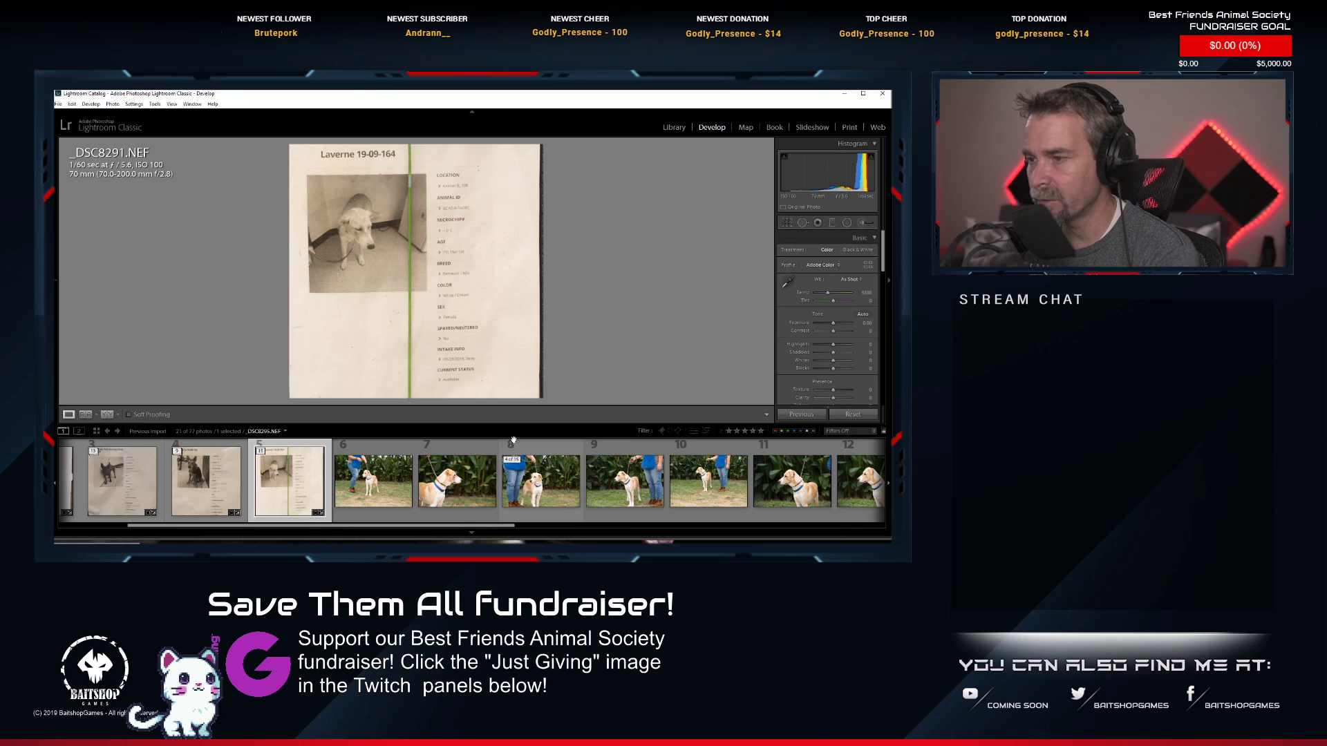
Select the front-facing dog photo _DSC8303.NEF in the filmstrip and paste the copied develop settings onto it.
{"action": "scroll", "coordinate": [549, 492], "scroll_direction": "down", "scroll_amount": 5}
{"action": "left_click", "coordinate": [693, 482]}
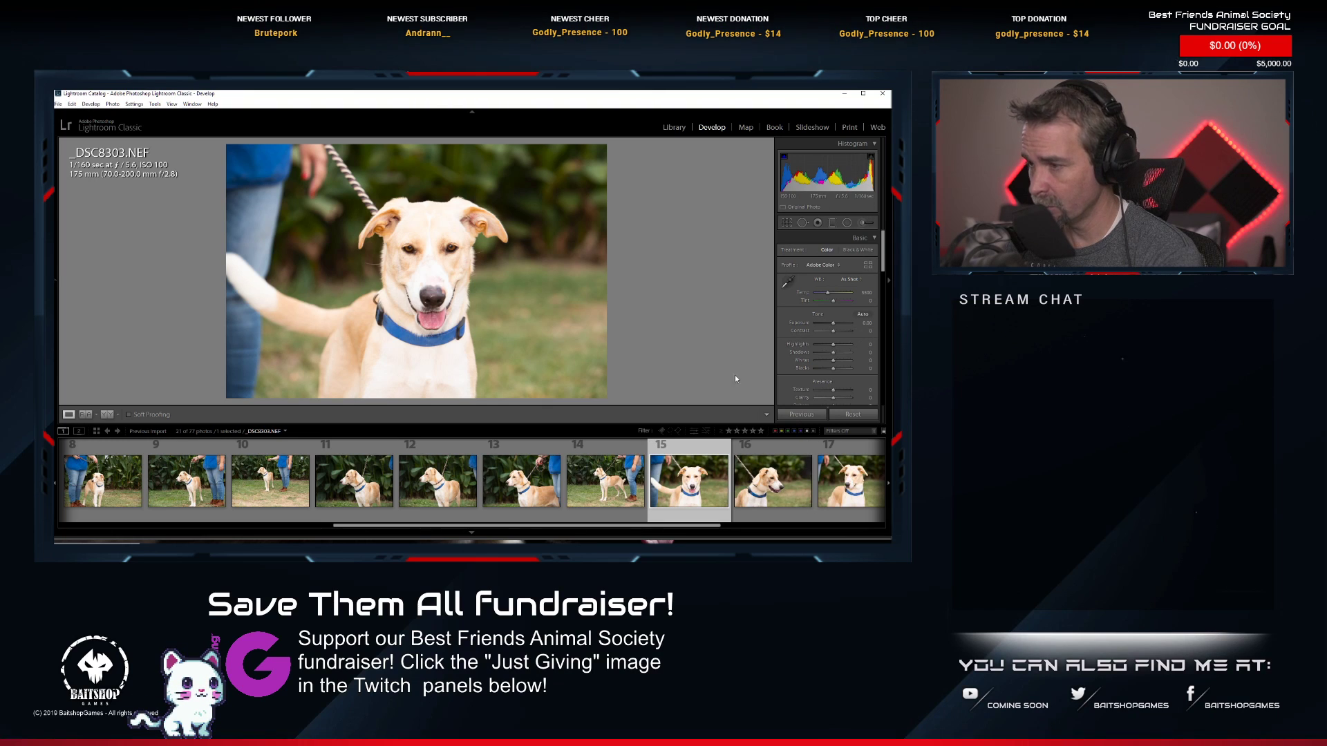
{"action": "scroll", "coordinate": [724, 477], "scroll_direction": "down", "scroll_amount": 4}
{"action": "scroll", "coordinate": [722, 479], "scroll_direction": "up", "scroll_amount": 3}
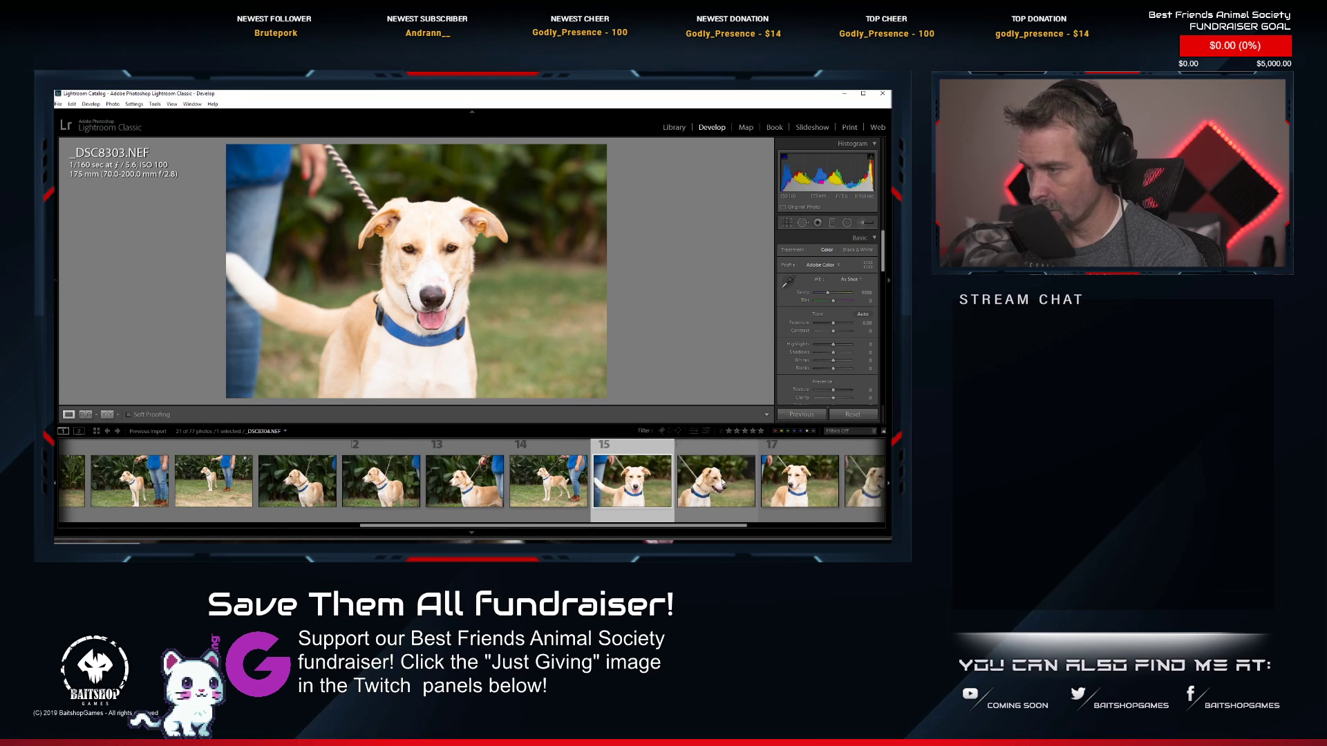
{"action": "right_click", "coordinate": [625, 492]}
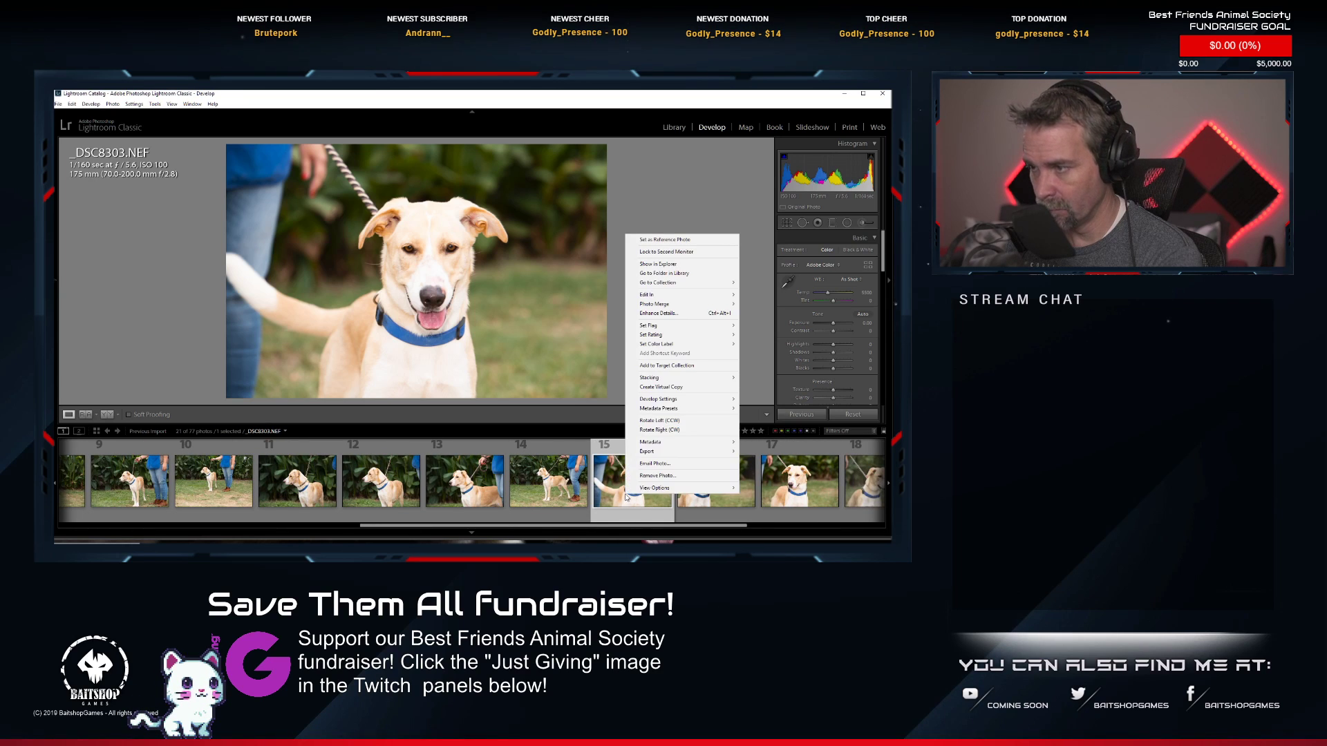
{"action": "mouse_move", "coordinate": [685, 403]}
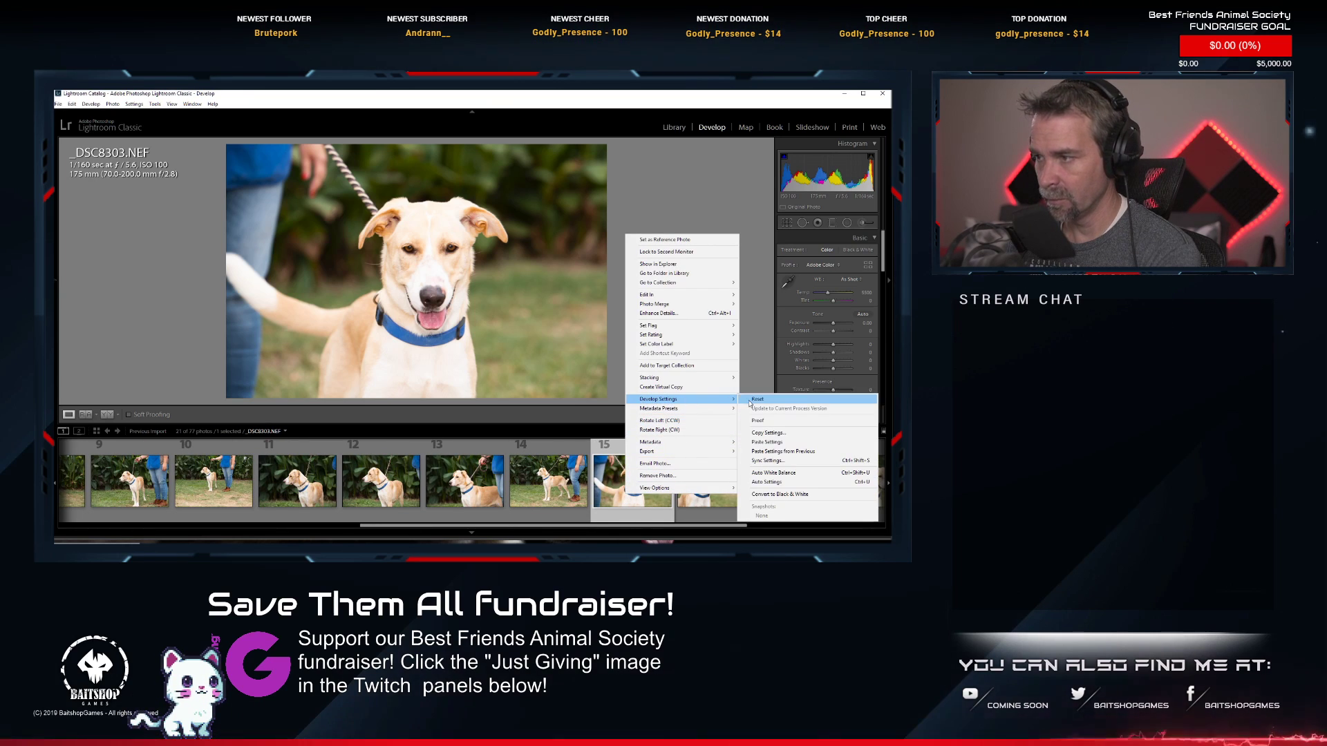
{"action": "left_click", "coordinate": [781, 446]}
Tighten the 1 x 1 crop of _DSC8303.NEF around the dog's head and blue collar.
{"action": "key", "text": "r"}
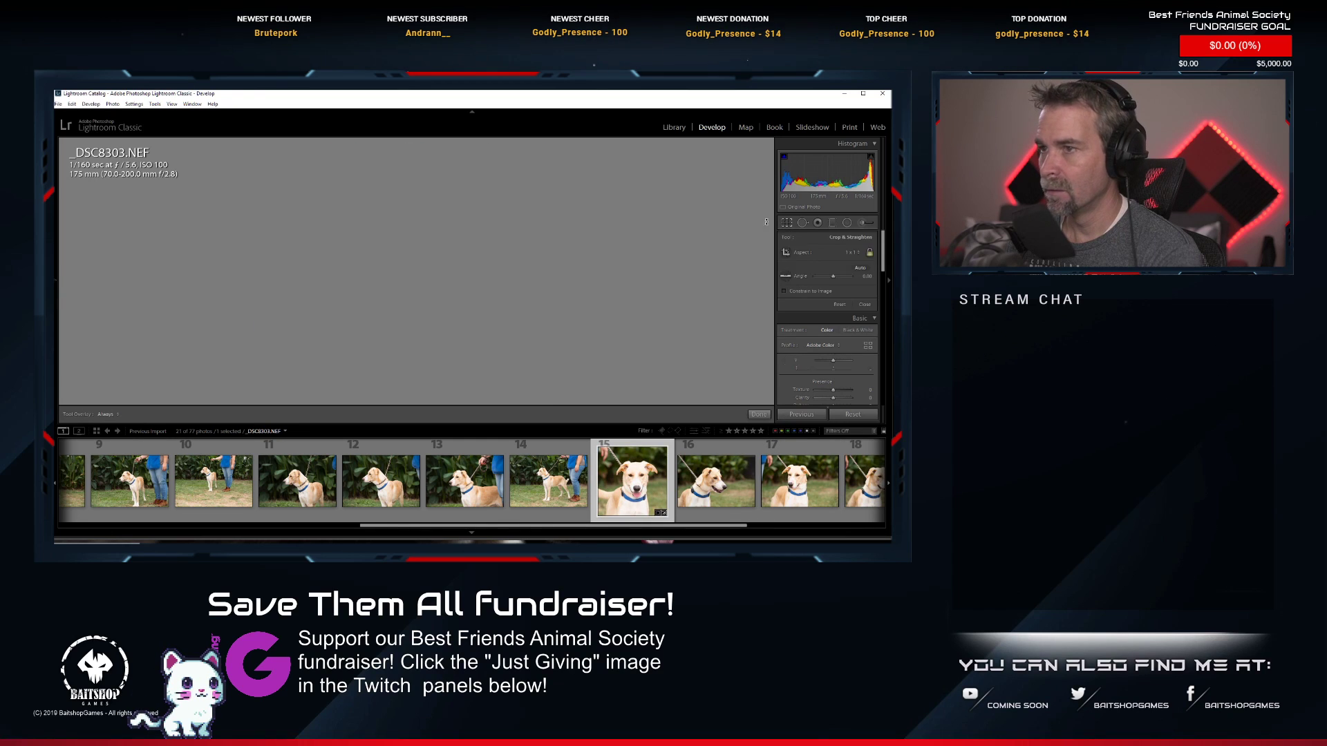
{"action": "left_click_drag", "start_coordinate": [290, 399], "coordinate": [332, 354]}
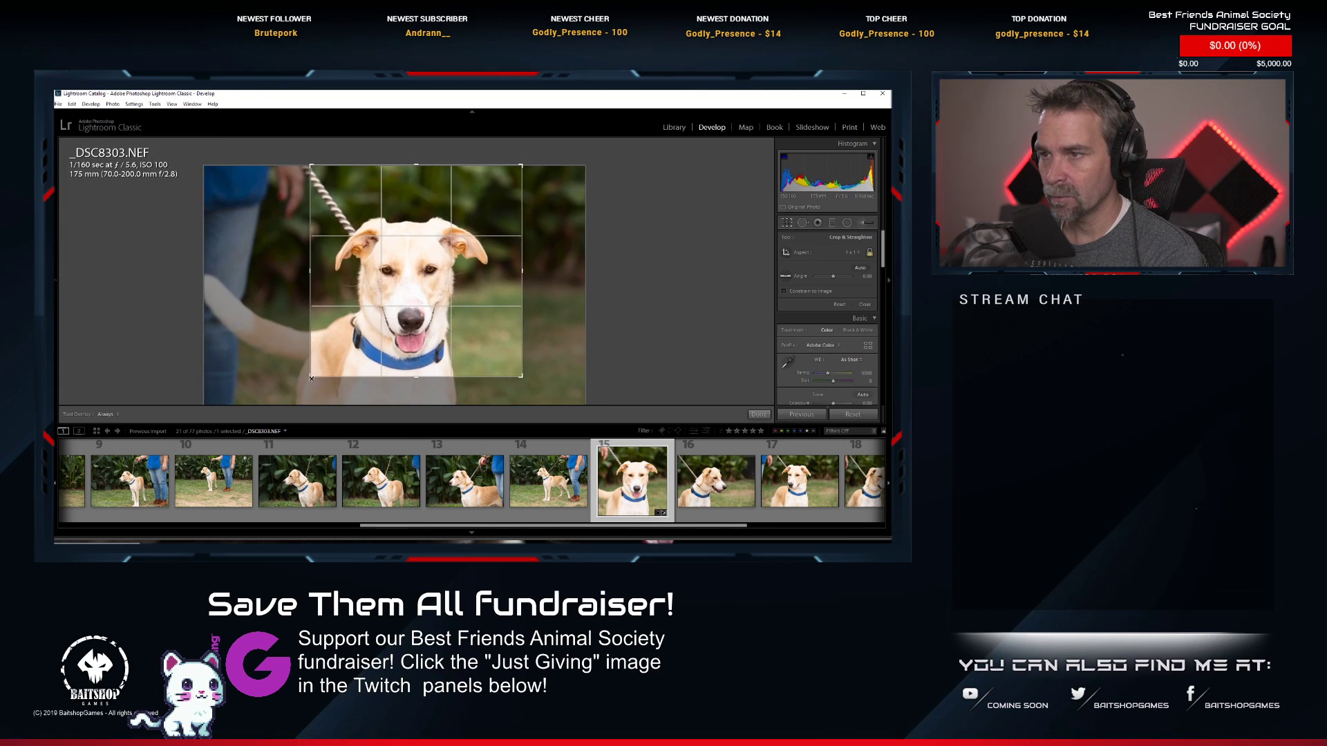
{"action": "left_click_drag", "start_coordinate": [519, 168], "coordinate": [453, 226]}
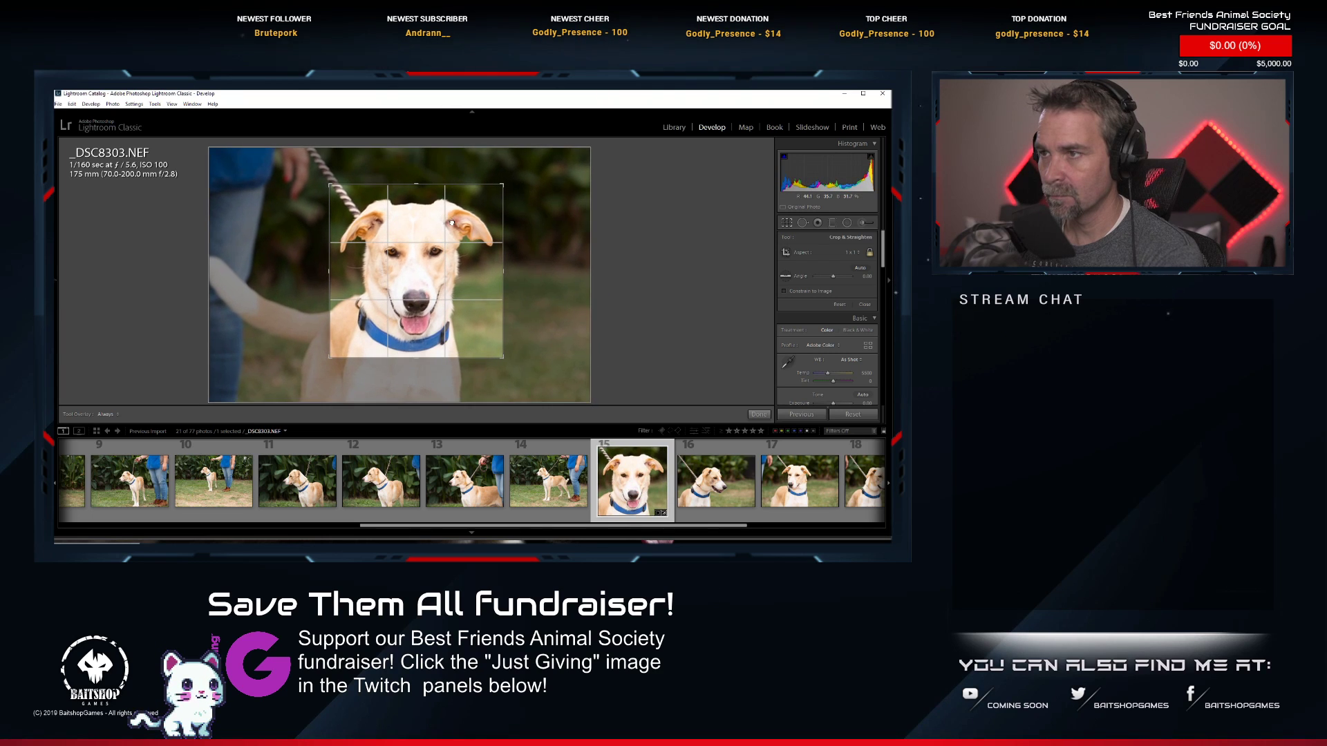
{"action": "key", "text": "r"}
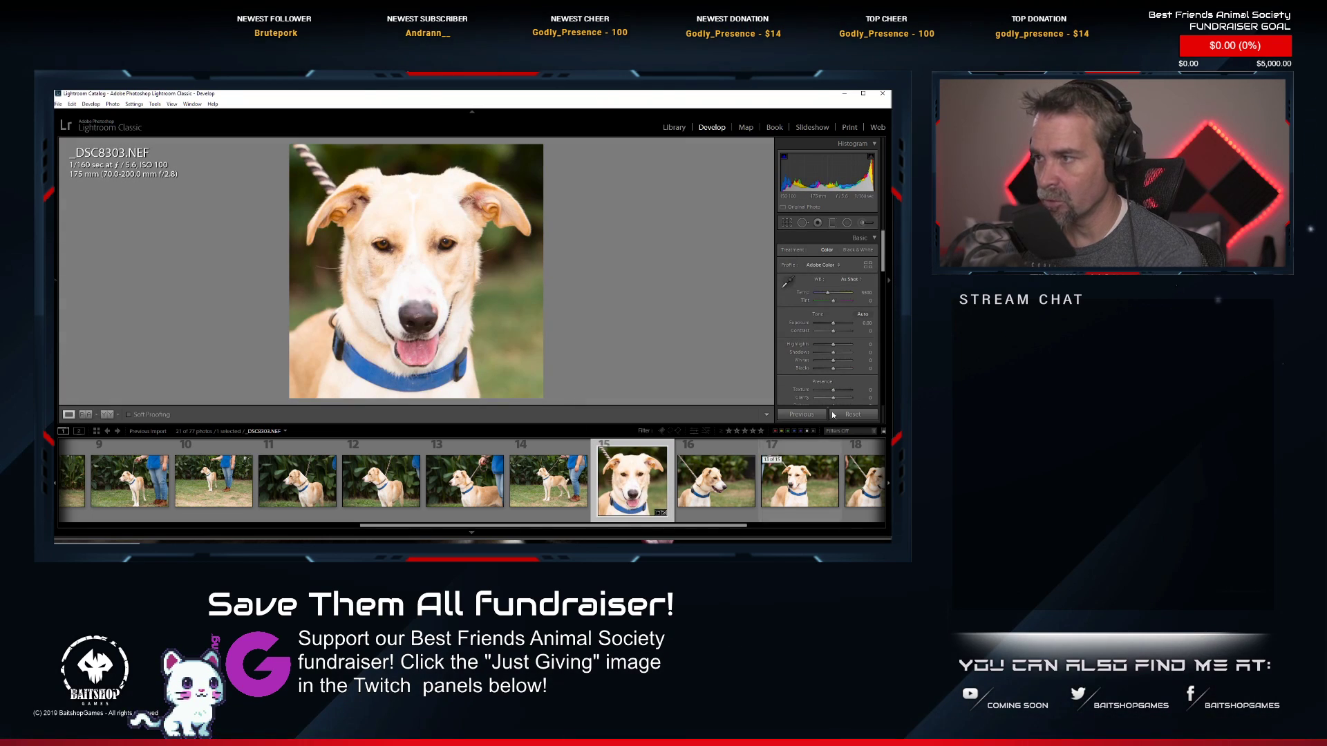
Apply automatic tone to the head shot, rate it one star and lower its highlights further.
{"action": "left_click", "coordinate": [865, 317]}
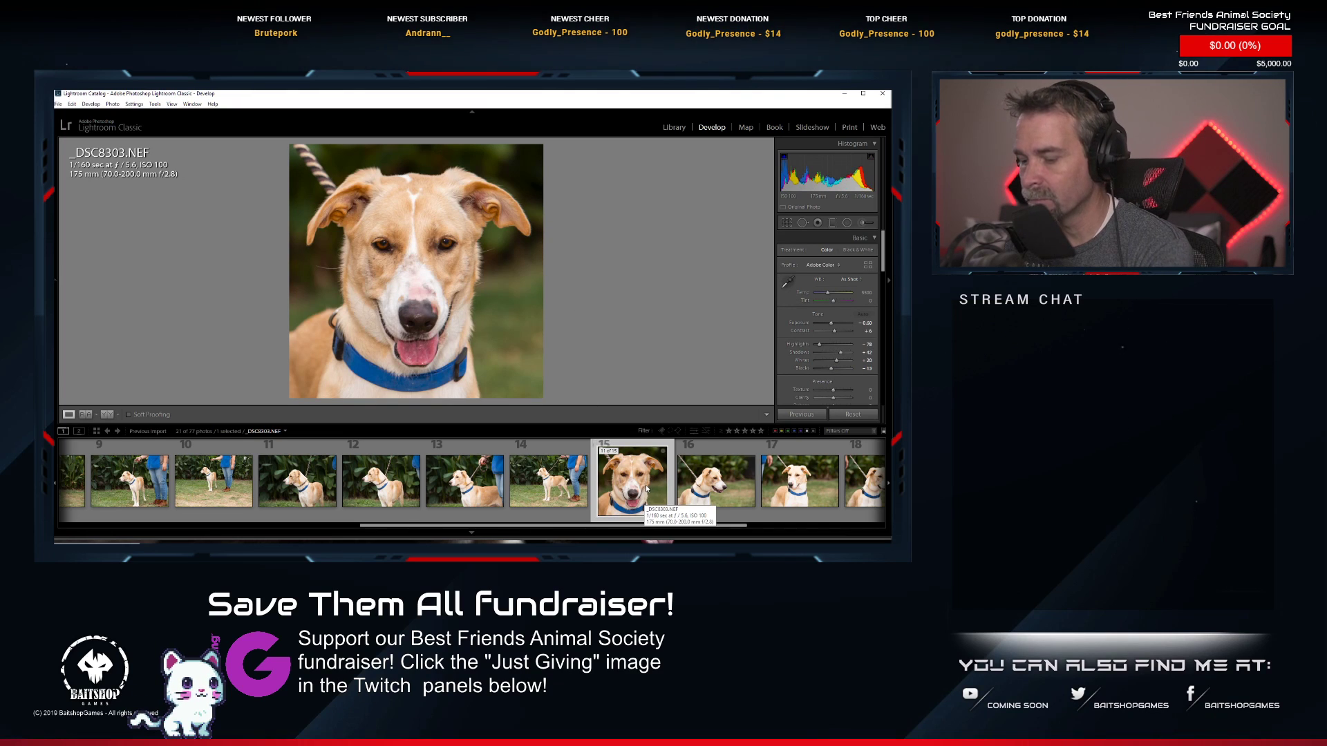
{"action": "key", "text": "1"}
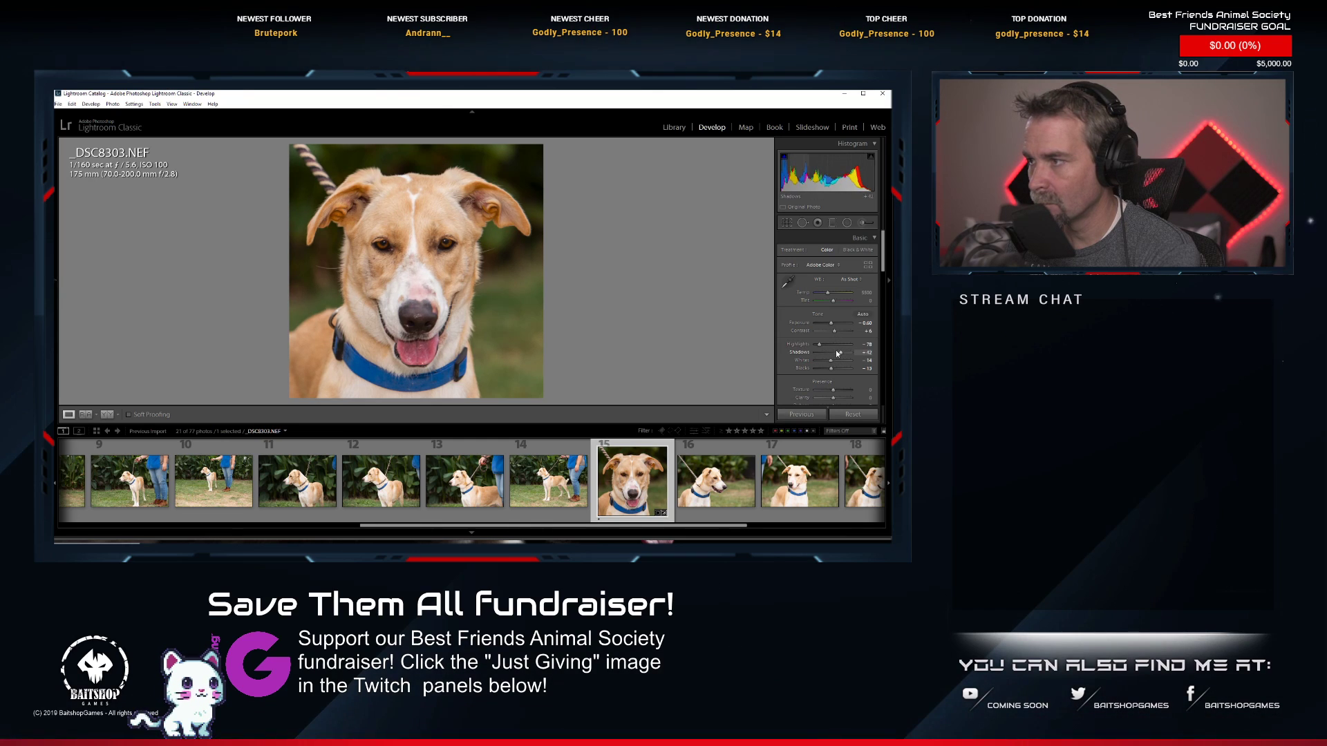
{"action": "left_click_drag", "start_coordinate": [819, 343], "coordinate": [817, 344]}
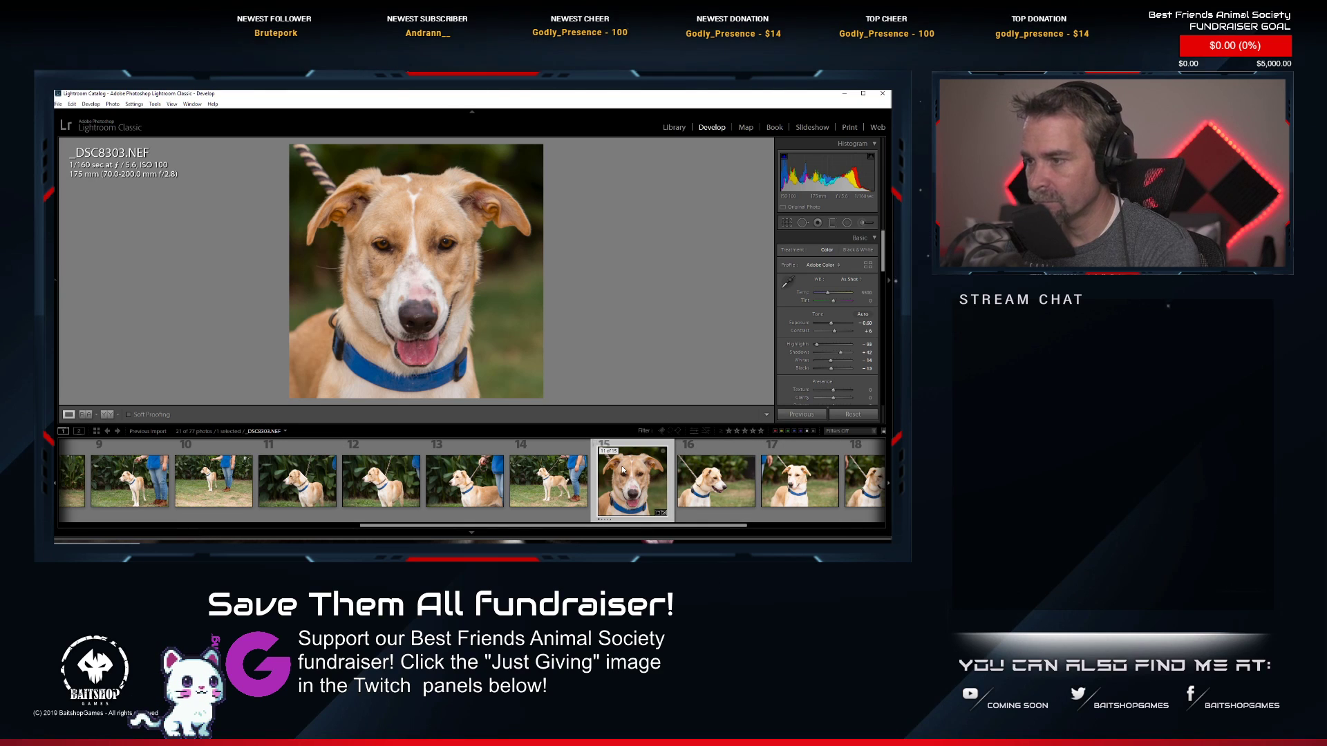
Select the side-view standing photo _DSC8302.NEF in the filmstrip and paste the copied develop settings onto it.
{"action": "scroll", "coordinate": [414, 476], "scroll_direction": "up", "scroll_amount": 3}
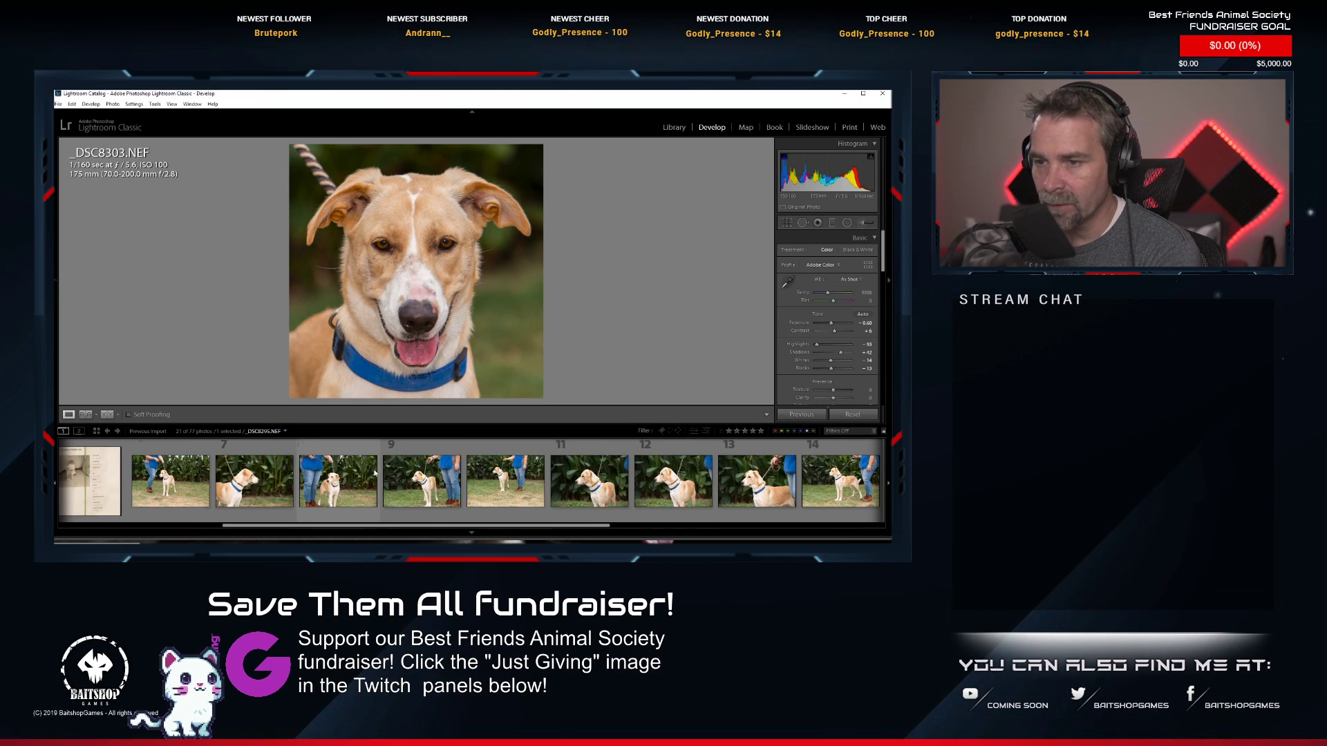
{"action": "scroll", "coordinate": [375, 473], "scroll_direction": "down", "scroll_amount": 6}
{"action": "scroll", "coordinate": [374, 474], "scroll_direction": "up", "scroll_amount": 2}
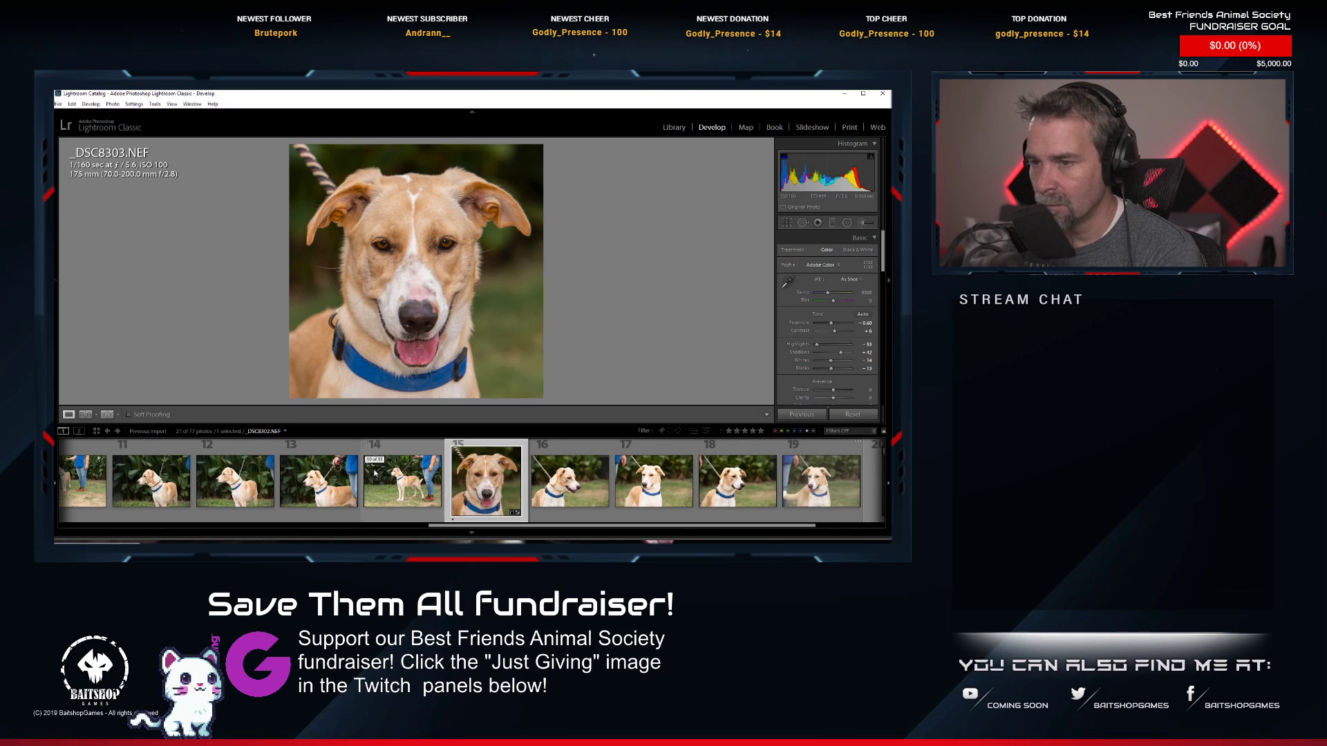
{"action": "left_click", "coordinate": [380, 481]}
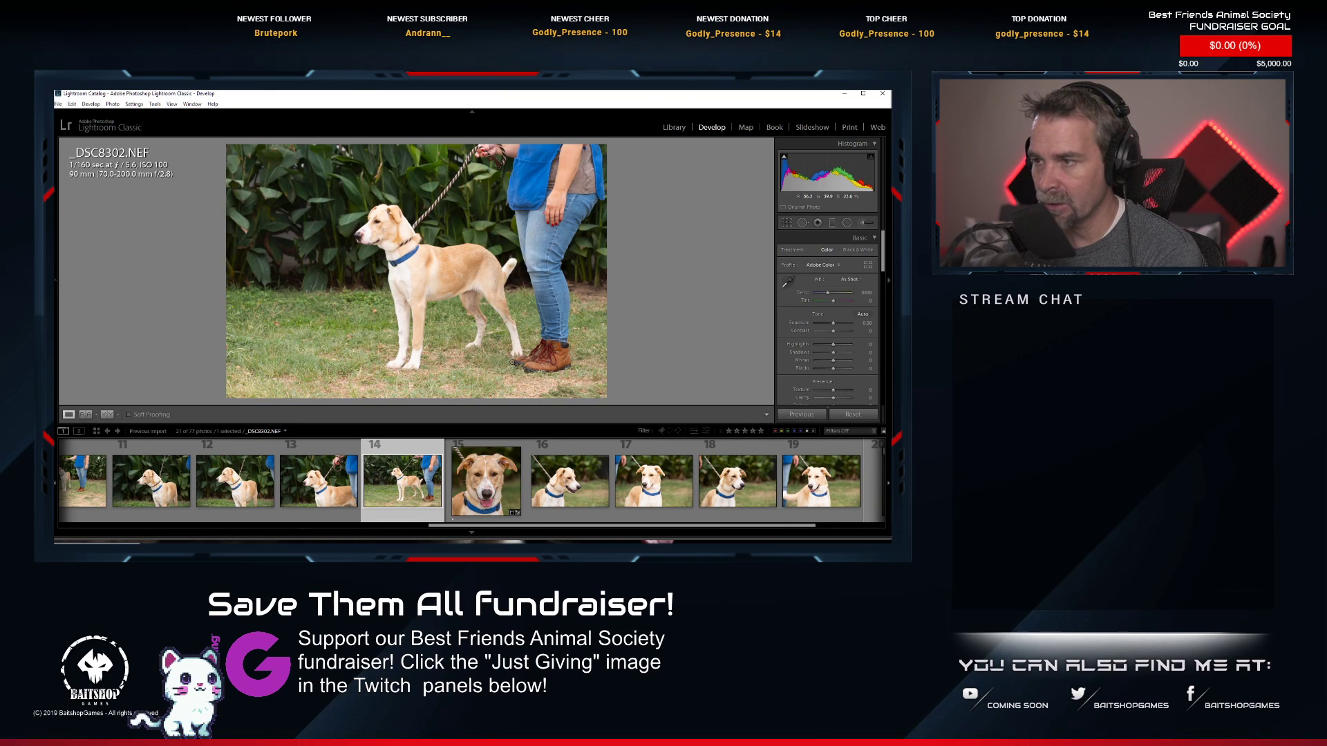
{"action": "scroll", "coordinate": [356, 488], "scroll_direction": "up", "scroll_amount": 5}
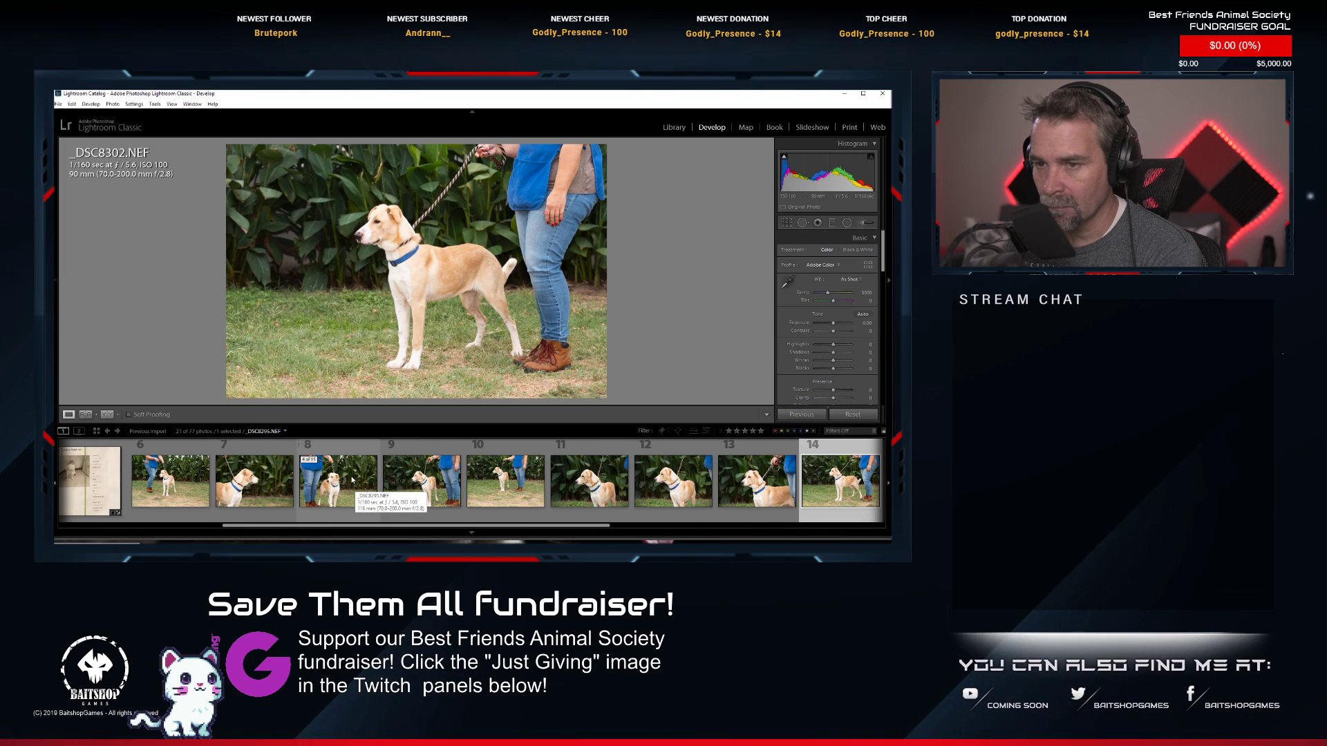
{"action": "scroll", "coordinate": [354, 484], "scroll_direction": "down", "scroll_amount": 2}
{"action": "scroll", "coordinate": [354, 477], "scroll_direction": "down", "scroll_amount": 4}
{"action": "right_click", "coordinate": [411, 483]}
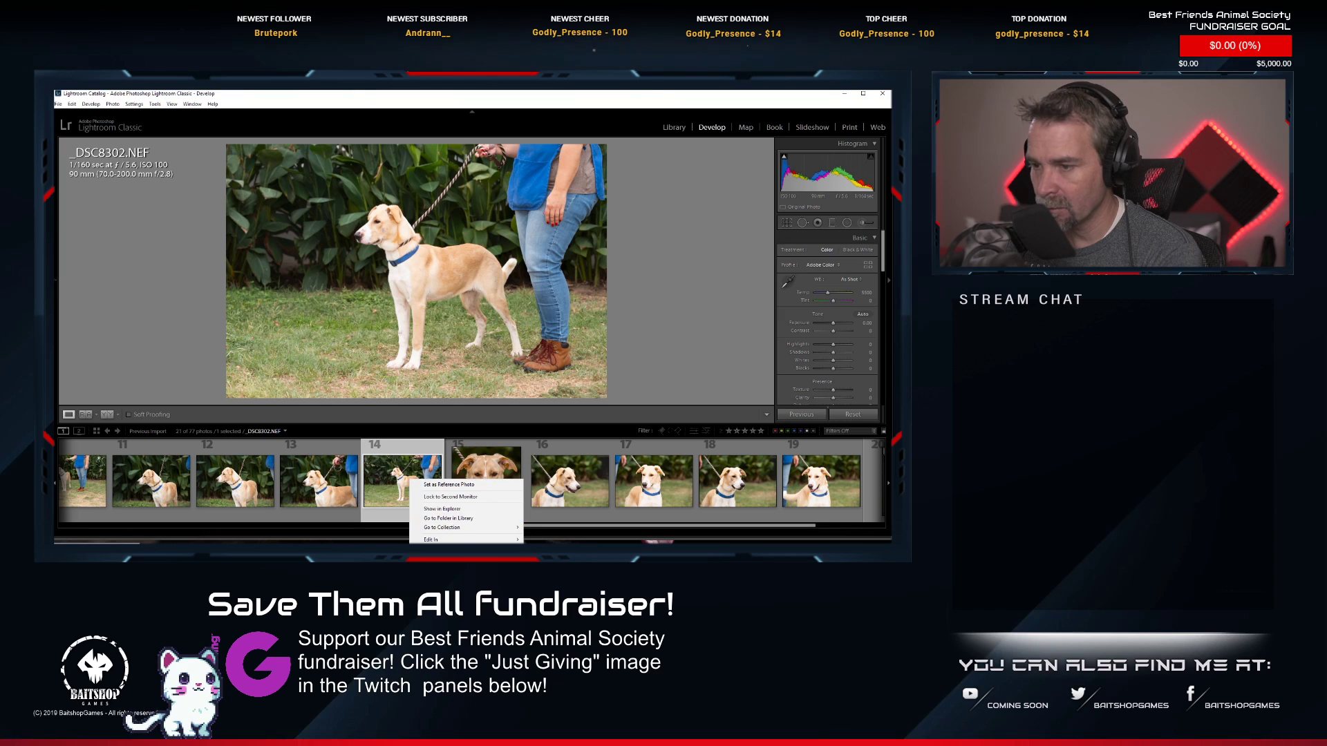
{"action": "mouse_move", "coordinate": [459, 544]}
{"action": "left_click", "coordinate": [557, 557]}
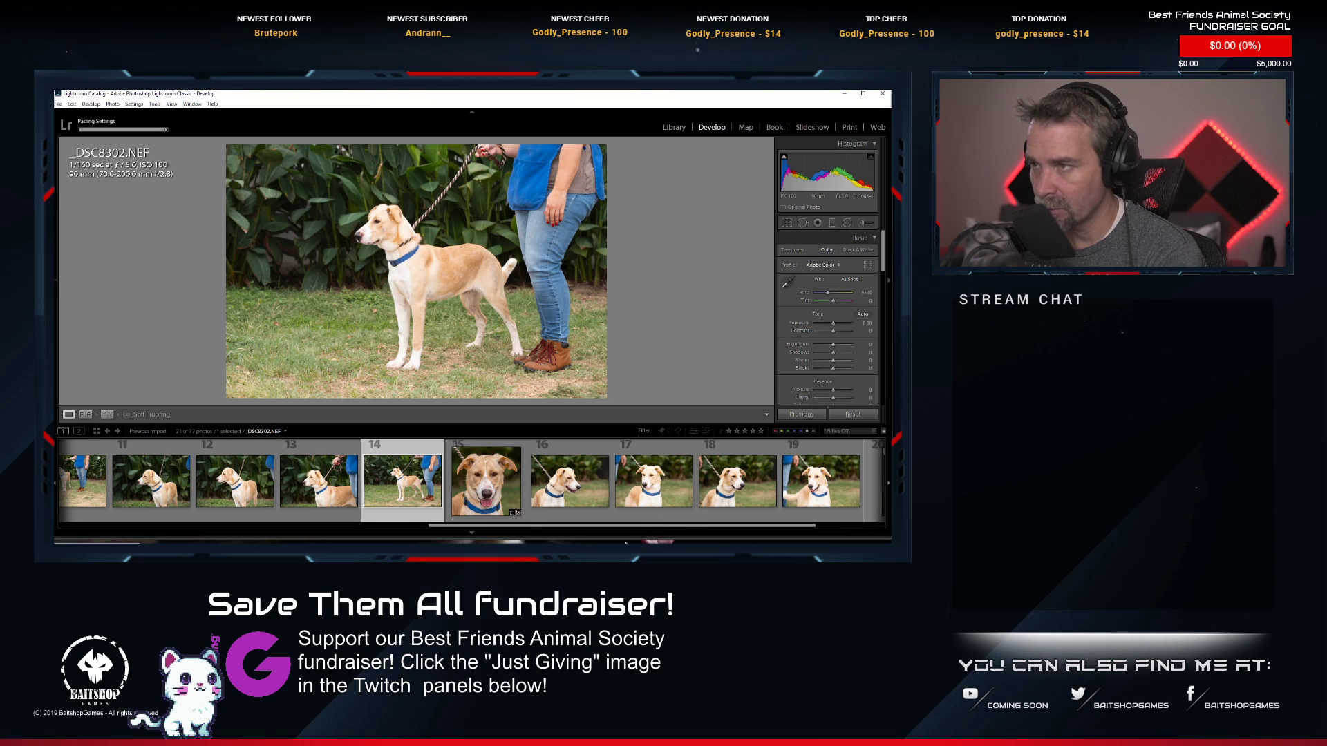
Tighten the square crop of _DSC8302.NEF around the standing dog and apply automatic tone.
{"action": "left_click", "coordinate": [793, 223]}
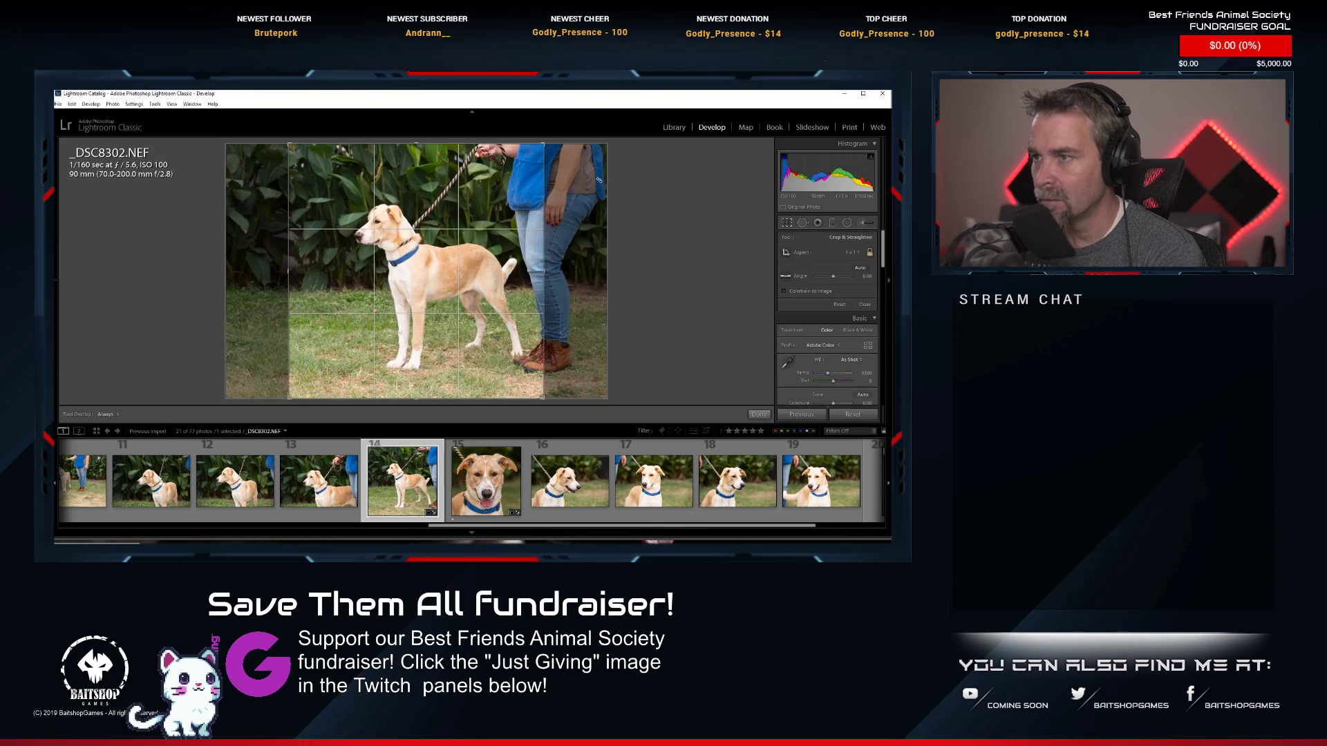
{"action": "left_click_drag", "start_coordinate": [289, 147], "coordinate": [309, 166]}
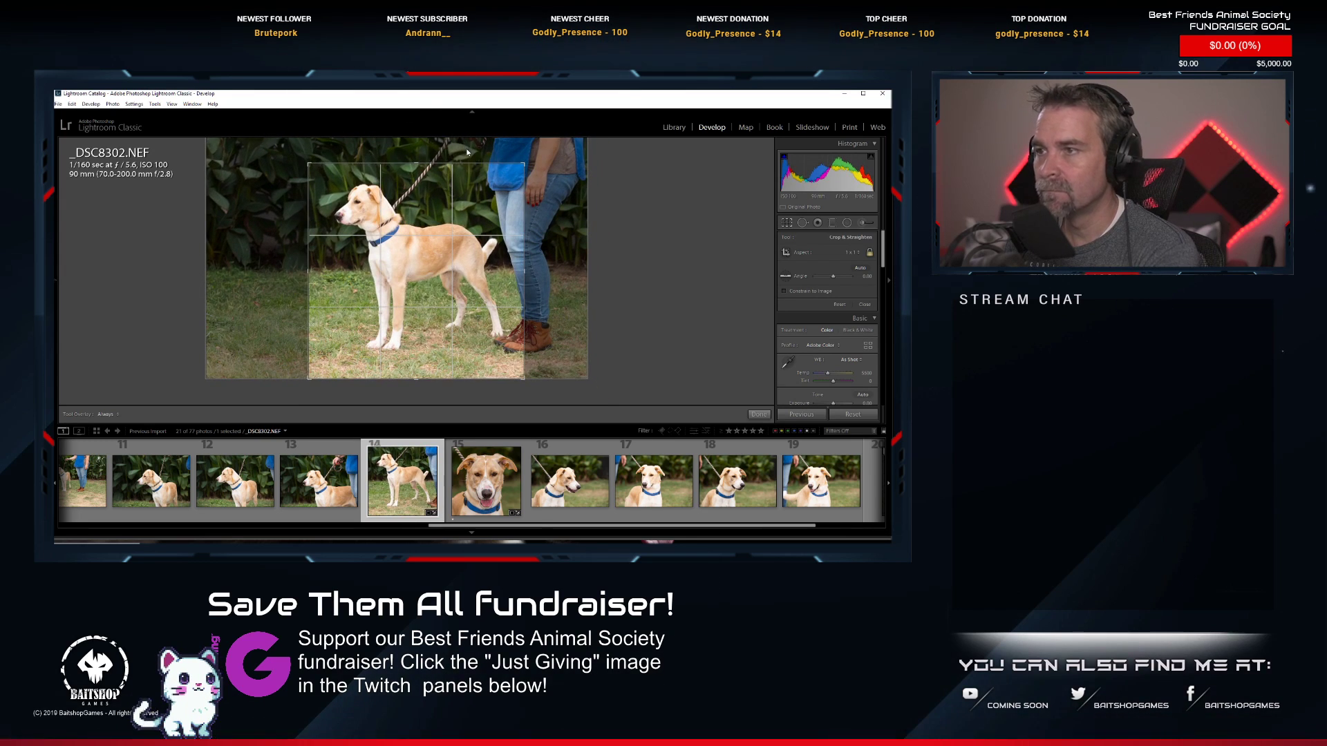
{"action": "key", "text": "Return"}
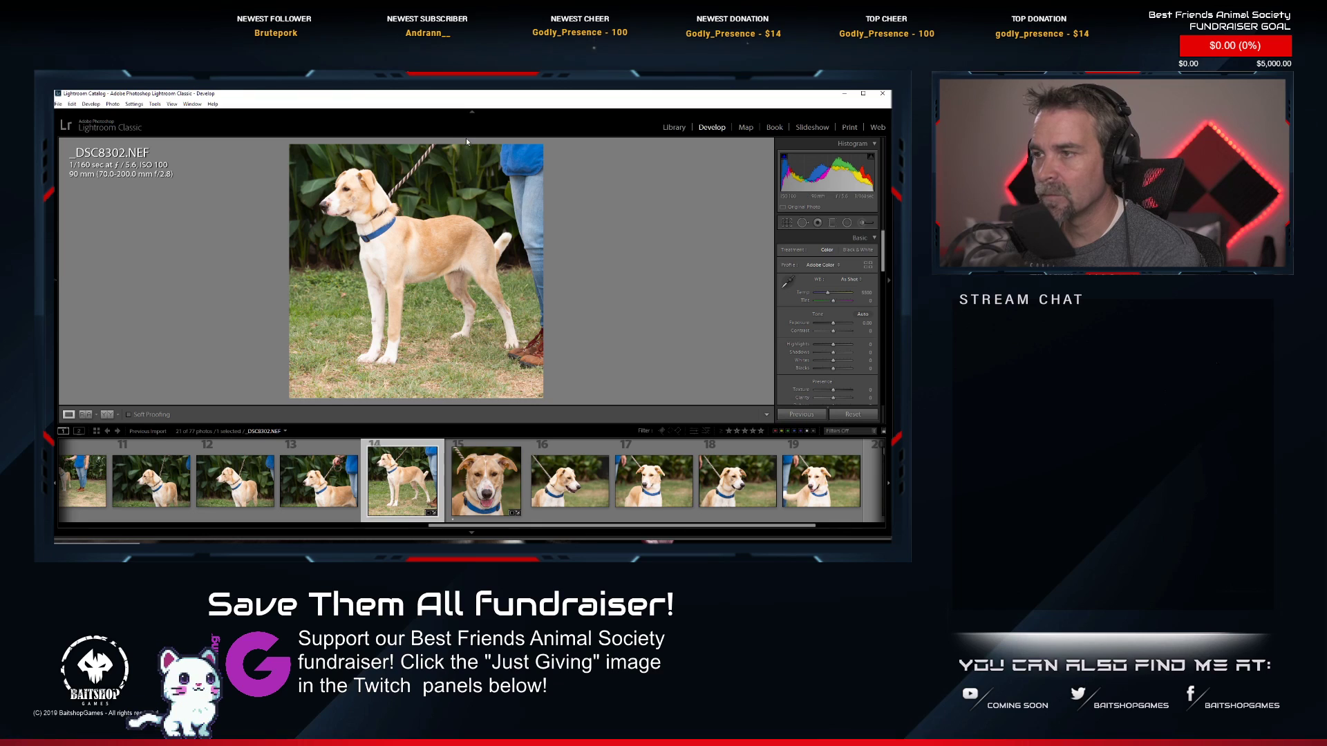
{"action": "left_click", "coordinate": [861, 314]}
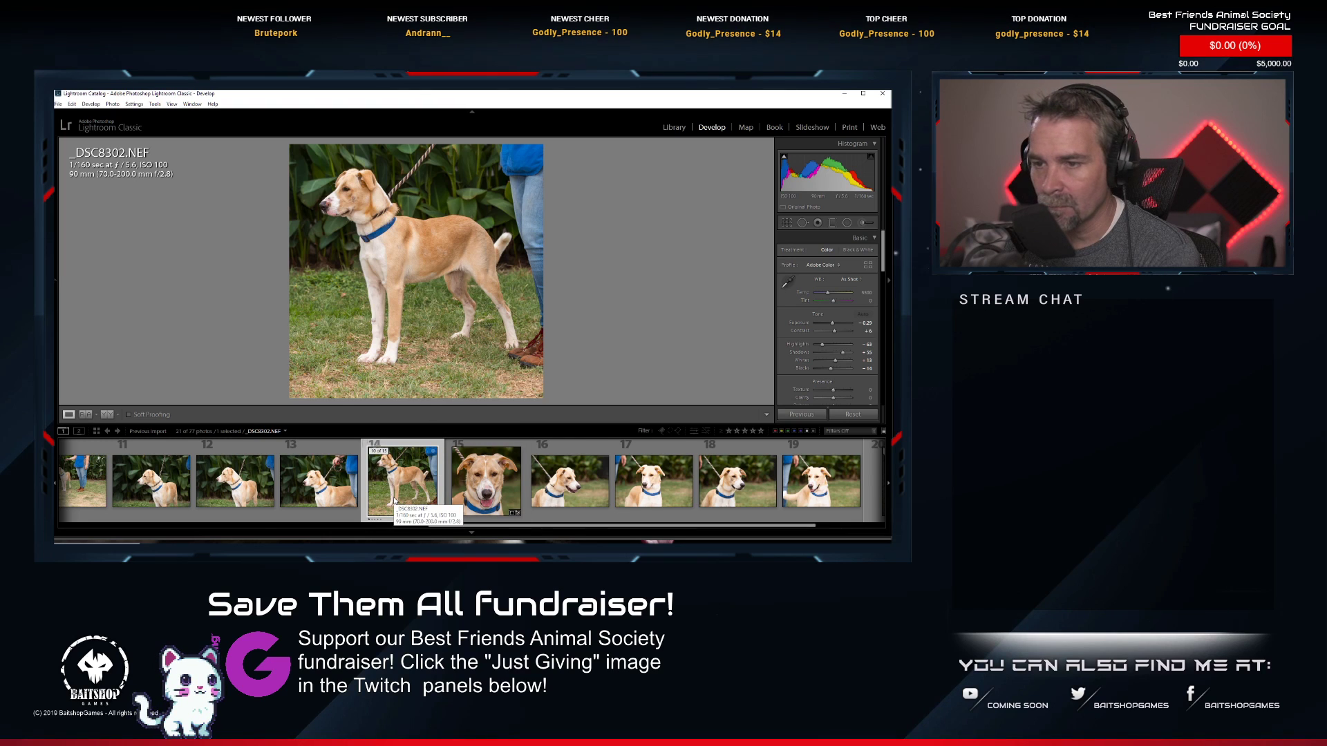
Select the leashed profile photo _DSC8301.NEF in the filmstrip and paste the copied develop settings onto it.
{"action": "scroll", "coordinate": [395, 502], "scroll_direction": "up", "scroll_amount": 2}
{"action": "left_click", "coordinate": [444, 486]}
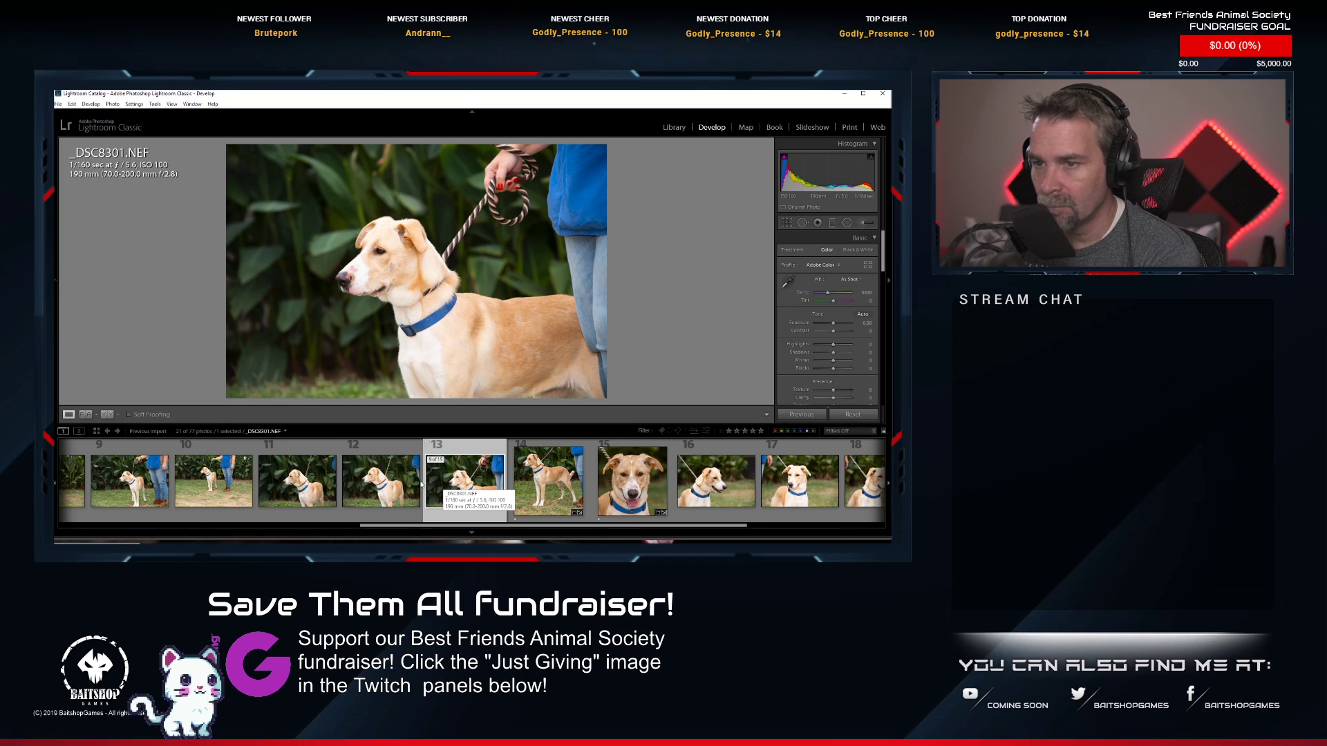
{"action": "scroll", "coordinate": [384, 490], "scroll_direction": "down", "scroll_amount": 2}
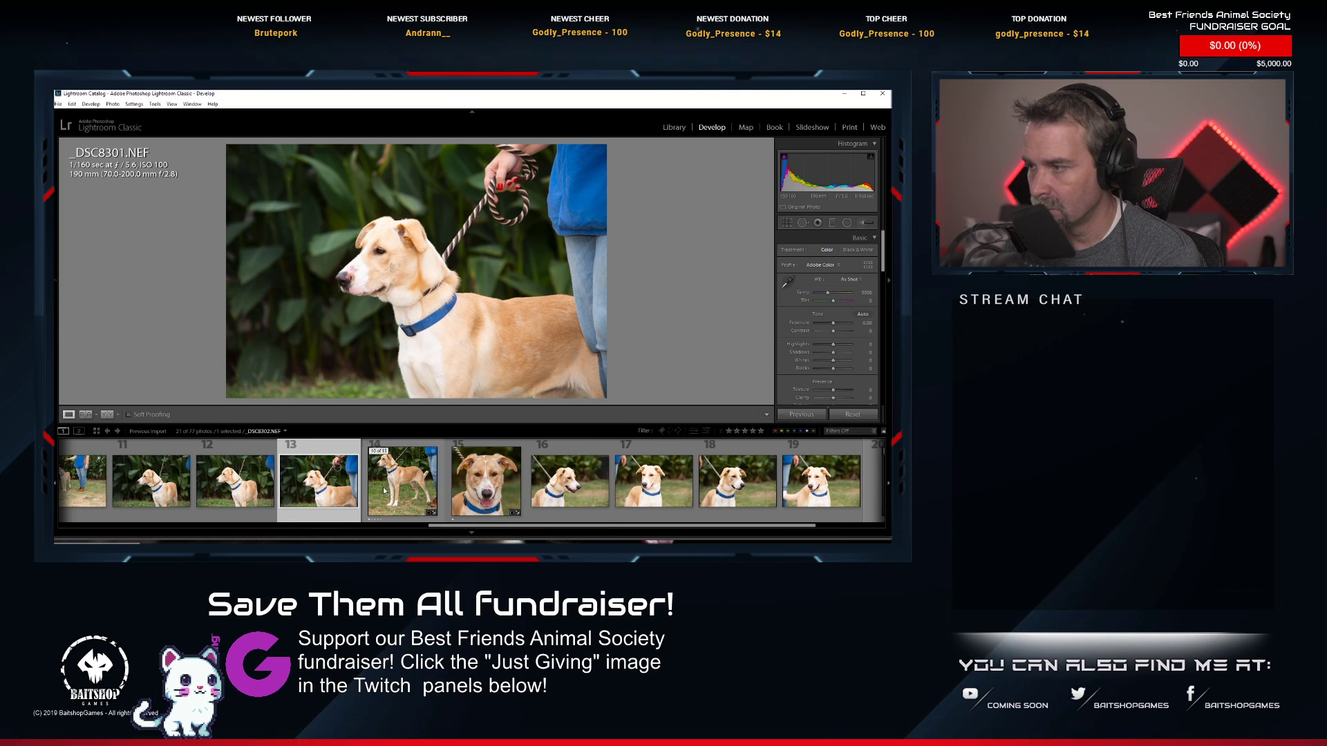
{"action": "scroll", "coordinate": [384, 491], "scroll_direction": "up", "scroll_amount": 4}
{"action": "scroll", "coordinate": [383, 490], "scroll_direction": "up", "scroll_amount": 2}
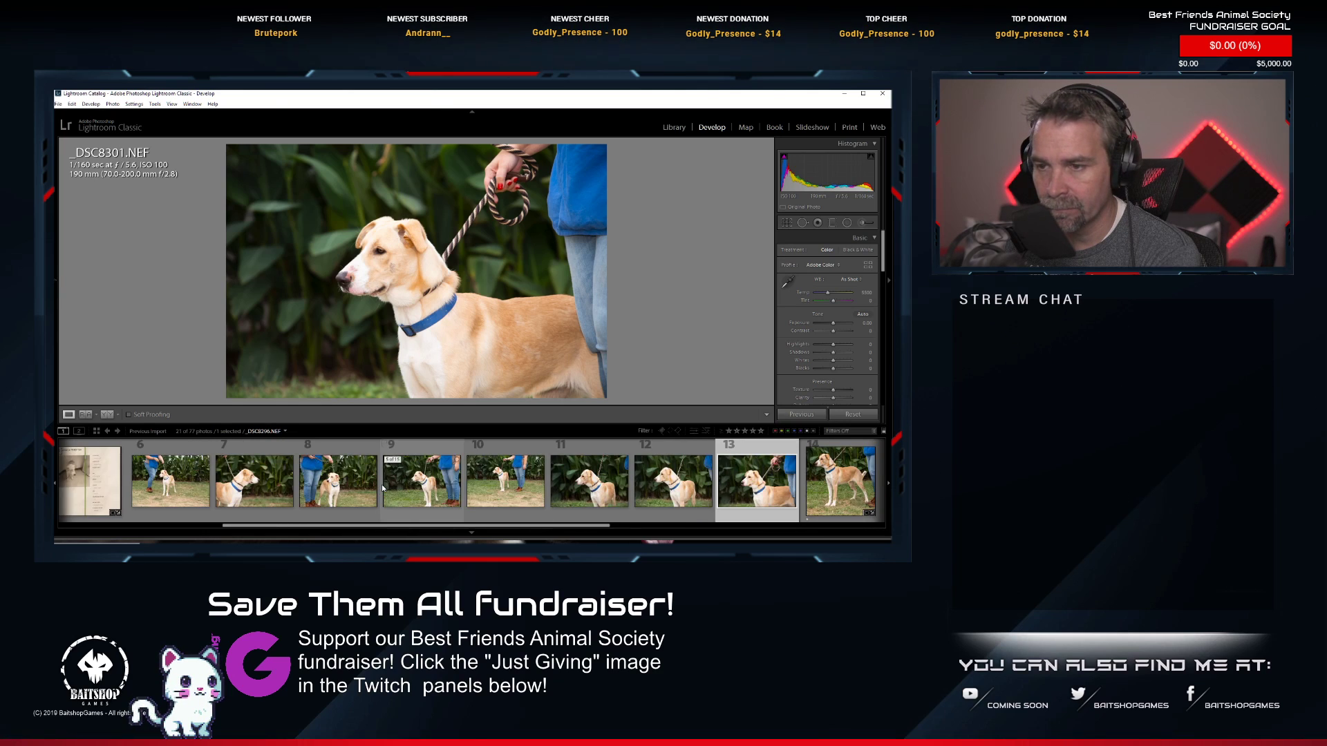
{"action": "scroll", "coordinate": [383, 490], "scroll_direction": "down", "scroll_amount": 2}
{"action": "right_click", "coordinate": [588, 491]}
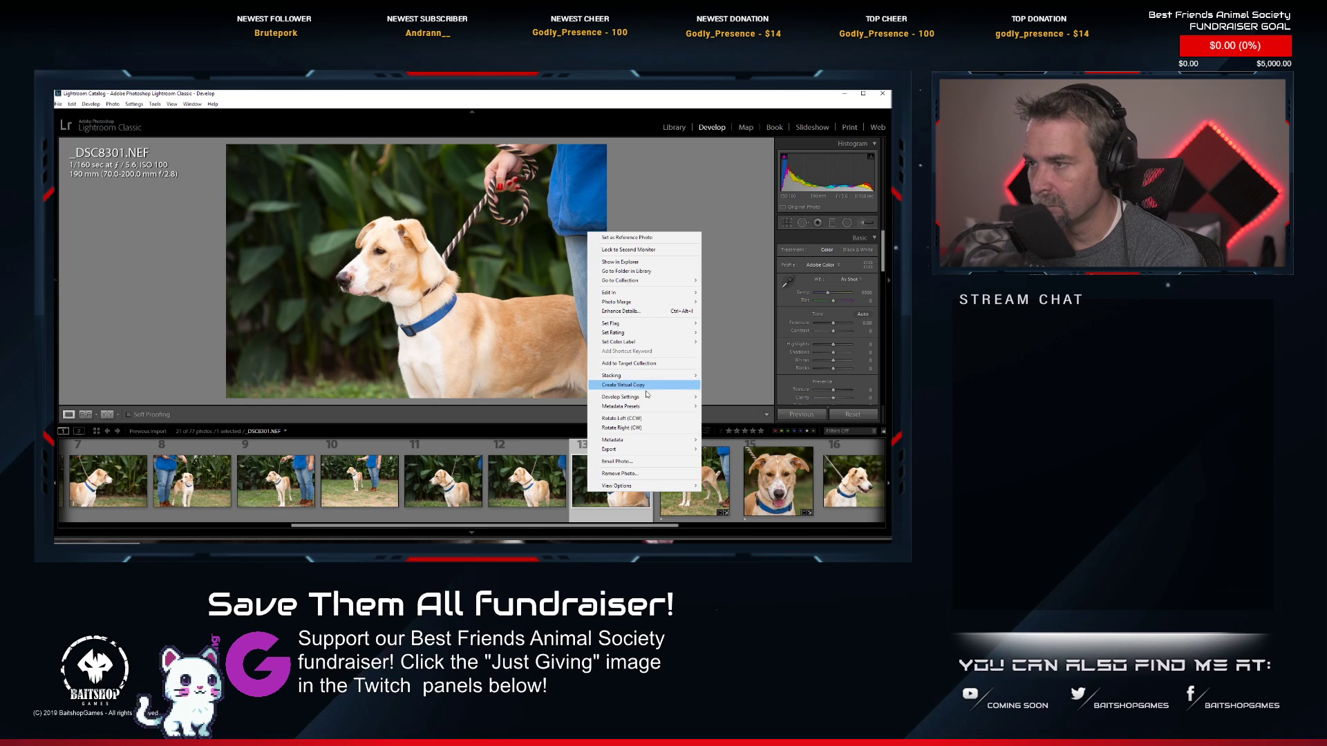
{"action": "mouse_move", "coordinate": [650, 397]}
{"action": "left_click", "coordinate": [737, 441]}
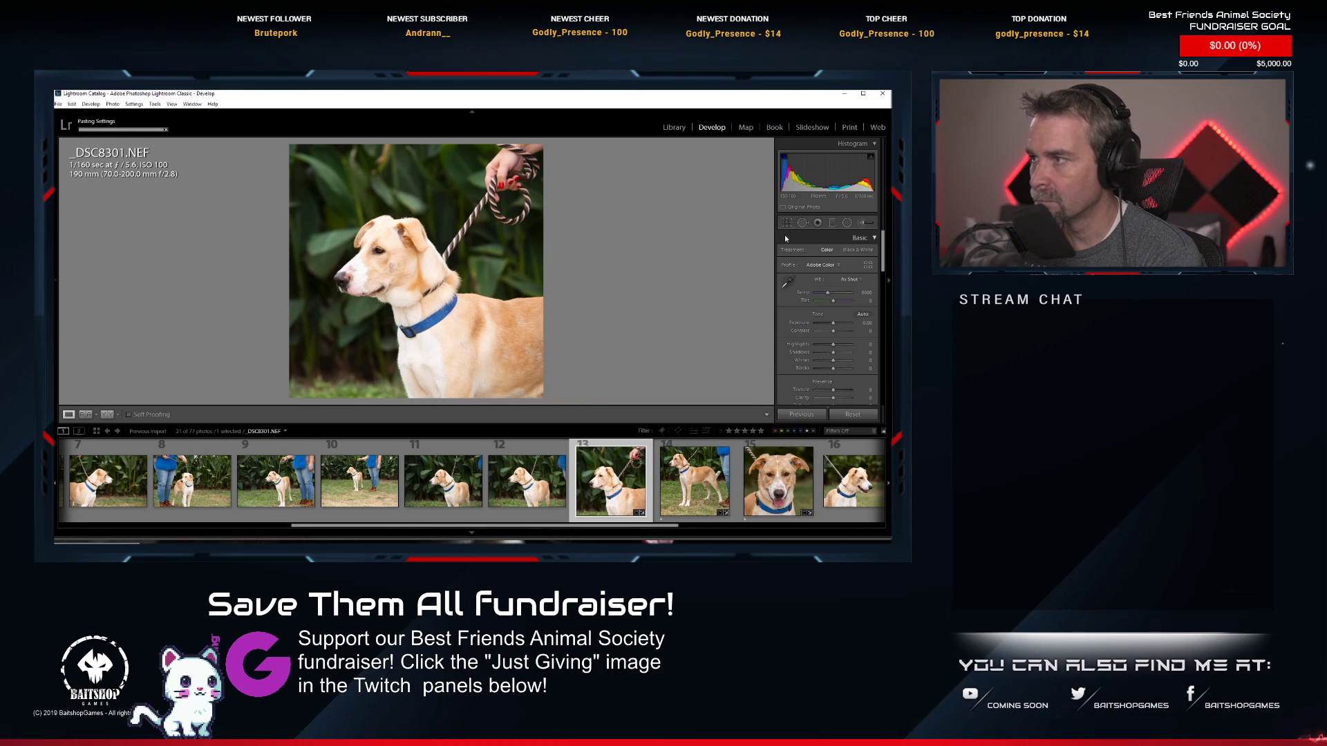
Crop _DSC8301.NEF slightly tighter around the dog in profile and apply automatic tone.
{"action": "key", "text": "r"}
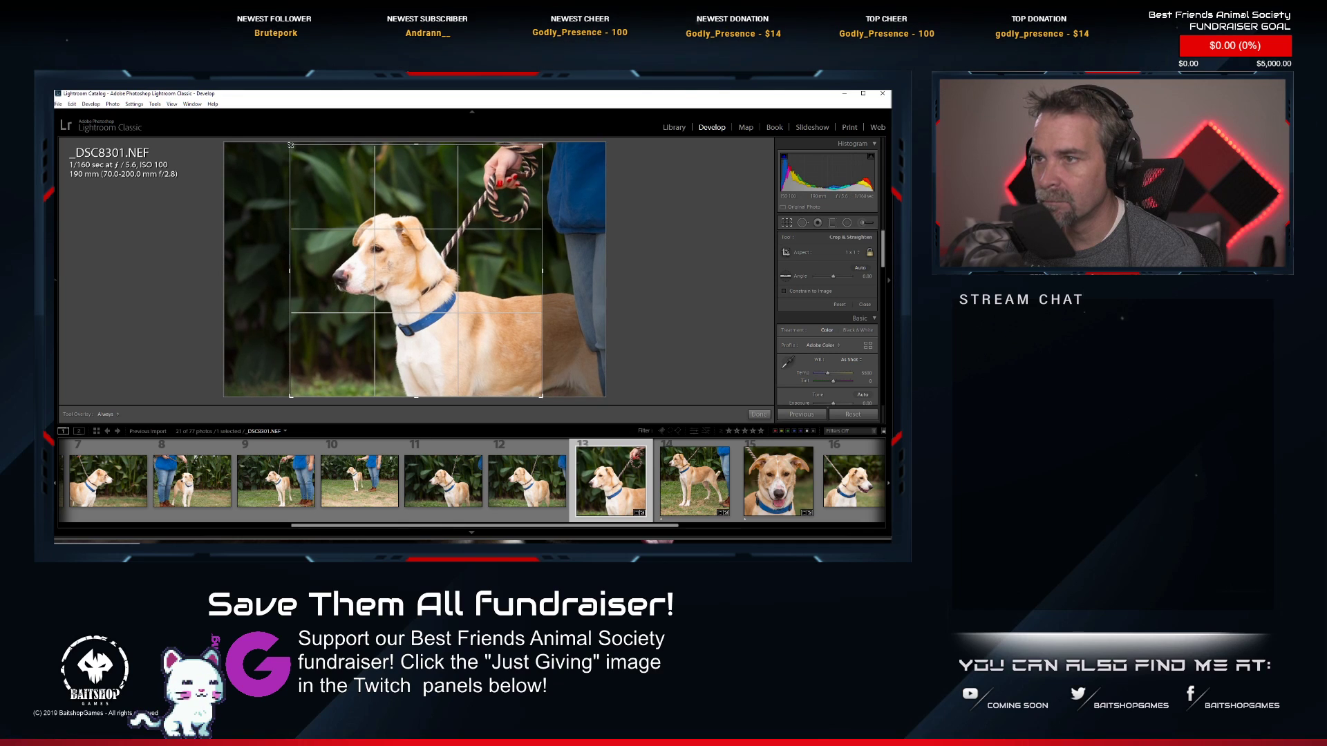
{"action": "left_click_drag", "start_coordinate": [291, 145], "coordinate": [293, 148]}
{"action": "key", "text": "Return"}
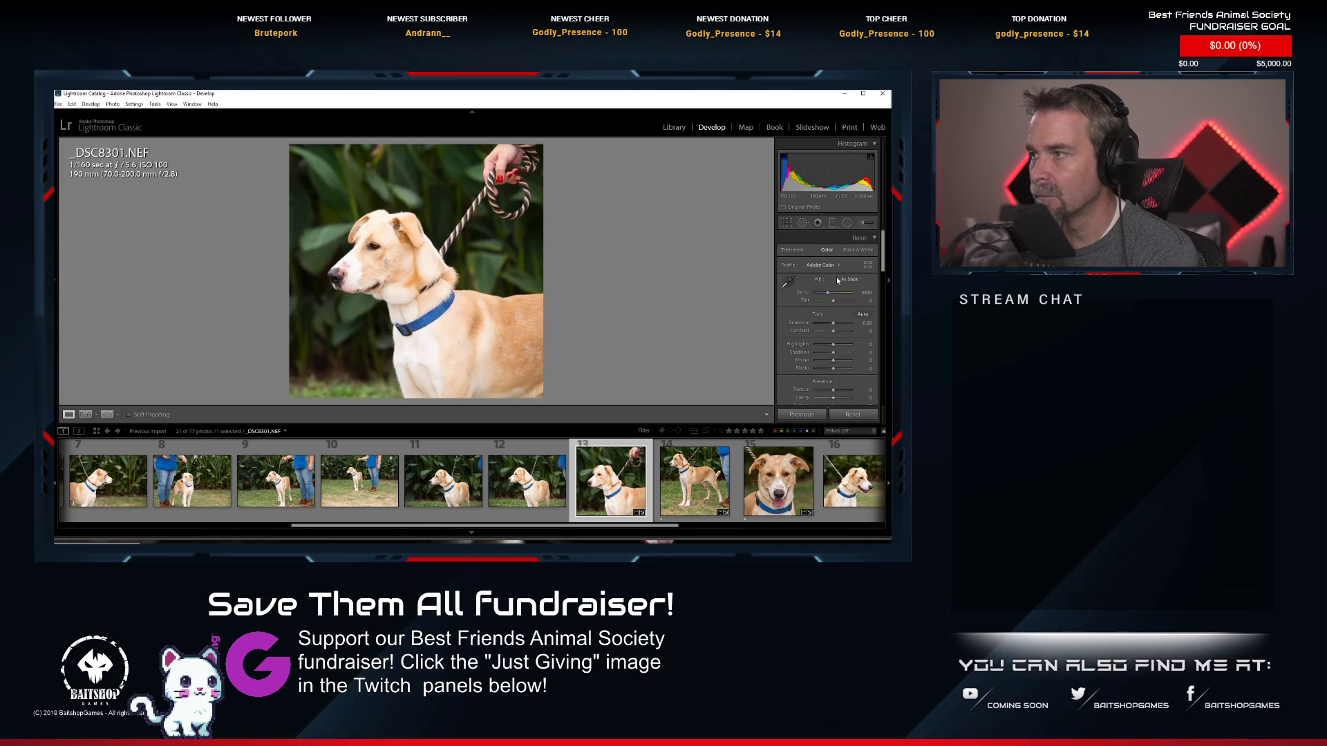
{"action": "left_click", "coordinate": [862, 315]}
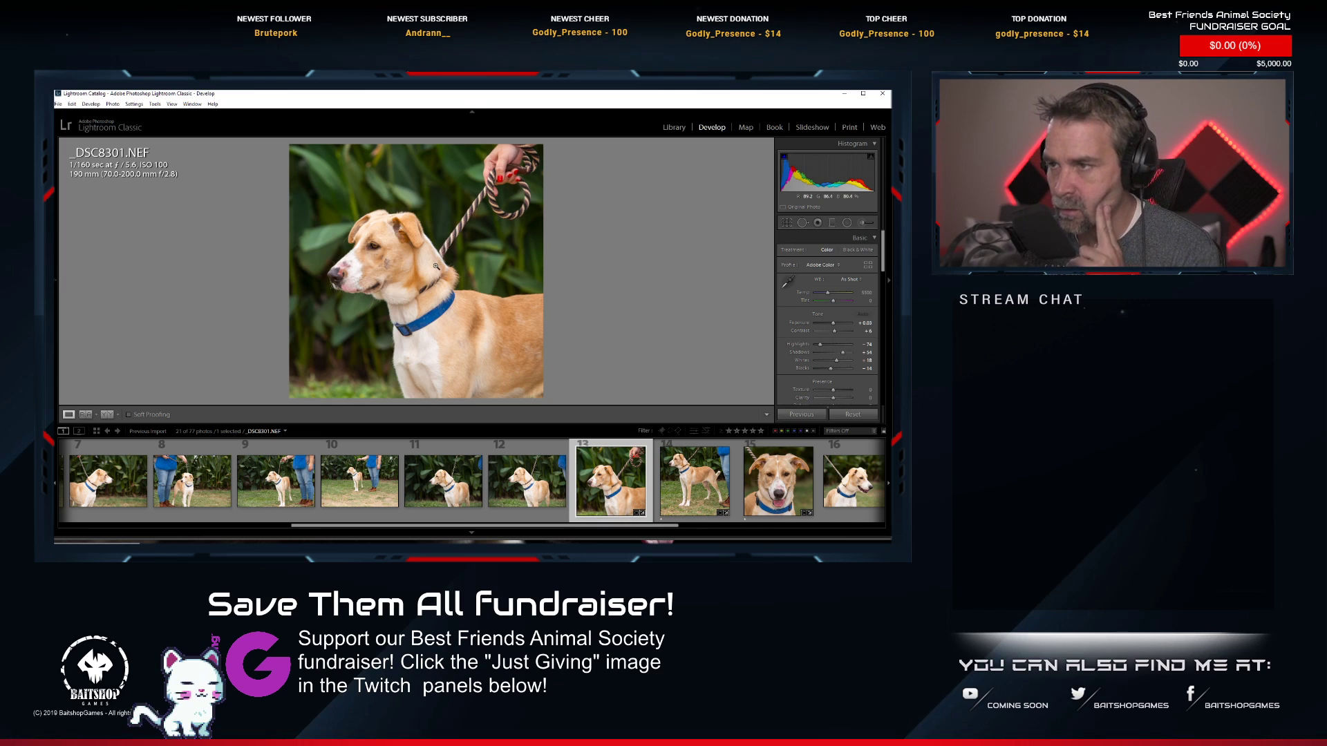
Select the full-body photo _DSC8298.NEF, check the dog up close and paste the copied develop settings onto it.
{"action": "left_click", "coordinate": [352, 495]}
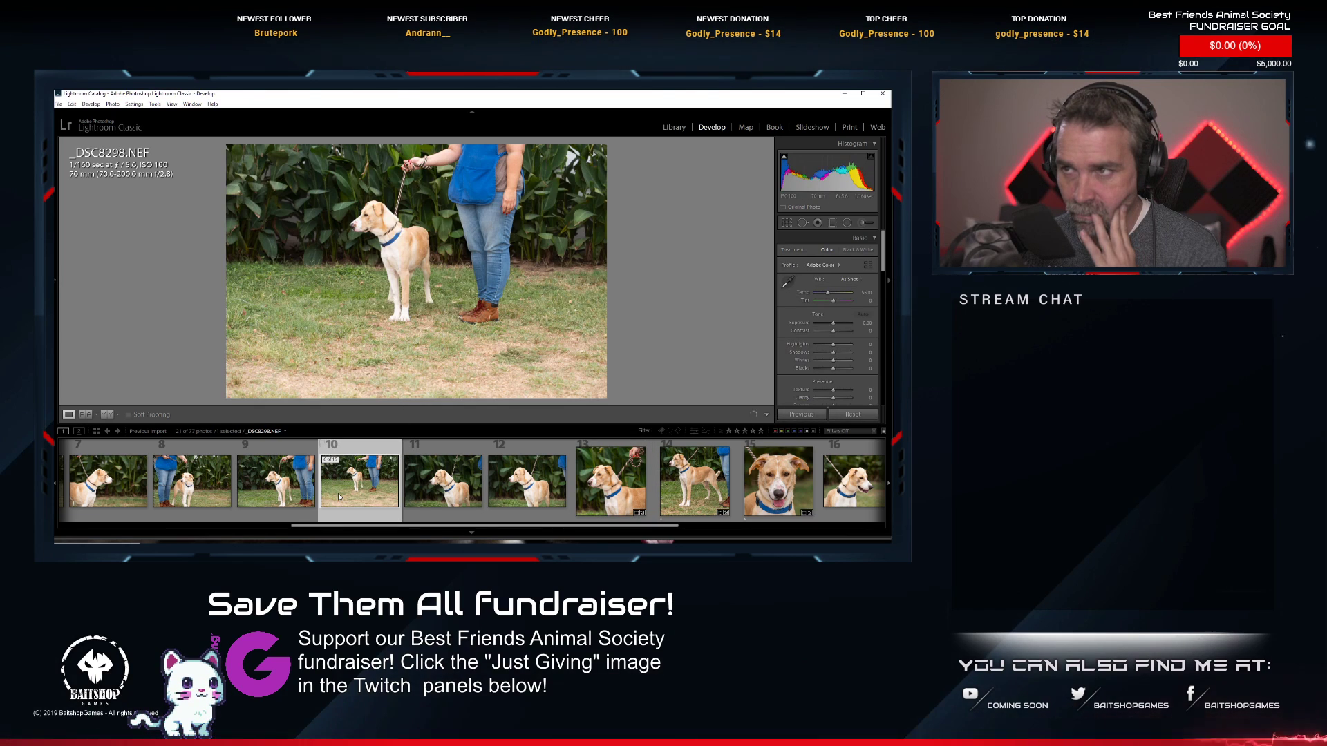
{"action": "left_click", "coordinate": [374, 294]}
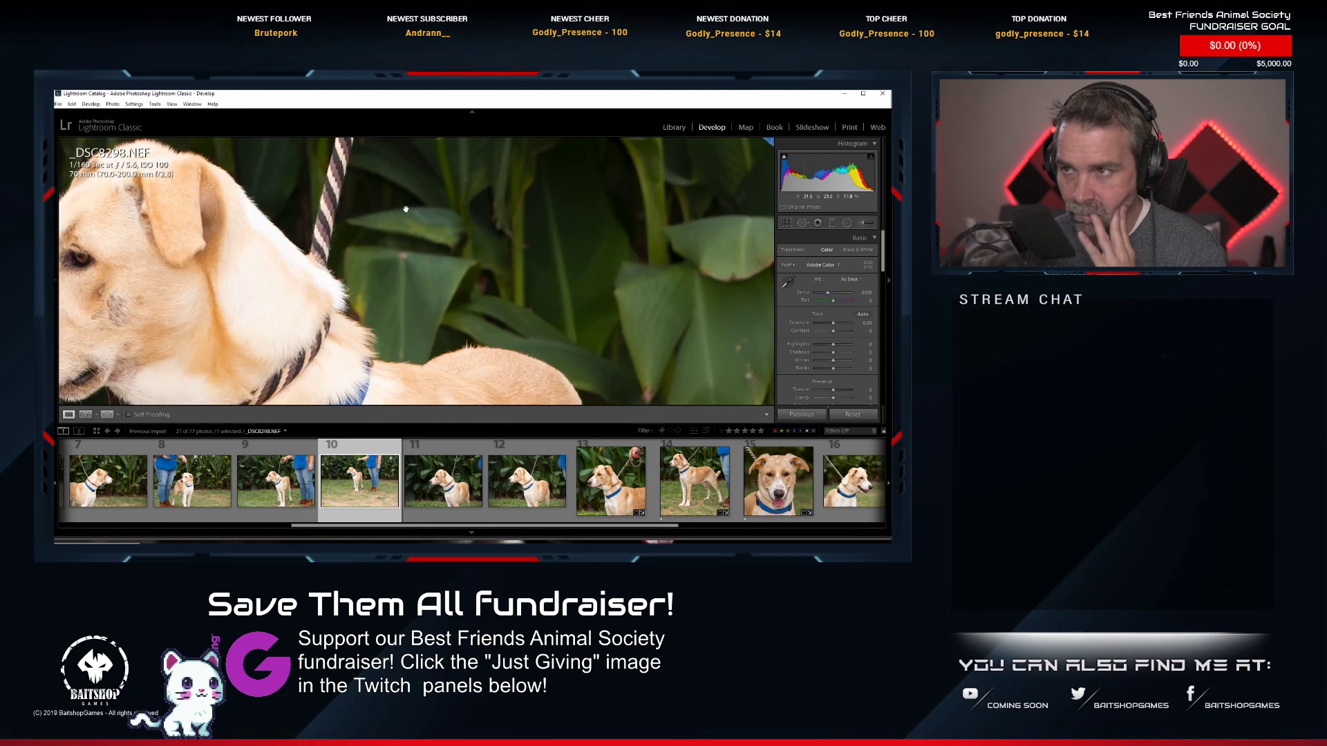
{"action": "left_click_drag", "start_coordinate": [373, 294], "coordinate": [457, 273]}
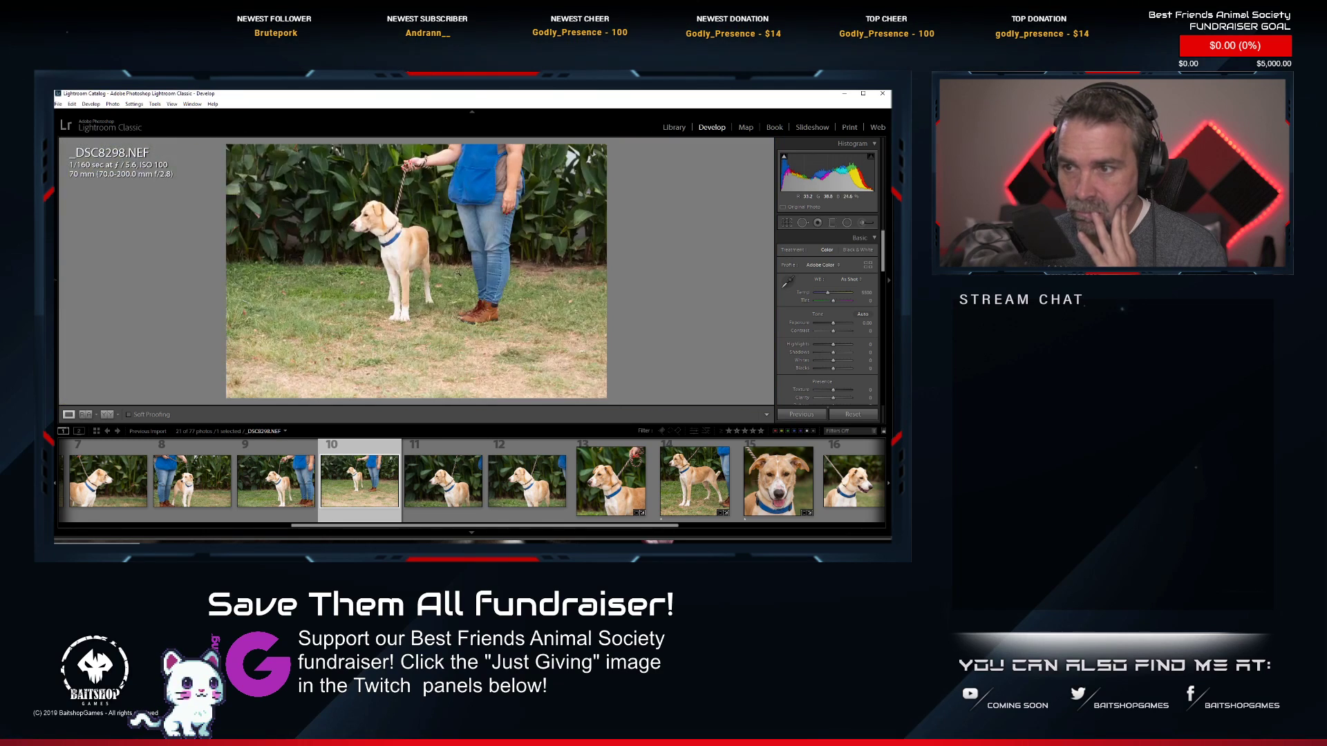
{"action": "right_click", "coordinate": [385, 492]}
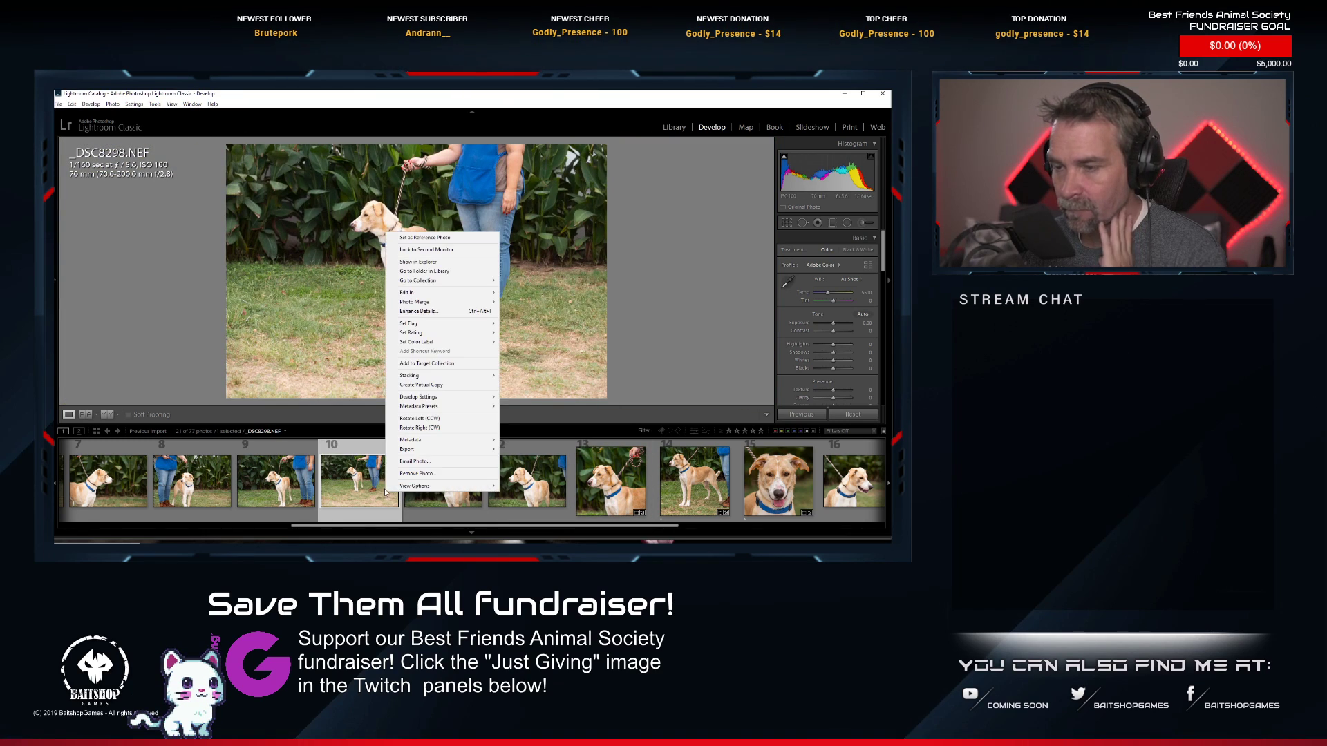
{"action": "mouse_move", "coordinate": [449, 397]}
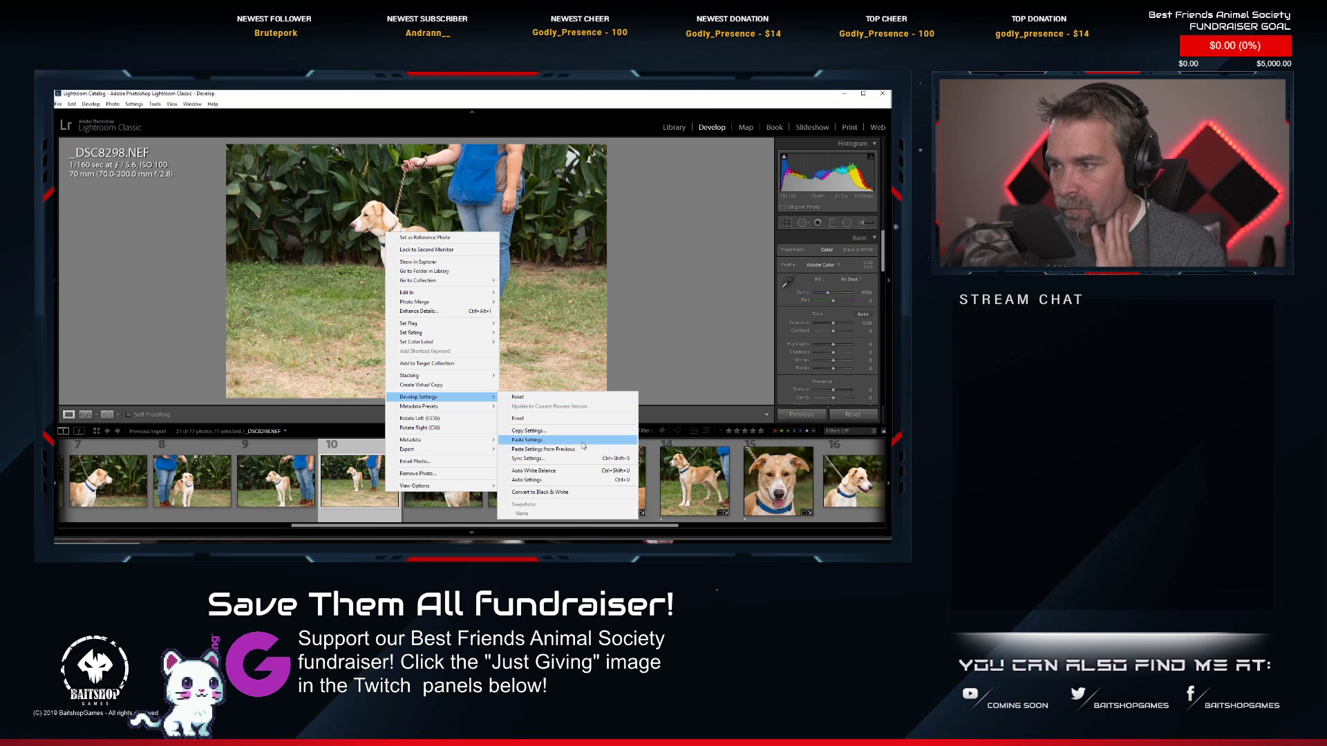
{"action": "left_click", "coordinate": [582, 441]}
Tighten the square crop of _DSC8298.NEF around the full-body dog, leaving out most of the handler.
{"action": "left_click", "coordinate": [786, 224]}
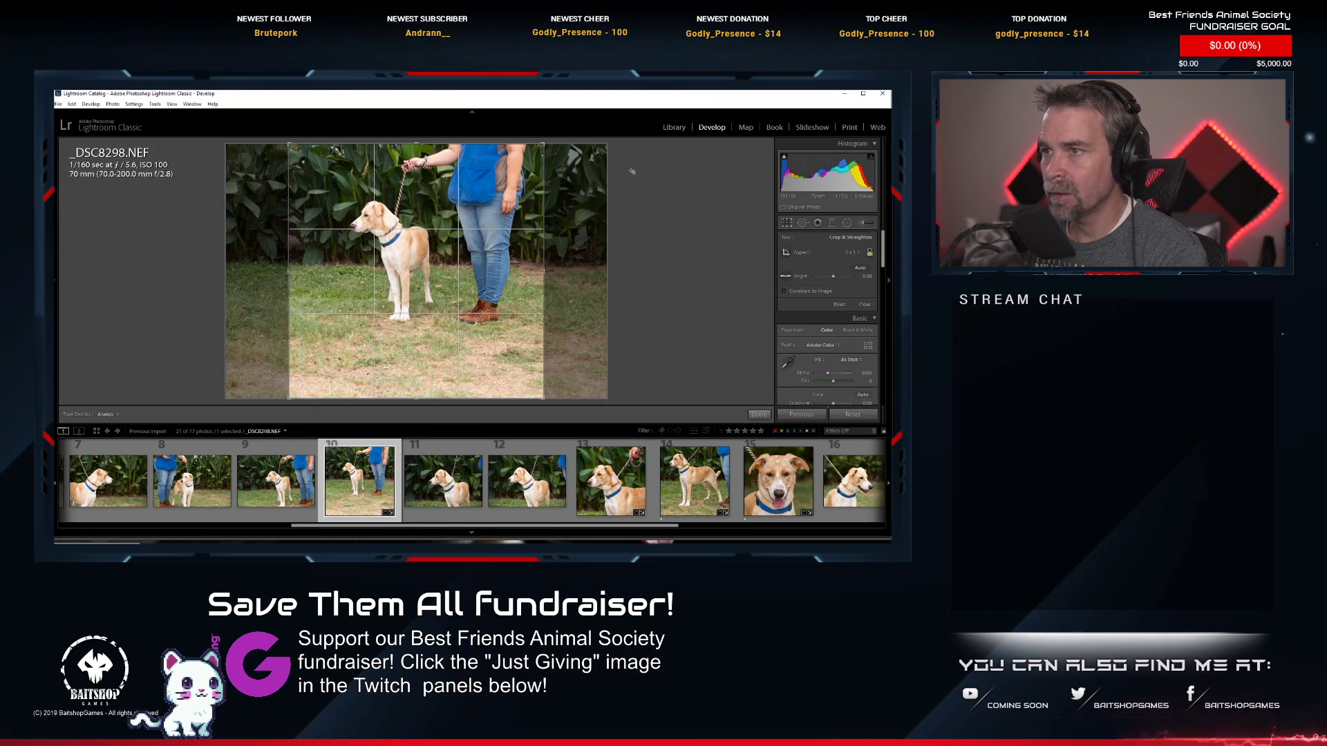
{"action": "left_click_drag", "start_coordinate": [541, 142], "coordinate": [511, 174]}
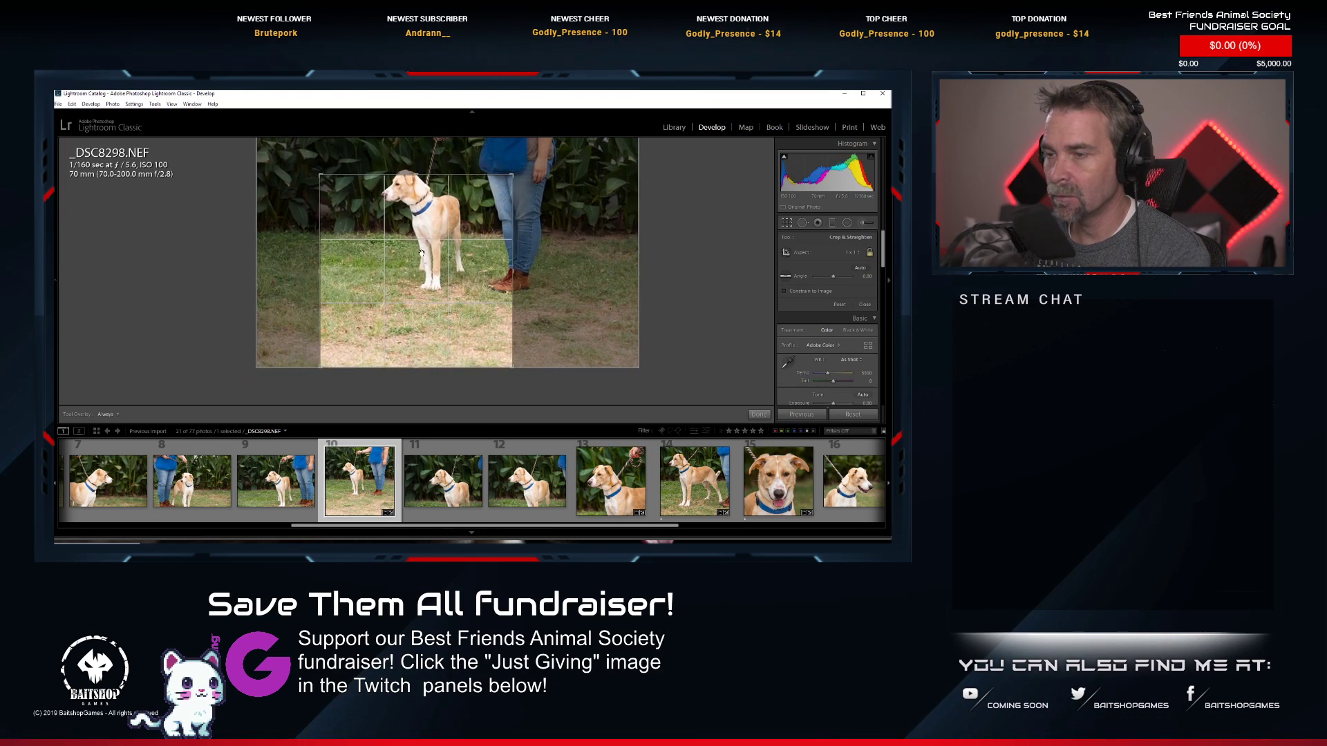
{"action": "left_click_drag", "start_coordinate": [313, 374], "coordinate": [335, 356]}
{"action": "left_click_drag", "start_coordinate": [396, 306], "coordinate": [399, 332]}
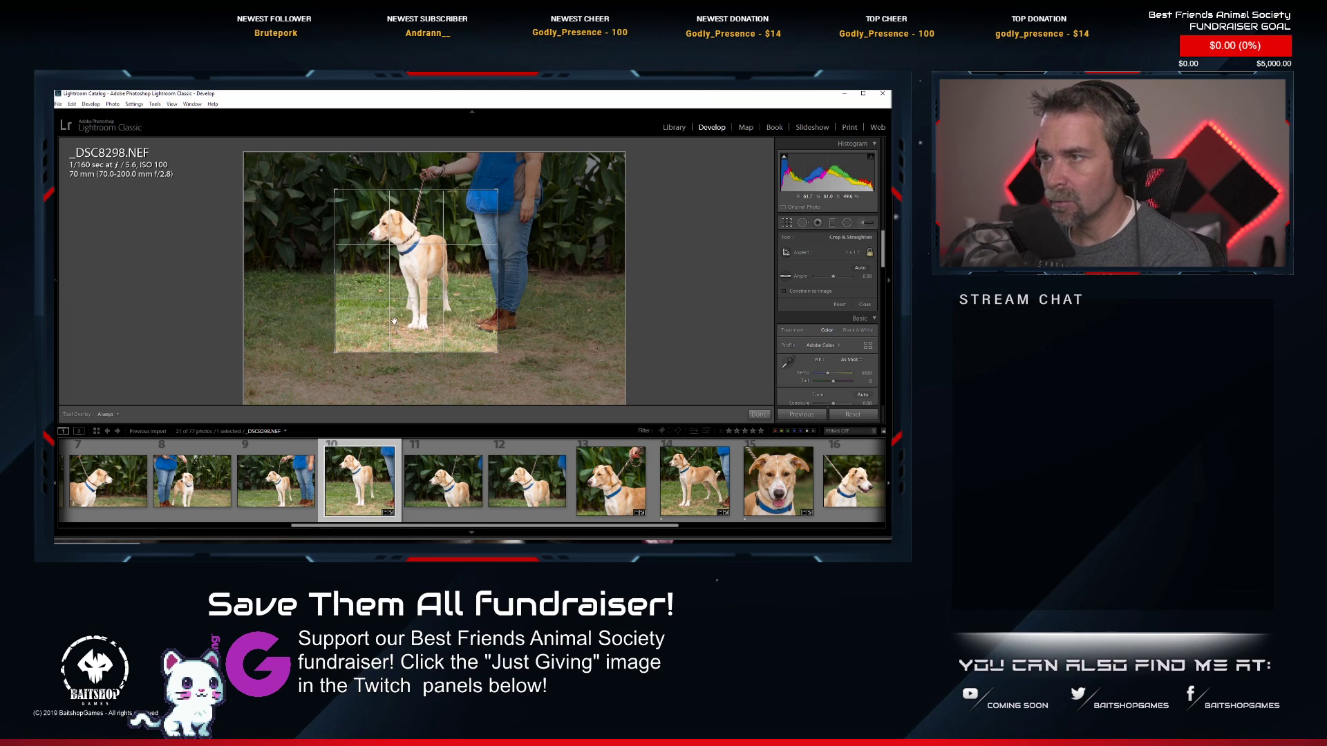
{"action": "key", "text": "Return"}
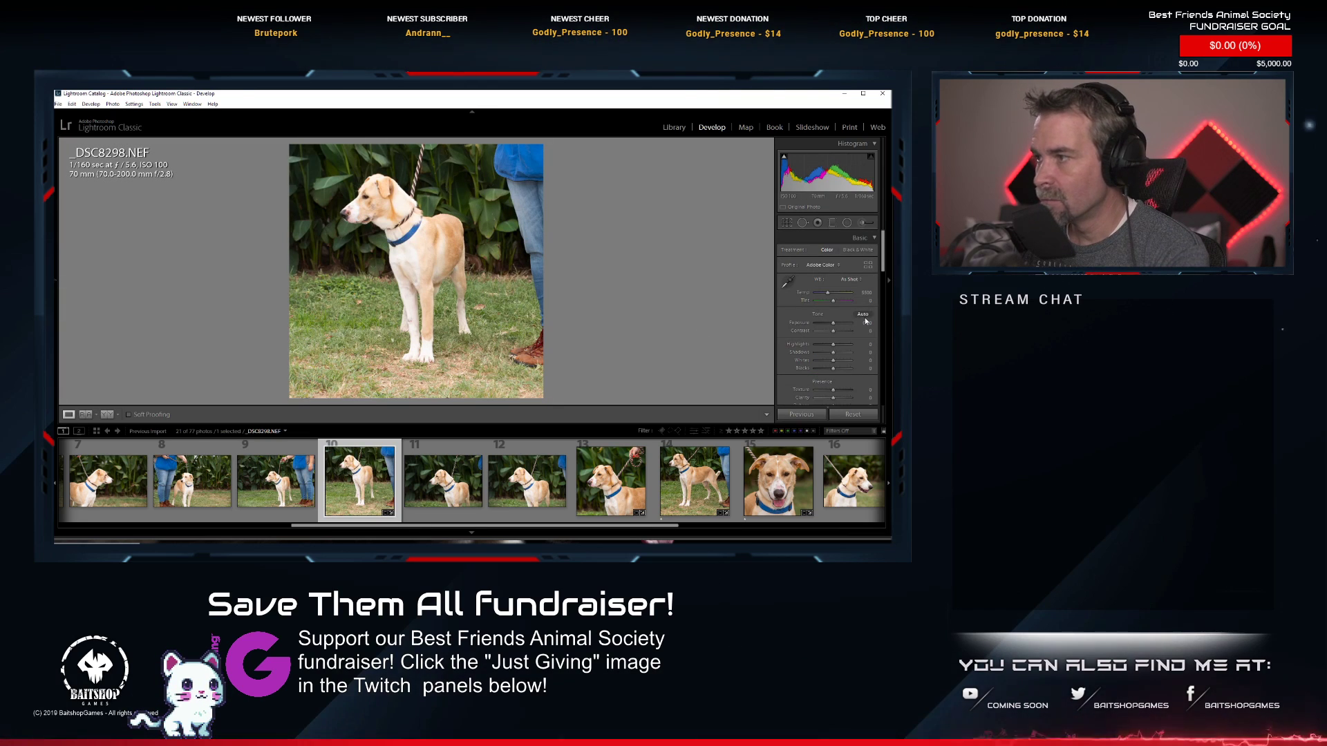
Apply automatic tone to _DSC8298.NEF and rate the photo one star.
{"action": "key", "text": "ctrl+u"}
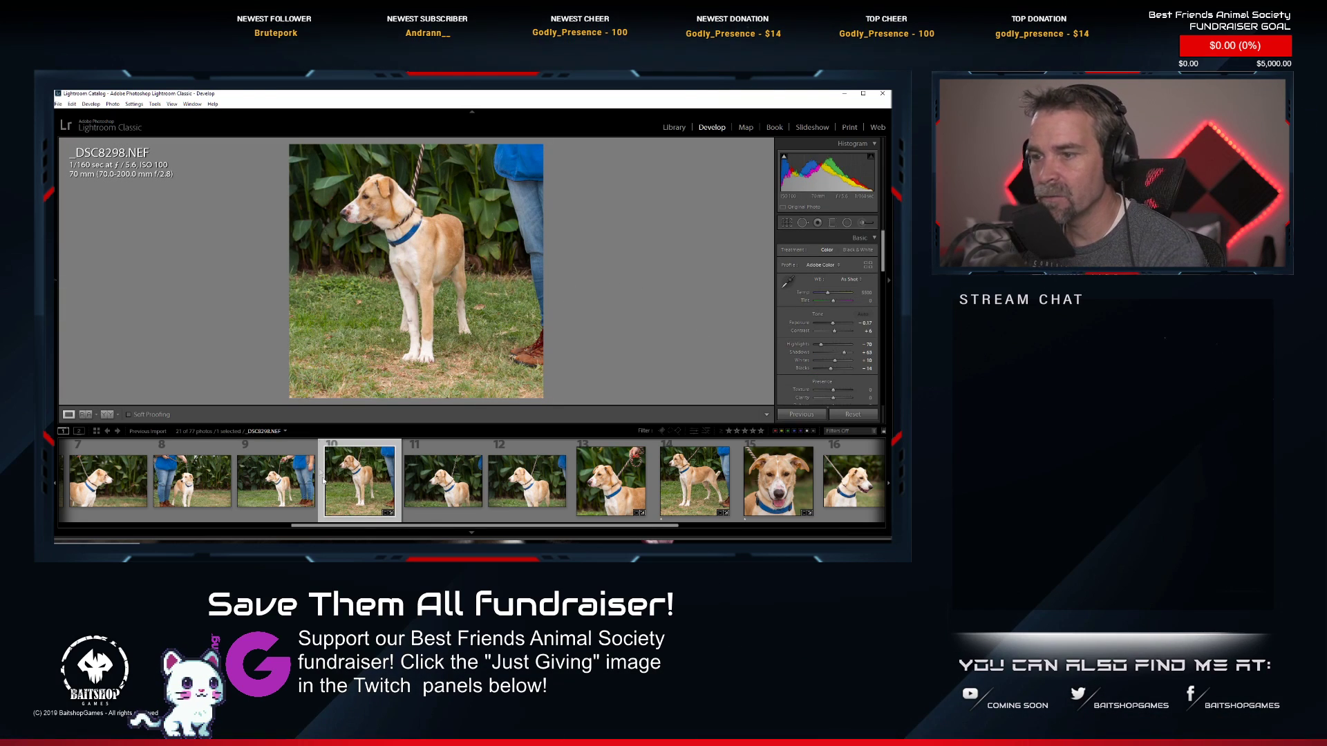
{"action": "scroll", "coordinate": [332, 495], "scroll_direction": "down", "scroll_amount": 2}
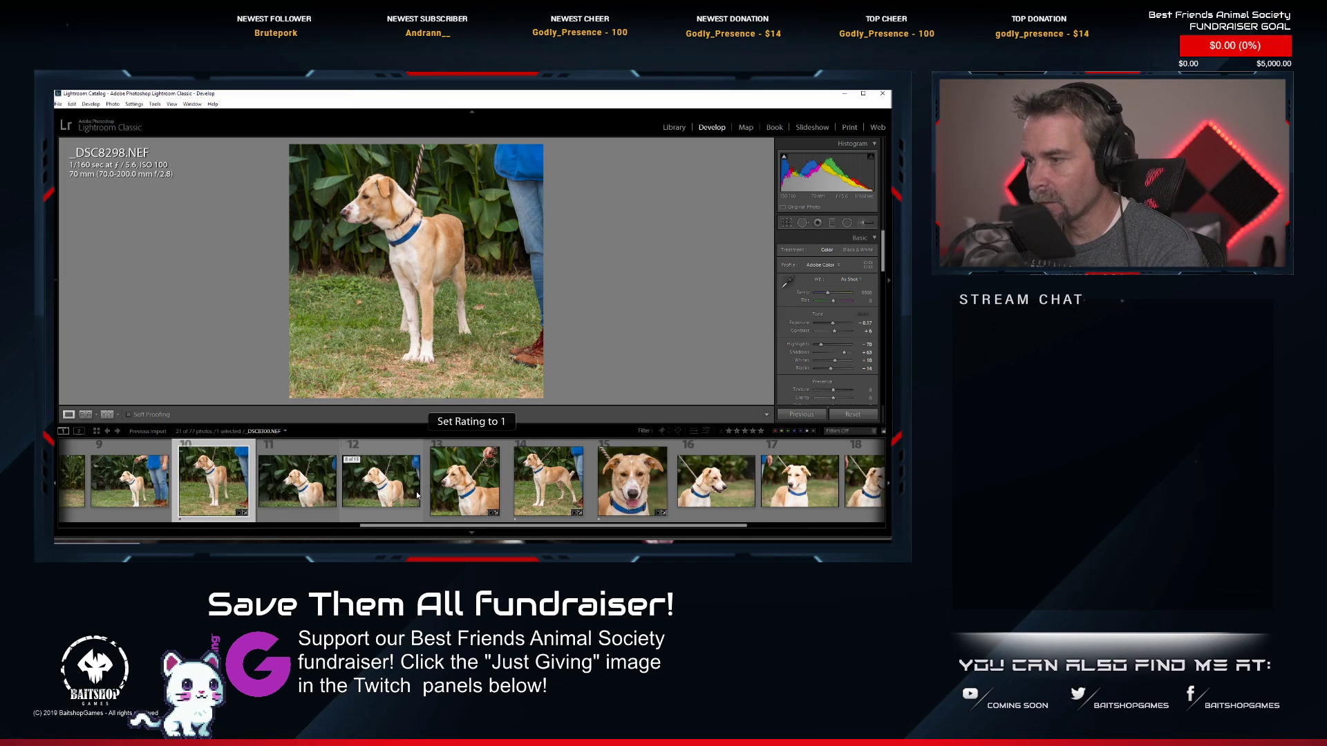
Collapse the finished dog's photo stack in the filmstrip and select the next dog's kennel card photo, _DSC8308.NEF.
{"action": "scroll", "coordinate": [207, 481], "scroll_direction": "up", "scroll_amount": 4}
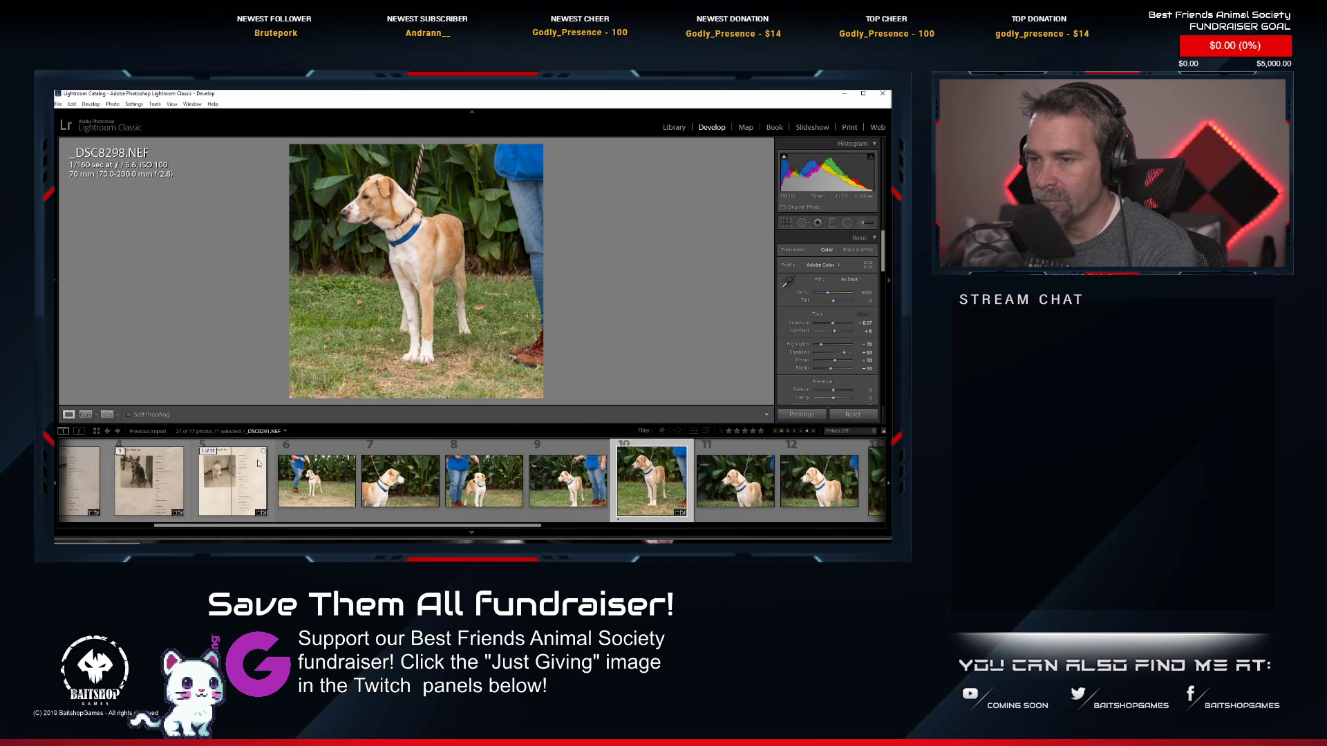
{"action": "scroll", "coordinate": [421, 492], "scroll_direction": "down", "scroll_amount": 4}
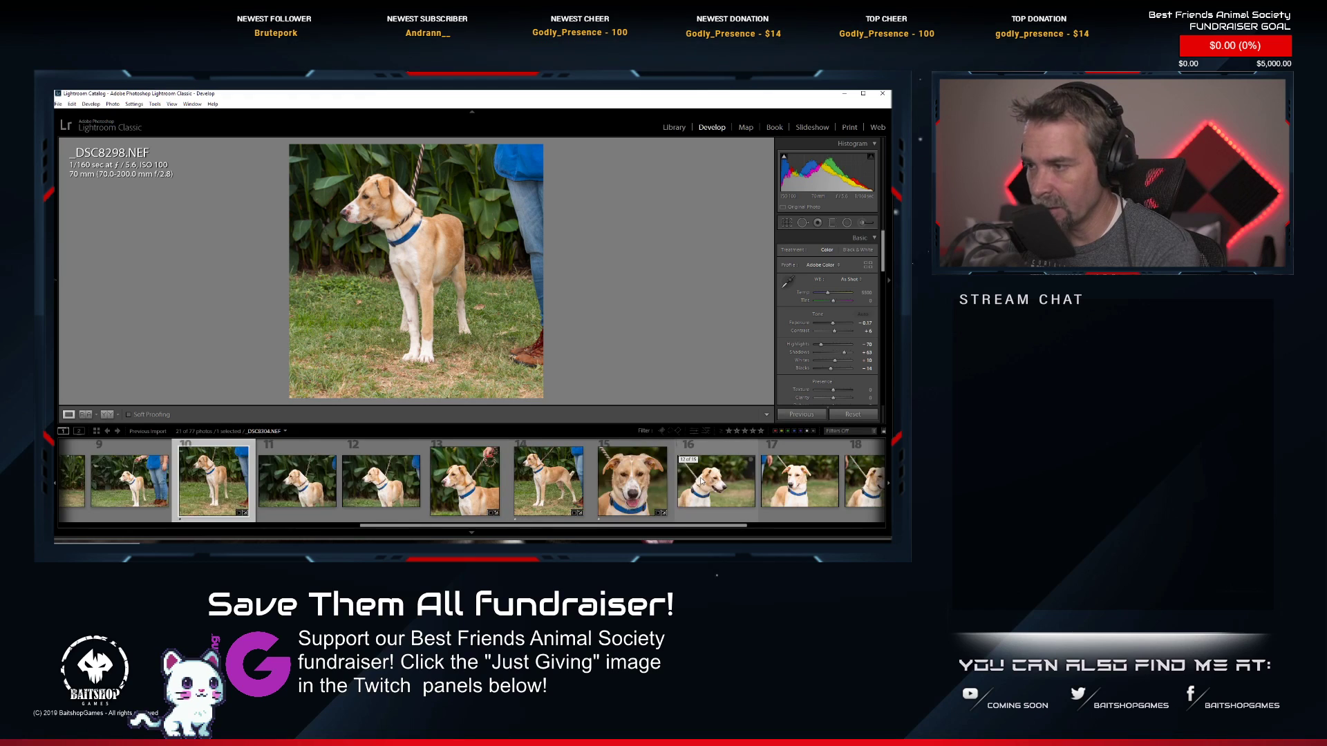
{"action": "scroll", "coordinate": [358, 458], "scroll_direction": "up", "scroll_amount": 7}
{"action": "left_click", "coordinate": [358, 457]}
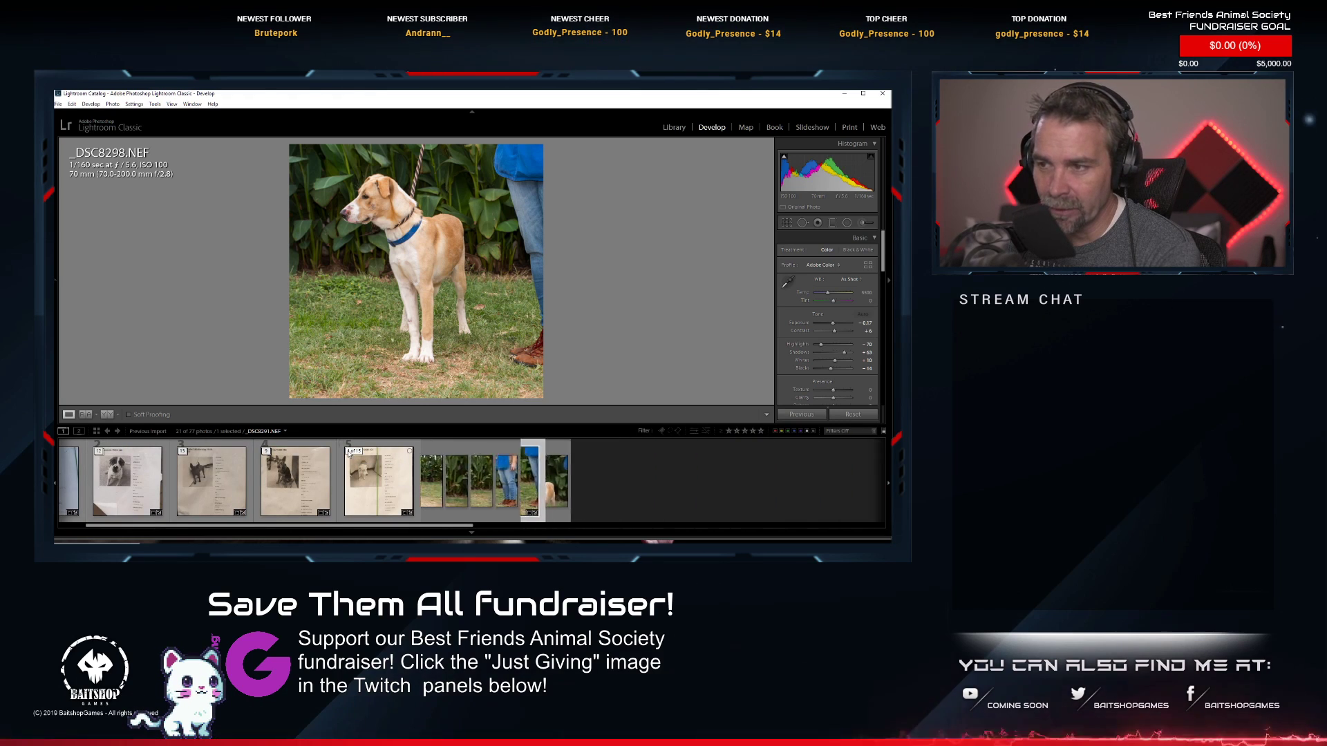
{"action": "left_click", "coordinate": [509, 480]}
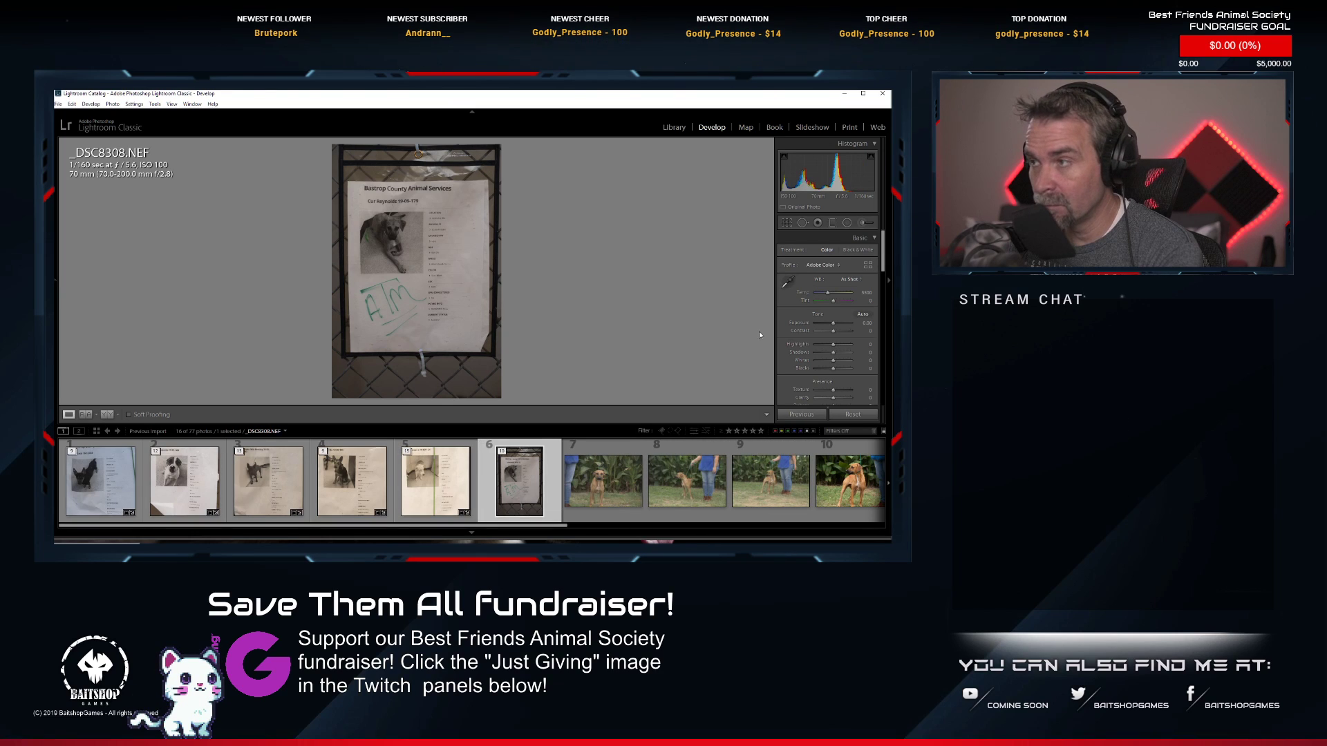
Paste the copied develop settings onto the kennel card photo _DSC8308.NEF.
{"action": "left_click", "coordinate": [785, 224]}
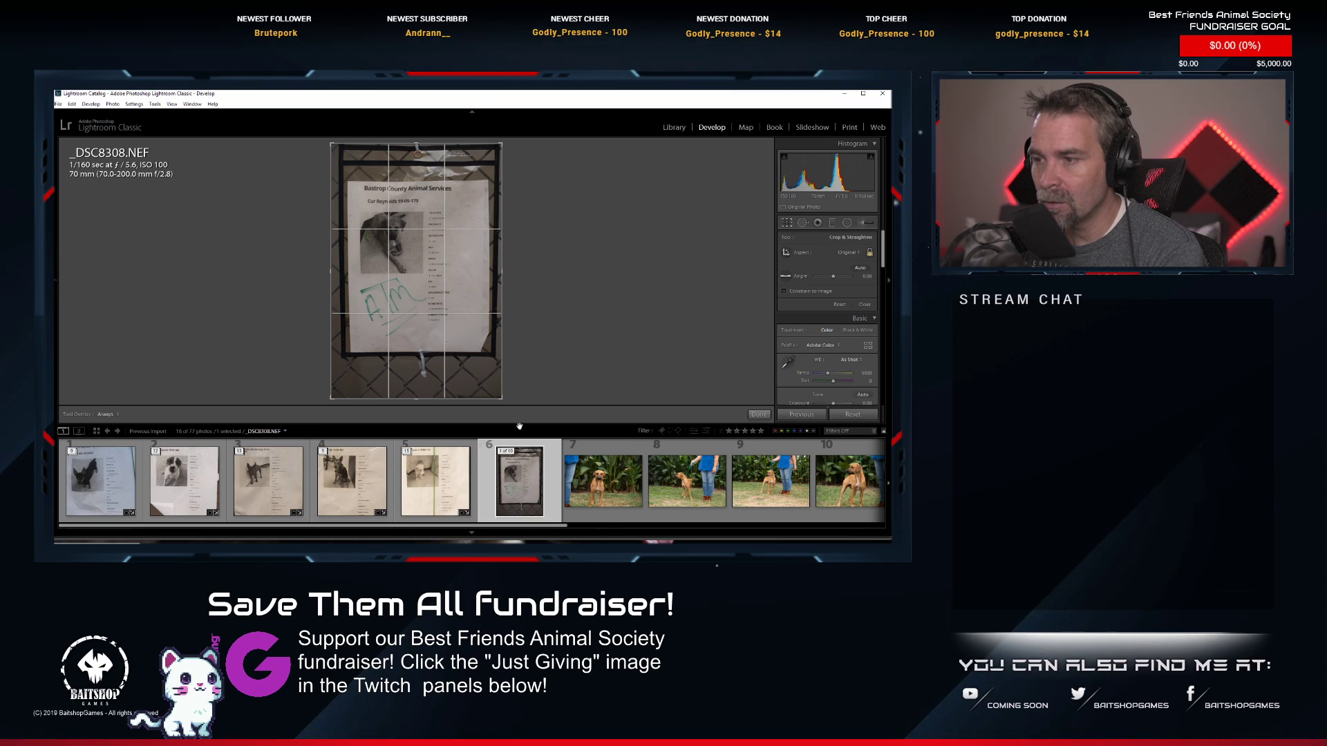
{"action": "key", "text": "Escape"}
{"action": "right_click", "coordinate": [513, 234]}
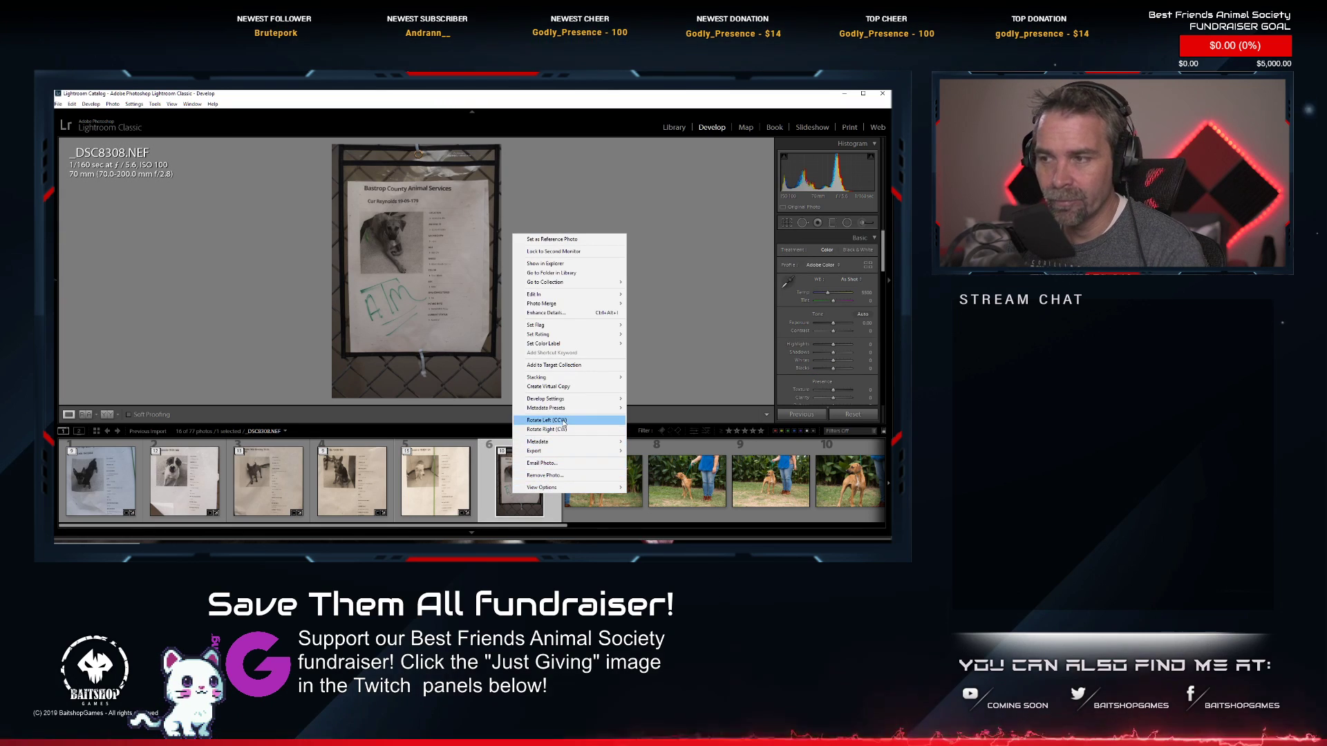
{"action": "mouse_move", "coordinate": [553, 399]}
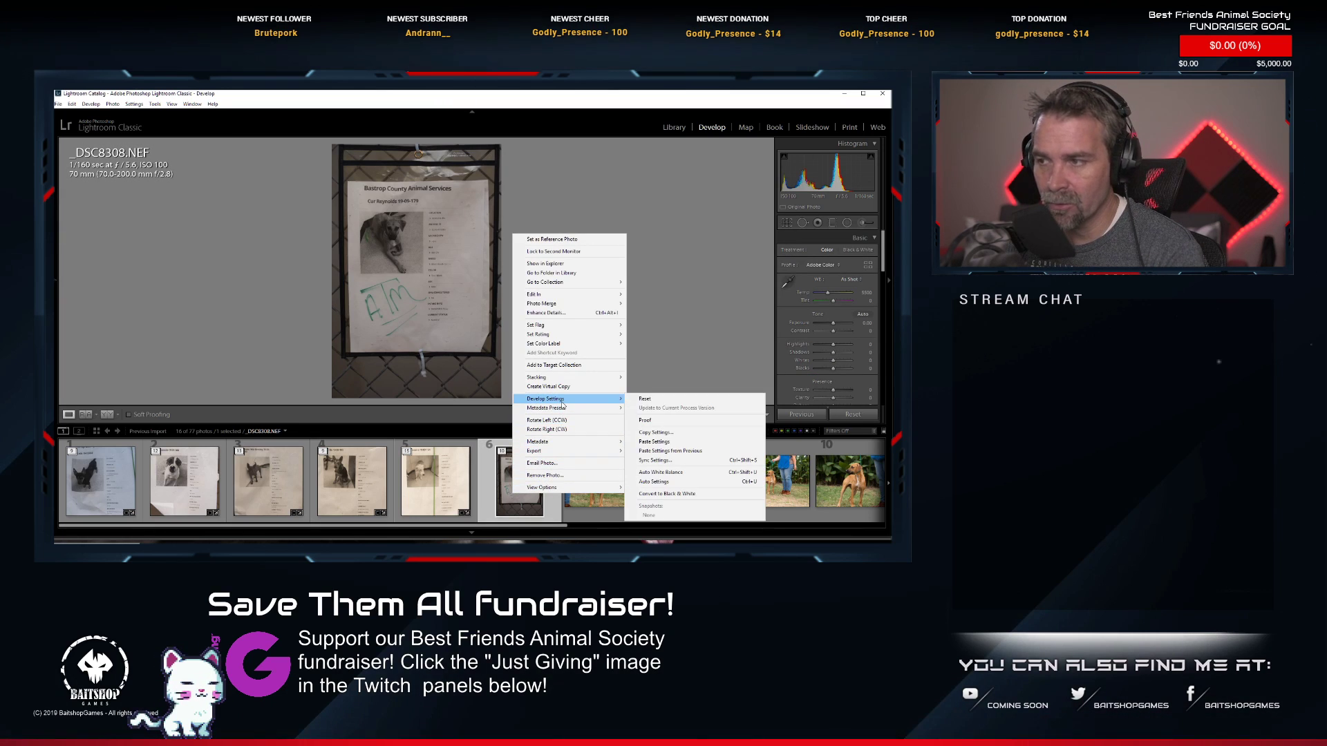
{"action": "left_click", "coordinate": [705, 444]}
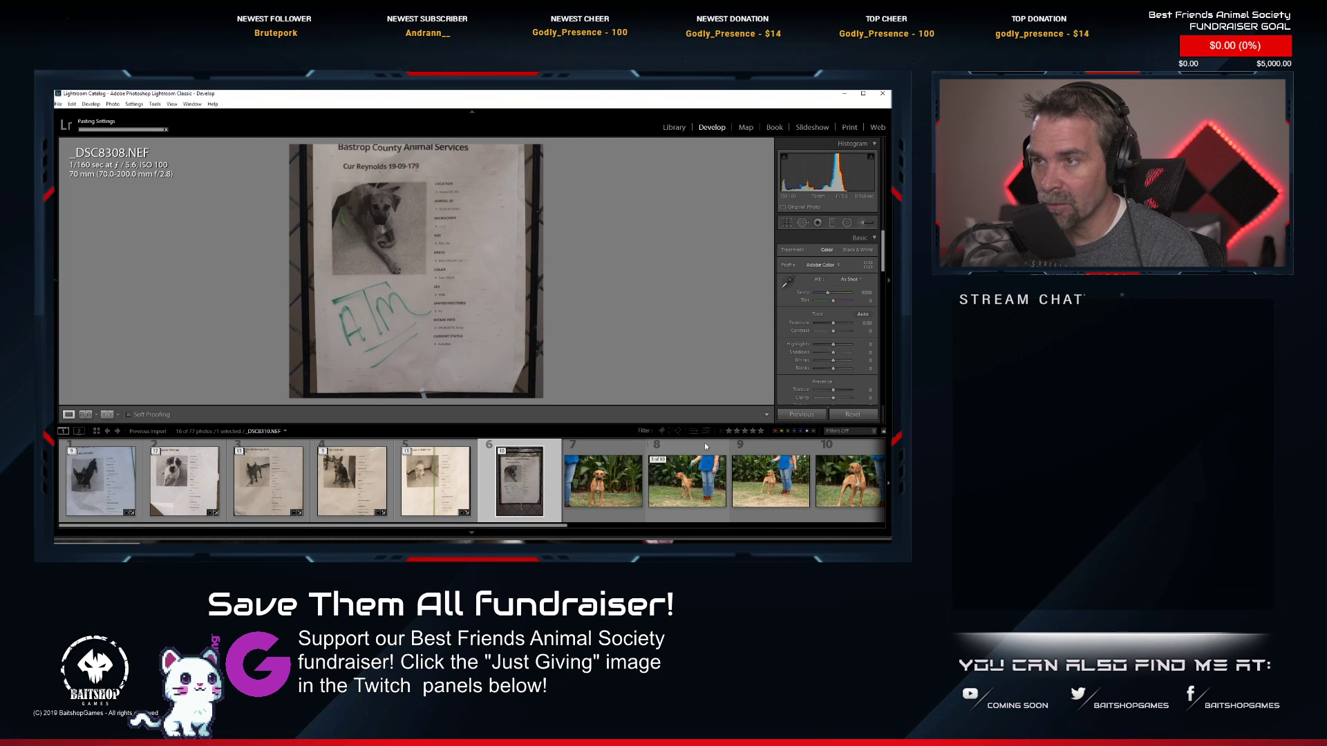
Tighten the square crop of _DSC8308.NEF to the printed sheet and raise its exposure to about +0.8.
{"action": "left_click", "coordinate": [788, 224]}
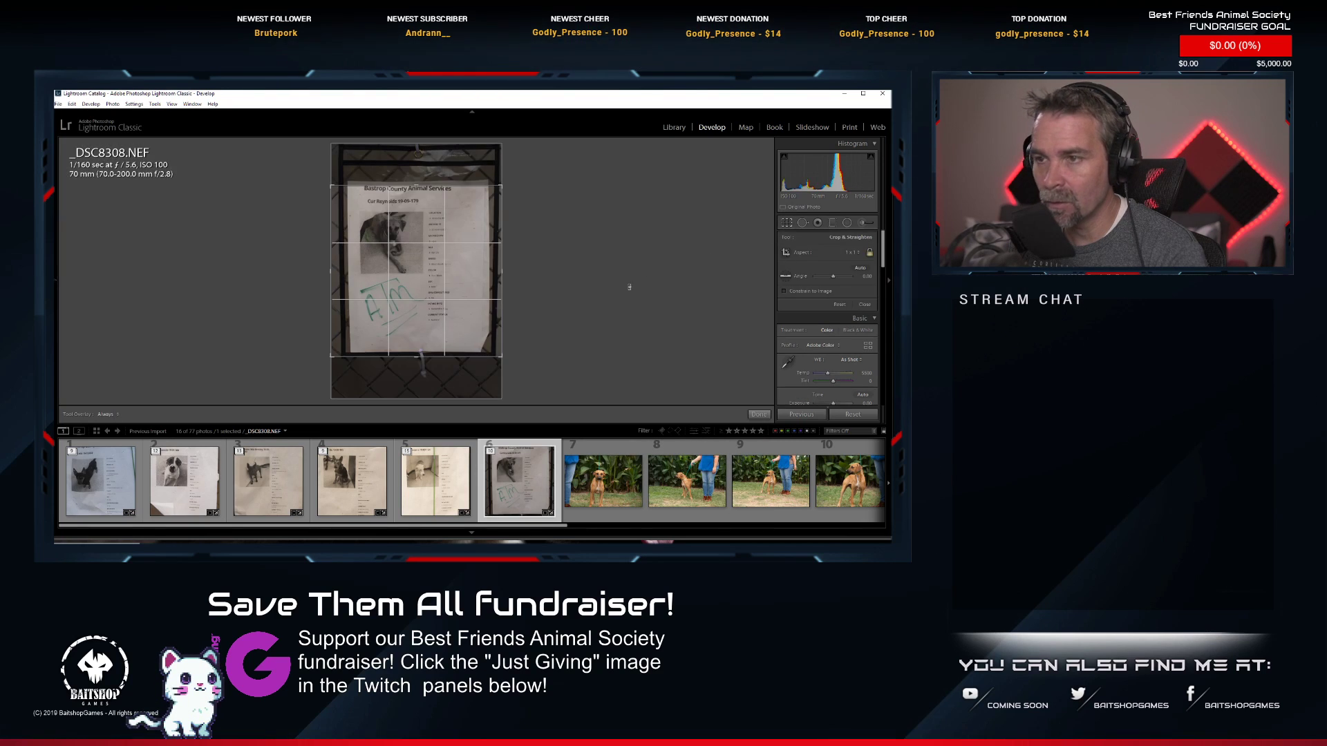
{"action": "left_click_drag", "start_coordinate": [332, 357], "coordinate": [343, 351]}
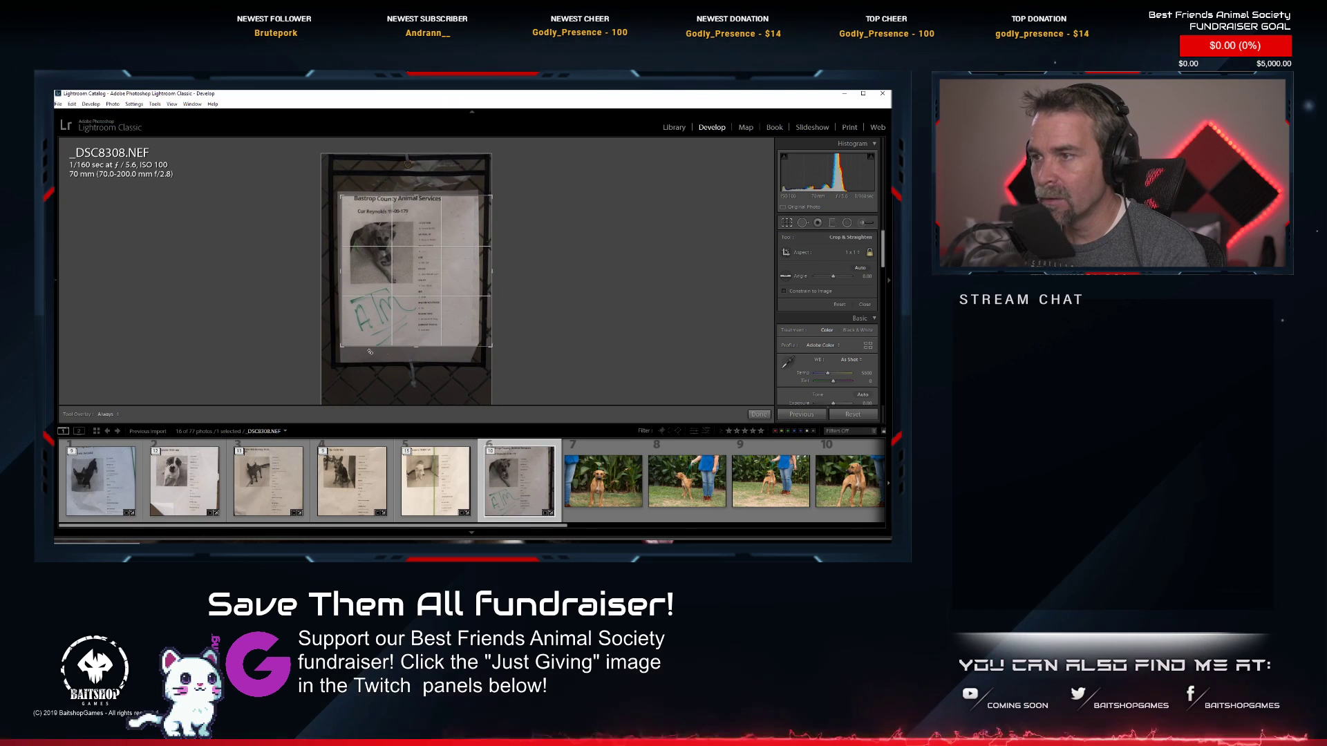
{"action": "left_click_drag", "start_coordinate": [492, 345], "coordinate": [487, 340]}
{"action": "left_click_drag", "start_coordinate": [423, 313], "coordinate": [423, 306]}
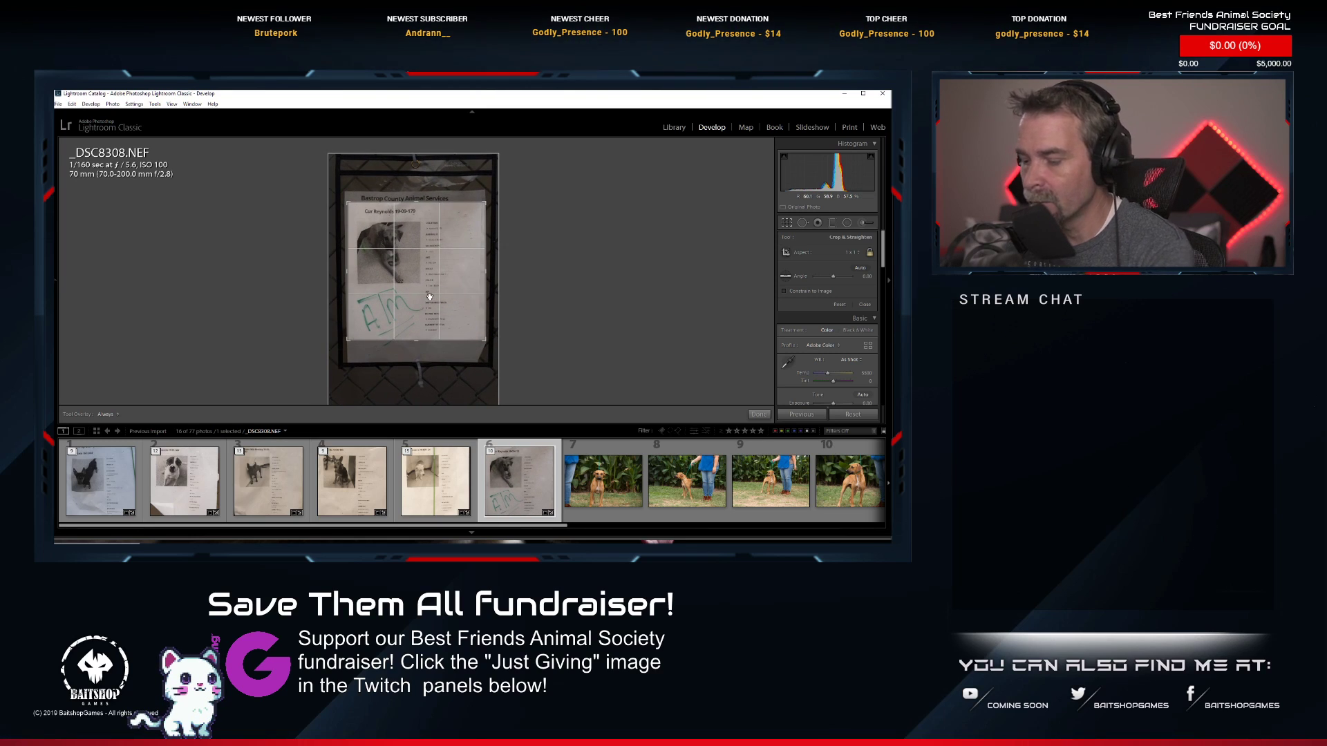
{"action": "key", "text": "Return"}
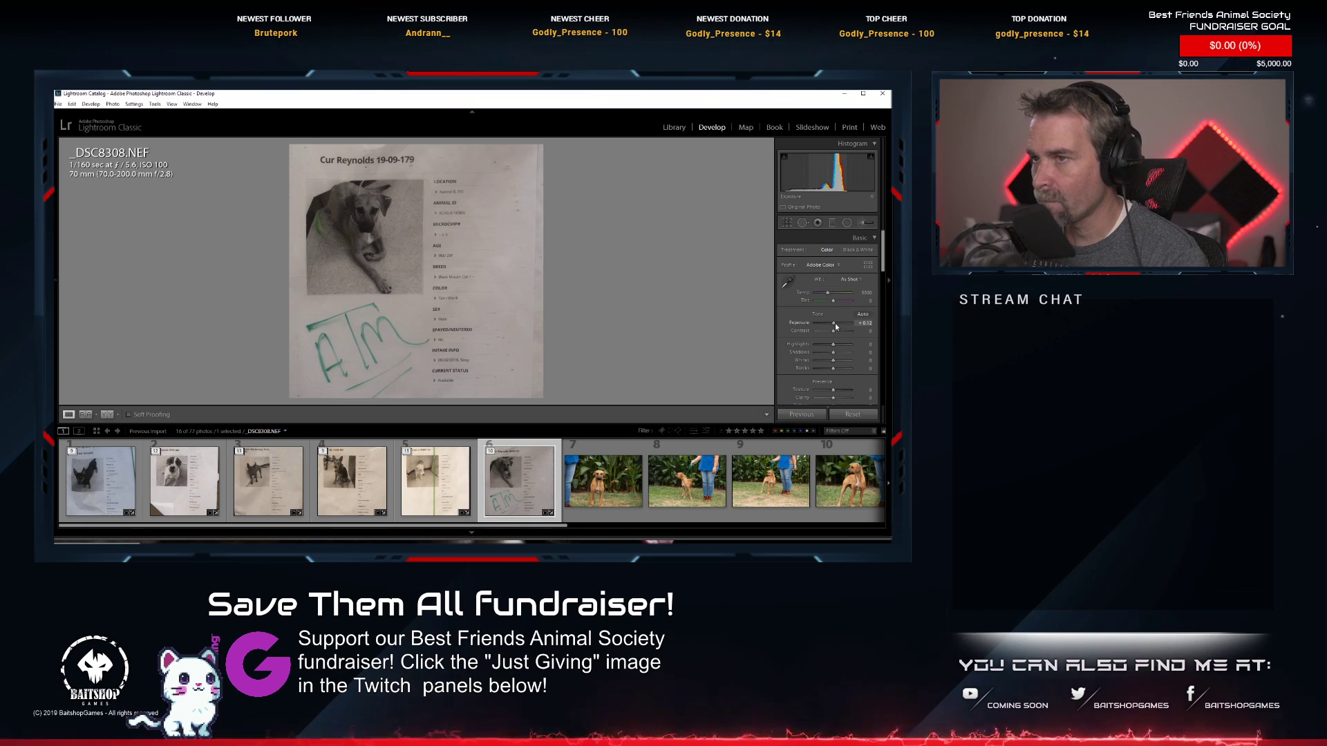
{"action": "left_click_drag", "start_coordinate": [835, 323], "coordinate": [838, 325]}
Select the brown dog's front-facing photo _DSC8313.NEF from the filmstrip and paste the copied develop settings onto it.
{"action": "scroll", "coordinate": [508, 452], "scroll_direction": "down", "scroll_amount": 1}
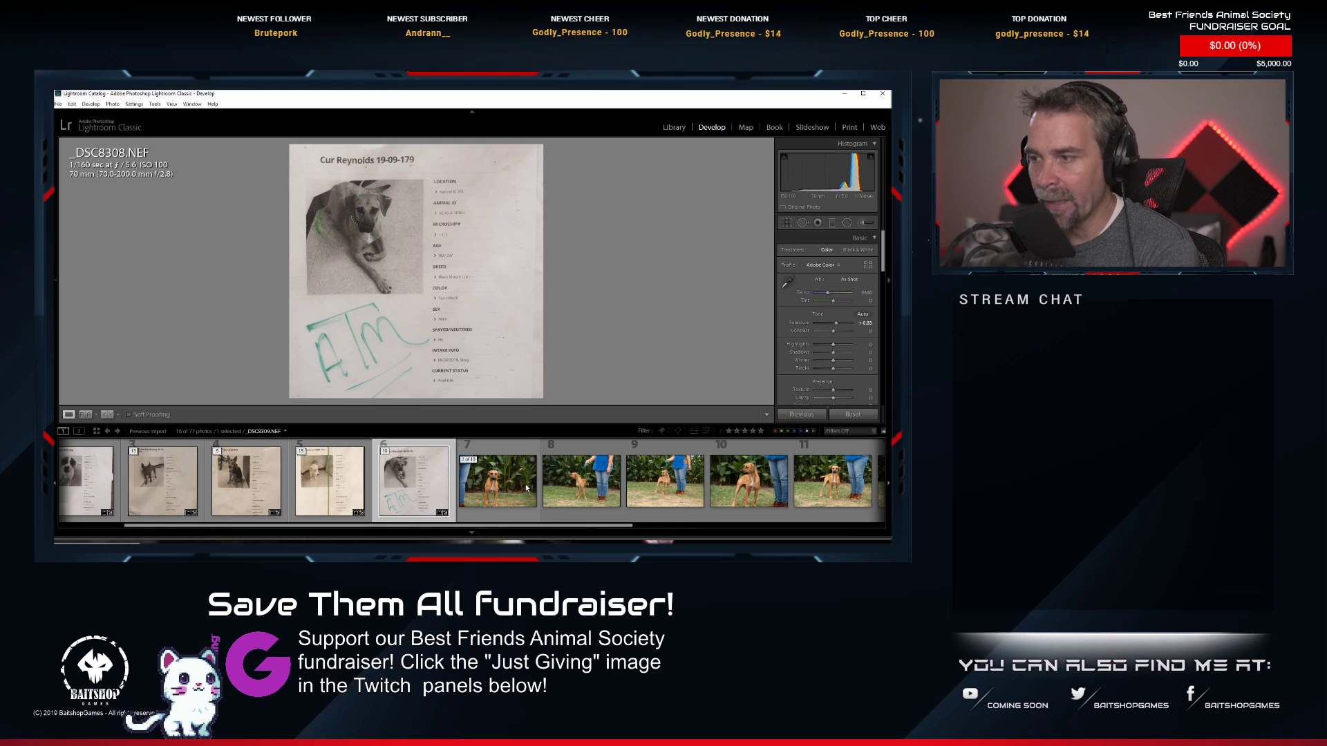
{"action": "scroll", "coordinate": [526, 488], "scroll_direction": "down", "scroll_amount": 4}
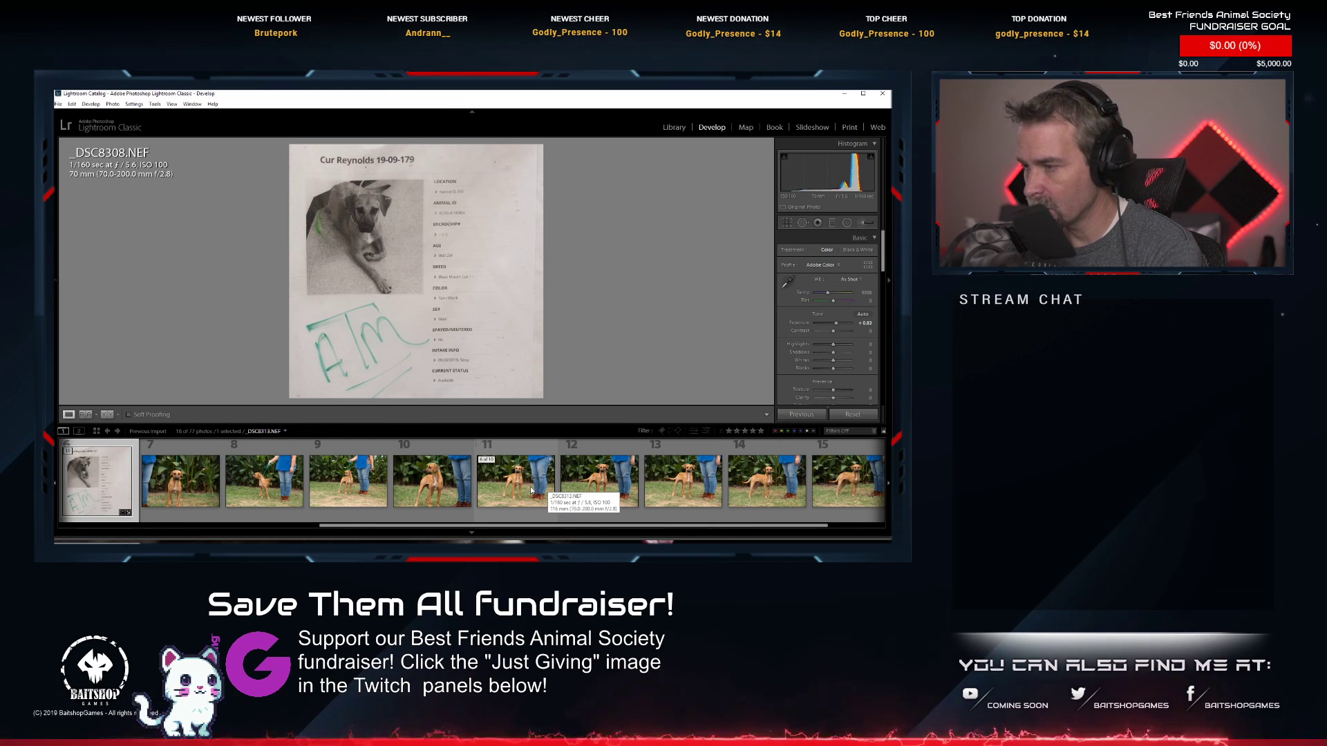
{"action": "scroll", "coordinate": [529, 490], "scroll_direction": "down", "scroll_amount": 1}
{"action": "scroll", "coordinate": [530, 490], "scroll_direction": "up", "scroll_amount": 1}
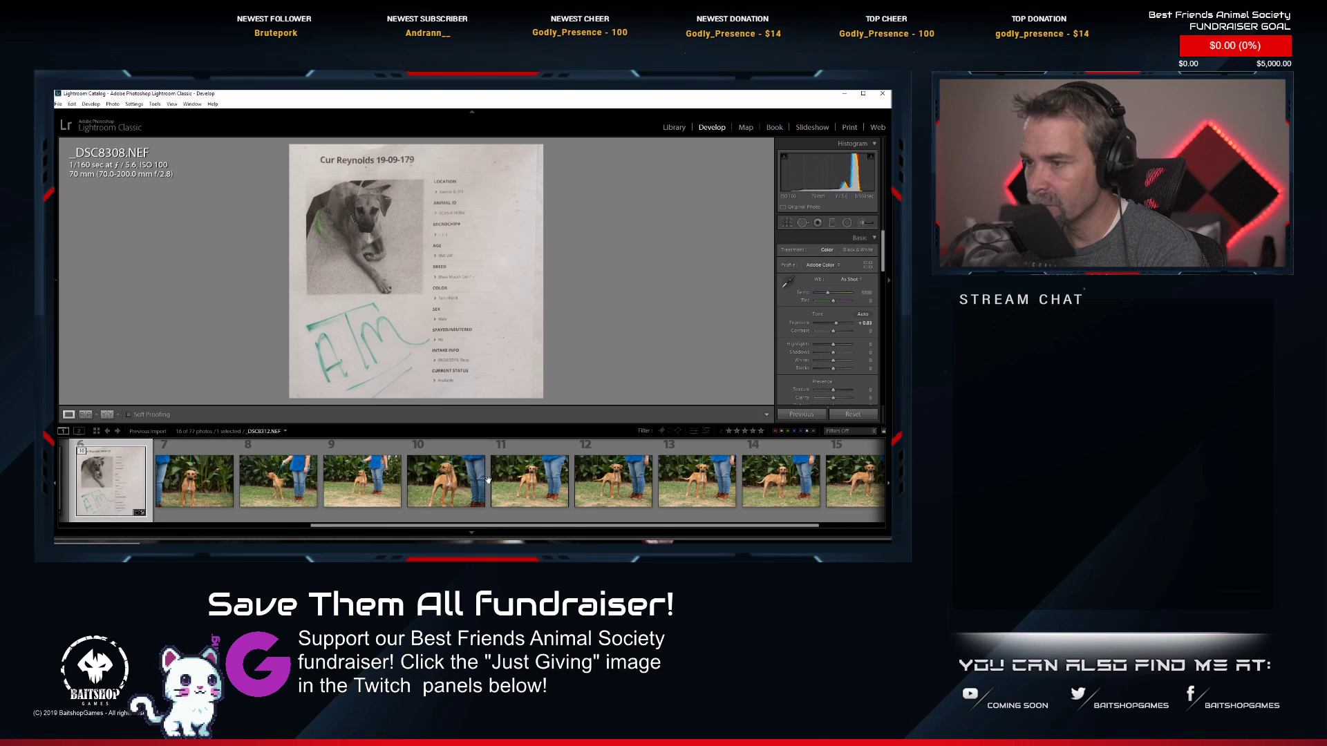
{"action": "left_click", "coordinate": [529, 488]}
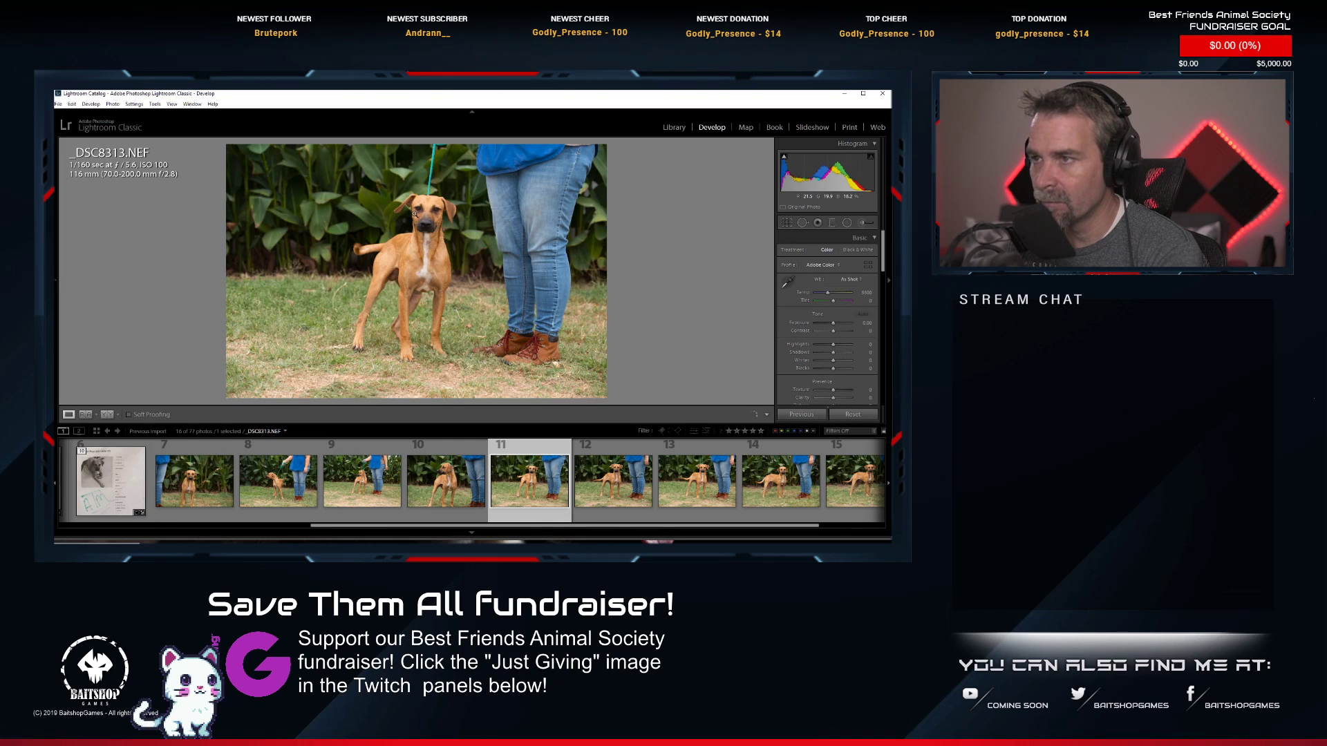
{"action": "right_click", "coordinate": [540, 491]}
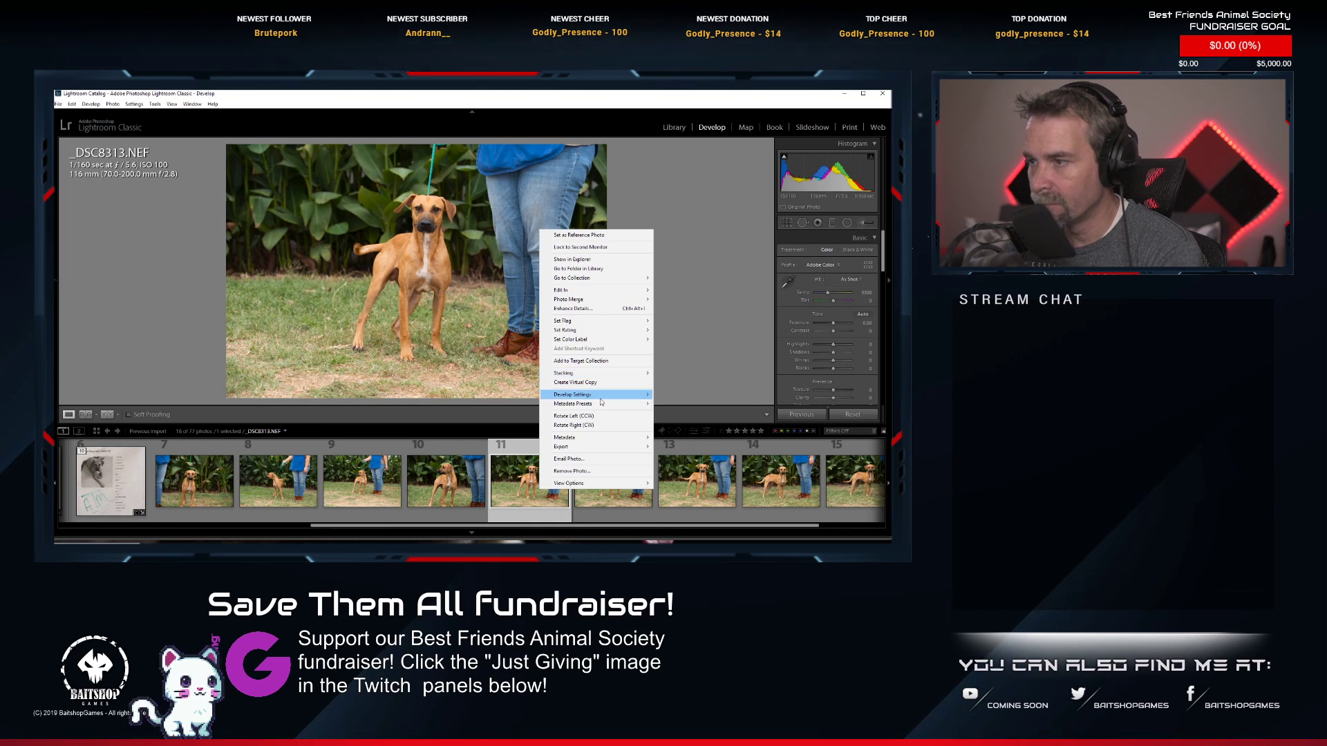
{"action": "mouse_move", "coordinate": [600, 395]}
{"action": "left_click", "coordinate": [699, 447]}
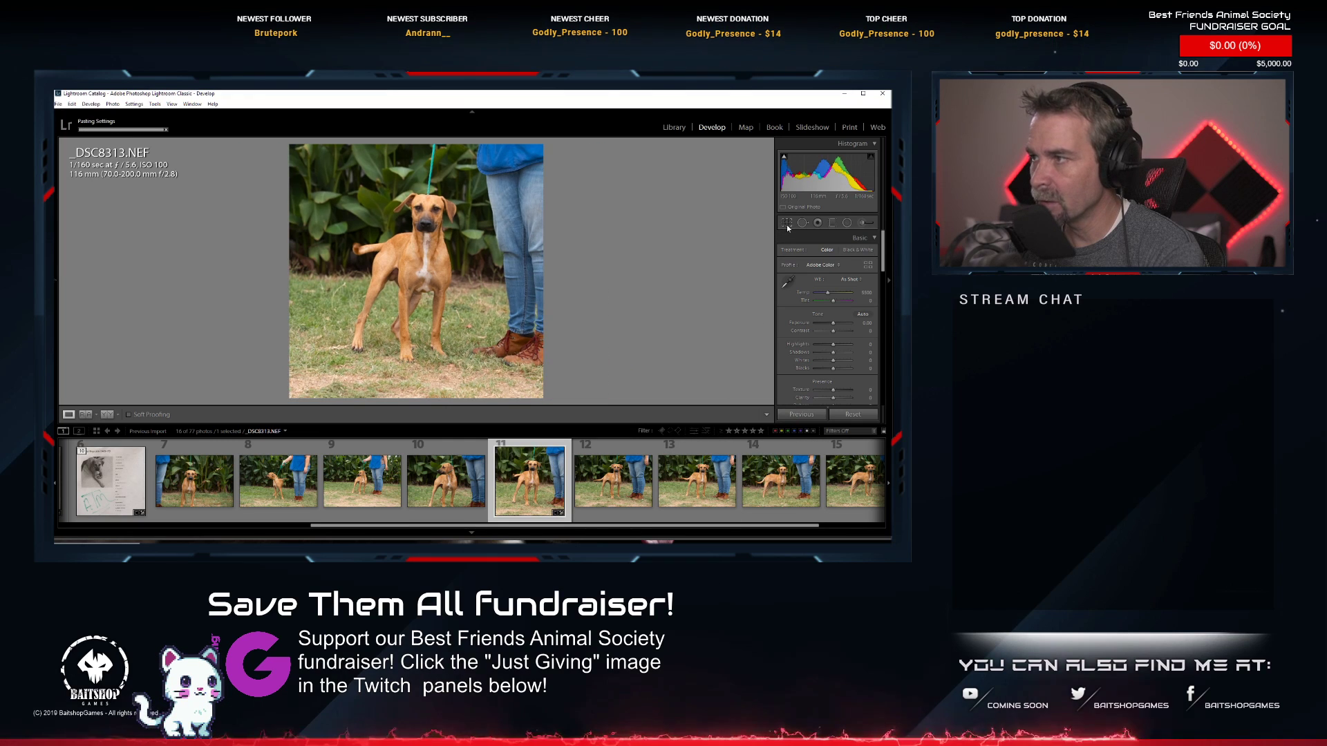
Crop _DSC8313.NEF to a tight square portrait of the dog's head and chest.
{"action": "key", "text": "r"}
{"action": "left_click_drag", "start_coordinate": [545, 405], "coordinate": [477, 328]}
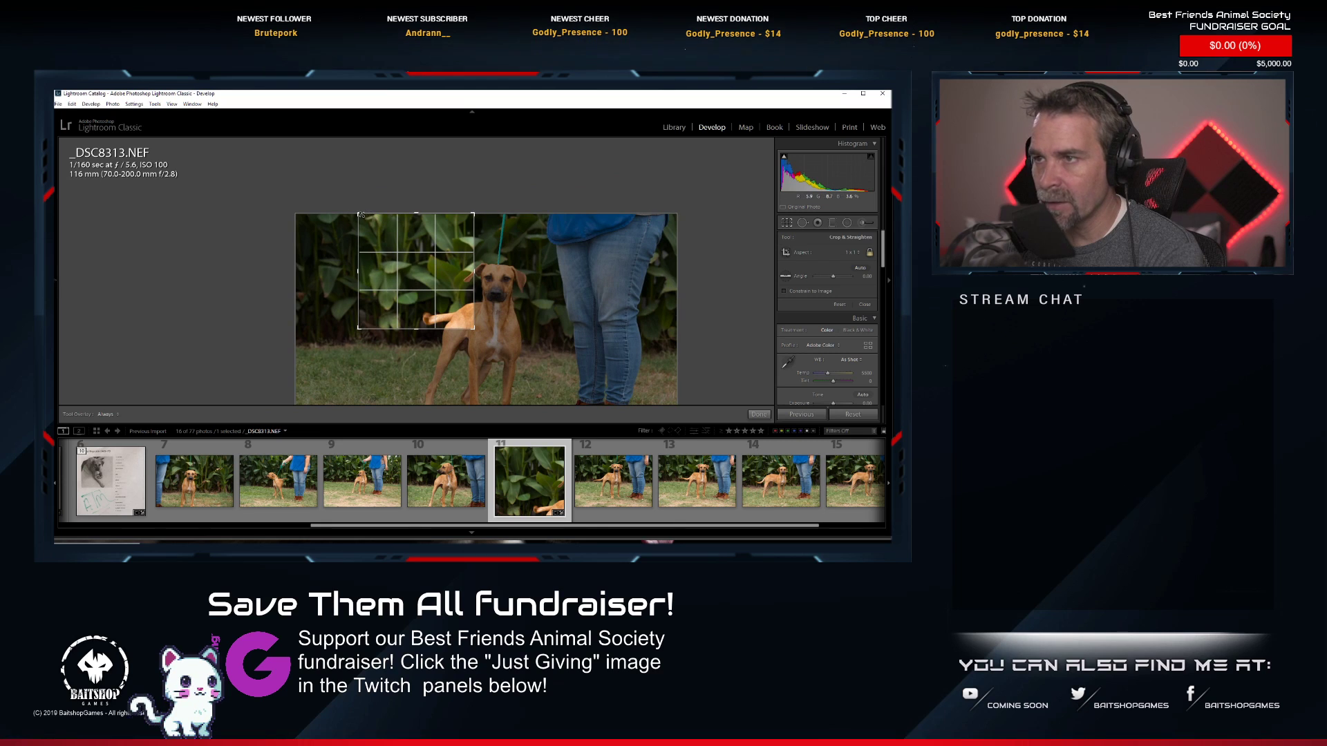
{"action": "left_click_drag", "start_coordinate": [364, 215], "coordinate": [384, 236]}
{"action": "left_click_drag", "start_coordinate": [413, 275], "coordinate": [360, 284]}
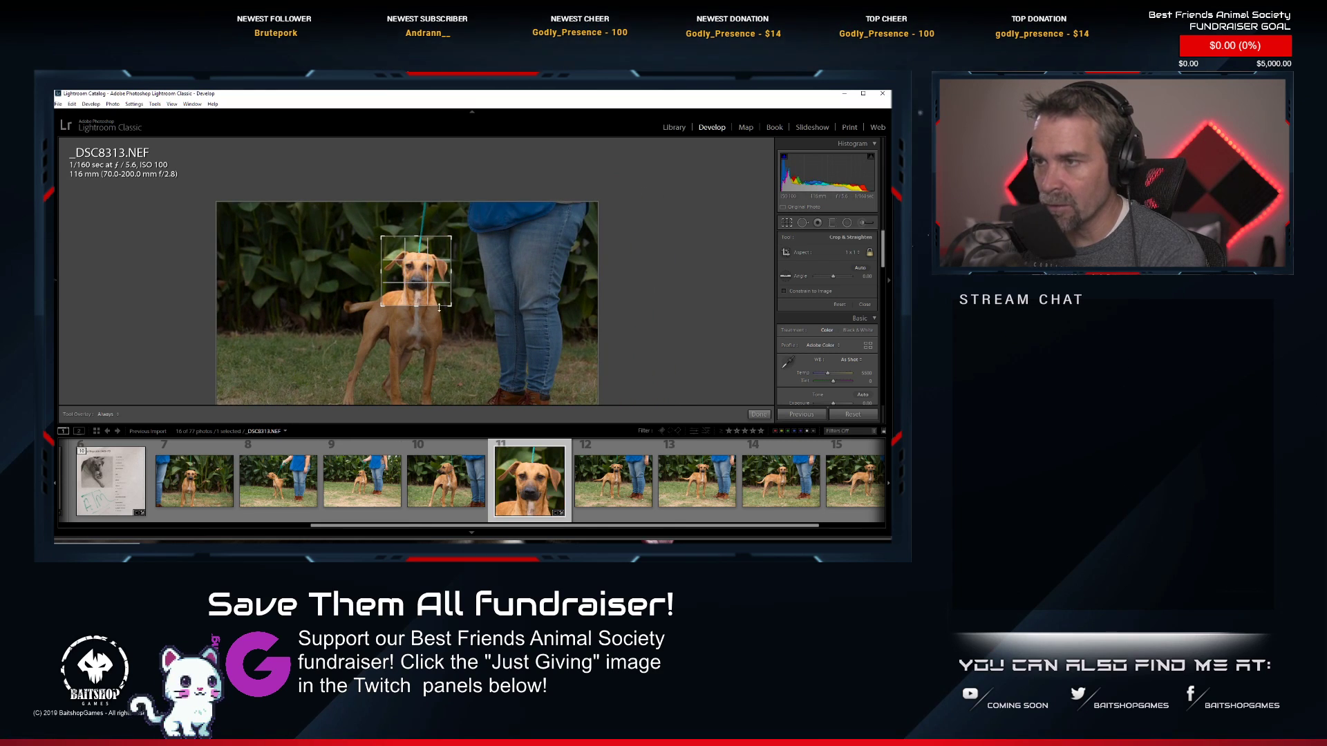
{"action": "left_click_drag", "start_coordinate": [451, 305], "coordinate": [417, 297]}
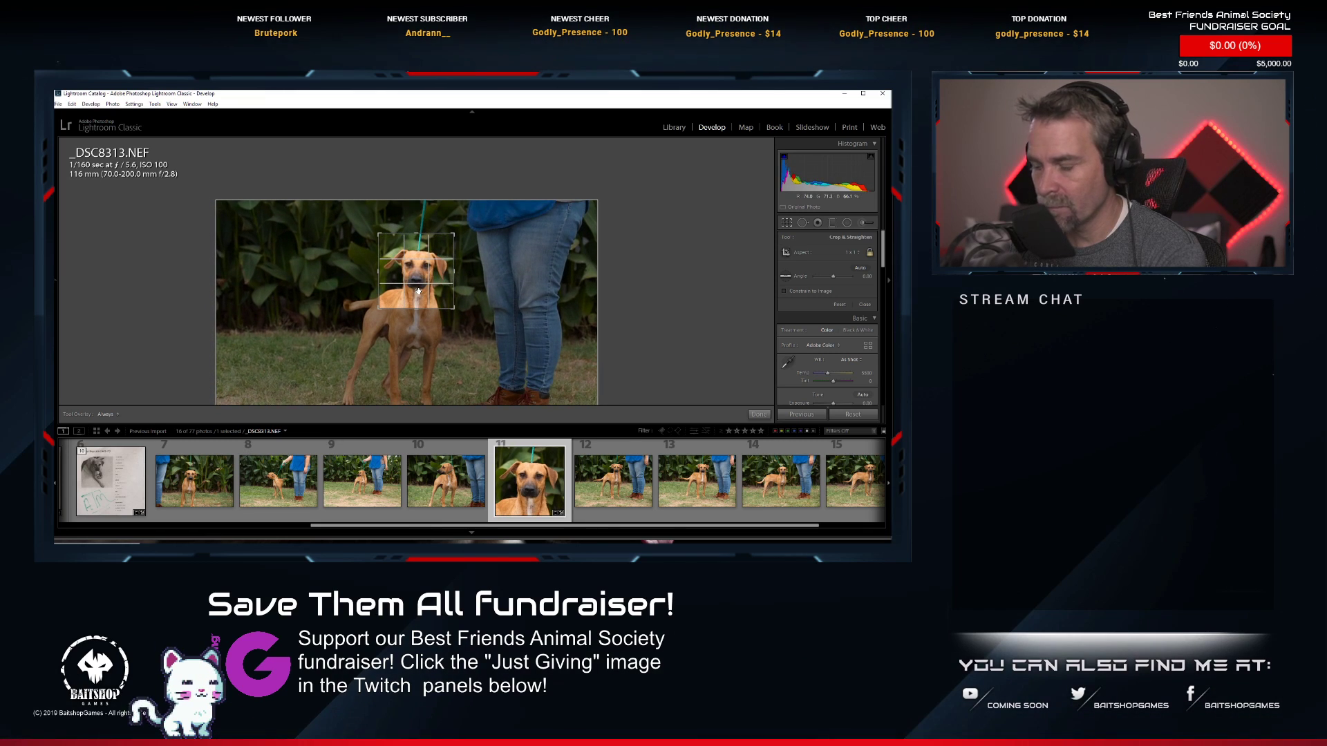
{"action": "key", "text": "Return"}
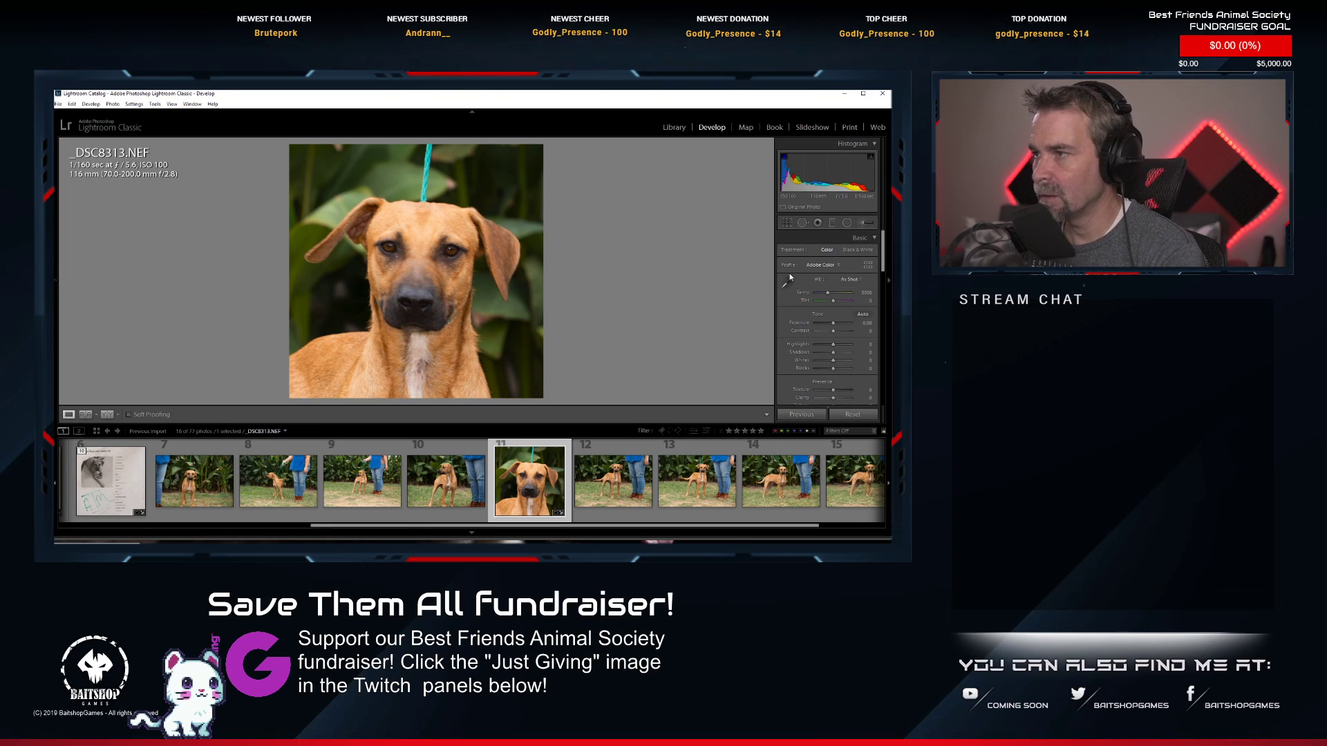
Rotate the portrait crop of _DSC8313.NEF slightly to level the dog's head and apply automatic tone.
{"action": "left_click", "coordinate": [787, 223]}
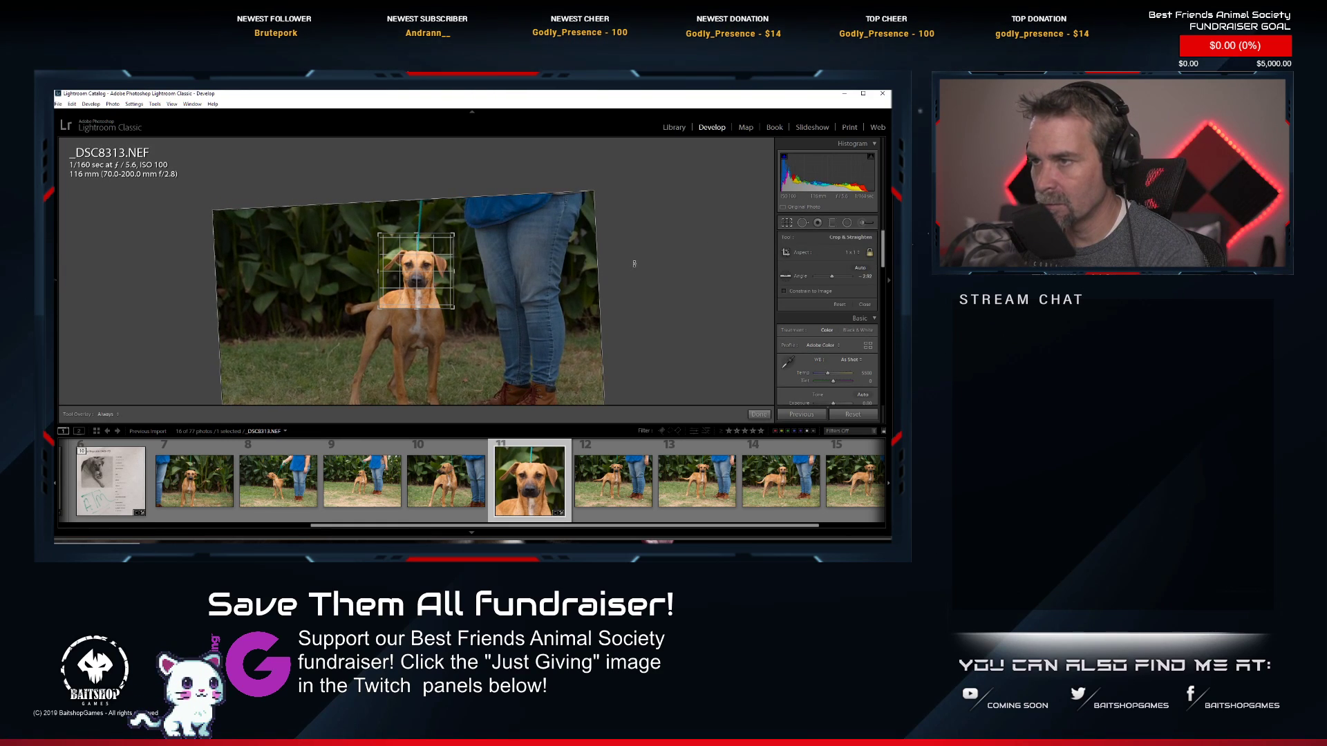
{"action": "left_click_drag", "start_coordinate": [634, 264], "coordinate": [632, 264]}
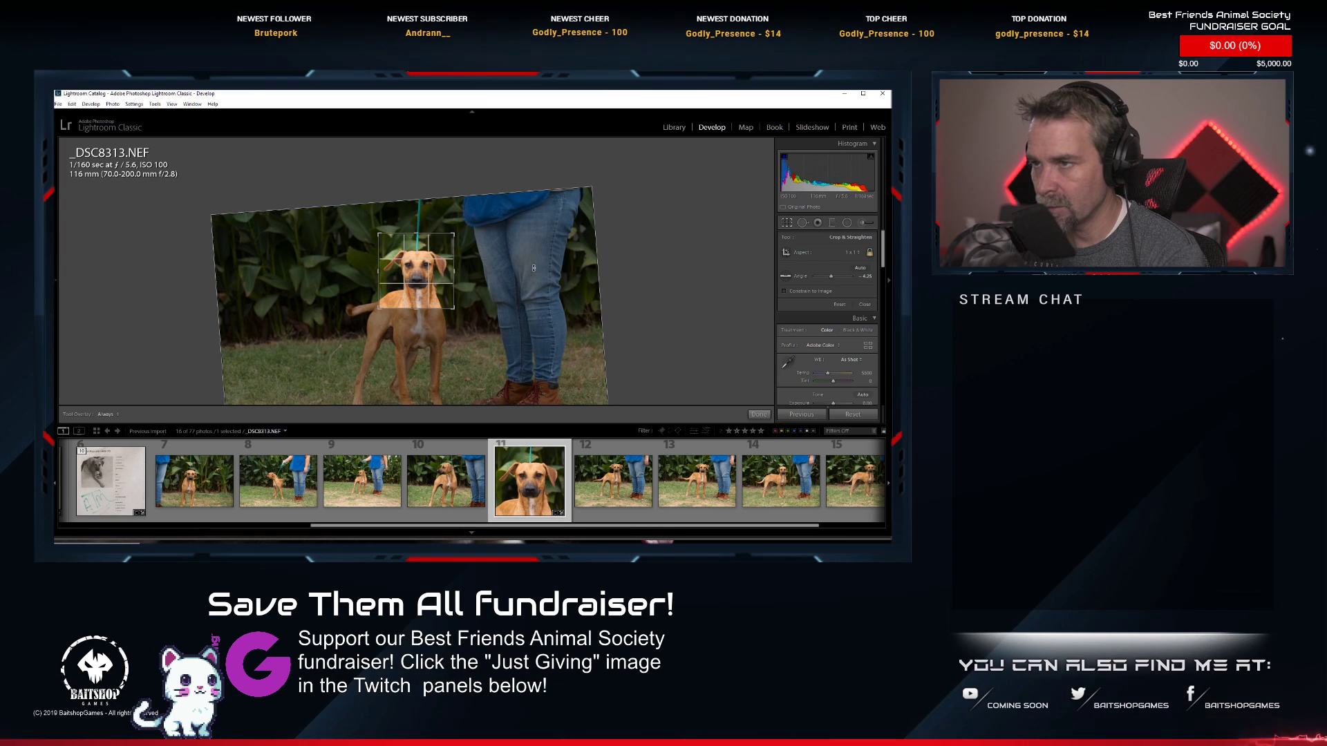
{"action": "double_click", "coordinate": [416, 276]}
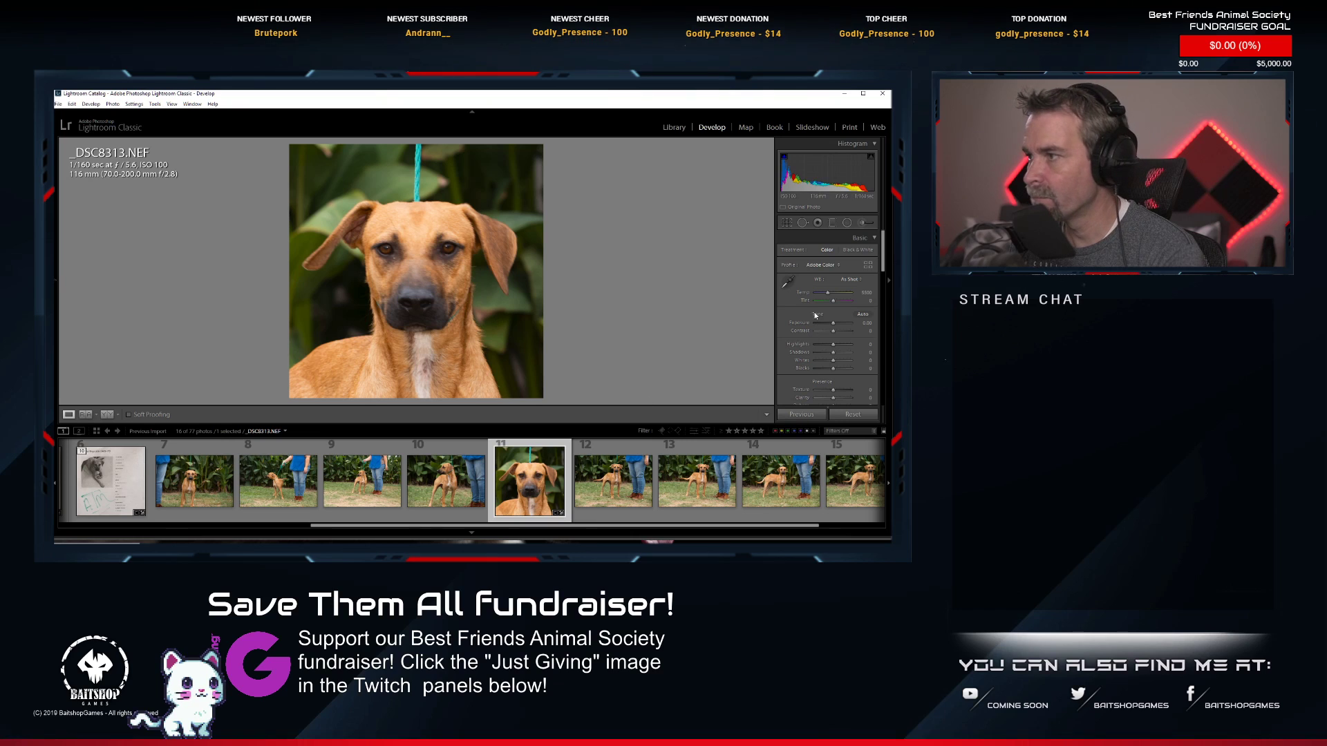
{"action": "left_click", "coordinate": [857, 313]}
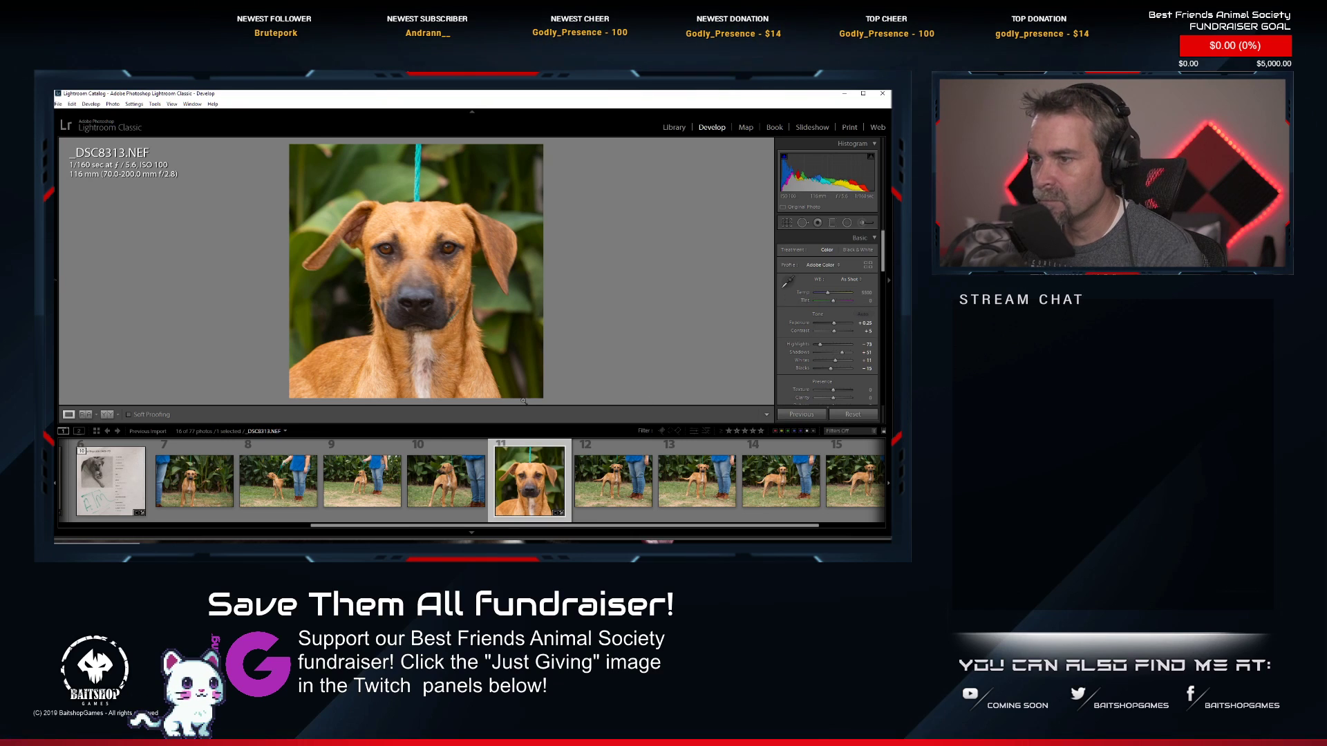
Rate _DSC8313.NEF one star and check the standing shots _DSC8317.NEF and _DSC8316.NEF, leaving _DSC8316.NEF selected.
{"action": "key", "text": "1"}
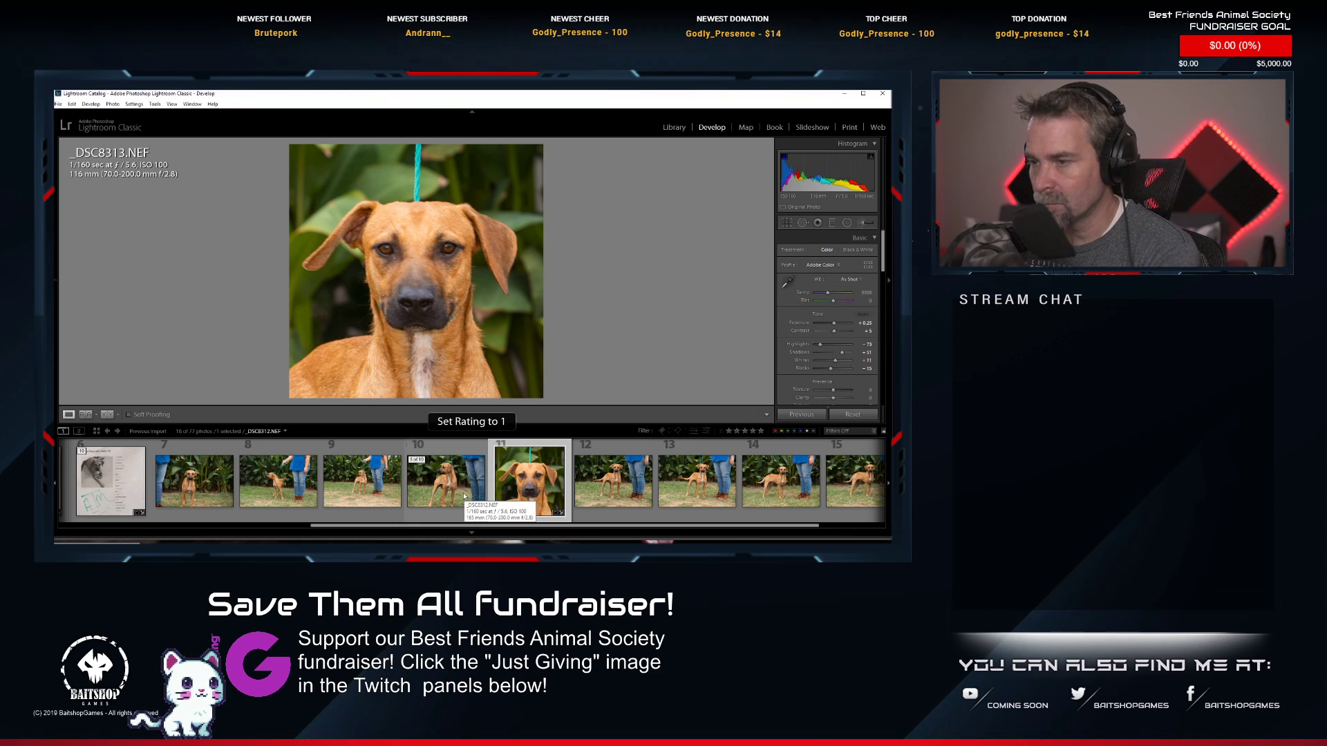
{"action": "scroll", "coordinate": [464, 496], "scroll_direction": "down", "scroll_amount": 2}
{"action": "left_click", "coordinate": [723, 482]}
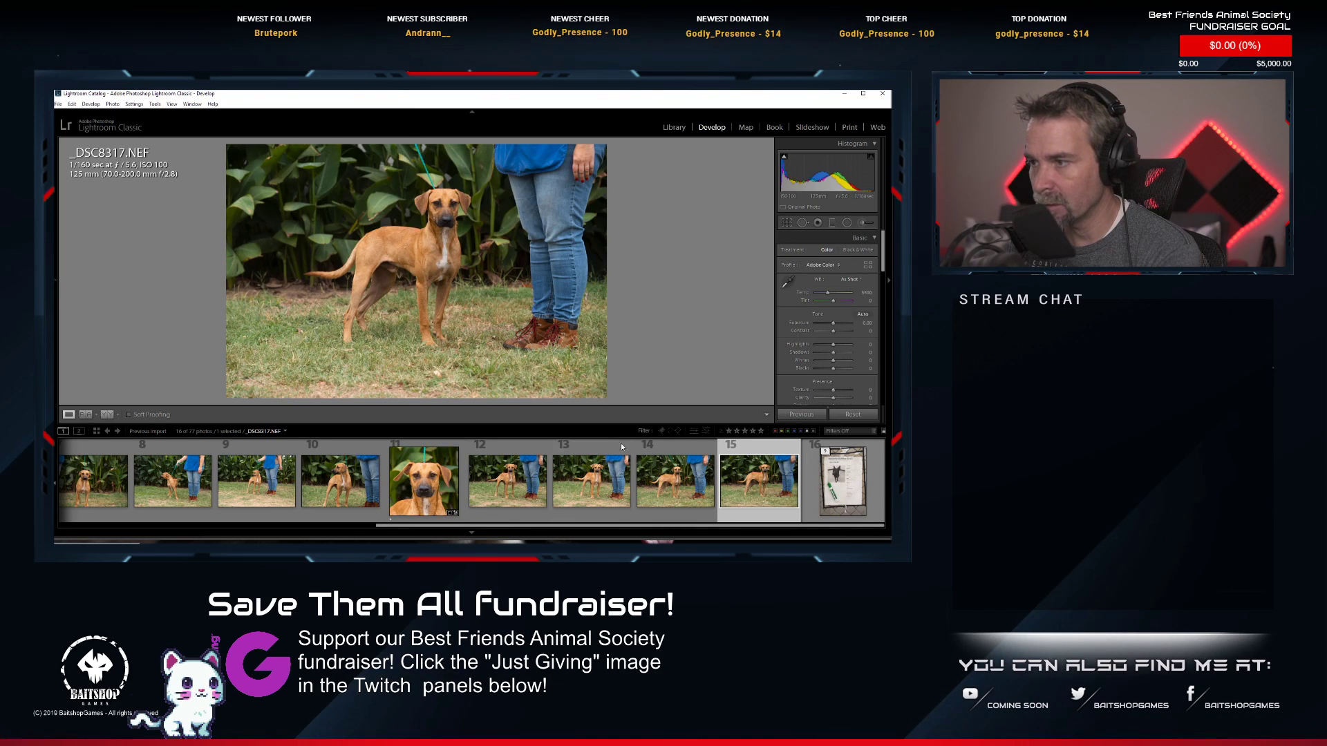
{"action": "left_click", "coordinate": [673, 489]}
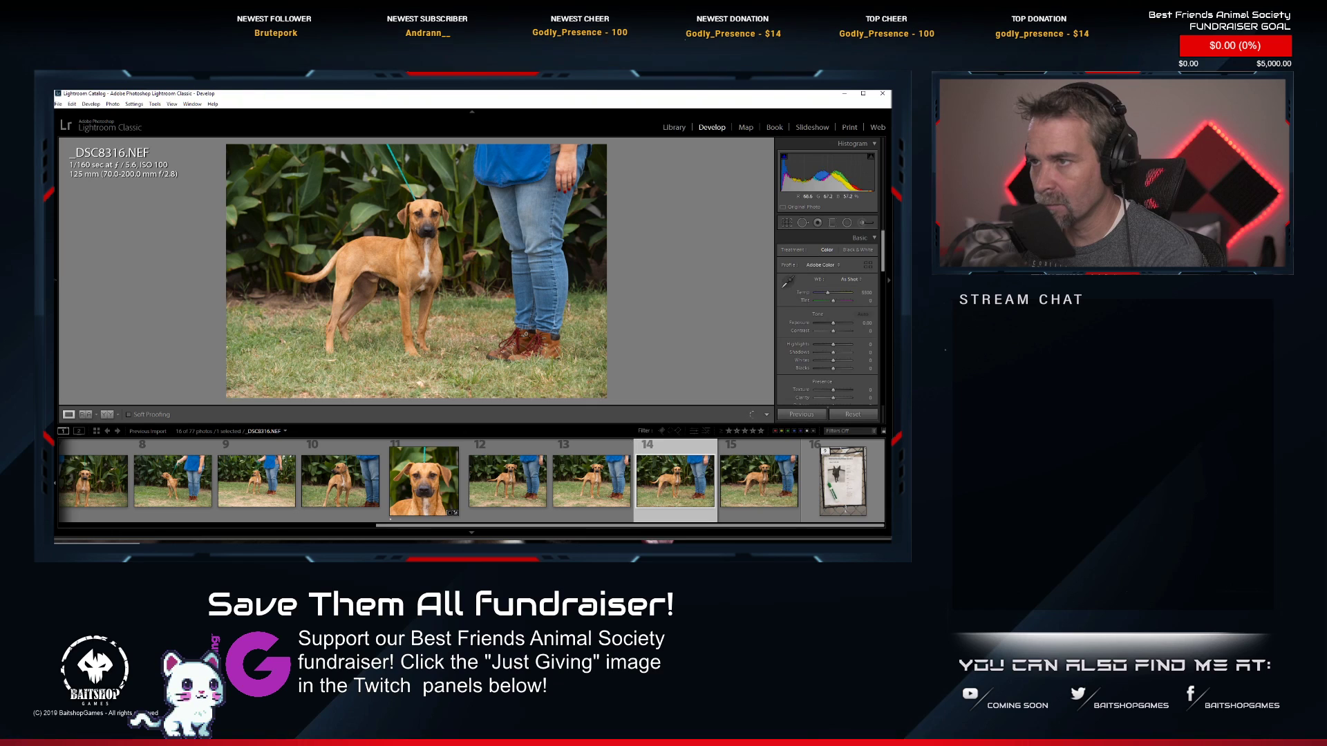
Check the dog's face in _DSC8316.NEF for sharpness and paste the copied develop settings onto the photo.
{"action": "left_click", "coordinate": [417, 209]}
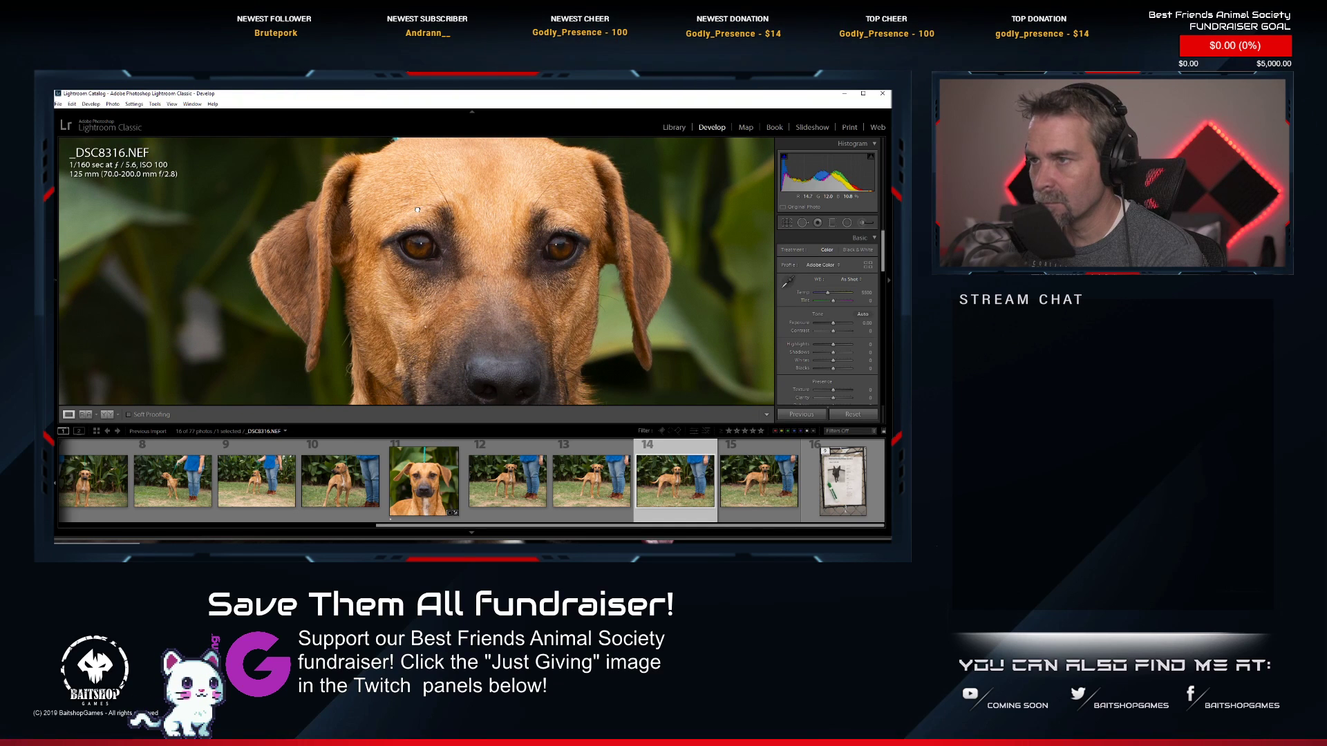
{"action": "left_click", "coordinate": [418, 208]}
{"action": "right_click", "coordinate": [698, 482]}
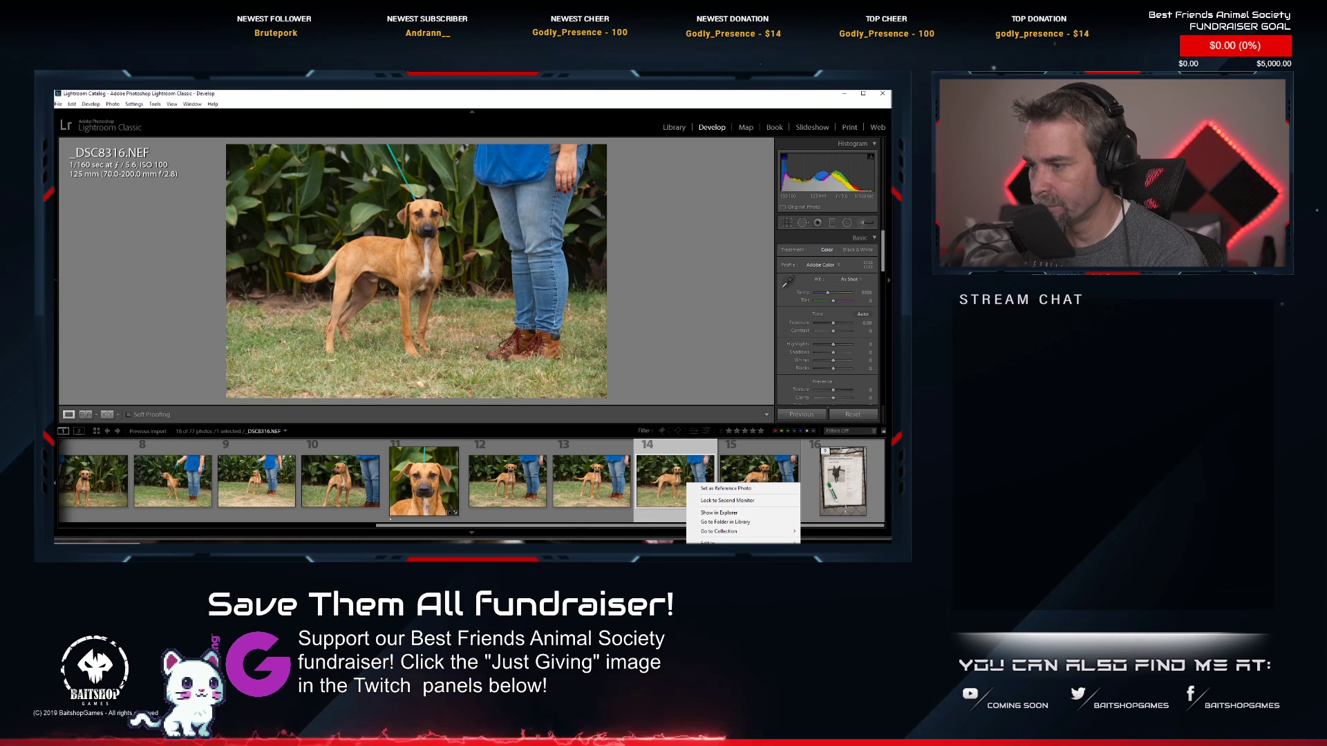
{"action": "mouse_move", "coordinate": [722, 630]}
{"action": "left_click", "coordinate": [608, 619]}
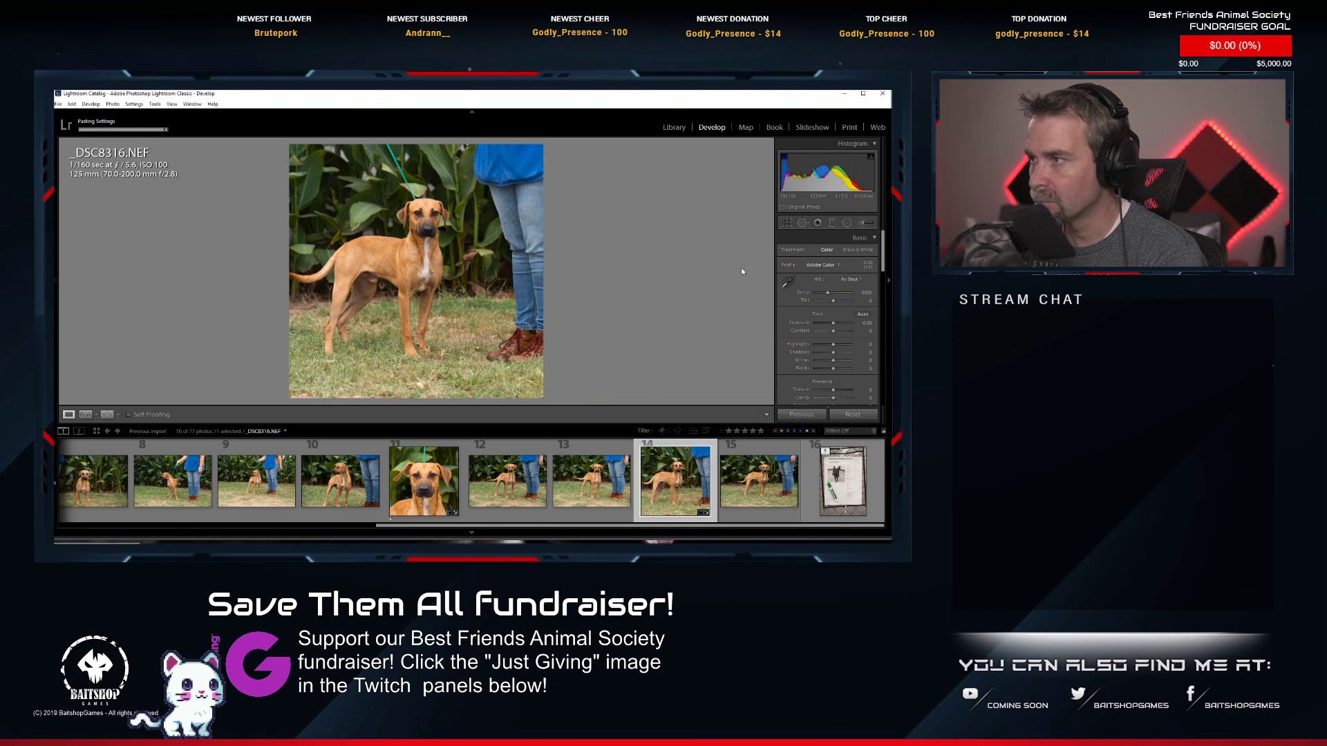
Crop _DSC8316.NEF to a tight square around the standing dog, excluding the handler, and apply automatic tone.
{"action": "left_click", "coordinate": [786, 222]}
{"action": "left_click_drag", "start_coordinate": [555, 153], "coordinate": [514, 179]}
{"action": "left_click_drag", "start_coordinate": [461, 242], "coordinate": [470, 271]}
{"action": "key", "text": "Return"}
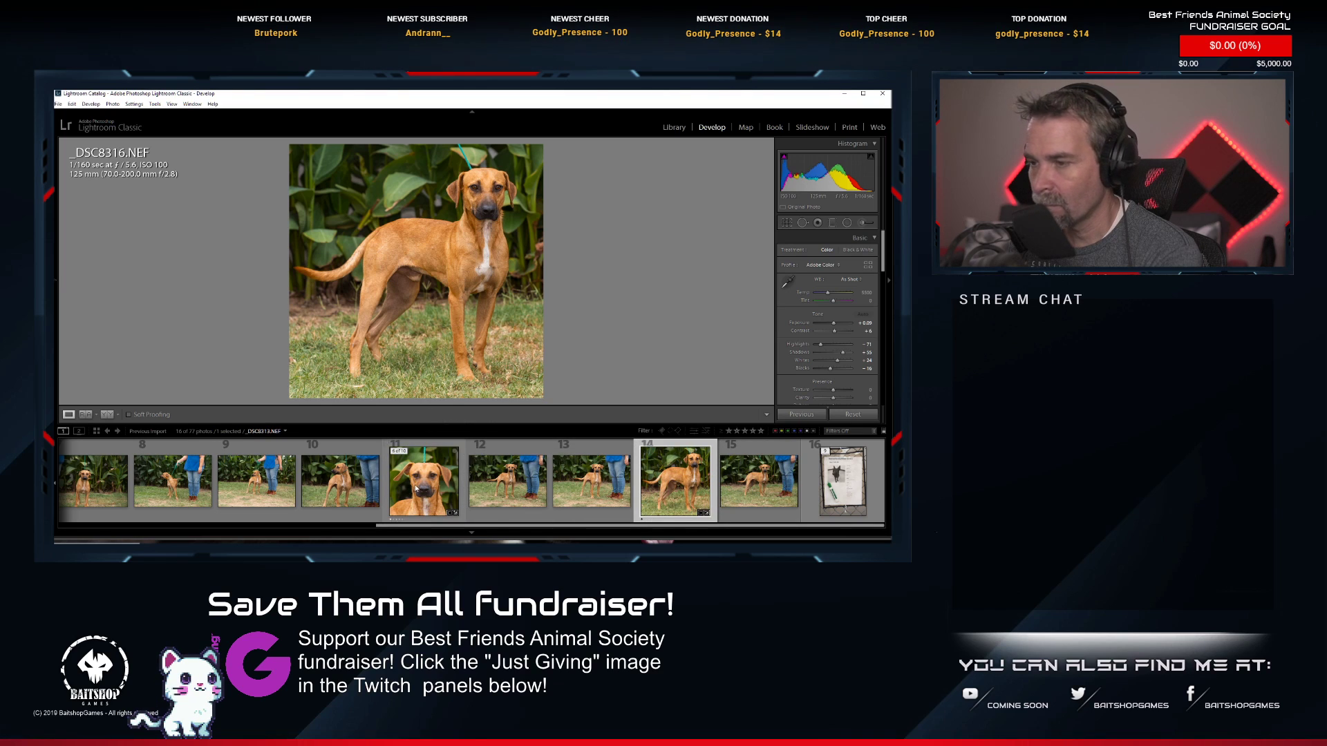
Select the front-facing standing shot _DSC8309.NEF and paste the copied develop settings onto it.
{"action": "scroll", "coordinate": [345, 487], "scroll_direction": "up", "scroll_amount": 1}
{"action": "left_click", "coordinate": [289, 487]}
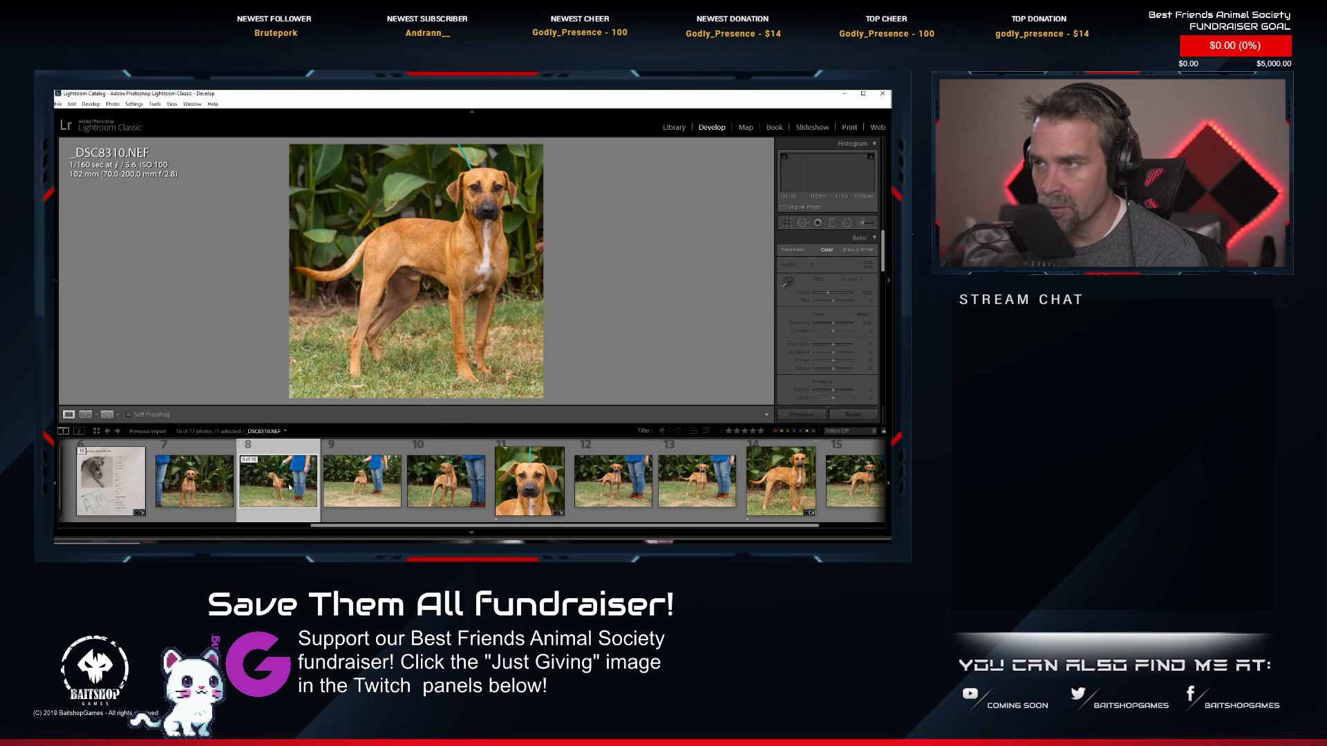
{"action": "left_click", "coordinate": [185, 493]}
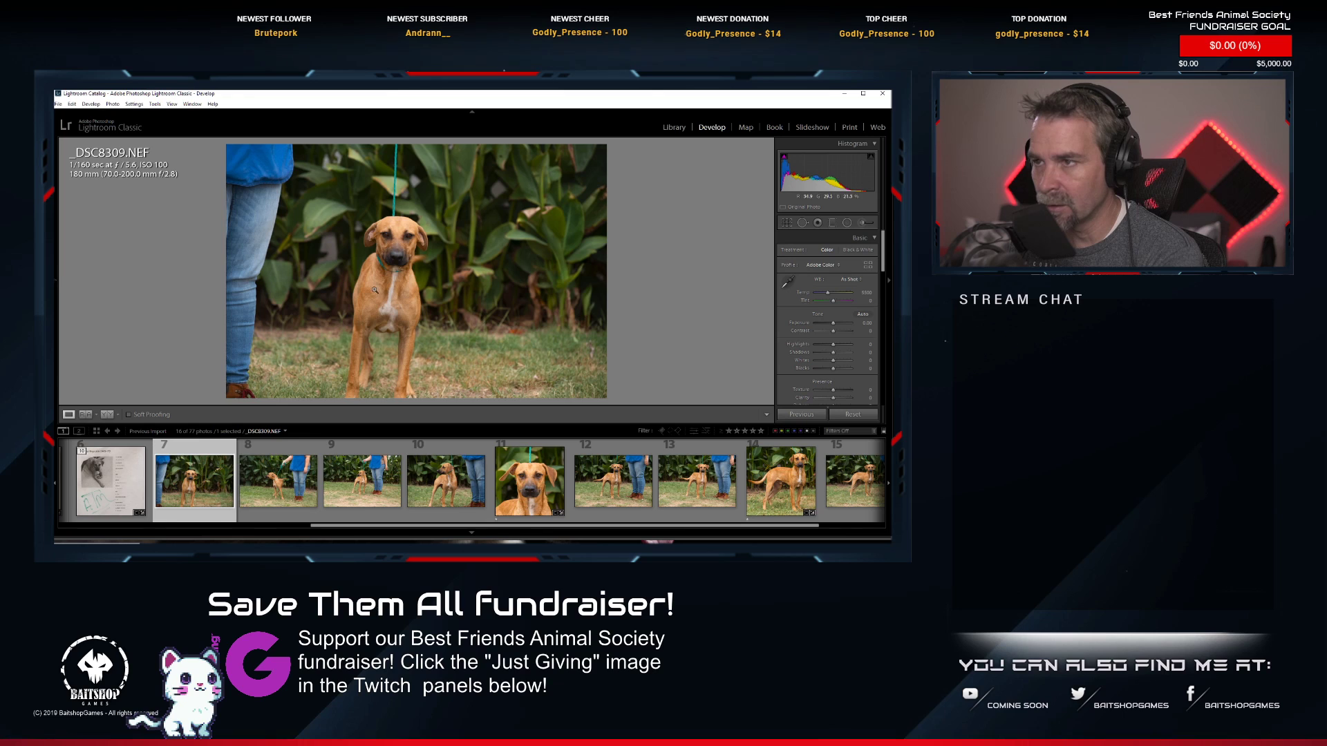
{"action": "right_click", "coordinate": [194, 491]}
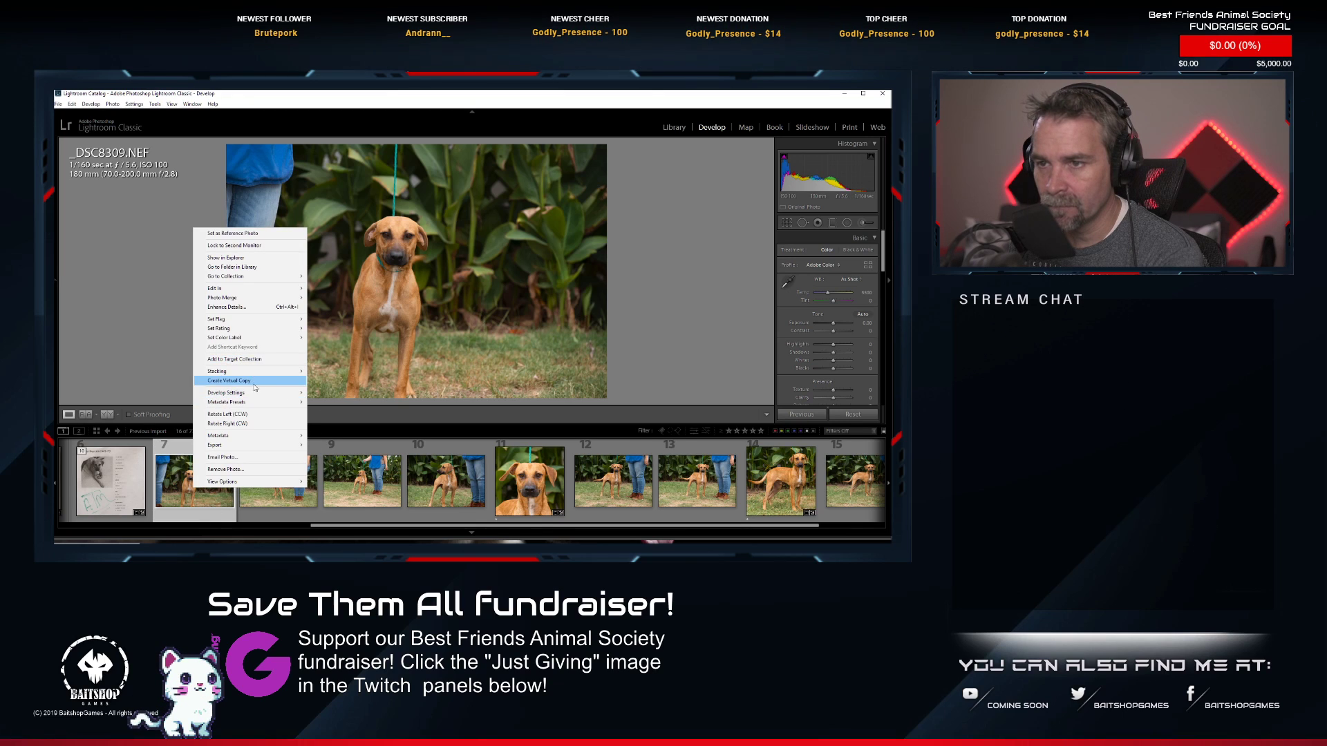
{"action": "mouse_move", "coordinate": [255, 392]}
{"action": "left_click", "coordinate": [353, 437]}
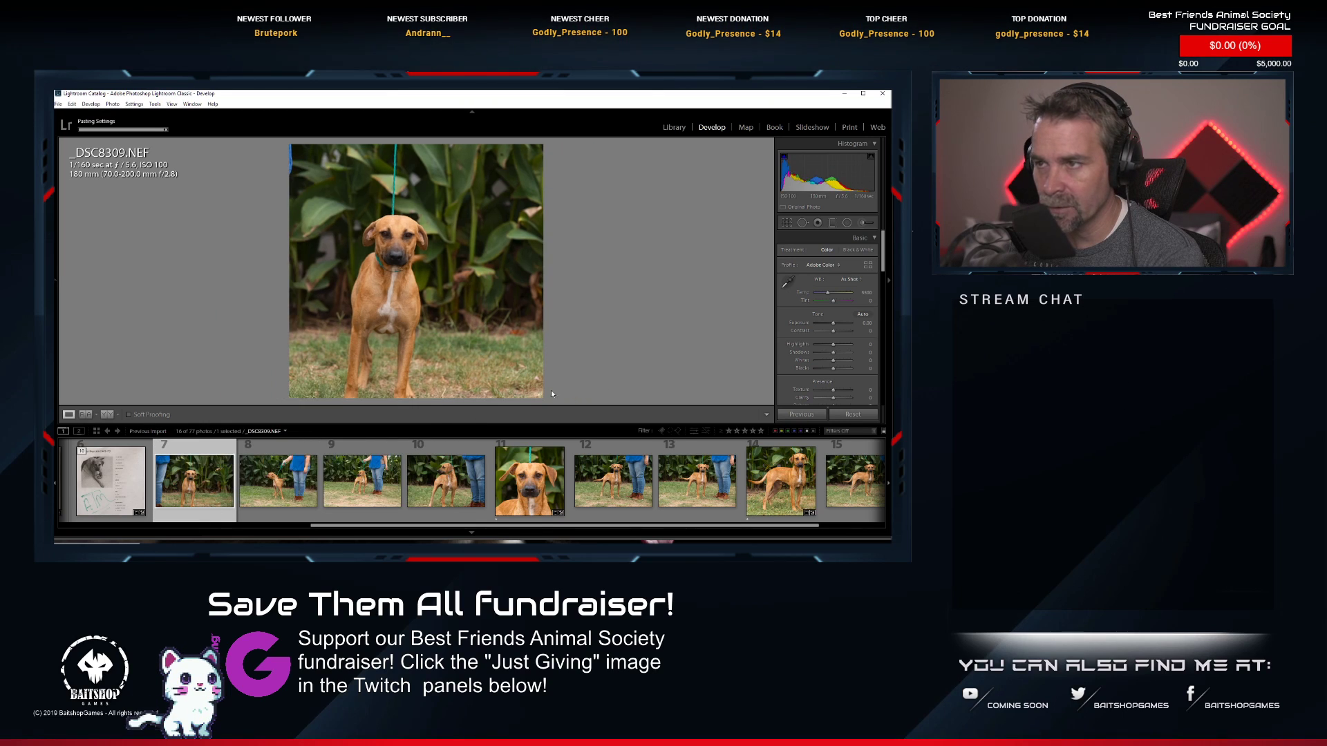
Rotate _DSC8309.NEF slightly to straighten the dog and tighten its square crop around the animal.
{"action": "left_click", "coordinate": [787, 222]}
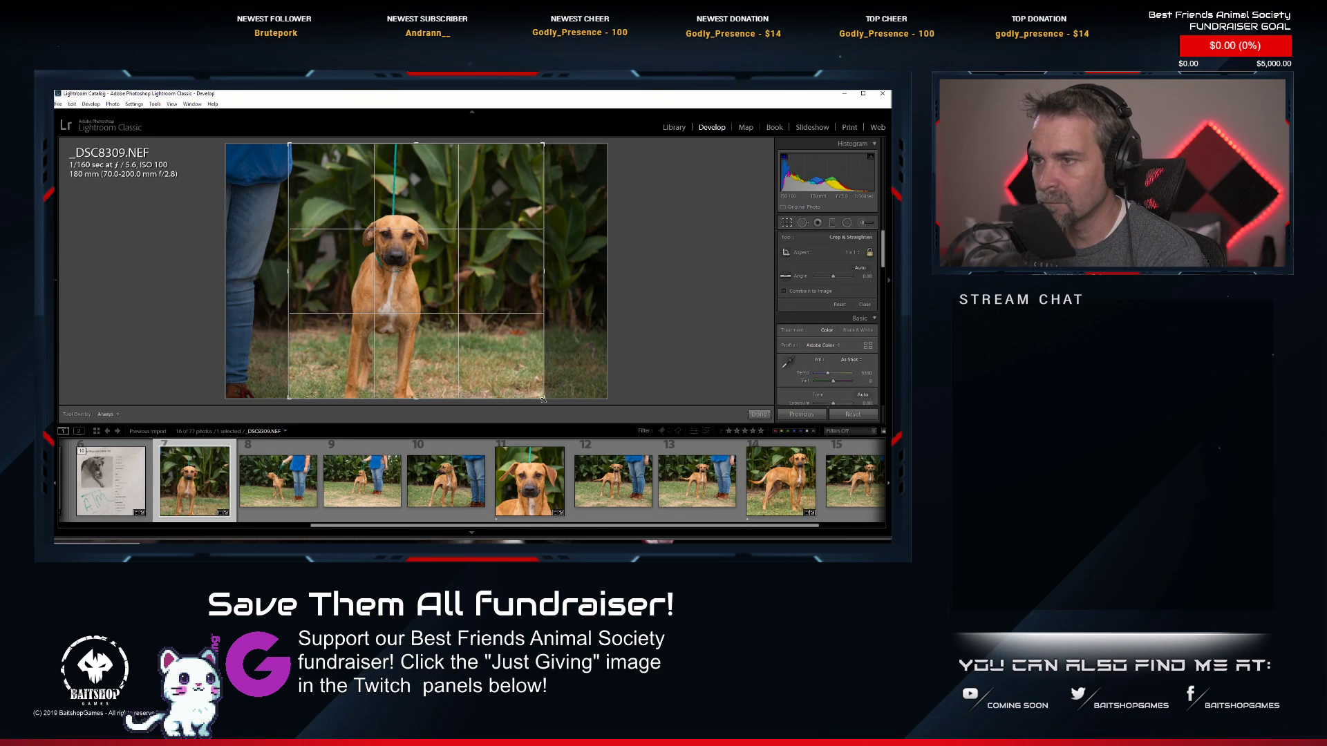
{"action": "left_click_drag", "start_coordinate": [543, 399], "coordinate": [626, 351]}
{"action": "left_click_drag", "start_coordinate": [466, 338], "coordinate": [414, 276]}
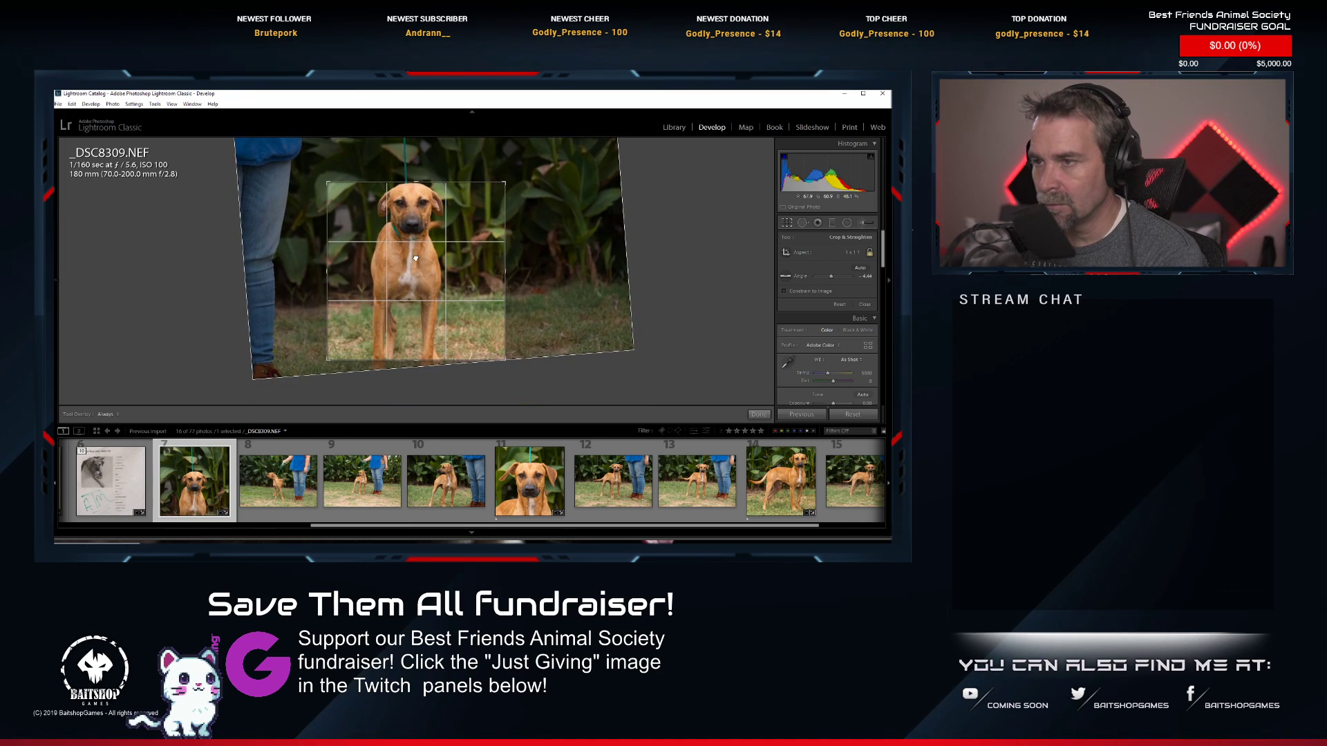
{"action": "left_click_drag", "start_coordinate": [566, 297], "coordinate": [561, 310]}
{"action": "left_click_drag", "start_coordinate": [328, 183], "coordinate": [310, 172]}
{"action": "key", "text": "Return"}
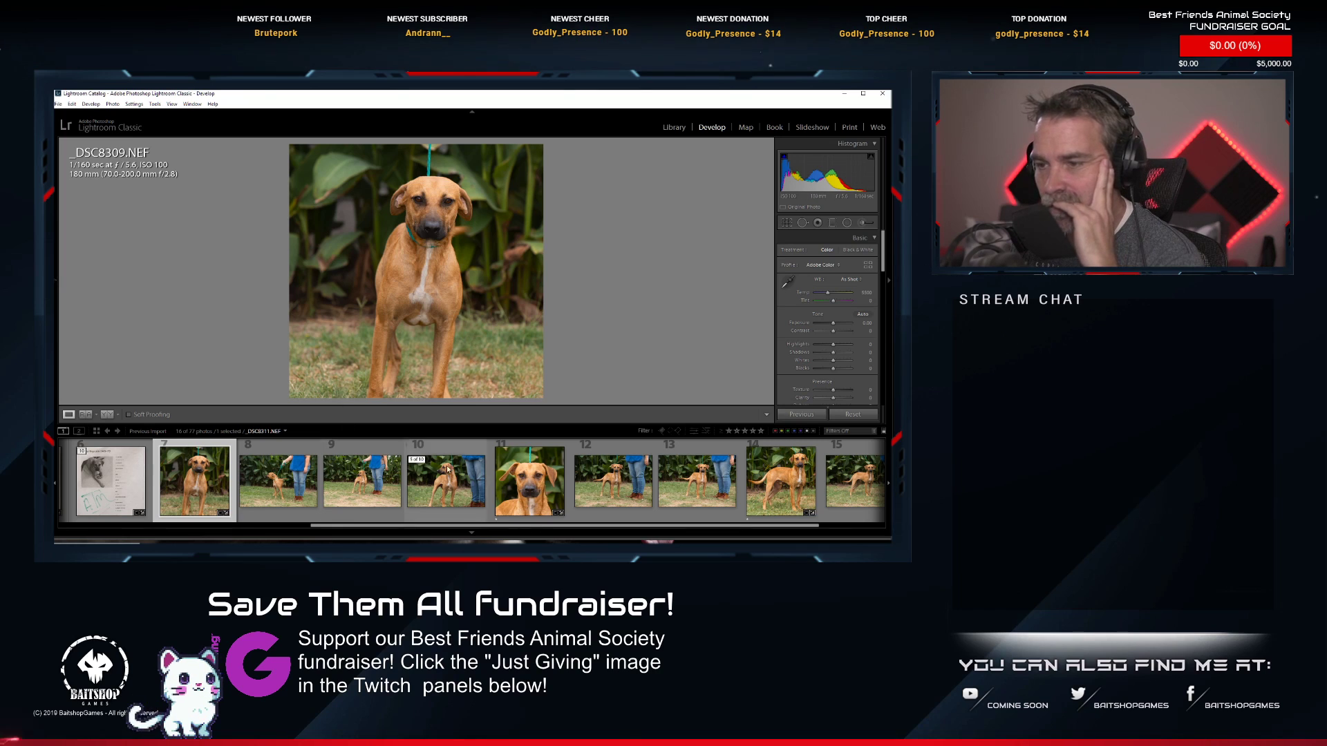
Paste the copied develop settings onto the side-looking shot _DSC8312.NEF and tighten its square crop to remove most of the handler.
{"action": "left_click", "coordinate": [448, 487]}
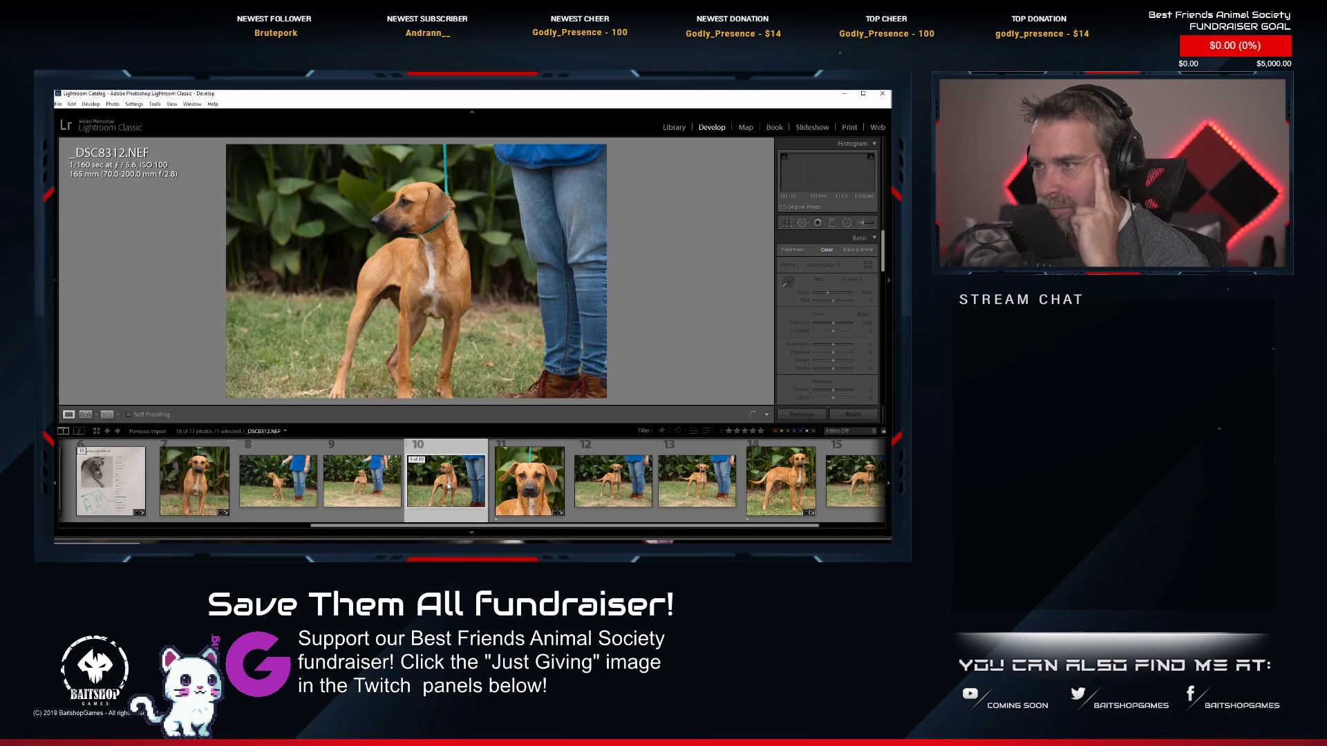
{"action": "right_click", "coordinate": [448, 487]}
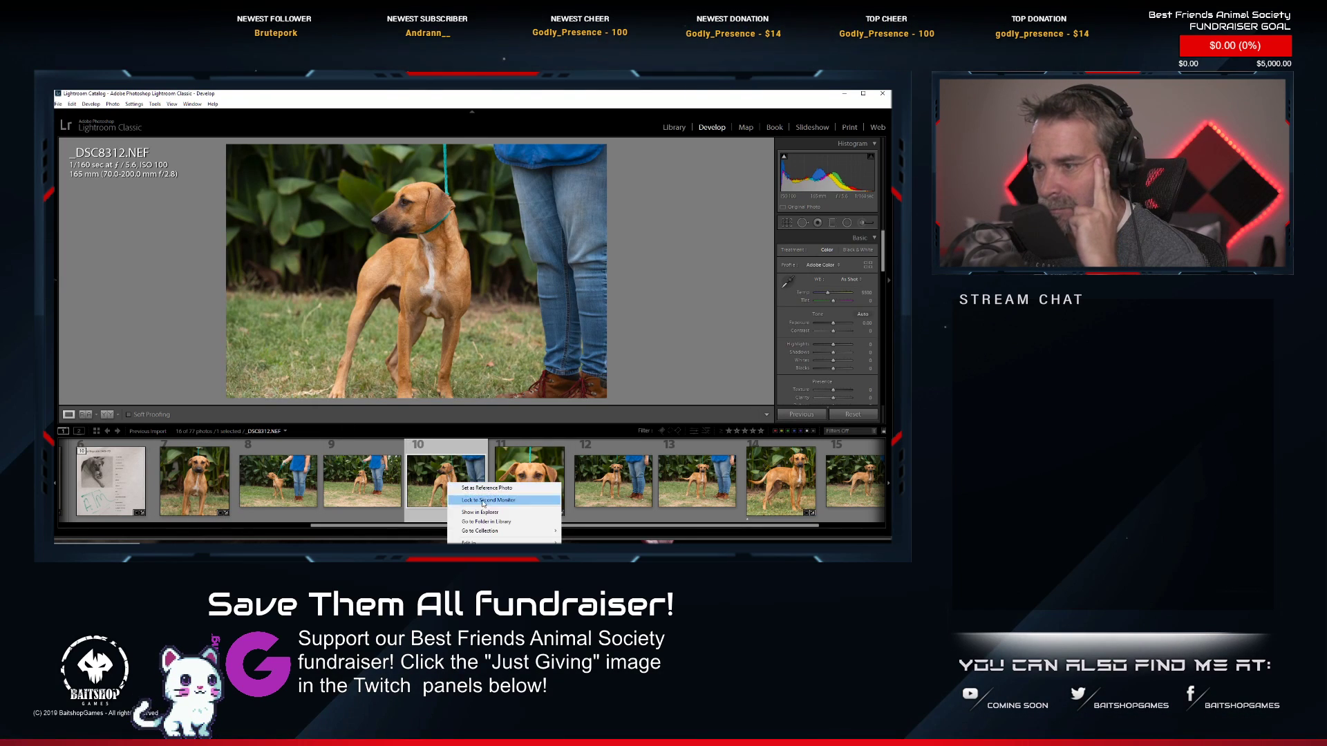
{"action": "mouse_move", "coordinate": [484, 602]}
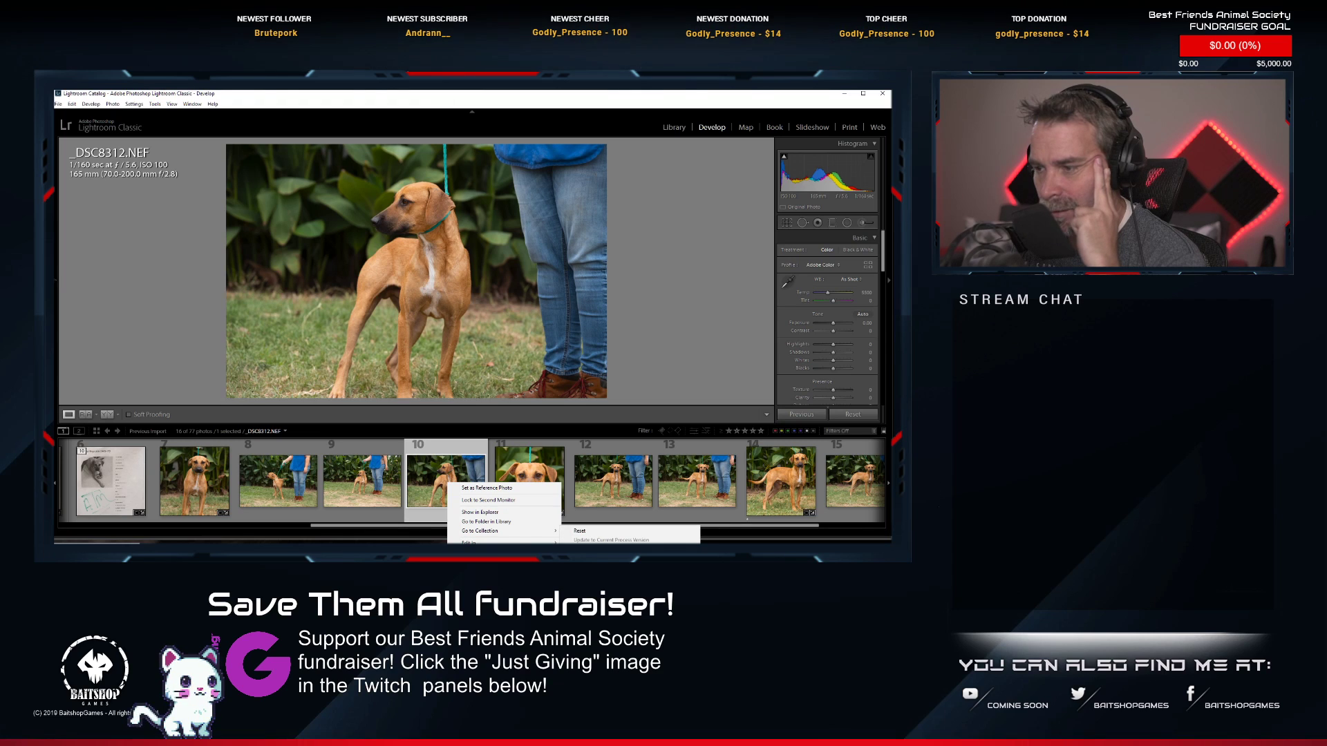
{"action": "left_click", "coordinate": [579, 531]}
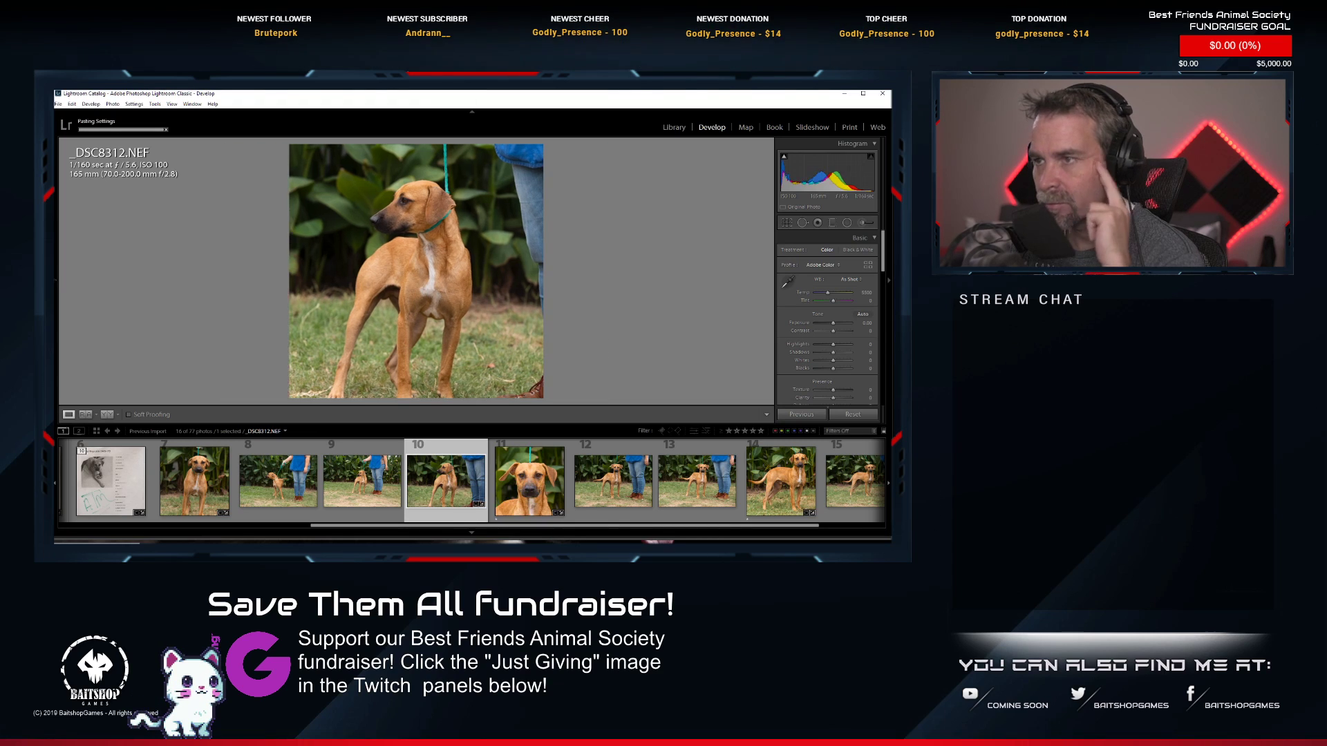
{"action": "left_click", "coordinate": [788, 223]}
{"action": "left_click_drag", "start_coordinate": [551, 151], "coordinate": [539, 148]}
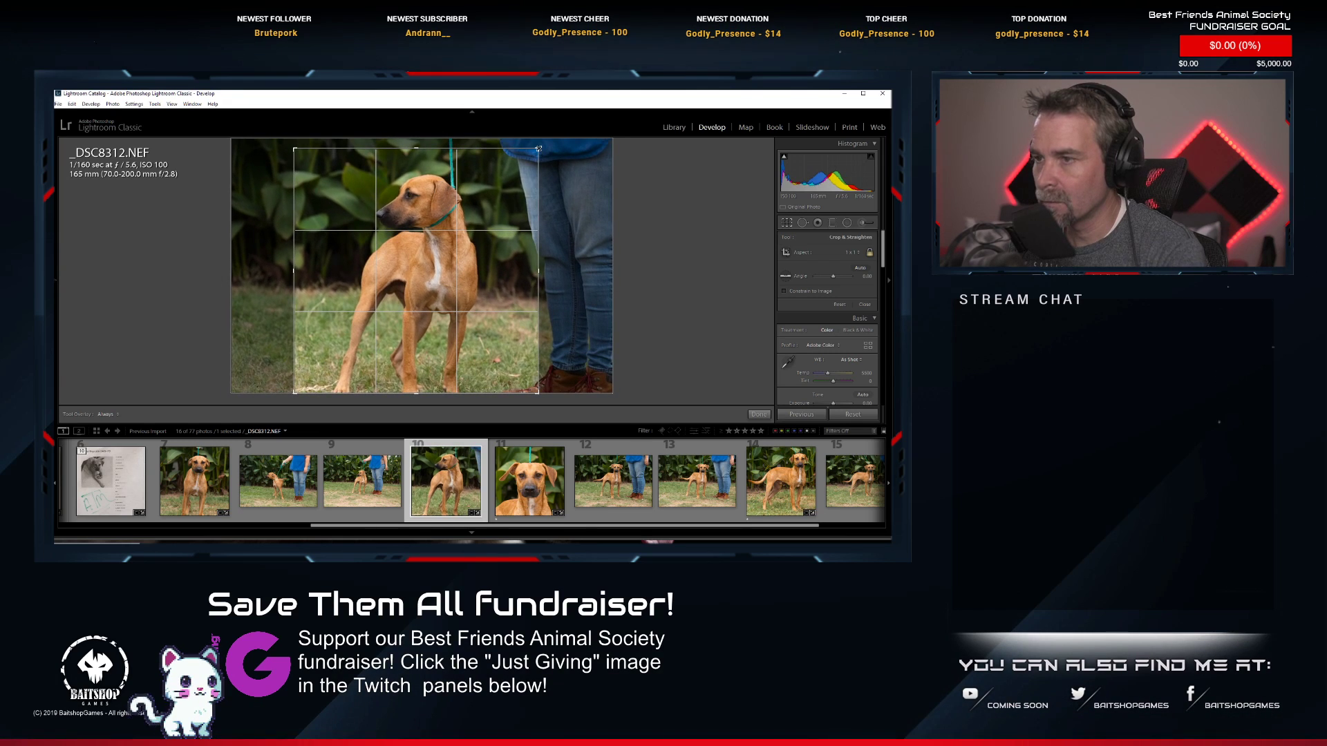
{"action": "key", "text": "Return"}
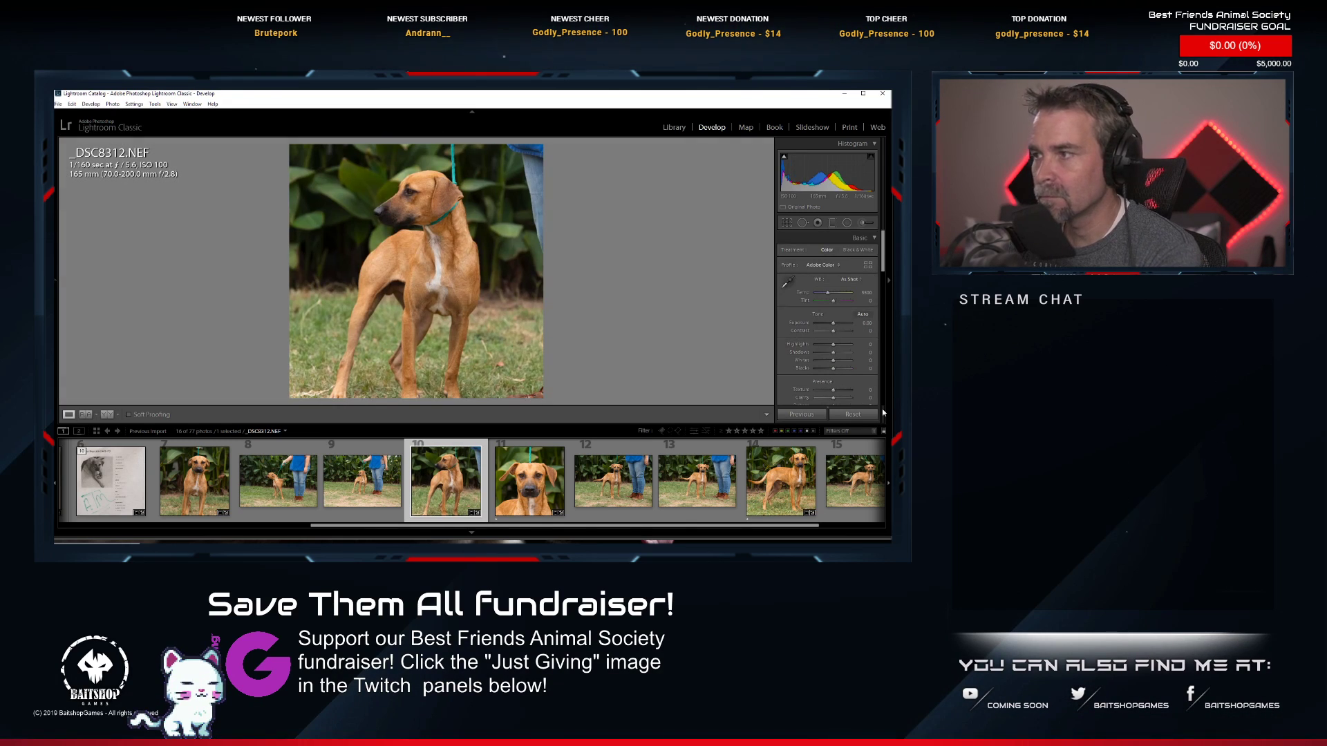
Apply automatic tone to _DSC8312.NEF, reset its exposure to 0 and reduce the contrast slightly.
{"action": "left_click", "coordinate": [862, 315]}
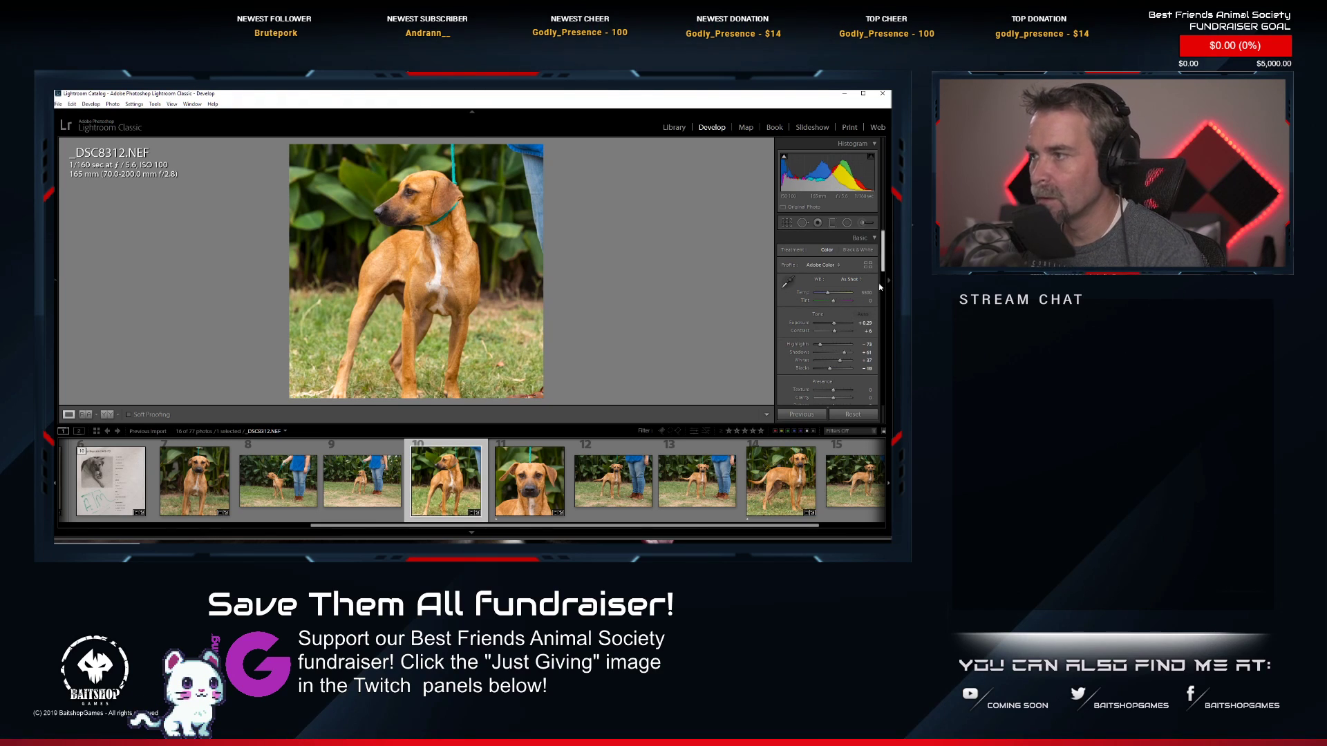
{"action": "left_click_drag", "start_coordinate": [833, 327], "coordinate": [831, 326]}
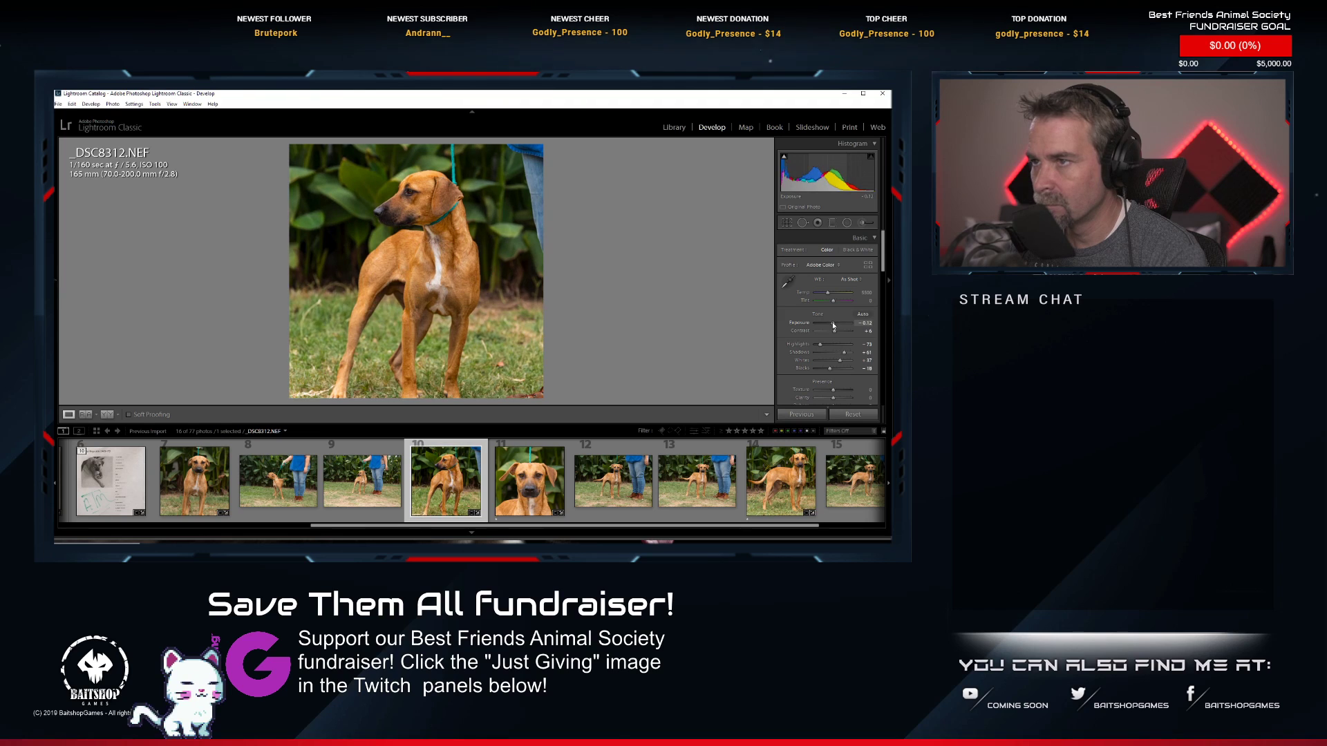
{"action": "double_click", "coordinate": [833, 325]}
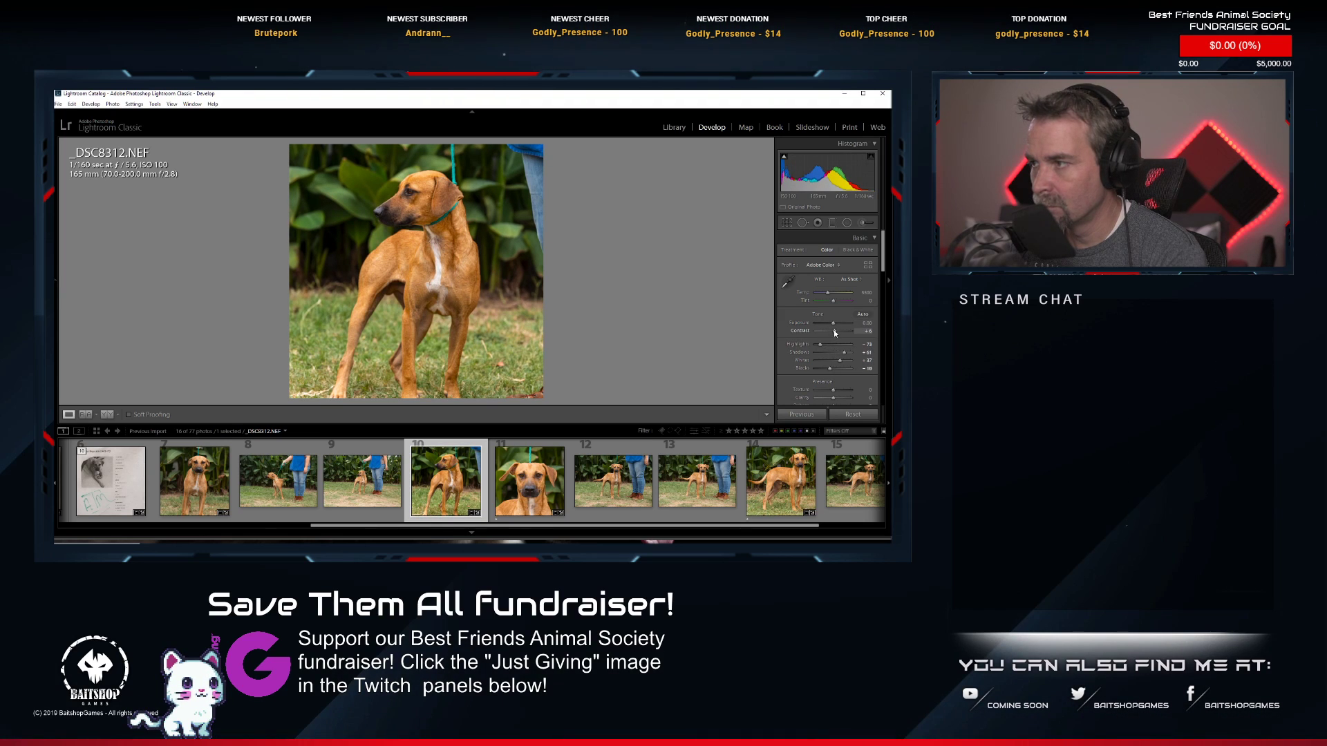
{"action": "left_click_drag", "start_coordinate": [834, 331], "coordinate": [833, 333]}
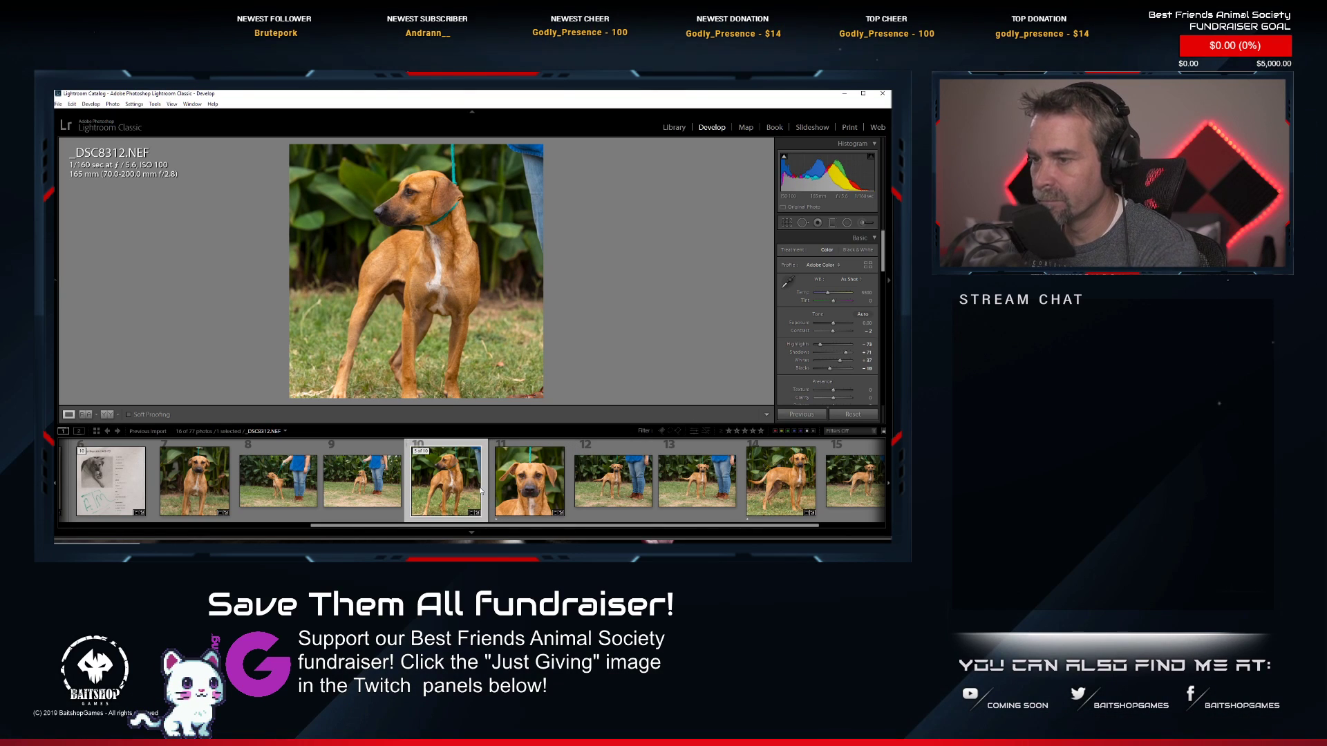
Collapse the brown dog's photo stack and expand the black dog's stack headed by kennel card _DSC8318.NEF.
{"action": "scroll", "coordinate": [373, 477], "scroll_direction": "up", "scroll_amount": 3}
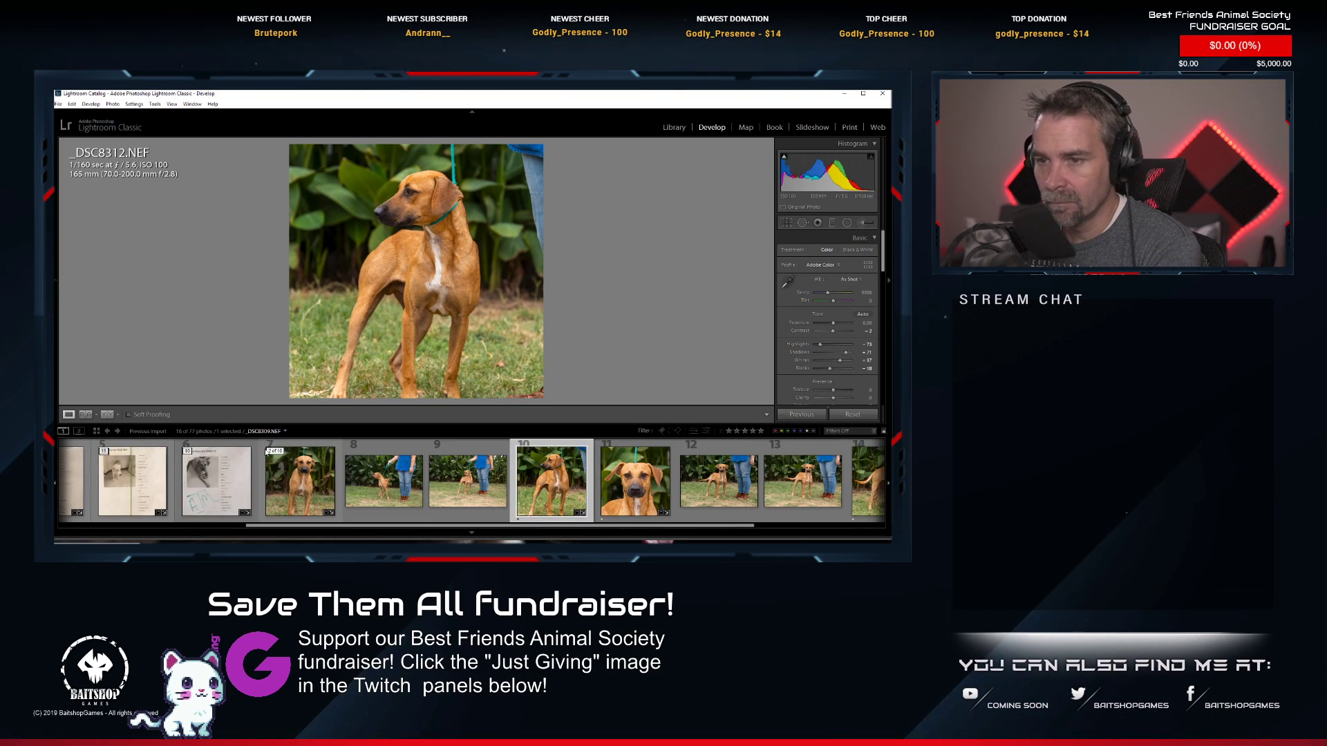
{"action": "left_click", "coordinate": [197, 452]}
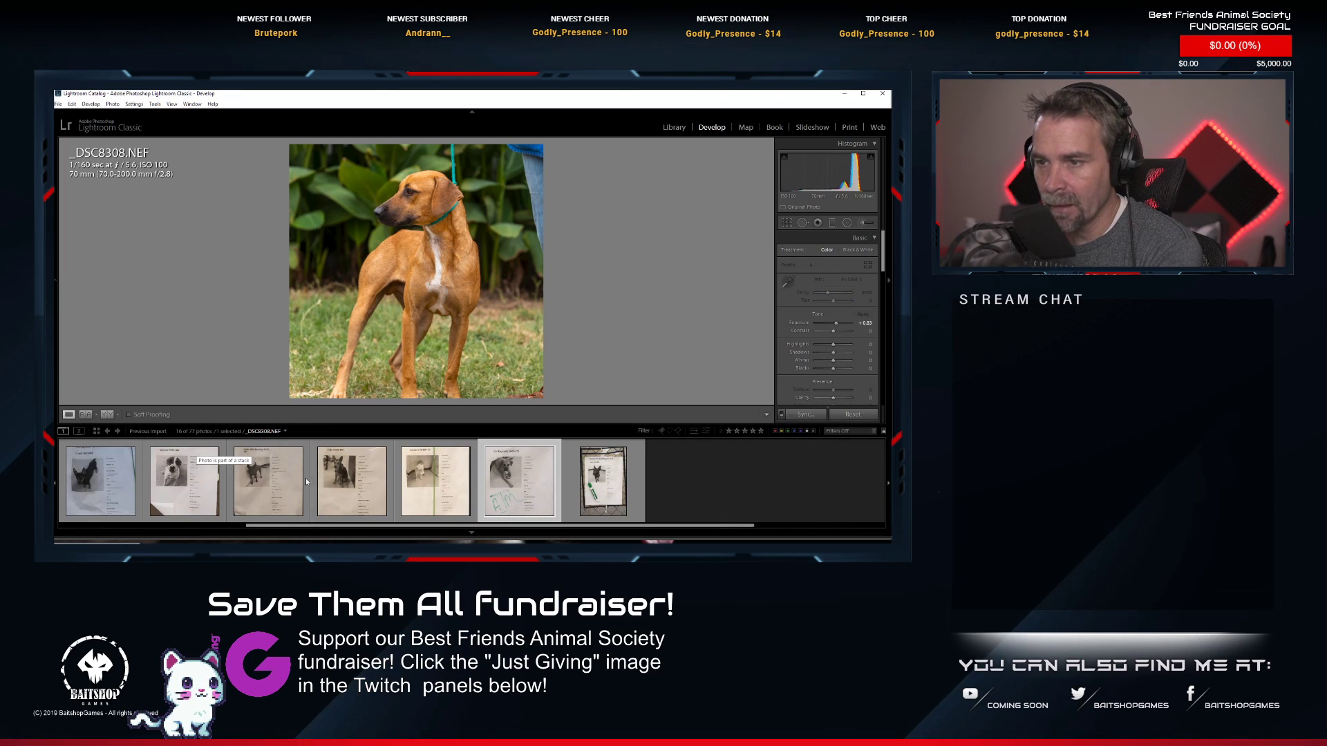
{"action": "left_click", "coordinate": [573, 470]}
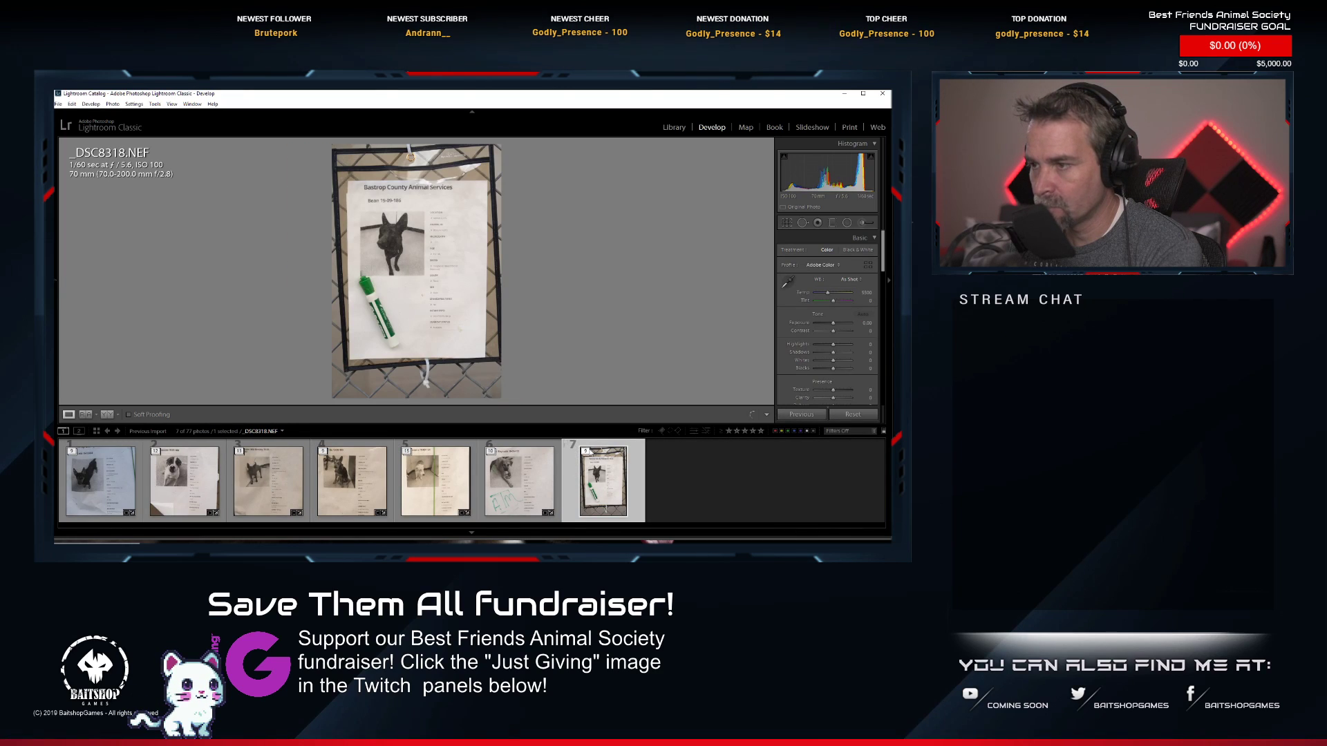
{"action": "left_click", "coordinate": [587, 451]}
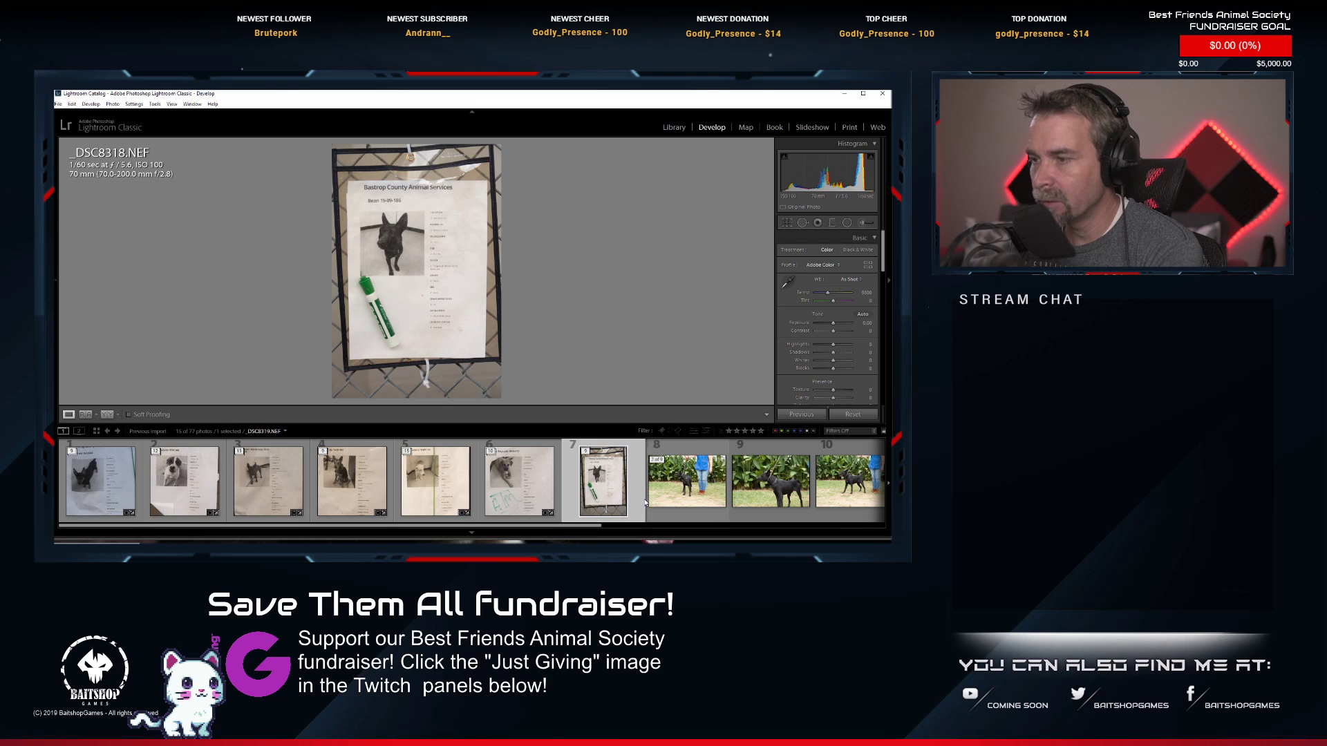
Paste the copied develop settings onto kennel card _DSC8318.NEF and crop it to a square inside the printed sheet.
{"action": "right_click", "coordinate": [606, 491]}
{"action": "mouse_move", "coordinate": [678, 398]}
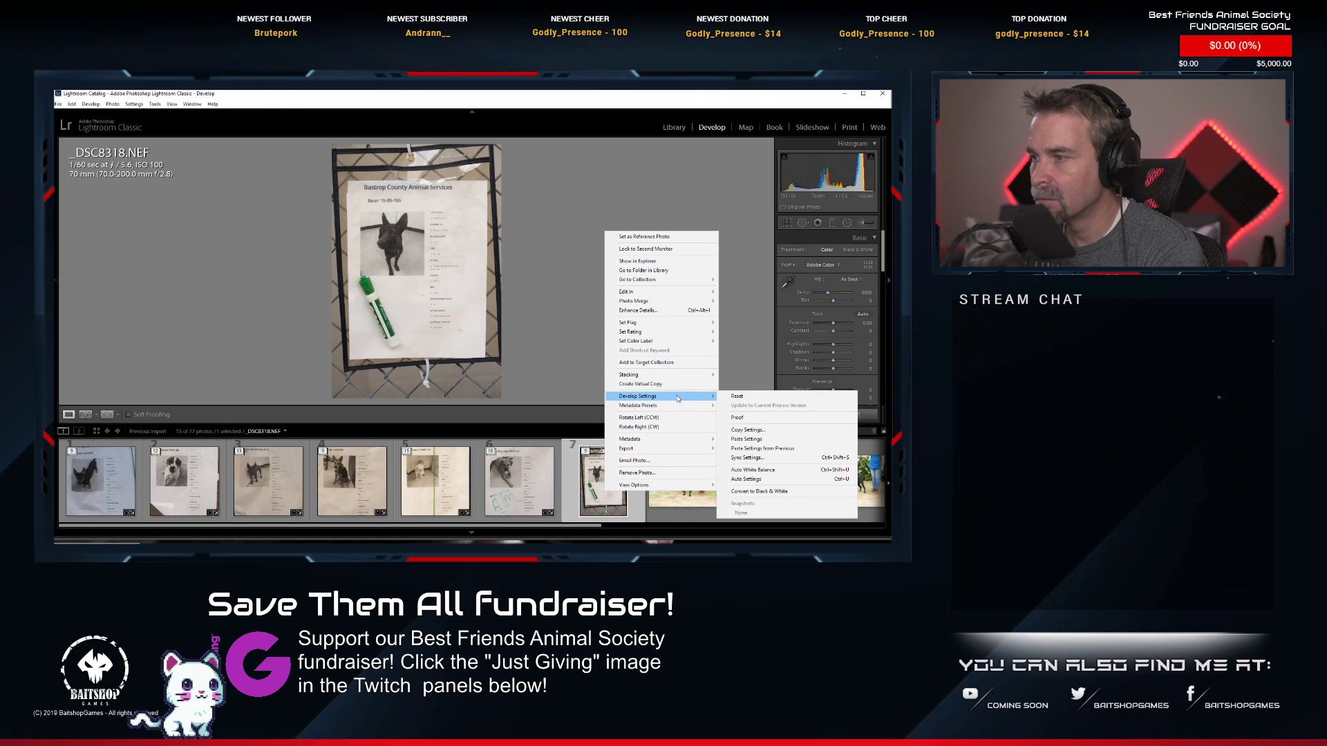
{"action": "left_click", "coordinate": [747, 439]}
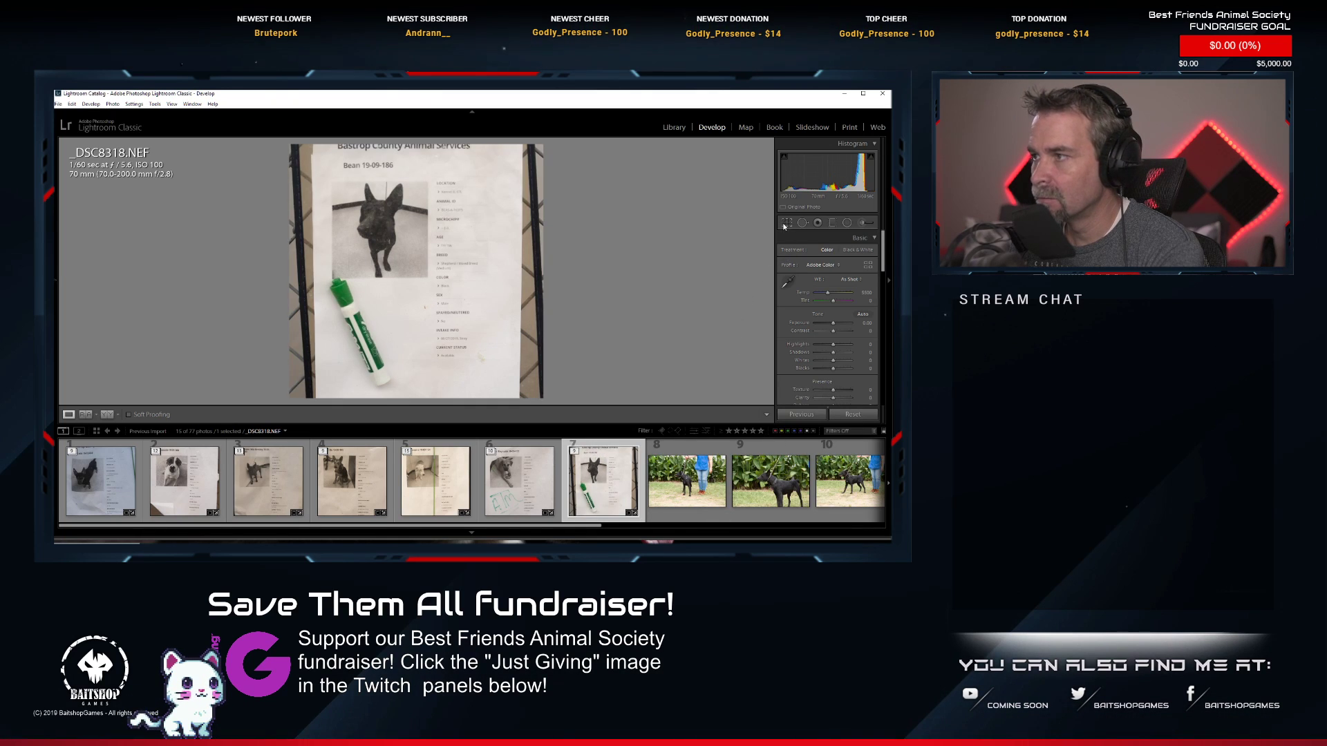
{"action": "left_click", "coordinate": [786, 223]}
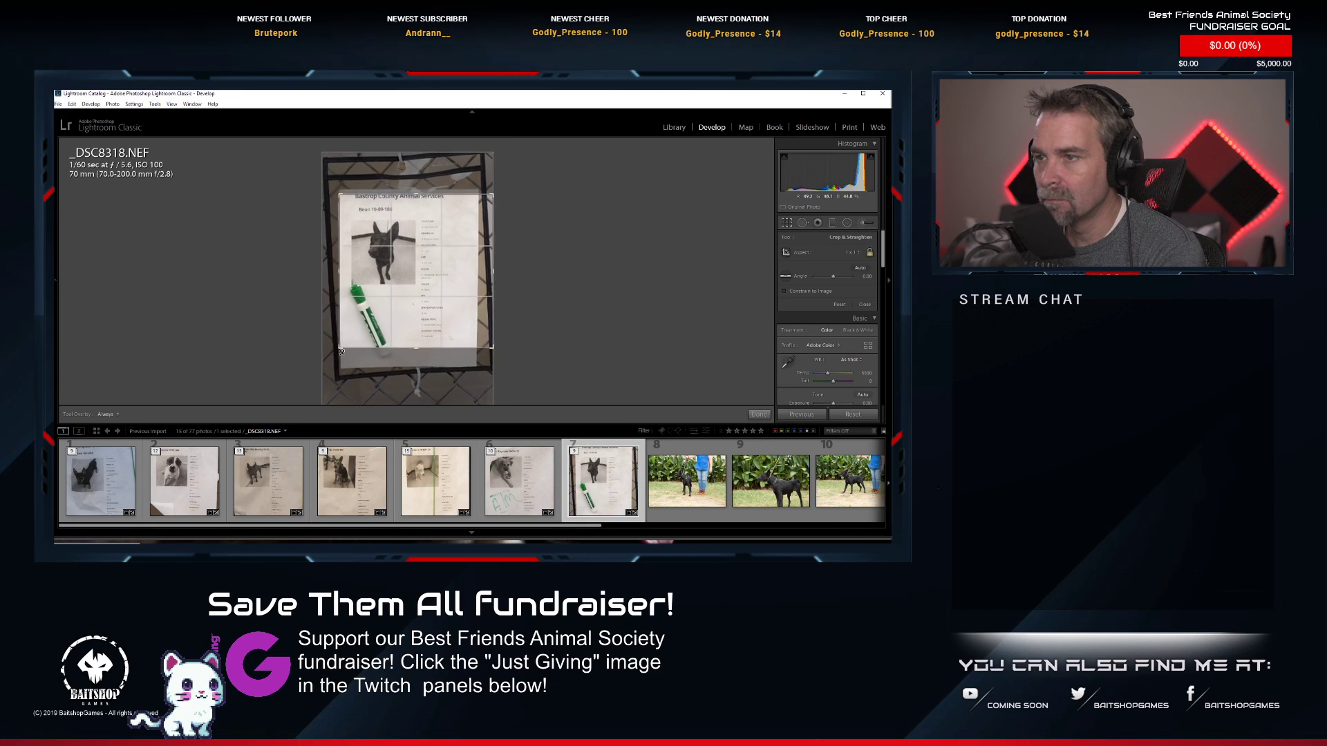
{"action": "left_click_drag", "start_coordinate": [341, 353], "coordinate": [344, 351]}
{"action": "left_click_drag", "start_coordinate": [486, 353], "coordinate": [437, 307]}
{"action": "key", "text": "Return"}
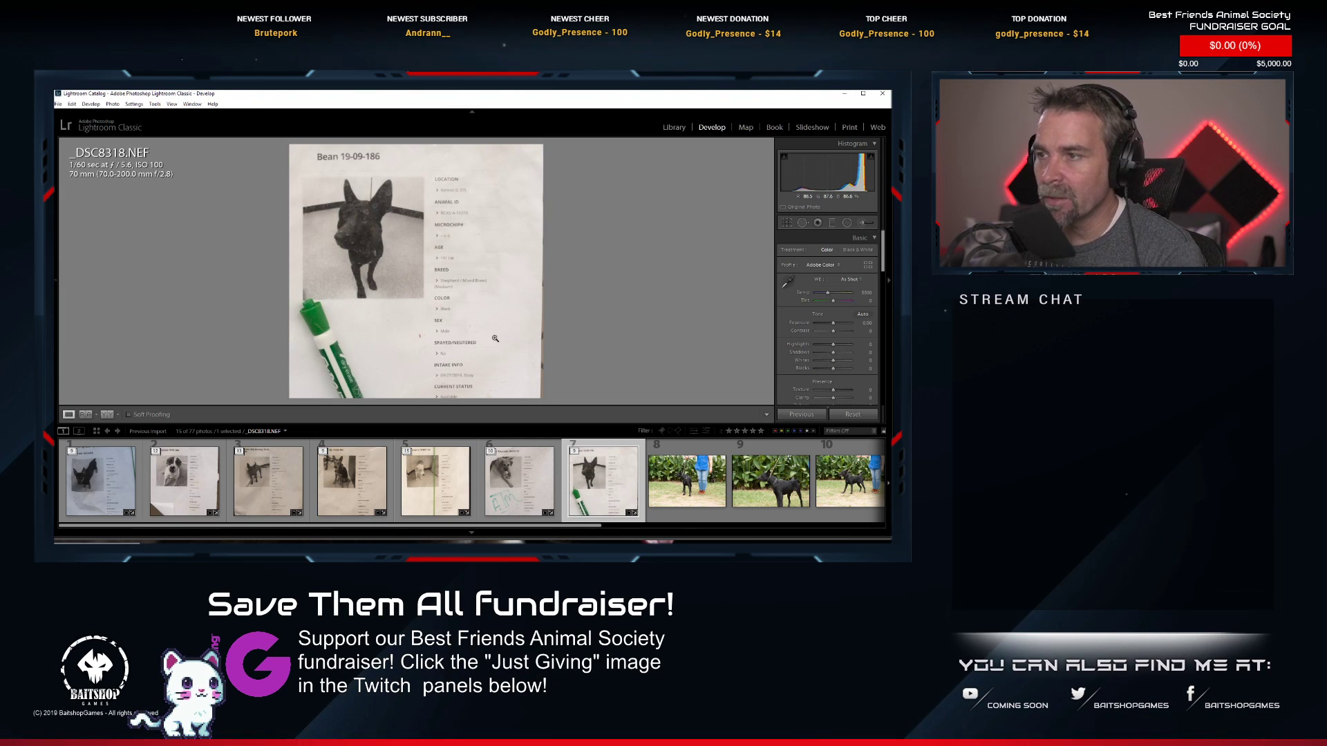
Delete the black dog's photo _DSC8323.NEF from disk and check the face in _DSC8326.NEF for sharpness.
{"action": "scroll", "coordinate": [726, 459], "scroll_direction": "down", "scroll_amount": 3}
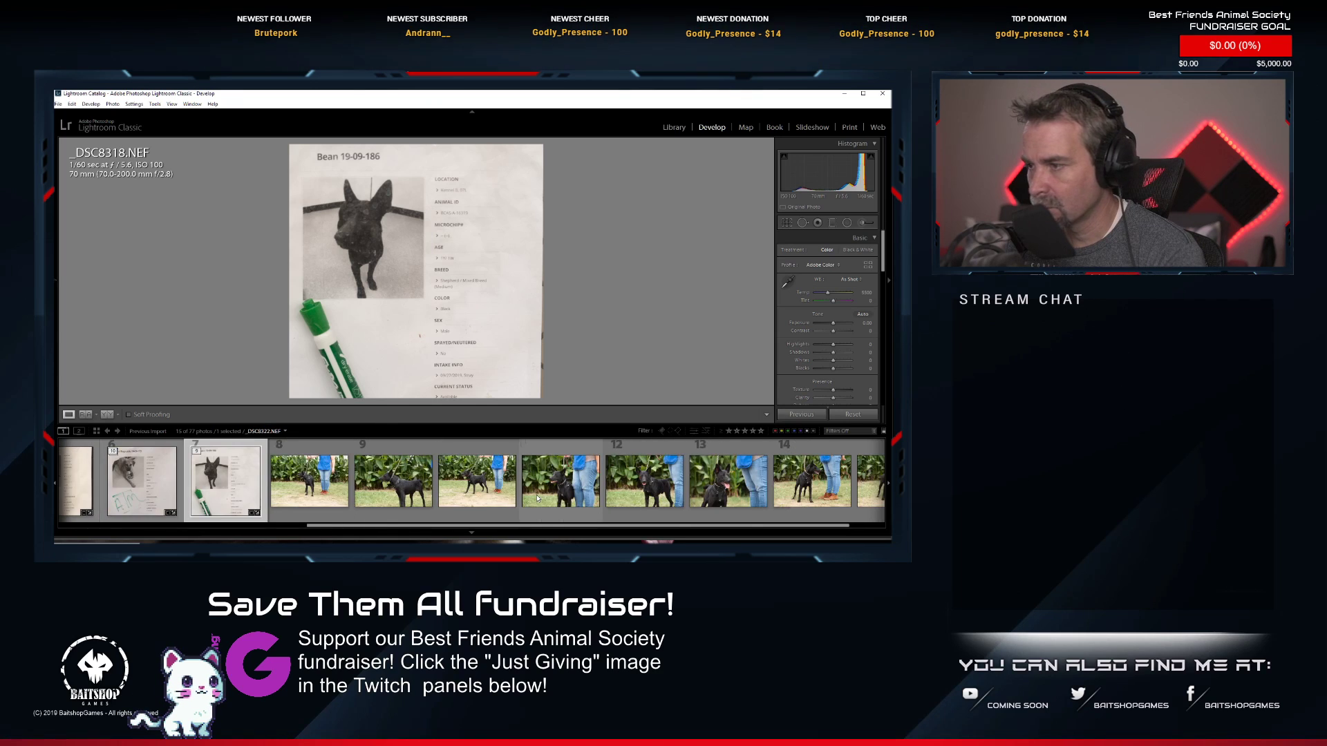
{"action": "scroll", "coordinate": [539, 484], "scroll_direction": "down", "scroll_amount": 1}
{"action": "left_click", "coordinate": [660, 488]}
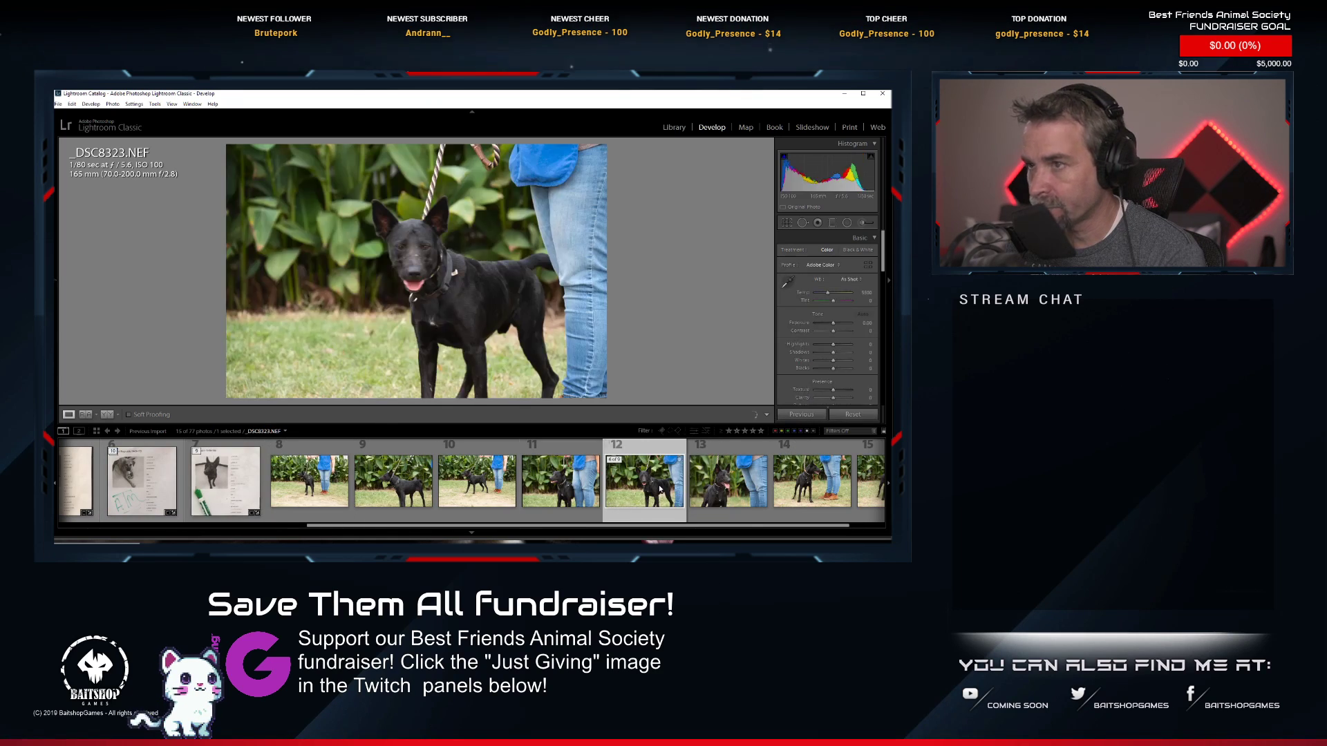
{"action": "left_click_drag", "start_coordinate": [418, 257], "coordinate": [339, 190]}
{"action": "key", "text": "Delete"}
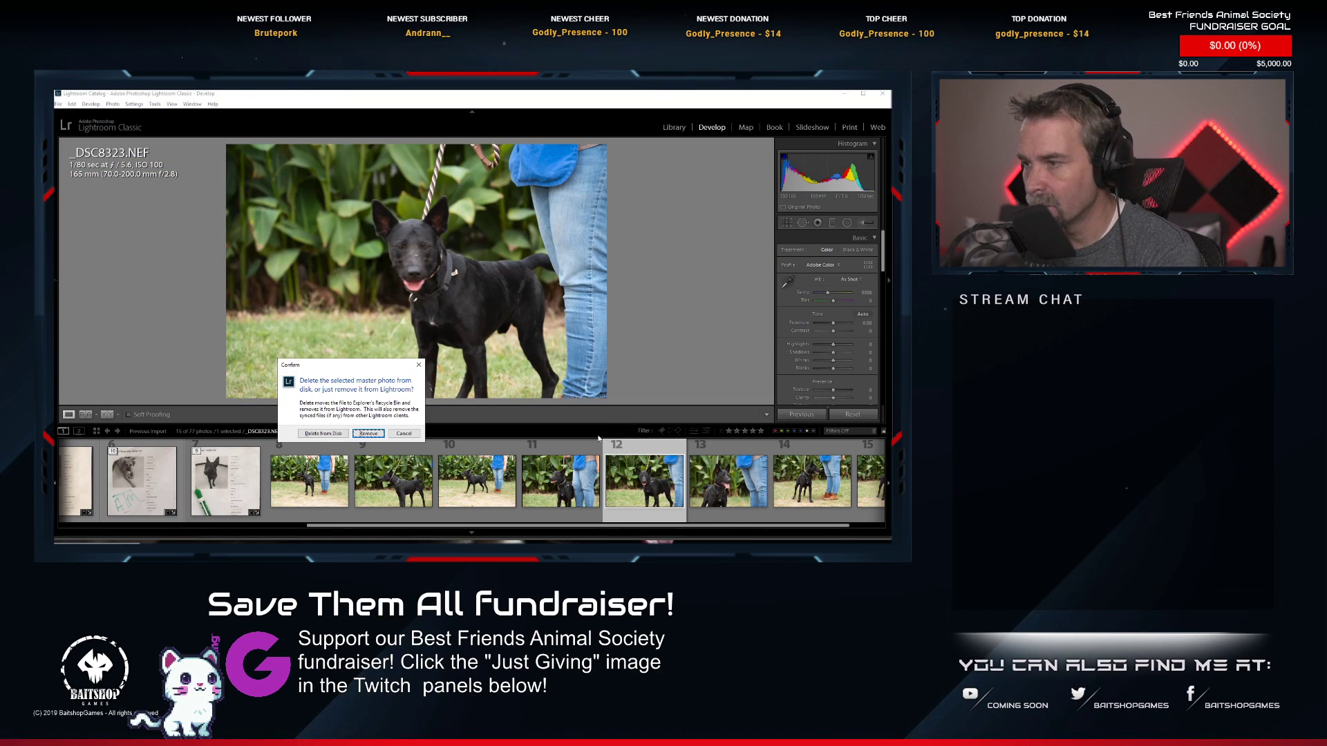
{"action": "left_click", "coordinate": [332, 435]}
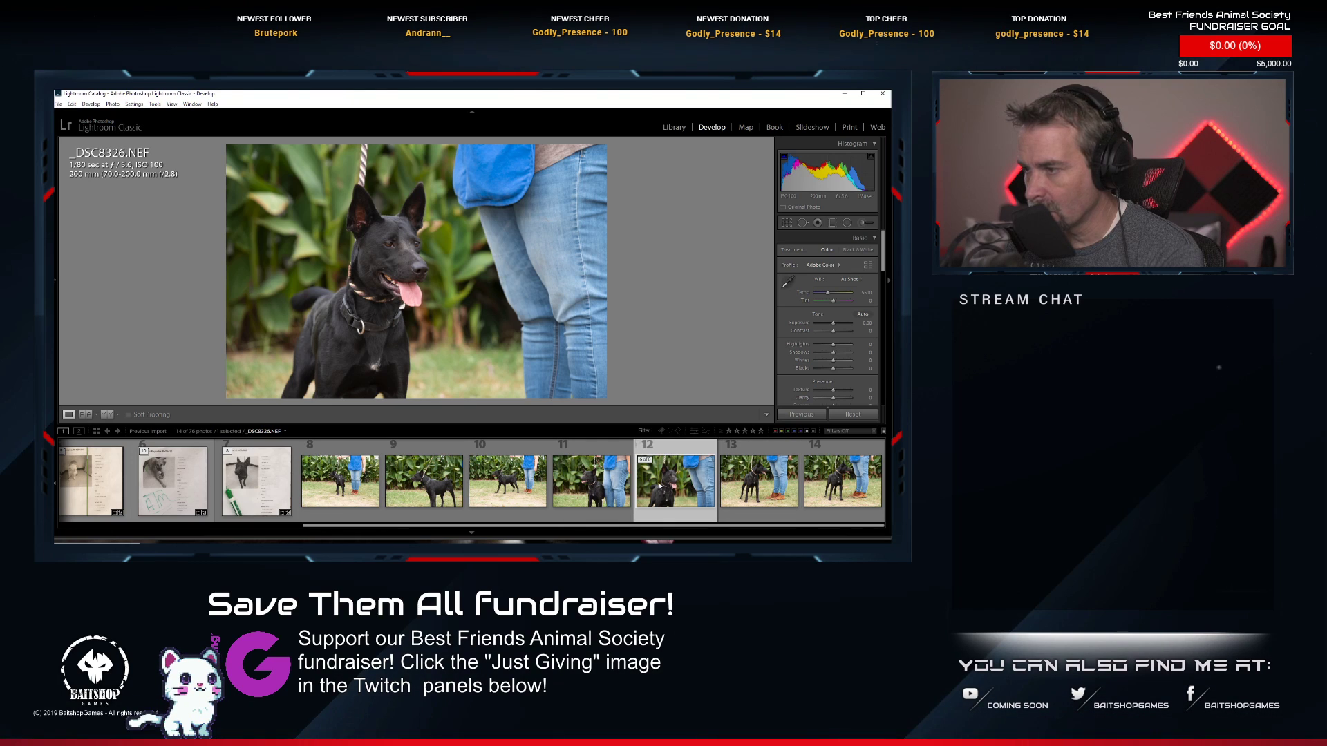
{"action": "left_click", "coordinate": [393, 234]}
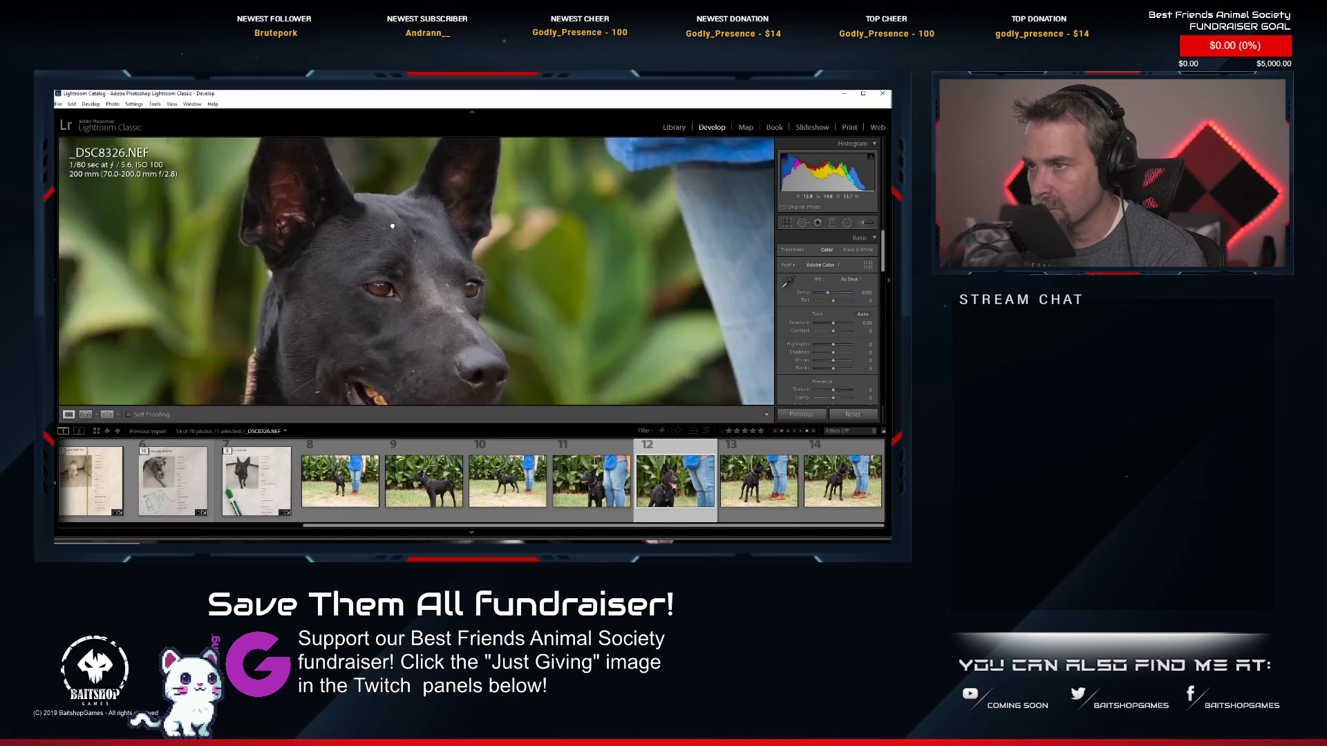
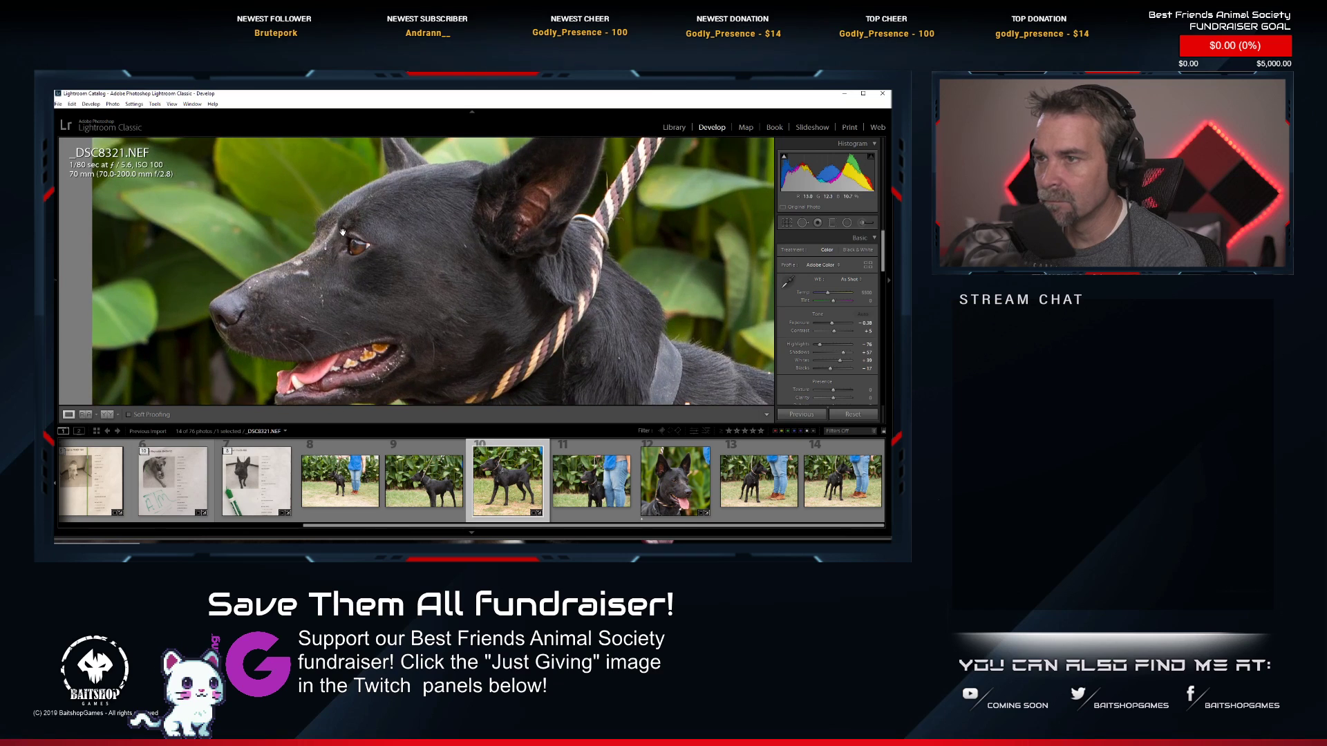
Compare the dog's face sharpness in _DSC8327.NEF and _DSC8328.NEF at close zoom.
{"action": "left_click", "coordinate": [333, 194]}
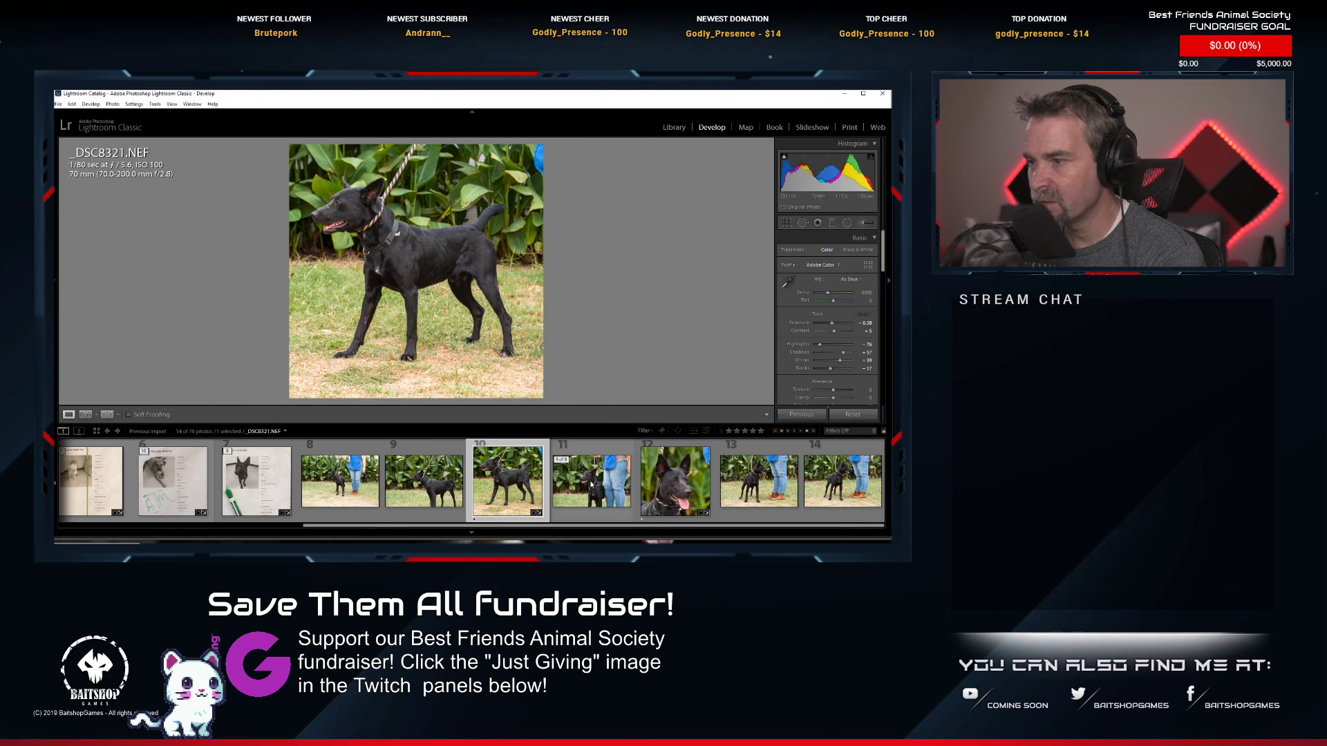
{"action": "left_click", "coordinate": [776, 480]}
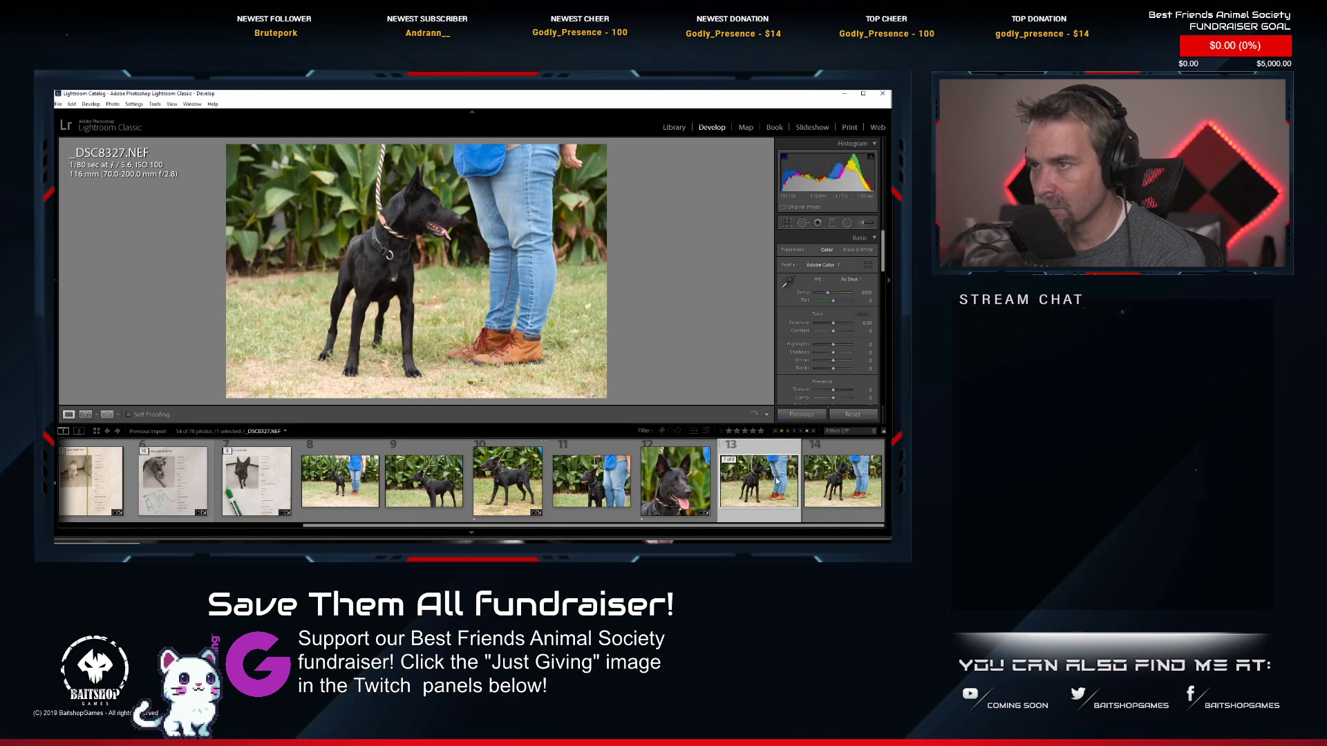
{"action": "left_click", "coordinate": [841, 474]}
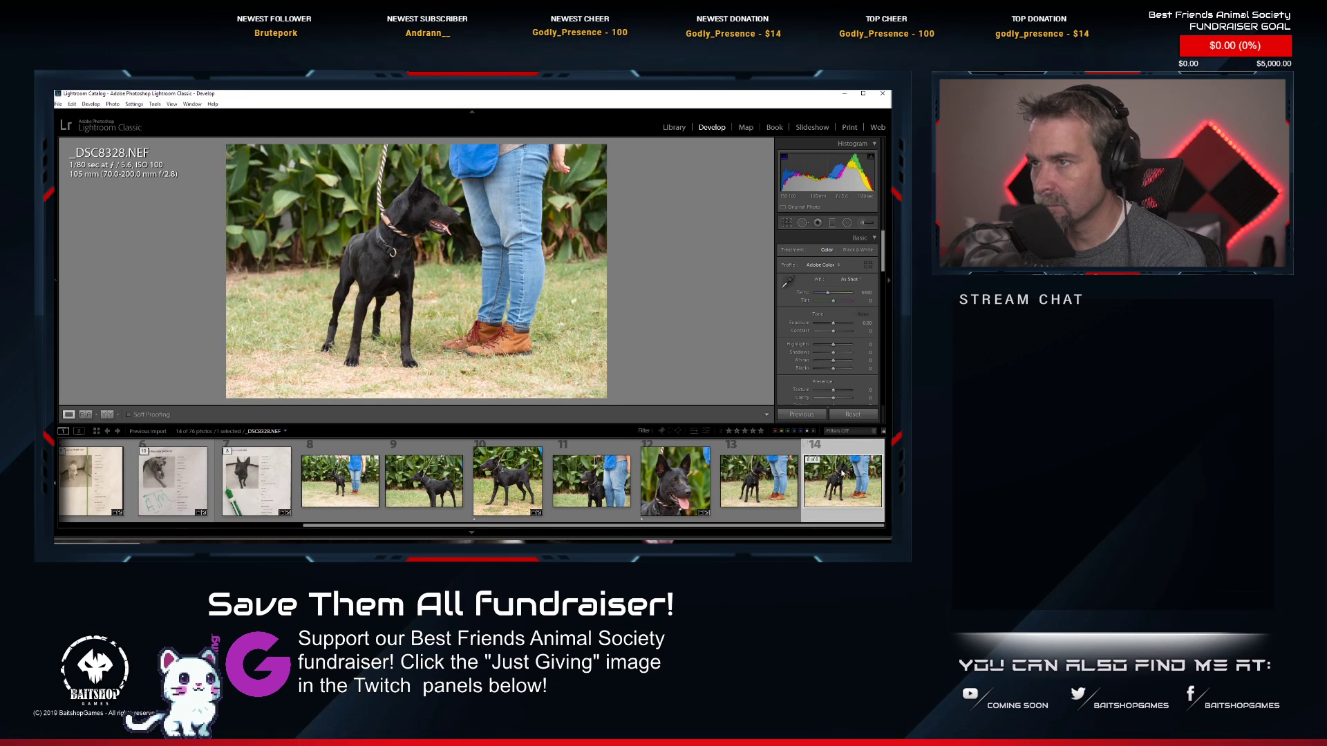
{"action": "left_click", "coordinate": [781, 470]}
{"action": "left_click", "coordinate": [436, 206]}
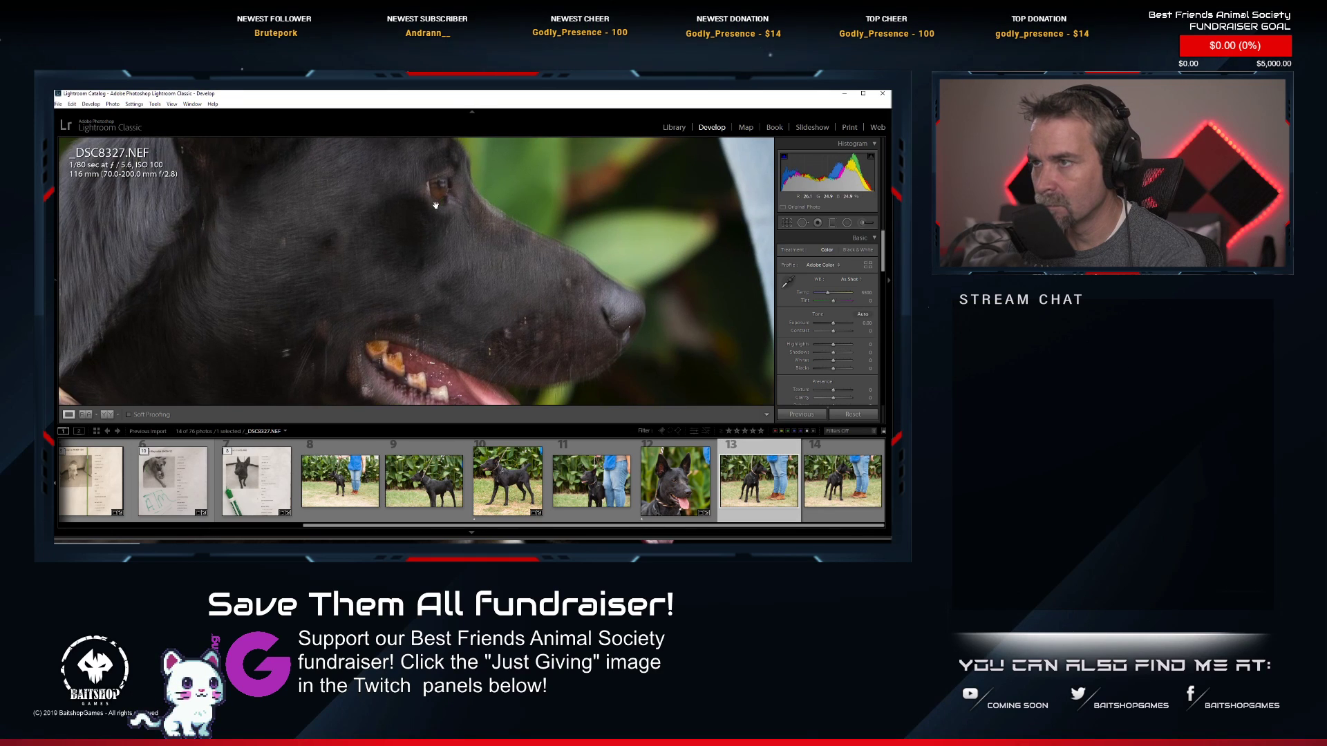
{"action": "left_click", "coordinate": [435, 205]}
{"action": "left_click", "coordinate": [813, 459]}
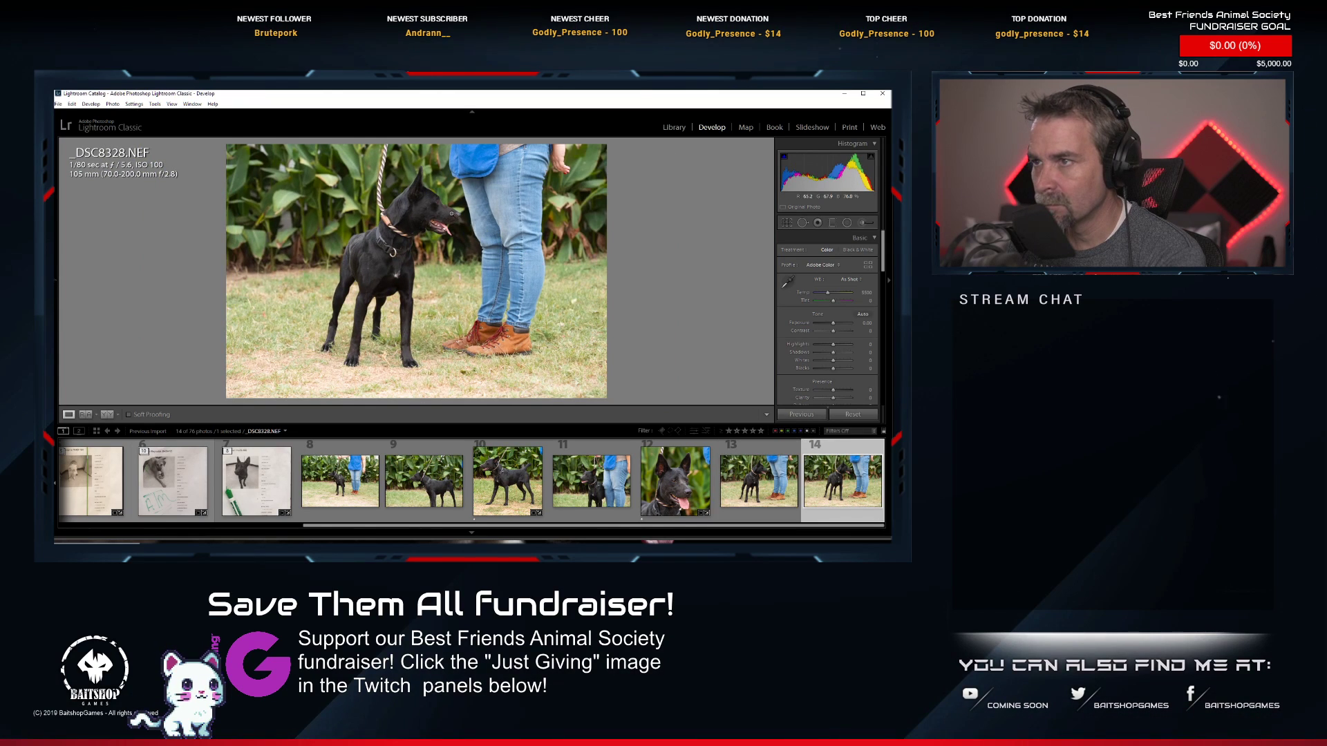
{"action": "left_click", "coordinate": [443, 209]}
{"action": "left_click_drag", "start_coordinate": [443, 209], "coordinate": [479, 215]}
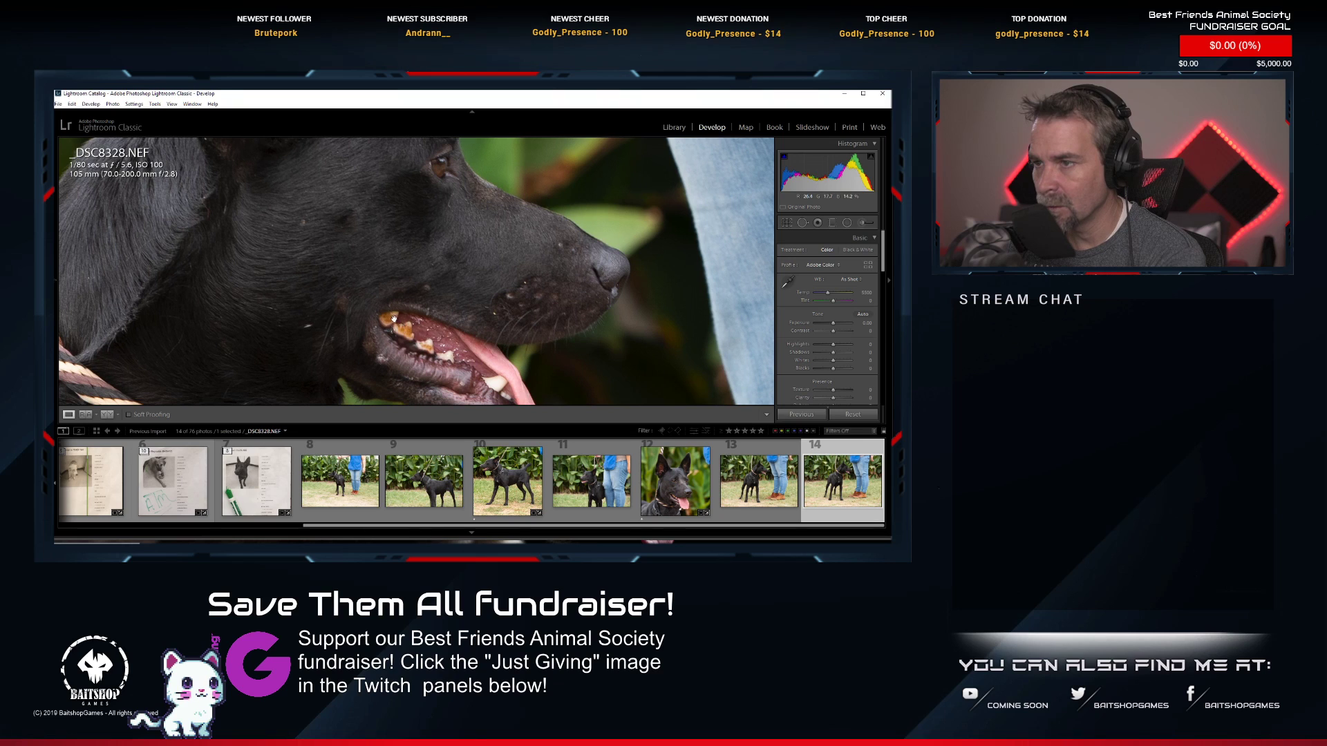
{"action": "left_click", "coordinate": [432, 338]}
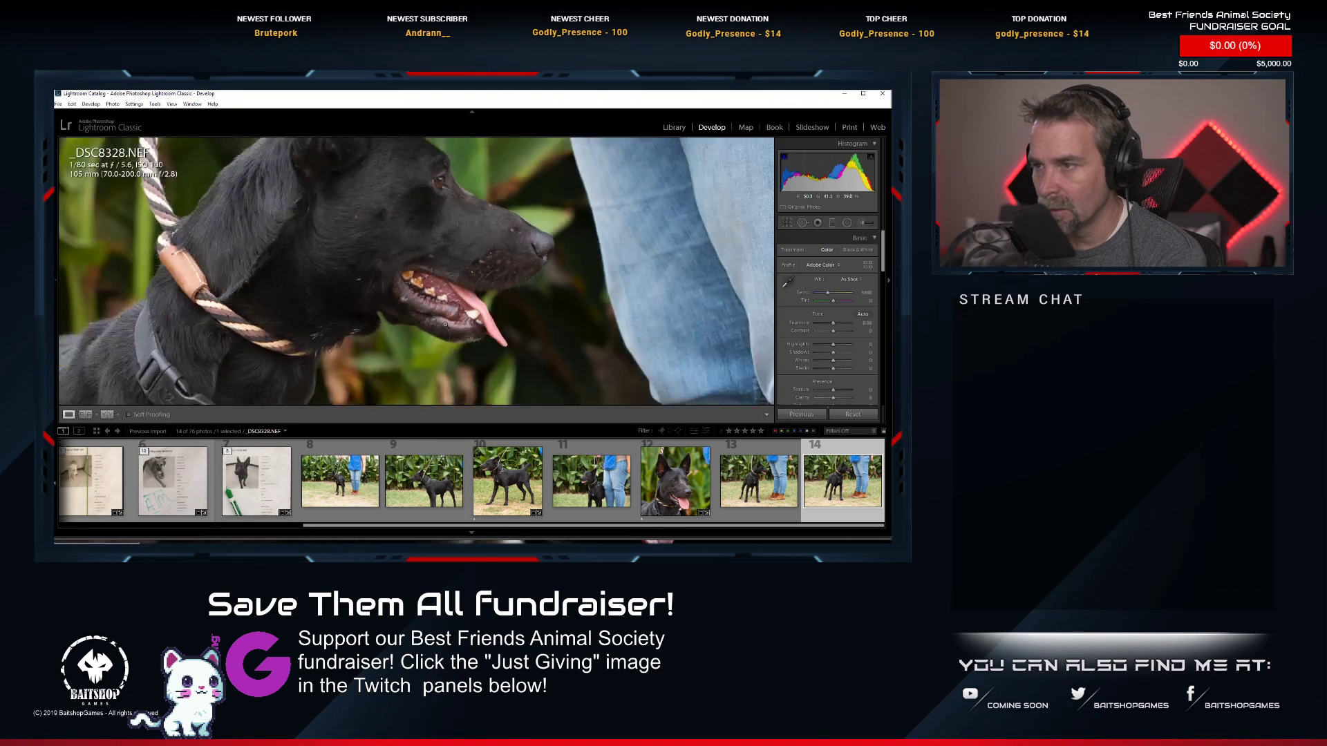
Paste the copied develop settings onto _DSC8328.NEF and tighten the square crop around the black dog's head and chest.
{"action": "right_click", "coordinate": [780, 488]}
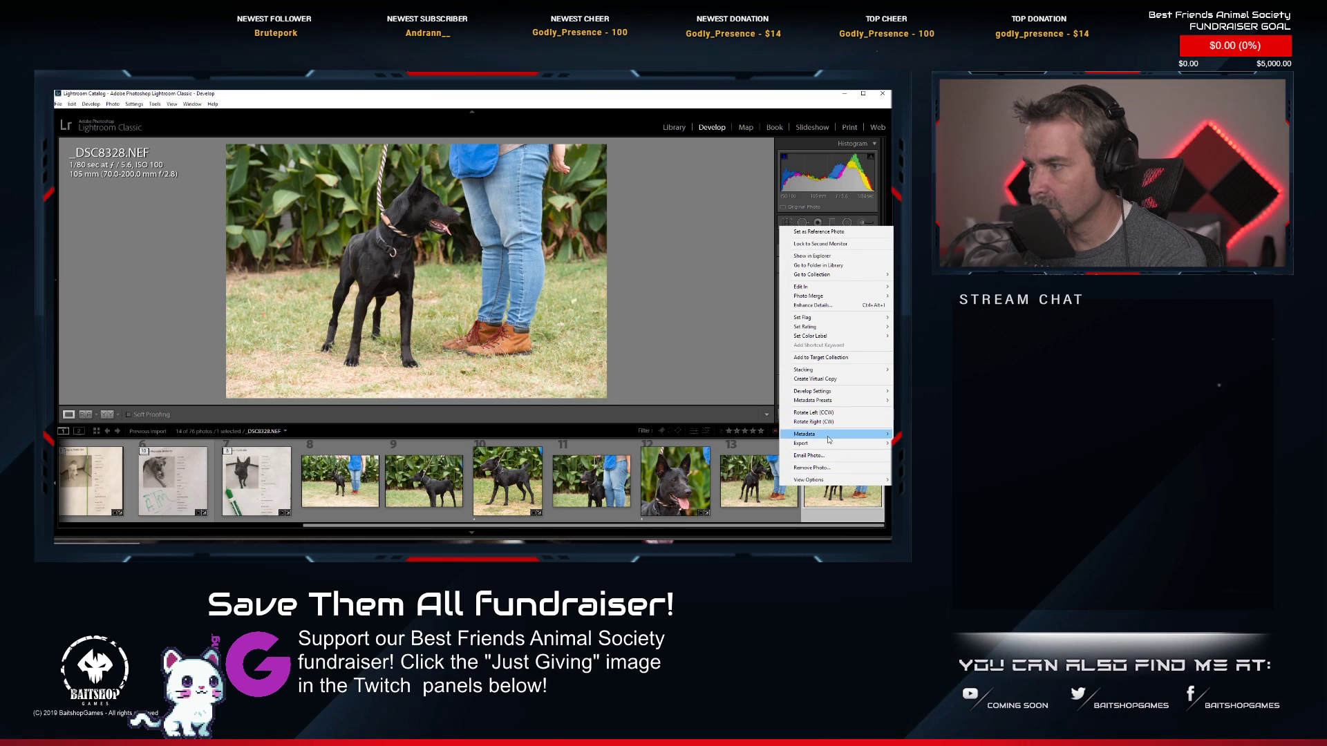
{"action": "mouse_move", "coordinate": [815, 391]}
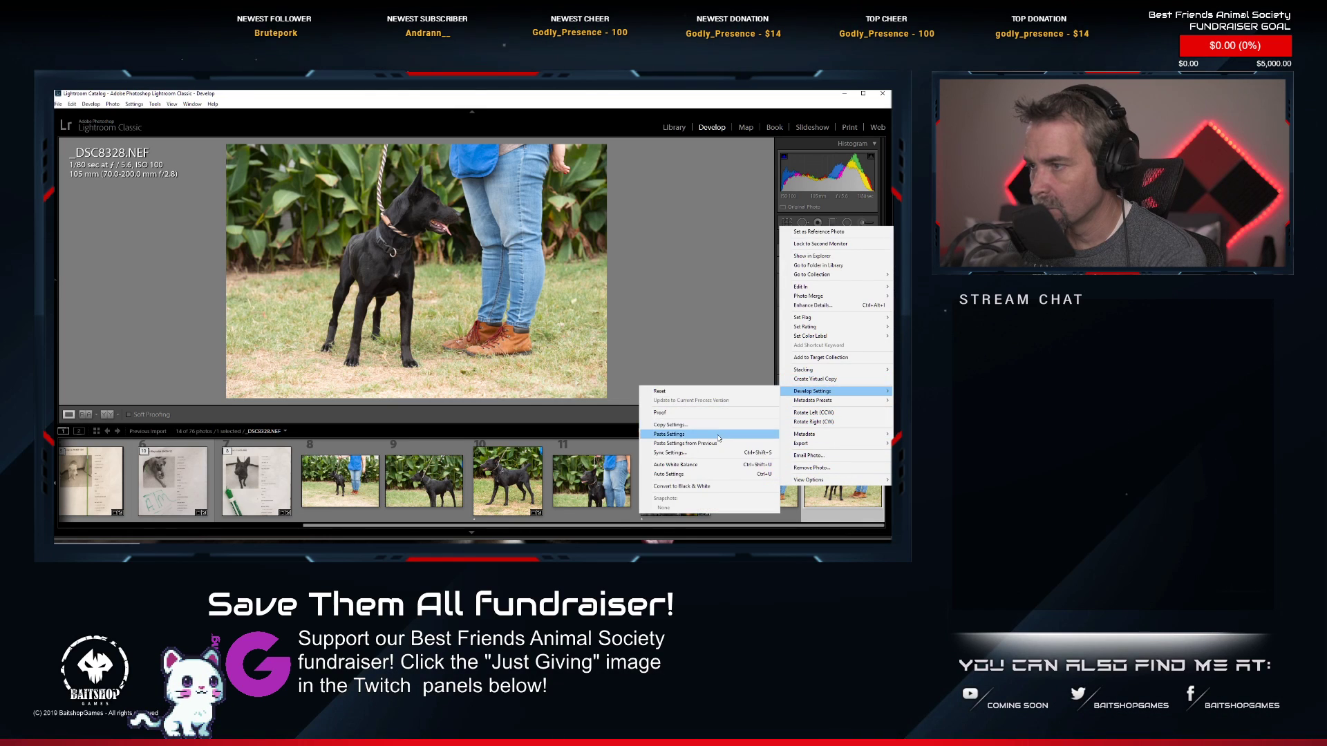
{"action": "left_click", "coordinate": [683, 435]}
{"action": "left_click", "coordinate": [781, 222]}
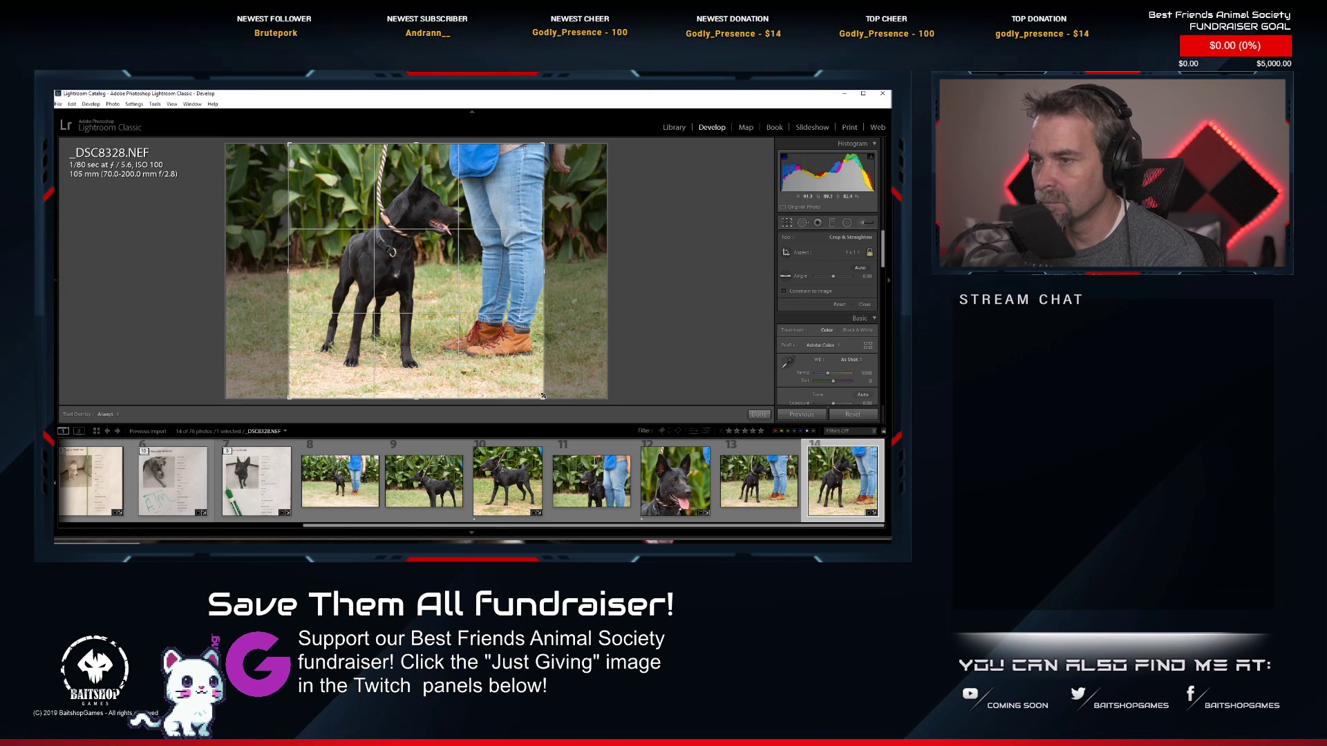
{"action": "left_click_drag", "start_coordinate": [544, 398], "coordinate": [485, 346]}
{"action": "left_click_drag", "start_coordinate": [429, 296], "coordinate": [393, 283]}
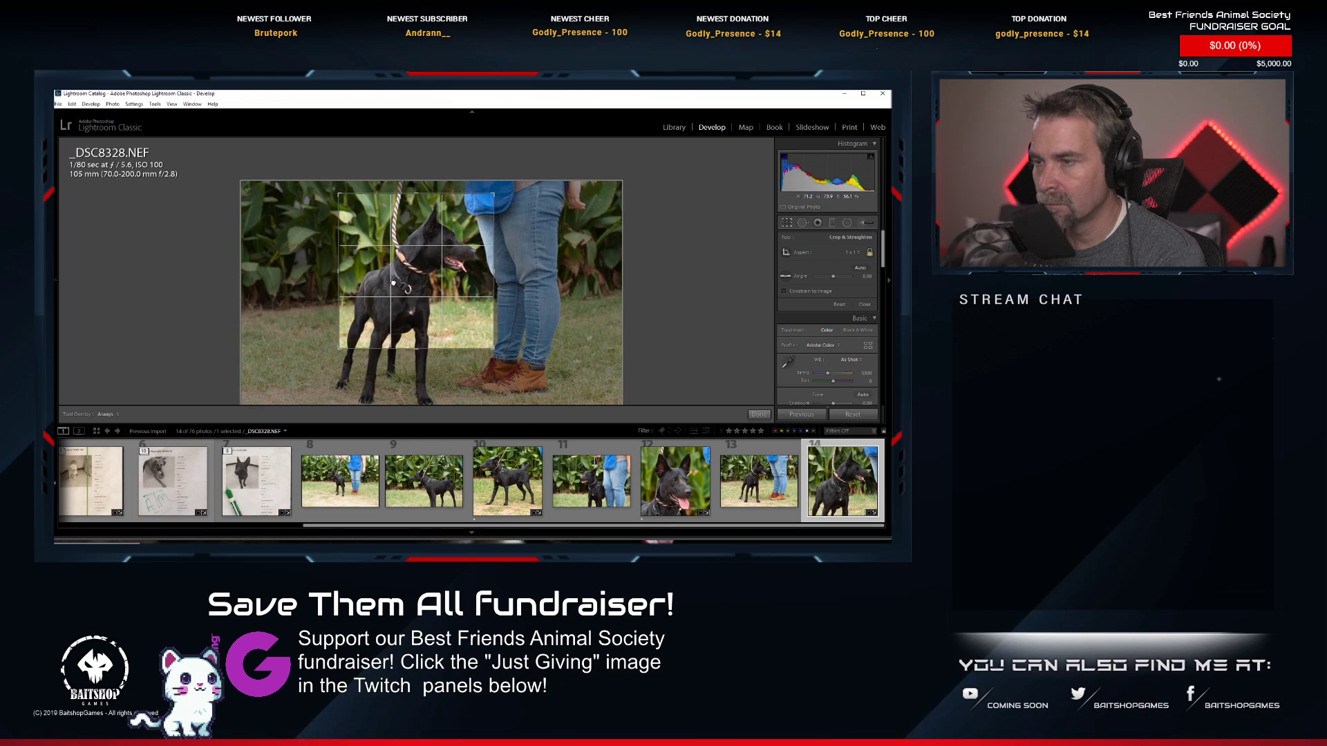
{"action": "key", "text": "Return"}
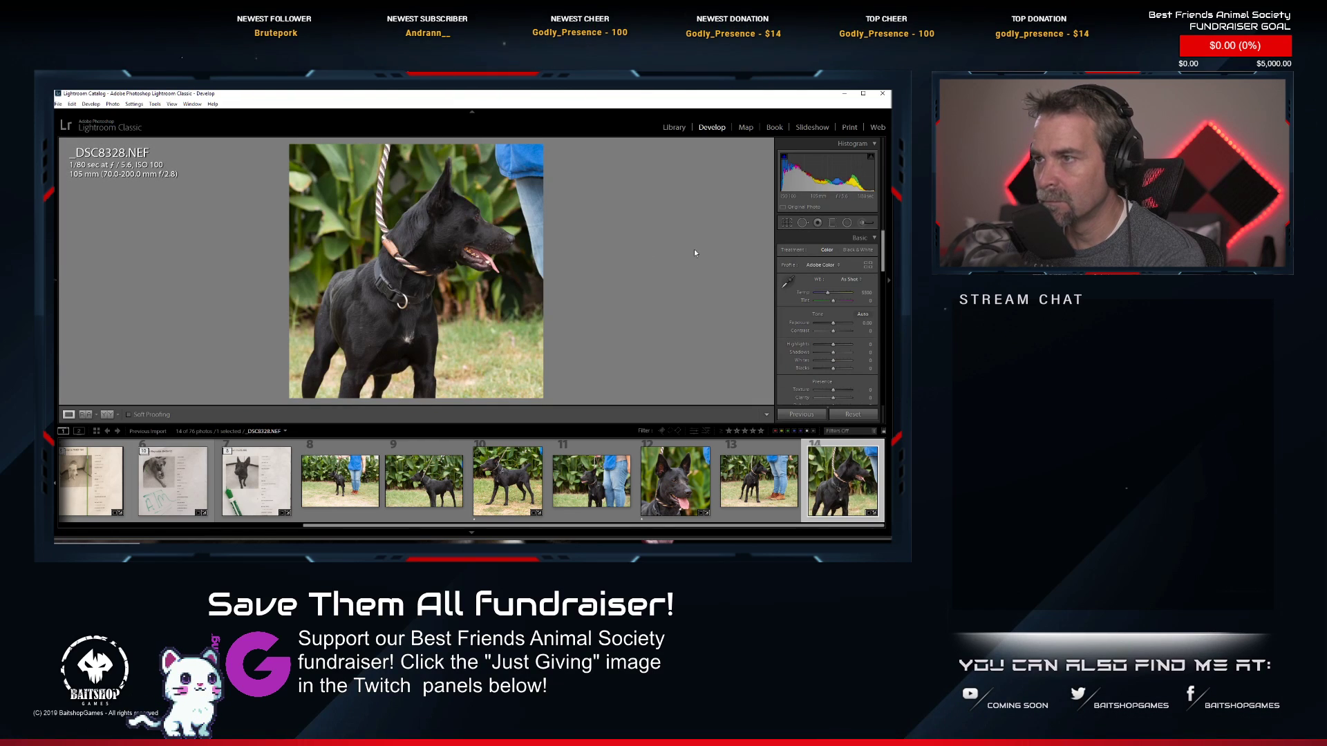
Rotate _DSC8328.NEF slightly clockwise within its square crop.
{"action": "key", "text": "r"}
{"action": "left_click_drag", "start_coordinate": [655, 246], "coordinate": [655, 256]}
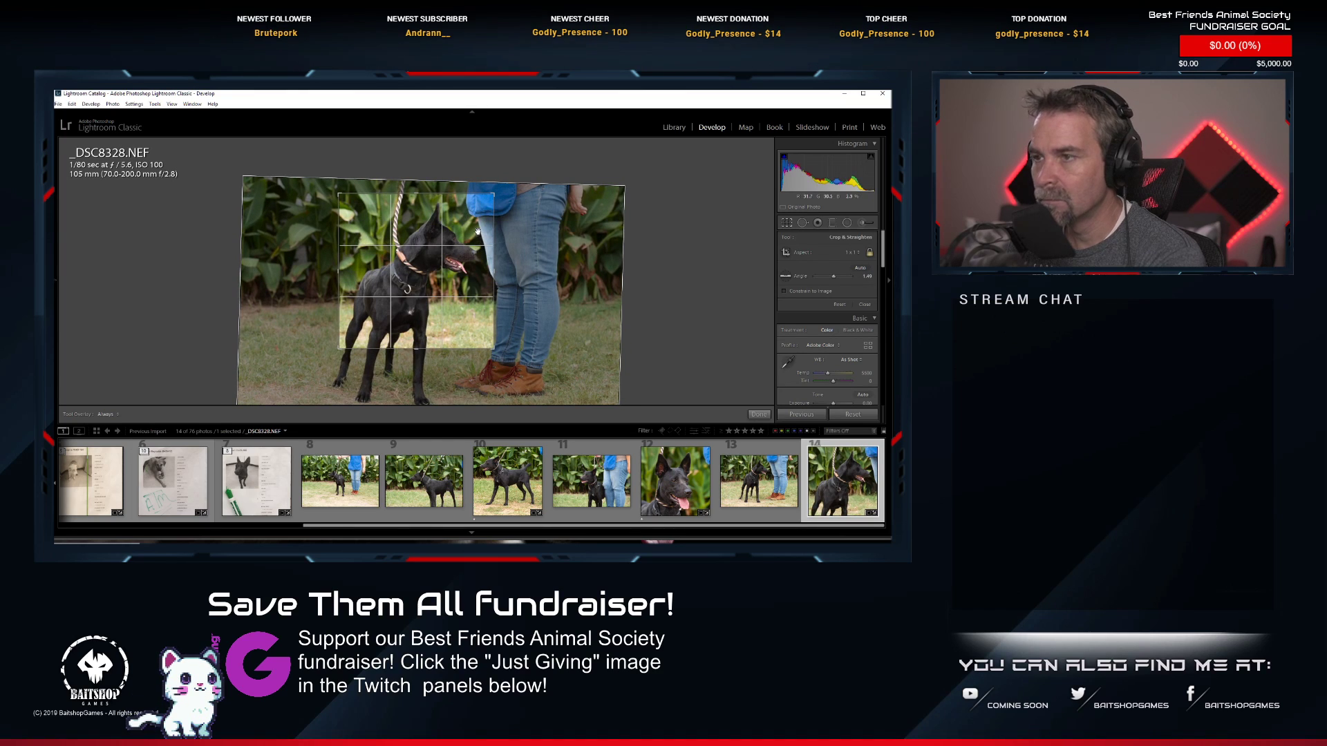
{"action": "key", "text": "Return"}
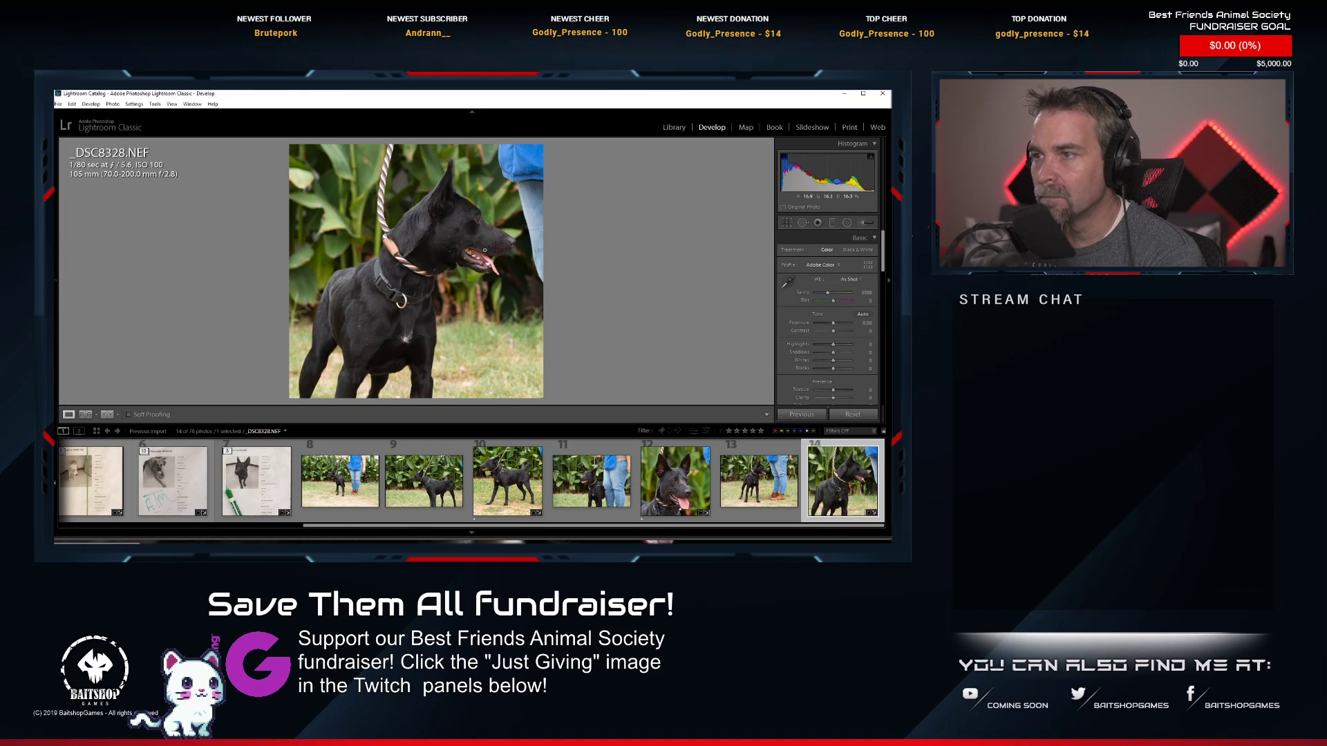
Apply automatic tone to _DSC8328.NEF, lower its exposure to -0.24, raise the shadows slightly and rate it one star.
{"action": "left_click", "coordinate": [861, 314]}
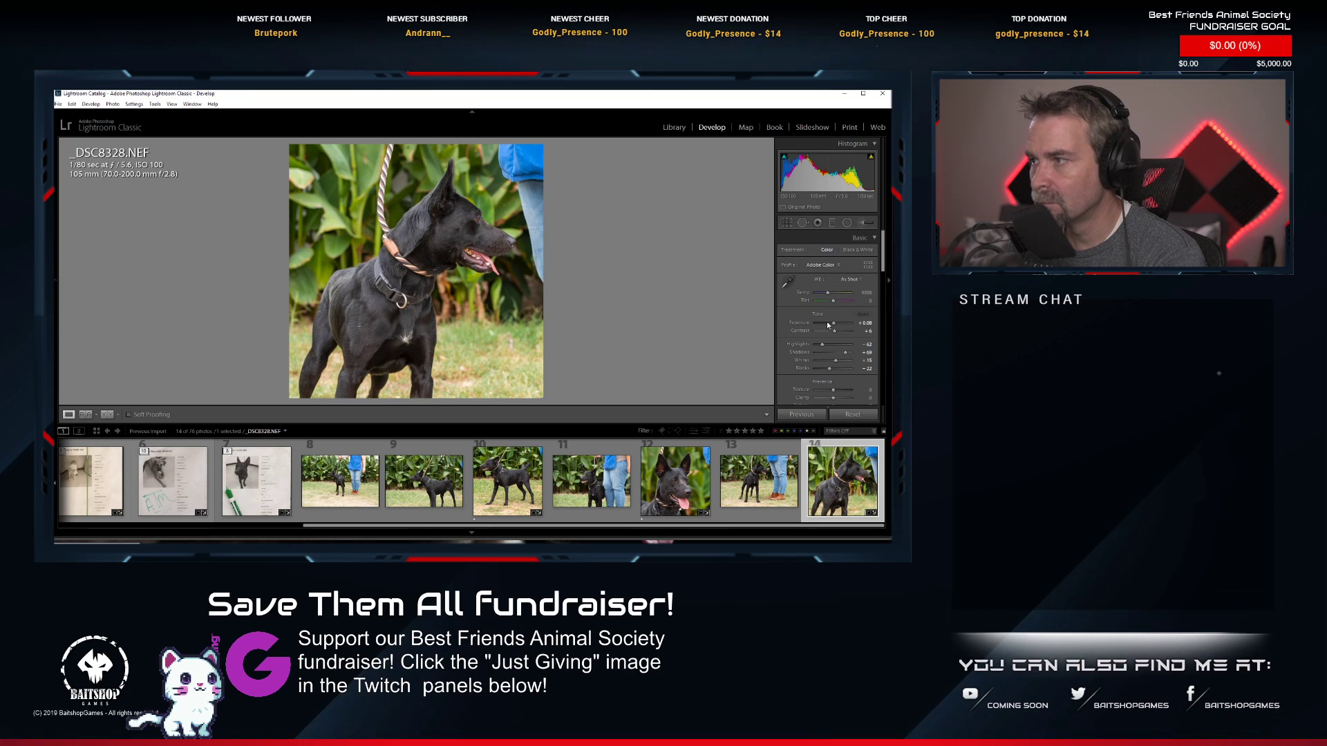
{"action": "left_click_drag", "start_coordinate": [828, 325], "coordinate": [833, 327]}
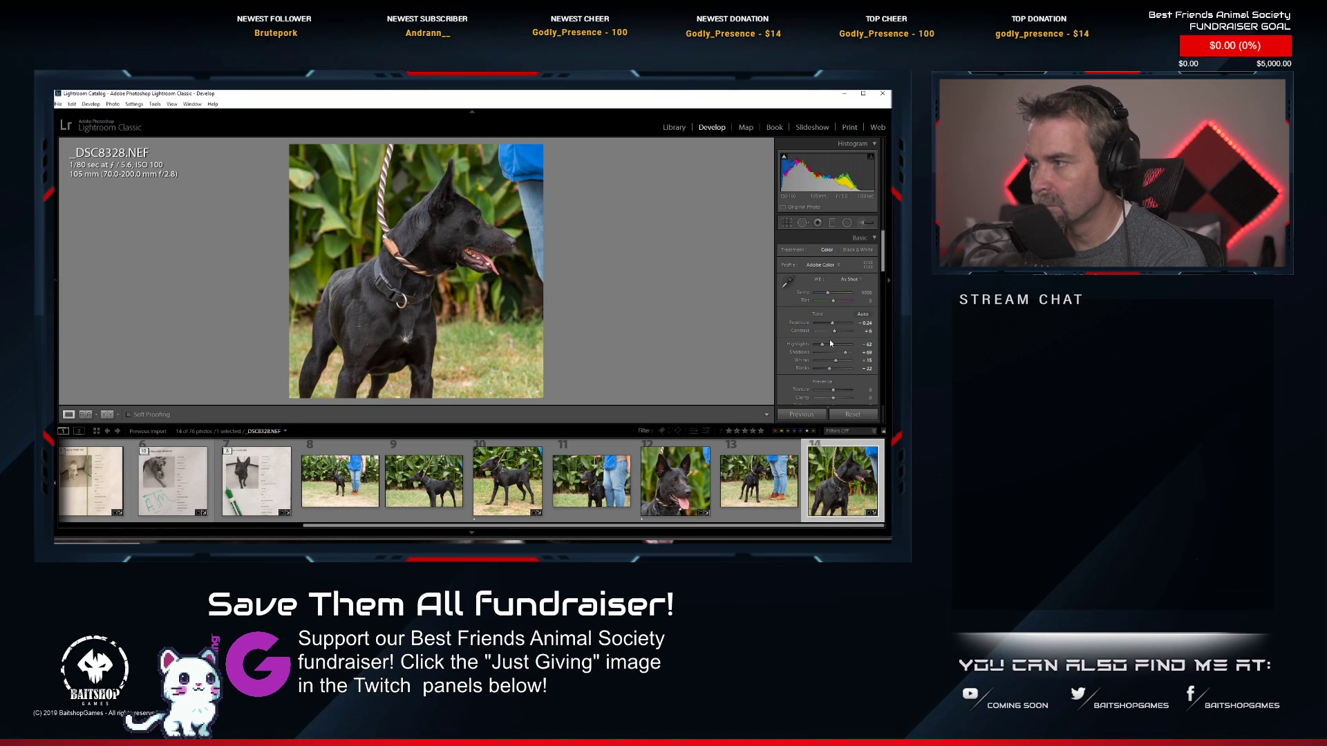
{"action": "left_click_drag", "start_coordinate": [846, 355], "coordinate": [848, 360]}
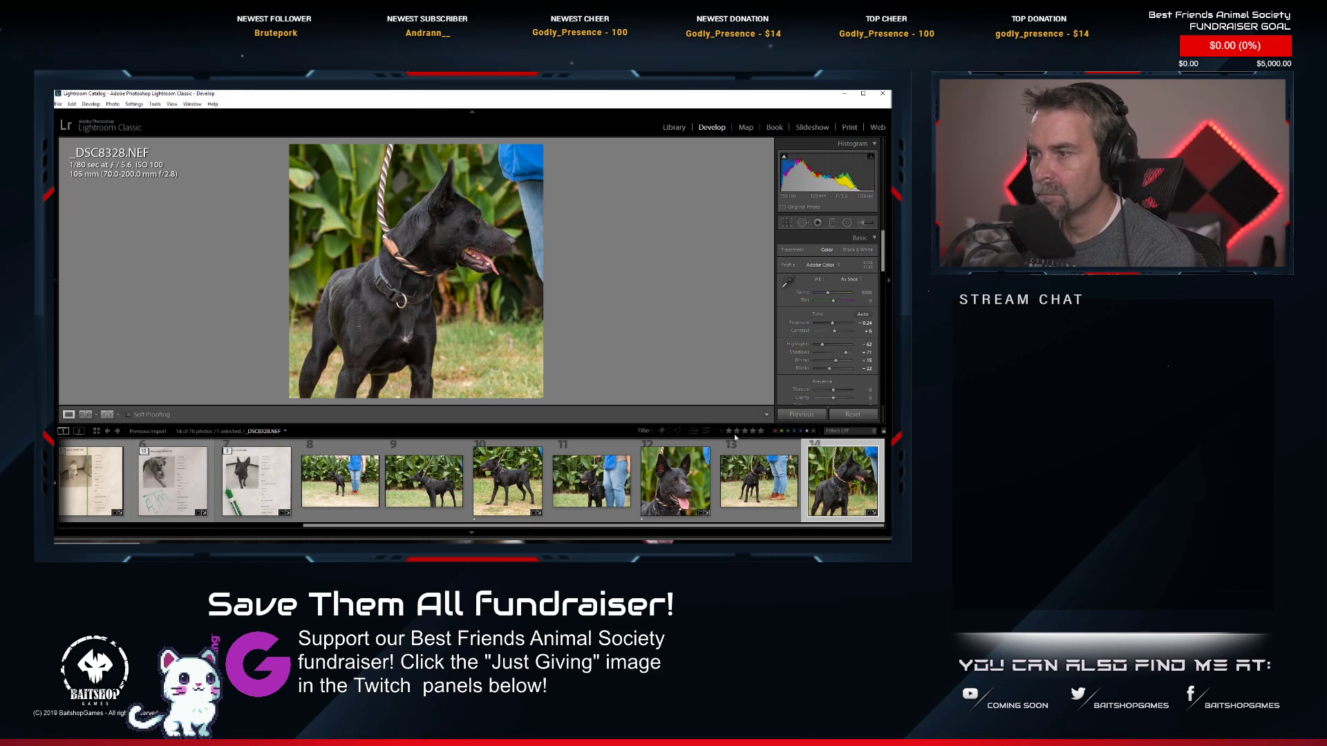
{"action": "key", "text": "1"}
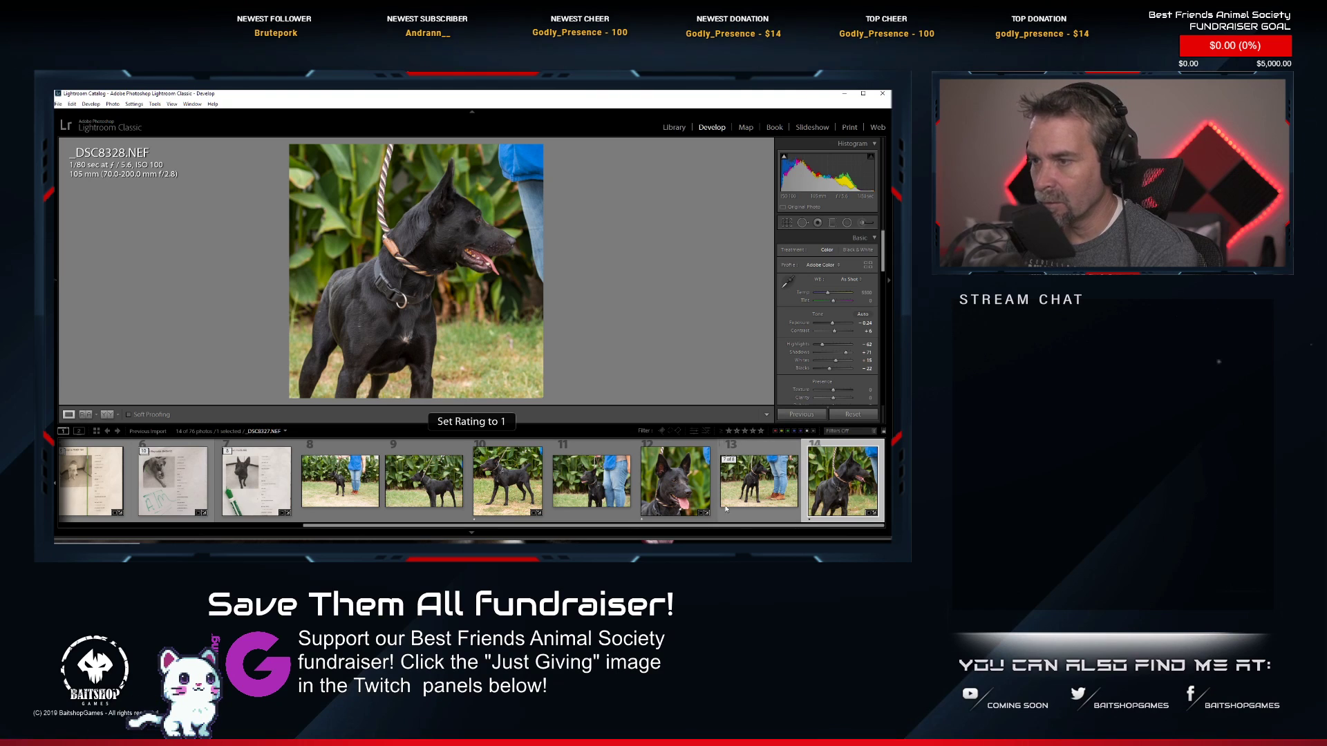
Collapse the black dog's stack headed by _DSC8318.NEF and expand the first stack, containing the black-and-tan dog's photos.
{"action": "scroll", "coordinate": [681, 494], "scroll_direction": "up", "scroll_amount": 3}
{"action": "scroll", "coordinate": [671, 487], "scroll_direction": "down", "scroll_amount": 2}
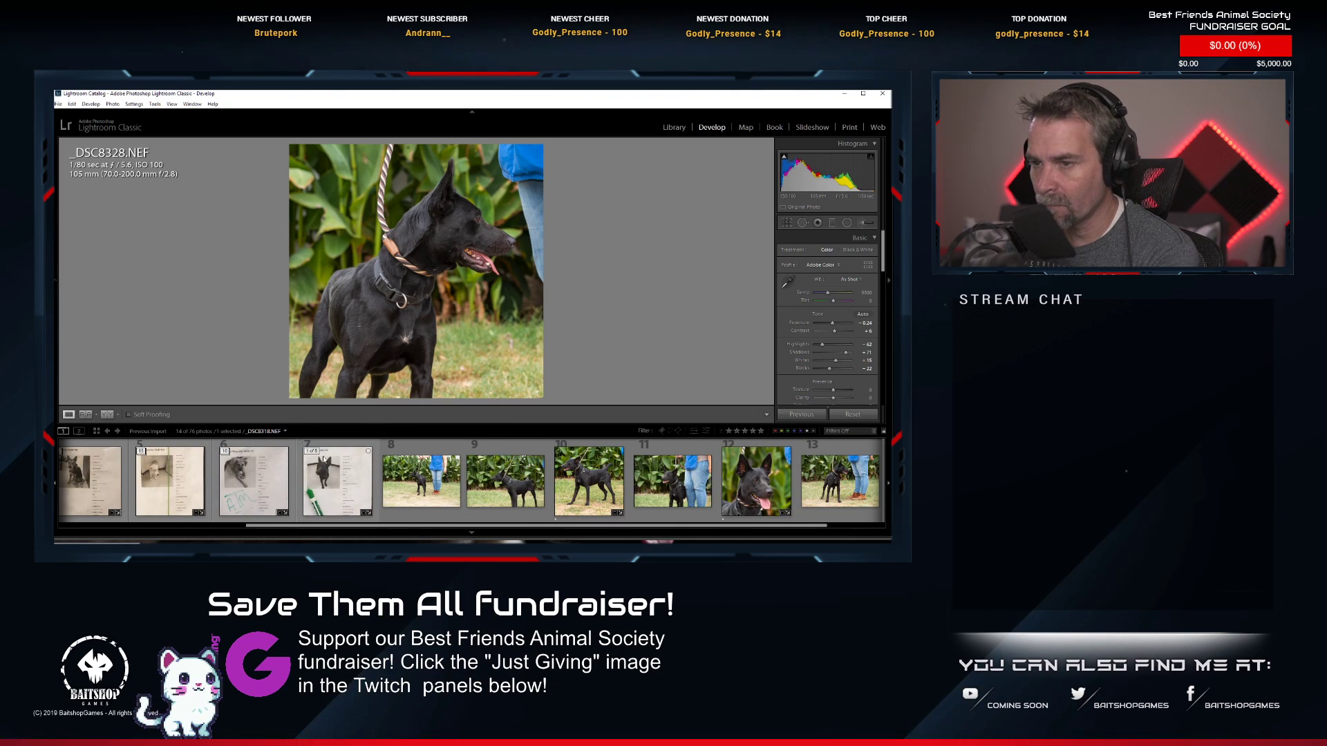
{"action": "left_click", "coordinate": [323, 460]}
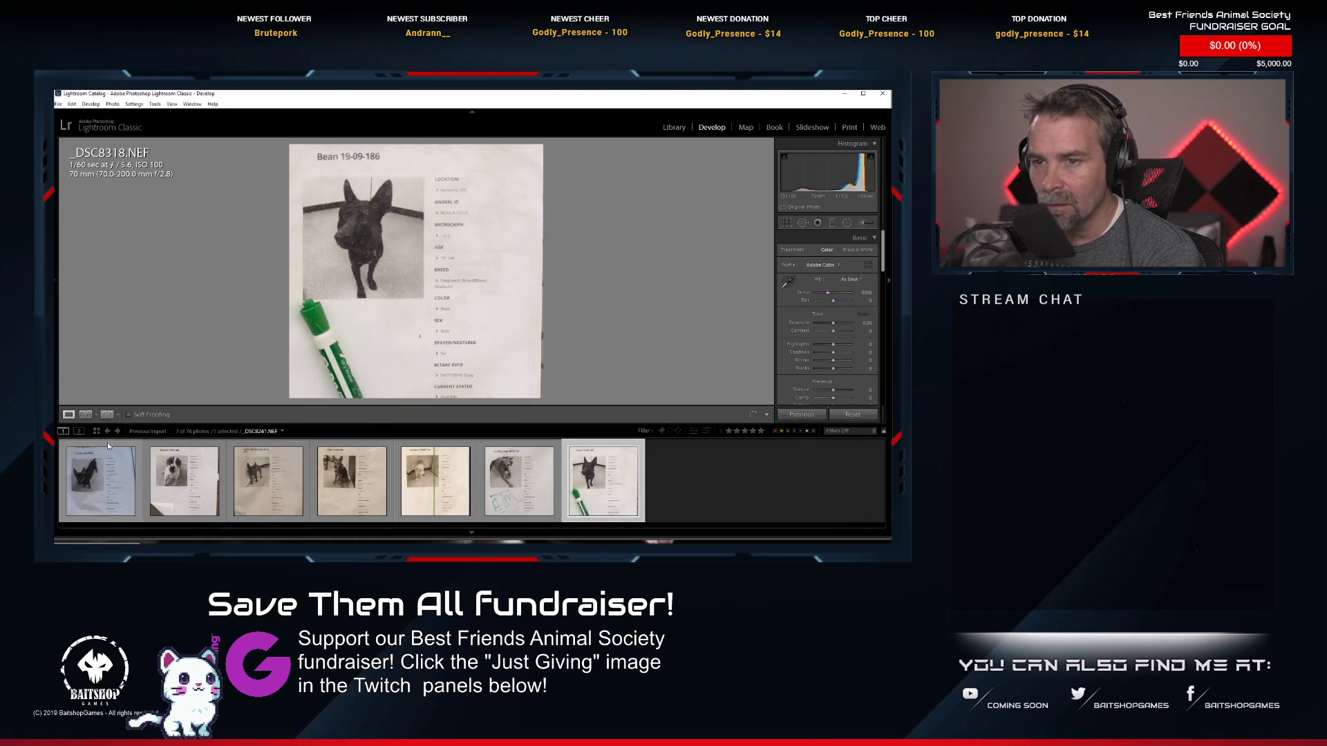
{"action": "left_click", "coordinate": [75, 455]}
{"action": "left_click", "coordinate": [75, 455]}
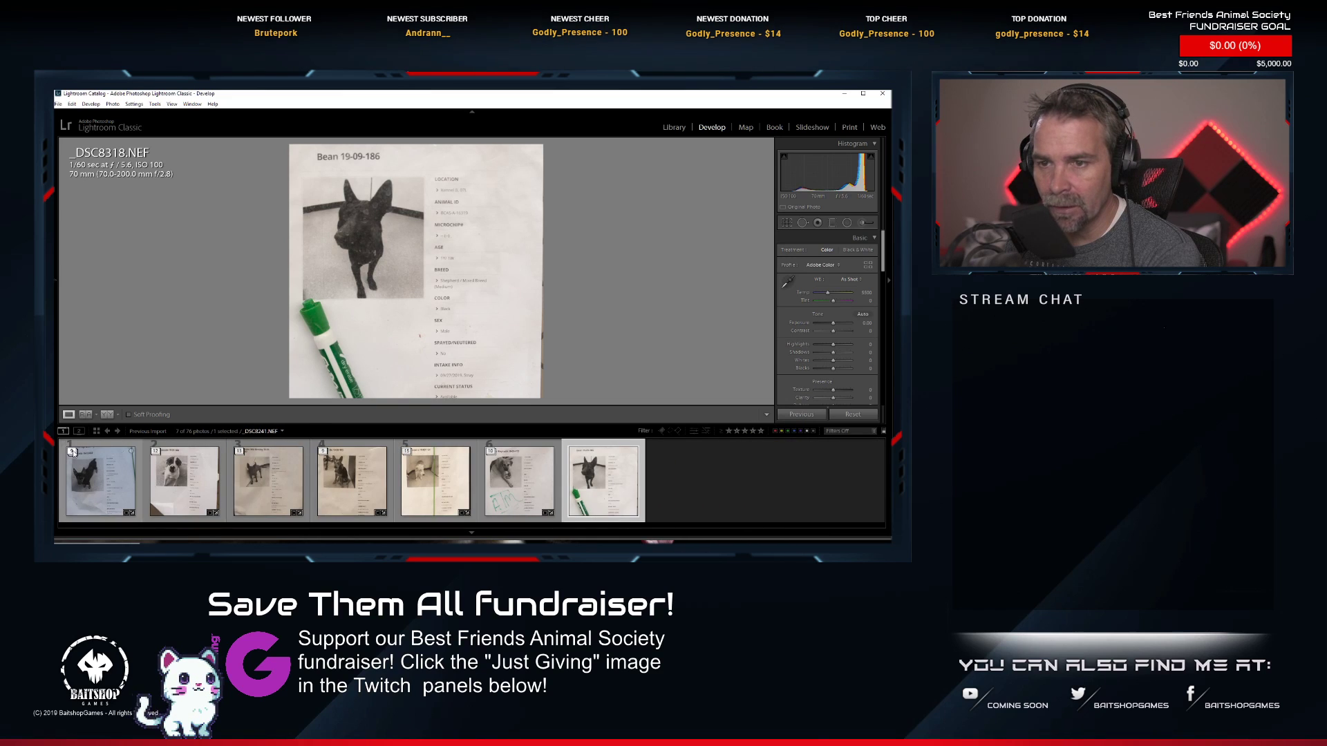
{"action": "left_click", "coordinate": [72, 453]}
{"action": "scroll", "coordinate": [268, 512], "scroll_direction": "up", "scroll_amount": 5}
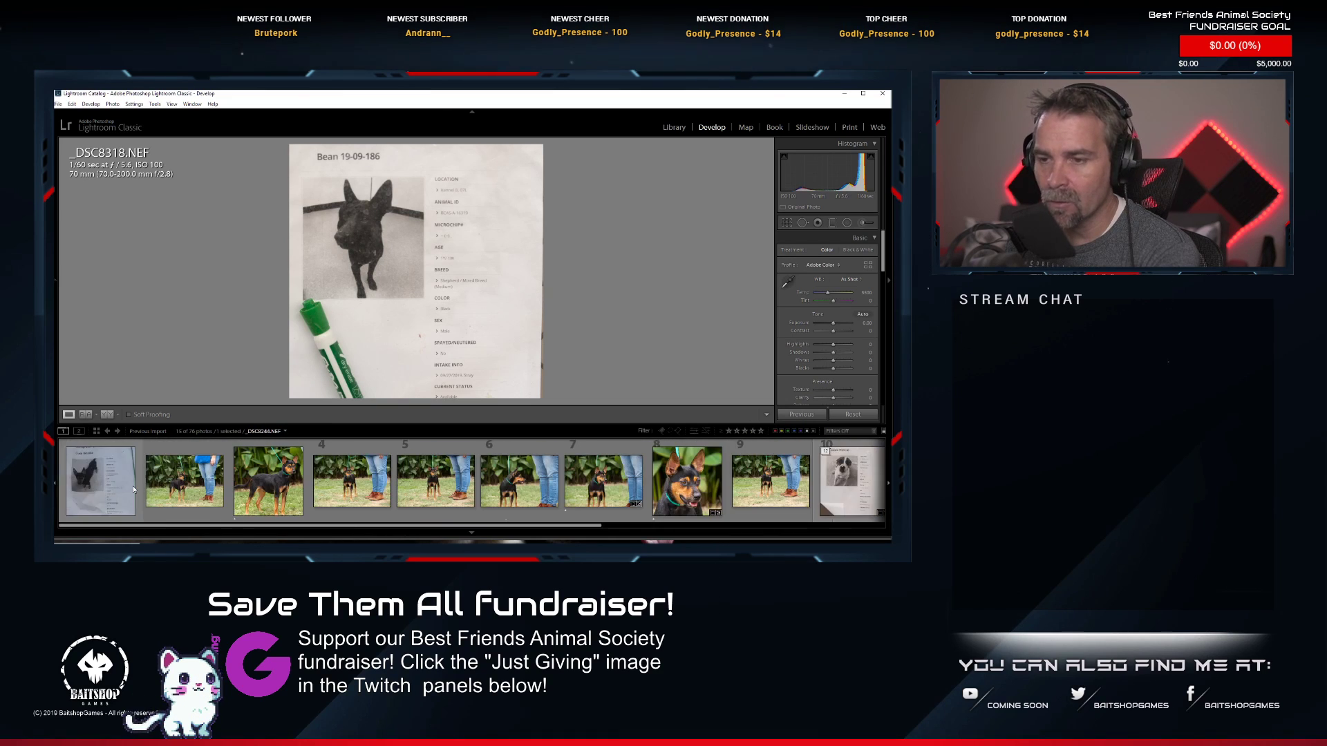
Open the black-and-tan dog's standing photo _DSC8244.NEF for editing in Adobe Photoshop CC.
{"action": "left_click", "coordinate": [270, 513]}
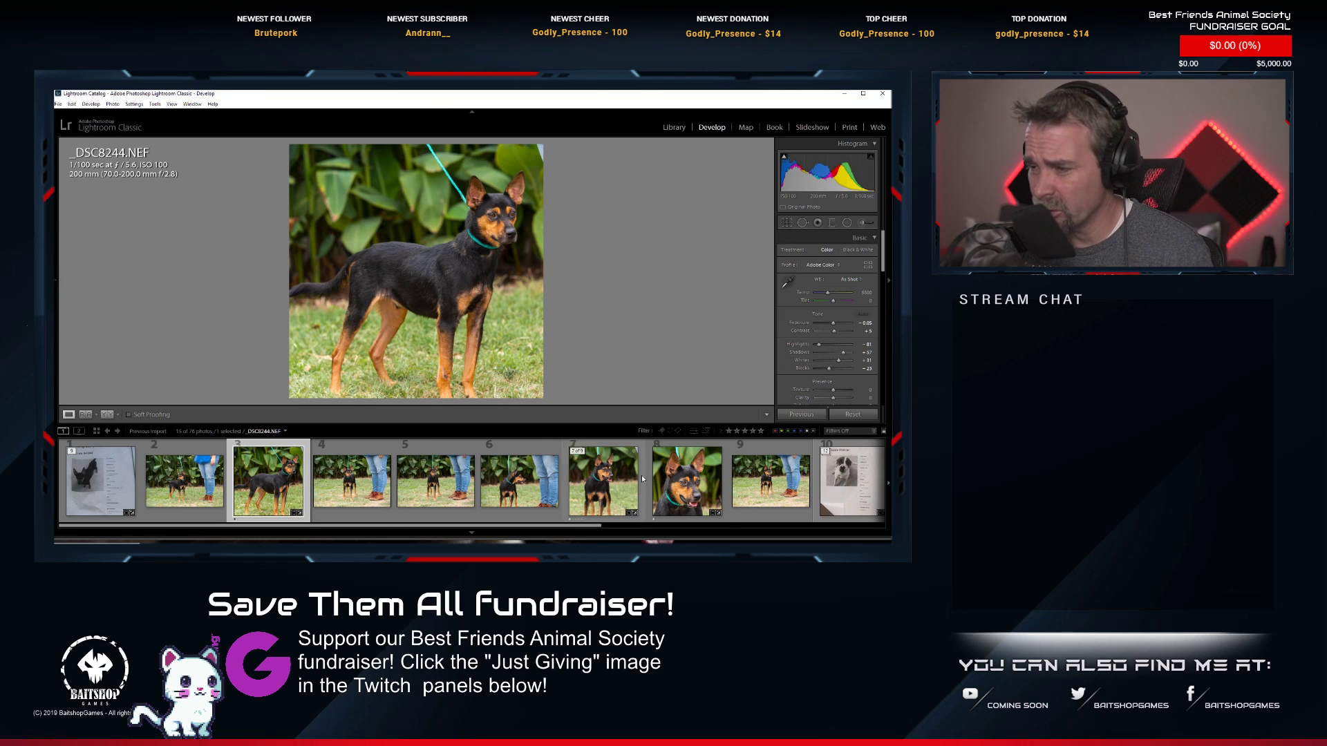
{"action": "right_click", "coordinate": [255, 476]}
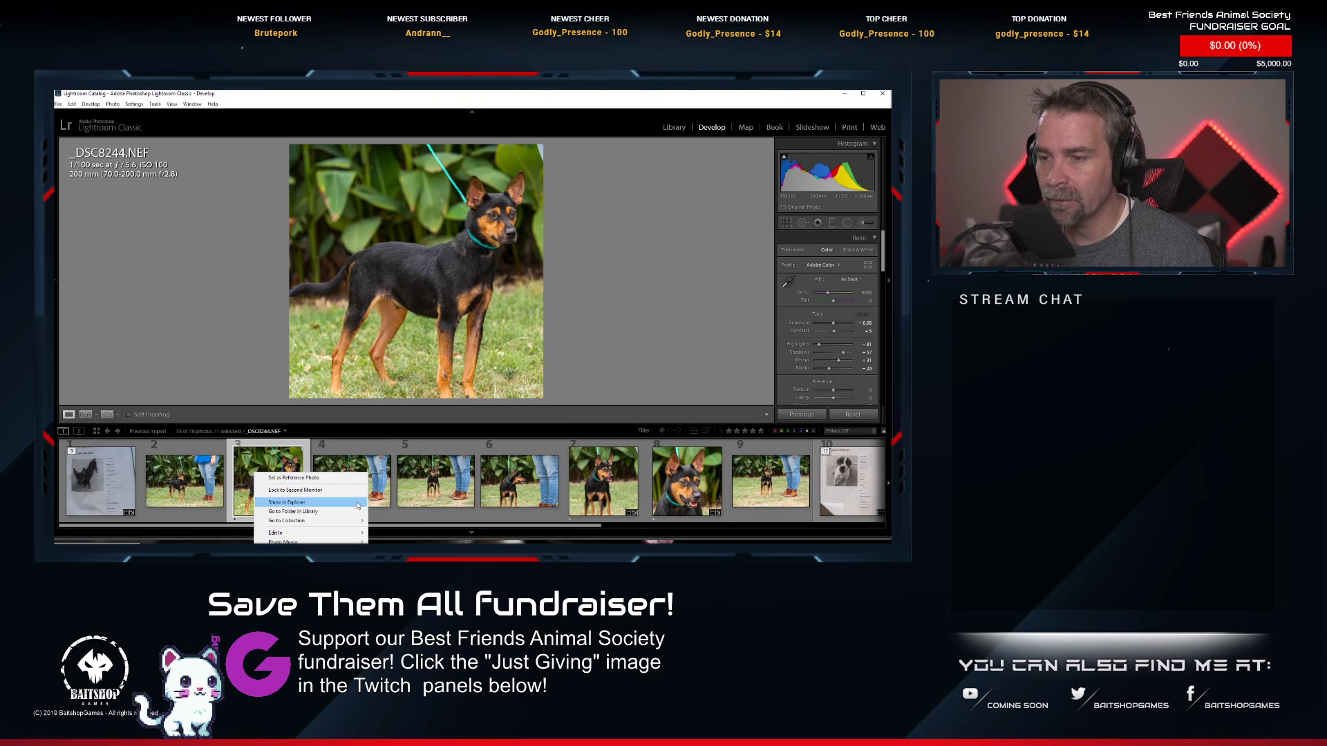
{"action": "mouse_move", "coordinate": [346, 533]}
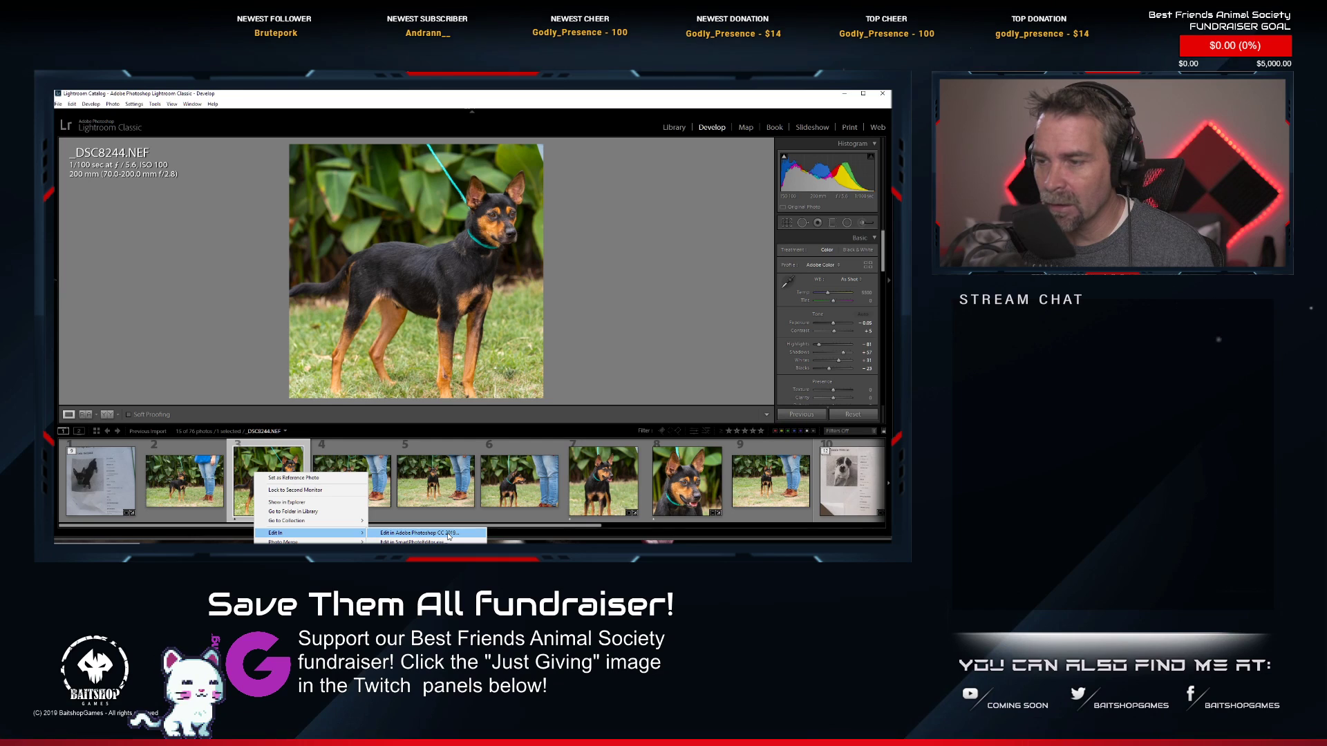
{"action": "left_click", "coordinate": [449, 537]}
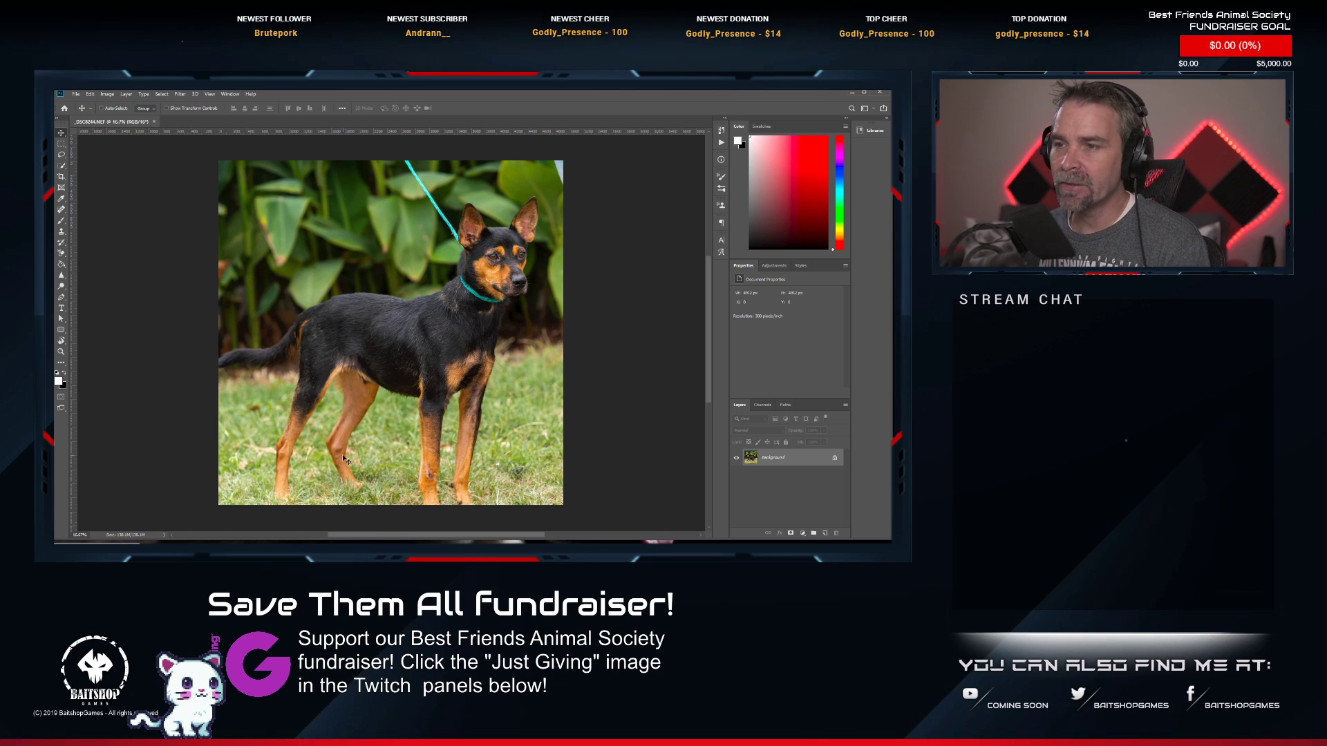
Remove the teal collar from the dog's neck with the Spot Healing Brush.
{"action": "scroll", "coordinate": [482, 283], "scroll_direction": "up", "scroll_amount": 3}
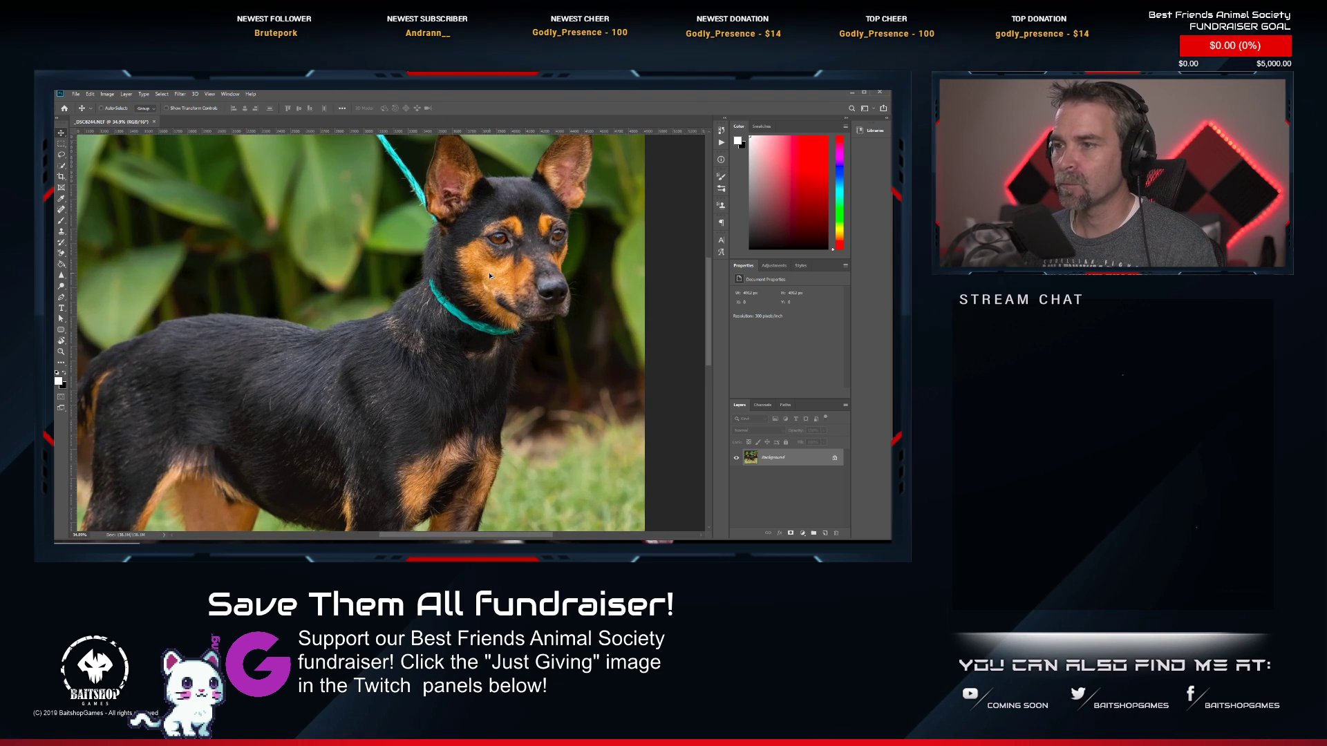
{"action": "key", "text": "j"}
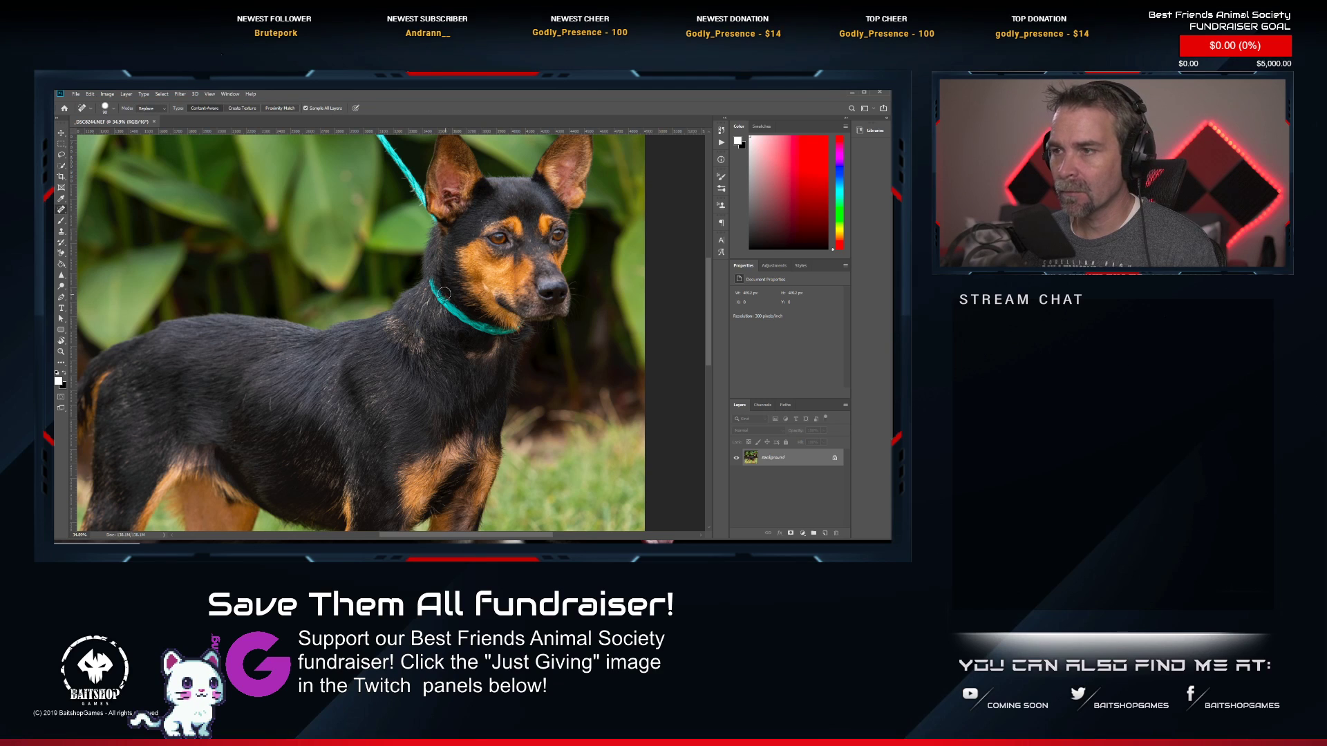
{"action": "left_click_drag", "start_coordinate": [433, 283], "coordinate": [484, 326]}
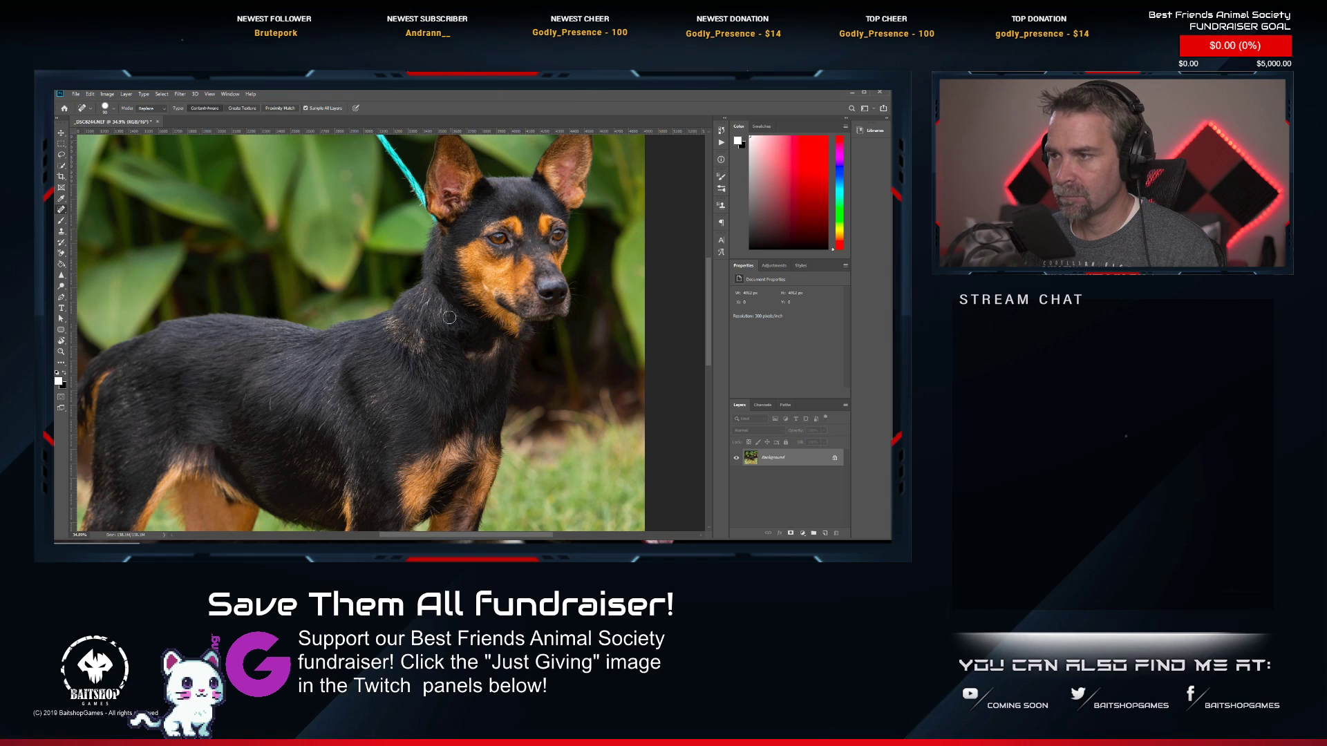
Try to heal away the cyan leash in one stroke from the photo's top edge down to the dog's ear.
{"action": "left_click_drag", "start_coordinate": [429, 252], "coordinate": [459, 340]}
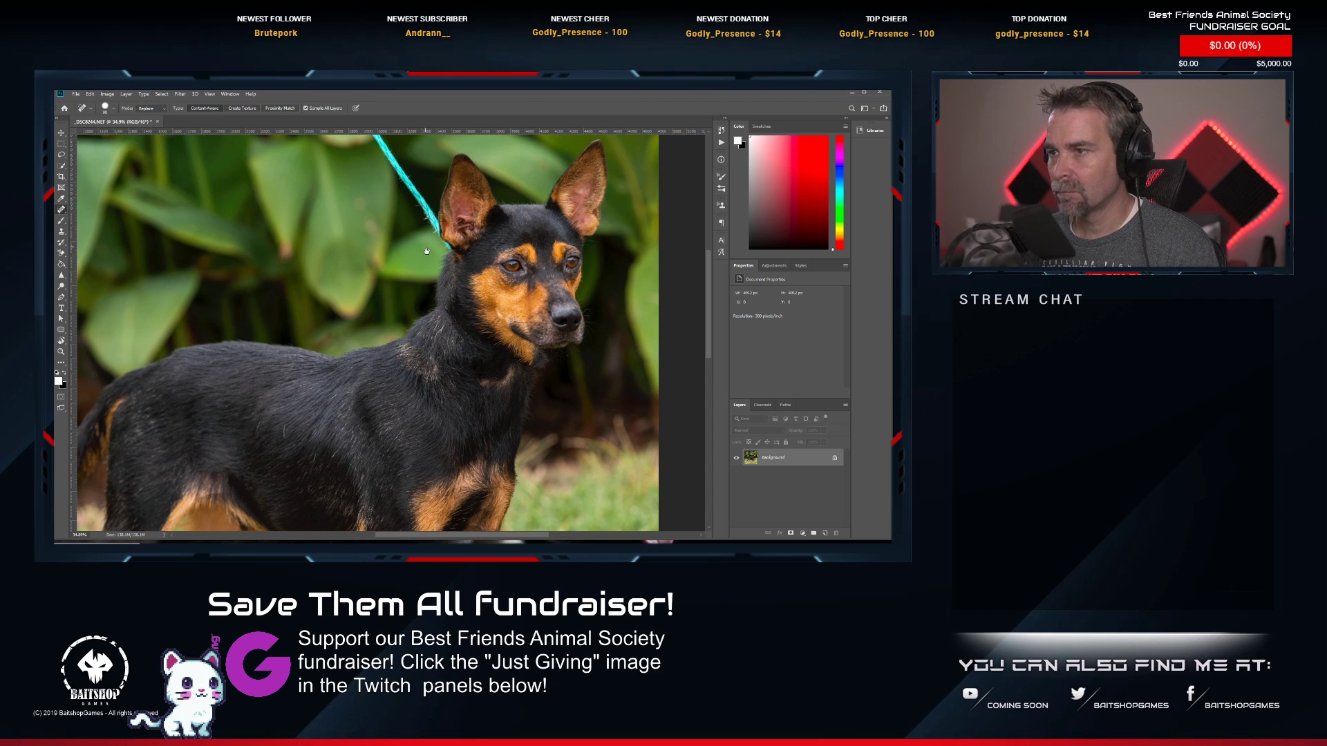
{"action": "left_click_drag", "start_coordinate": [424, 245], "coordinate": [458, 335]}
{"action": "left_click_drag", "start_coordinate": [368, 169], "coordinate": [477, 339]}
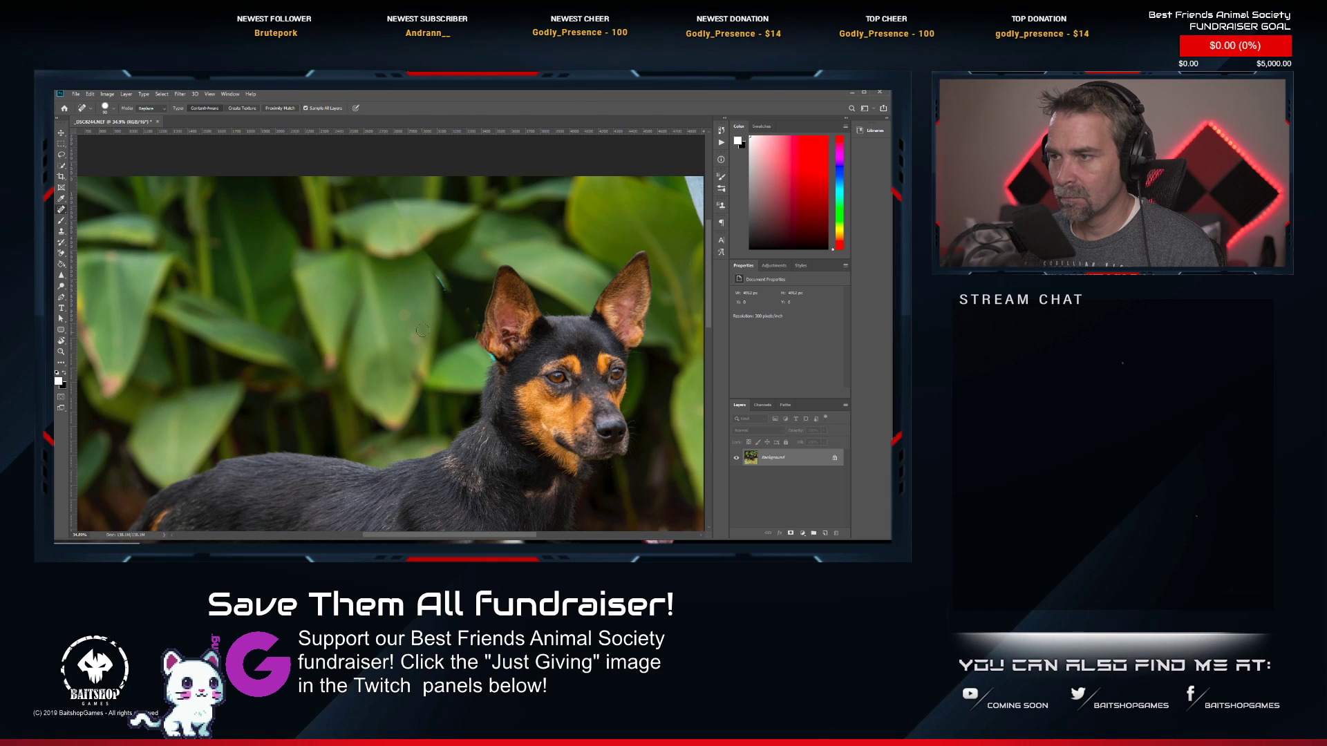
{"action": "key", "text": "ctrl+z"}
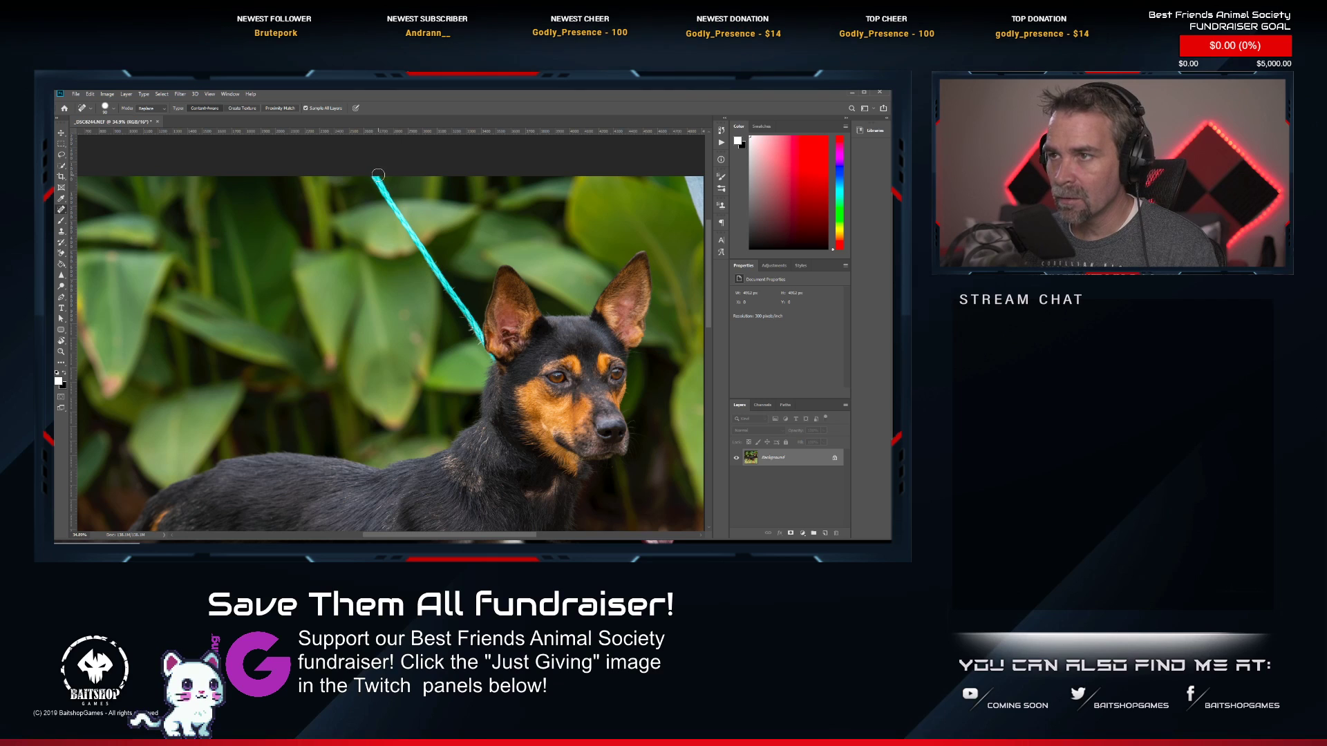
Remove the cyan leash from the photo's top edge down to behind the dog's ear with Spot Healing Brush strokes.
{"action": "left_click_drag", "start_coordinate": [375, 174], "coordinate": [466, 309]}
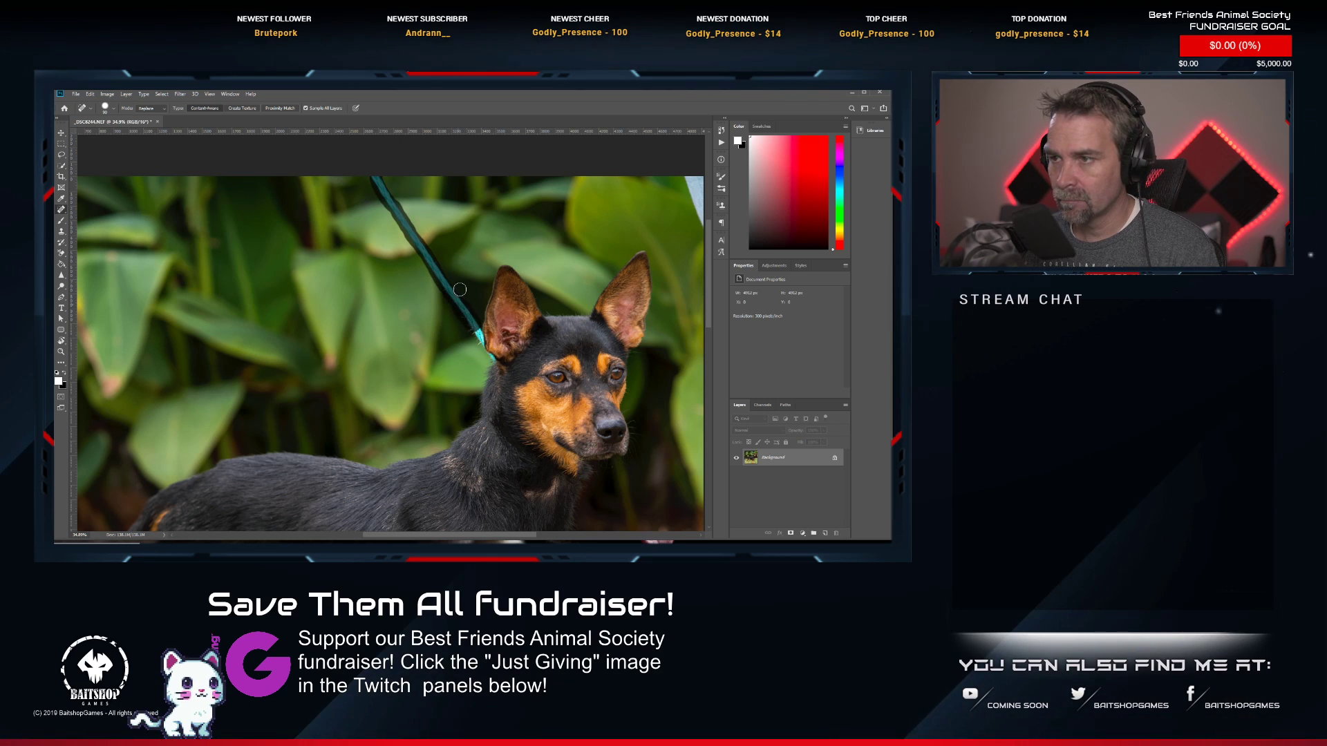
{"action": "scroll", "coordinate": [437, 281], "scroll_direction": "up", "scroll_amount": 1}
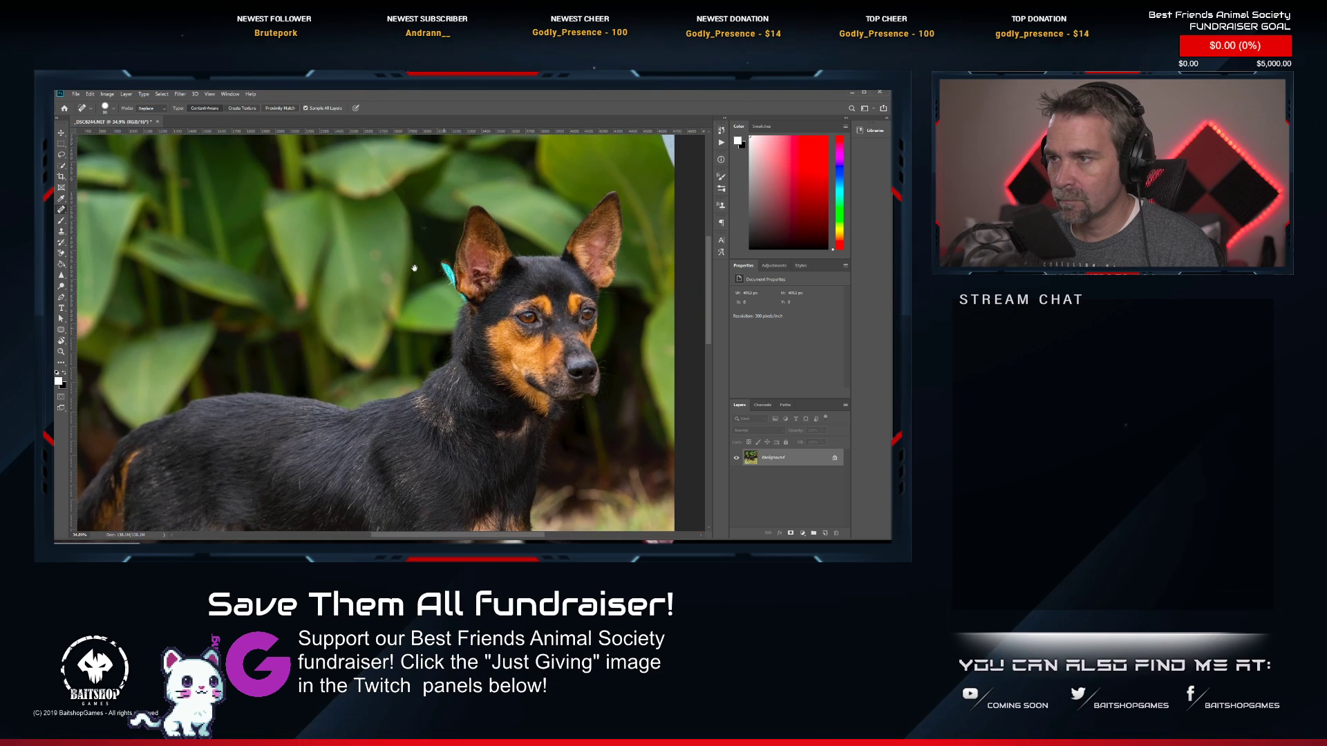
{"action": "scroll", "coordinate": [438, 281], "scroll_direction": "up", "scroll_amount": 1}
{"action": "scroll", "coordinate": [456, 295], "scroll_direction": "up", "scroll_amount": 6}
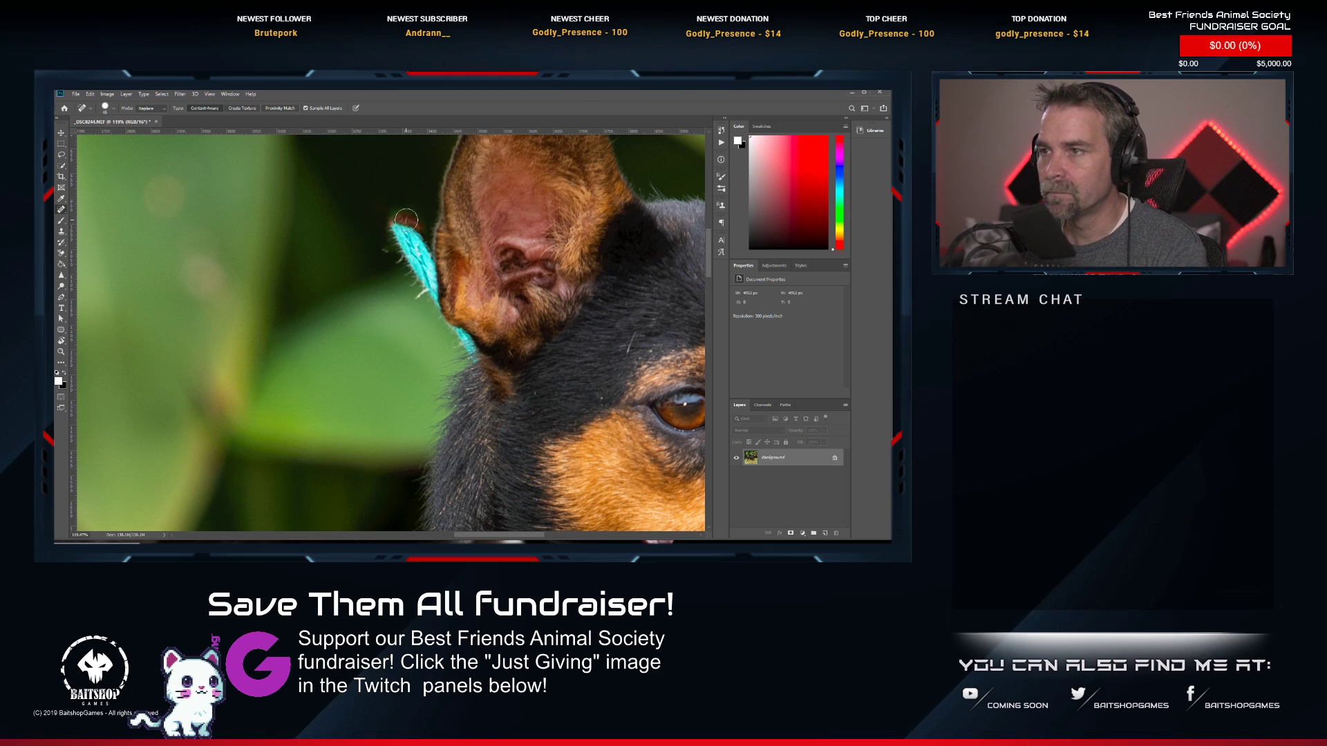
{"action": "mouse_move", "coordinate": [418, 231]}
{"action": "left_mouse_down"}
{"action": "mouse_move", "coordinate": [387, 218]}
{"action": "mouse_move", "coordinate": [399, 220]}
{"action": "mouse_move", "coordinate": [401, 253]}
{"action": "mouse_move", "coordinate": [416, 227]}
{"action": "mouse_move", "coordinate": [424, 295]}
{"action": "mouse_move", "coordinate": [422, 261]}
{"action": "mouse_move", "coordinate": [441, 307]}
{"action": "left_mouse_up"}
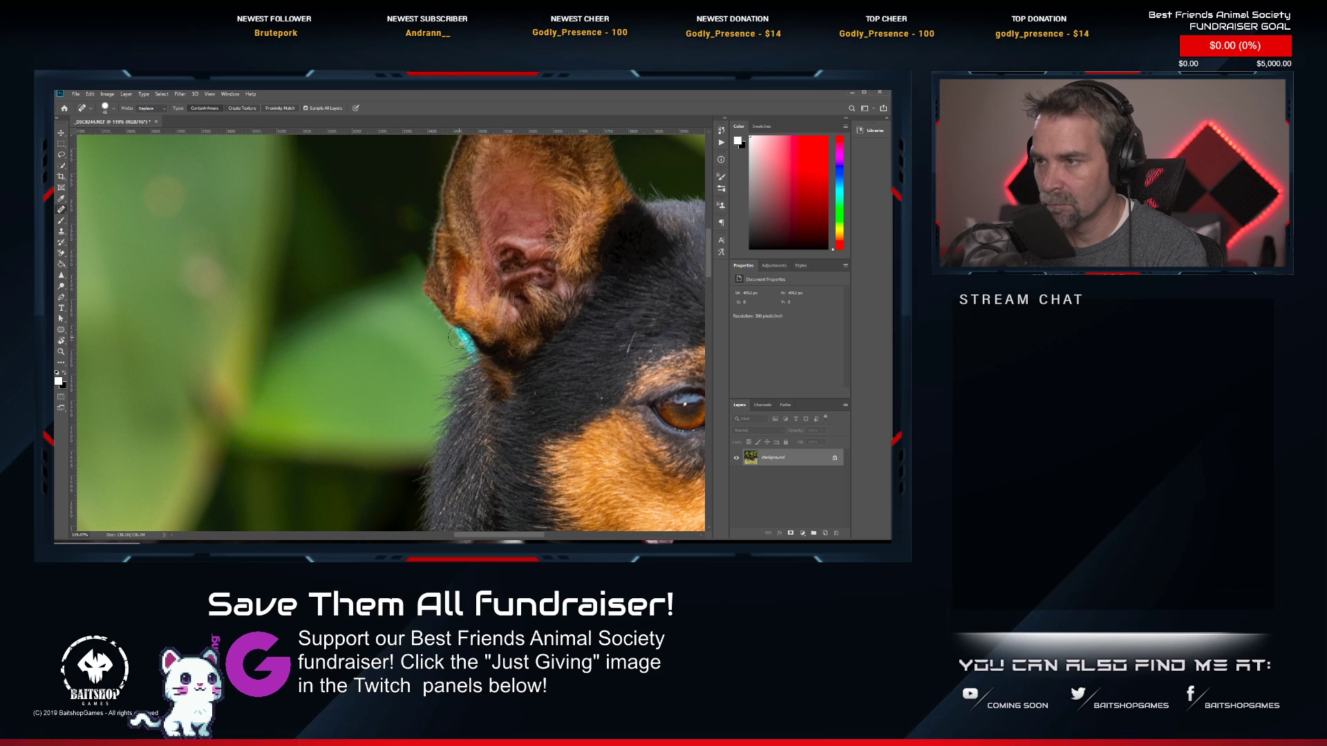
{"action": "left_click_drag", "start_coordinate": [458, 338], "coordinate": [472, 359]}
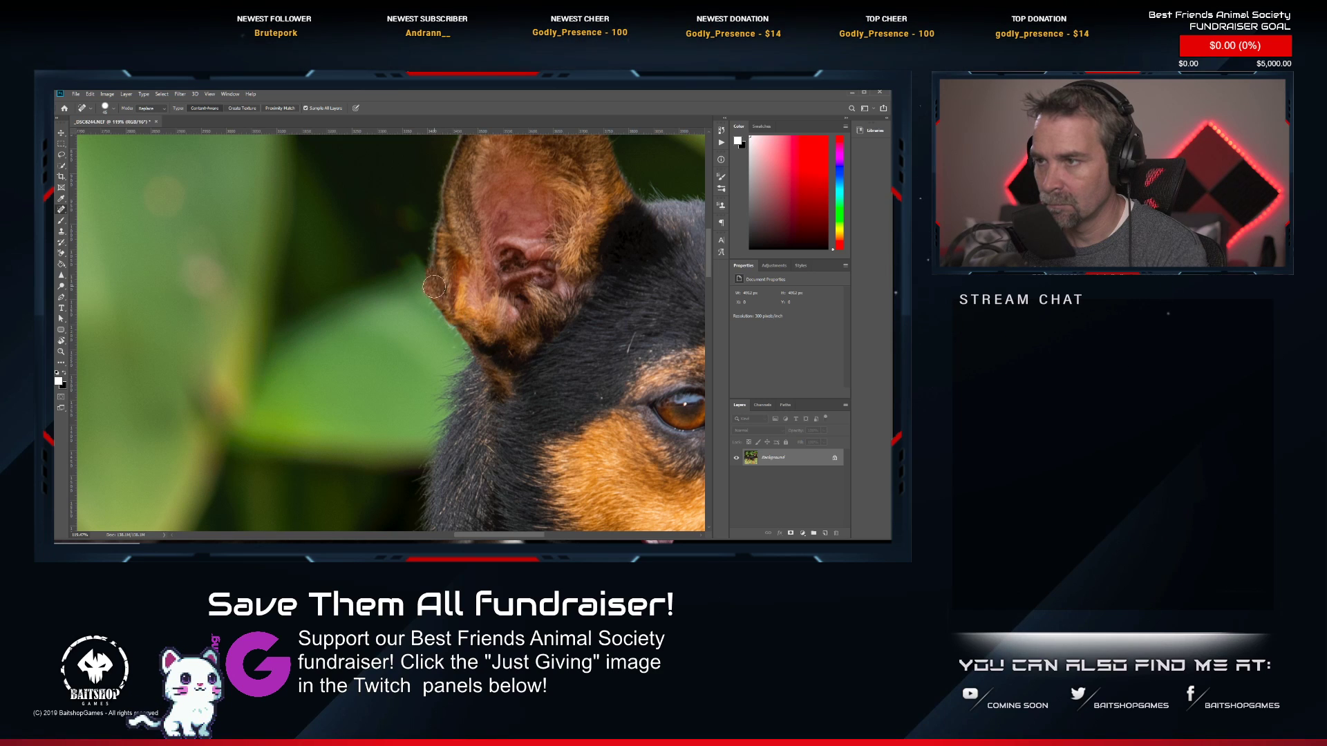
Clean up the outer edge of the dog's ear with a small Clone Stamp brush at 100% opacity, sampling the adjacent background.
{"action": "left_click", "coordinate": [64, 233]}
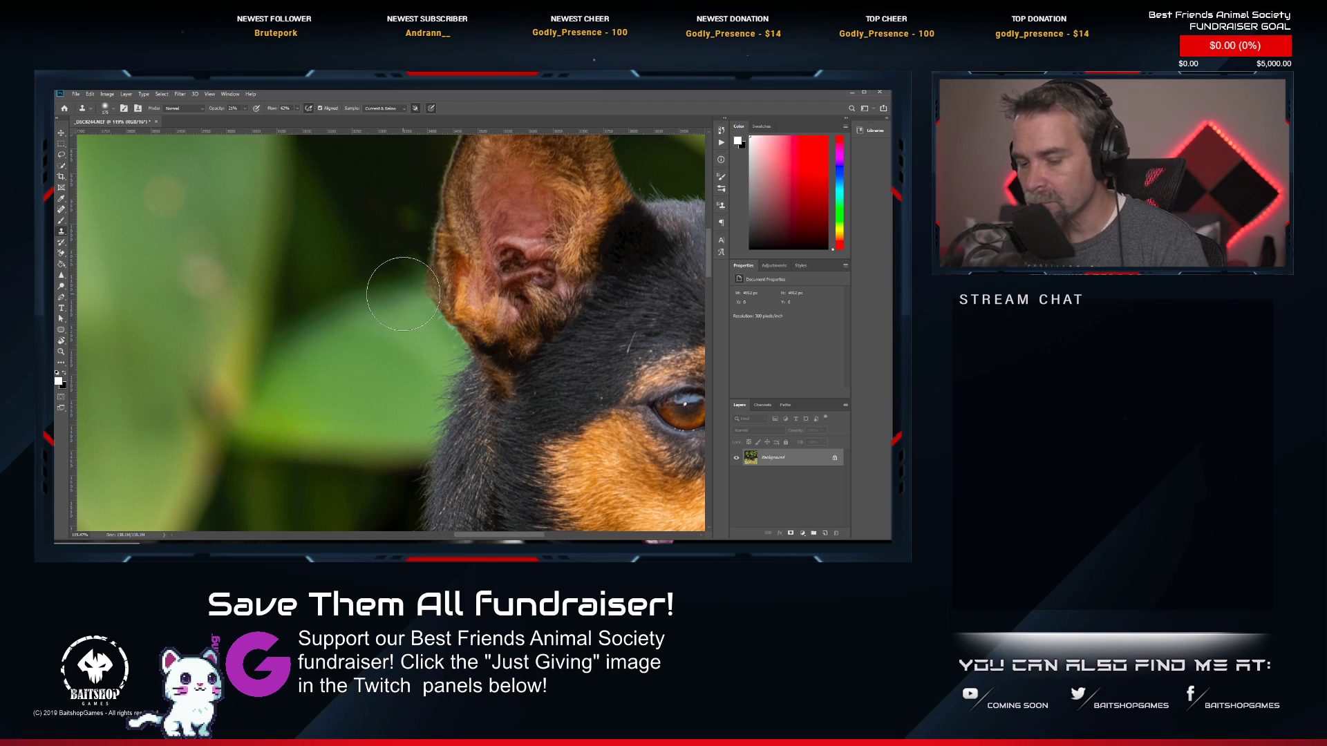
{"action": "key", "text": "bracketleft"}
{"action": "key", "text": "bracketleft"}
{"action": "key", "text": "bracketleft"}
{"action": "key", "text": "bracketleft"}
{"action": "key", "text": "bracketleft"}
{"action": "key", "text": "bracketleft"}
{"action": "key", "text": "bracketleft"}
{"action": "key", "text": "bracketleft"}
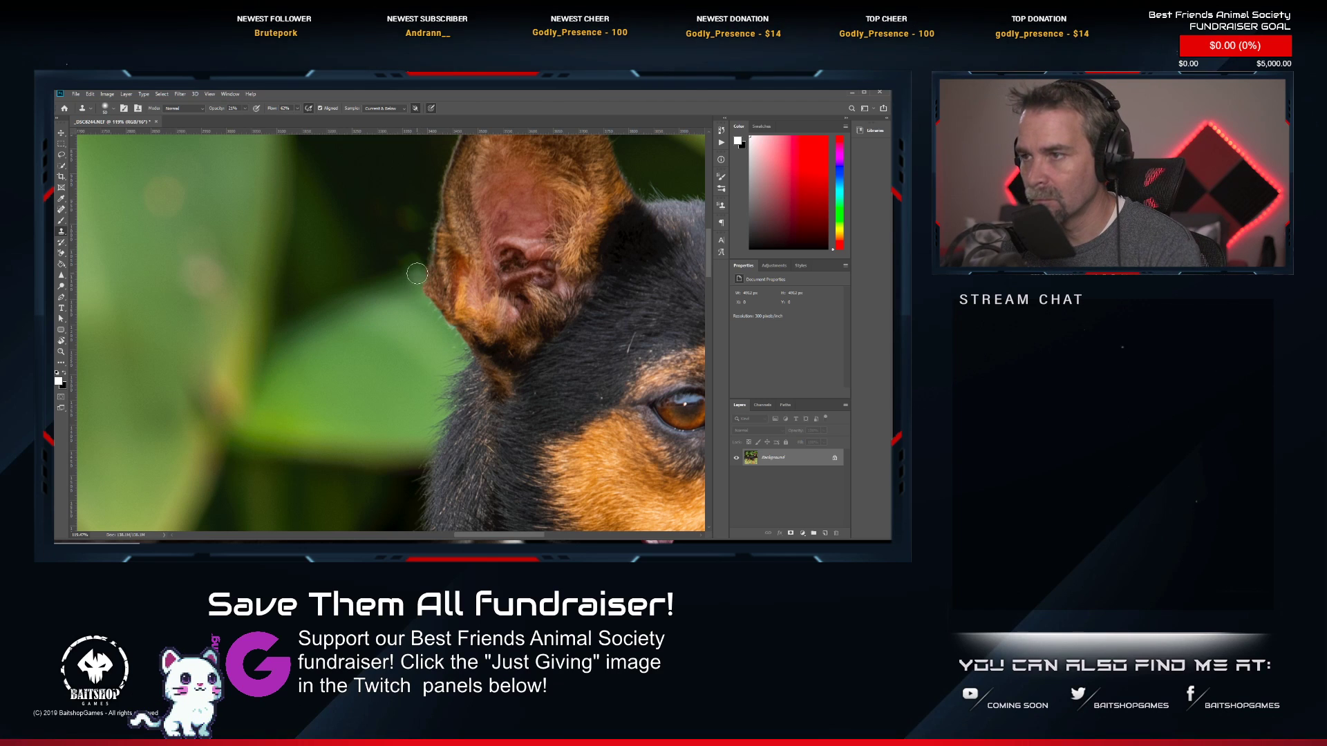
{"action": "left_click_drag", "start_coordinate": [417, 274], "coordinate": [425, 297]}
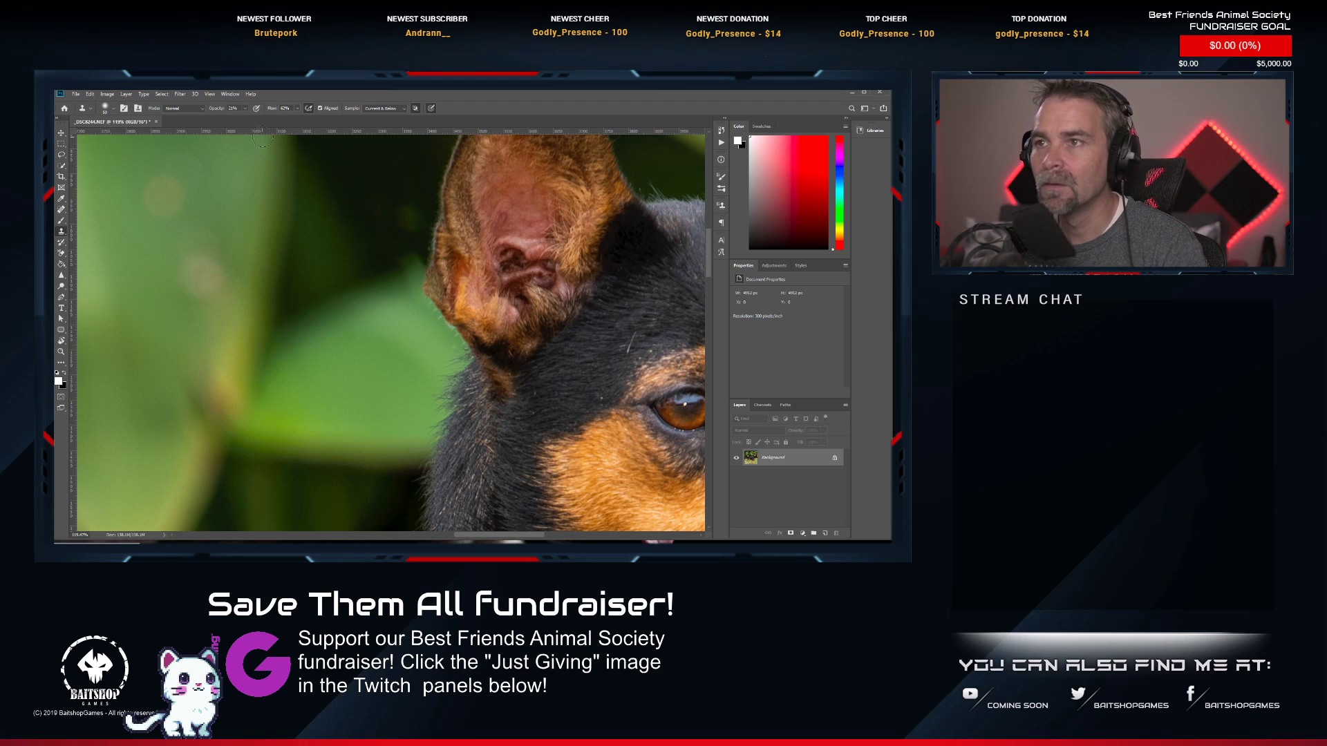
{"action": "left_click", "coordinate": [245, 108]}
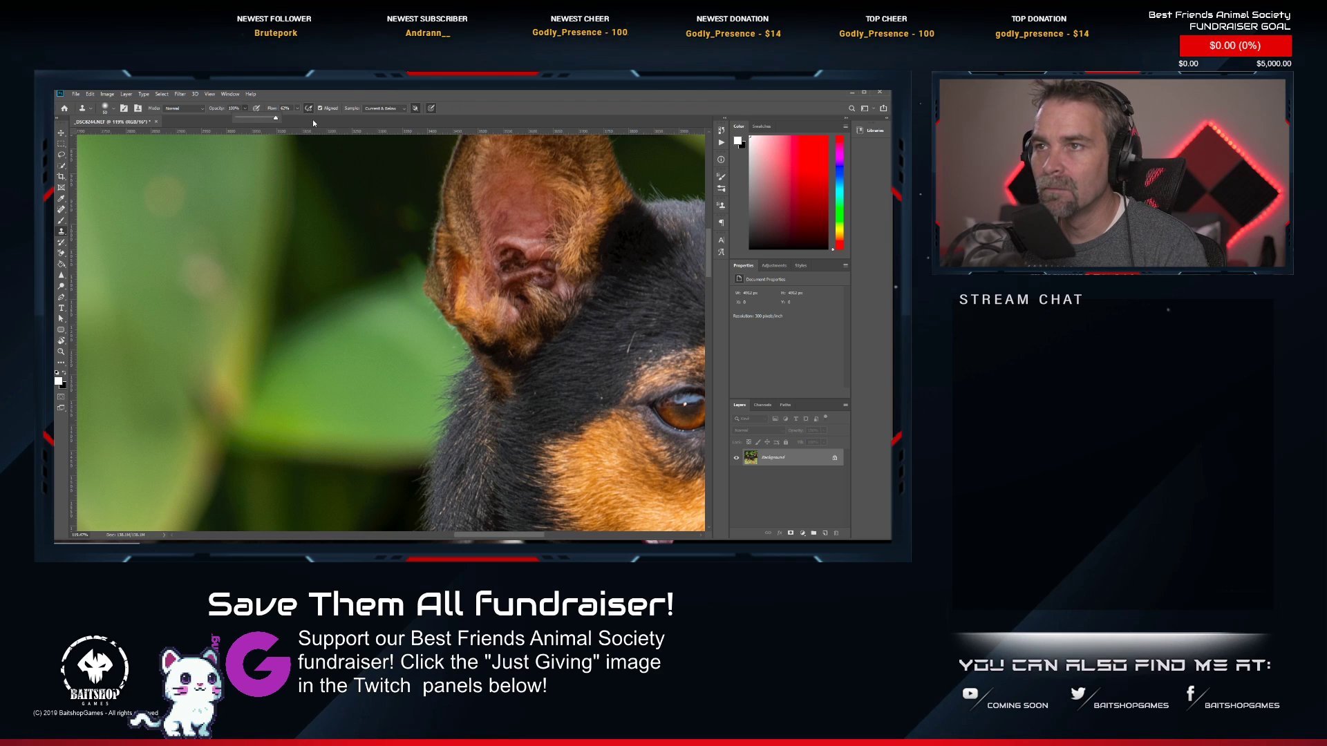
{"action": "left_click", "coordinate": [399, 279], "text": "alt"}
{"action": "left_click_drag", "start_coordinate": [419, 275], "coordinate": [418, 297]}
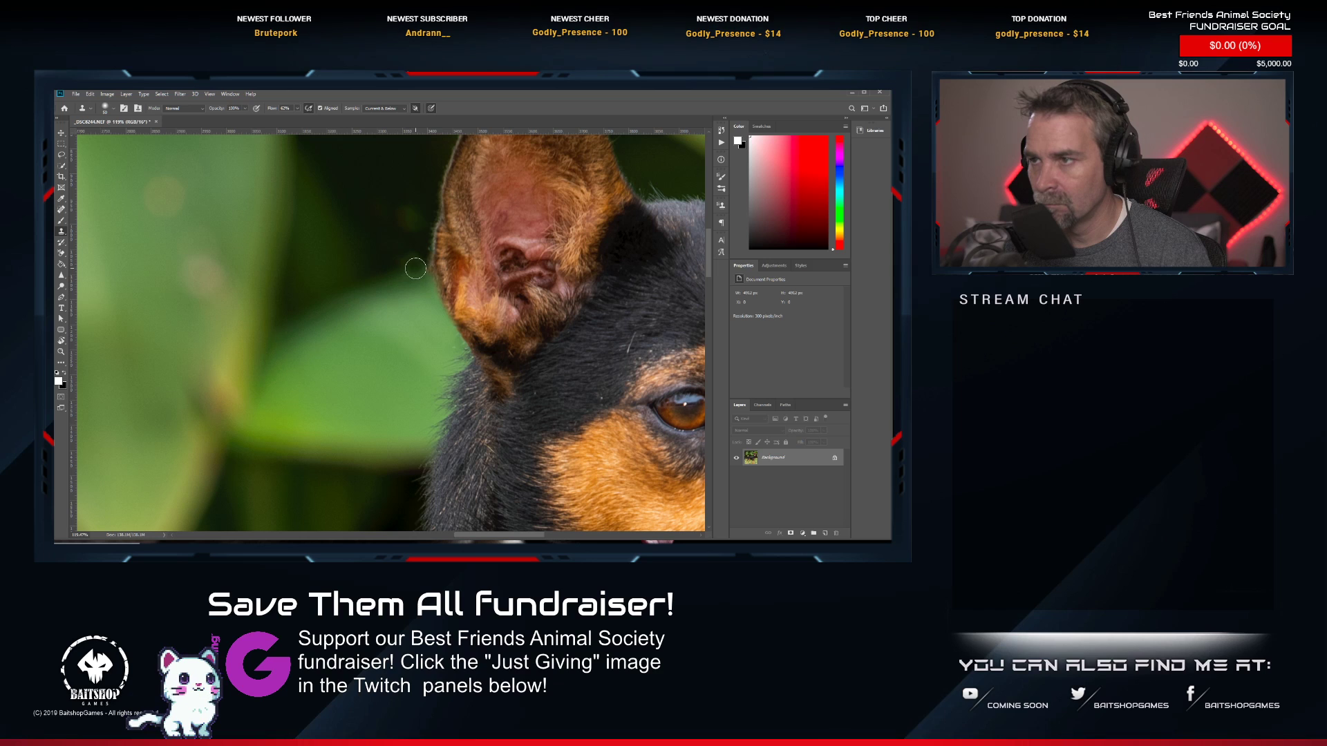
{"action": "left_click_drag", "start_coordinate": [418, 272], "coordinate": [428, 306]}
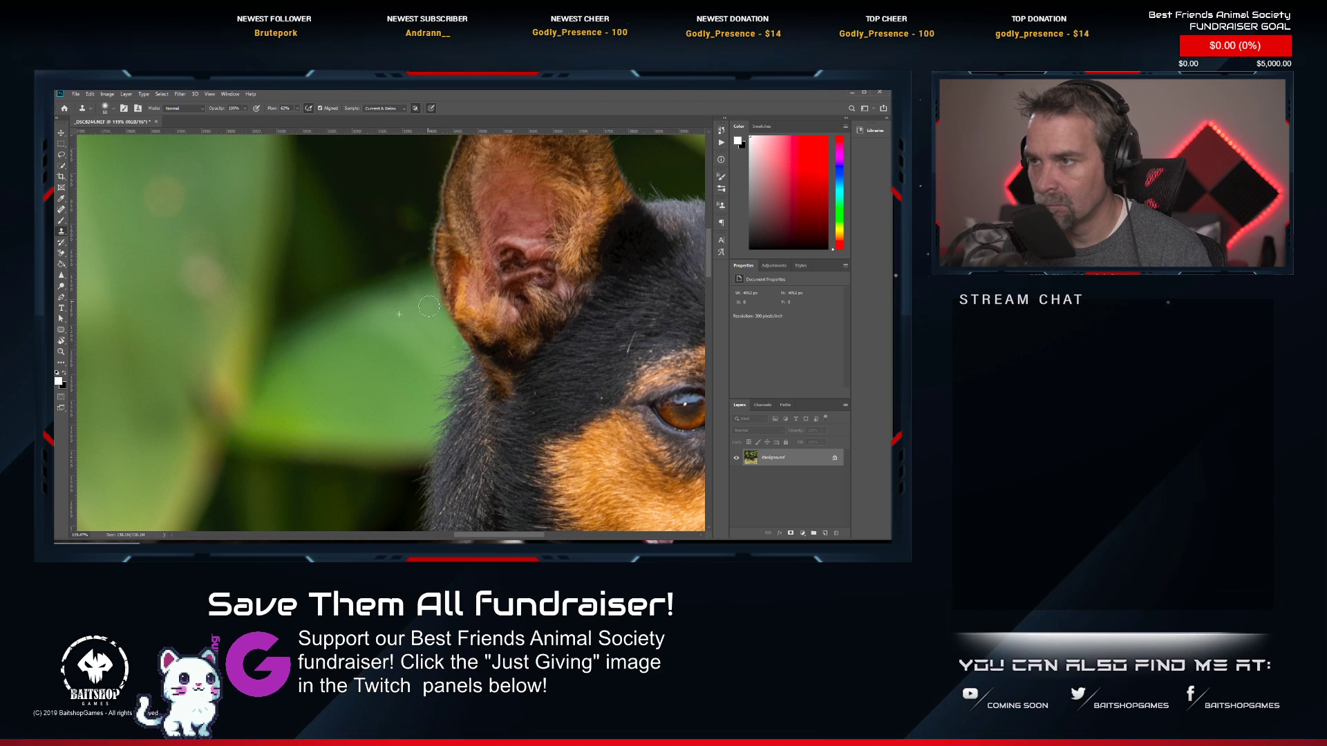
Brighten both of the dog's eyes with a small Dodge brush set to Midtones, and save the photo.
{"action": "scroll", "coordinate": [427, 300], "scroll_direction": "down", "scroll_amount": 5}
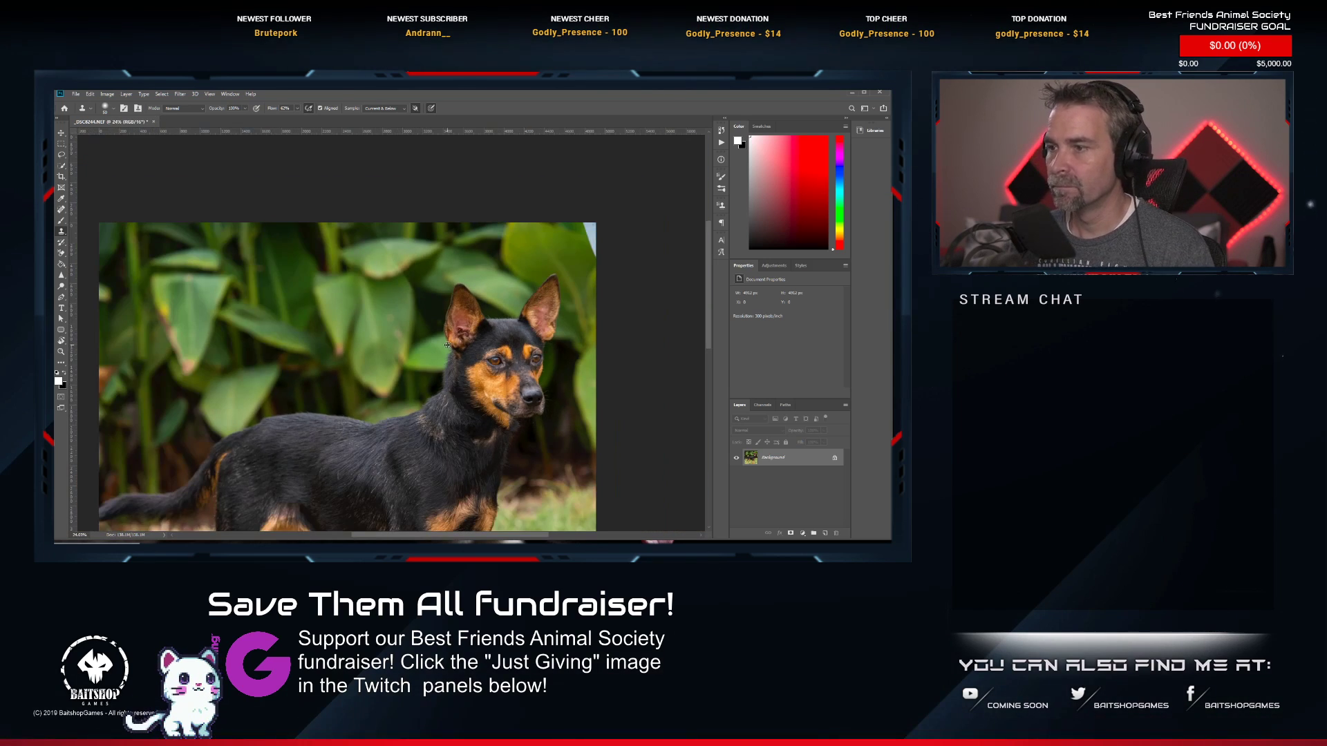
{"action": "scroll", "coordinate": [515, 424], "scroll_direction": "up", "scroll_amount": 5}
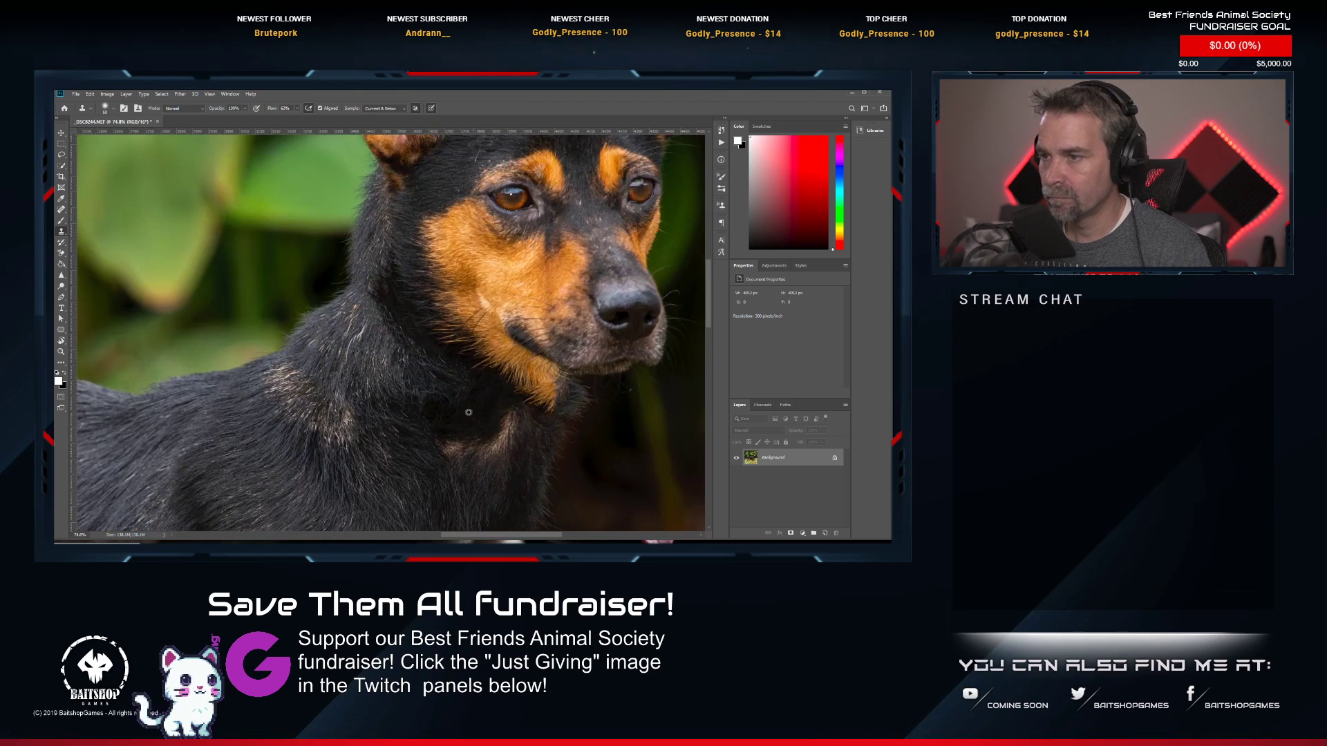
{"action": "scroll", "coordinate": [379, 303], "scroll_direction": "down", "scroll_amount": 1}
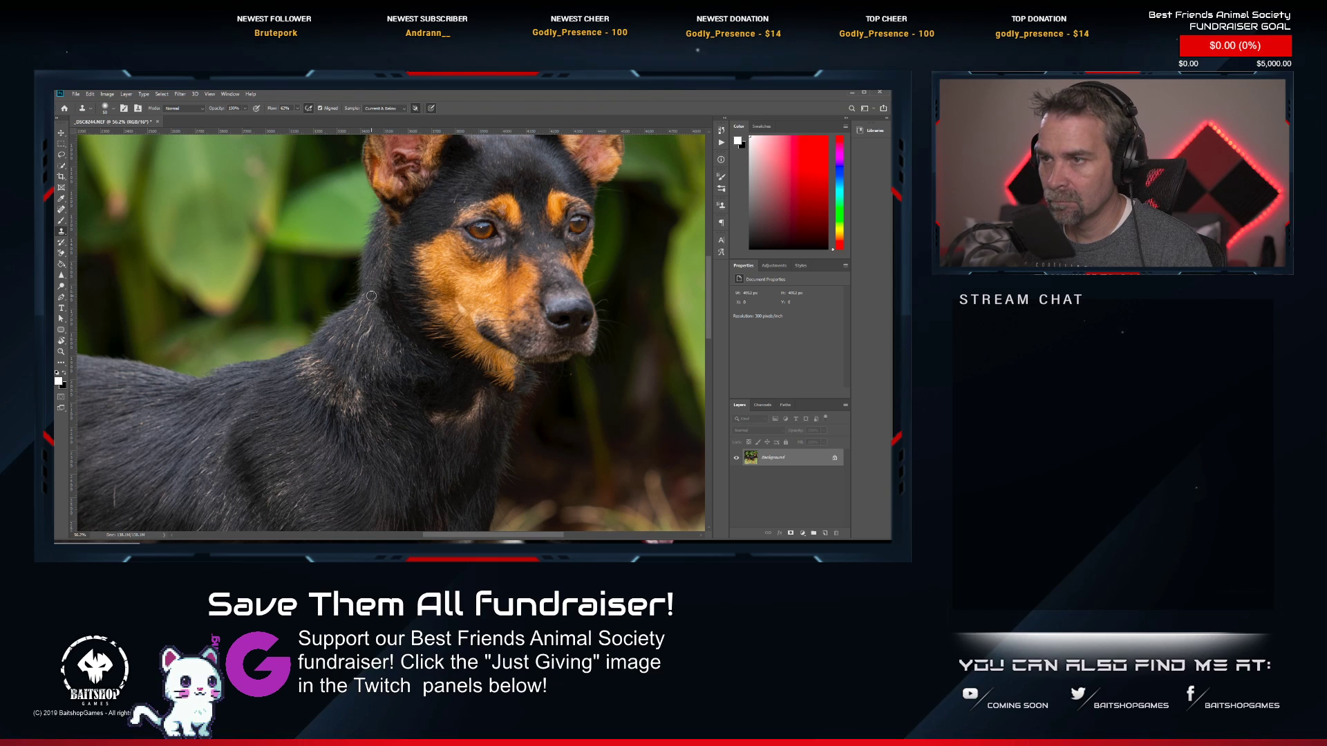
{"action": "scroll", "coordinate": [404, 307], "scroll_direction": "down", "scroll_amount": 6}
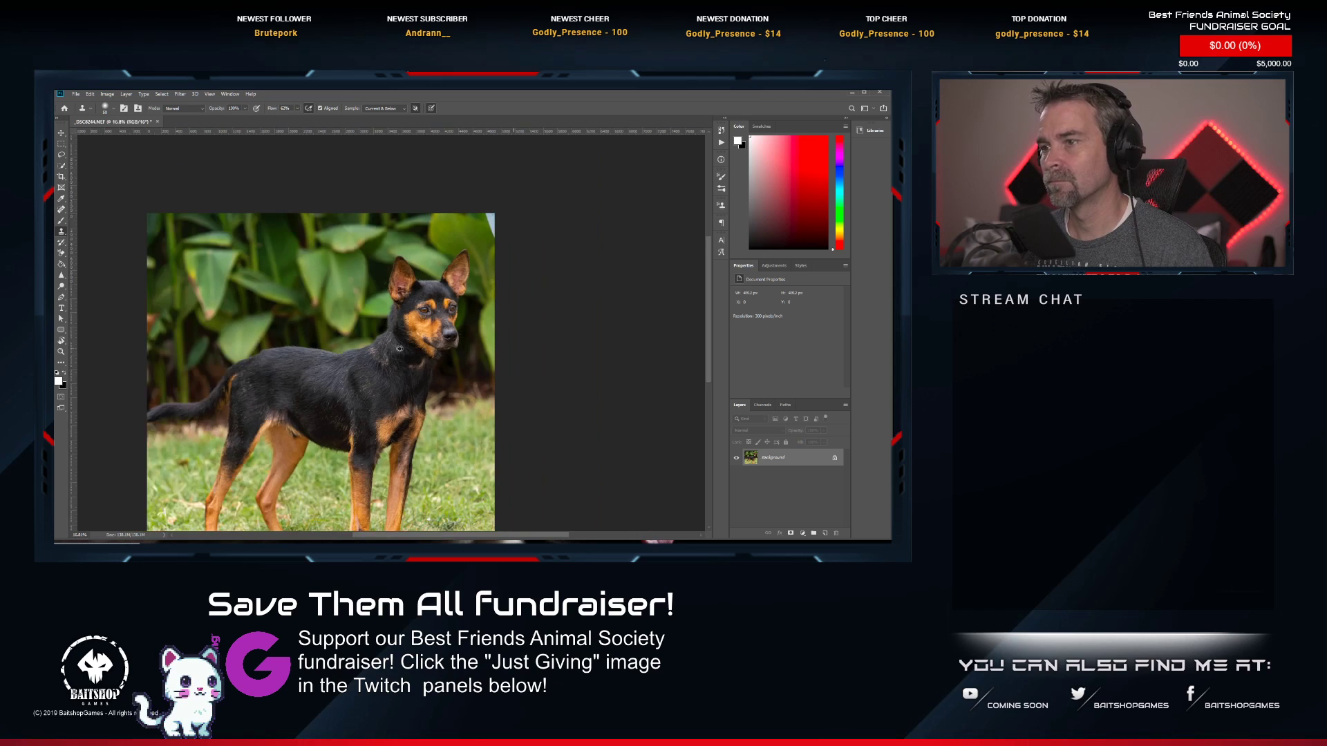
{"action": "scroll", "coordinate": [425, 324], "scroll_direction": "up", "scroll_amount": 5}
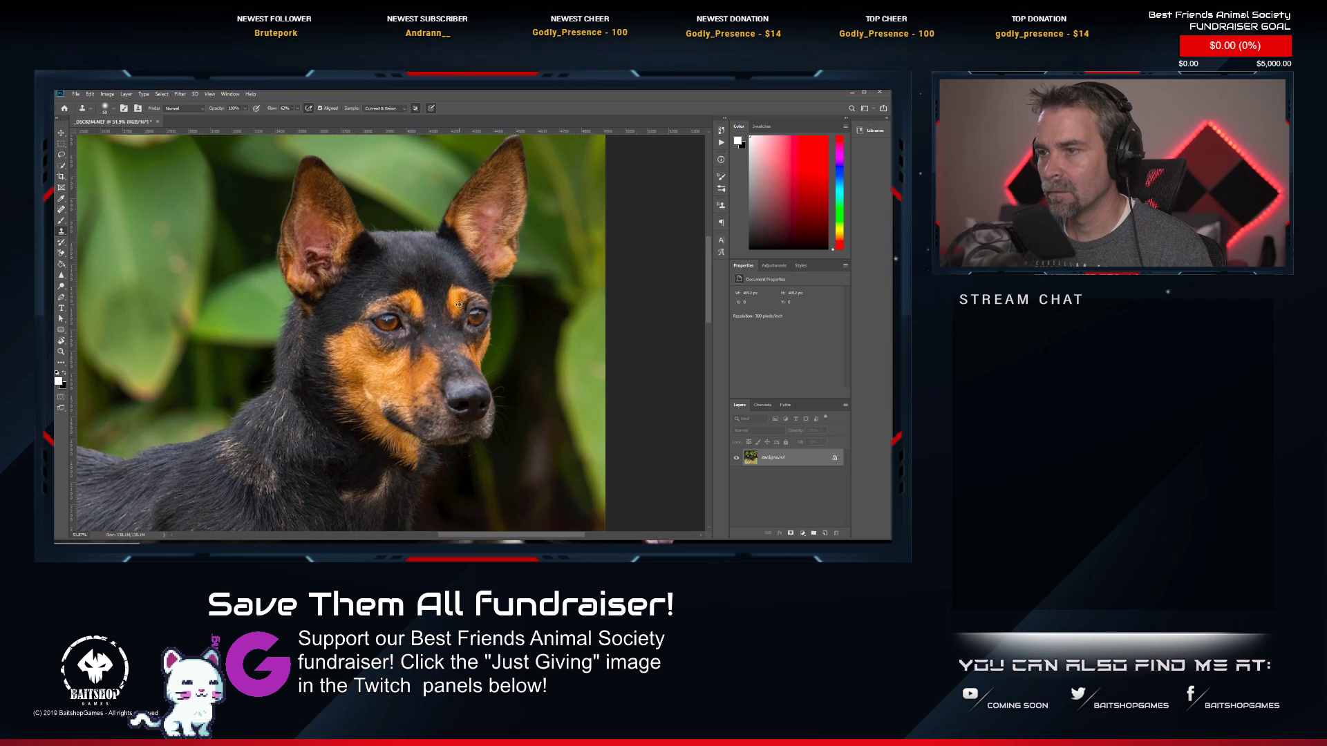
{"action": "key", "text": "o"}
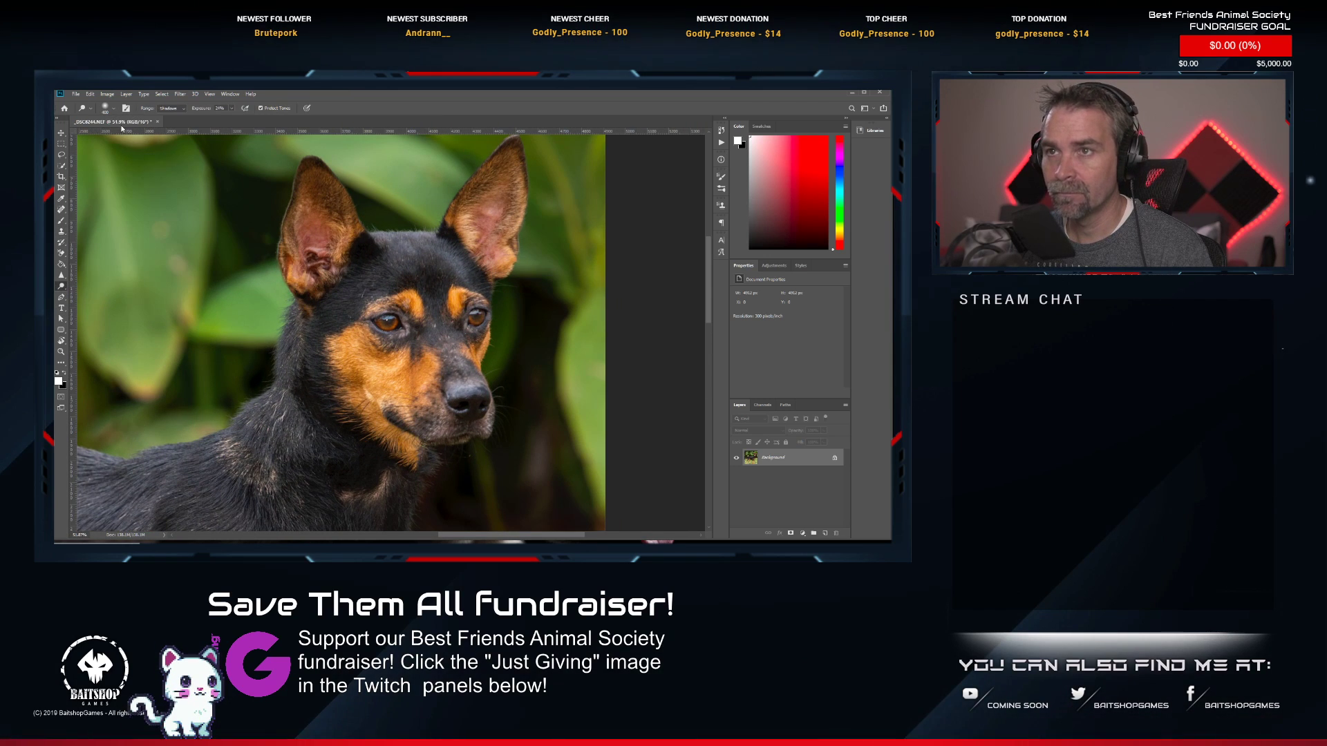
{"action": "left_click", "coordinate": [173, 108]}
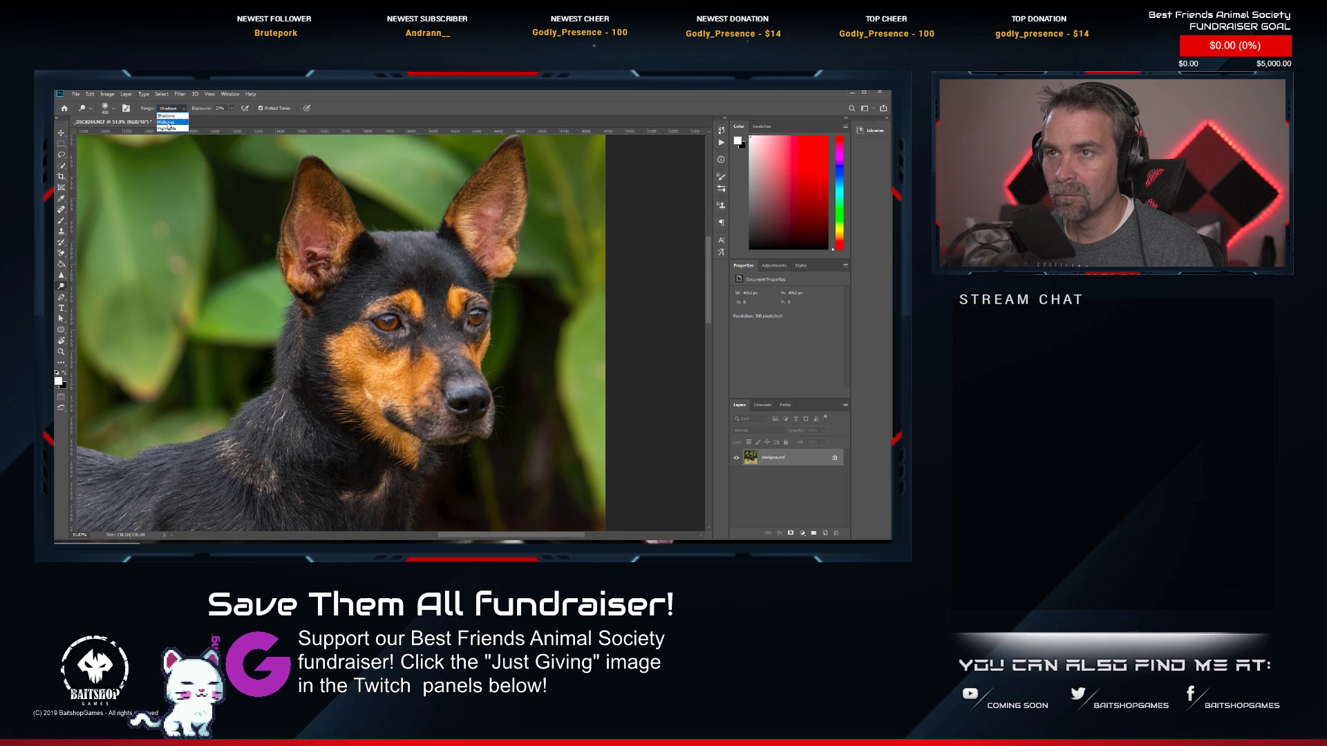
{"action": "left_click", "coordinate": [169, 118]}
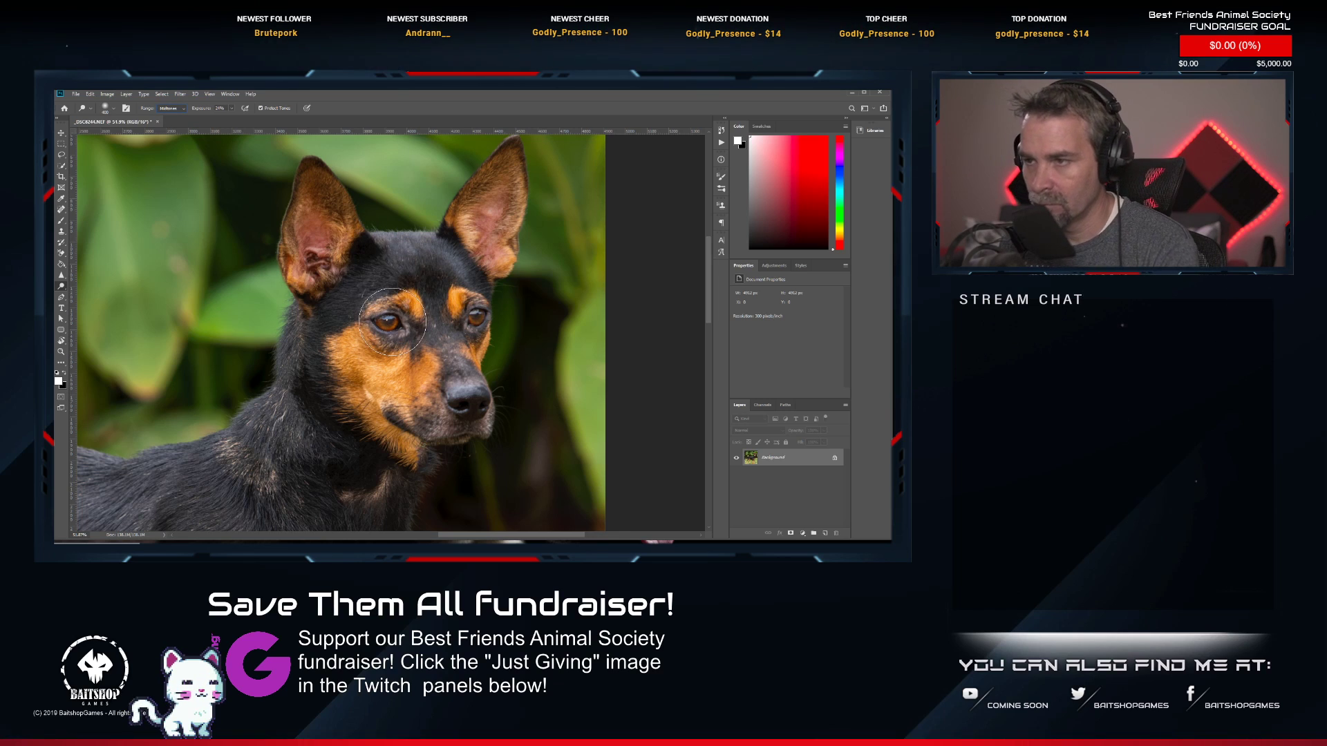
{"action": "key", "text": "bracketleft"}
{"action": "key", "text": "bracketleft"}
{"action": "key", "text": "bracketleft"}
{"action": "key", "text": "bracketleft"}
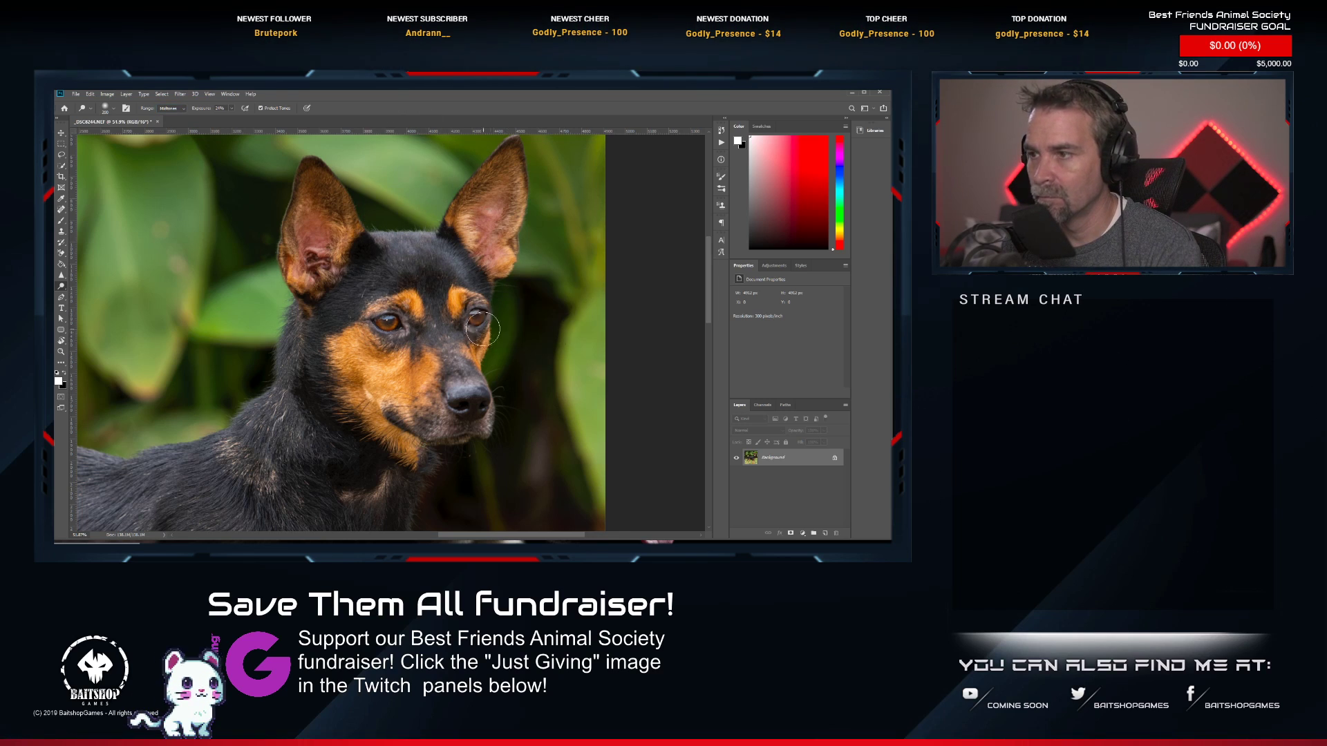
{"action": "key", "text": "bracketleft"}
{"action": "key", "text": "bracketleft"}
{"action": "key", "text": "bracketleft"}
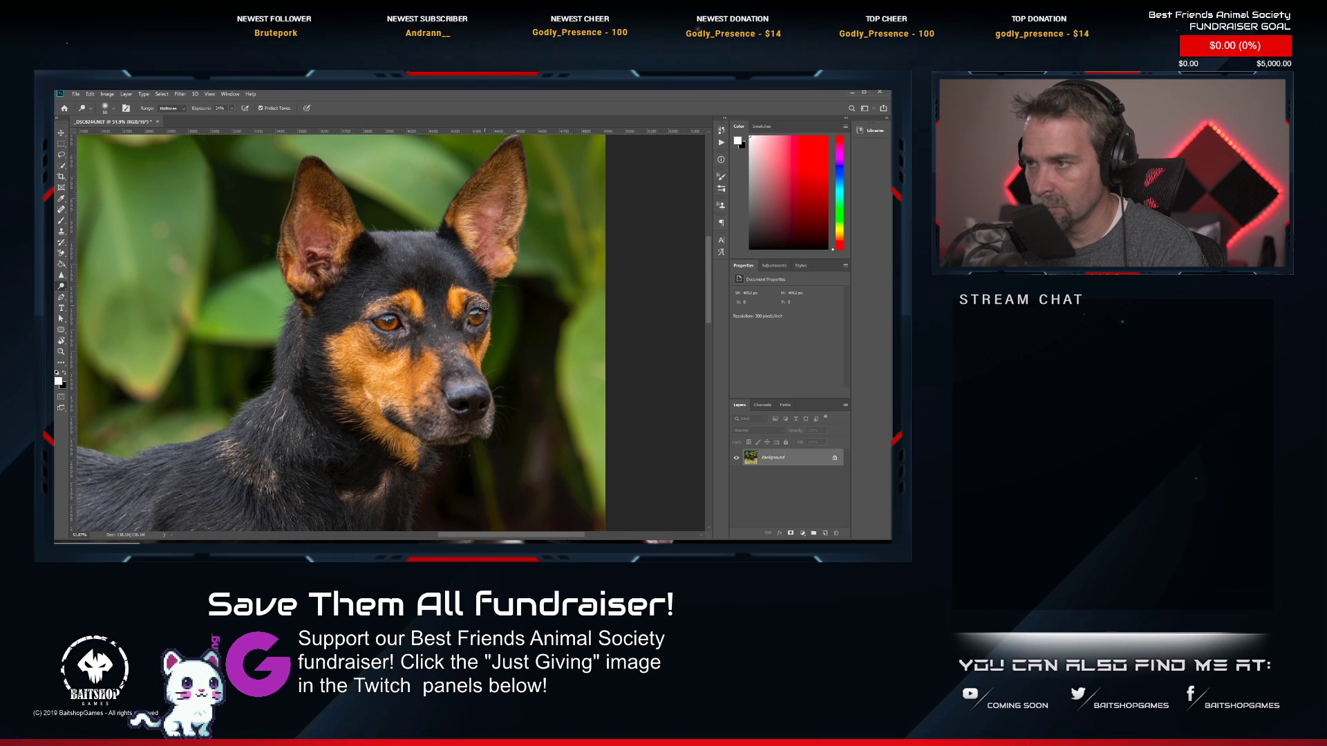
{"action": "scroll", "coordinate": [453, 297], "scroll_direction": "down", "scroll_amount": 9}
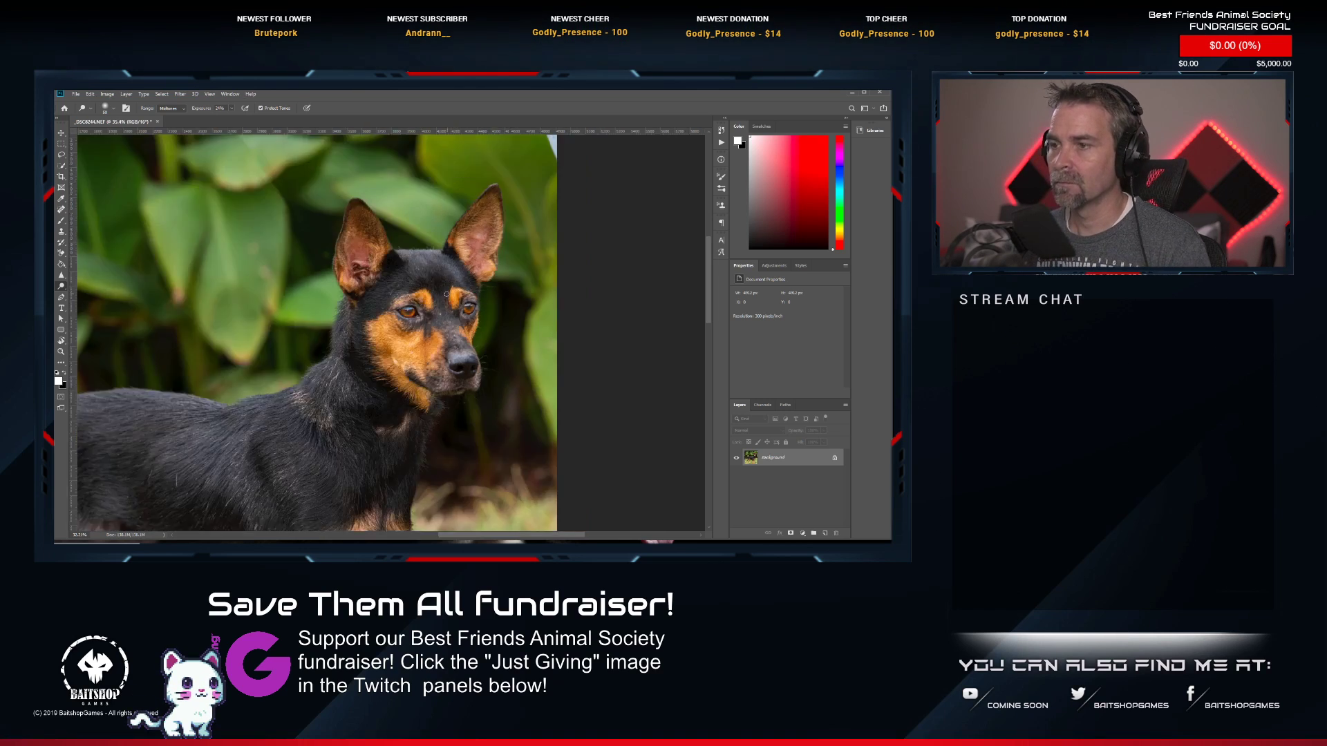
{"action": "key", "text": "ctrl+s"}
{"action": "scroll", "coordinate": [362, 316], "scroll_direction": "down", "scroll_amount": 1}
{"action": "scroll", "coordinate": [361, 315], "scroll_direction": "down", "scroll_amount": 2}
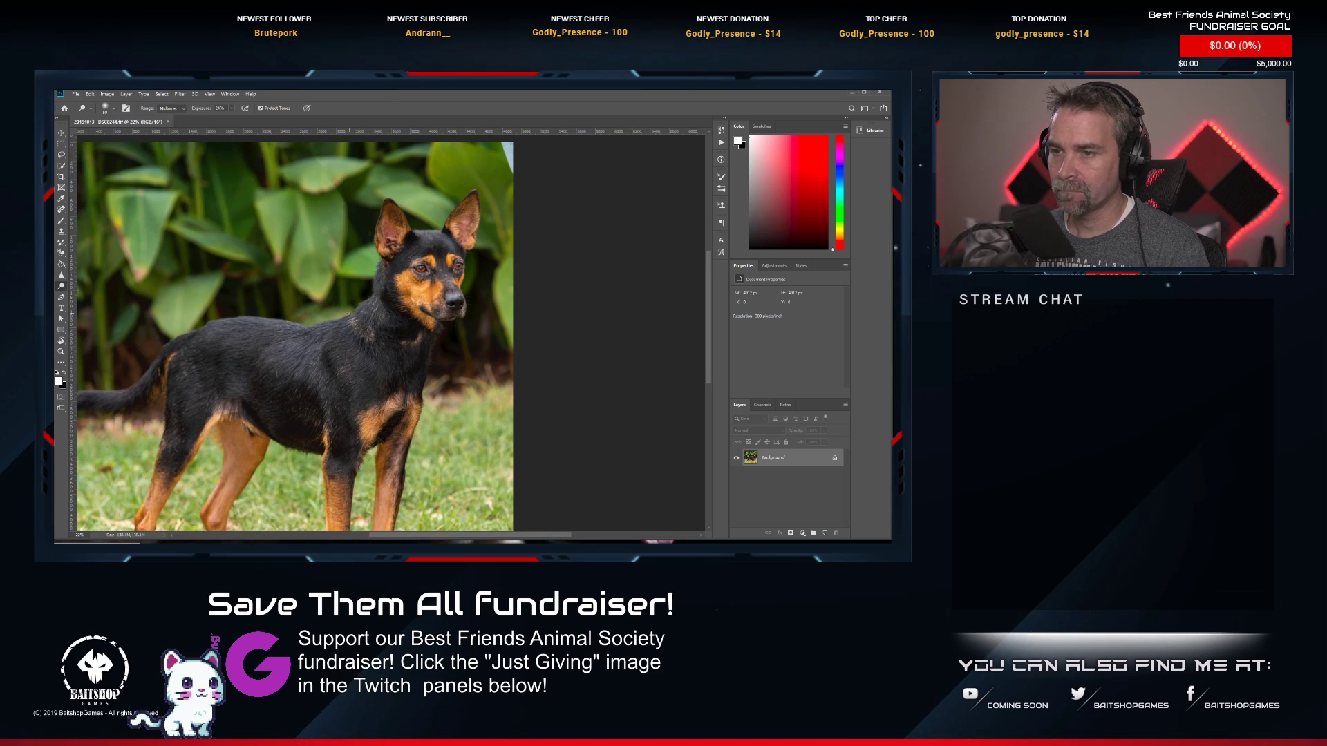
Touch up the dog's head with the Spot Healing Brush, and save and close the photo.
{"action": "scroll", "coordinate": [465, 216], "scroll_direction": "up", "scroll_amount": 3}
{"action": "scroll", "coordinate": [465, 216], "scroll_direction": "up", "scroll_amount": 2}
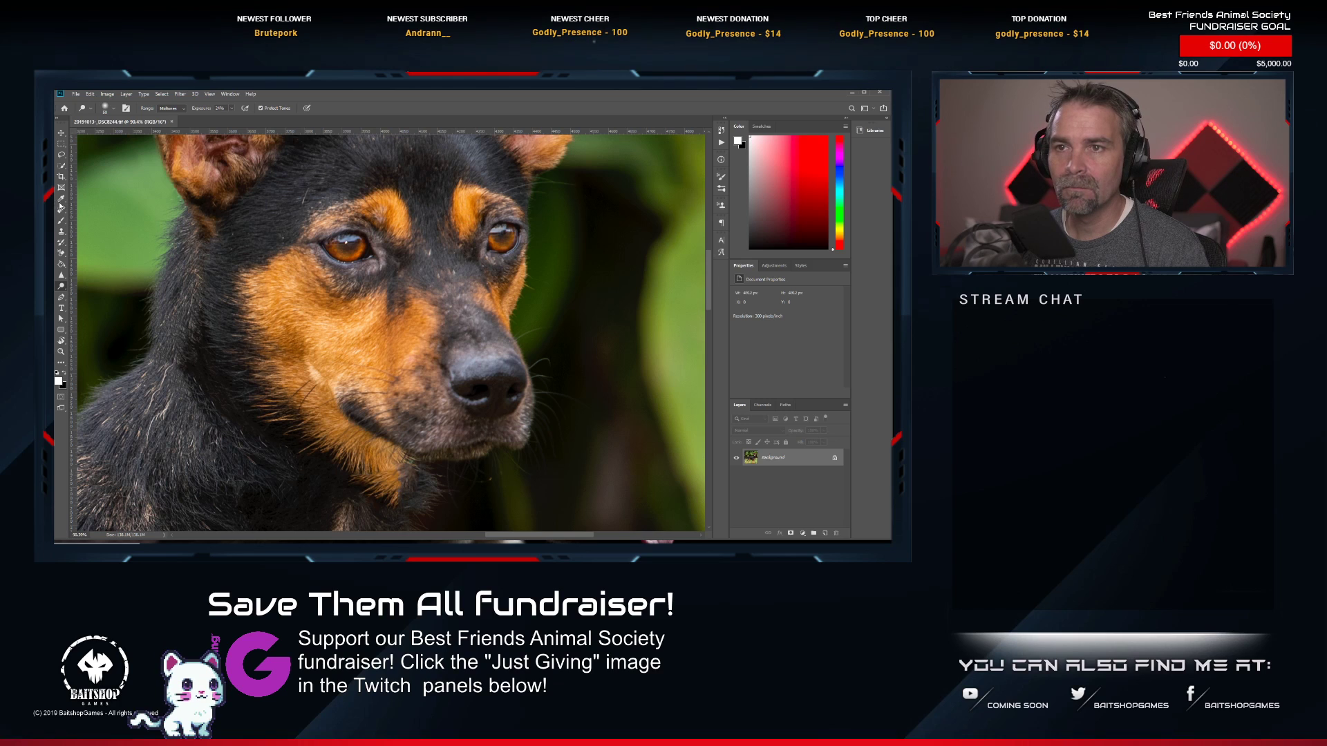
{"action": "left_click", "coordinate": [61, 207]}
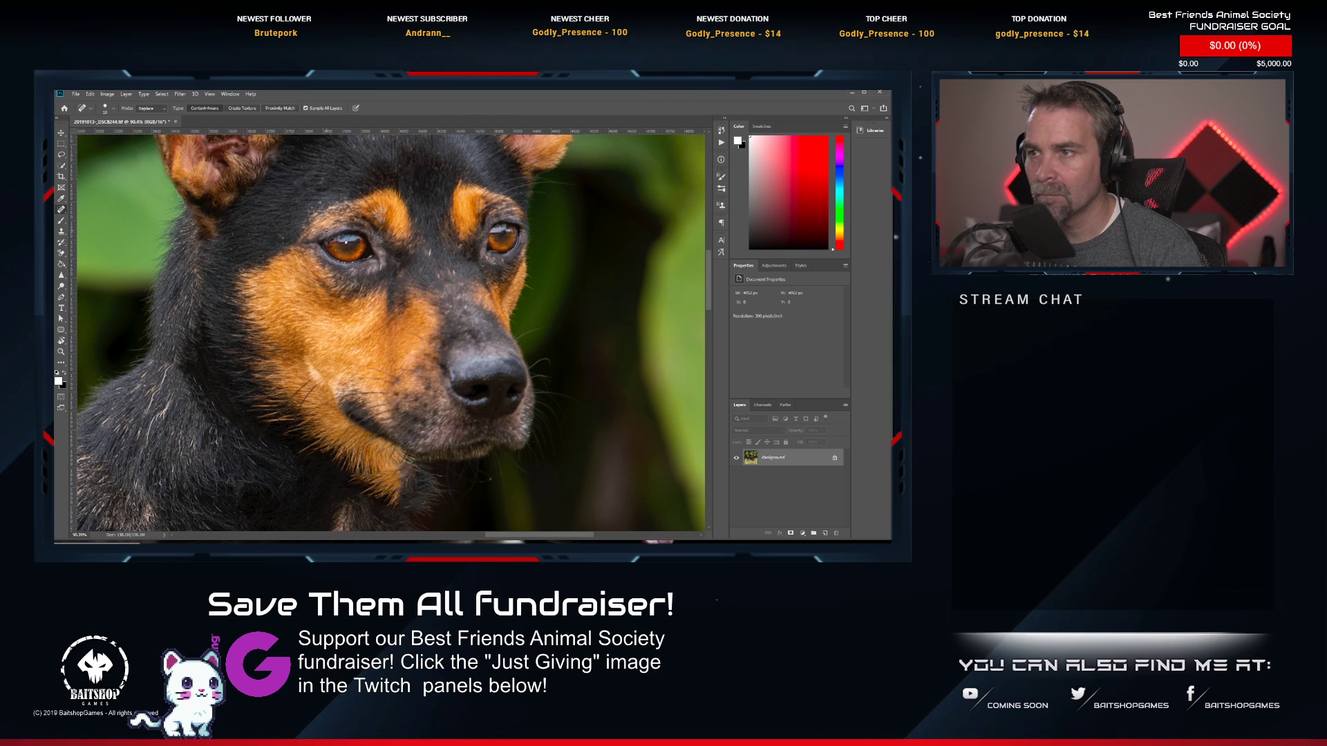
{"action": "scroll", "coordinate": [327, 228], "scroll_direction": "down", "scroll_amount": 10}
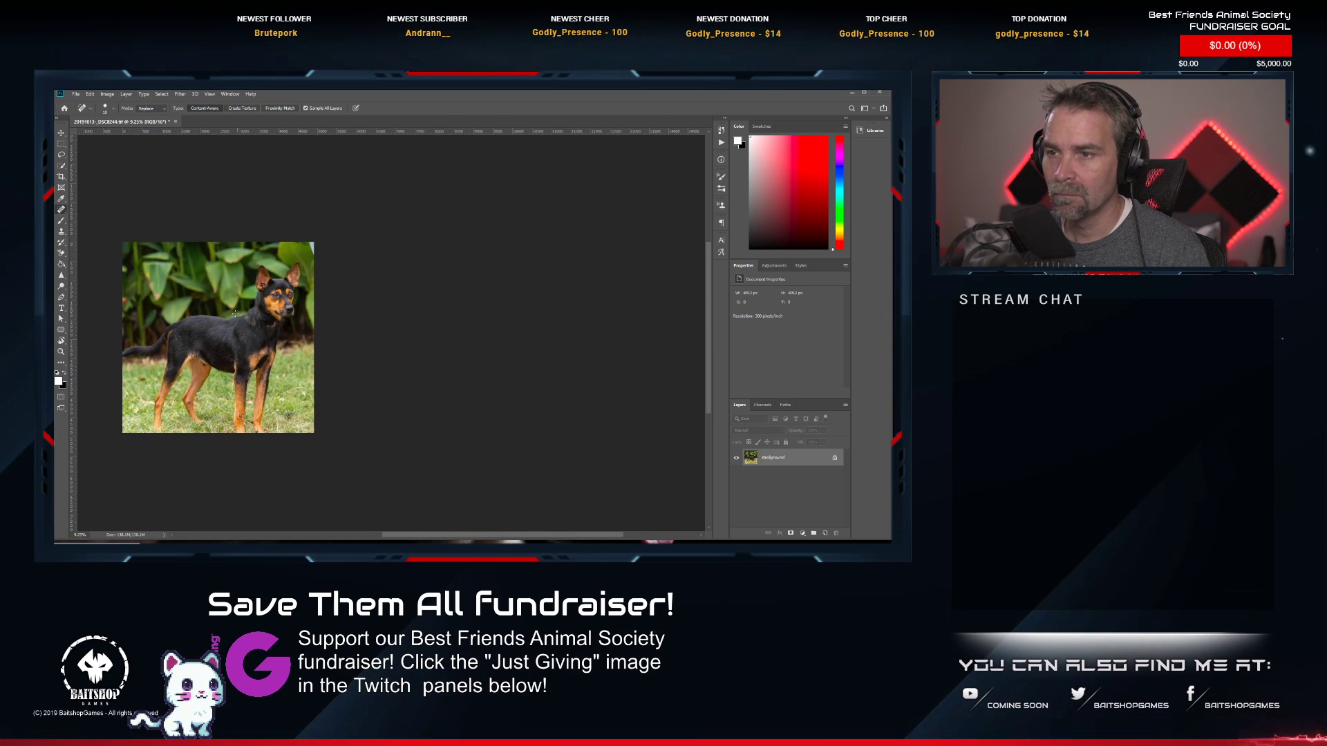
{"action": "key", "text": "ctrl+s"}
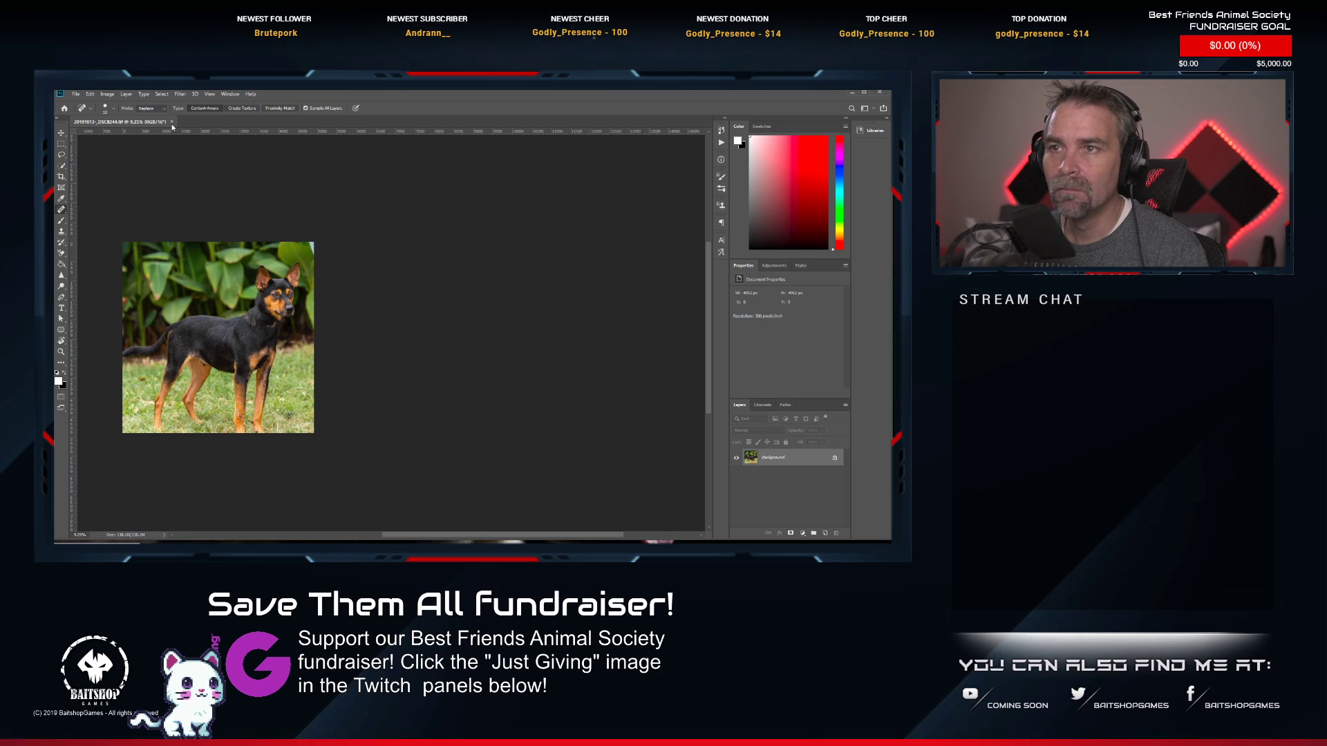
{"action": "left_click", "coordinate": [172, 123]}
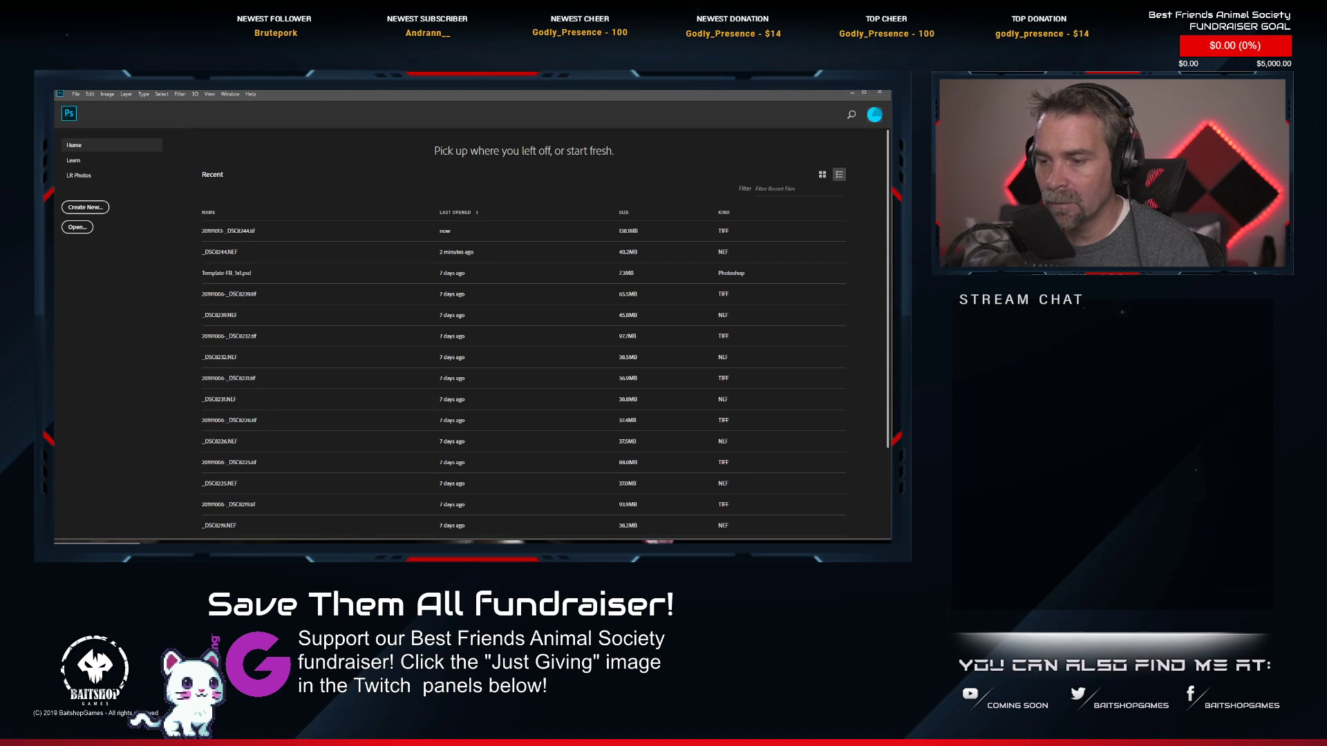
Switch to Lightroom Classic and set the rating of the retouched 20191013-_DSC8244.tif to 2.
{"action": "left_click", "coordinate": [216, 542]}
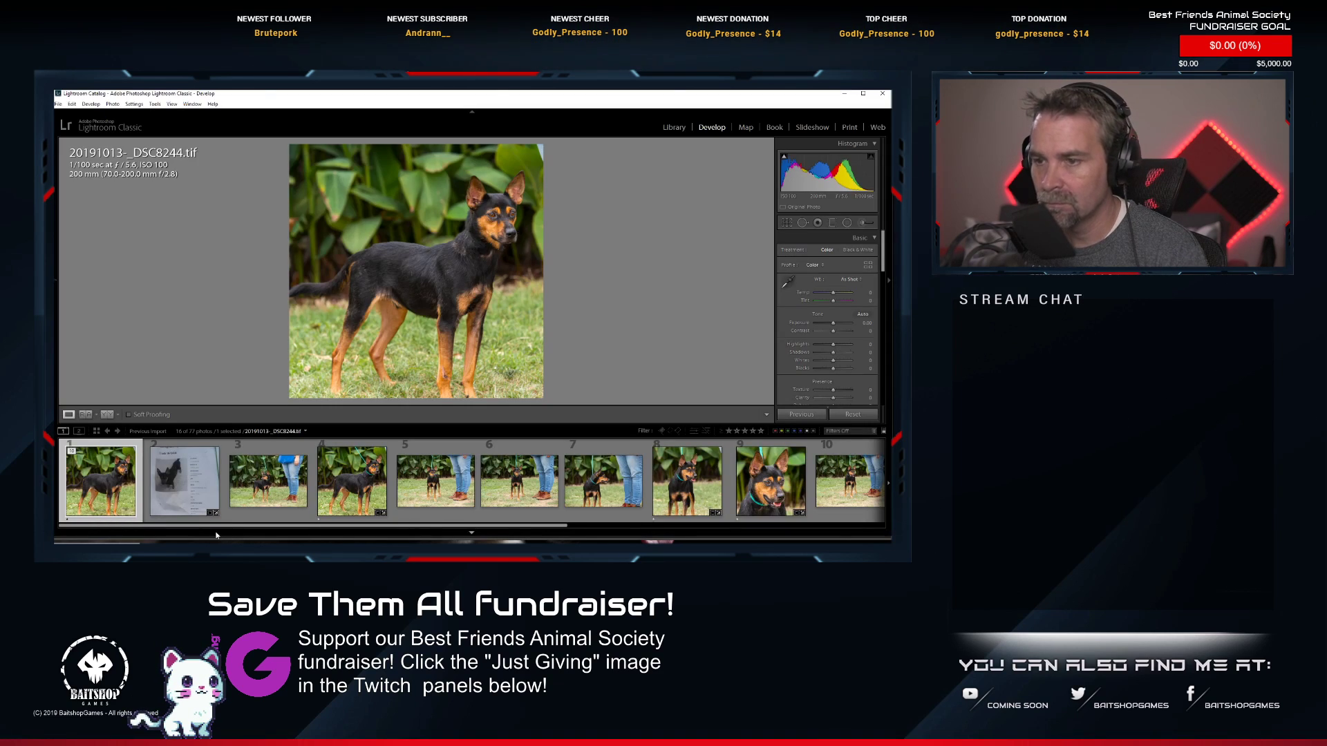
{"action": "key", "text": "0"}
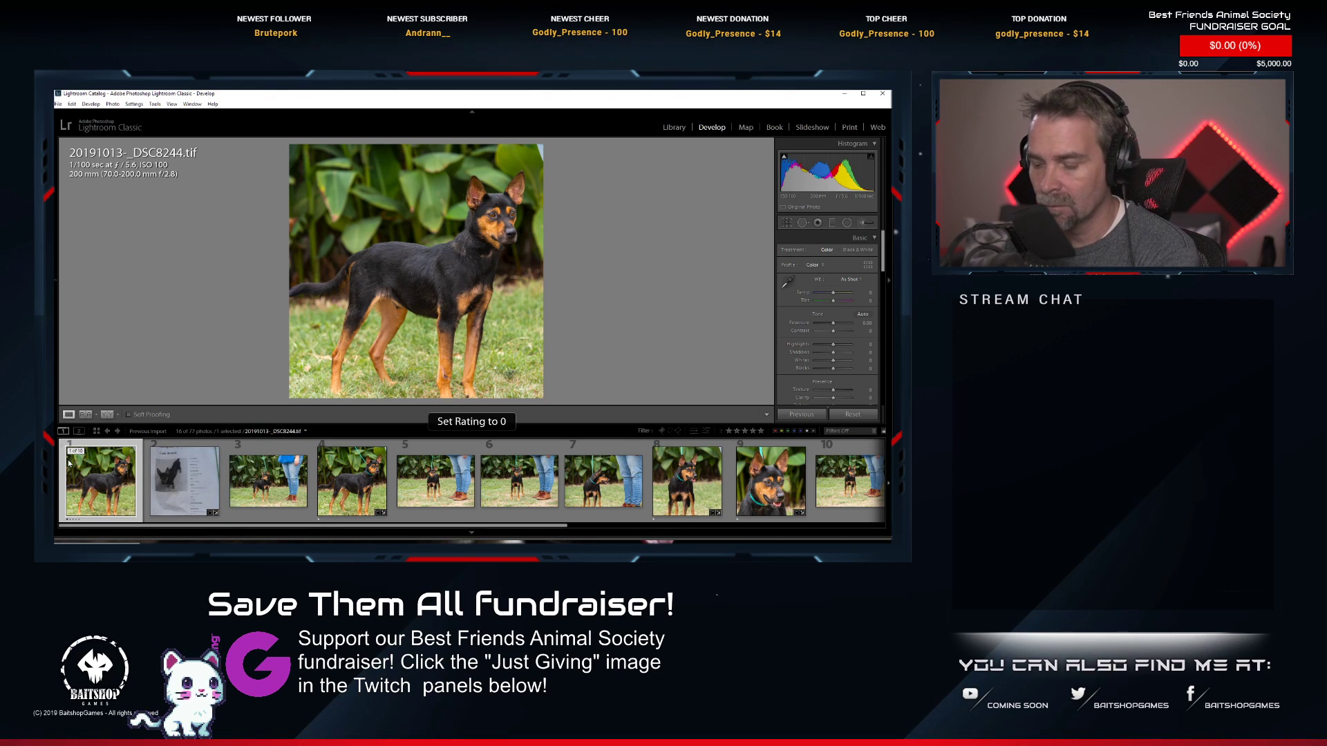
{"action": "key", "text": "1"}
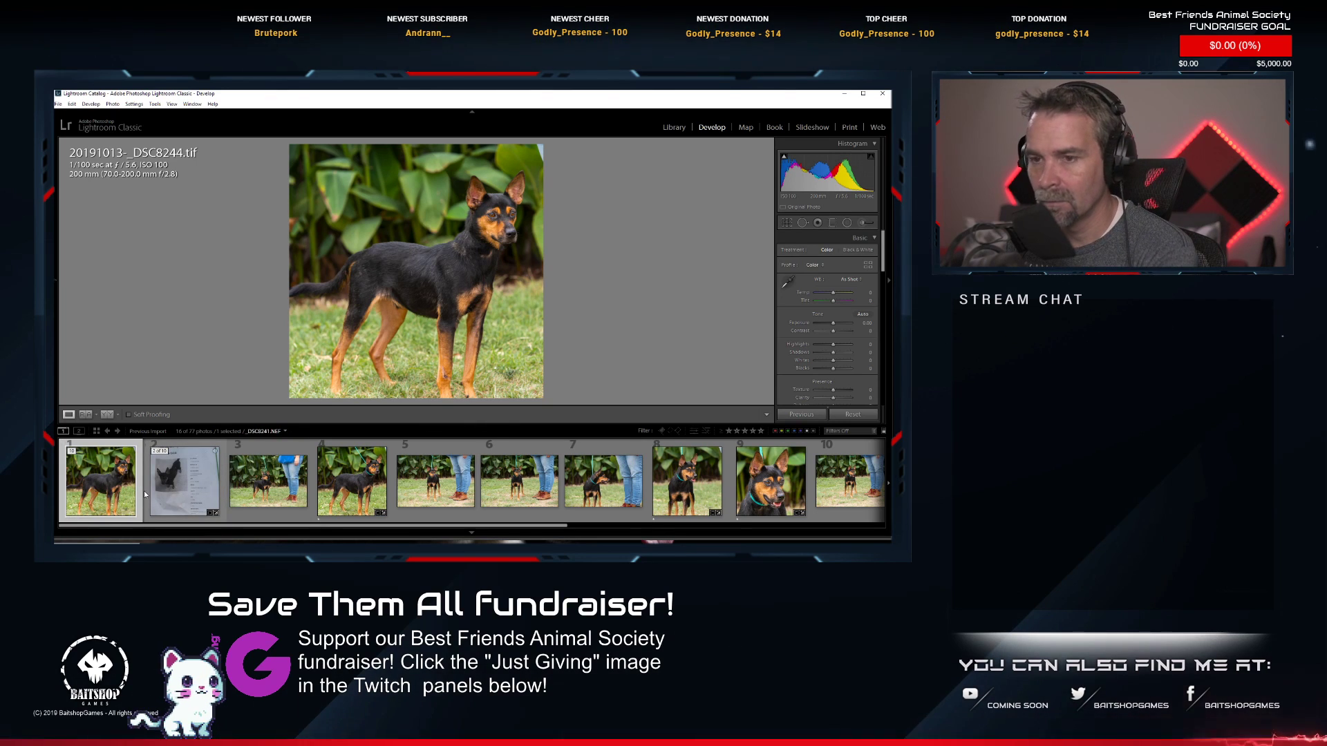
{"action": "key", "text": "2"}
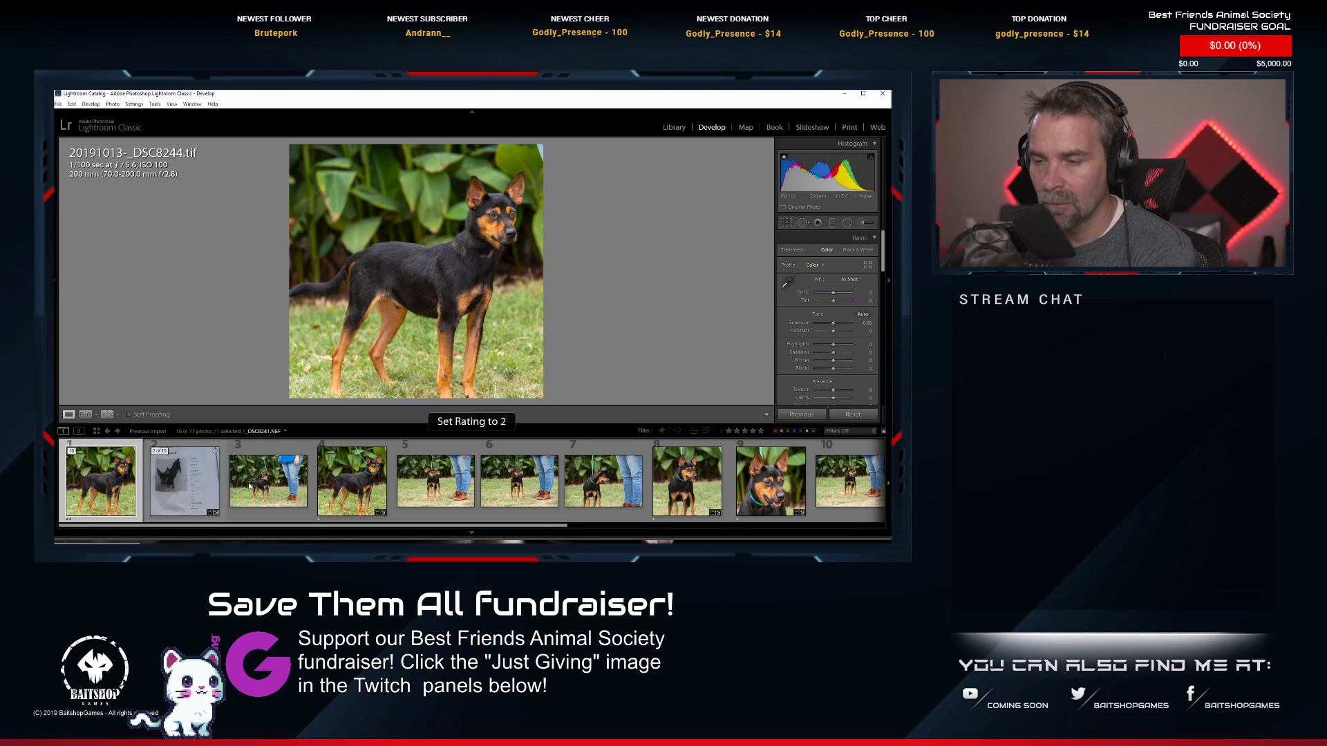
Open the black-and-tan dog's front-facing photo _DSC8249.NEF for editing in Adobe Photoshop CC.
{"action": "left_click", "coordinate": [701, 491]}
{"action": "right_click", "coordinate": [700, 490]}
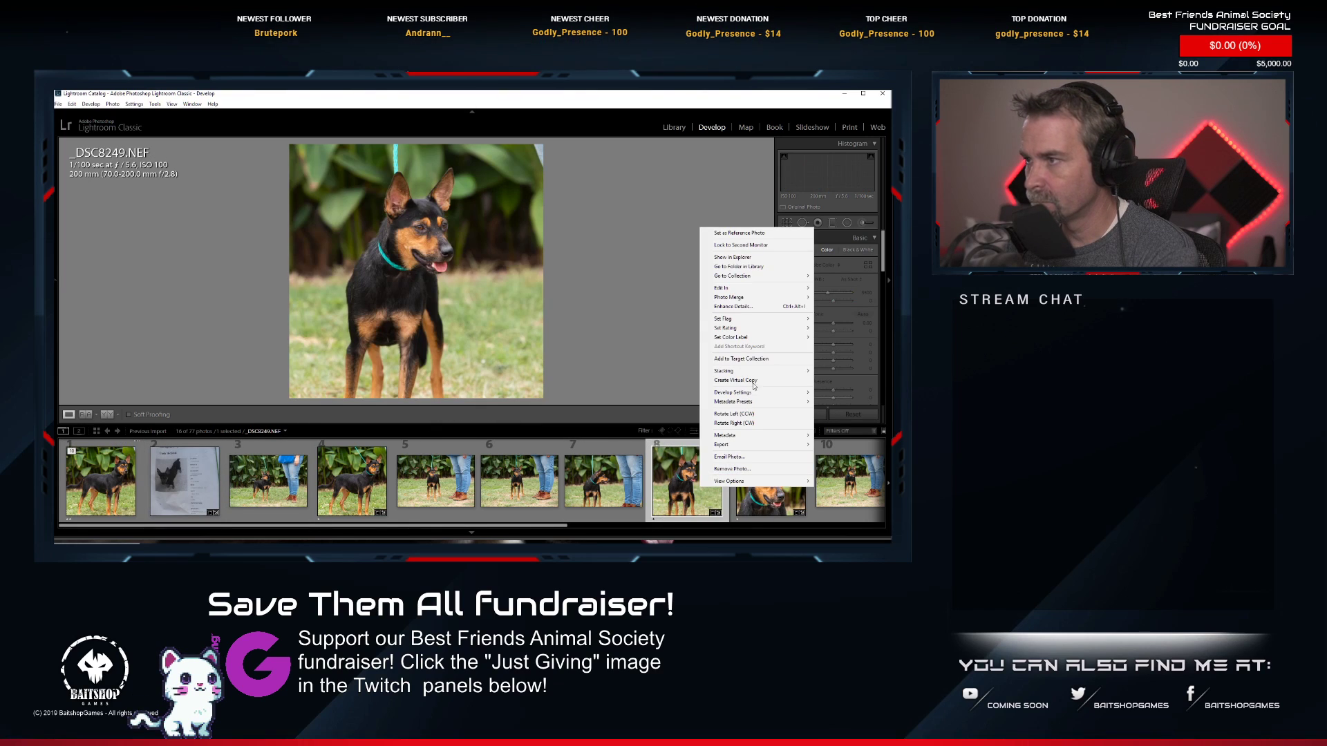
{"action": "mouse_move", "coordinate": [722, 288]}
{"action": "left_click", "coordinate": [681, 289]}
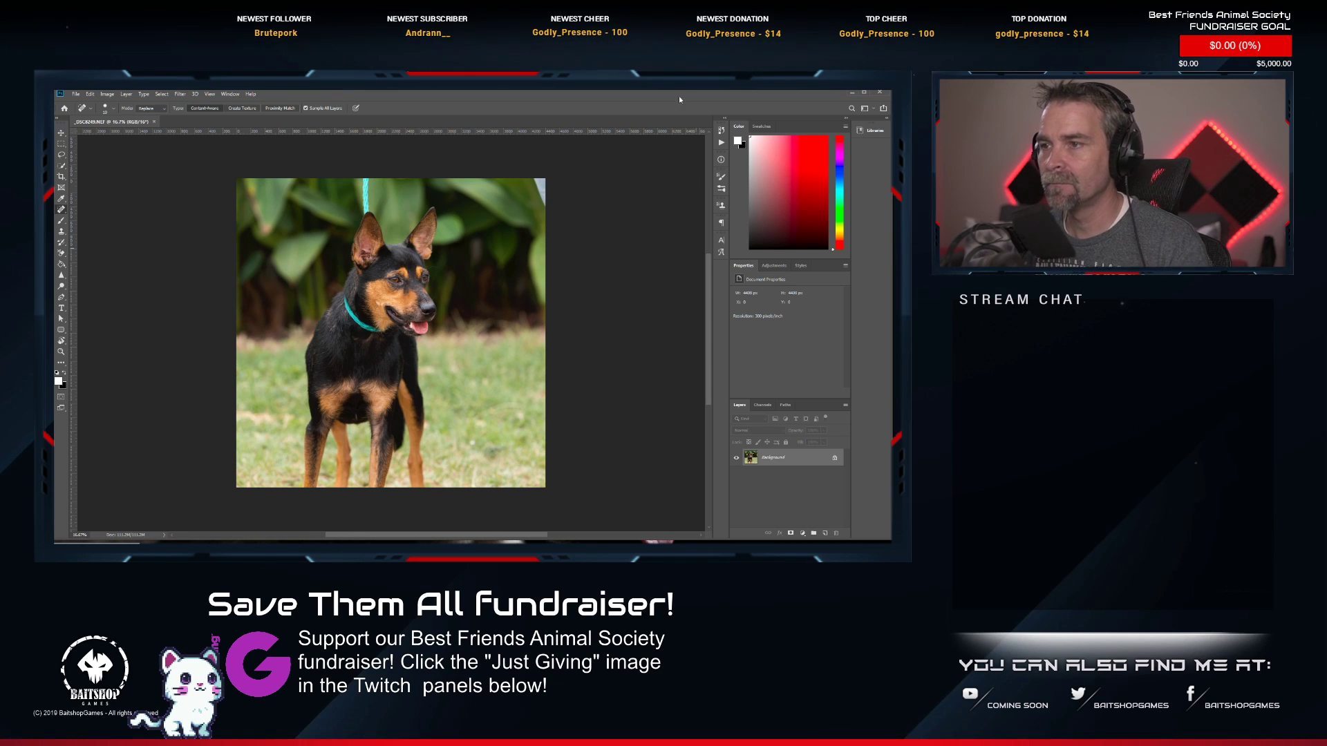
{"action": "scroll", "coordinate": [410, 228], "scroll_direction": "up", "scroll_amount": 5}
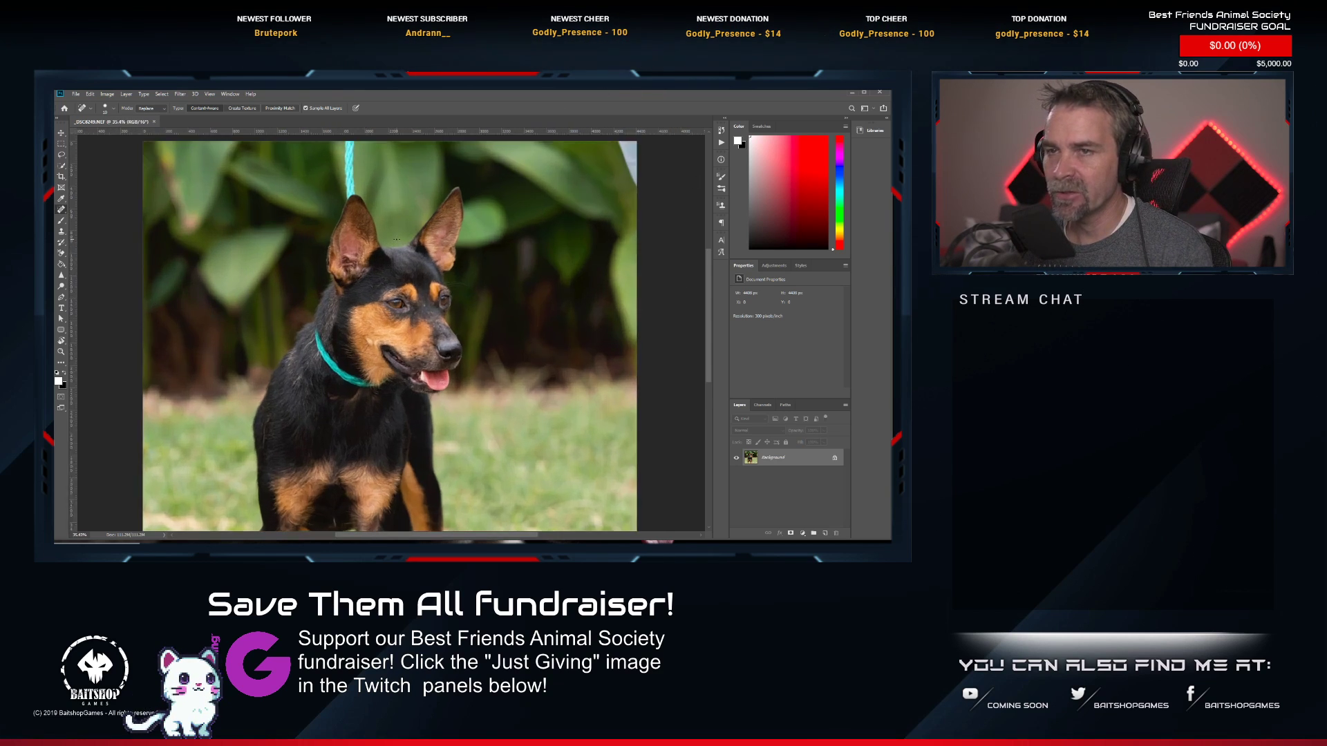
Remove the teal collar from the dog's neck with the Spot Healing Brush.
{"action": "scroll", "coordinate": [329, 381], "scroll_direction": "down", "scroll_amount": 3}
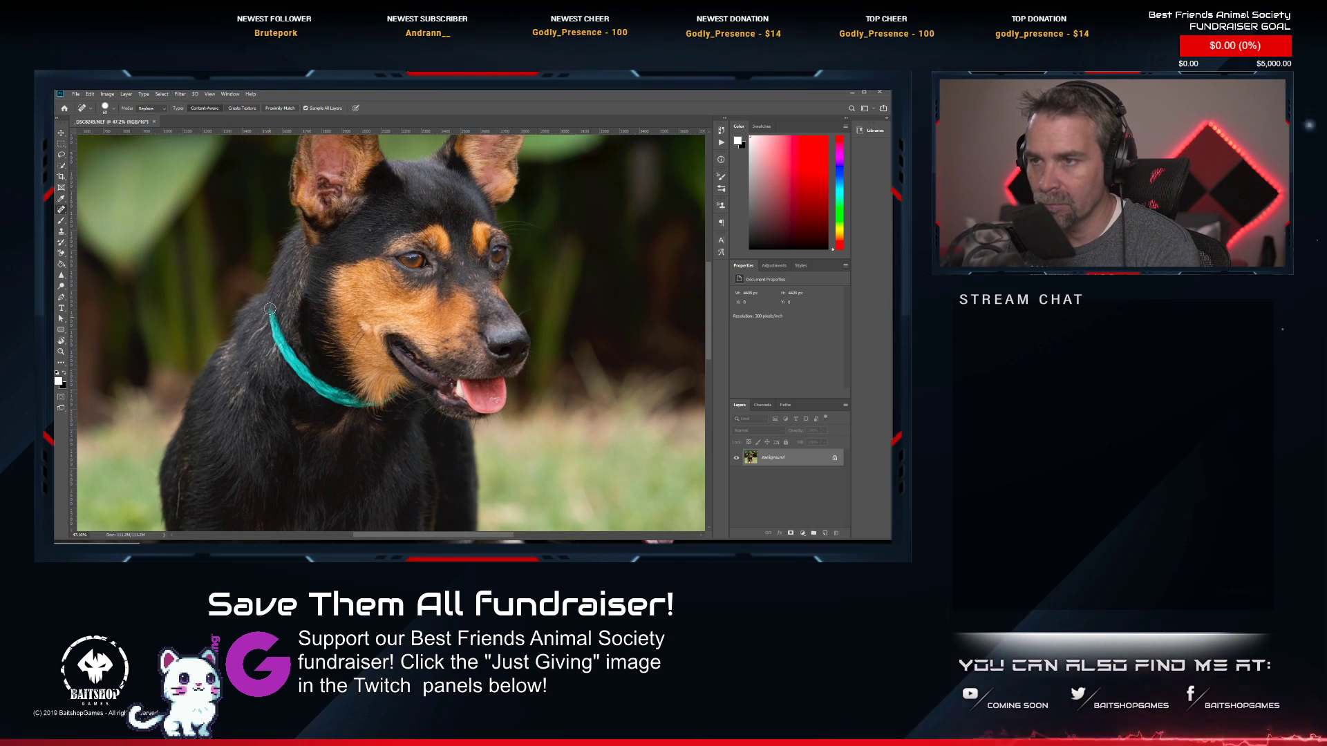
{"action": "mouse_move", "coordinate": [270, 298]}
{"action": "left_mouse_down"}
{"action": "mouse_move", "coordinate": [293, 370]}
{"action": "mouse_move", "coordinate": [277, 343]}
{"action": "mouse_move", "coordinate": [316, 387]}
{"action": "mouse_move", "coordinate": [307, 380]}
{"action": "mouse_move", "coordinate": [364, 400]}
{"action": "mouse_move", "coordinate": [348, 406]}
{"action": "mouse_move", "coordinate": [391, 400]}
{"action": "left_mouse_up"}
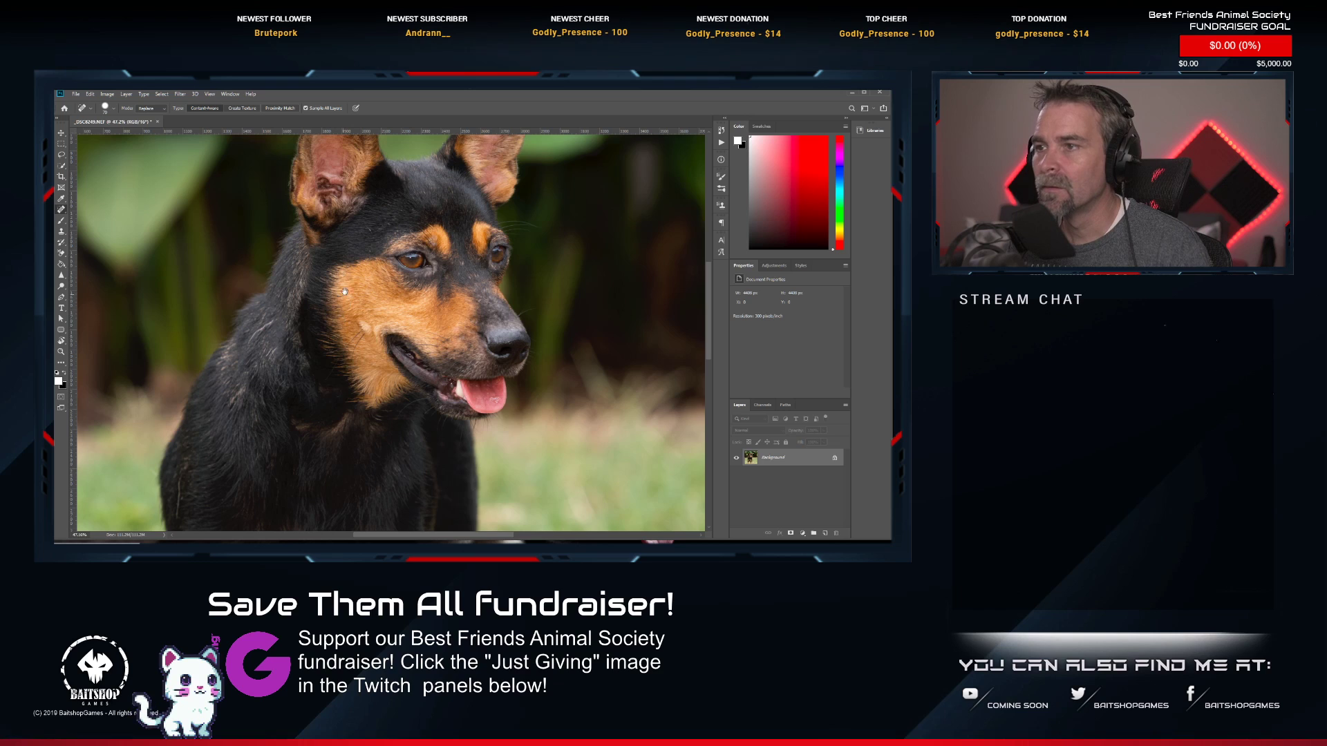
Remove the teal leash above the dog's ear with the Spot Healing Brush, using a larger brush for the long stretch and a smaller one at the ear tip.
{"action": "left_click_drag", "start_coordinate": [344, 291], "coordinate": [320, 510]}
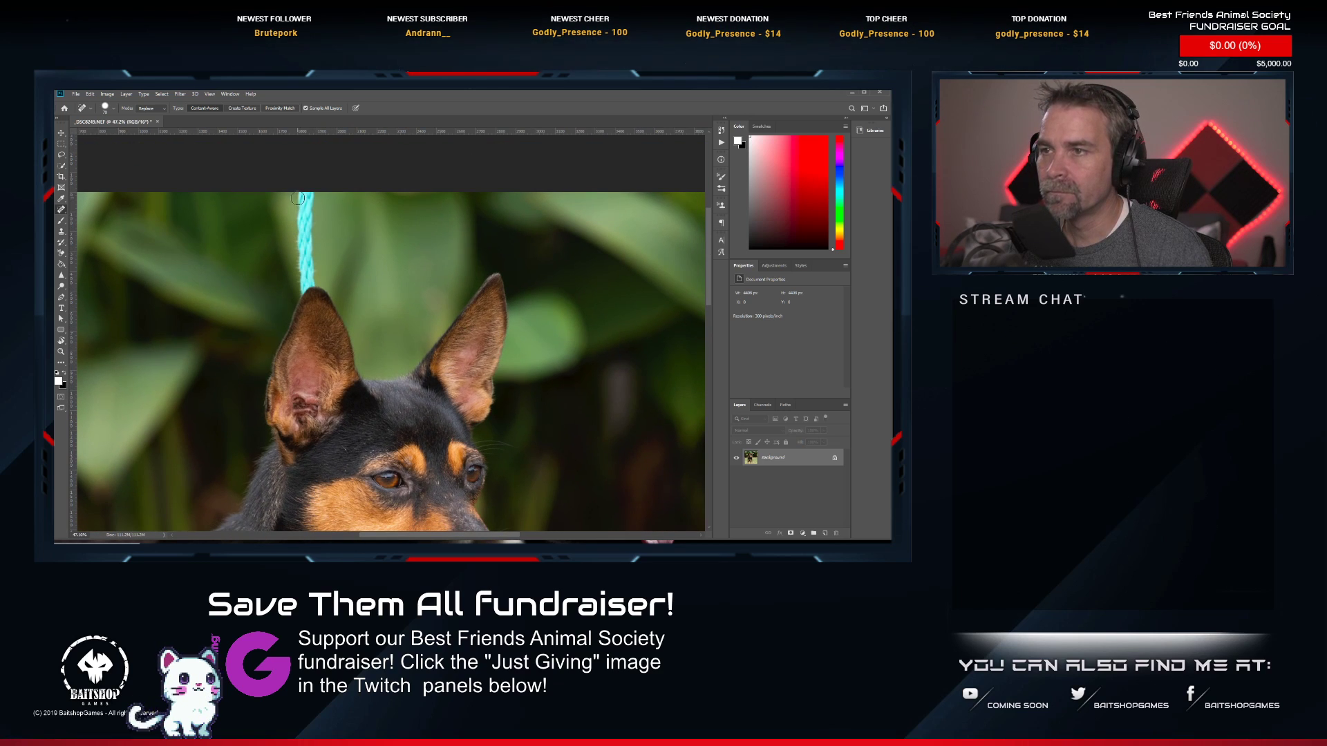
{"action": "key", "text": "bracketright"}
{"action": "key", "text": "bracketright"}
{"action": "key", "text": "bracketright"}
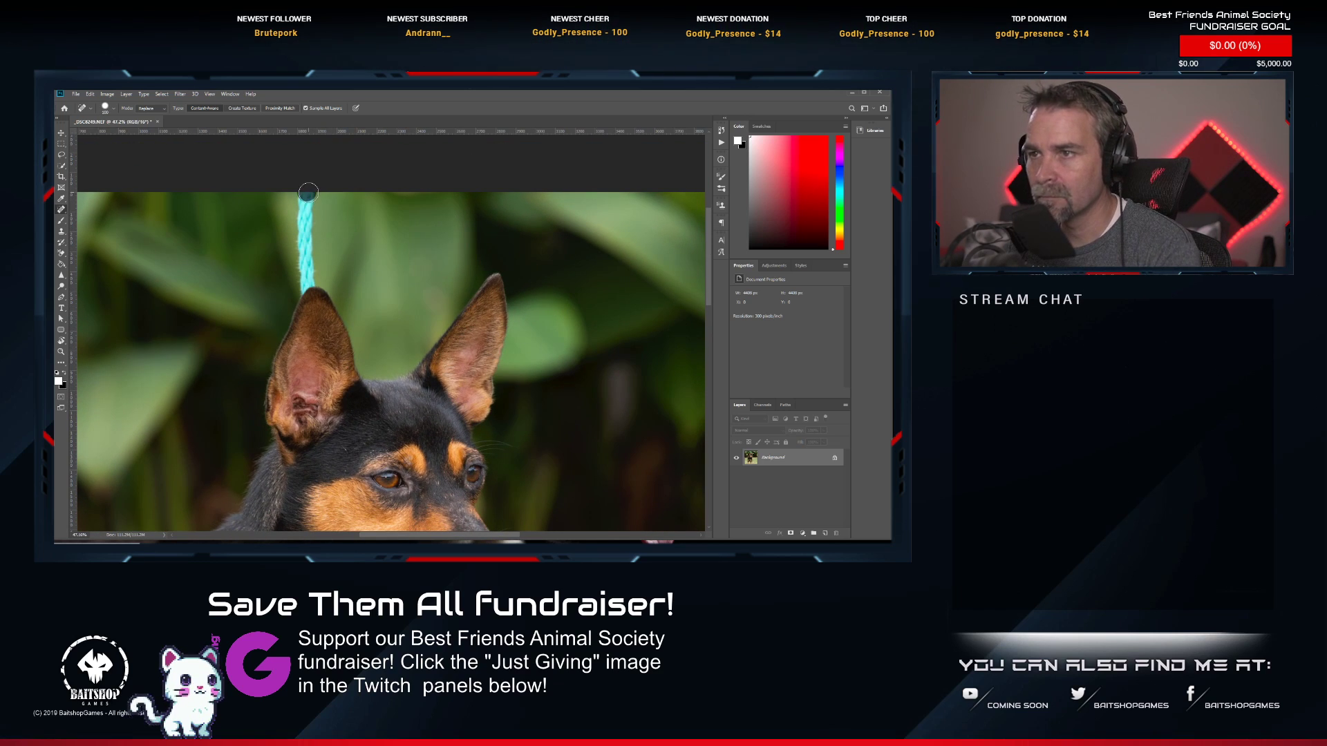
{"action": "left_click_drag", "start_coordinate": [308, 191], "coordinate": [308, 280]}
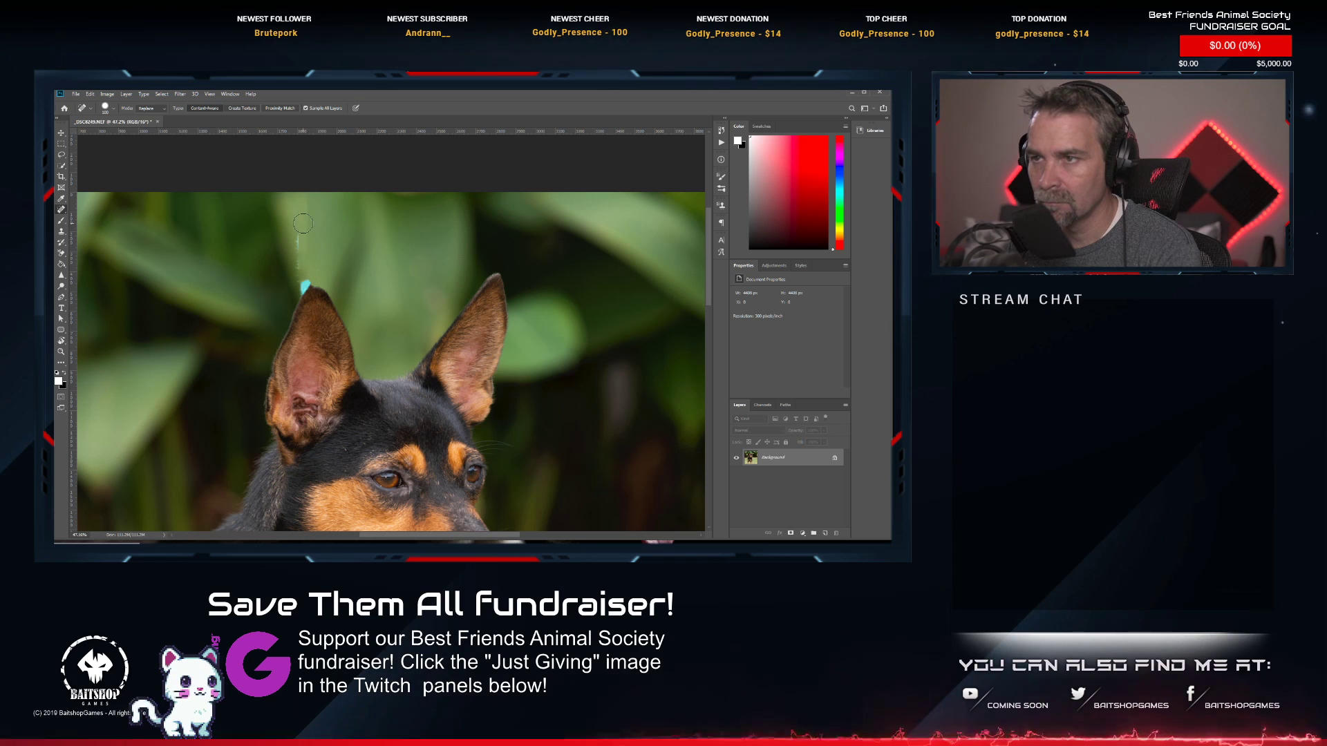
{"action": "left_click_drag", "start_coordinate": [310, 201], "coordinate": [311, 238]}
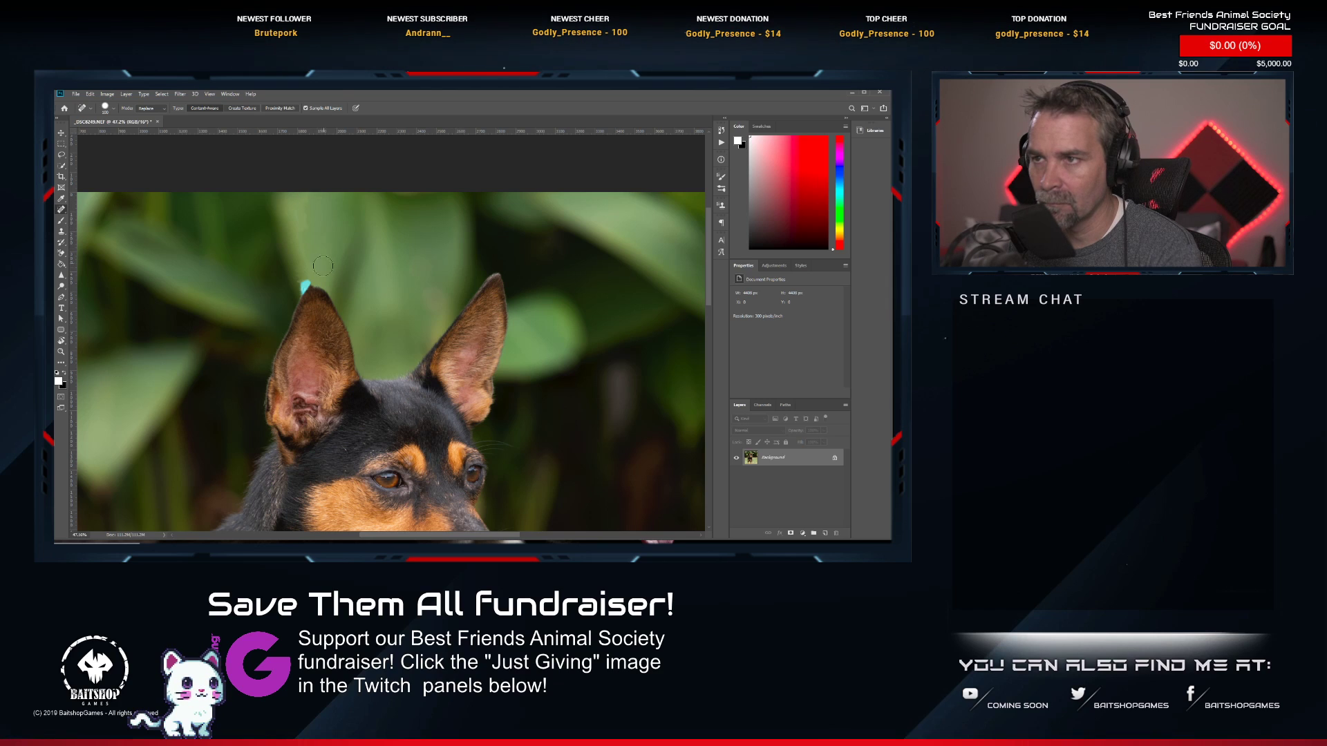
{"action": "left_click", "coordinate": [298, 239]}
{"action": "left_click", "coordinate": [305, 259]}
{"action": "left_click", "coordinate": [300, 273]}
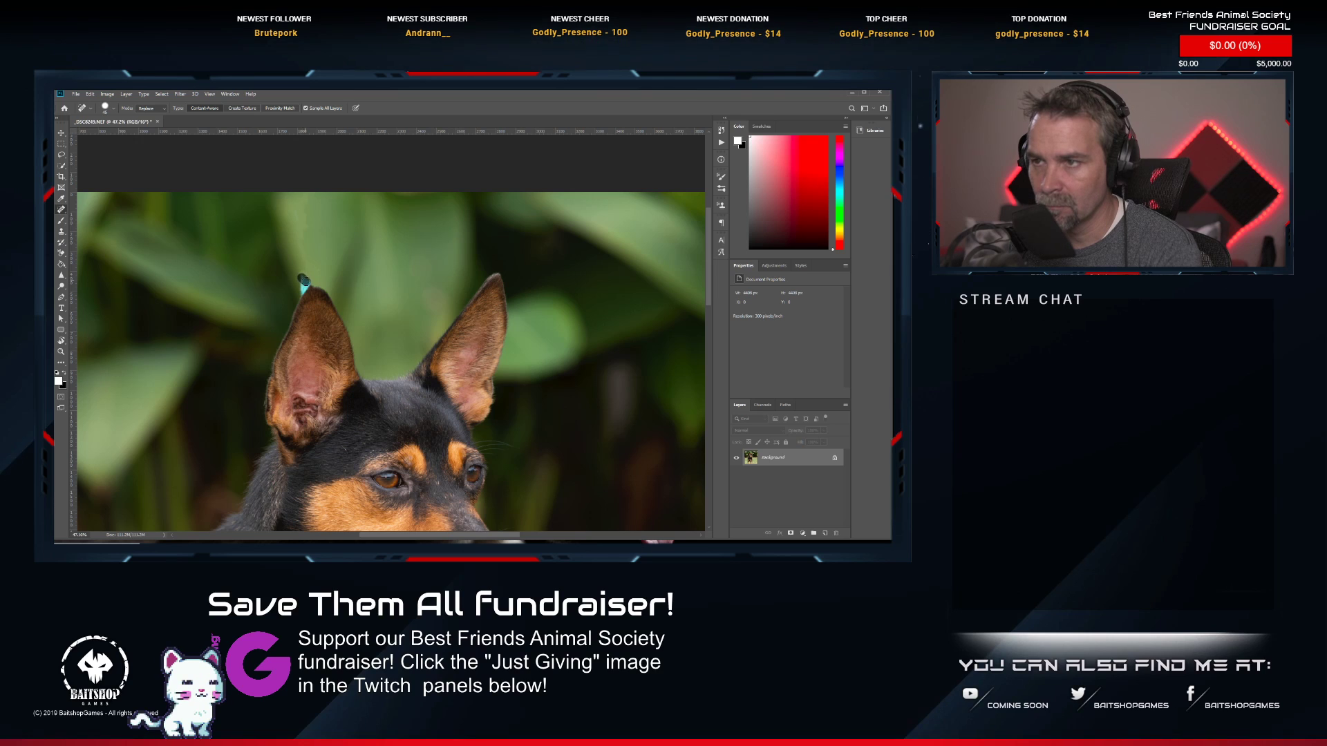
{"action": "left_click_drag", "start_coordinate": [302, 280], "coordinate": [302, 293]}
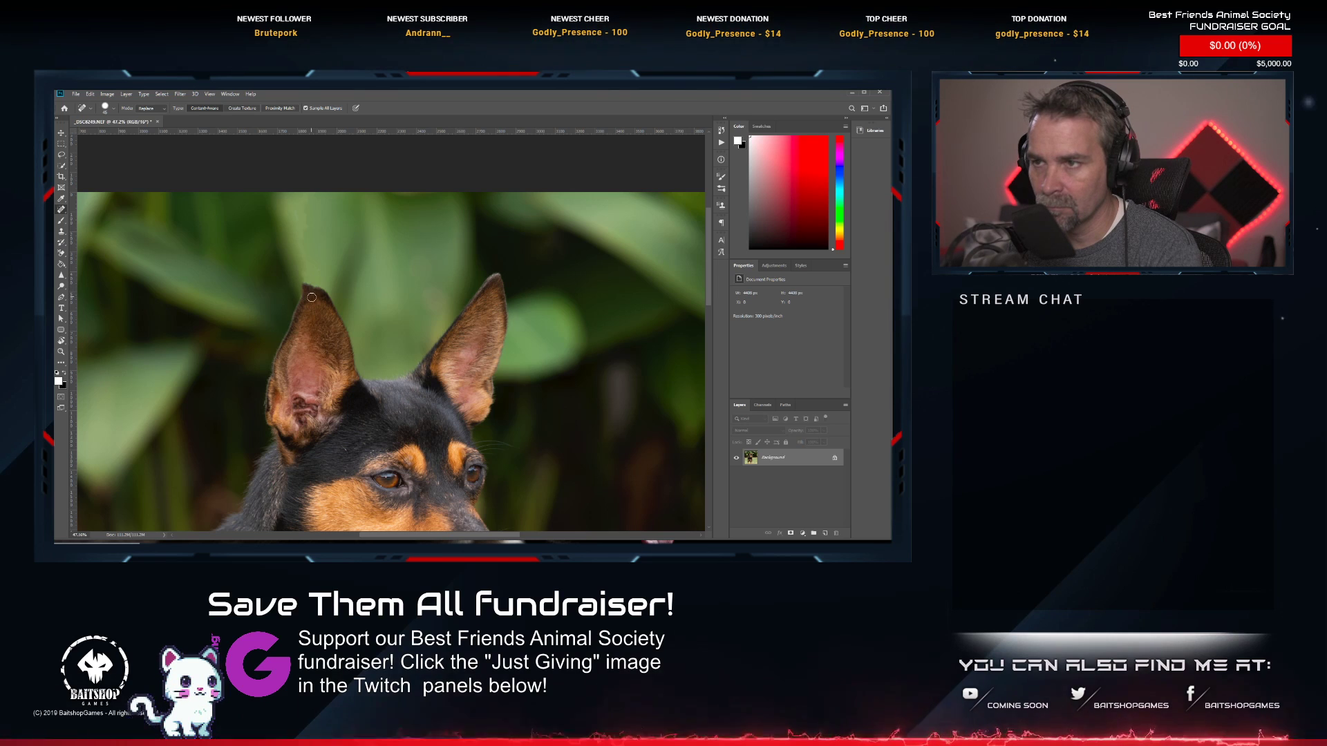
Clean up the tip of the ear where the leash was with the Clone Stamp, and check the whole photo.
{"action": "key", "text": "s"}
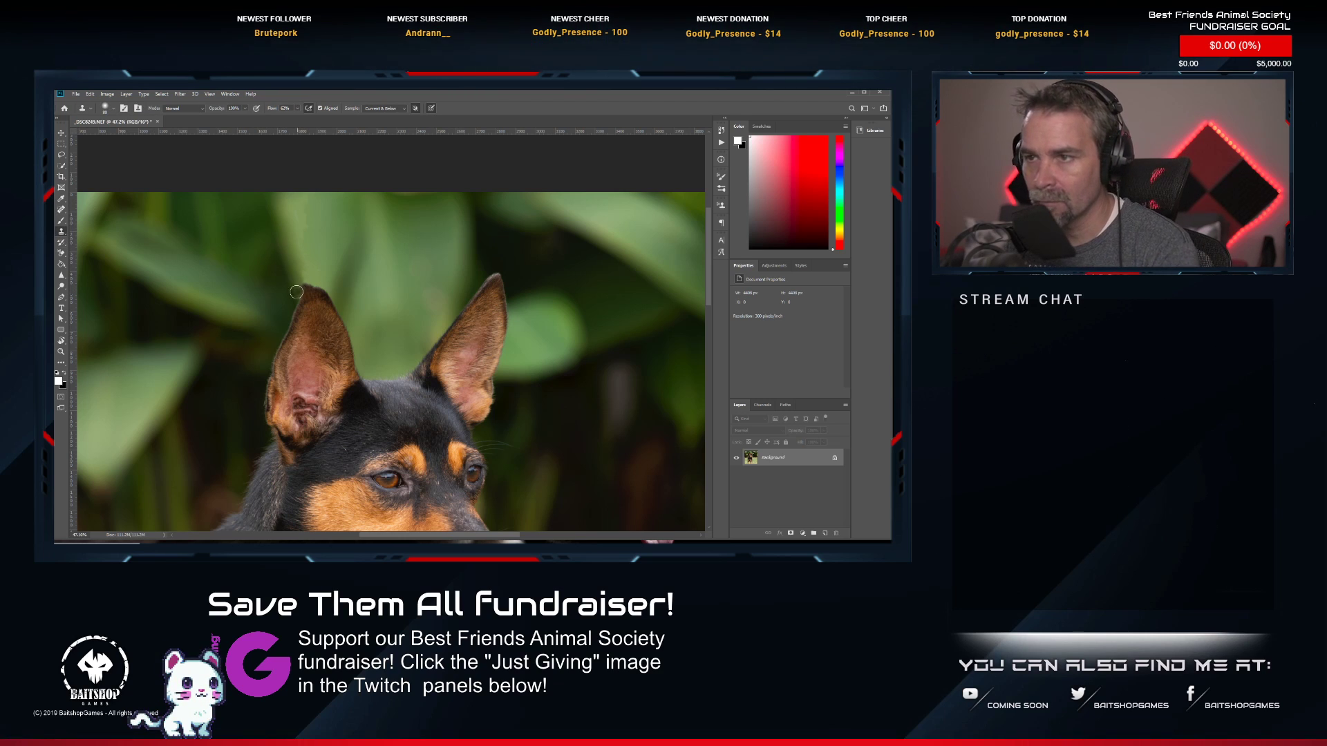
{"action": "left_click_drag", "start_coordinate": [294, 291], "coordinate": [302, 287]}
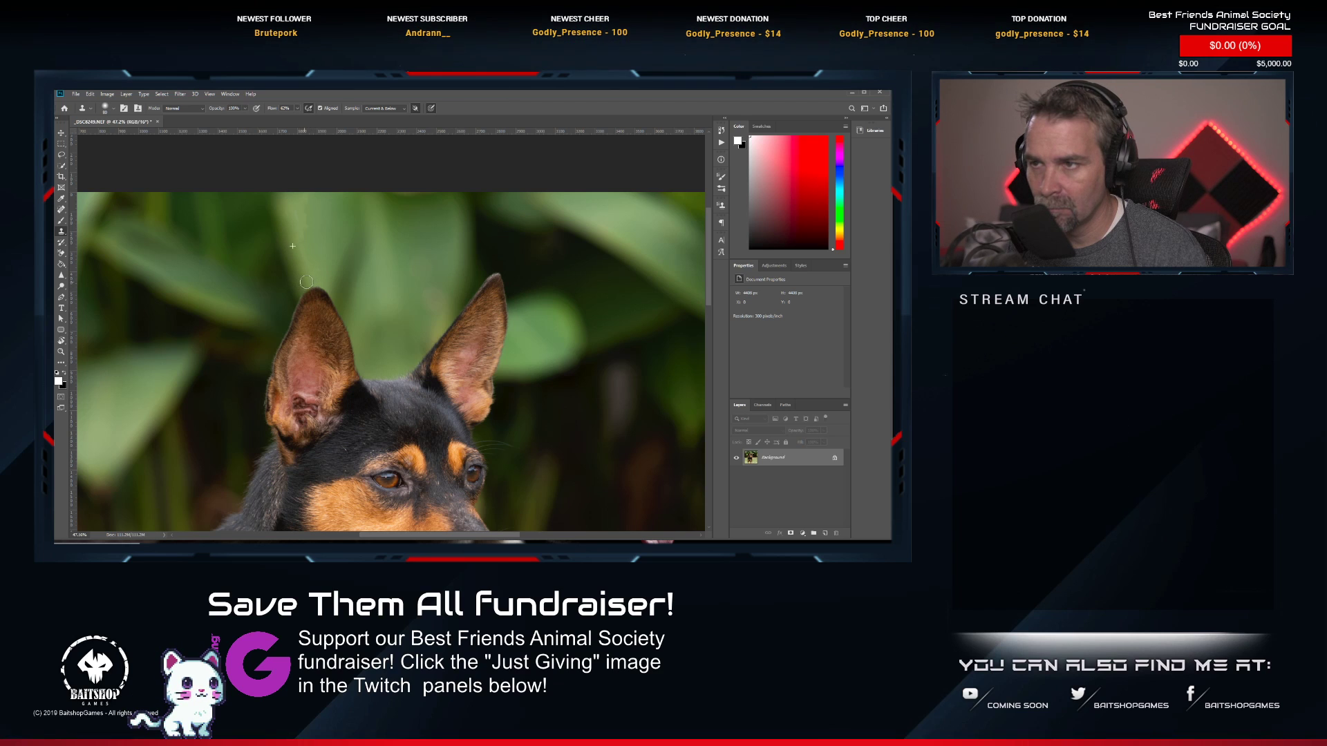
{"action": "scroll", "coordinate": [302, 276], "scroll_direction": "down", "scroll_amount": 3}
{"action": "scroll", "coordinate": [315, 248], "scroll_direction": "up", "scroll_amount": 3}
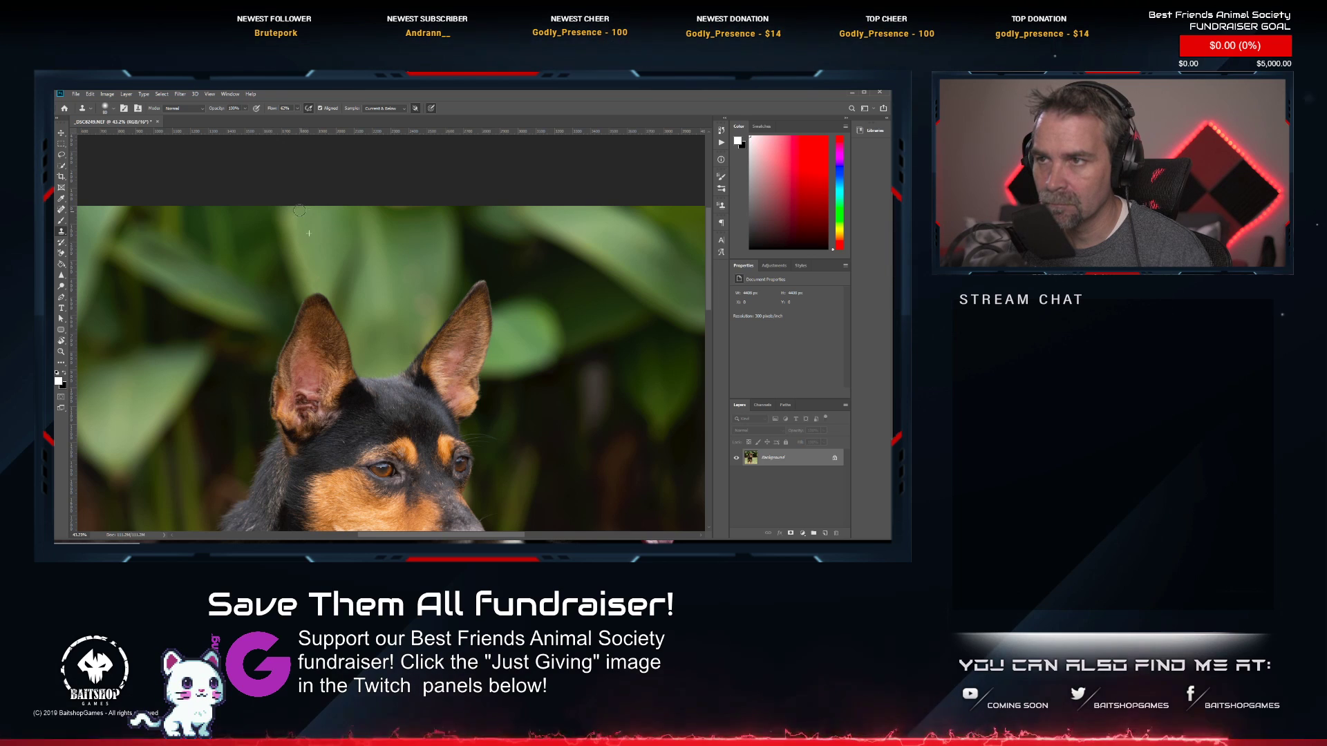
{"action": "scroll", "coordinate": [303, 225], "scroll_direction": "down", "scroll_amount": 3}
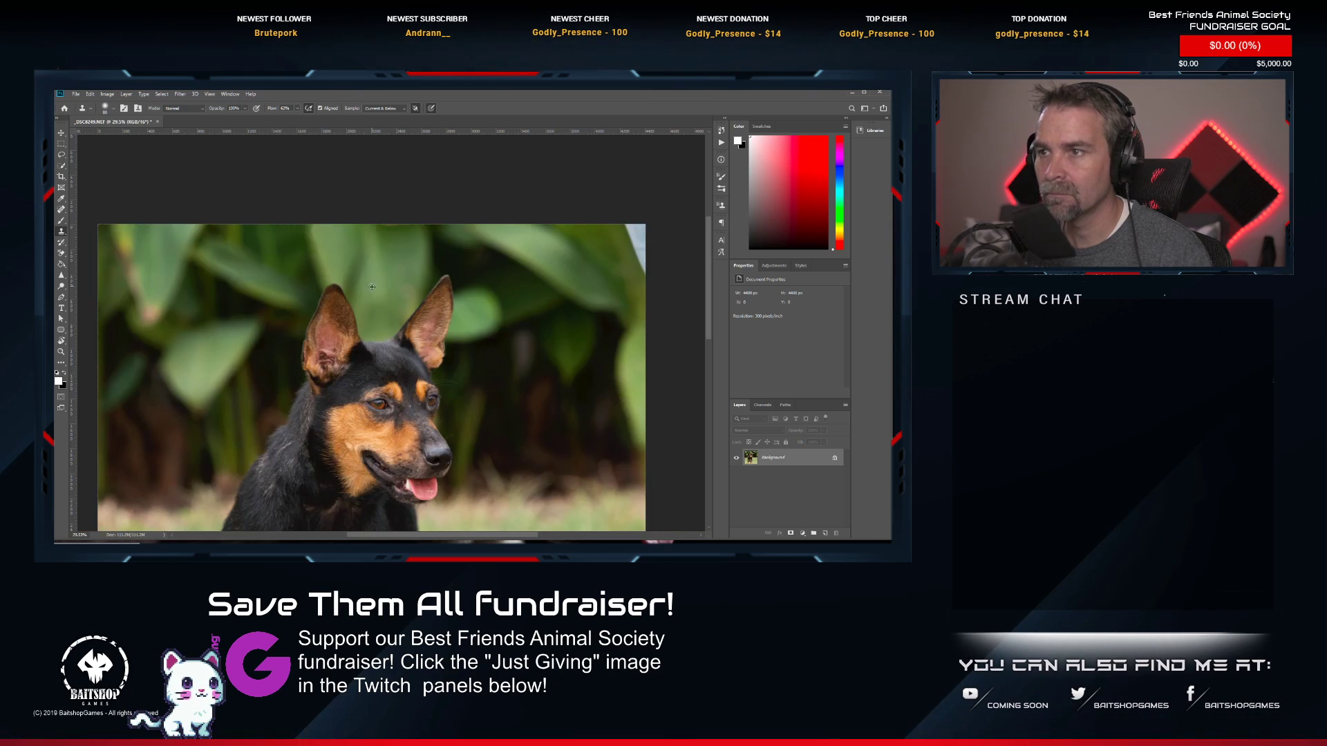
{"action": "scroll", "coordinate": [446, 447], "scroll_direction": "down", "scroll_amount": 1}
{"action": "scroll", "coordinate": [384, 349], "scroll_direction": "up", "scroll_amount": 5}
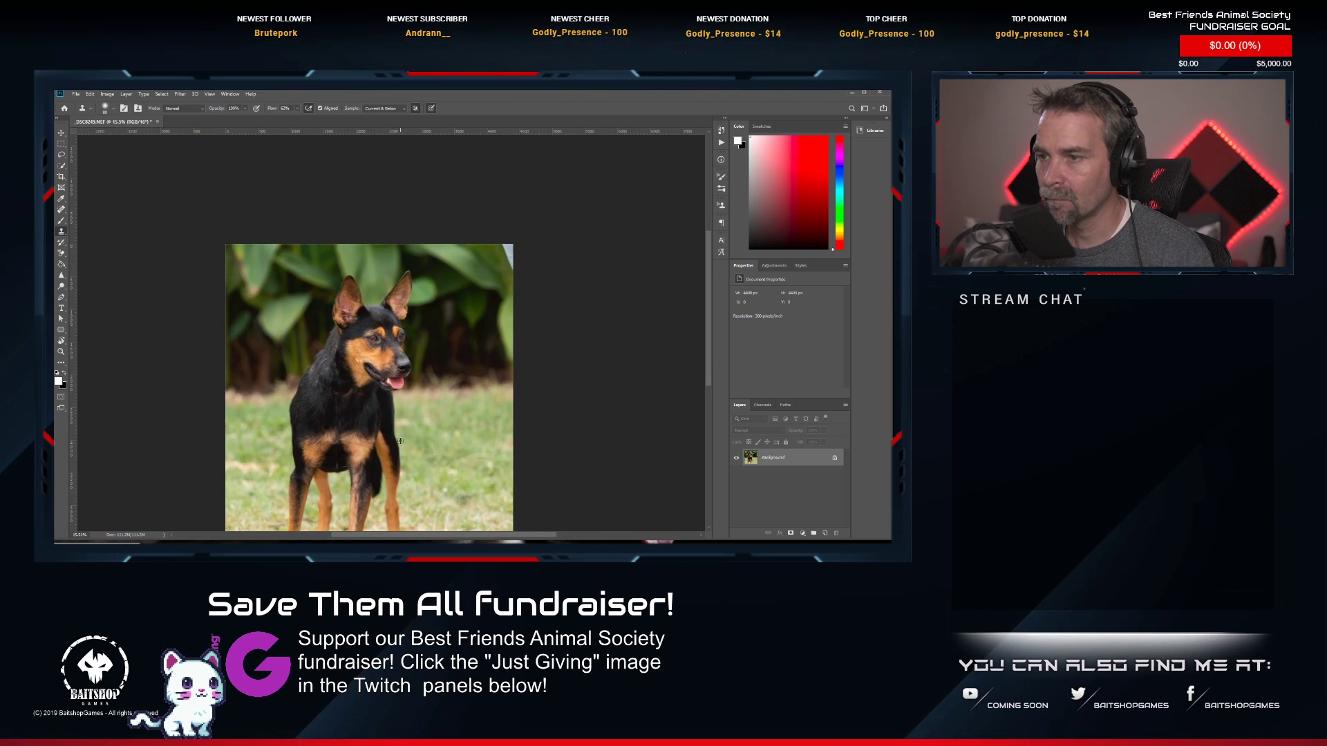
Check the dog's face up close, choose the Dodge tool, and save and close the retouched photo.
{"action": "scroll", "coordinate": [380, 278], "scroll_direction": "up", "scroll_amount": 2}
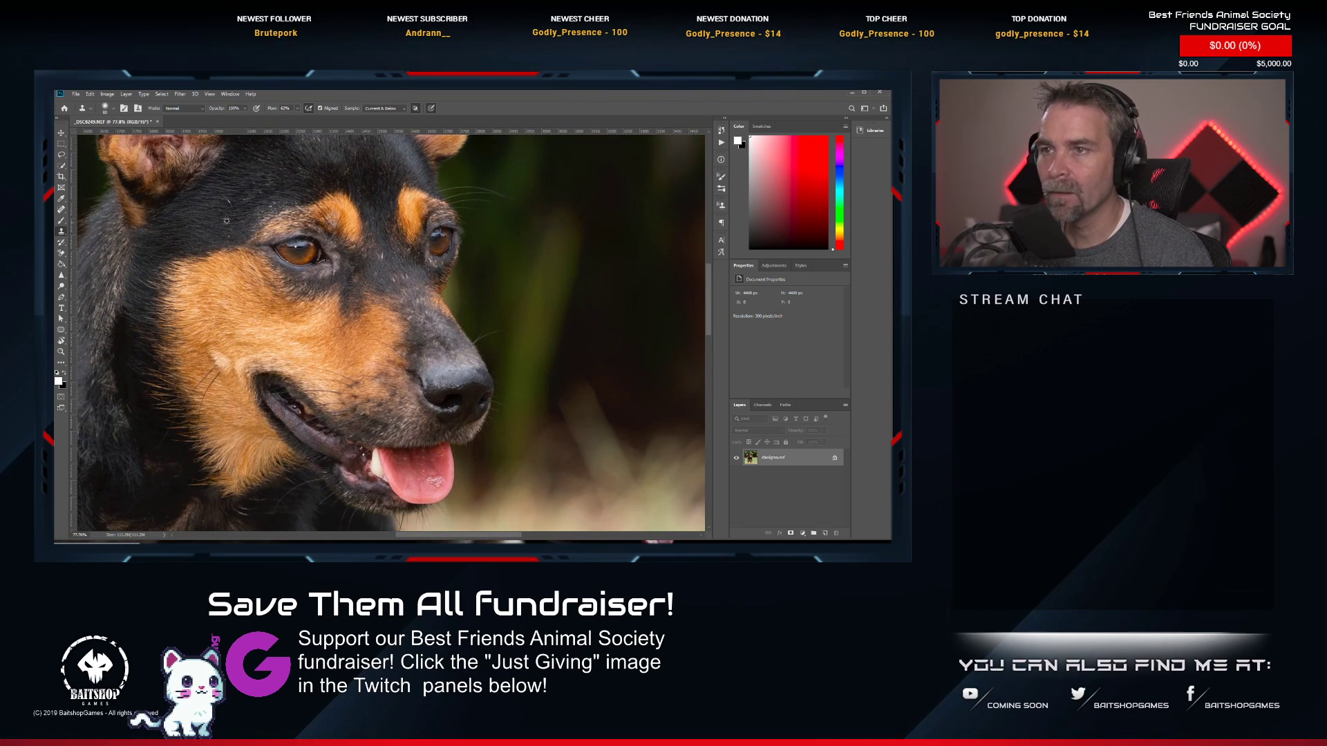
{"action": "left_click", "coordinate": [61, 209]}
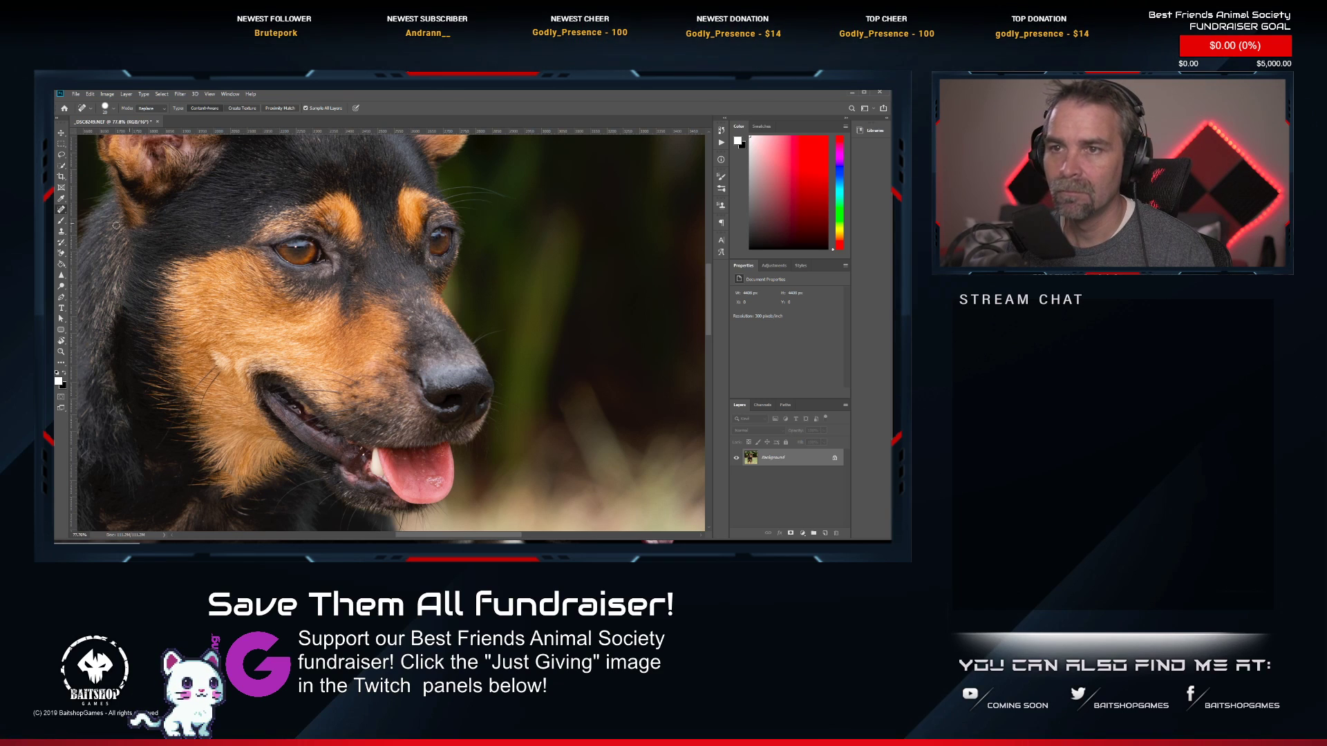
{"action": "left_click", "coordinate": [61, 286]}
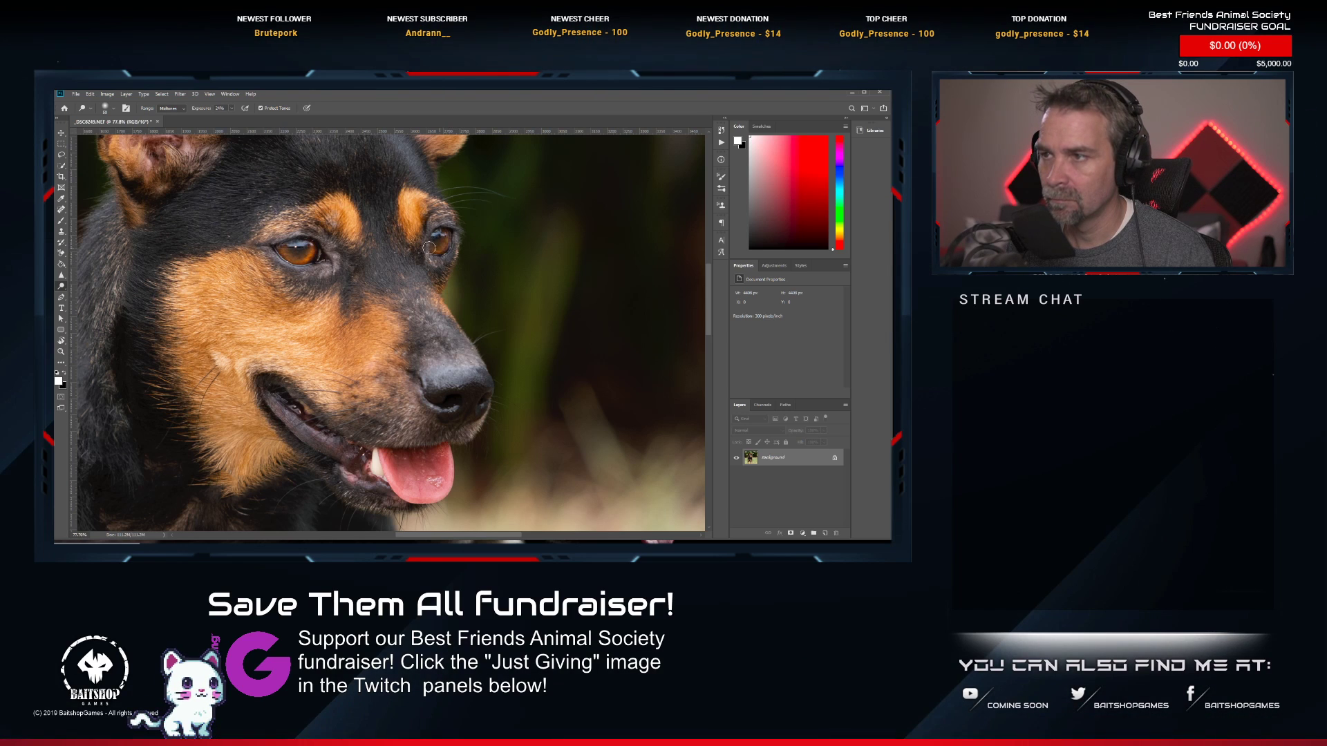
{"action": "scroll", "coordinate": [450, 251], "scroll_direction": "down", "scroll_amount": 8}
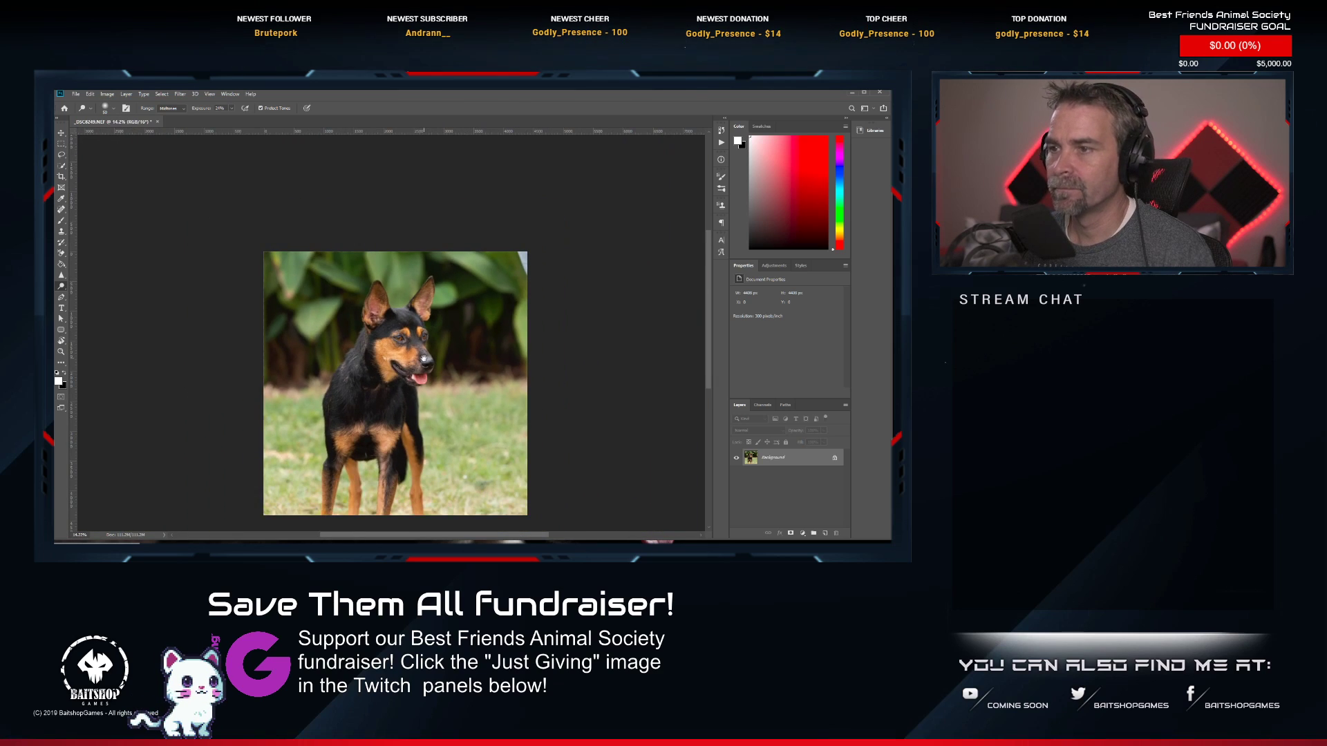
{"action": "key", "text": "ctrl+s"}
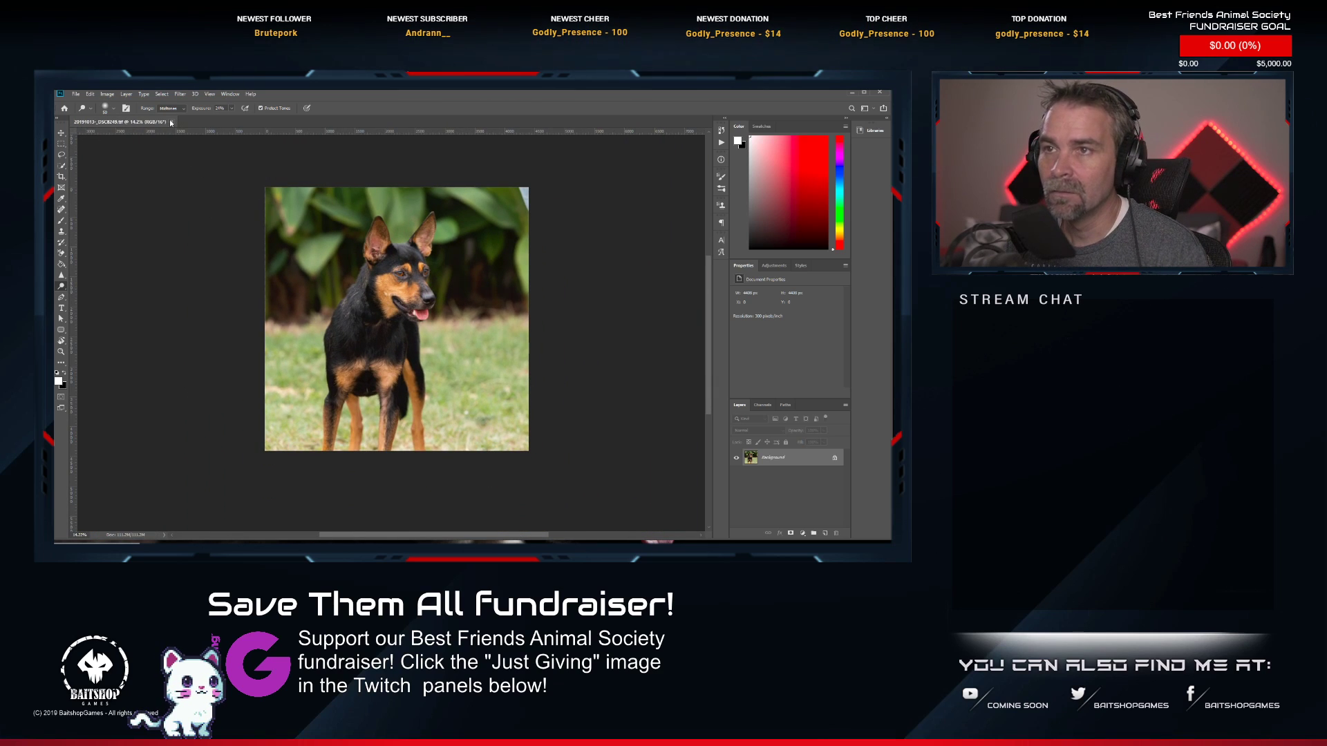
{"action": "left_click", "coordinate": [171, 122]}
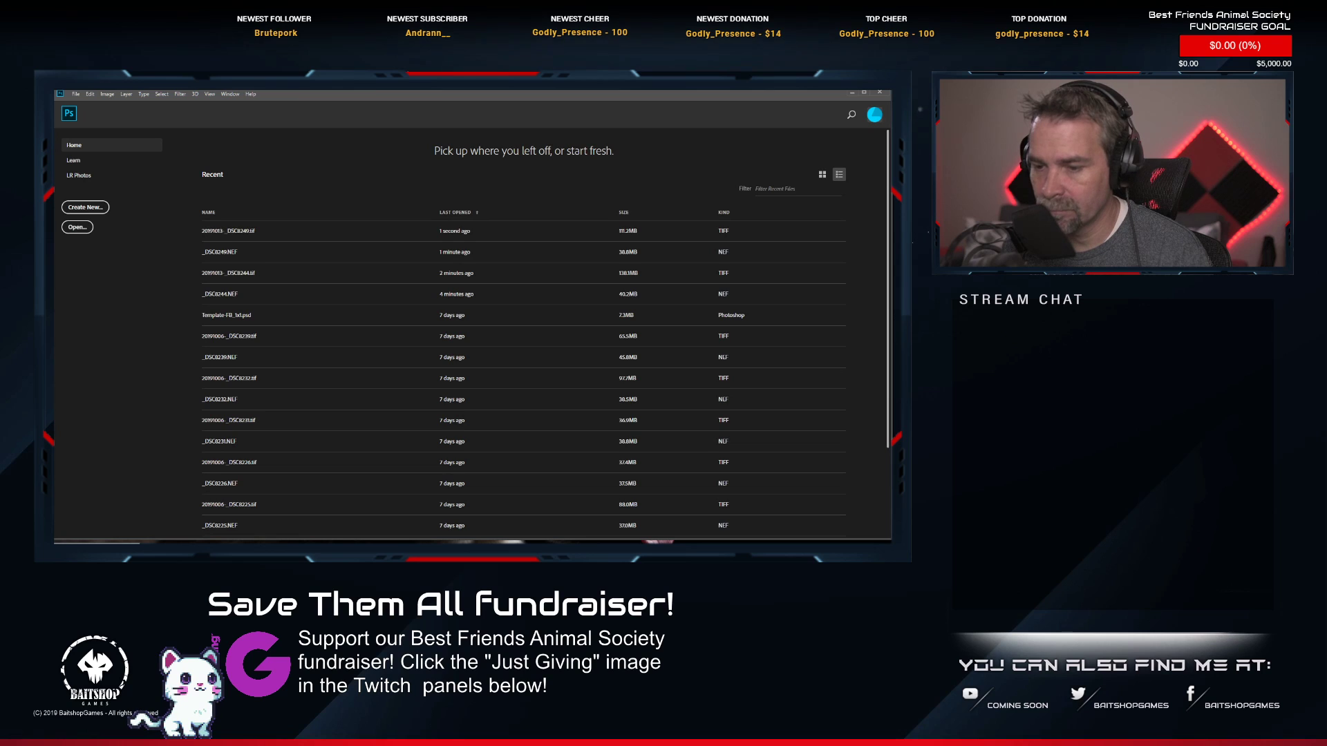
Switch to Lightroom Classic and set the rating of the retouched 20191013-_DSC8249.tif to 2.
{"action": "left_click", "coordinate": [356, 551]}
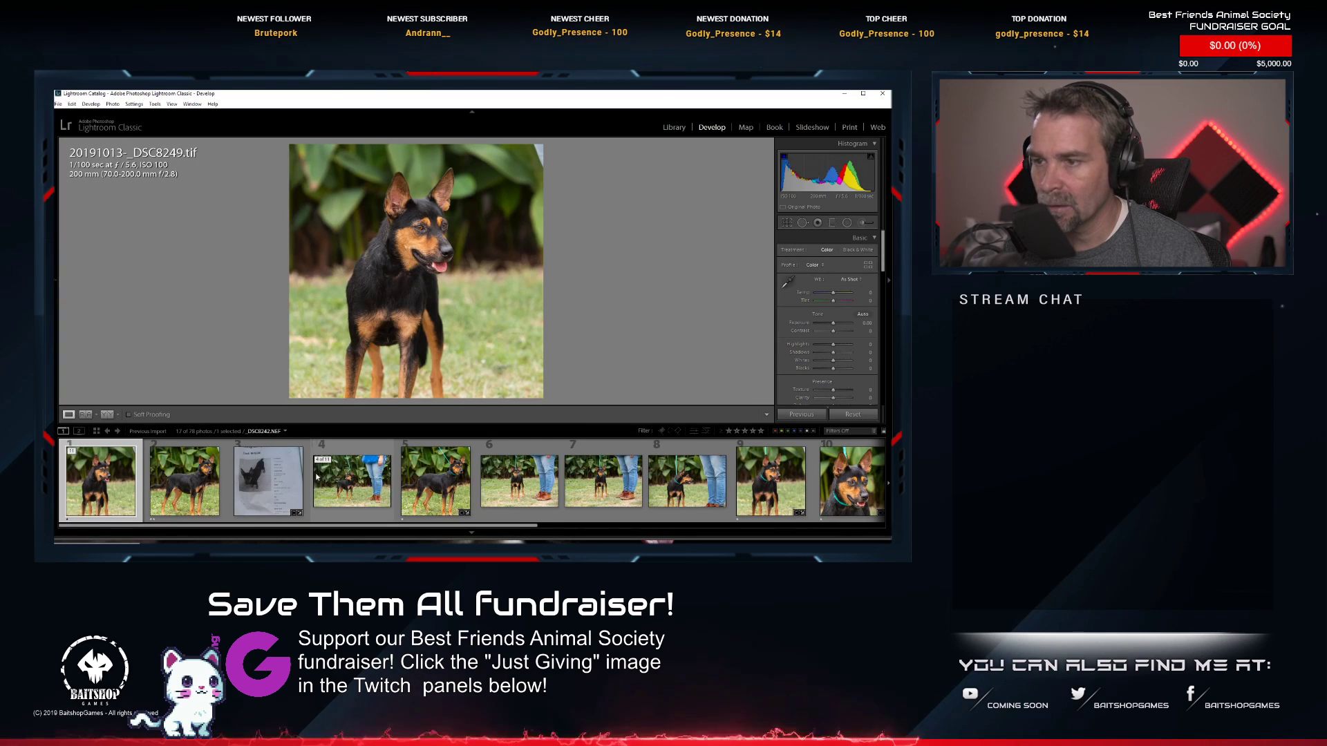
{"action": "key", "text": "2"}
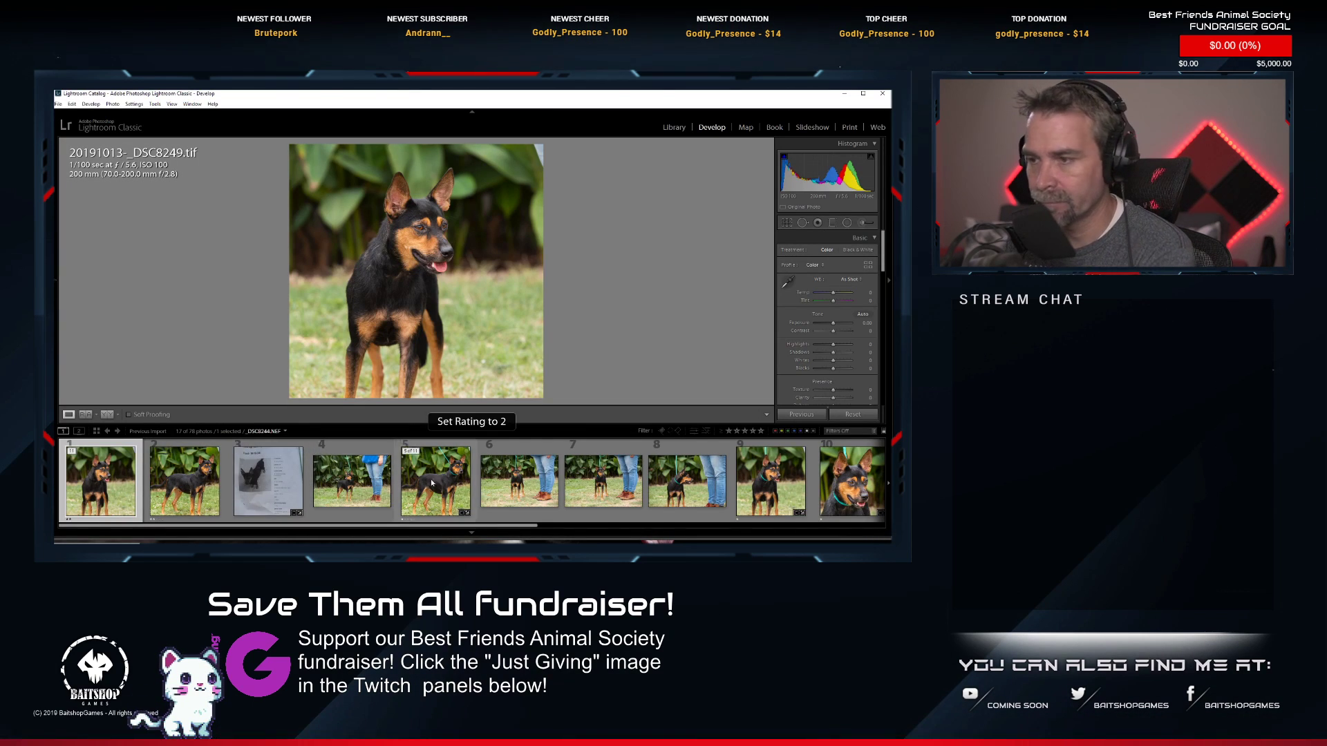
Open the dog's close-up portrait _DSC8250.NEF for editing in Adobe Photoshop CC.
{"action": "scroll", "coordinate": [414, 483], "scroll_direction": "down", "scroll_amount": 3}
{"action": "left_click", "coordinate": [618, 512]}
{"action": "right_click", "coordinate": [619, 512]}
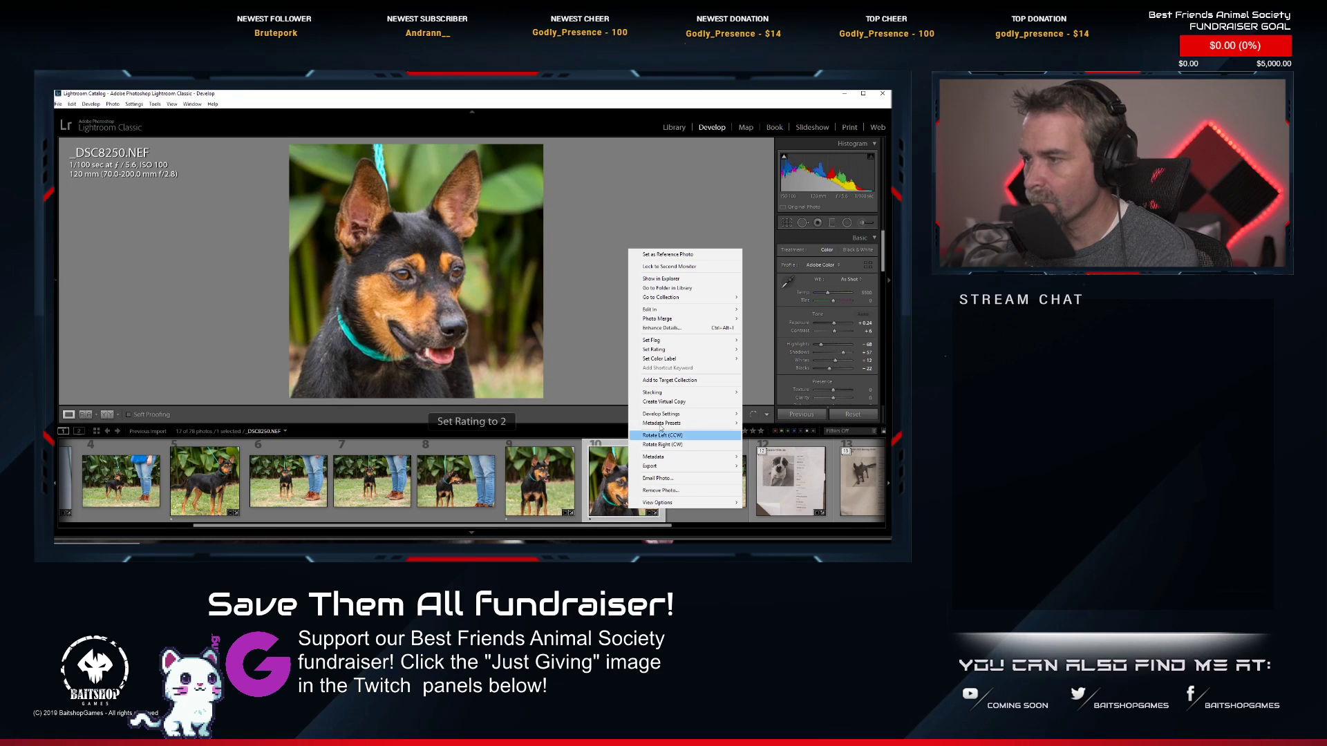
{"action": "mouse_move", "coordinate": [682, 312]}
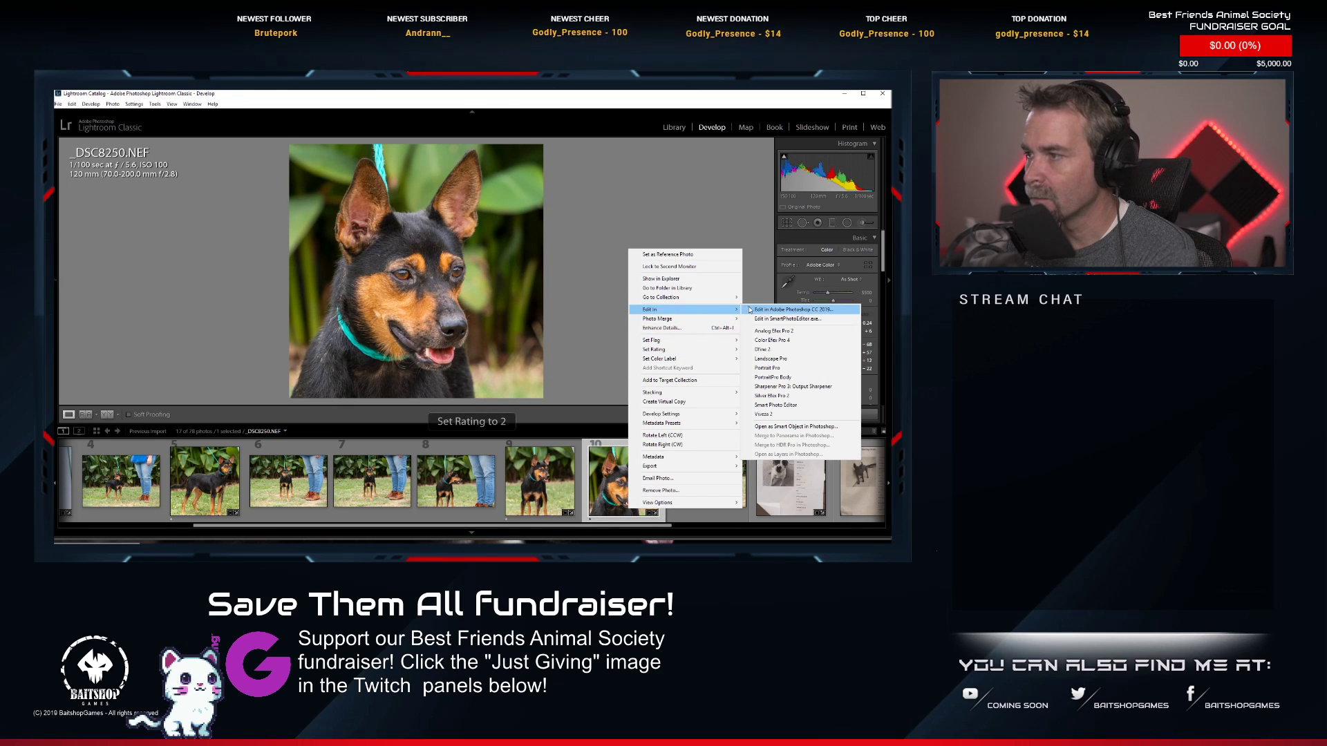
{"action": "left_click", "coordinate": [753, 309]}
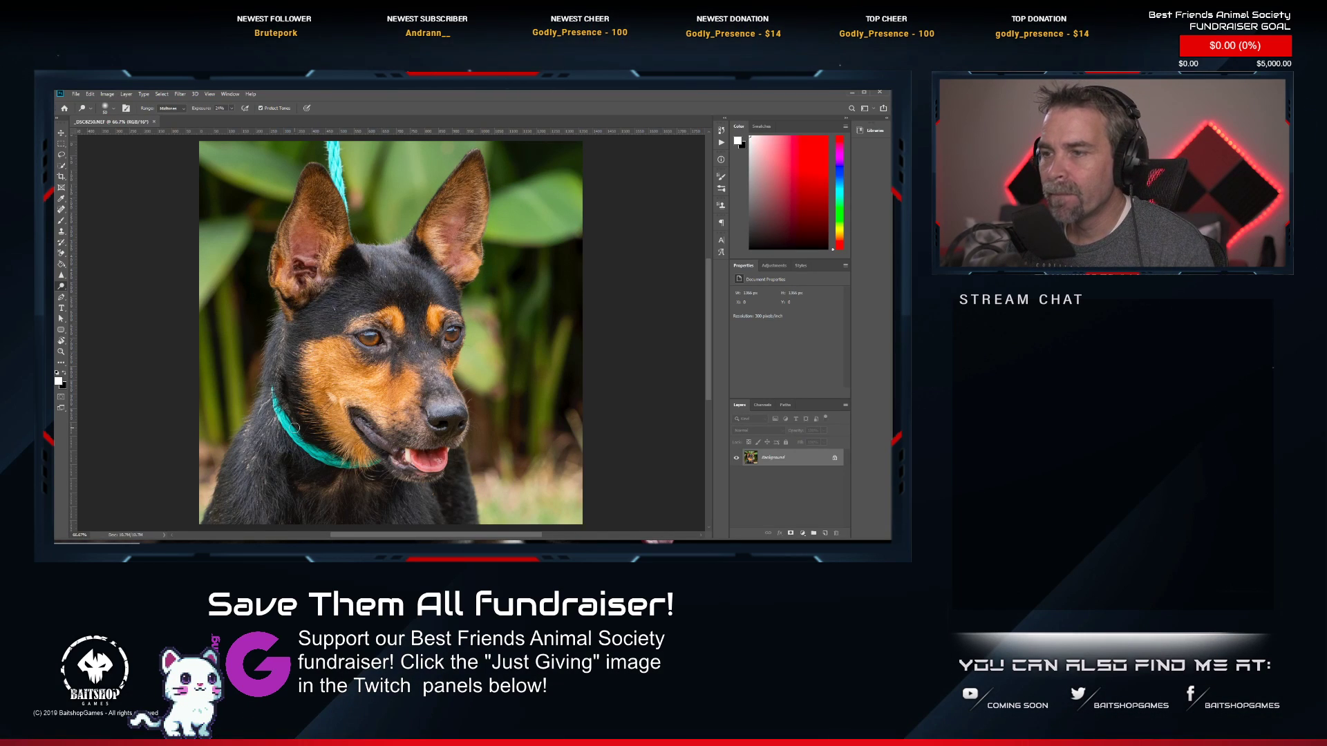
Remove the teal collar from the dog's neck in the close-up portrait with the Spot Healing Brush.
{"action": "scroll", "coordinate": [259, 415], "scroll_direction": "up", "scroll_amount": 2}
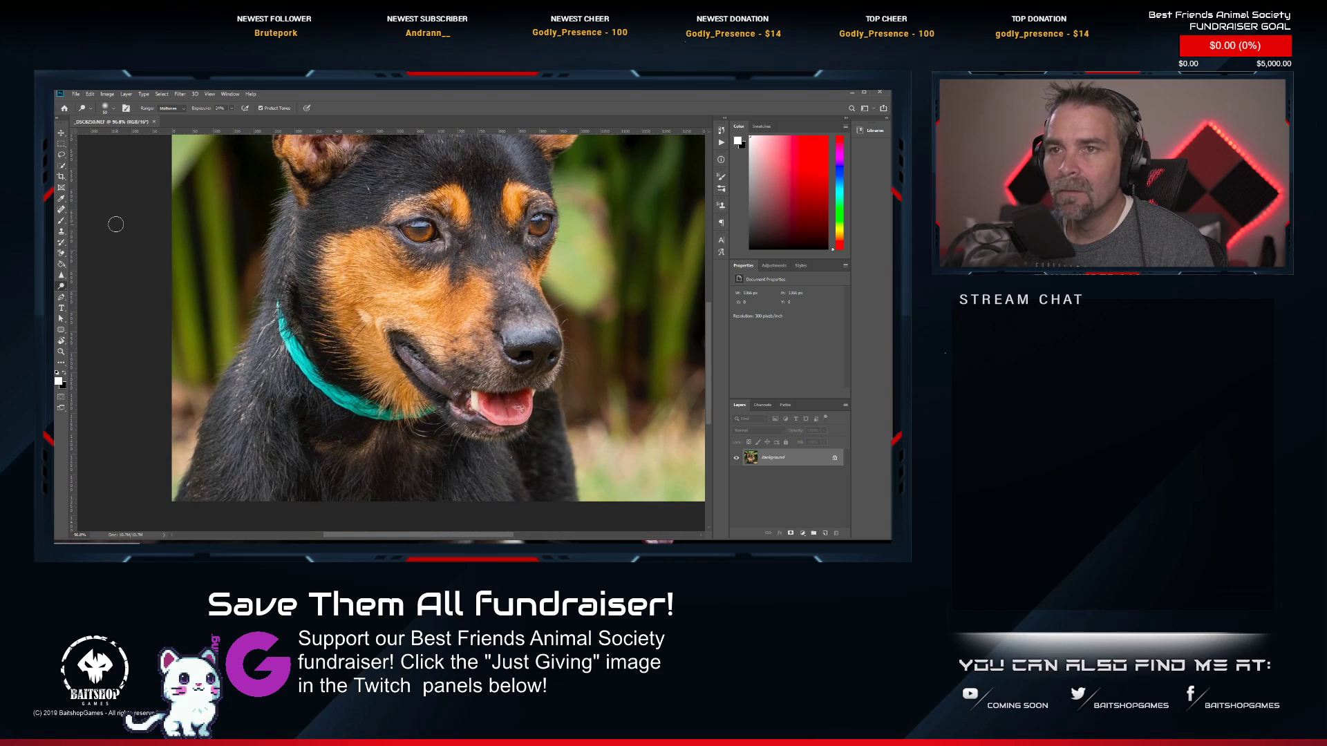
{"action": "key", "text": "j"}
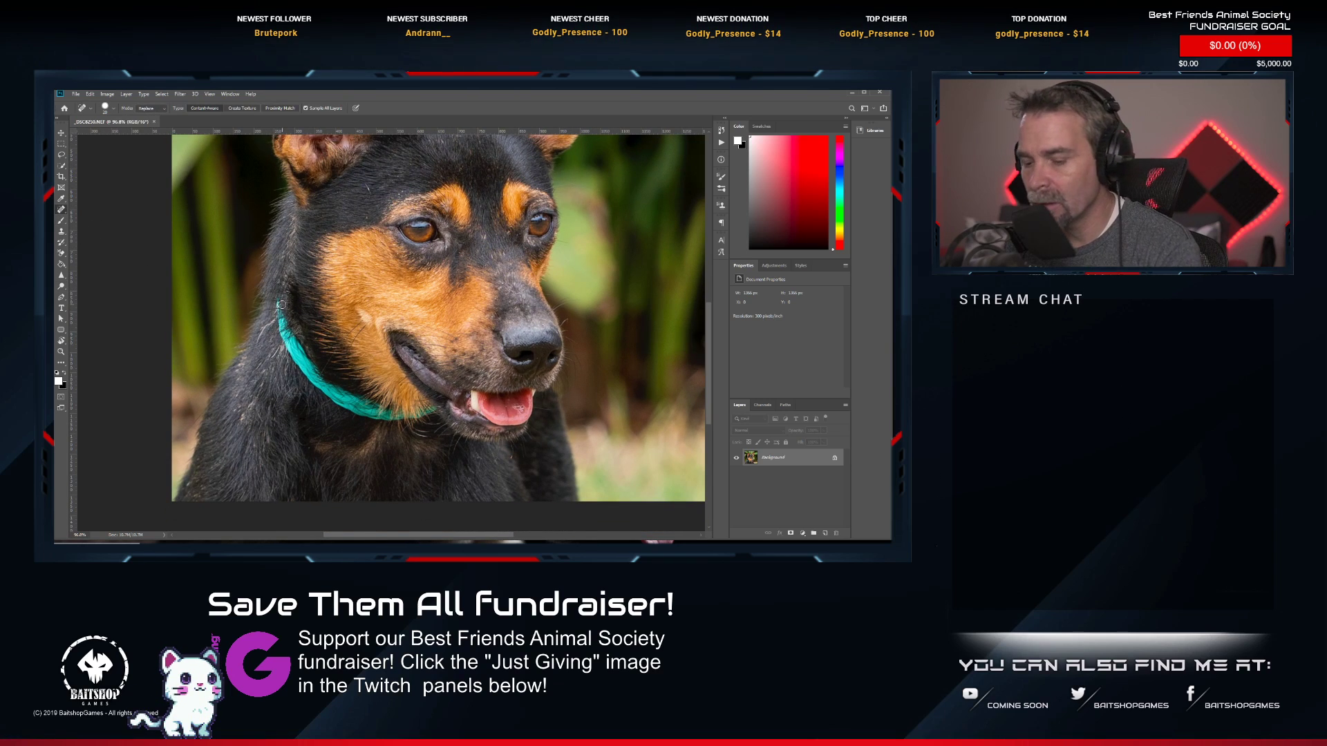
{"action": "mouse_move", "coordinate": [277, 298]}
{"action": "left_mouse_down"}
{"action": "mouse_move", "coordinate": [284, 340]}
{"action": "mouse_move", "coordinate": [294, 351]}
{"action": "mouse_move", "coordinate": [286, 329]}
{"action": "mouse_move", "coordinate": [314, 377]}
{"action": "mouse_move", "coordinate": [292, 355]}
{"action": "mouse_move", "coordinate": [323, 391]}
{"action": "mouse_move", "coordinate": [386, 423]}
{"action": "mouse_move", "coordinate": [432, 413]}
{"action": "mouse_move", "coordinate": [385, 411]}
{"action": "mouse_move", "coordinate": [321, 374]}
{"action": "left_mouse_up"}
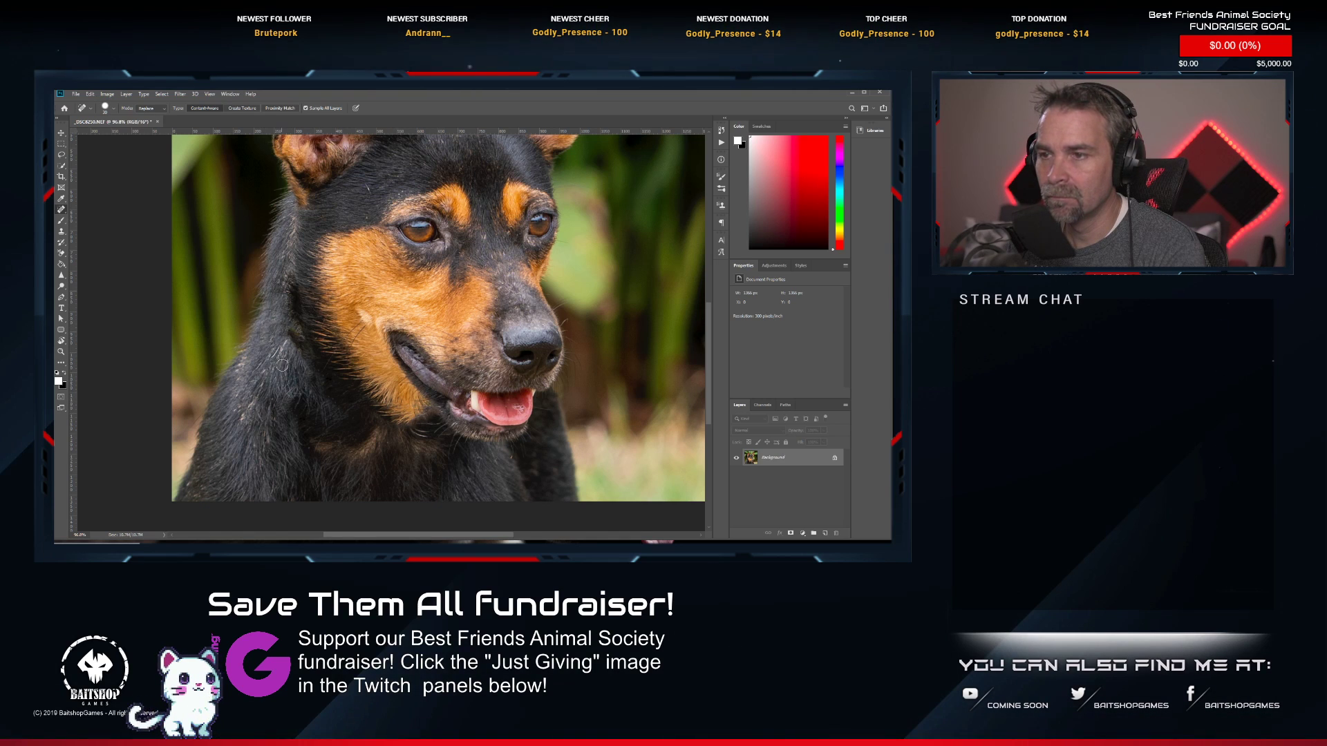
Paint over the teal leash beside the dog's ear in the portrait with the Spot Healing Brush.
{"action": "left_click_drag", "start_coordinate": [421, 243], "coordinate": [403, 428]}
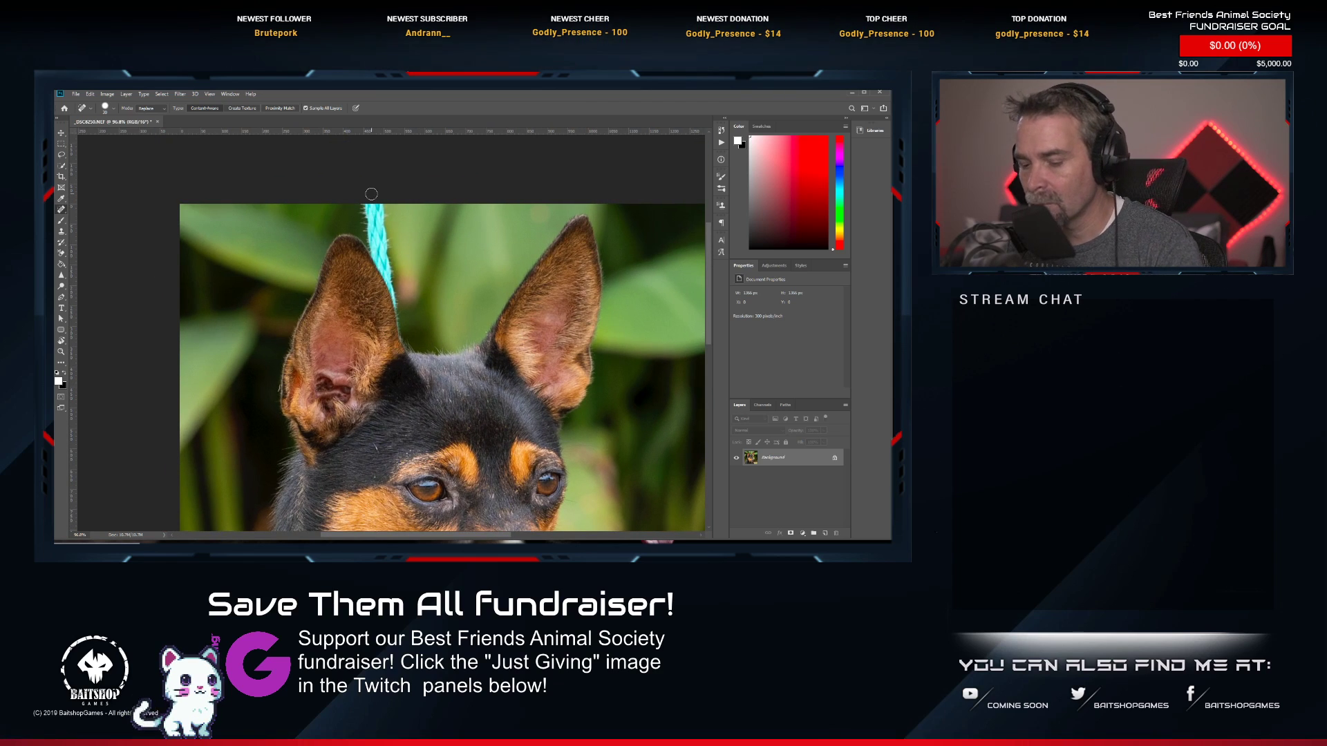
{"action": "mouse_move", "coordinate": [372, 198]}
{"action": "left_mouse_down"}
{"action": "mouse_move", "coordinate": [405, 303]}
{"action": "mouse_move", "coordinate": [405, 282]}
{"action": "mouse_move", "coordinate": [417, 302]}
{"action": "mouse_move", "coordinate": [411, 254]}
{"action": "mouse_move", "coordinate": [397, 311]}
{"action": "left_mouse_up"}
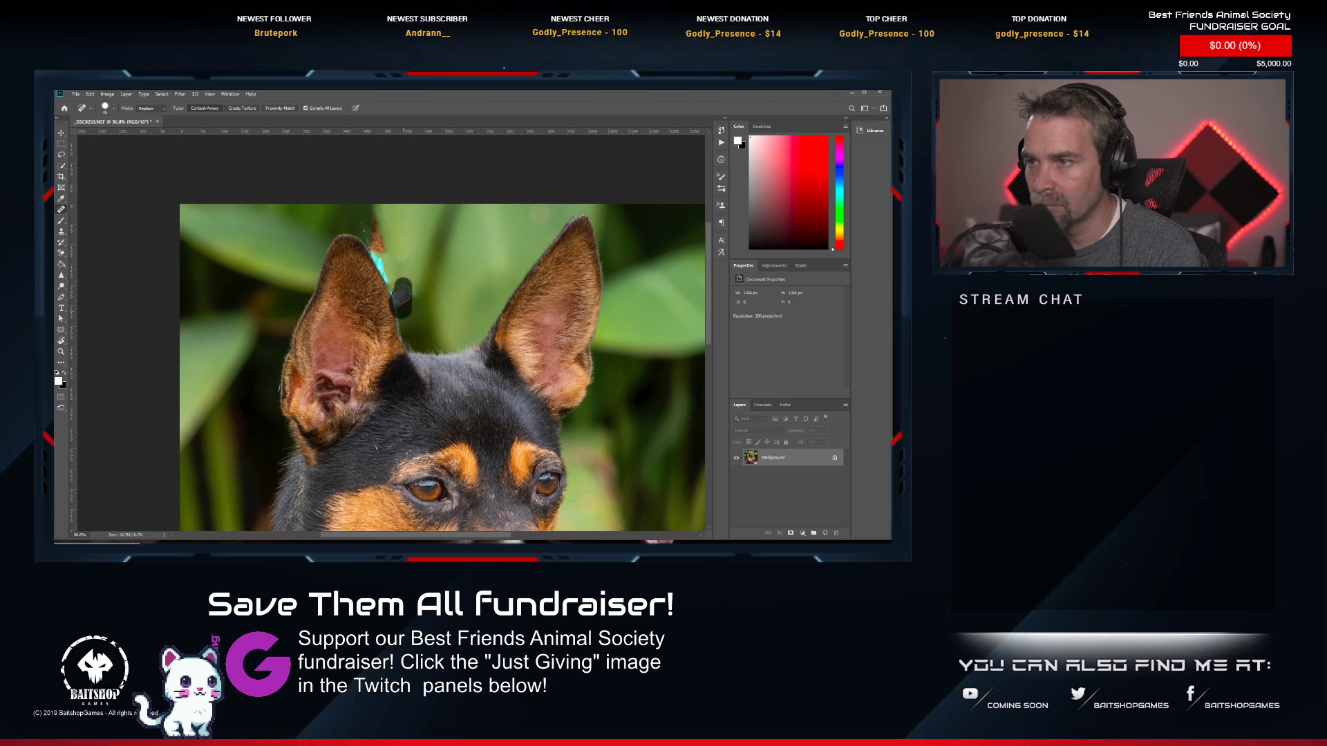
{"action": "left_click_drag", "start_coordinate": [389, 250], "coordinate": [368, 221]}
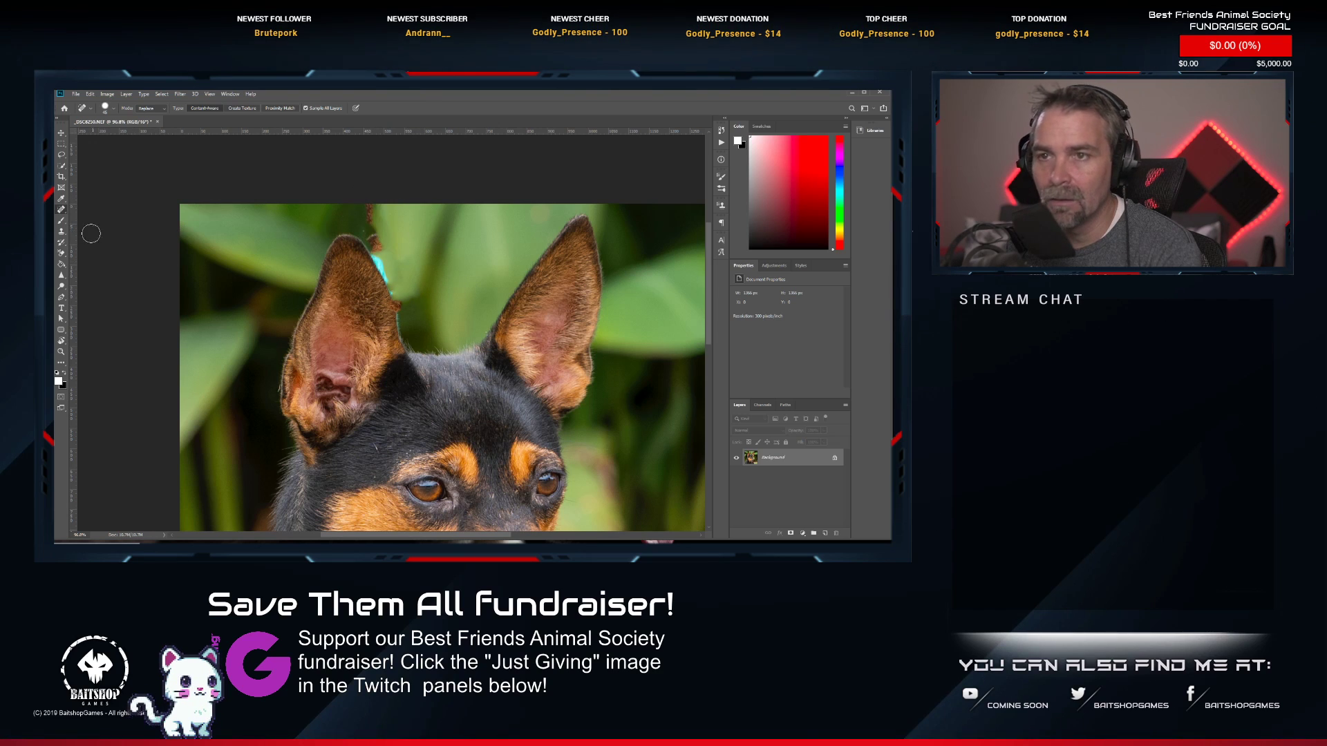
Cover the red leash remnant above the dog's ear with green leaf background sampled beside it, using the Clone Stamp.
{"action": "left_click", "coordinate": [61, 232]}
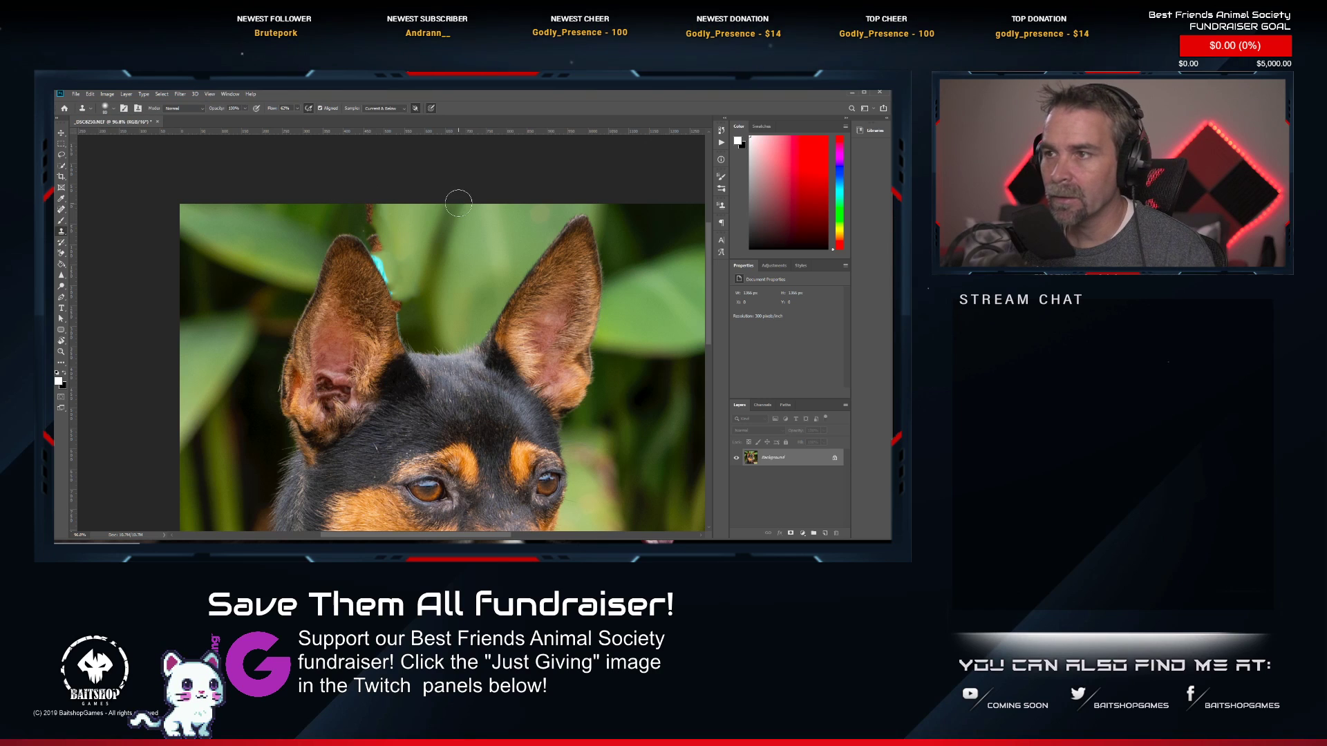
{"action": "left_click", "coordinate": [408, 218], "text": "alt"}
{"action": "left_click_drag", "start_coordinate": [365, 215], "coordinate": [384, 240]}
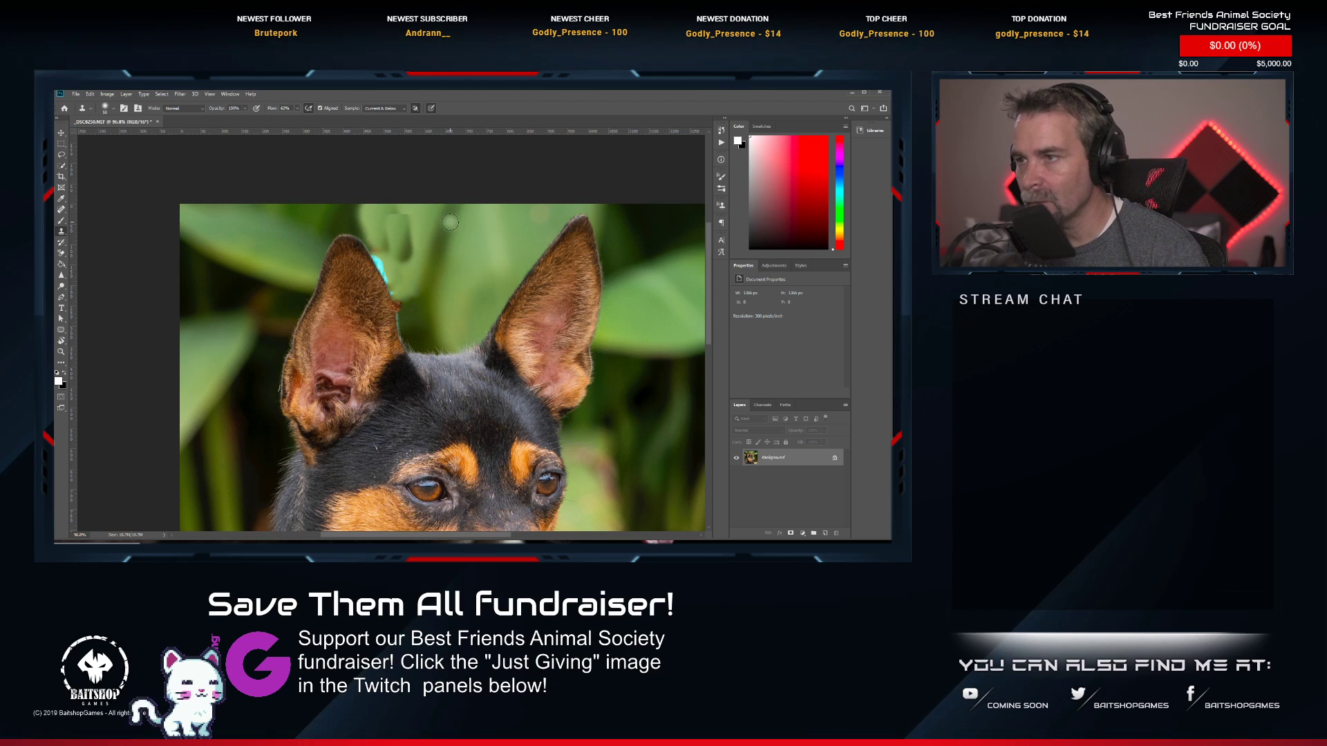
{"action": "key", "text": "ctrl+z"}
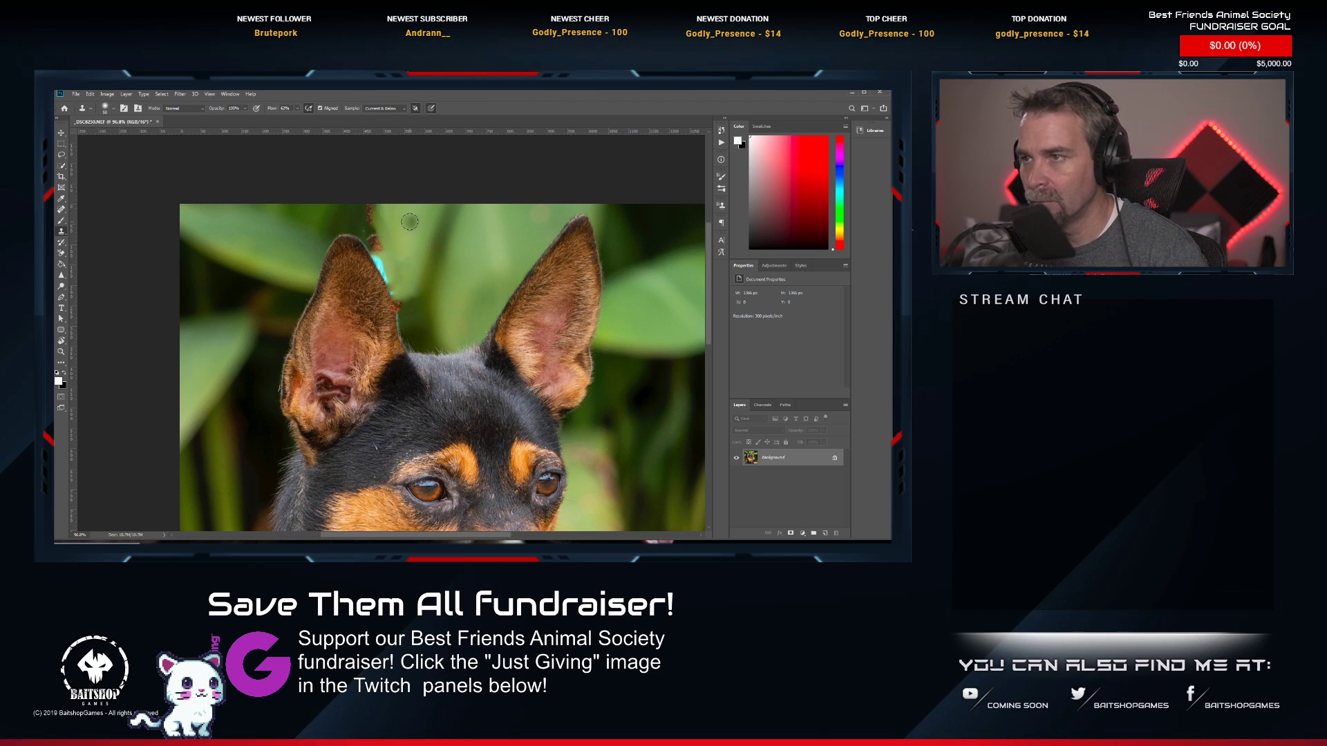
{"action": "left_click_drag", "start_coordinate": [383, 212], "coordinate": [390, 243]}
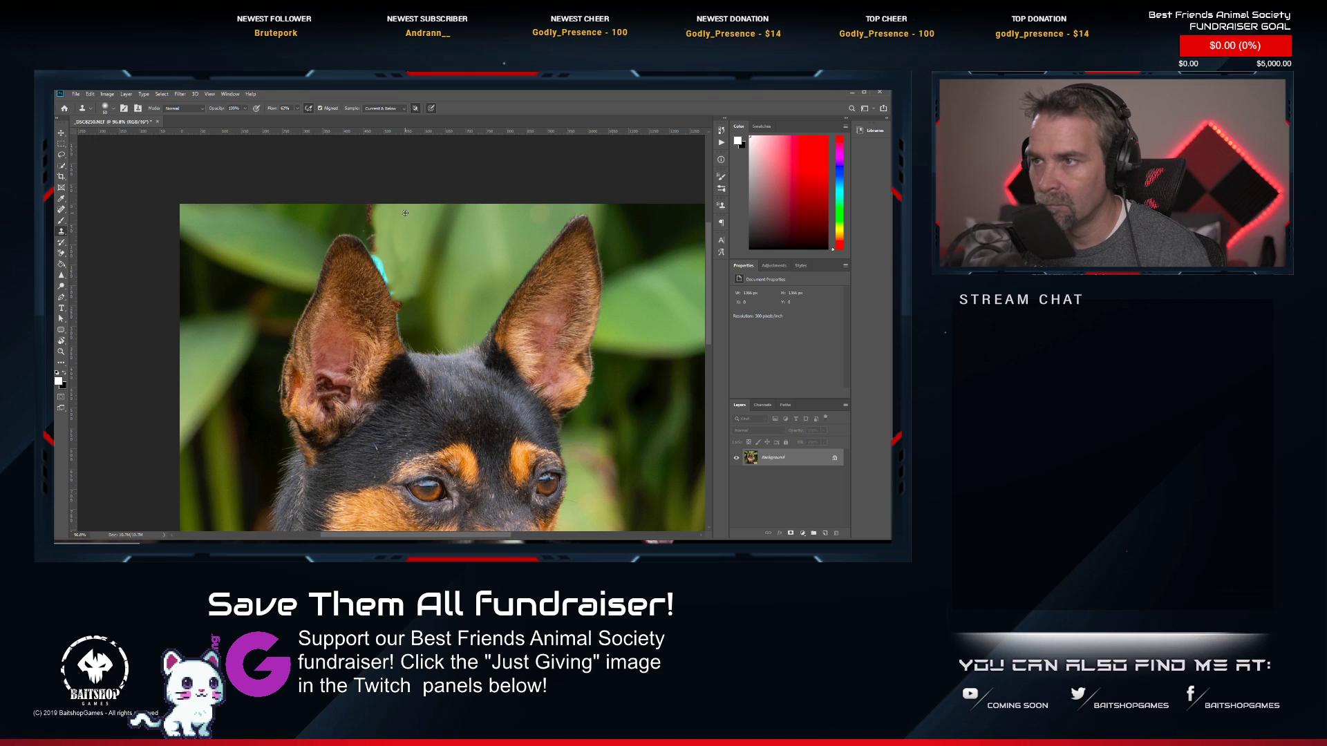
{"action": "mouse_move", "coordinate": [378, 225]}
{"action": "left_mouse_down"}
{"action": "mouse_move", "coordinate": [388, 257]}
{"action": "mouse_move", "coordinate": [370, 208]}
{"action": "left_mouse_up"}
{"action": "left_click", "coordinate": [407, 223], "text": "alt"}
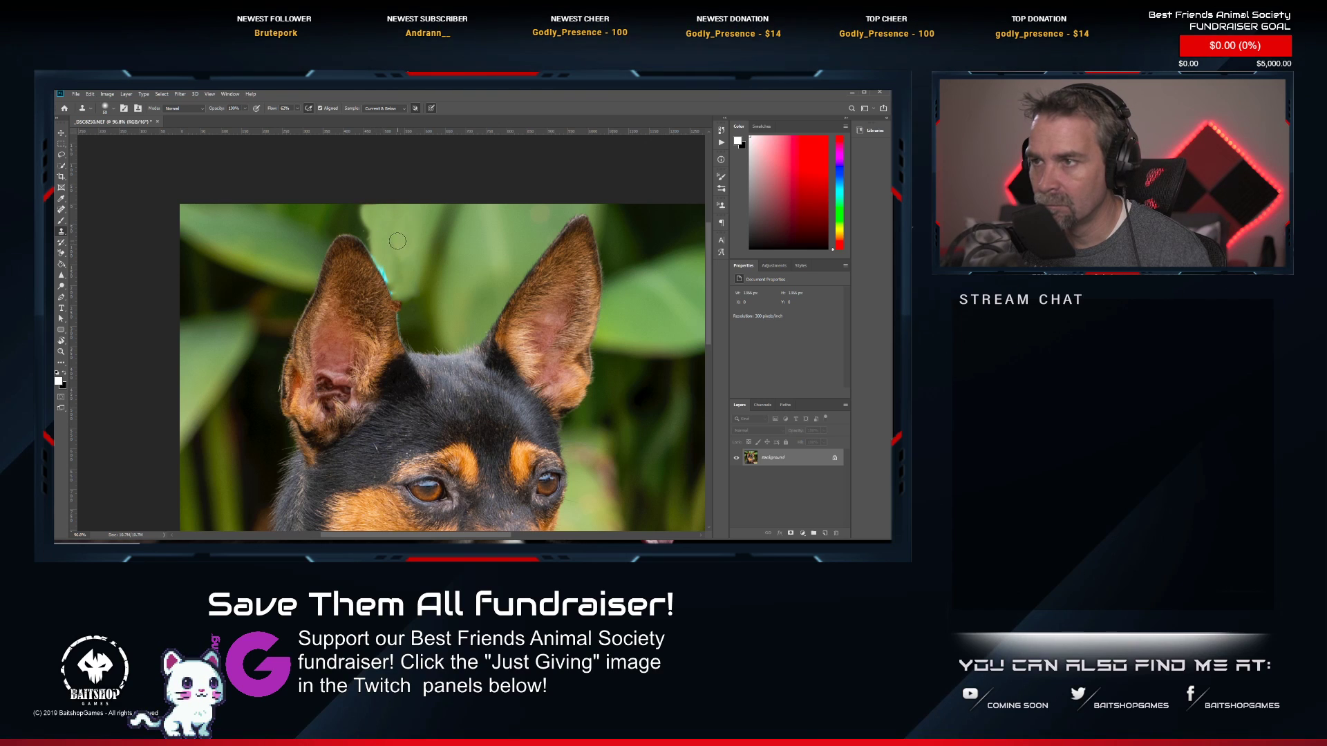
Clone leaf background over the remaining teal fringe along the ear's inner edge and even out the patch between the ears.
{"action": "left_click", "coordinate": [392, 240], "text": "alt"}
{"action": "left_click_drag", "start_coordinate": [381, 253], "coordinate": [396, 281]}
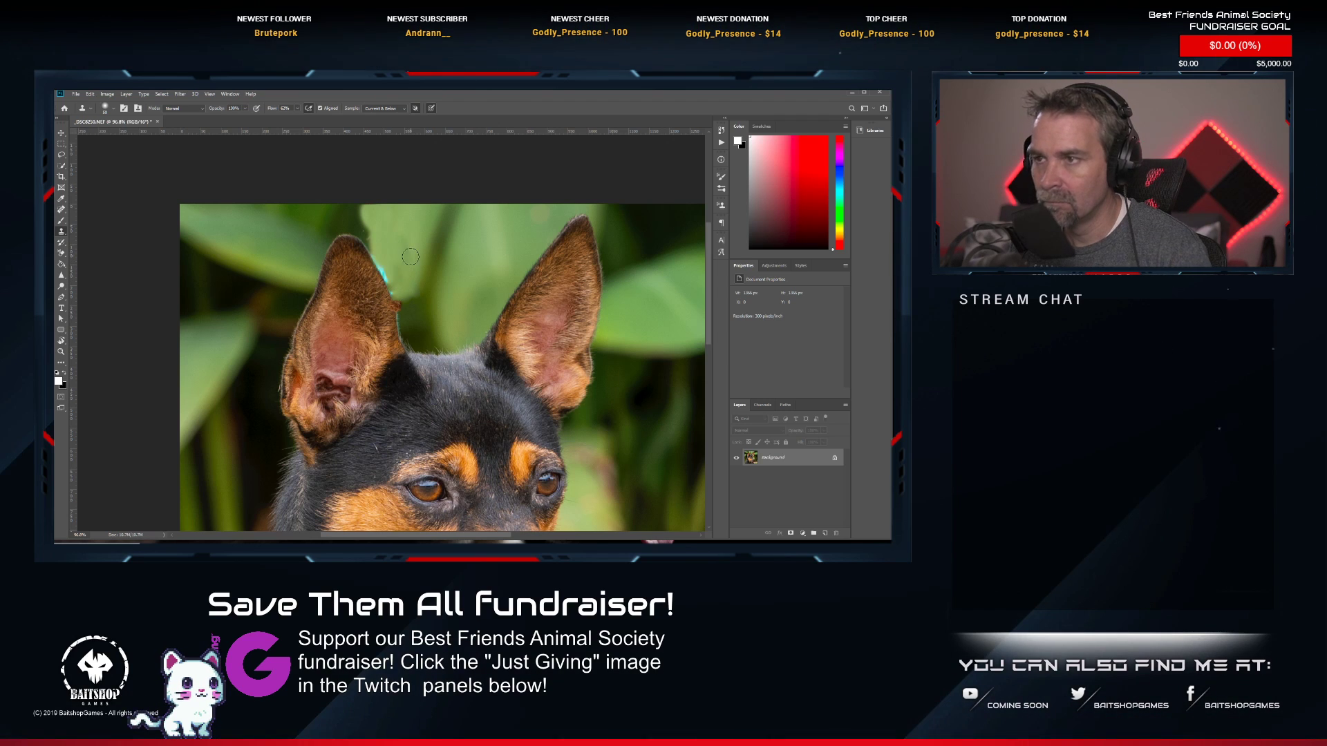
{"action": "right_click", "coordinate": [415, 254]}
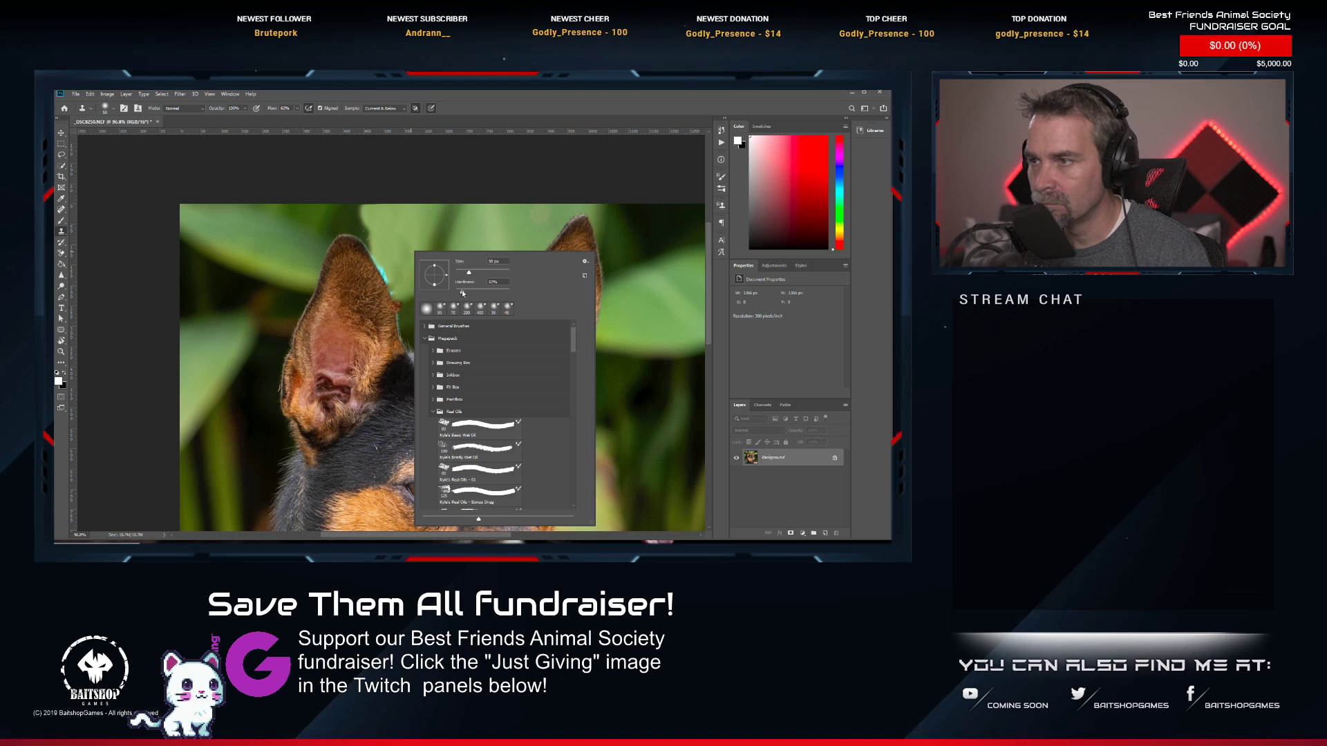
{"action": "key", "text": "Return"}
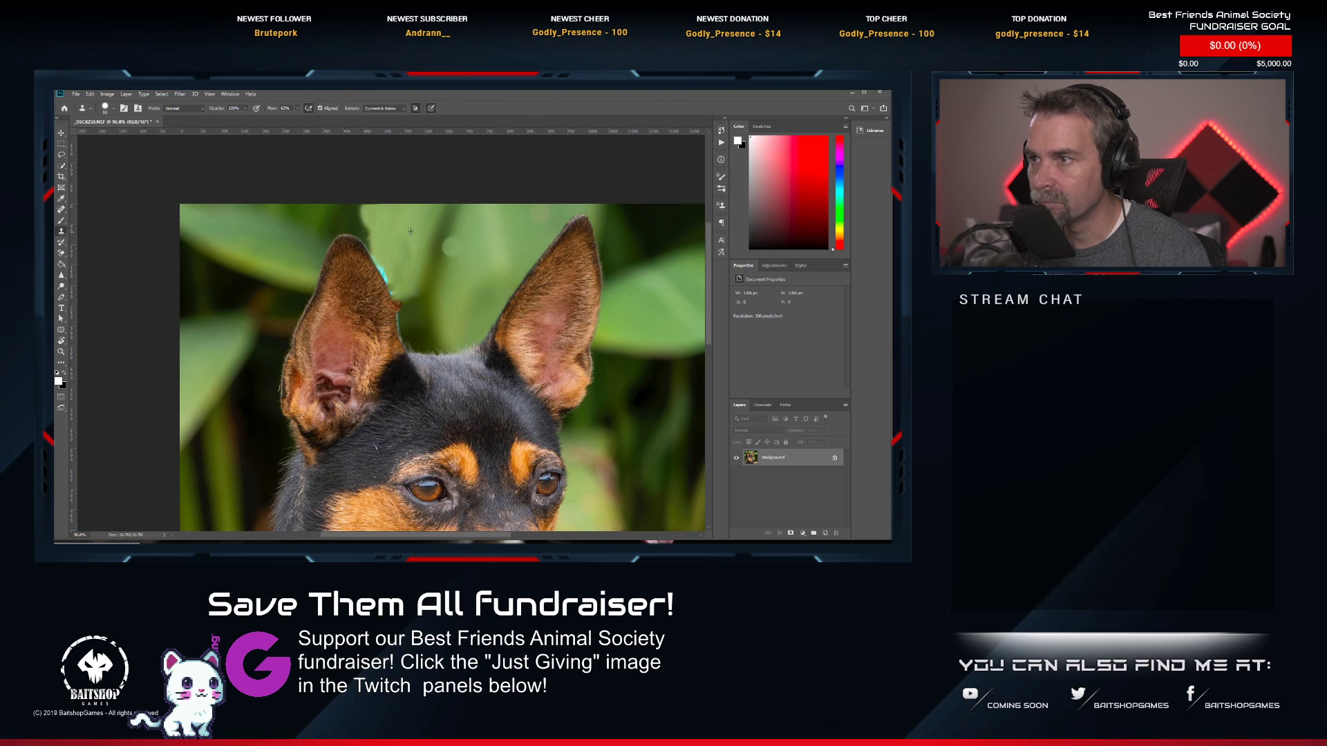
{"action": "mouse_move", "coordinate": [381, 251]}
{"action": "left_mouse_down"}
{"action": "mouse_move", "coordinate": [379, 247]}
{"action": "mouse_move", "coordinate": [407, 312]}
{"action": "left_mouse_up"}
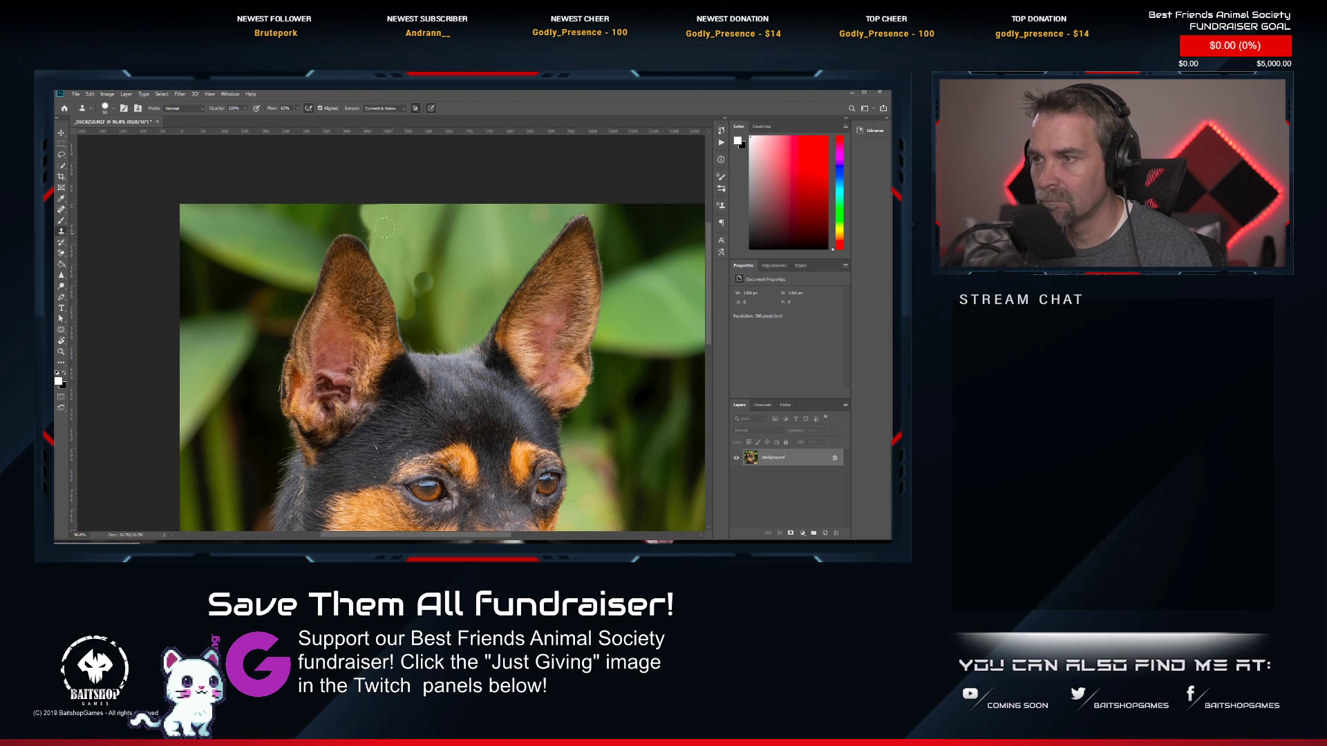
{"action": "left_click_drag", "start_coordinate": [410, 289], "coordinate": [410, 284]}
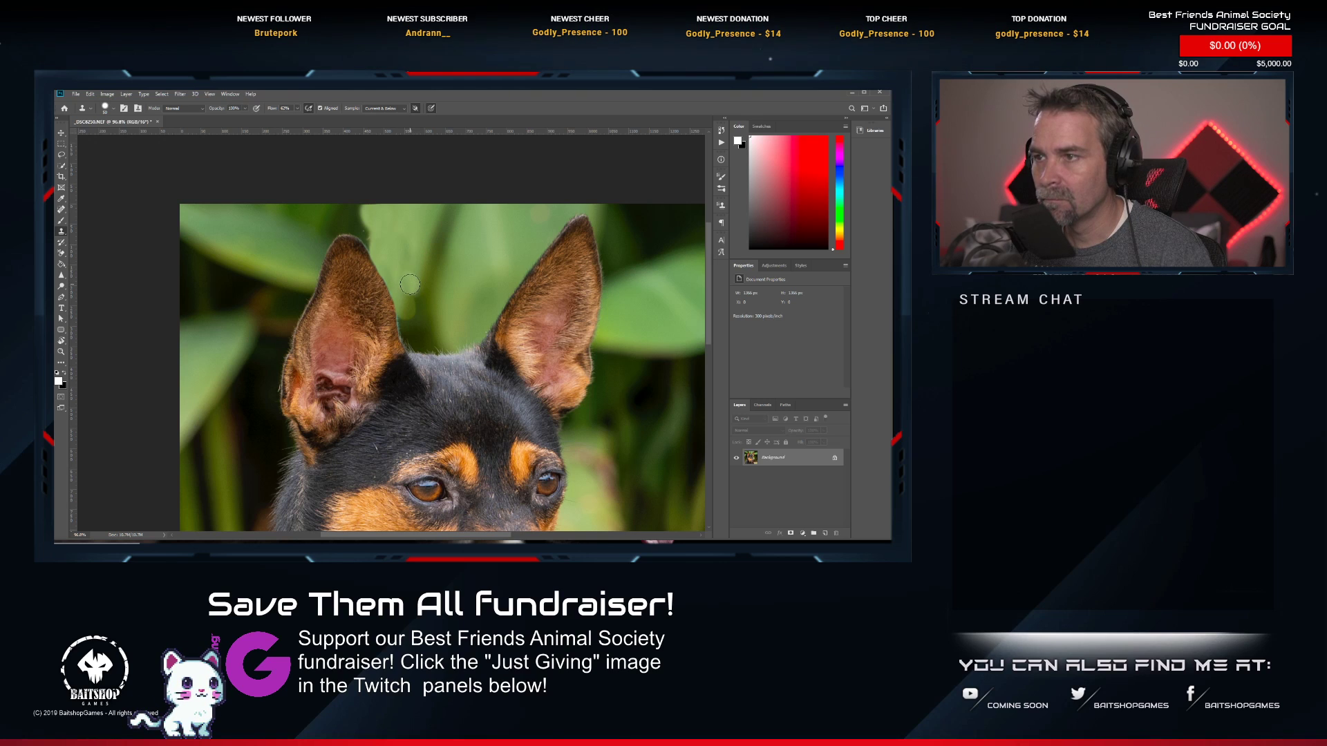
{"action": "left_click", "coordinate": [427, 249], "text": "alt"}
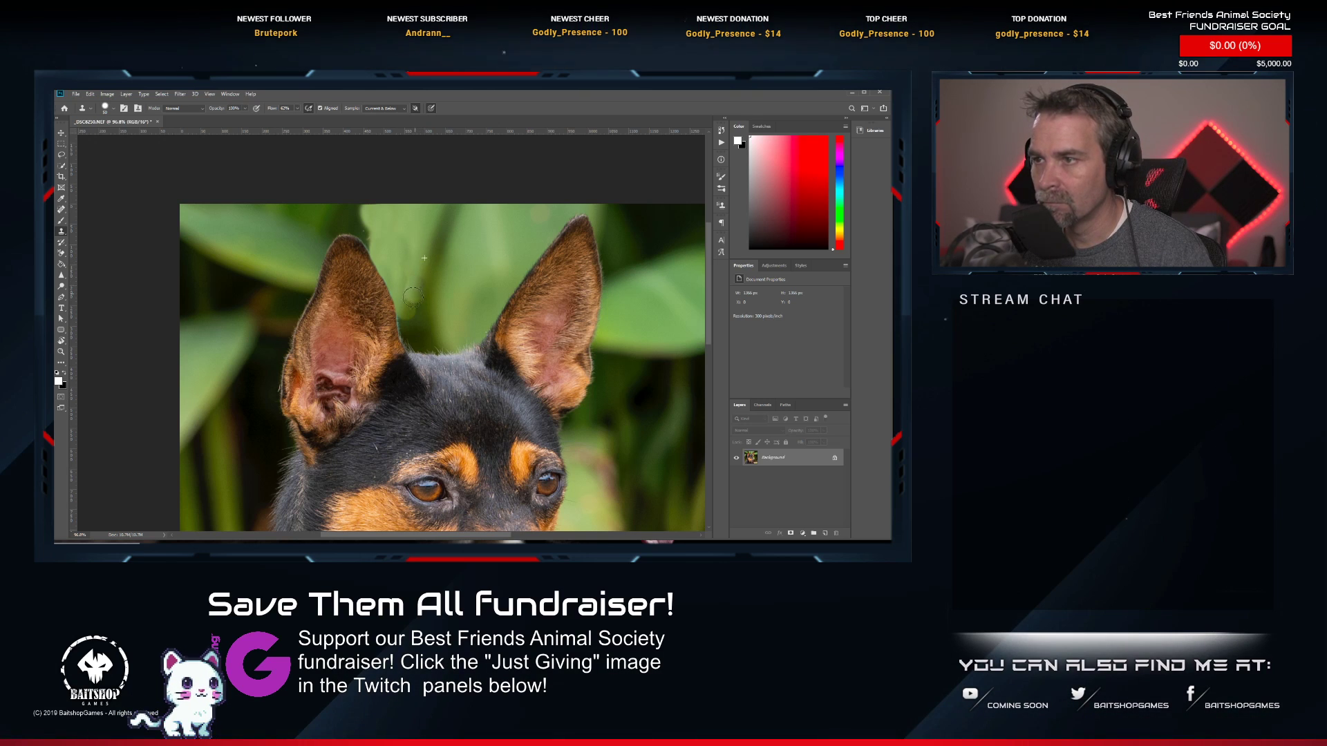
{"action": "left_click_drag", "start_coordinate": [406, 298], "coordinate": [408, 290]}
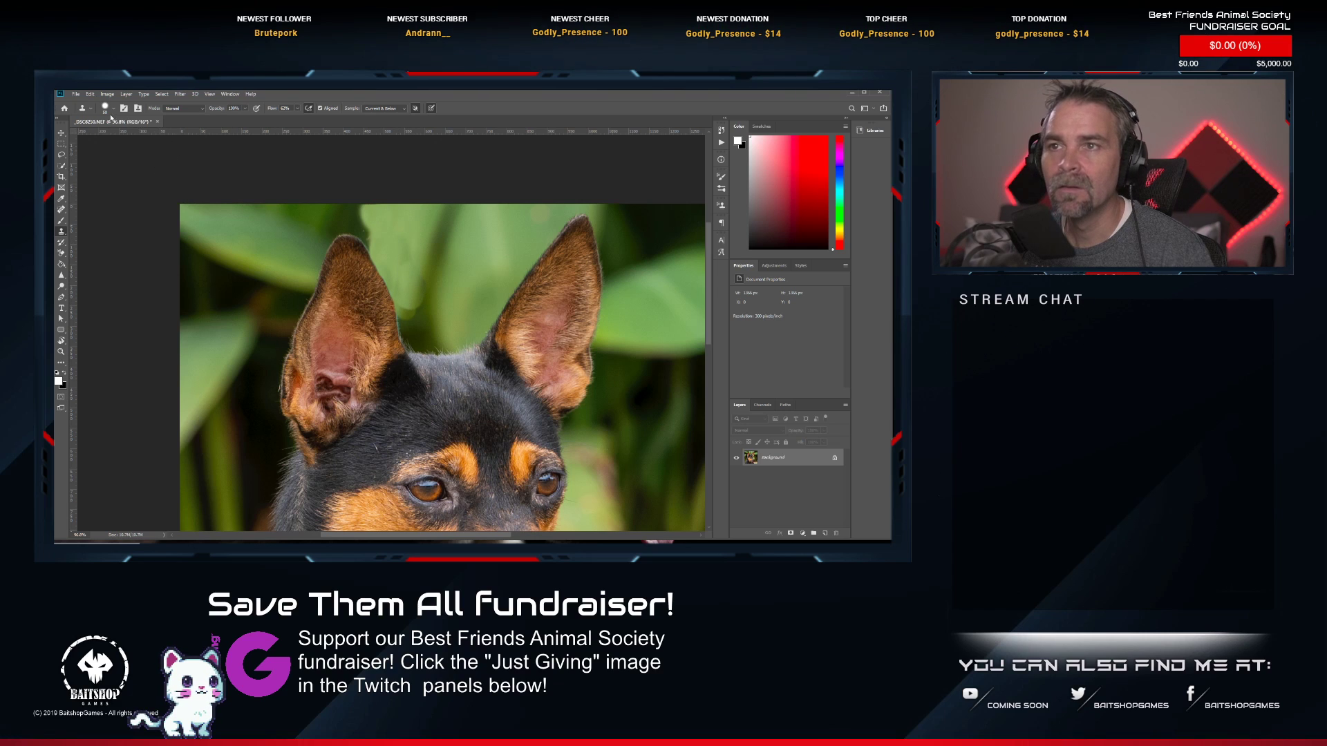
Lasso the cloned background patch beside the ear, following the ear's edge up to the top of the photo.
{"action": "left_click", "coordinate": [60, 157]}
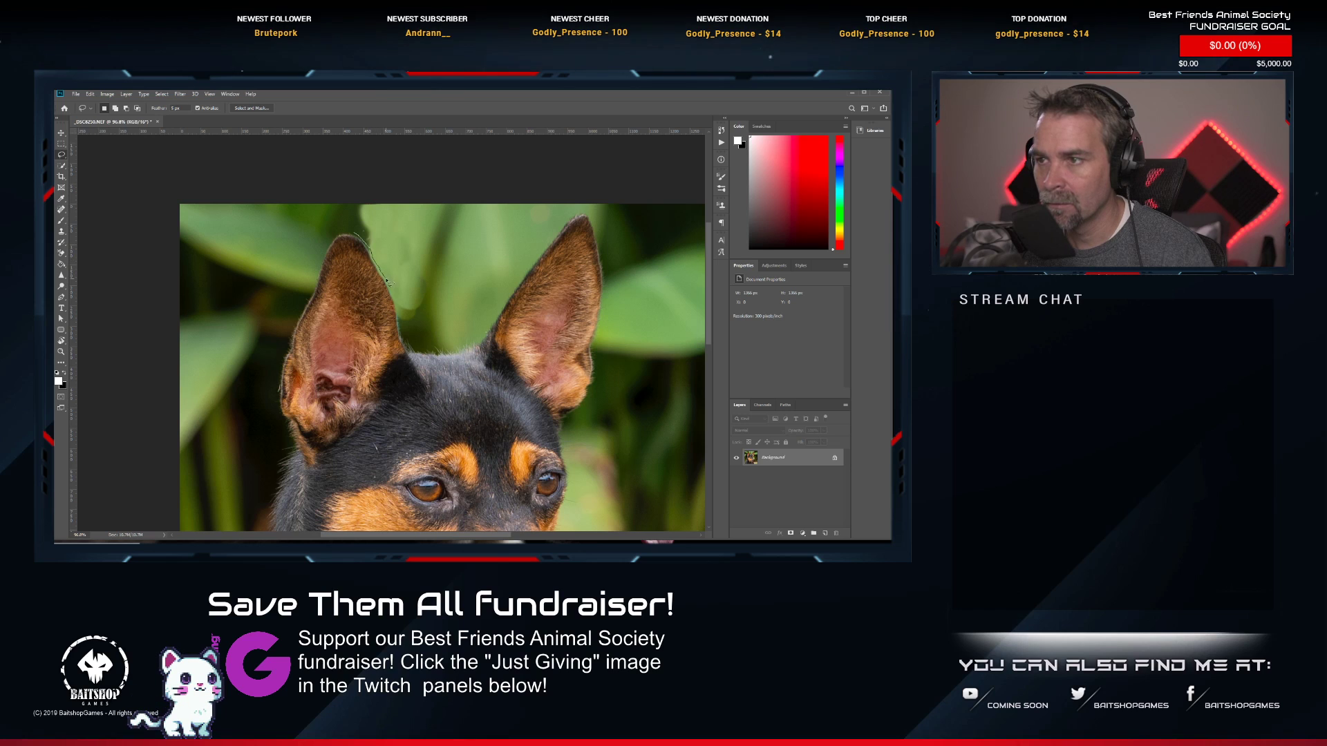
{"action": "left_click_drag", "start_coordinate": [388, 283], "coordinate": [407, 331]}
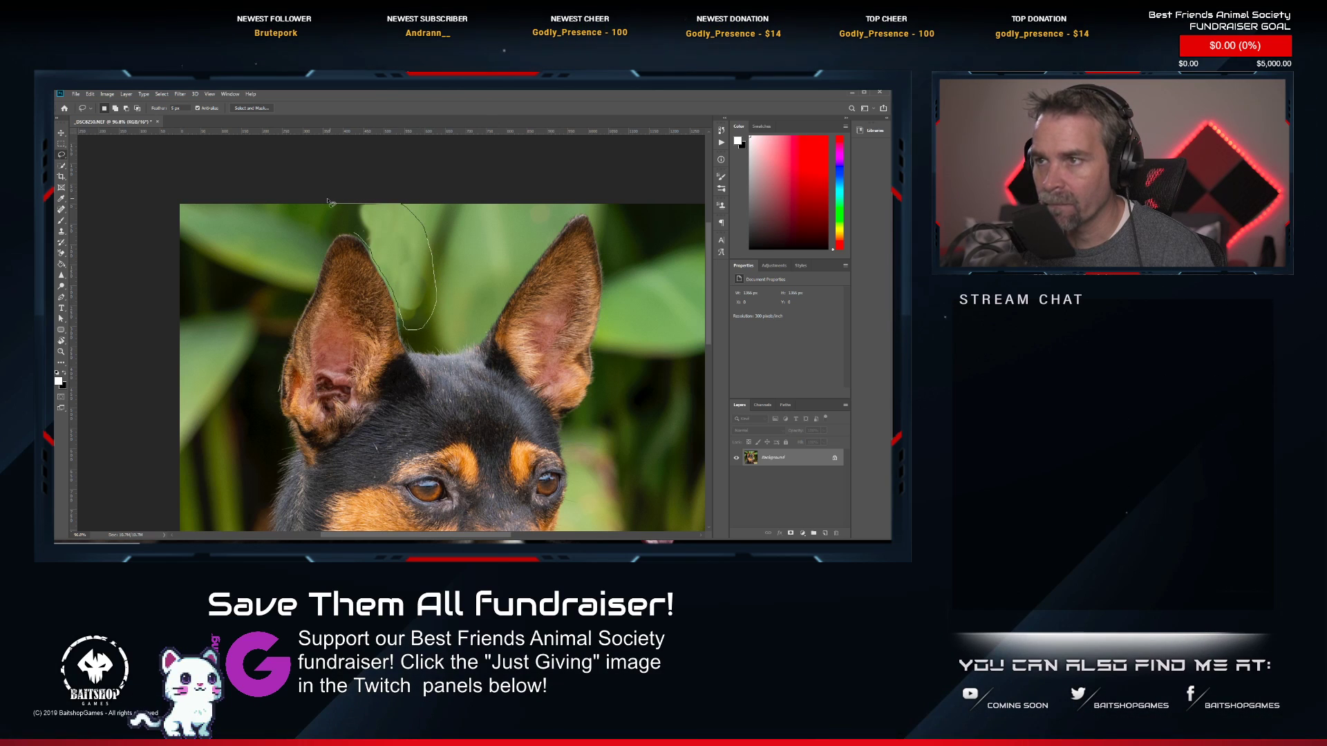
{"action": "left_click_drag", "start_coordinate": [329, 202], "coordinate": [329, 203]}
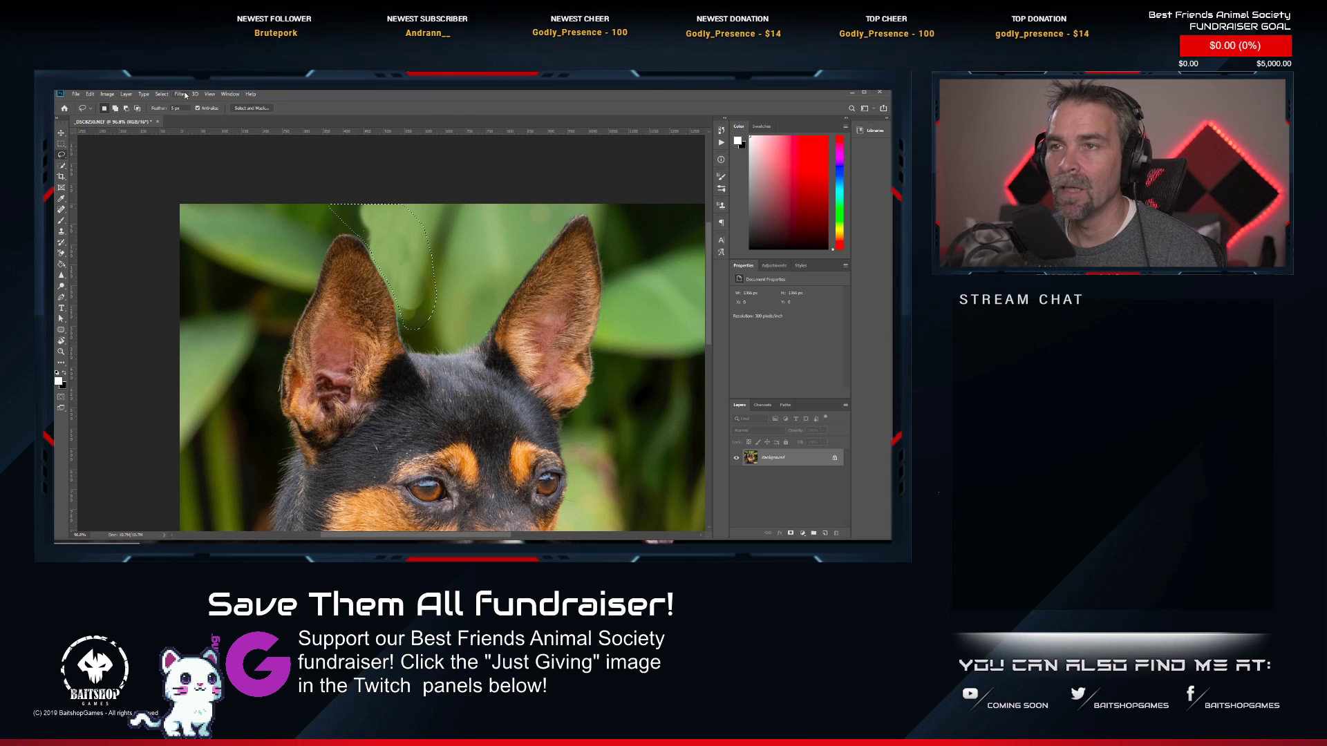
Apply a Gaussian Blur to the selected background patch to smooth the cloning marks.
{"action": "left_click", "coordinate": [162, 95]}
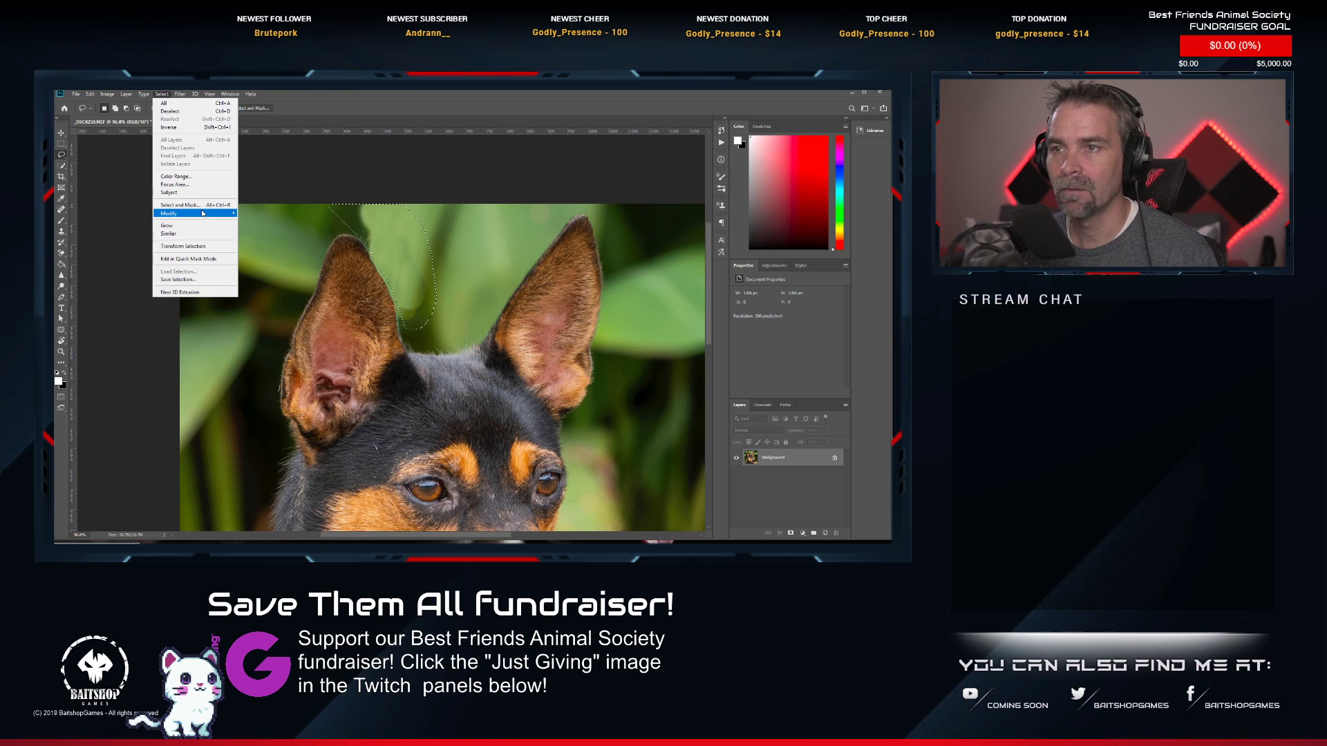
{"action": "mouse_move", "coordinate": [179, 94]}
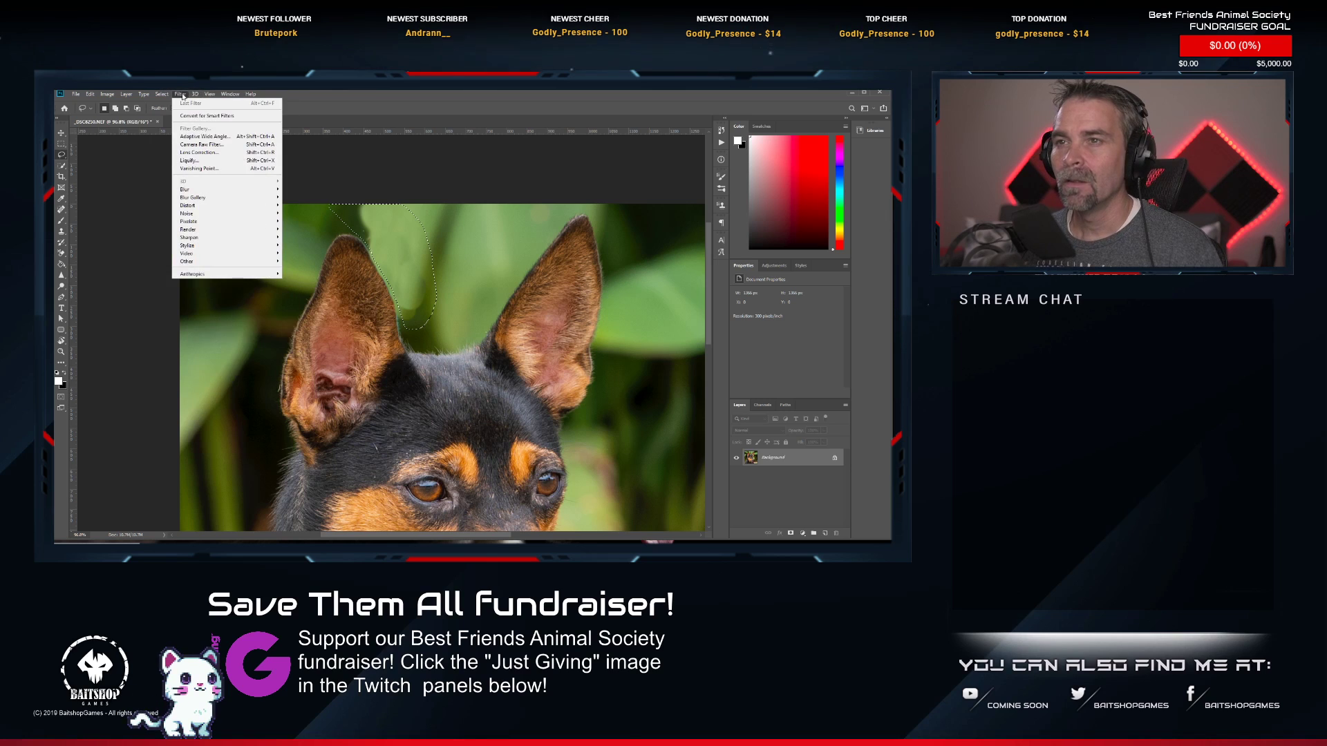
{"action": "mouse_move", "coordinate": [207, 190]}
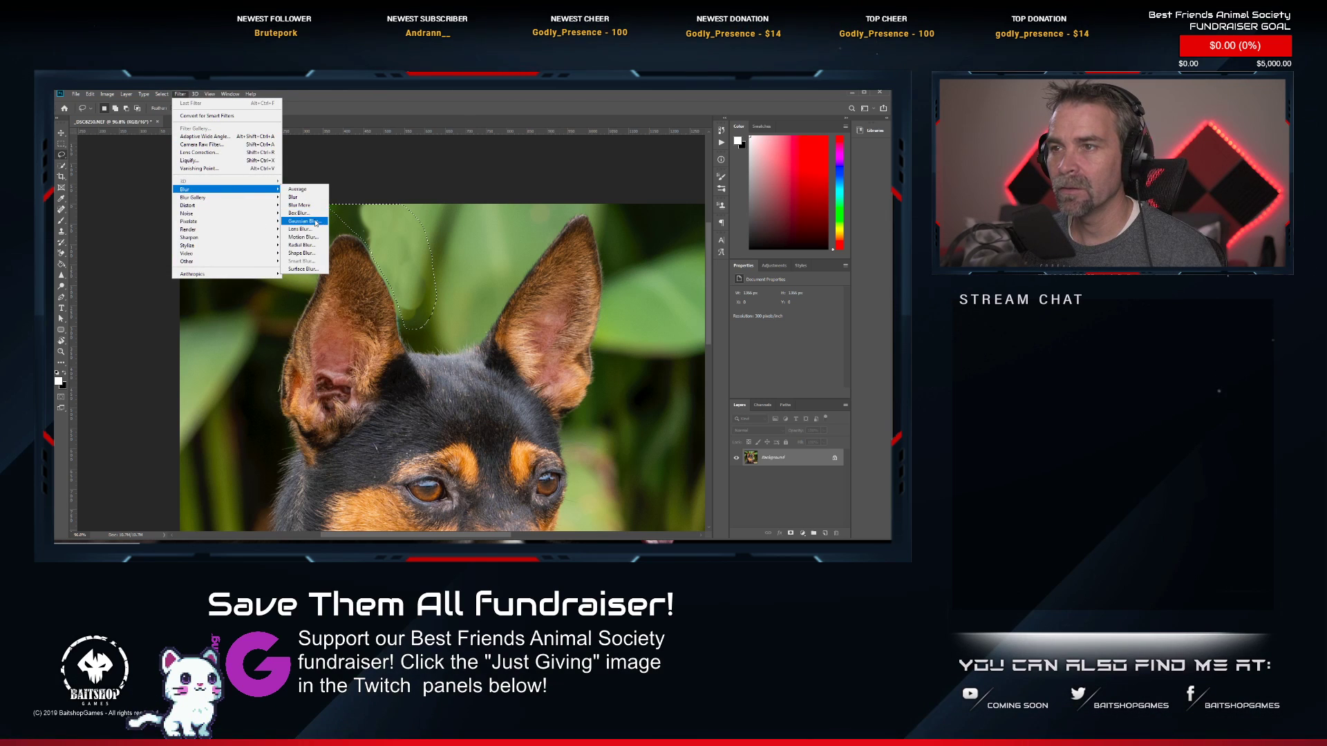
{"action": "left_click", "coordinate": [302, 222]}
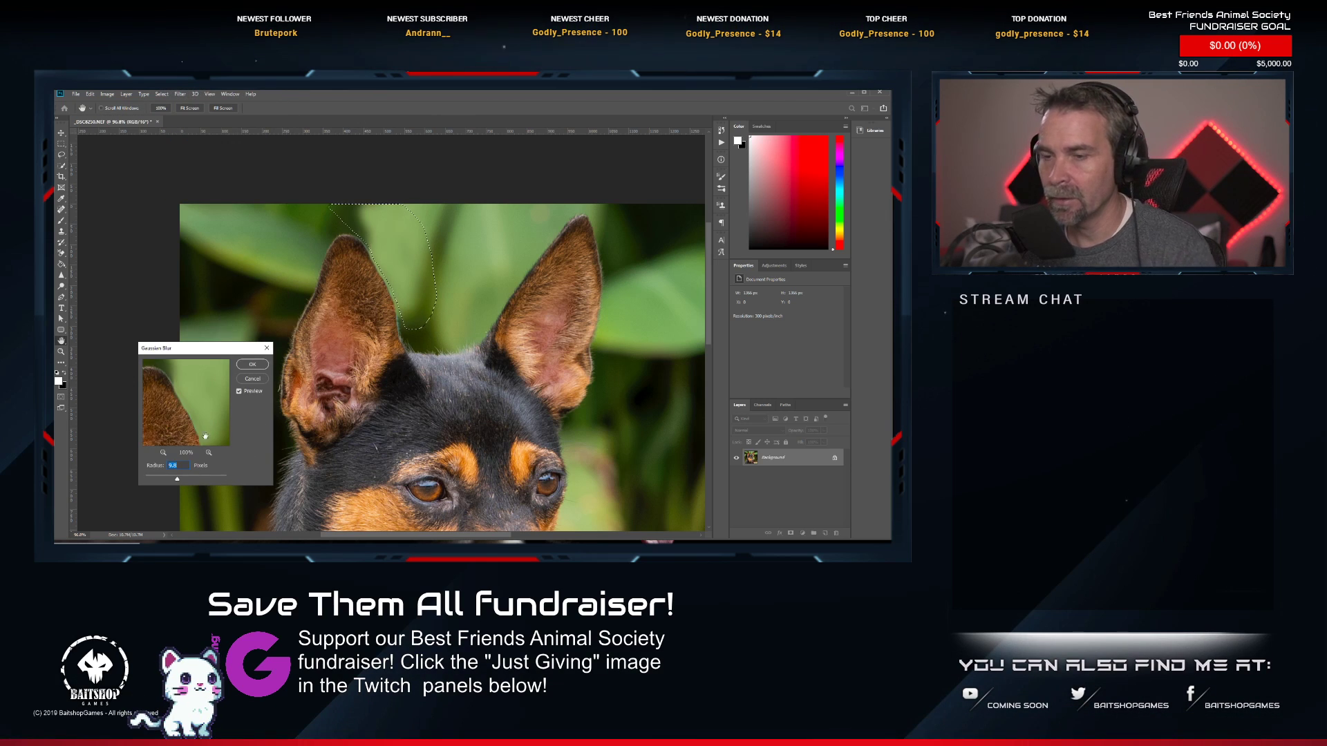
{"action": "left_click", "coordinate": [252, 364]}
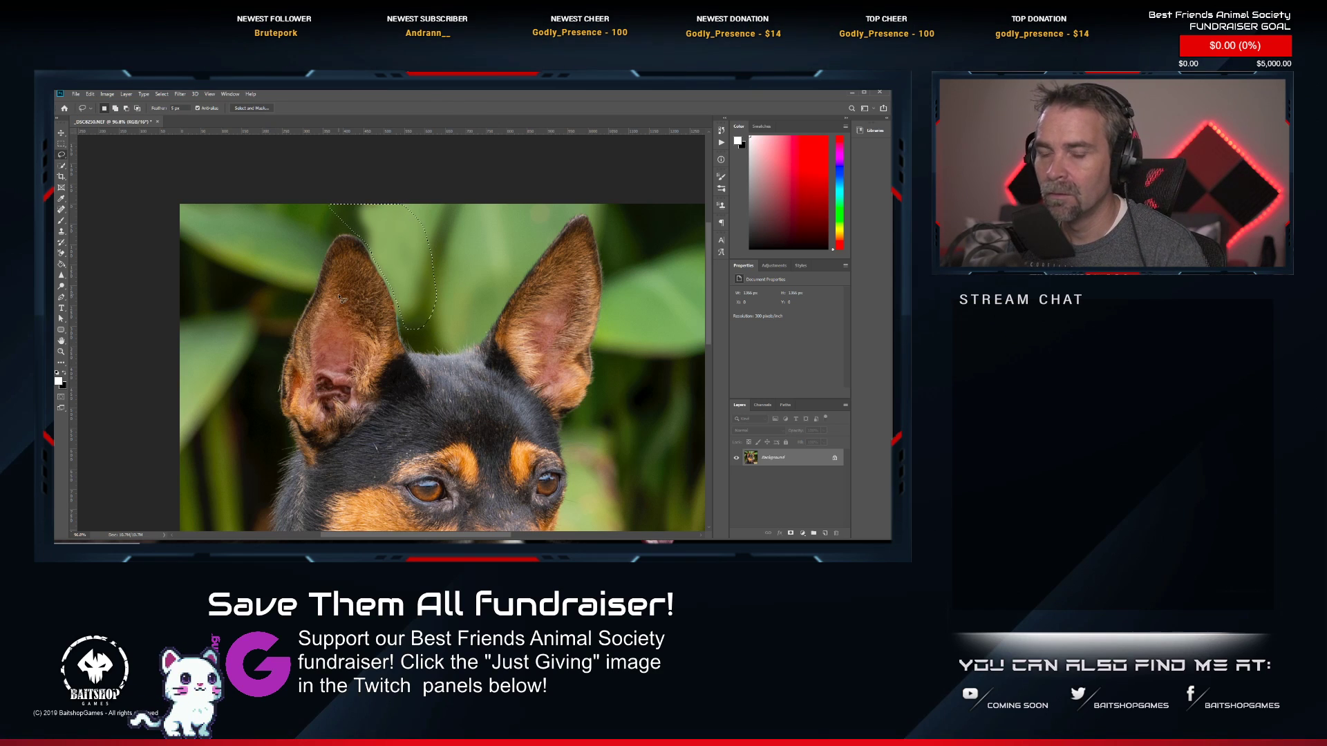
Clean up small specks on the dog's face and muzzle with the Spot Healing Brush.
{"action": "scroll", "coordinate": [416, 278], "scroll_direction": "down", "scroll_amount": 5}
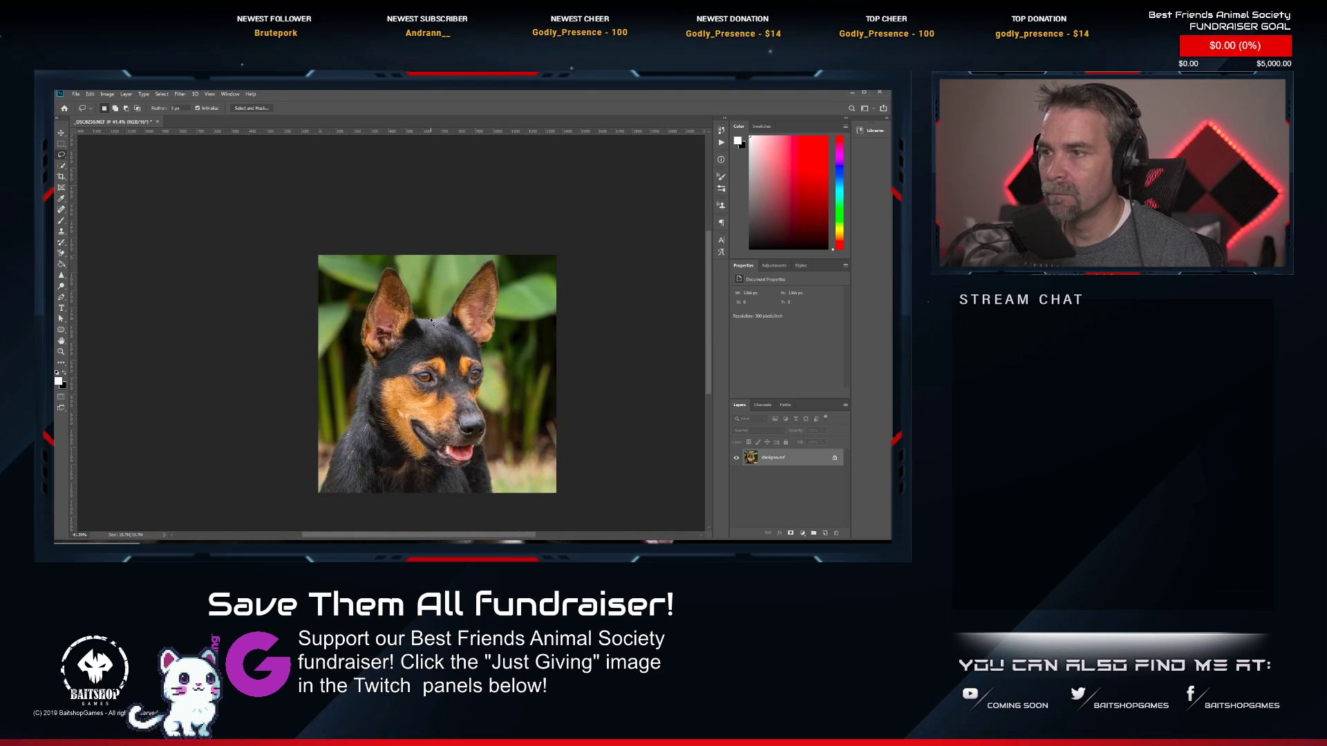
{"action": "scroll", "coordinate": [435, 406], "scroll_direction": "up", "scroll_amount": 2}
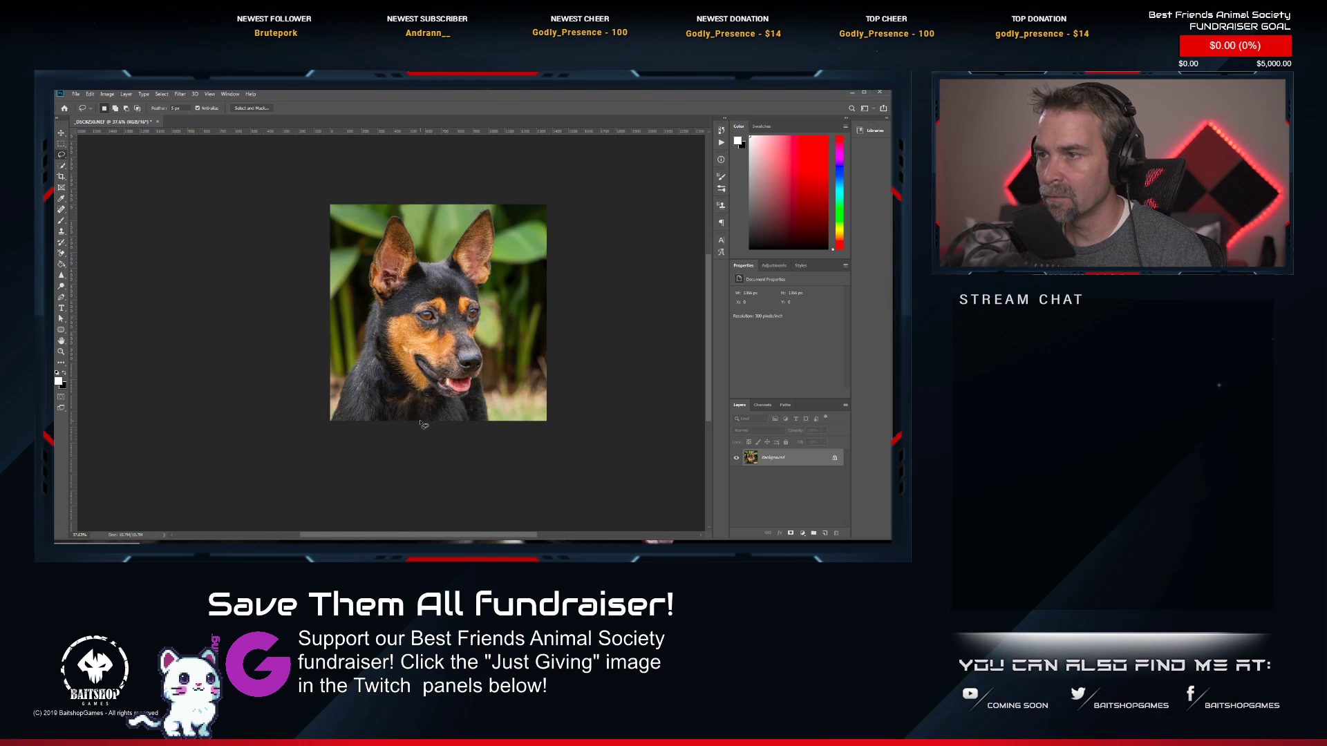
{"action": "scroll", "coordinate": [400, 350], "scroll_direction": "up", "scroll_amount": 5}
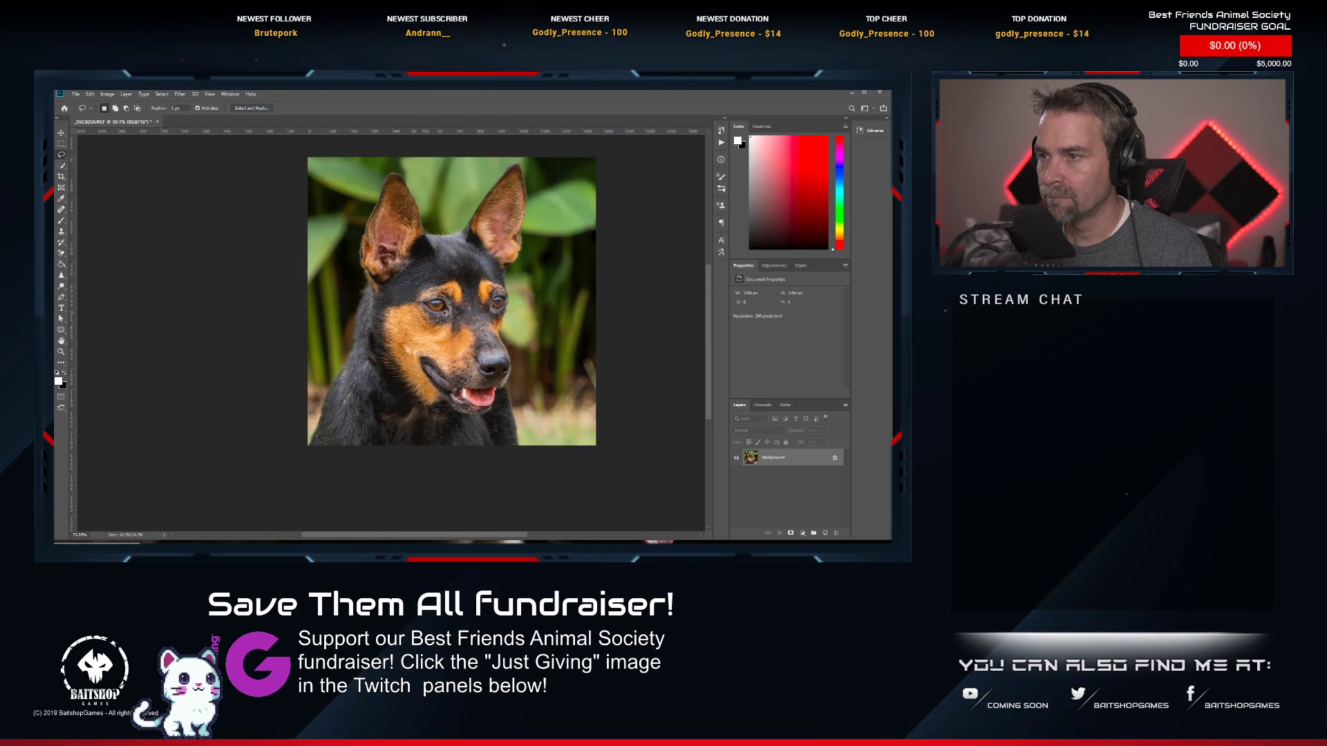
{"action": "left_click", "coordinate": [60, 209]}
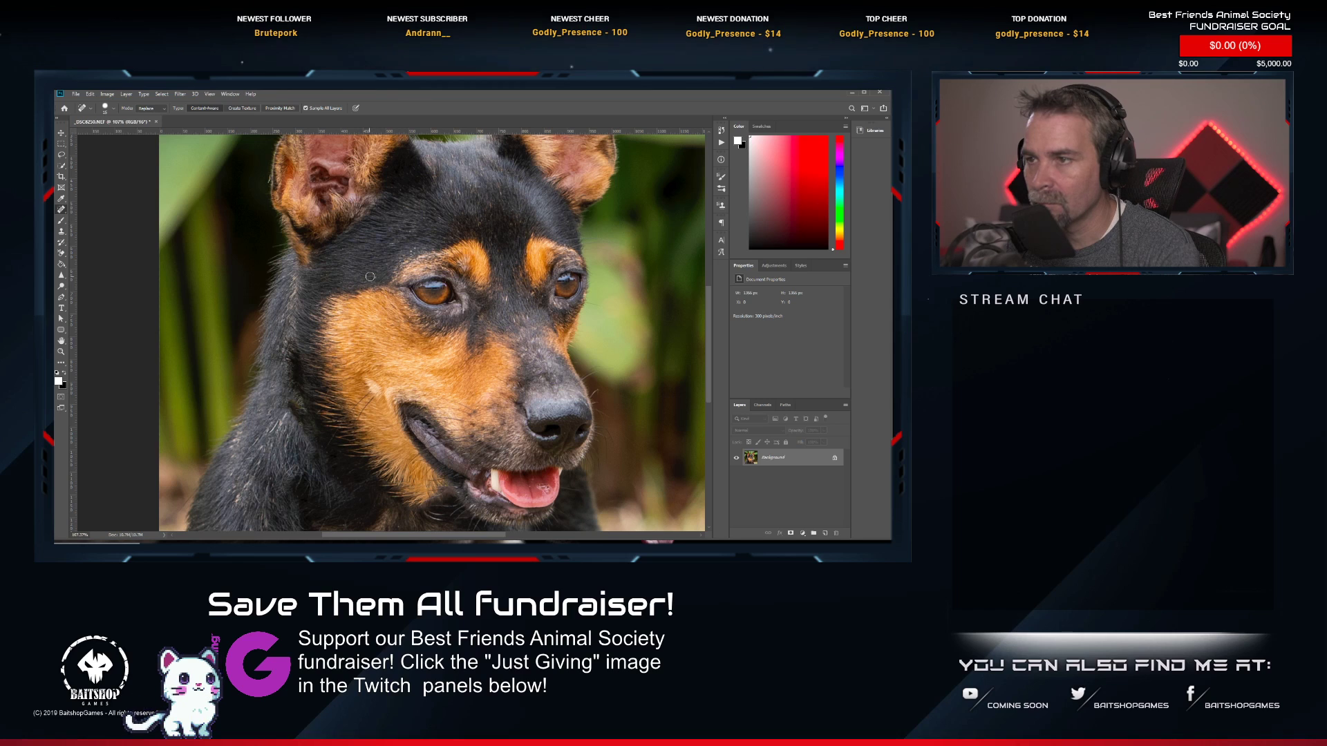
{"action": "key", "text": "bracketright"}
{"action": "left_click", "coordinate": [510, 297]}
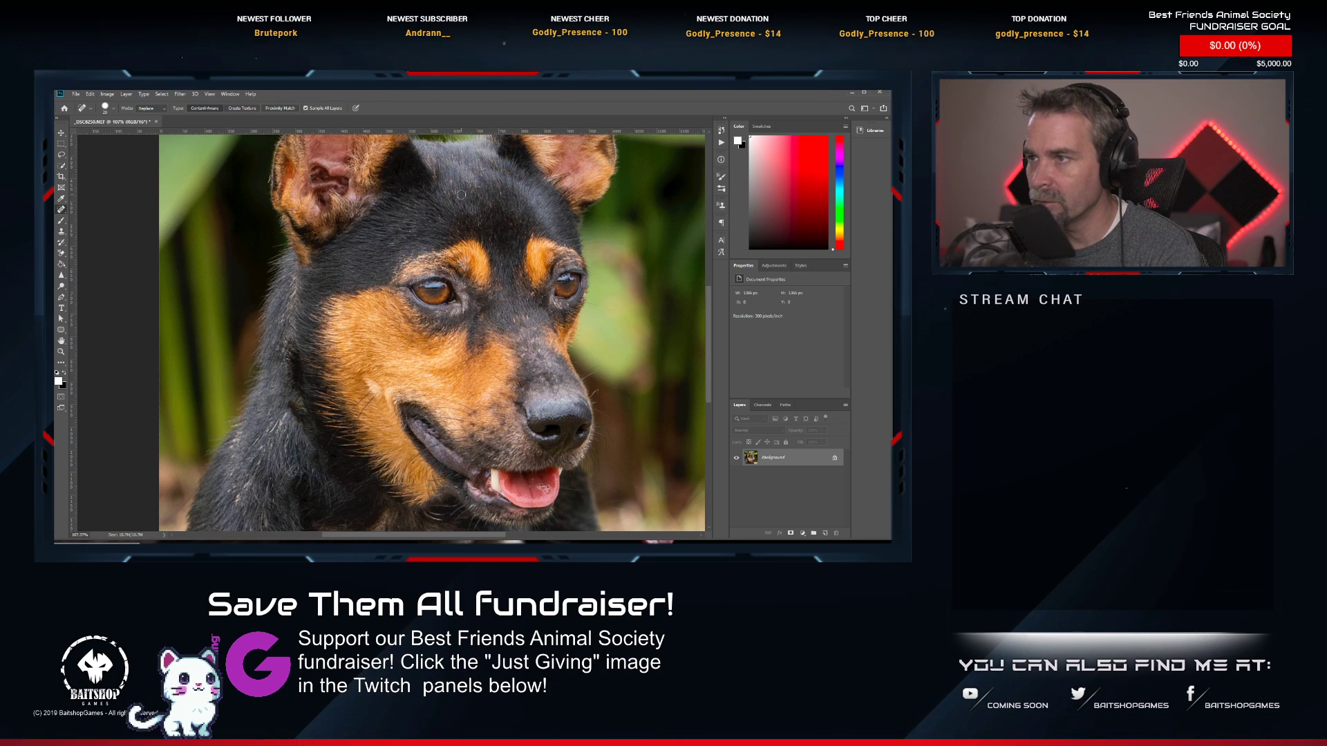
{"action": "scroll", "coordinate": [470, 410], "scroll_direction": "down", "scroll_amount": 5}
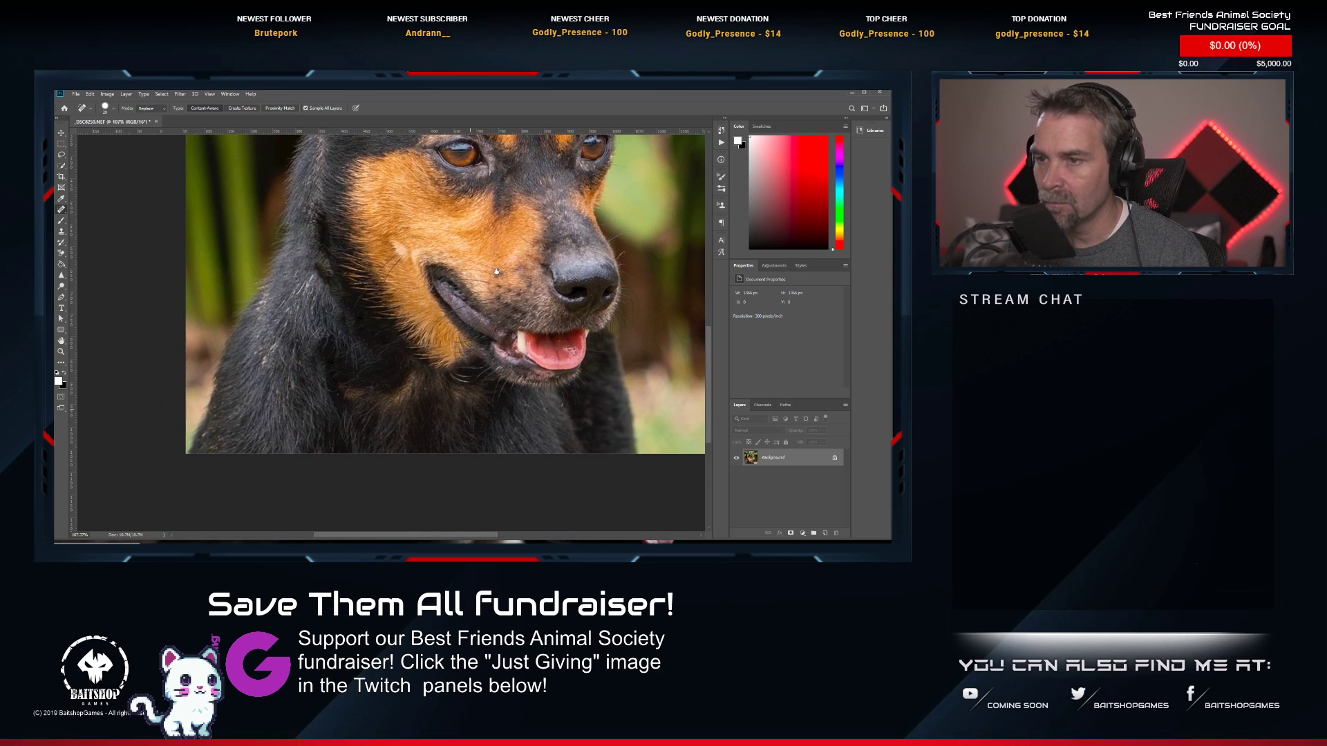
{"action": "left_click_drag", "start_coordinate": [499, 238], "coordinate": [424, 460]}
{"action": "scroll", "coordinate": [473, 305], "scroll_direction": "down", "scroll_amount": 4}
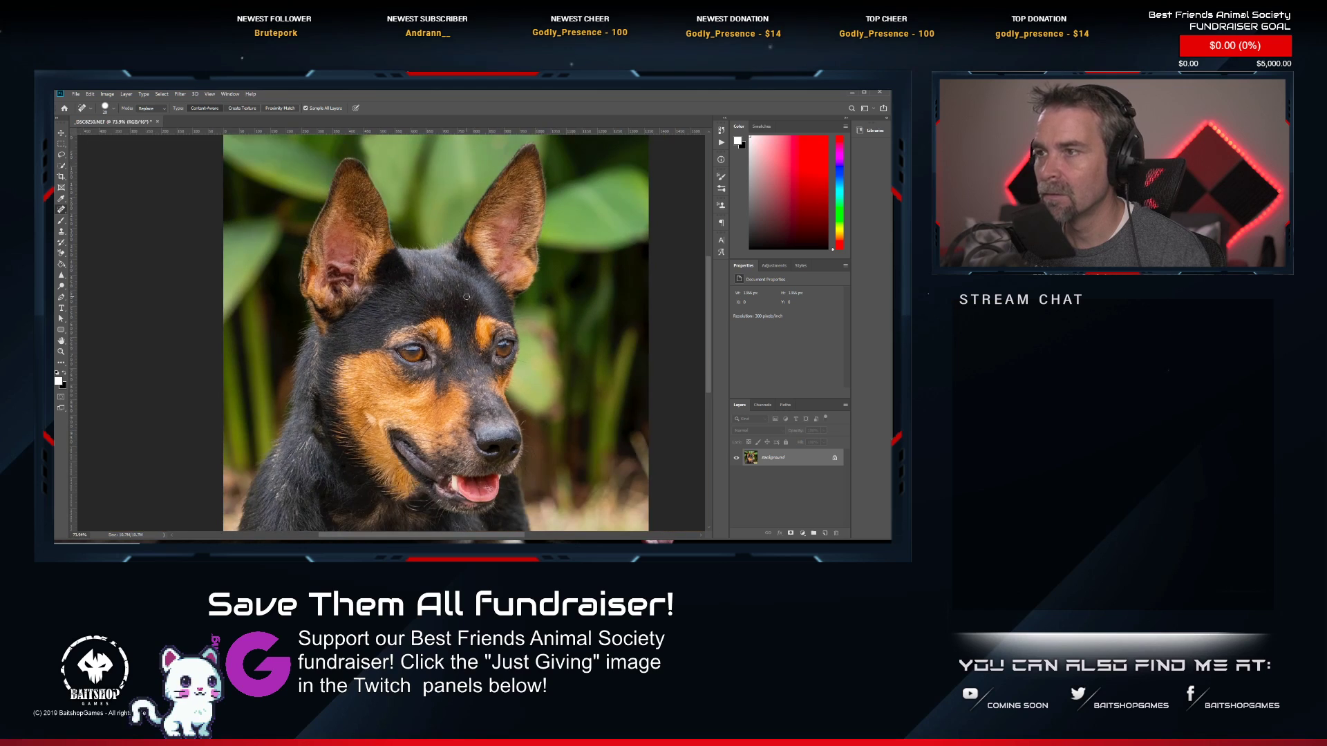
Save and close the retouched portrait, and set the rating of 20191013-_DSC8250.tif to 2 in Lightroom Classic.
{"action": "key", "text": "ctrl+s"}
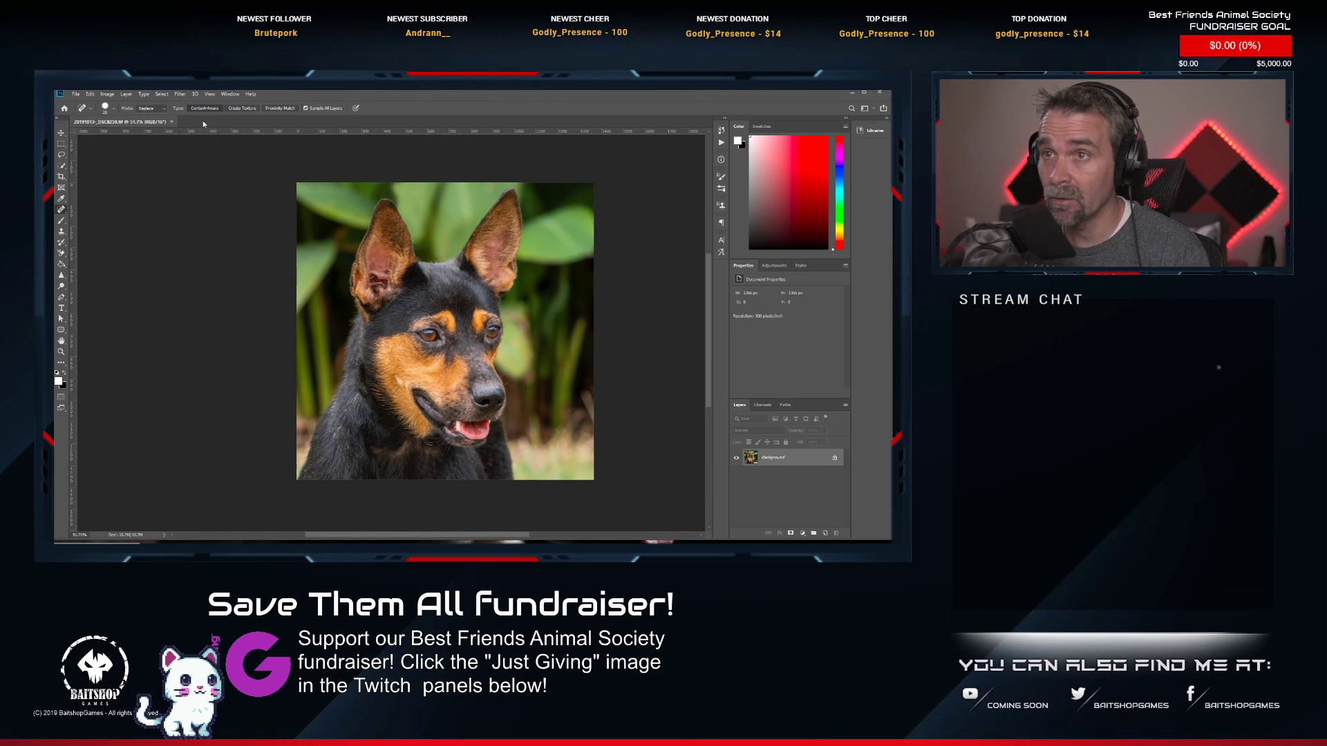
{"action": "left_click", "coordinate": [172, 122]}
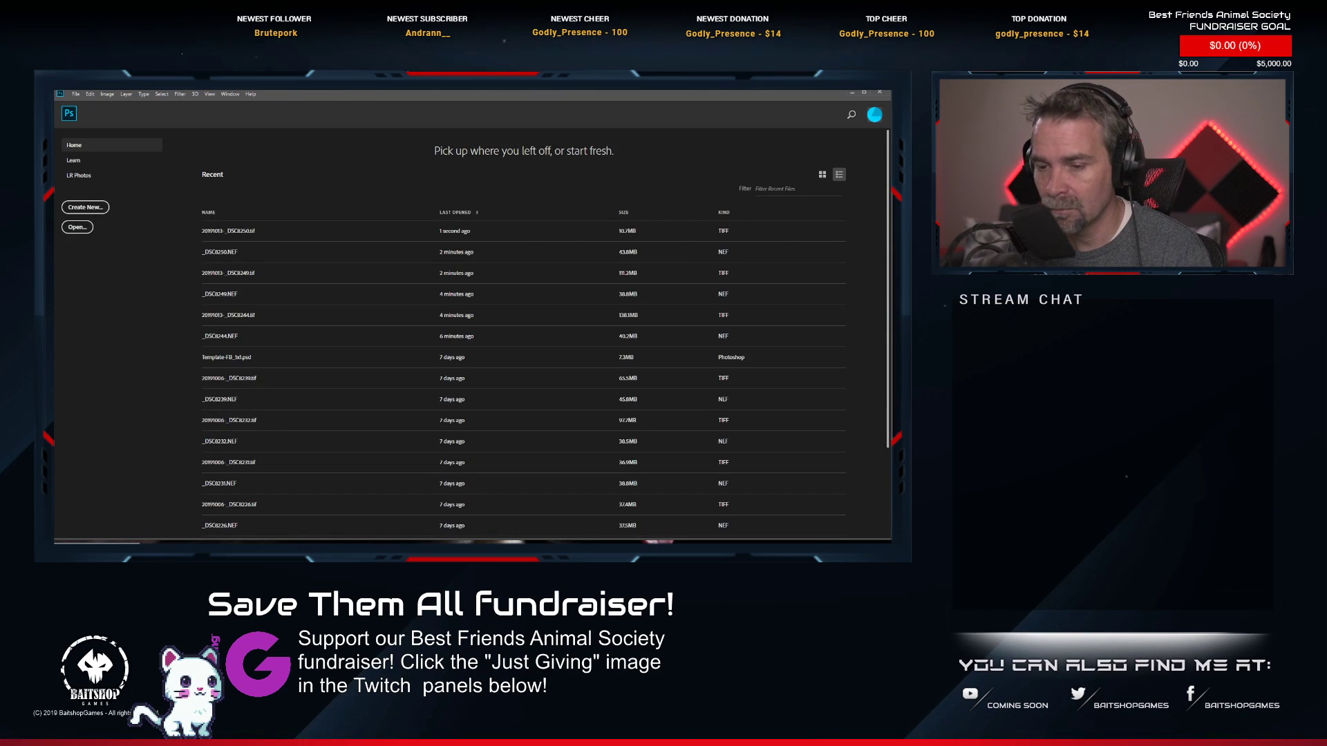
{"action": "key", "text": "alt+Tab"}
{"action": "key", "text": "2"}
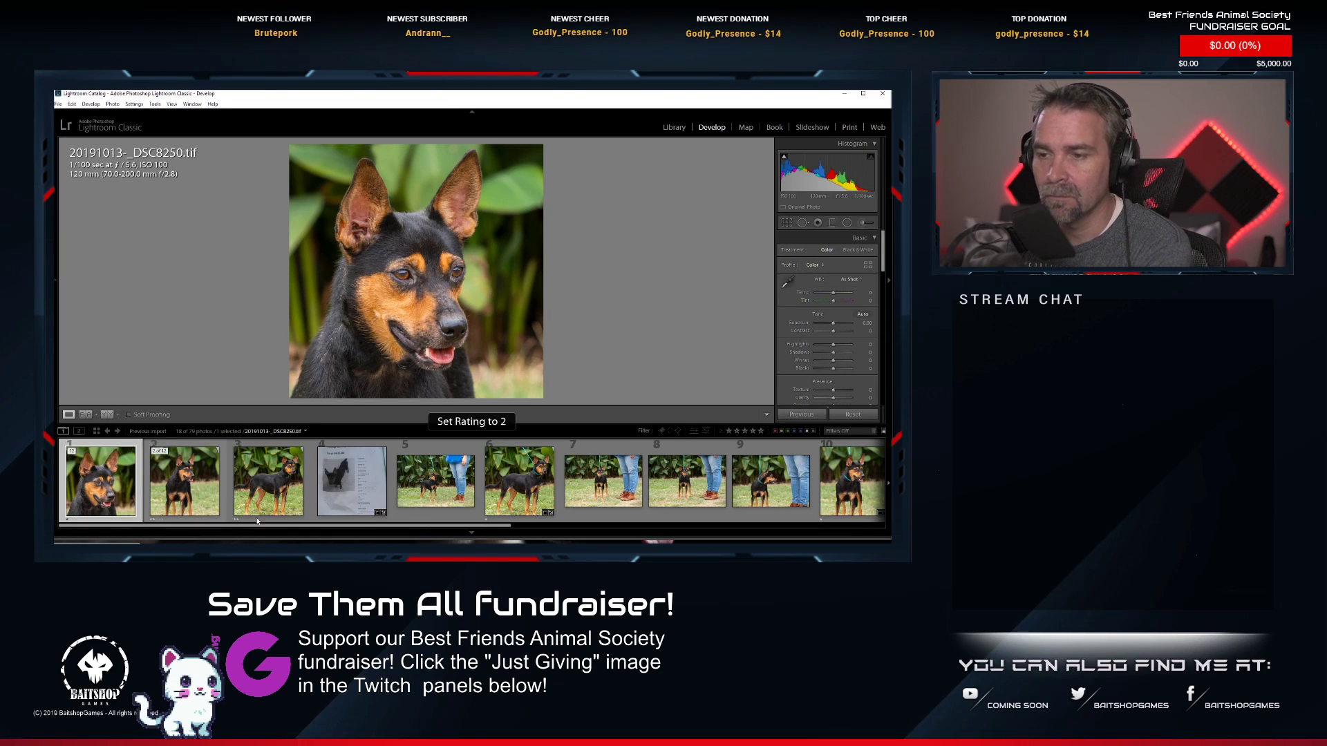
Move the dog's information sheet to the front of its photo stack and collapse the stack.
{"action": "left_click_drag", "start_coordinate": [330, 497], "coordinate": [91, 454]}
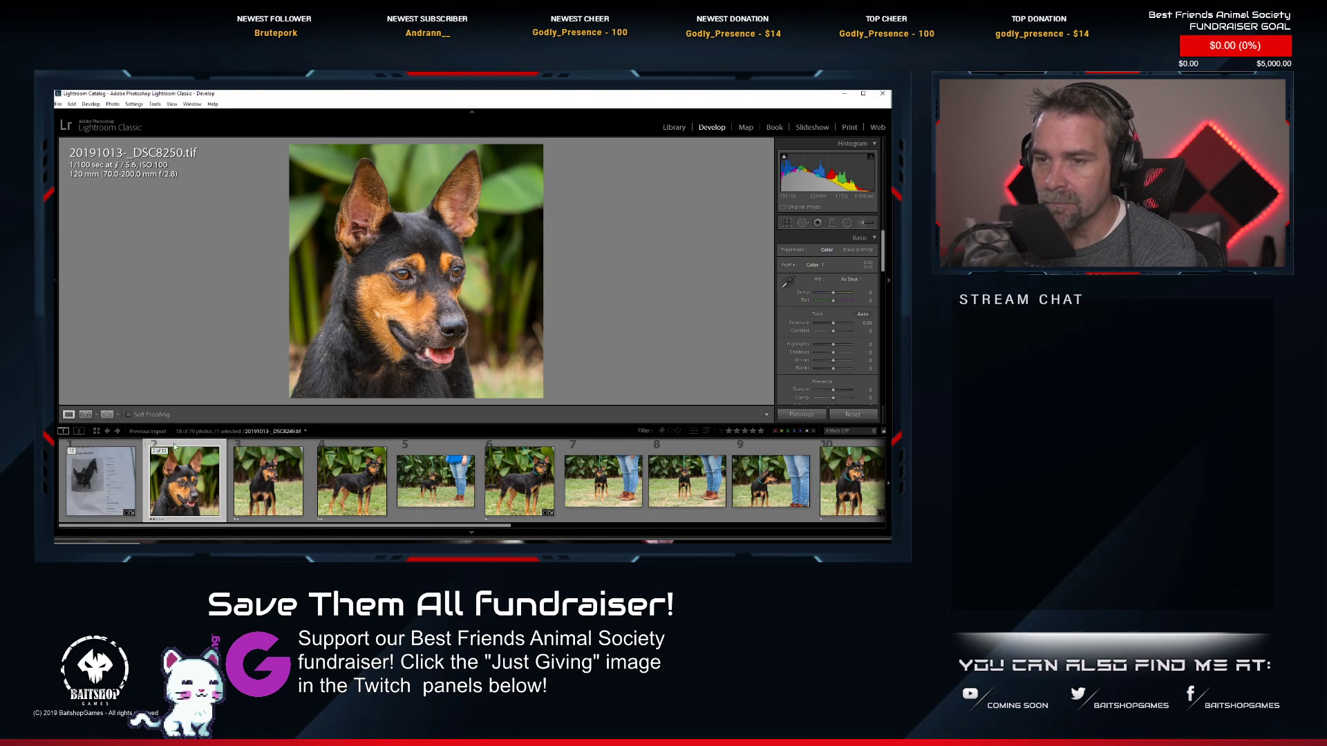
{"action": "left_click", "coordinate": [76, 451]}
Expand the photo stack of the white-and-brown dog and open _DSC8253.NEF in Photoshop for editing.
{"action": "key", "text": "Right"}
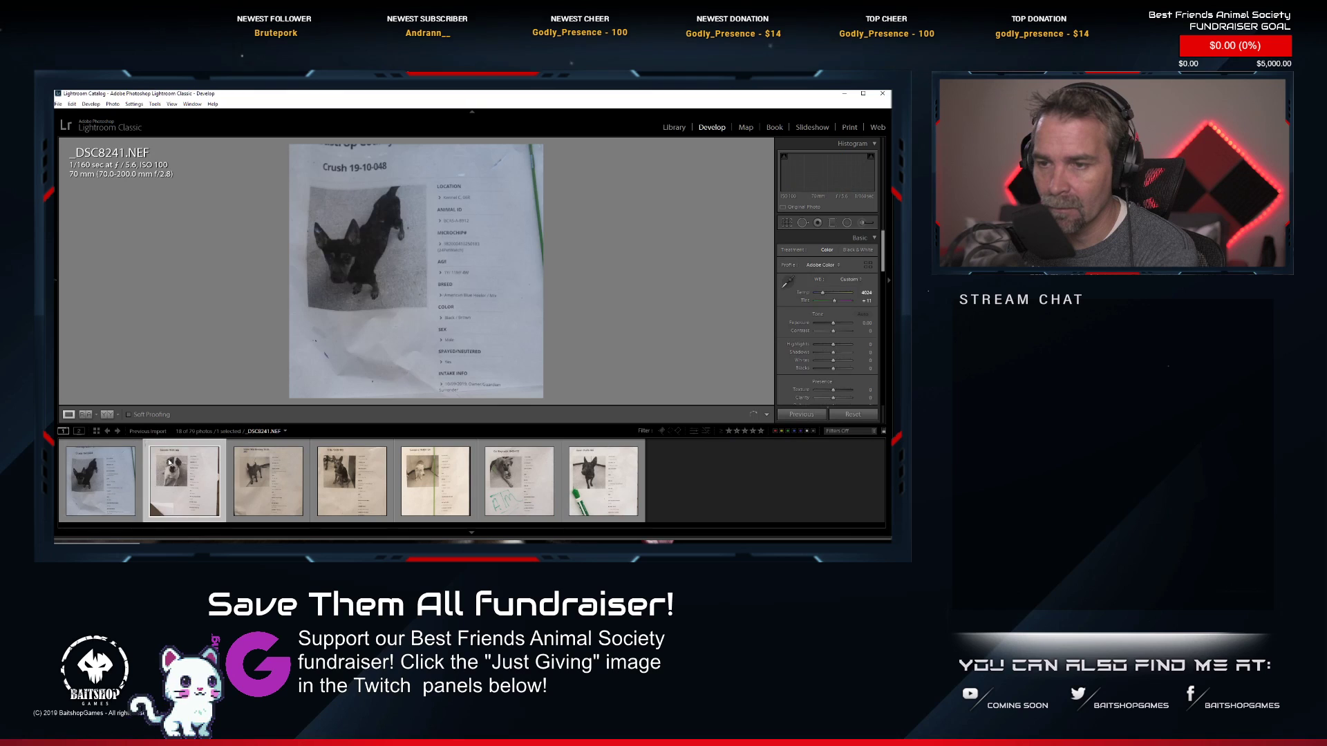
{"action": "left_click", "coordinate": [146, 454]}
{"action": "left_click", "coordinate": [243, 496]}
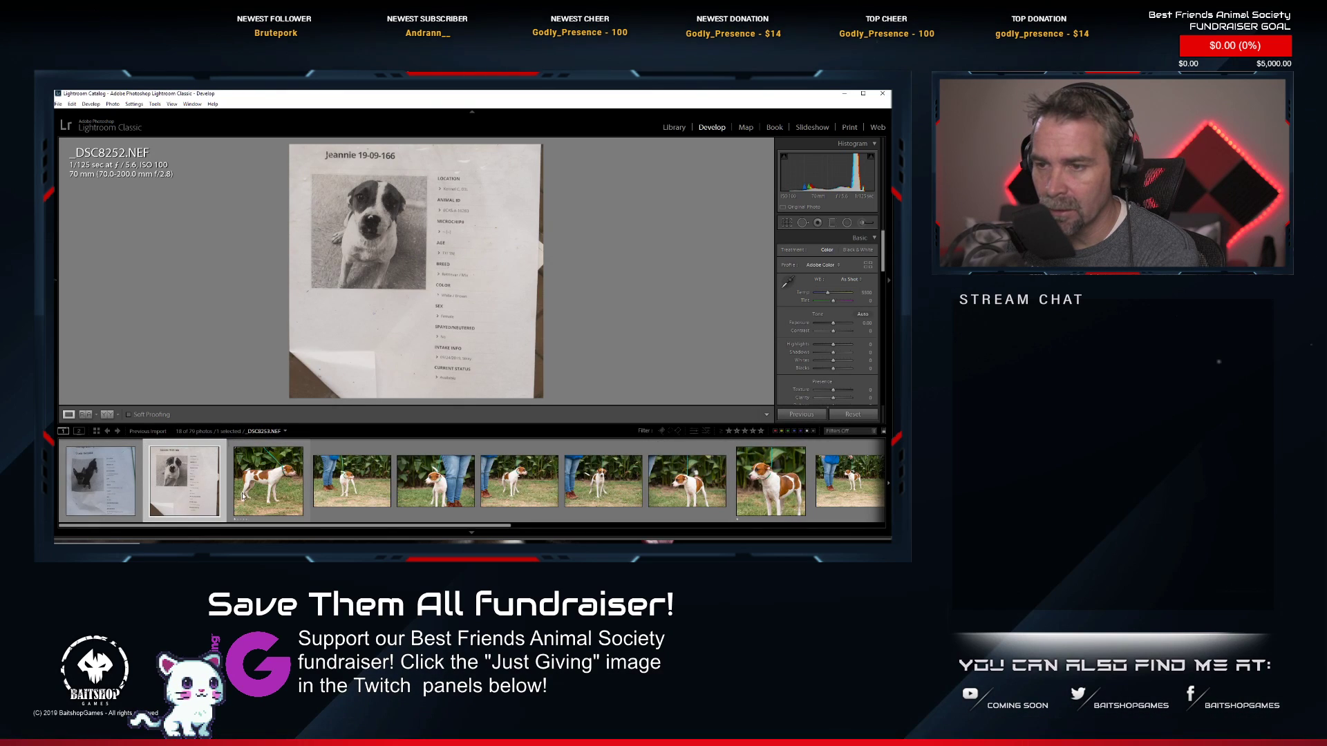
{"action": "right_click", "coordinate": [244, 495]}
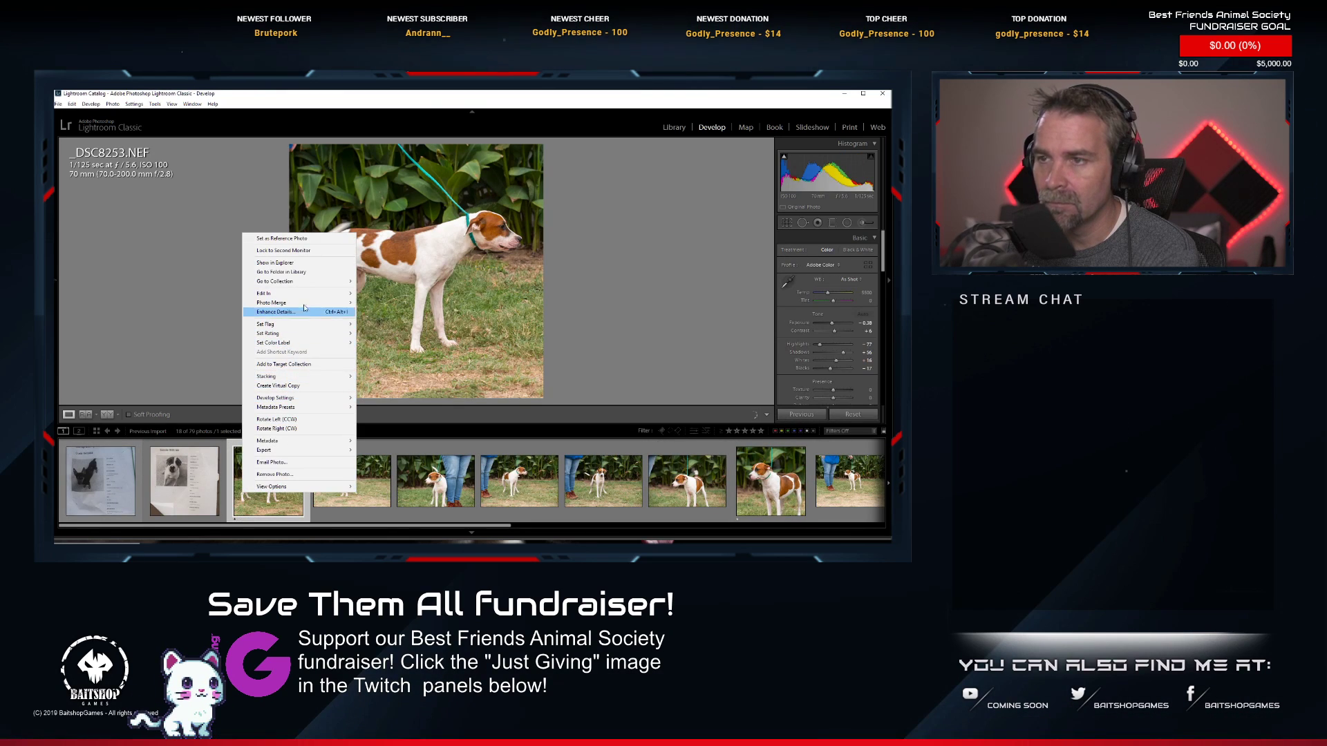
{"action": "mouse_move", "coordinate": [306, 296]}
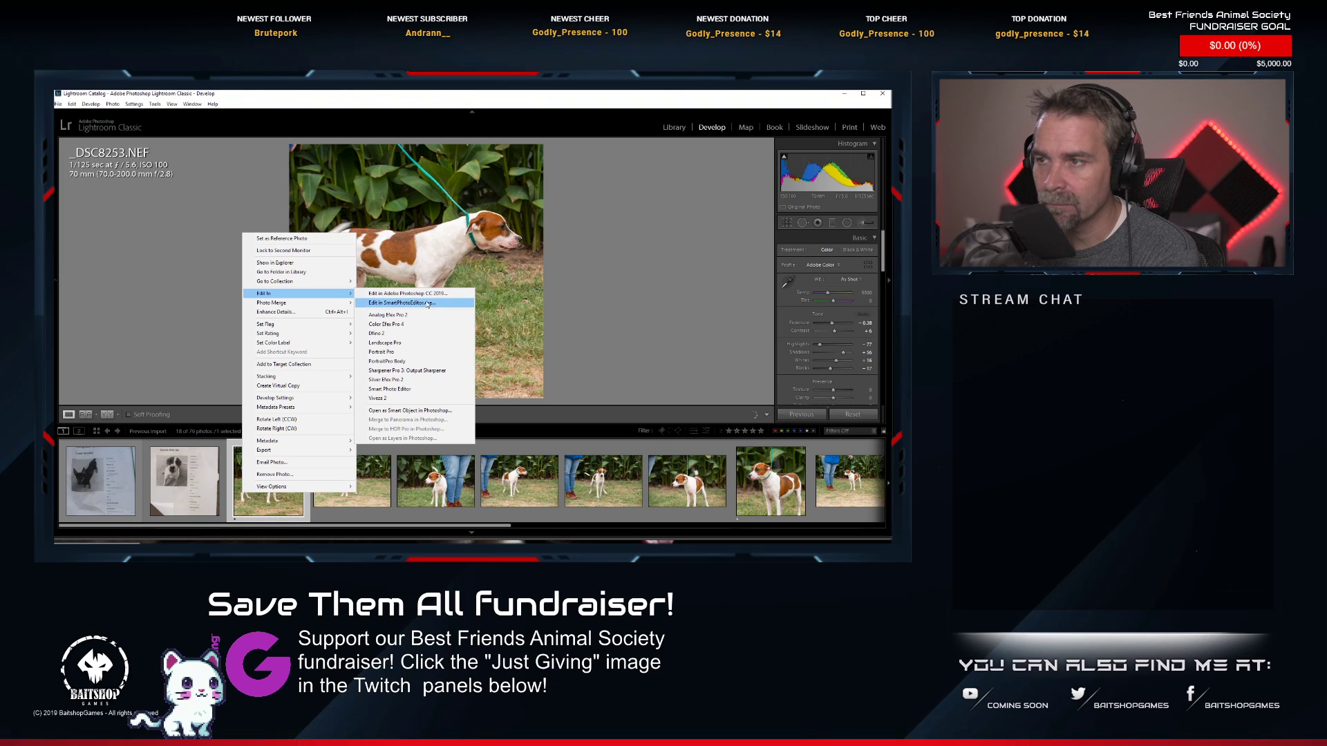
{"action": "left_click", "coordinate": [429, 299]}
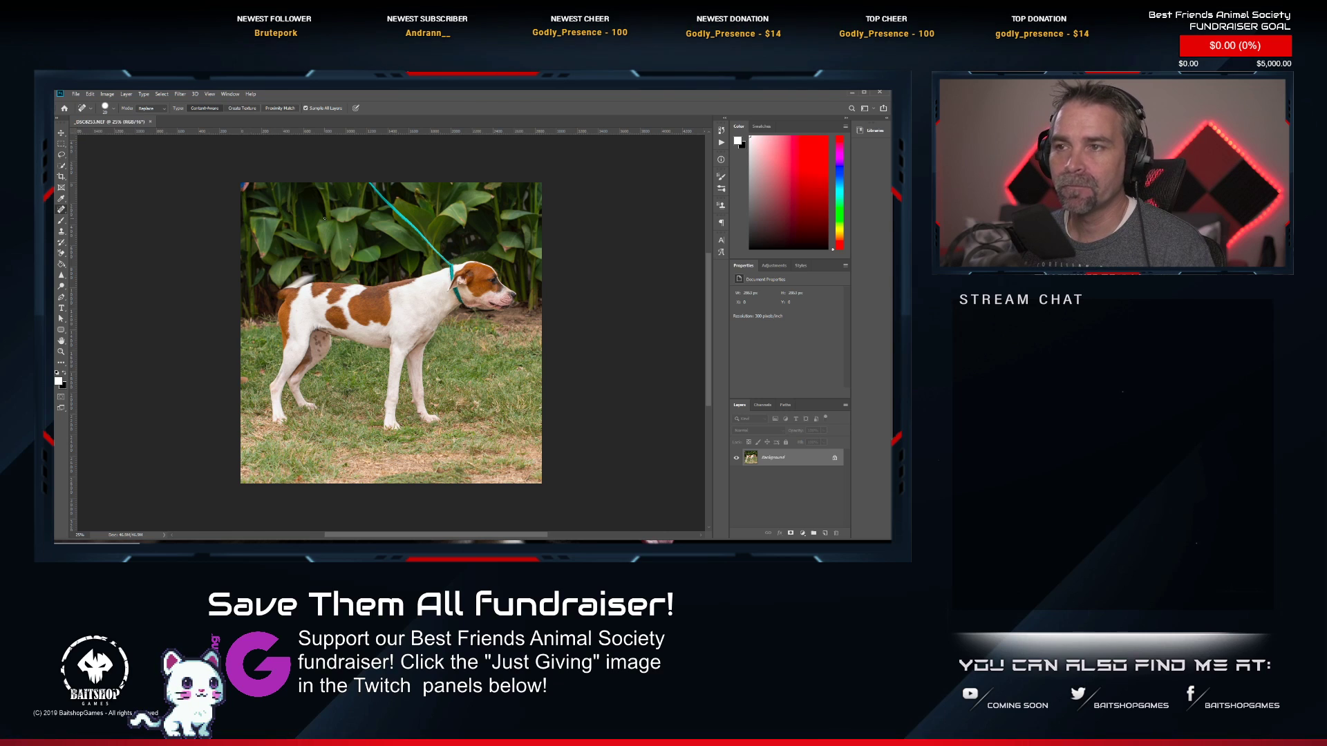
Paint out the turquoise leash across the foliage behind the dog with the Spot Healing Brush.
{"action": "scroll", "coordinate": [289, 198], "scroll_direction": "up", "scroll_amount": 8}
{"action": "mouse_move", "coordinate": [230, 188]}
{"action": "left_mouse_down"}
{"action": "mouse_move", "coordinate": [267, 261]}
{"action": "mouse_move", "coordinate": [222, 252]}
{"action": "mouse_move", "coordinate": [223, 240]}
{"action": "left_mouse_up"}
{"action": "mouse_move", "coordinate": [403, 335]}
{"action": "left_mouse_down"}
{"action": "mouse_move", "coordinate": [296, 273]}
{"action": "mouse_move", "coordinate": [271, 300]}
{"action": "left_mouse_up"}
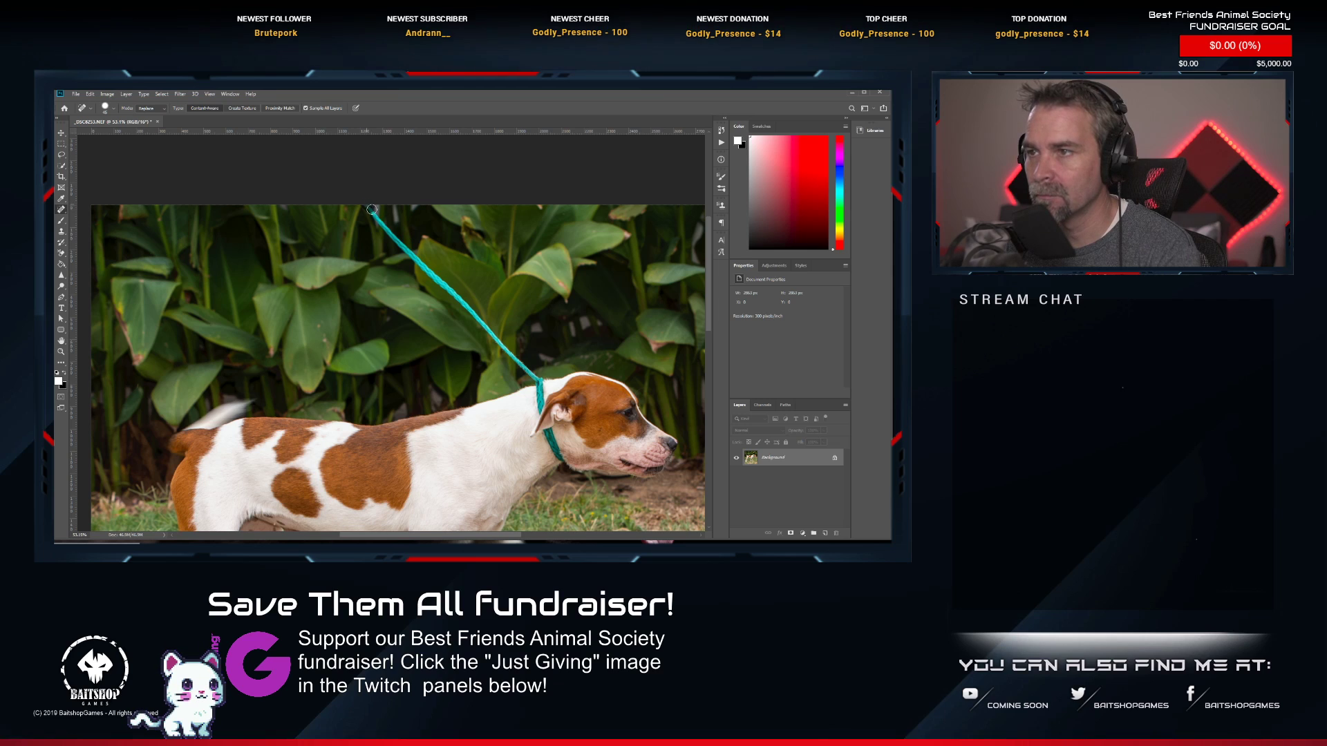
{"action": "left_click_drag", "start_coordinate": [372, 209], "coordinate": [404, 251]}
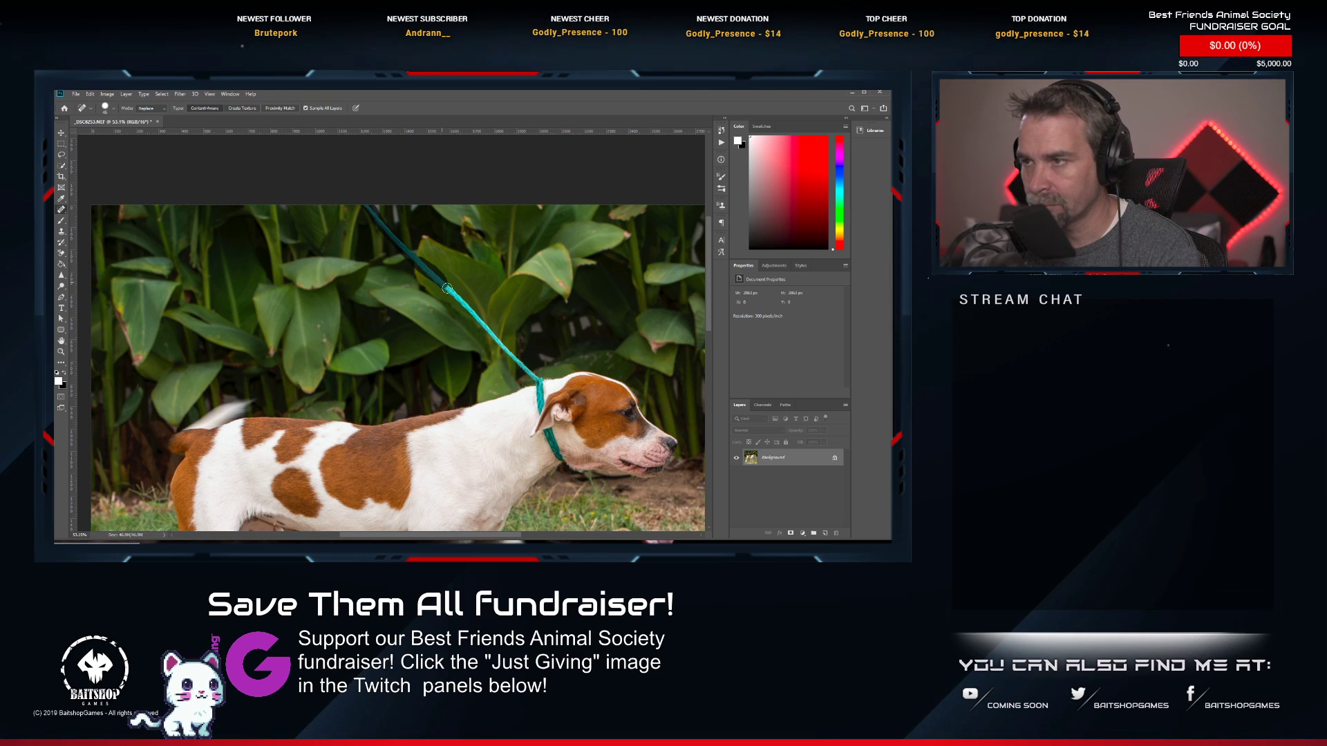
{"action": "left_click_drag", "start_coordinate": [458, 300], "coordinate": [528, 372]}
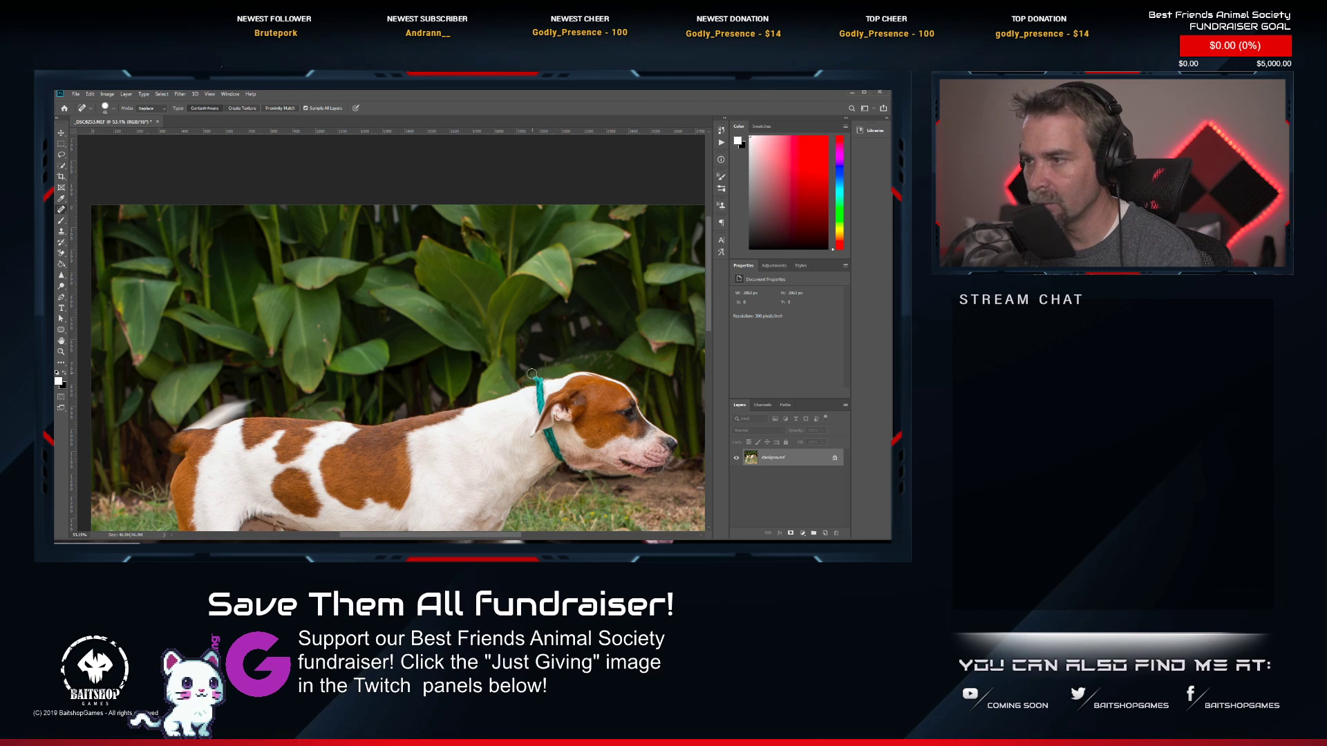
Remove the turquoise collar from the dog's neck, from behind the ear down to the throat, with the Spot Healing Brush.
{"action": "left_click_drag", "start_coordinate": [538, 375], "coordinate": [538, 393]}
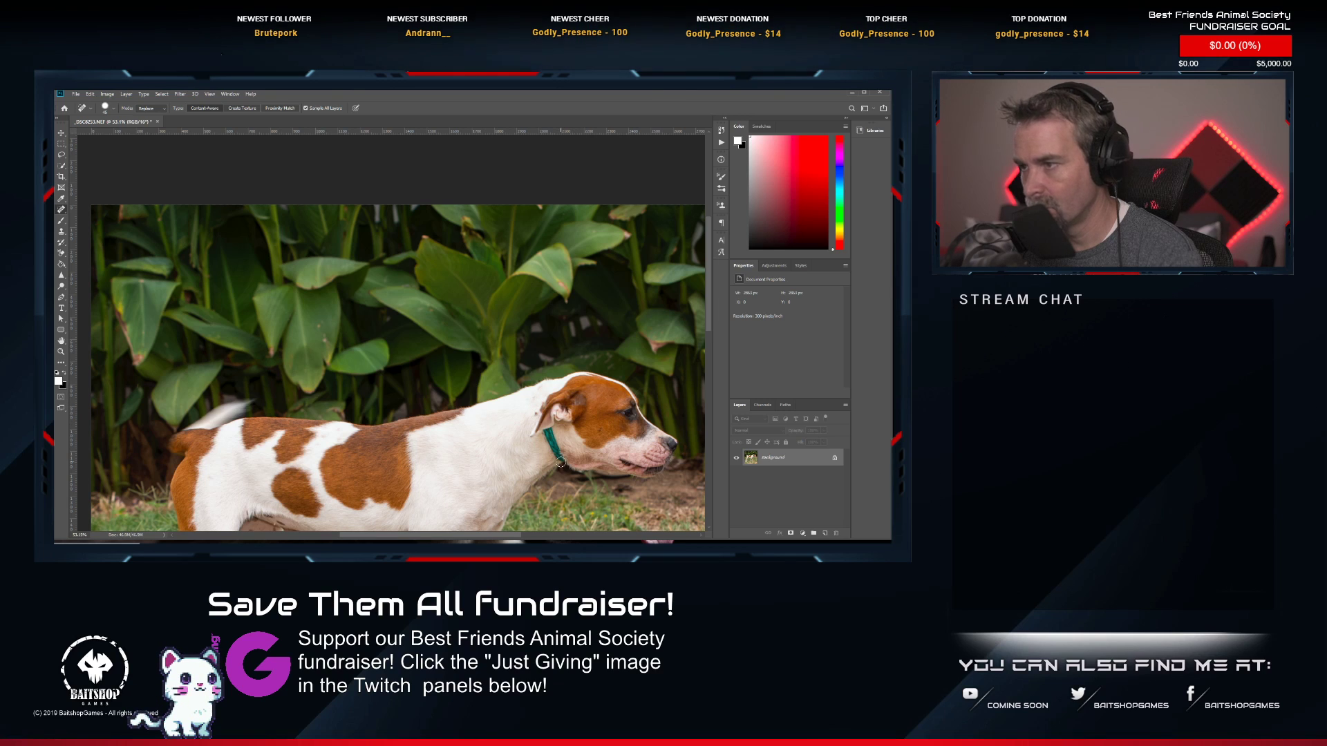
{"action": "left_click_drag", "start_coordinate": [561, 459], "coordinate": [553, 440]}
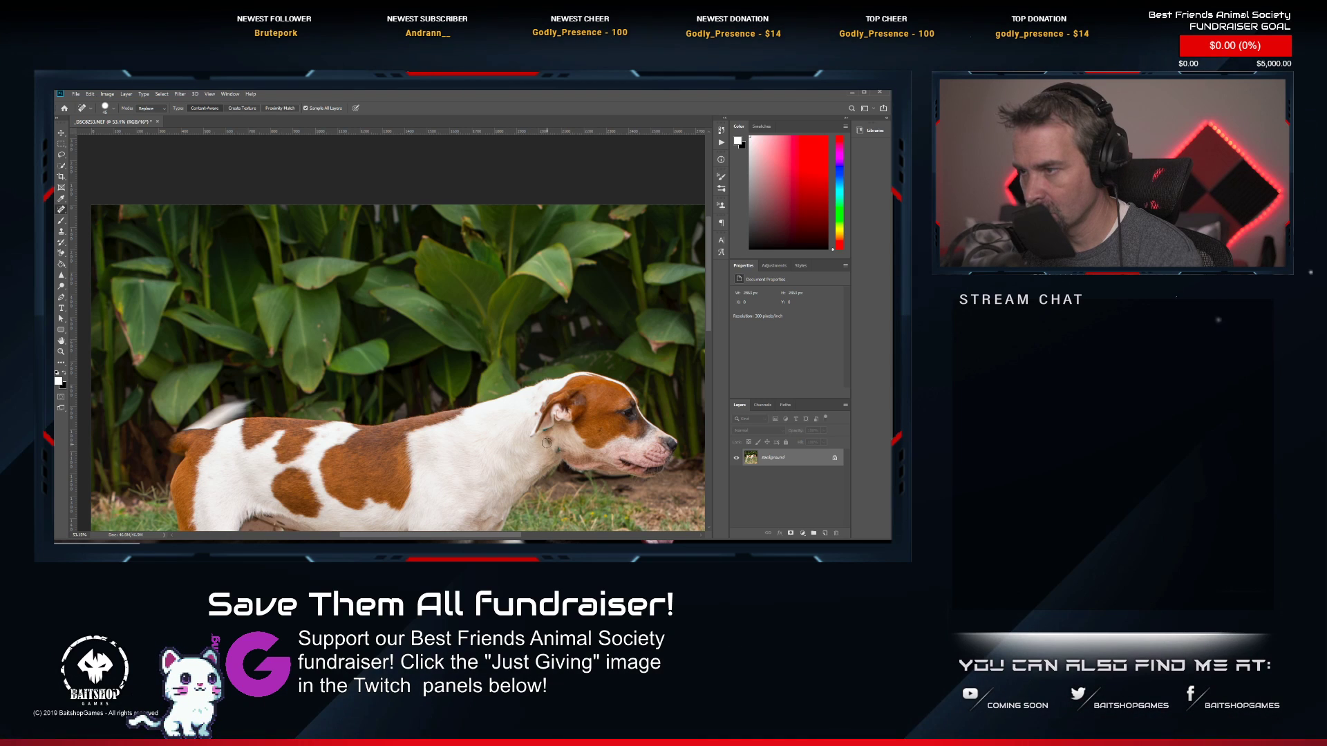
{"action": "left_click_drag", "start_coordinate": [560, 454], "coordinate": [568, 456]}
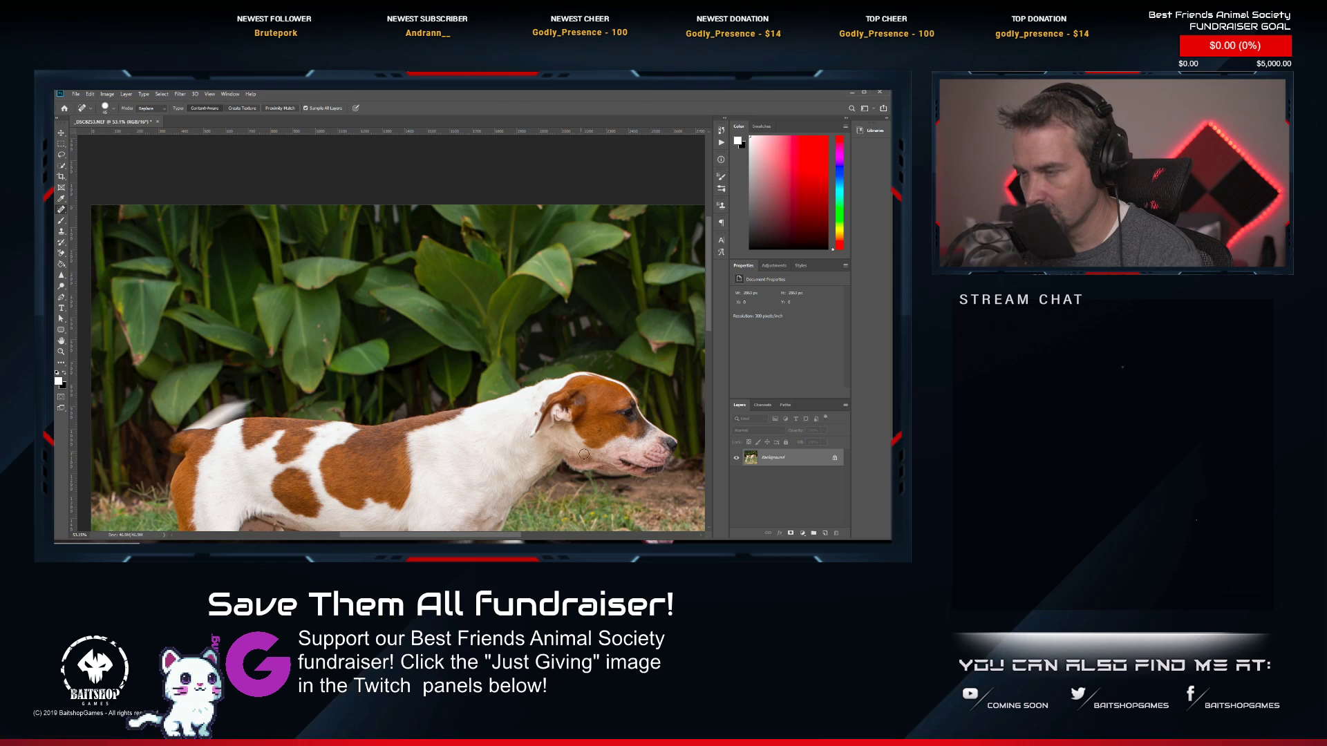
{"action": "left_click_drag", "start_coordinate": [567, 397], "coordinate": [446, 303]}
{"action": "scroll", "coordinate": [439, 335], "scroll_direction": "down", "scroll_amount": 7}
{"action": "scroll", "coordinate": [440, 345], "scroll_direction": "up", "scroll_amount": 9}
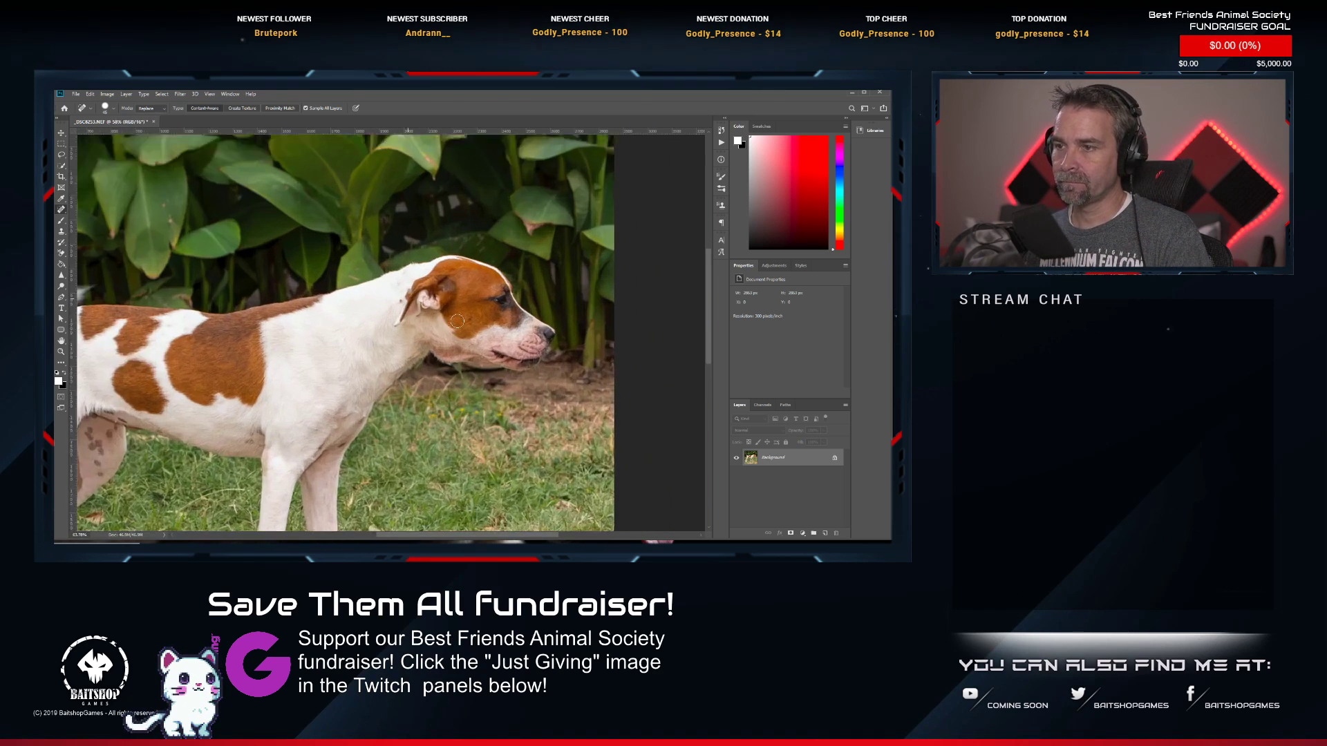
Blend the healed area on the dog's neck below the ear using the Clone Stamp at reduced opacity, sampling nearby fur.
{"action": "left_click", "coordinate": [61, 231]}
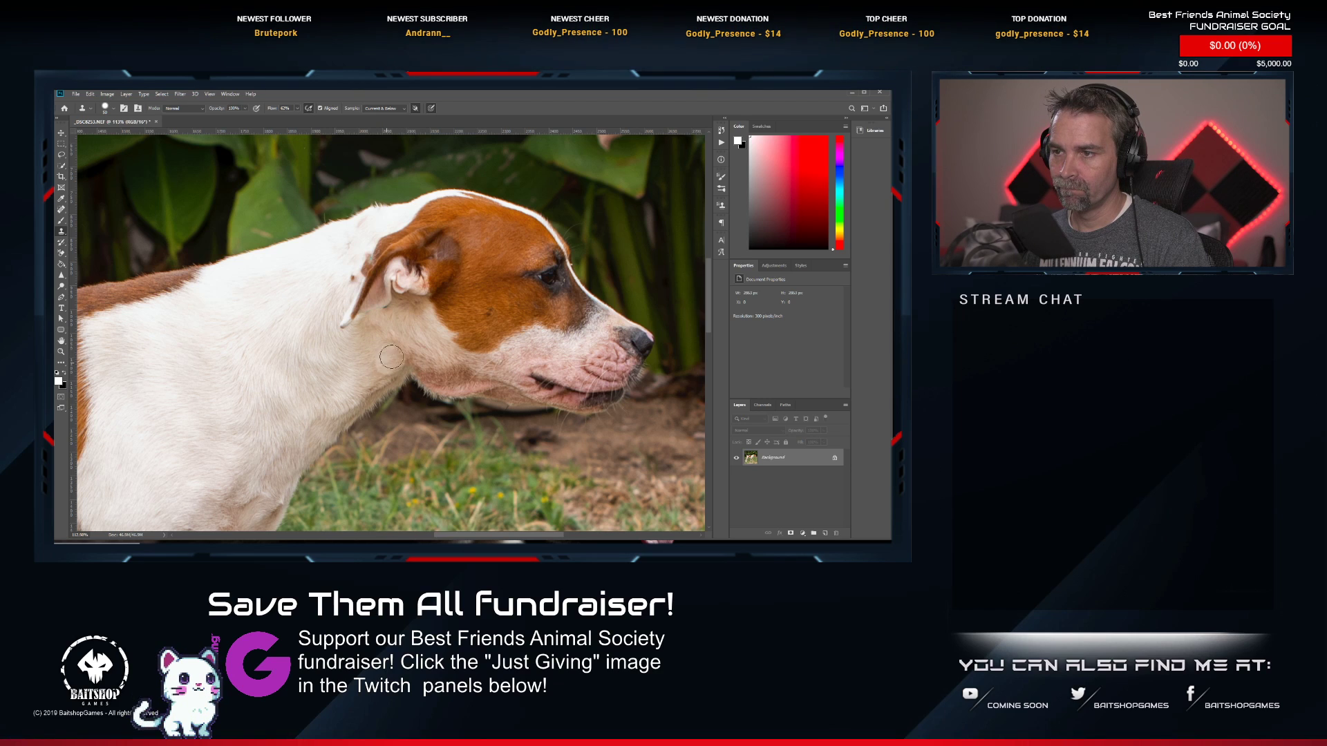
{"action": "right_click", "coordinate": [353, 231]}
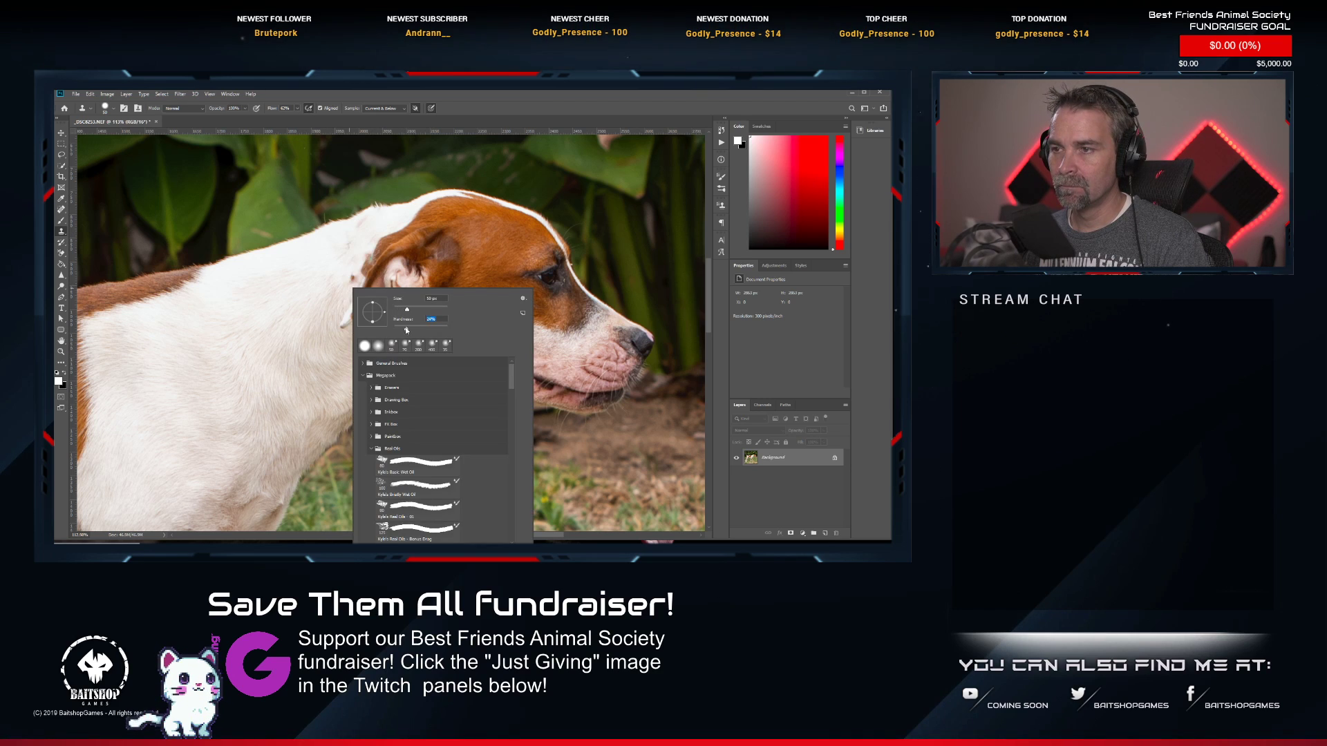
{"action": "key", "text": "Return"}
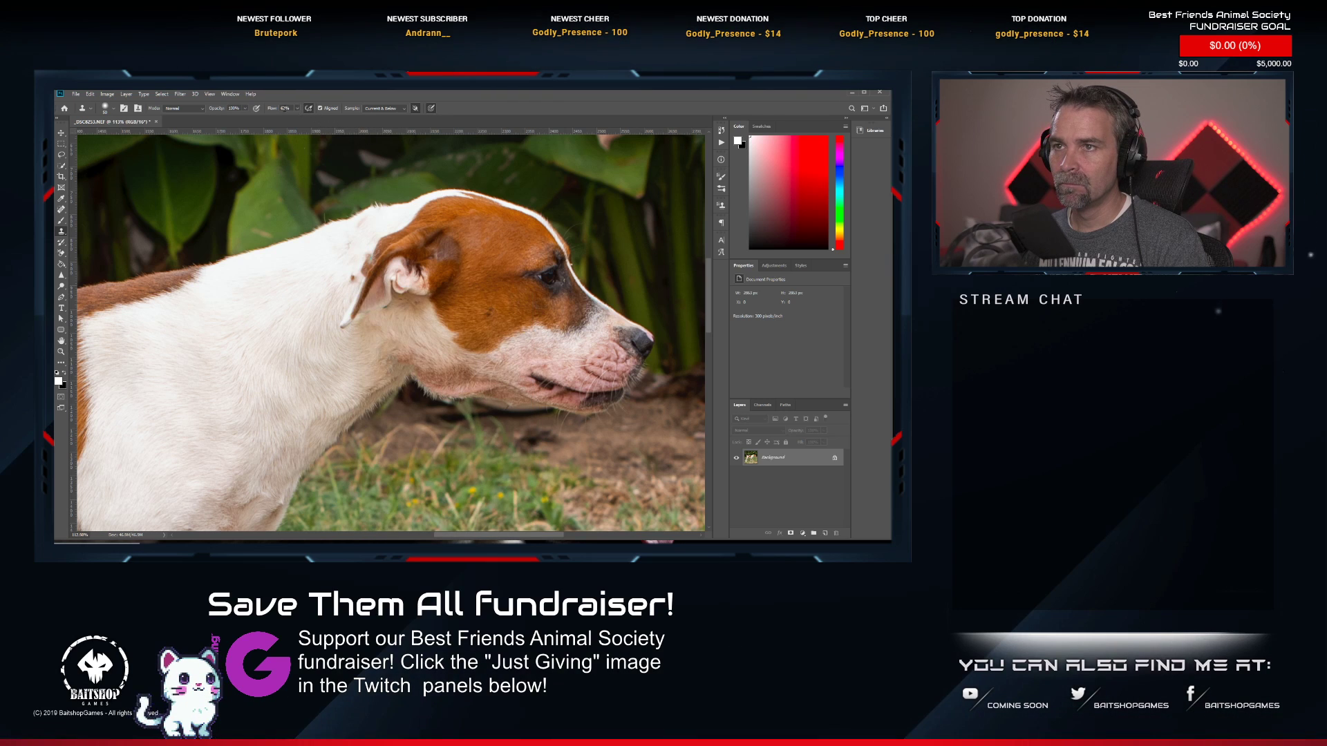
{"action": "left_click", "coordinate": [436, 111]}
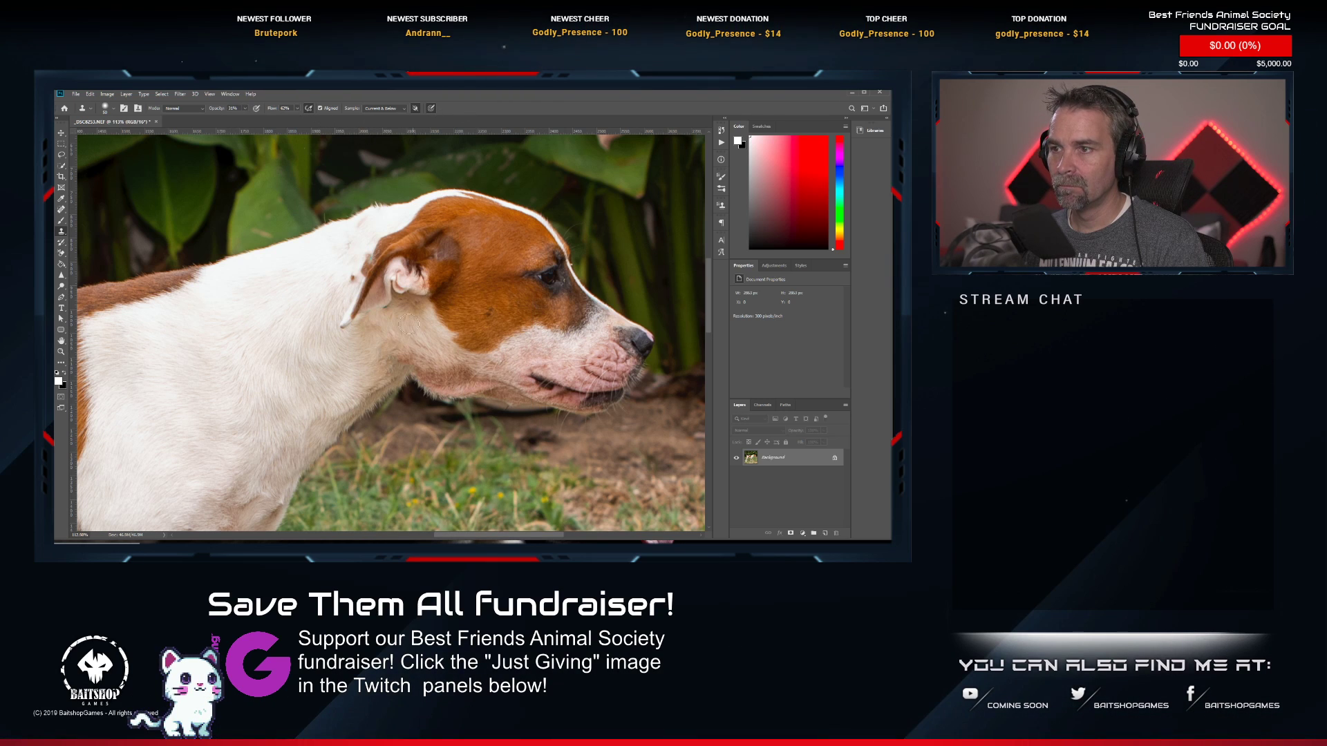
{"action": "left_click", "coordinate": [380, 375], "text": "alt"}
{"action": "left_click_drag", "start_coordinate": [400, 358], "coordinate": [386, 325]}
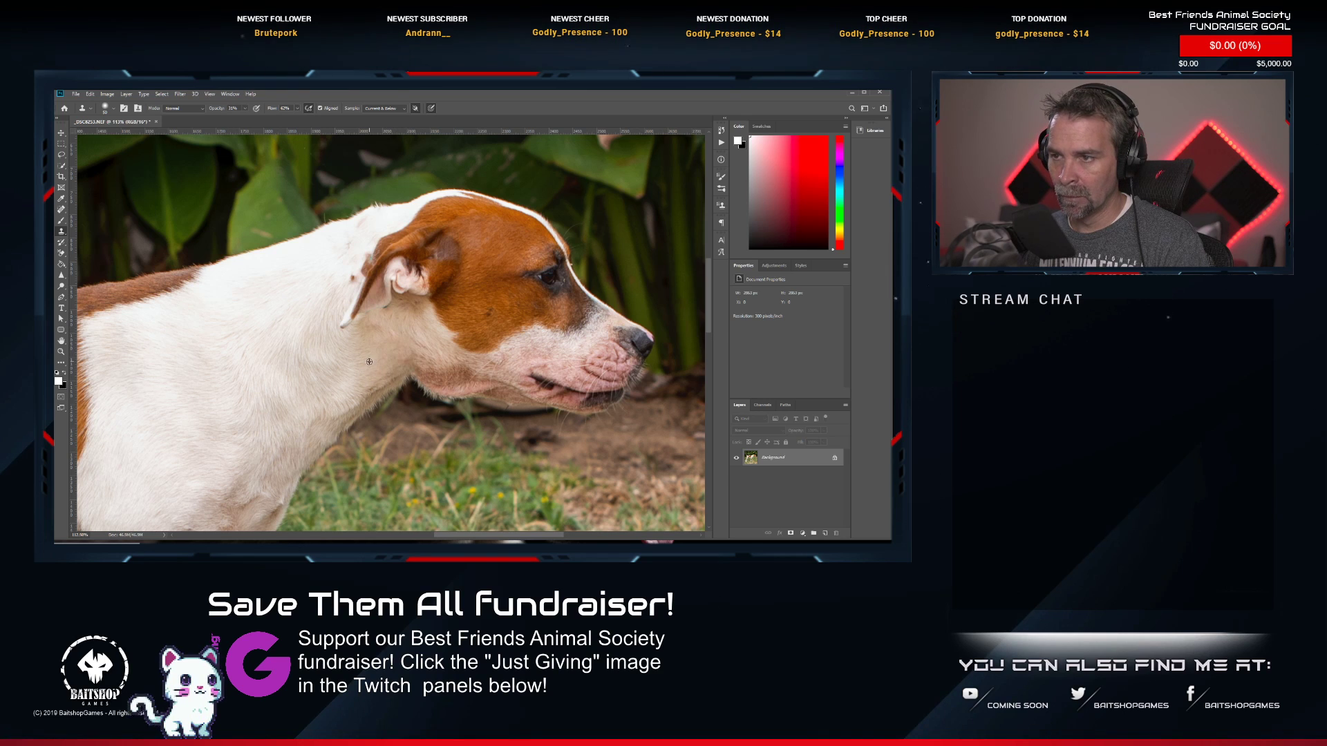
{"action": "scroll", "coordinate": [463, 353], "scroll_direction": "down", "scroll_amount": 6}
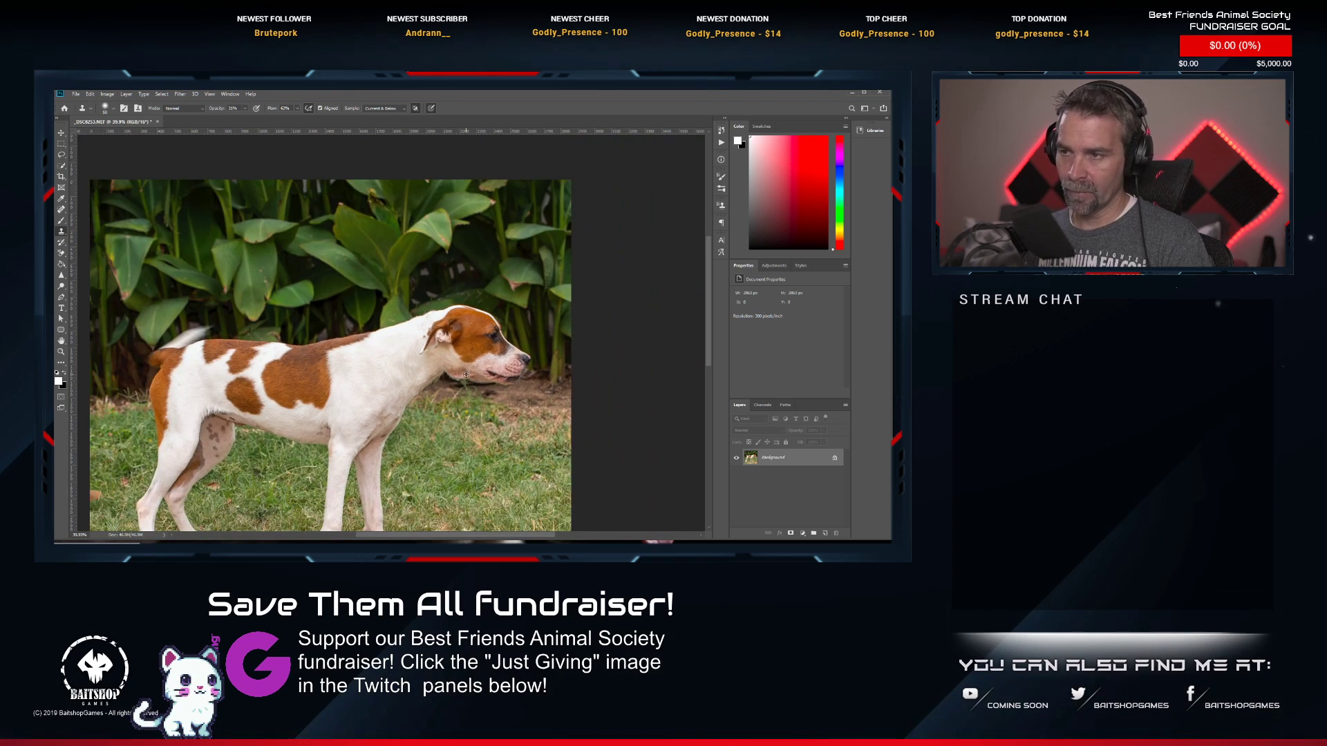
Brighten the dog's eye with the Dodge tool.
{"action": "scroll", "coordinate": [434, 357], "scroll_direction": "up", "scroll_amount": 2}
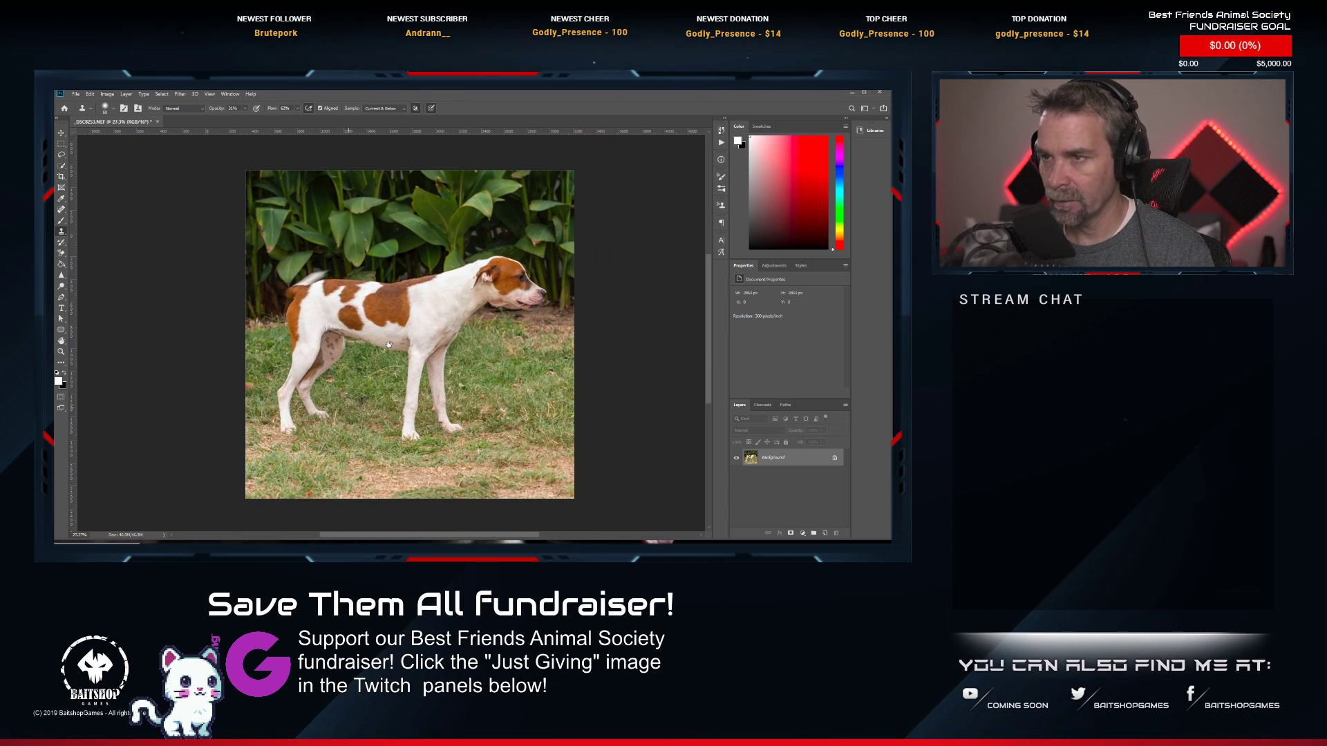
{"action": "scroll", "coordinate": [533, 265], "scroll_direction": "up", "scroll_amount": 1}
{"action": "scroll", "coordinate": [533, 265], "scroll_direction": "up", "scroll_amount": 6}
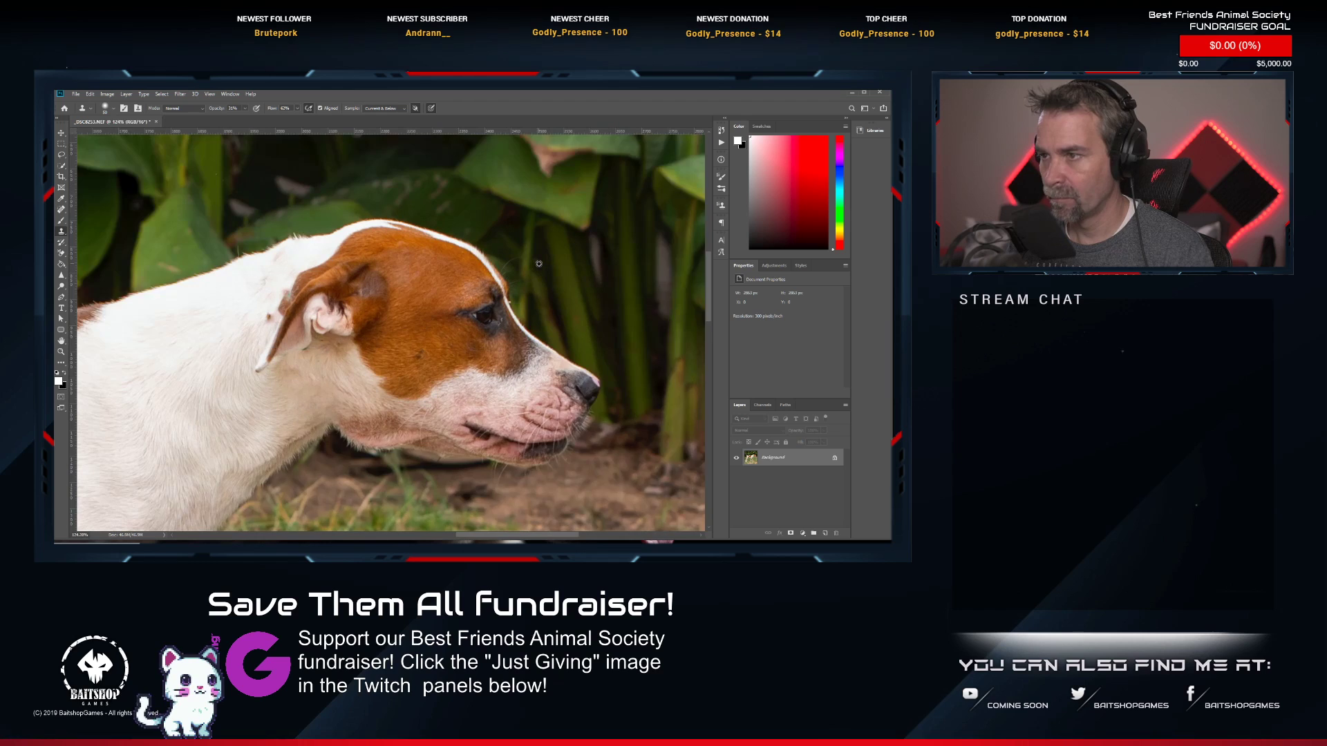
{"action": "left_click", "coordinate": [61, 287]}
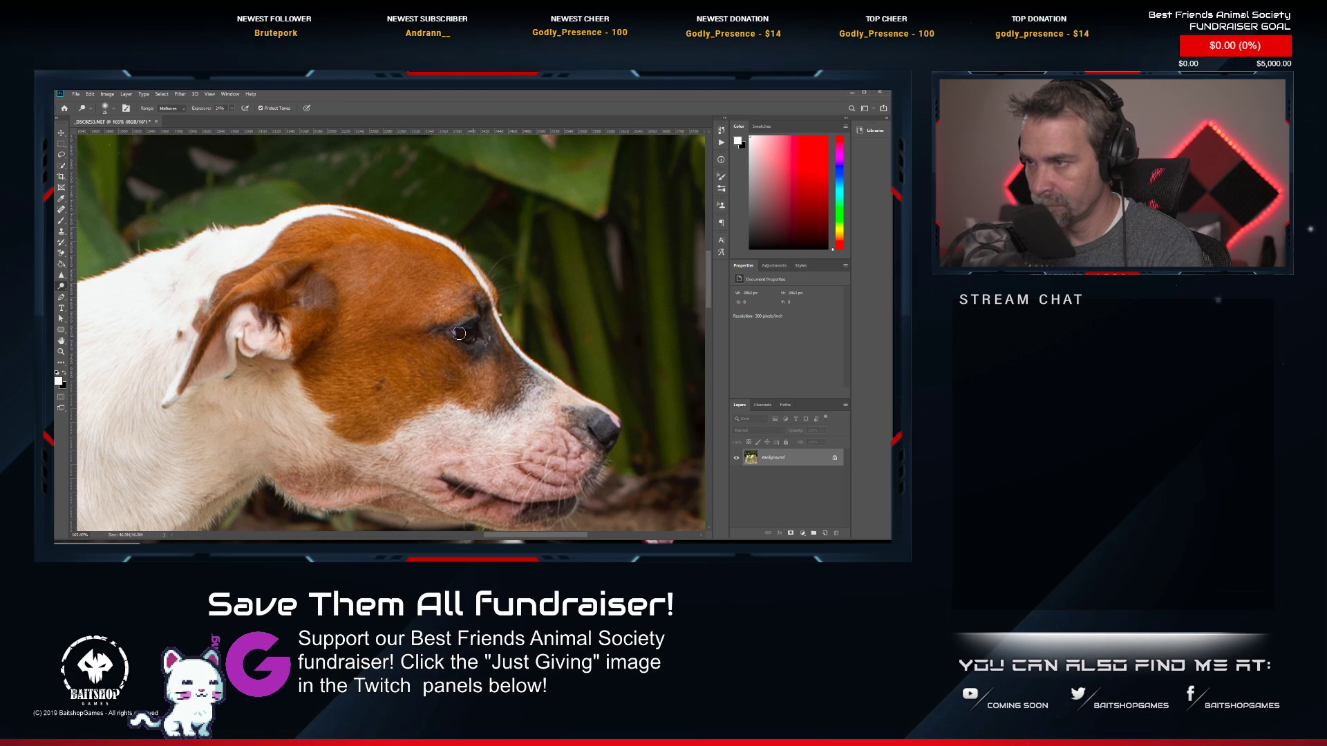
{"action": "scroll", "coordinate": [546, 299], "scroll_direction": "down", "scroll_amount": 1}
{"action": "scroll", "coordinate": [494, 330], "scroll_direction": "up", "scroll_amount": 3}
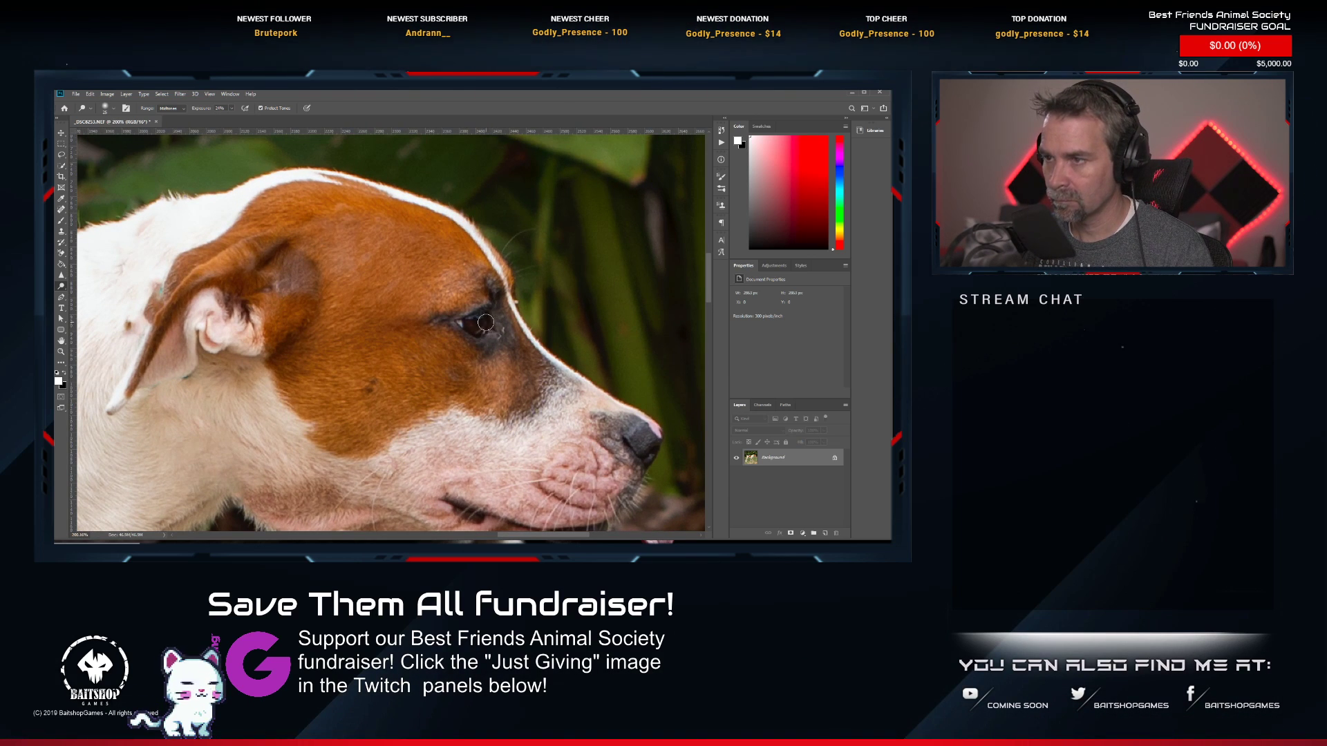
{"action": "scroll", "coordinate": [498, 330], "scroll_direction": "down", "scroll_amount": 4}
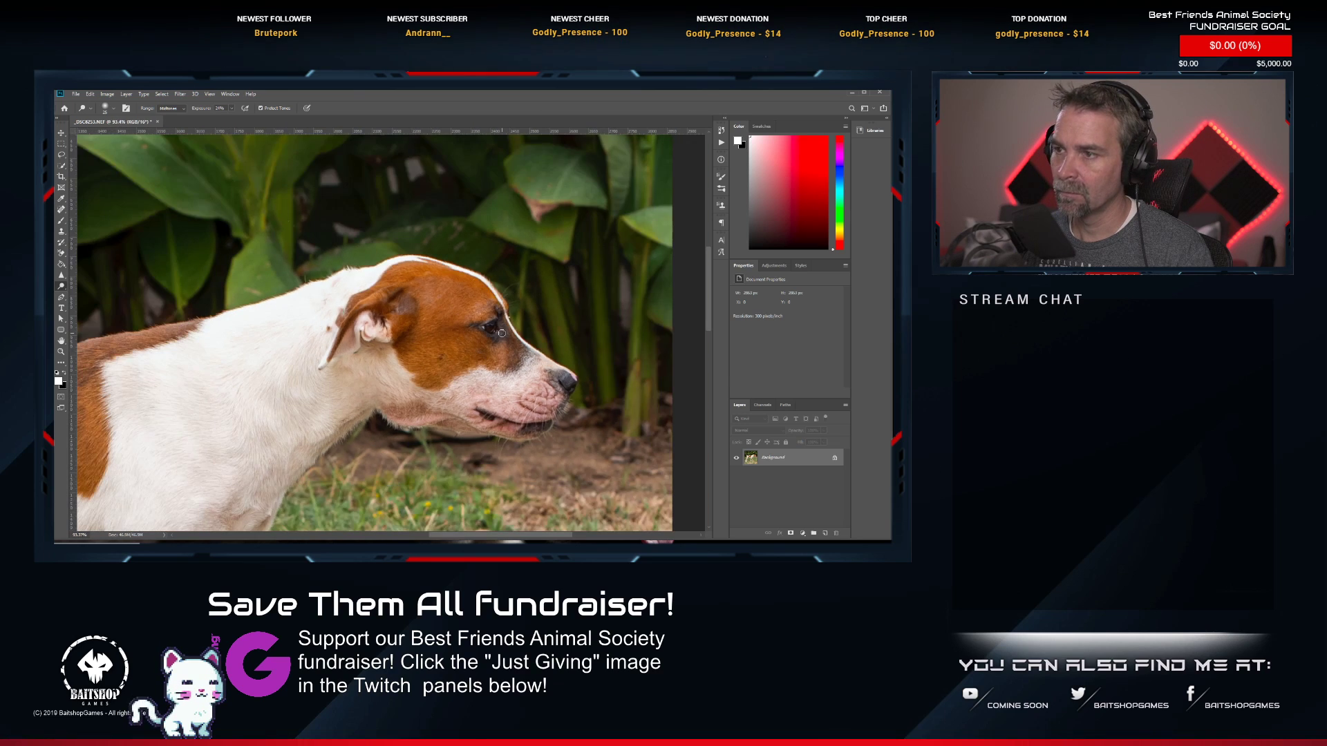
{"action": "scroll", "coordinate": [501, 333], "scroll_direction": "down", "scroll_amount": 3}
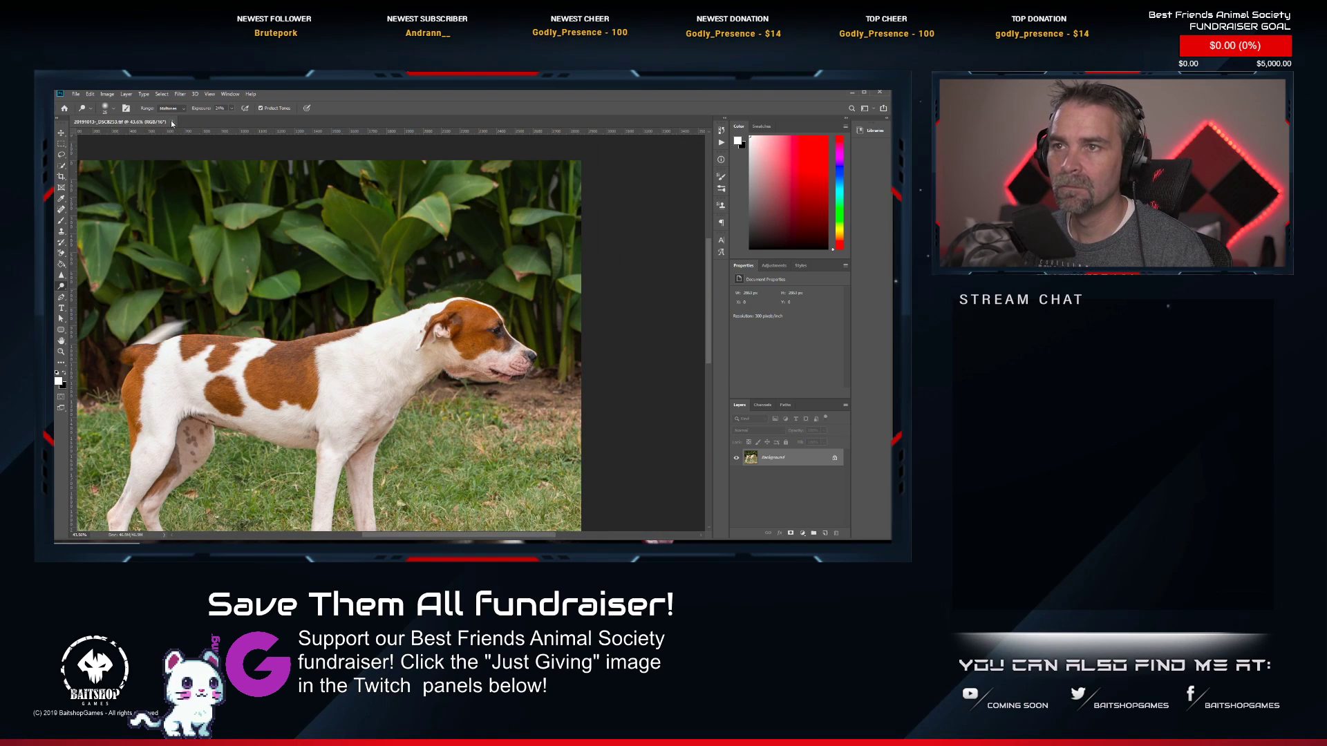
Save and close the retouched photo, and set the rating of 20191013-_DSC8253.tif to 2 in Lightroom Classic.
{"action": "left_click", "coordinate": [171, 122]}
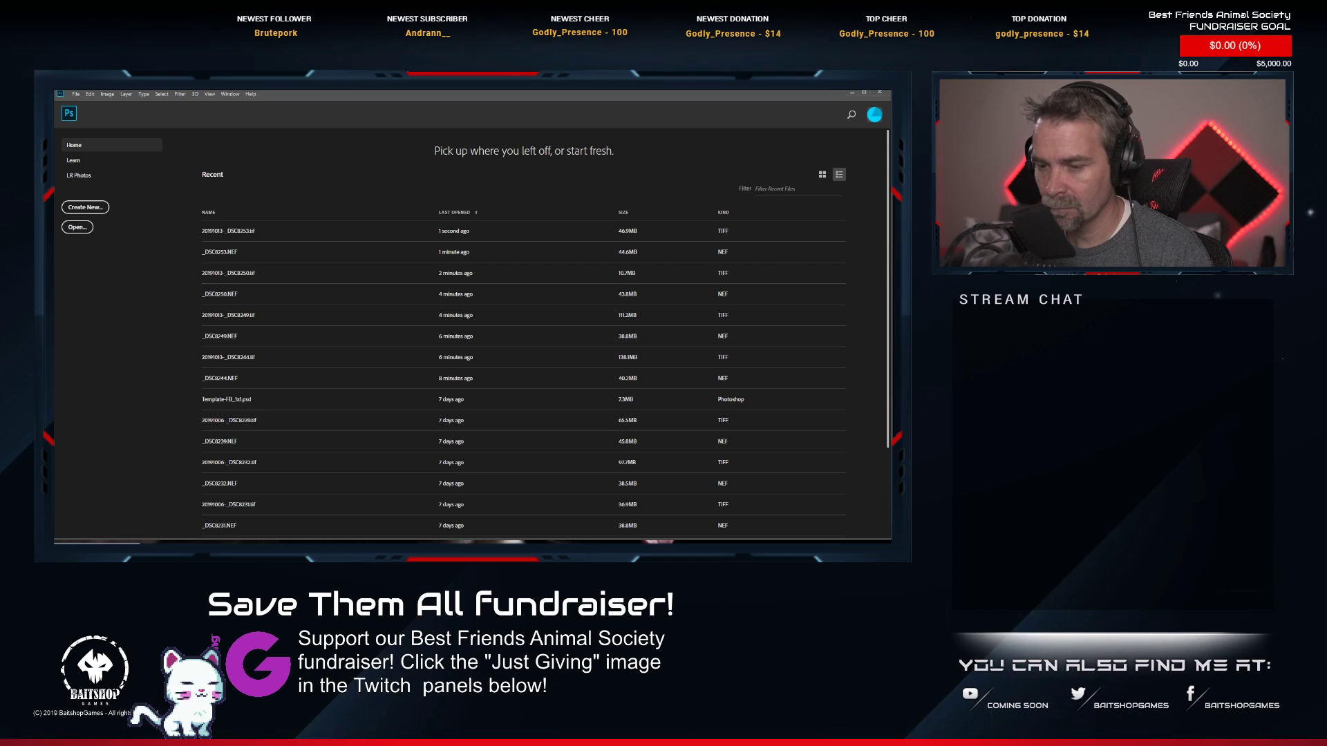
{"action": "key", "text": "alt+Tab"}
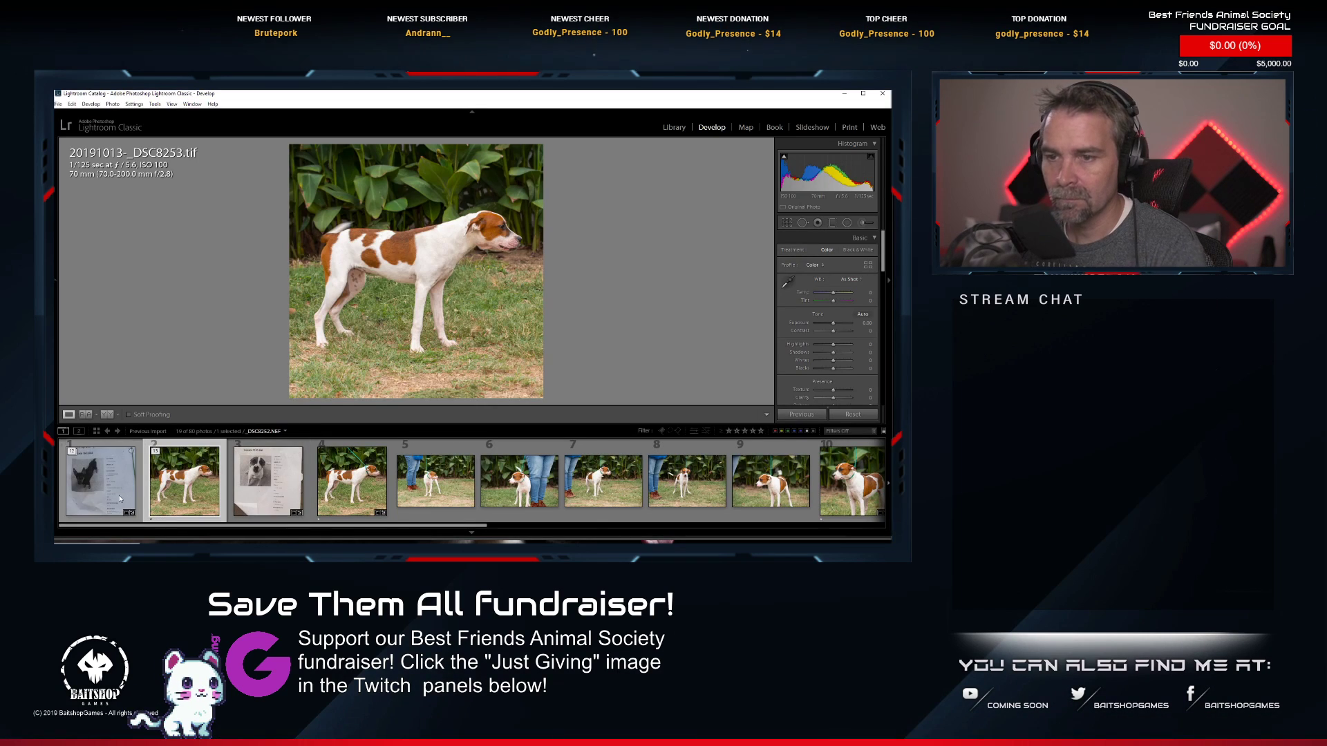
{"action": "scroll", "coordinate": [640, 488], "scroll_direction": "down", "scroll_amount": 5}
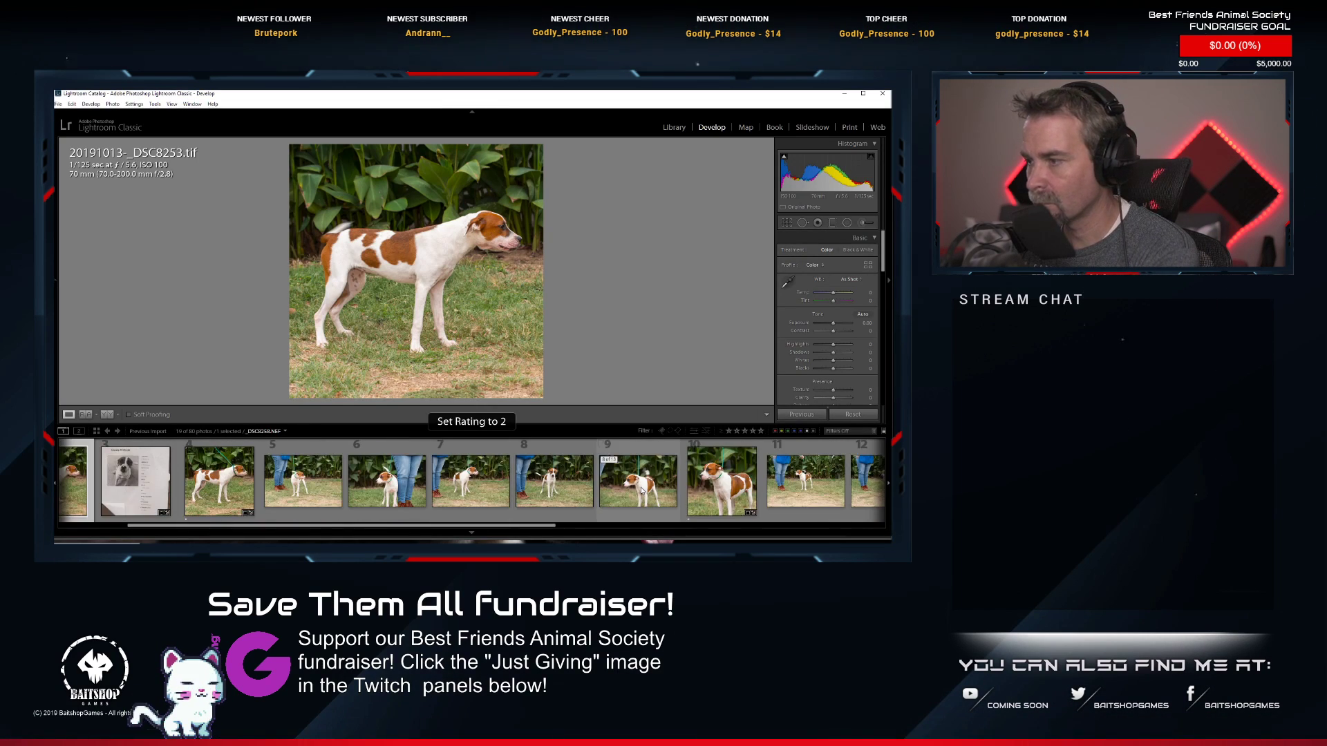
Open _DSC8259.NEF, the next chosen photo of the white-and-brown dog, in Photoshop for editing.
{"action": "left_click", "coordinate": [566, 505]}
{"action": "right_click", "coordinate": [566, 504]}
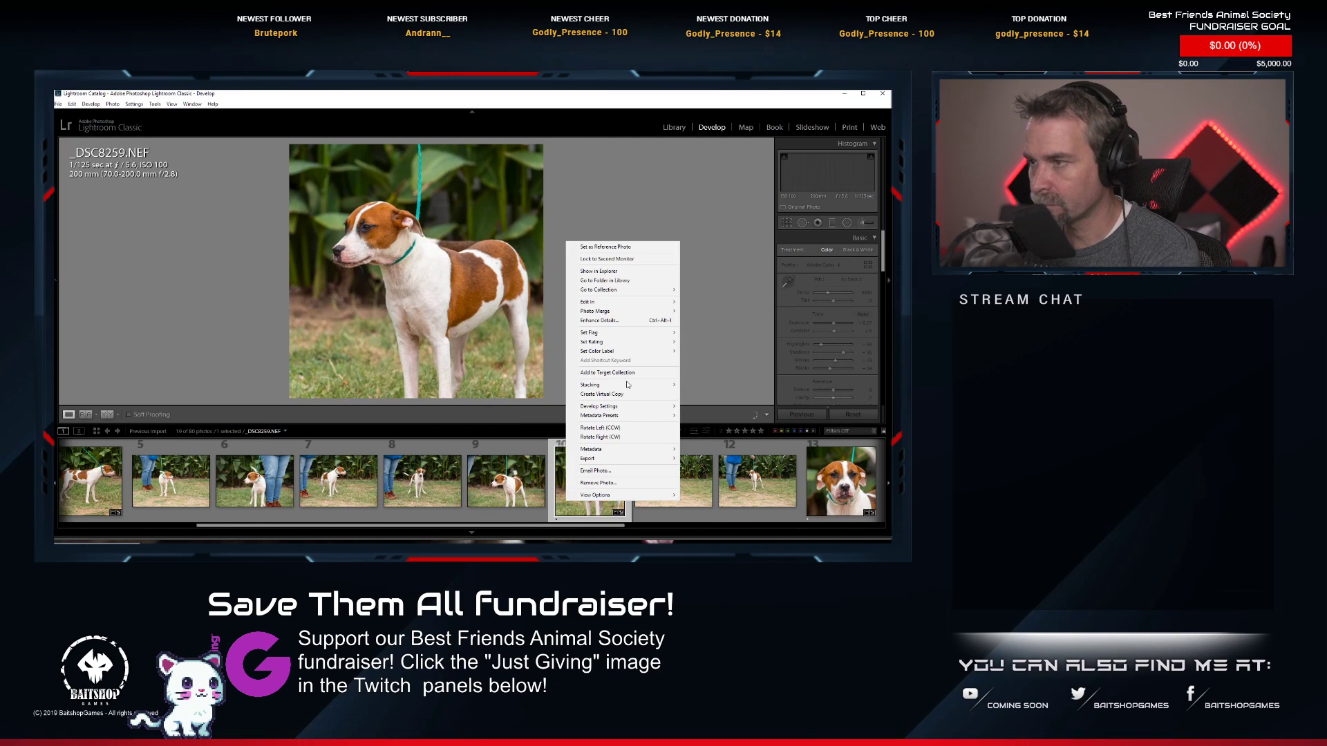
{"action": "mouse_move", "coordinate": [660, 302]}
{"action": "left_click", "coordinate": [703, 304]}
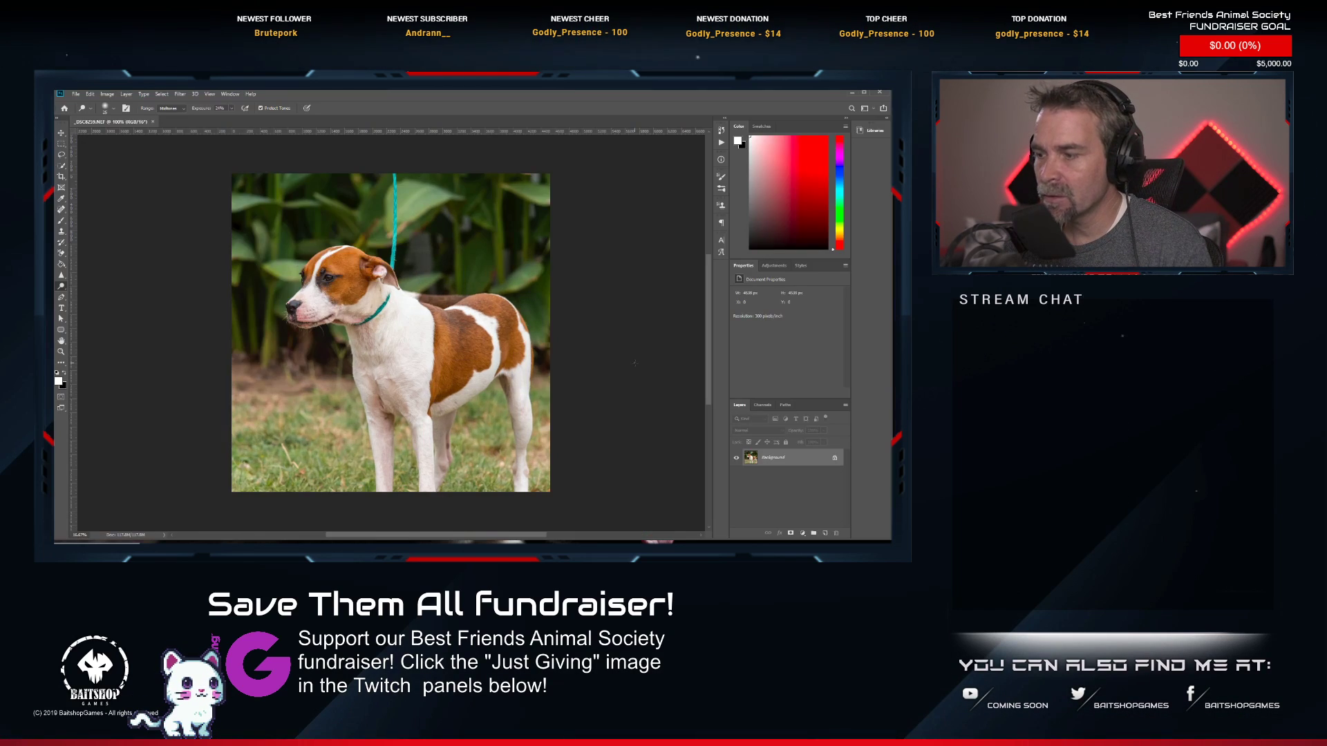
Paint out the turquoise collar around the dog's neck with the Spot Healing Brush and clean up the remaining traces in the fur.
{"action": "scroll", "coordinate": [374, 239], "scroll_direction": "up", "scroll_amount": 9}
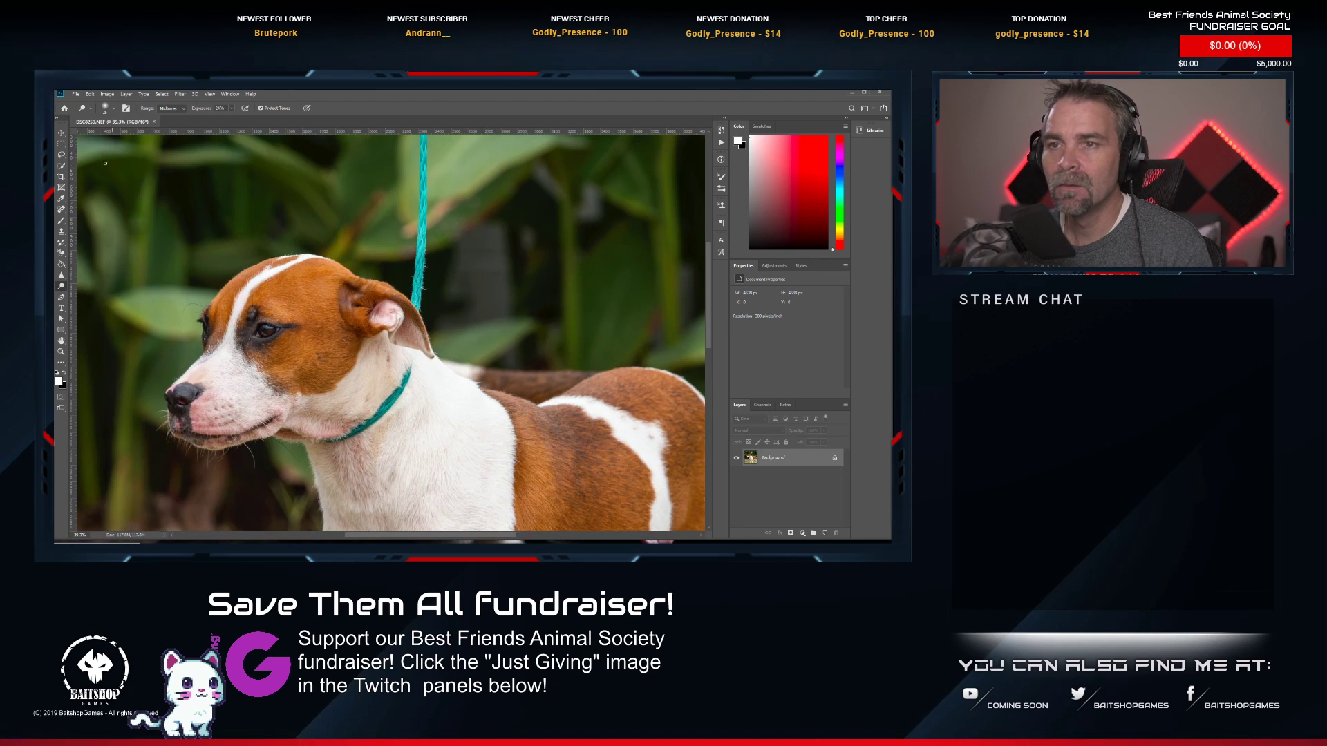
{"action": "left_click", "coordinate": [61, 209]}
{"action": "left_click_drag", "start_coordinate": [310, 394], "coordinate": [328, 274]}
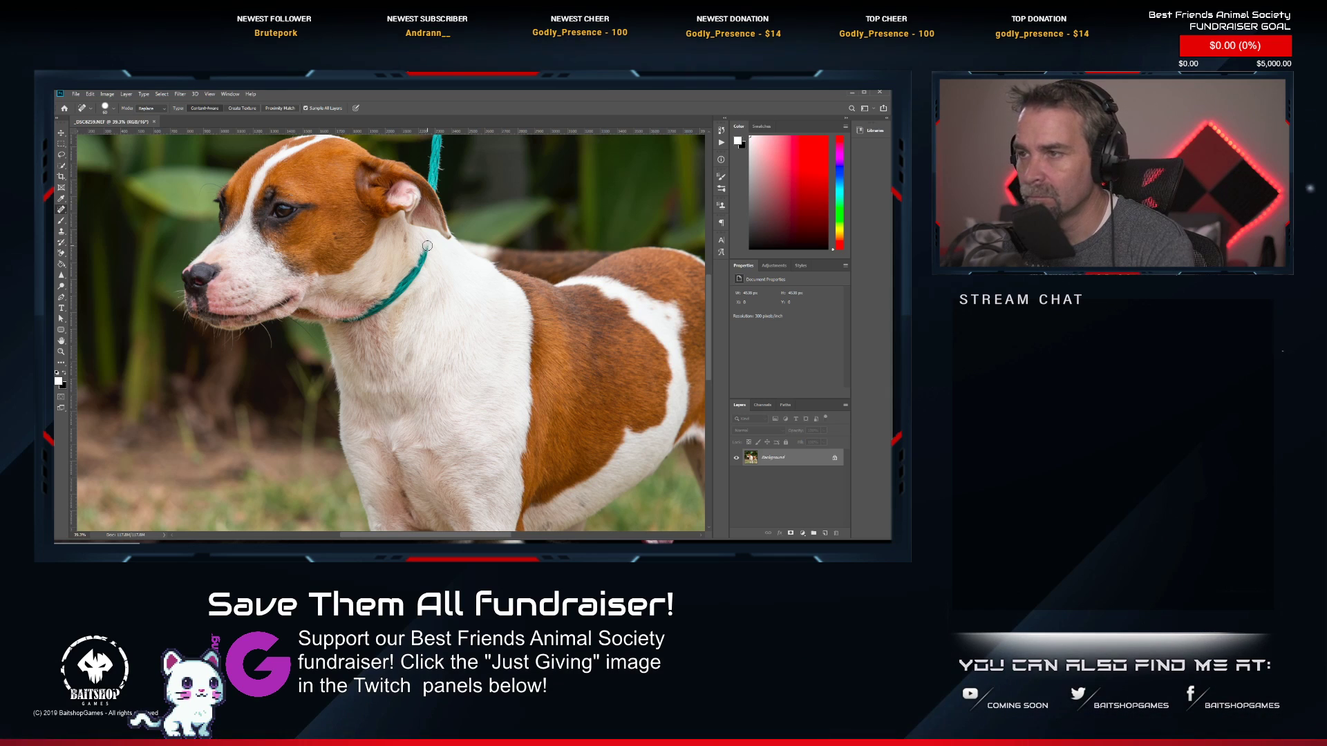
{"action": "left_click_drag", "start_coordinate": [427, 246], "coordinate": [425, 258]}
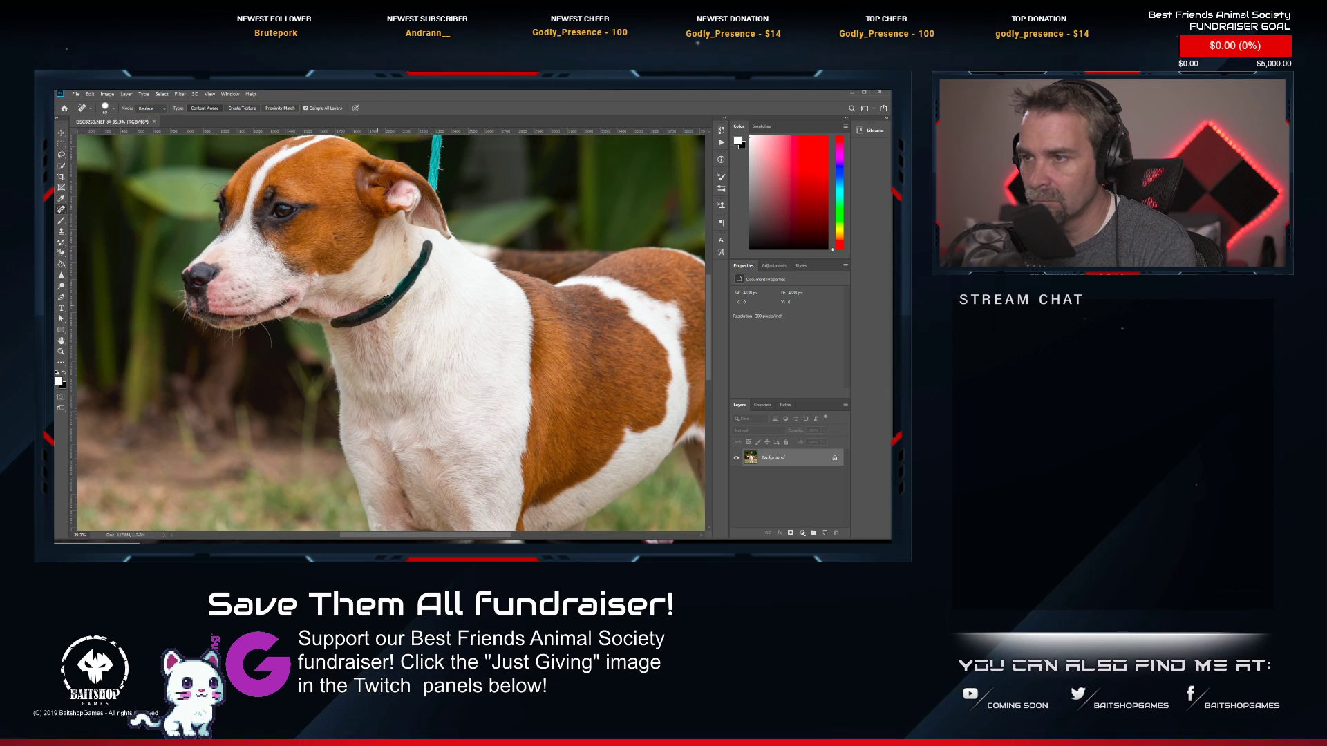
{"action": "mouse_move", "coordinate": [412, 269]}
{"action": "left_mouse_down"}
{"action": "mouse_move", "coordinate": [427, 266]}
{"action": "mouse_move", "coordinate": [347, 313]}
{"action": "left_mouse_up"}
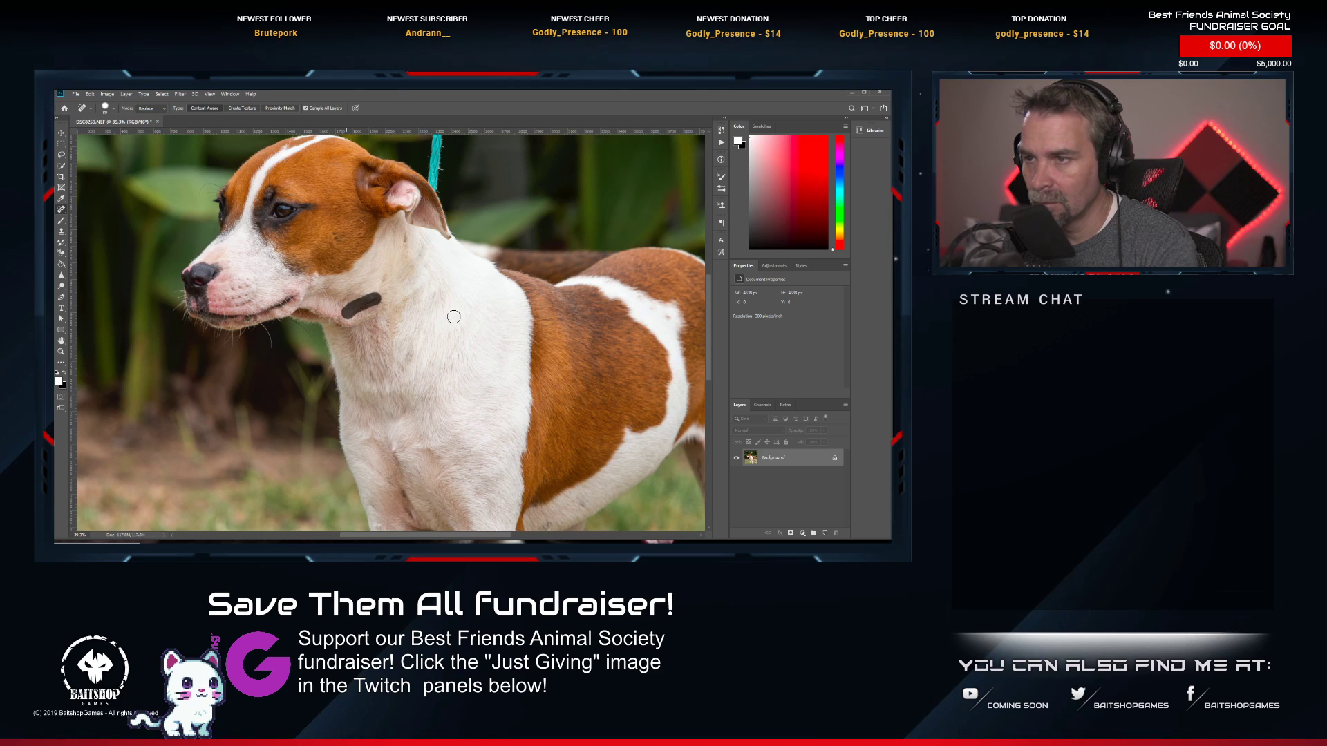
{"action": "left_click", "coordinate": [347, 326]}
{"action": "left_click_drag", "start_coordinate": [354, 326], "coordinate": [361, 323]}
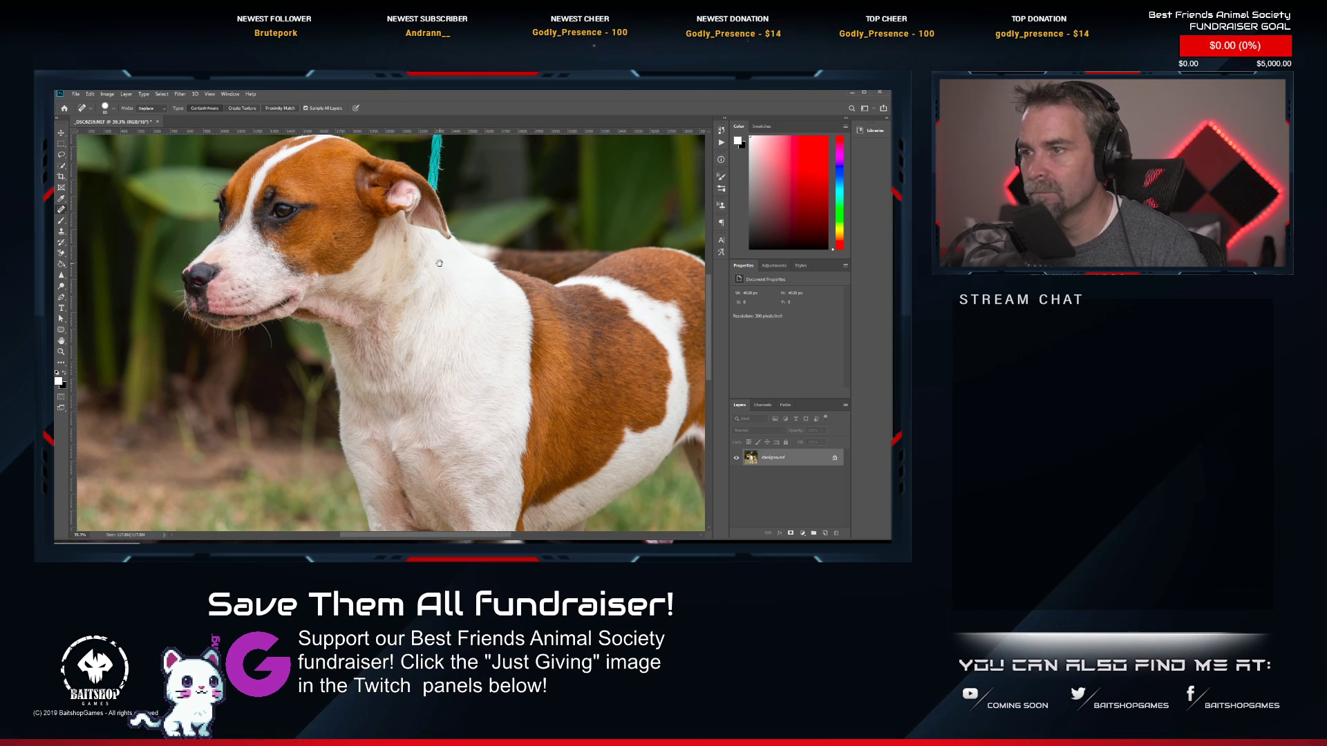
{"action": "left_click_drag", "start_coordinate": [403, 281], "coordinate": [361, 371]}
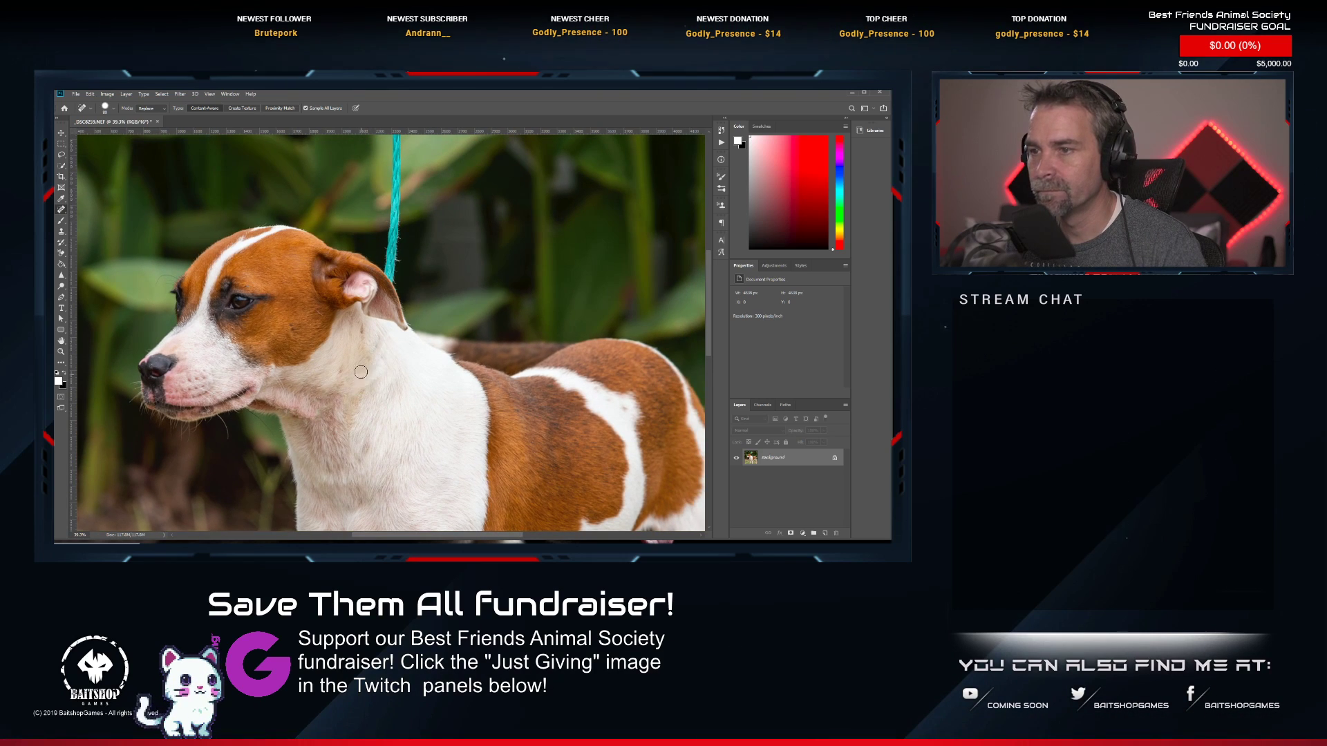
{"action": "left_click", "coordinate": [382, 339]}
{"action": "left_click", "coordinate": [363, 370]}
Remove the vertical leash between the photo's upper edge and the dog's ear with the Spot Healing Brush.
{"action": "left_click_drag", "start_coordinate": [392, 238], "coordinate": [361, 357]}
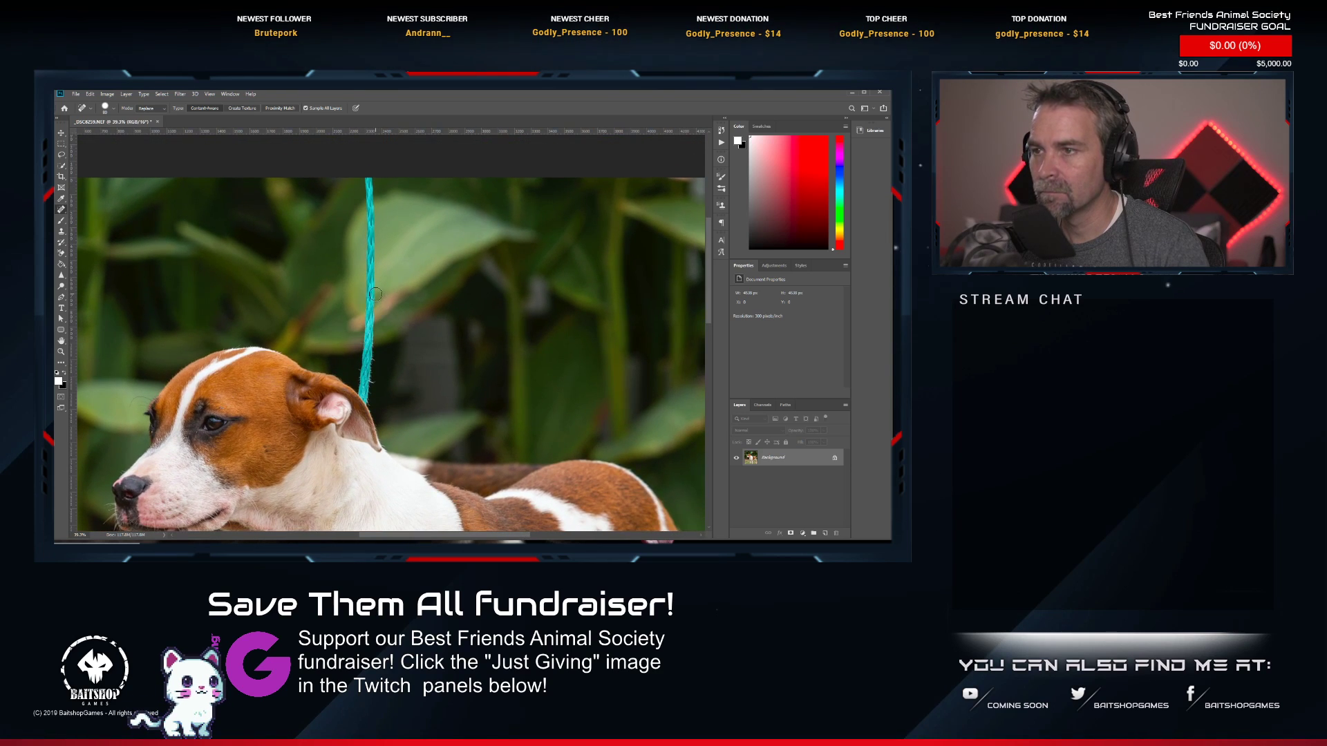
{"action": "left_click_drag", "start_coordinate": [367, 181], "coordinate": [366, 367]}
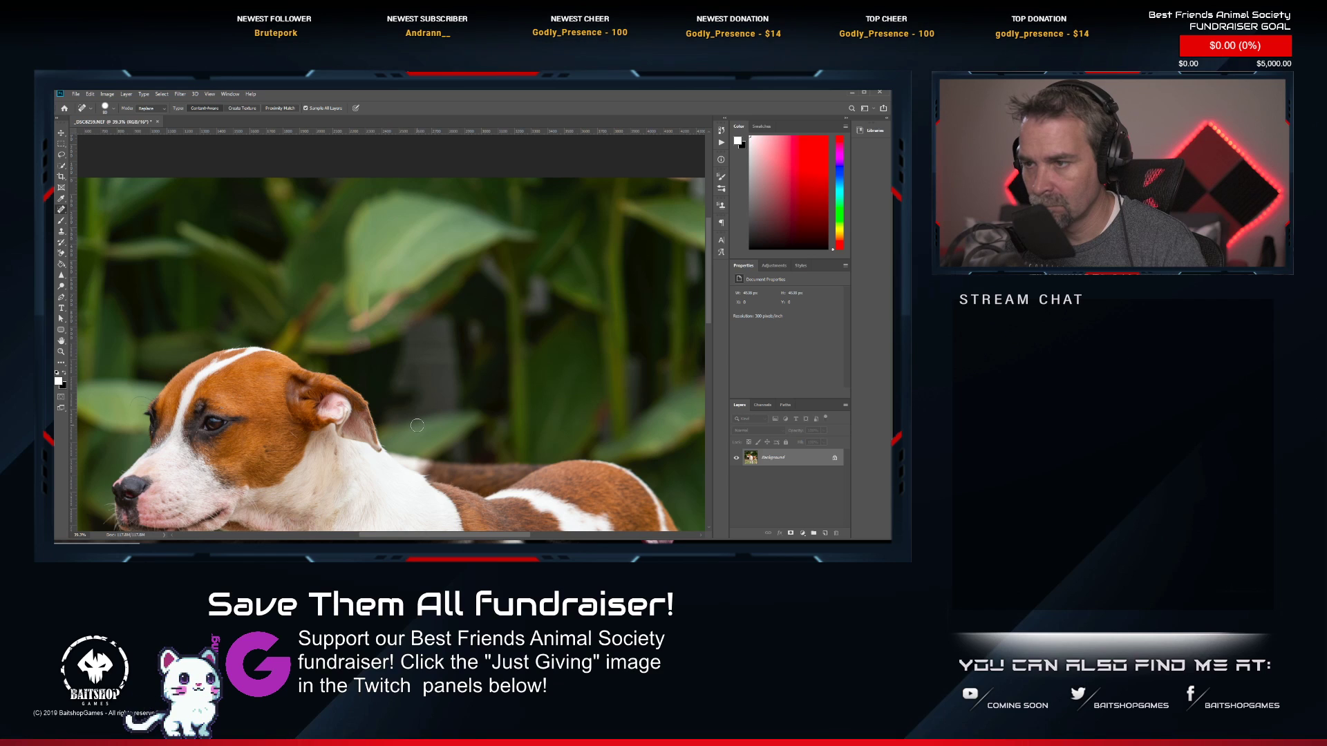
{"action": "scroll", "coordinate": [365, 333], "scroll_direction": "down", "scroll_amount": 5}
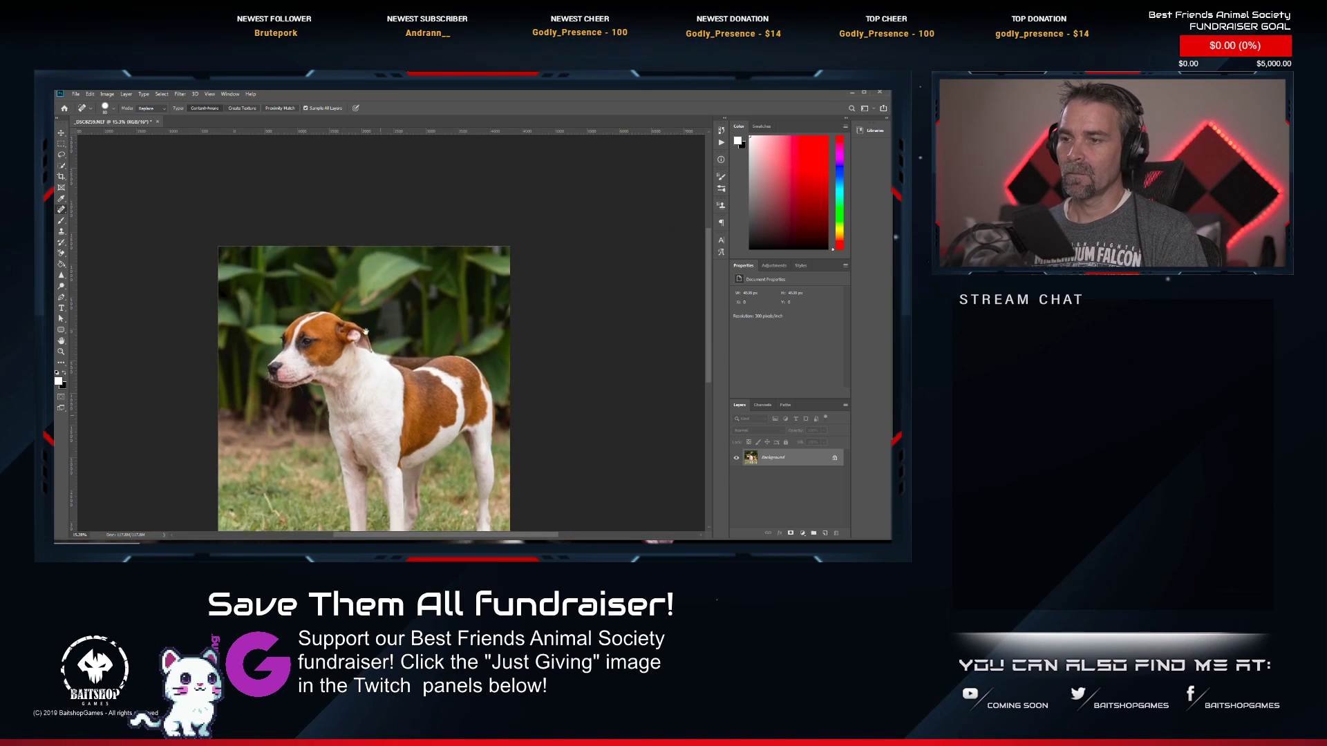
Heal the small blemishes near the dog's eye and on its brown cheek with the Spot Healing Brush.
{"action": "scroll", "coordinate": [365, 332], "scroll_direction": "up", "scroll_amount": 4}
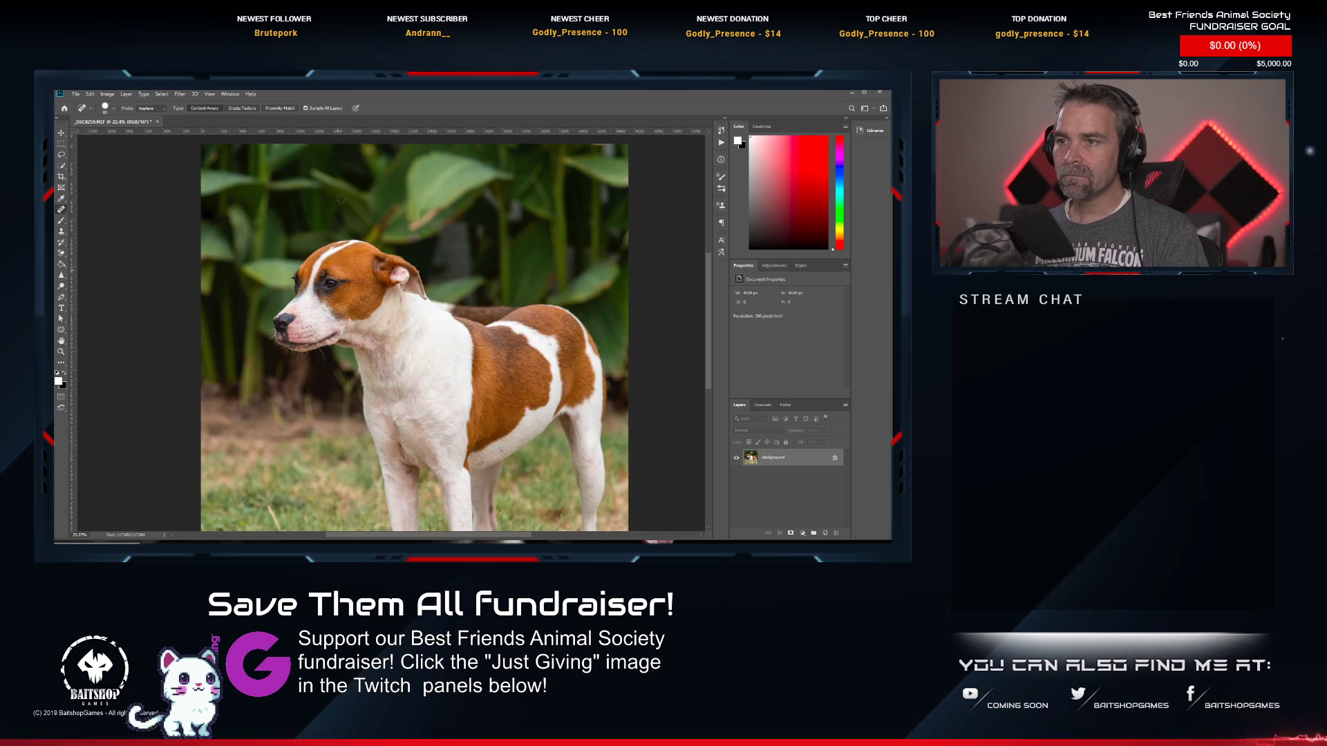
{"action": "scroll", "coordinate": [341, 199], "scroll_direction": "up", "scroll_amount": 5}
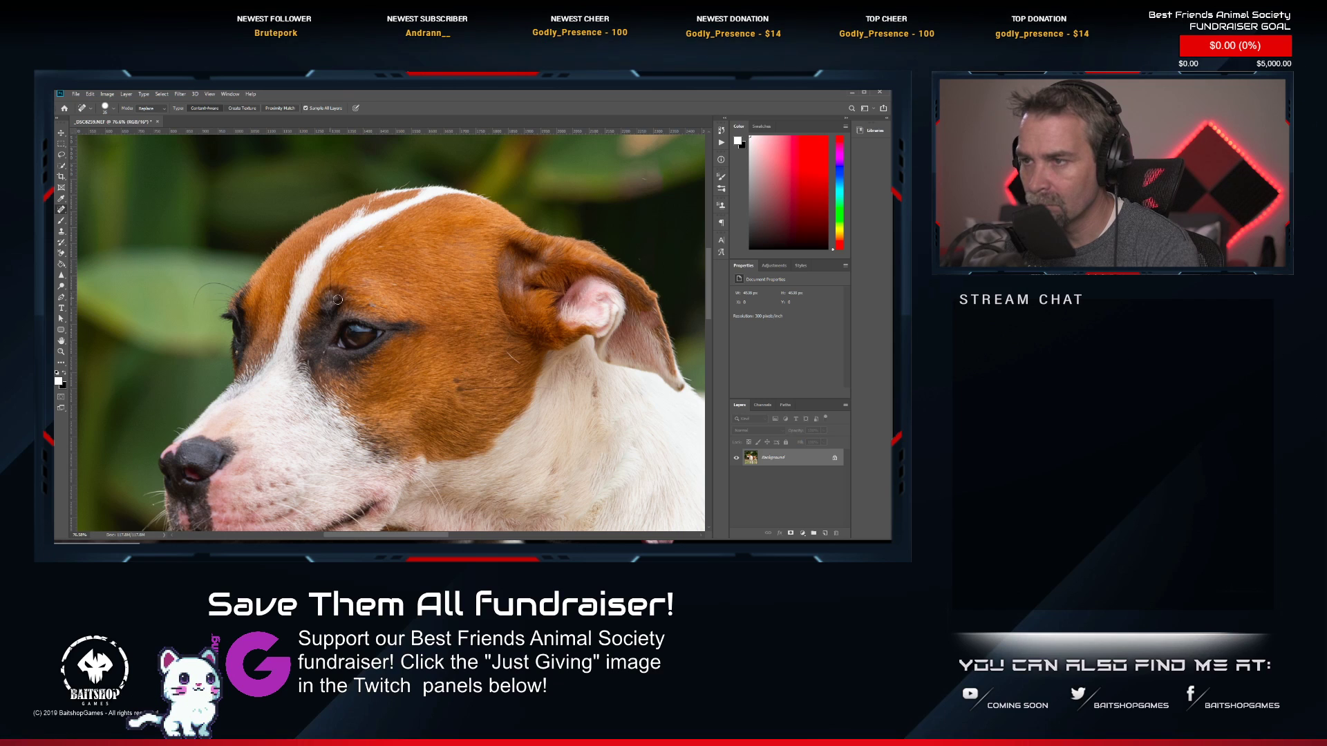
{"action": "left_click_drag", "start_coordinate": [387, 304], "coordinate": [388, 303]}
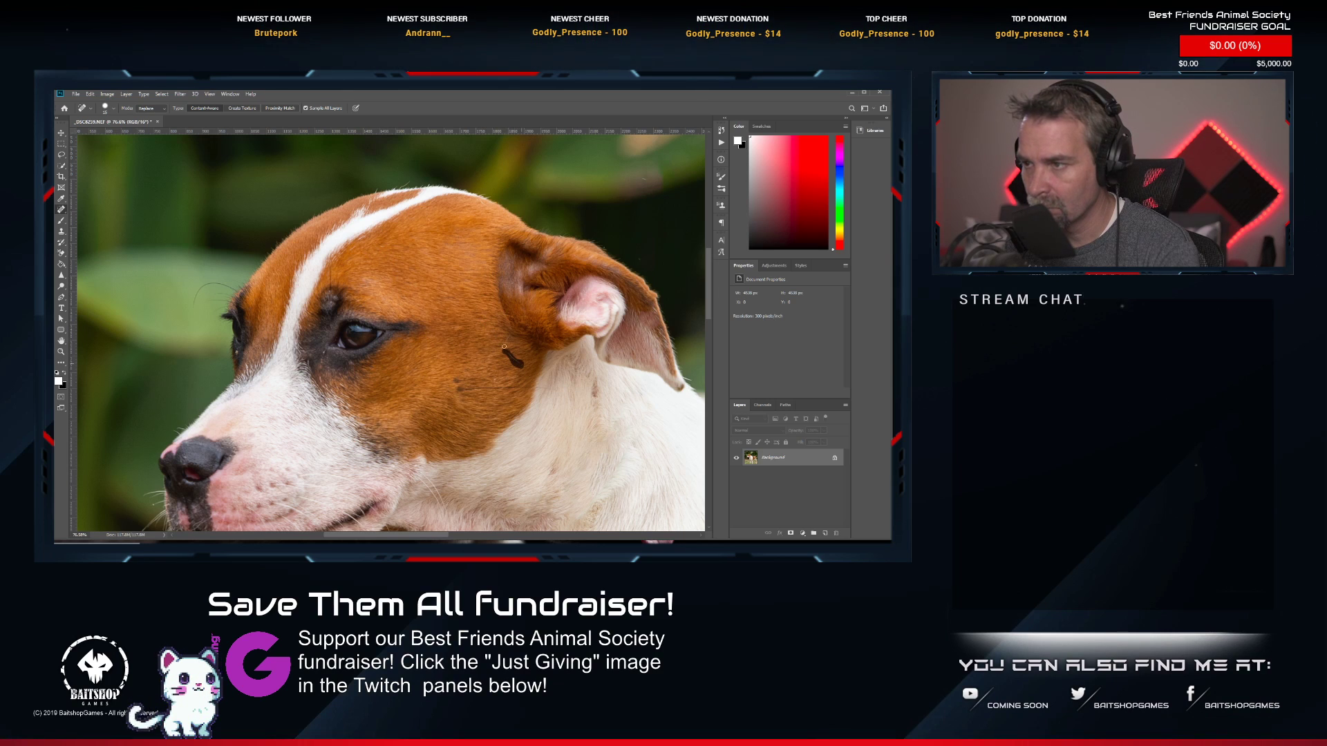
{"action": "left_click_drag", "start_coordinate": [504, 346], "coordinate": [504, 348]}
{"action": "scroll", "coordinate": [286, 461], "scroll_direction": "down", "scroll_amount": 5}
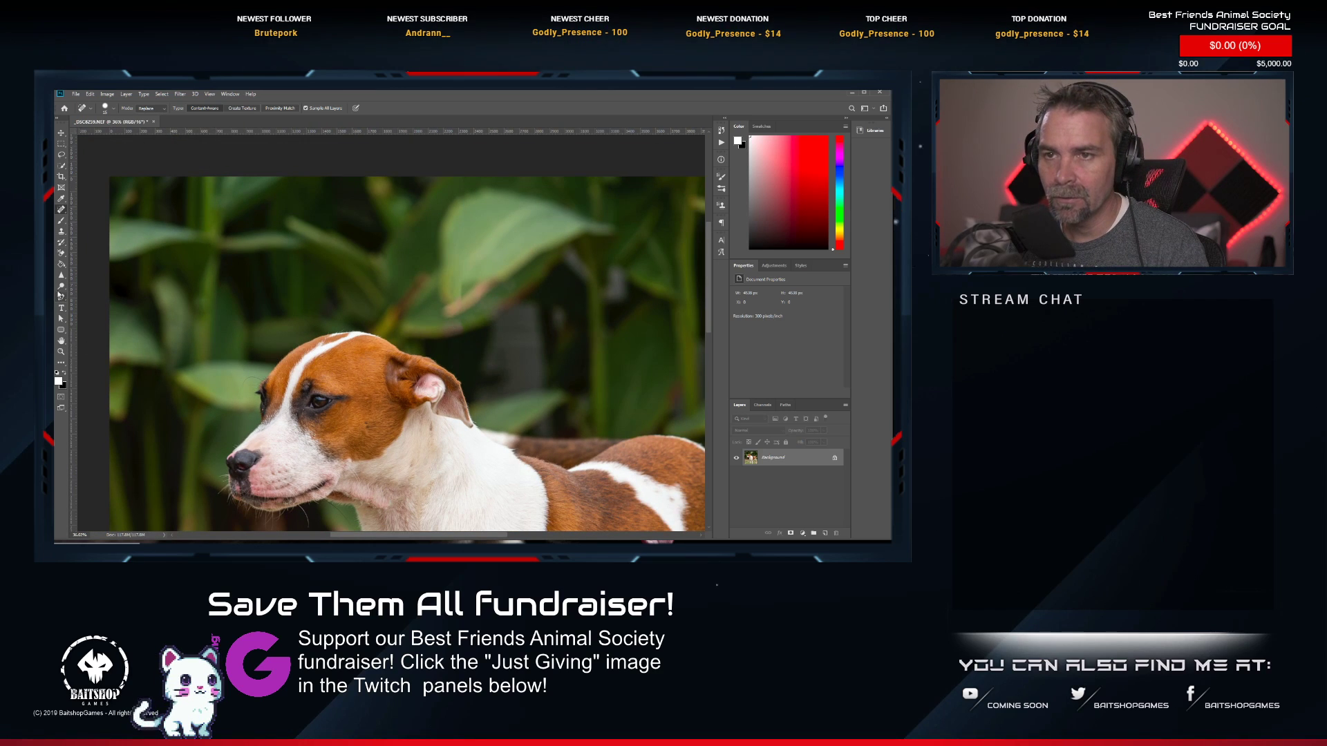
Brighten the dog's eye with the Dodge tool on the Midtones range.
{"action": "left_click", "coordinate": [61, 286]}
{"action": "scroll", "coordinate": [347, 203], "scroll_direction": "up", "scroll_amount": 2}
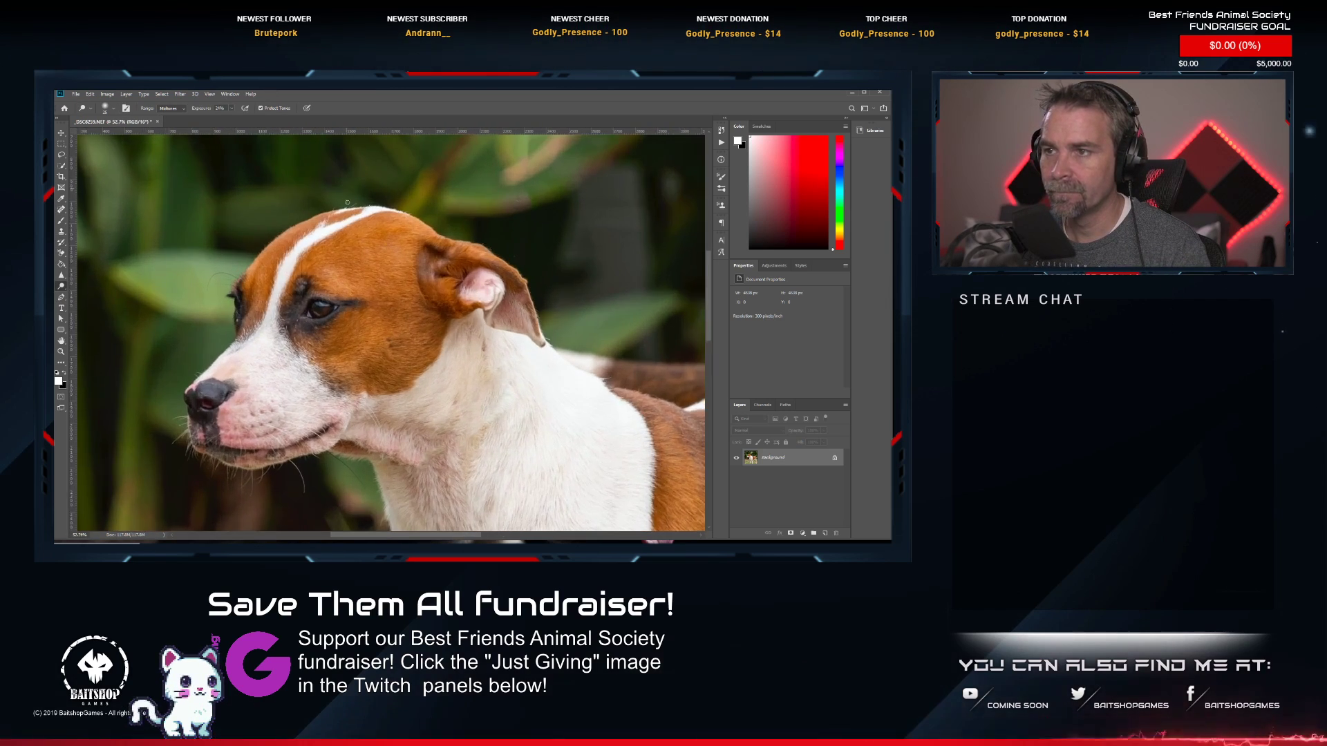
{"action": "scroll", "coordinate": [331, 276], "scroll_direction": "up", "scroll_amount": 3}
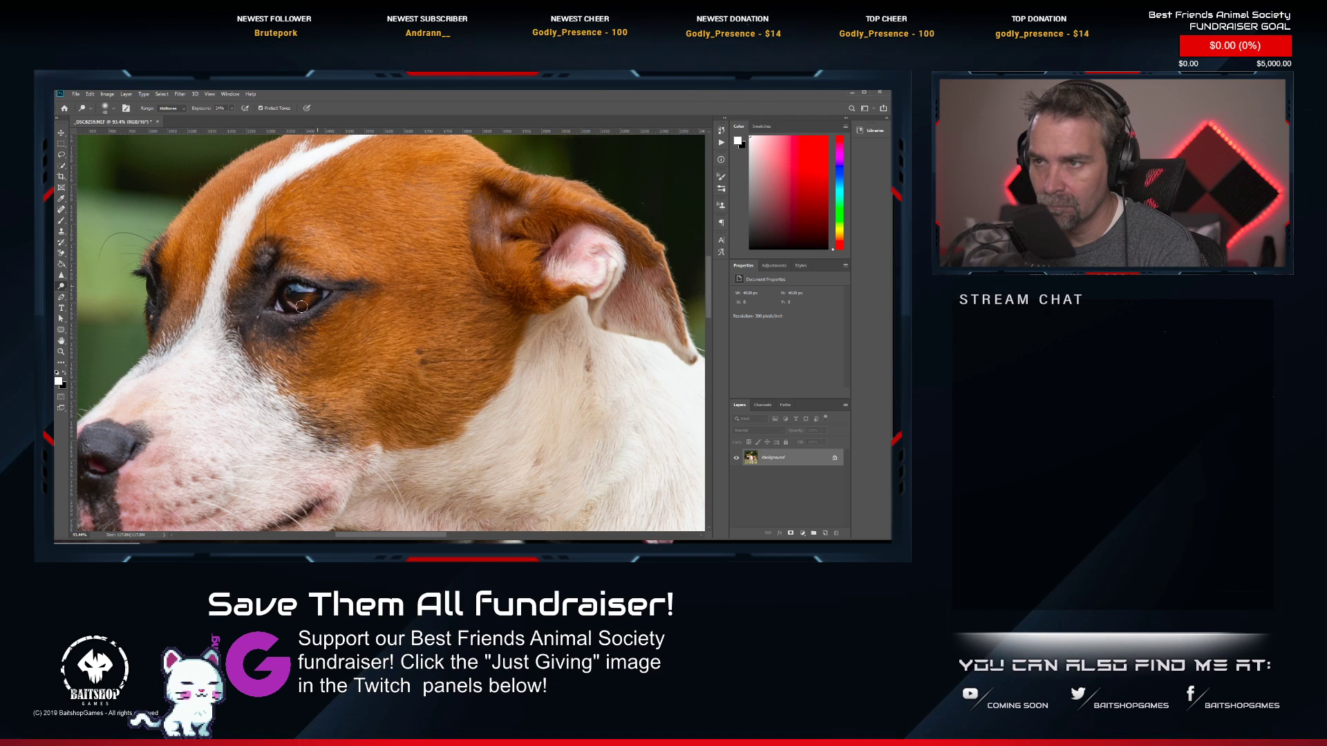
{"action": "scroll", "coordinate": [373, 389], "scroll_direction": "down", "scroll_amount": 5}
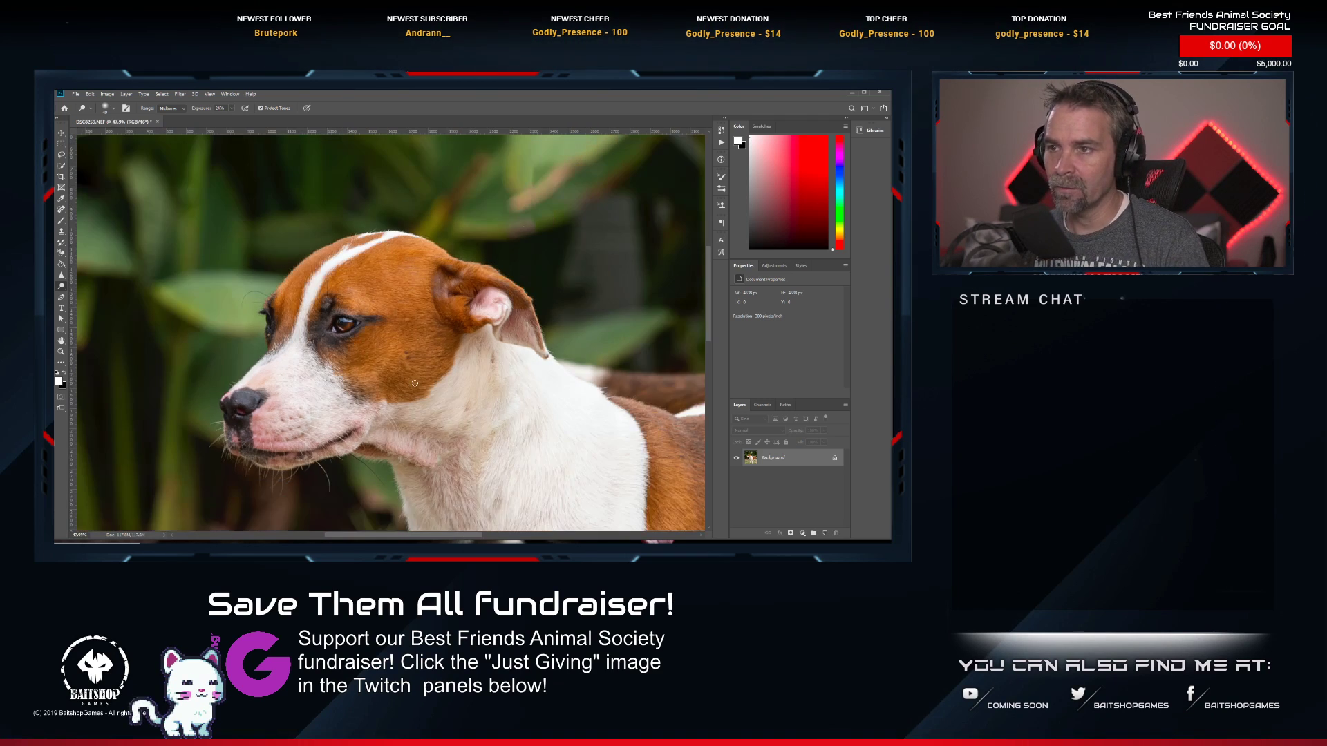
{"action": "scroll", "coordinate": [373, 388], "scroll_direction": "down", "scroll_amount": 3}
{"action": "scroll", "coordinate": [431, 333], "scroll_direction": "up", "scroll_amount": 2}
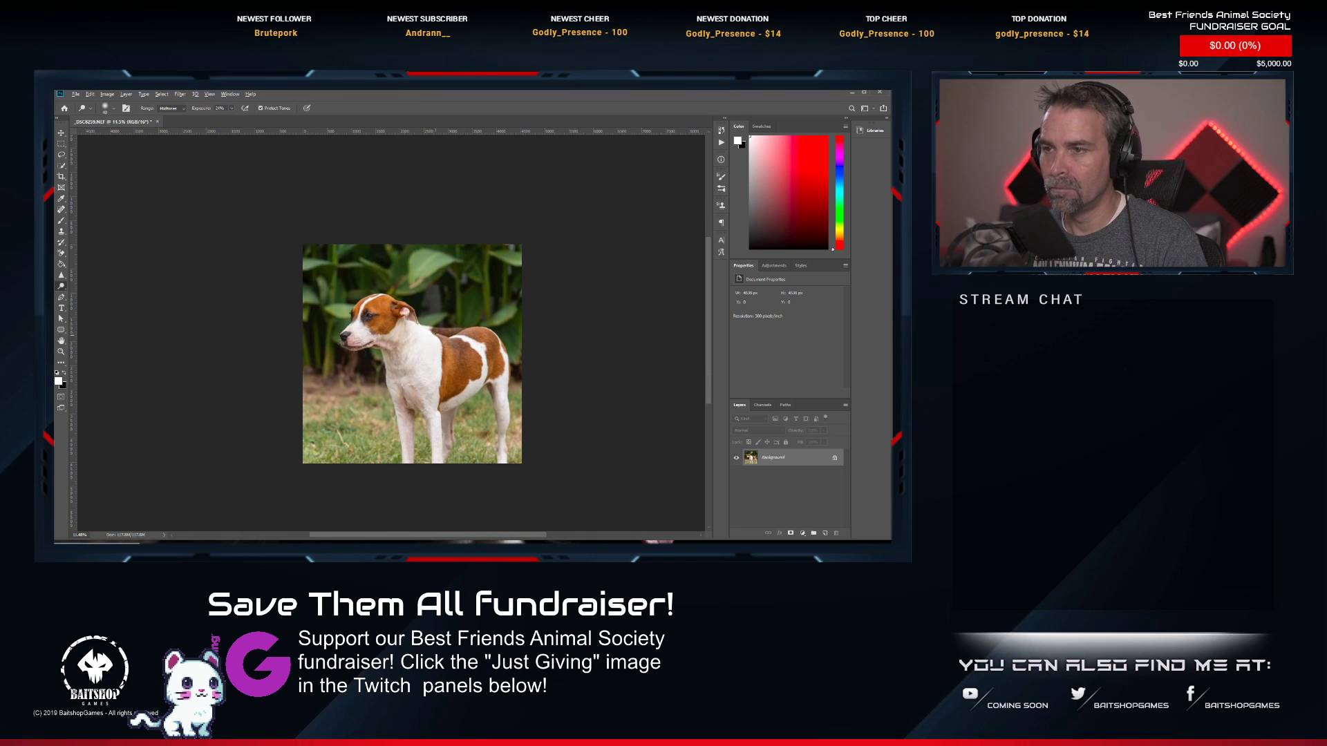
Save and close the retouched photo of the standing dog, and switch back to Lightroom Classic.
{"action": "key", "text": "ctrl+s"}
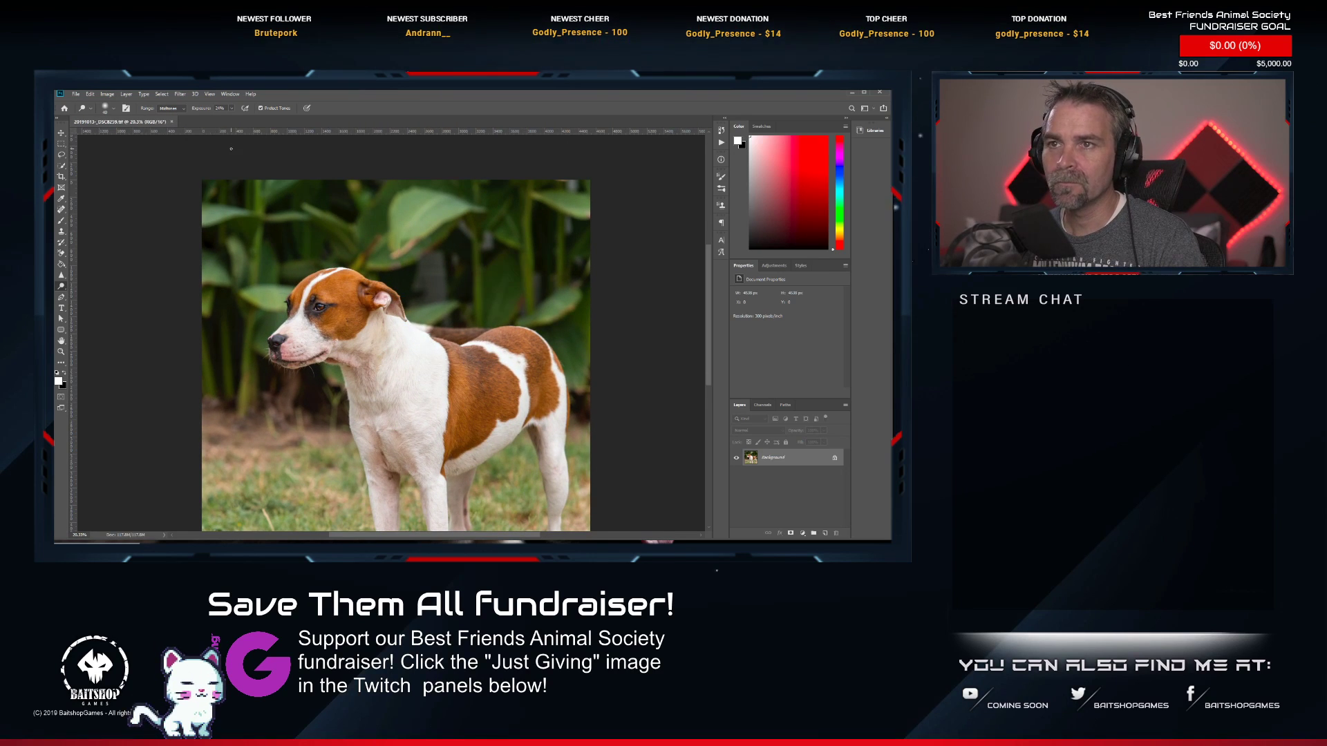
{"action": "left_click", "coordinate": [170, 122]}
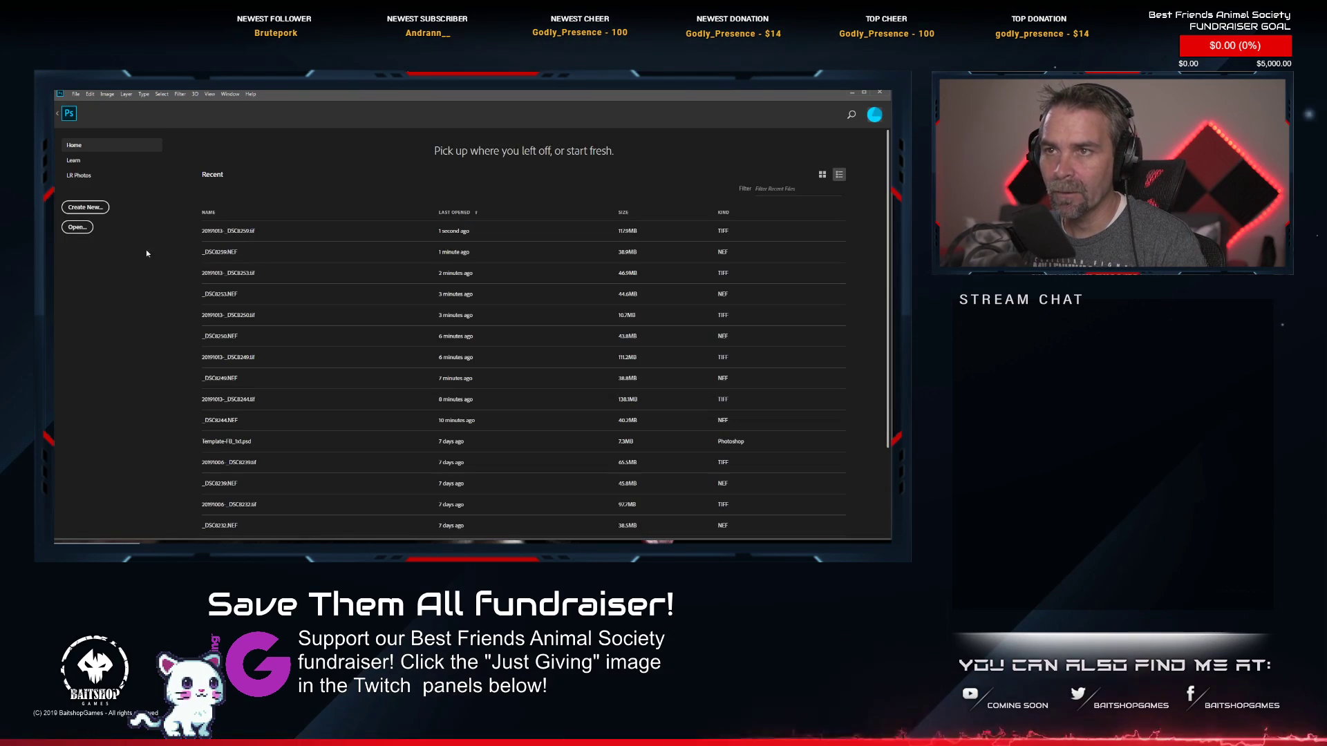
{"action": "key", "text": "alt+Tab"}
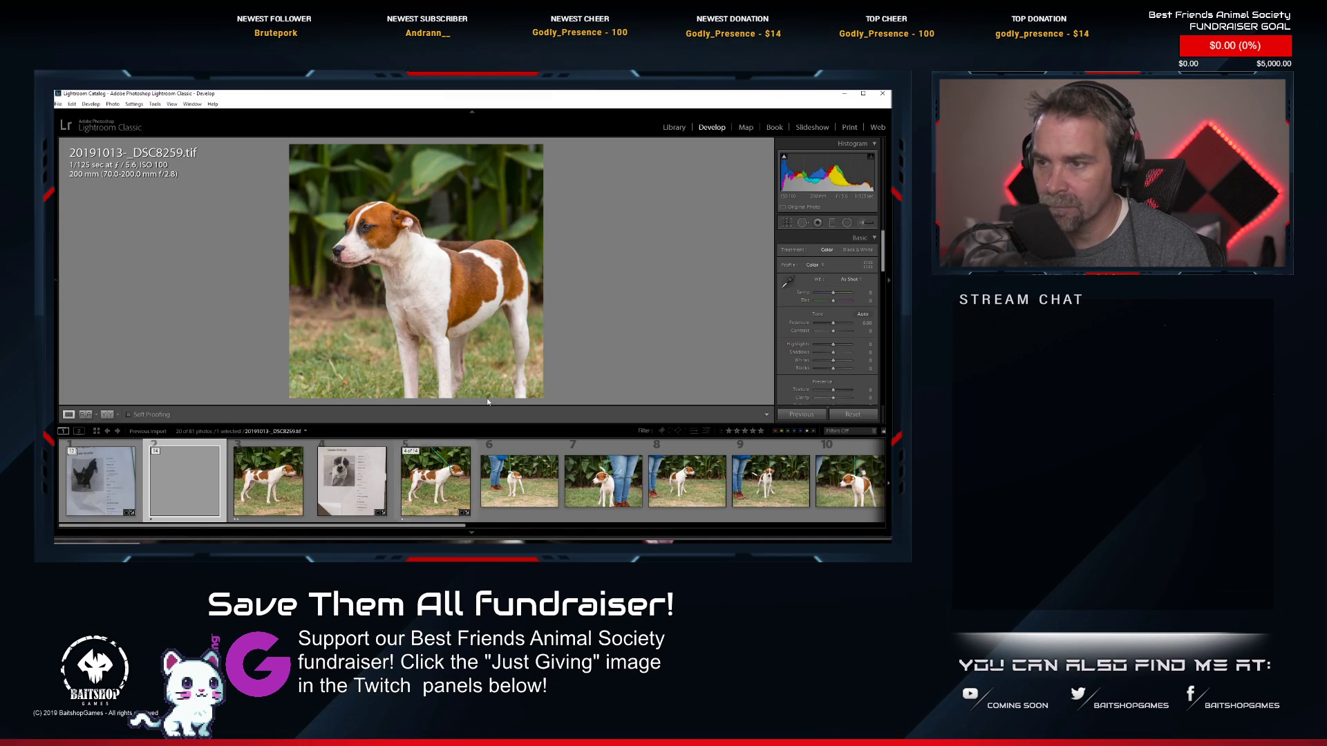
Find the dog's frontal portrait _DSC8262.NEF in the filmstrip and open it for editing in Photoshop.
{"action": "scroll", "coordinate": [607, 493], "scroll_direction": "down", "scroll_amount": 2}
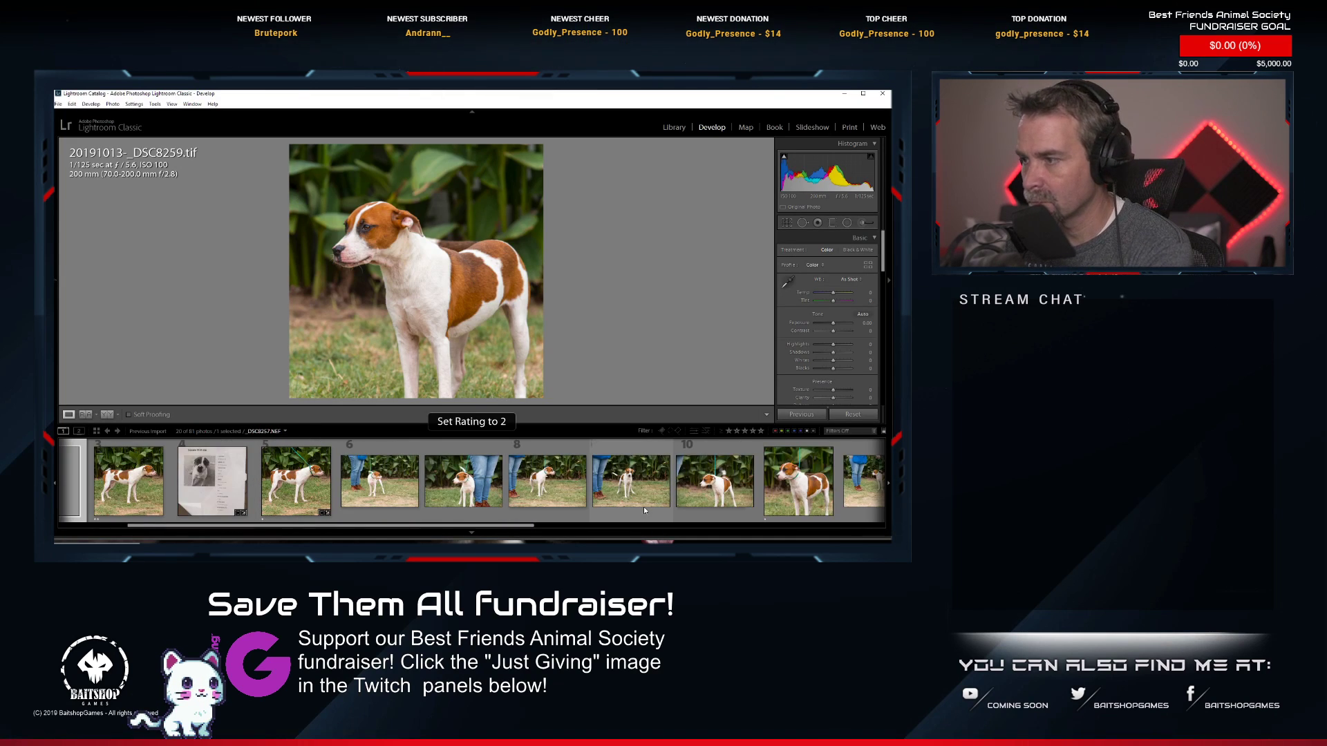
{"action": "scroll", "coordinate": [831, 478], "scroll_direction": "down", "scroll_amount": 3}
{"action": "left_click", "coordinate": [770, 484]}
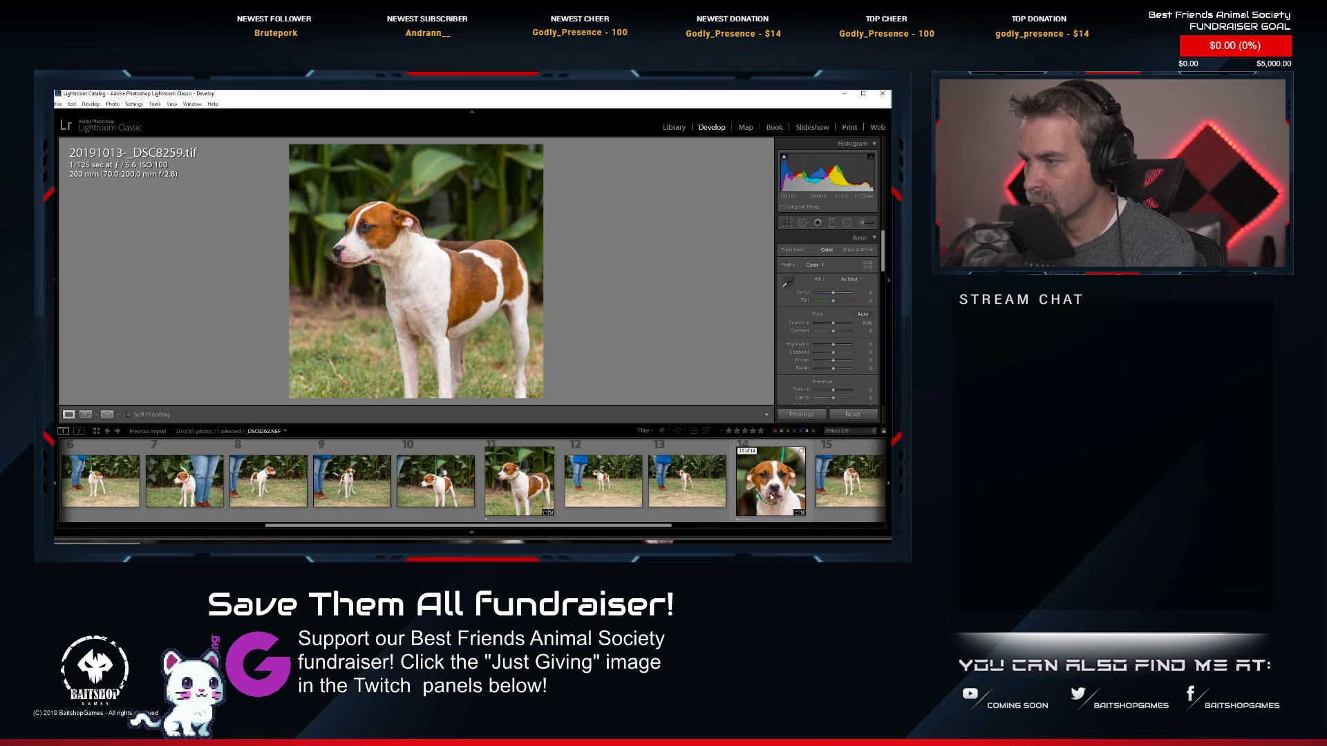
{"action": "right_click", "coordinate": [766, 494]}
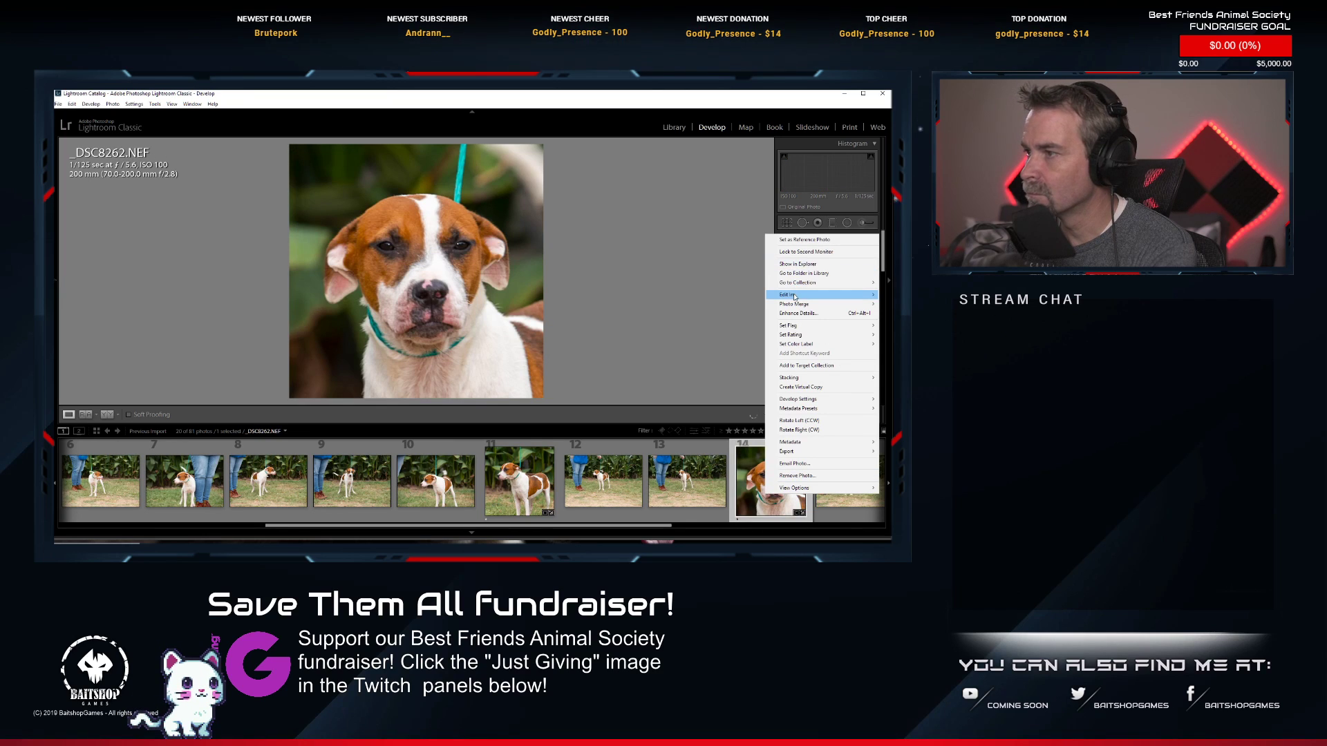
{"action": "left_click", "coordinate": [707, 311]}
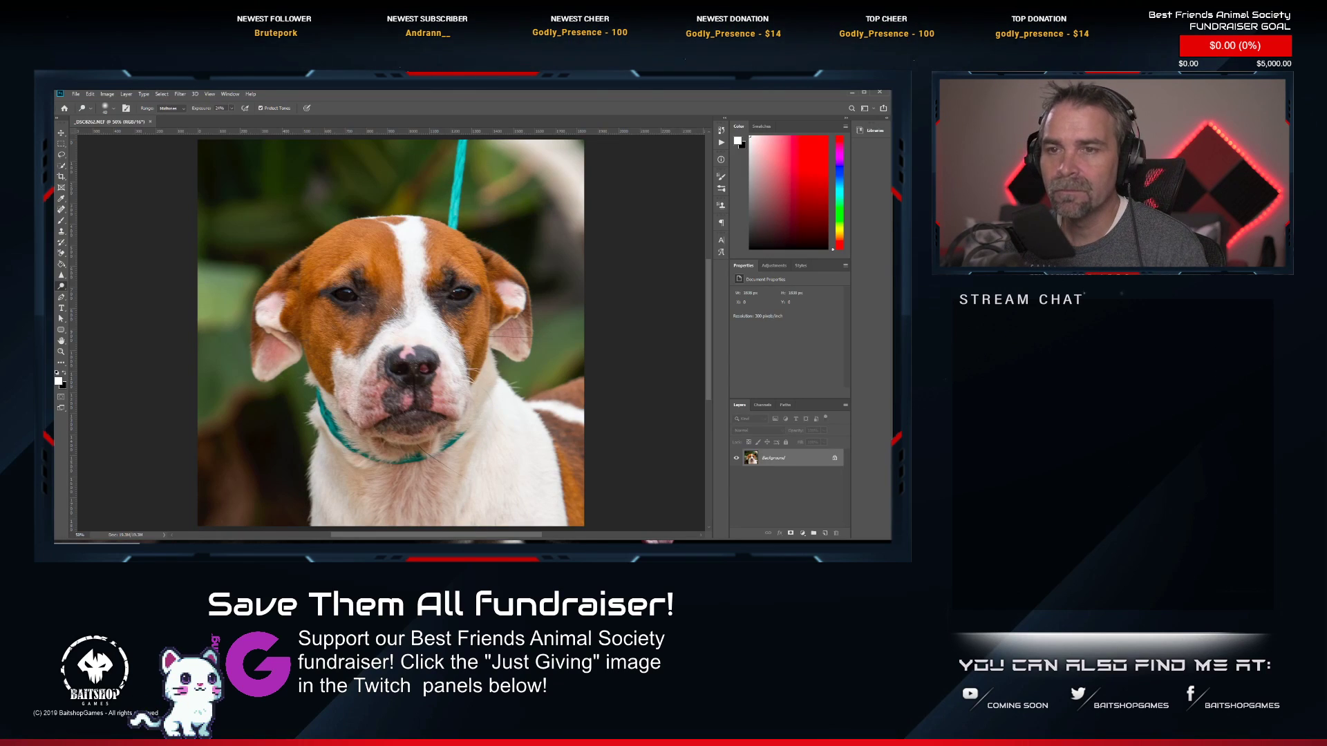
Sharpen the dog's eyes and face using the Sharpen tool with an enlarged brush.
{"action": "left_click", "coordinate": [63, 277]}
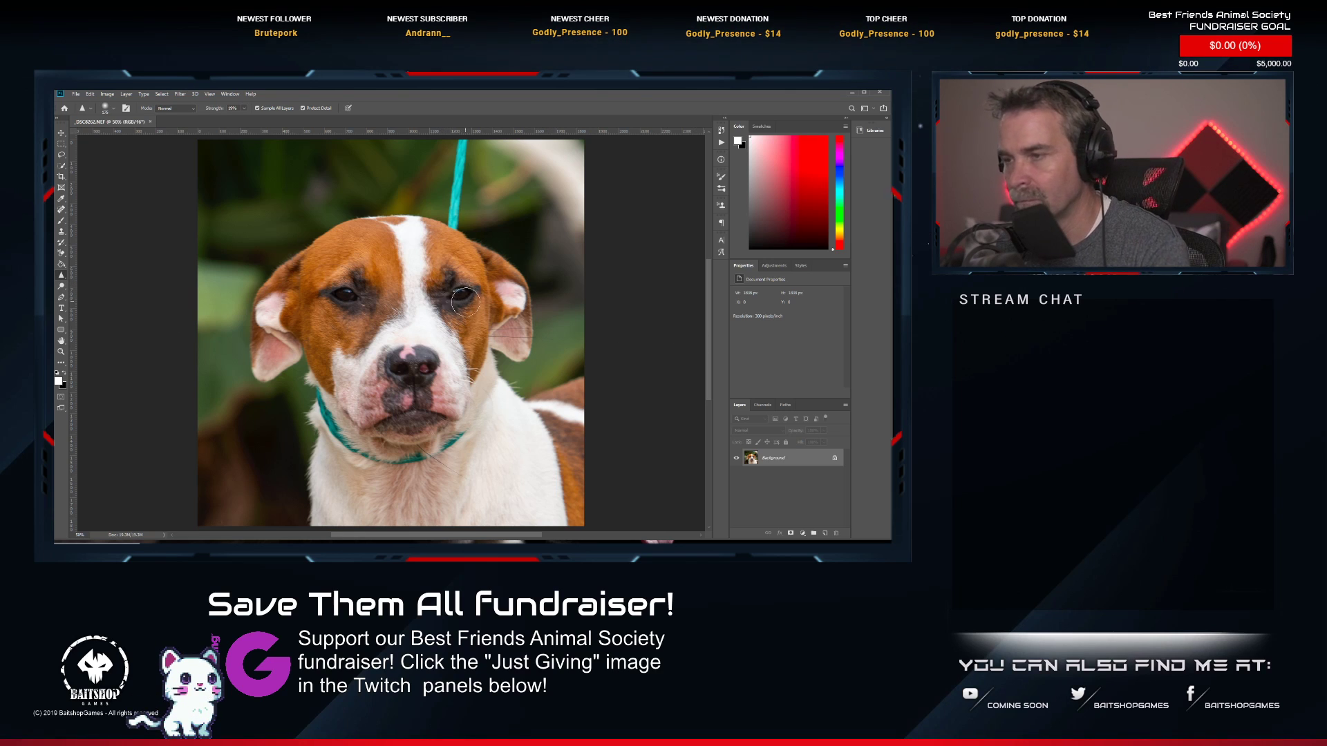
{"action": "key", "text": "bracketright"}
{"action": "key", "text": "bracketright"}
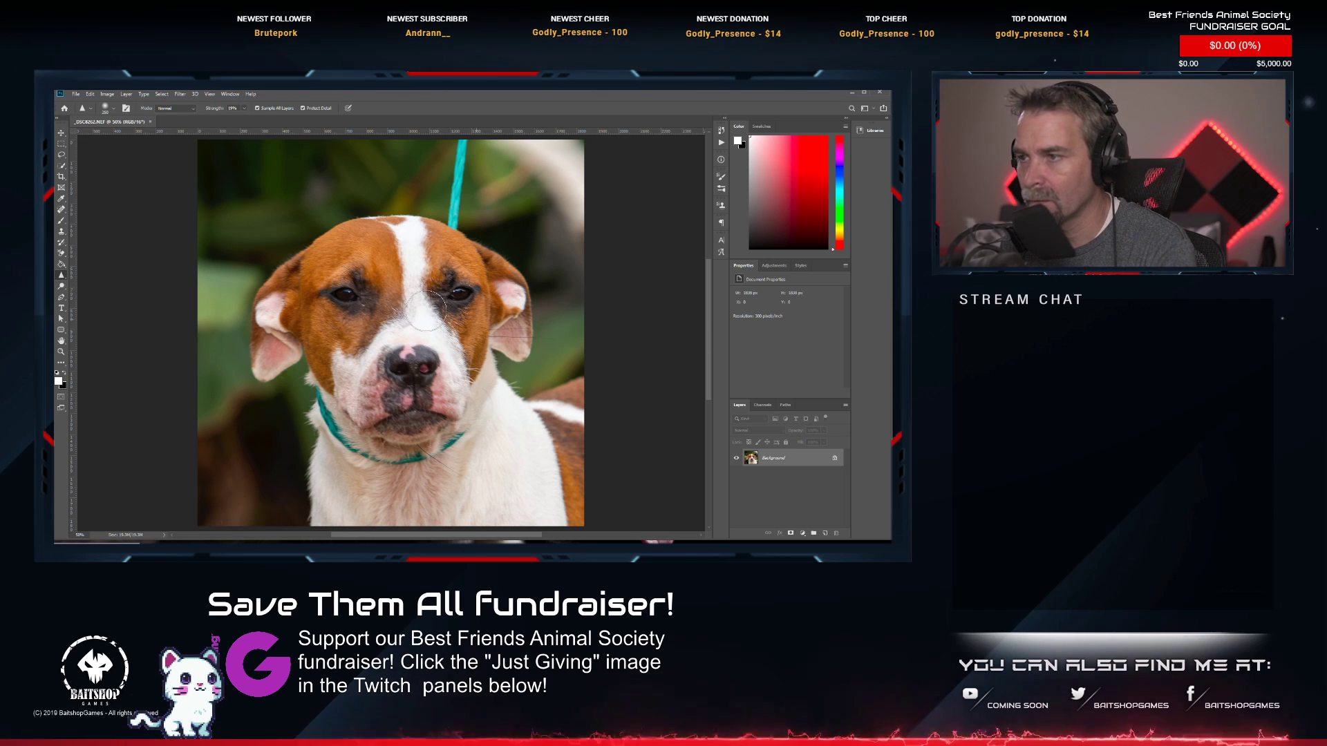
{"action": "mouse_move", "coordinate": [425, 311]}
{"action": "left_mouse_down"}
{"action": "mouse_move", "coordinate": [309, 289]}
{"action": "mouse_move", "coordinate": [341, 256]}
{"action": "left_mouse_up"}
{"action": "left_click_drag", "start_coordinate": [375, 329], "coordinate": [343, 257]}
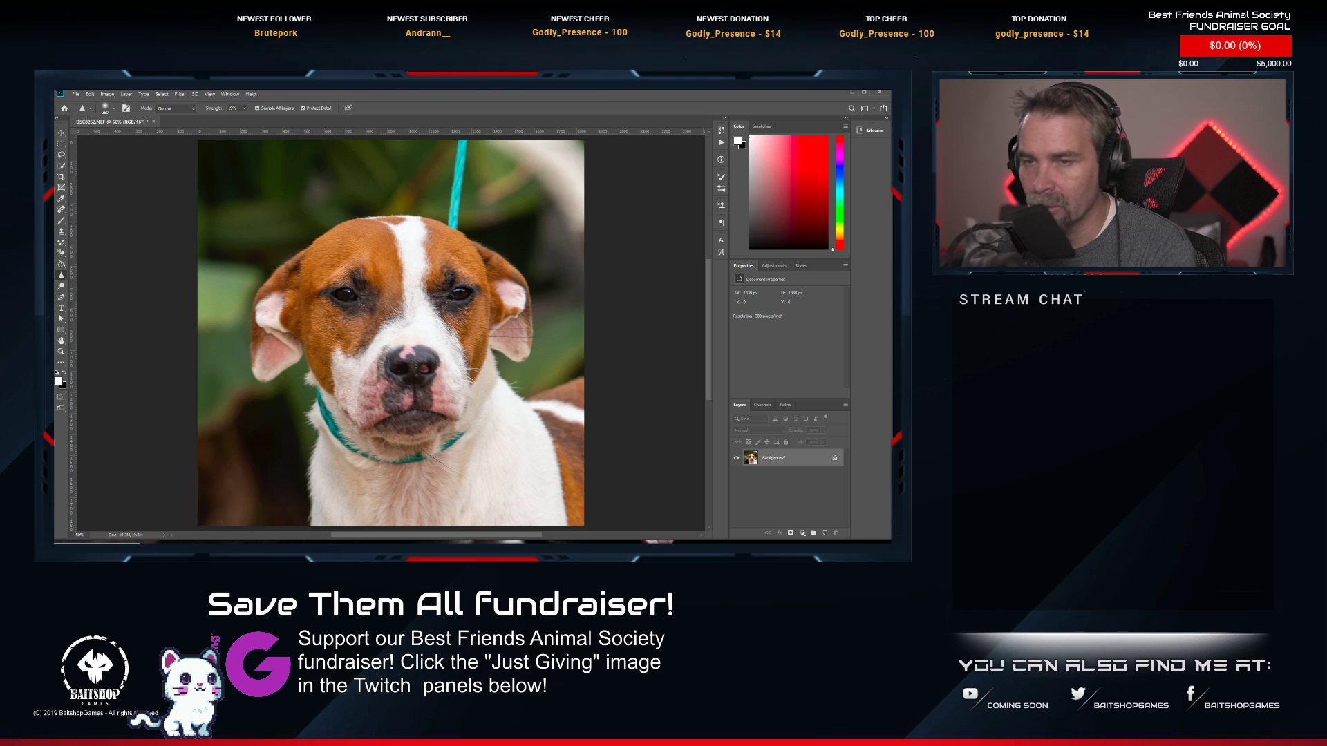
Remove the teal leash around the dog's neck and above its head with the Spot Healing Brush.
{"action": "left_click", "coordinate": [61, 209]}
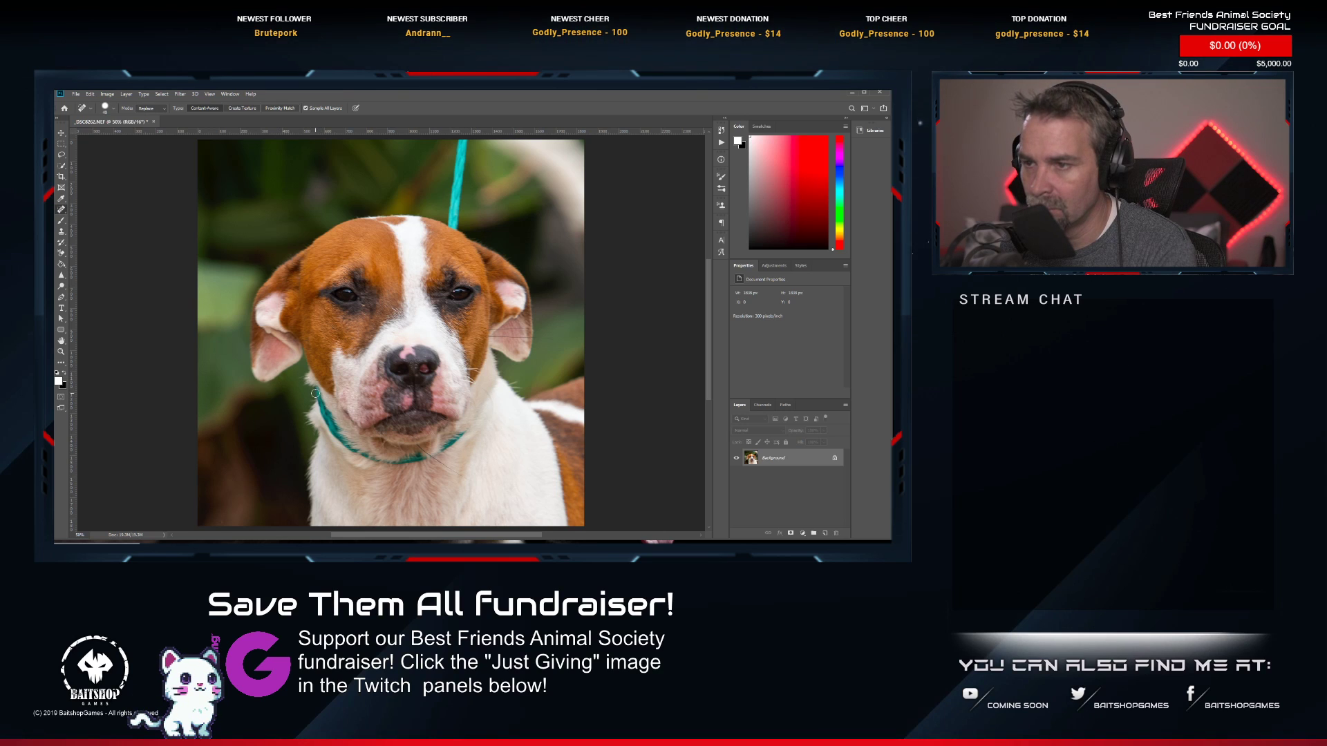
{"action": "mouse_move", "coordinate": [322, 404]}
{"action": "left_mouse_down"}
{"action": "mouse_move", "coordinate": [345, 434]}
{"action": "mouse_move", "coordinate": [323, 419]}
{"action": "mouse_move", "coordinate": [355, 449]}
{"action": "mouse_move", "coordinate": [344, 431]}
{"action": "mouse_move", "coordinate": [377, 403]}
{"action": "mouse_move", "coordinate": [438, 451]}
{"action": "mouse_move", "coordinate": [440, 439]}
{"action": "mouse_move", "coordinate": [383, 426]}
{"action": "mouse_move", "coordinate": [340, 439]}
{"action": "mouse_move", "coordinate": [385, 467]}
{"action": "mouse_move", "coordinate": [459, 434]}
{"action": "mouse_move", "coordinate": [387, 464]}
{"action": "left_mouse_up"}
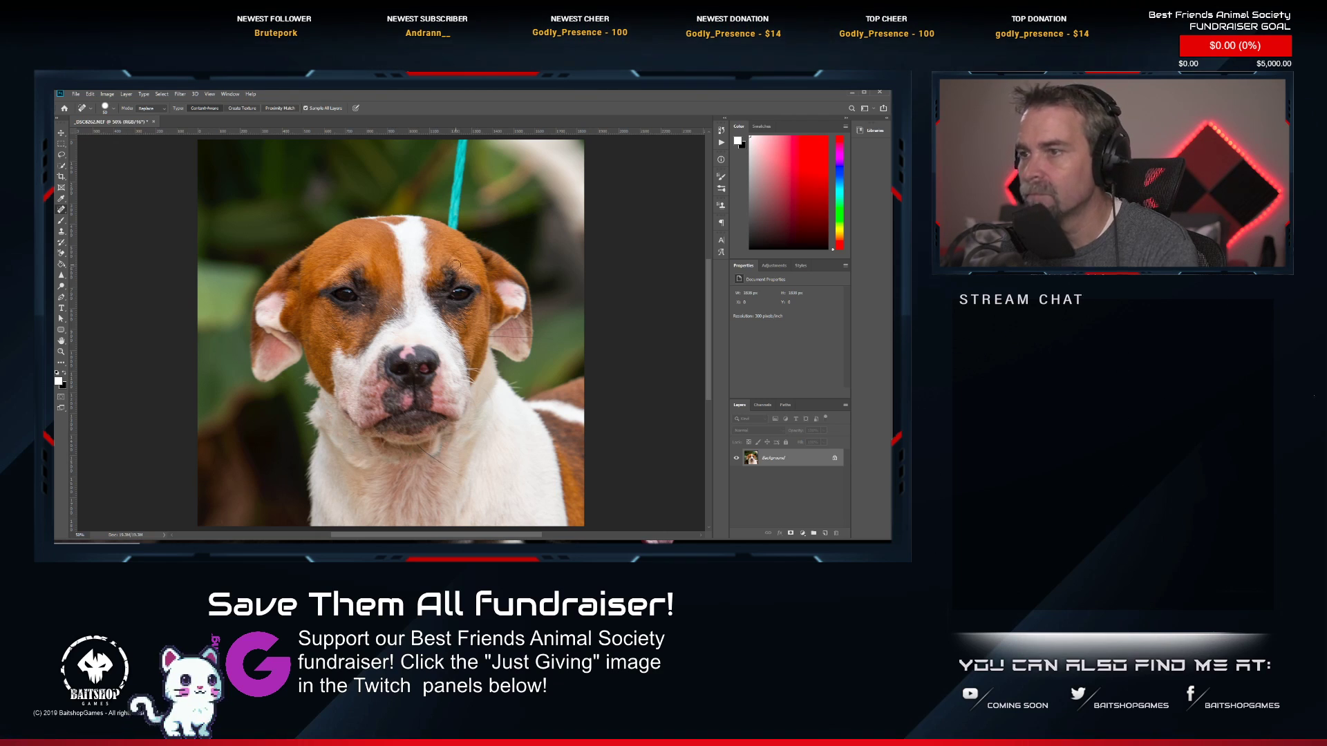
{"action": "left_click_drag", "start_coordinate": [449, 262], "coordinate": [403, 442]}
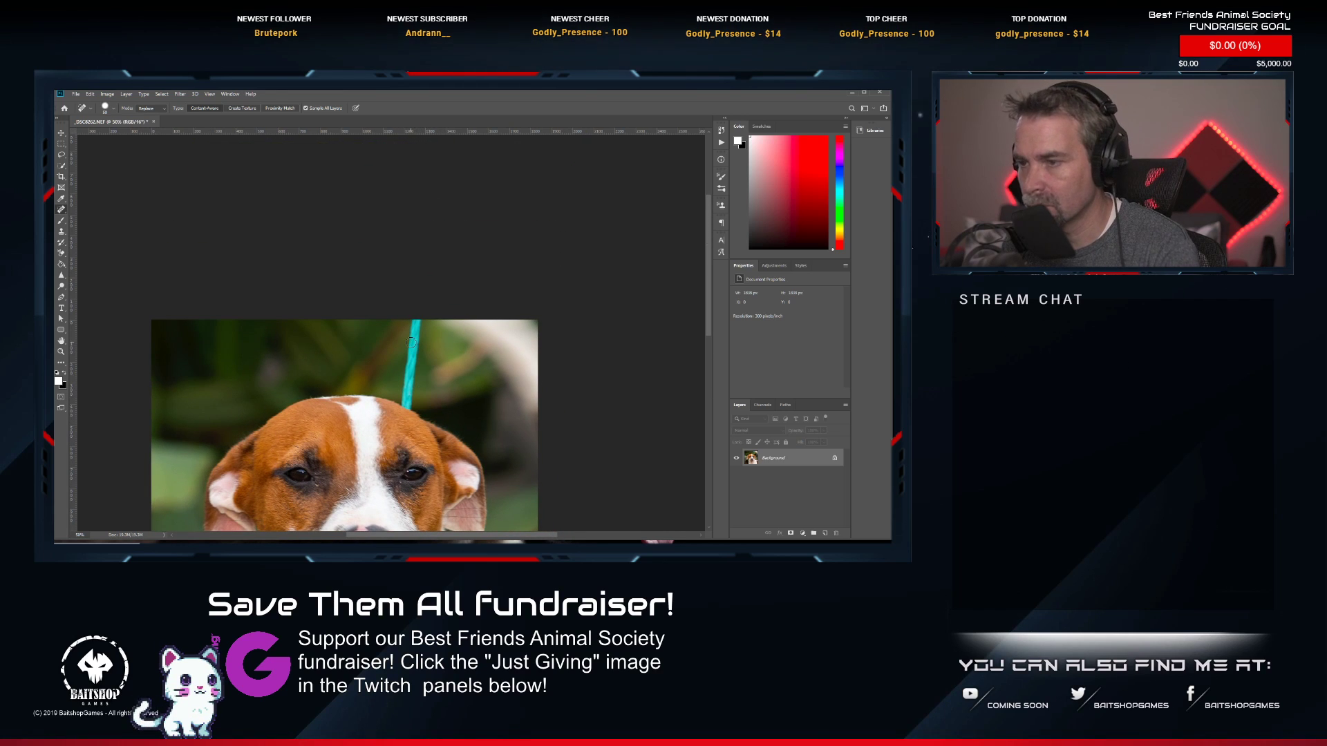
{"action": "mouse_move", "coordinate": [418, 320]}
{"action": "left_mouse_down"}
{"action": "mouse_move", "coordinate": [408, 396]}
{"action": "mouse_move", "coordinate": [427, 405]}
{"action": "left_mouse_up"}
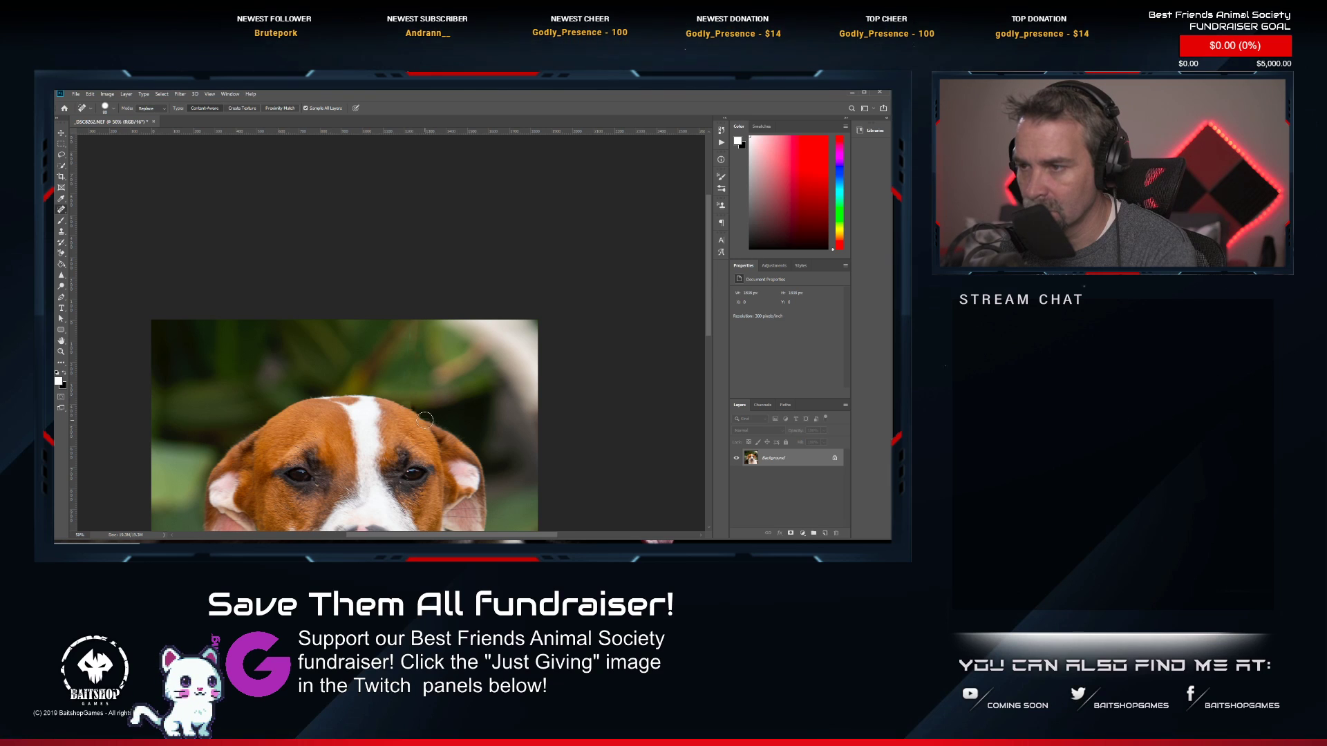
Heal the leftover leash traces and distracting spots in the background above the dog's head.
{"action": "left_click", "coordinate": [411, 358]}
{"action": "left_click", "coordinate": [406, 347]}
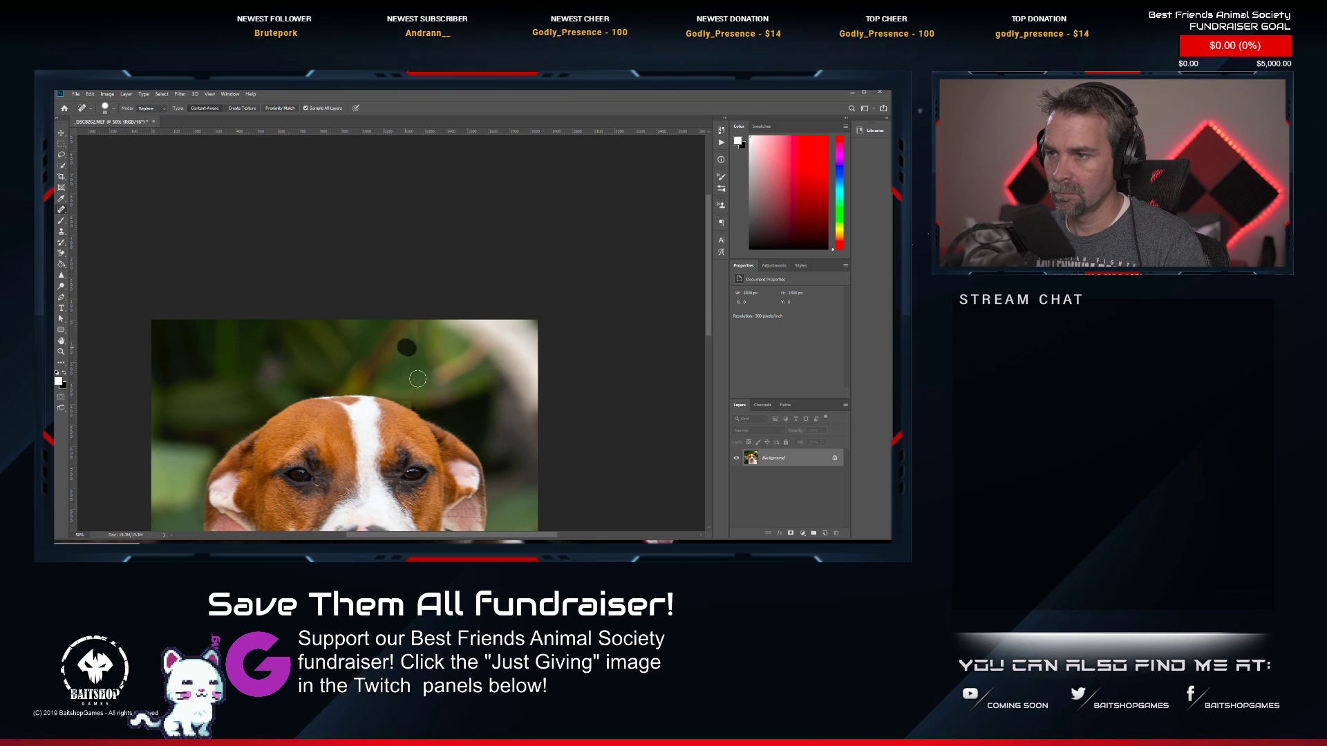
{"action": "left_click", "coordinate": [403, 373]}
{"action": "left_click", "coordinate": [405, 376]}
{"action": "scroll", "coordinate": [412, 381], "scroll_direction": "down", "scroll_amount": 2}
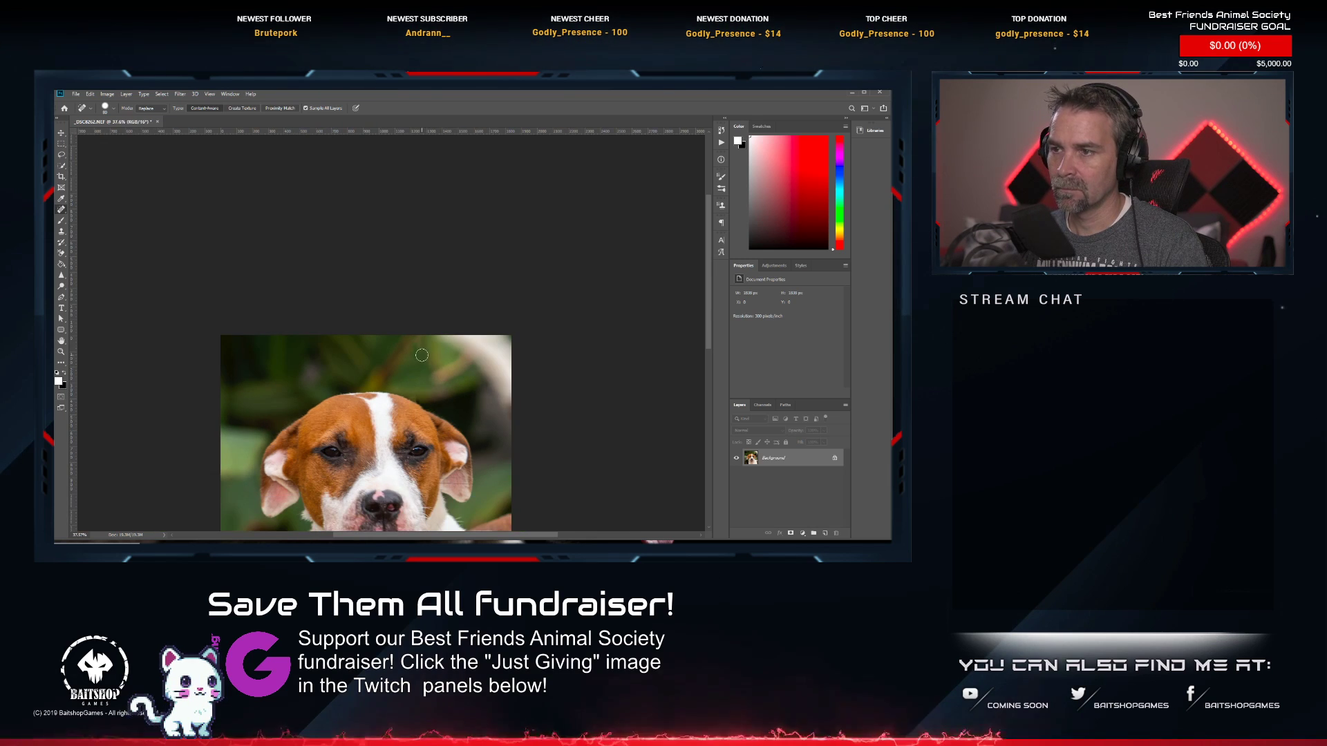
{"action": "left_click", "coordinate": [414, 359]}
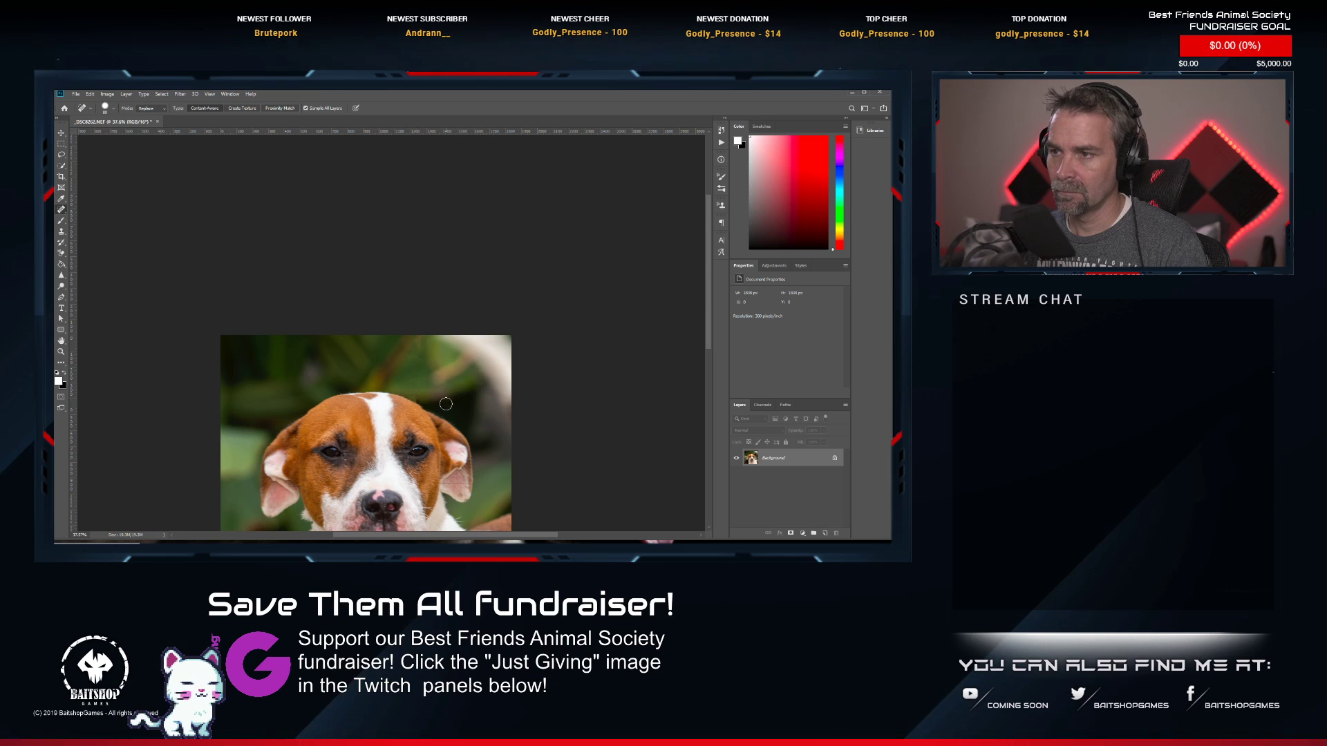
{"action": "scroll", "coordinate": [434, 407], "scroll_direction": "down", "scroll_amount": 4}
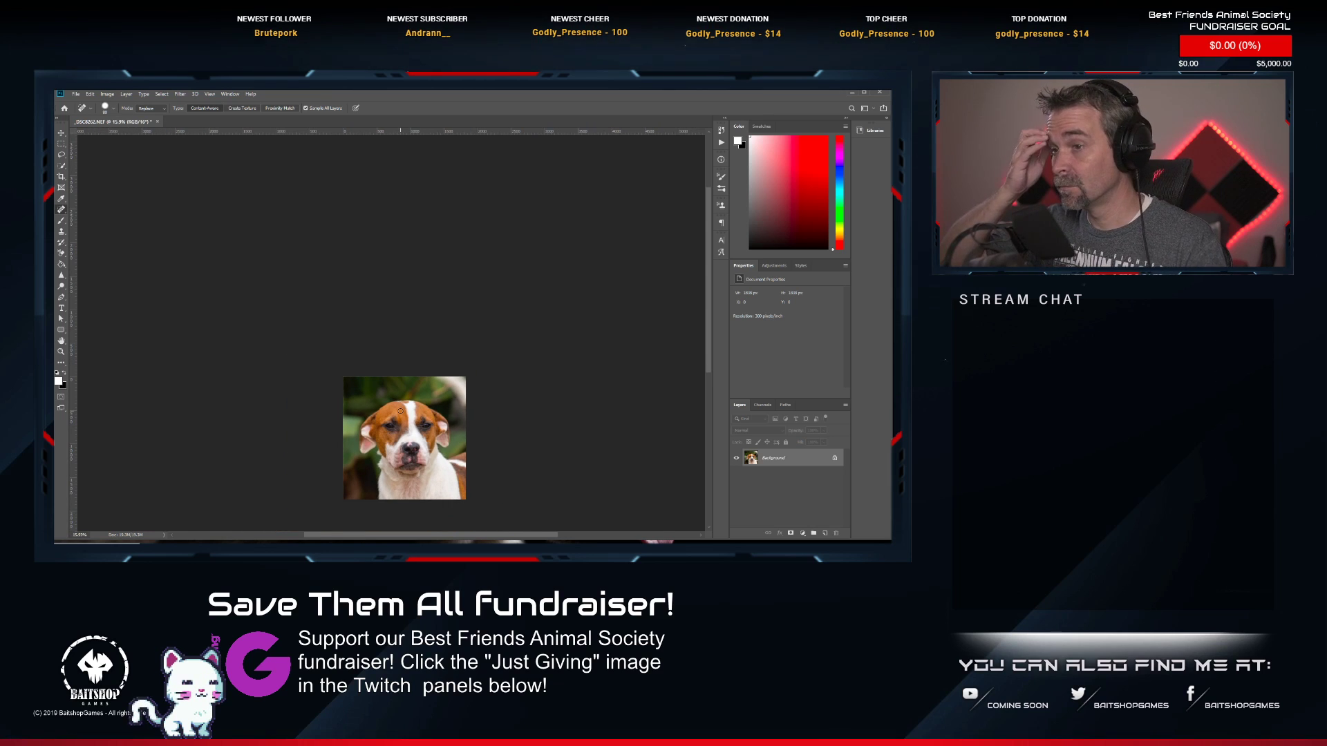
Brighten both of the dog's eyes with the Dodge tool, using the Shadows range first and Midtones second.
{"action": "scroll", "coordinate": [380, 318], "scroll_direction": "up", "scroll_amount": 4}
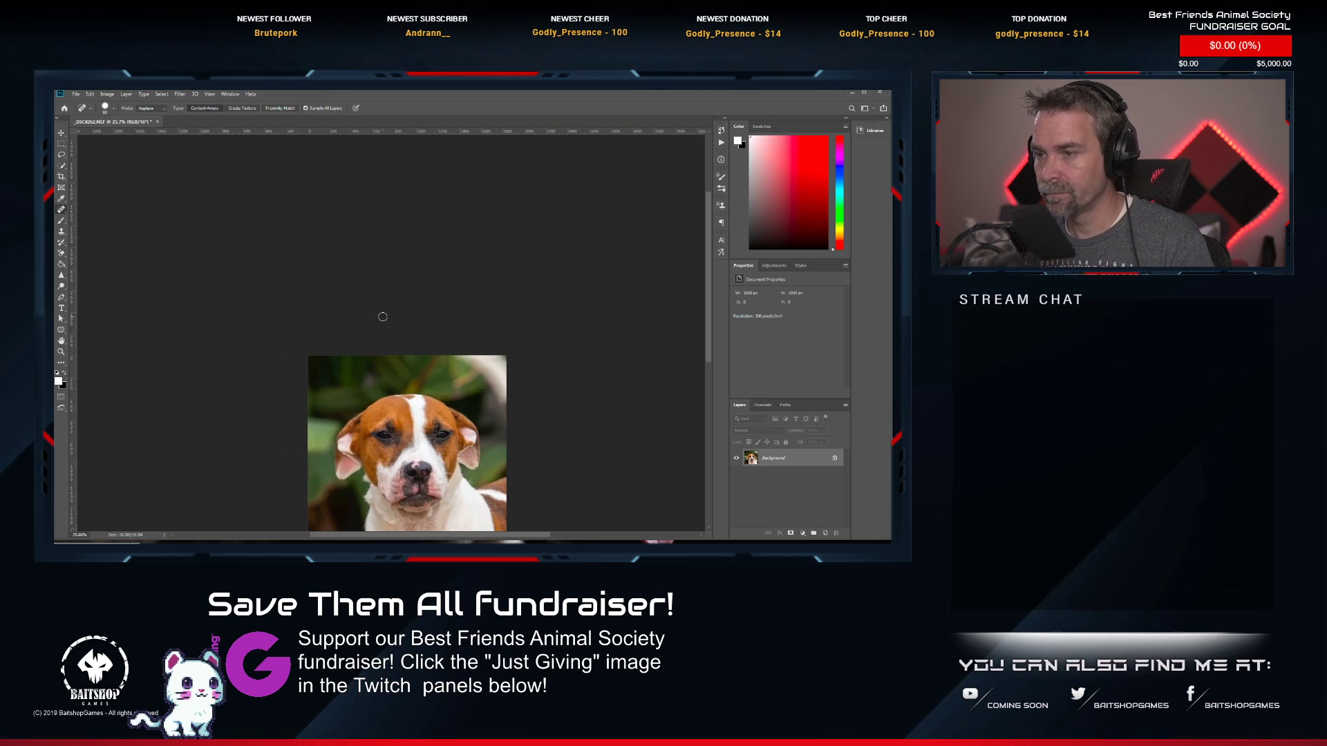
{"action": "left_click_drag", "start_coordinate": [377, 317], "coordinate": [320, 187]}
{"action": "scroll", "coordinate": [250, 241], "scroll_direction": "up", "scroll_amount": 3}
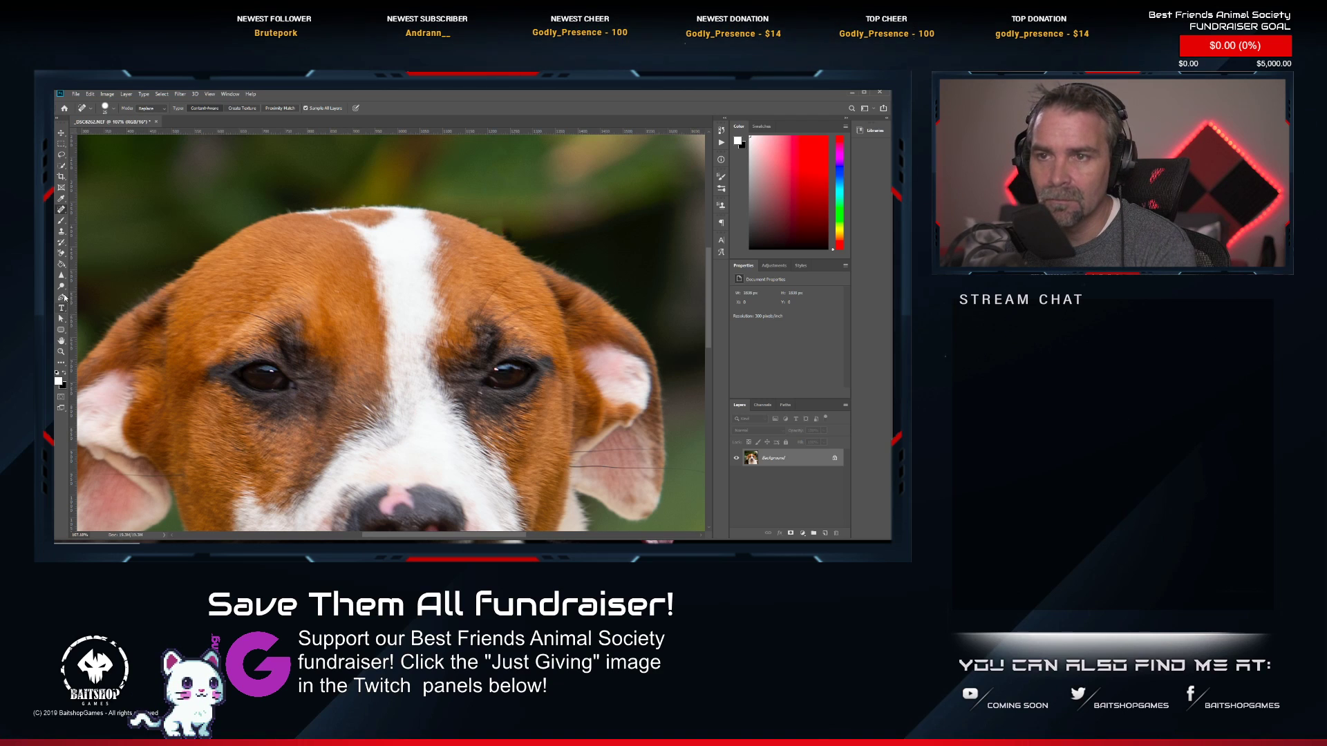
{"action": "left_click", "coordinate": [62, 286]}
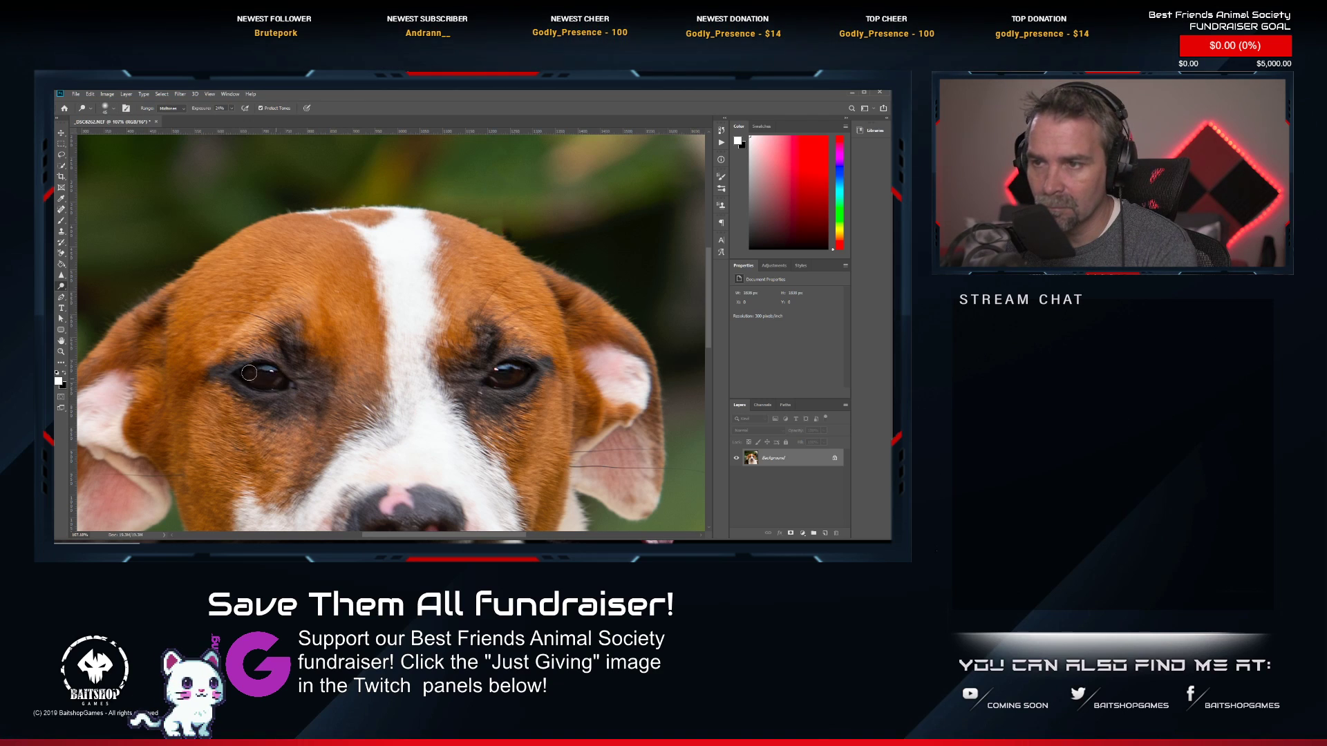
{"action": "left_click", "coordinate": [178, 110]}
{"action": "left_click", "coordinate": [170, 116]}
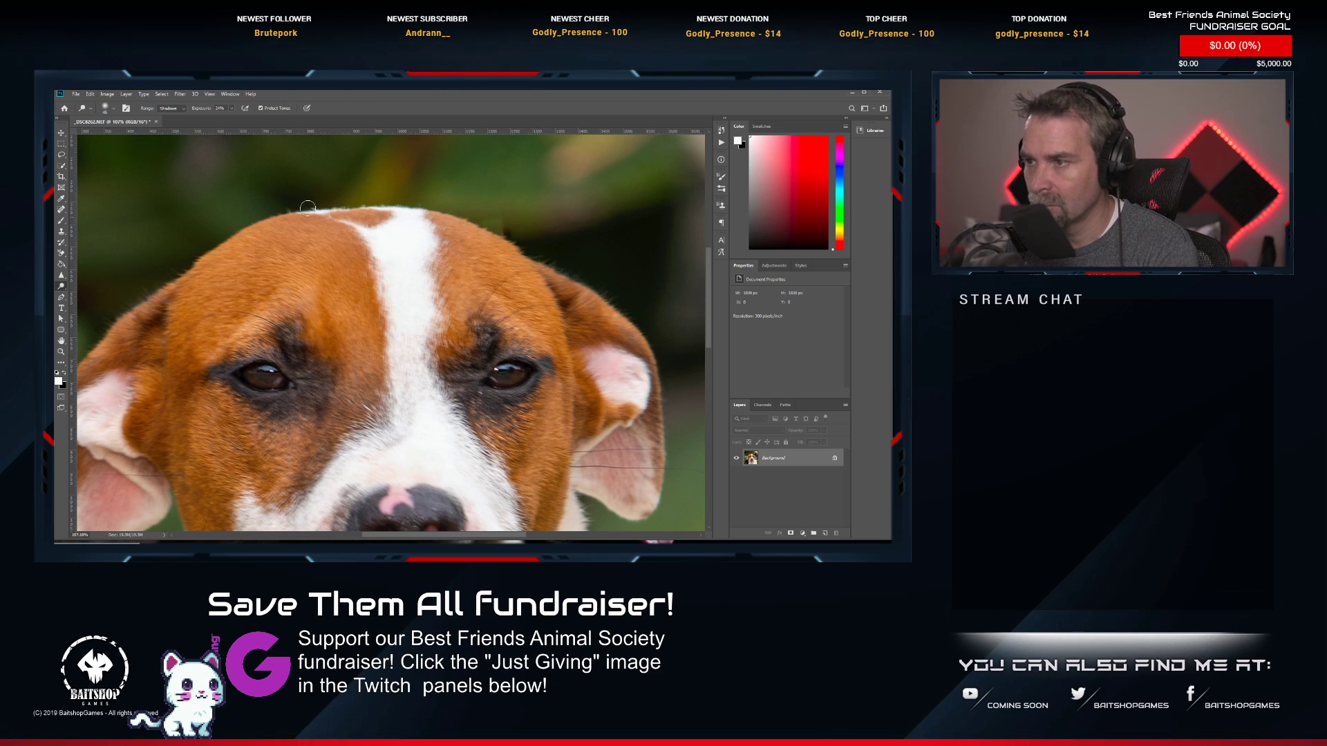
{"action": "left_click", "coordinate": [168, 109]}
{"action": "left_click", "coordinate": [170, 123]}
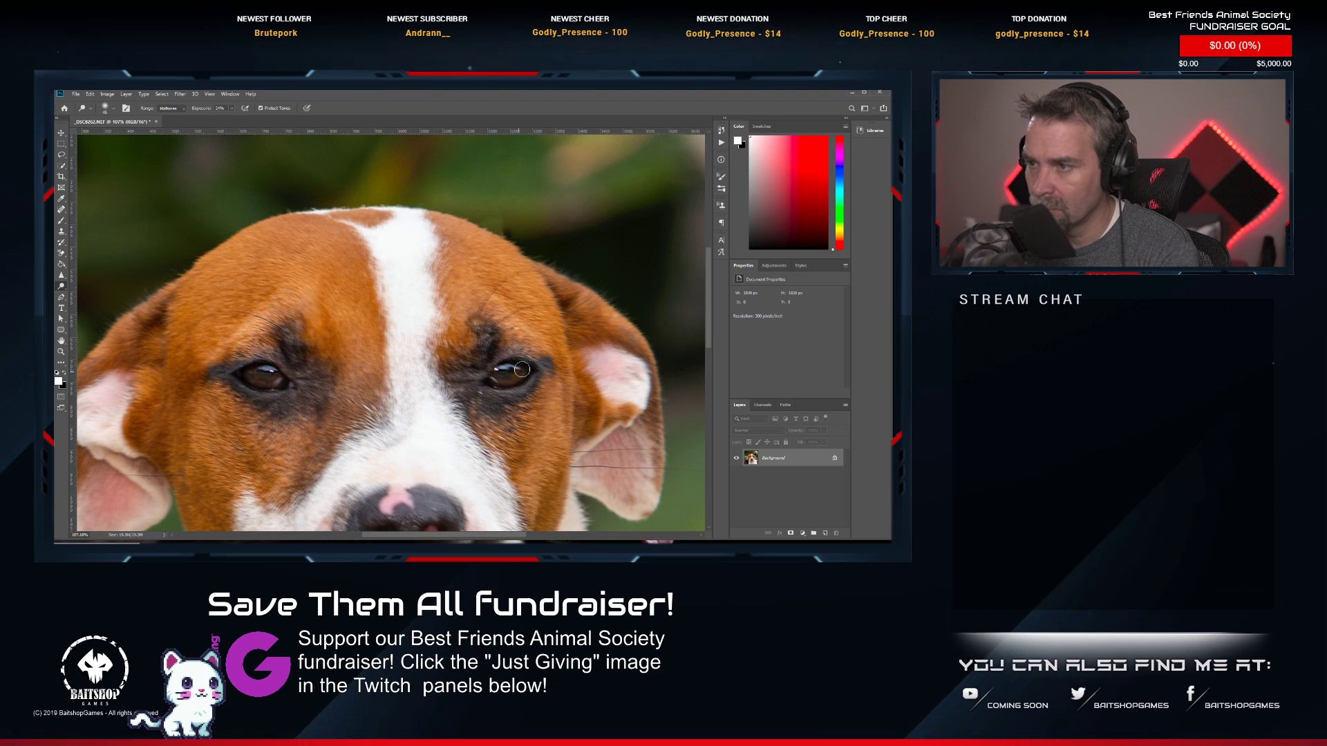
Save and close the retouched frontal portrait, and return to Lightroom Classic.
{"action": "scroll", "coordinate": [522, 370], "scroll_direction": "down", "scroll_amount": 5}
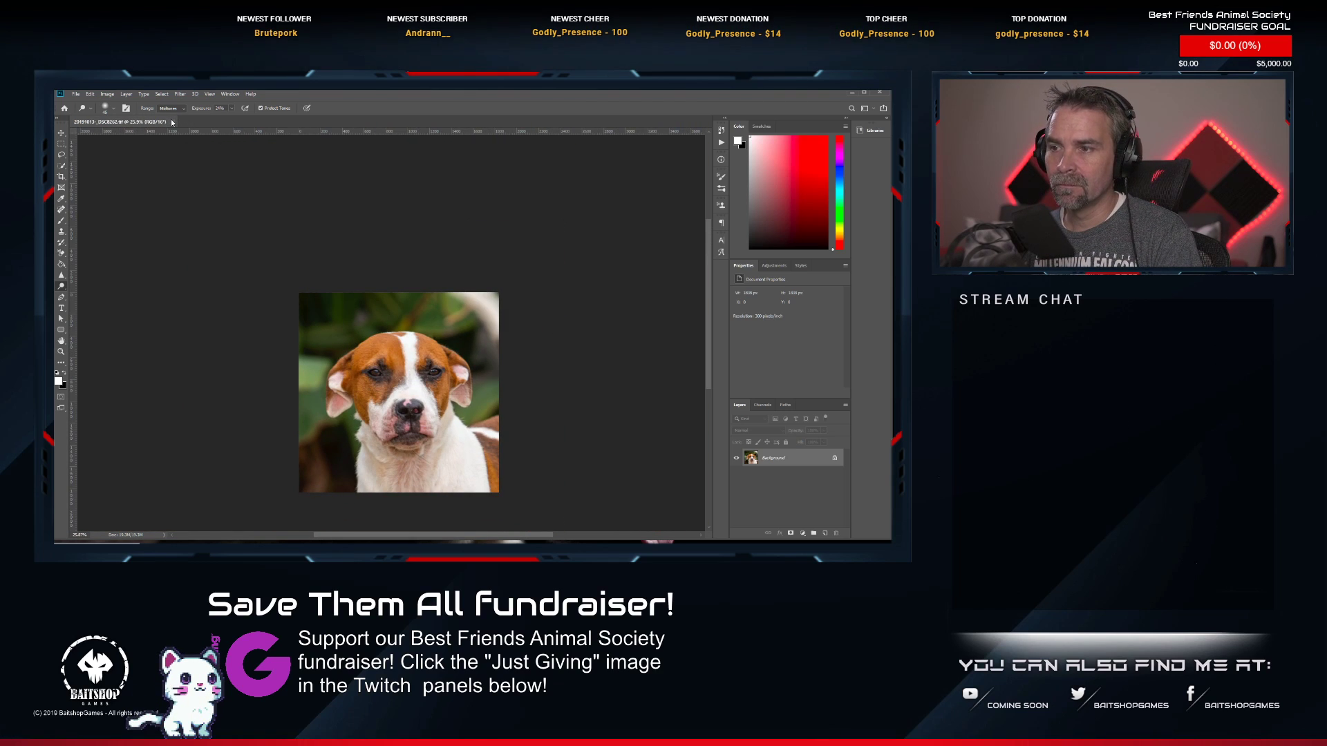
{"action": "left_click", "coordinate": [172, 121]}
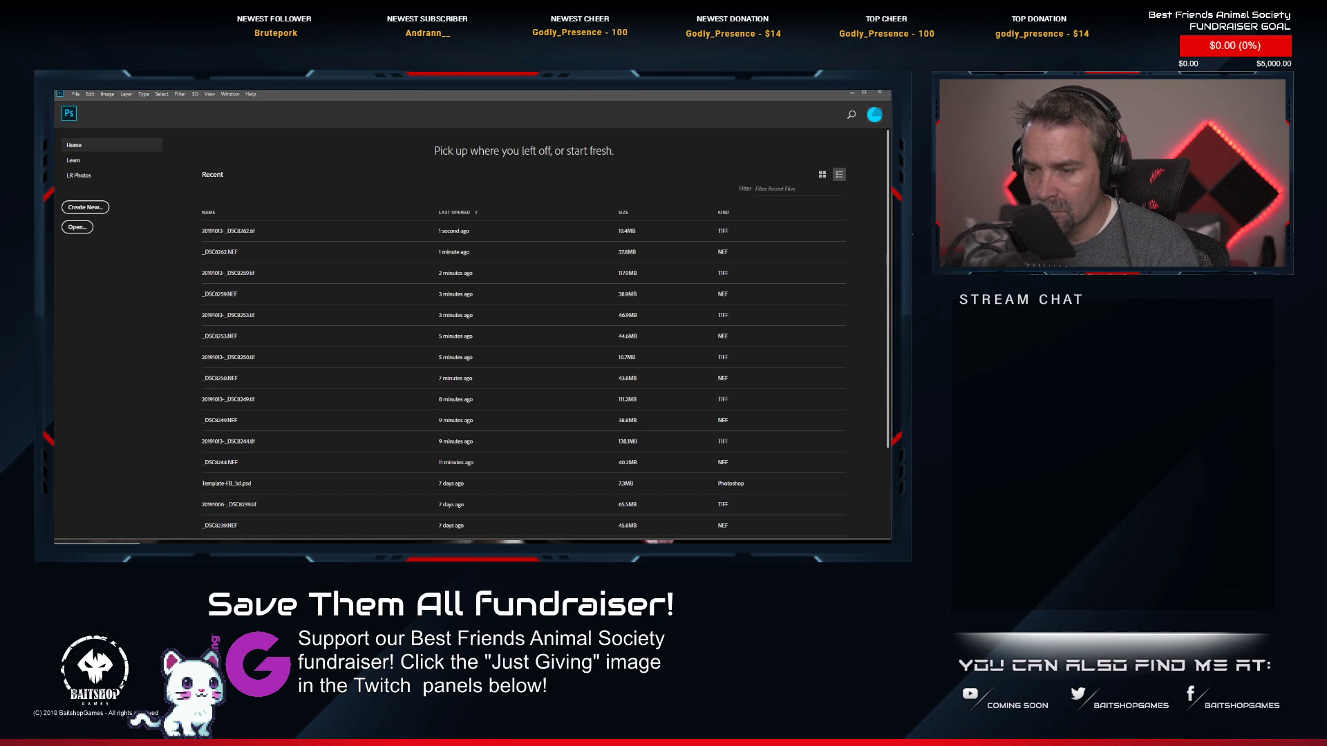
{"action": "key", "text": "alt+Tab"}
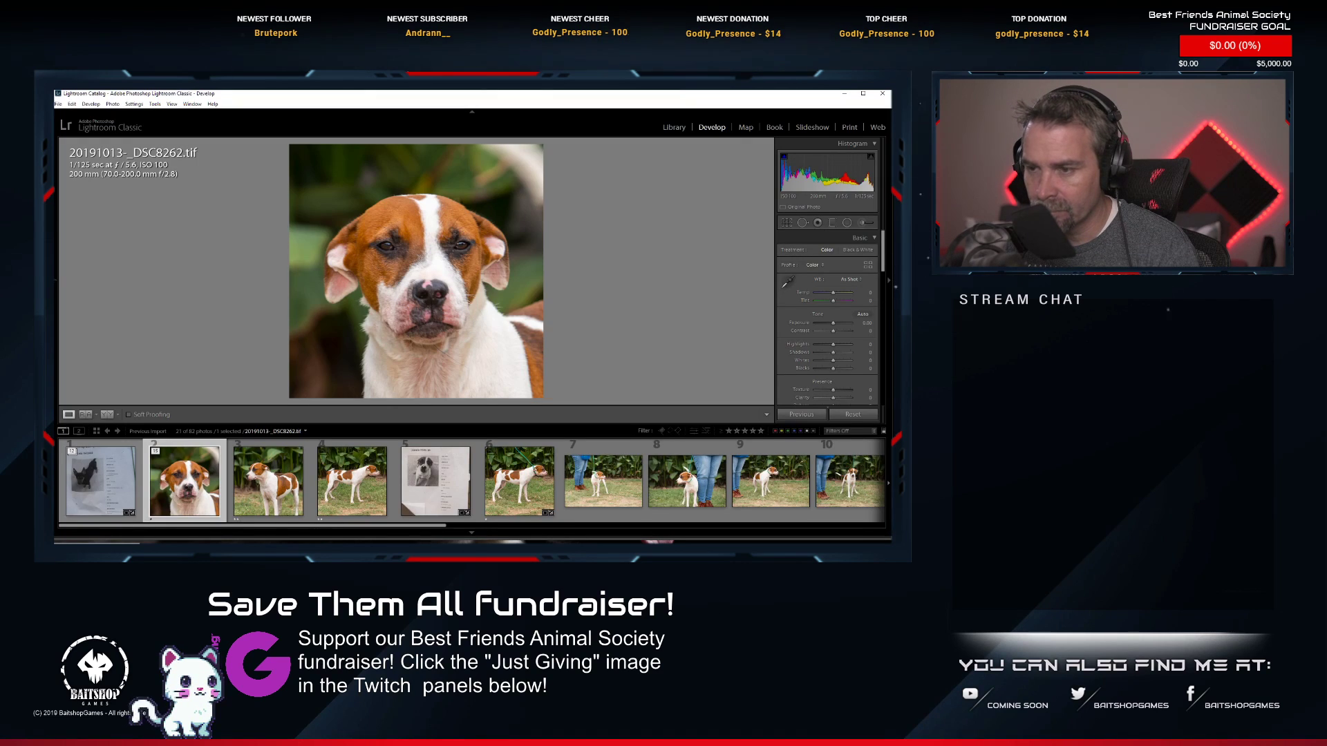
Give the retouched portrait 20191013-_DSC8262.tif a rating of 2 in the filmstrip.
{"action": "left_click", "coordinate": [431, 487]}
{"action": "key", "text": "Left"}
{"action": "key", "text": "Left"}
{"action": "key", "text": "Left"}
{"action": "key", "text": "2"}
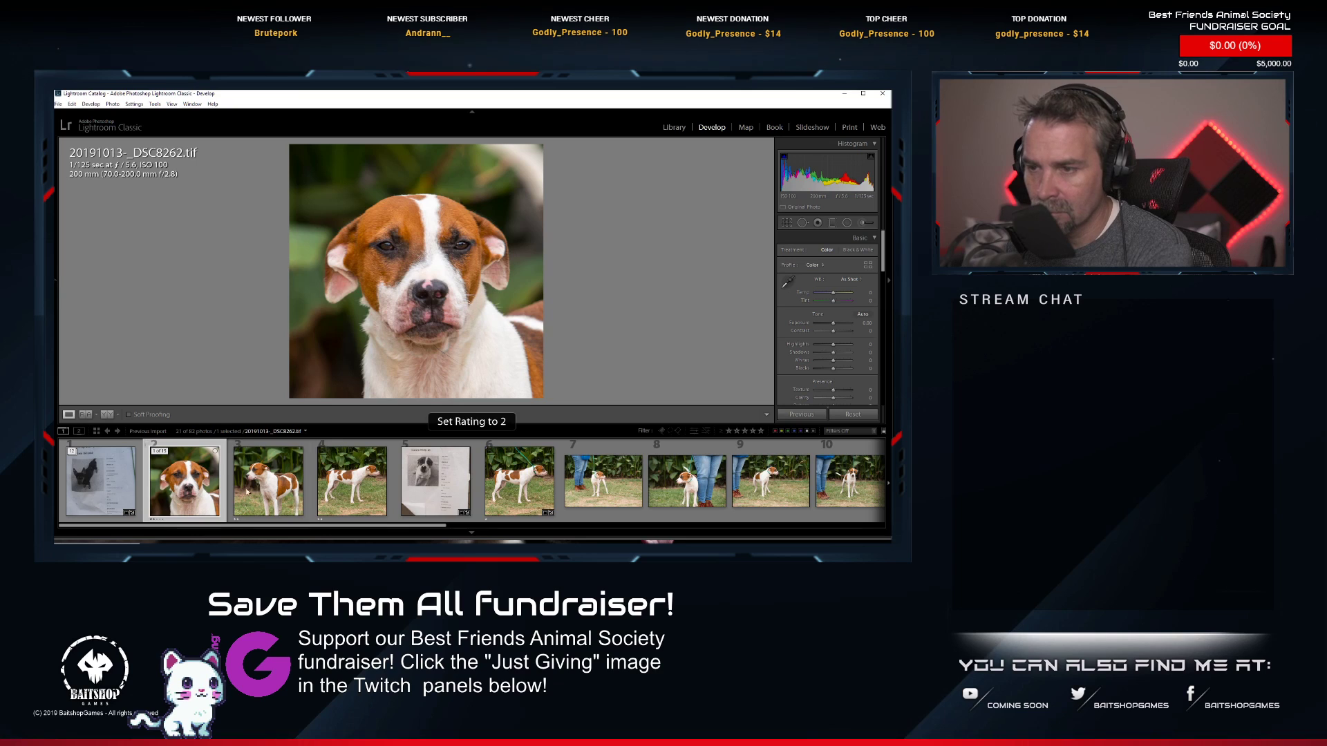
Move the paper info sheet to the front of the brown-and-white dog's photo stack and collapse that stack.
{"action": "left_click_drag", "start_coordinate": [433, 462], "coordinate": [167, 453]}
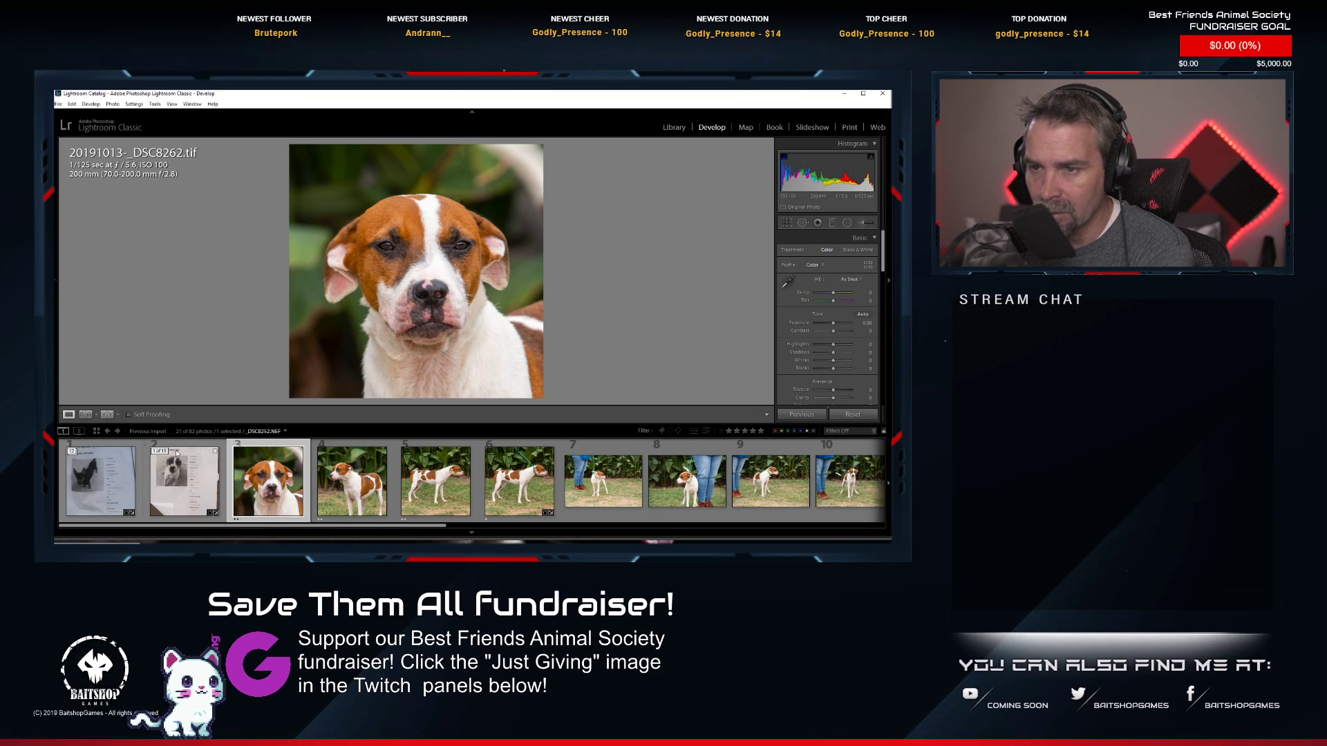
{"action": "left_click", "coordinate": [237, 452]}
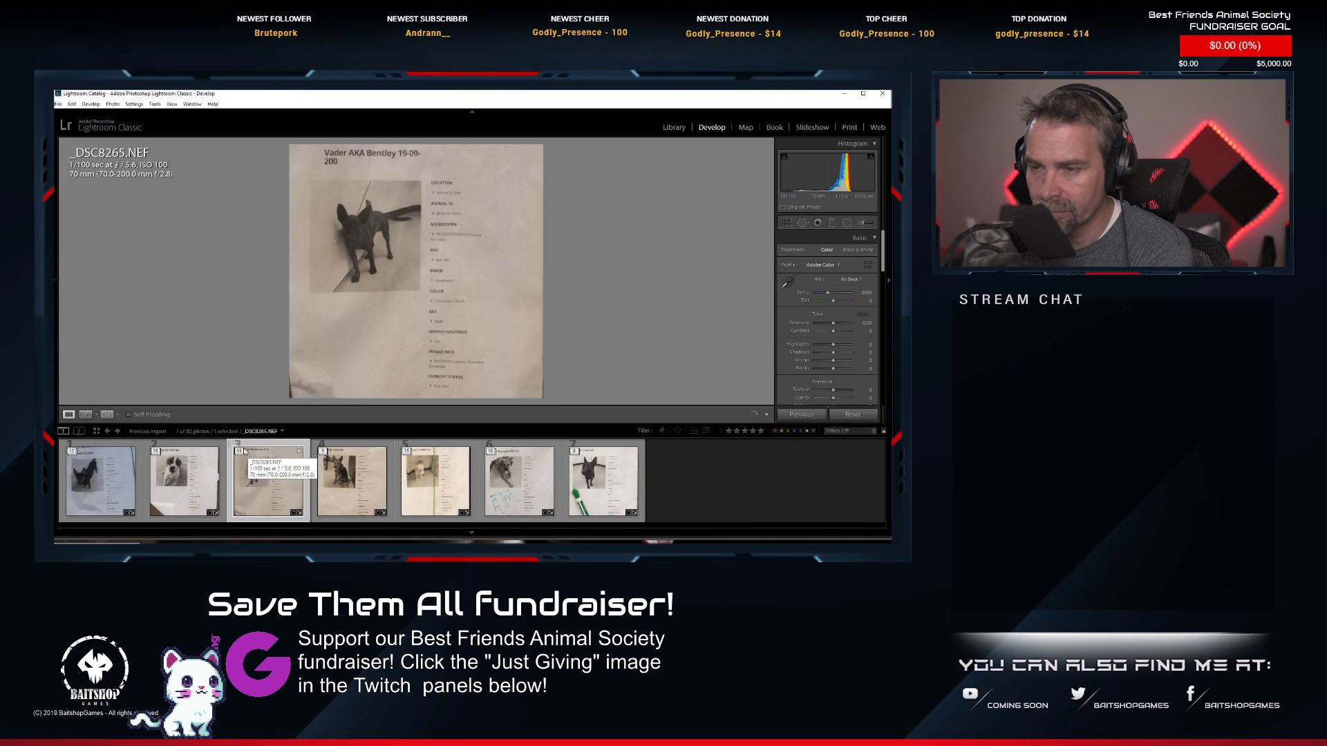
Expand the stack headed by _DSC8265.NEF and open the sitting brindle dog photo _DSC8274.NEF for editing in Photoshop.
{"action": "left_click", "coordinate": [237, 453]}
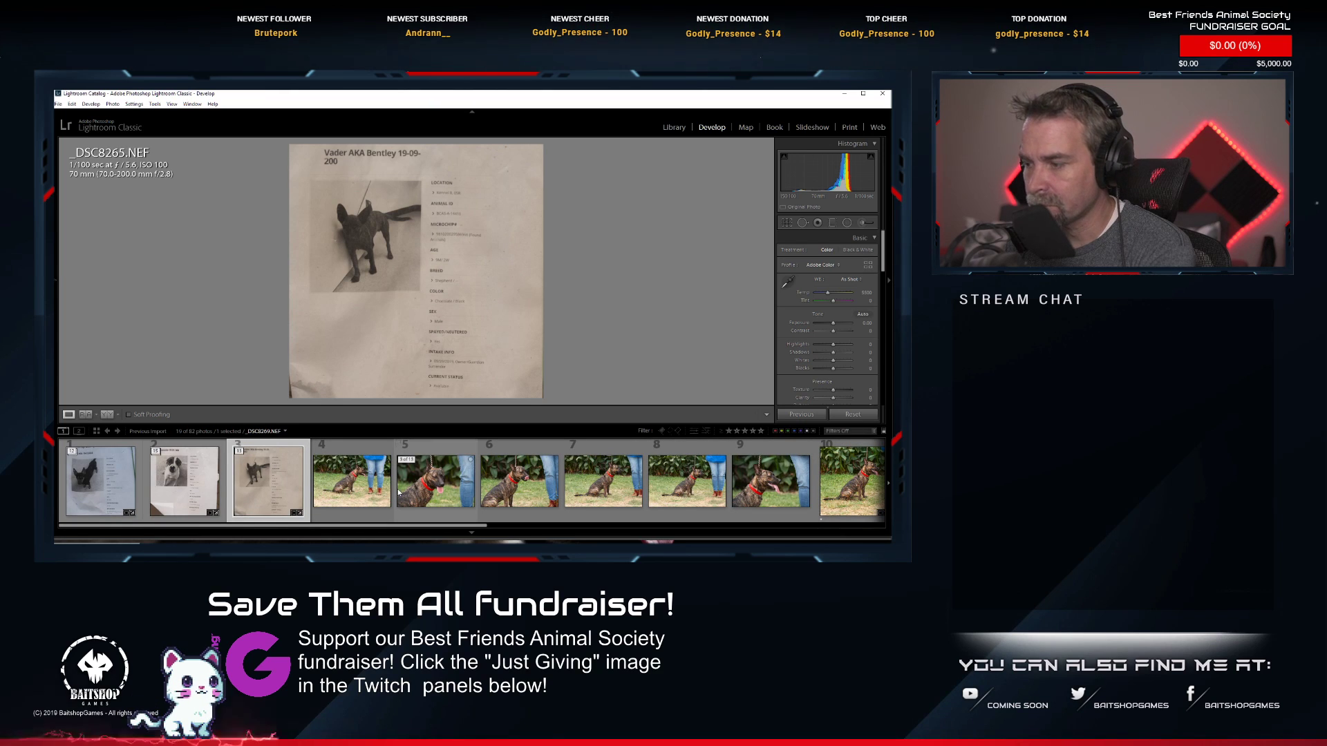
{"action": "scroll", "coordinate": [351, 503], "scroll_direction": "down", "scroll_amount": 4}
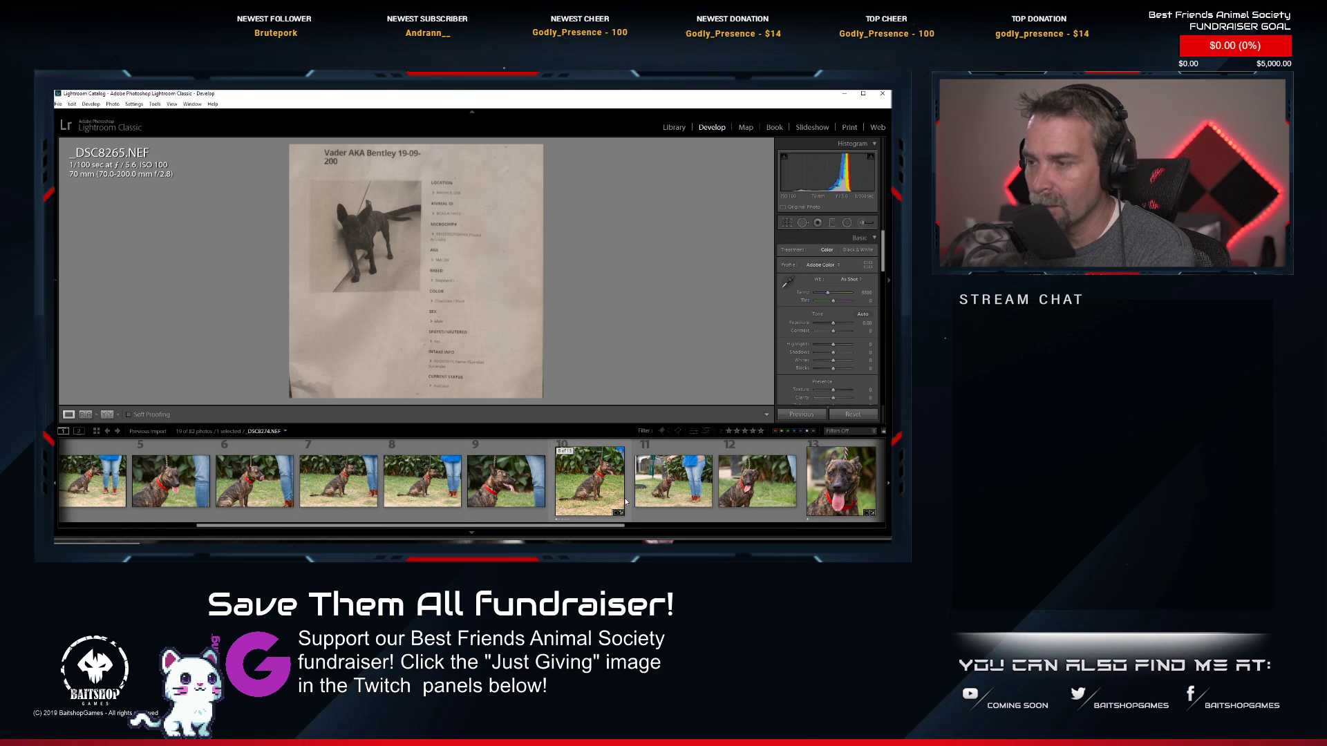
{"action": "left_click", "coordinate": [589, 484]}
{"action": "right_click", "coordinate": [560, 489]}
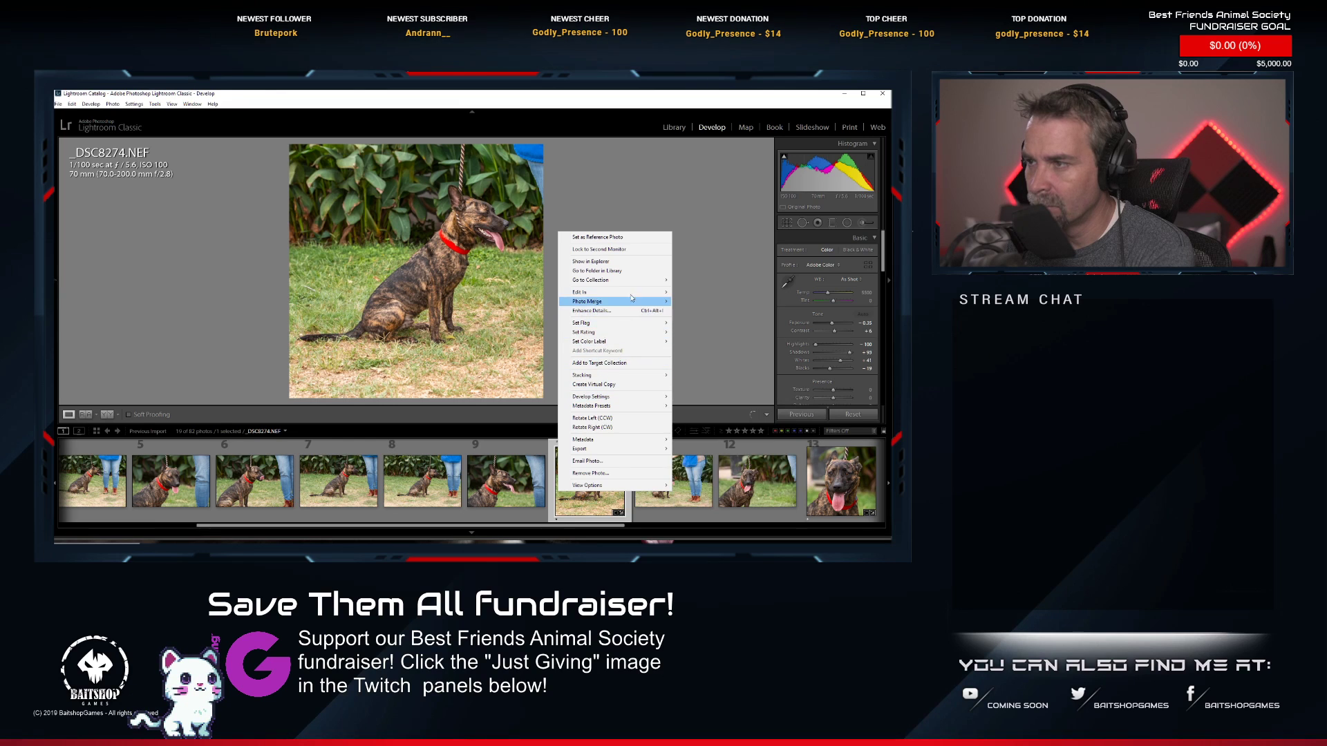
{"action": "mouse_move", "coordinate": [646, 295]}
{"action": "left_click", "coordinate": [696, 292]}
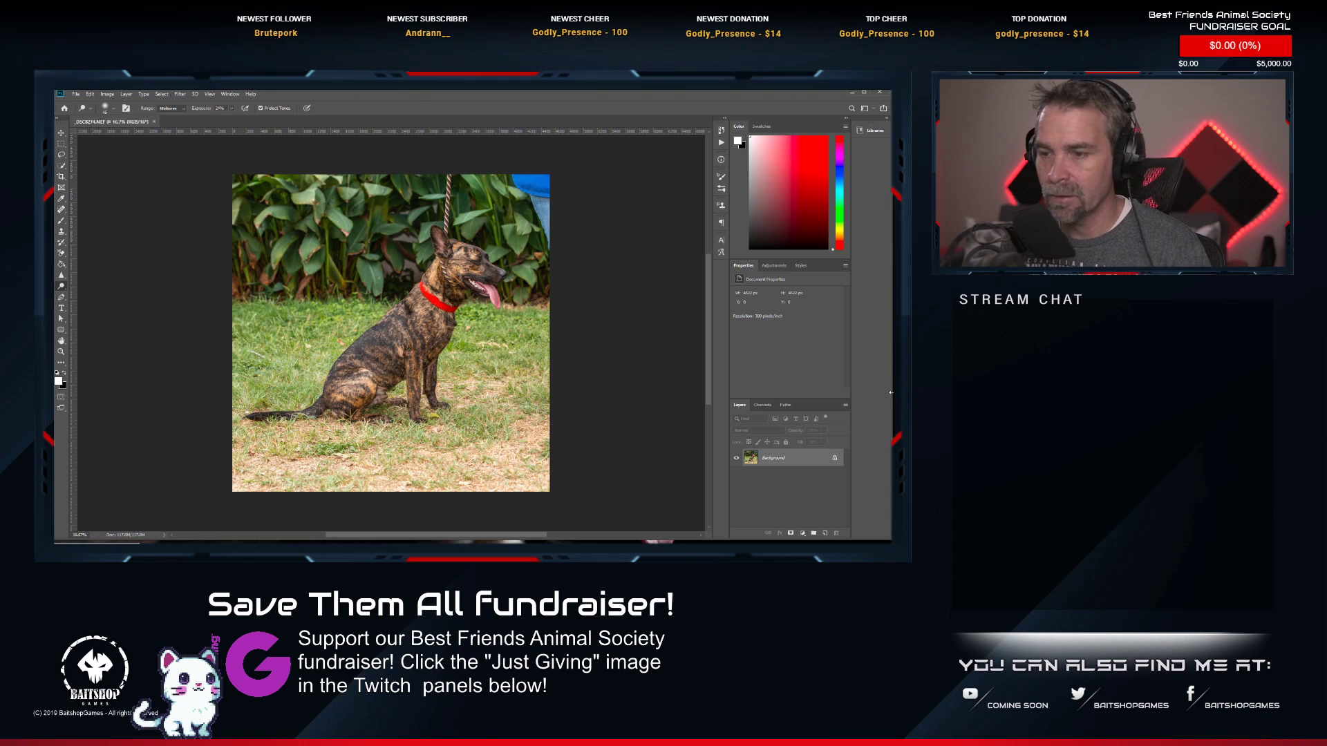
Heal away the striped leash running across the dog's neck below the ear with the Spot Healing Brush.
{"action": "scroll", "coordinate": [520, 275], "scroll_direction": "up", "scroll_amount": 11}
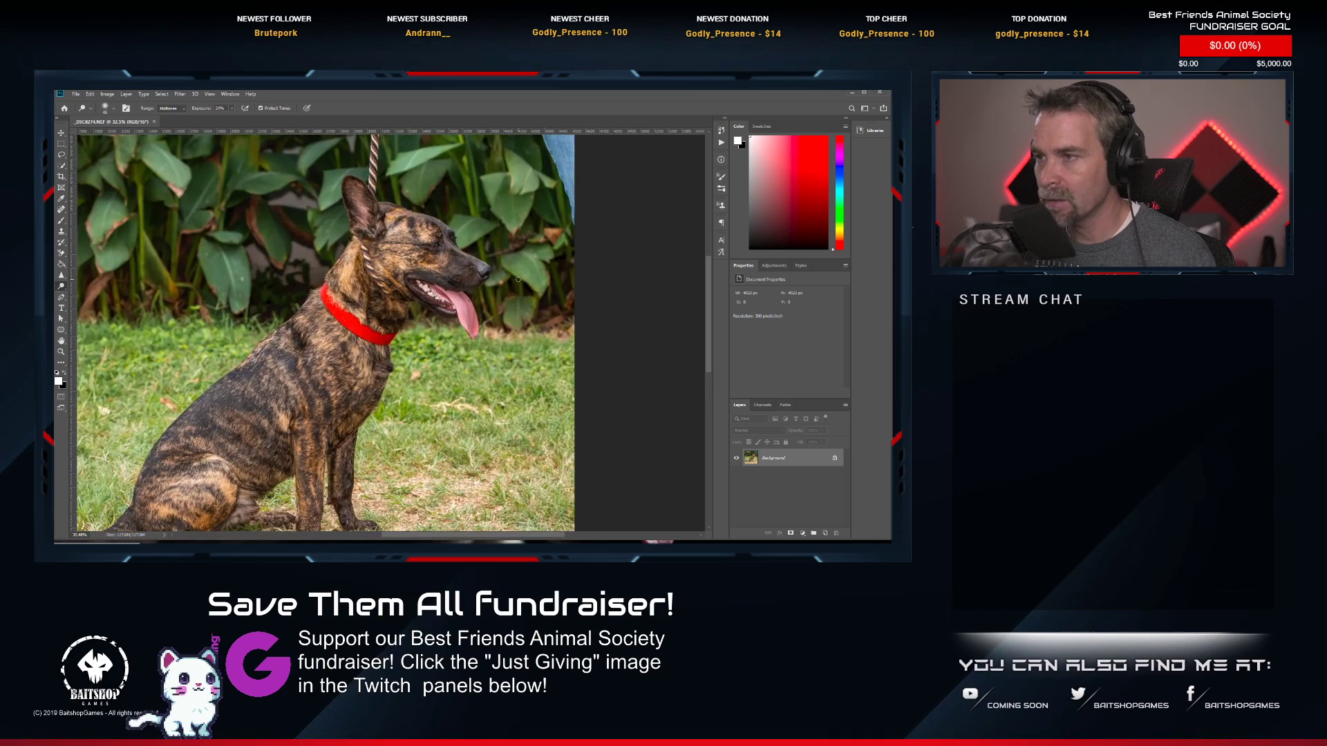
{"action": "scroll", "coordinate": [292, 208], "scroll_direction": "up", "scroll_amount": 9}
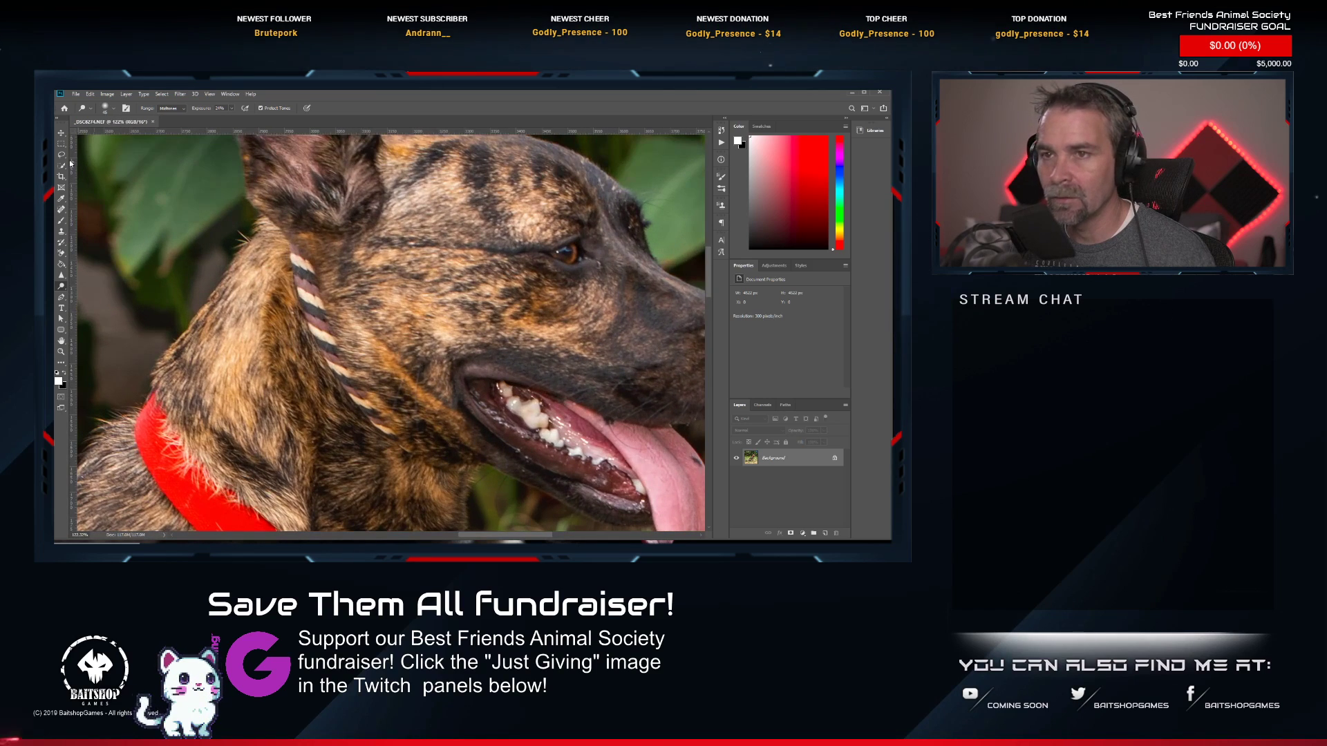
{"action": "key", "text": "j"}
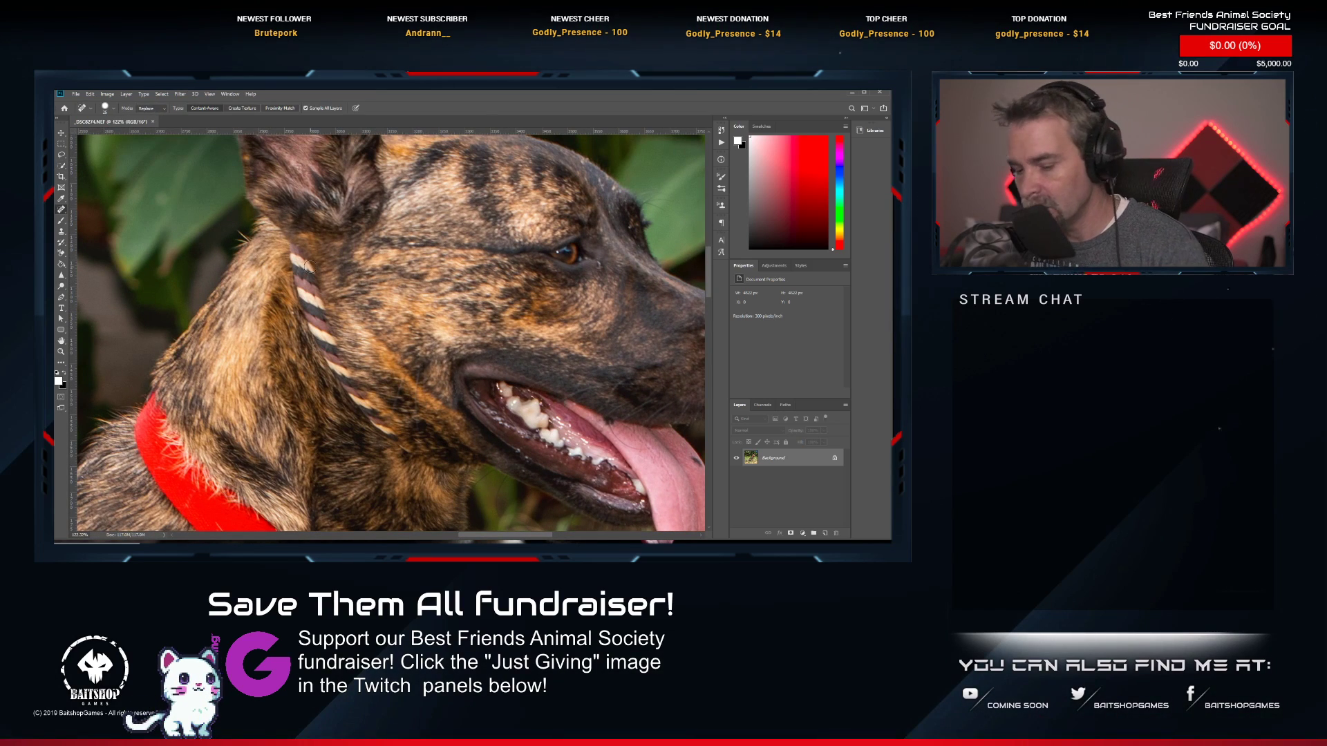
{"action": "mouse_move", "coordinate": [293, 253]}
{"action": "left_mouse_down"}
{"action": "mouse_move", "coordinate": [375, 427]}
{"action": "mouse_move", "coordinate": [409, 455]}
{"action": "mouse_move", "coordinate": [414, 444]}
{"action": "left_mouse_up"}
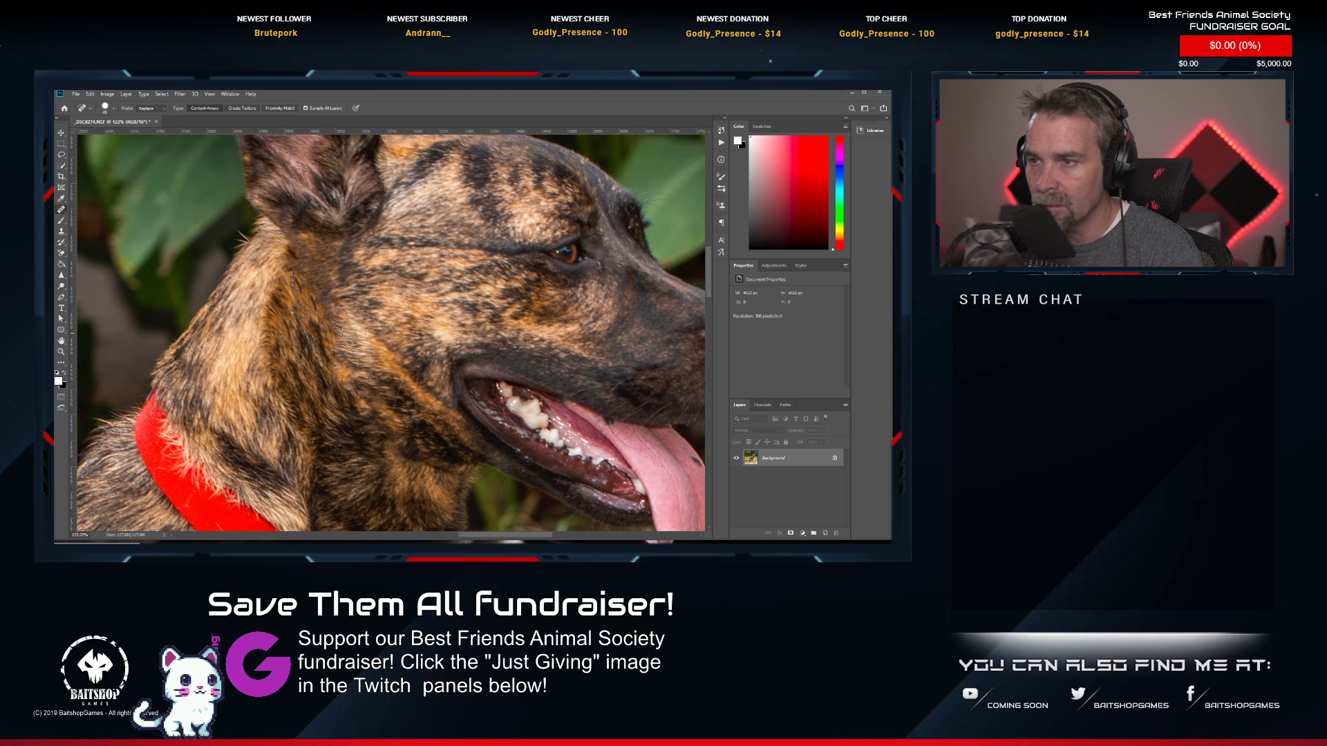
{"action": "left_click_drag", "start_coordinate": [321, 319], "coordinate": [325, 488]}
{"action": "left_click_drag", "start_coordinate": [351, 266], "coordinate": [370, 393]}
Remove the leash hanging above the dog's head down to the ear, using a larger Spot Healing Brush.
{"action": "scroll", "coordinate": [369, 380], "scroll_direction": "down", "scroll_amount": 5}
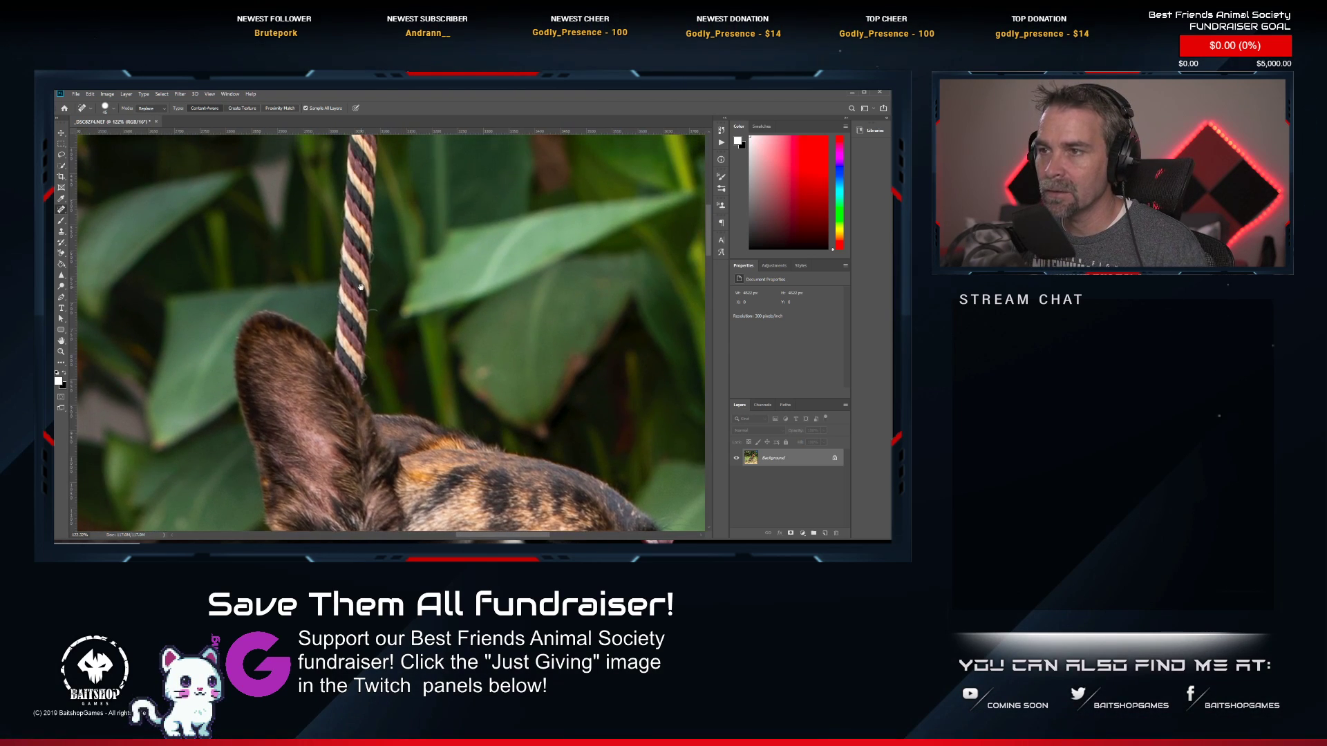
{"action": "scroll", "coordinate": [363, 361], "scroll_direction": "down", "scroll_amount": 1}
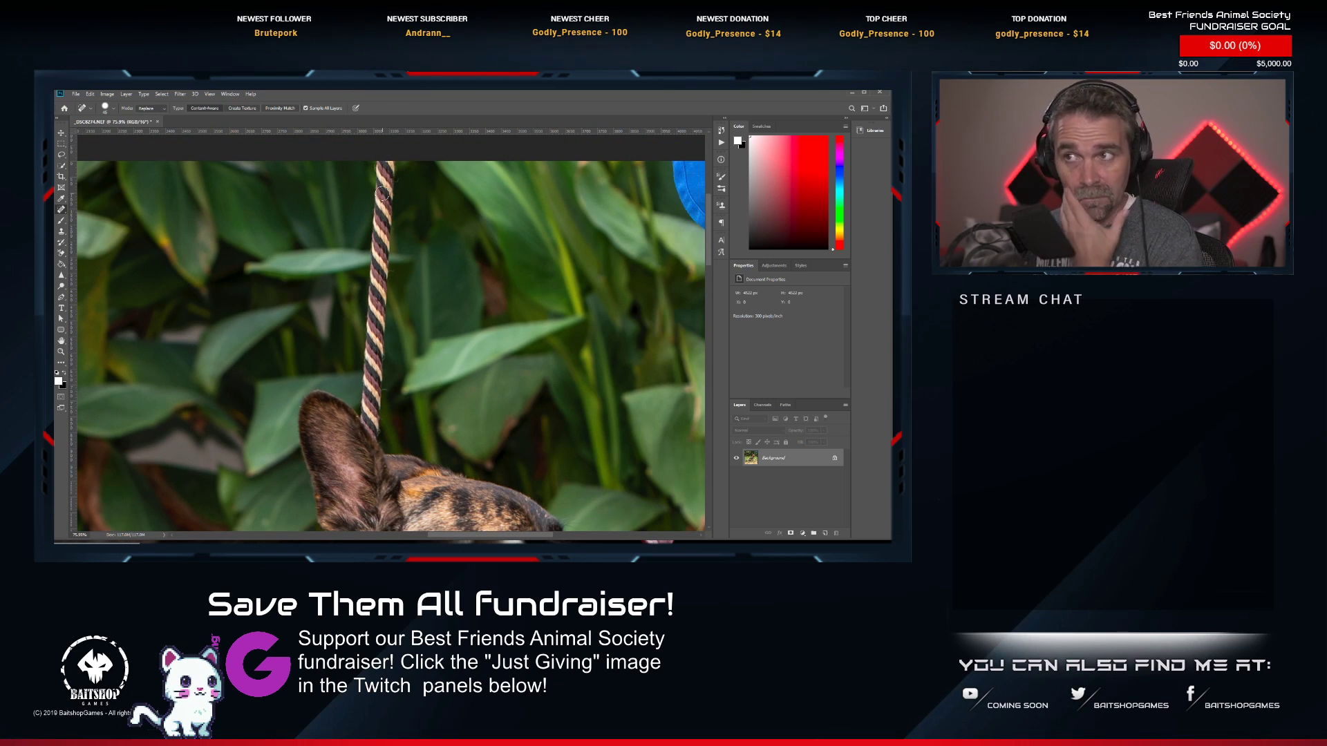
{"action": "key", "text": "bracketright"}
{"action": "key", "text": "bracketright"}
{"action": "key", "text": "bracketright"}
{"action": "key", "text": "bracketright"}
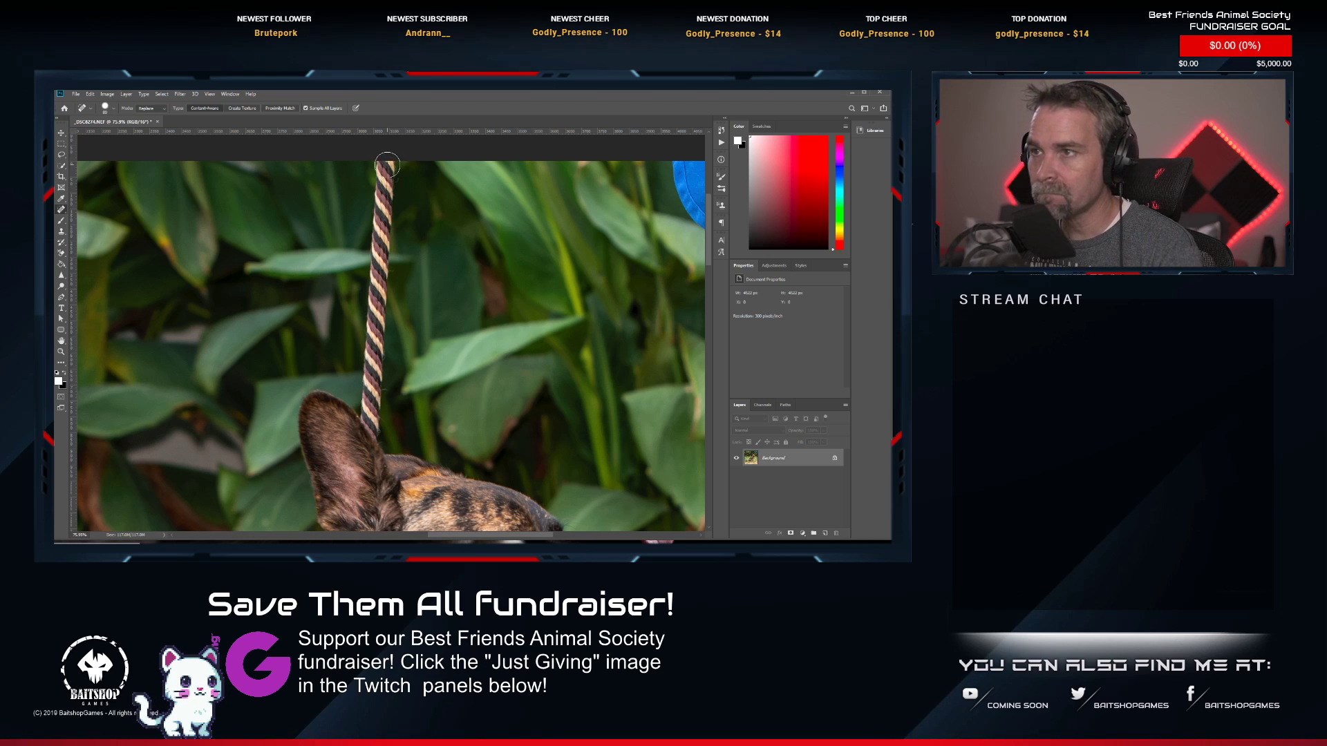
{"action": "left_click_drag", "start_coordinate": [385, 163], "coordinate": [374, 430]}
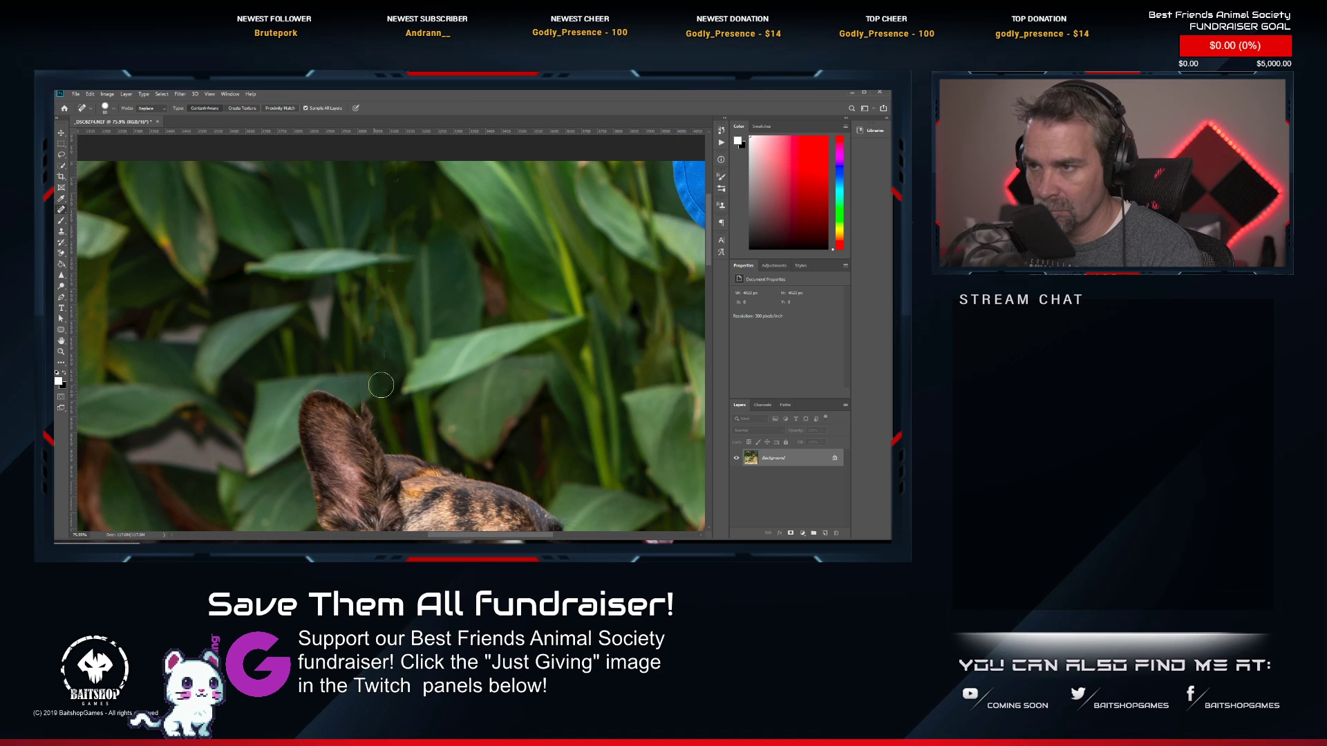
Clean up the leftover fragment along the ear's edge with the Clone Stamp tool at 100% opacity.
{"action": "scroll", "coordinate": [377, 395], "scroll_direction": "up", "scroll_amount": 5}
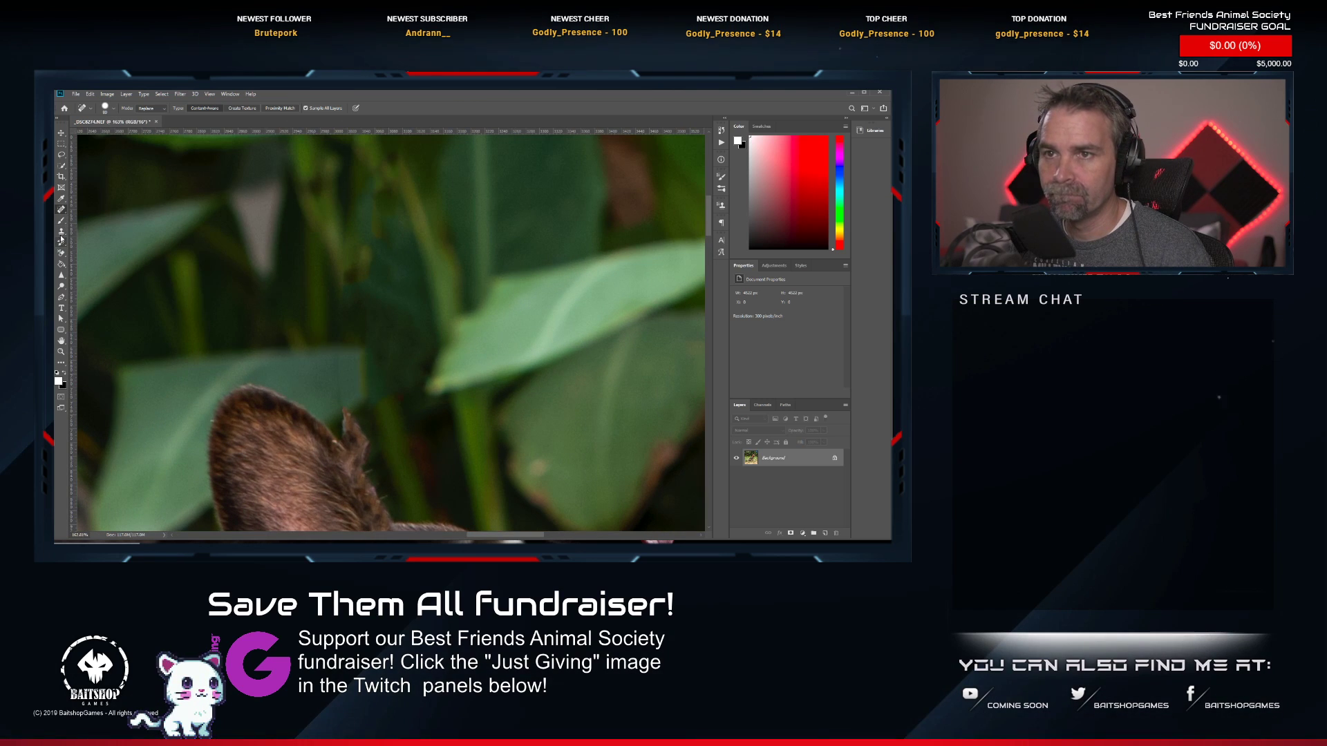
{"action": "left_click", "coordinate": [61, 233]}
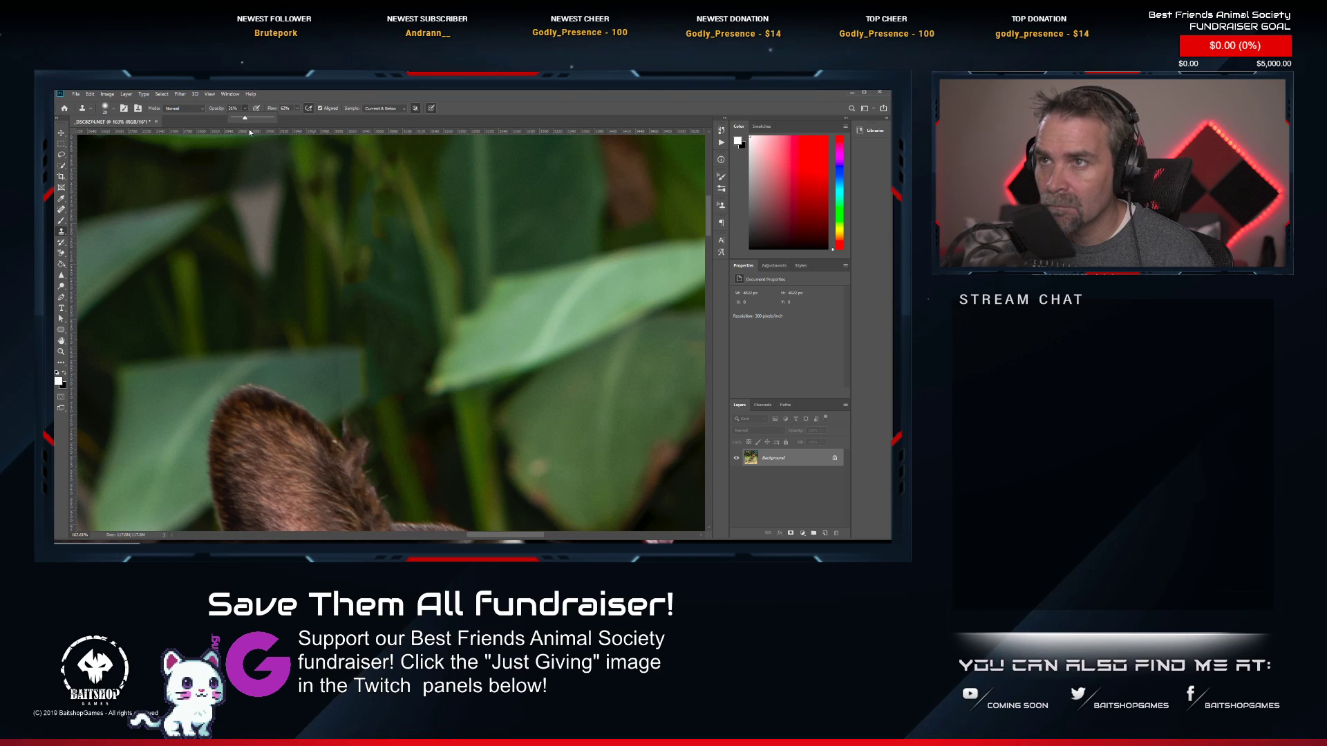
{"action": "left_click_drag", "start_coordinate": [249, 128], "coordinate": [276, 129]}
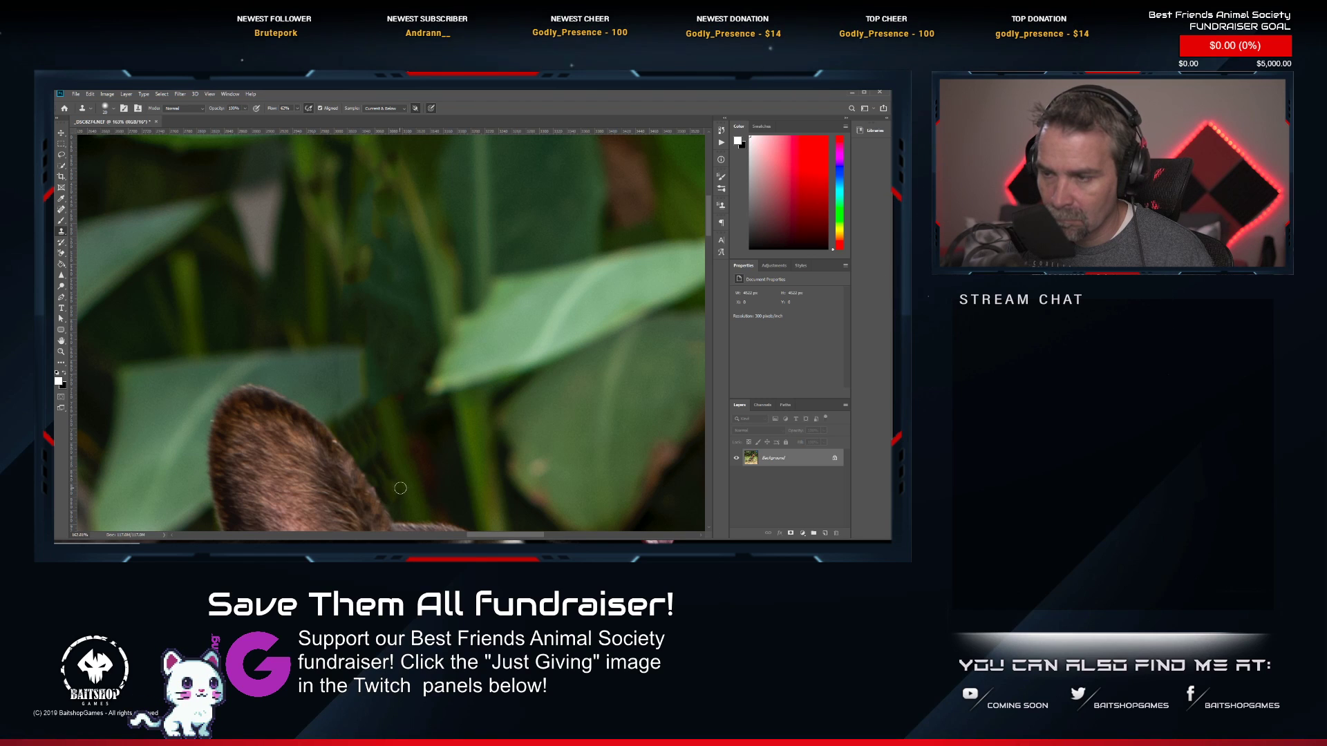
Lasso the cloned patch of background beside the ear, blur it with the last Gaussian Blur settings, and deselect.
{"action": "scroll", "coordinate": [400, 488], "scroll_direction": "down", "scroll_amount": 3}
{"action": "scroll", "coordinate": [378, 456], "scroll_direction": "up", "scroll_amount": 4}
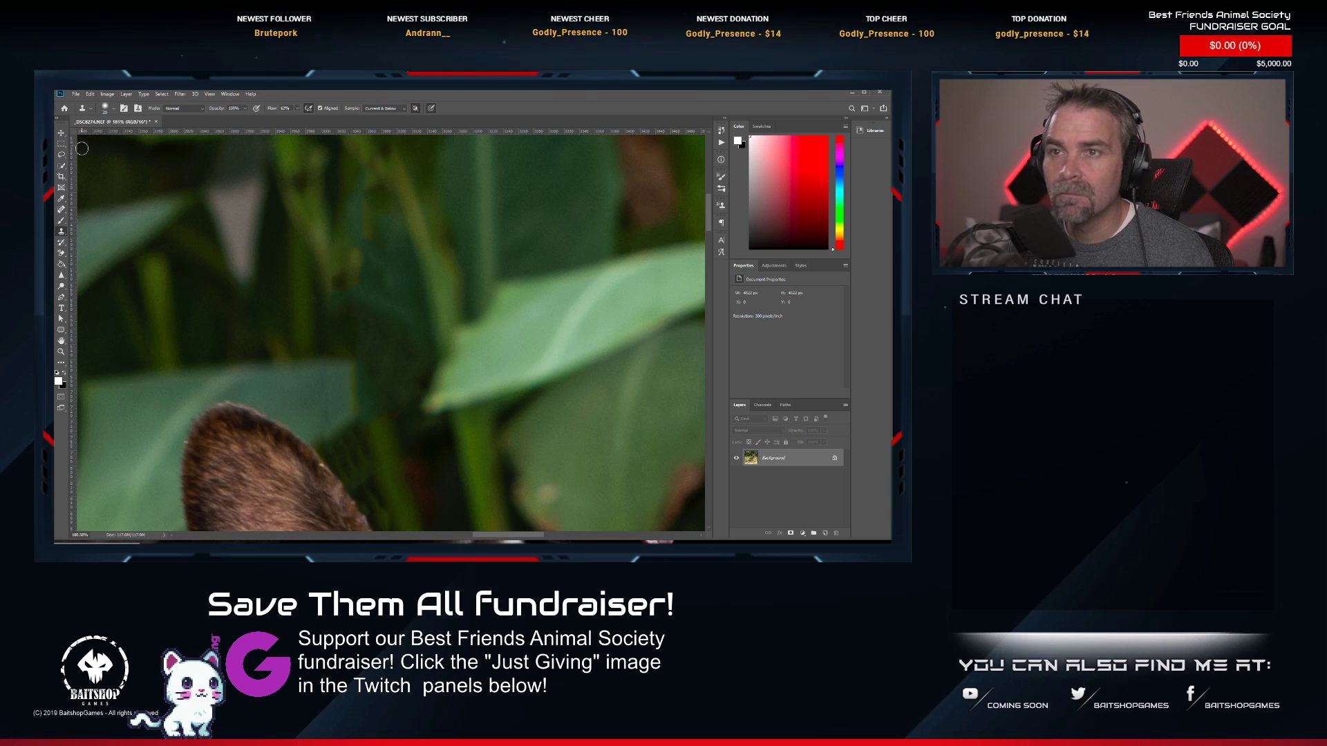
{"action": "left_click", "coordinate": [62, 156]}
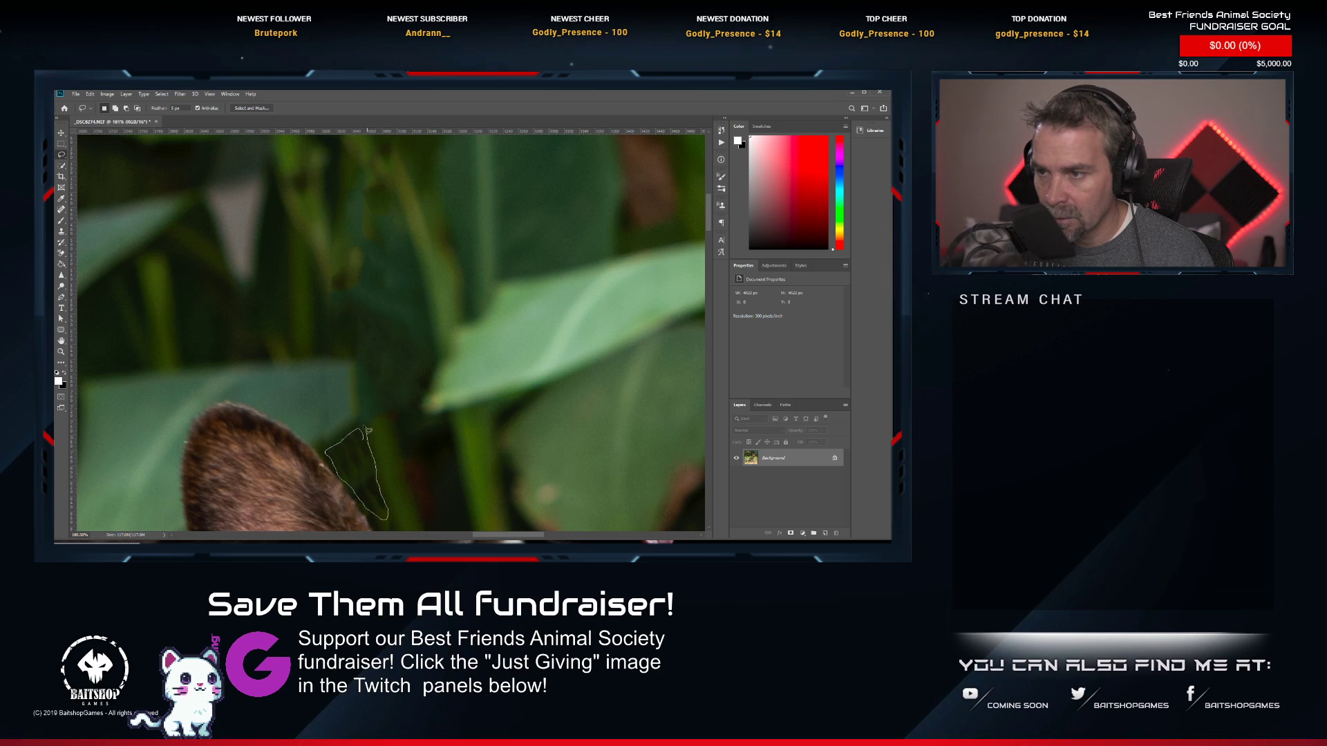
{"action": "left_click_drag", "start_coordinate": [367, 431], "coordinate": [364, 429]}
{"action": "left_click", "coordinate": [179, 94]}
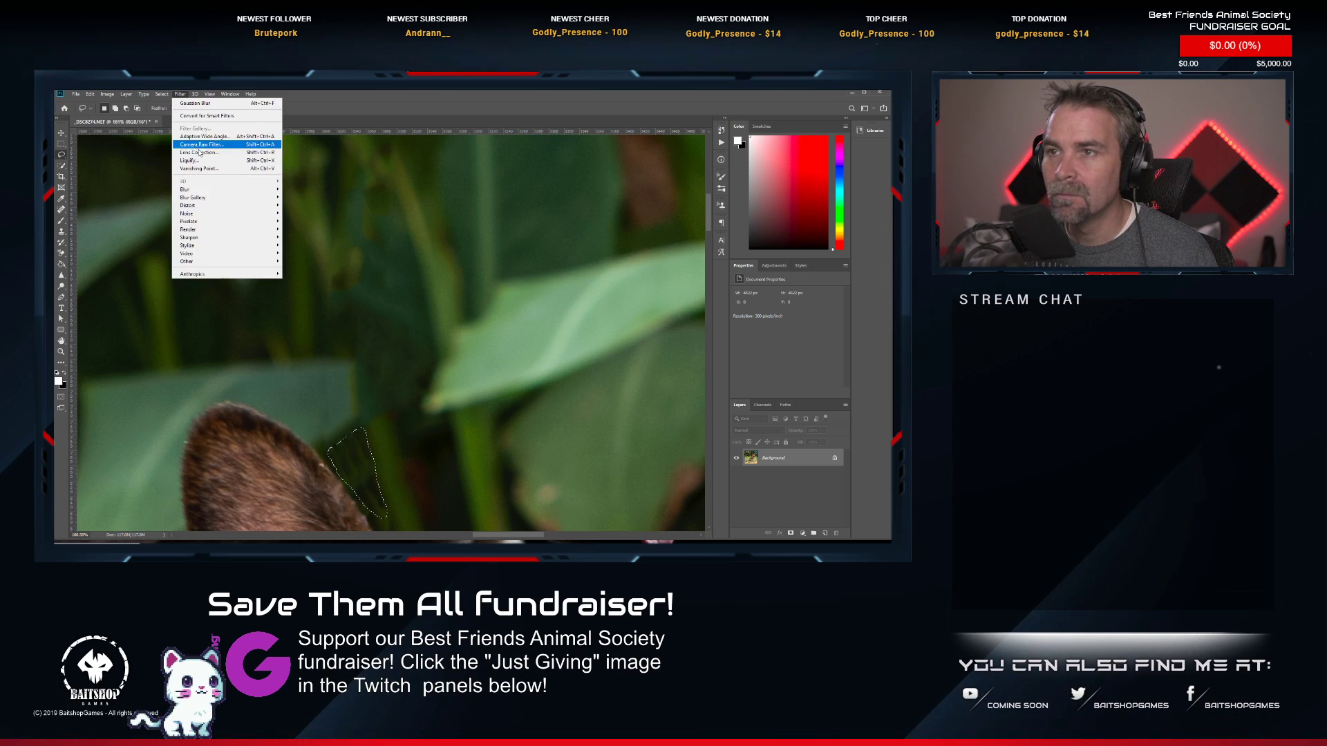
{"action": "left_click", "coordinate": [193, 104]}
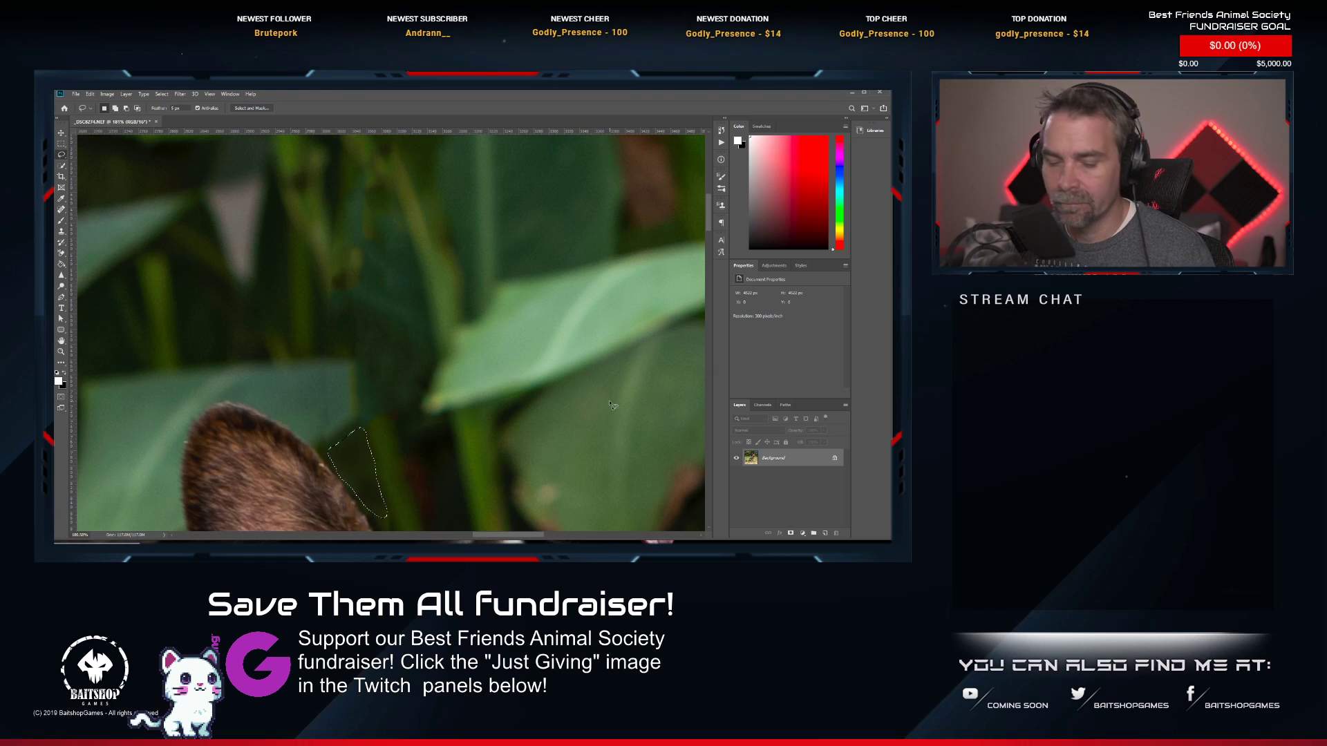
{"action": "key", "text": "ctrl+d"}
Heal the person's blue shirt and jeans out of the photo's upper right corner with the Spot Healing Brush.
{"action": "scroll", "coordinate": [525, 347], "scroll_direction": "down", "scroll_amount": 7}
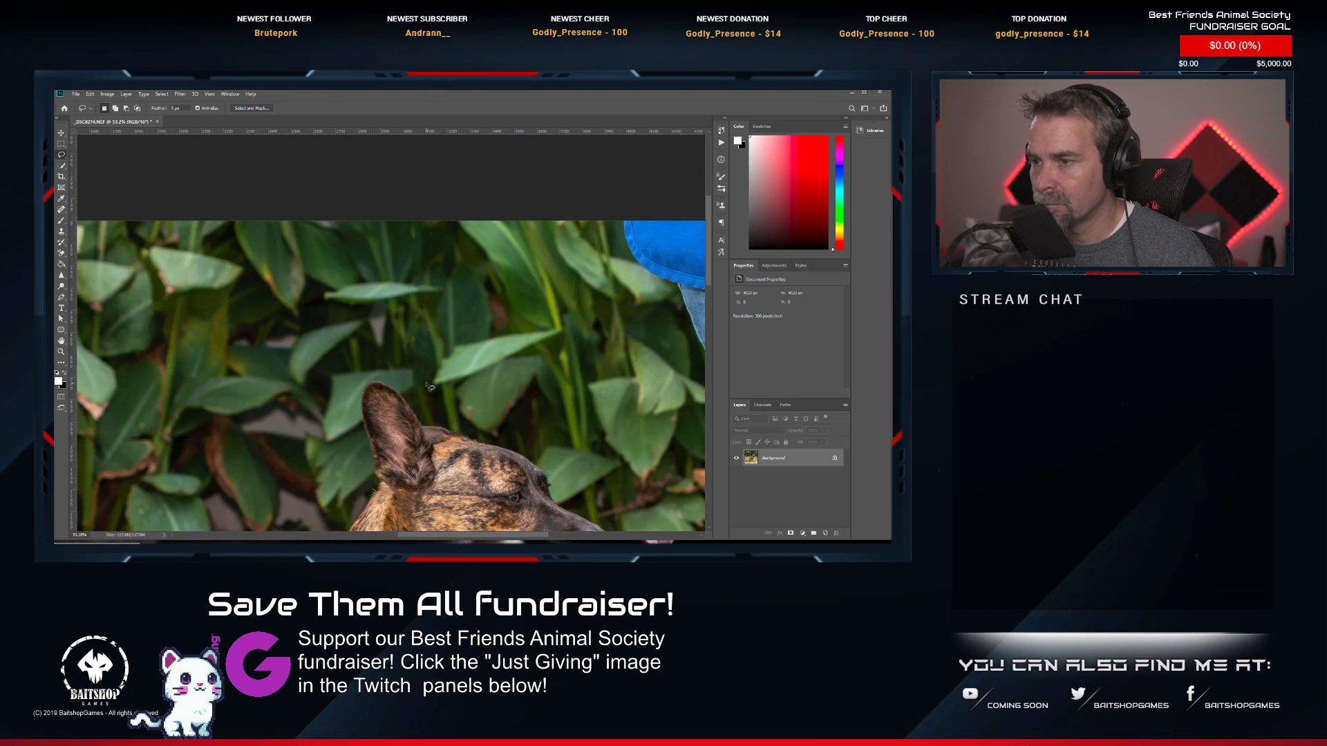
{"action": "left_click_drag", "start_coordinate": [445, 401], "coordinate": [333, 324]}
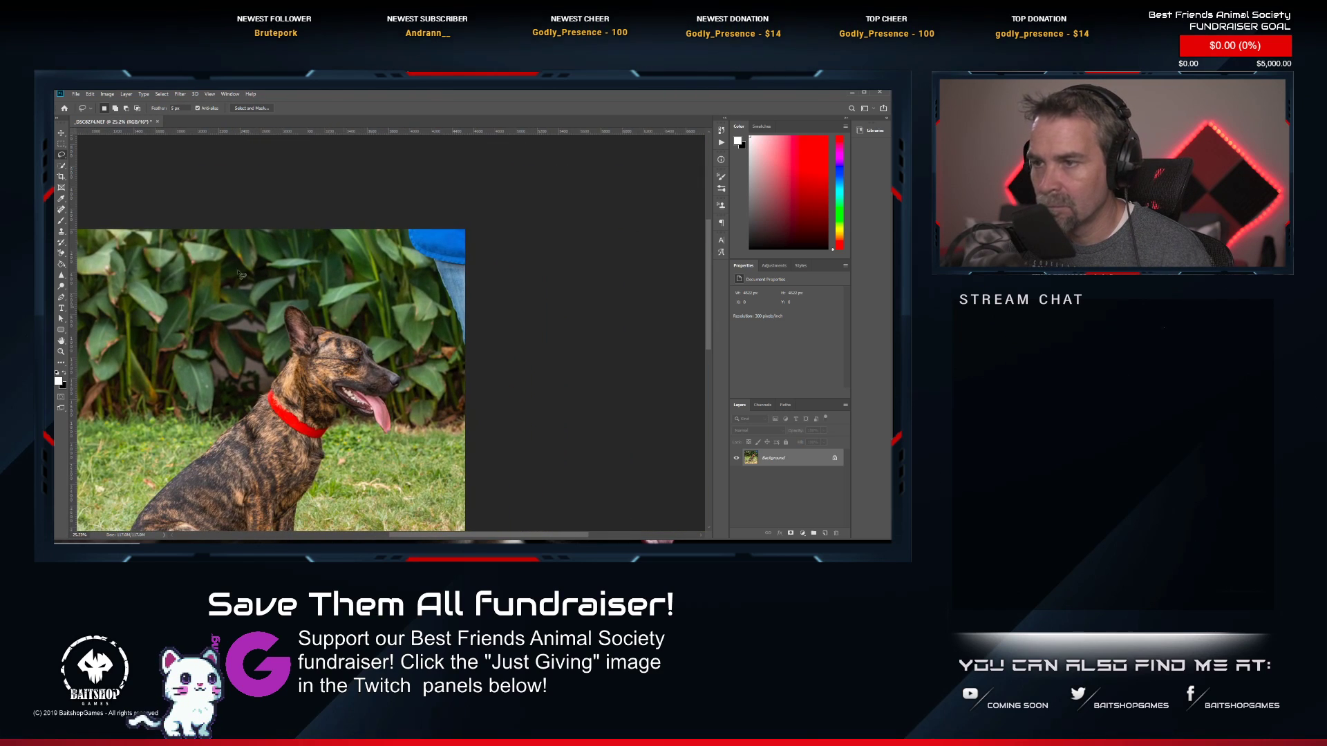
{"action": "left_click", "coordinate": [61, 209]}
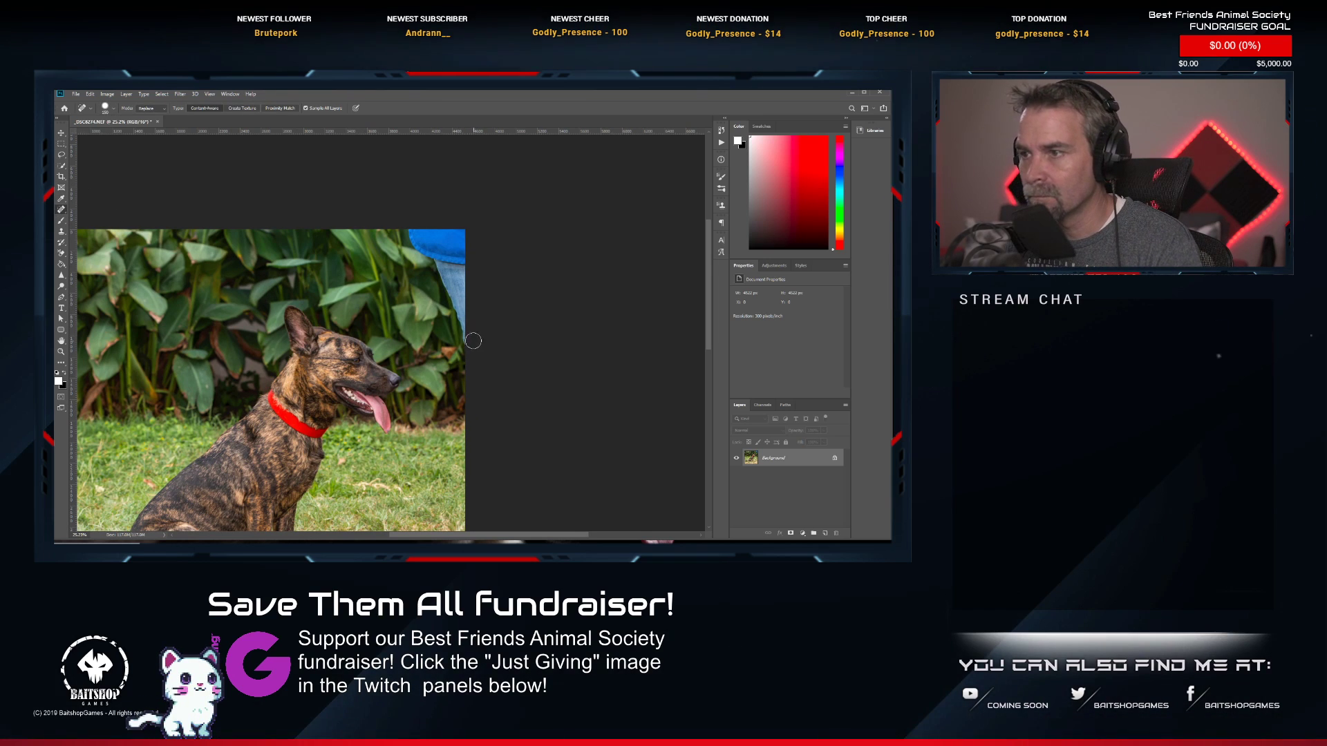
{"action": "mouse_move", "coordinate": [427, 248]}
{"action": "left_mouse_down"}
{"action": "mouse_move", "coordinate": [415, 237]}
{"action": "mouse_move", "coordinate": [462, 237]}
{"action": "mouse_move", "coordinate": [465, 294]}
{"action": "mouse_move", "coordinate": [446, 234]}
{"action": "mouse_move", "coordinate": [445, 254]}
{"action": "mouse_move", "coordinate": [423, 230]}
{"action": "left_mouse_up"}
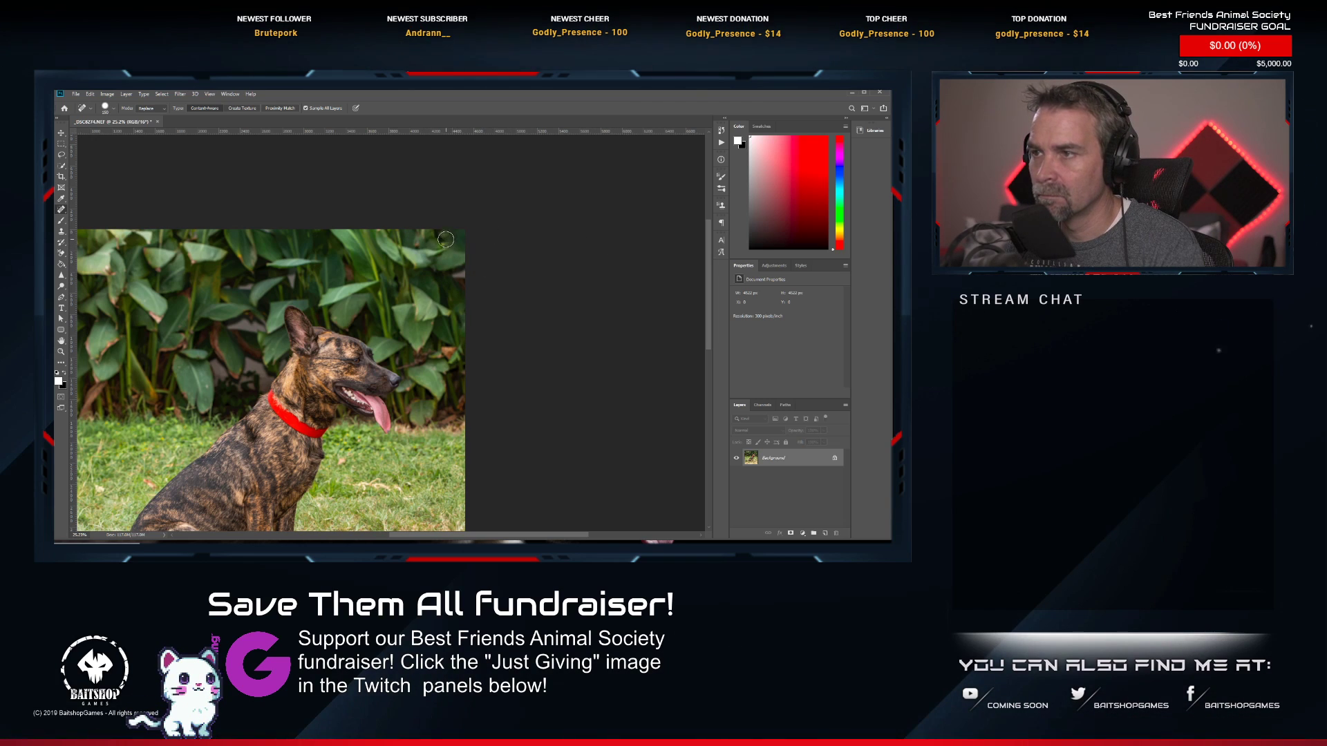
Inspect the whole retouched photo and the dog's head up close for remaining leash or clothing traces.
{"action": "scroll", "coordinate": [414, 262], "scroll_direction": "down", "scroll_amount": 2}
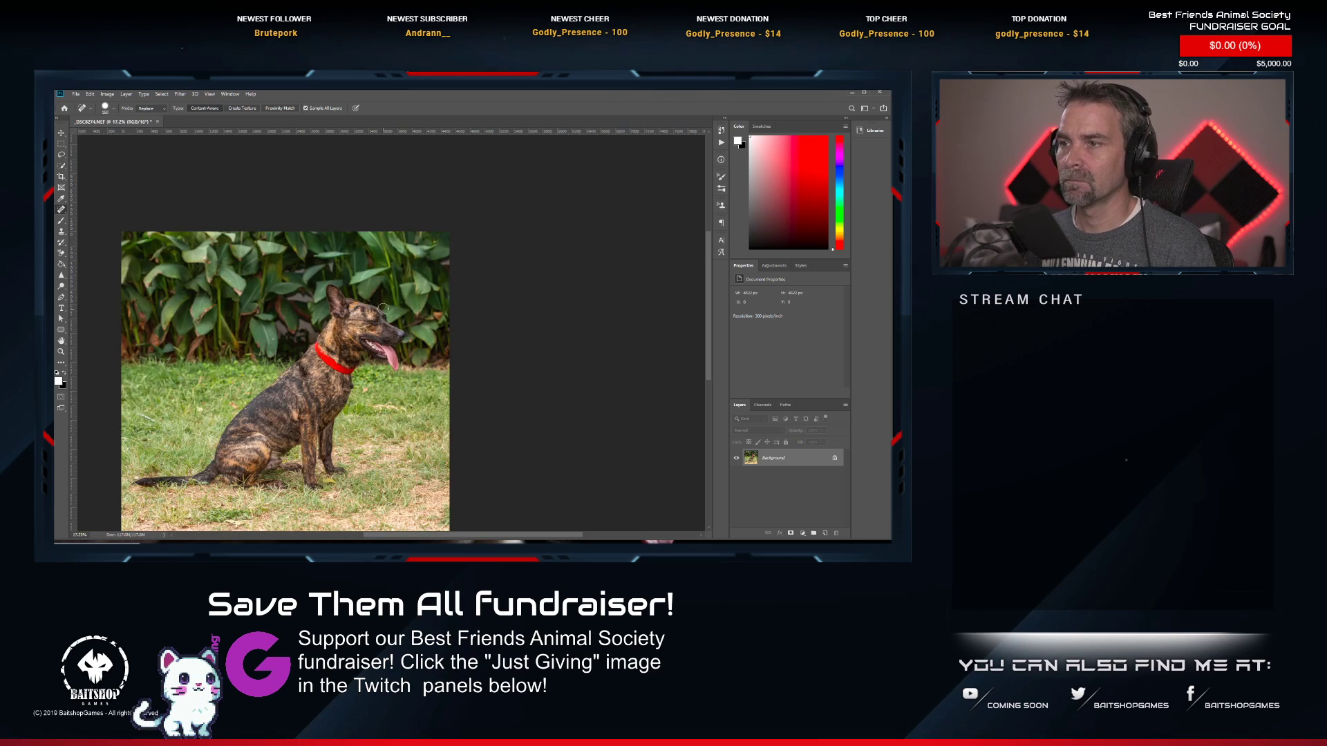
{"action": "scroll", "coordinate": [387, 304], "scroll_direction": "down", "scroll_amount": 1}
{"action": "scroll", "coordinate": [408, 284], "scroll_direction": "up", "scroll_amount": 3}
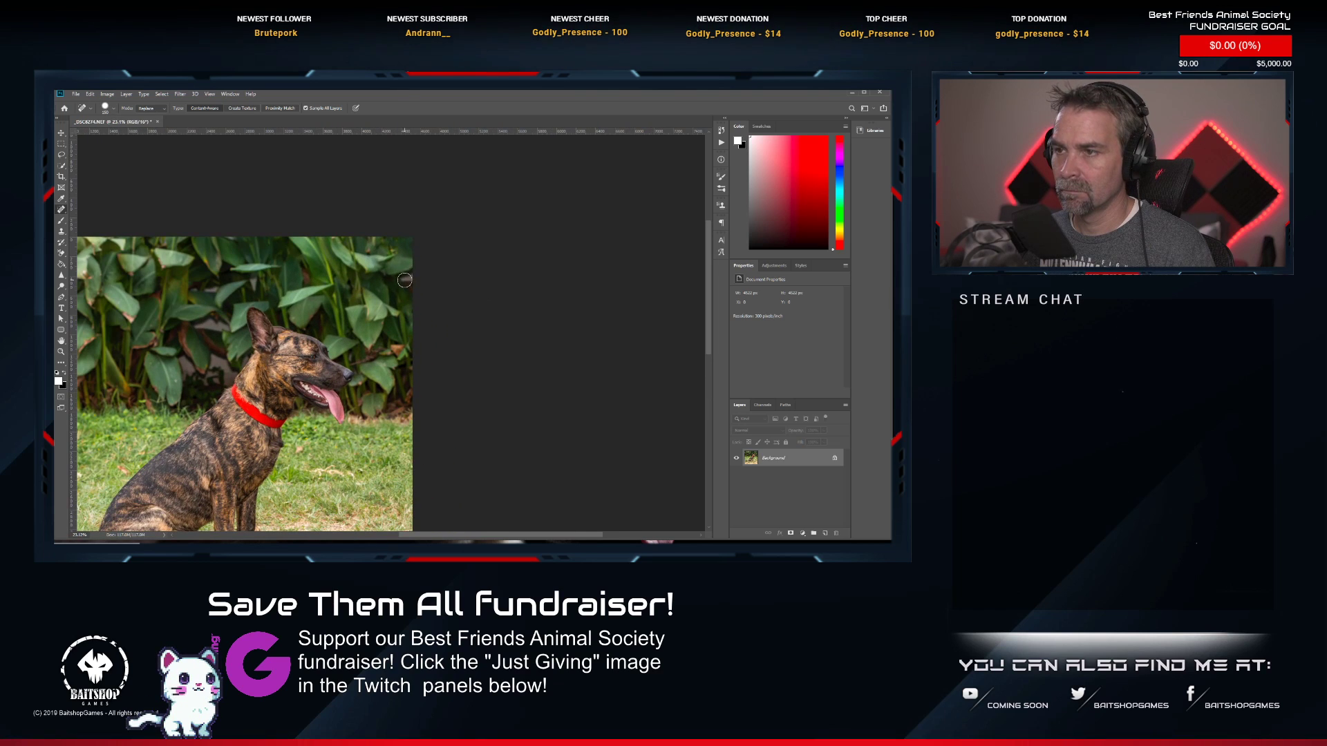
{"action": "scroll", "coordinate": [346, 349], "scroll_direction": "down", "scroll_amount": 2}
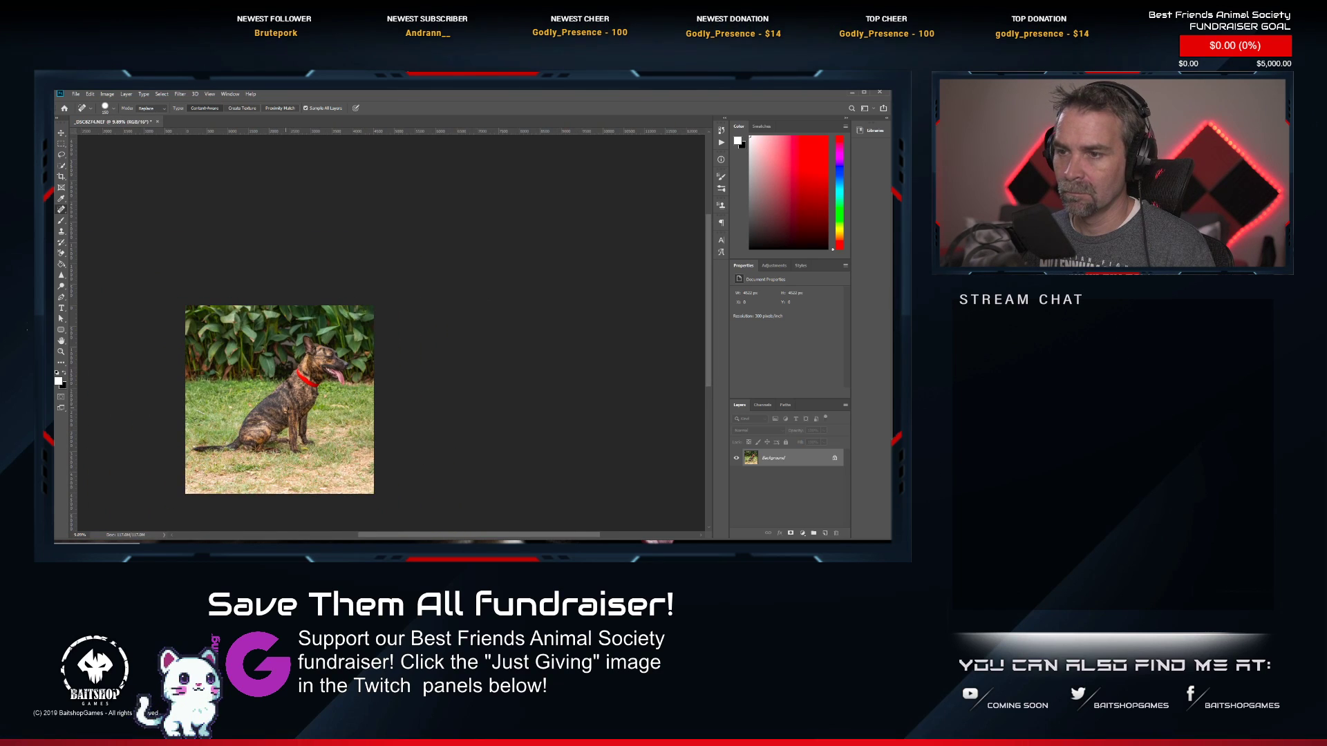
{"action": "scroll", "coordinate": [303, 367], "scroll_direction": "up", "scroll_amount": 5}
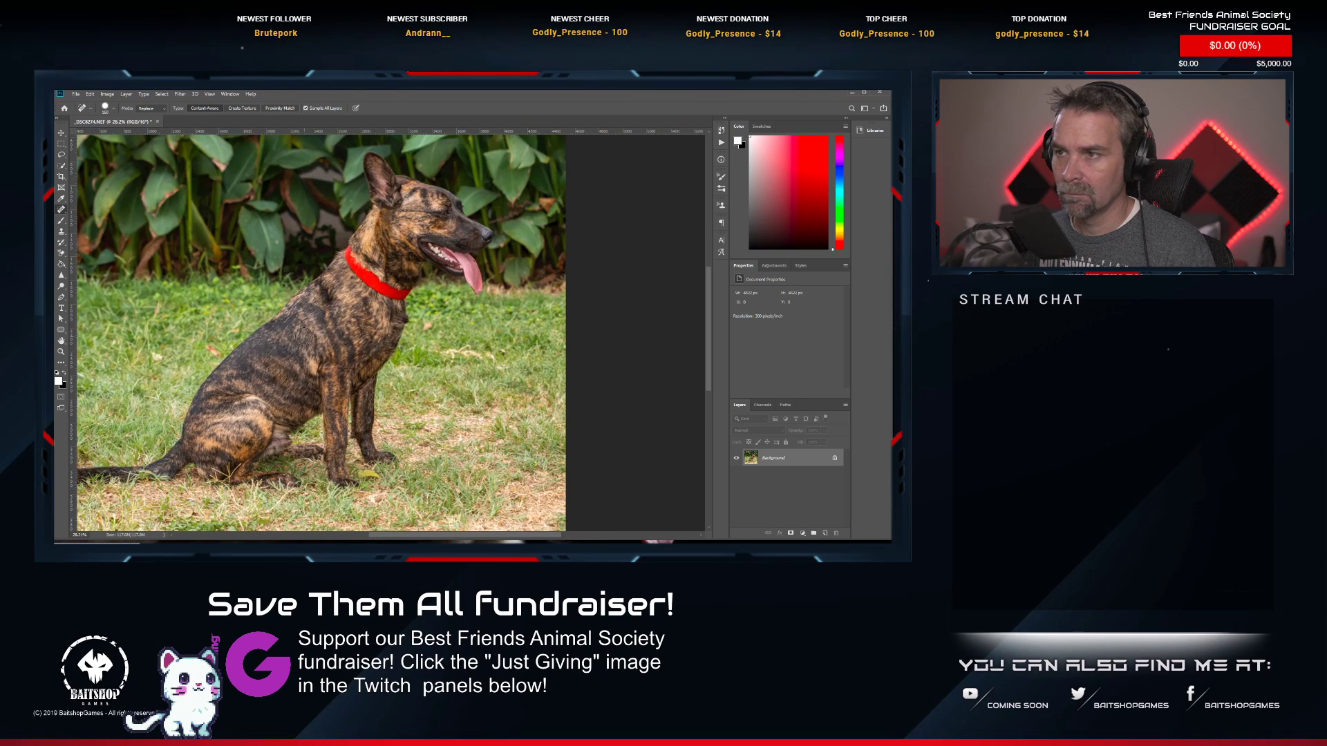
{"action": "scroll", "coordinate": [463, 210], "scroll_direction": "up", "scroll_amount": 3}
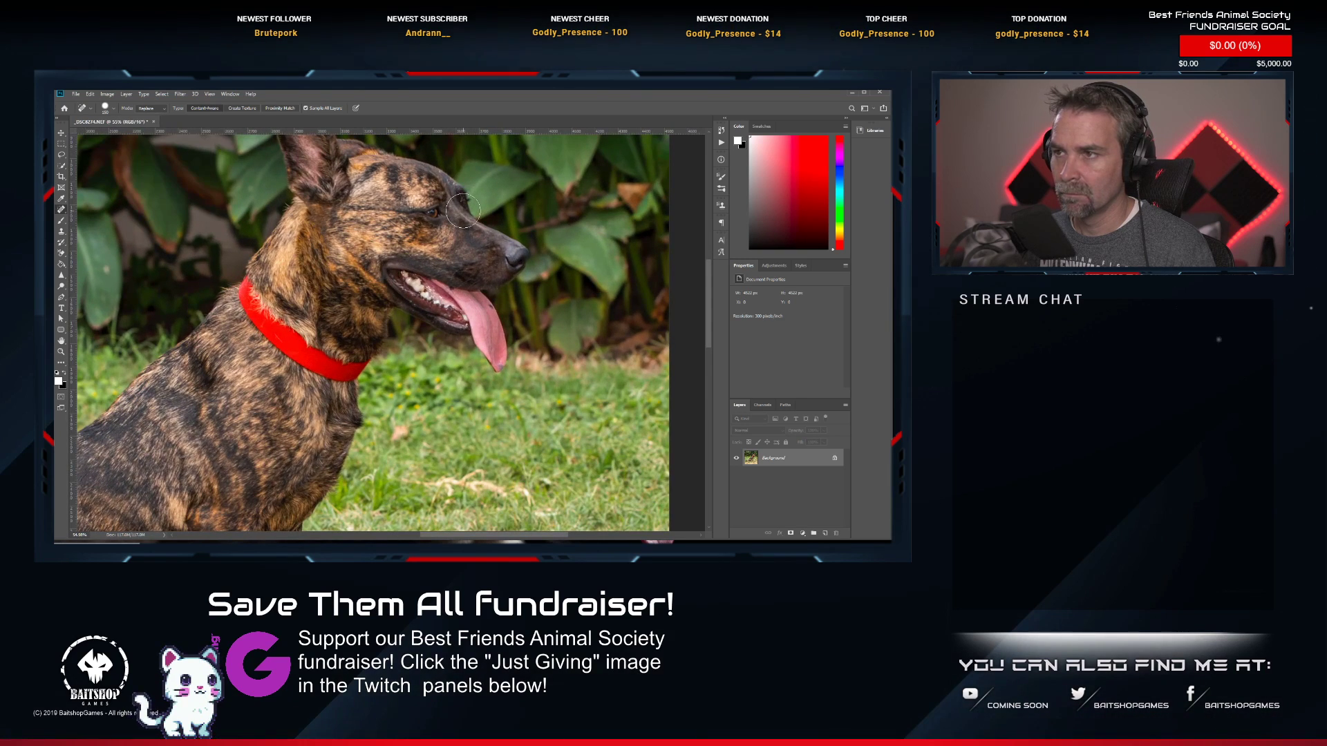
{"action": "scroll", "coordinate": [387, 222], "scroll_direction": "down", "scroll_amount": 3}
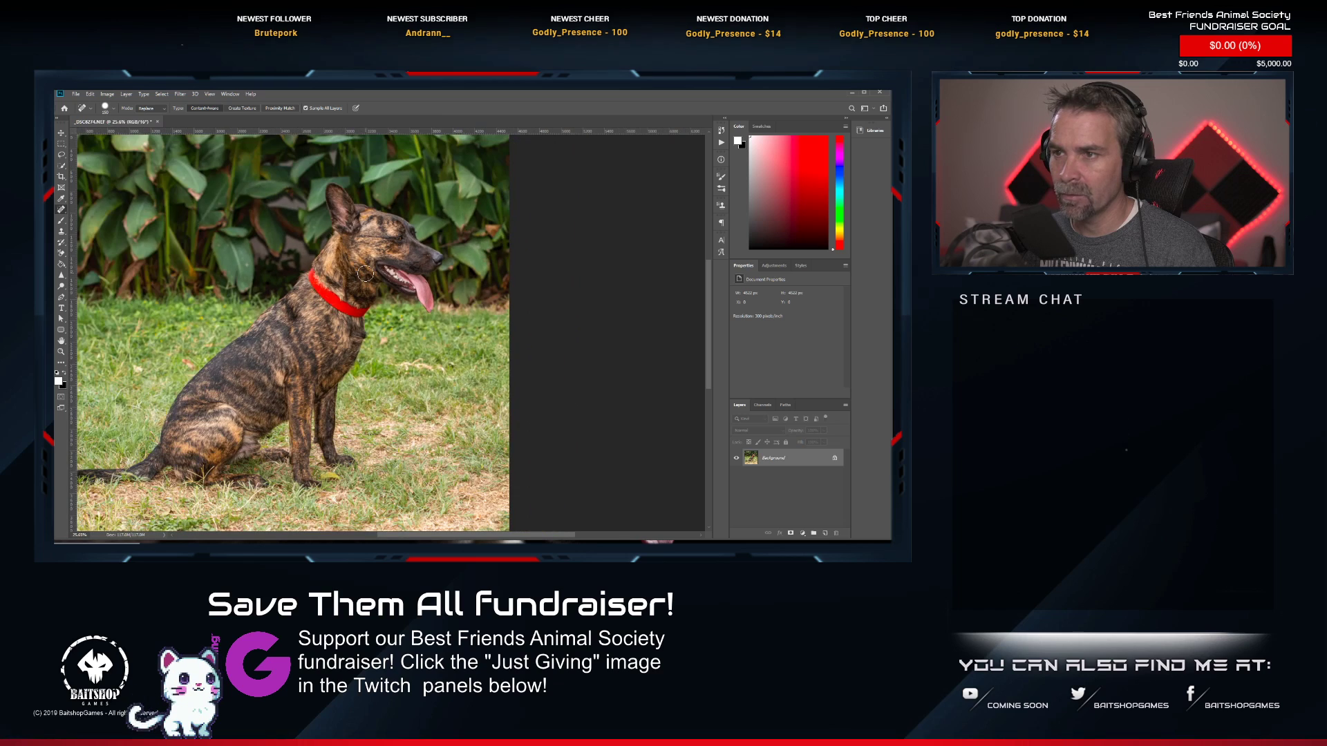
Save and close the retouched photo, then switch to Lightroom Classic and give 20191013-_DSC8274.tif a rating of 2.
{"action": "key", "text": "ctrl+s"}
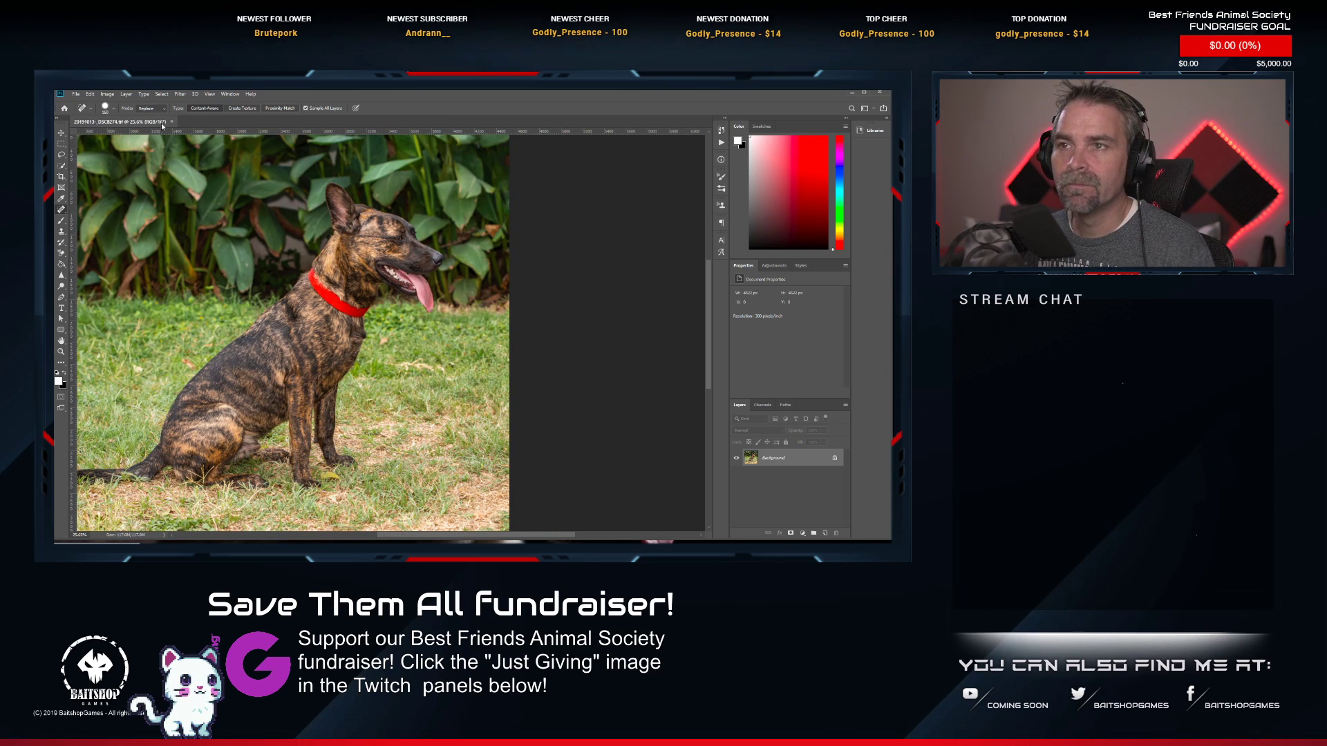
{"action": "left_click", "coordinate": [171, 122]}
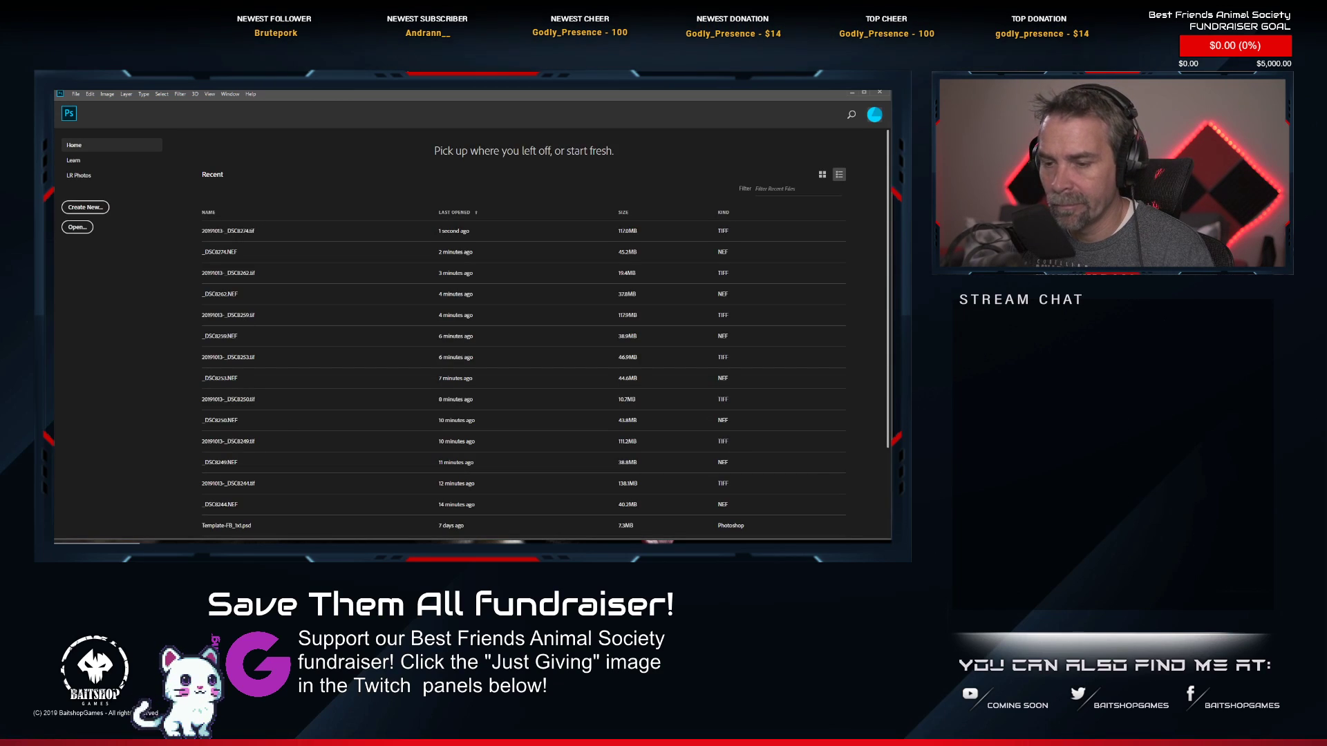
{"action": "key", "text": "alt+Tab"}
{"action": "key", "text": "2"}
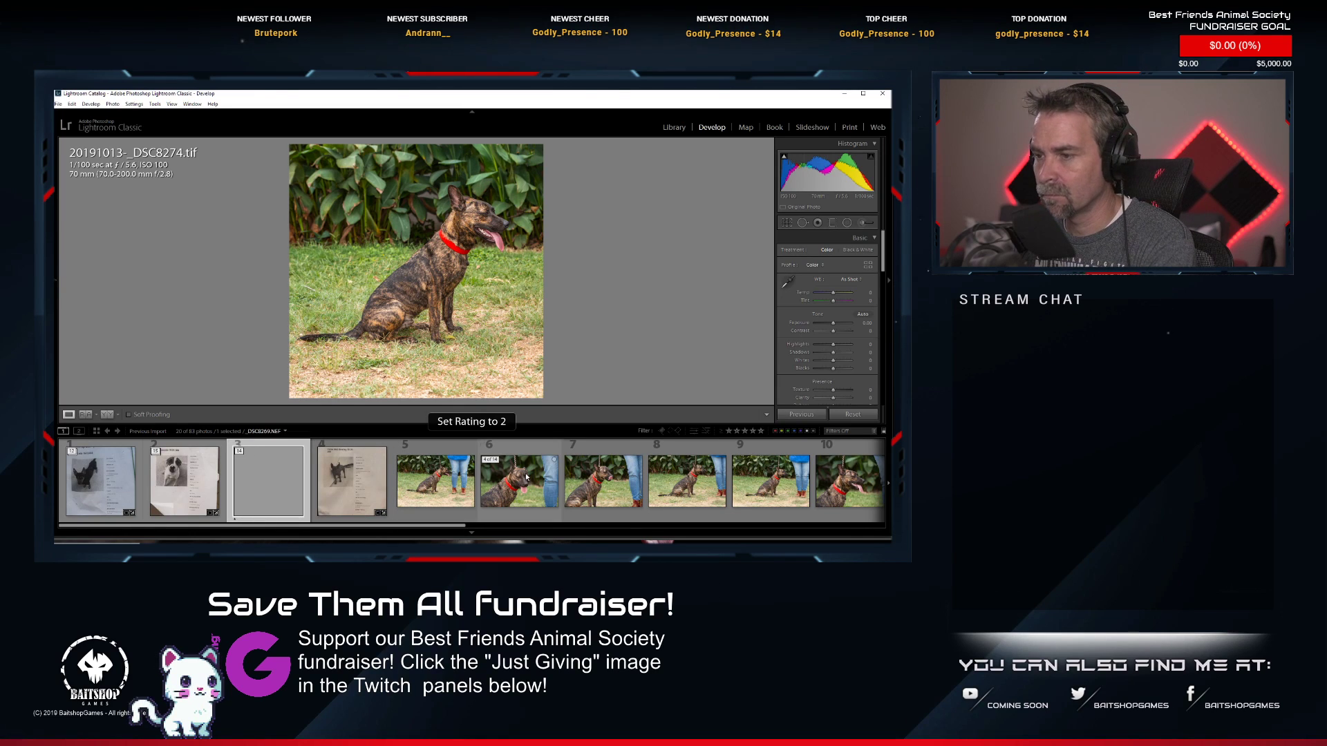
Find the close-up portrait _DSC8277.NEF among the imported photos and open it for editing in Adobe Photoshop.
{"action": "scroll", "coordinate": [526, 482], "scroll_direction": "down", "scroll_amount": 5}
{"action": "left_click", "coordinate": [771, 482]}
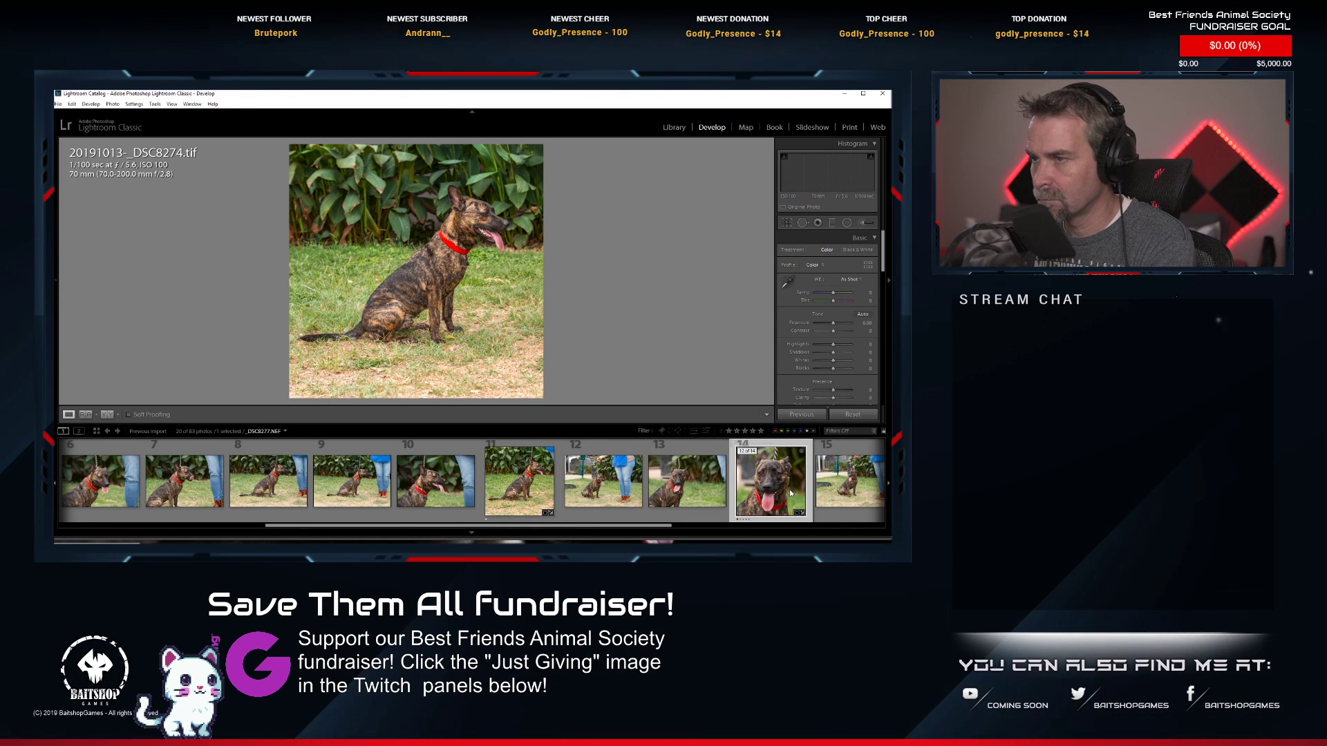
{"action": "right_click", "coordinate": [780, 481]}
{"action": "mouse_move", "coordinate": [826, 342]}
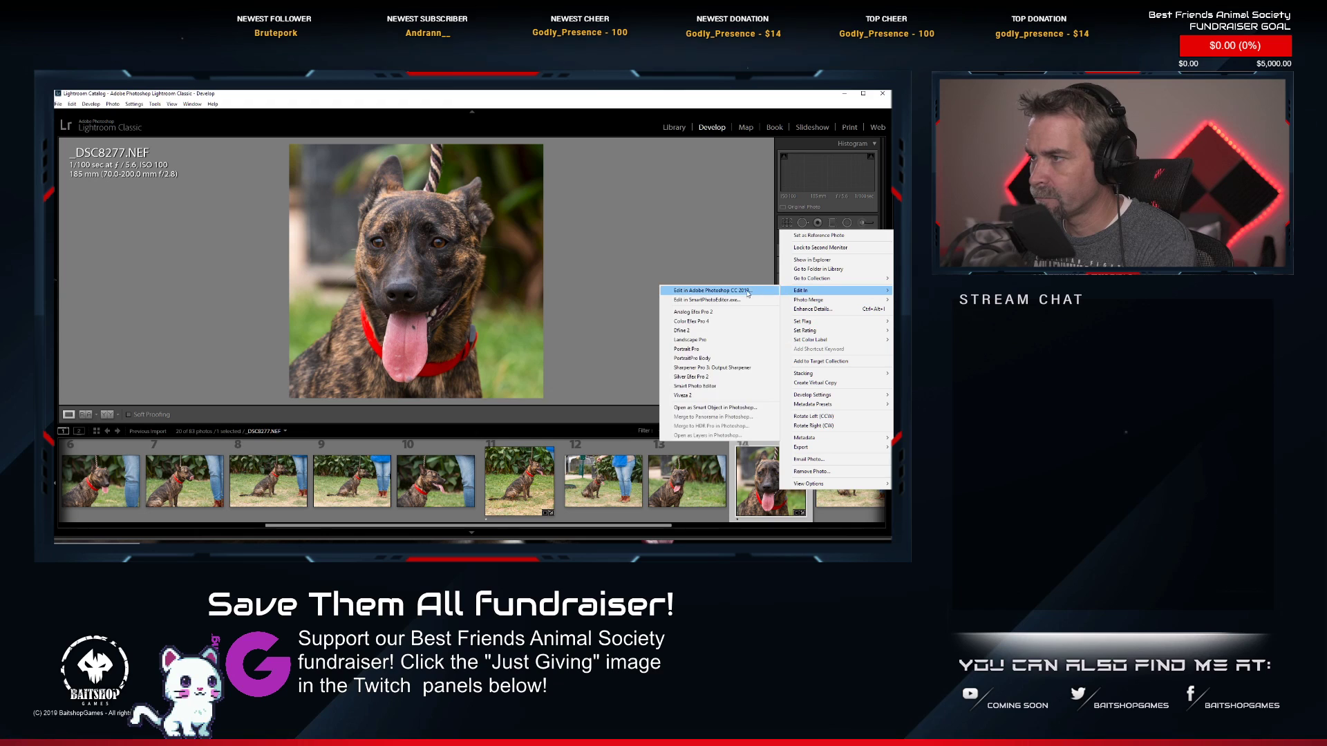
{"action": "left_click", "coordinate": [734, 290]}
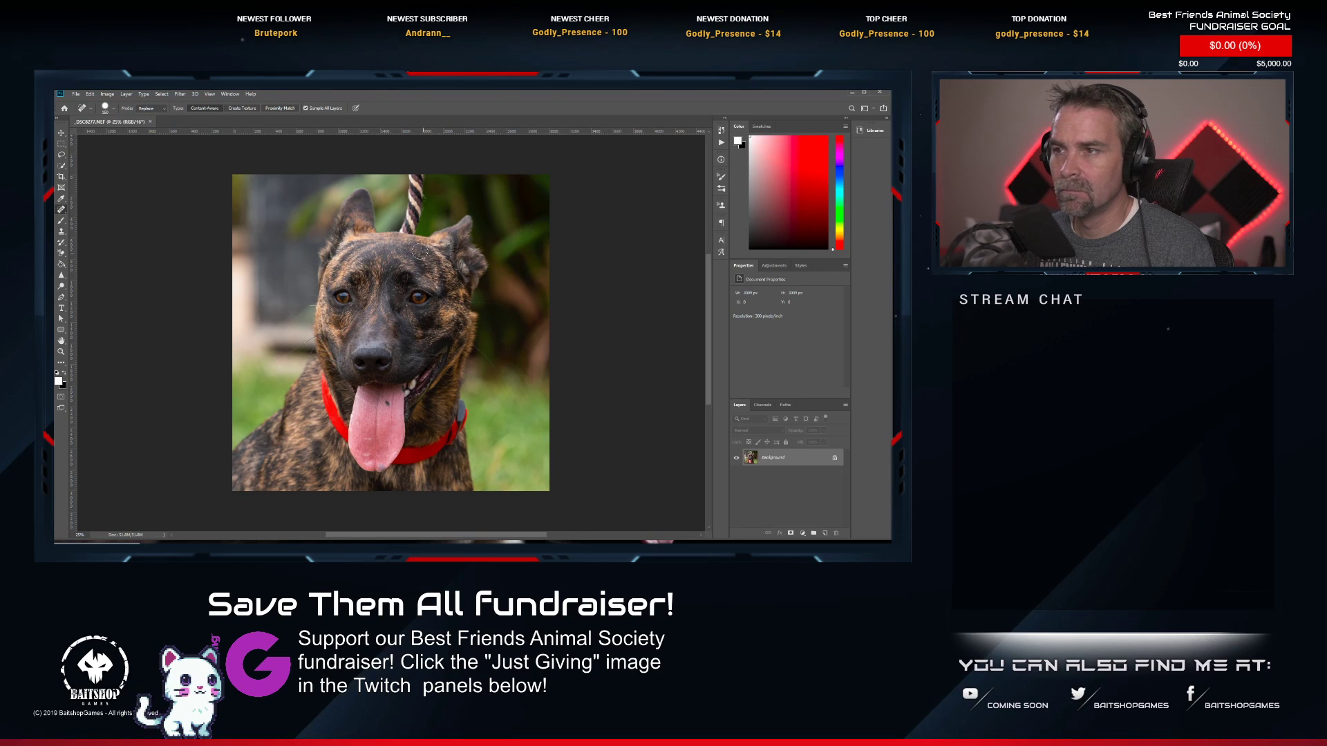
Heal the striped leash above the dog's head out of the background with the Spot Healing Brush.
{"action": "scroll", "coordinate": [412, 170], "scroll_direction": "up", "scroll_amount": 2}
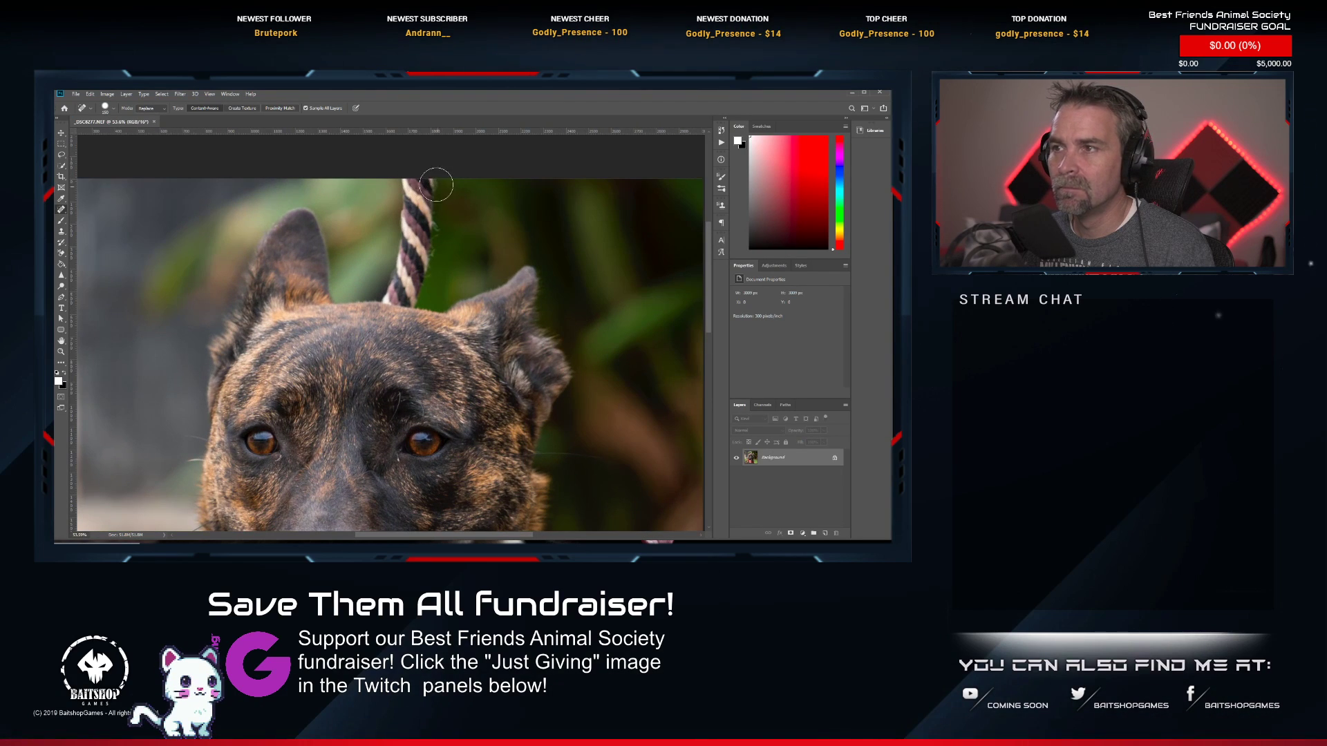
{"action": "mouse_move", "coordinate": [422, 180]}
{"action": "left_mouse_down"}
{"action": "mouse_move", "coordinate": [392, 287]}
{"action": "mouse_move", "coordinate": [423, 199]}
{"action": "mouse_move", "coordinate": [406, 297]}
{"action": "mouse_move", "coordinate": [387, 304]}
{"action": "mouse_move", "coordinate": [408, 290]}
{"action": "mouse_move", "coordinate": [445, 303]}
{"action": "mouse_move", "coordinate": [397, 284]}
{"action": "mouse_move", "coordinate": [422, 176]}
{"action": "mouse_move", "coordinate": [414, 294]}
{"action": "mouse_move", "coordinate": [397, 229]}
{"action": "mouse_move", "coordinate": [414, 167]}
{"action": "mouse_move", "coordinate": [391, 291]}
{"action": "left_mouse_up"}
{"action": "left_click", "coordinate": [407, 217]}
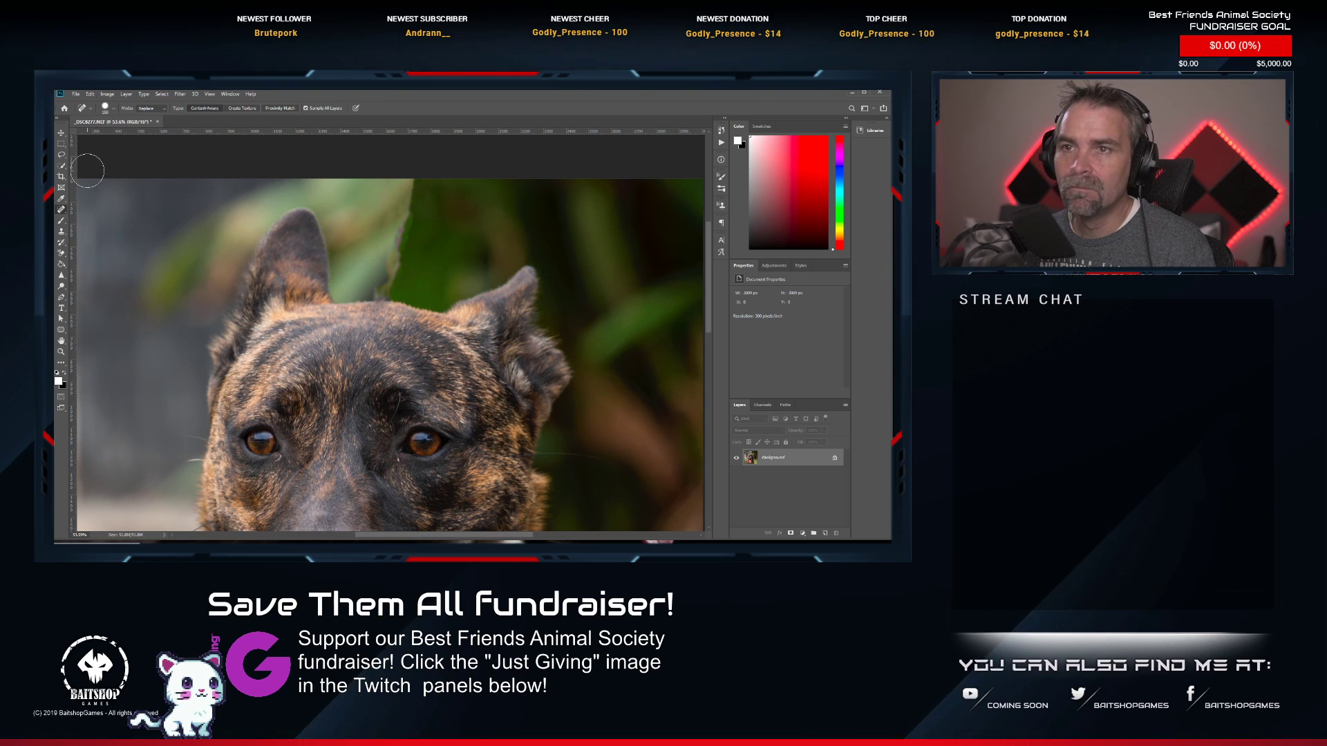
Lasso the healed background patch between the ears, blur it with the last Gaussian Blur settings, and deselect.
{"action": "left_click", "coordinate": [61, 155]}
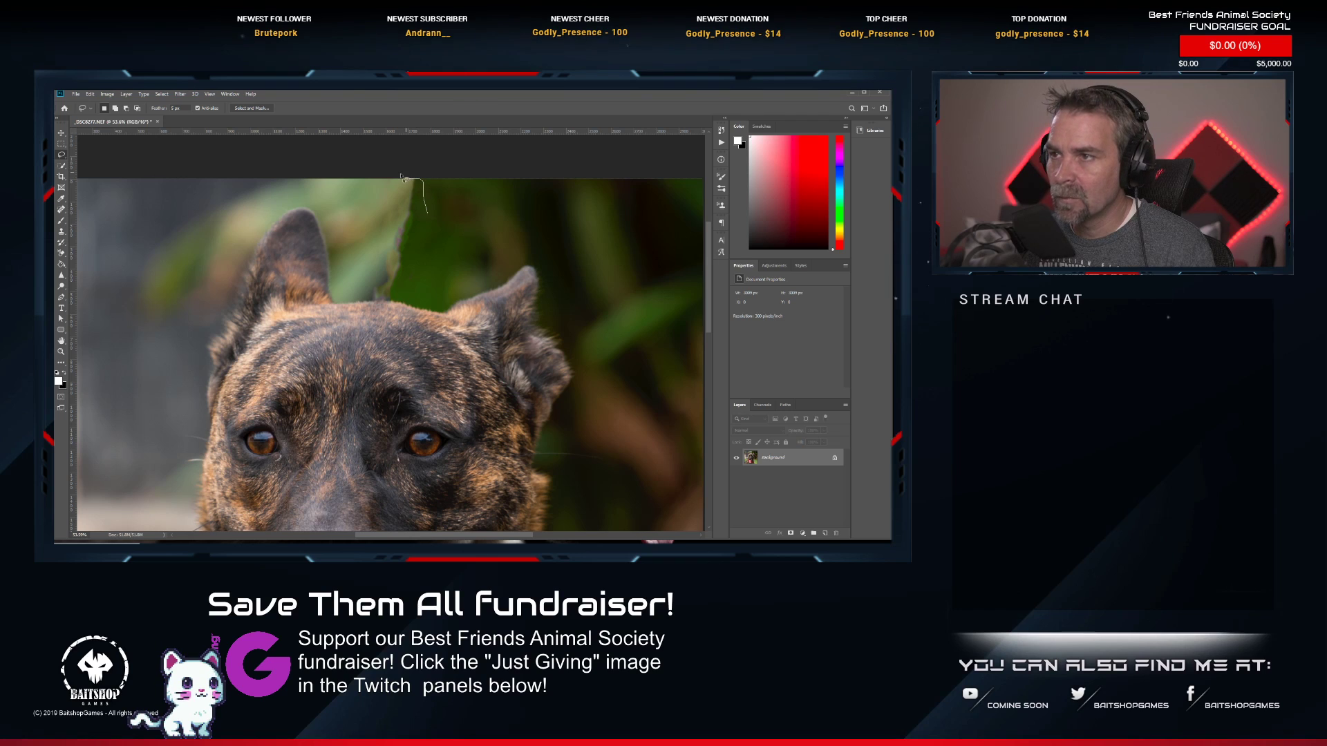
{"action": "mouse_move", "coordinate": [425, 208]}
{"action": "left_mouse_down"}
{"action": "mouse_move", "coordinate": [375, 185]}
{"action": "mouse_move", "coordinate": [422, 179]}
{"action": "mouse_move", "coordinate": [456, 206]}
{"action": "mouse_move", "coordinate": [400, 299]}
{"action": "left_mouse_up"}
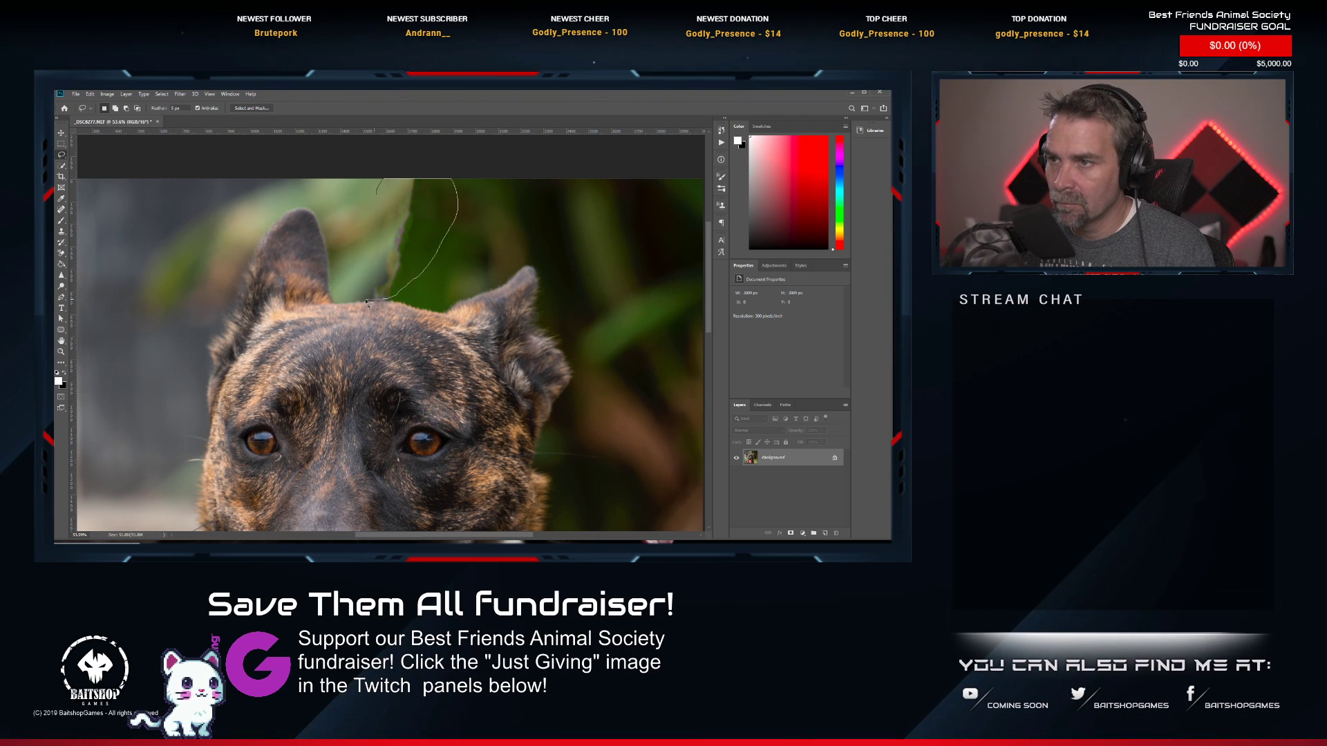
{"action": "left_click_drag", "start_coordinate": [353, 228], "coordinate": [358, 192]}
{"action": "left_click", "coordinate": [180, 94]}
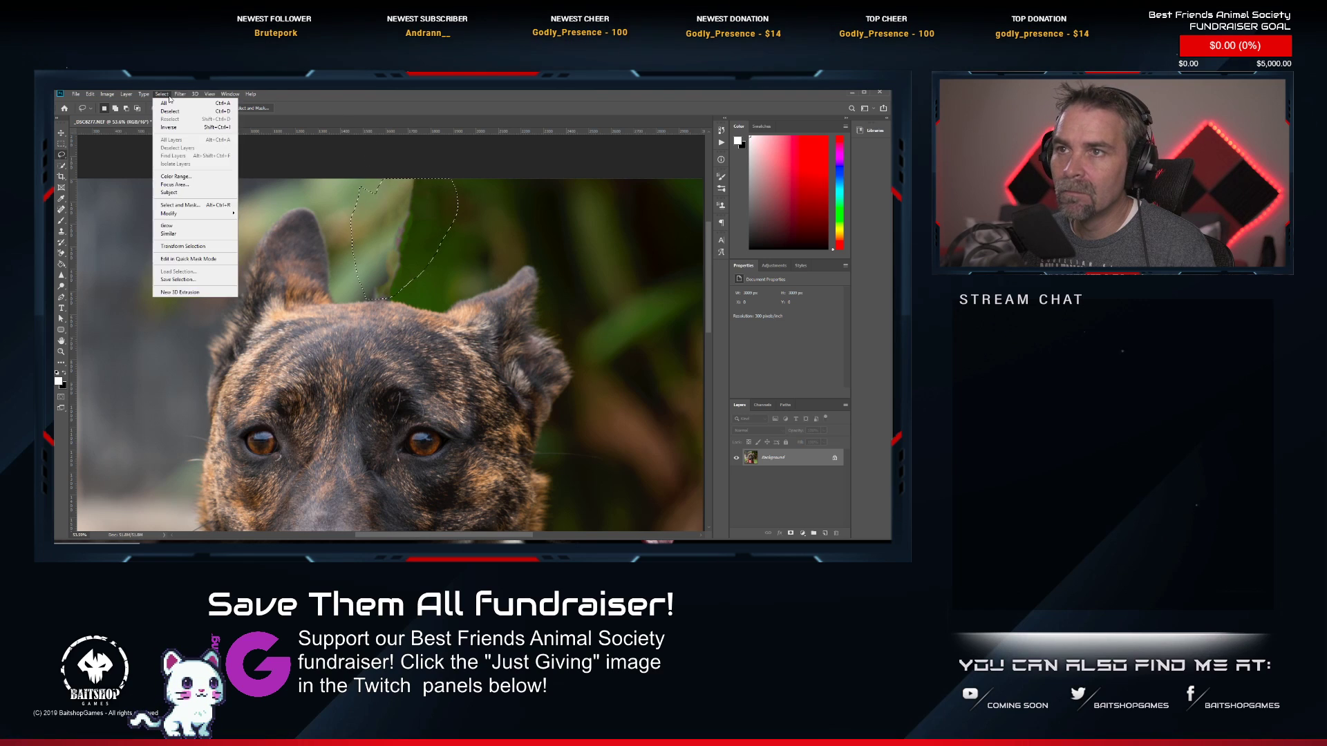
{"action": "left_click", "coordinate": [183, 105]}
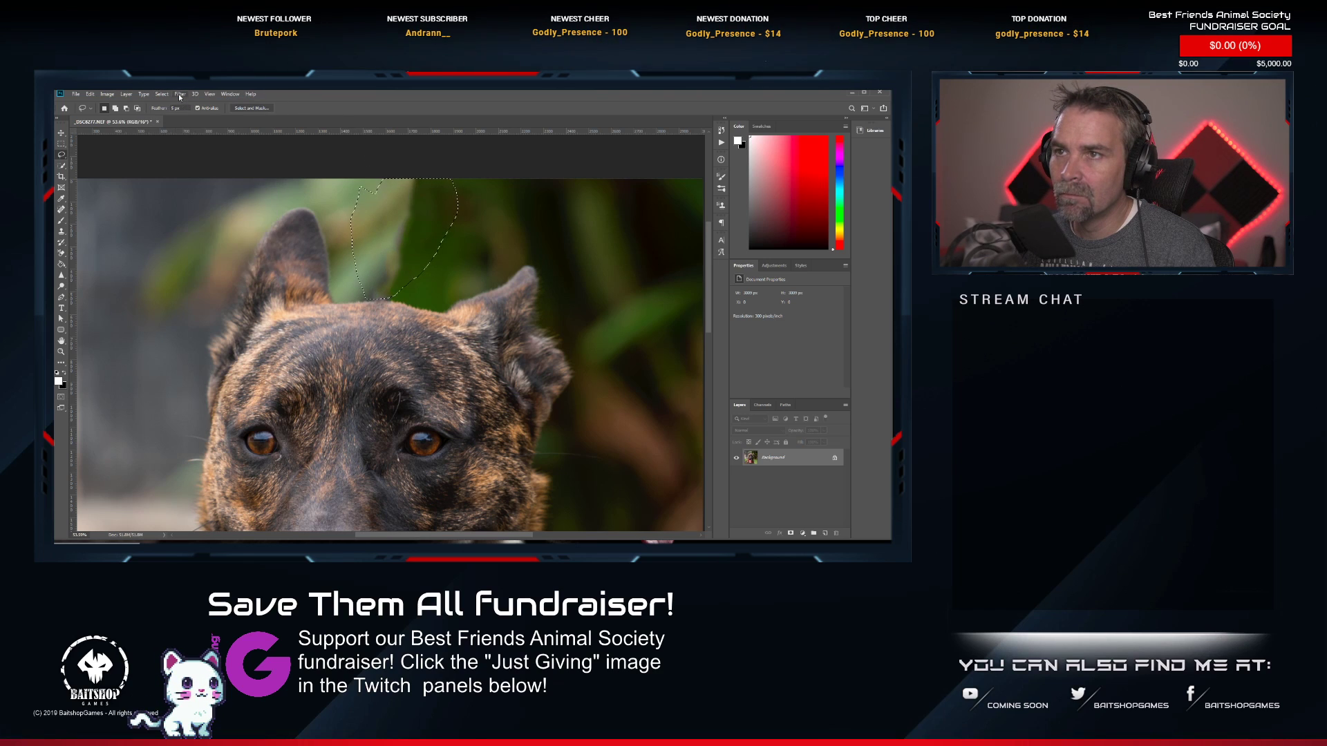
{"action": "left_click", "coordinate": [178, 96]}
{"action": "left_click", "coordinate": [181, 104]}
{"action": "left_click", "coordinate": [179, 94]}
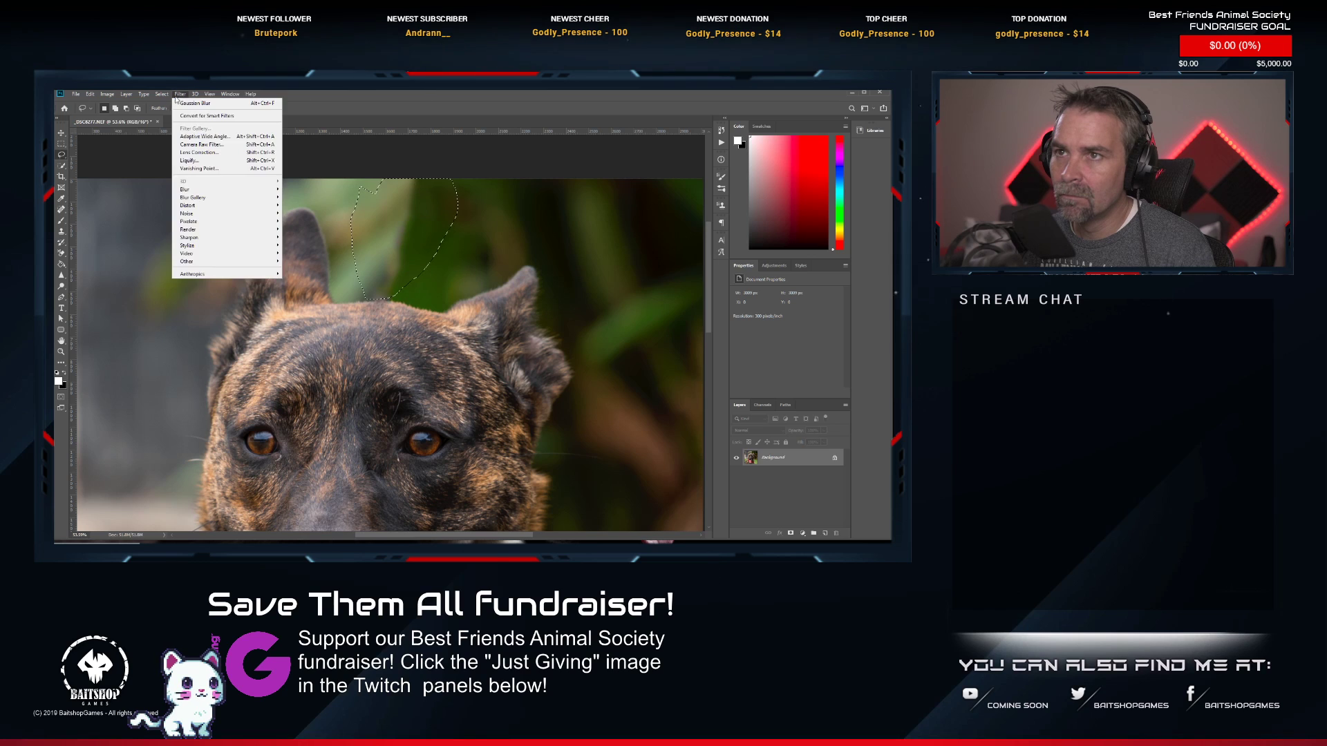
{"action": "left_click", "coordinate": [183, 105]}
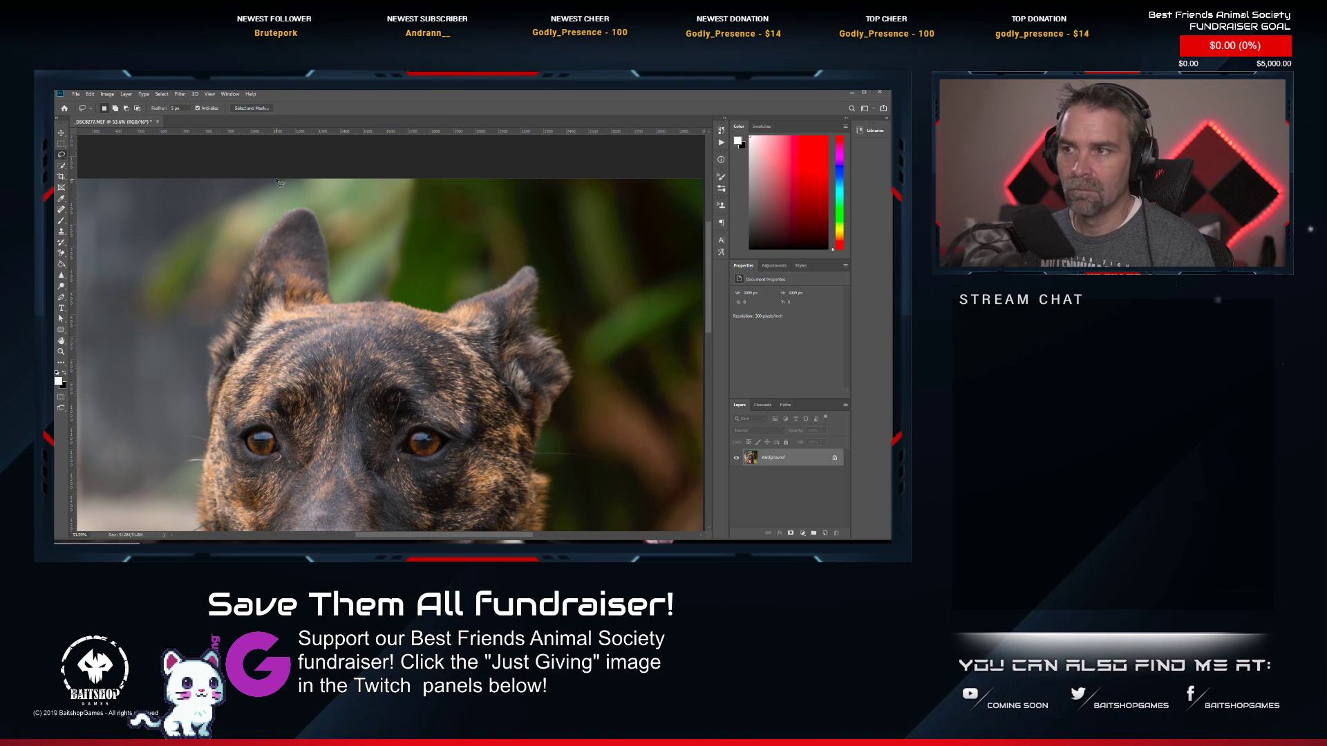
Check the whole portrait and its details, and brighten the dog's eyes with the Dodge tool.
{"action": "scroll", "coordinate": [399, 401], "scroll_direction": "down", "scroll_amount": 6}
{"action": "scroll", "coordinate": [370, 473], "scroll_direction": "down", "scroll_amount": 2}
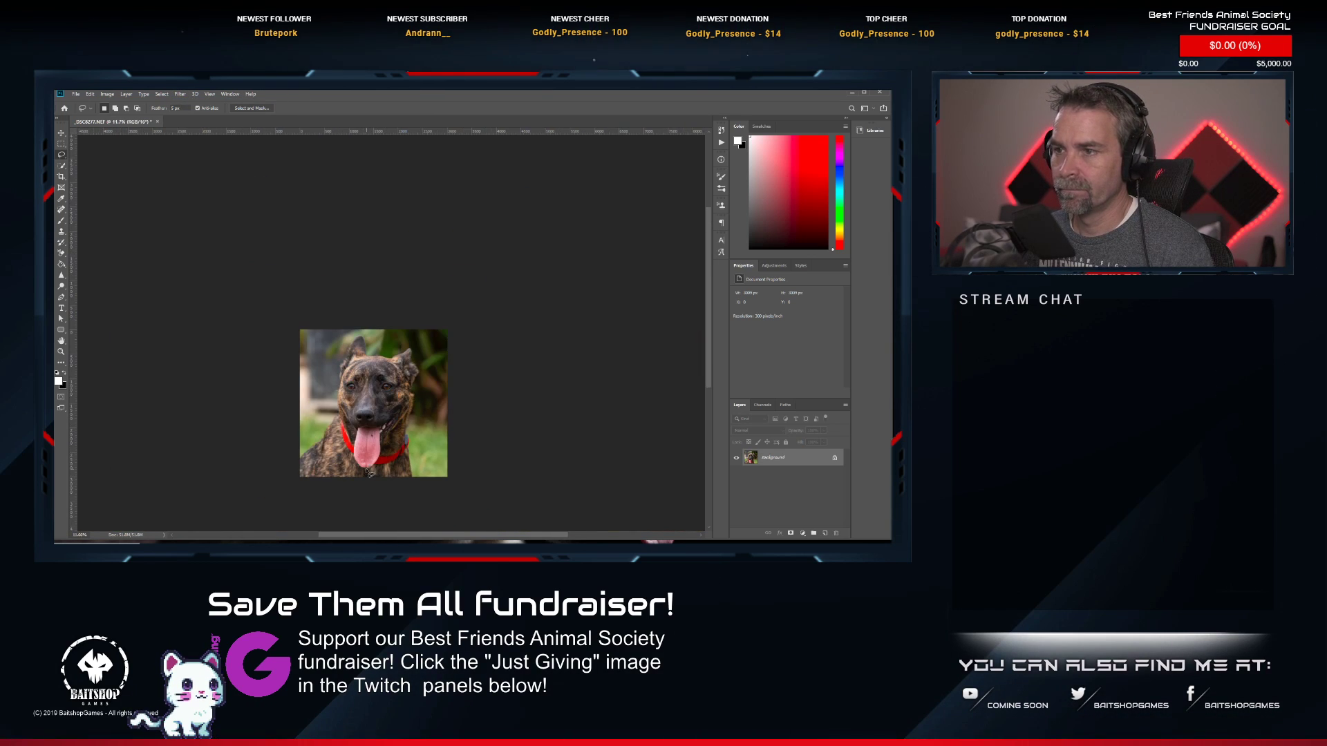
{"action": "scroll", "coordinate": [366, 473], "scroll_direction": "up", "scroll_amount": 5}
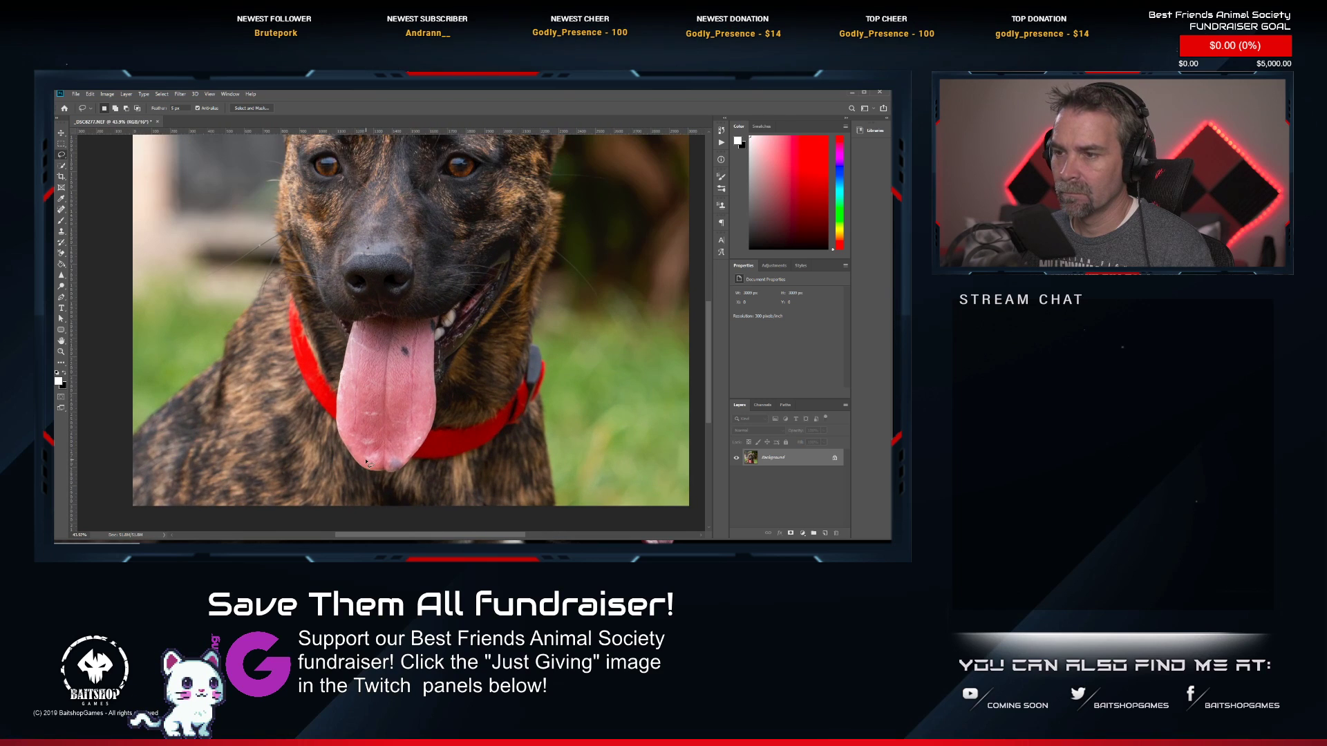
{"action": "scroll", "coordinate": [442, 465], "scroll_direction": "down", "scroll_amount": 1}
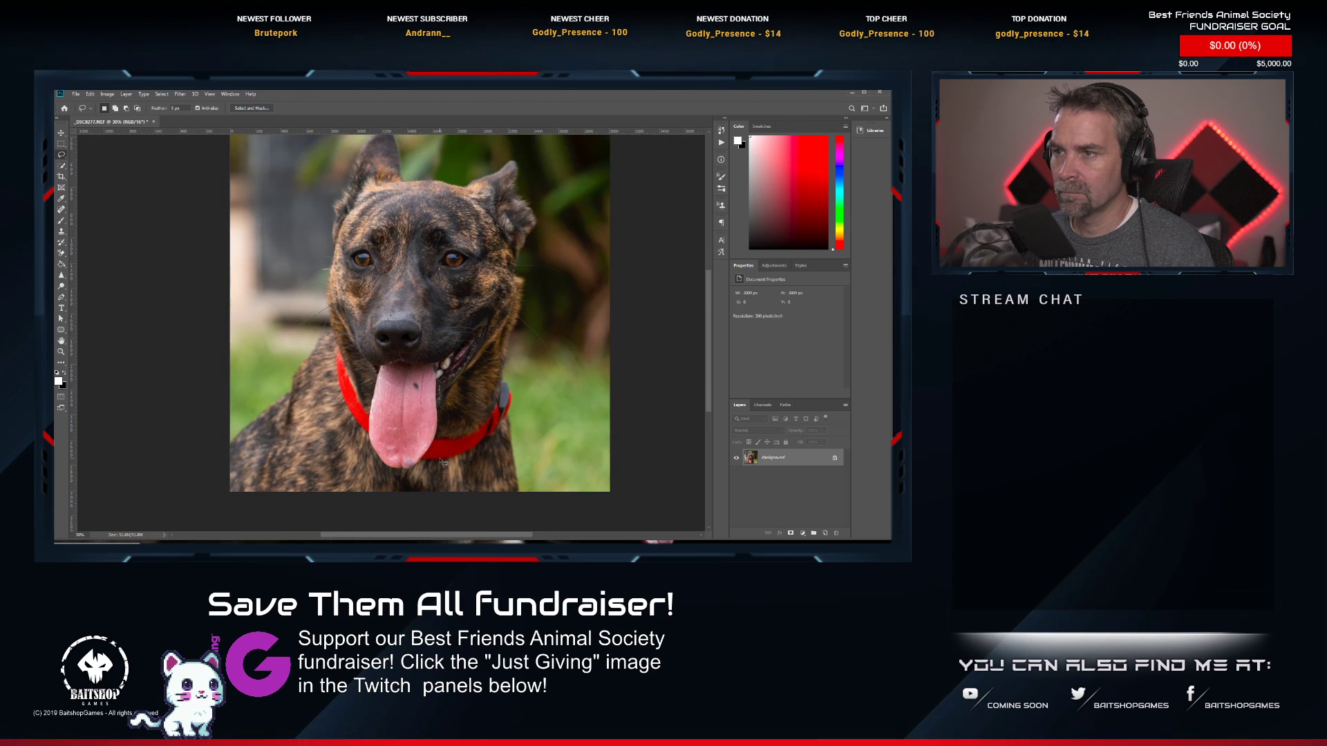
{"action": "scroll", "coordinate": [484, 293], "scroll_direction": "up", "scroll_amount": 1}
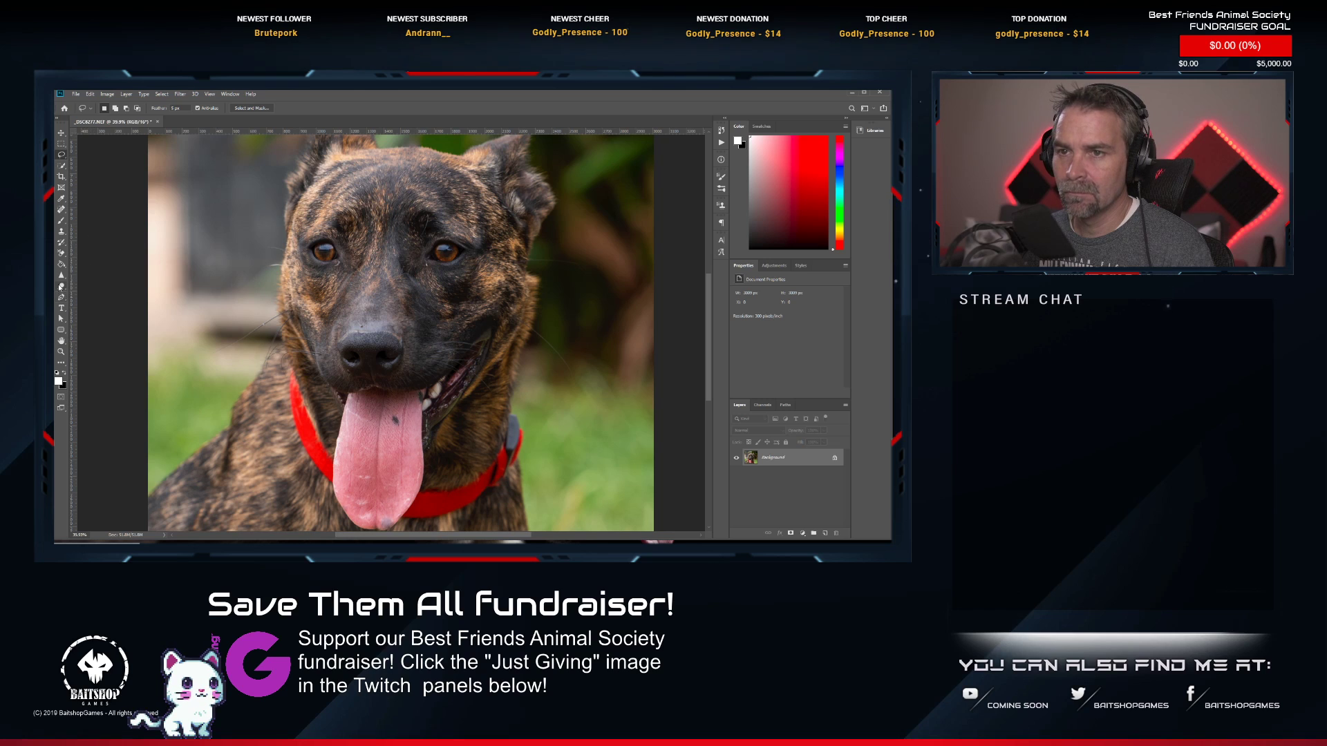
{"action": "left_click", "coordinate": [61, 287]}
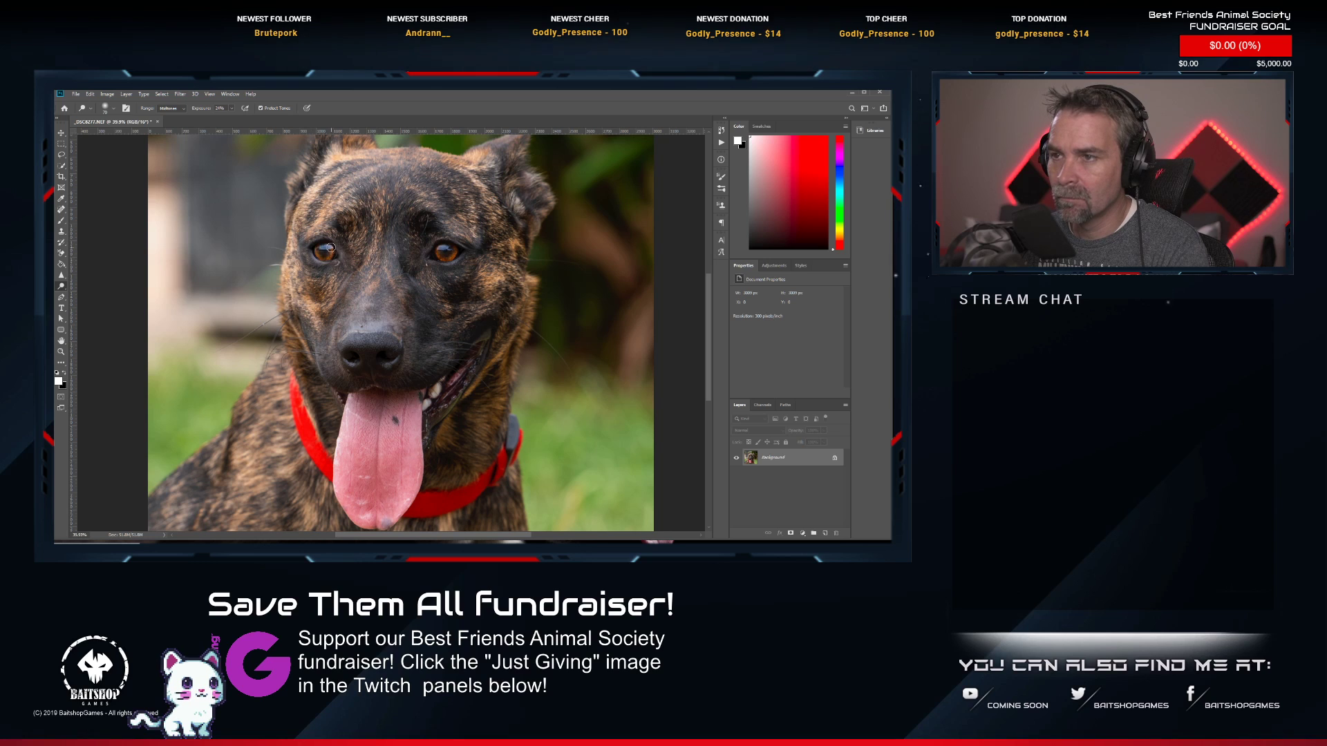
Save and close the retouched portrait, then switch to Lightroom Classic and give 20191013-_DSC8277.tif a rating of 2.
{"action": "scroll", "coordinate": [368, 304], "scroll_direction": "down", "scroll_amount": 5}
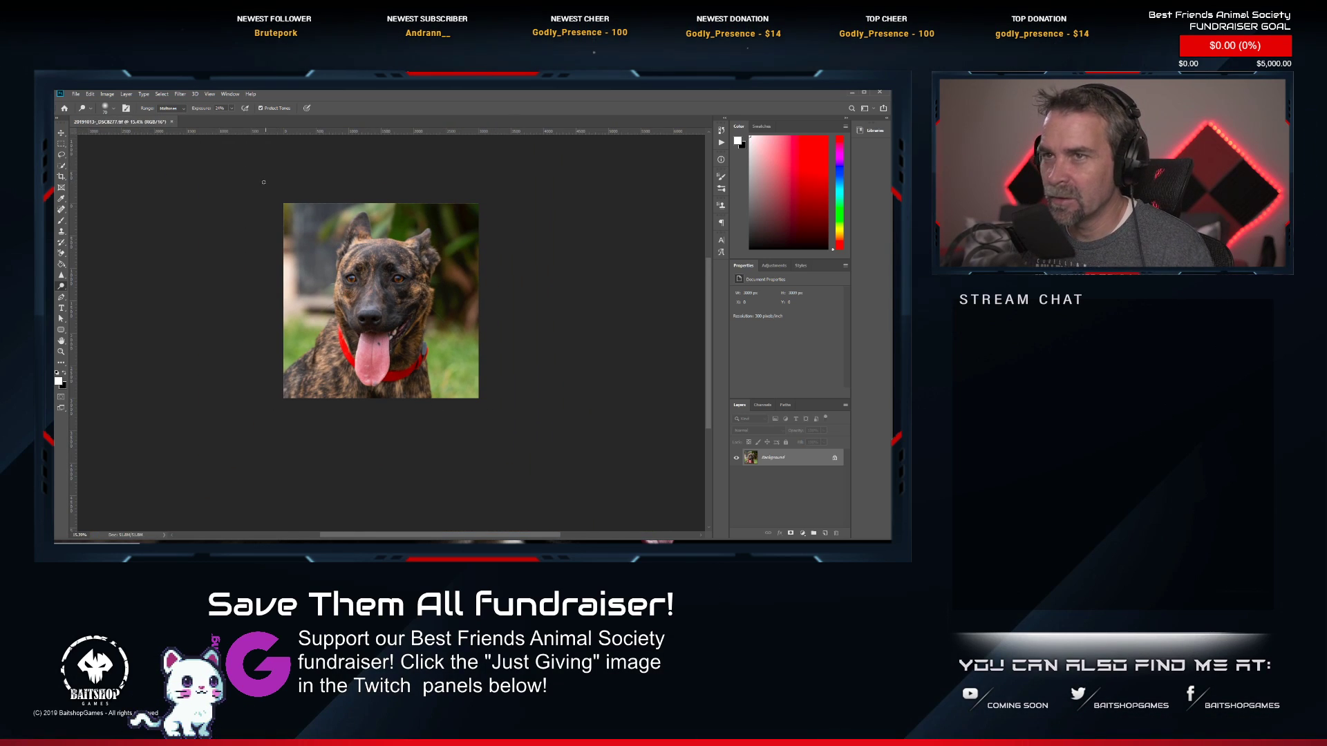
{"action": "left_click", "coordinate": [170, 122]}
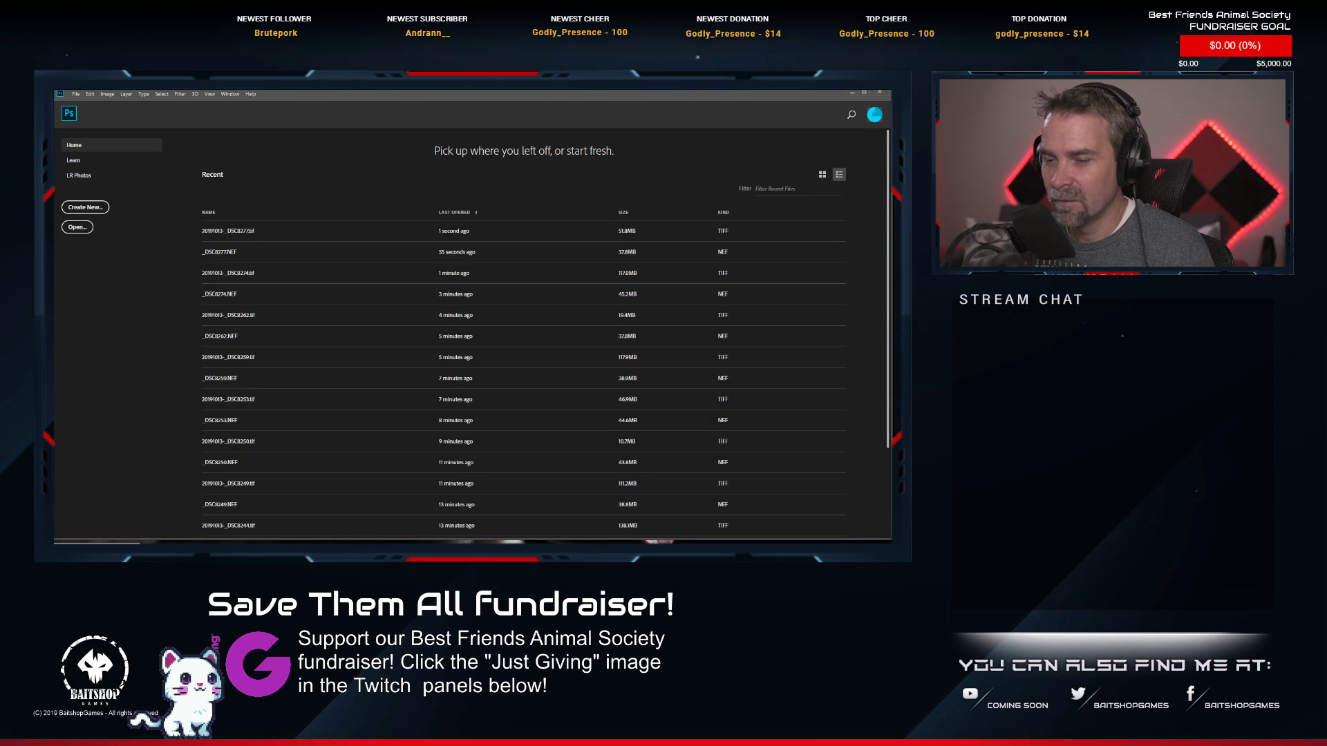
{"action": "key", "text": "alt+Tab"}
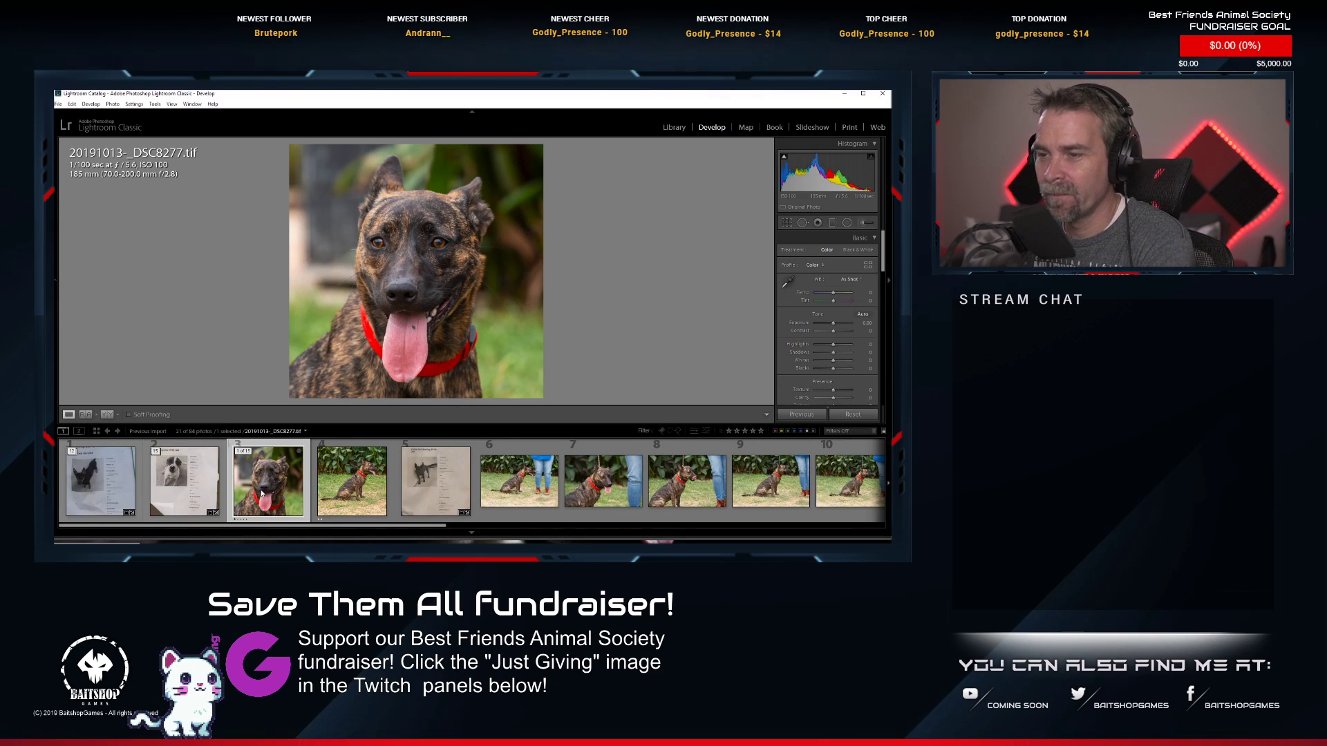
{"action": "key", "text": "2"}
Find the sitting dog photo _DSC8279.NEF among the imported photos and open it for editing in Adobe Photoshop.
{"action": "scroll", "coordinate": [546, 480], "scroll_direction": "down", "scroll_amount": 3}
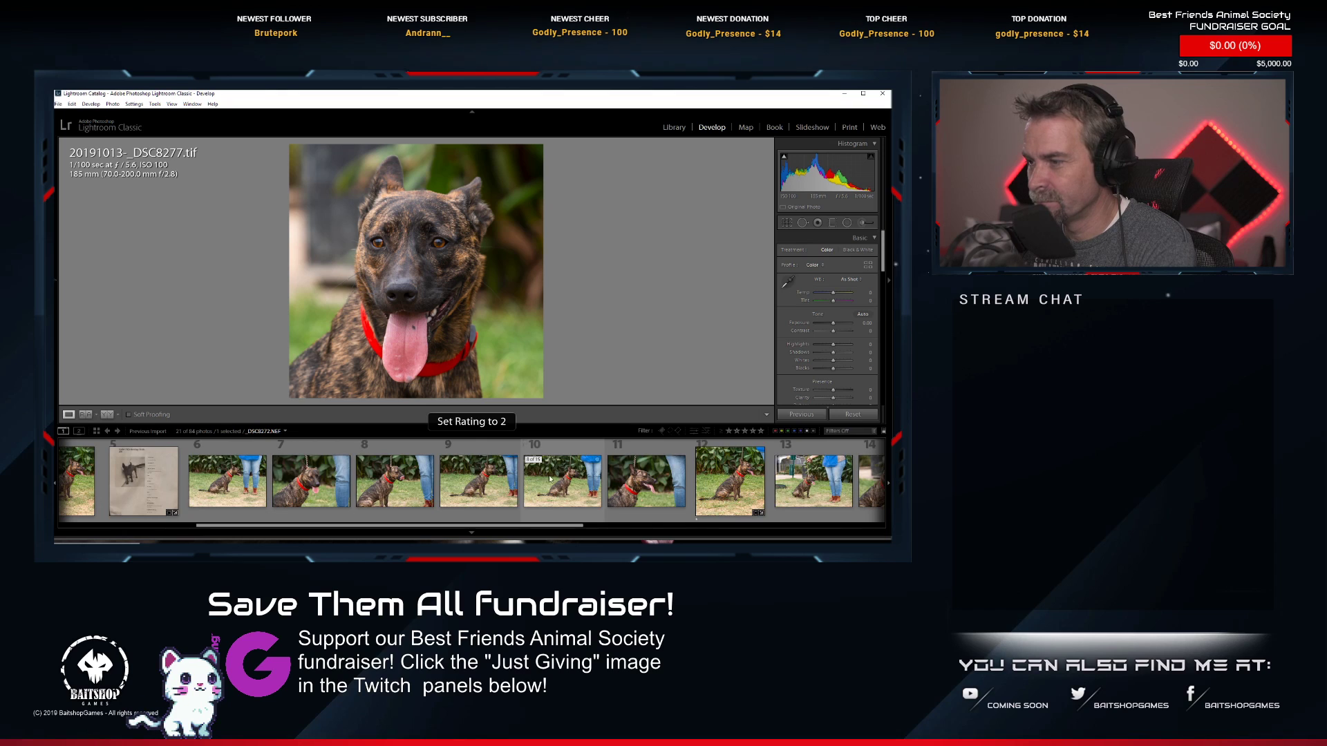
{"action": "scroll", "coordinate": [551, 479], "scroll_direction": "down", "scroll_amount": 2}
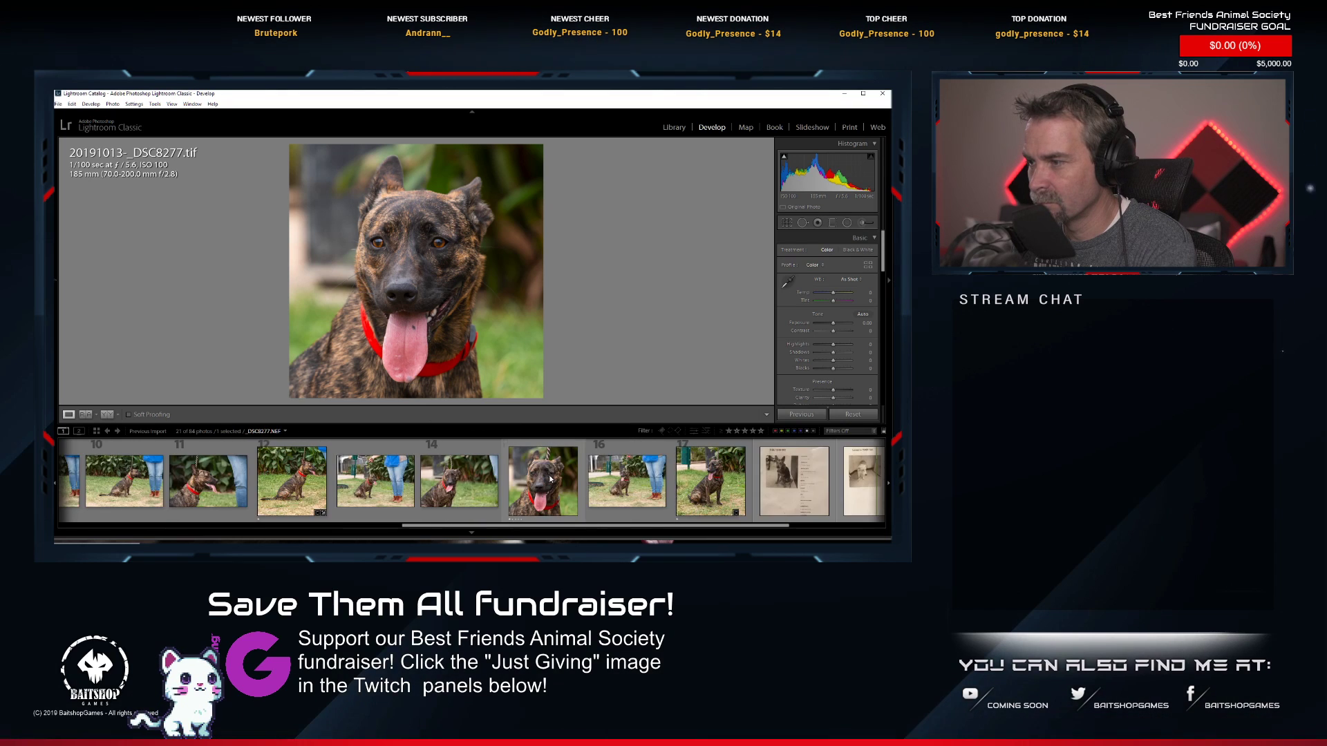
{"action": "left_click", "coordinate": [711, 480]}
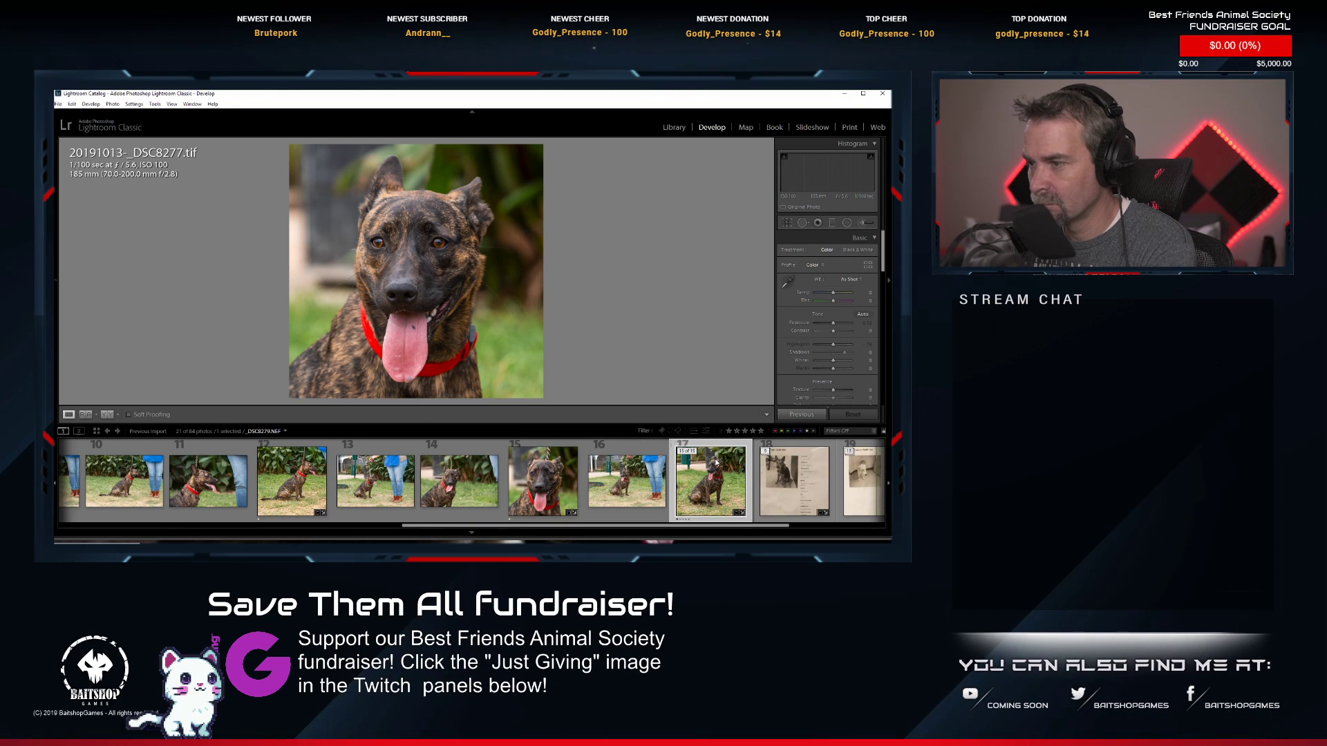
{"action": "right_click", "coordinate": [716, 460]}
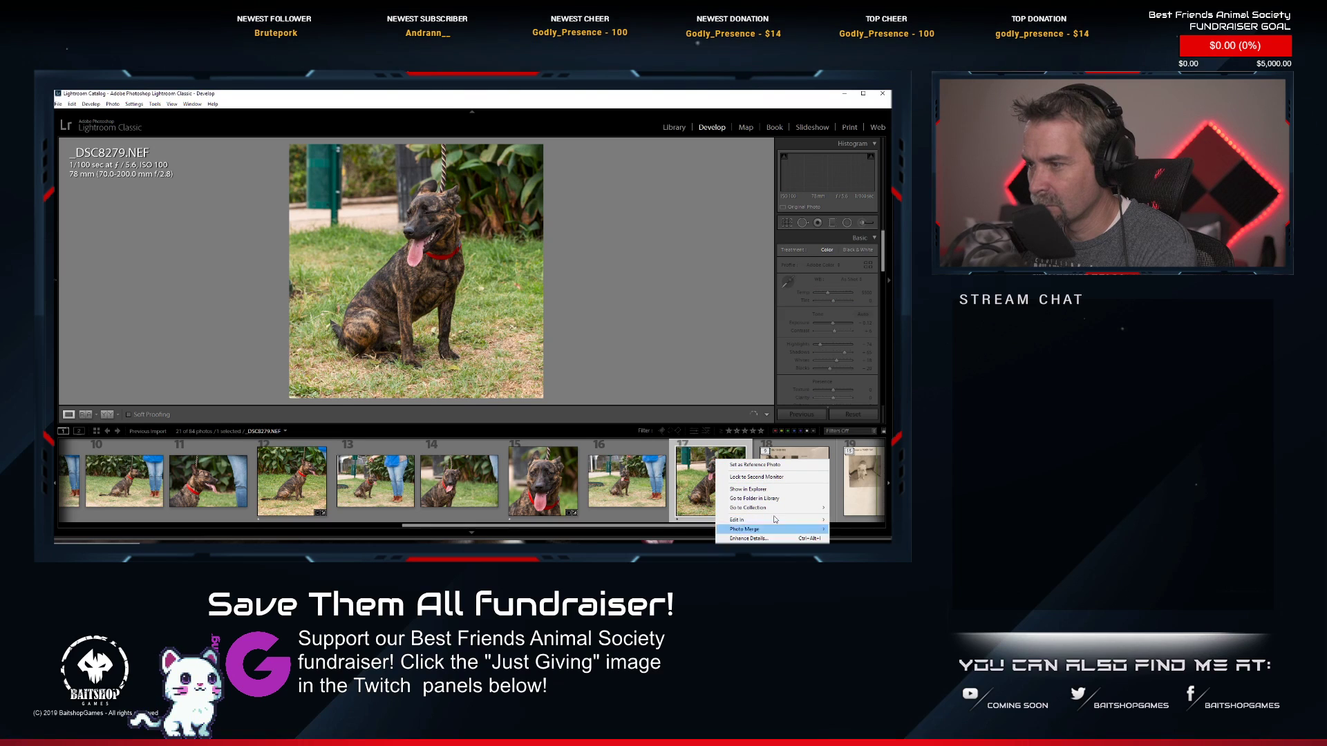
{"action": "mouse_move", "coordinate": [760, 520]}
{"action": "left_click", "coordinate": [681, 520]}
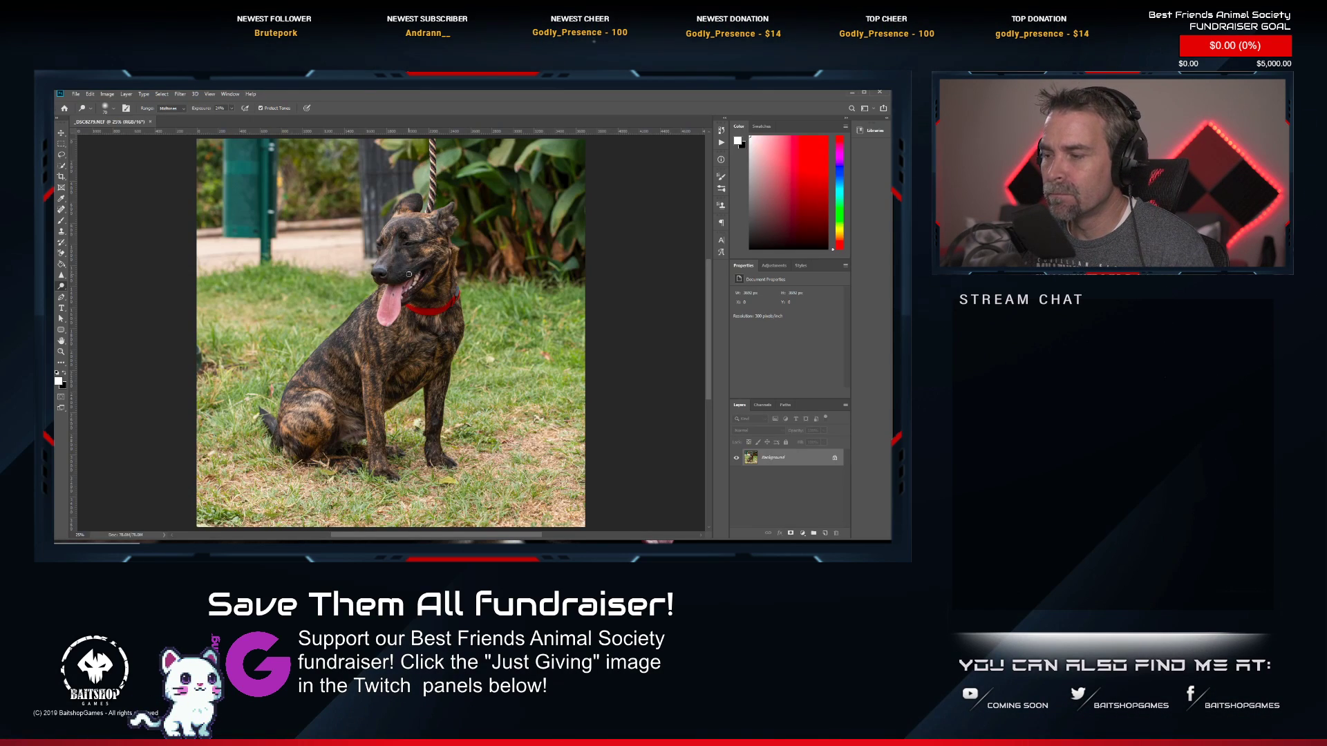
Heal the striped leash from the photo's upper edge down to the dog's head, using a Spot Healing Brush slightly wider than the leash.
{"action": "scroll", "coordinate": [401, 232], "scroll_direction": "up", "scroll_amount": 7}
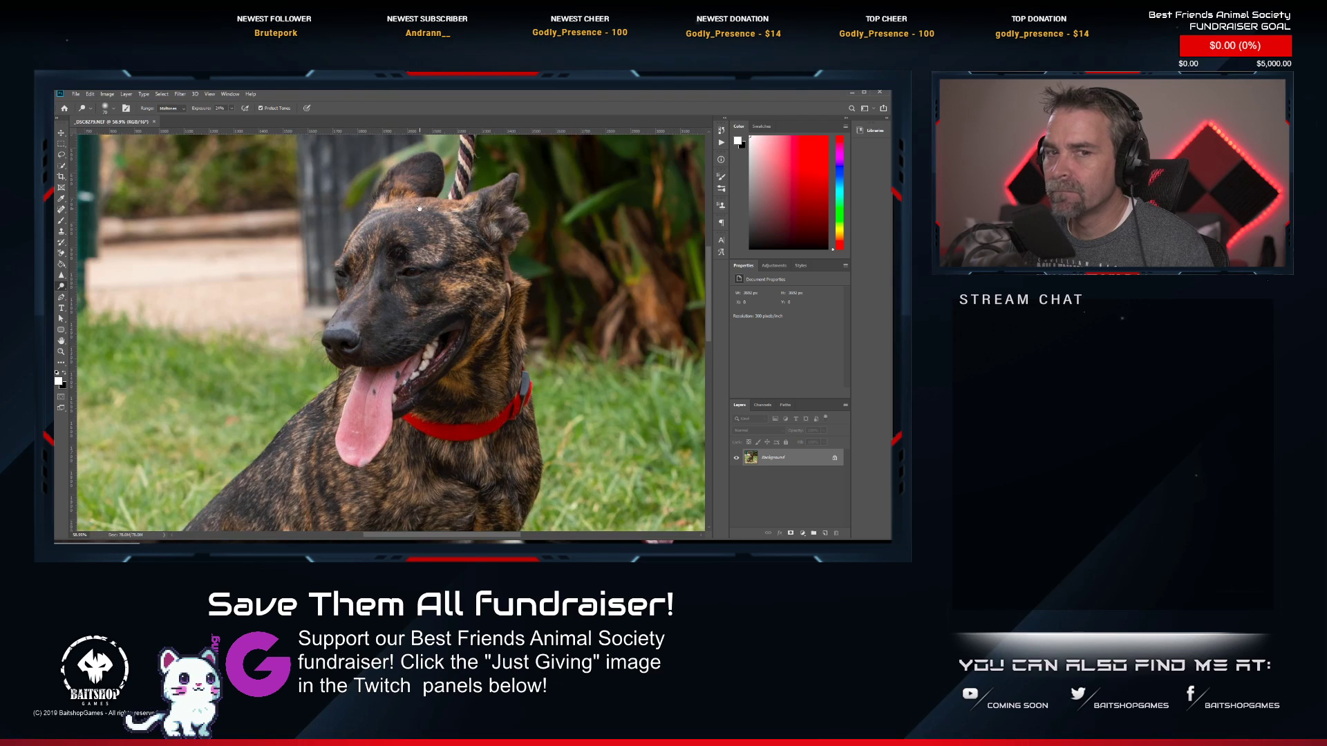
{"action": "left_click_drag", "start_coordinate": [419, 208], "coordinate": [367, 351]}
{"action": "scroll", "coordinate": [438, 239], "scroll_direction": "up", "scroll_amount": 3}
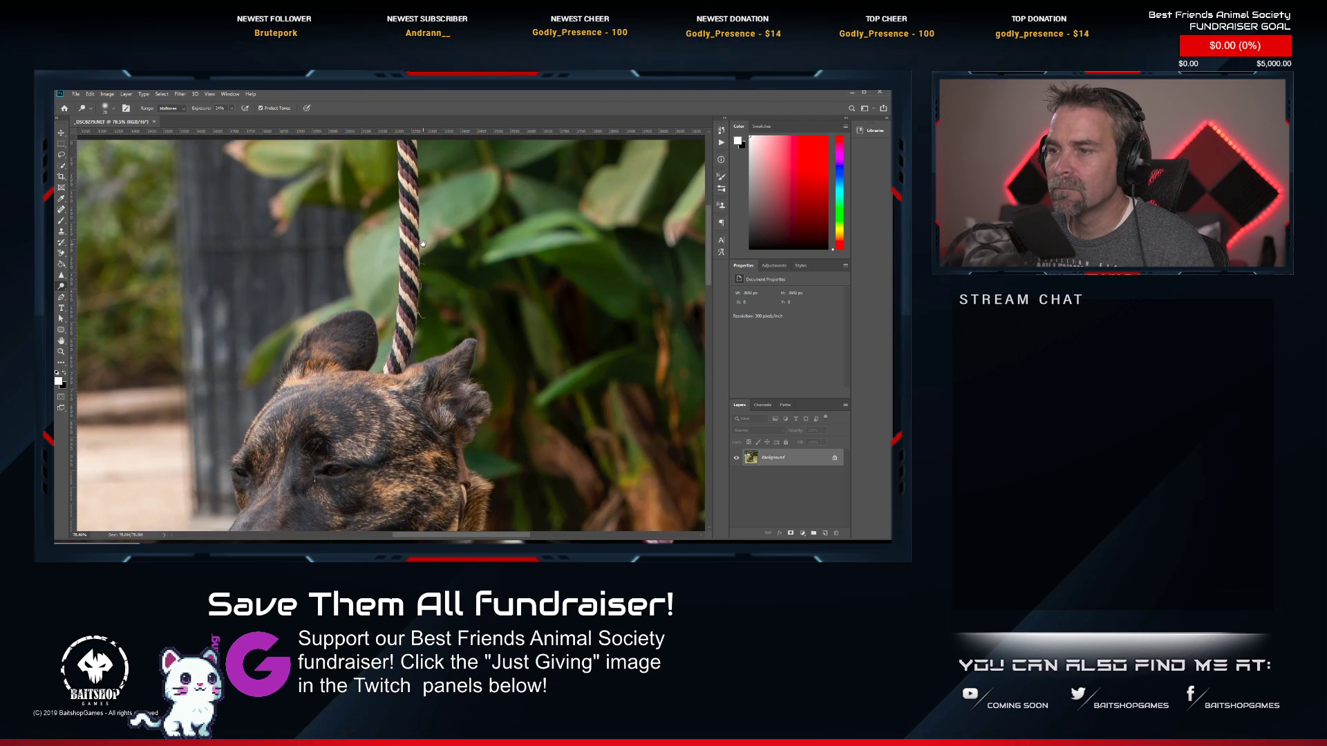
{"action": "left_click_drag", "start_coordinate": [437, 240], "coordinate": [420, 298]}
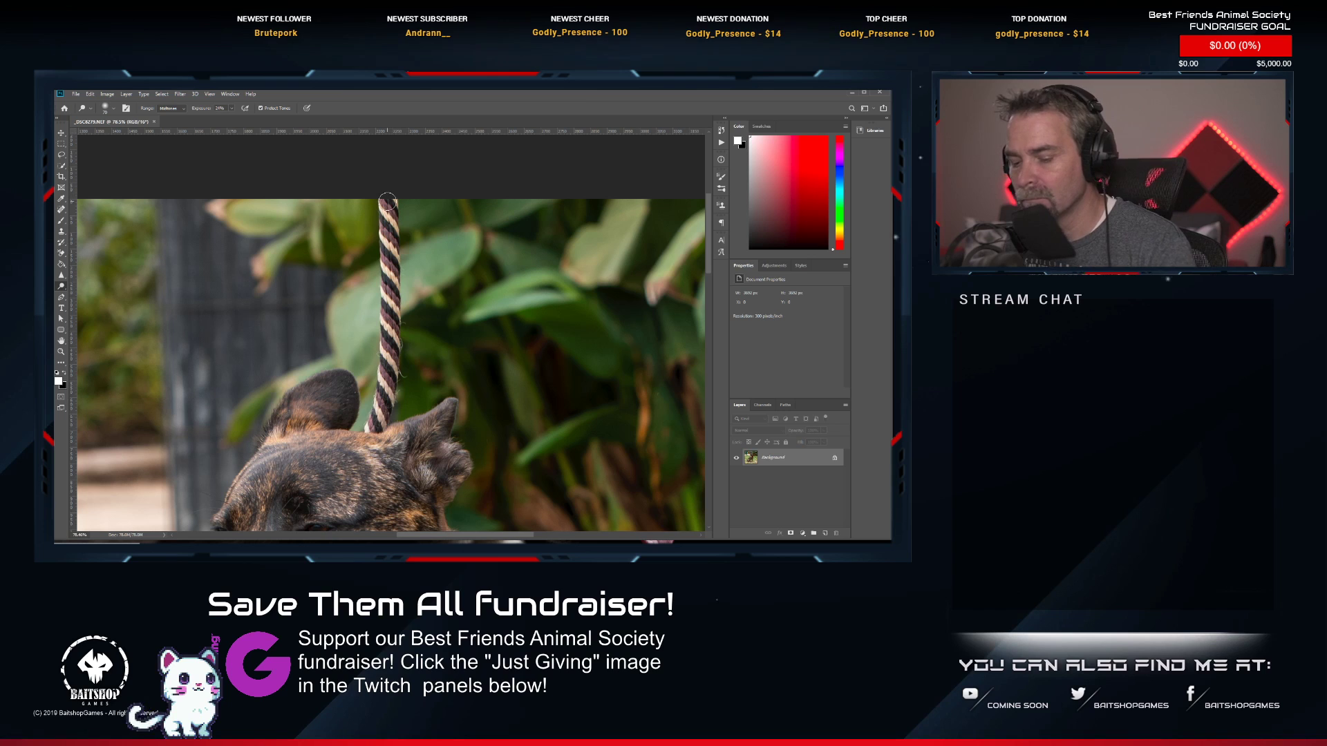
{"action": "key", "text": "bracketright"}
{"action": "key", "text": "bracketright"}
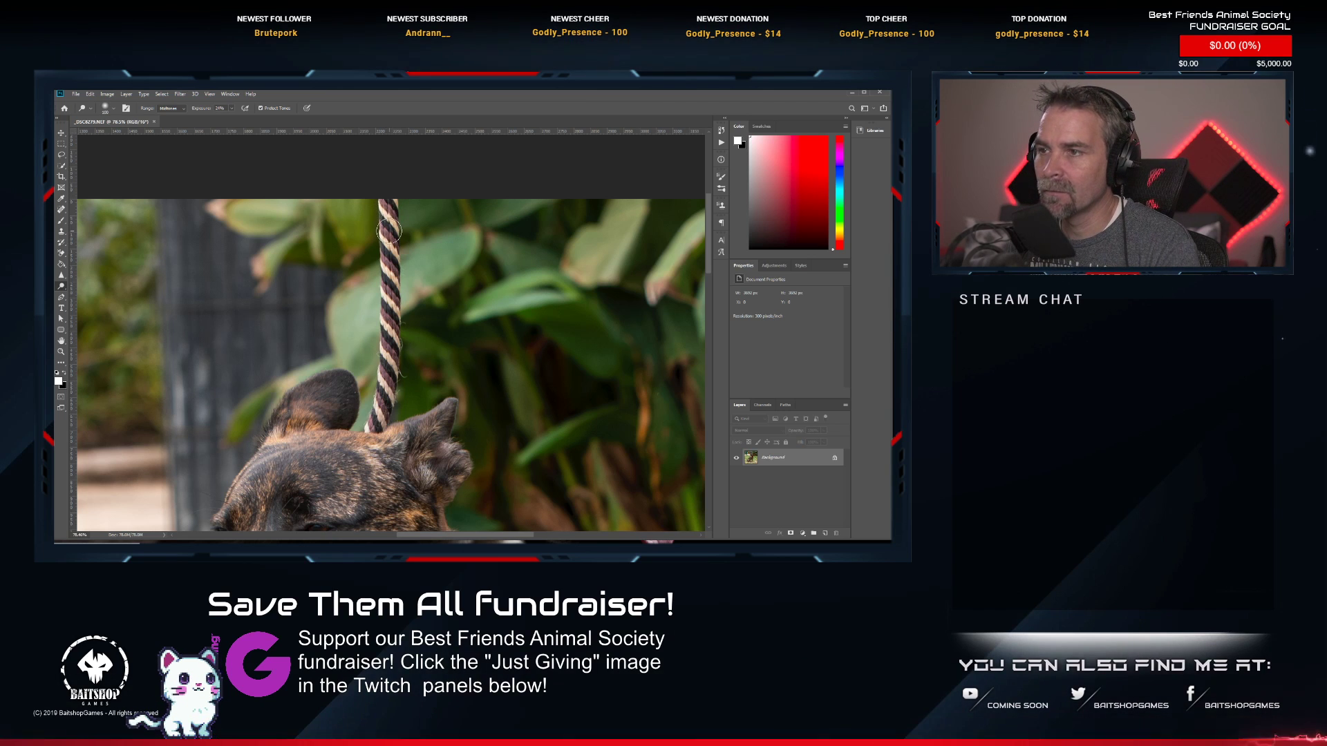
{"action": "left_click_drag", "start_coordinate": [388, 202], "coordinate": [383, 222]}
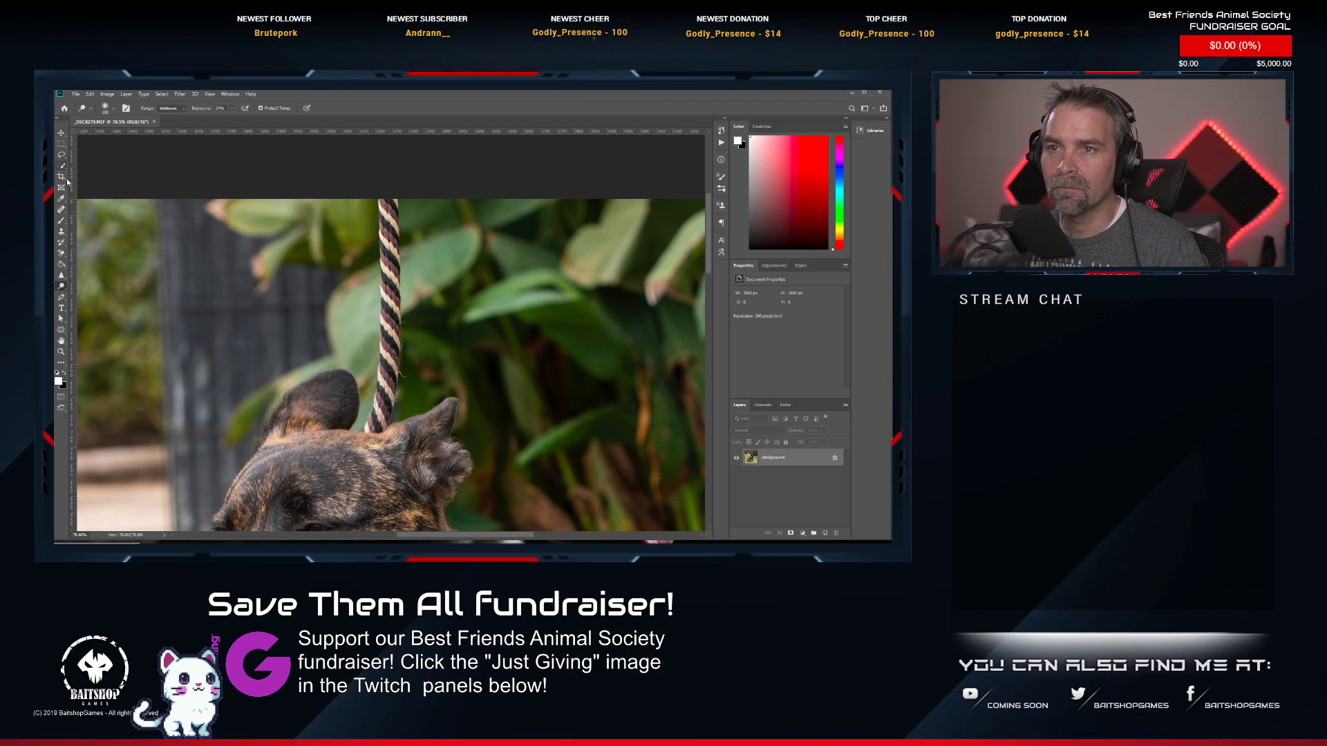
{"action": "left_click", "coordinate": [61, 209]}
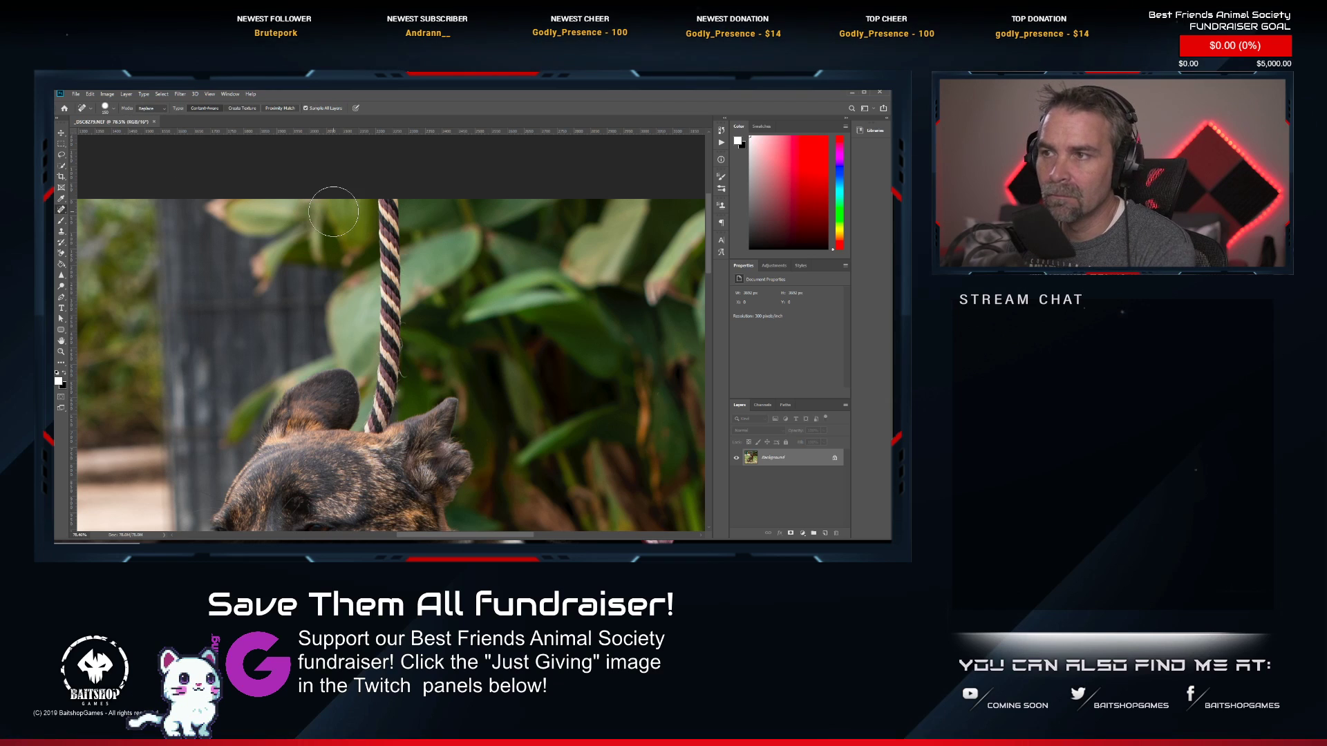
{"action": "key", "text": "bracketleft"}
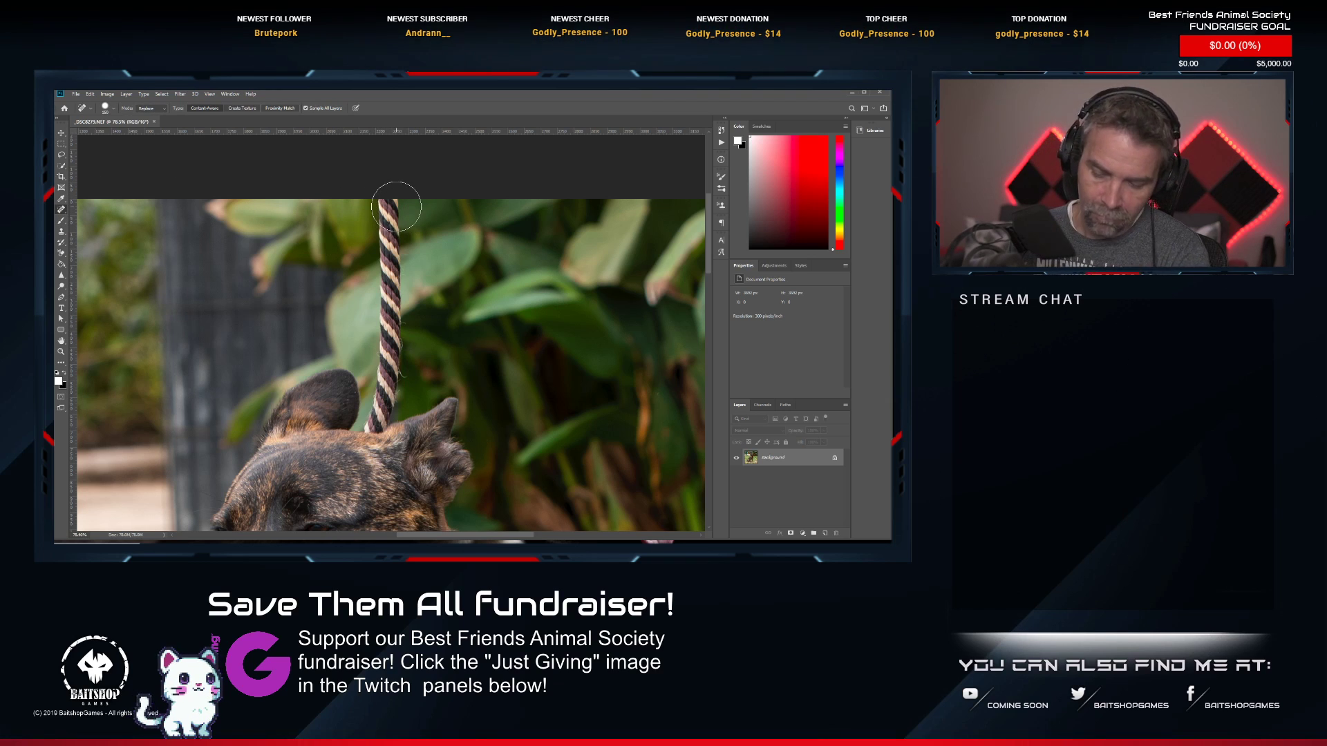
{"action": "key", "text": "bracketleft"}
{"action": "key", "text": "bracketleft"}
{"action": "key", "text": "bracketleft"}
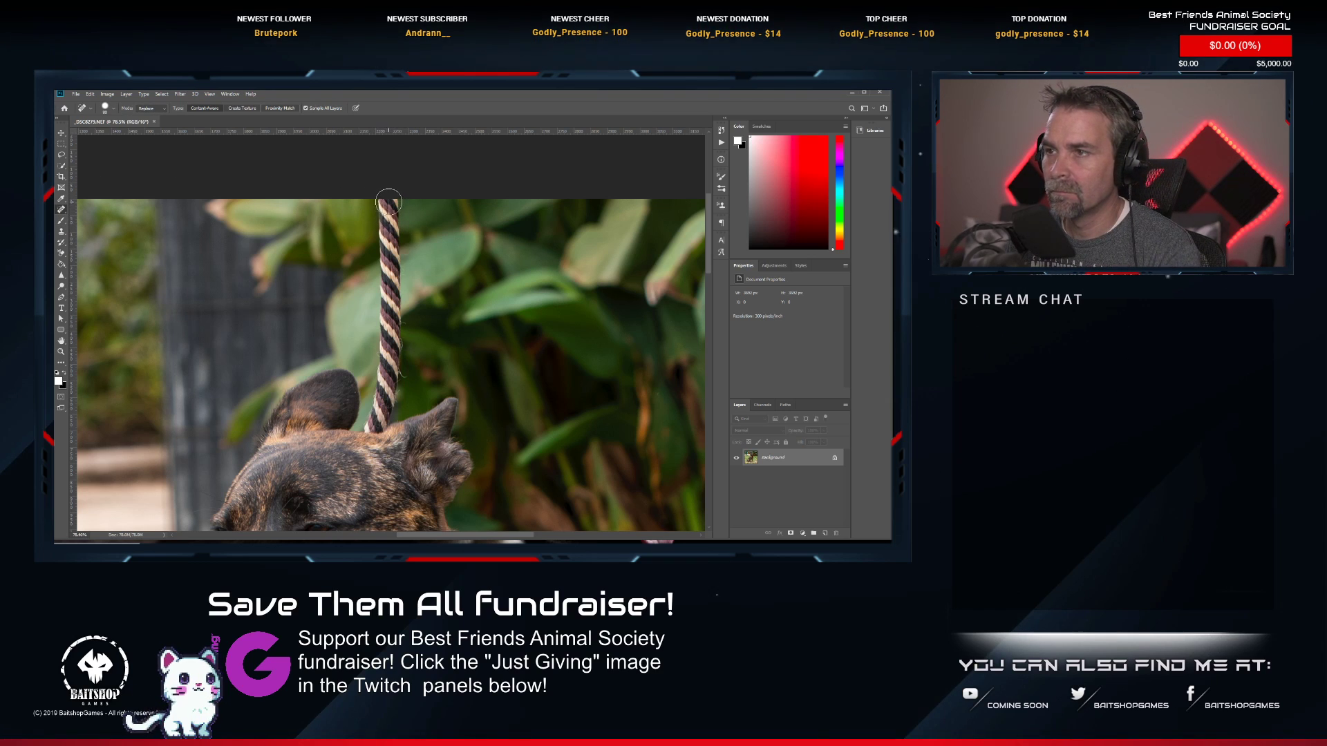
{"action": "left_click_drag", "start_coordinate": [388, 202], "coordinate": [376, 432]}
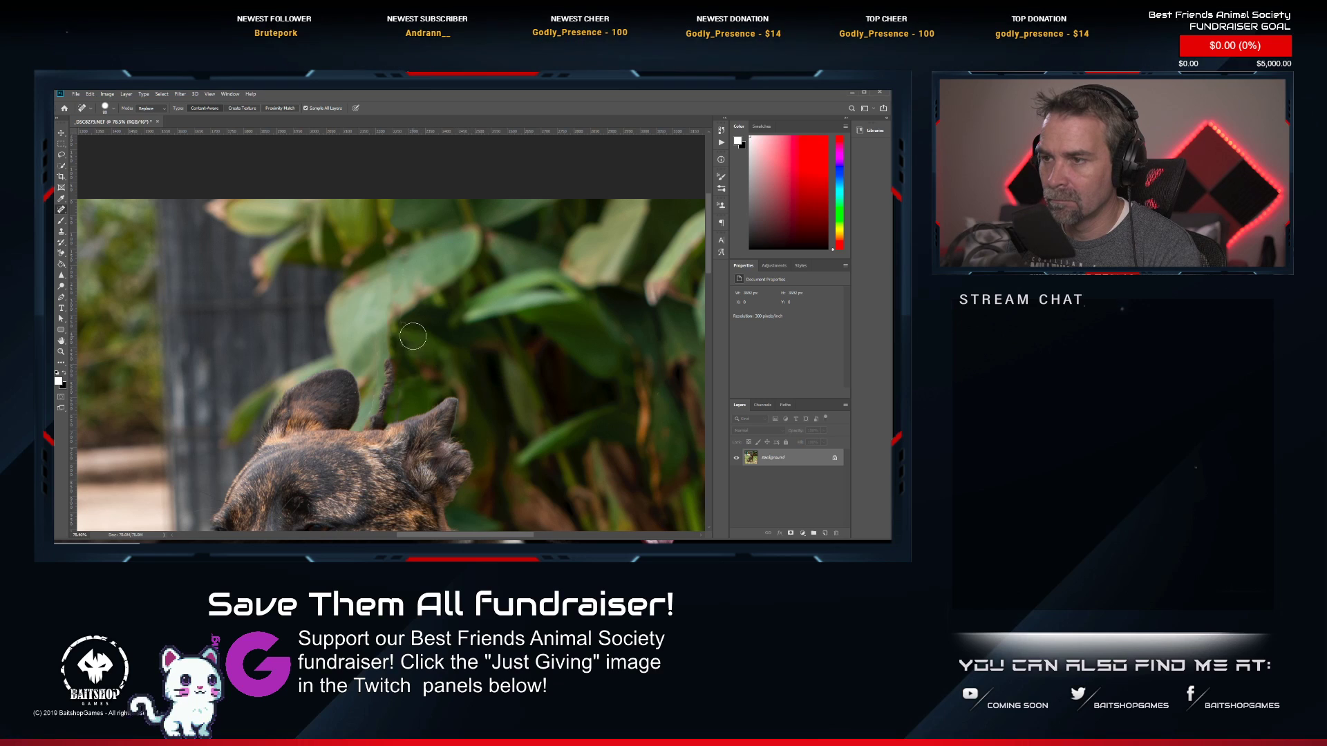
Try to heal the leash remnant above the dog's head, and undo all healing strokes back to the original leash.
{"action": "left_click_drag", "start_coordinate": [395, 314], "coordinate": [380, 417]}
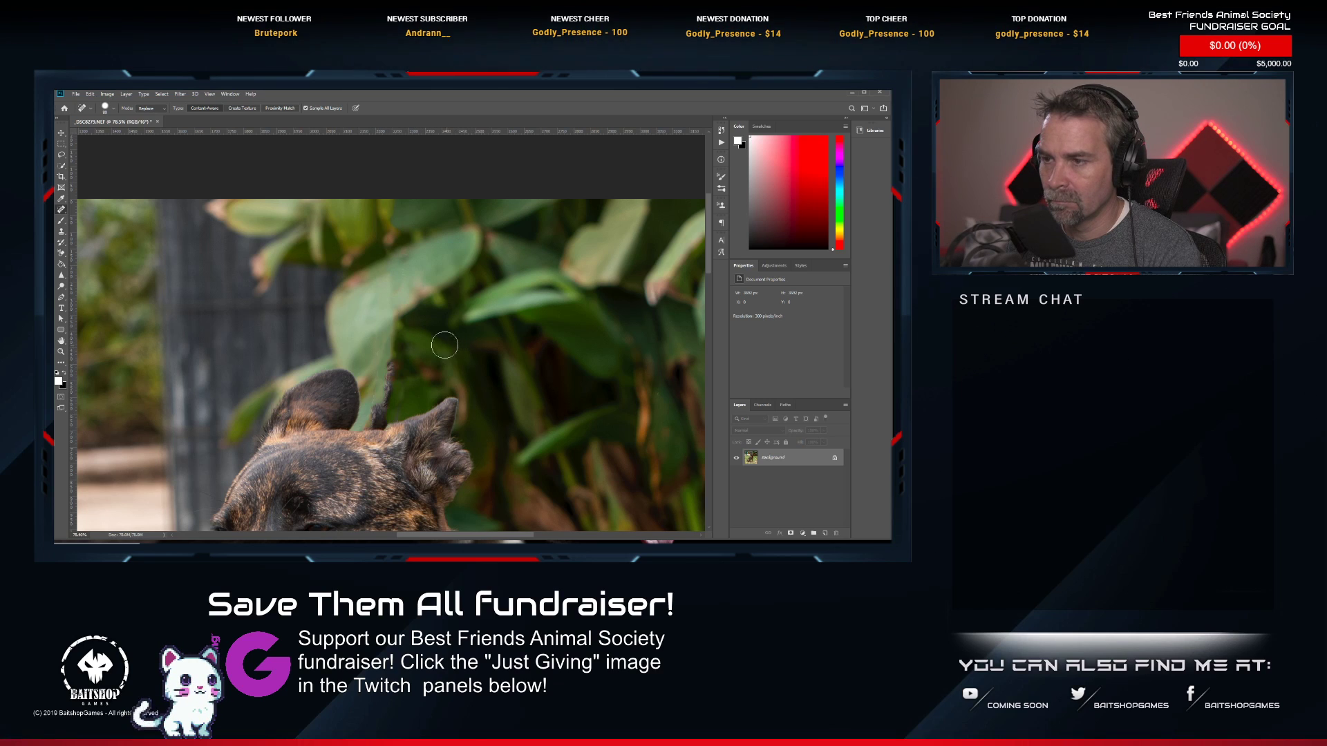
{"action": "mouse_move", "coordinate": [406, 353]}
{"action": "left_mouse_down"}
{"action": "mouse_move", "coordinate": [378, 376]}
{"action": "mouse_move", "coordinate": [372, 433]}
{"action": "left_mouse_up"}
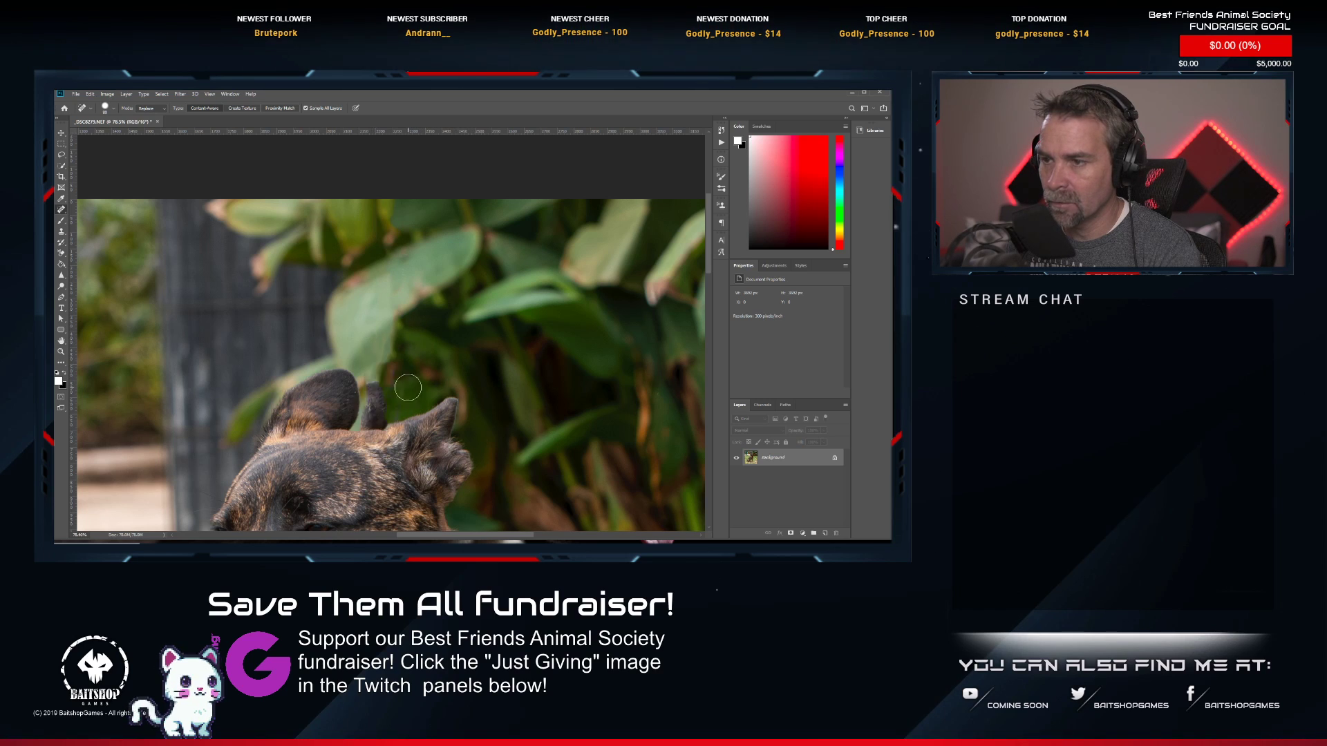
{"action": "left_click_drag", "start_coordinate": [376, 368], "coordinate": [373, 435]}
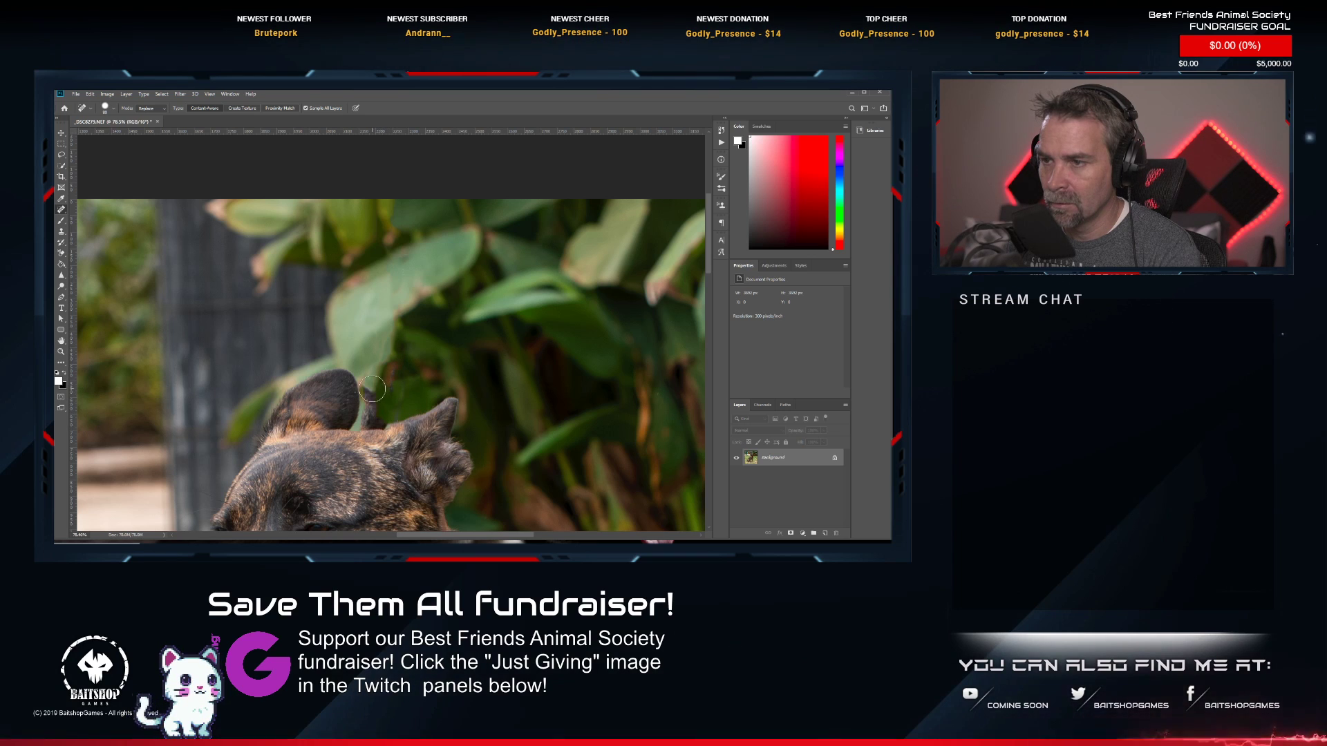
{"action": "key", "text": "ctrl+z"}
{"action": "key", "text": "ctrl+z"}
{"action": "key", "text": "ctrl+z"}
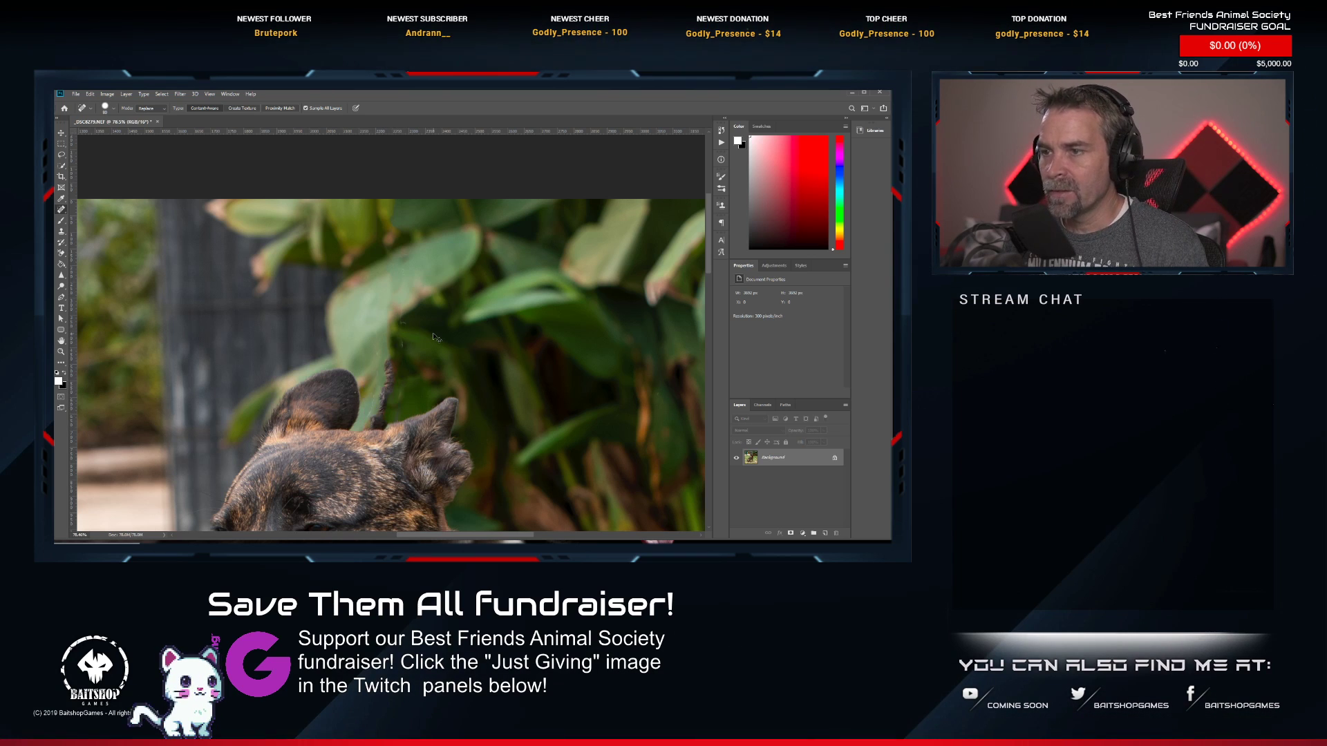
{"action": "key", "text": "ctrl+z"}
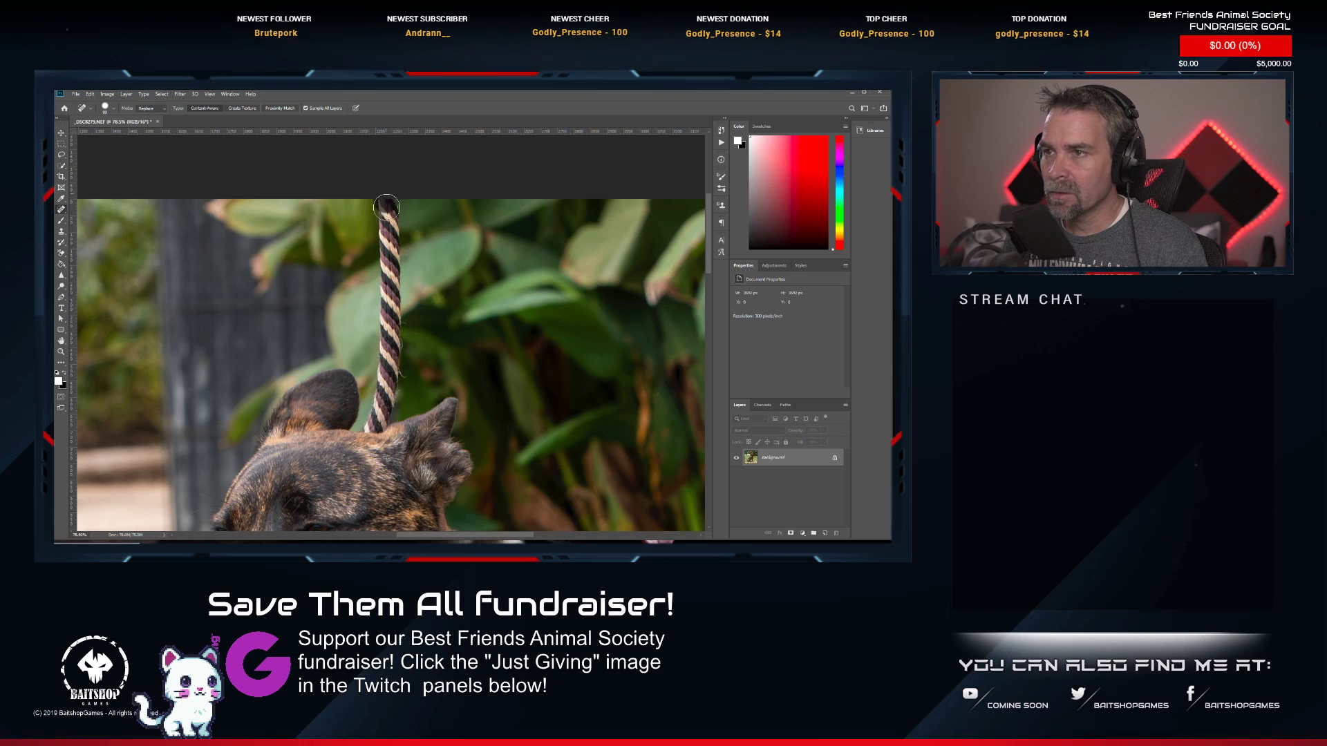
Heal the striped leash in one stroke from the photo's upper edge to the dog's head, and clone foliage over the remnant between the ears.
{"action": "mouse_move", "coordinate": [386, 206]}
{"action": "left_mouse_down"}
{"action": "mouse_move", "coordinate": [392, 353]}
{"action": "mouse_move", "coordinate": [373, 419]}
{"action": "mouse_move", "coordinate": [397, 360]}
{"action": "mouse_move", "coordinate": [386, 346]}
{"action": "mouse_move", "coordinate": [373, 432]}
{"action": "left_mouse_up"}
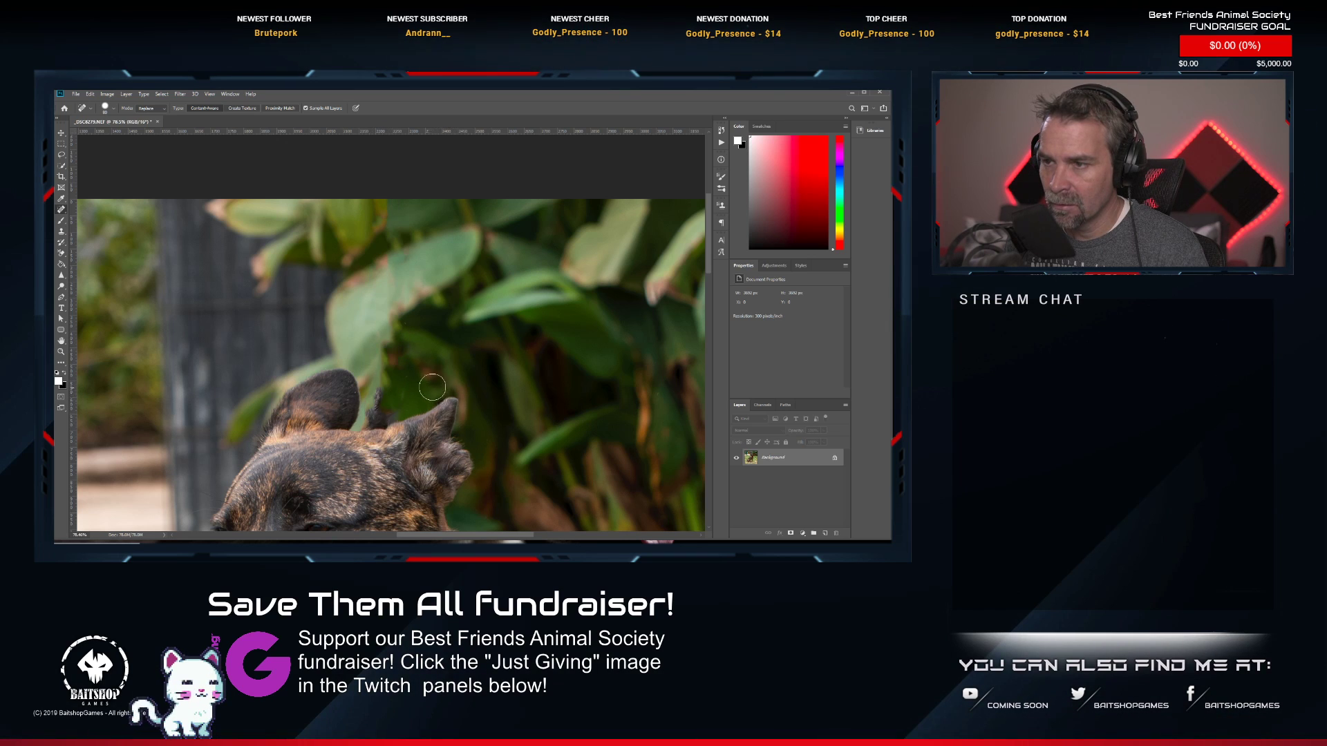
{"action": "left_click", "coordinate": [61, 231]}
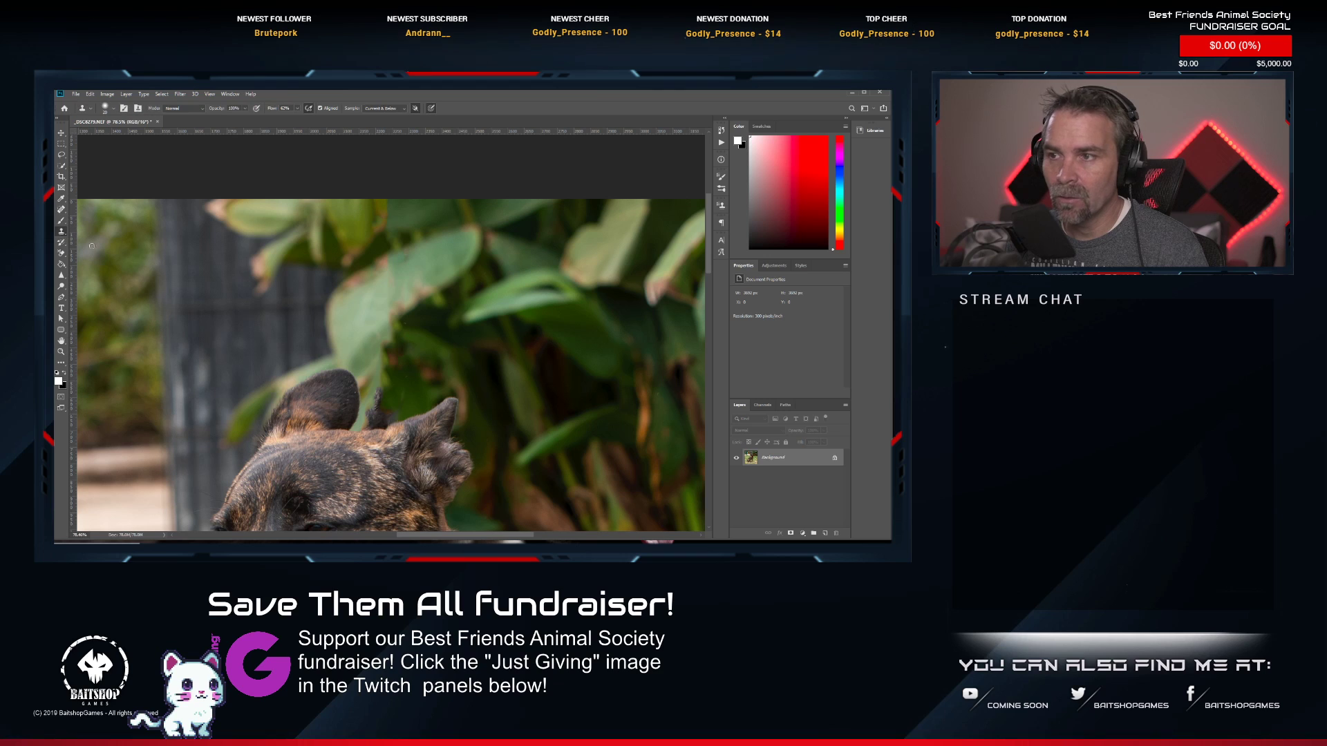
{"action": "left_click", "coordinate": [385, 350], "text": "alt"}
{"action": "left_click_drag", "start_coordinate": [383, 374], "coordinate": [377, 420]}
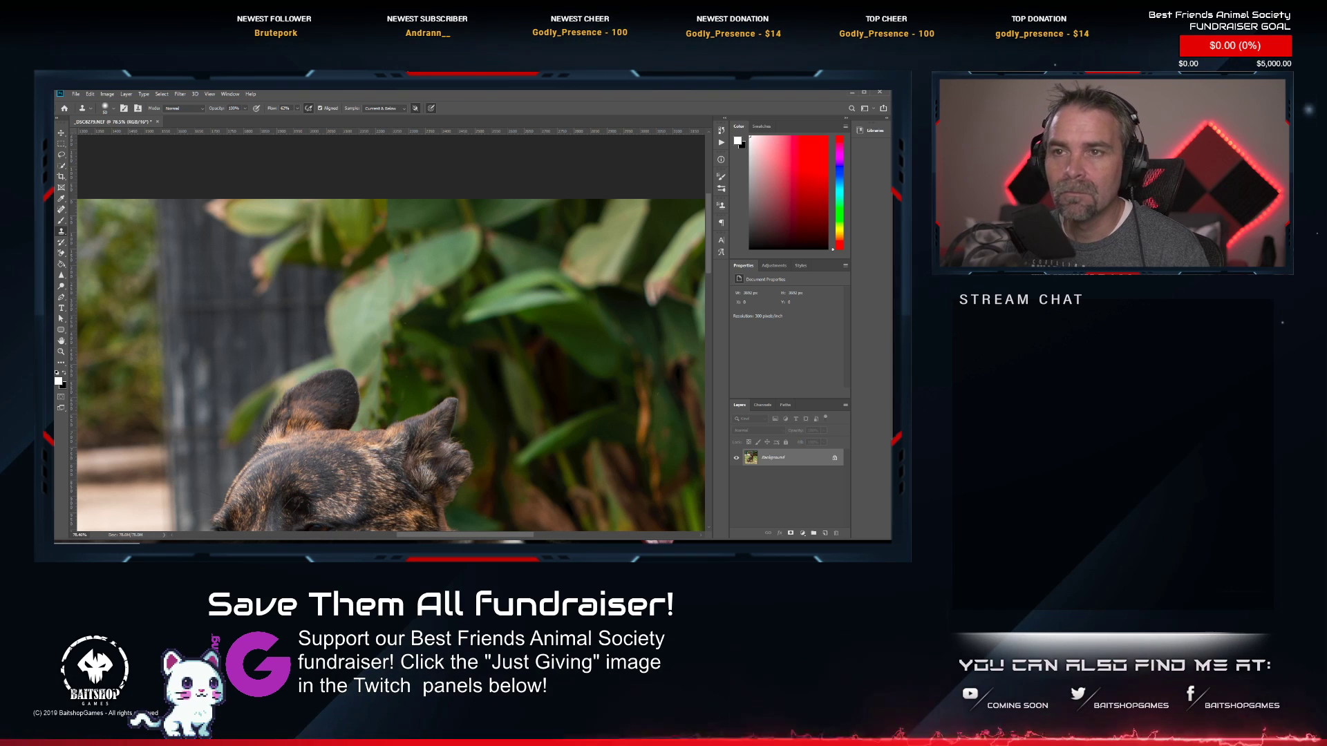
Lasso the healed foliage strip between the dog's ears and apply the last Gaussian Blur to it twice.
{"action": "left_click", "coordinate": [60, 156]}
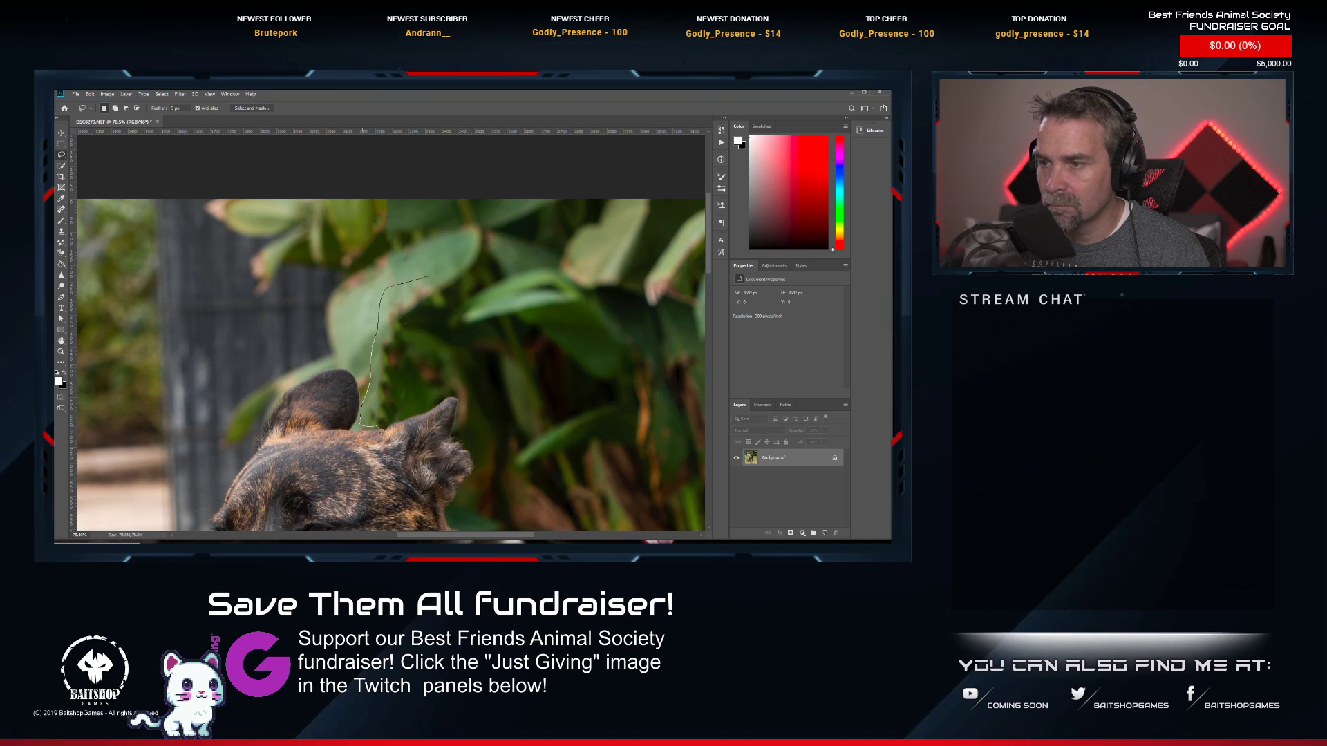
{"action": "left_click_drag", "start_coordinate": [420, 371], "coordinate": [413, 283]}
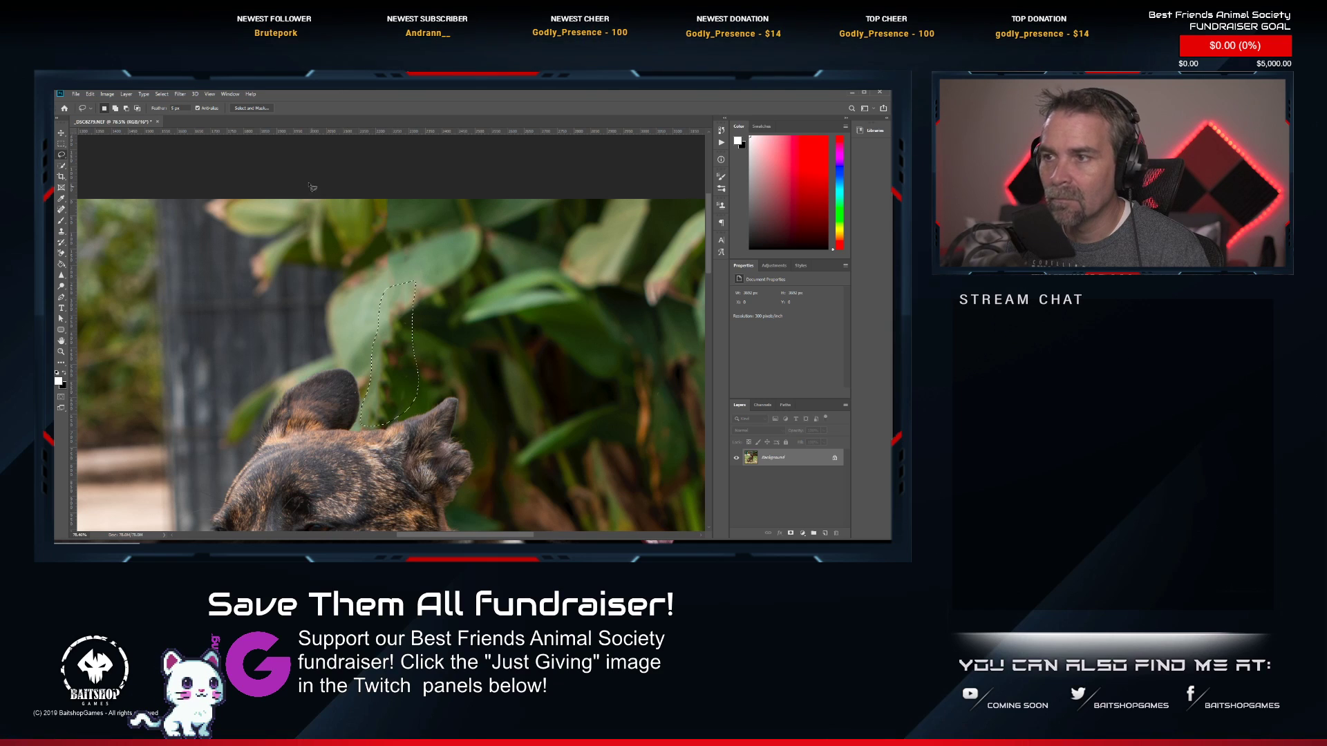
{"action": "left_click", "coordinate": [180, 95]}
{"action": "left_click", "coordinate": [187, 104]}
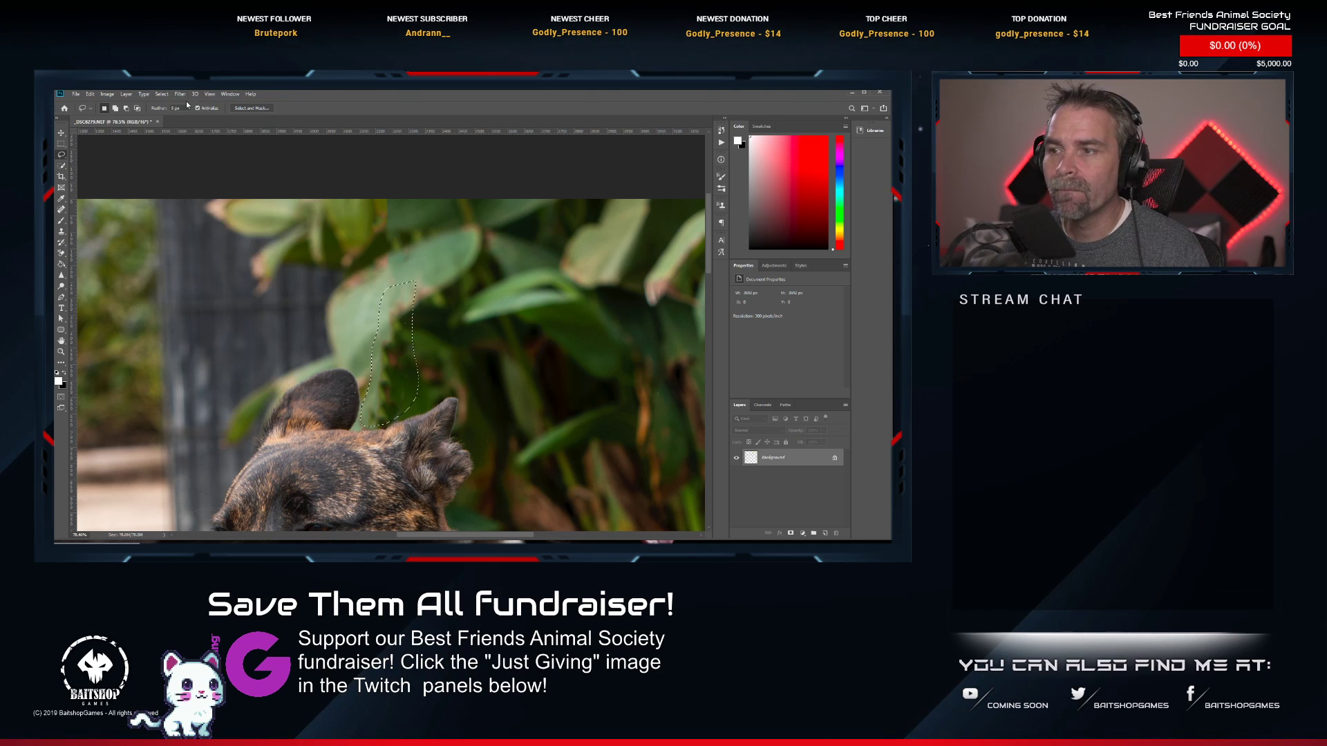
{"action": "left_click", "coordinate": [182, 95]}
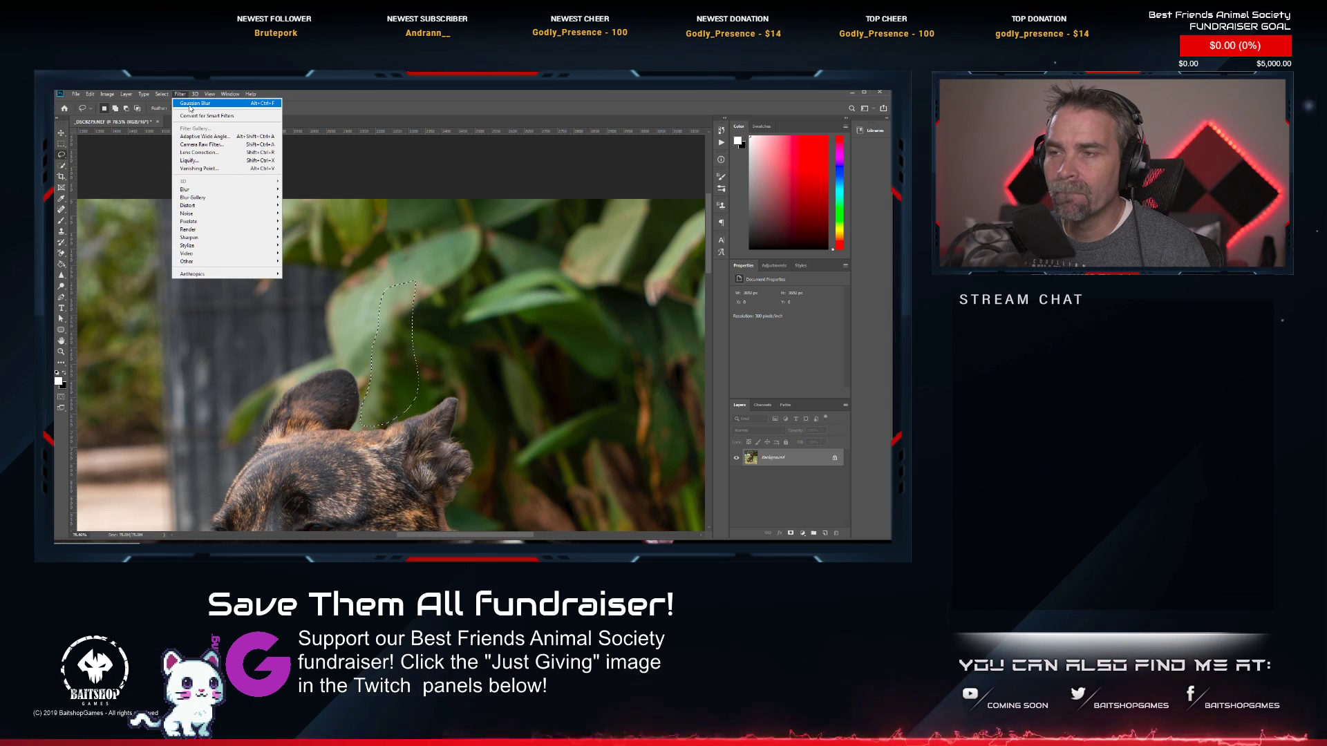
{"action": "left_click", "coordinate": [189, 104]}
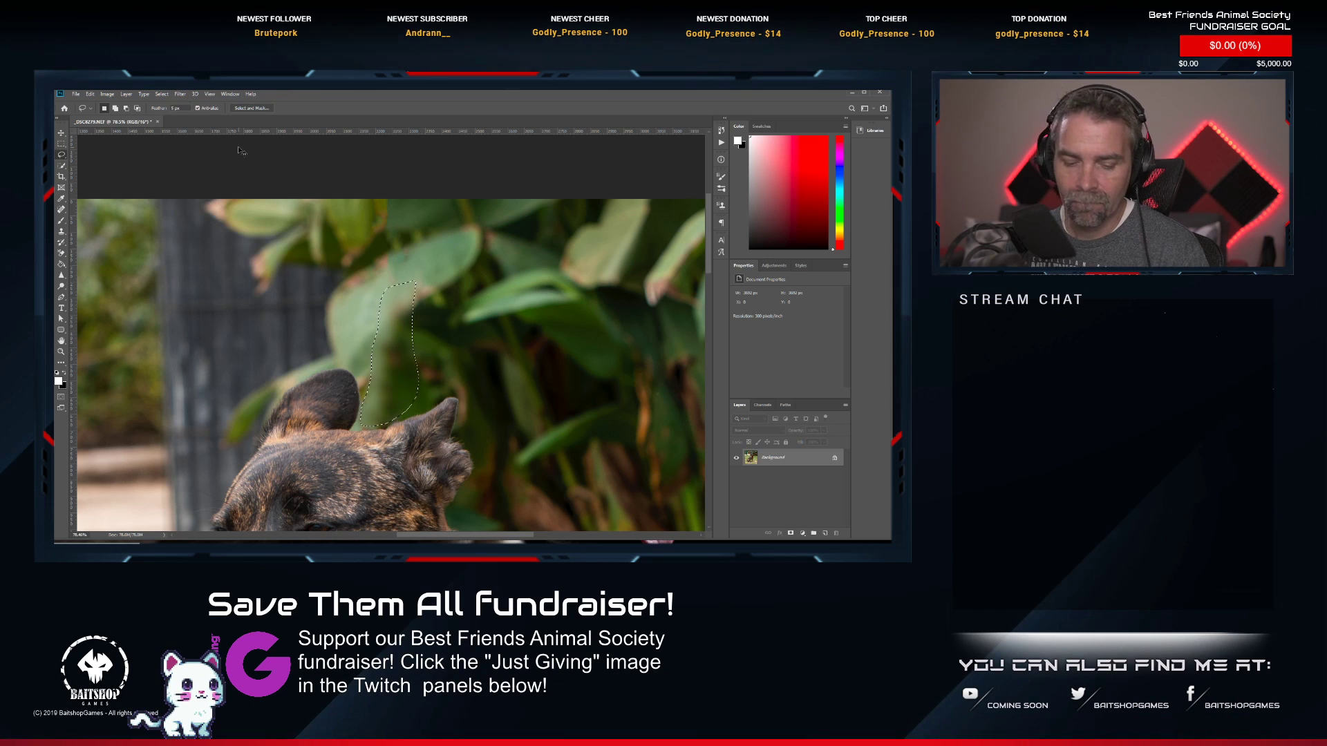
Lasso the leaf behind the dog's left-hand ear, exclude the ear from the selection, and apply the last Gaussian Blur.
{"action": "scroll", "coordinate": [408, 329], "scroll_direction": "down", "scroll_amount": 10}
{"action": "scroll", "coordinate": [408, 329], "scroll_direction": "up", "scroll_amount": 9}
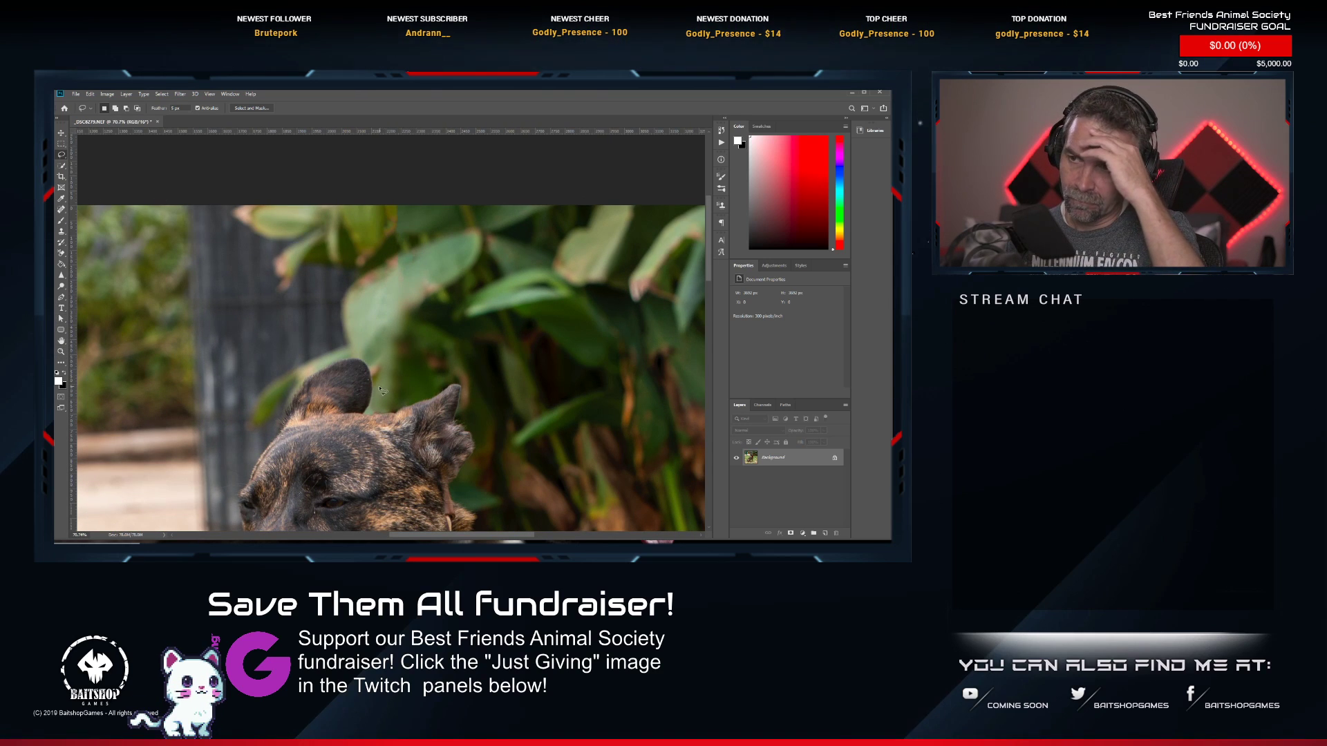
{"action": "mouse_move", "coordinate": [373, 360]}
{"action": "left_mouse_down"}
{"action": "mouse_move", "coordinate": [359, 301]}
{"action": "mouse_move", "coordinate": [389, 268]}
{"action": "left_mouse_up"}
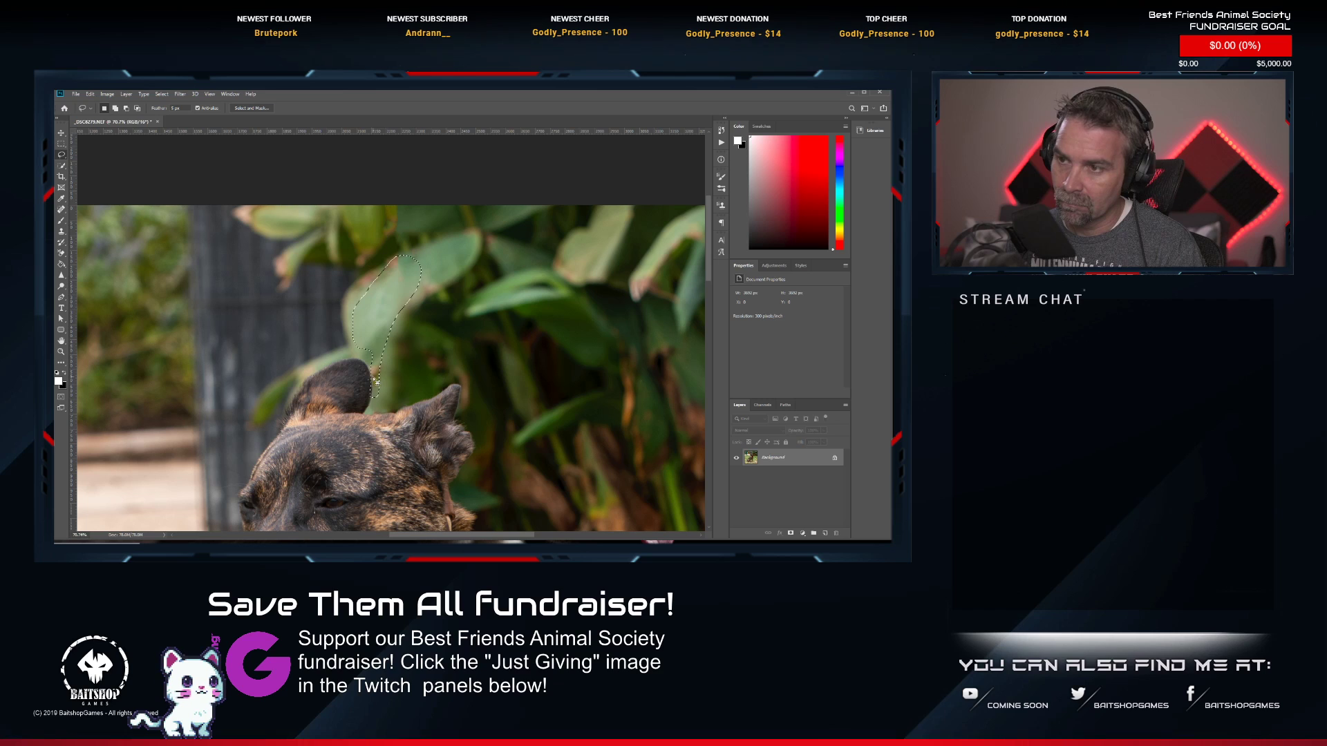
{"action": "key", "text": "alt"}
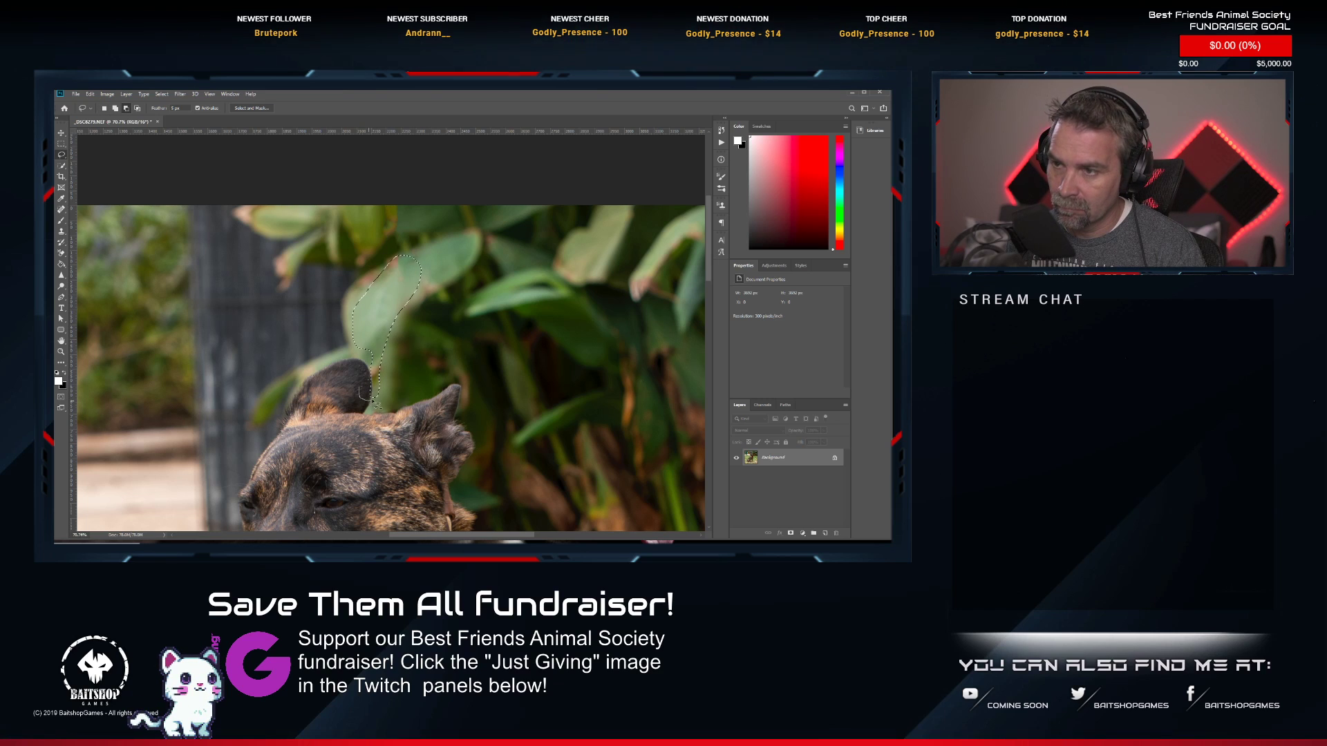
{"action": "left_click_drag", "start_coordinate": [352, 381], "coordinate": [356, 384]}
{"action": "left_click", "coordinate": [181, 95]}
{"action": "left_click", "coordinate": [184, 102]}
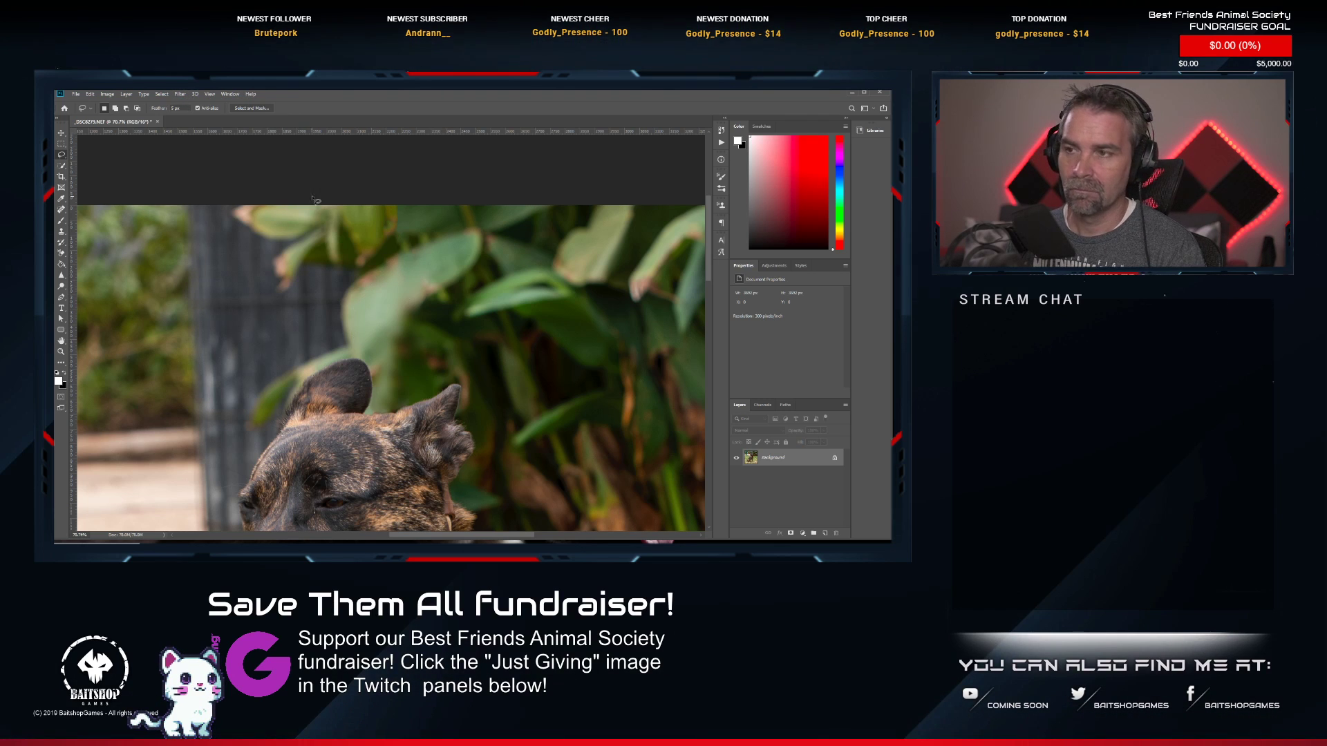
Check the whole photo, save and close it, and switch to Lightroom Classic to give 20191013-_DSC8279.tif a rating of 2.
{"action": "scroll", "coordinate": [419, 401], "scroll_direction": "down", "scroll_amount": 6}
{"action": "scroll", "coordinate": [416, 399], "scroll_direction": "up", "scroll_amount": 4}
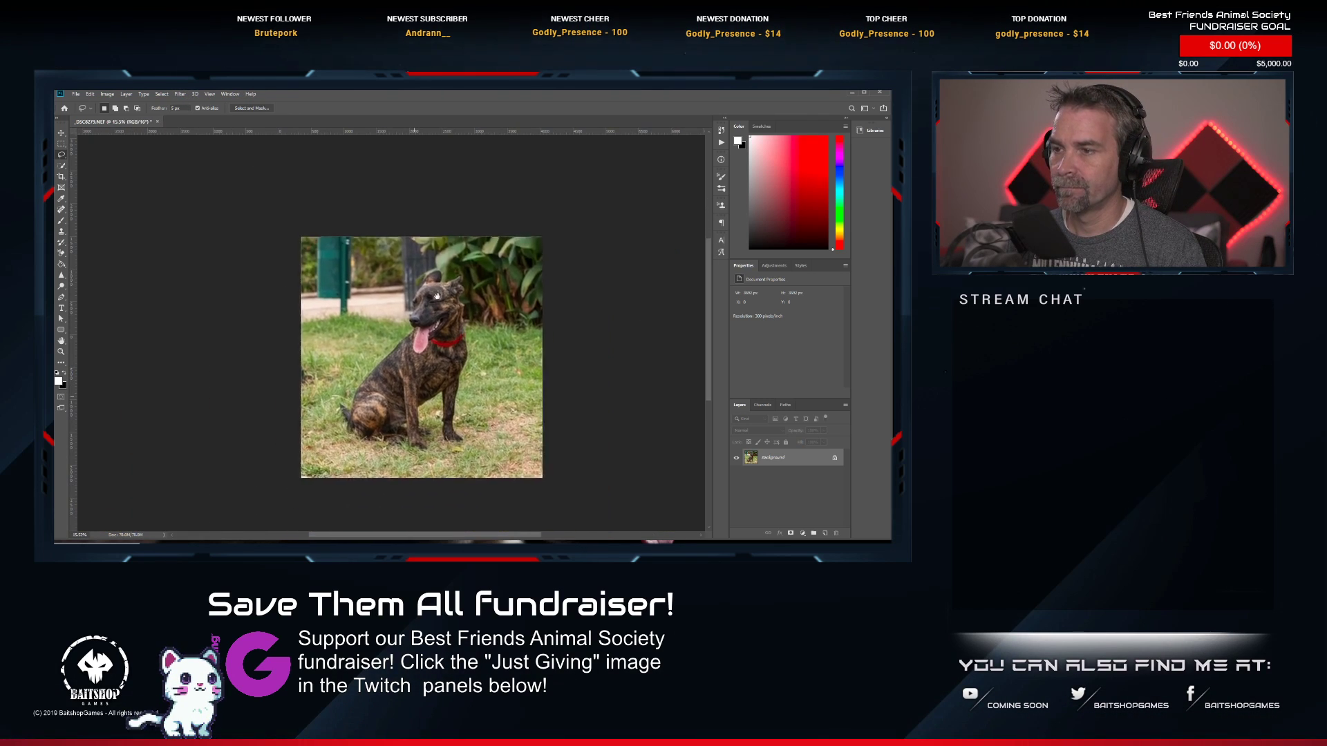
{"action": "scroll", "coordinate": [429, 253], "scroll_direction": "down", "scroll_amount": 1}
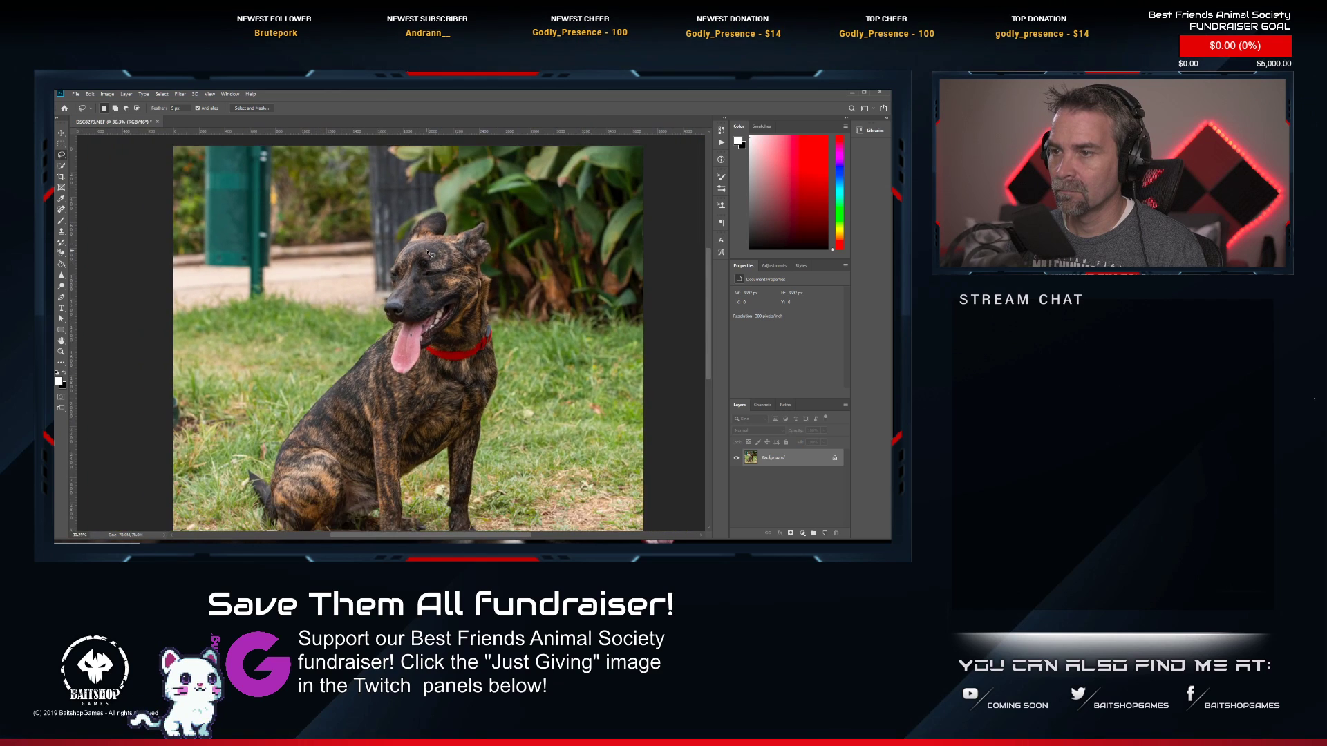
{"action": "left_click_drag", "start_coordinate": [399, 330], "coordinate": [390, 255]}
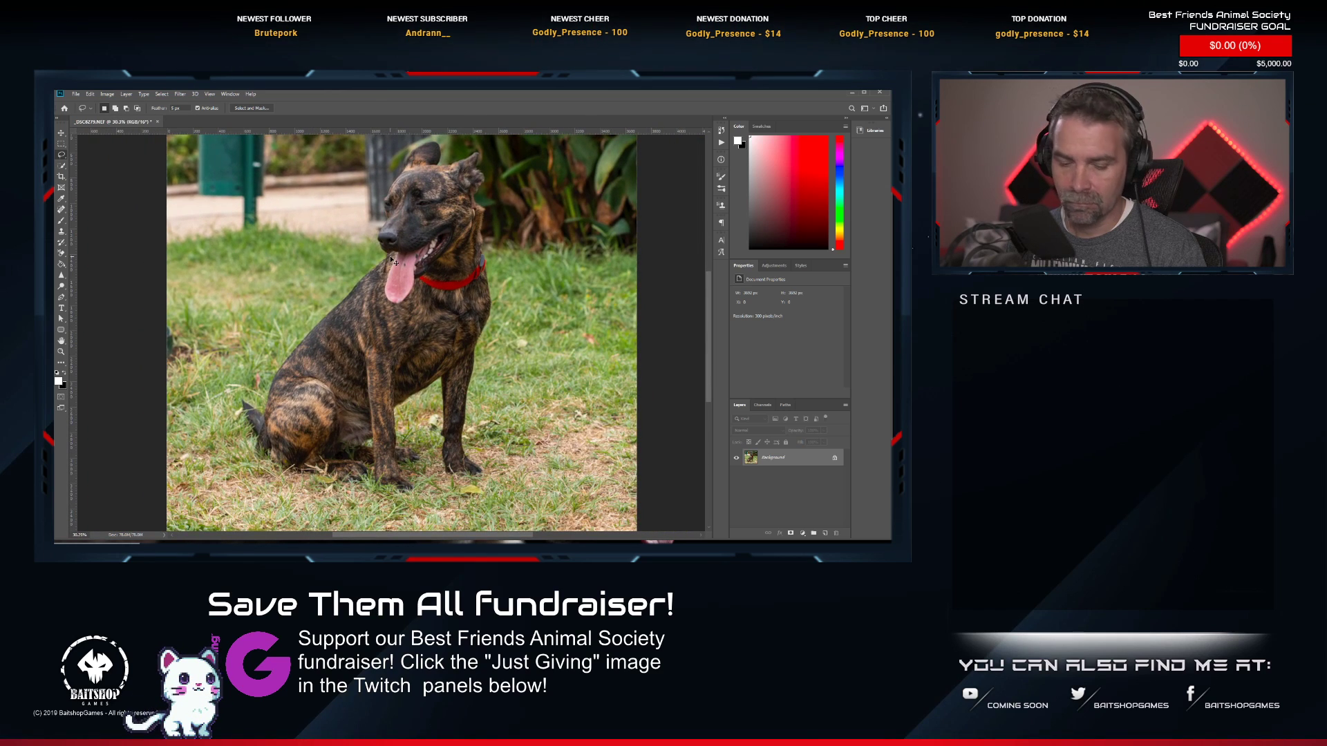
{"action": "key", "text": "ctrl+s"}
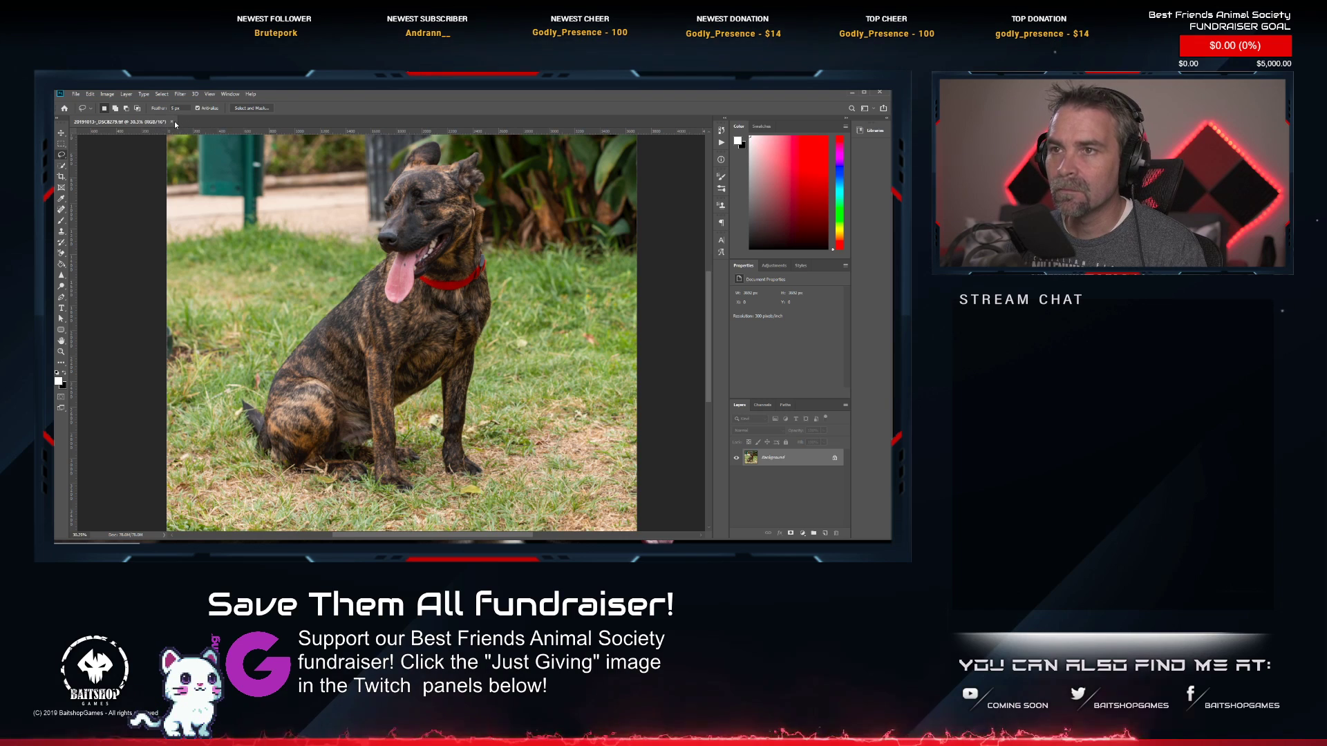
{"action": "left_click", "coordinate": [171, 122]}
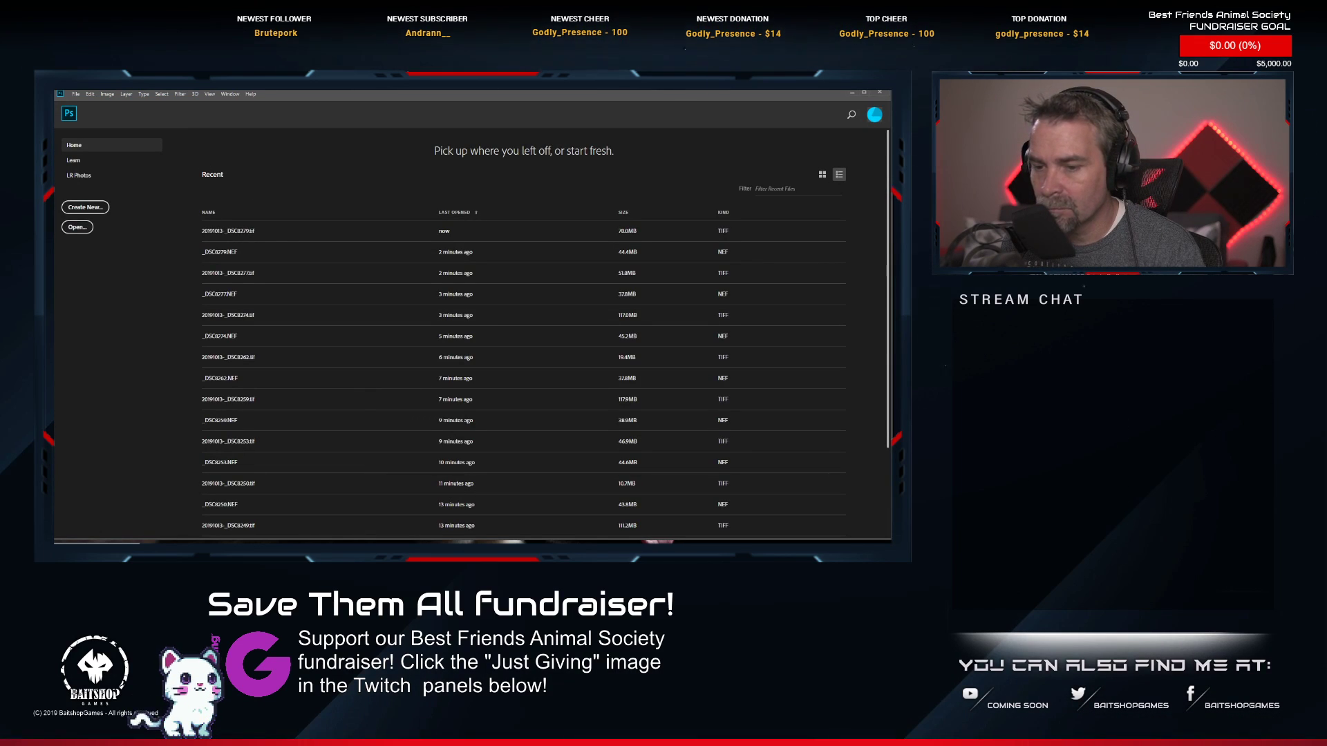
{"action": "key", "text": "alt+Tab"}
{"action": "key", "text": "2"}
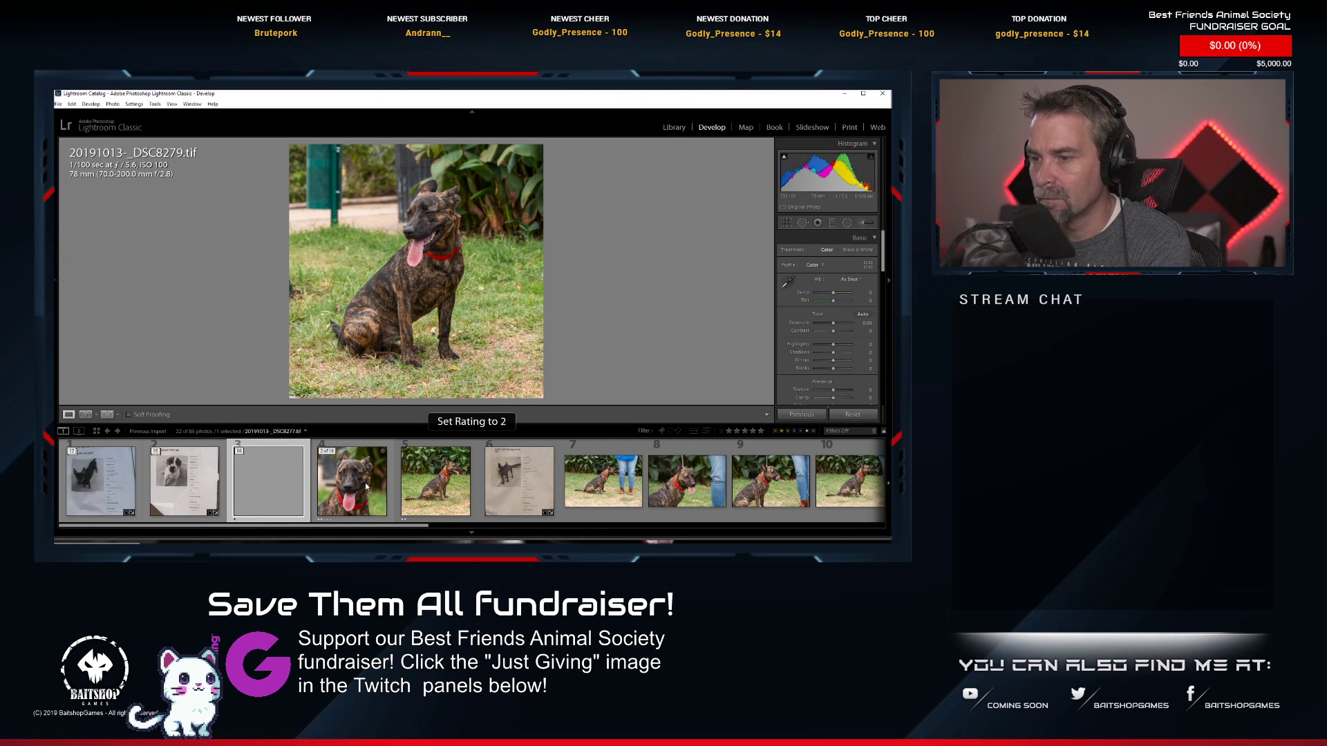
Collapse the finished dog's photo stack, go to the _DSC8280.NEF stack, and open the portrait _DSC8282.NEF for editing in Adobe Photoshop.
{"action": "left_click", "coordinate": [245, 453]}
{"action": "left_click", "coordinate": [330, 451]}
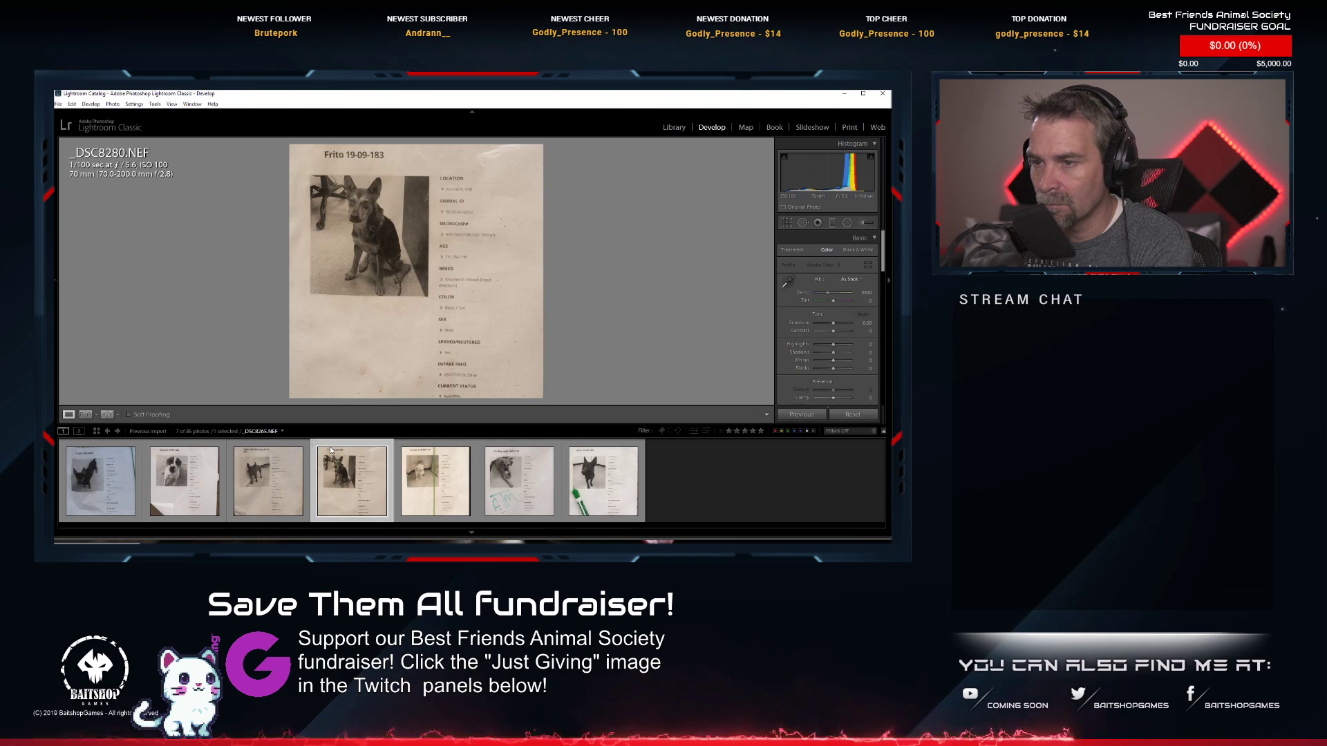
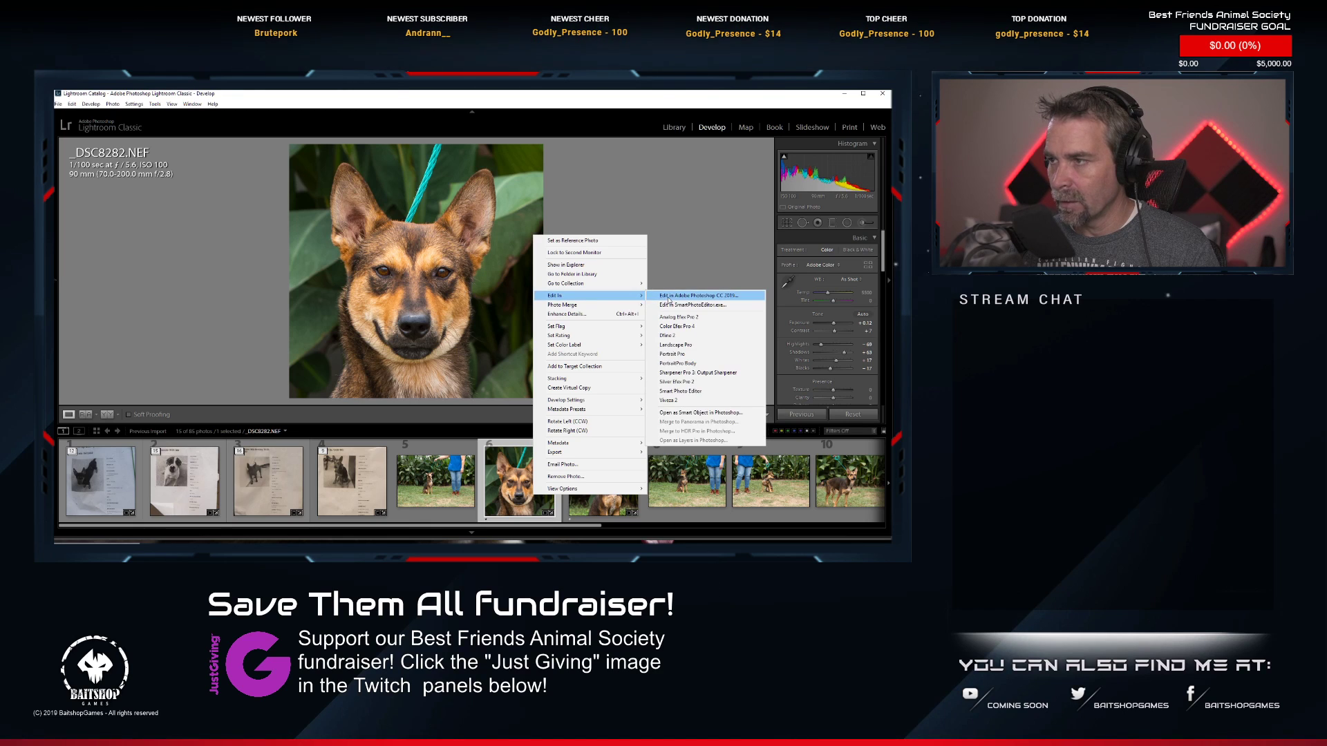
{"action": "left_click", "coordinate": [667, 295]}
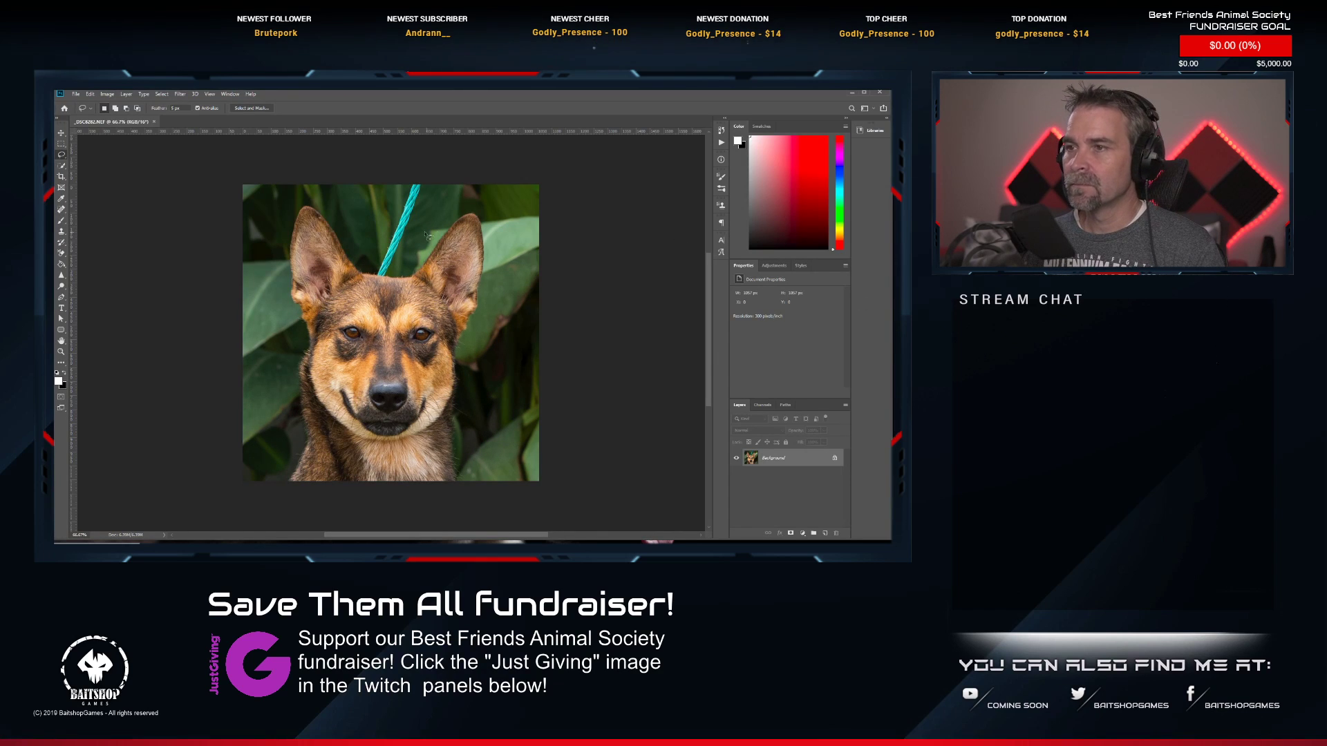
Heal the turquoise leash from the photo's upper edge down to the dog's head, using a smaller Spot Healing Brush.
{"action": "scroll", "coordinate": [396, 203], "scroll_direction": "up", "scroll_amount": 3}
{"action": "left_click", "coordinate": [60, 209]}
{"action": "left_click_drag", "start_coordinate": [373, 249], "coordinate": [366, 284]}
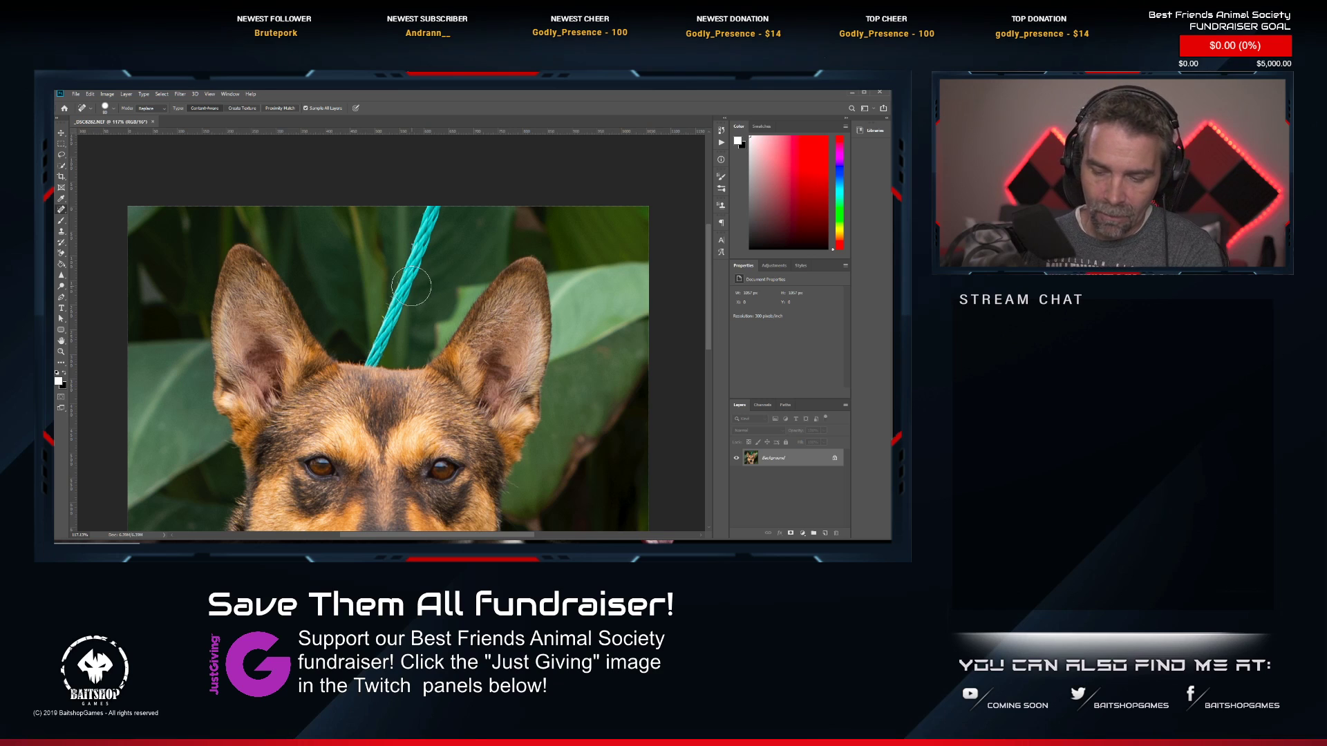
{"action": "key", "text": "bracketleft"}
{"action": "key", "text": "bracketleft"}
{"action": "key", "text": "bracketleft"}
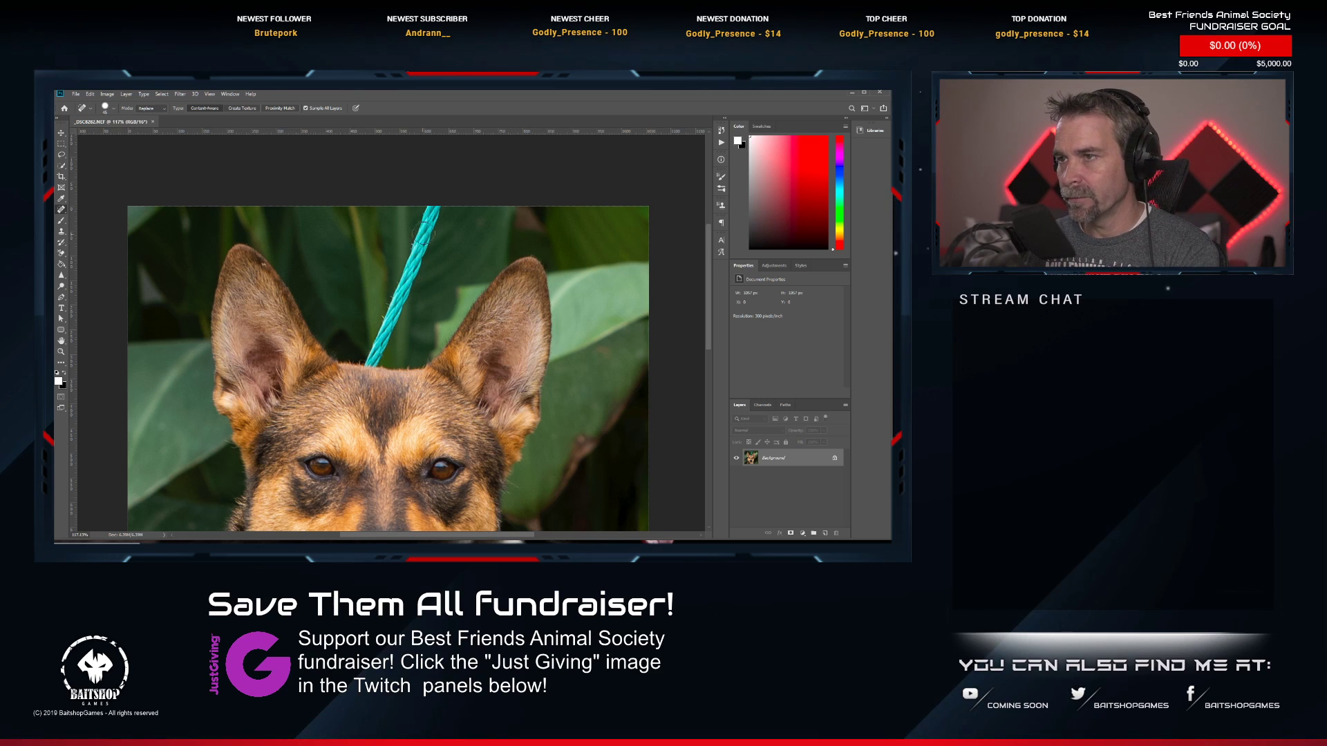
{"action": "left_click_drag", "start_coordinate": [435, 205], "coordinate": [372, 362]}
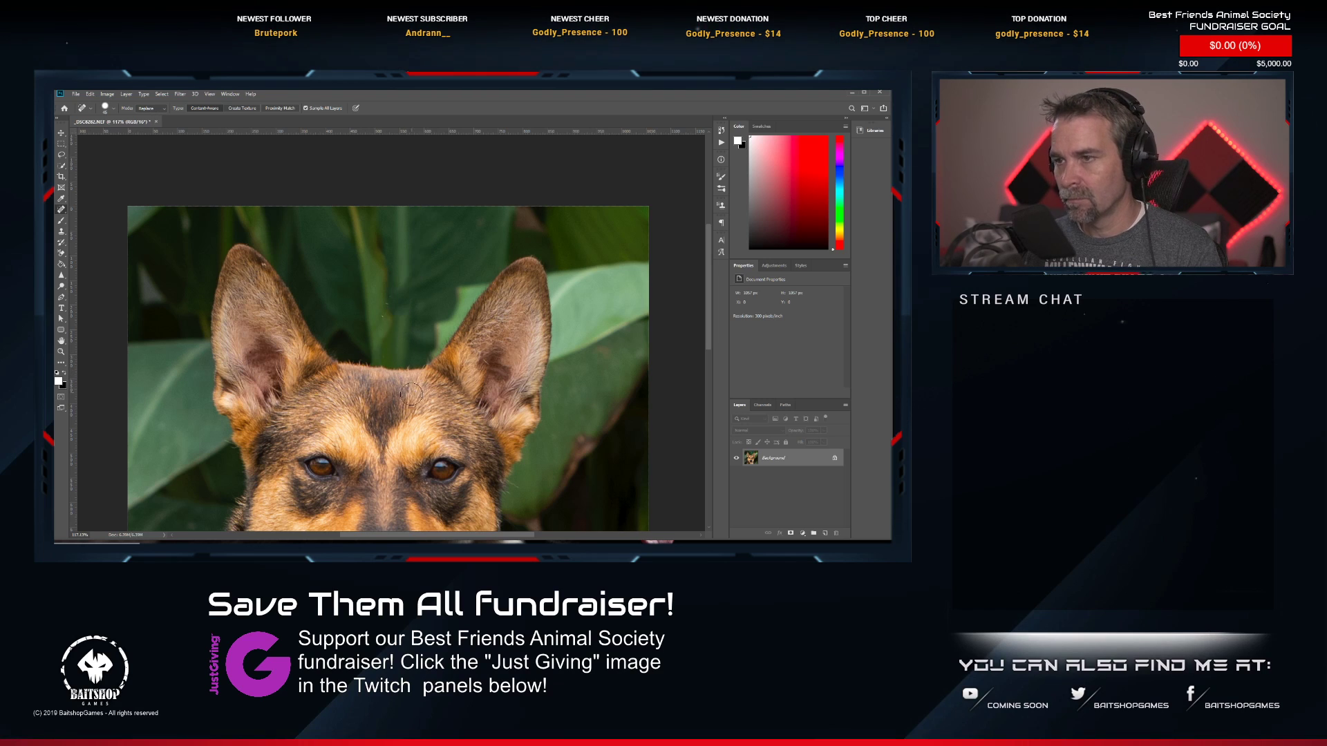
{"action": "left_click", "coordinate": [383, 307]}
Check the healed portrait and brighten the dog's eyes with a reduced Dodge brush.
{"action": "left_click_drag", "start_coordinate": [370, 458], "coordinate": [387, 290]}
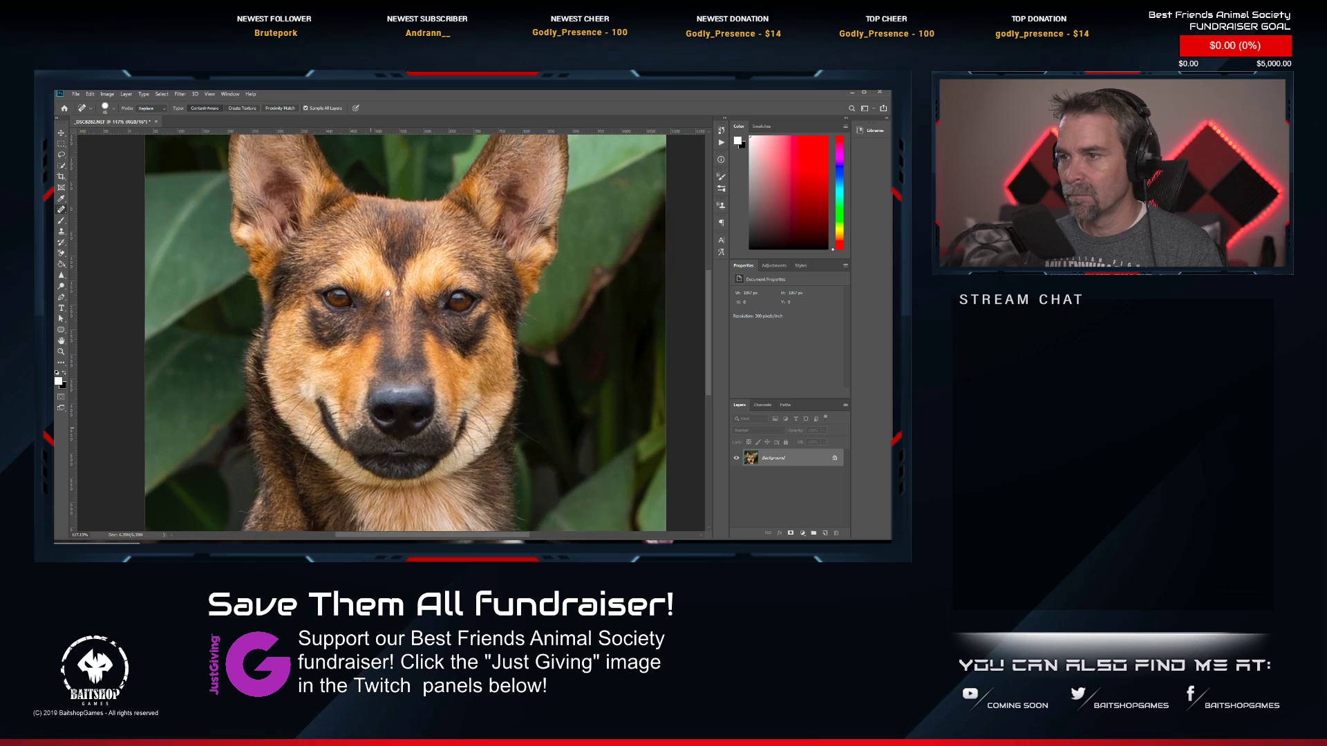
{"action": "scroll", "coordinate": [383, 371], "scroll_direction": "down", "scroll_amount": 5}
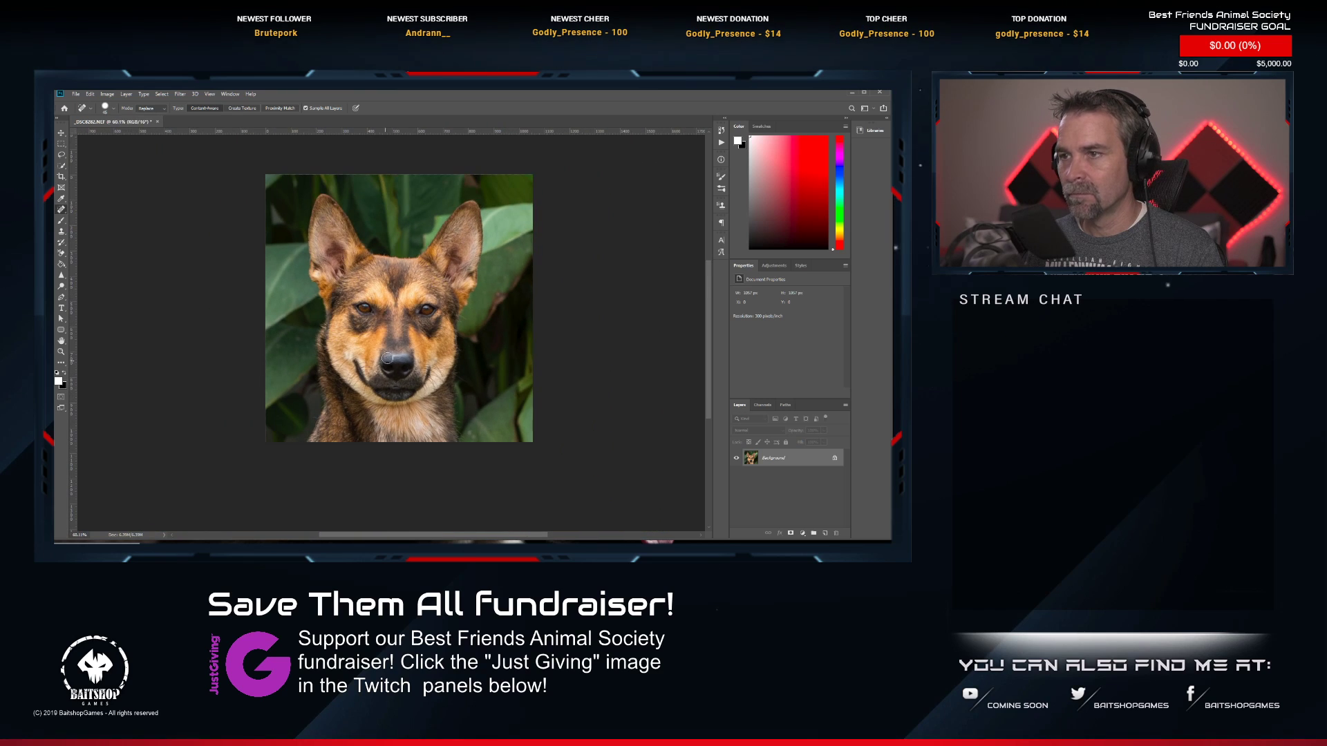
{"action": "scroll", "coordinate": [430, 317], "scroll_direction": "up", "scroll_amount": 6}
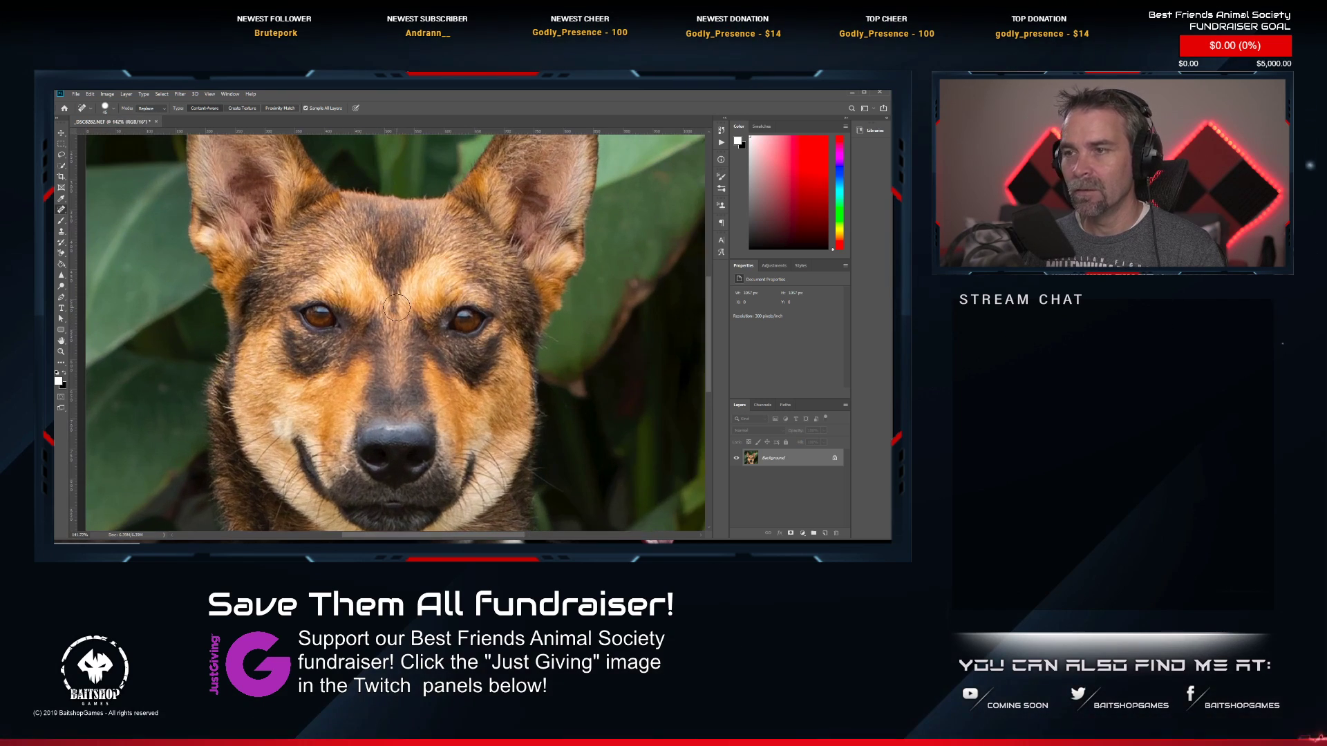
{"action": "left_click", "coordinate": [61, 286]}
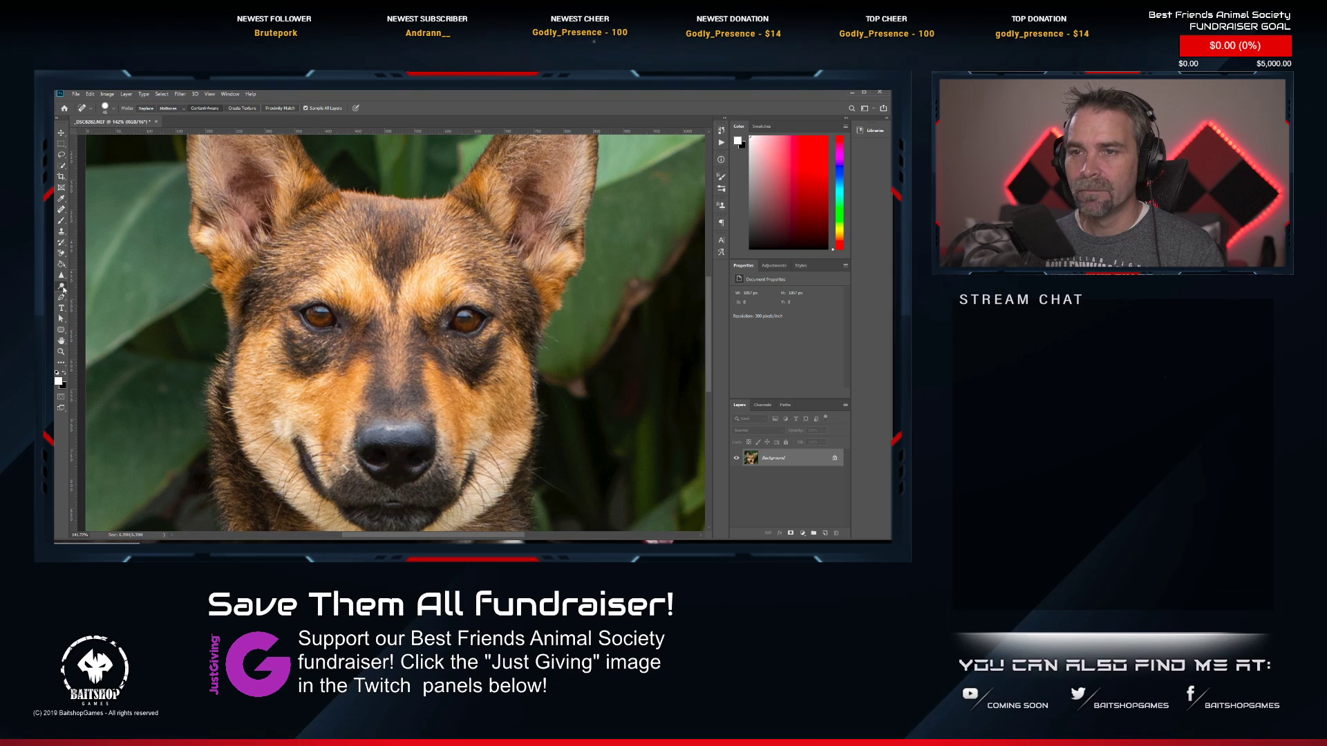
{"action": "key", "text": "bracketleft"}
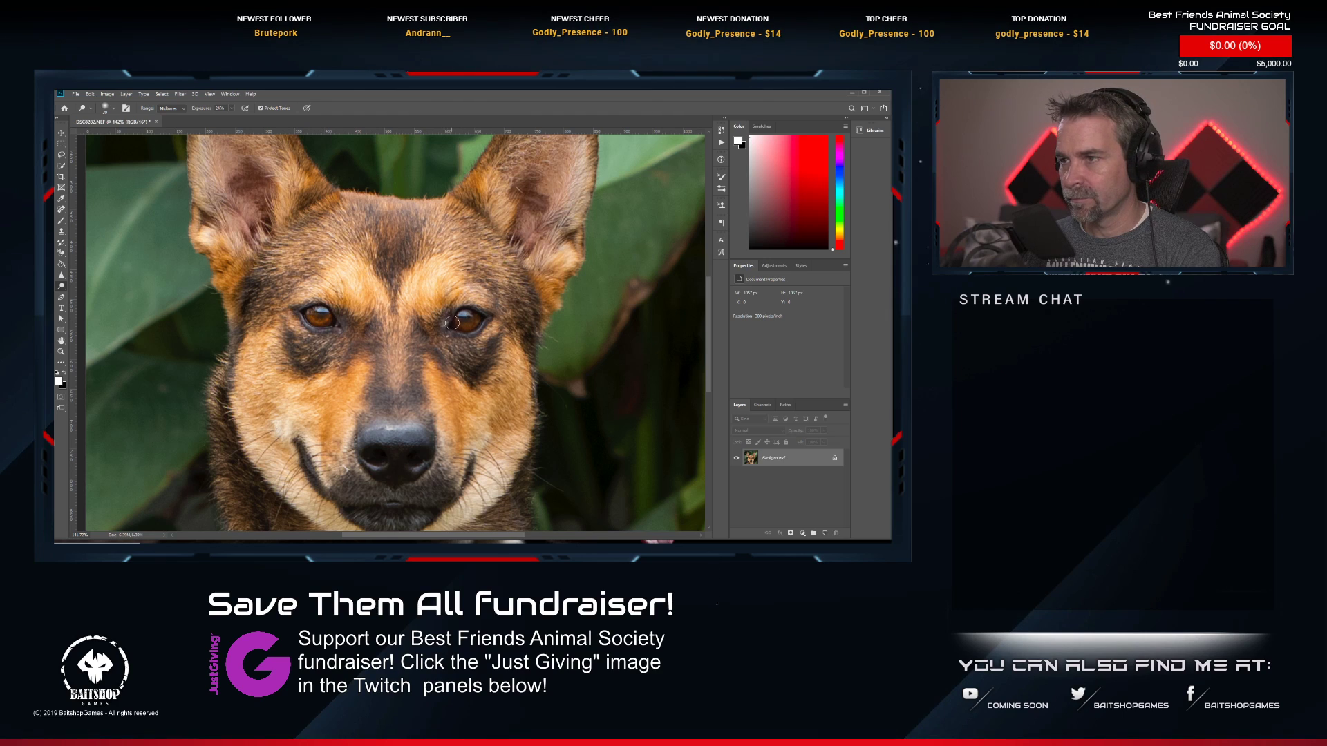
{"action": "left_click_drag", "start_coordinate": [479, 318], "coordinate": [460, 320]}
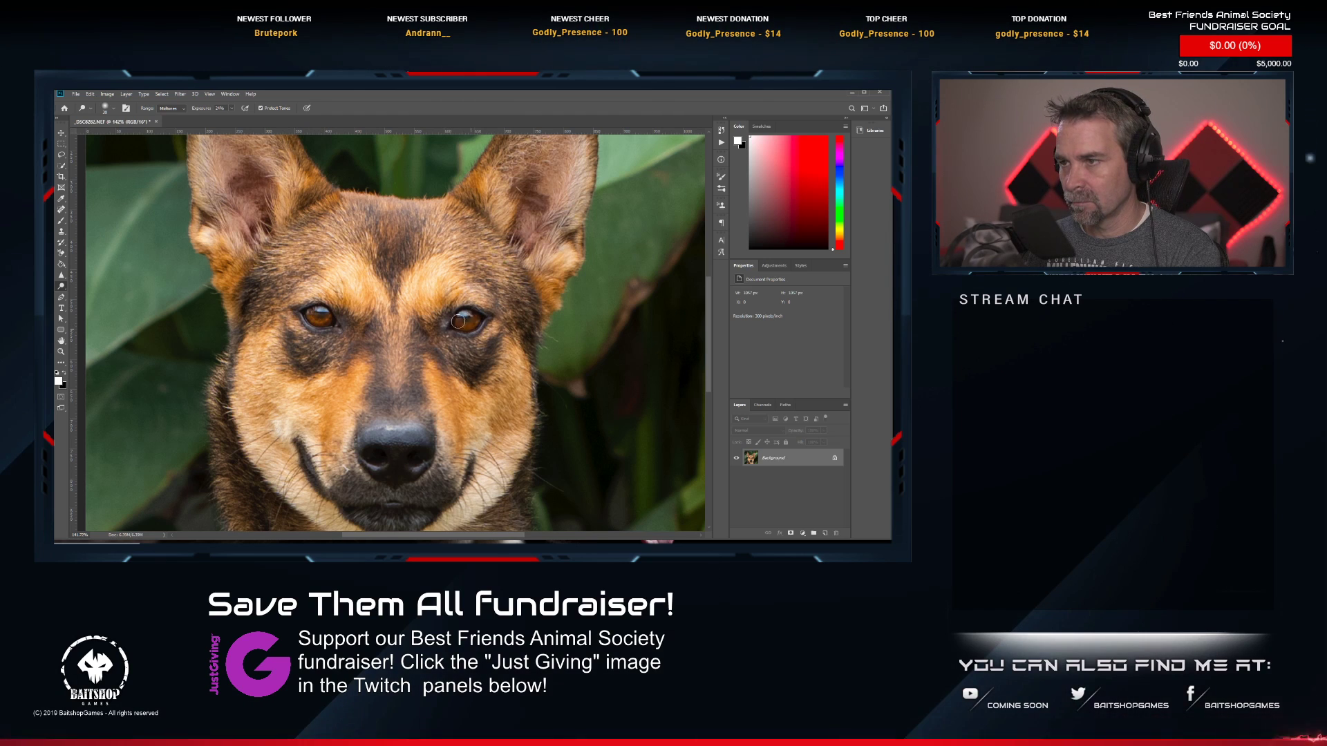
Sharpen the portrait's eye area, save and close the photo, and switch to Lightroom Classic to give 20191013-_DSC8282.tif a rating of 2.
{"action": "left_click", "coordinate": [61, 275]}
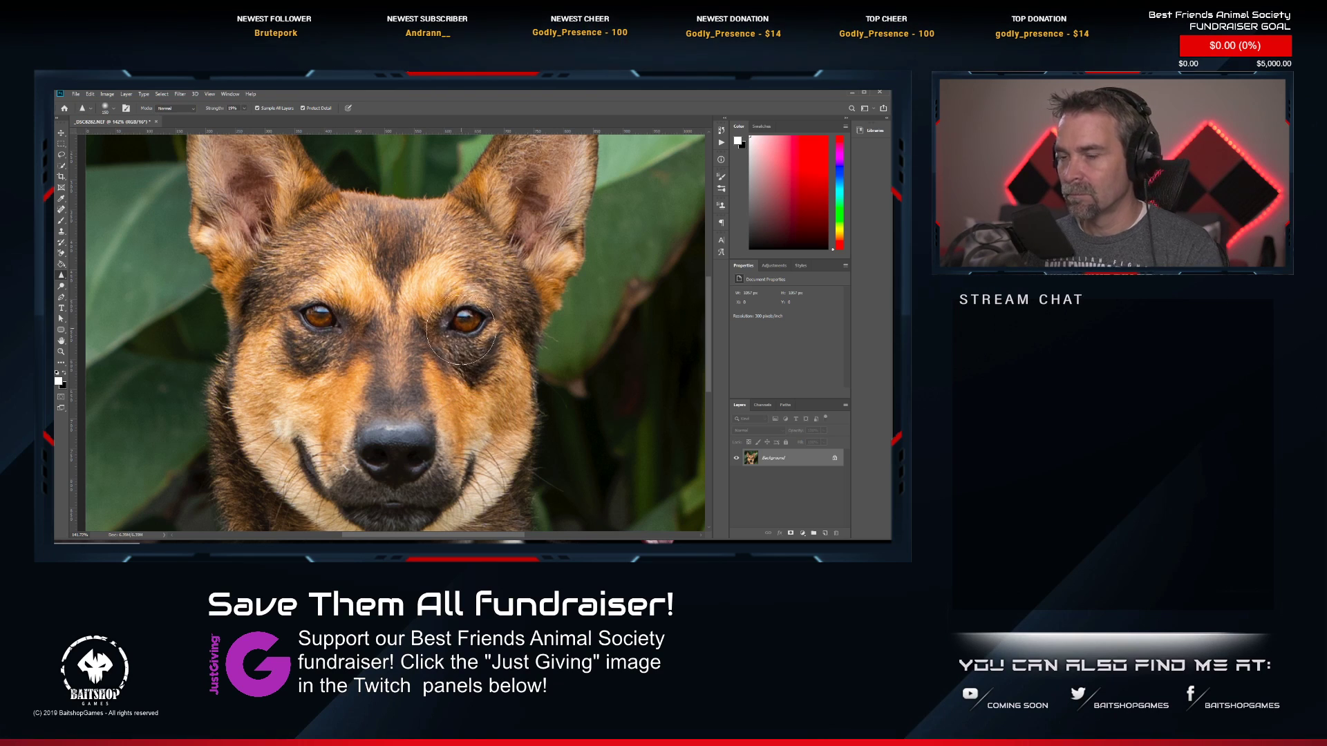
{"action": "scroll", "coordinate": [459, 376], "scroll_direction": "down", "scroll_amount": 4}
{"action": "key", "text": "ctrl+s"}
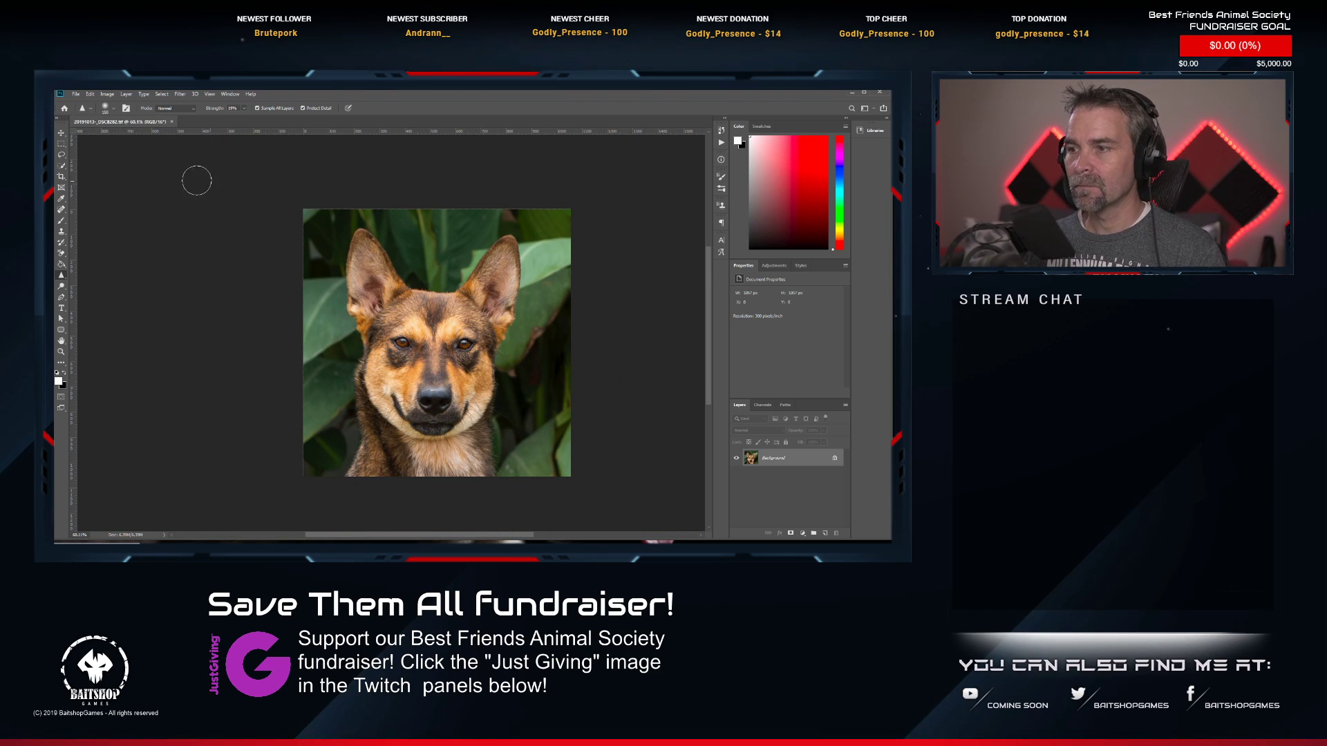
{"action": "left_click", "coordinate": [172, 123]}
{"action": "key", "text": "alt+Tab"}
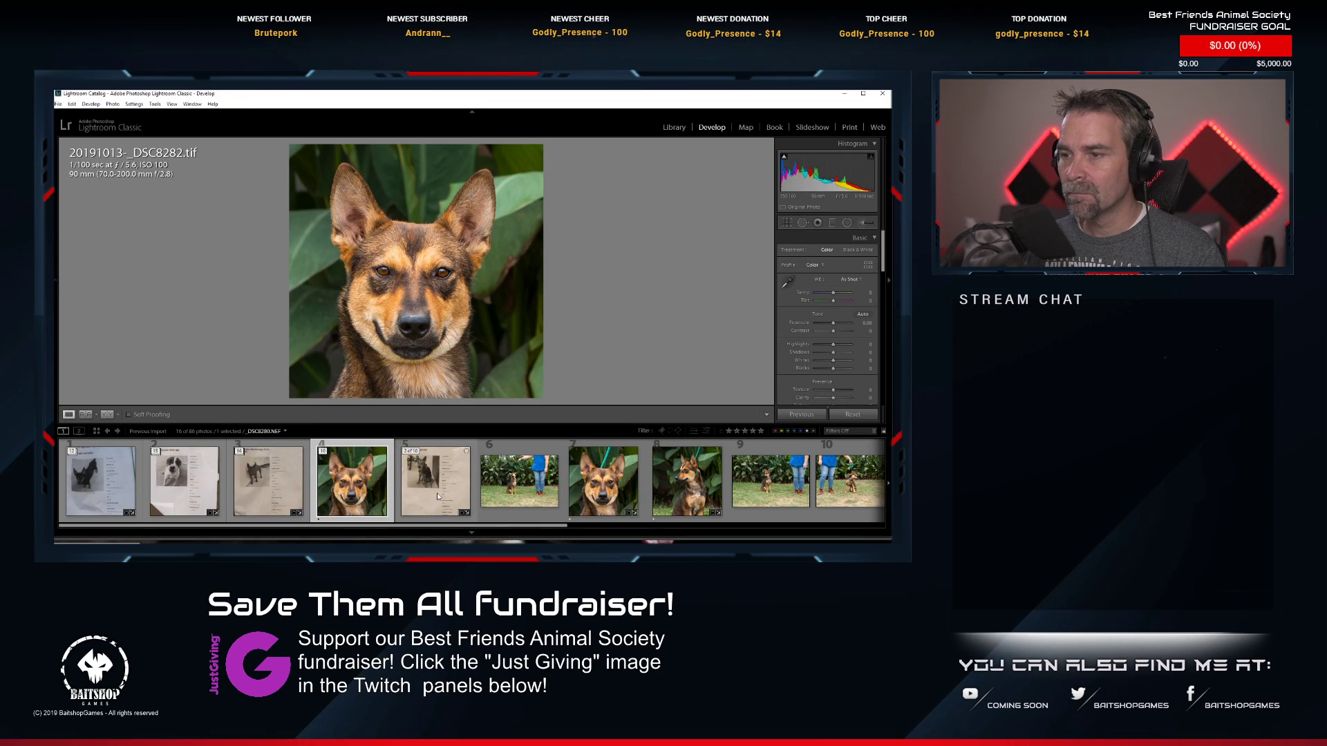
{"action": "key", "text": "2"}
Open the photo _DSC8283.NEF of the sitting dog in profile for editing in Adobe Photoshop.
{"action": "right_click", "coordinate": [704, 492]}
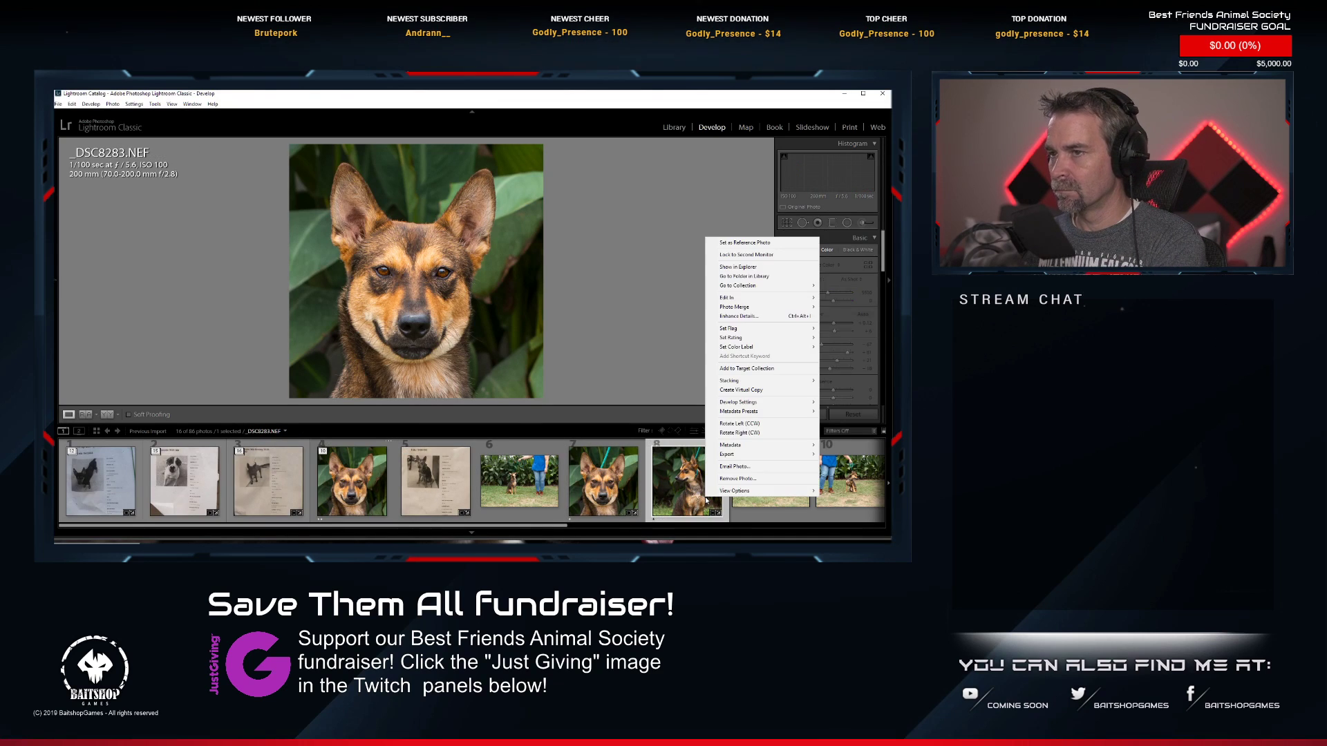
{"action": "mouse_move", "coordinate": [758, 297]}
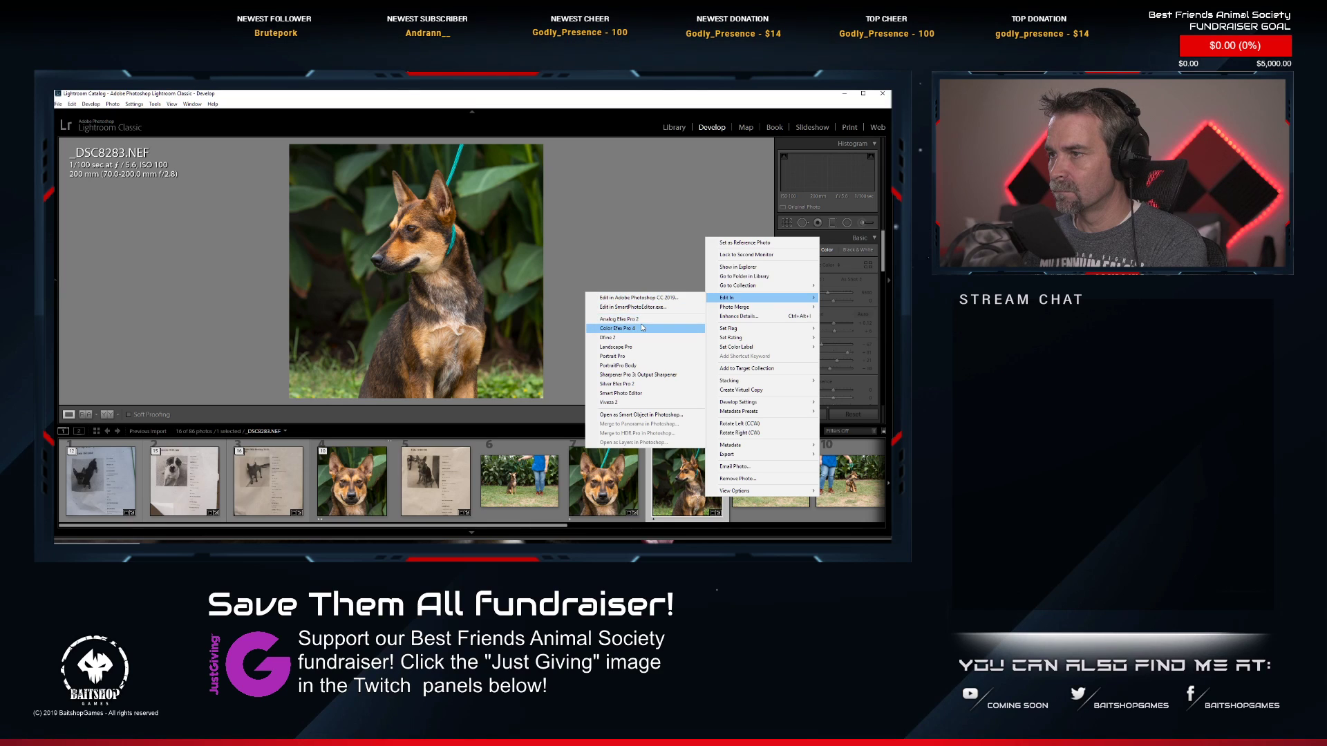
{"action": "left_click", "coordinate": [633, 303]}
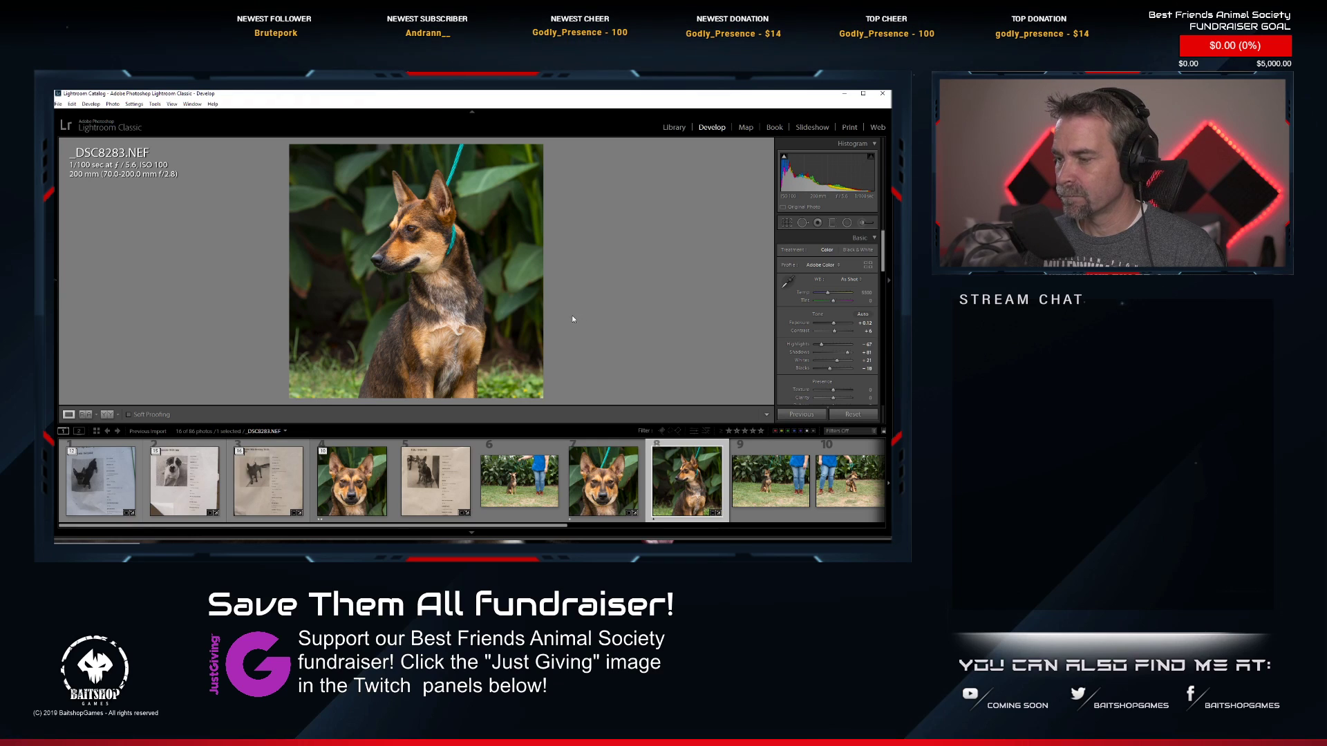
Remove the turquoise leash around the dog's neck and above its head with the Spot Healing Brush.
{"action": "scroll", "coordinate": [439, 283], "scroll_direction": "up", "scroll_amount": 4}
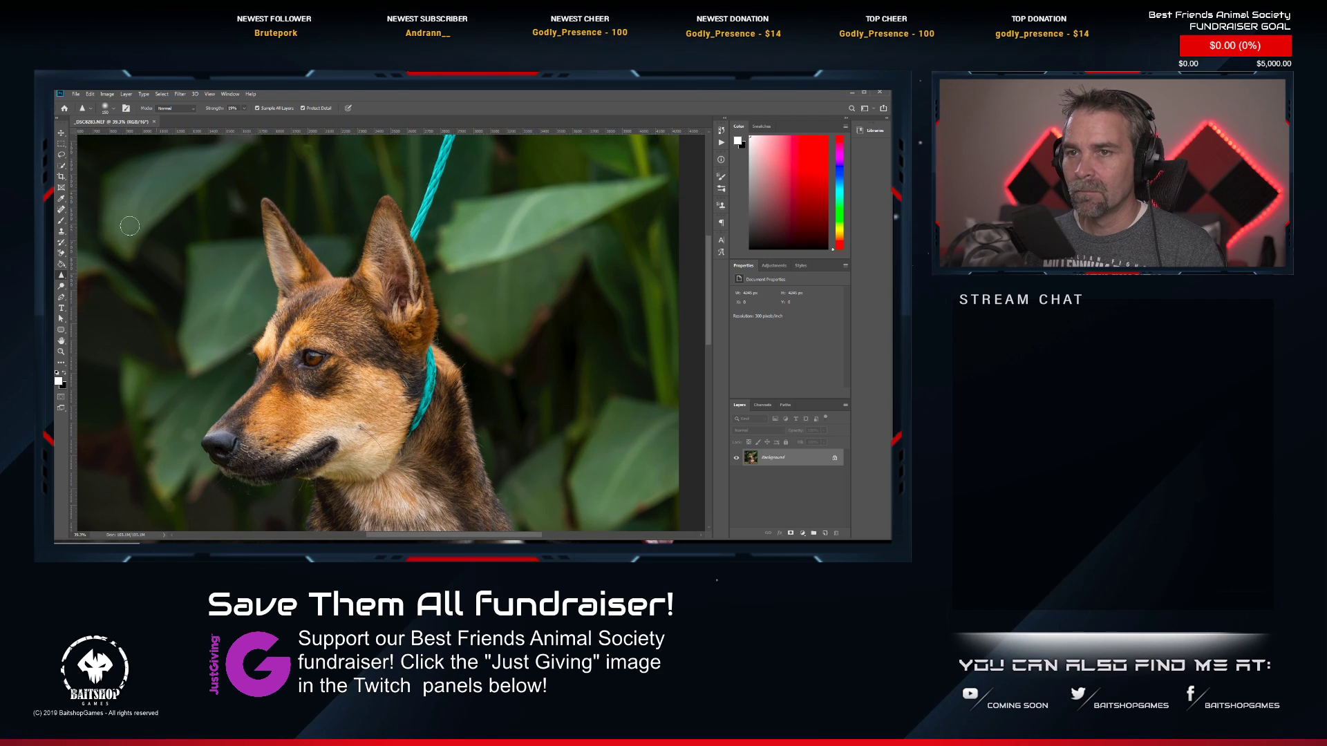
{"action": "left_click", "coordinate": [61, 208]}
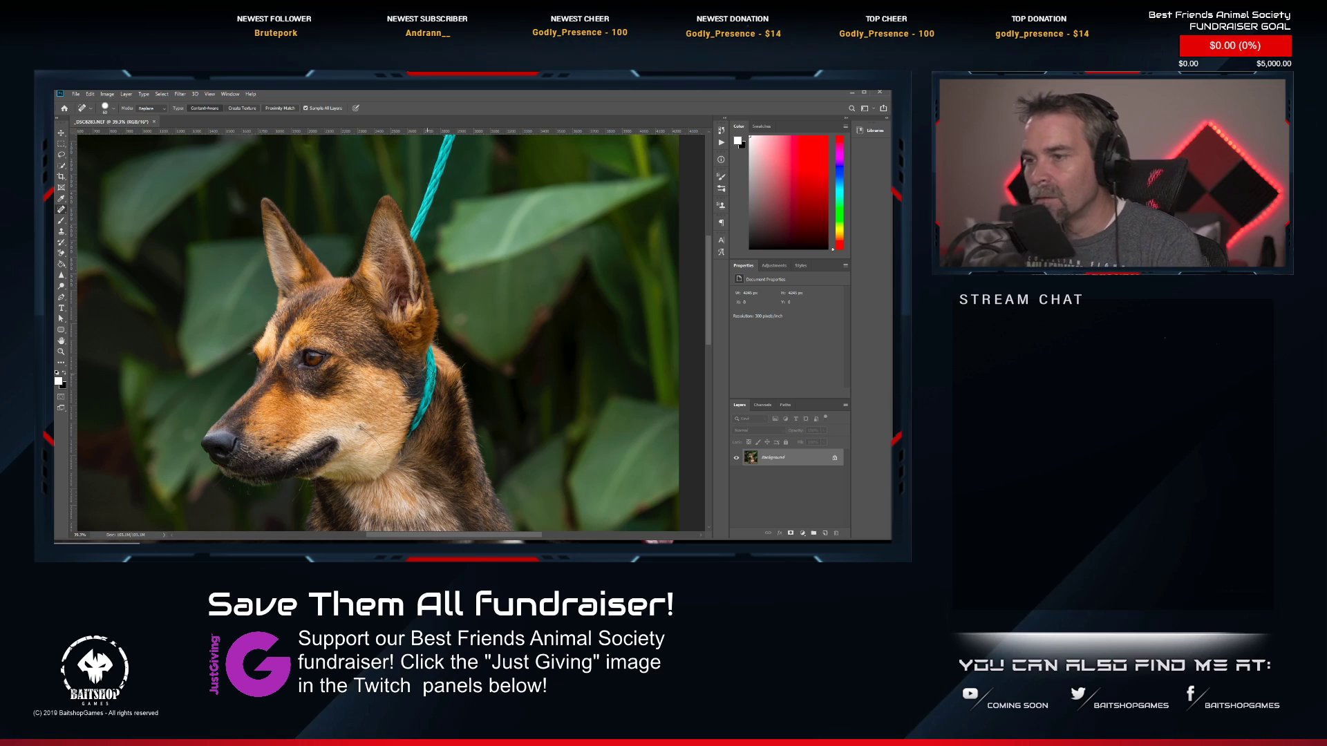
{"action": "left_click_drag", "start_coordinate": [432, 355], "coordinate": [417, 427]}
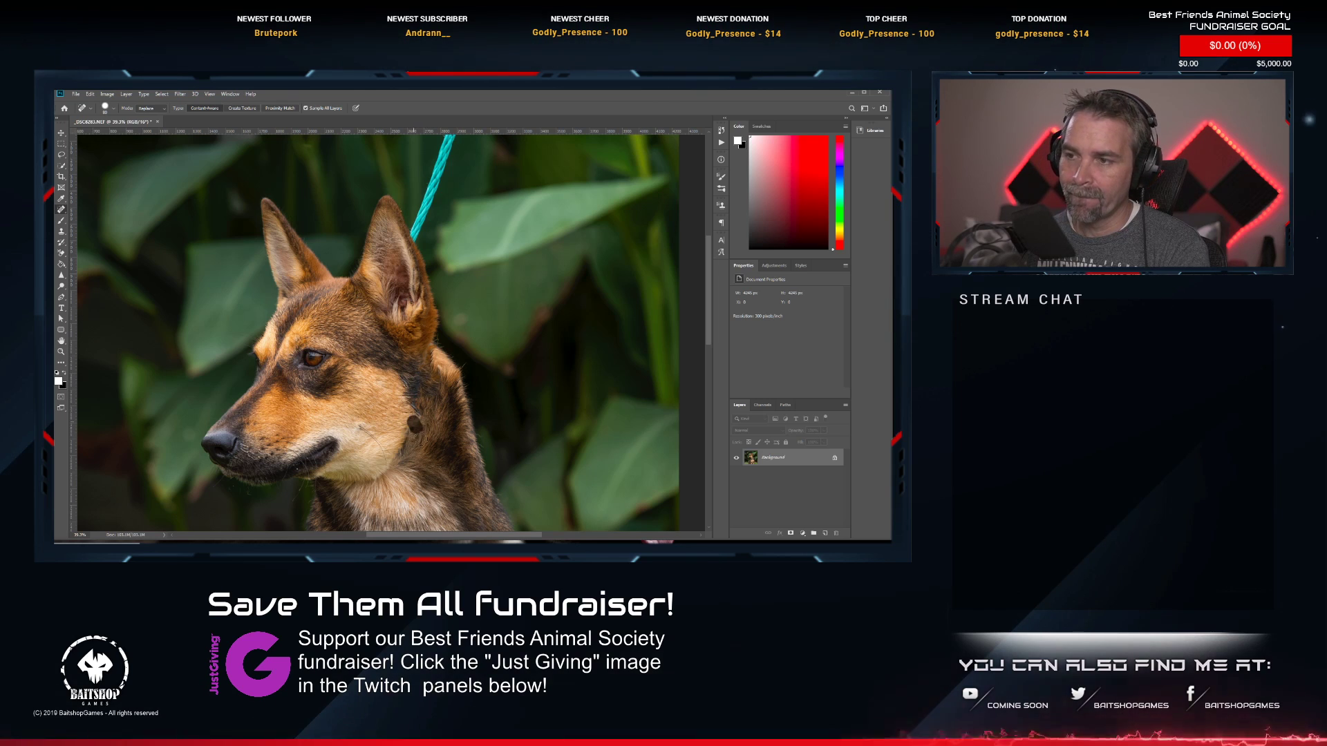
{"action": "left_click", "coordinate": [416, 430]}
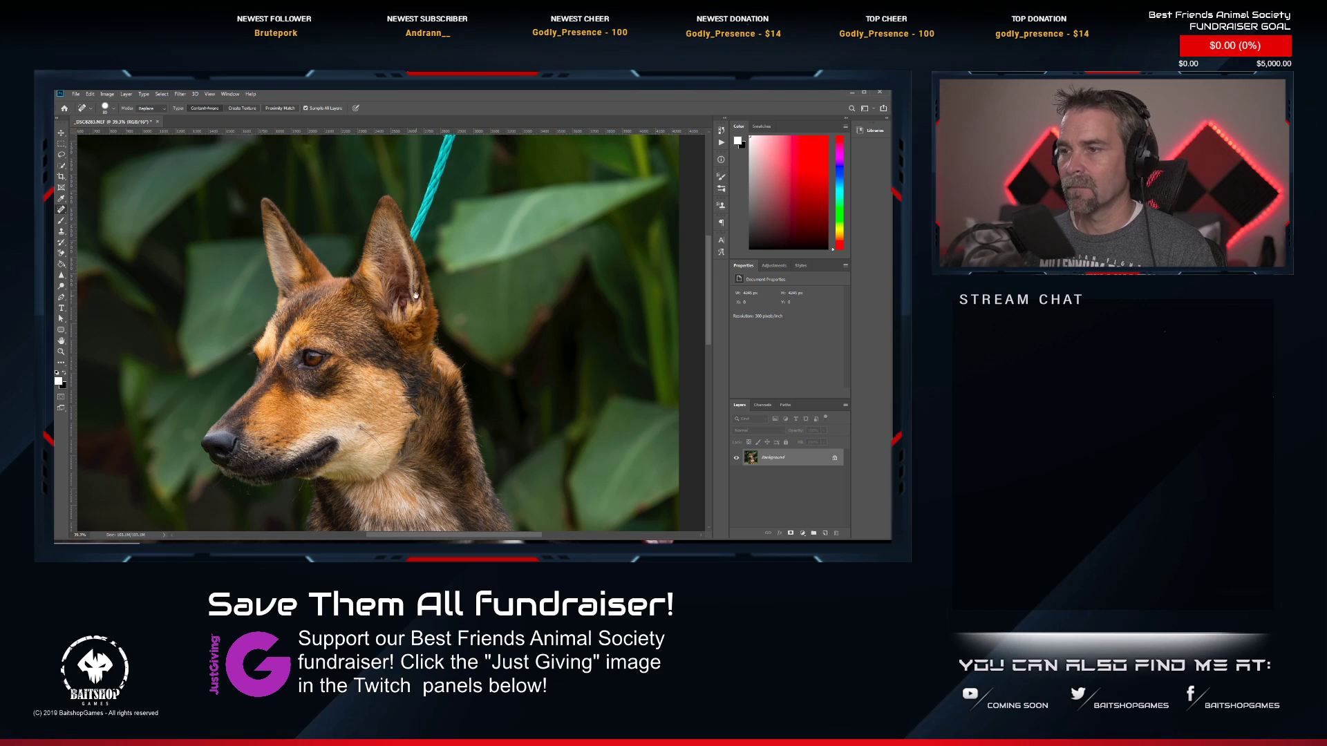
{"action": "left_click_drag", "start_coordinate": [415, 295], "coordinate": [405, 380]}
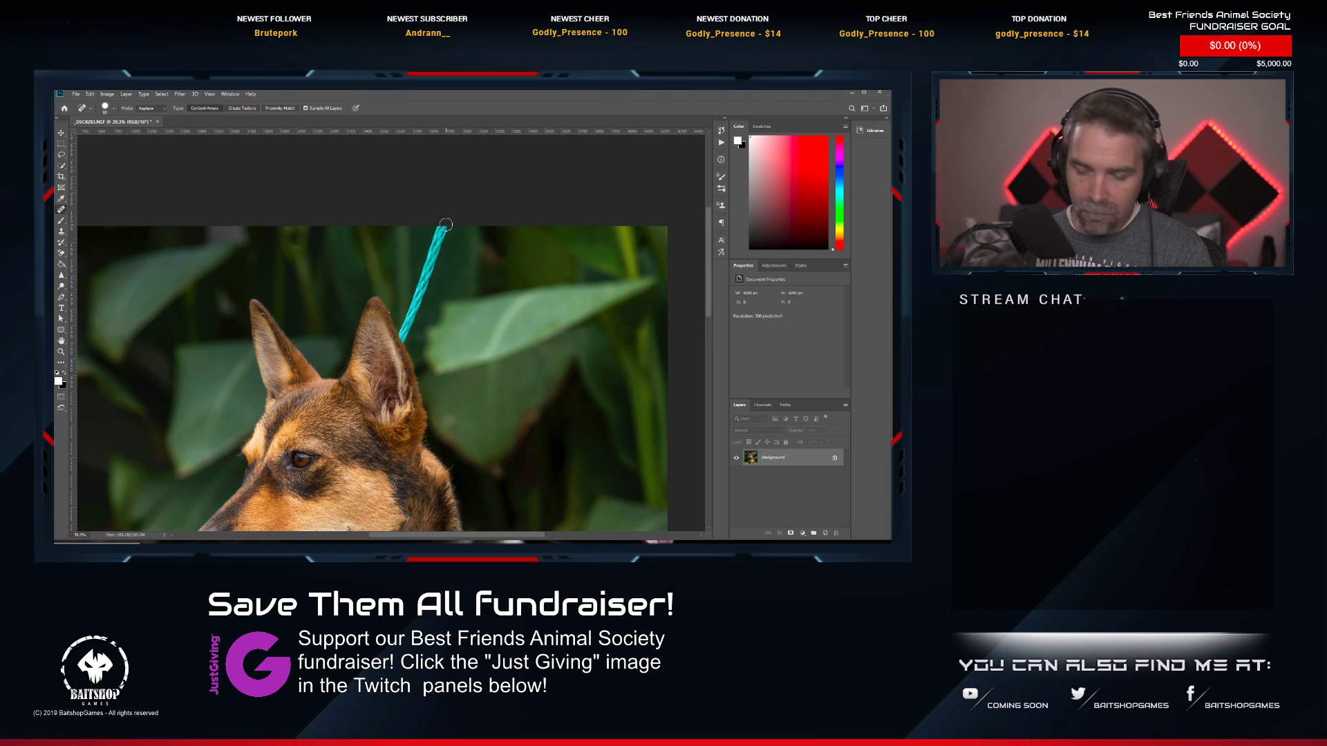
{"action": "left_click_drag", "start_coordinate": [444, 225], "coordinate": [402, 345]}
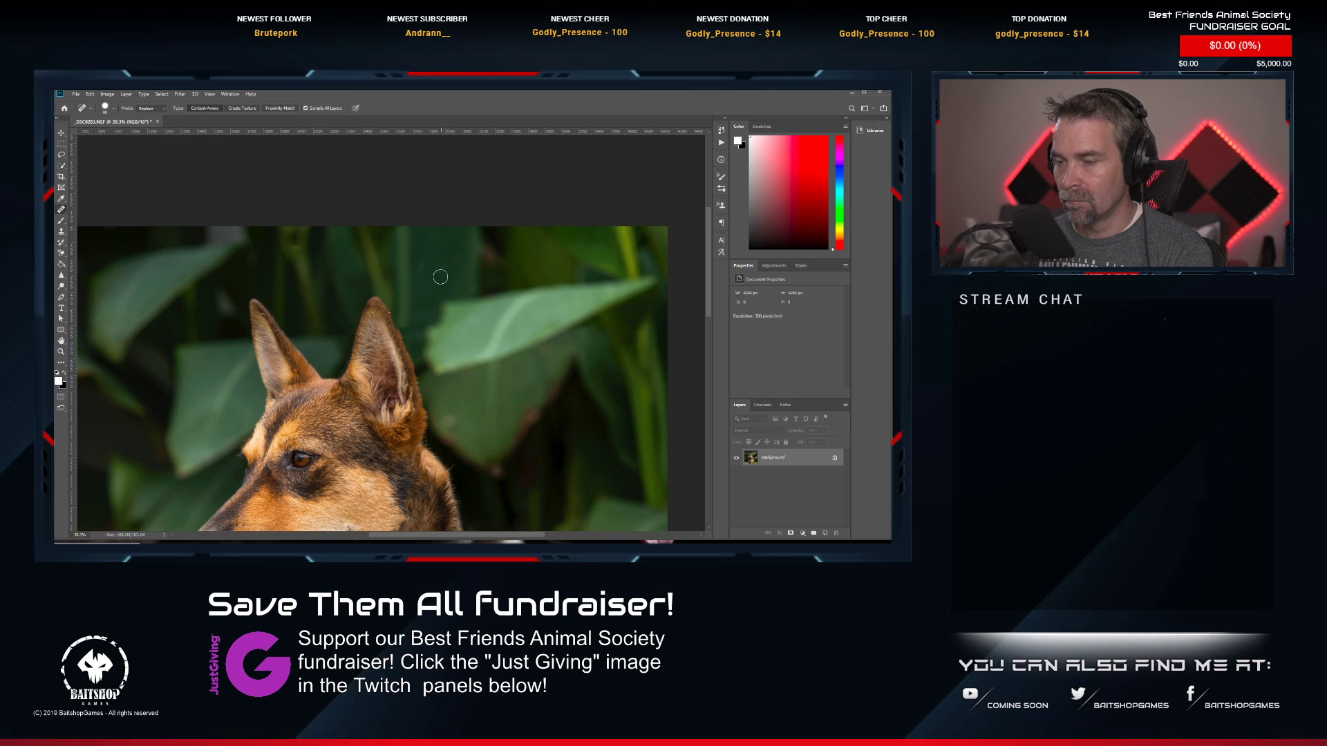
Check the healed photo and brighten the dog's visible eye with the Dodge tool.
{"action": "scroll", "coordinate": [437, 309], "scroll_direction": "down", "scroll_amount": 6}
{"action": "left_click_drag", "start_coordinate": [388, 361], "coordinate": [380, 292]}
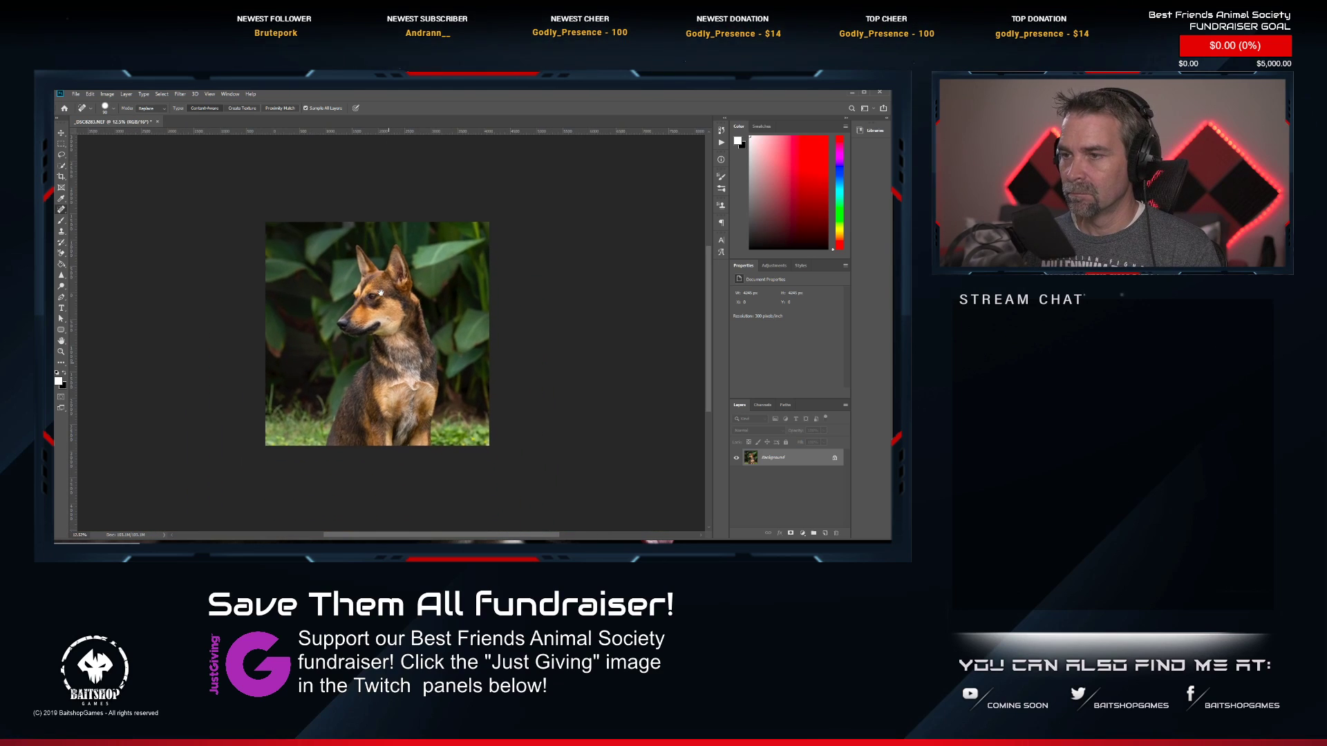
{"action": "scroll", "coordinate": [380, 292], "scroll_direction": "up", "scroll_amount": 8}
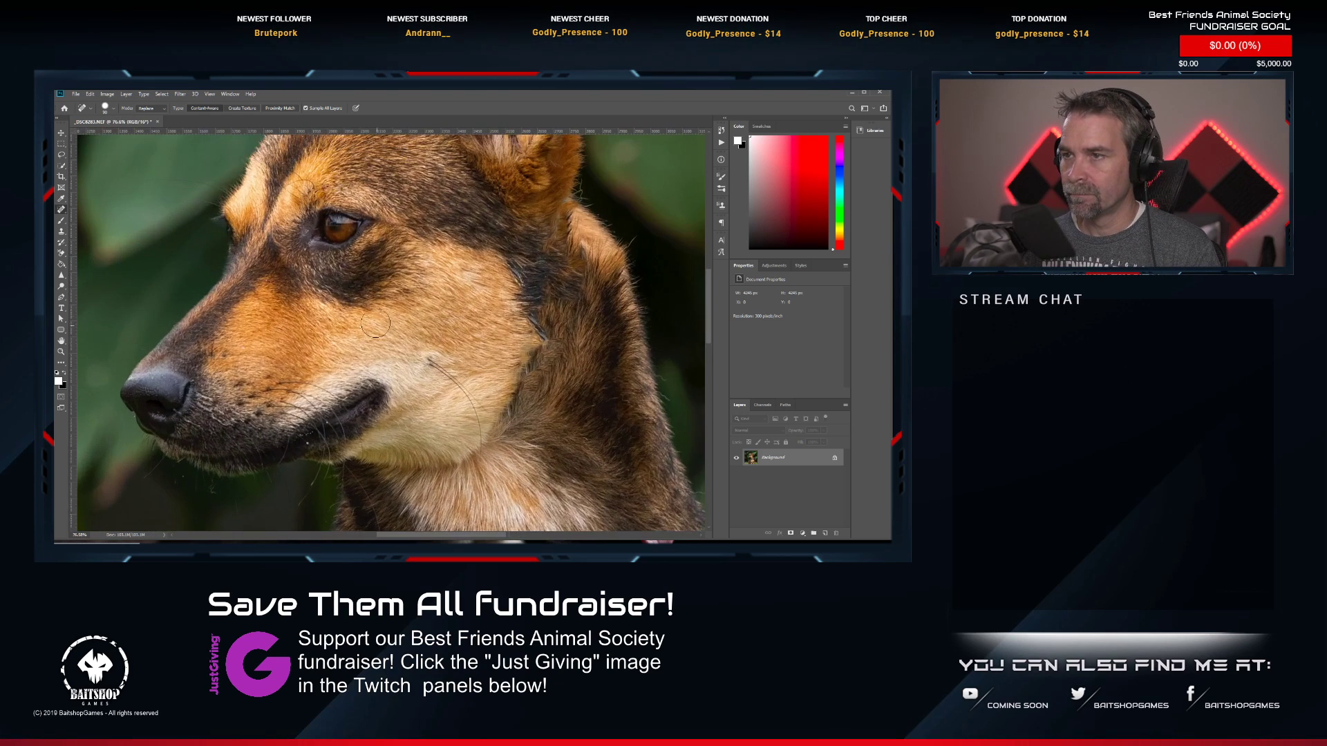
{"action": "left_click", "coordinate": [61, 286]}
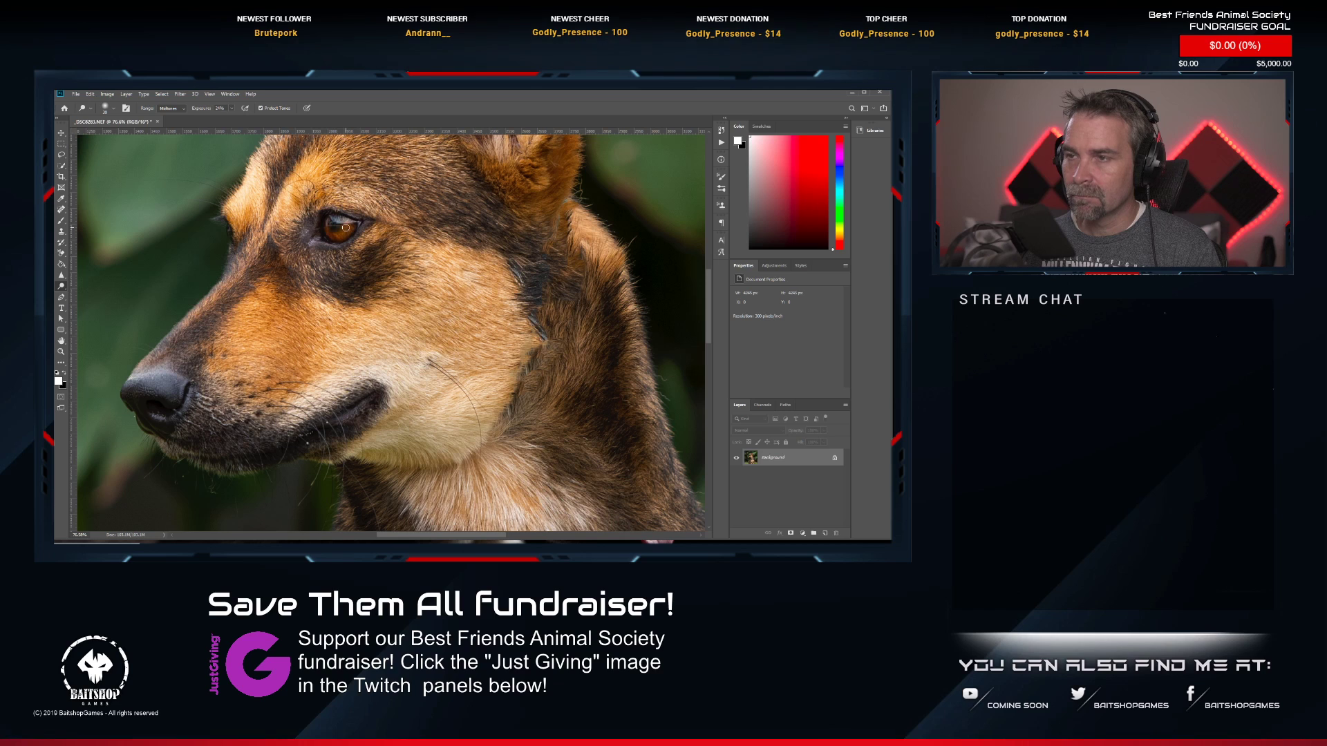
Review the whole photo, save and close it, and switch to Lightroom Classic to give 20191013-_DSC8283.tif a rating of 2.
{"action": "scroll", "coordinate": [346, 227], "scroll_direction": "down", "scroll_amount": 8}
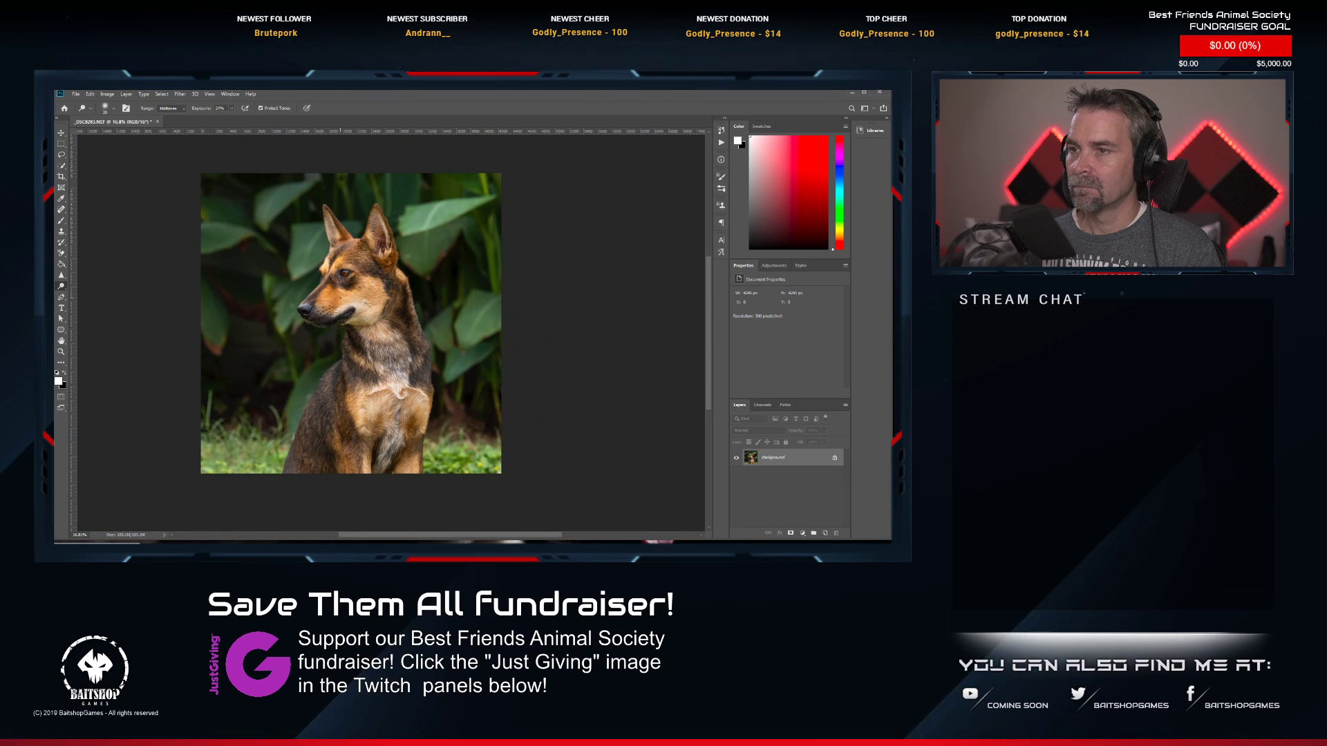
{"action": "scroll", "coordinate": [341, 290], "scroll_direction": "up", "scroll_amount": 5}
{"action": "scroll", "coordinate": [341, 290], "scroll_direction": "down", "scroll_amount": 3}
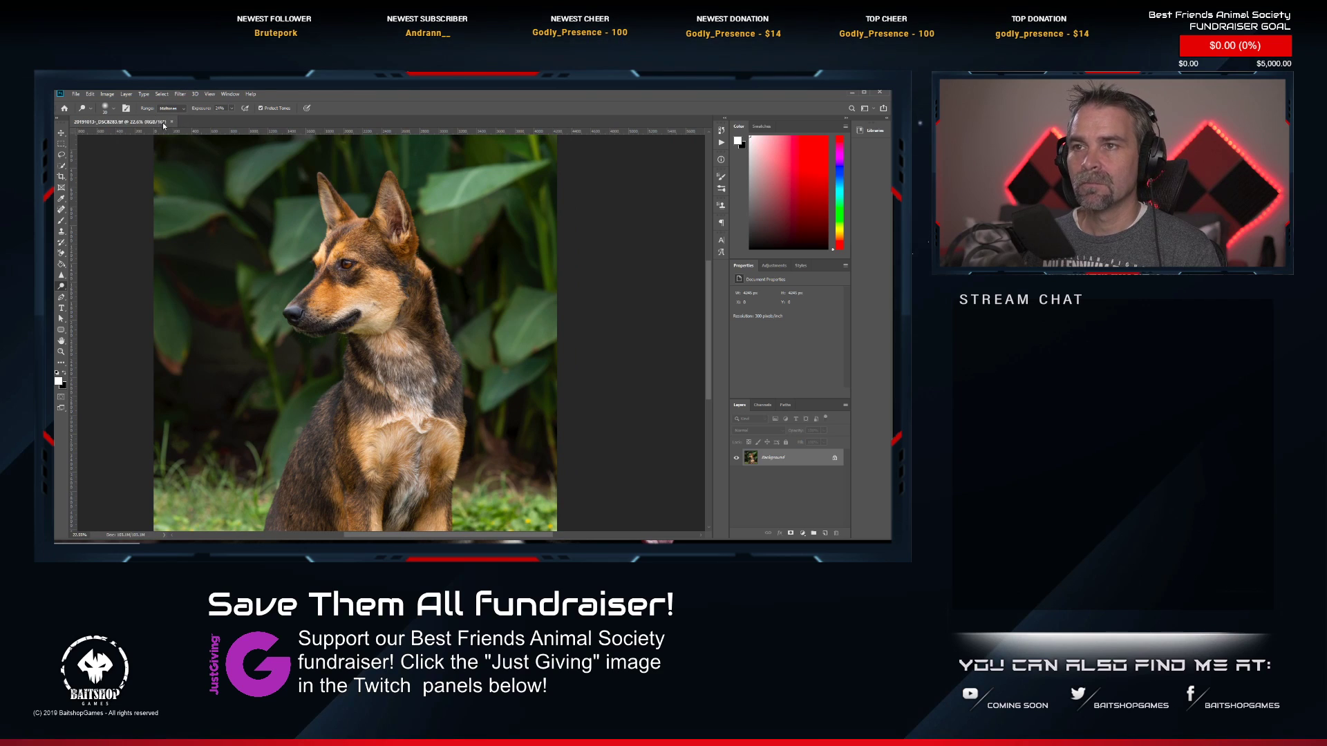
{"action": "left_click", "coordinate": [171, 121]}
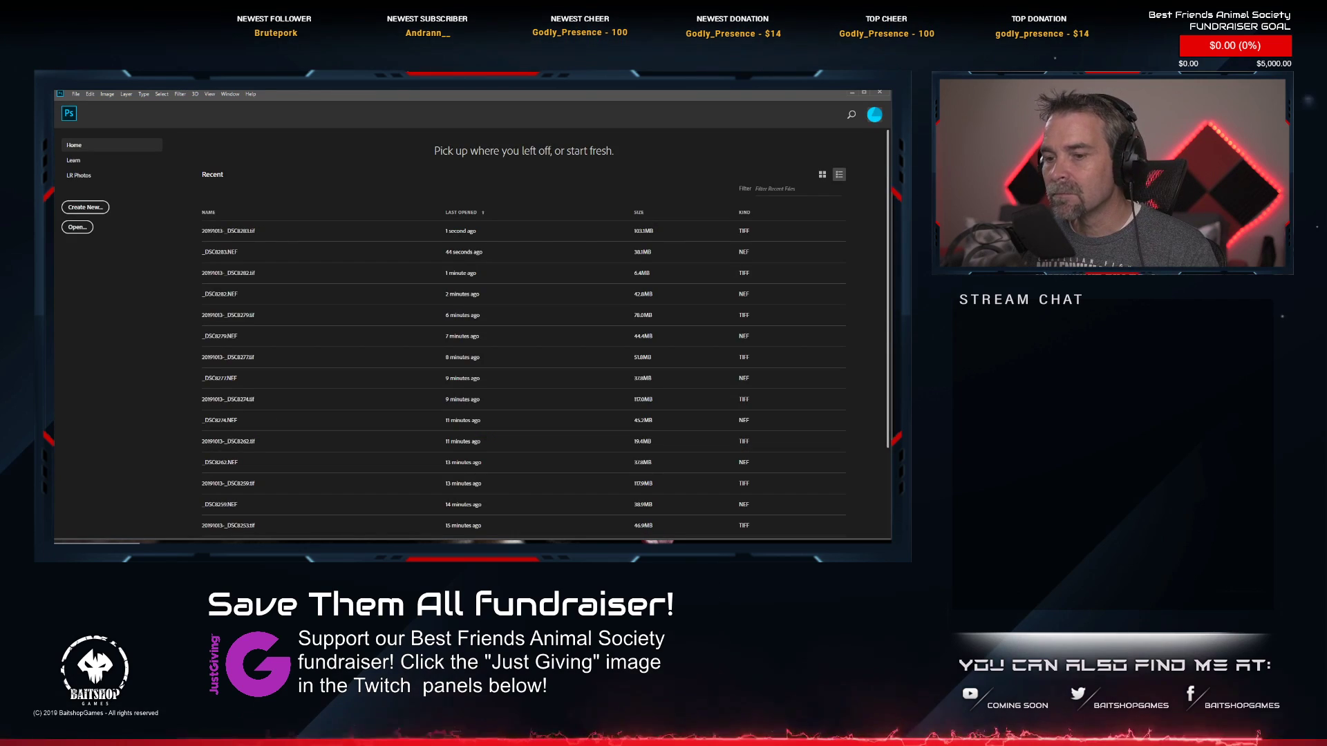
{"action": "key", "text": "alt+Tab"}
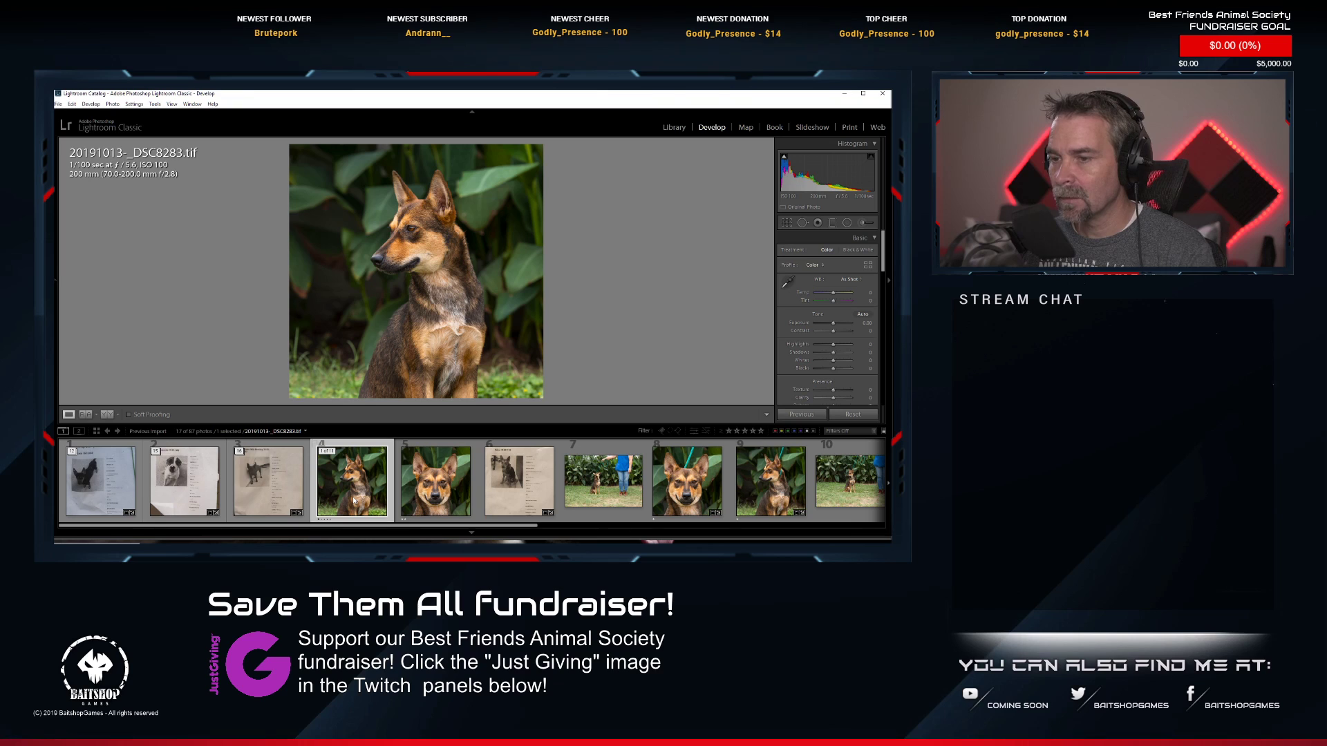
{"action": "key", "text": "2"}
Find the standing dog photo _DSC8287.NEF further along the series and open it for editing in Adobe Photoshop.
{"action": "scroll", "coordinate": [464, 477], "scroll_direction": "down", "scroll_amount": 3}
{"action": "scroll", "coordinate": [465, 477], "scroll_direction": "down", "scroll_amount": 2}
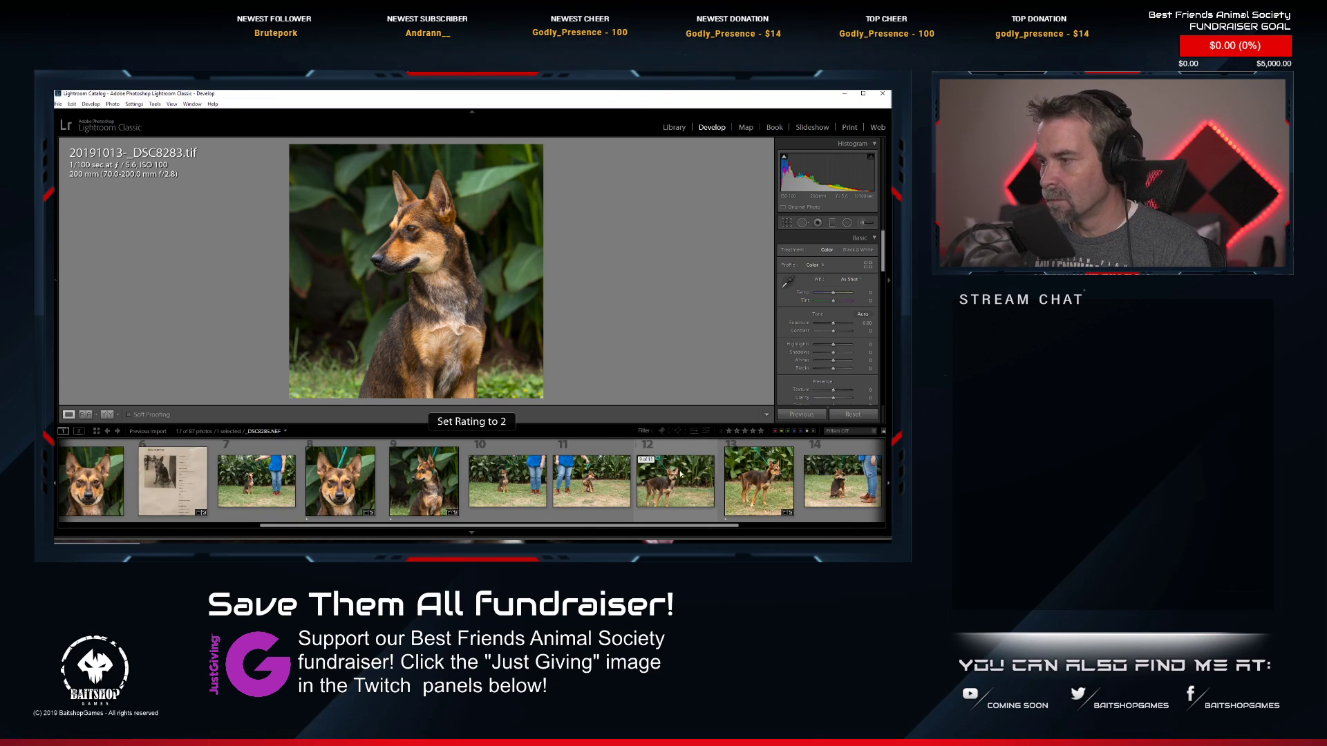
{"action": "left_click", "coordinate": [743, 489]}
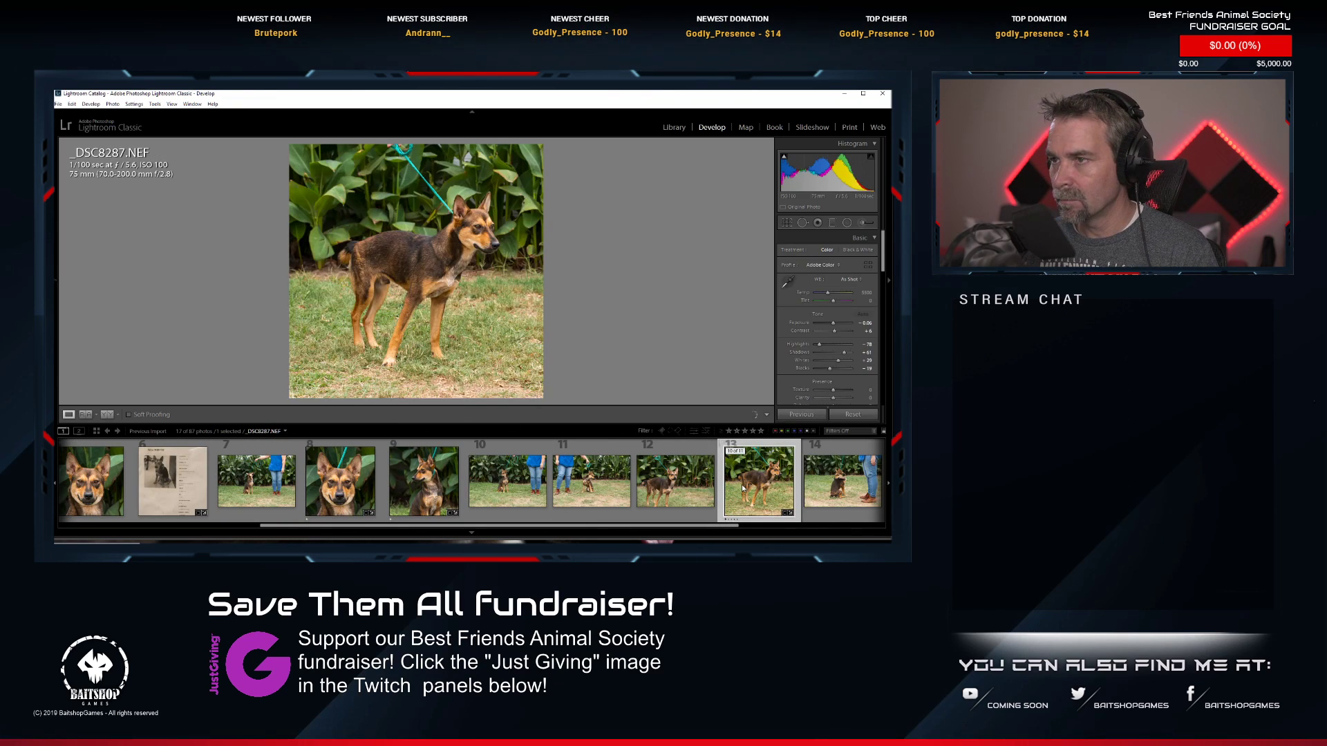
{"action": "right_click", "coordinate": [744, 489]}
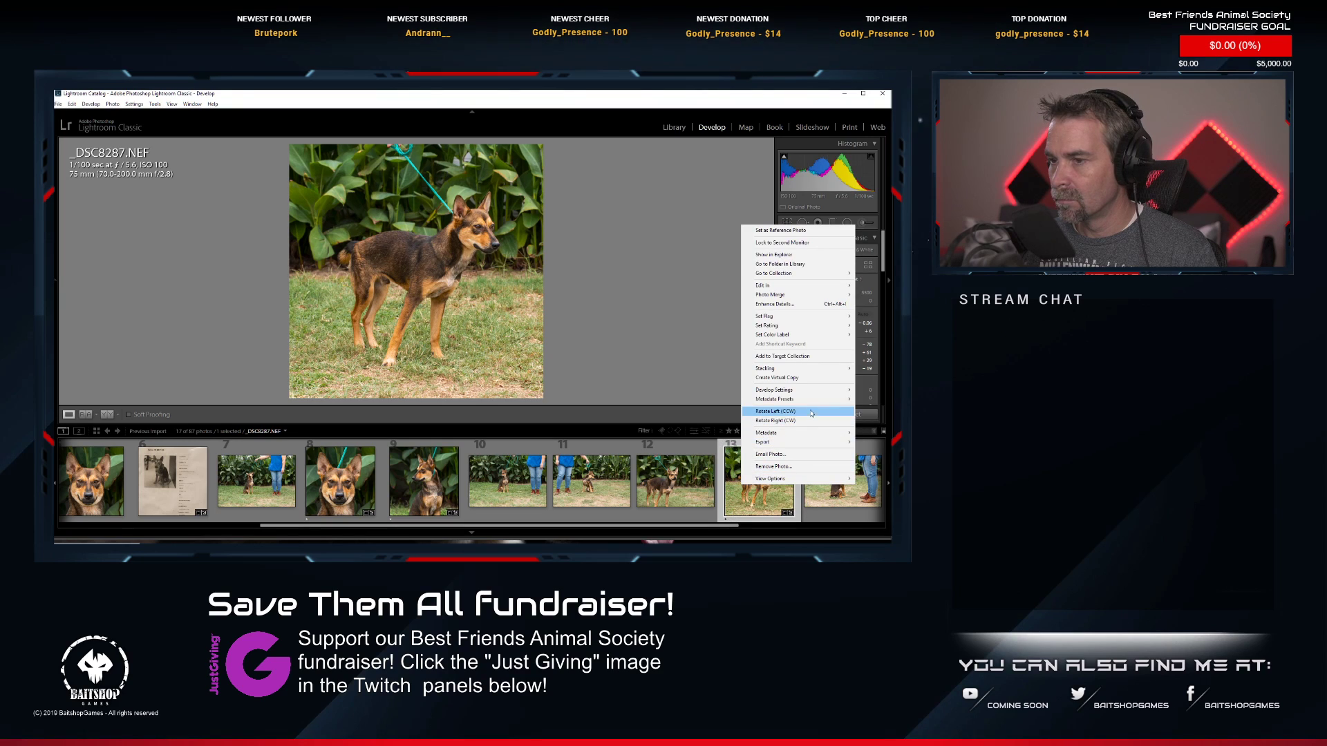
{"action": "mouse_move", "coordinate": [809, 407]}
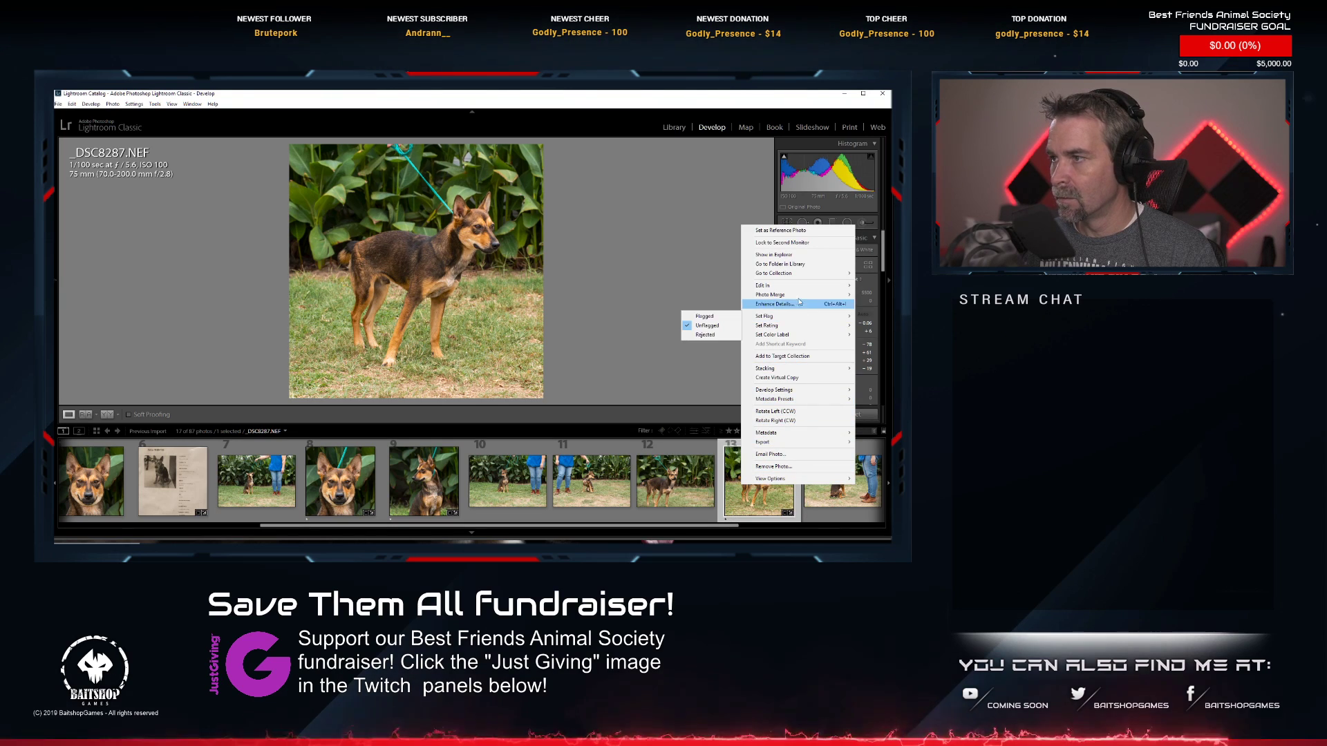
{"action": "mouse_move", "coordinate": [802, 286]}
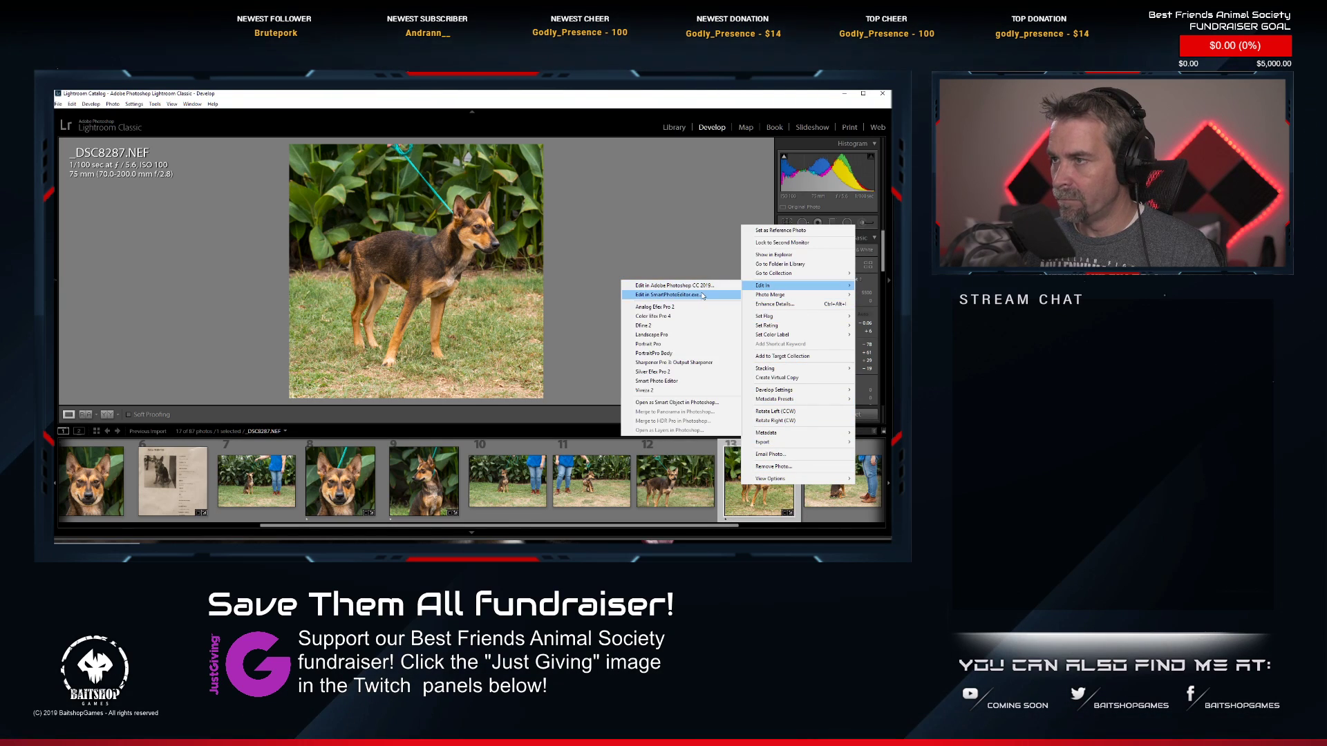
{"action": "left_click", "coordinate": [700, 294]}
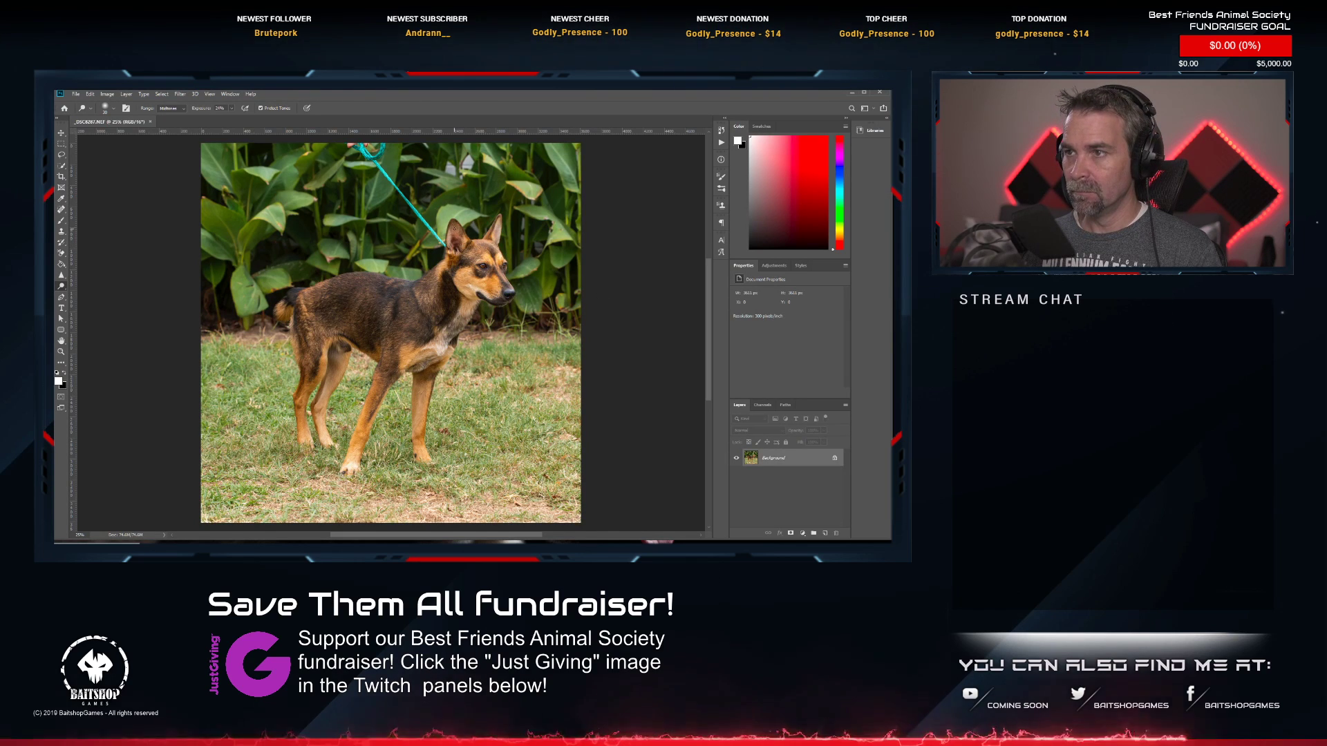
Heal away the coiled leash and hand at the photo's upper edge and the turquoise line down to the dog's neck.
{"action": "scroll", "coordinate": [454, 313], "scroll_direction": "up", "scroll_amount": 3}
{"action": "left_click_drag", "start_coordinate": [454, 313], "coordinate": [457, 325]}
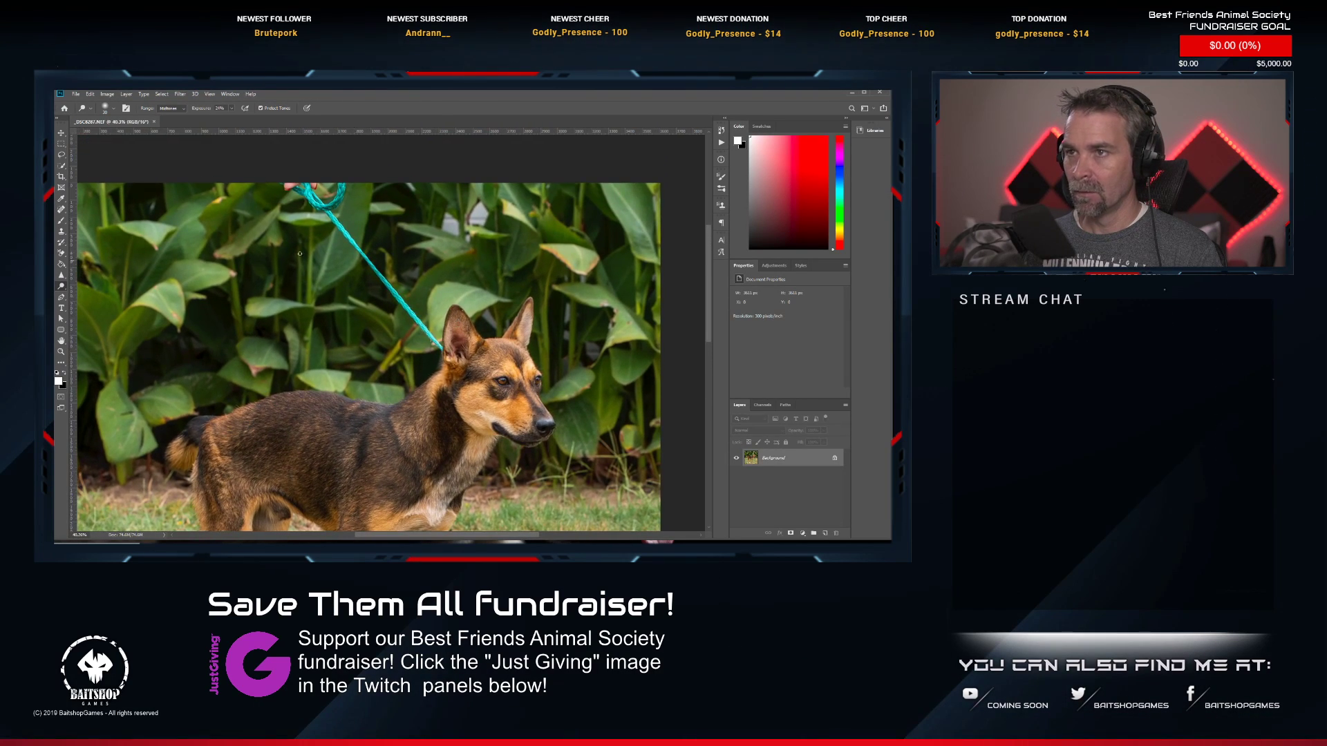
{"action": "left_click", "coordinate": [60, 209]}
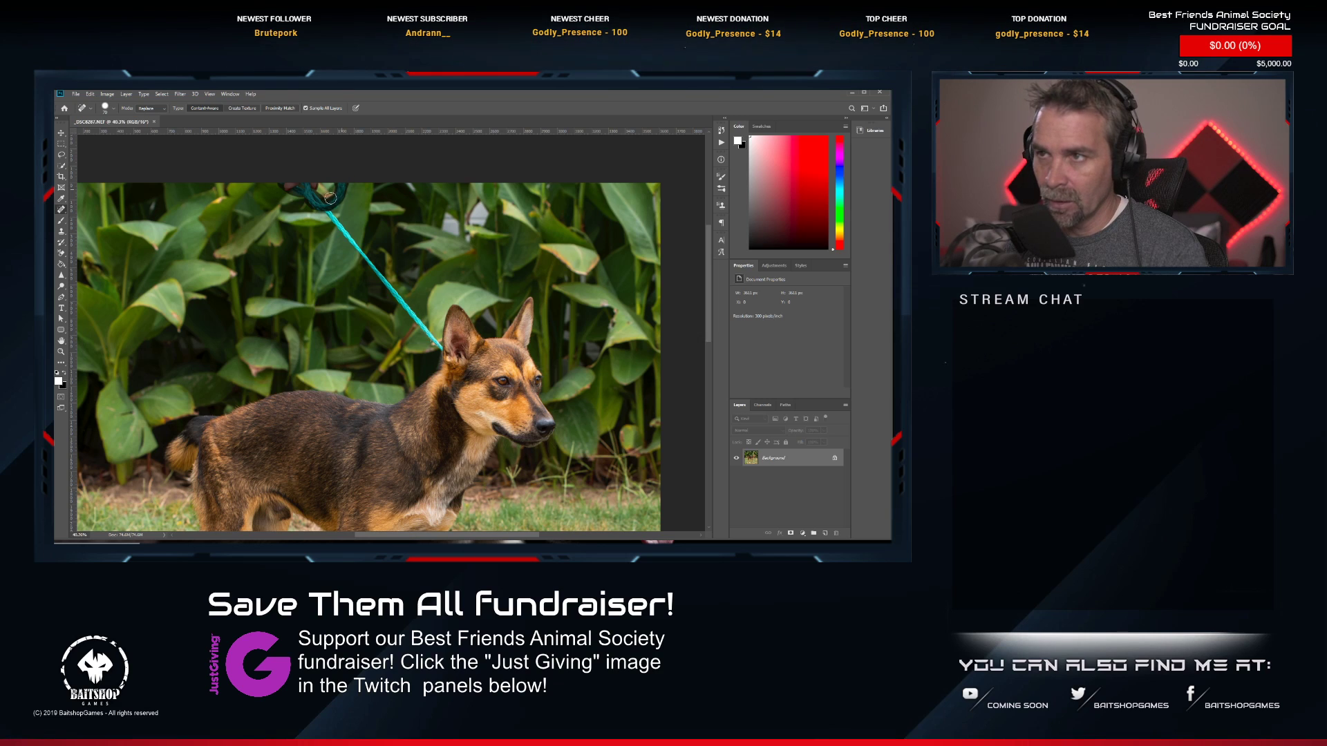
{"action": "left_click_drag", "start_coordinate": [290, 188], "coordinate": [329, 199]}
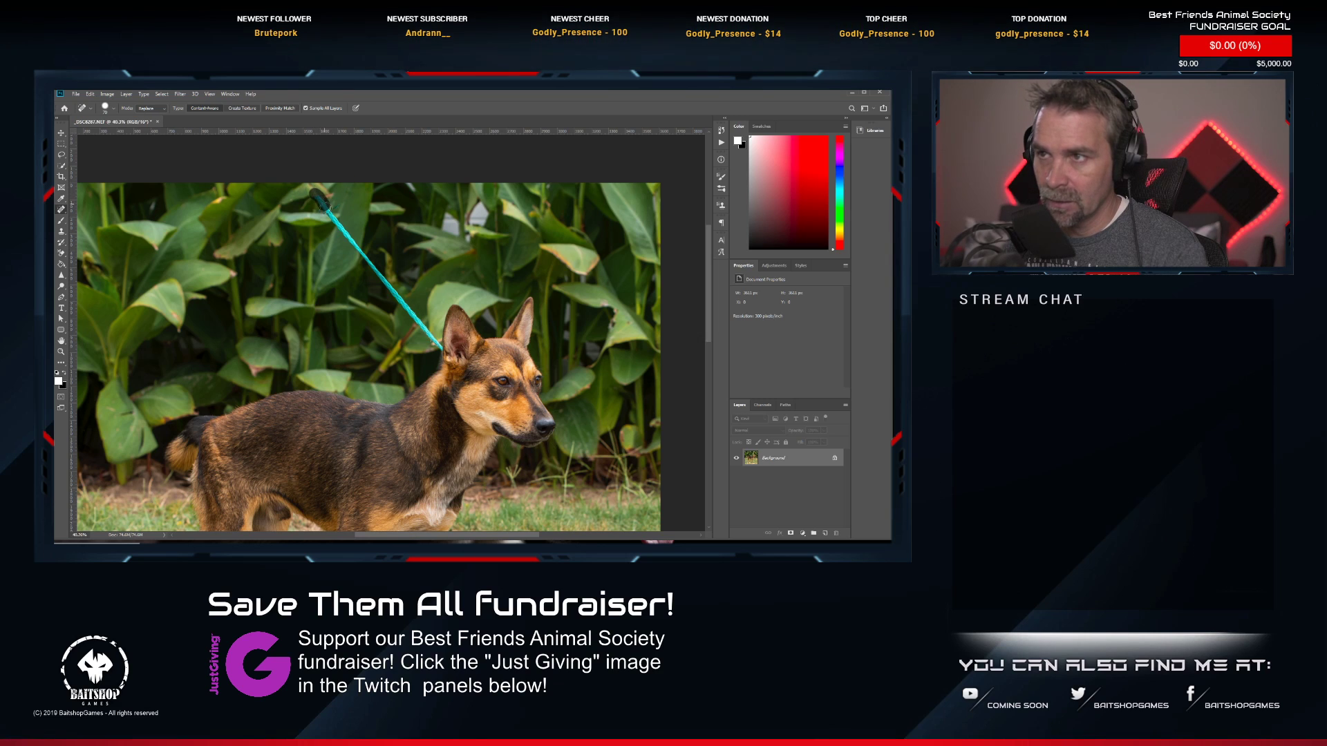
{"action": "left_click_drag", "start_coordinate": [356, 245], "coordinate": [372, 272]}
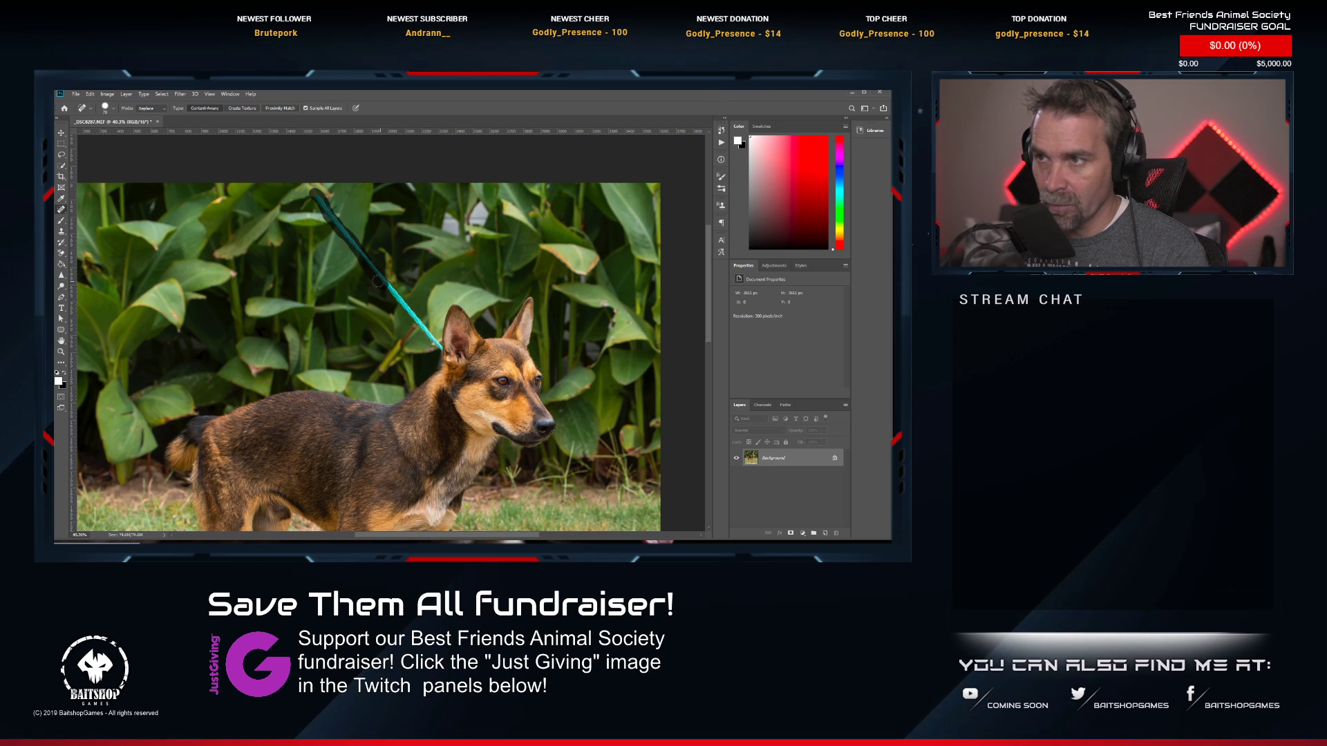
{"action": "left_click_drag", "start_coordinate": [418, 323], "coordinate": [441, 352]}
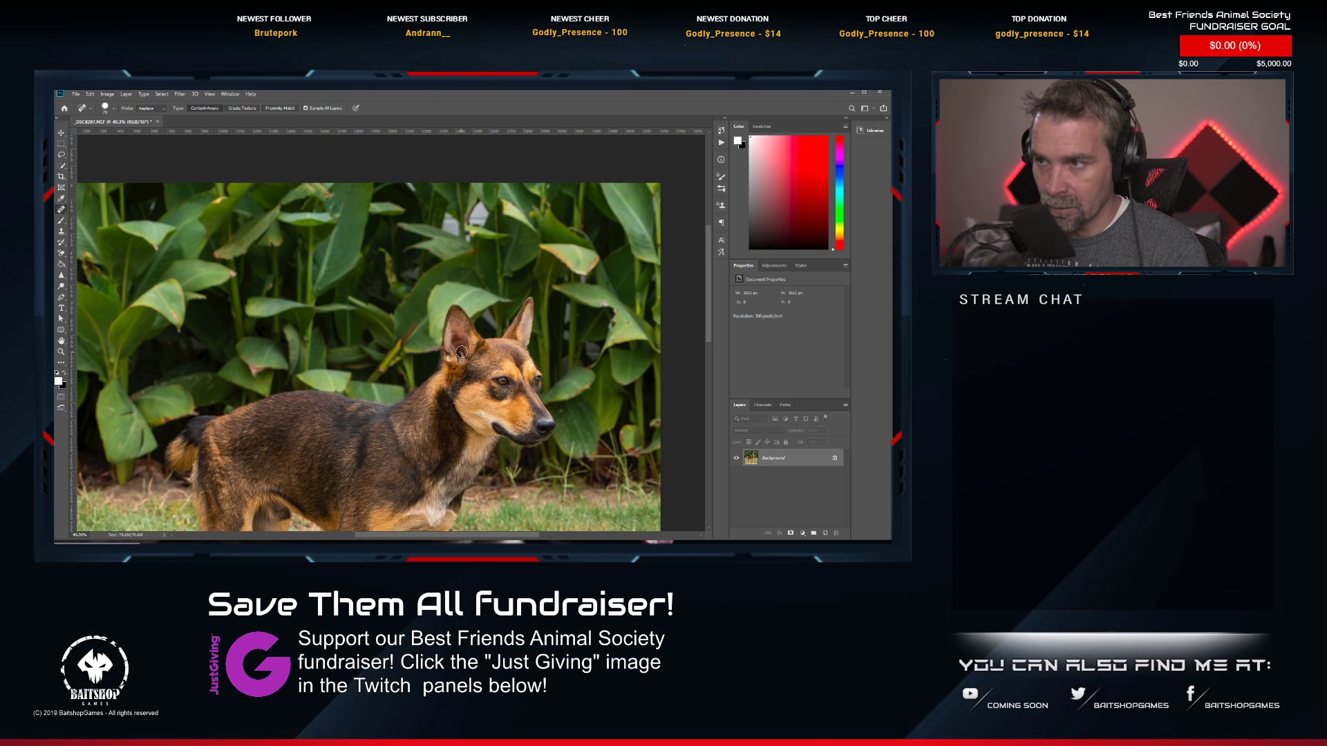
Check the healed standing photo as a whole and around the dog's head, save and close it, and switch back to Lightroom Classic.
{"action": "scroll", "coordinate": [387, 358], "scroll_direction": "down", "scroll_amount": 11}
{"action": "scroll", "coordinate": [367, 367], "scroll_direction": "down", "scroll_amount": 1}
{"action": "scroll", "coordinate": [366, 366], "scroll_direction": "down", "scroll_amount": 3}
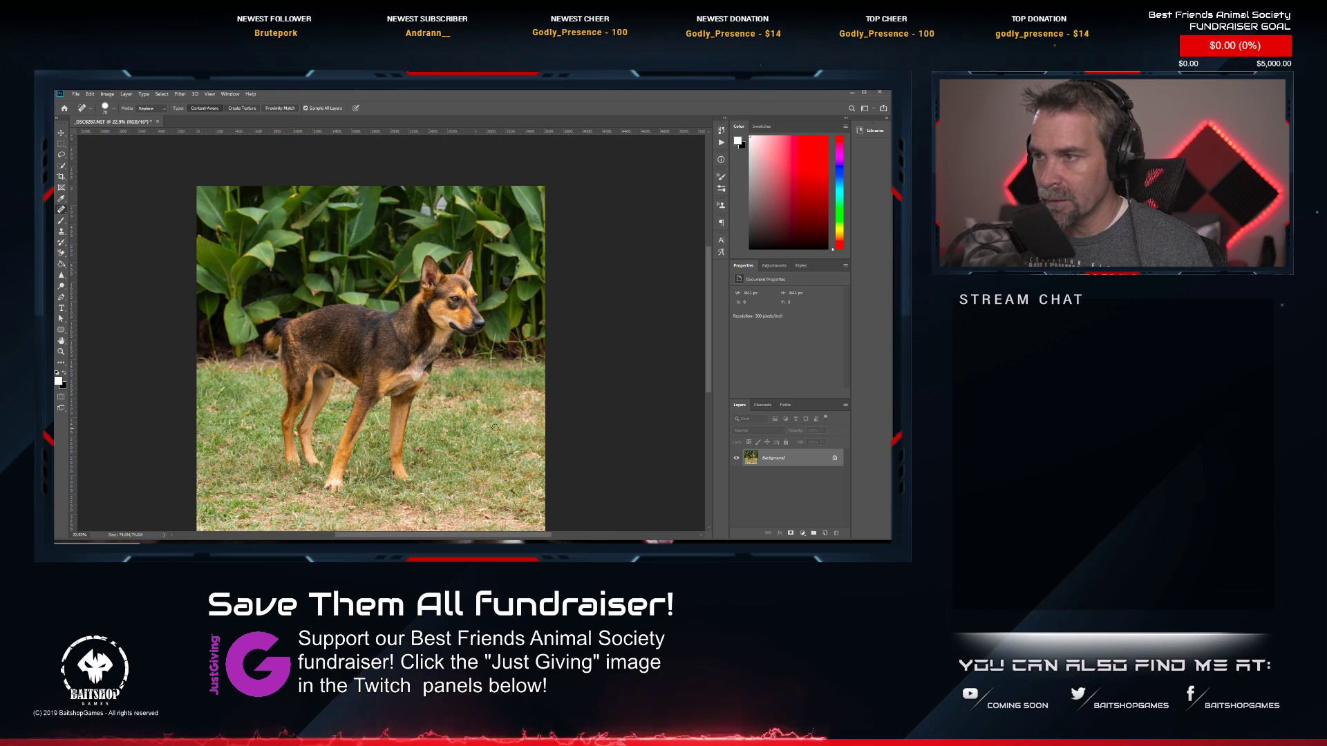
{"action": "scroll", "coordinate": [451, 303], "scroll_direction": "up", "scroll_amount": 4}
{"action": "scroll", "coordinate": [453, 303], "scroll_direction": "up", "scroll_amount": 2}
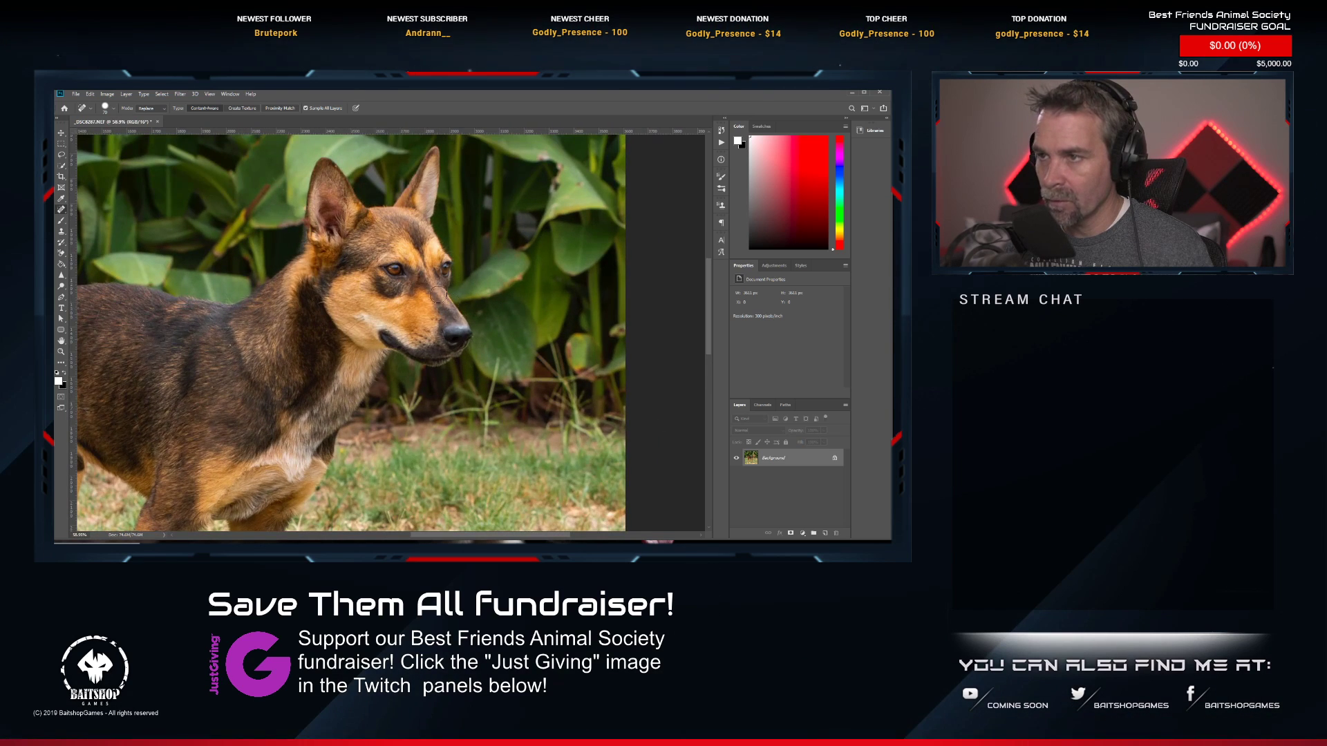
{"action": "scroll", "coordinate": [364, 294], "scroll_direction": "down", "scroll_amount": 6}
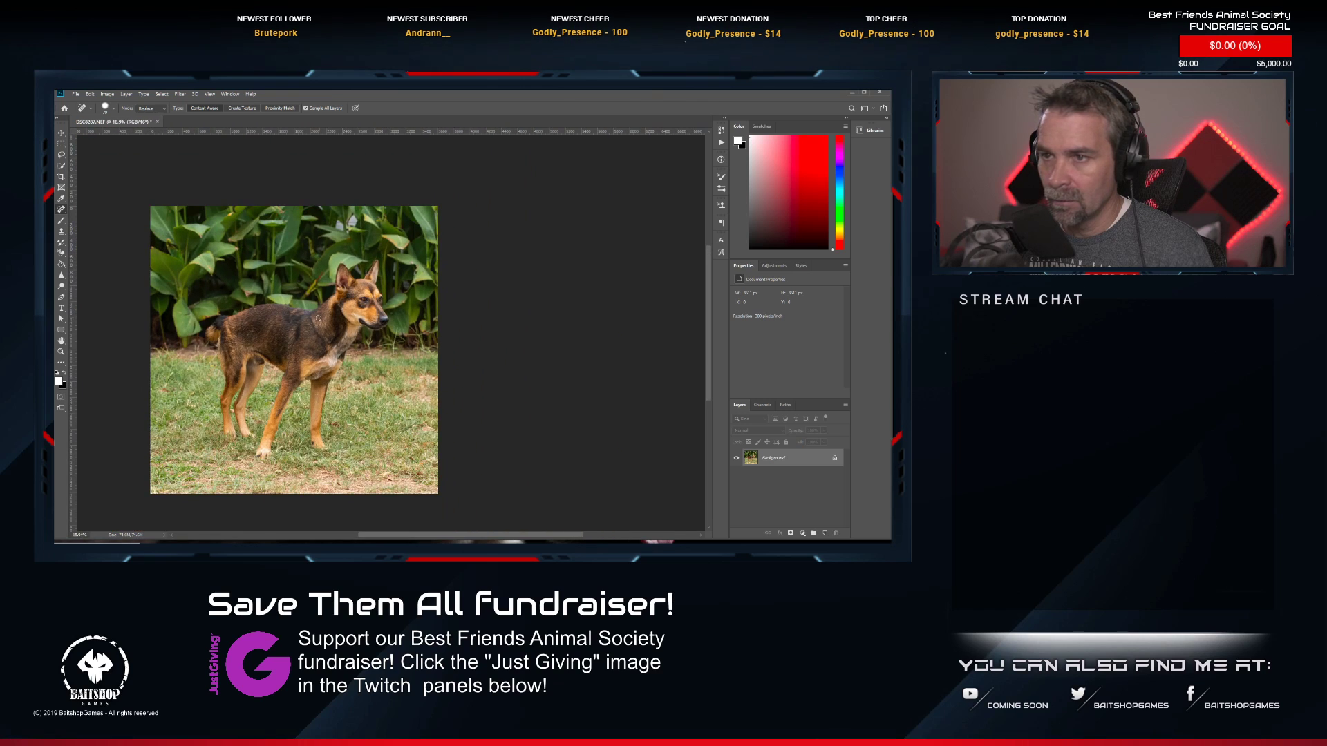
{"action": "left_click_drag", "start_coordinate": [314, 323], "coordinate": [317, 323]}
{"action": "key", "text": "ctrl+s"}
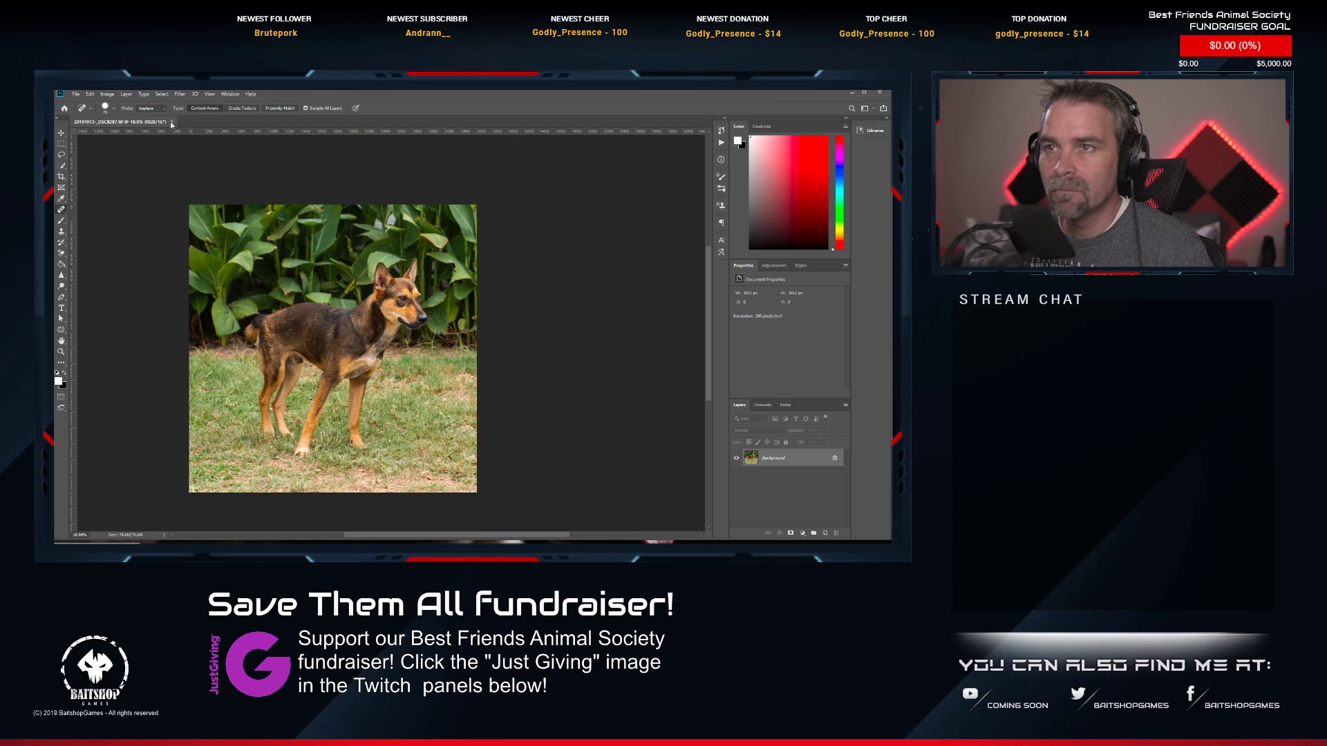
{"action": "left_click", "coordinate": [172, 122]}
{"action": "key", "text": "alt+Tab"}
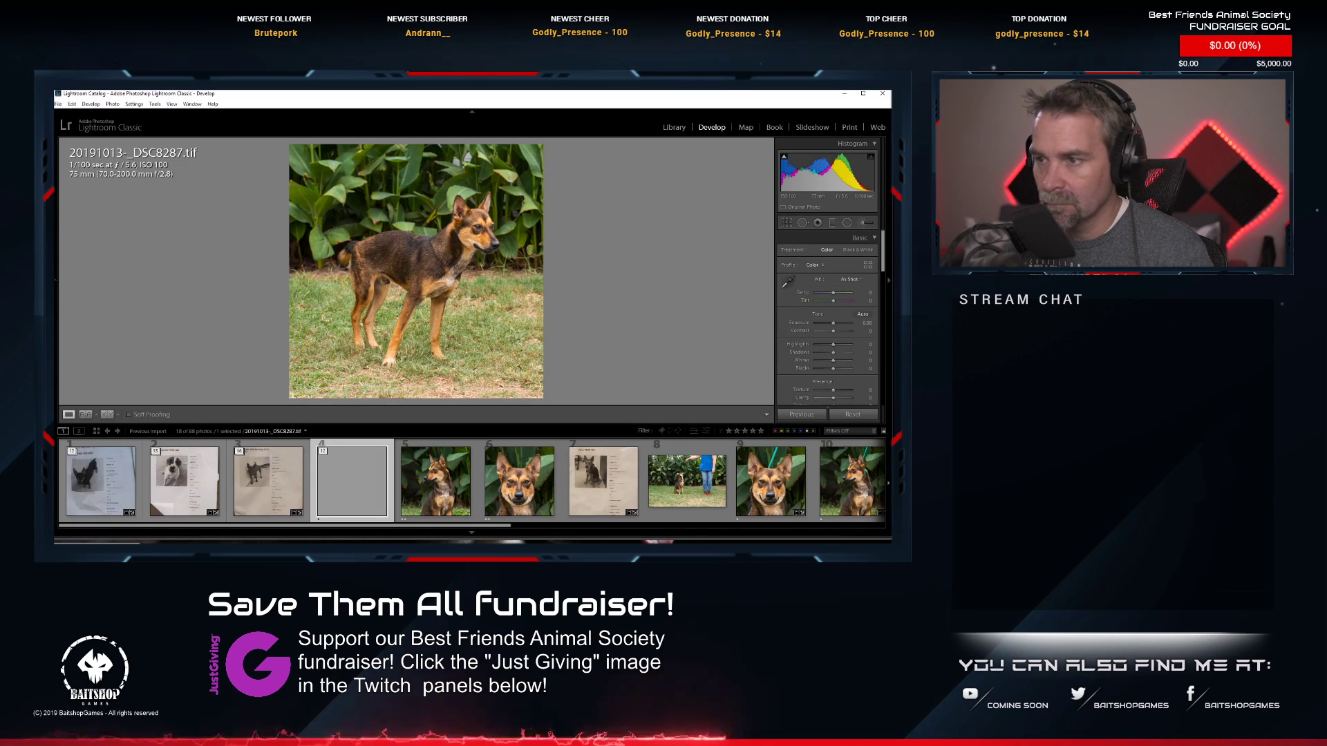
Give 20191013-_DSC8287.tif a rating of 2 and collapse the stack of that dog's photos.
{"action": "key", "text": "2"}
{"action": "scroll", "coordinate": [349, 513], "scroll_direction": "down", "scroll_amount": 3}
{"action": "left_click", "coordinate": [454, 454]}
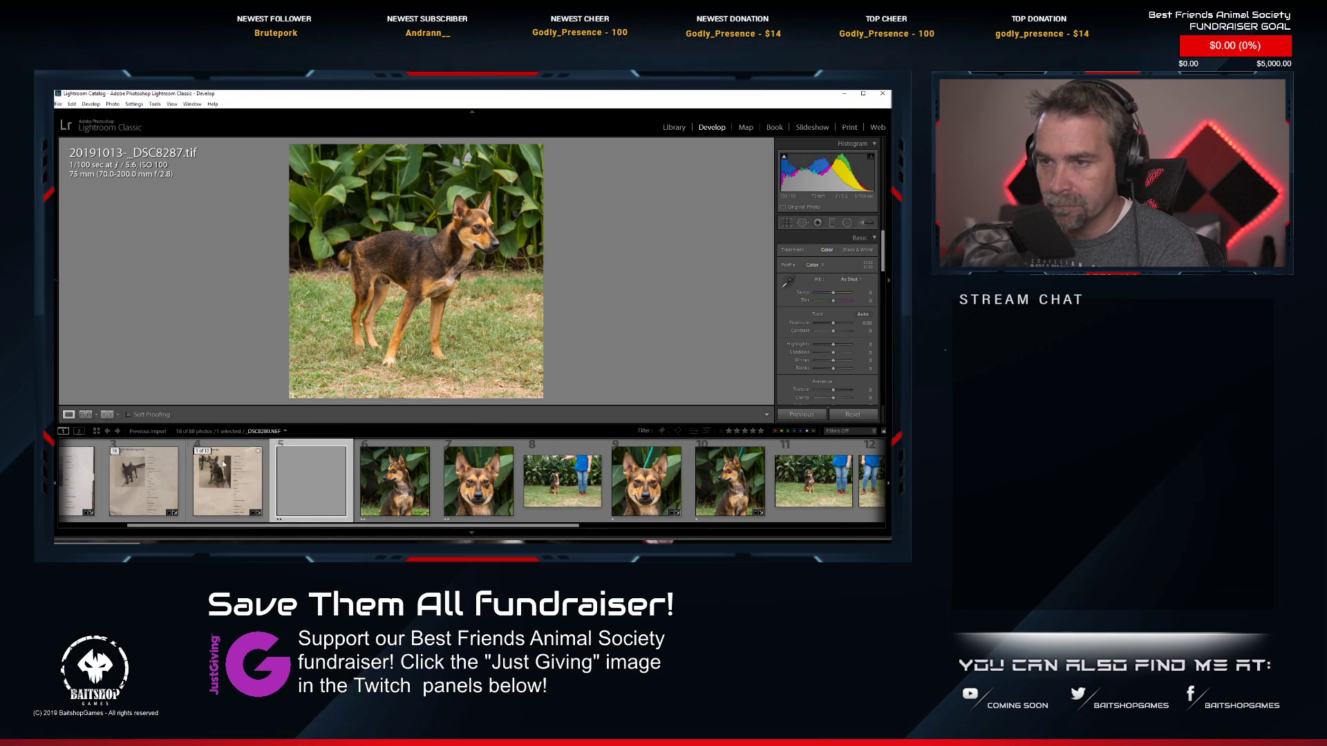
{"action": "left_click", "coordinate": [199, 452]}
Expand the photo stack of _DSC8291.NEF and open the standing dog photo _DSC8298.NEF for editing in Adobe Photoshop.
{"action": "left_click", "coordinate": [435, 484]}
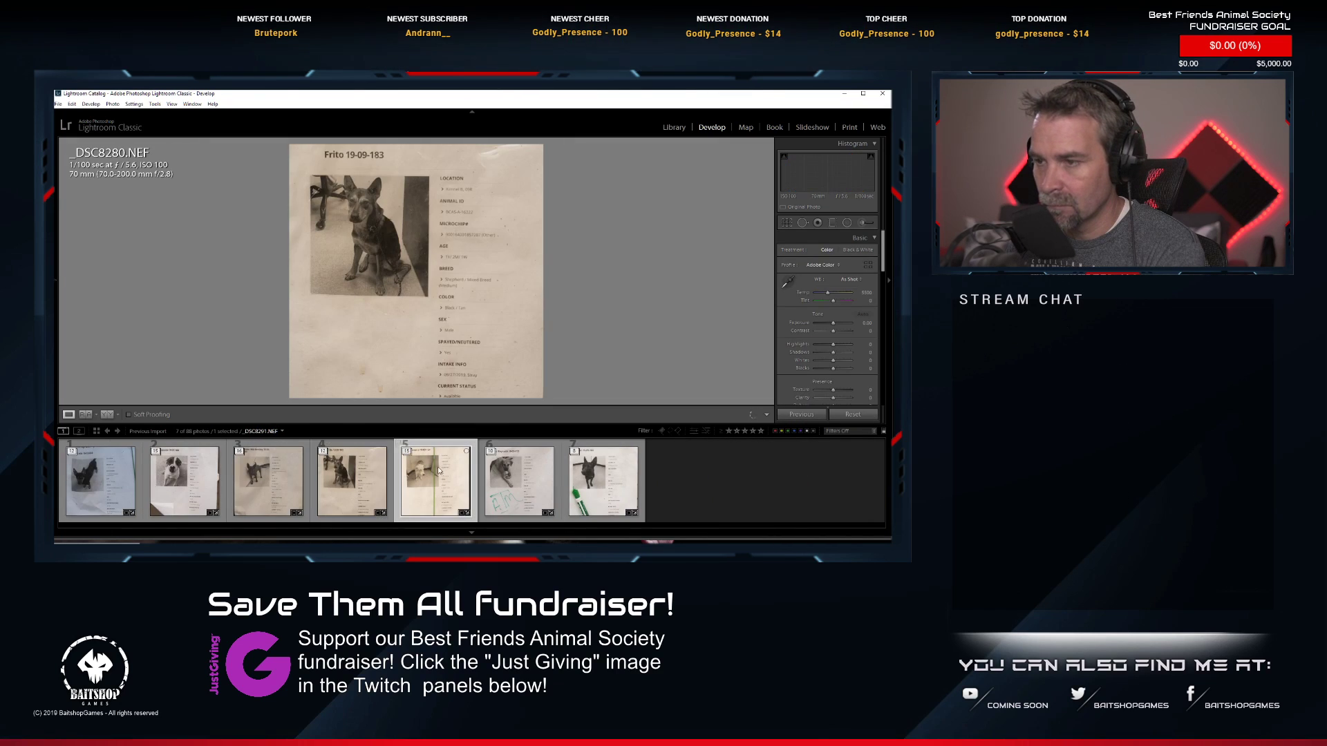
{"action": "left_click", "coordinate": [474, 471]}
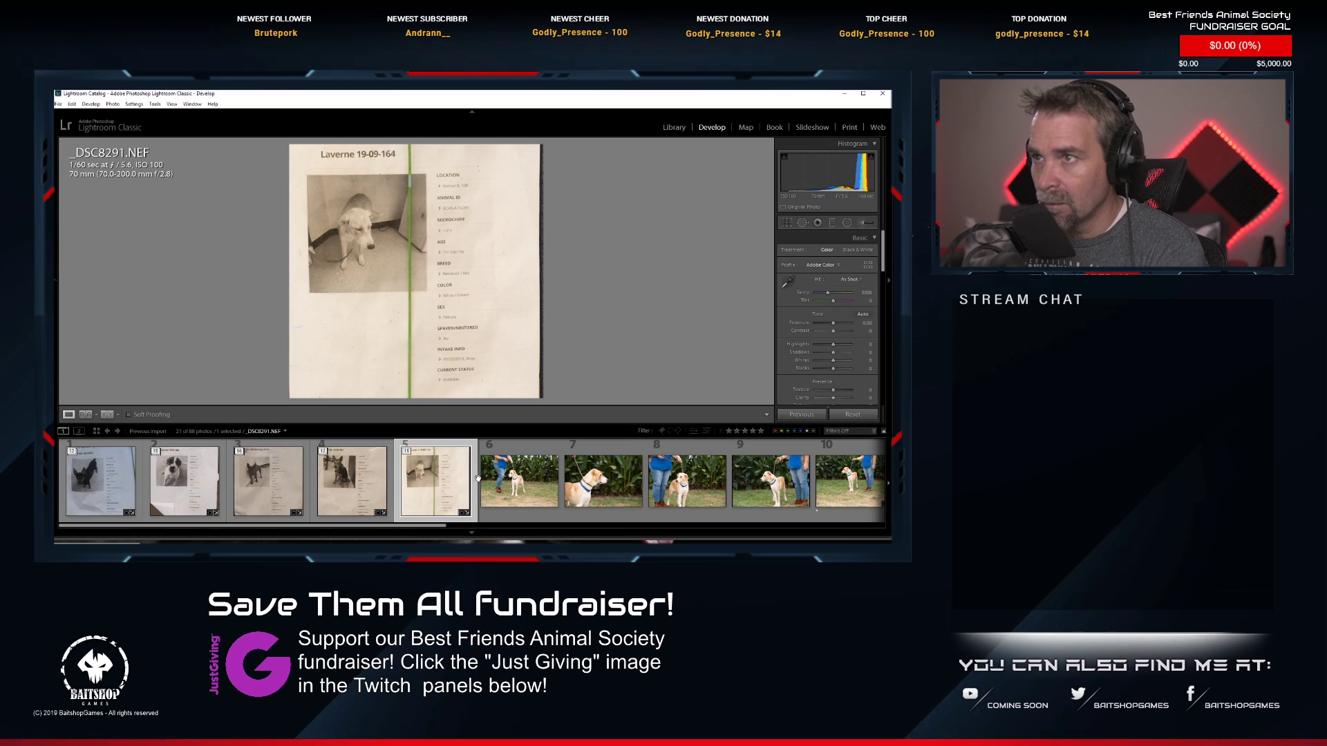
{"action": "scroll", "coordinate": [513, 484], "scroll_direction": "down", "scroll_amount": 4}
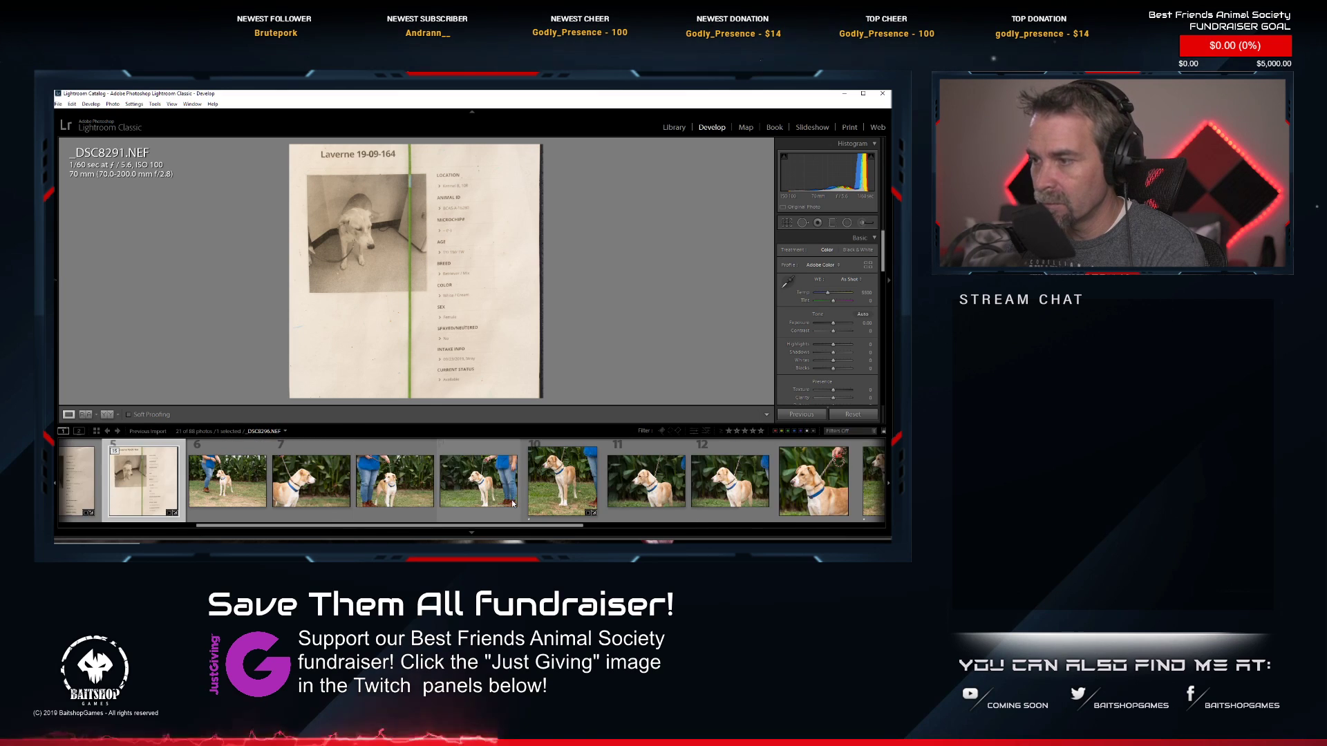
{"action": "left_click", "coordinate": [563, 483]}
{"action": "right_click", "coordinate": [560, 495]}
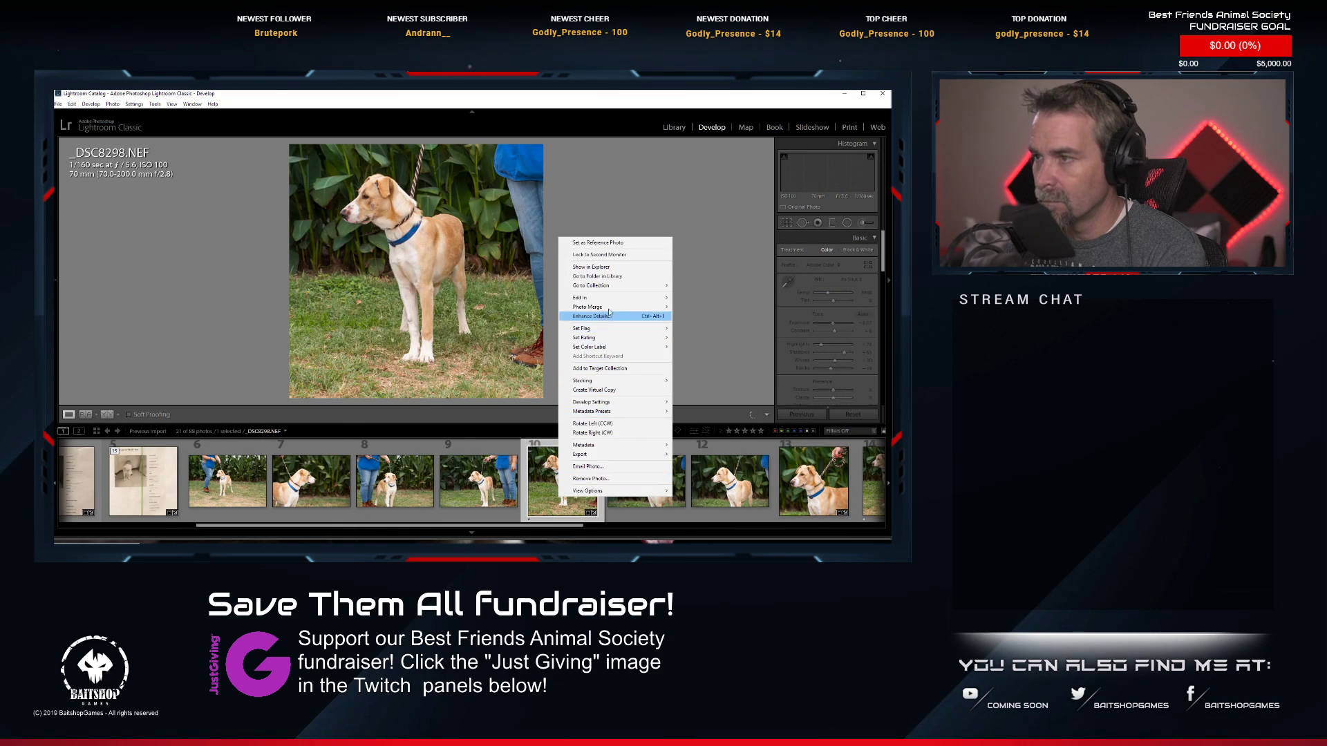
{"action": "mouse_move", "coordinate": [622, 298]}
{"action": "left_click", "coordinate": [687, 297]}
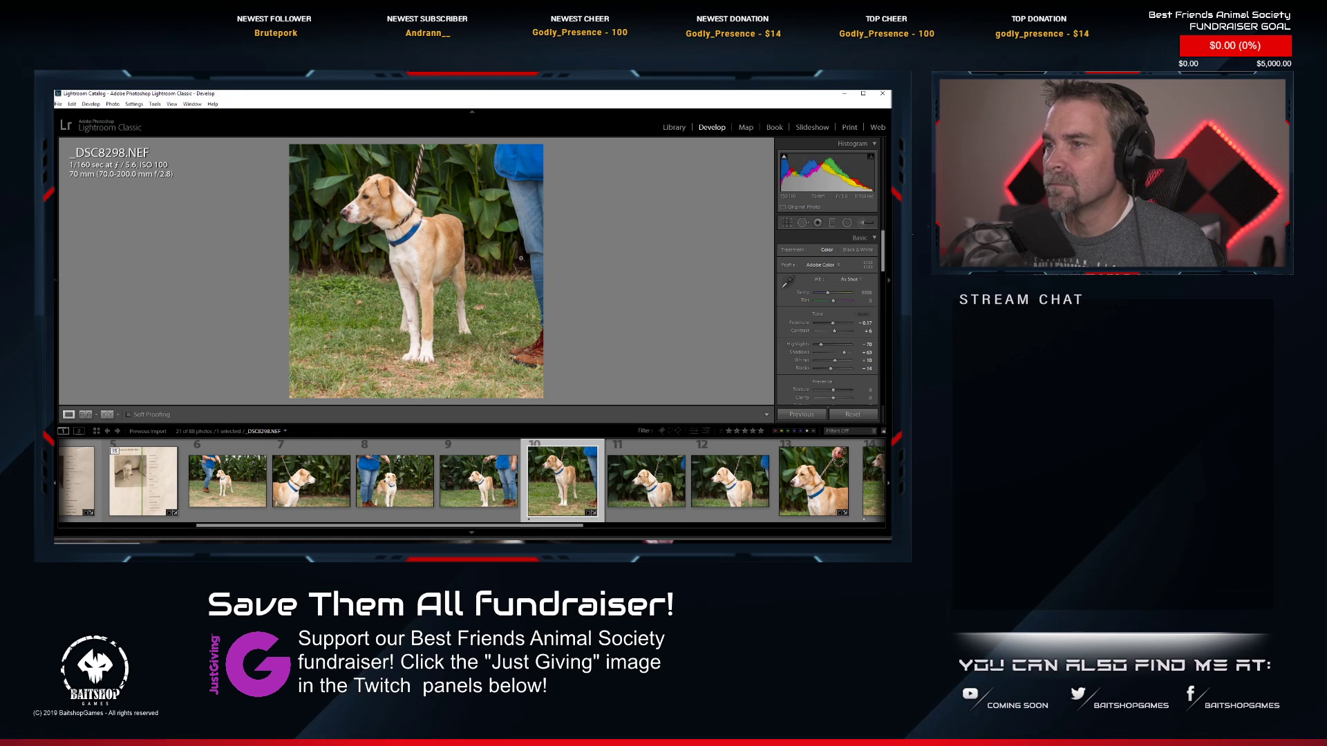
Heal away the striped leash around the dog's neck and across the leaves, and clean up the fur edge behind the neck.
{"action": "scroll", "coordinate": [413, 219], "scroll_direction": "up", "scroll_amount": 5}
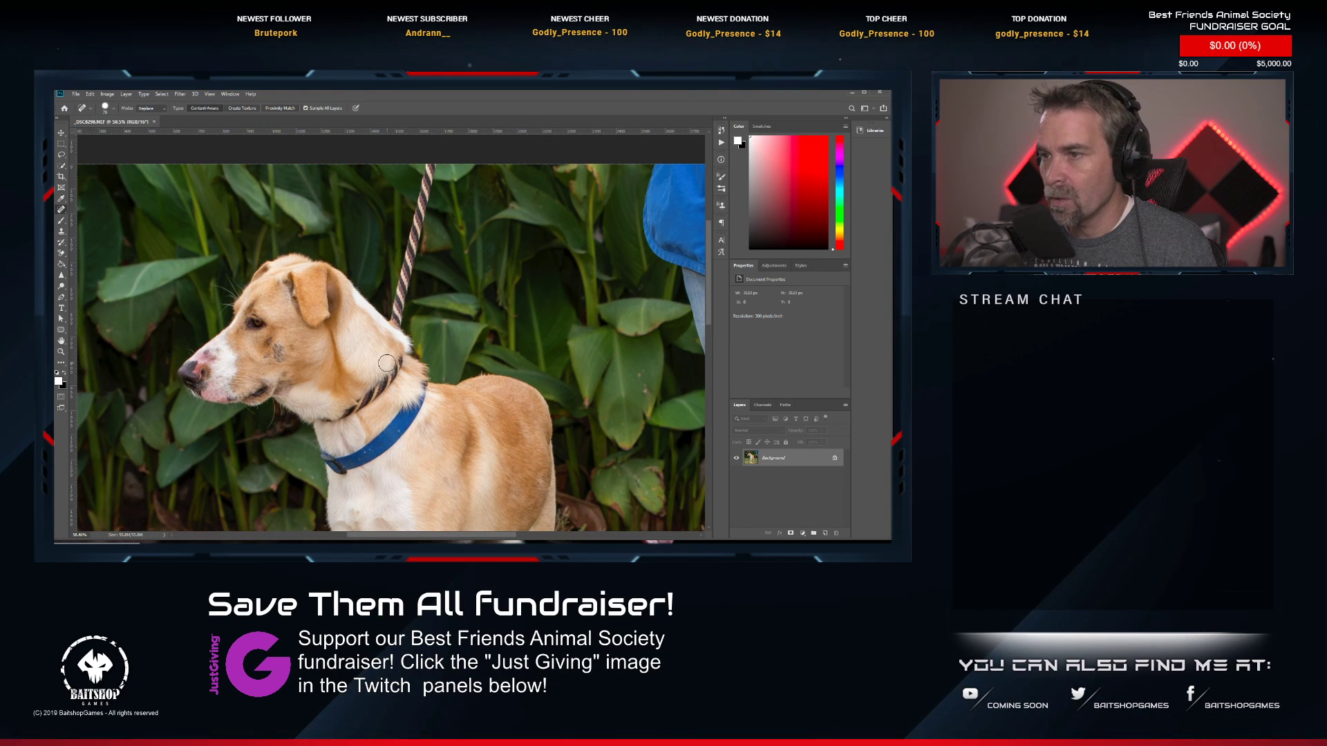
{"action": "mouse_move", "coordinate": [398, 362]}
{"action": "left_mouse_down"}
{"action": "mouse_move", "coordinate": [317, 419]}
{"action": "mouse_move", "coordinate": [376, 425]}
{"action": "mouse_move", "coordinate": [356, 426]}
{"action": "mouse_move", "coordinate": [388, 369]}
{"action": "mouse_move", "coordinate": [326, 429]}
{"action": "left_mouse_up"}
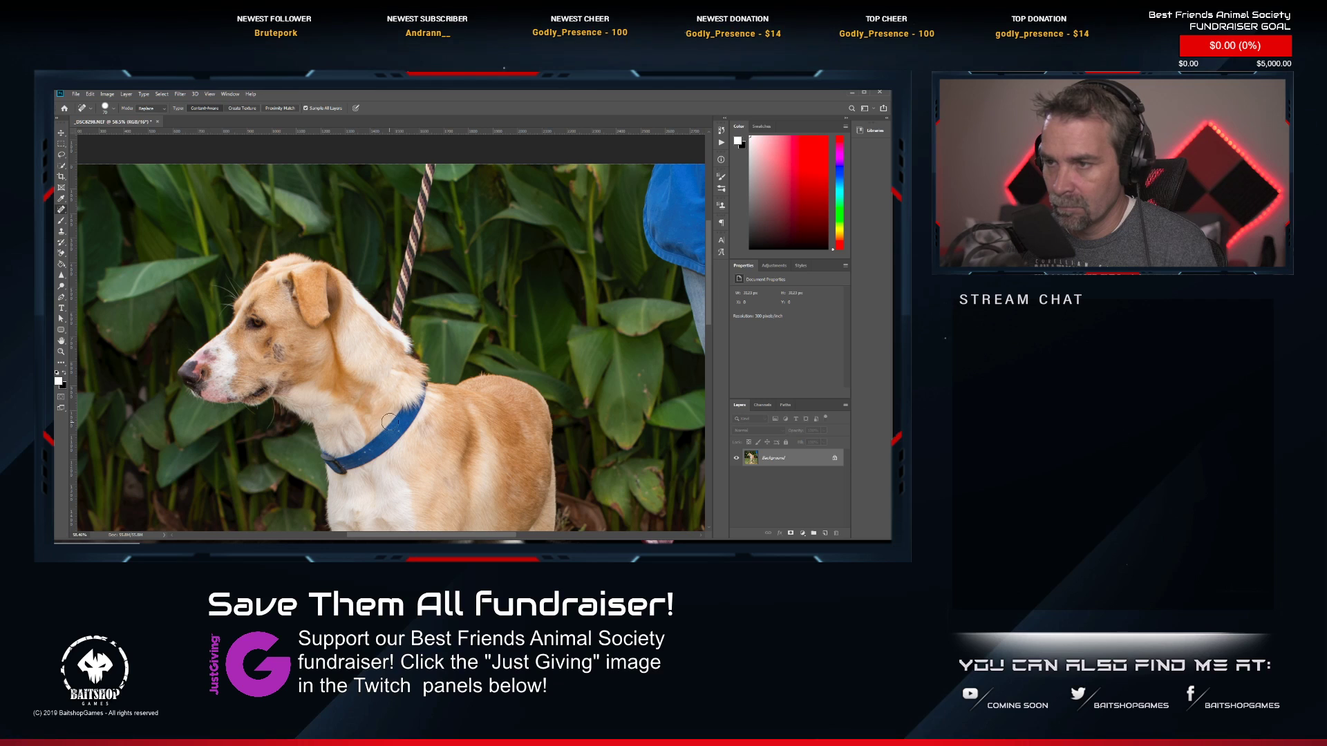
{"action": "left_click_drag", "start_coordinate": [398, 338], "coordinate": [368, 389]}
{"action": "left_click_drag", "start_coordinate": [399, 215], "coordinate": [362, 378]}
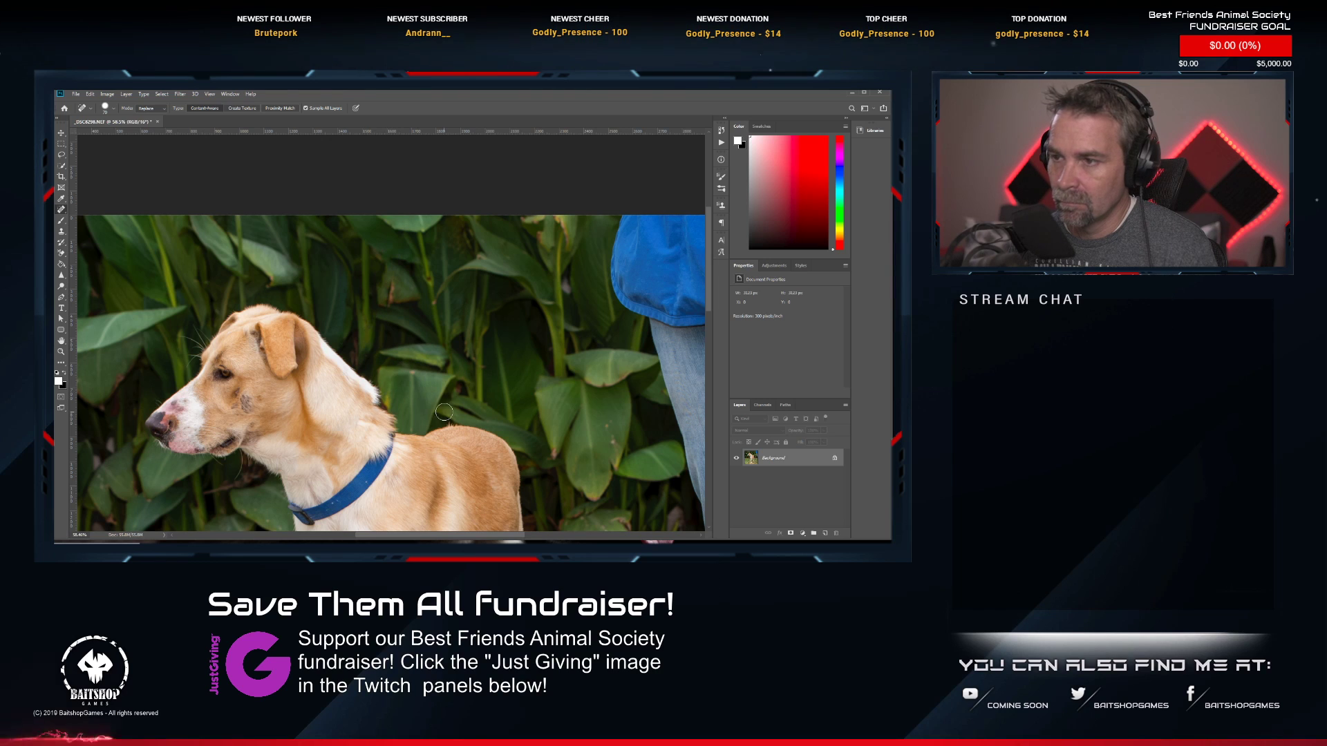
{"action": "scroll", "coordinate": [403, 421], "scroll_direction": "up", "scroll_amount": 3}
{"action": "mouse_move", "coordinate": [357, 391]}
{"action": "left_mouse_down"}
{"action": "mouse_move", "coordinate": [356, 436]}
{"action": "mouse_move", "coordinate": [360, 405]}
{"action": "mouse_move", "coordinate": [376, 418]}
{"action": "mouse_move", "coordinate": [369, 389]}
{"action": "mouse_move", "coordinate": [399, 423]}
{"action": "left_mouse_up"}
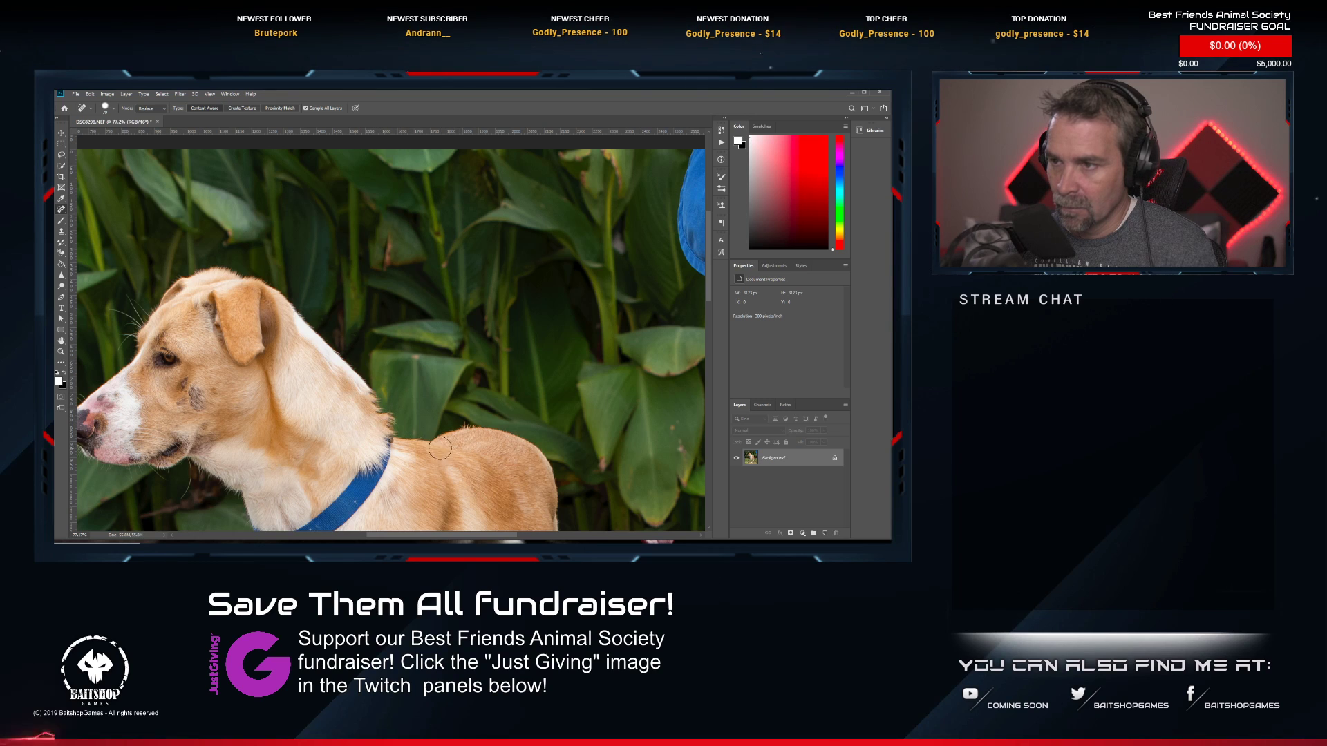
{"action": "scroll", "coordinate": [408, 423], "scroll_direction": "down", "scroll_amount": 2}
{"action": "left_click_drag", "start_coordinate": [396, 424], "coordinate": [388, 418]}
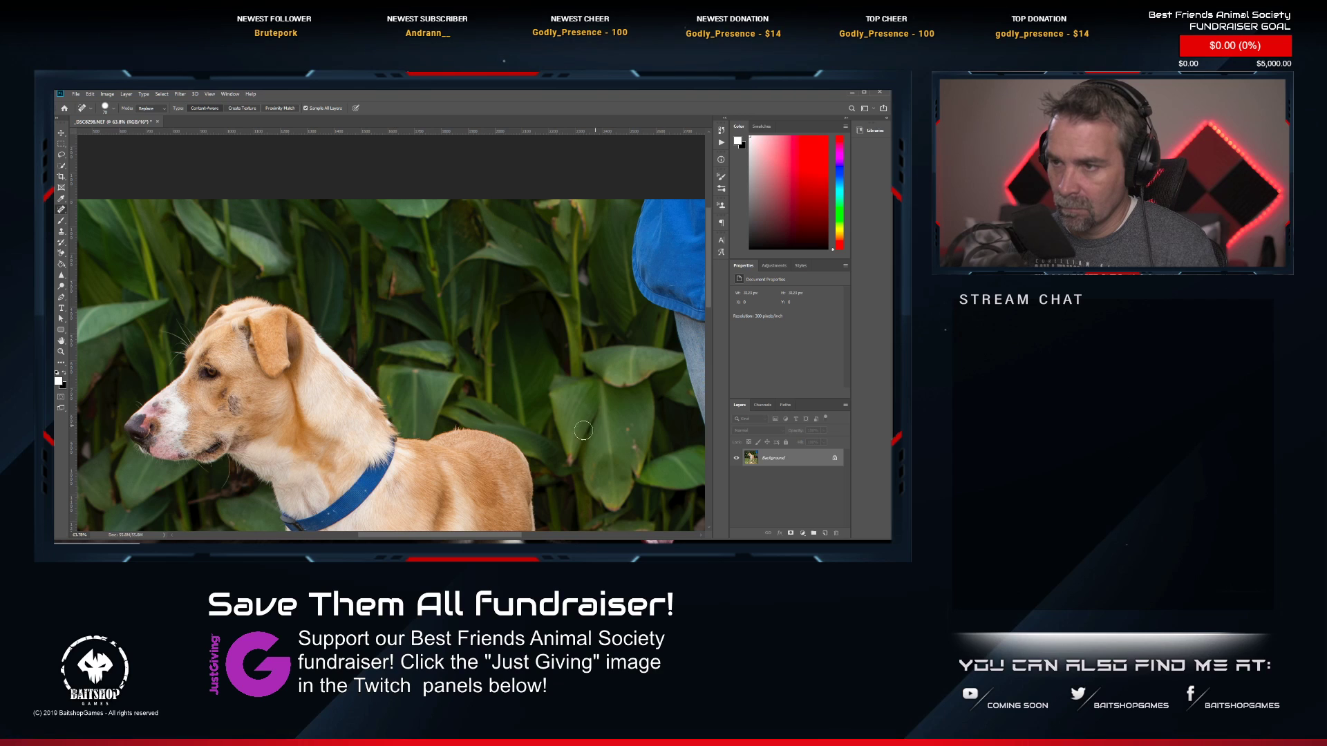
Enlarge the healing brush and remove the person's shirt, jeans and boot along the photo's right edge, plus the remnants in the upper corner.
{"action": "scroll", "coordinate": [469, 442], "scroll_direction": "down", "scroll_amount": 3}
{"action": "scroll", "coordinate": [583, 414], "scroll_direction": "down", "scroll_amount": 3}
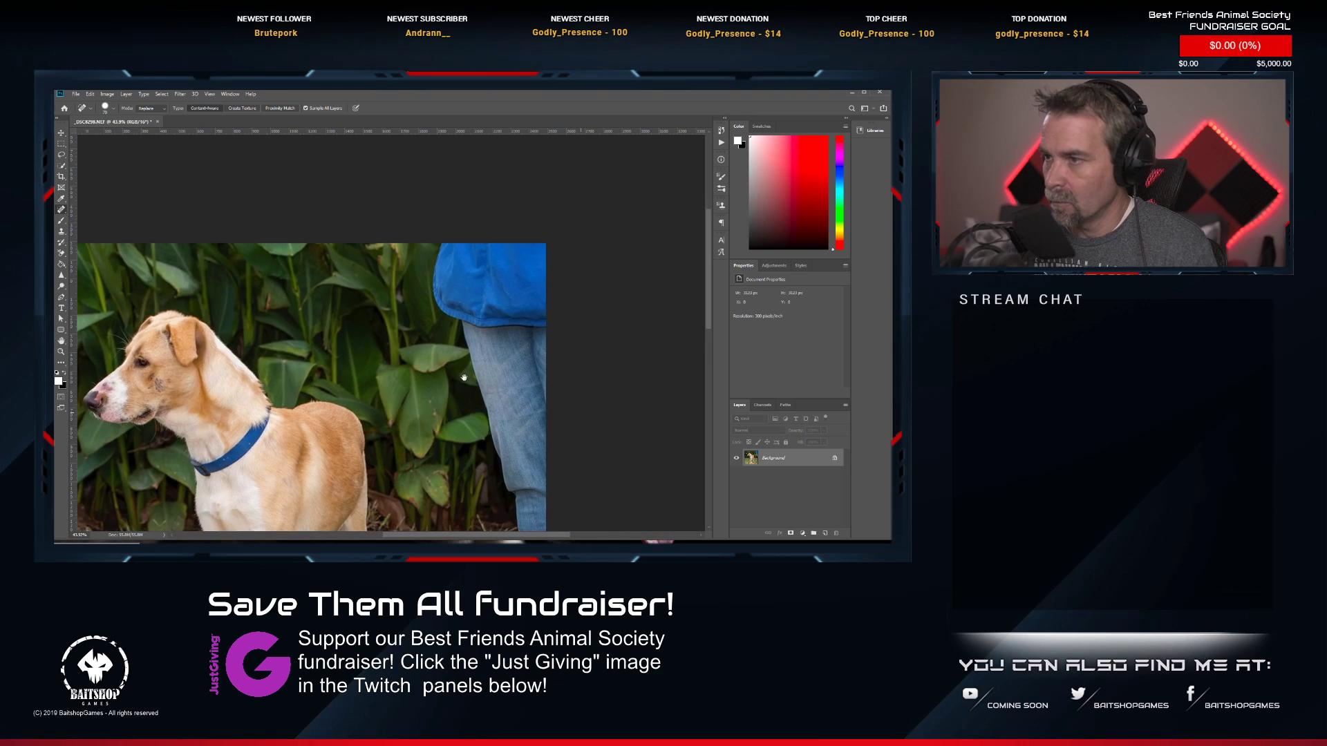
{"action": "left_click_drag", "start_coordinate": [489, 405], "coordinate": [437, 331]}
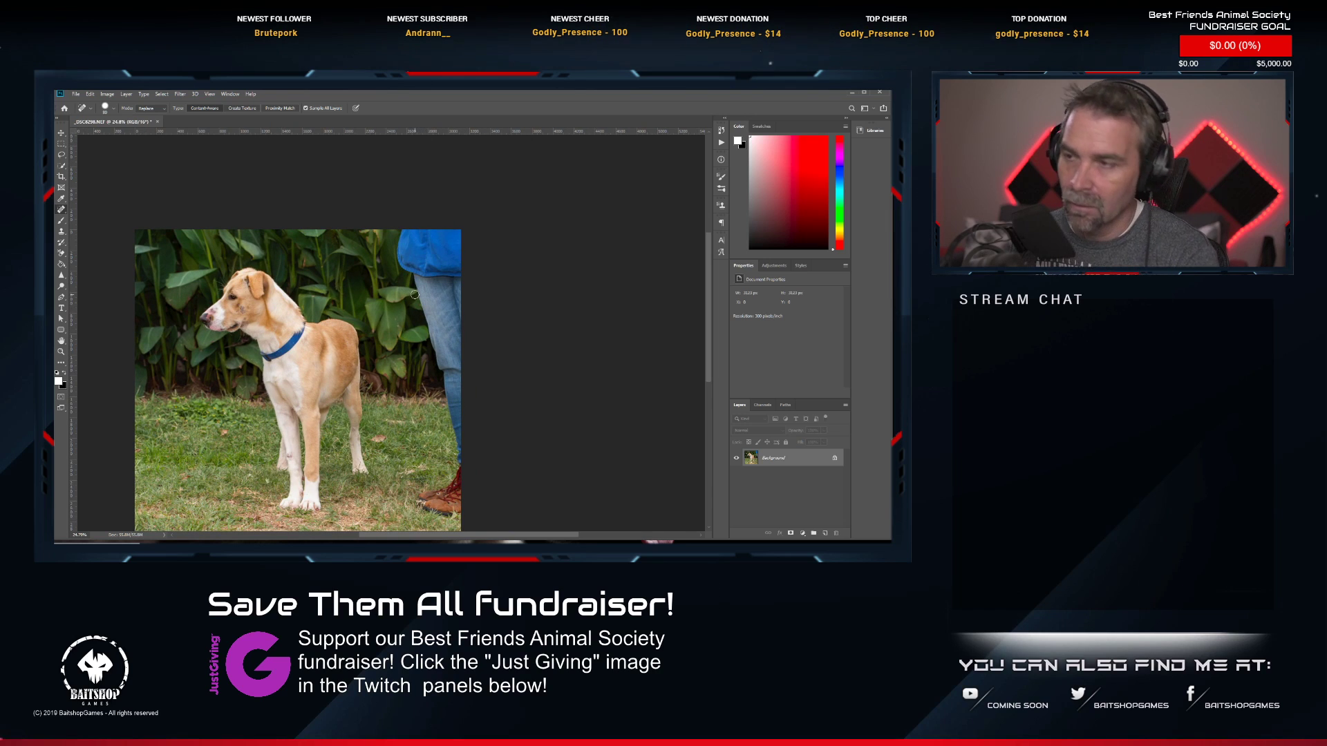
{"action": "key", "text": "bracketright"}
{"action": "key", "text": "bracketright"}
{"action": "key", "text": "bracketright"}
{"action": "key", "text": "bracketright"}
{"action": "key", "text": "bracketright"}
{"action": "key", "text": "bracketright"}
{"action": "key", "text": "bracketright"}
{"action": "mouse_move", "coordinate": [461, 230]}
{"action": "left_mouse_down"}
{"action": "mouse_move", "coordinate": [404, 239]}
{"action": "mouse_move", "coordinate": [471, 458]}
{"action": "mouse_move", "coordinate": [469, 478]}
{"action": "mouse_move", "coordinate": [428, 503]}
{"action": "mouse_move", "coordinate": [464, 506]}
{"action": "left_mouse_up"}
{"action": "mouse_move", "coordinate": [457, 307]}
{"action": "left_mouse_down"}
{"action": "mouse_move", "coordinate": [430, 249]}
{"action": "mouse_move", "coordinate": [452, 321]}
{"action": "mouse_move", "coordinate": [465, 312]}
{"action": "mouse_move", "coordinate": [457, 217]}
{"action": "left_mouse_up"}
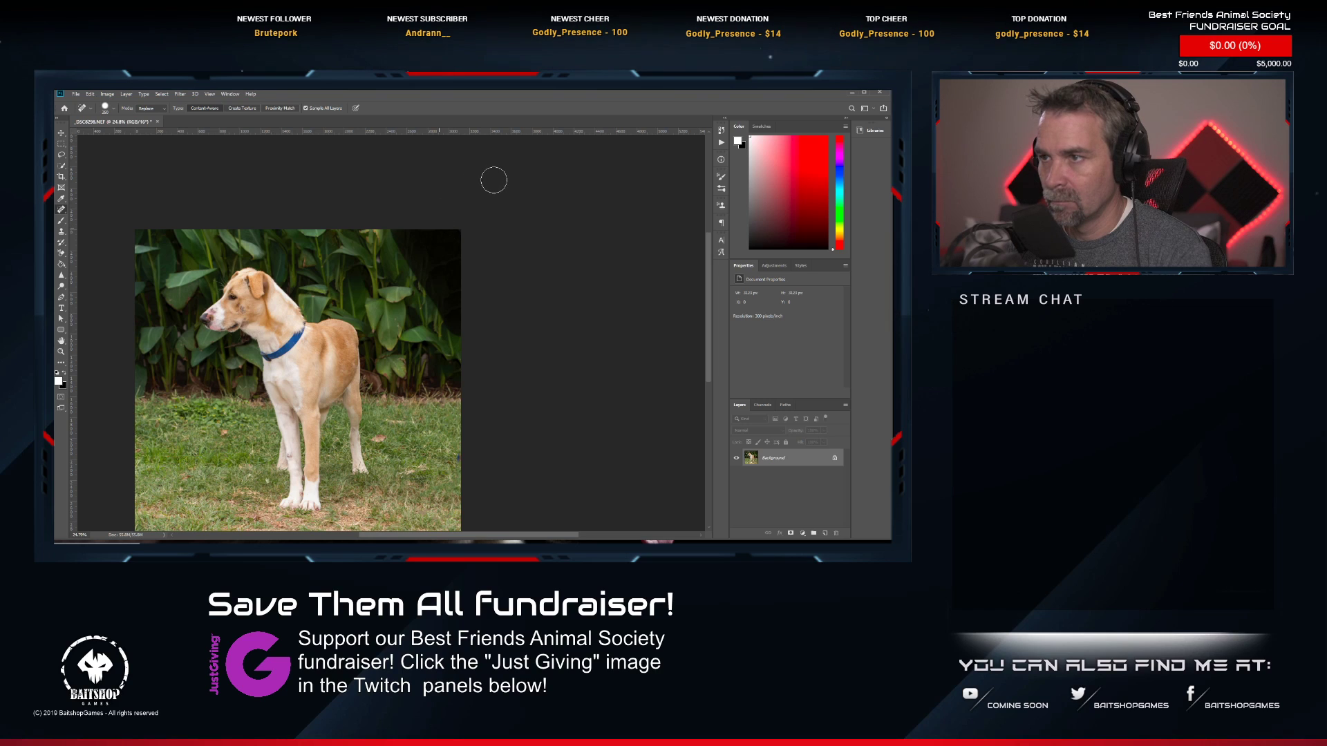
{"action": "mouse_move", "coordinate": [380, 236]}
{"action": "left_mouse_down"}
{"action": "mouse_move", "coordinate": [464, 320]}
{"action": "mouse_move", "coordinate": [403, 234]}
{"action": "mouse_move", "coordinate": [441, 226]}
{"action": "left_mouse_up"}
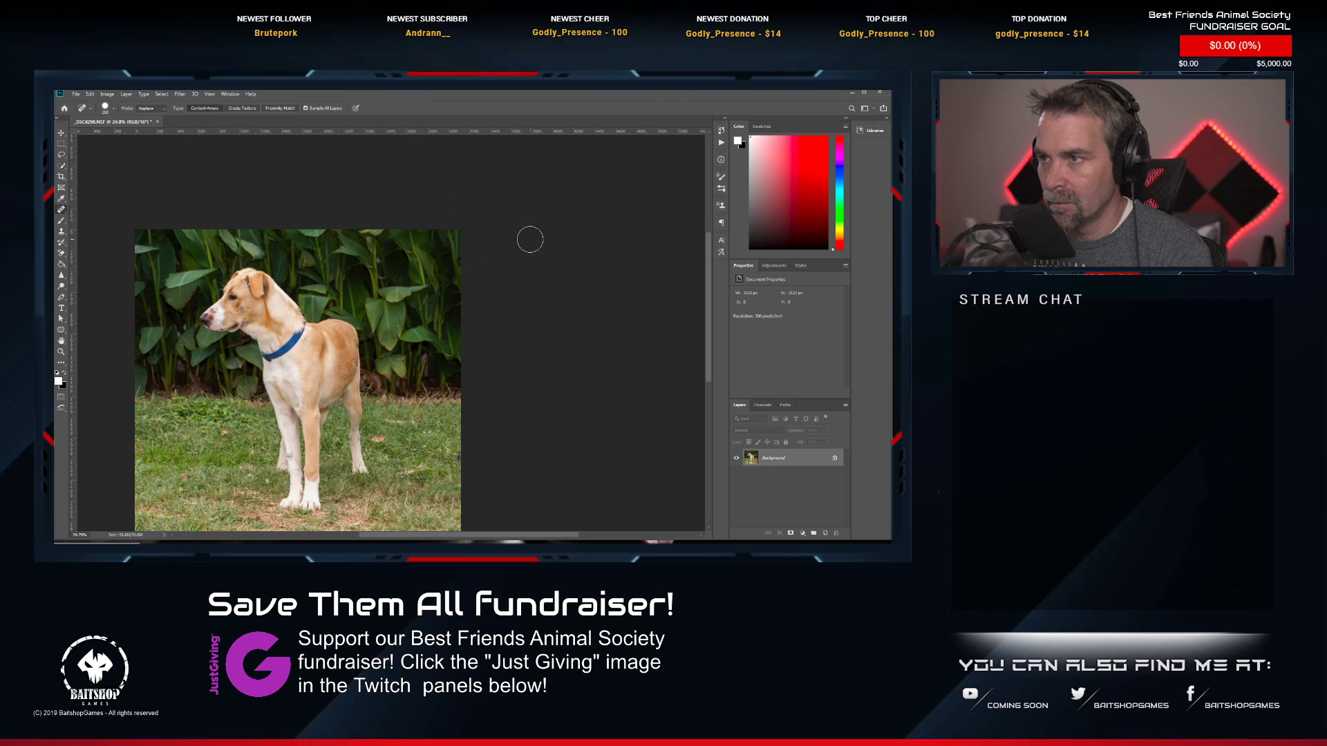
Heal the spot on the photo's right edge where the grass meets the leaves, and check the whole photo.
{"action": "scroll", "coordinate": [512, 317], "scroll_direction": "down", "scroll_amount": 2}
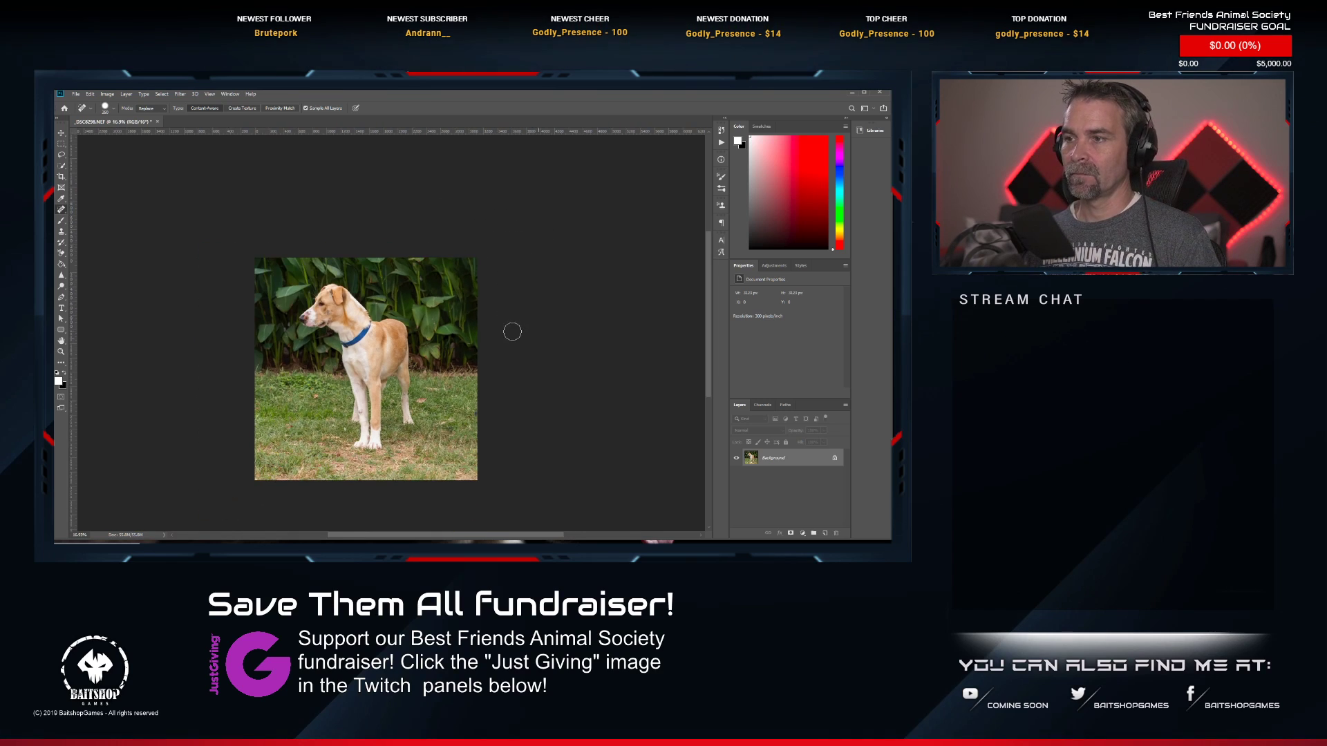
{"action": "scroll", "coordinate": [508, 345], "scroll_direction": "up", "scroll_amount": 2}
{"action": "scroll", "coordinate": [498, 353], "scroll_direction": "down", "scroll_amount": 1}
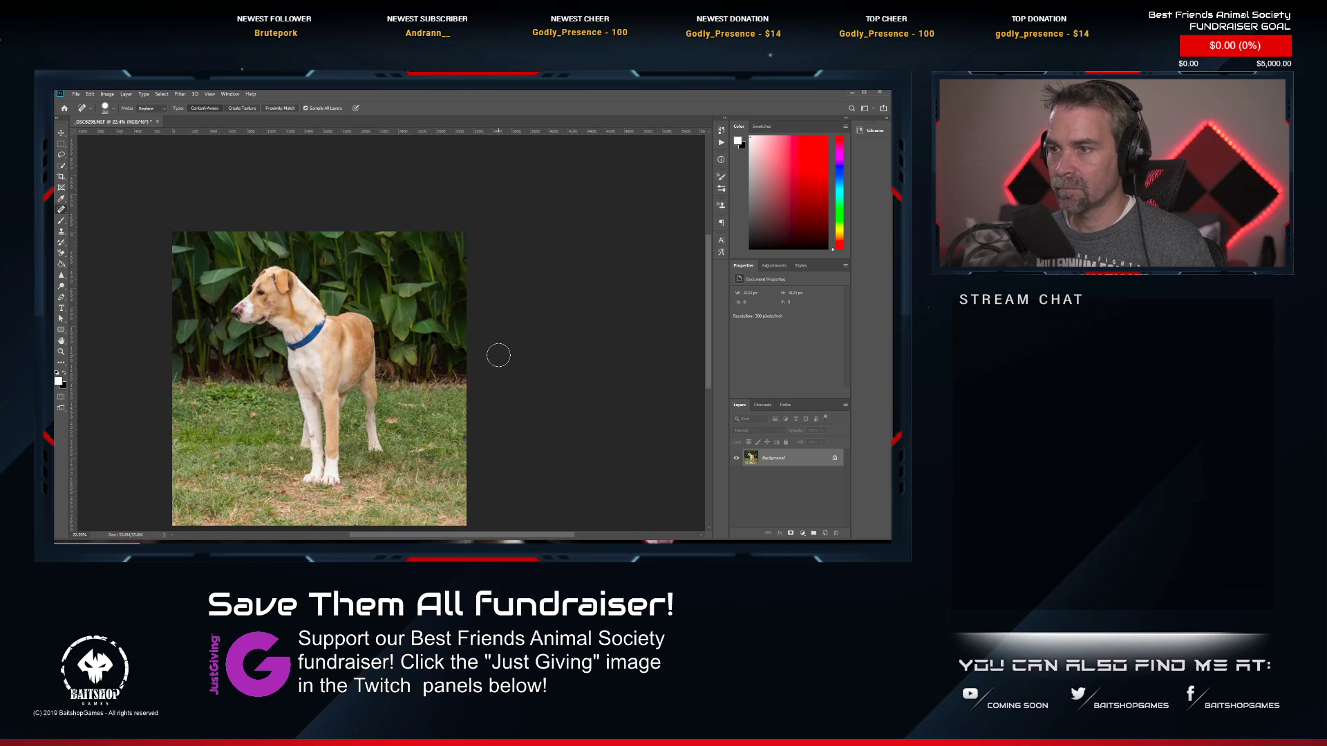
{"action": "mouse_move", "coordinate": [468, 387]}
{"action": "left_mouse_down"}
{"action": "mouse_move", "coordinate": [432, 380]}
{"action": "mouse_move", "coordinate": [463, 378]}
{"action": "left_mouse_up"}
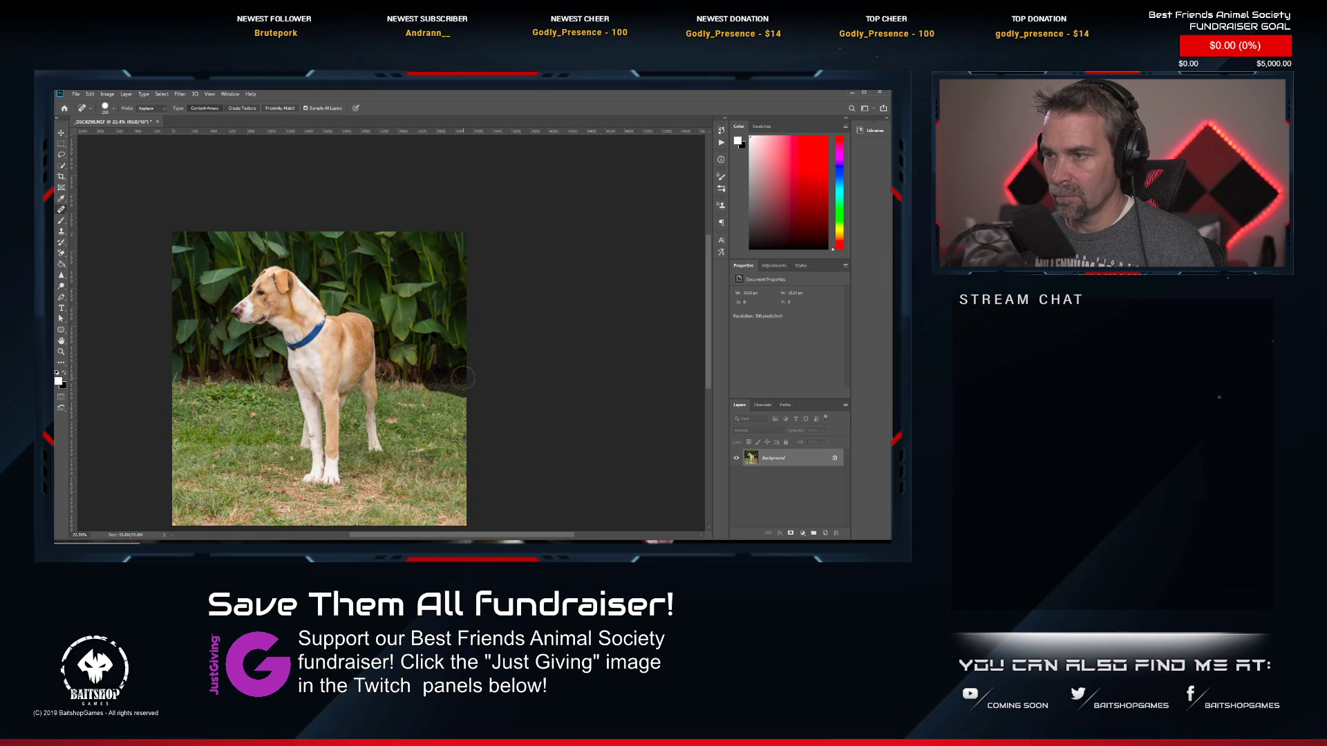
{"action": "scroll", "coordinate": [539, 450], "scroll_direction": "down", "scroll_amount": 3}
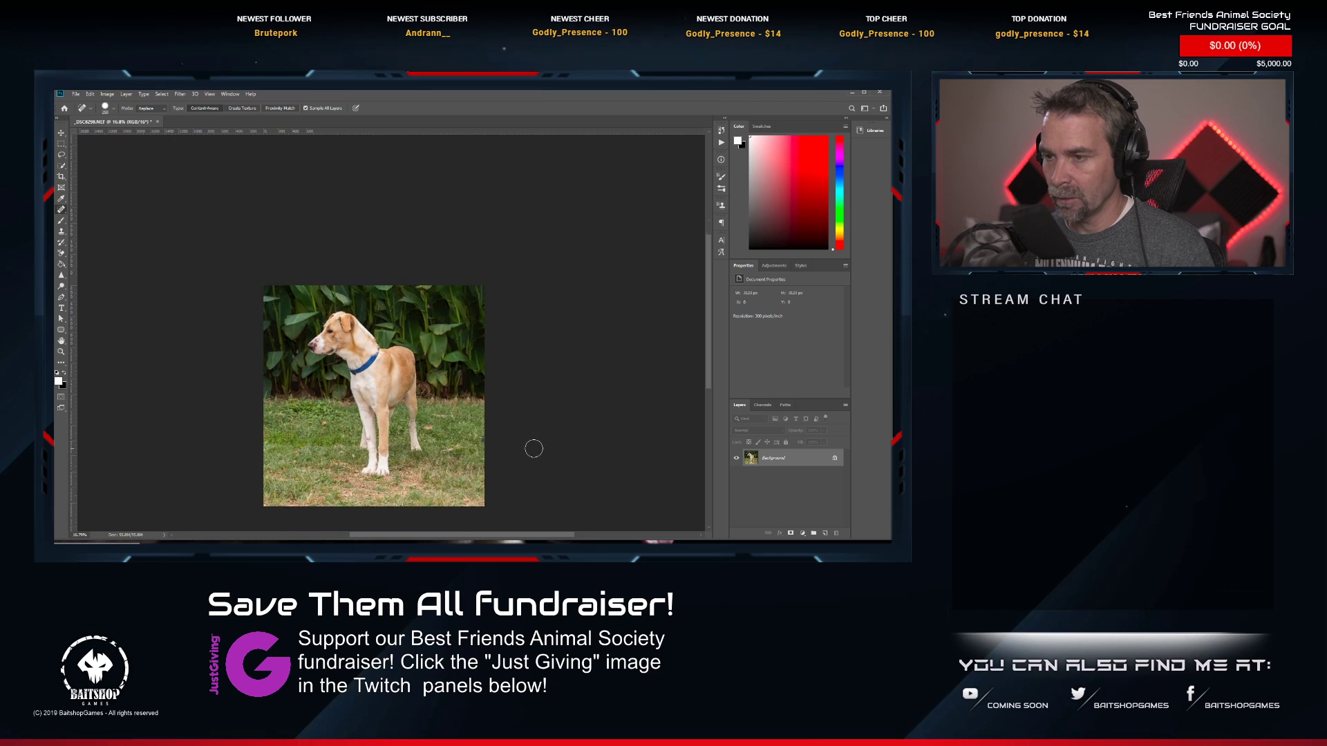
{"action": "scroll", "coordinate": [411, 446], "scroll_direction": "up", "scroll_amount": 3}
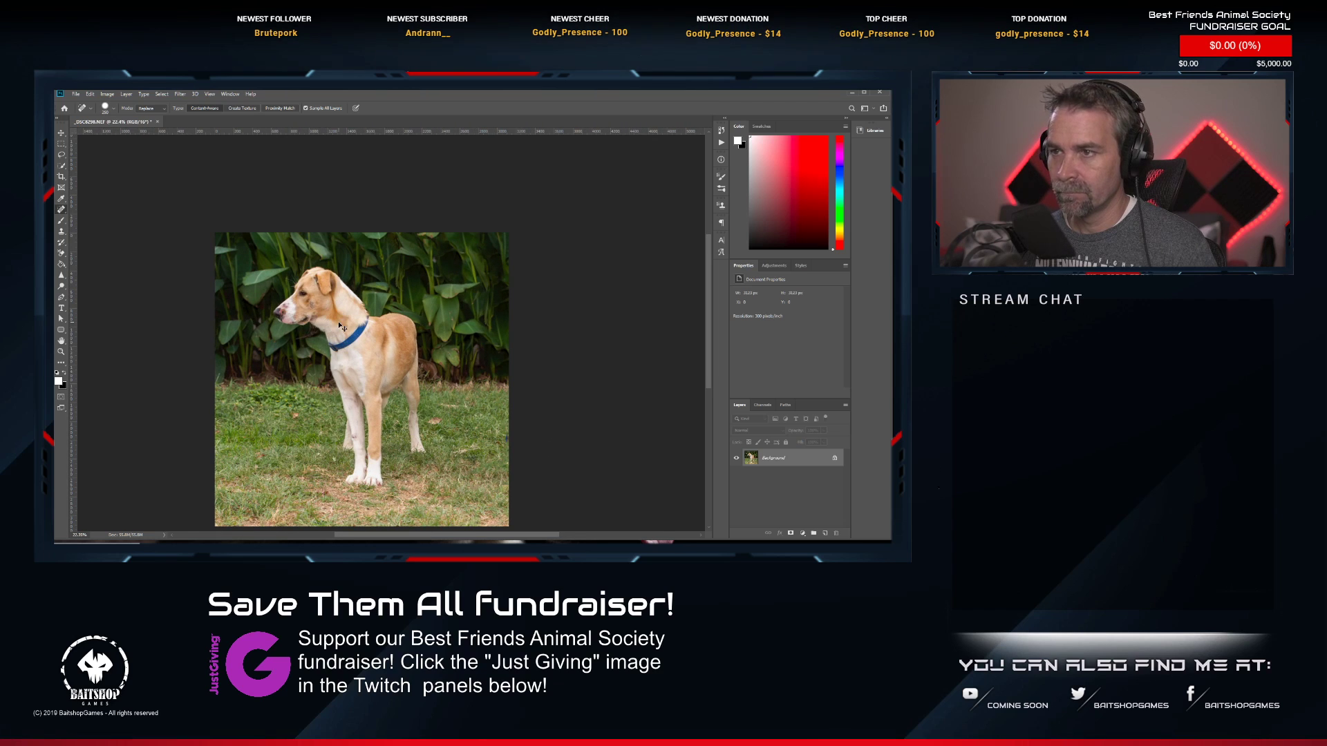
Brighten the dog's eye with the Dodge tool.
{"action": "scroll", "coordinate": [311, 289], "scroll_direction": "up", "scroll_amount": 10}
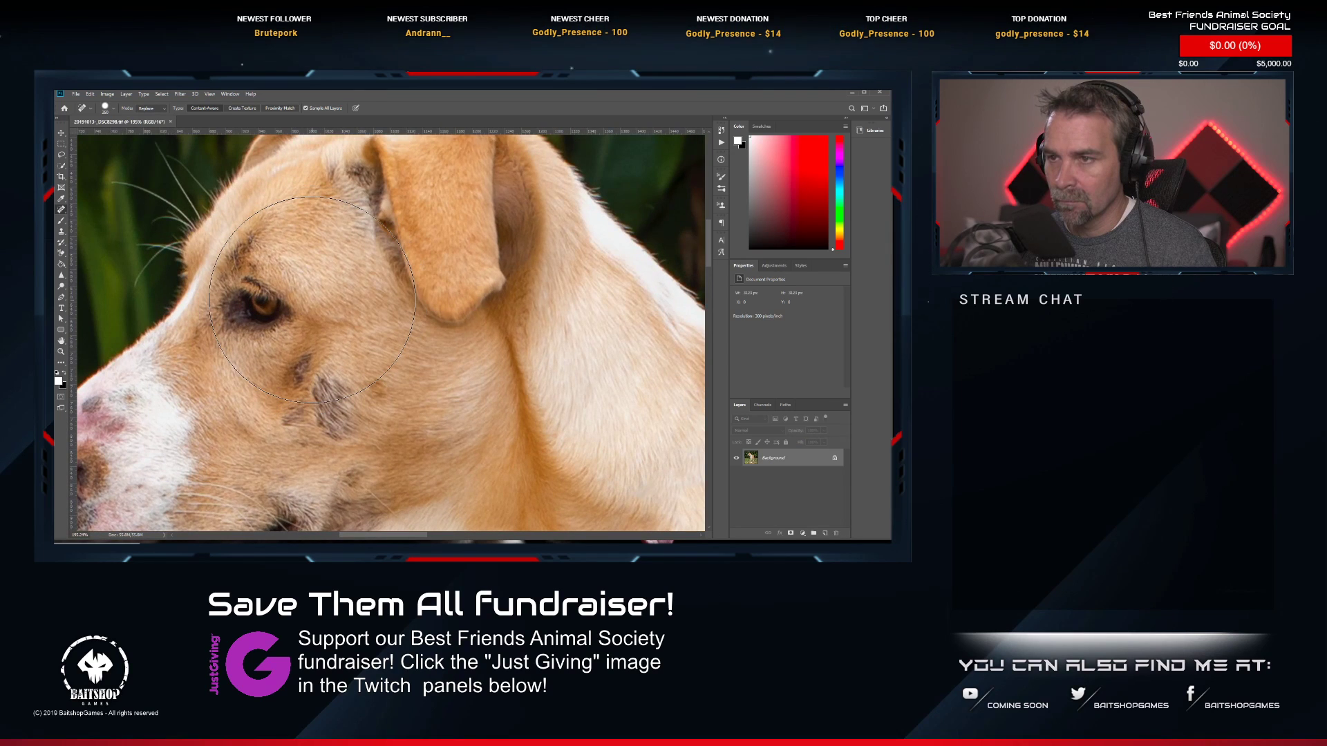
{"action": "scroll", "coordinate": [311, 299], "scroll_direction": "down", "scroll_amount": 3}
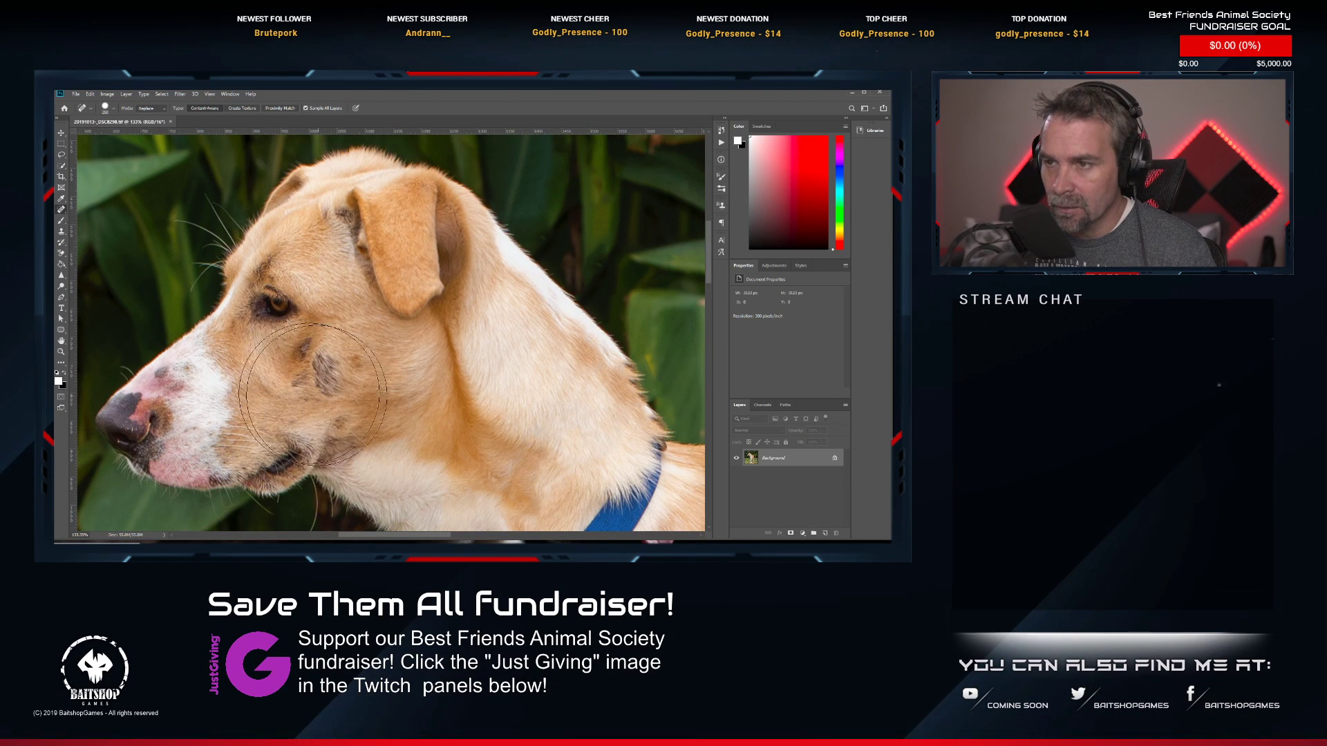
{"action": "key", "text": "bracketleft"}
{"action": "key", "text": "bracketleft"}
{"action": "key", "text": "bracketleft"}
{"action": "key", "text": "bracketleft"}
{"action": "key", "text": "bracketleft"}
{"action": "key", "text": "bracketleft"}
{"action": "key", "text": "bracketleft"}
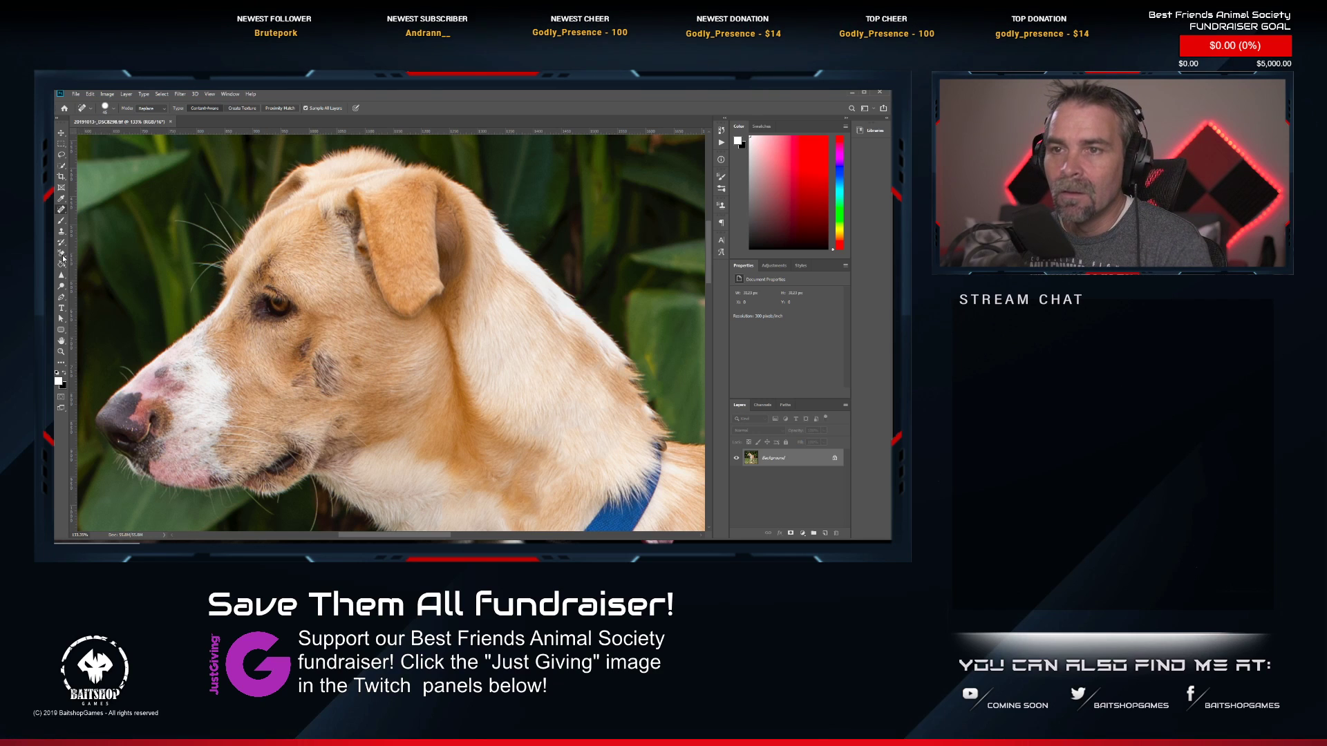
{"action": "left_click", "coordinate": [61, 285]}
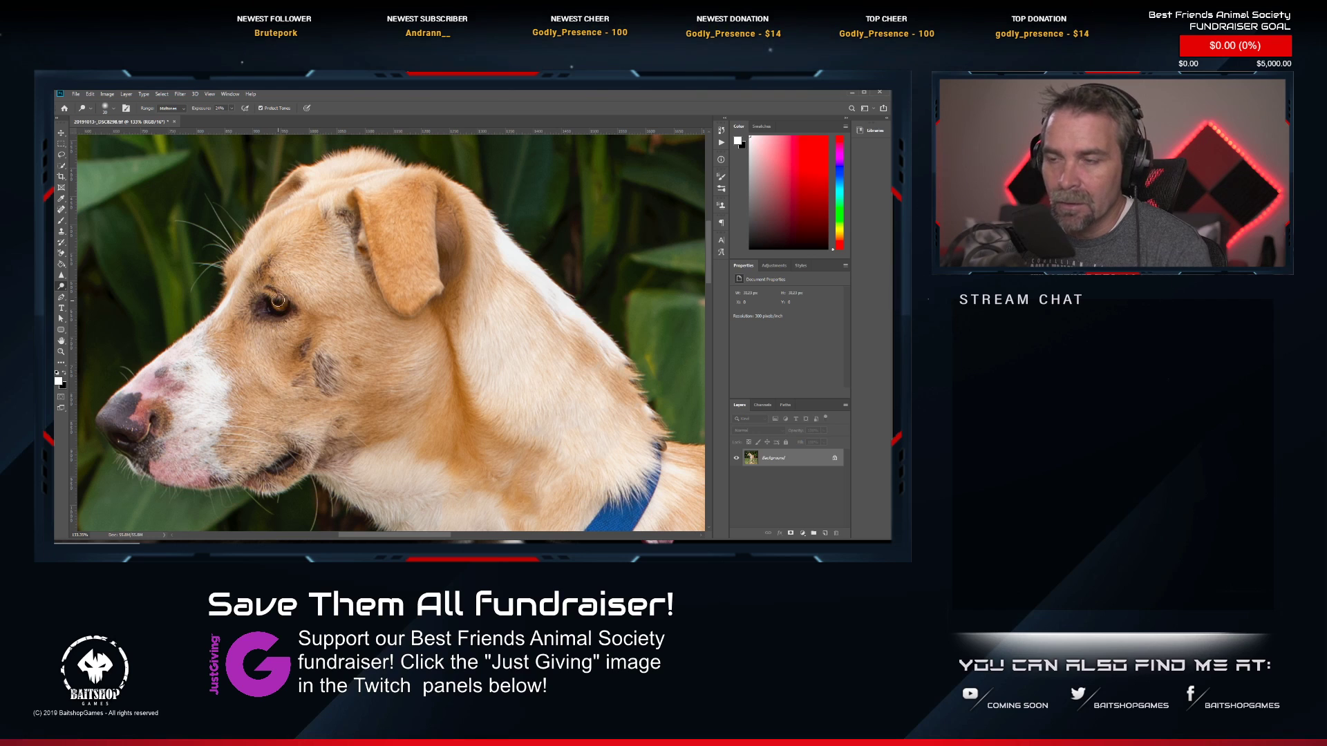
Review the retouched photo, close it, and switch to Lightroom Classic to give 20191013-_DSC8298.tif a rating of 2.
{"action": "scroll", "coordinate": [401, 297], "scroll_direction": "down", "scroll_amount": 8}
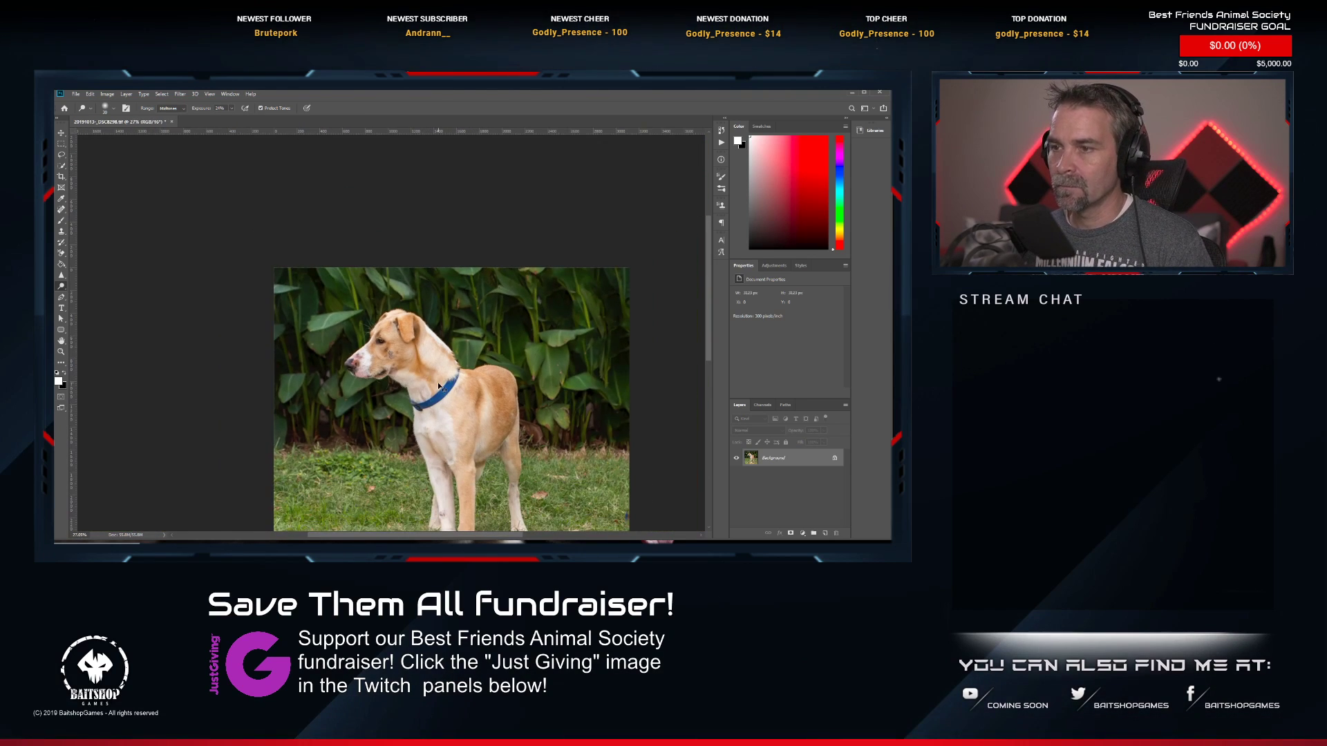
{"action": "left_click", "coordinate": [167, 122]}
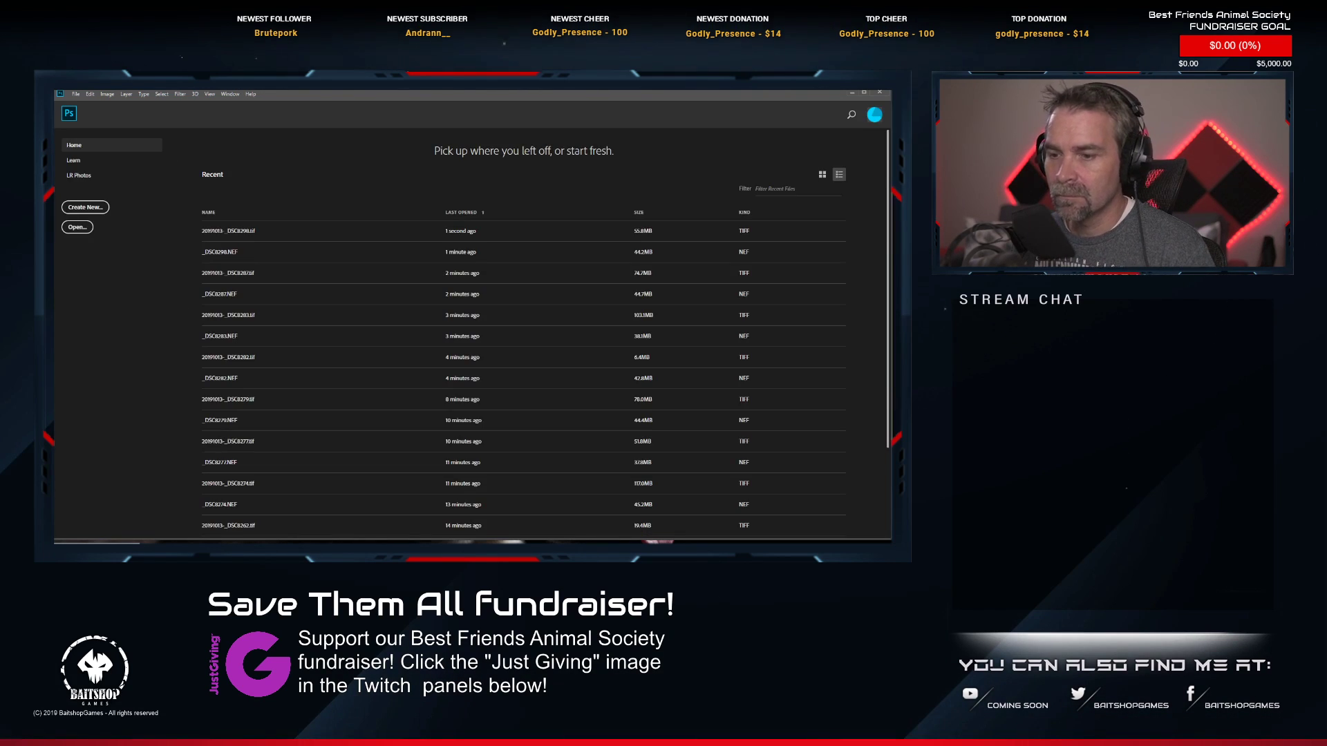
{"action": "key", "text": "alt+Tab"}
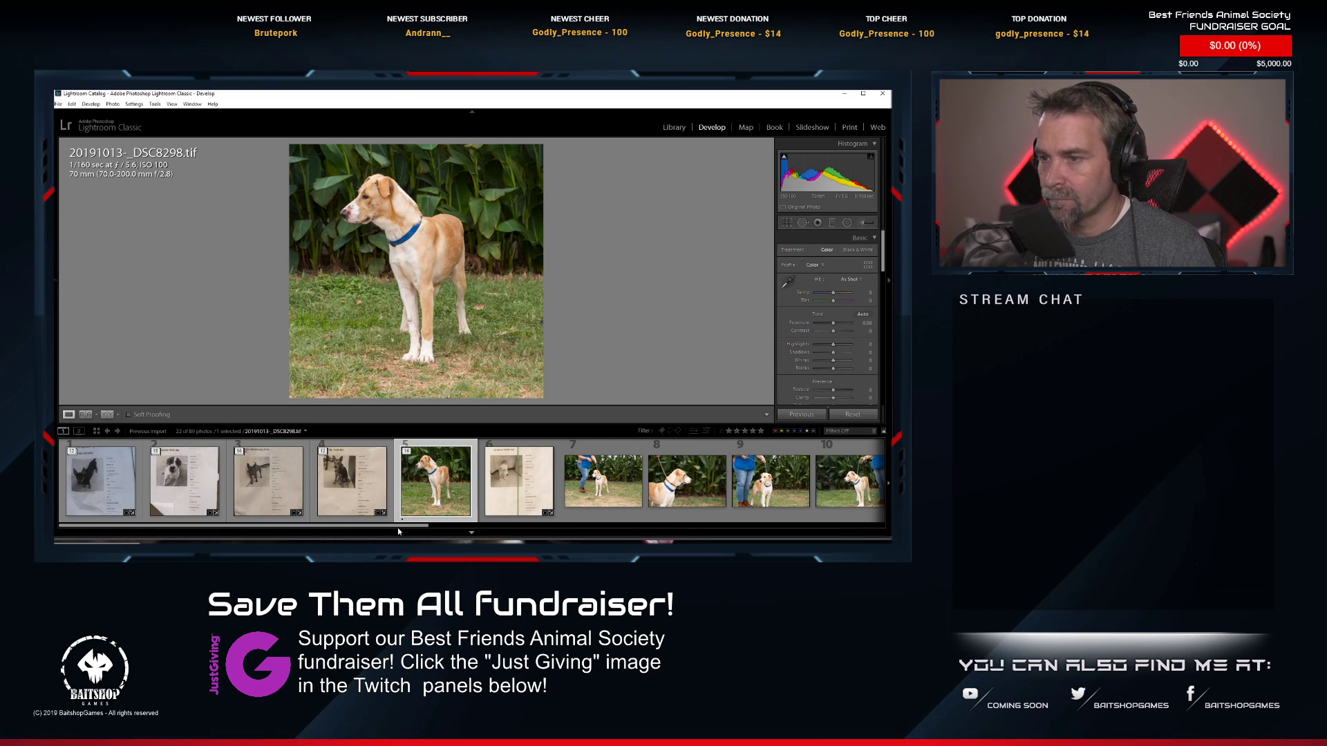
{"action": "key", "text": "2"}
Find the standing dog photo _DSC8302.NEF further along the series and open it for editing in Adobe Photoshop.
{"action": "scroll", "coordinate": [566, 484], "scroll_direction": "down", "scroll_amount": 4}
{"action": "scroll", "coordinate": [580, 500], "scroll_direction": "down", "scroll_amount": 4}
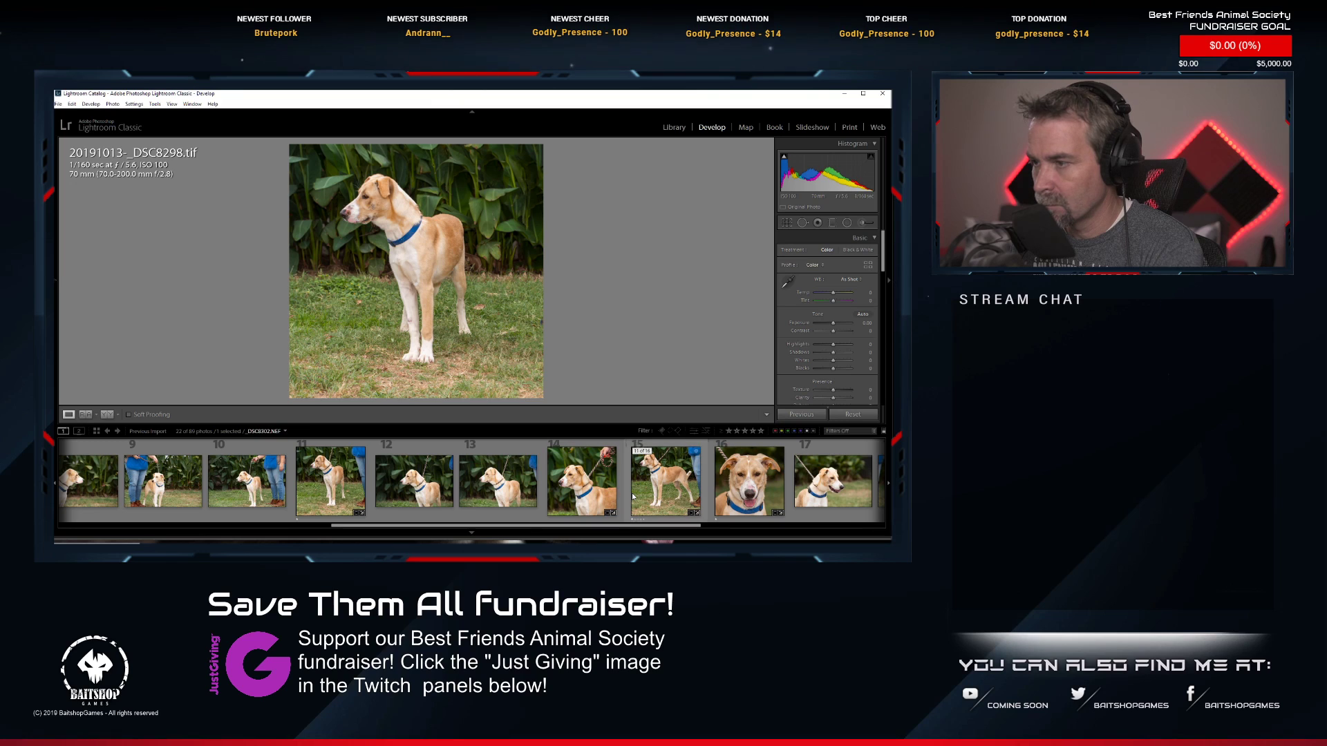
{"action": "right_click", "coordinate": [633, 496]}
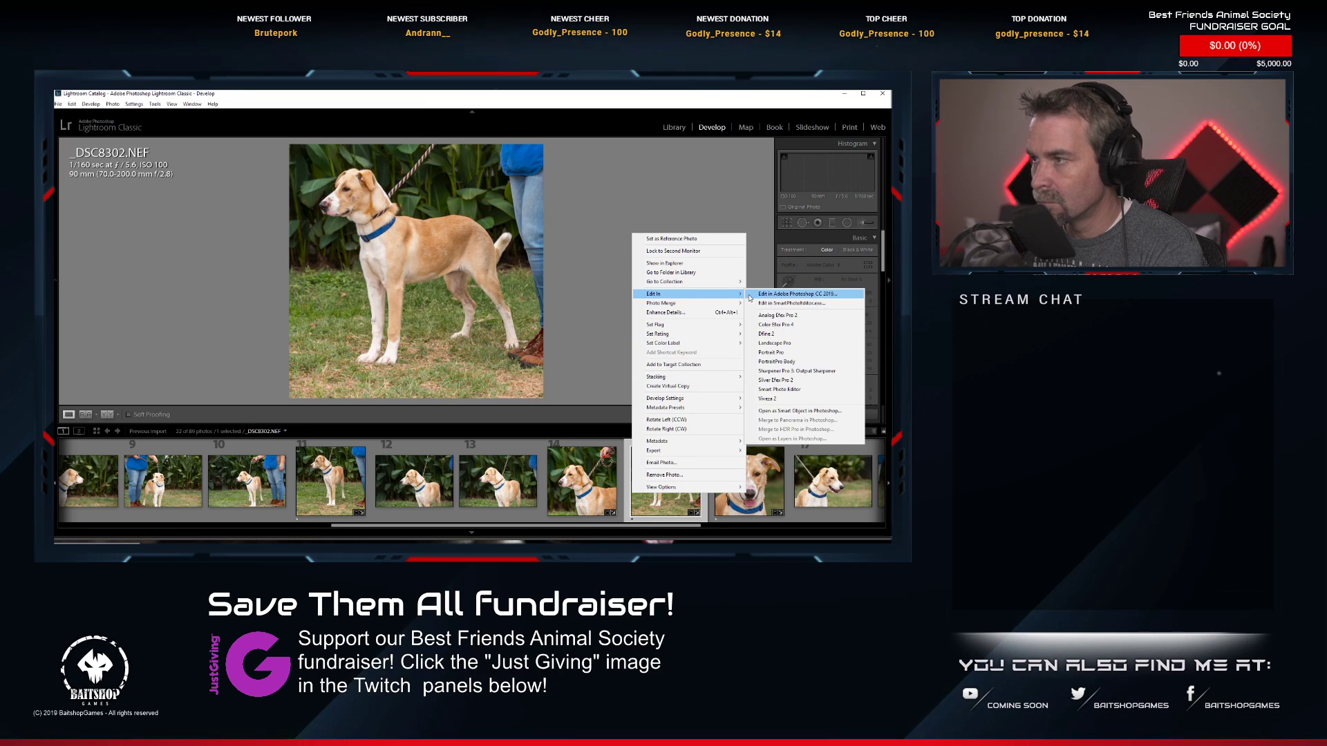
{"action": "left_click", "coordinate": [757, 296]}
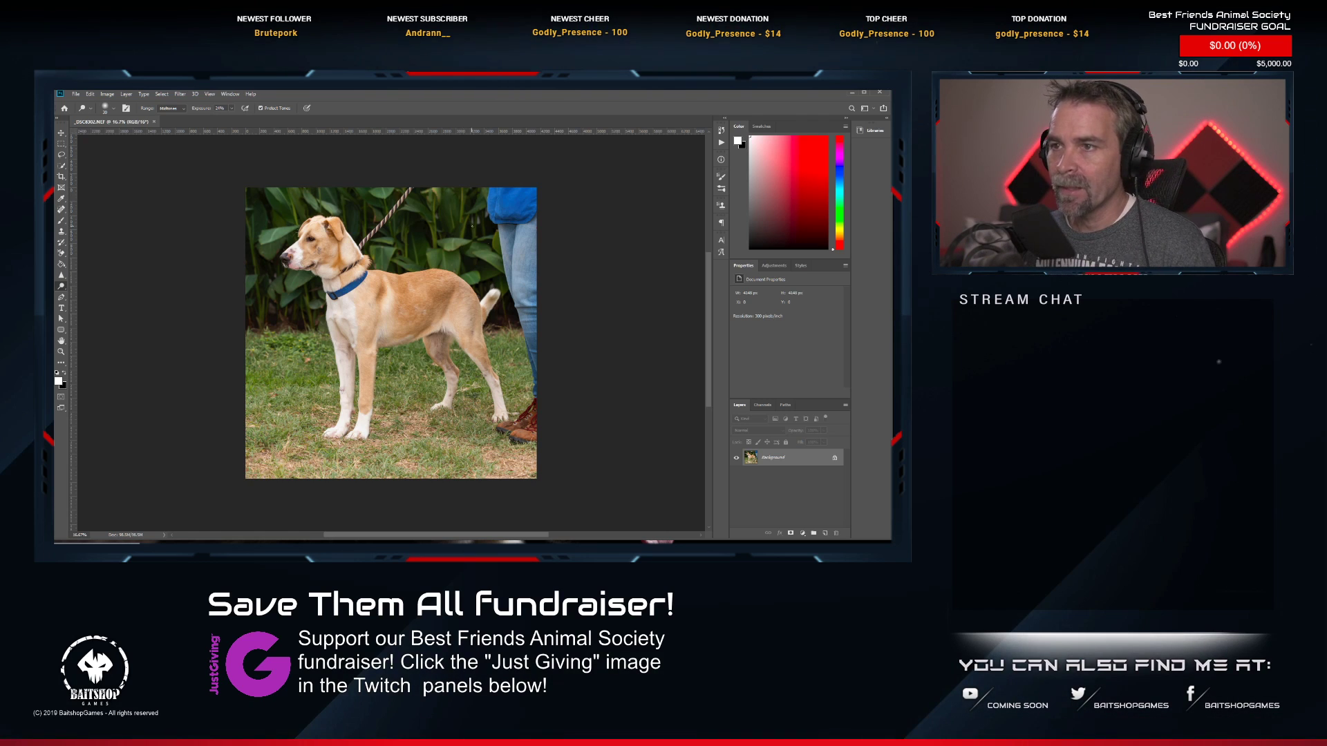
Heal away the striped leash from the photo's upper edge down to and around the dog's neck with the healing brush.
{"action": "scroll", "coordinate": [464, 202], "scroll_direction": "up", "scroll_amount": 7}
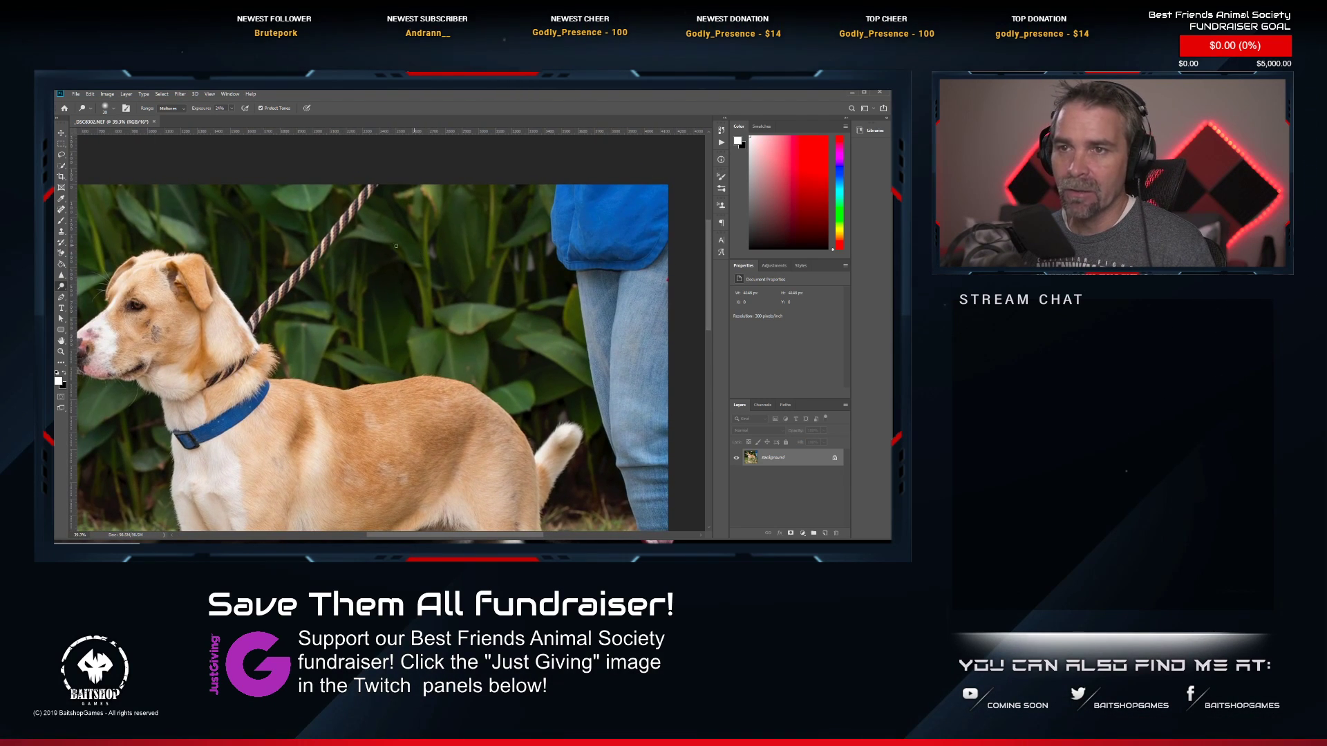
{"action": "left_click", "coordinate": [61, 209]}
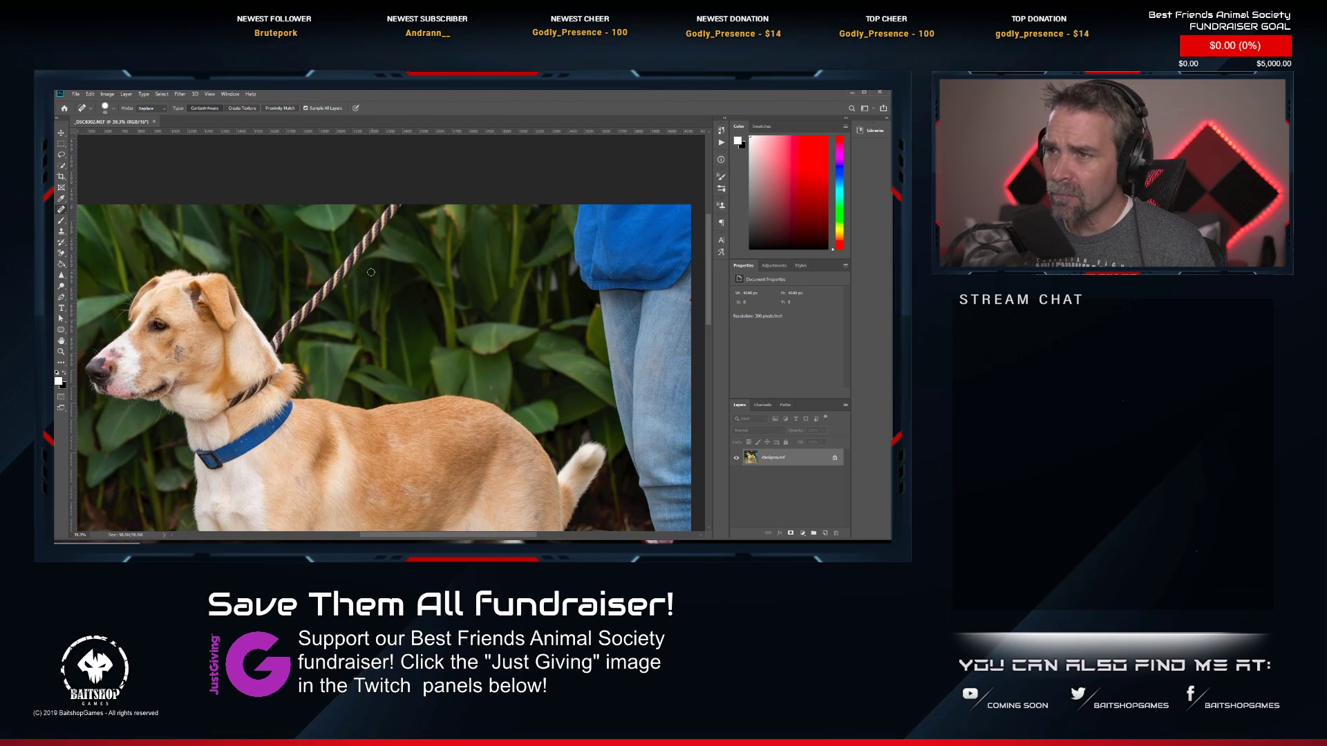
{"action": "left_click_drag", "start_coordinate": [361, 262], "coordinate": [365, 271]}
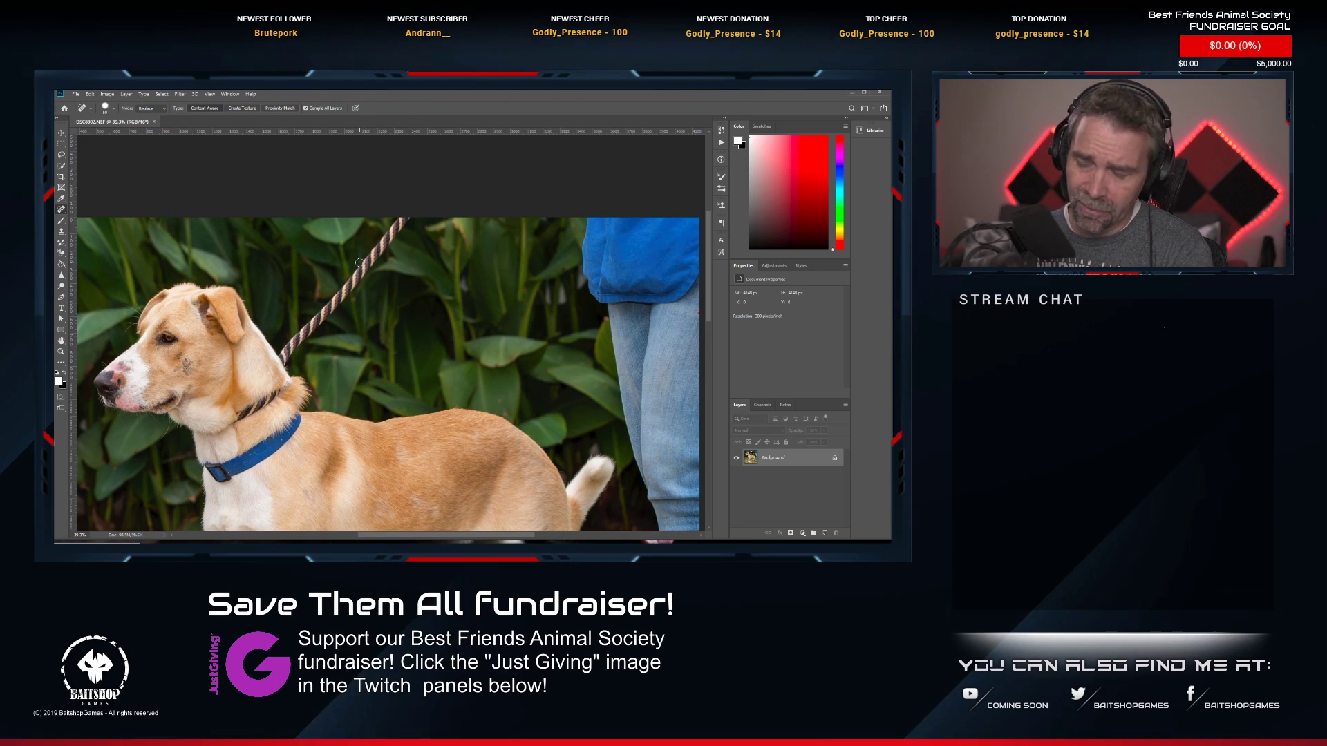
{"action": "mouse_move", "coordinate": [406, 216]}
{"action": "left_mouse_down"}
{"action": "mouse_move", "coordinate": [288, 352]}
{"action": "mouse_move", "coordinate": [283, 386]}
{"action": "mouse_move", "coordinate": [235, 415]}
{"action": "mouse_move", "coordinate": [286, 409]}
{"action": "mouse_move", "coordinate": [276, 391]}
{"action": "left_mouse_up"}
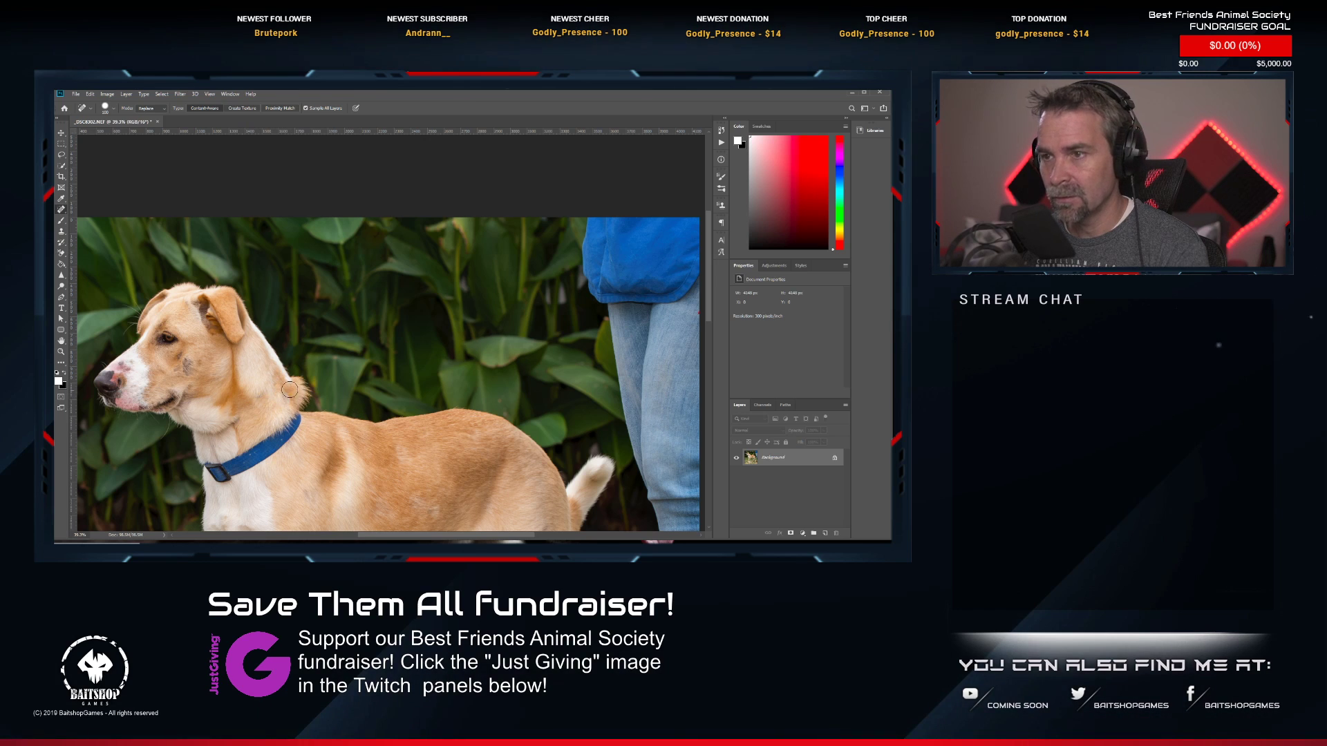
{"action": "left_click_drag", "start_coordinate": [353, 439], "coordinate": [266, 392]}
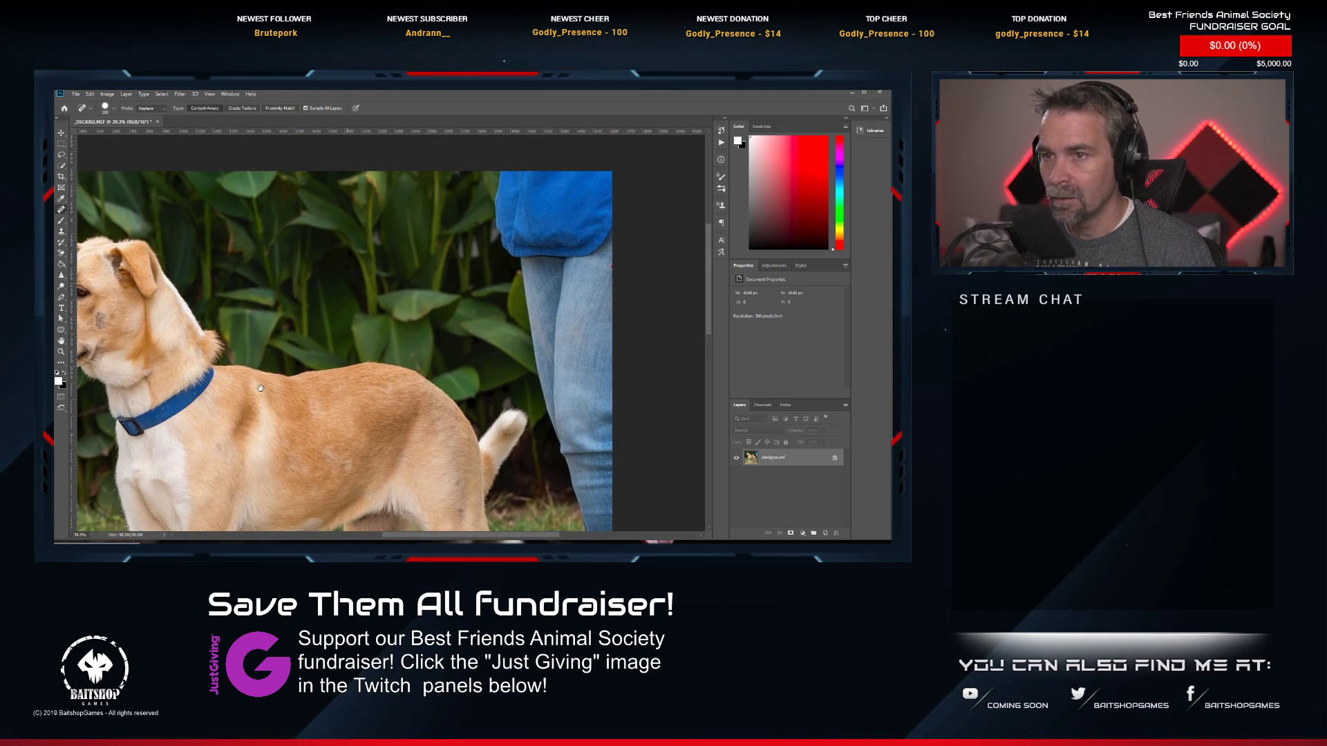
Heal away the person standing behind the dog's tail, from the blue shirt down through the jeans to the boots.
{"action": "left_click", "coordinate": [192, 352]}
{"action": "scroll", "coordinate": [247, 378], "scroll_direction": "down", "scroll_amount": 3}
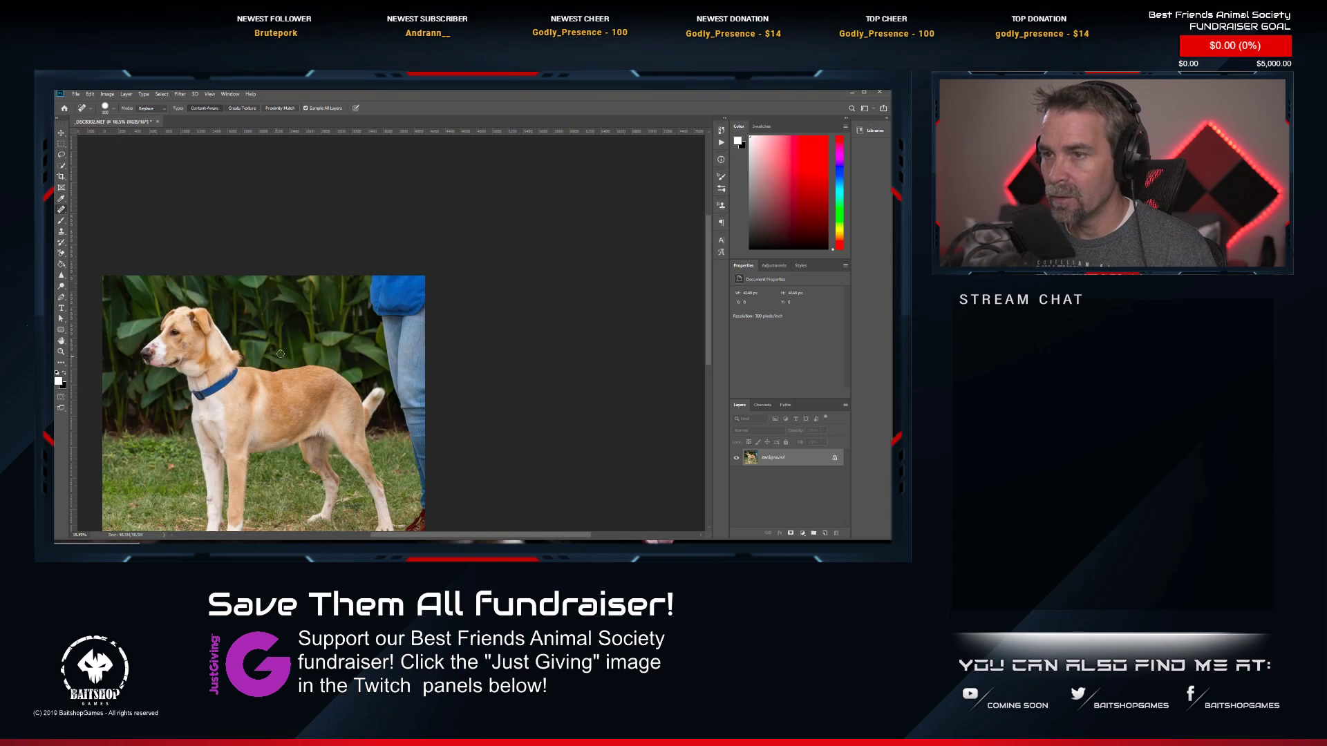
{"action": "scroll", "coordinate": [367, 359], "scroll_direction": "up", "scroll_amount": 4}
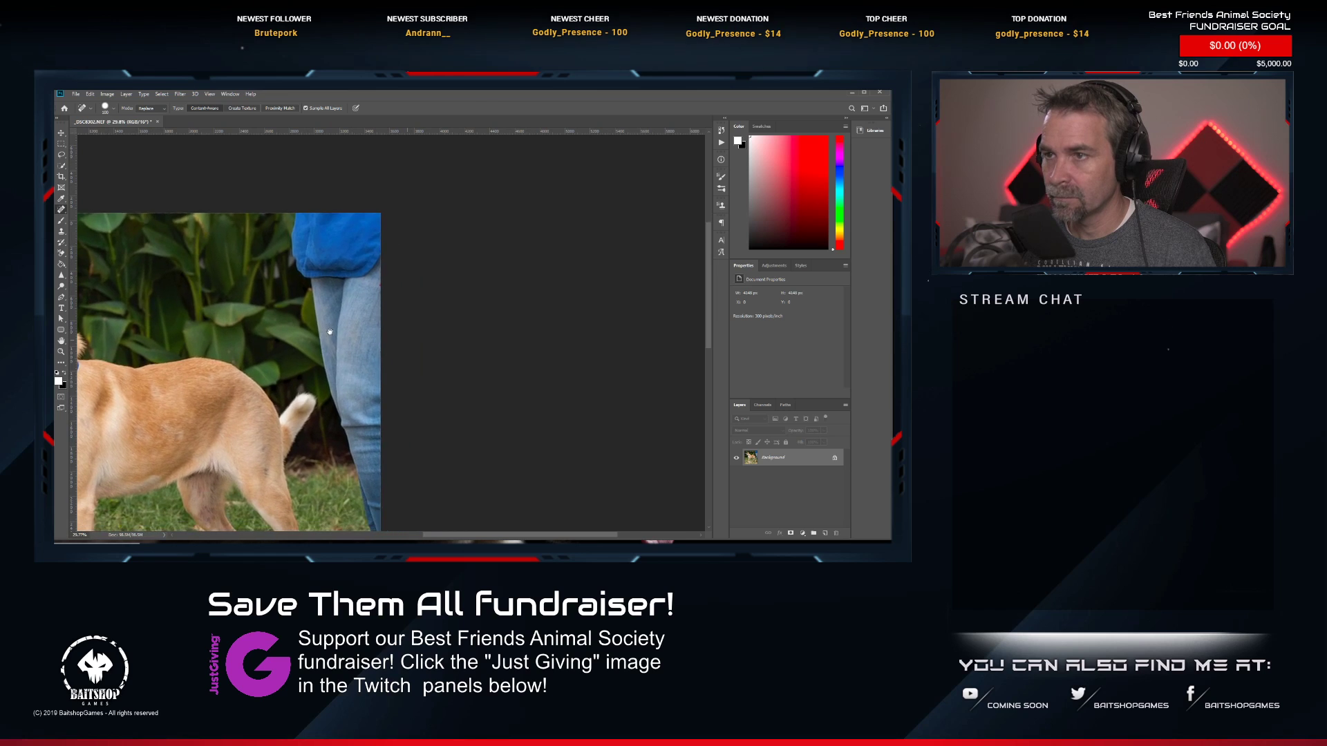
{"action": "left_click_drag", "start_coordinate": [333, 272], "coordinate": [337, 295]}
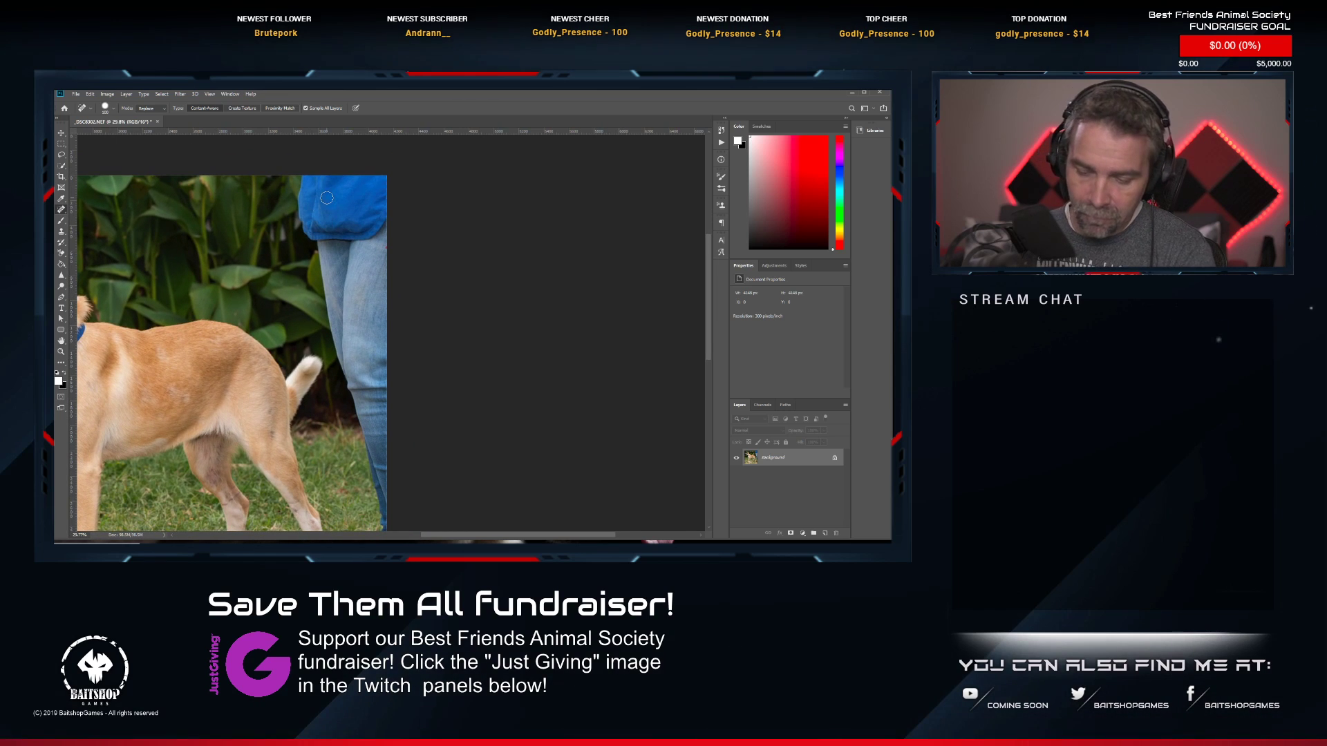
{"action": "scroll", "coordinate": [357, 250], "scroll_direction": "down", "scroll_amount": 3}
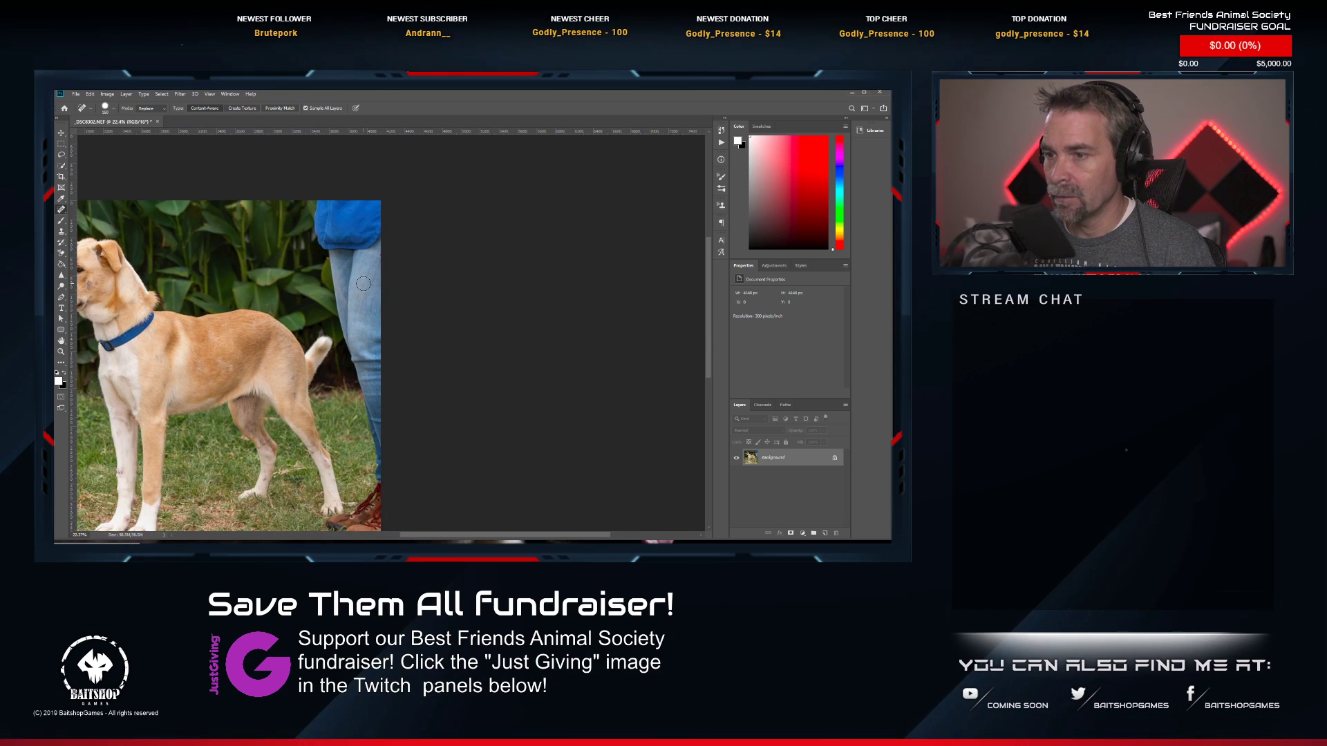
{"action": "left_click_drag", "start_coordinate": [360, 279], "coordinate": [360, 269]}
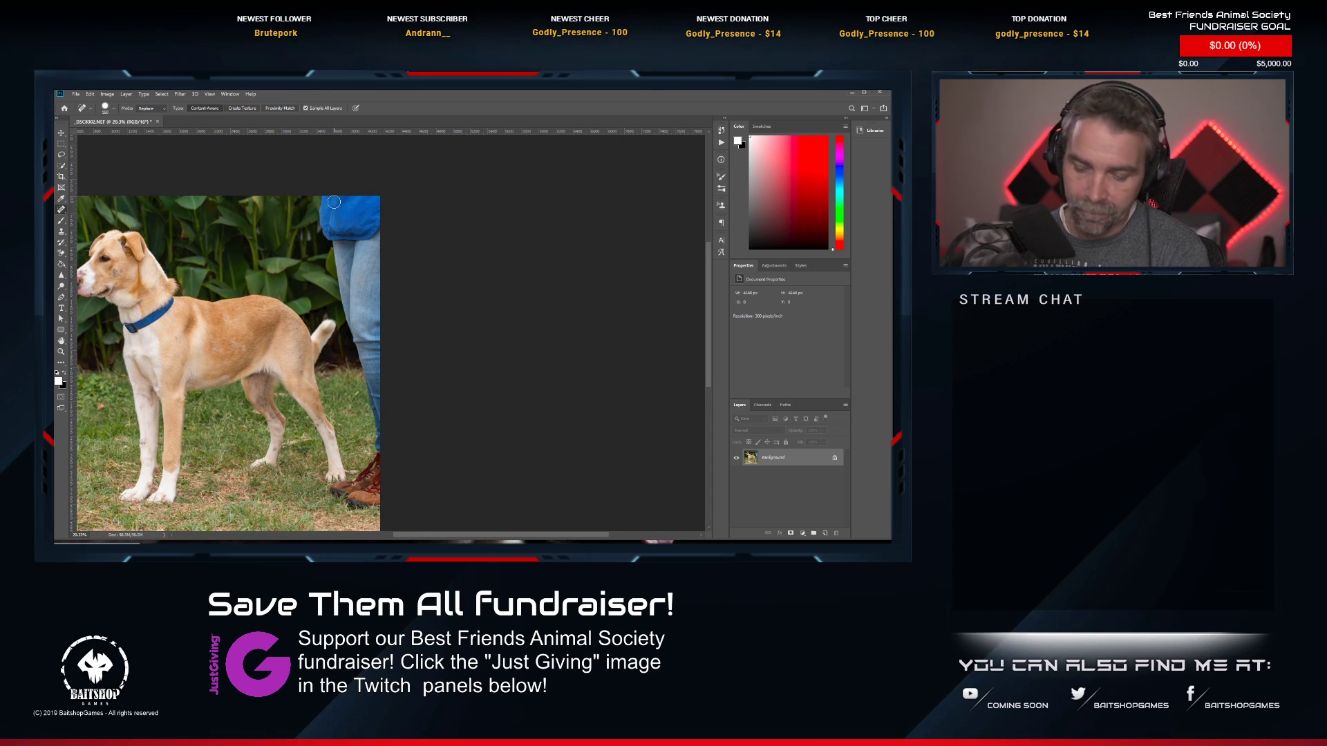
{"action": "mouse_move", "coordinate": [329, 198]}
{"action": "left_mouse_down"}
{"action": "mouse_move", "coordinate": [384, 453]}
{"action": "mouse_move", "coordinate": [382, 468]}
{"action": "mouse_move", "coordinate": [337, 493]}
{"action": "mouse_move", "coordinate": [379, 497]}
{"action": "left_mouse_up"}
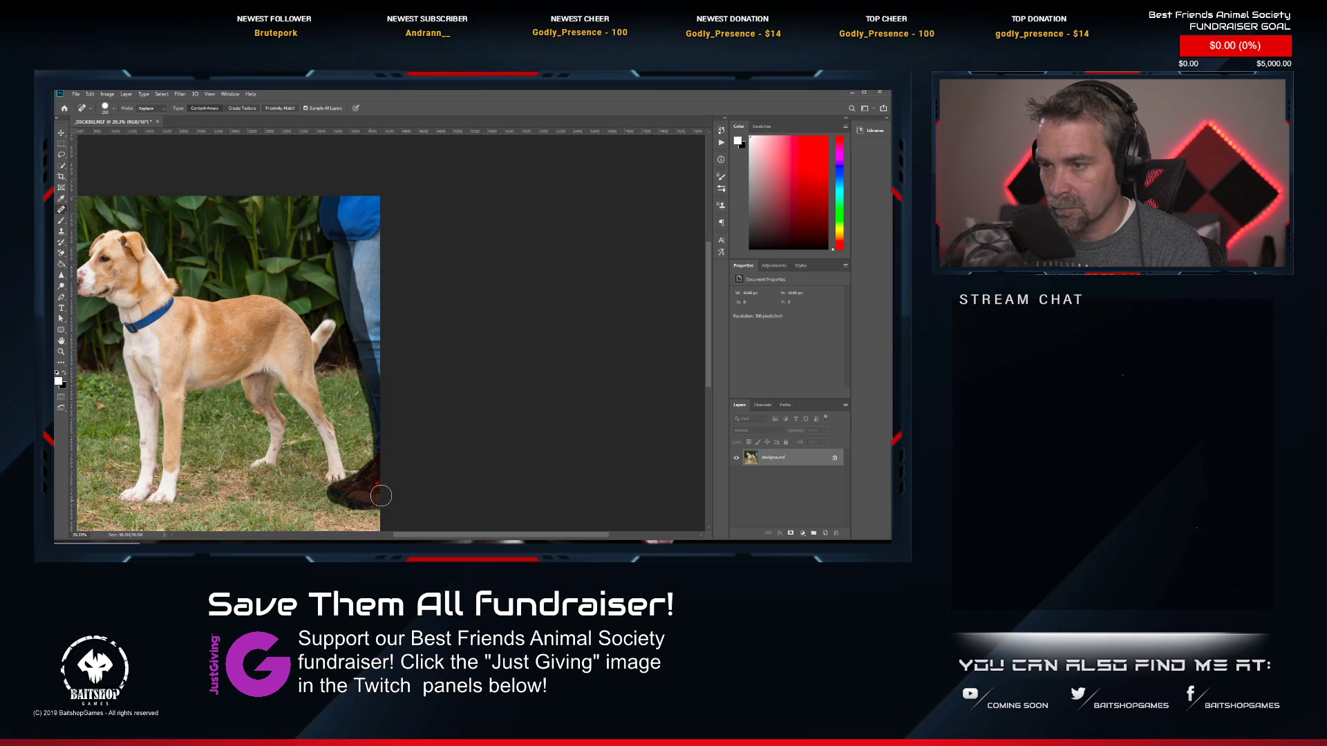
{"action": "mouse_move", "coordinate": [394, 446]}
{"action": "left_mouse_down"}
{"action": "mouse_move", "coordinate": [344, 187]}
{"action": "mouse_move", "coordinate": [354, 247]}
{"action": "mouse_move", "coordinate": [357, 192]}
{"action": "left_mouse_up"}
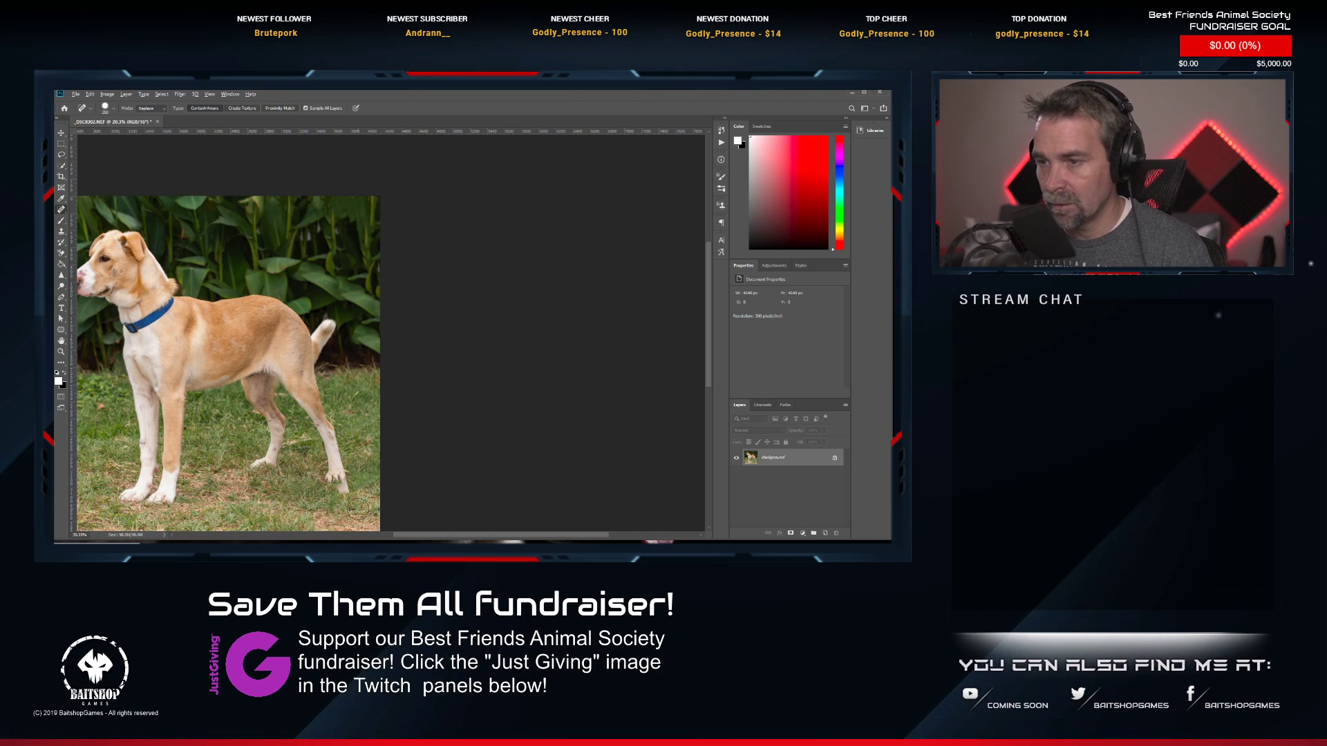
Clone nearby grass over the stray duplicate paw below the dog's hind foot with the Clone Stamp tool.
{"action": "scroll", "coordinate": [361, 461], "scroll_direction": "up", "scroll_amount": 5}
{"action": "scroll", "coordinate": [358, 508], "scroll_direction": "up", "scroll_amount": 1}
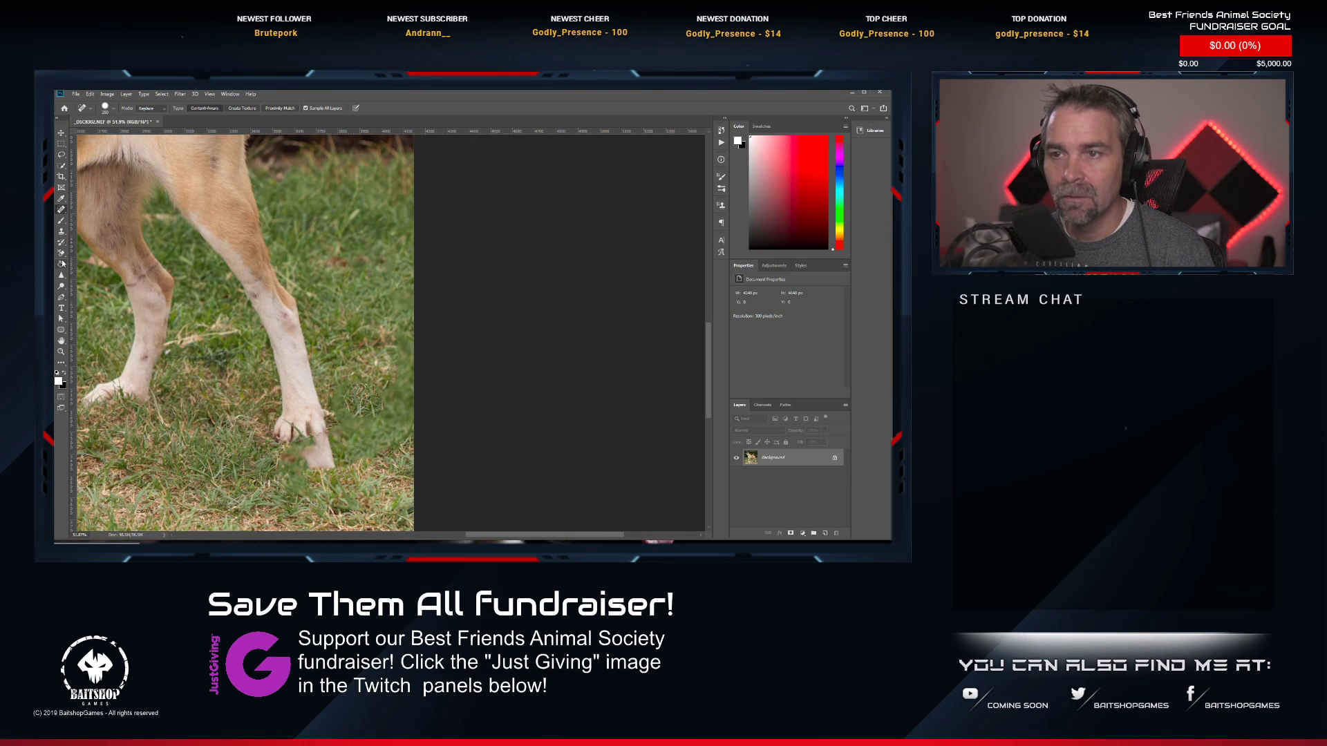
{"action": "left_click_drag", "start_coordinate": [173, 316], "coordinate": [403, 266]}
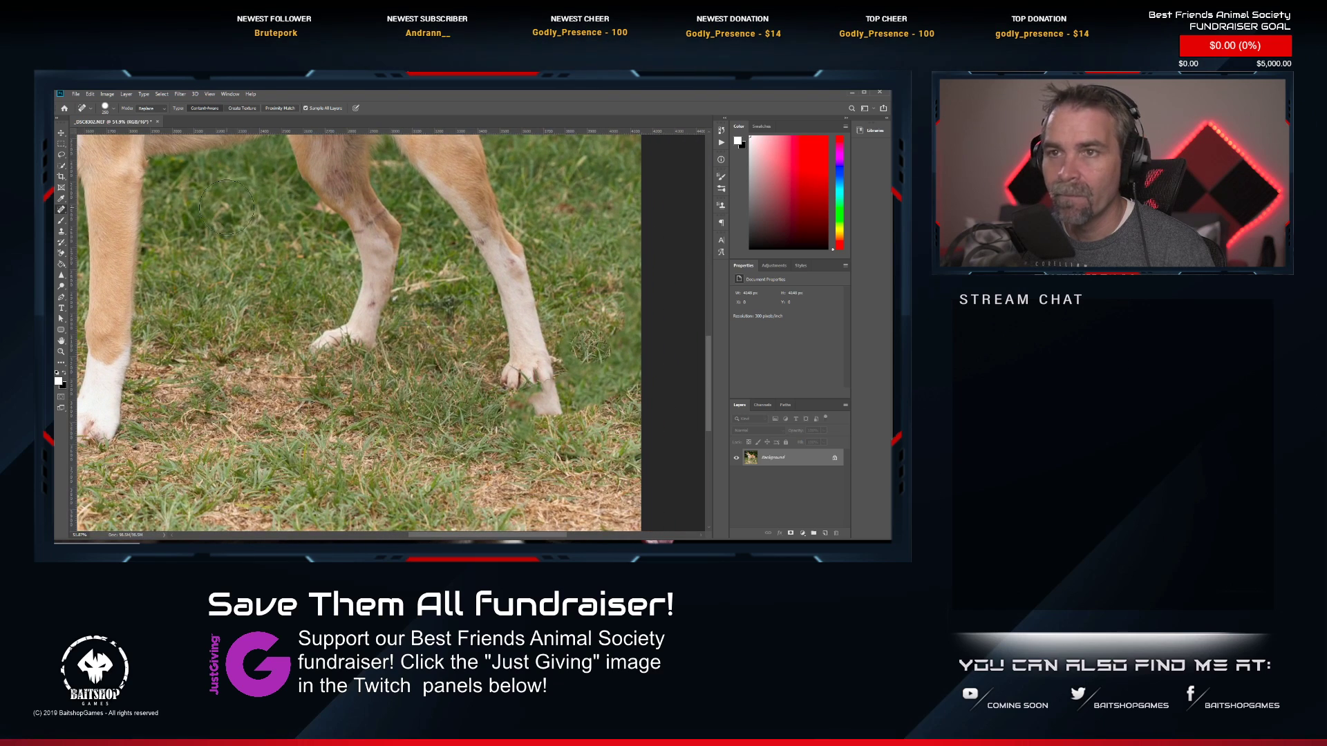
{"action": "left_click", "coordinate": [60, 232]}
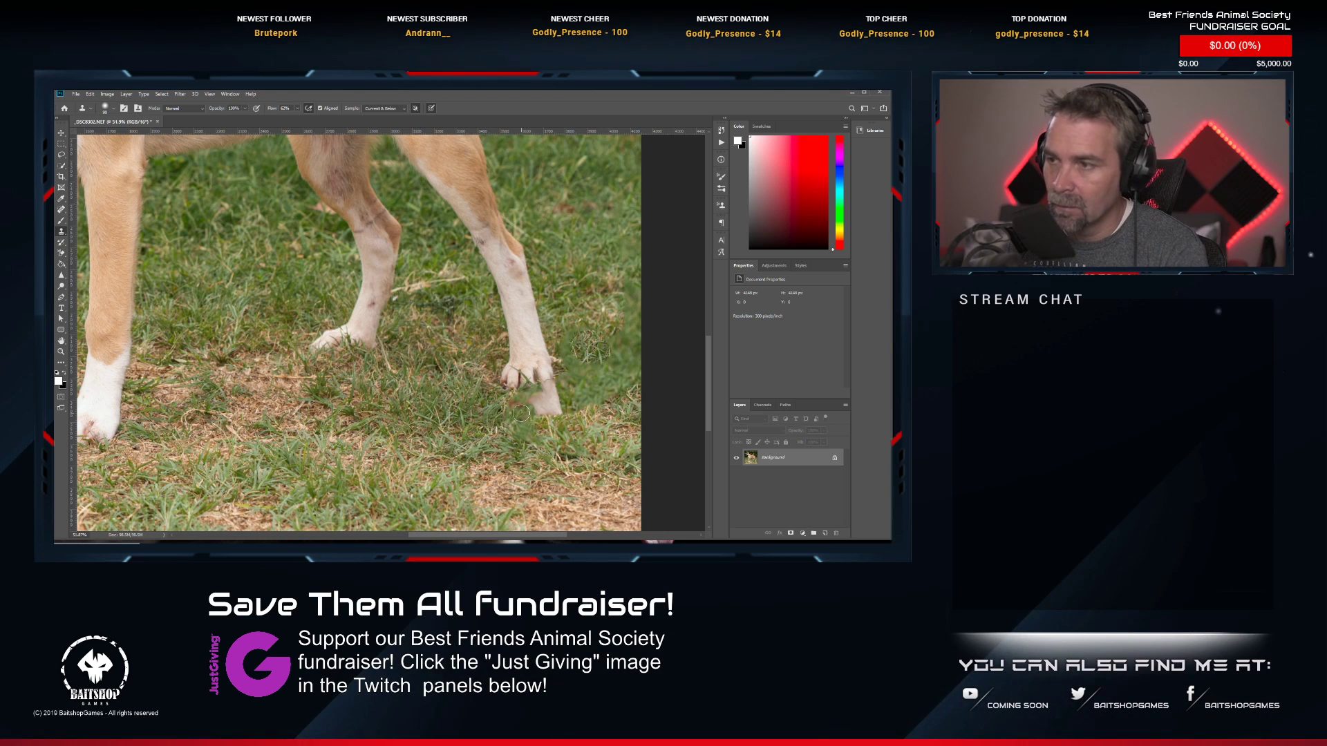
{"action": "left_click", "coordinate": [483, 413], "text": "alt"}
{"action": "mouse_move", "coordinate": [506, 414]}
{"action": "left_mouse_down"}
{"action": "mouse_move", "coordinate": [530, 441]}
{"action": "mouse_move", "coordinate": [523, 457]}
{"action": "mouse_move", "coordinate": [522, 415]}
{"action": "mouse_move", "coordinate": [540, 430]}
{"action": "mouse_move", "coordinate": [524, 400]}
{"action": "mouse_move", "coordinate": [504, 399]}
{"action": "mouse_move", "coordinate": [555, 394]}
{"action": "left_mouse_up"}
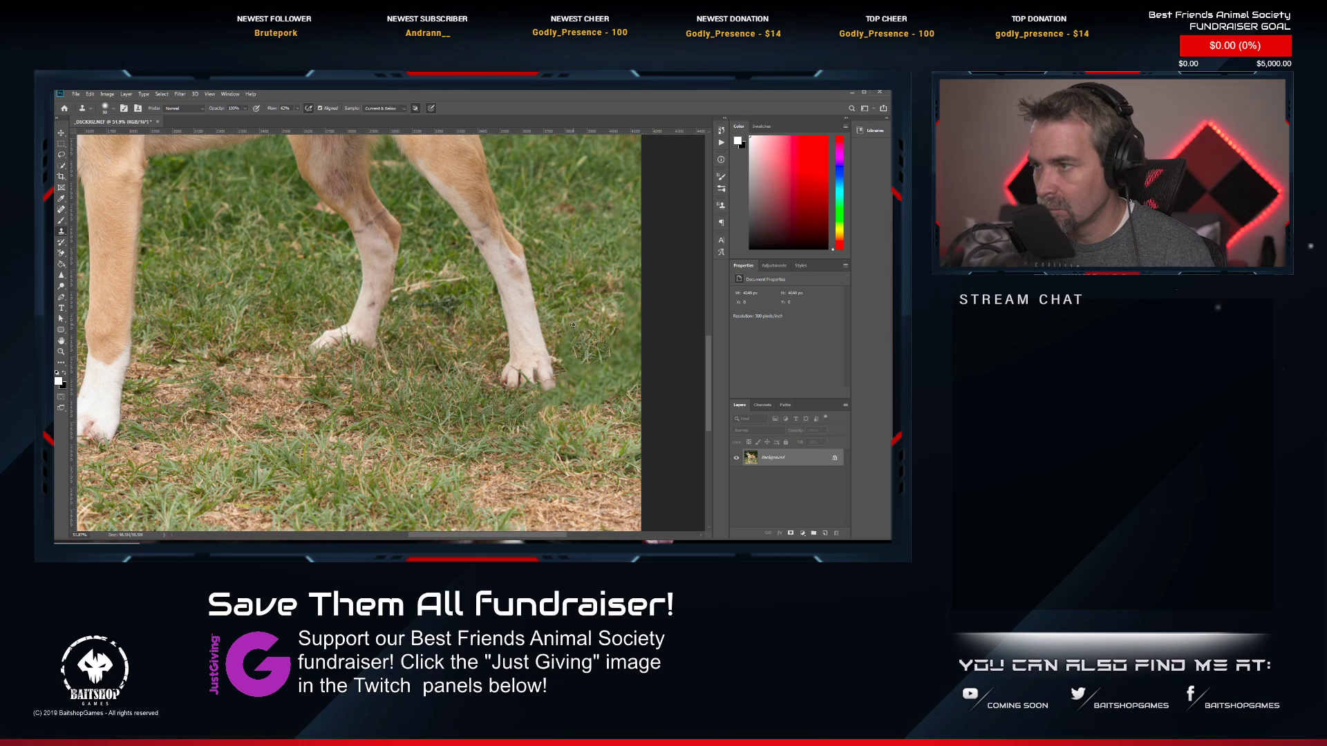
{"action": "left_click_drag", "start_coordinate": [572, 356], "coordinate": [560, 336]}
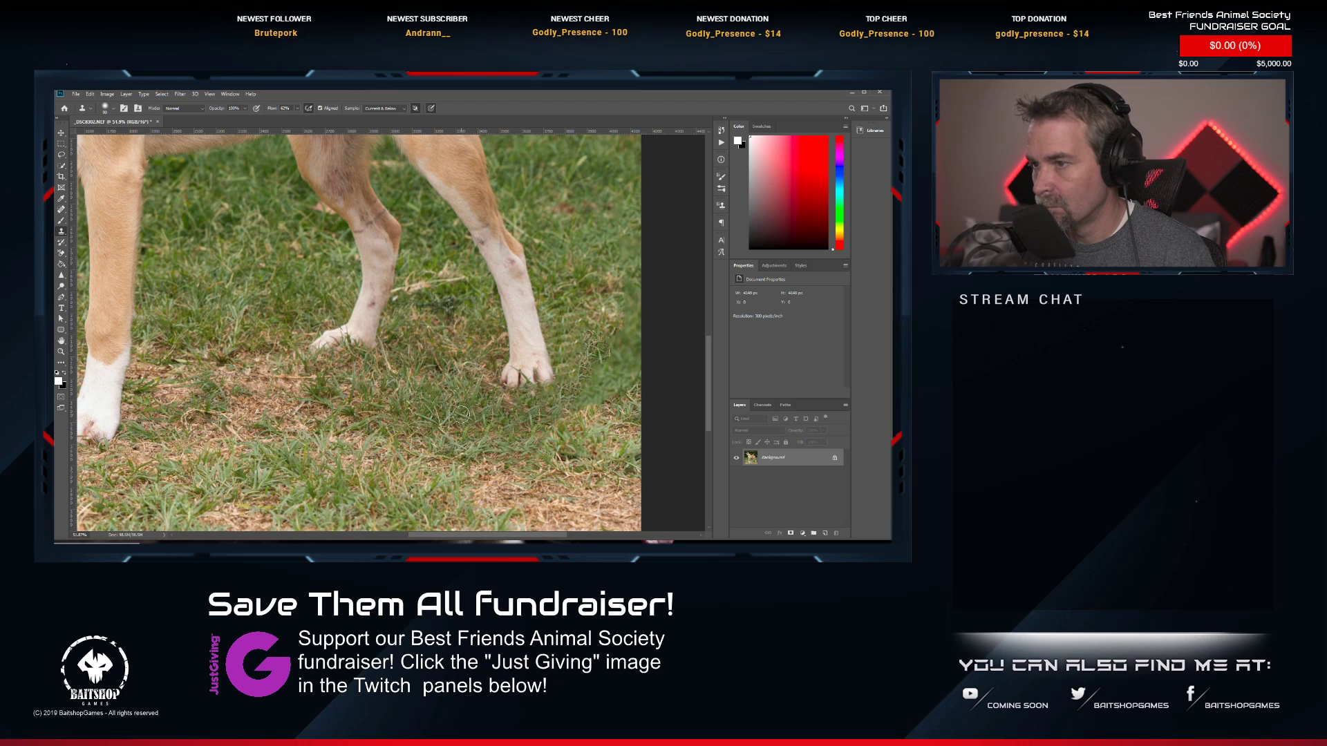
Clone grass texture over the blurred patch between the hind paw and the photo's edge.
{"action": "scroll", "coordinate": [494, 427], "scroll_direction": "down", "scroll_amount": 5}
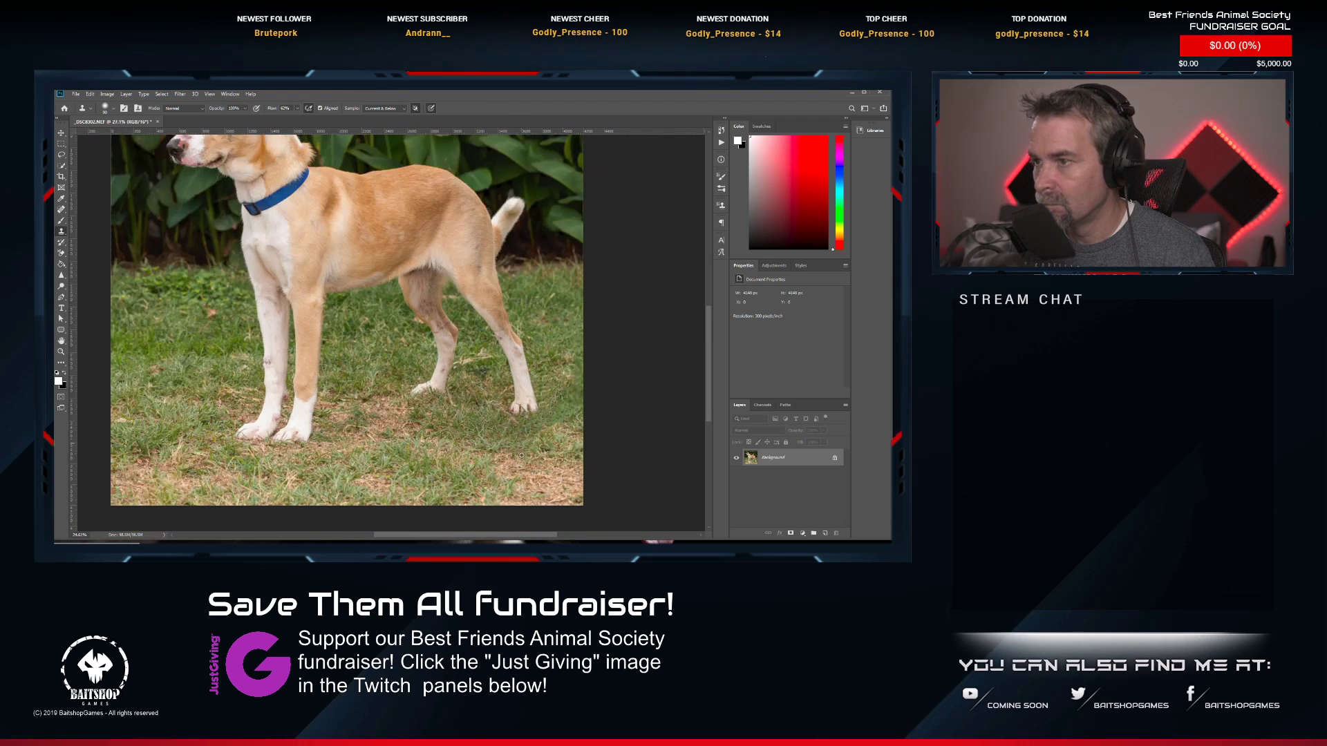
{"action": "scroll", "coordinate": [581, 431], "scroll_direction": "up", "scroll_amount": 2}
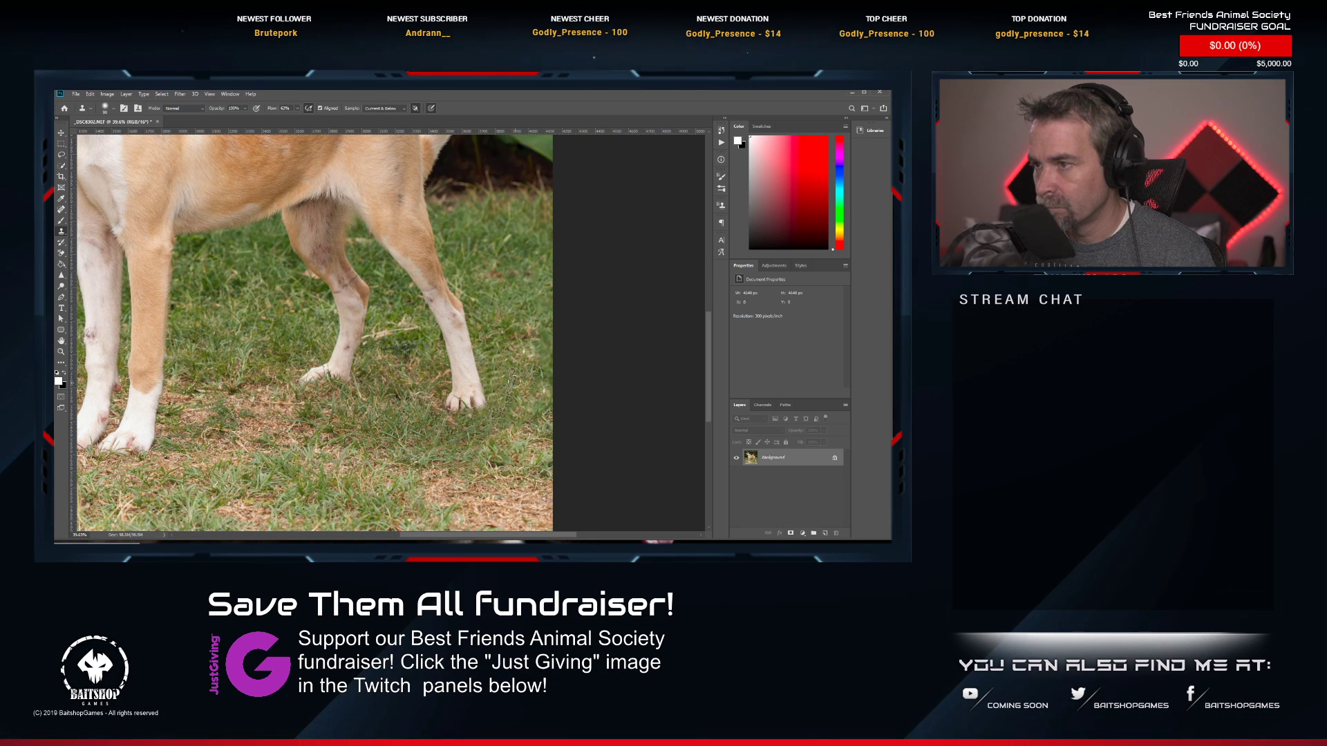
{"action": "left_click", "coordinate": [513, 352], "text": "alt"}
{"action": "mouse_move", "coordinate": [535, 370]}
{"action": "left_mouse_down"}
{"action": "mouse_move", "coordinate": [539, 405]}
{"action": "mouse_move", "coordinate": [545, 393]}
{"action": "mouse_move", "coordinate": [512, 398]}
{"action": "mouse_move", "coordinate": [563, 419]}
{"action": "left_mouse_up"}
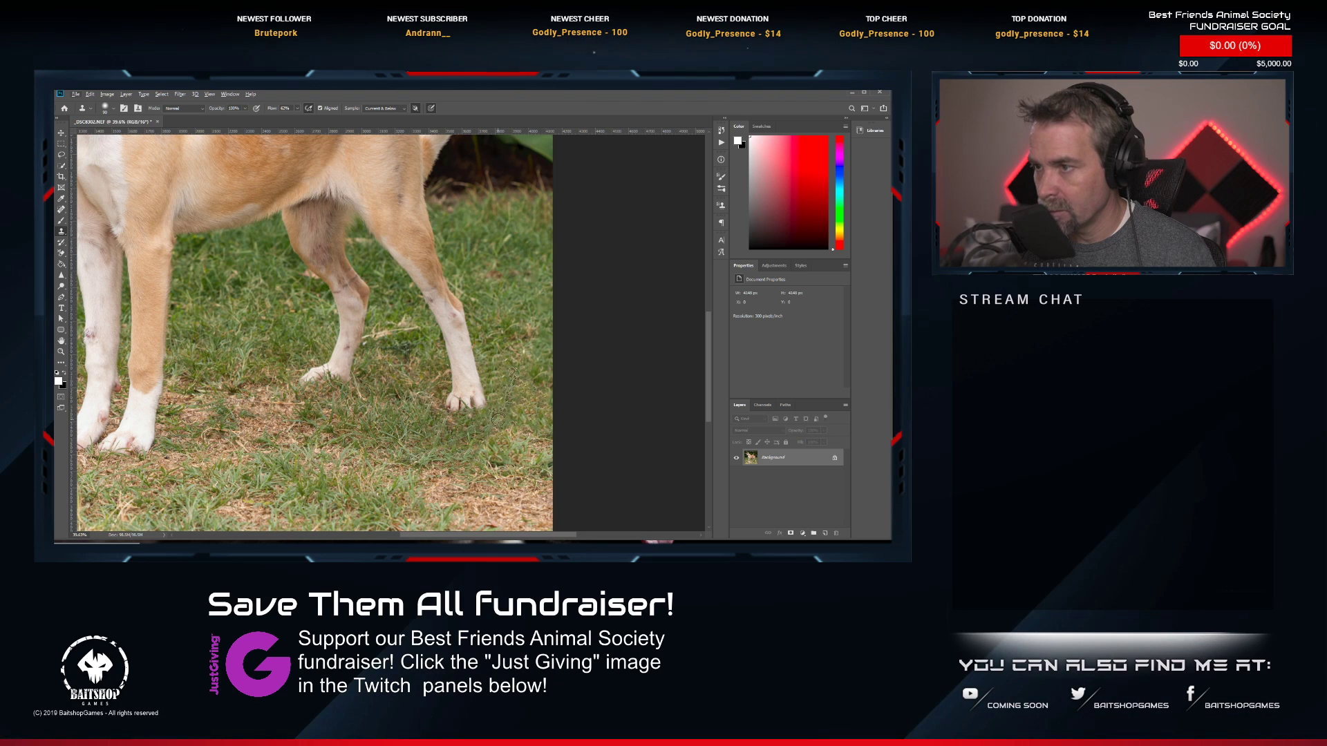
Clone grass sampled from between the hind legs over the remaining soft area just behind the rear leg.
{"action": "scroll", "coordinate": [498, 419], "scroll_direction": "up", "scroll_amount": 5}
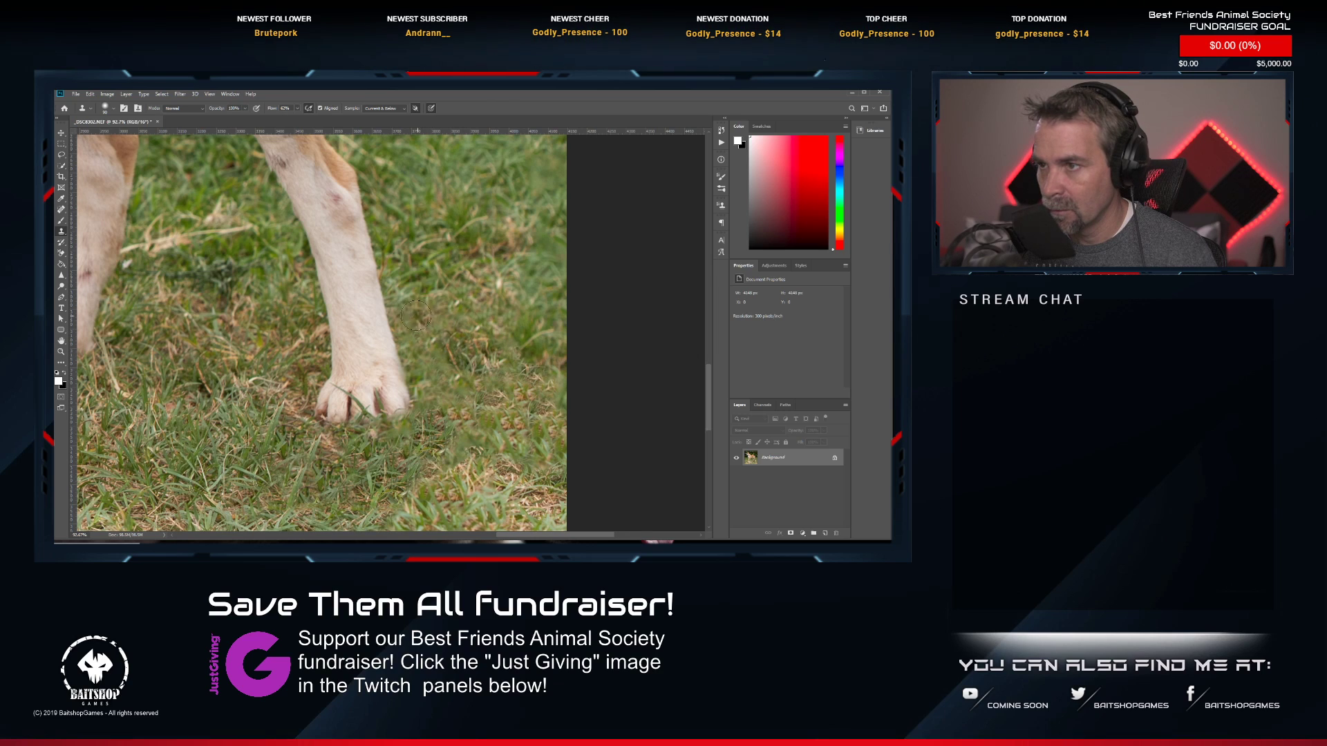
{"action": "left_click", "coordinate": [122, 327], "text": "alt"}
{"action": "mouse_move", "coordinate": [447, 319]}
{"action": "left_mouse_down"}
{"action": "mouse_move", "coordinate": [459, 358]}
{"action": "mouse_move", "coordinate": [472, 298]}
{"action": "mouse_move", "coordinate": [499, 358]}
{"action": "mouse_move", "coordinate": [503, 311]}
{"action": "mouse_move", "coordinate": [523, 335]}
{"action": "mouse_move", "coordinate": [540, 306]}
{"action": "mouse_move", "coordinate": [539, 340]}
{"action": "mouse_move", "coordinate": [556, 350]}
{"action": "mouse_move", "coordinate": [526, 363]}
{"action": "mouse_move", "coordinate": [488, 361]}
{"action": "mouse_move", "coordinate": [475, 343]}
{"action": "mouse_move", "coordinate": [518, 261]}
{"action": "mouse_move", "coordinate": [558, 279]}
{"action": "left_mouse_up"}
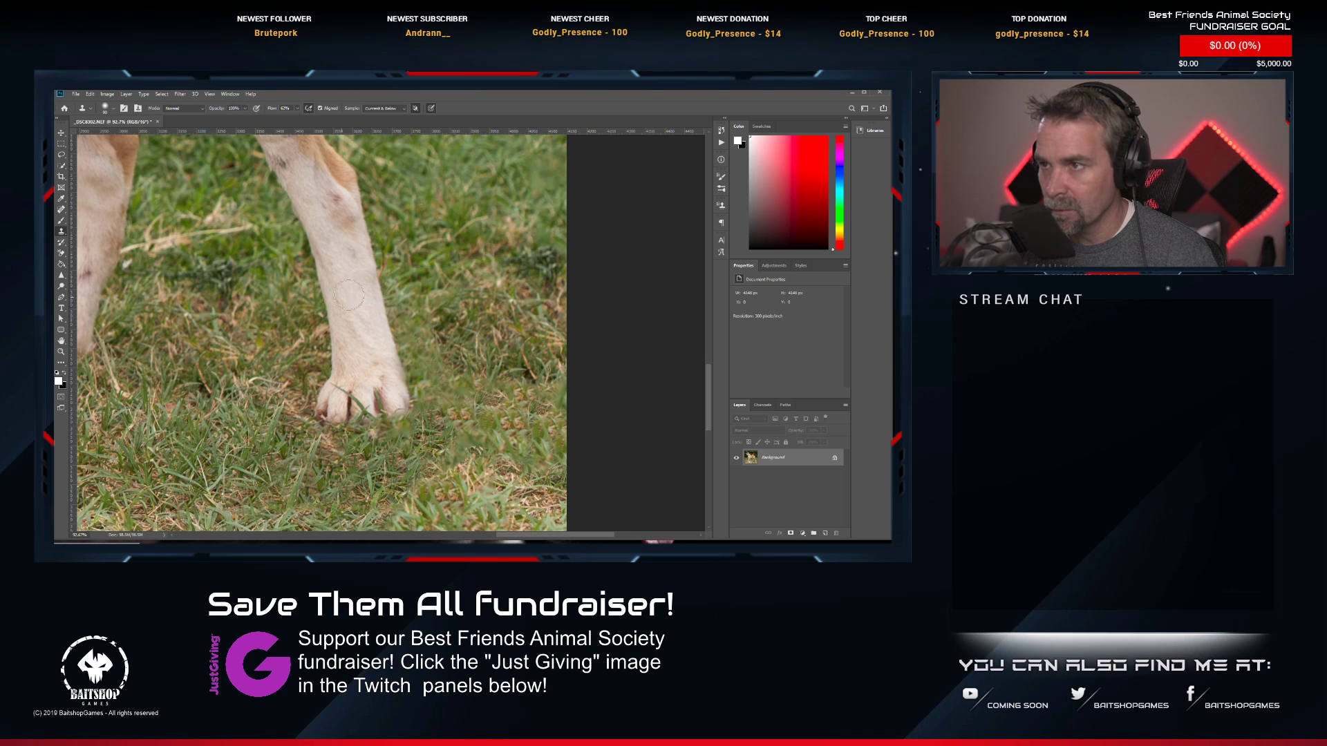
{"action": "left_click_drag", "start_coordinate": [396, 286], "coordinate": [443, 375]}
{"action": "scroll", "coordinate": [423, 363], "scroll_direction": "down", "scroll_amount": 5}
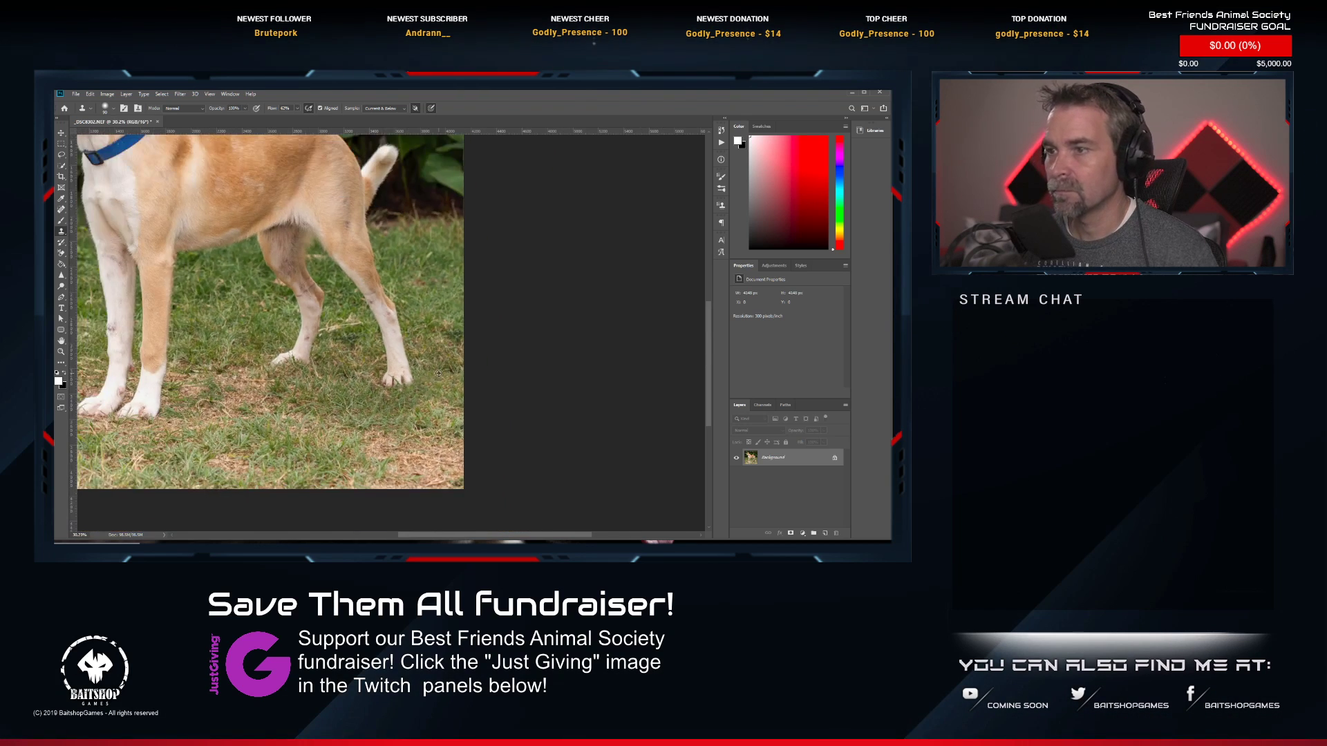
Brighten the standing dog's eye with the Dodge tool.
{"action": "scroll", "coordinate": [438, 373], "scroll_direction": "down", "scroll_amount": 2}
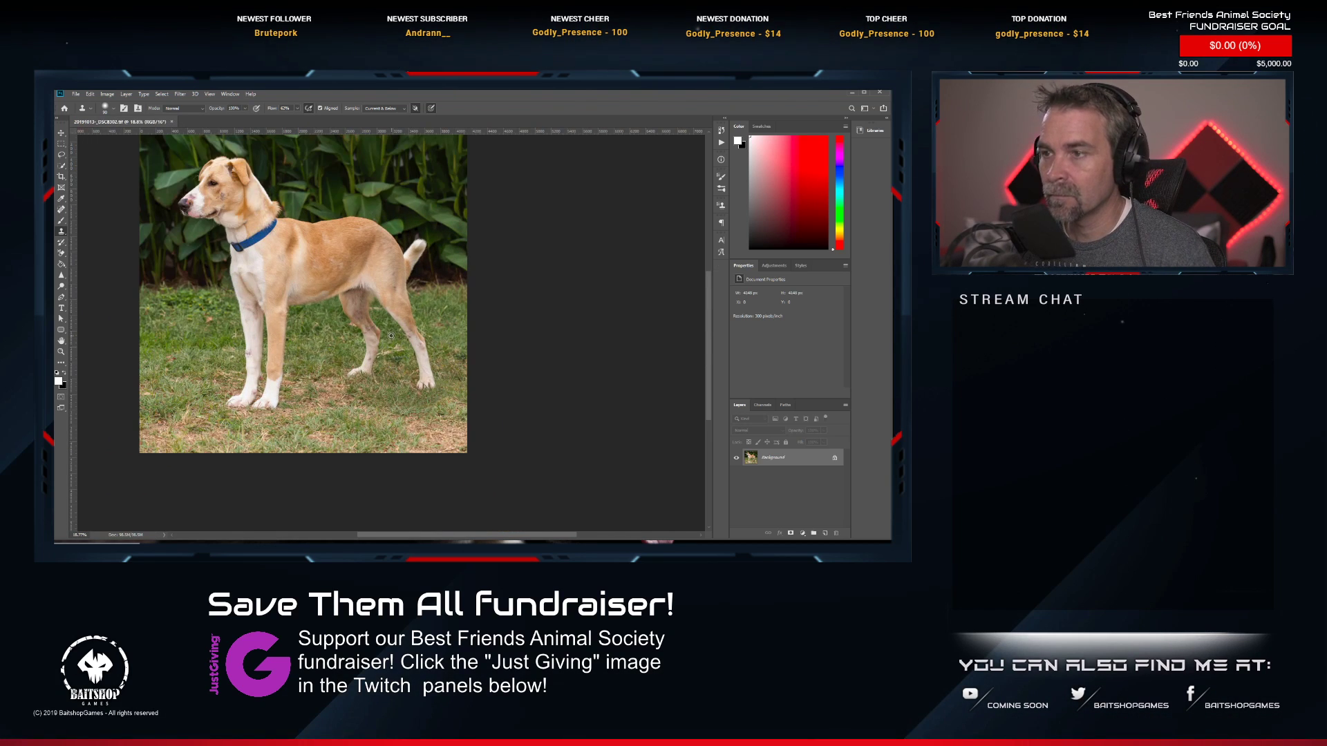
{"action": "scroll", "coordinate": [374, 335], "scroll_direction": "down", "scroll_amount": 1}
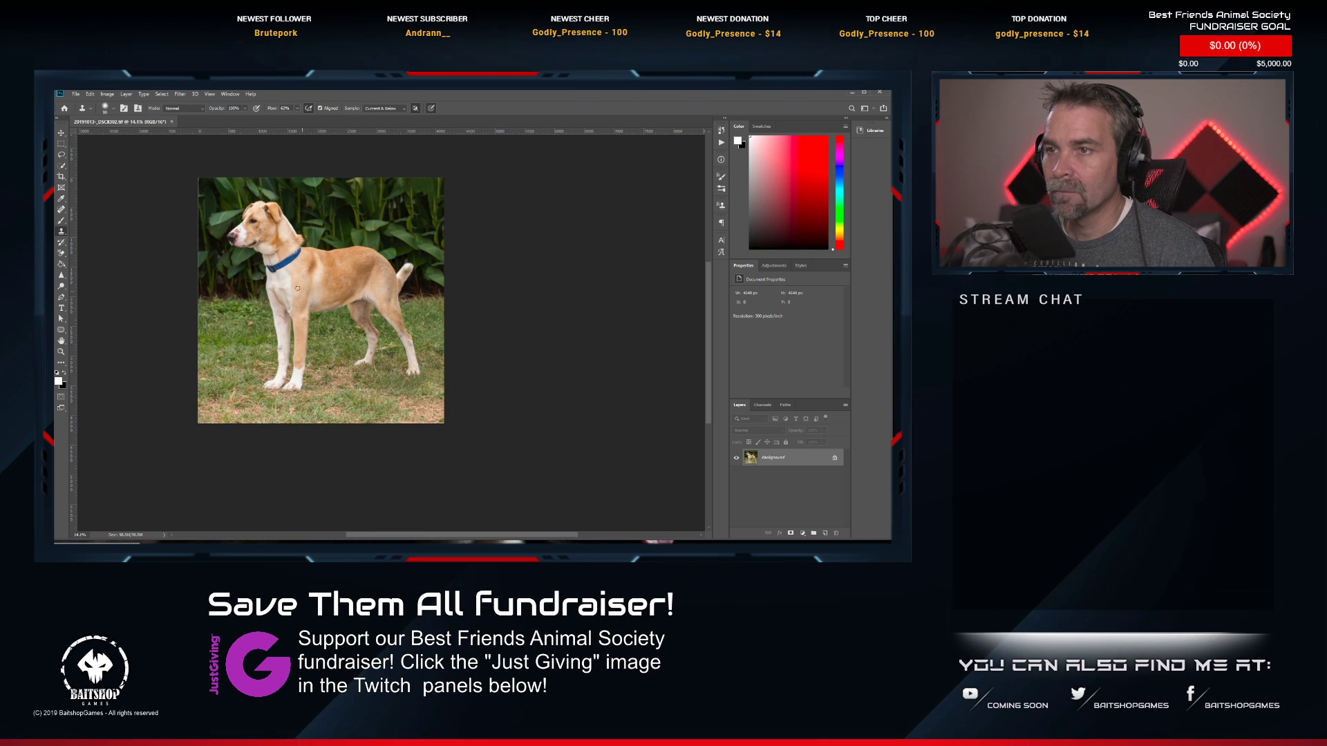
{"action": "scroll", "coordinate": [240, 210], "scroll_direction": "up", "scroll_amount": 8}
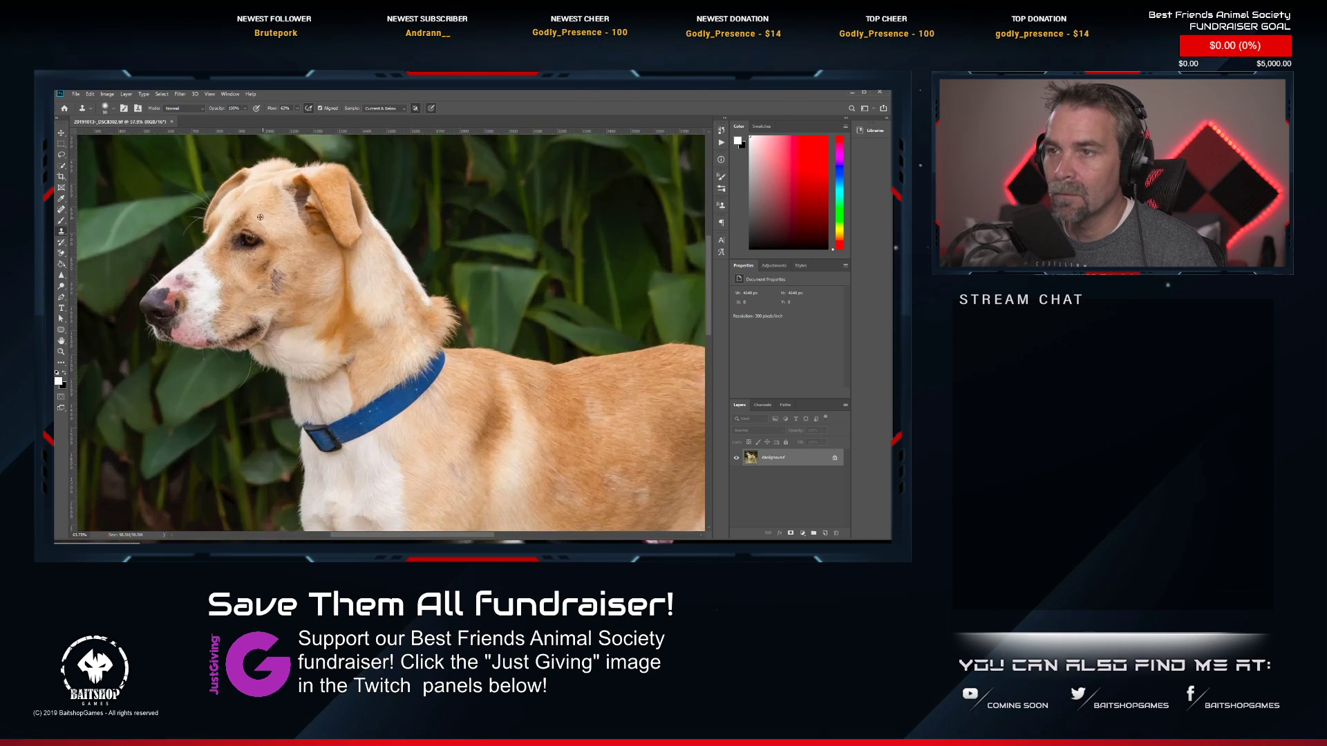
{"action": "left_click", "coordinate": [61, 285]}
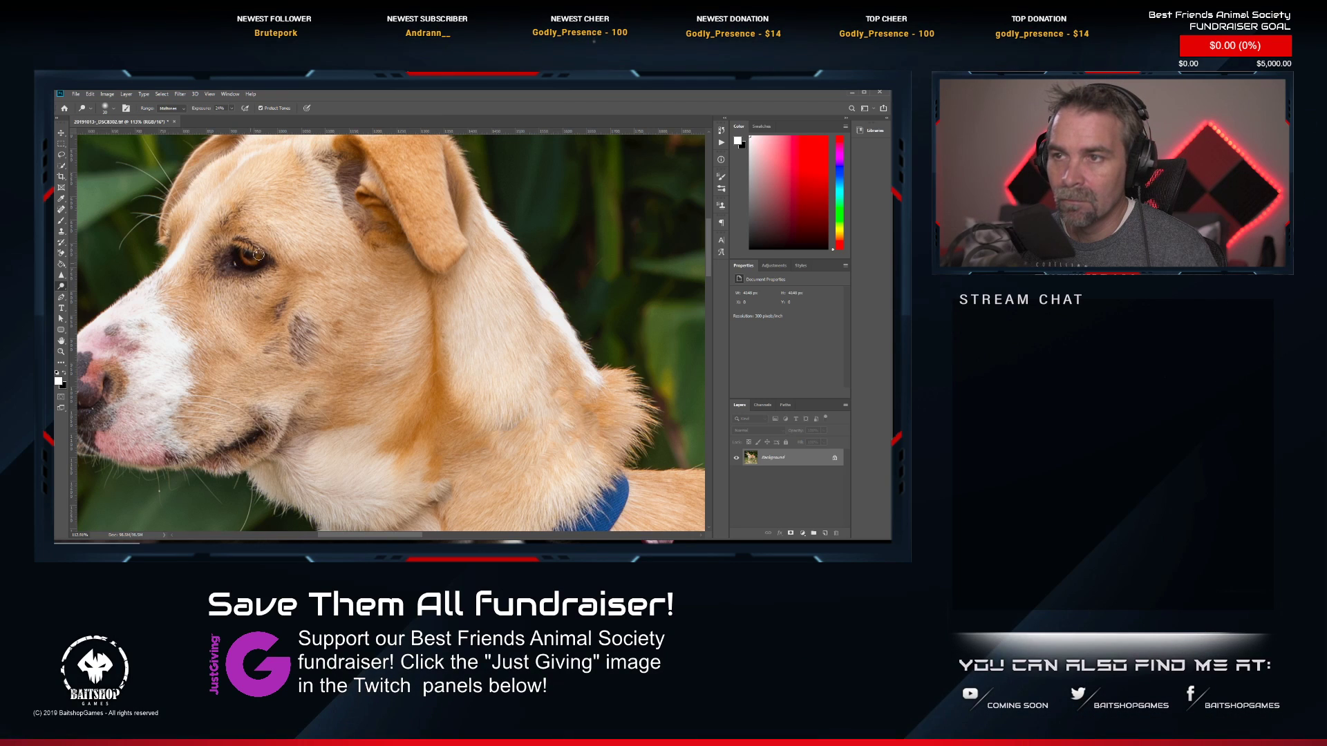
{"action": "scroll", "coordinate": [301, 311], "scroll_direction": "down", "scroll_amount": 5}
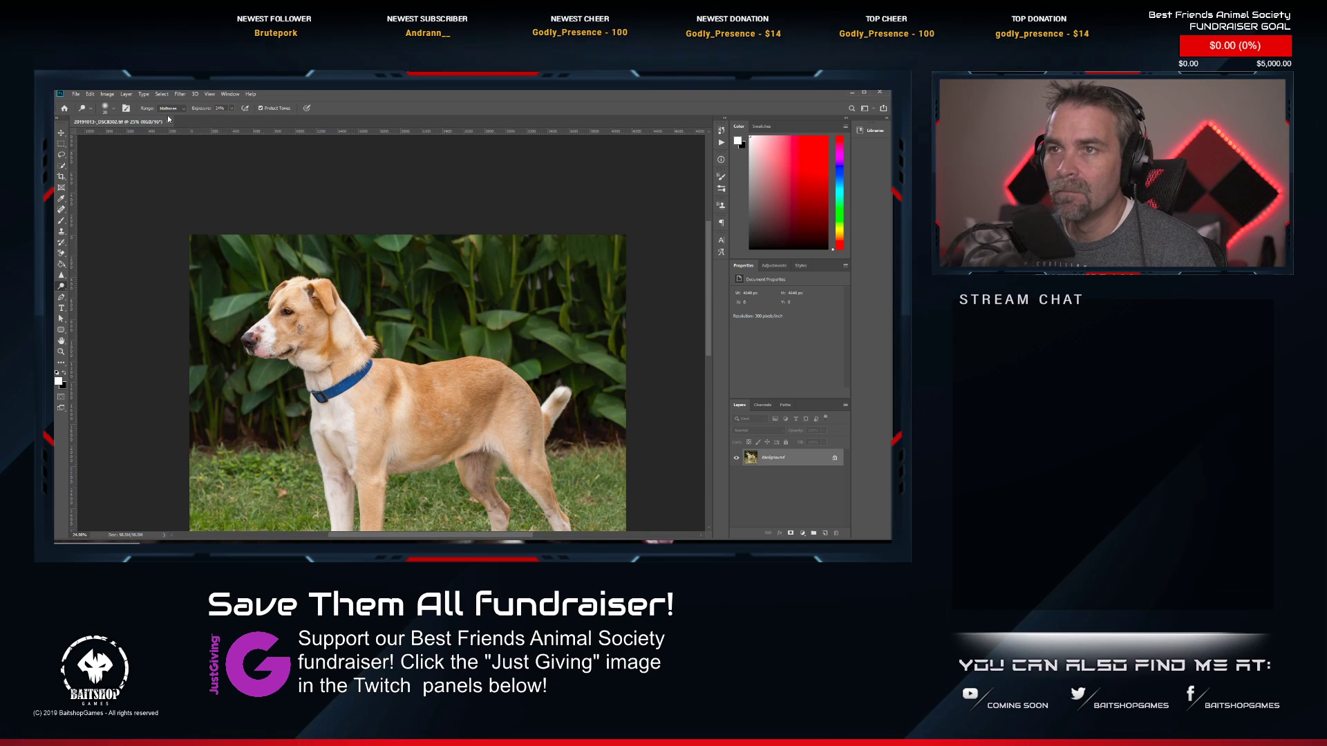
Close the retouched photo and switch to Lightroom Classic to give 20191013-_DSC8302.tif a rating of 2.
{"action": "left_click", "coordinate": [168, 122]}
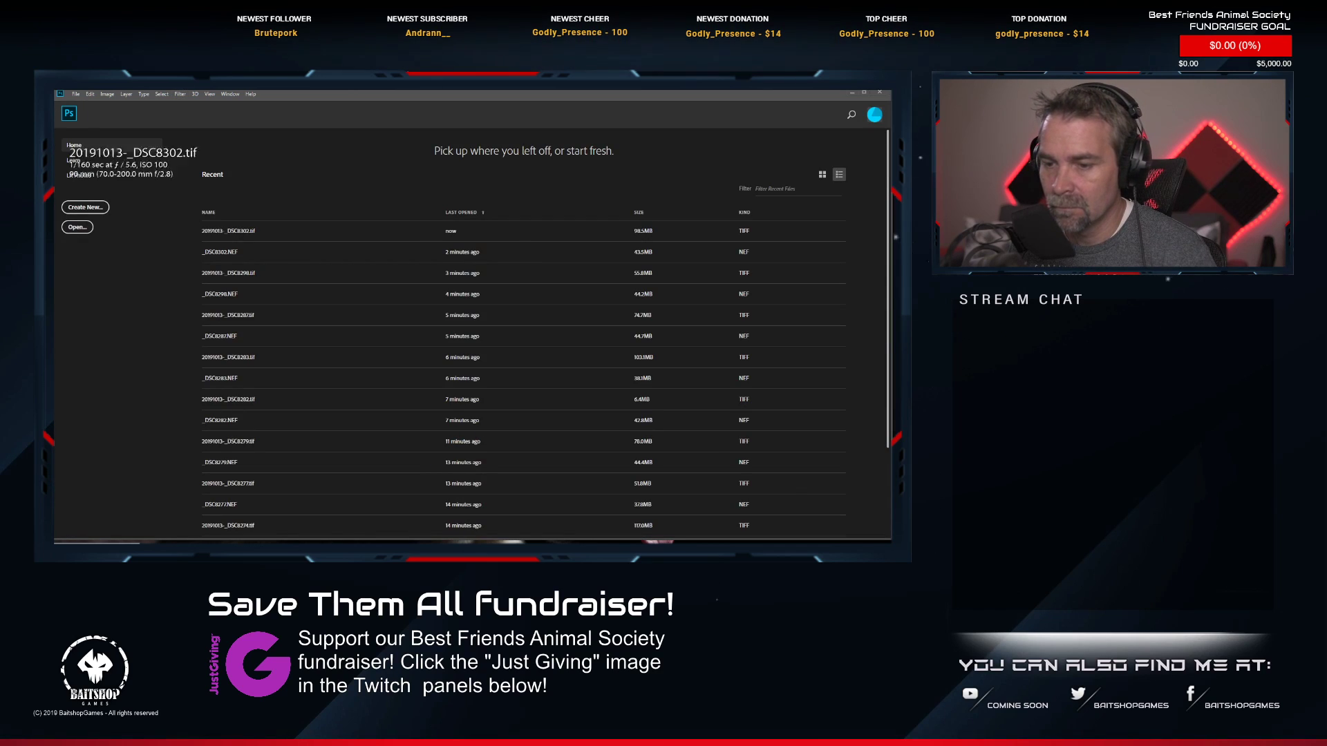
{"action": "key", "text": "alt+Tab"}
{"action": "key", "text": "2"}
Find the close-up portrait _DSC8303.NEF further along the series and open it for editing in Adobe Photoshop.
{"action": "scroll", "coordinate": [602, 512], "scroll_direction": "down", "scroll_amount": 5}
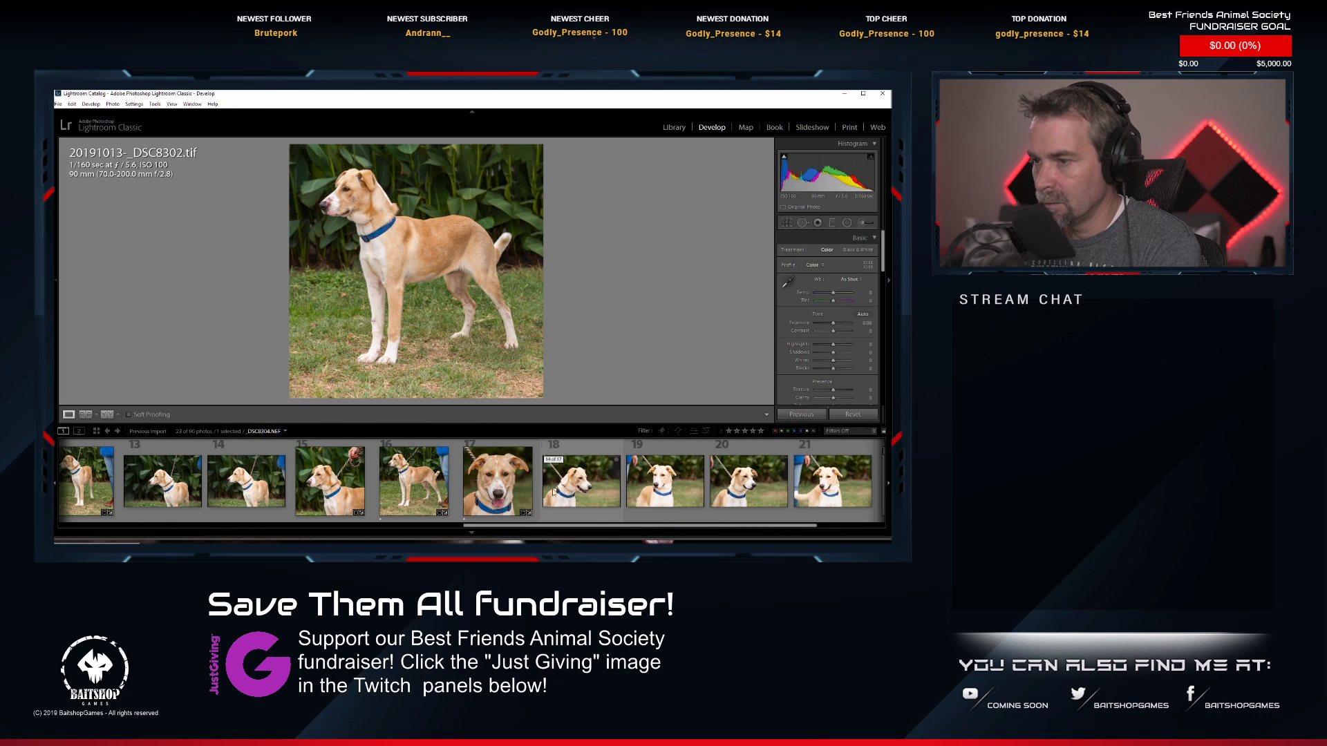
{"action": "left_click", "coordinate": [500, 495]}
{"action": "right_click", "coordinate": [501, 495]}
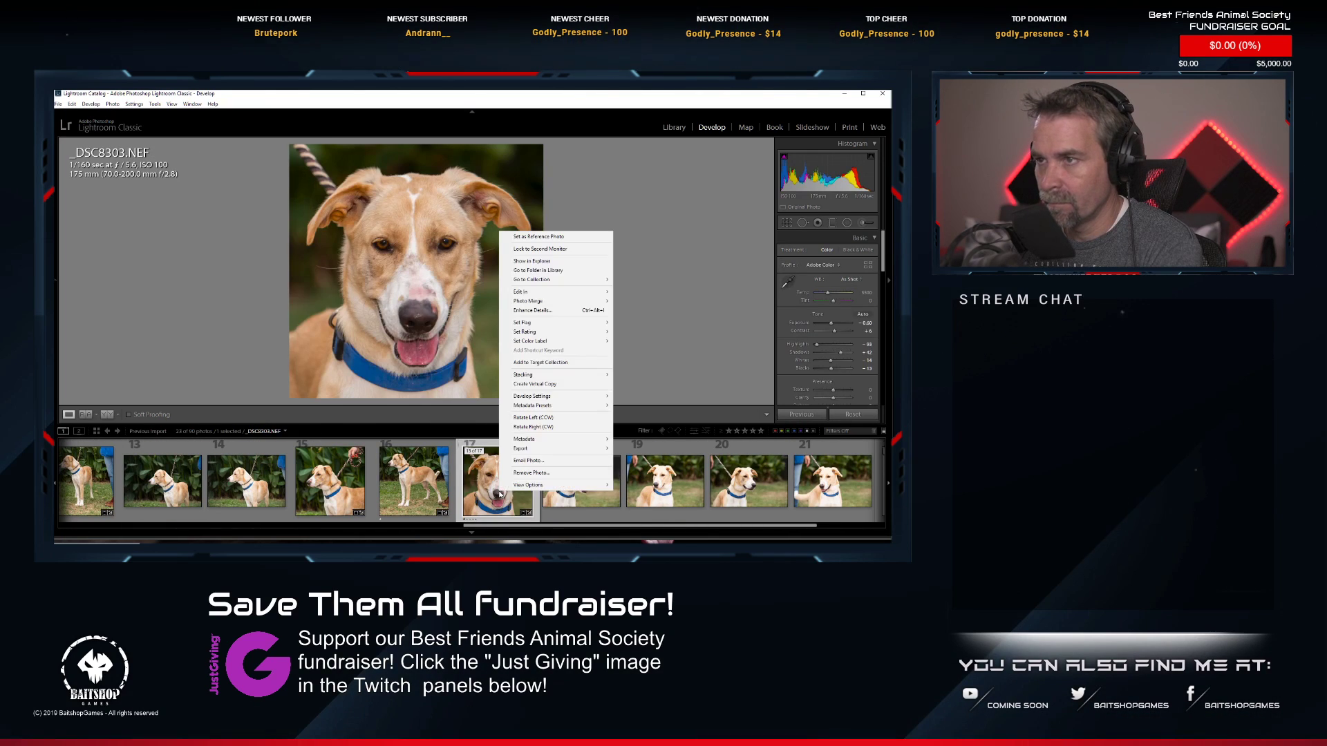
{"action": "mouse_move", "coordinate": [595, 292]}
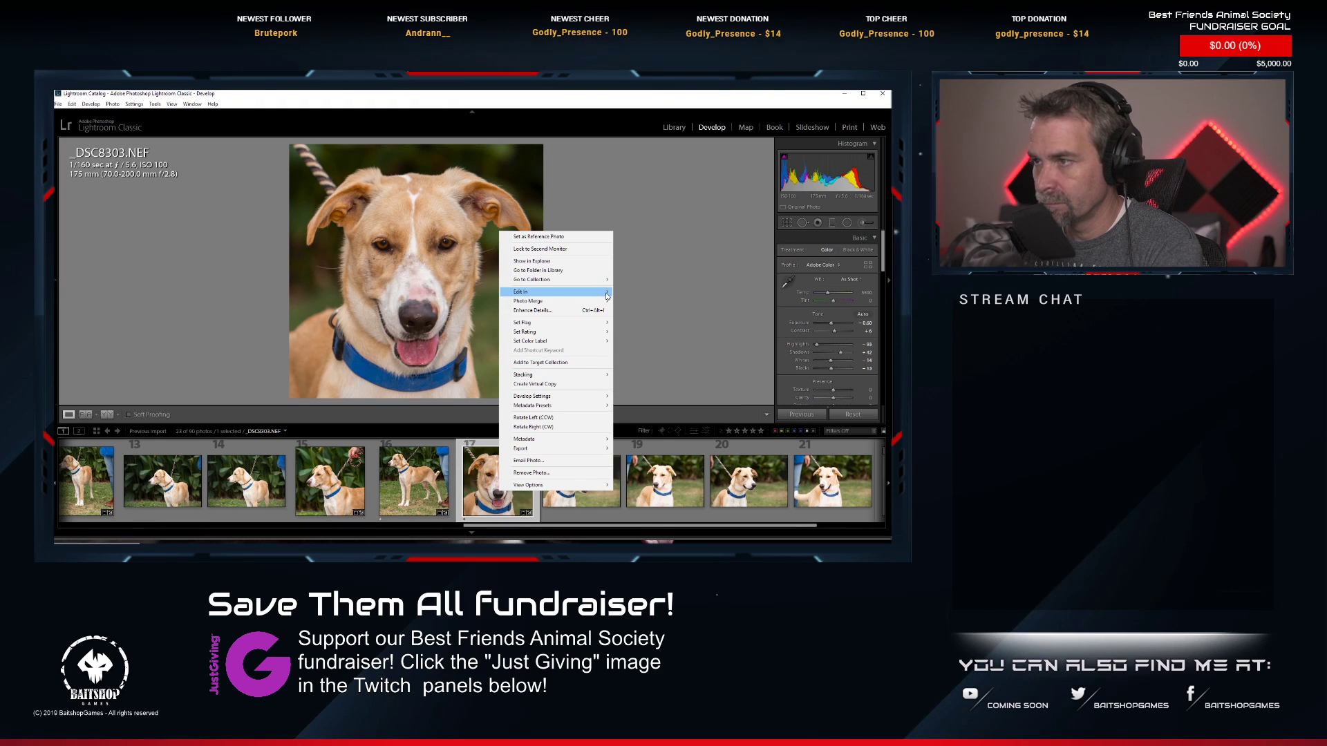
{"action": "left_click", "coordinate": [629, 296]}
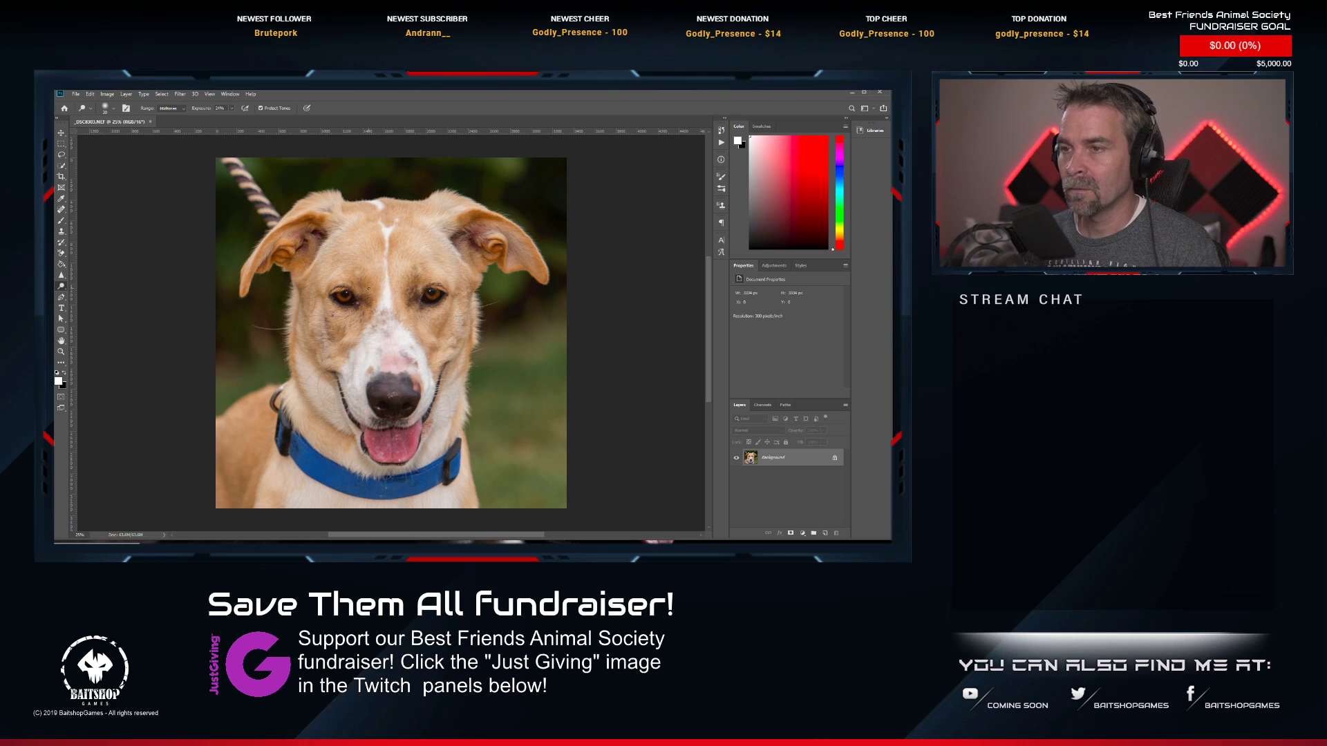
Heal away the striped leash between the photo's upper corner and the dog's ear using a smaller healing brush.
{"action": "scroll", "coordinate": [368, 289], "scroll_direction": "up", "scroll_amount": 2}
{"action": "scroll", "coordinate": [368, 289], "scroll_direction": "down", "scroll_amount": 1}
{"action": "left_click_drag", "start_coordinate": [350, 286], "coordinate": [420, 391]}
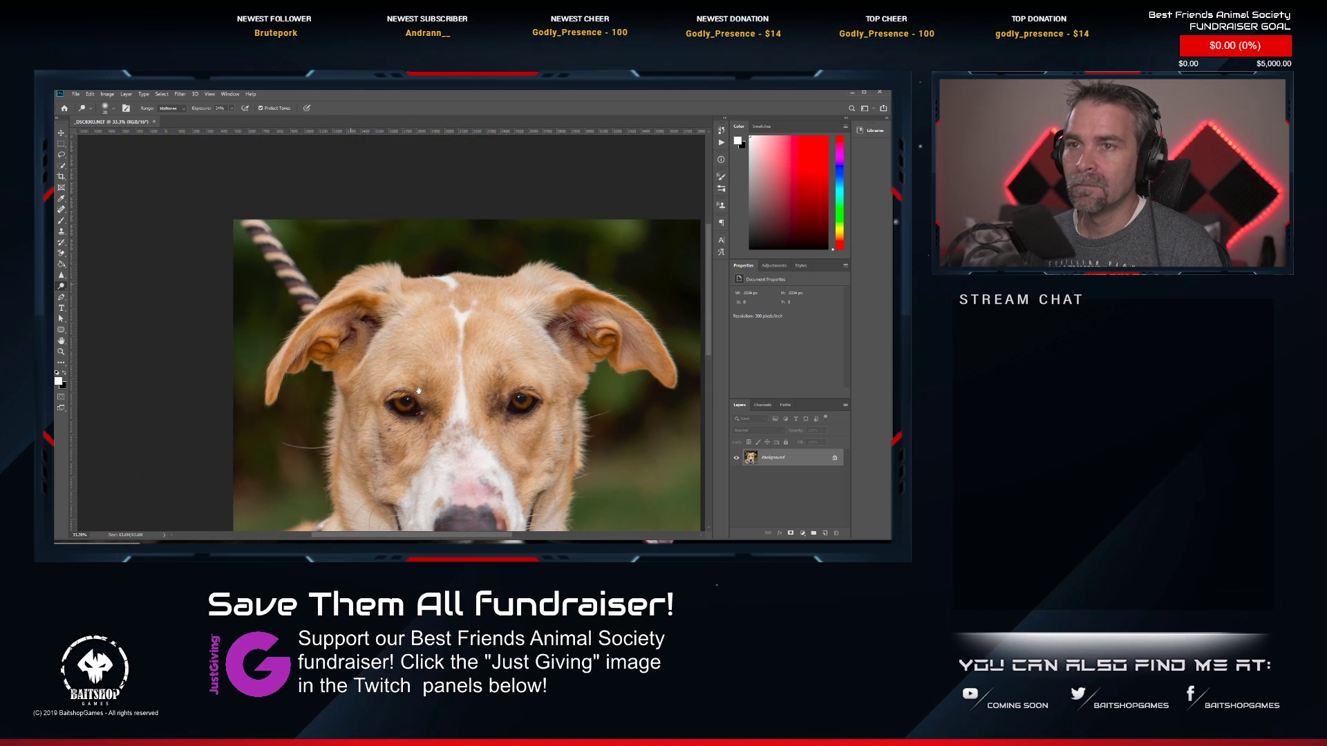
{"action": "left_click", "coordinate": [61, 209]}
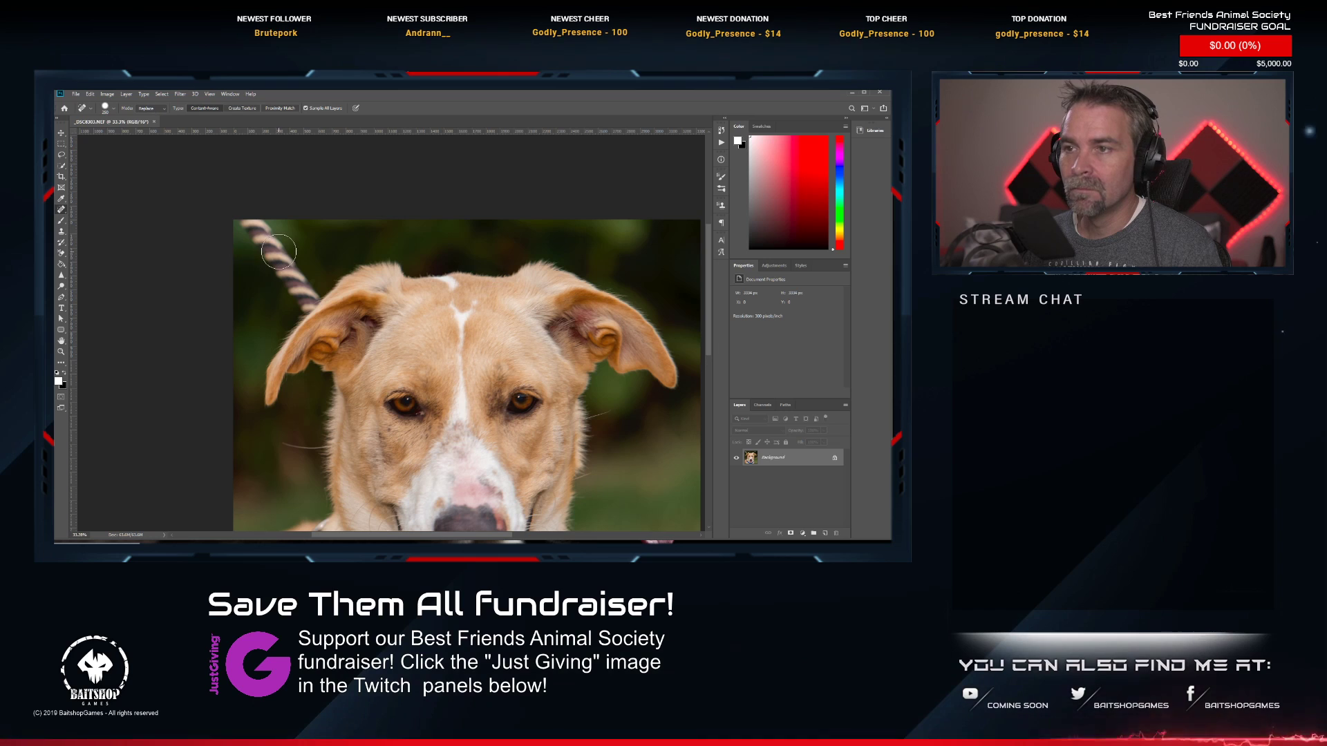
{"action": "key", "text": "bracketleft"}
{"action": "key", "text": "bracketleft"}
{"action": "mouse_move", "coordinate": [267, 240]}
{"action": "left_mouse_down"}
{"action": "mouse_move", "coordinate": [248, 215]}
{"action": "mouse_move", "coordinate": [314, 309]}
{"action": "left_mouse_up"}
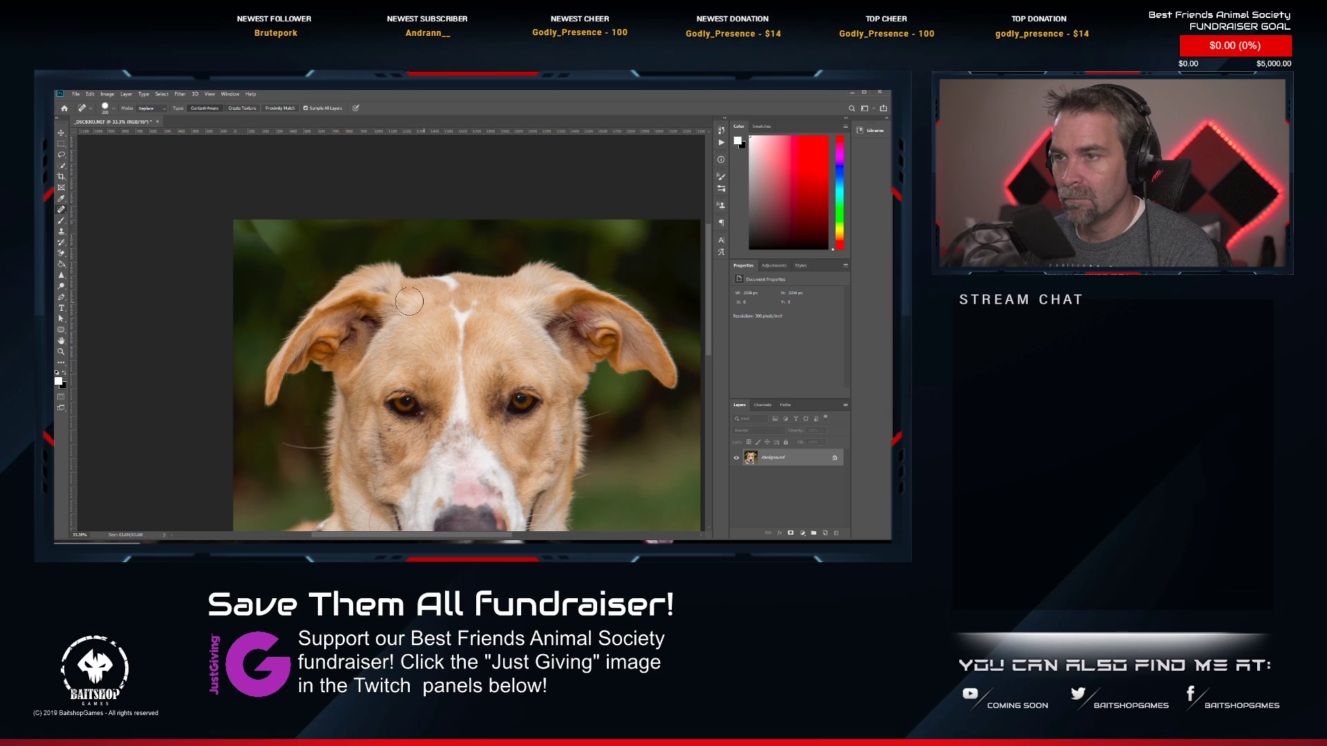
{"action": "mouse_move", "coordinate": [287, 266]}
{"action": "left_mouse_down"}
{"action": "mouse_move", "coordinate": [254, 232]}
{"action": "mouse_move", "coordinate": [262, 204]}
{"action": "mouse_move", "coordinate": [225, 230]}
{"action": "mouse_move", "coordinate": [279, 299]}
{"action": "mouse_move", "coordinate": [326, 290]}
{"action": "left_mouse_up"}
Lasso the healed background corner beside the dog's ear and apply the last Gaussian Blur to it several times.
{"action": "left_click", "coordinate": [62, 154]}
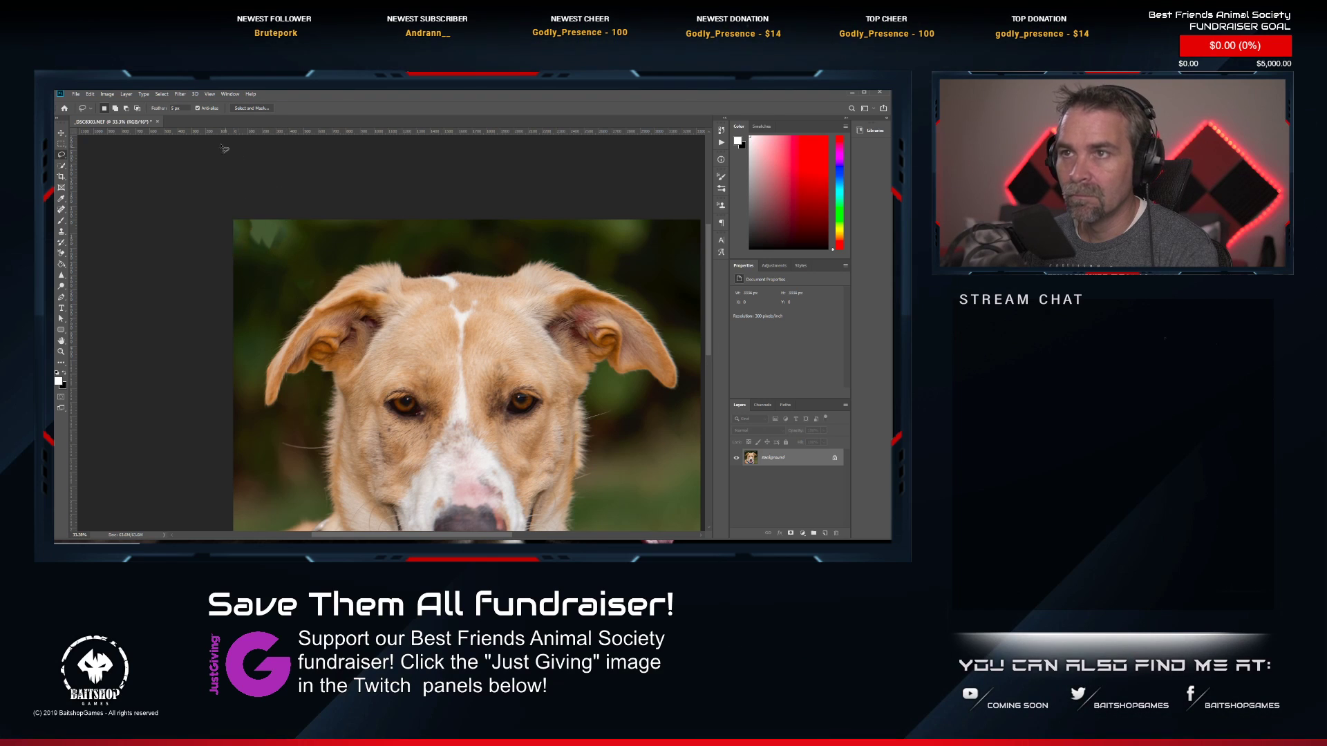
{"action": "left_click", "coordinate": [183, 95]}
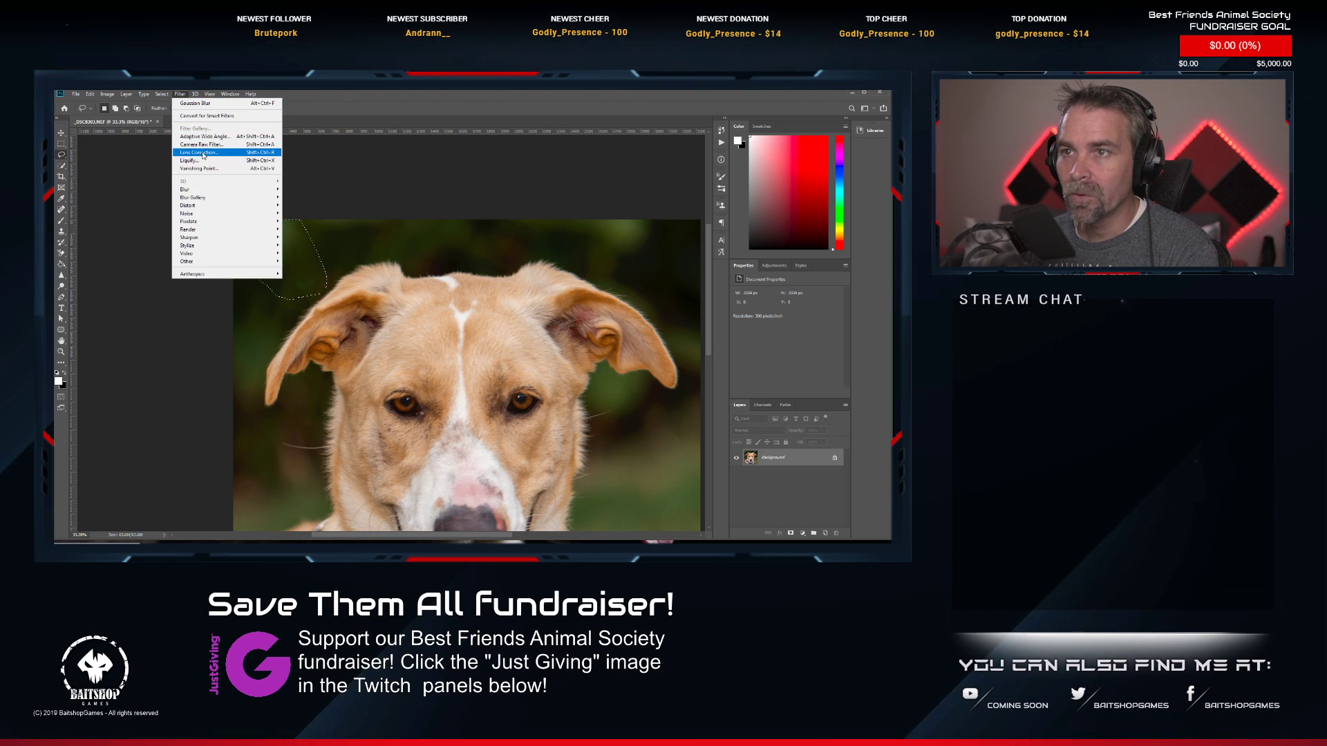
{"action": "left_click", "coordinate": [197, 105]}
{"action": "left_click", "coordinate": [181, 95]}
{"action": "left_click", "coordinate": [186, 105]}
{"action": "left_click", "coordinate": [178, 96]}
{"action": "left_click", "coordinate": [185, 105]}
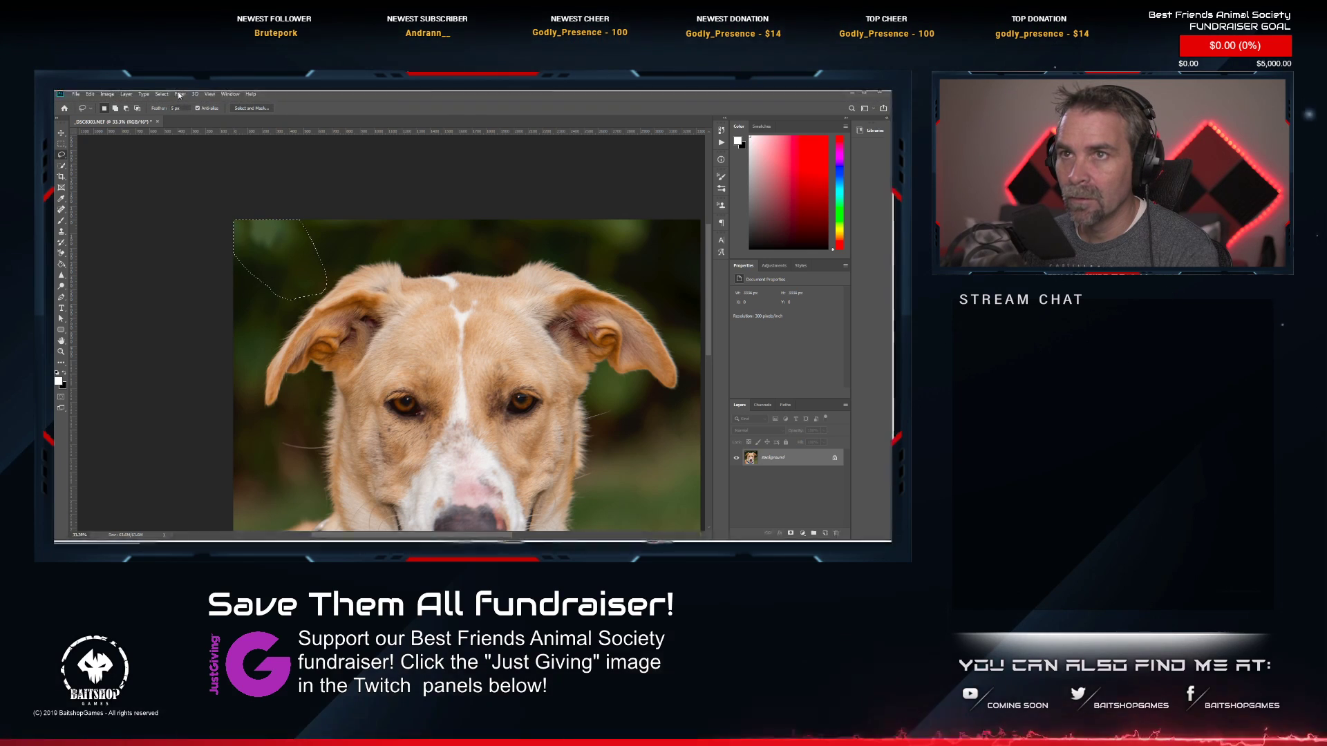
{"action": "left_click", "coordinate": [176, 96]}
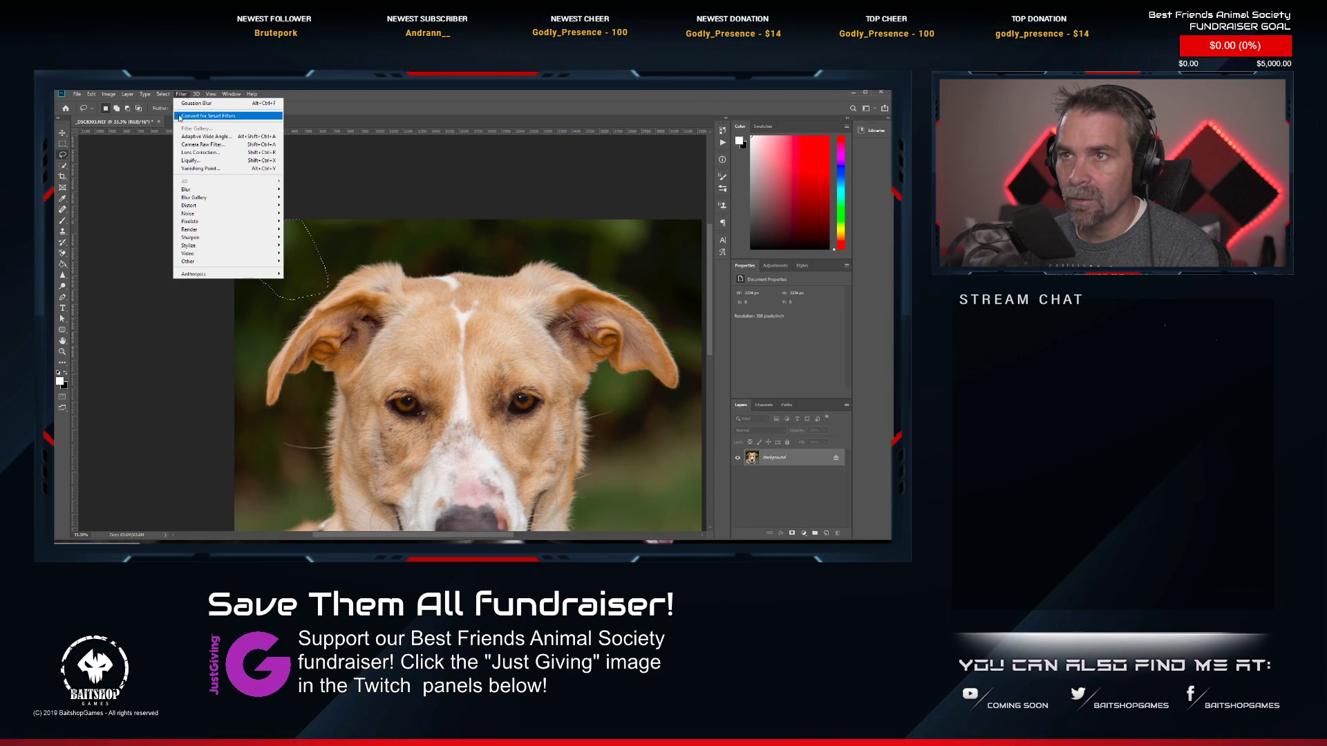
{"action": "left_click", "coordinate": [188, 107]}
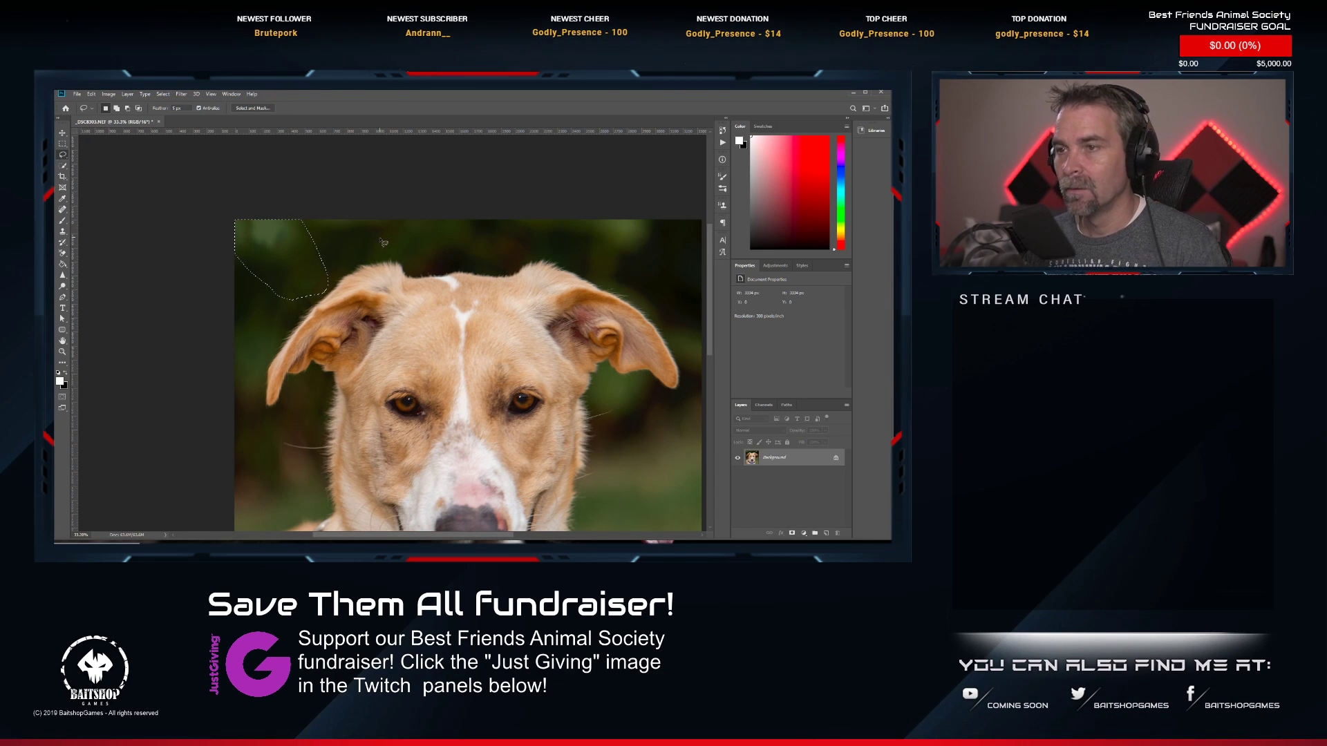
Brighten both of the dog's eyes in the close-up portrait with the Dodge tool.
{"action": "left_click_drag", "start_coordinate": [466, 408], "coordinate": [369, 288]}
{"action": "left_click", "coordinate": [61, 286]}
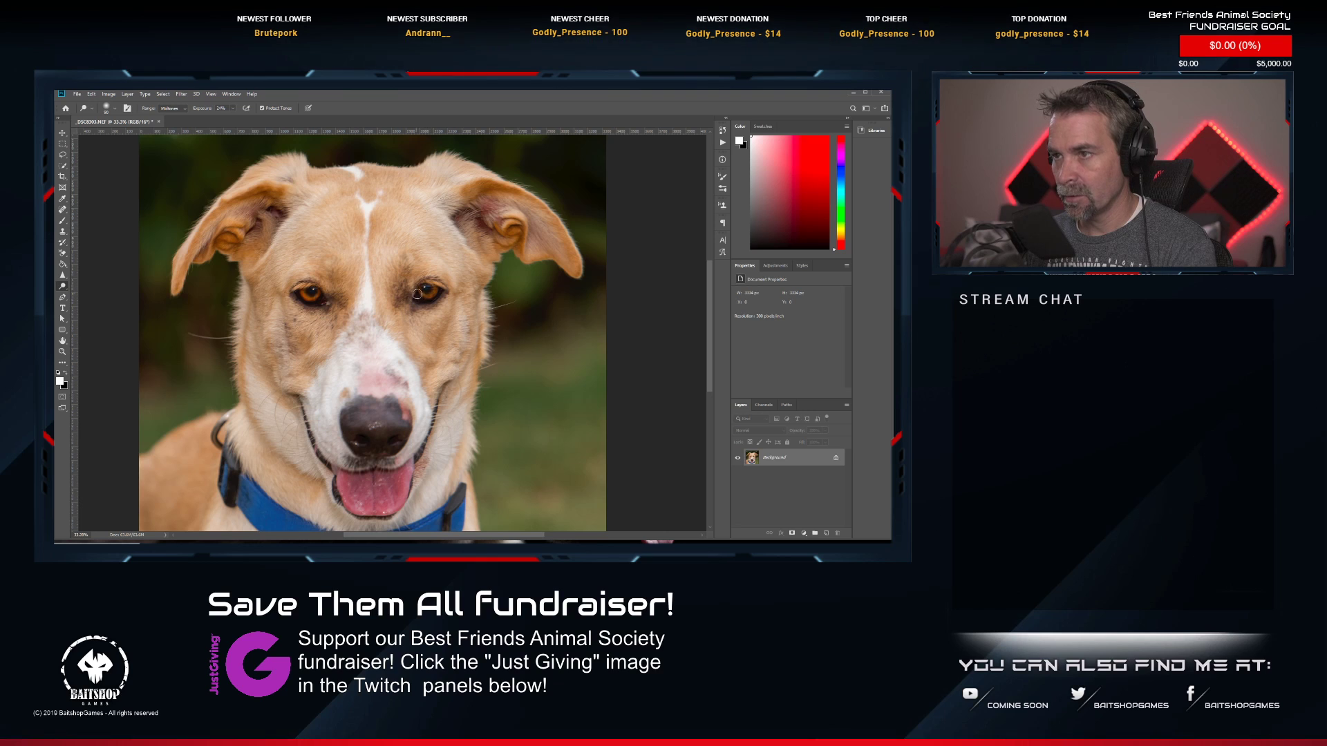
{"action": "scroll", "coordinate": [434, 290], "scroll_direction": "down", "scroll_amount": 5}
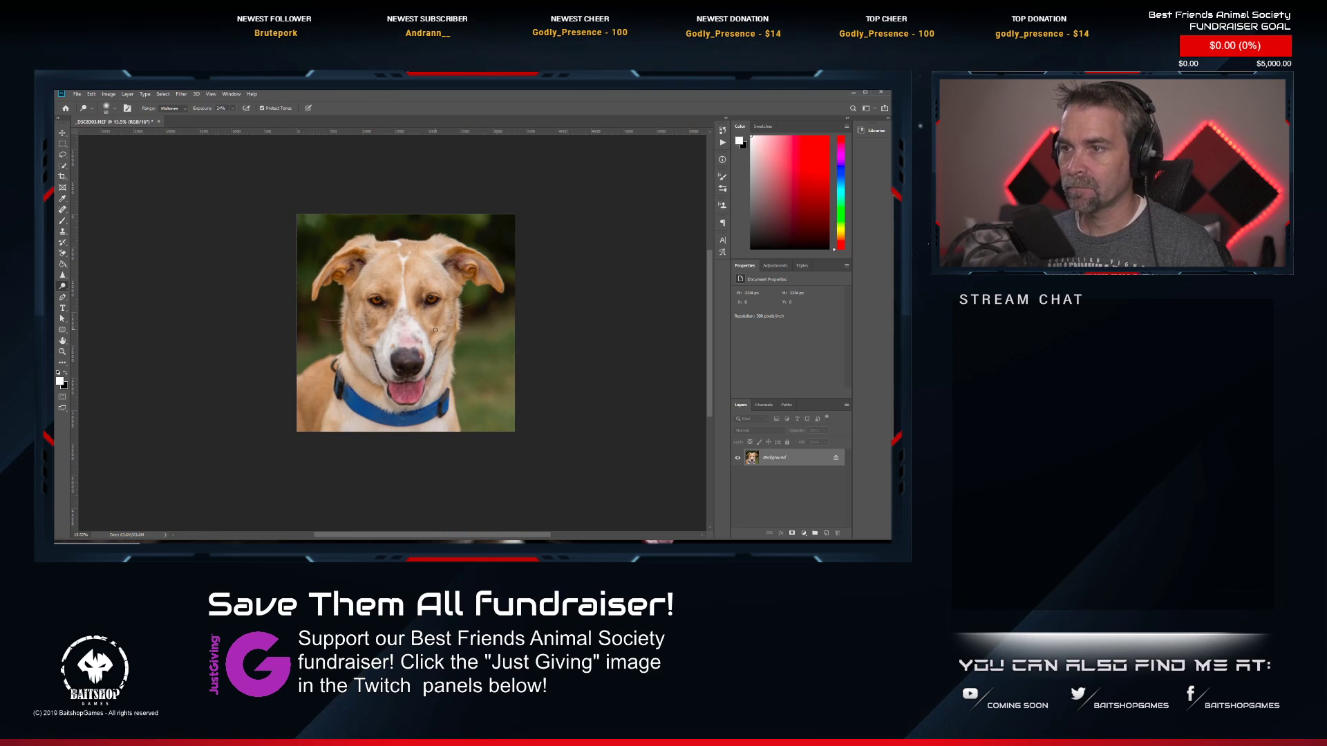
Save and close the portrait, and switch to Lightroom Classic to give 20191013-_DSC8303.tif a rating of 2.
{"action": "key", "text": "ctrl+s"}
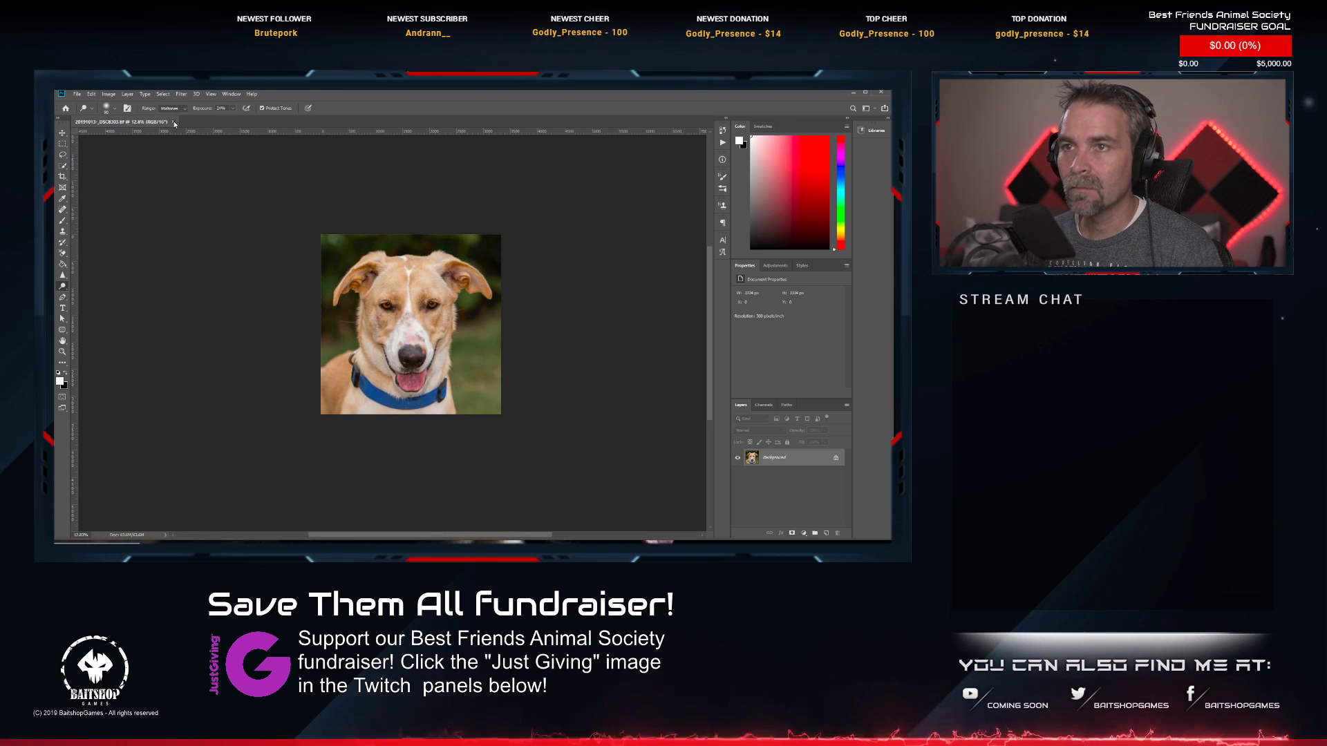
{"action": "left_click", "coordinate": [171, 120]}
{"action": "key", "text": "alt+Tab"}
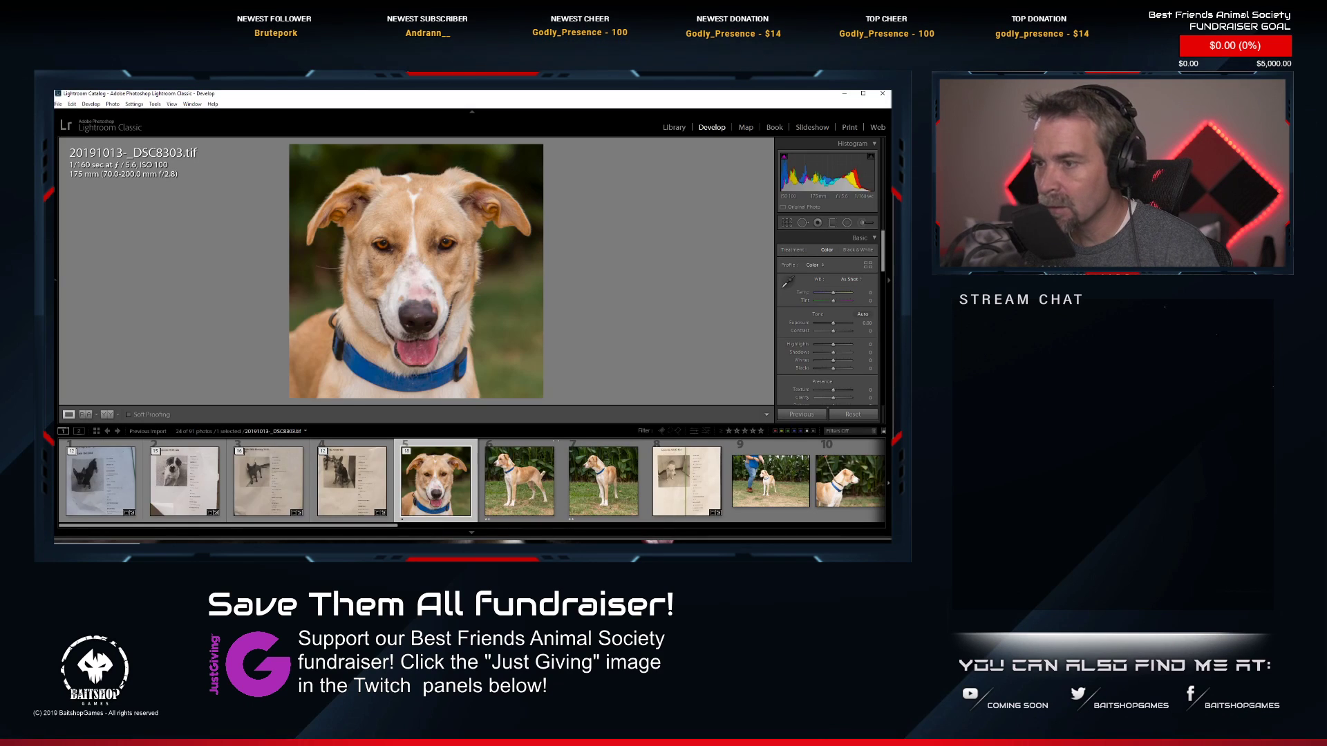
{"action": "key", "text": "2"}
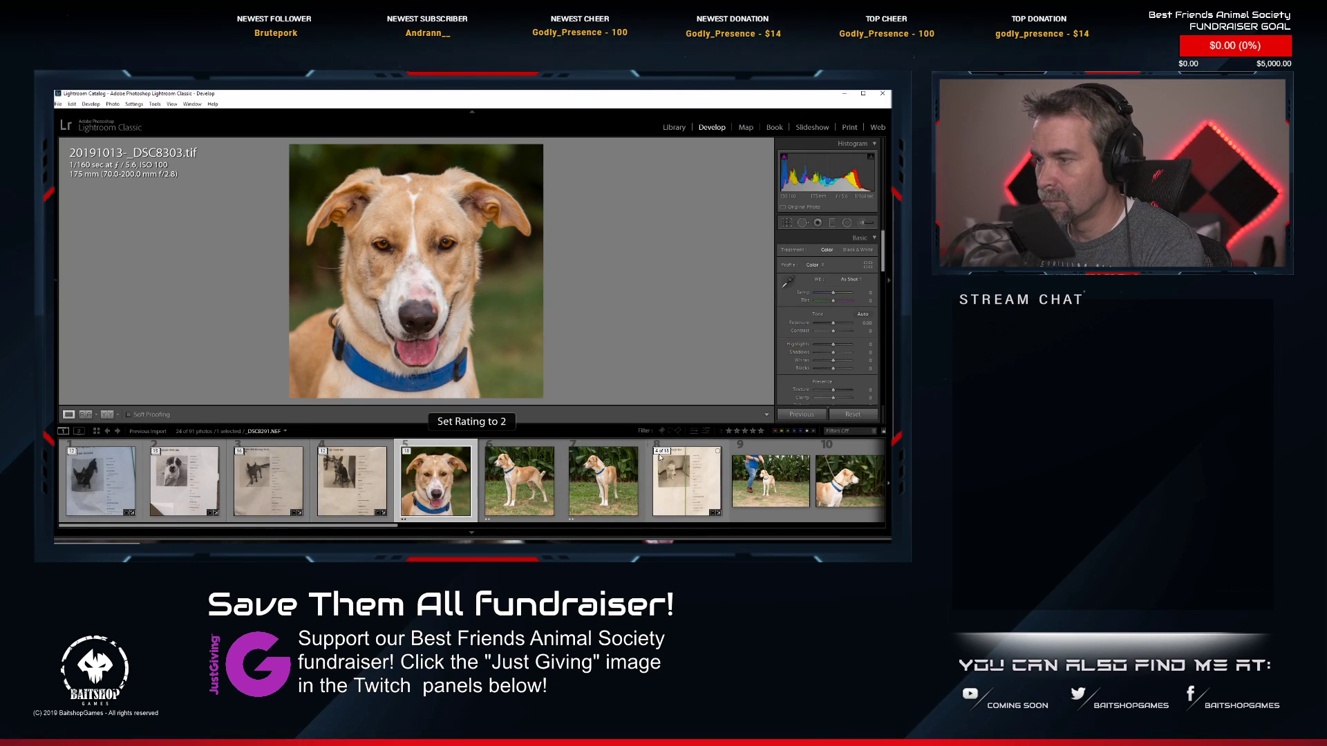
Collapse the finished dog's stack and open the standing dog photo _DSC8312.NEF from the _DSC8308.NEF stack for editing in Adobe Photoshop.
{"action": "left_click", "coordinate": [407, 455]}
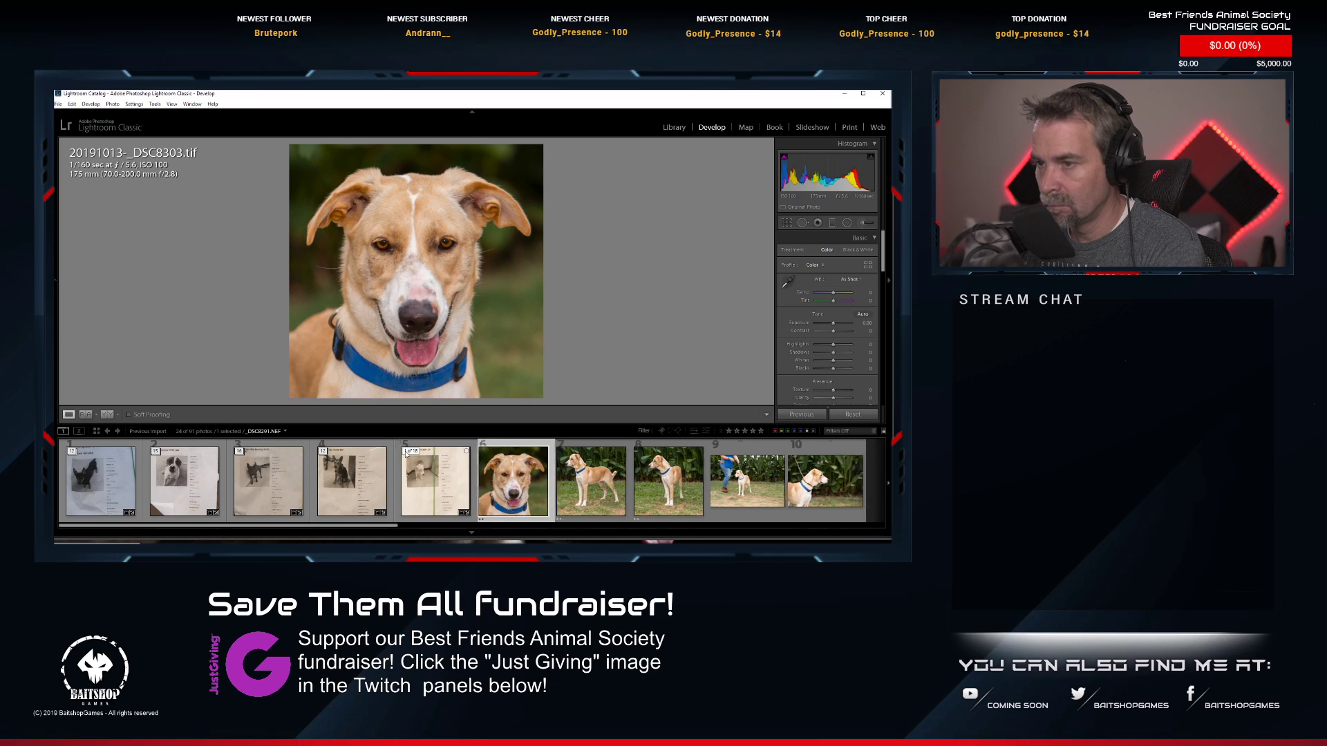
{"action": "left_click", "coordinate": [495, 473]}
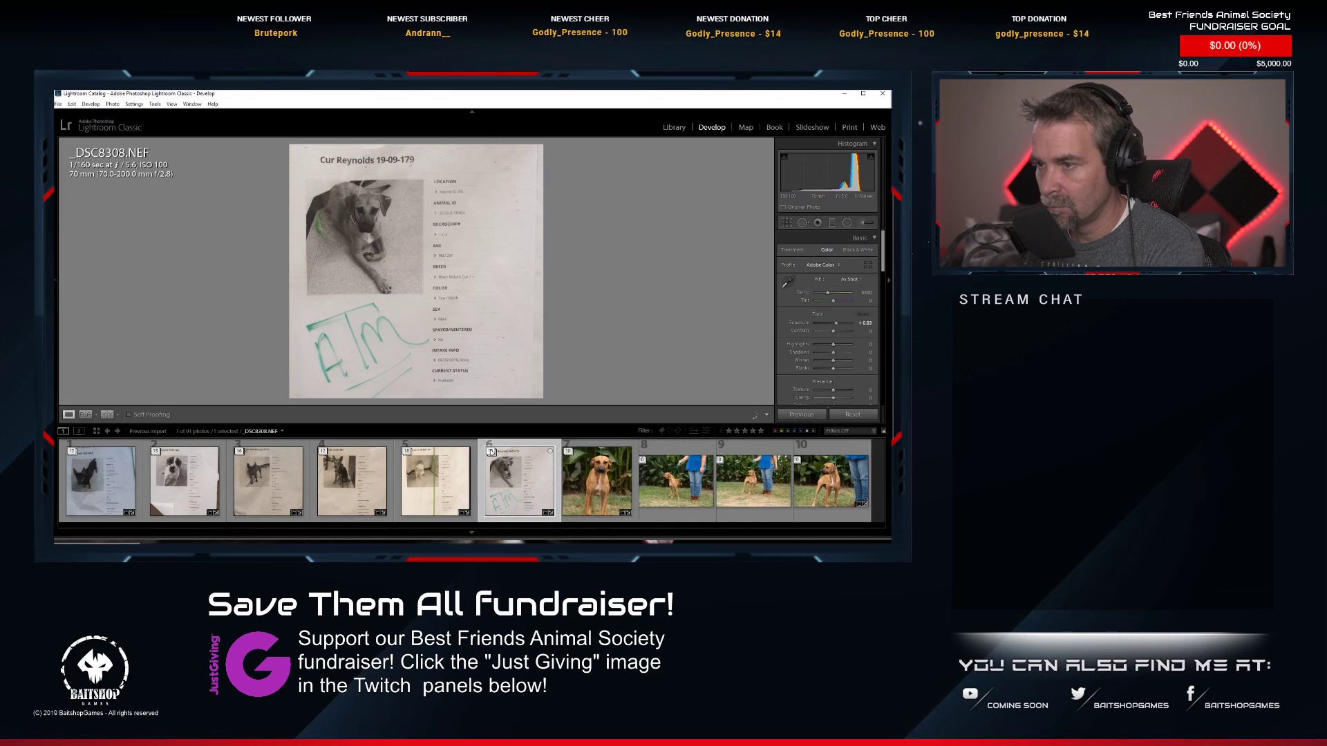
{"action": "scroll", "coordinate": [484, 474], "scroll_direction": "down", "scroll_amount": 4}
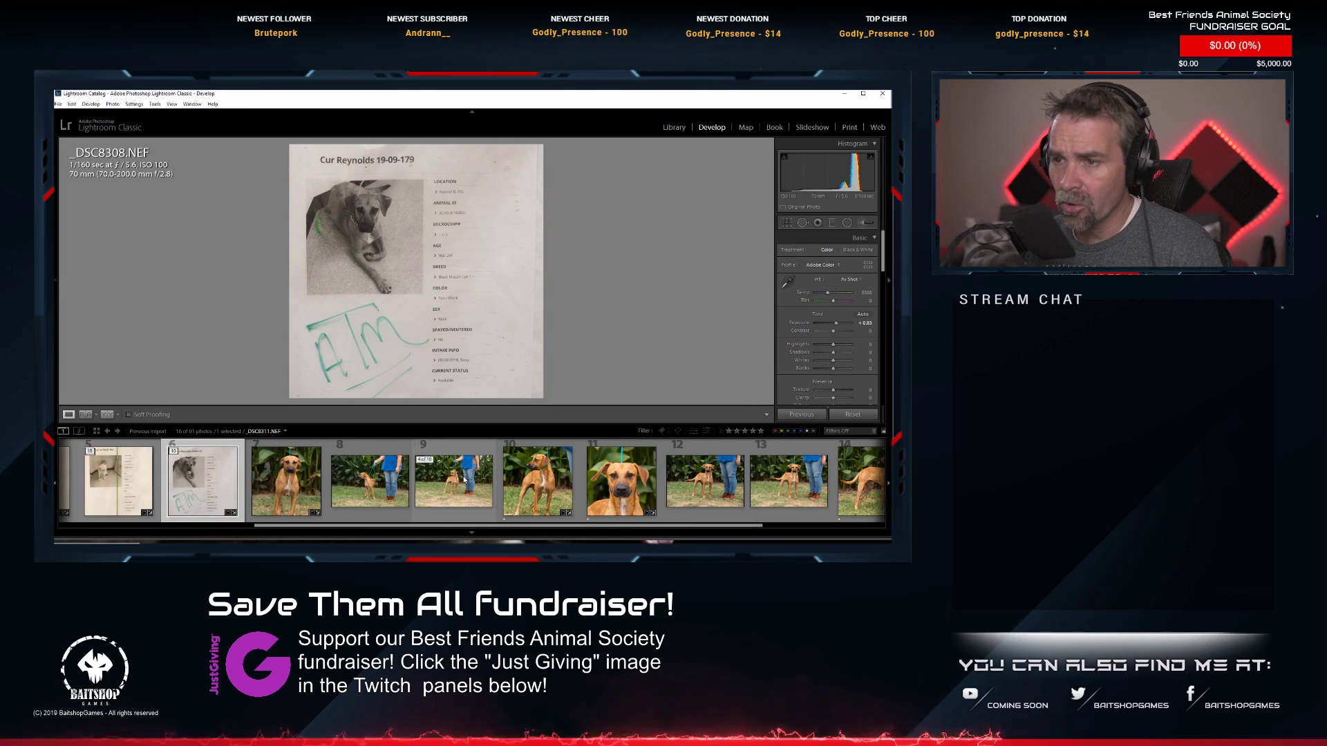
{"action": "right_click", "coordinate": [531, 482]}
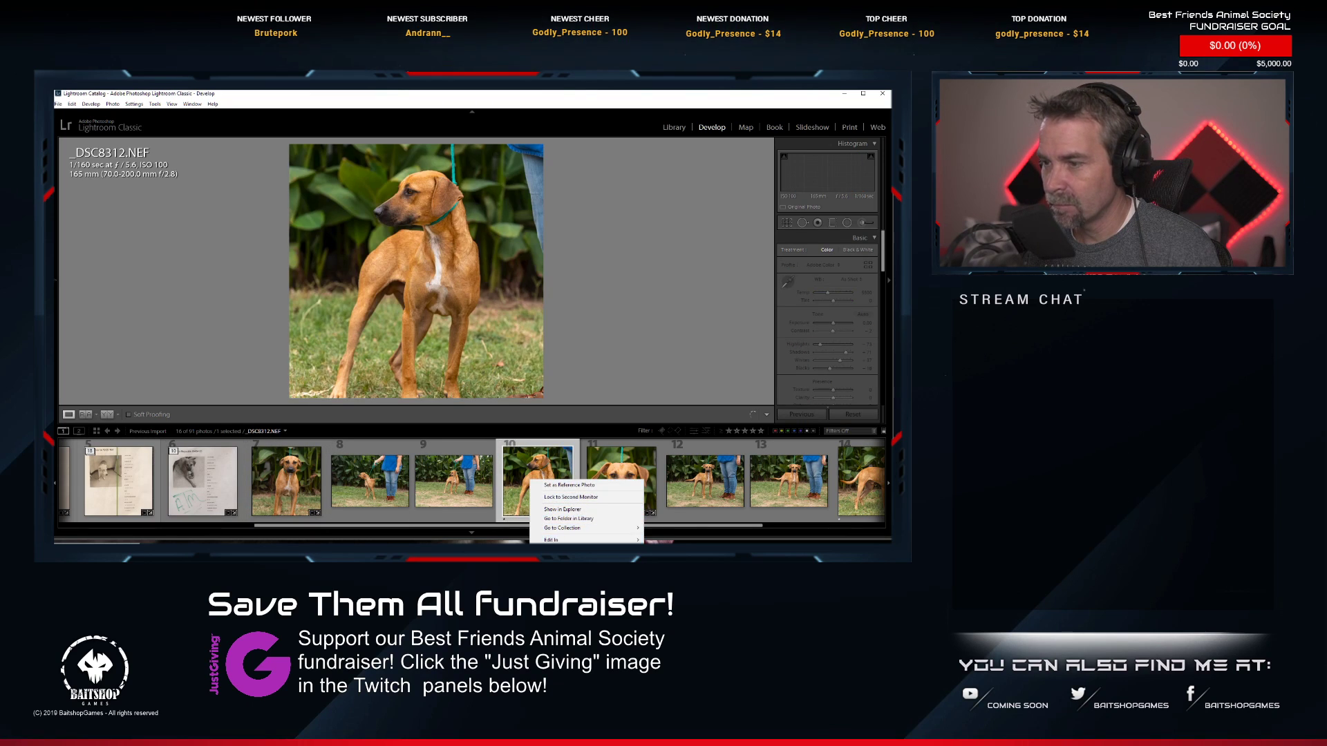
{"action": "mouse_move", "coordinate": [588, 541]}
{"action": "left_click", "coordinate": [657, 542]}
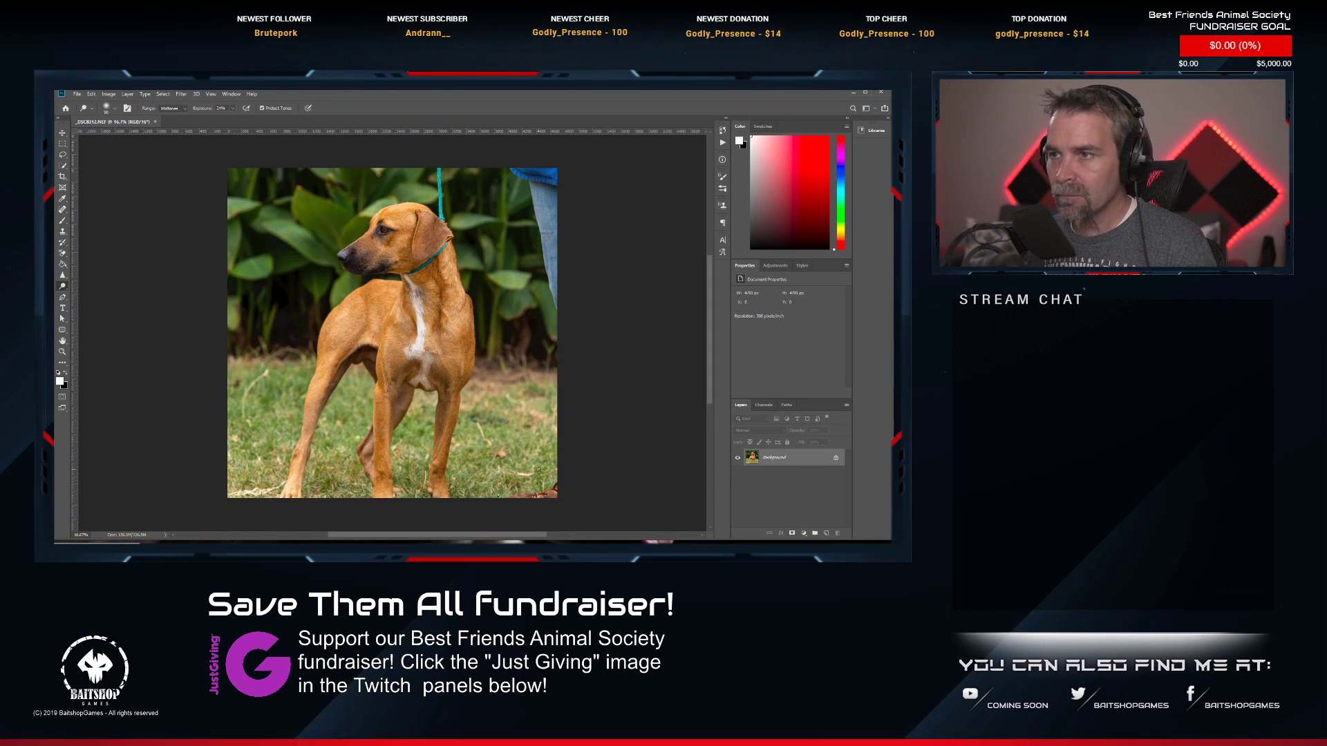
Heal away the teal leash above the dog's neck and the front part of the loop under its throat.
{"action": "scroll", "coordinate": [391, 193], "scroll_direction": "up", "scroll_amount": 3}
{"action": "key", "text": "j"}
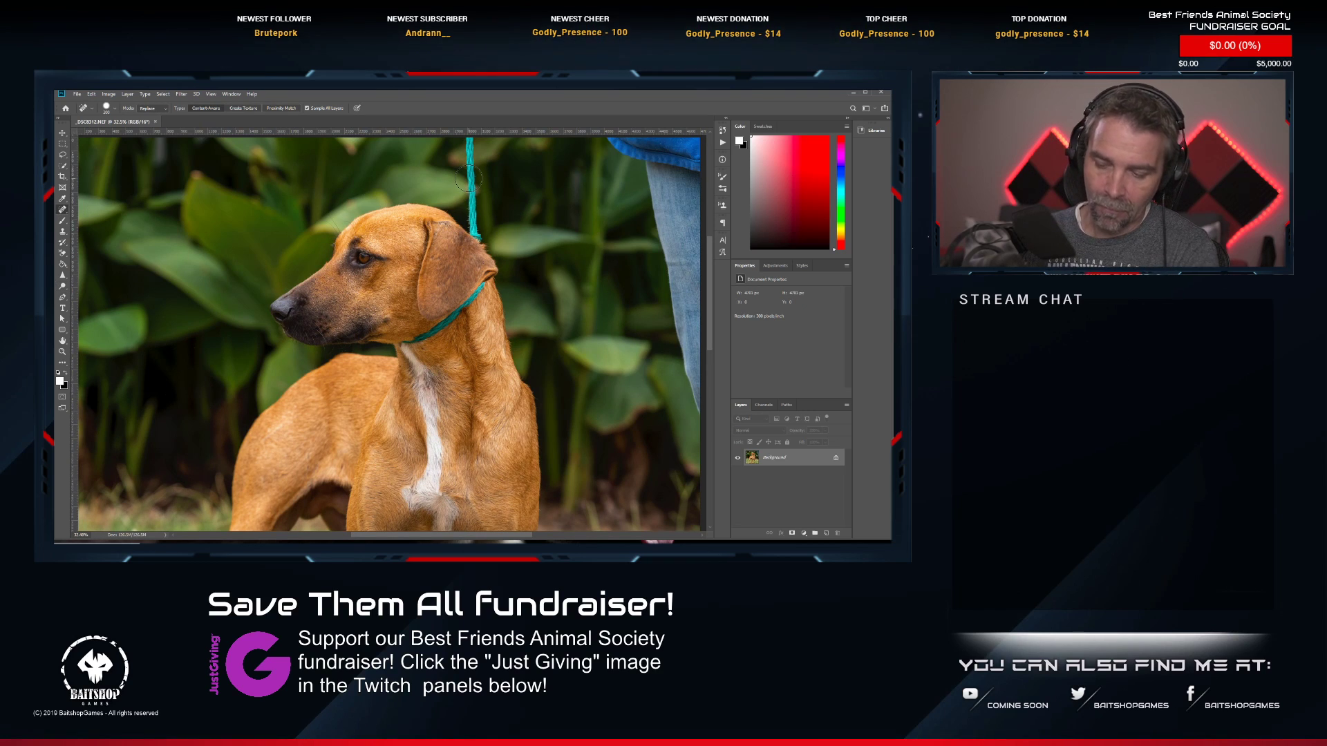
{"action": "scroll", "coordinate": [473, 165], "scroll_direction": "up", "scroll_amount": 3}
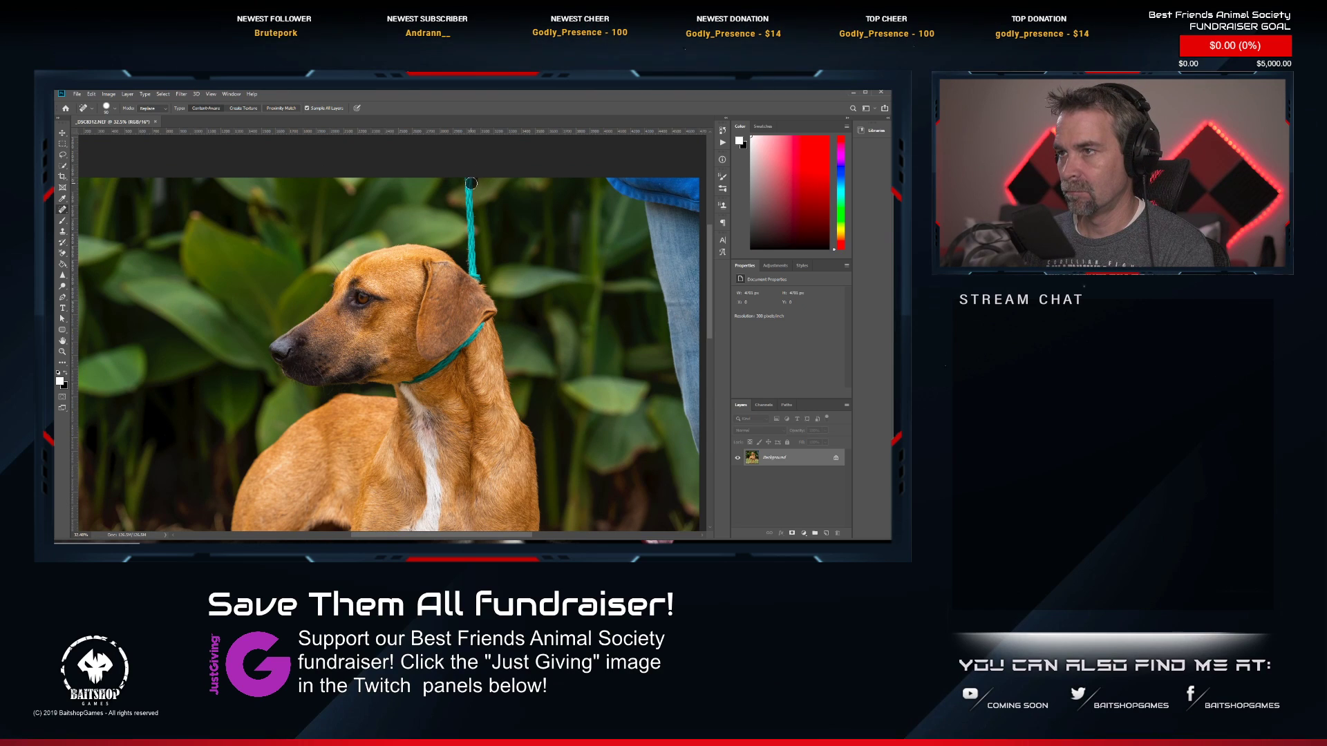
{"action": "left_click_drag", "start_coordinate": [468, 192], "coordinate": [472, 260]}
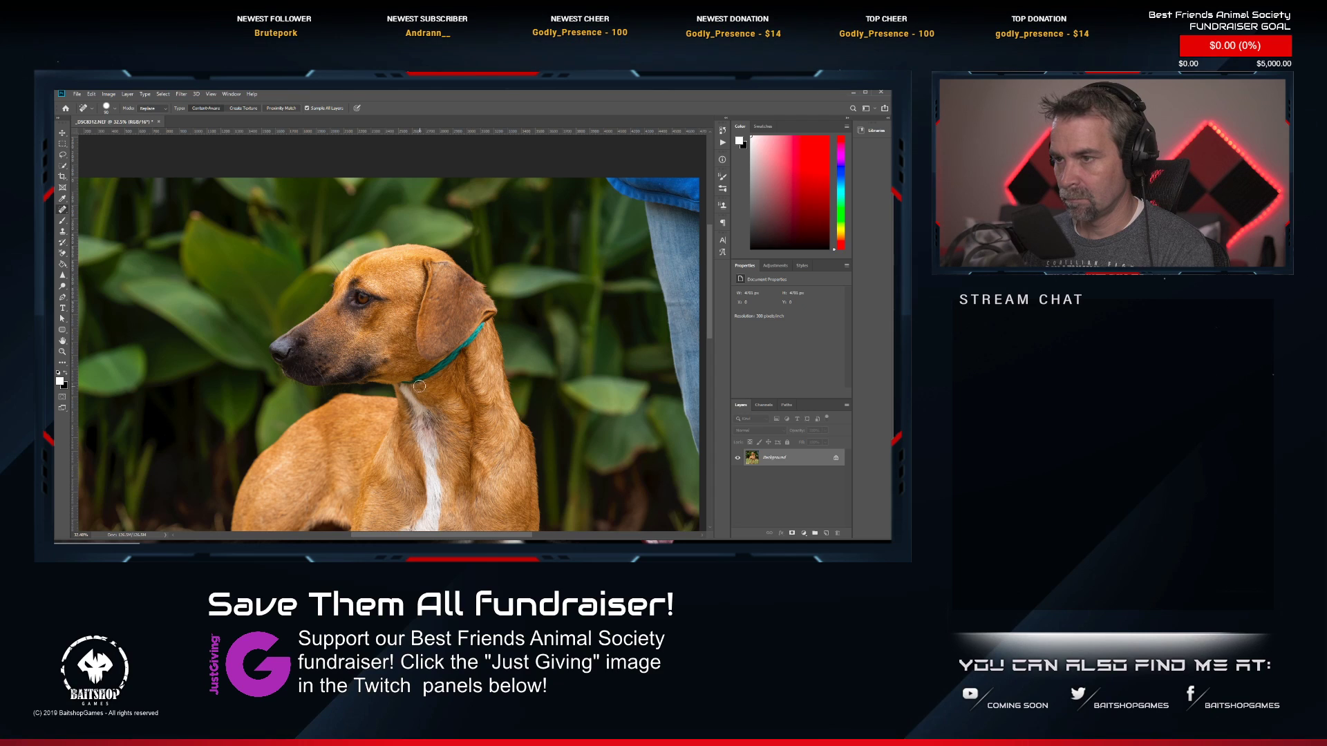
{"action": "left_click_drag", "start_coordinate": [403, 385], "coordinate": [449, 360]}
Cover the remaining teal loop below the dog's ear with neighbouring fur using the Clone Stamp tool.
{"action": "scroll", "coordinate": [446, 358], "scroll_direction": "up", "scroll_amount": 6}
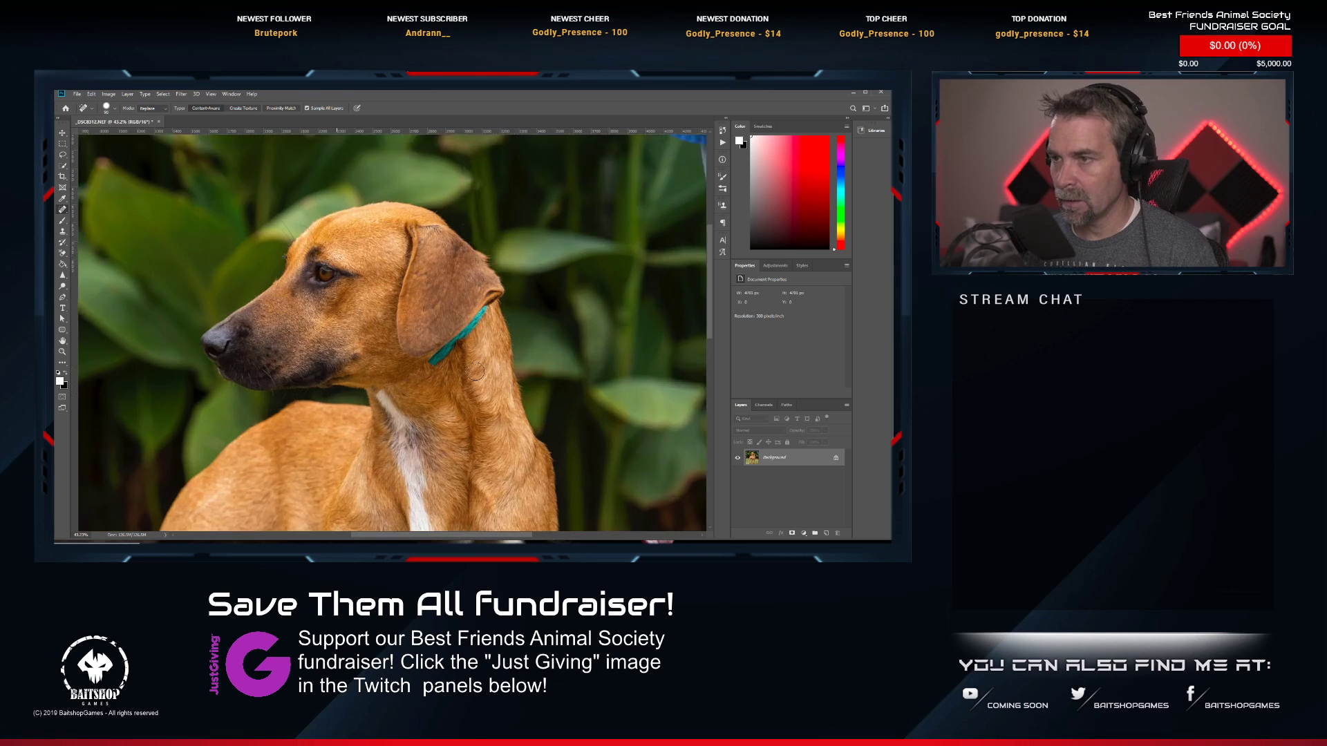
{"action": "left_click", "coordinate": [63, 232]}
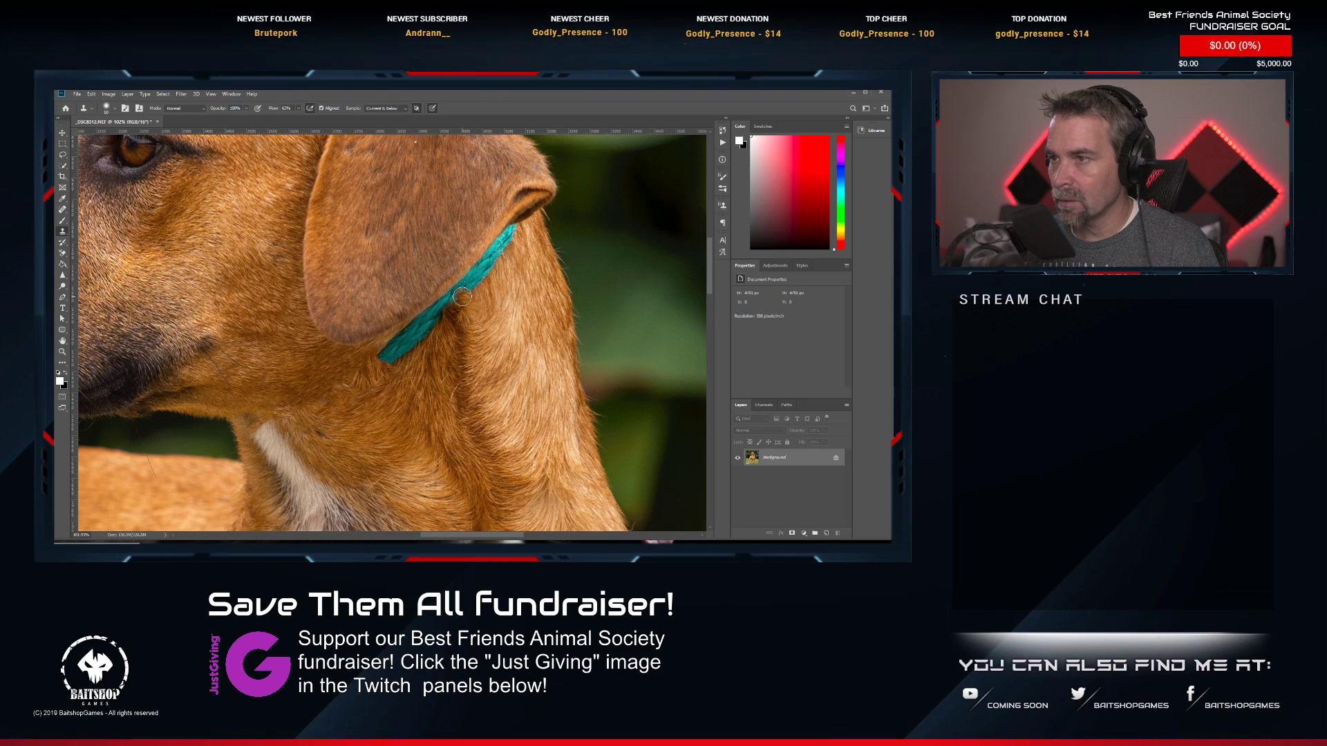
{"action": "mouse_move", "coordinate": [461, 298]}
{"action": "left_mouse_down"}
{"action": "mouse_move", "coordinate": [384, 354]}
{"action": "mouse_move", "coordinate": [432, 328]}
{"action": "mouse_move", "coordinate": [390, 363]}
{"action": "left_mouse_up"}
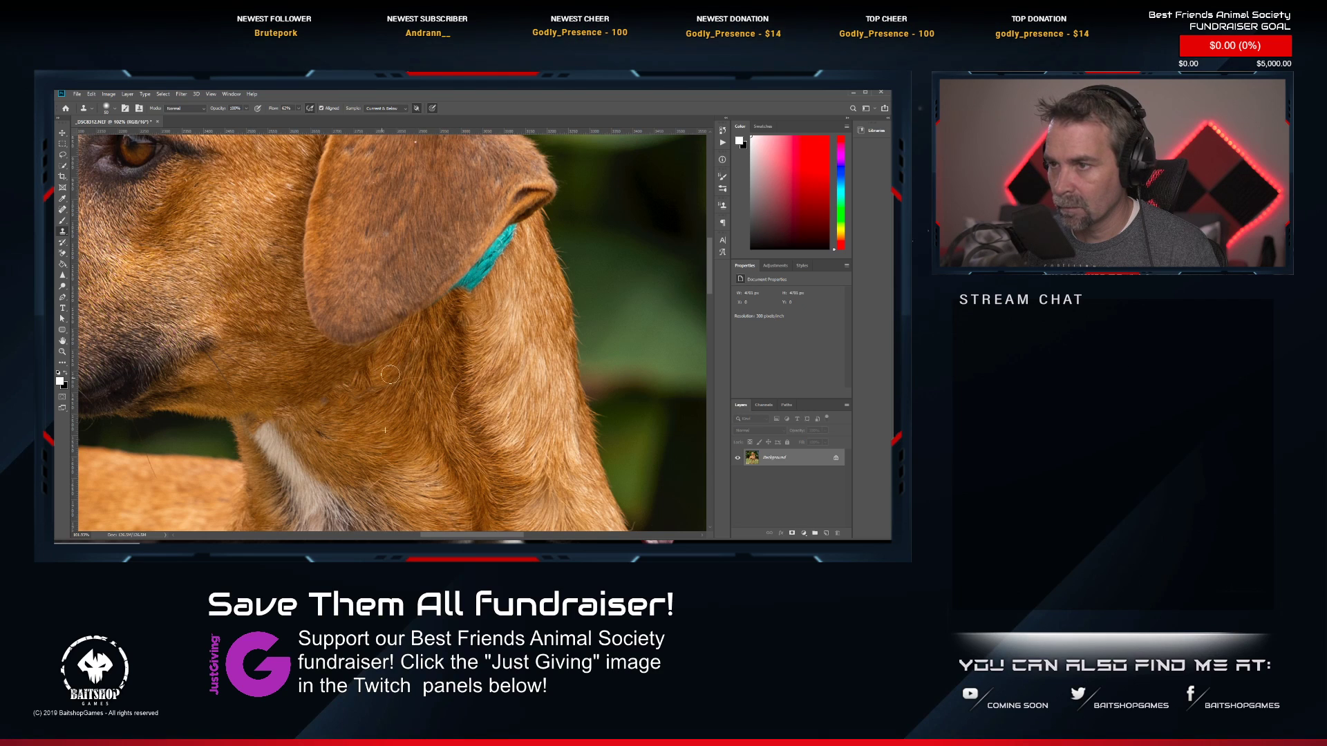
{"action": "left_click_drag", "start_coordinate": [470, 284], "coordinate": [511, 238]}
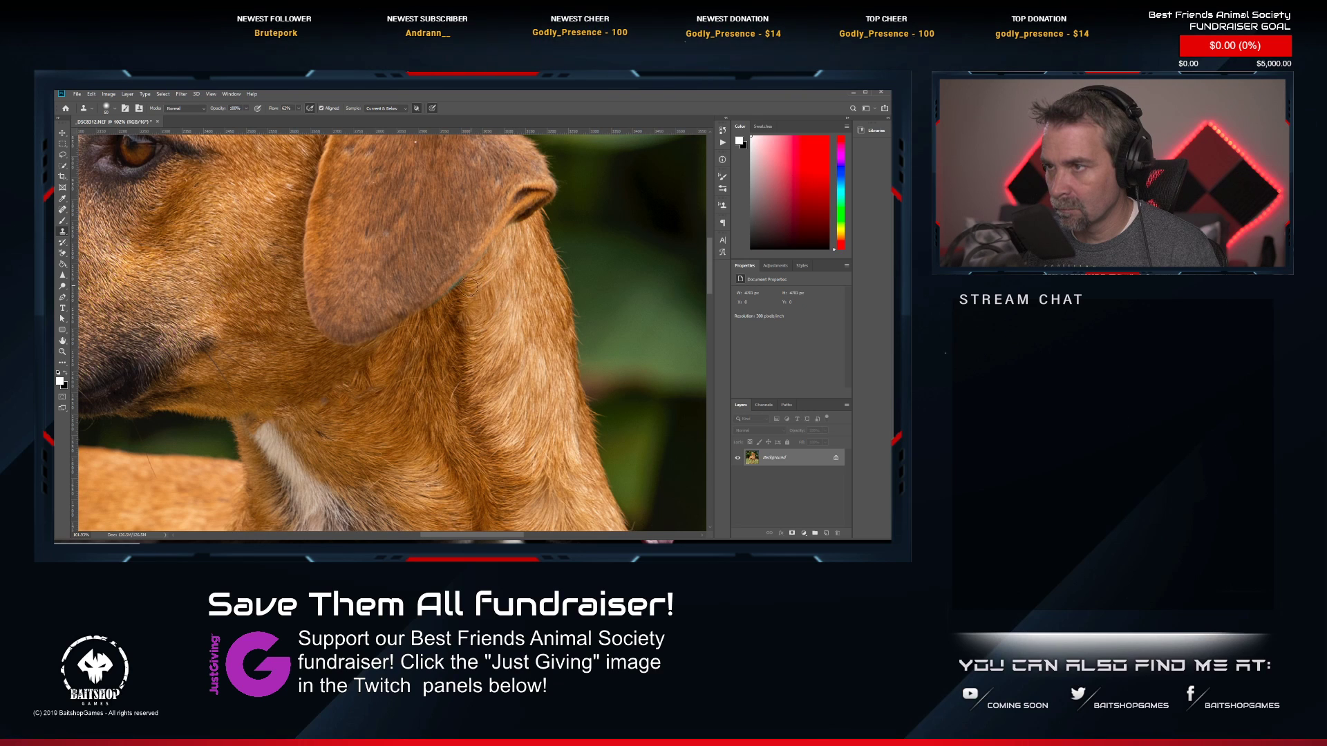
{"action": "scroll", "coordinate": [436, 316], "scroll_direction": "down", "scroll_amount": 10}
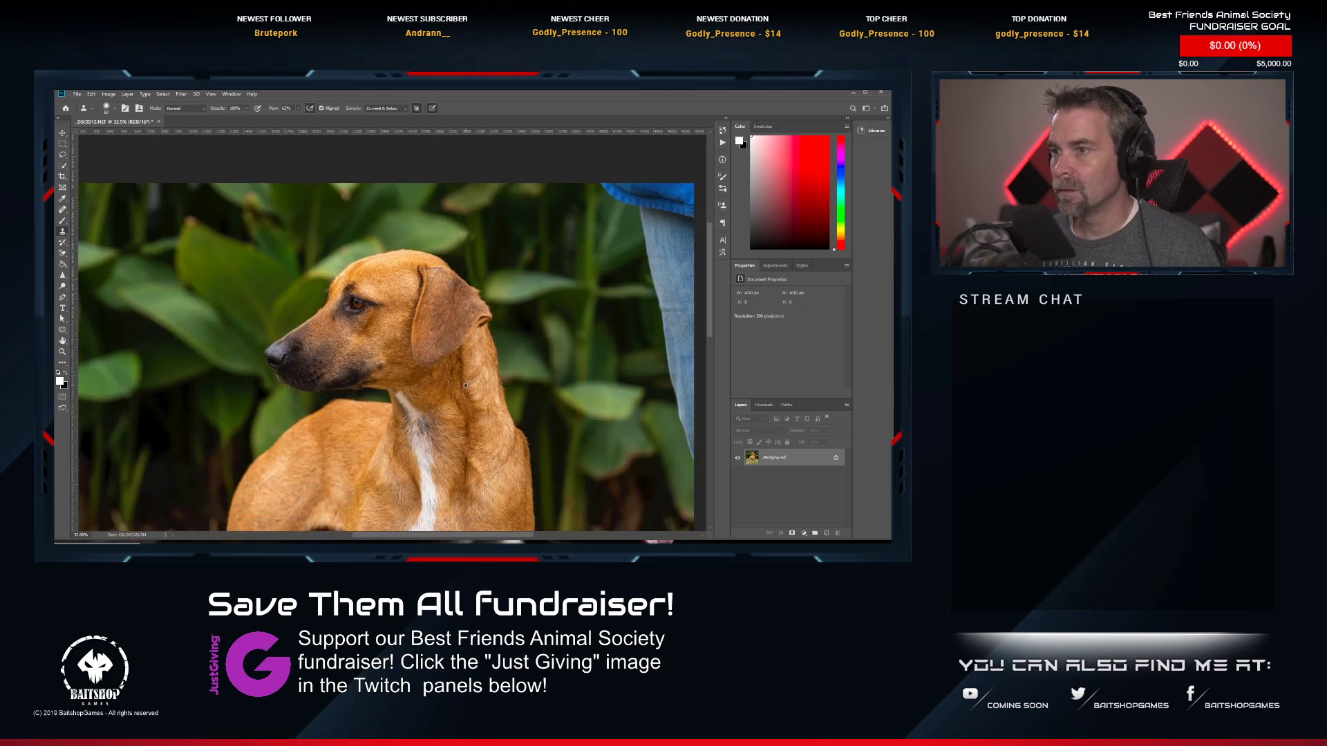
Heal away the person's jeans at the photo's upper corner and the debris along its lower edge using a larger healing brush.
{"action": "left_click_drag", "start_coordinate": [409, 324], "coordinate": [404, 286]}
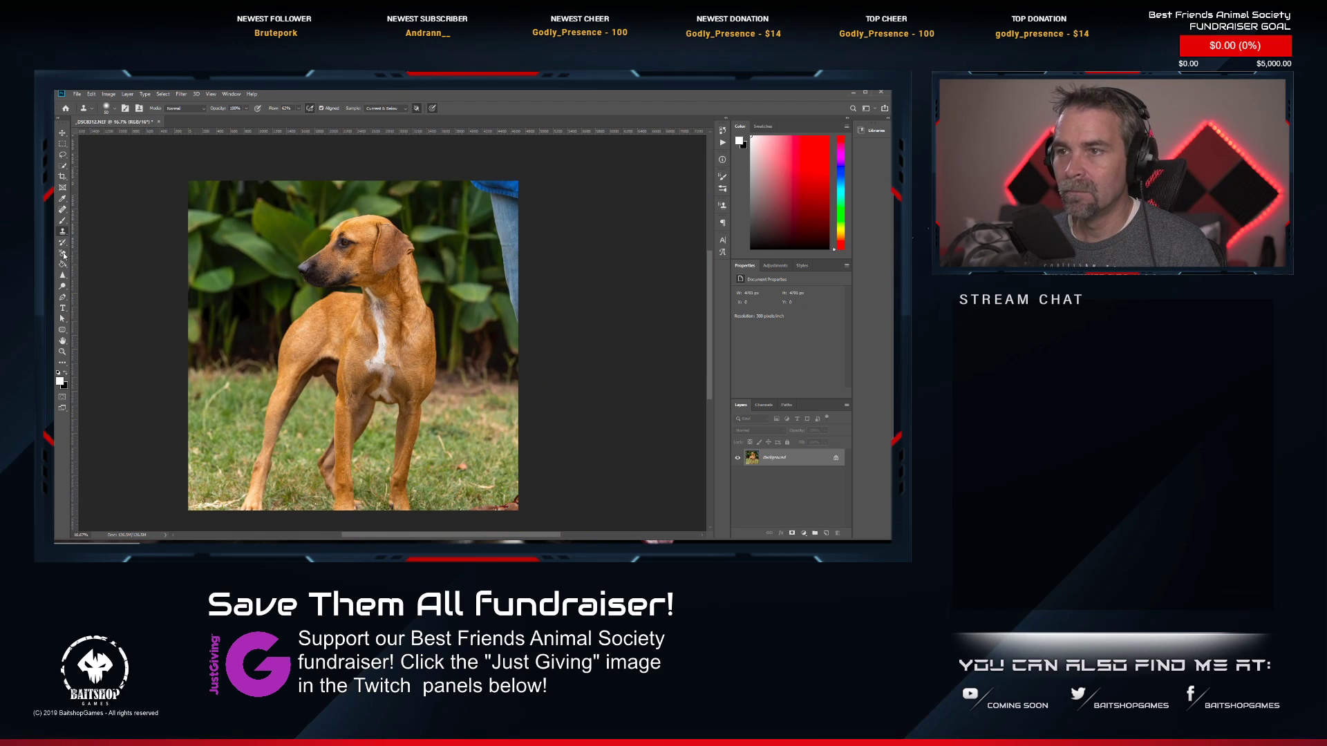
{"action": "key", "text": "j"}
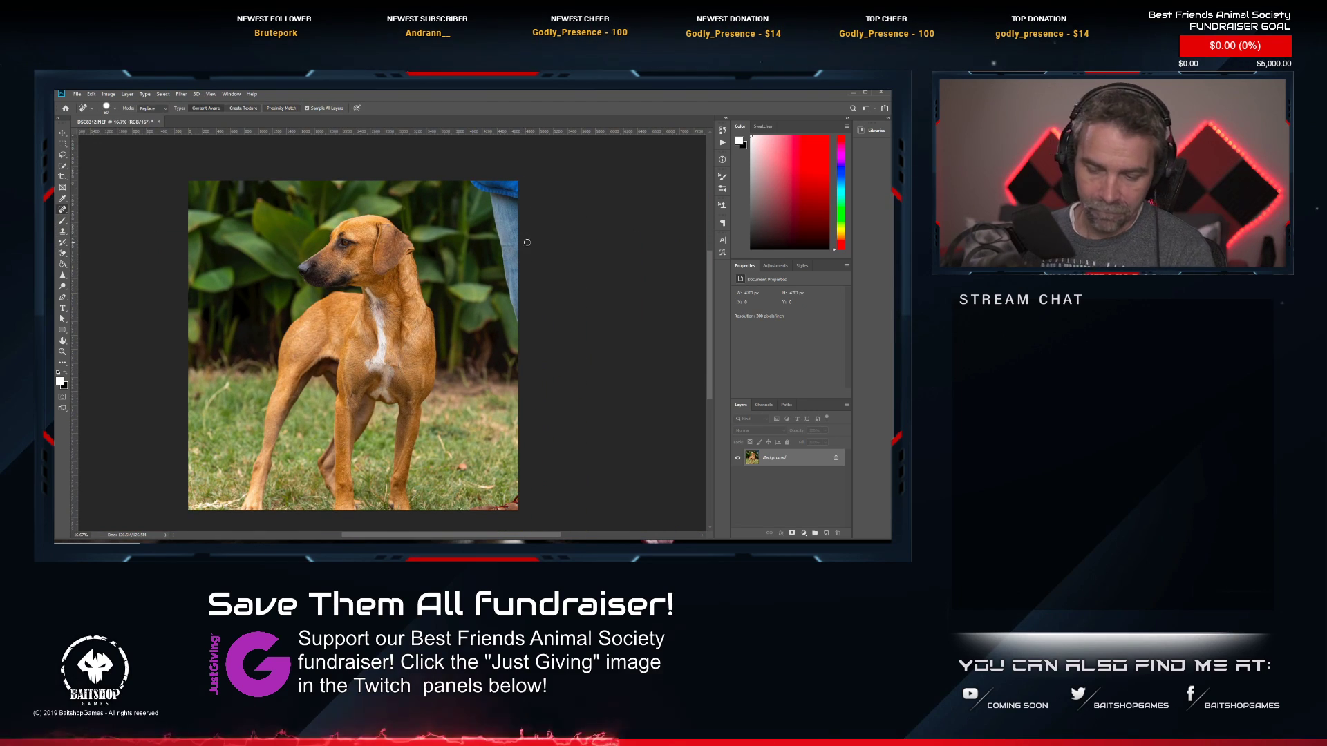
{"action": "key", "text": "bracketright"}
{"action": "key", "text": "bracketright"}
{"action": "key", "text": "bracketright"}
{"action": "mouse_move", "coordinate": [471, 180]}
{"action": "left_mouse_down"}
{"action": "mouse_move", "coordinate": [503, 224]}
{"action": "mouse_move", "coordinate": [524, 319]}
{"action": "mouse_move", "coordinate": [507, 267]}
{"action": "mouse_move", "coordinate": [519, 288]}
{"action": "mouse_move", "coordinate": [520, 187]}
{"action": "mouse_move", "coordinate": [515, 238]}
{"action": "mouse_move", "coordinate": [504, 181]}
{"action": "left_mouse_up"}
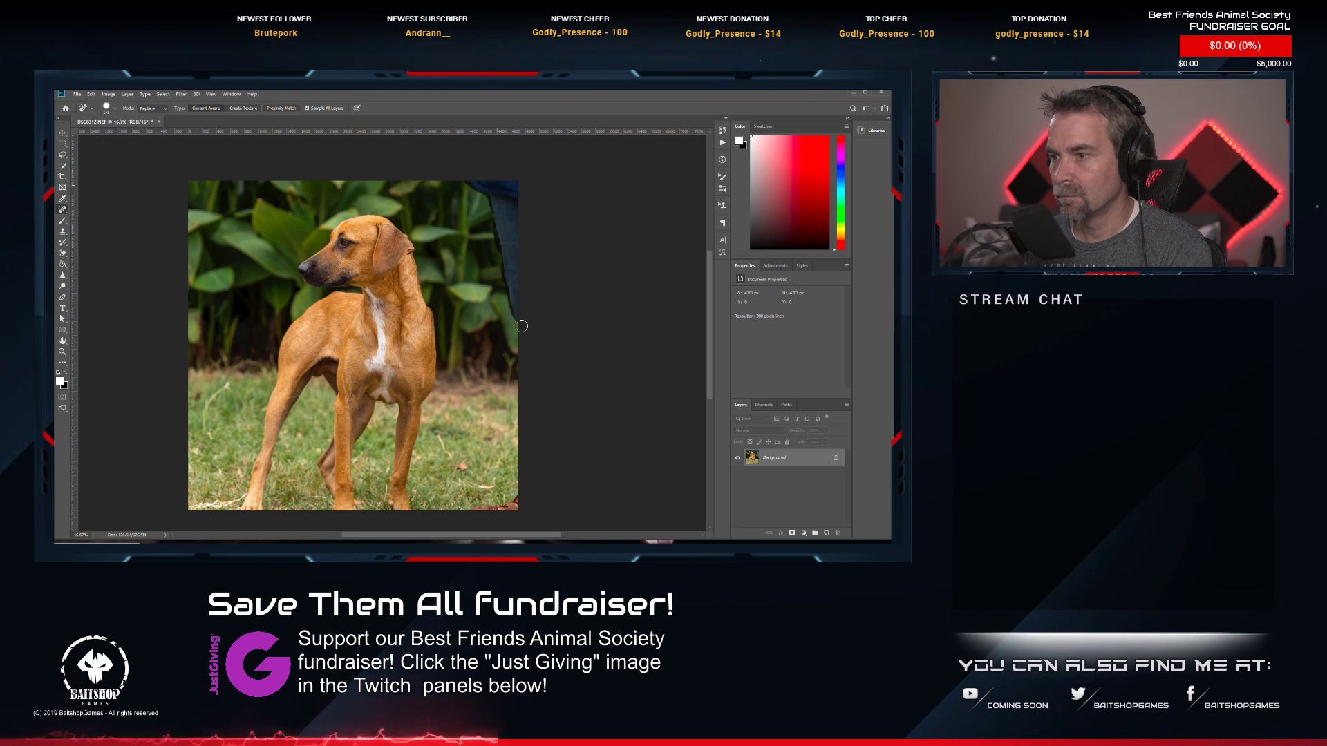
{"action": "left_click_drag", "start_coordinate": [501, 505], "coordinate": [474, 509]}
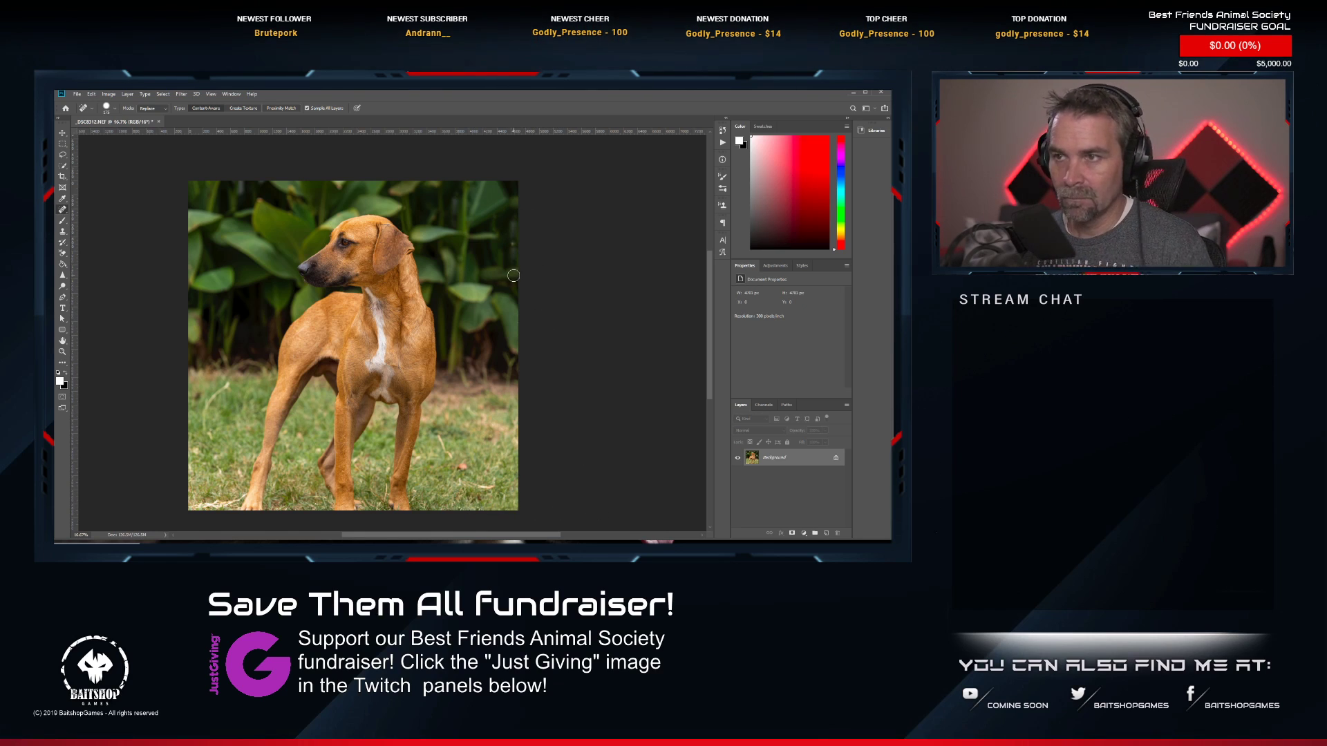
Brighten the brown dog's visible eye with the Dodge tool.
{"action": "scroll", "coordinate": [331, 250], "scroll_direction": "up", "scroll_amount": 5}
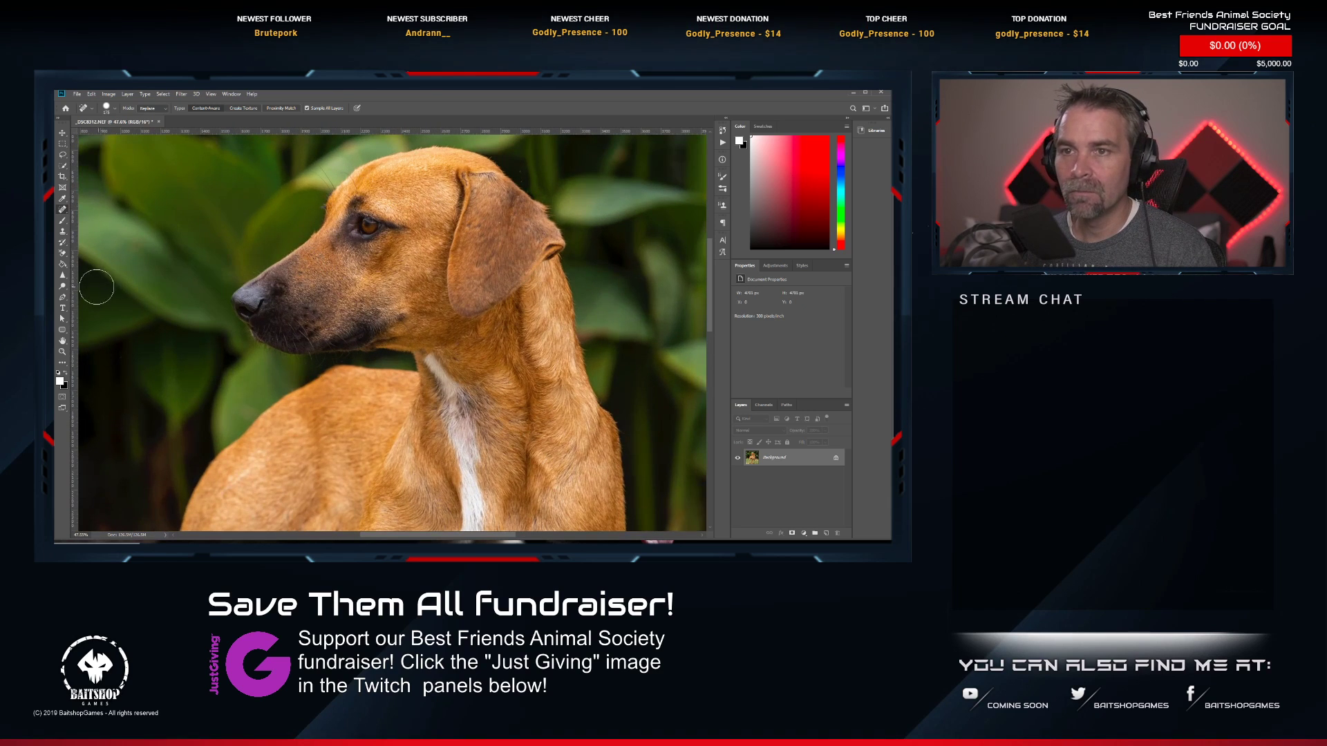
{"action": "left_click", "coordinate": [62, 285]}
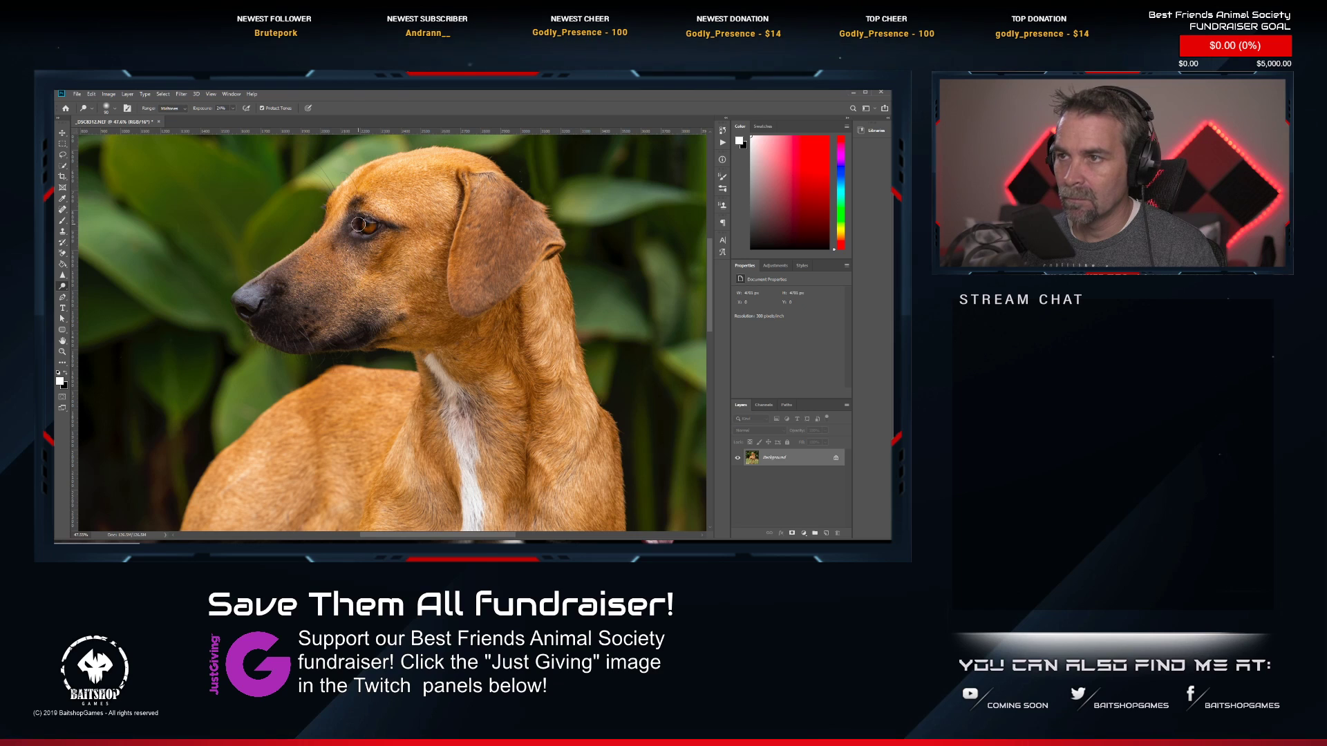
{"action": "scroll", "coordinate": [487, 295], "scroll_direction": "down", "scroll_amount": 4}
Save and close the retouched standing dog photo, and switch back to Lightroom Classic.
{"action": "key", "text": "ctrl+s"}
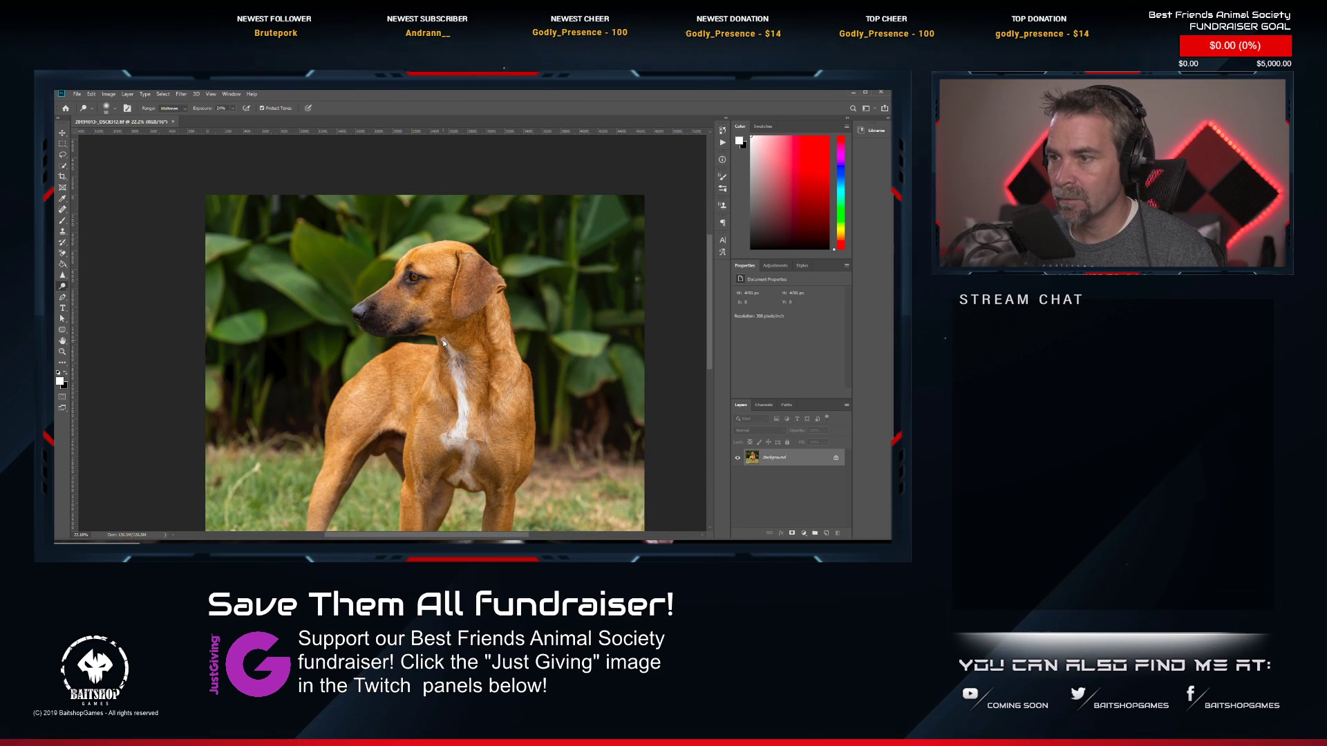
{"action": "left_click", "coordinate": [172, 122]}
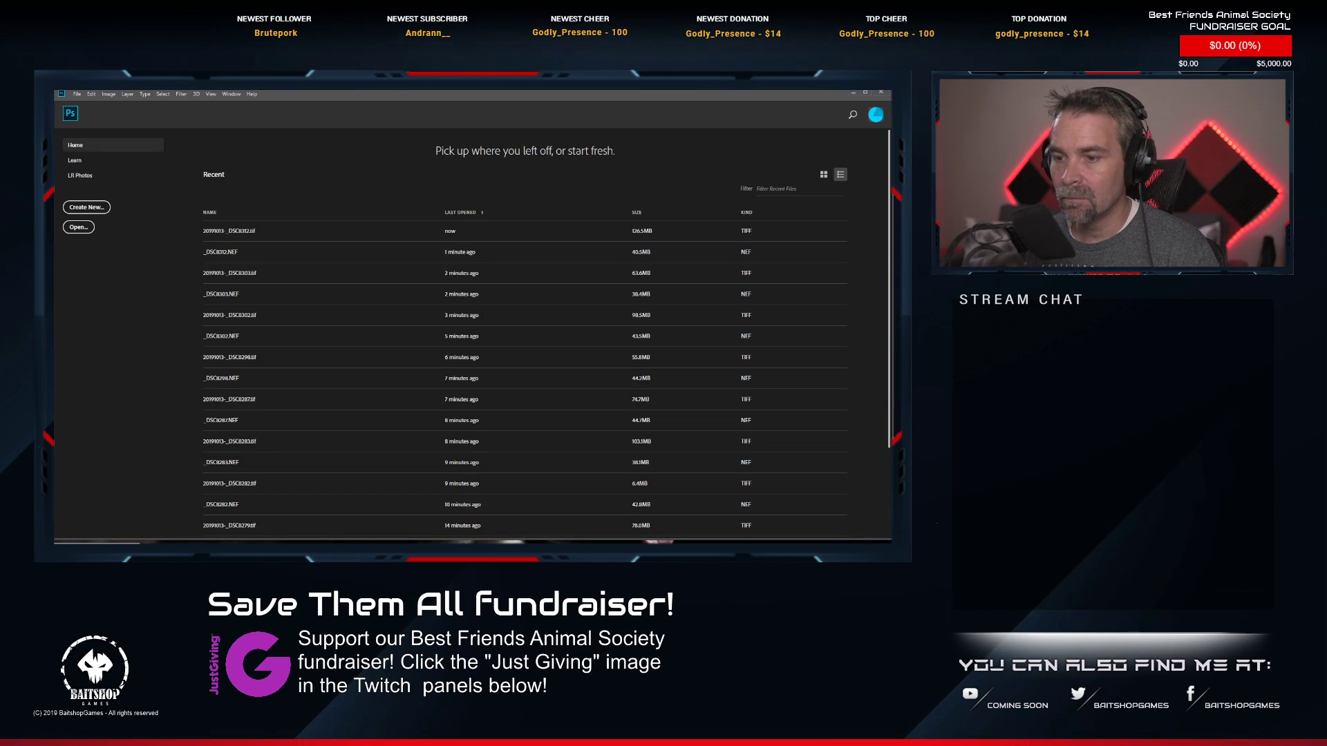
{"action": "key", "text": "alt+Tab"}
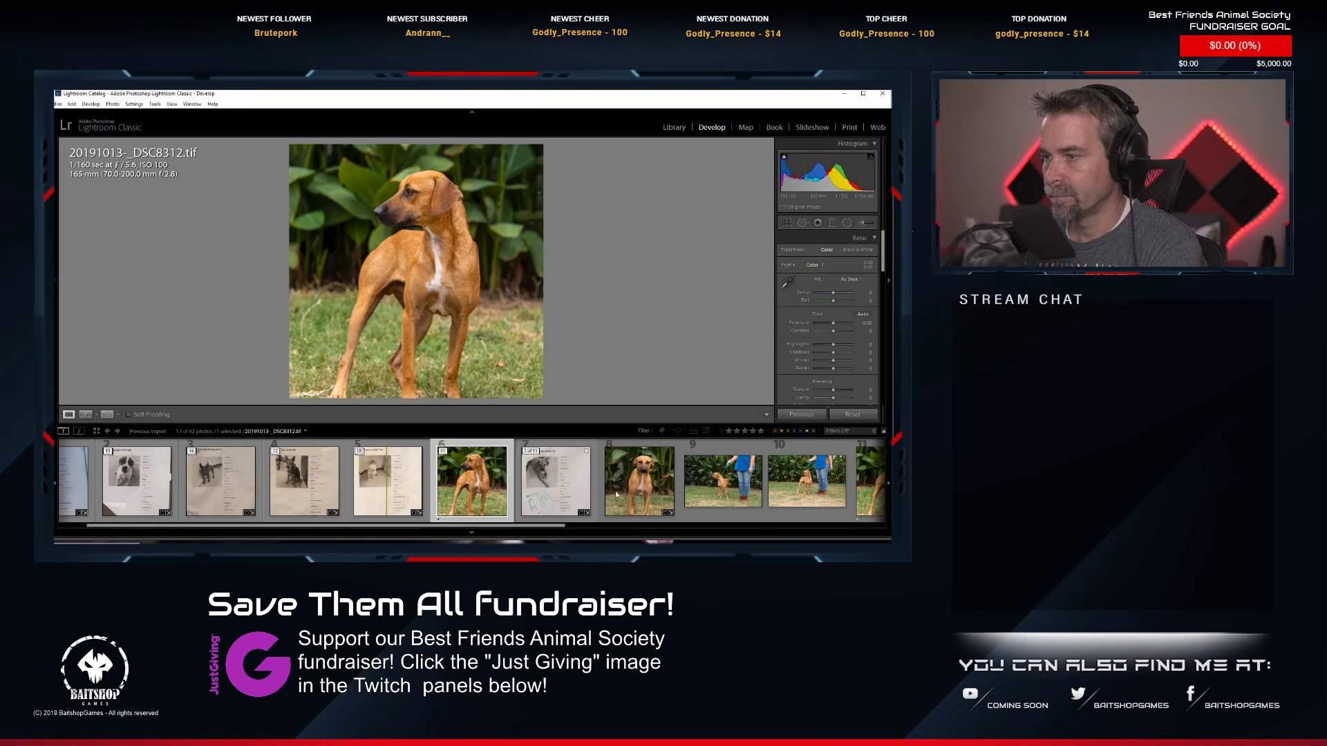
Rate 20191013-_DSC8312.tif 2 stars and open _DSC8313.NEF in Adobe Photoshop for editing.
{"action": "key", "text": "2"}
{"action": "scroll", "coordinate": [726, 479], "scroll_direction": "down", "scroll_amount": 3}
{"action": "left_click", "coordinate": [748, 475]}
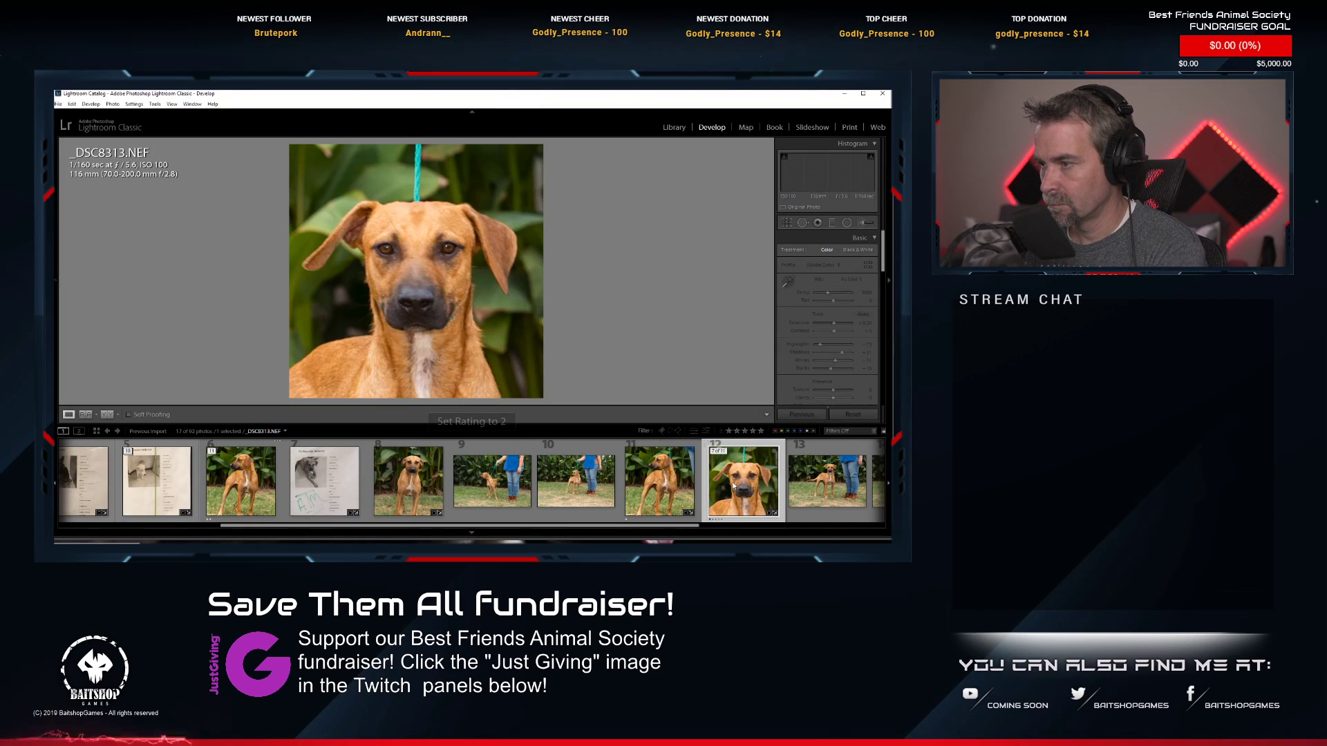
{"action": "right_click", "coordinate": [751, 473]}
{"action": "mouse_move", "coordinate": [761, 542]}
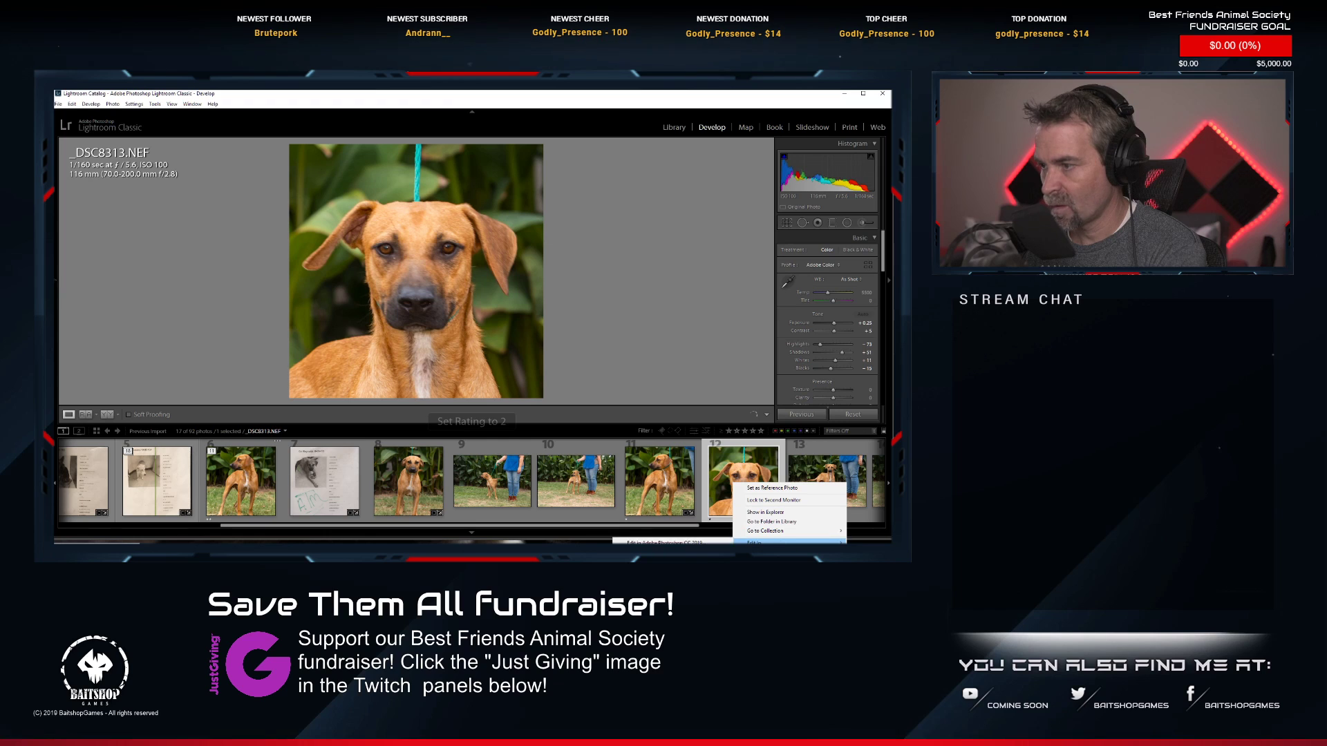
{"action": "left_click", "coordinate": [665, 543]}
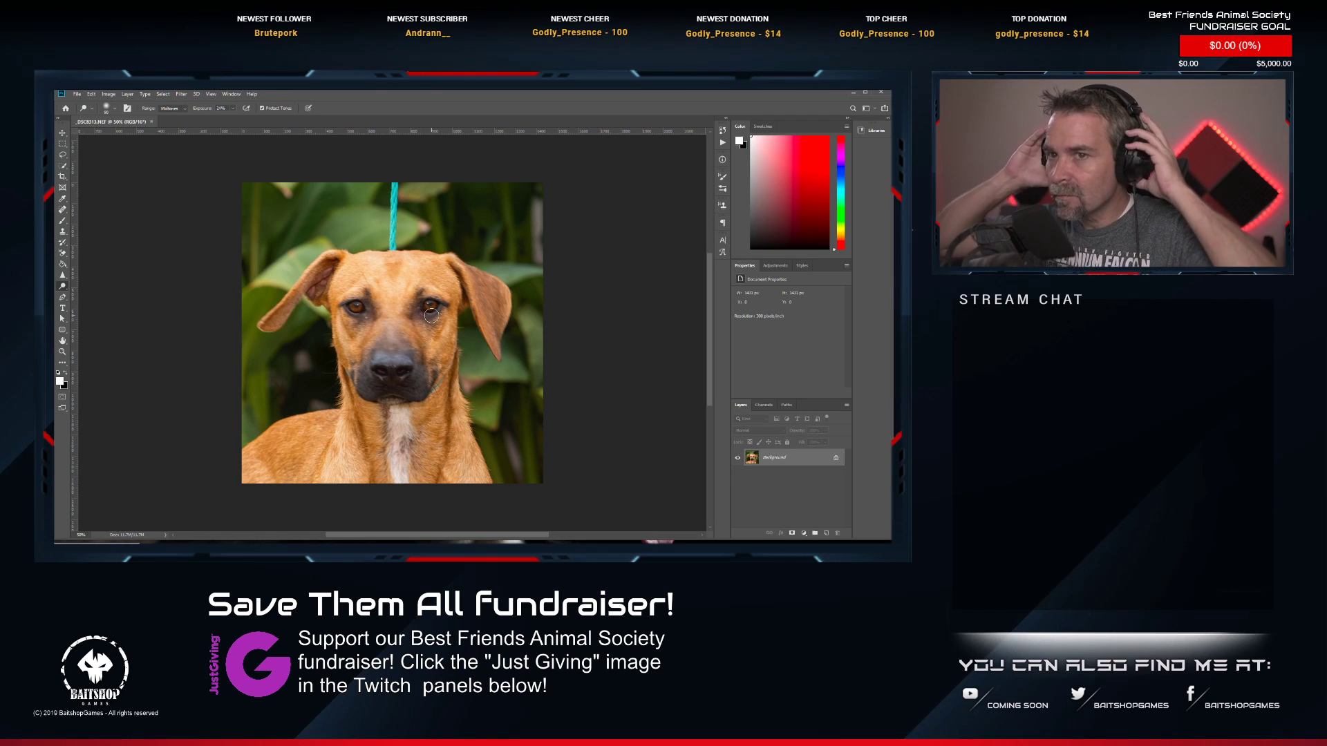
Sharpen the dog's eyes with strokes of the Sharpen tool.
{"action": "left_click", "coordinate": [63, 278]}
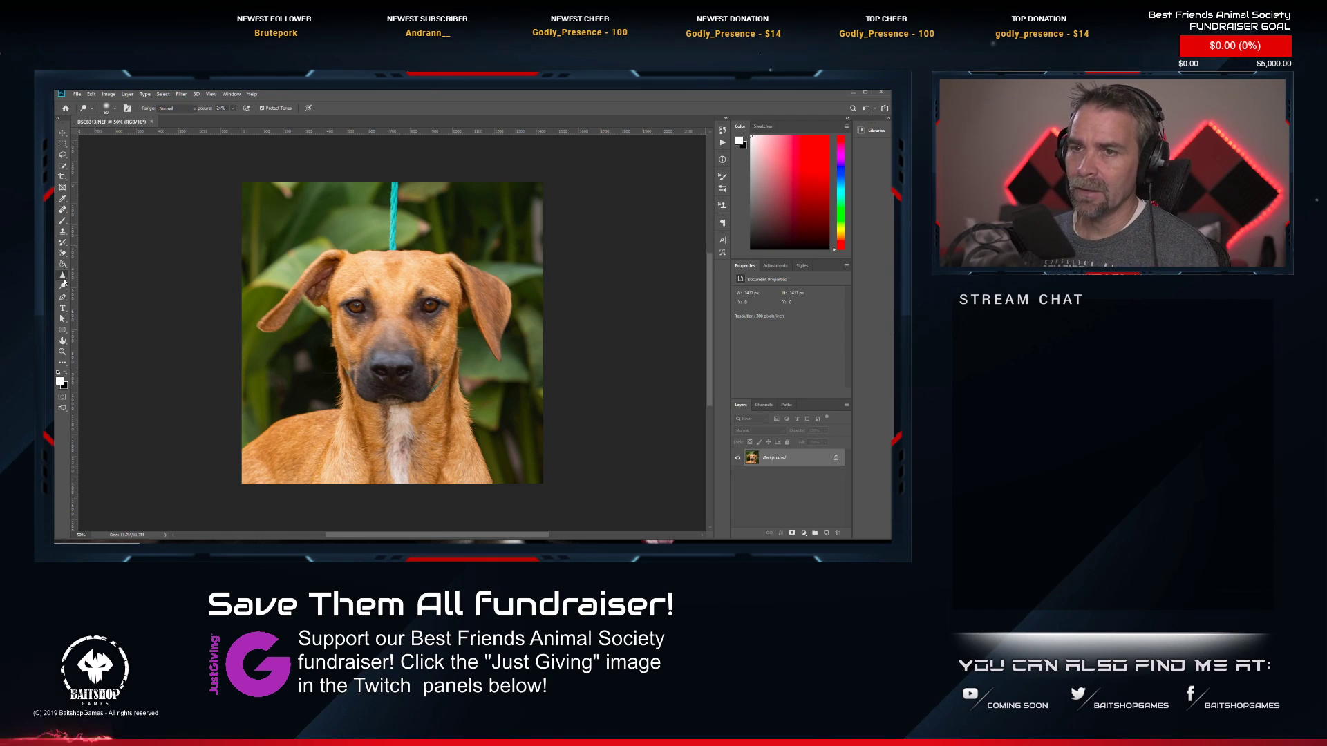
{"action": "left_click_drag", "start_coordinate": [429, 309], "coordinate": [419, 305]}
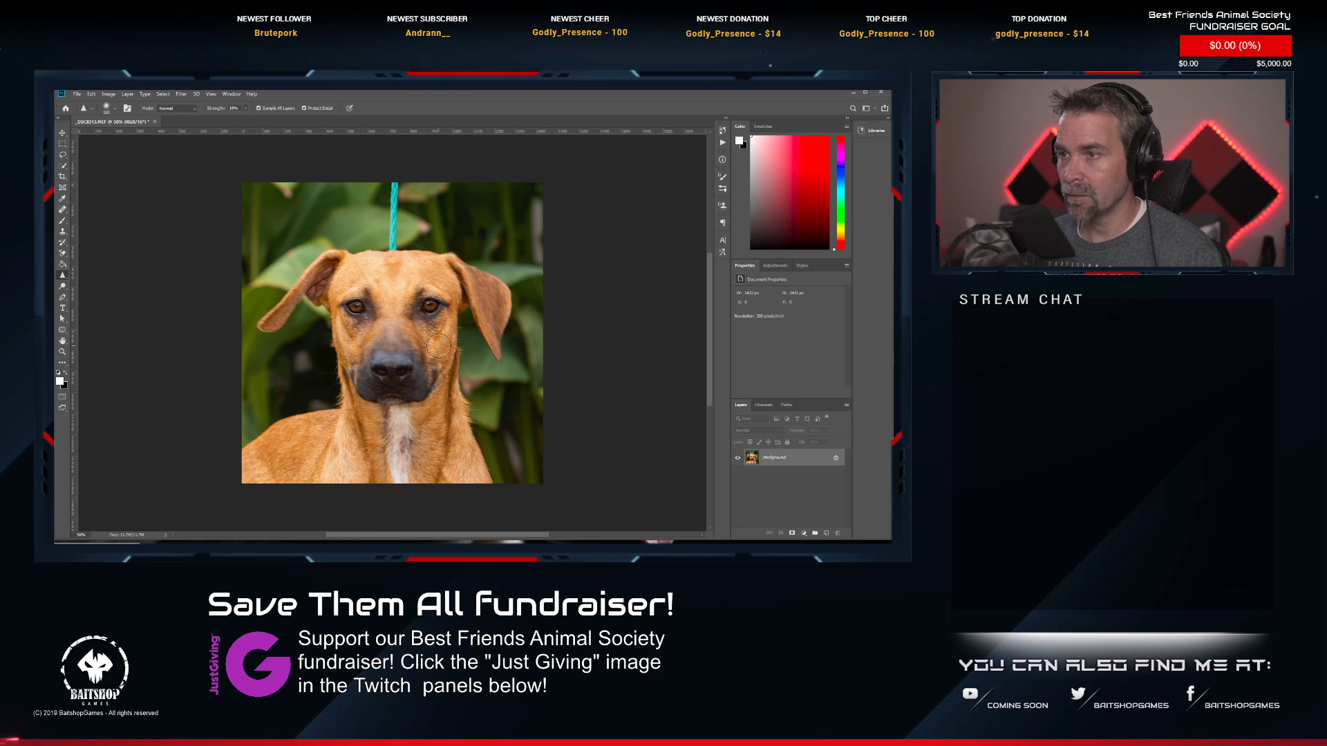
{"action": "scroll", "coordinate": [453, 252], "scroll_direction": "up", "scroll_amount": 1}
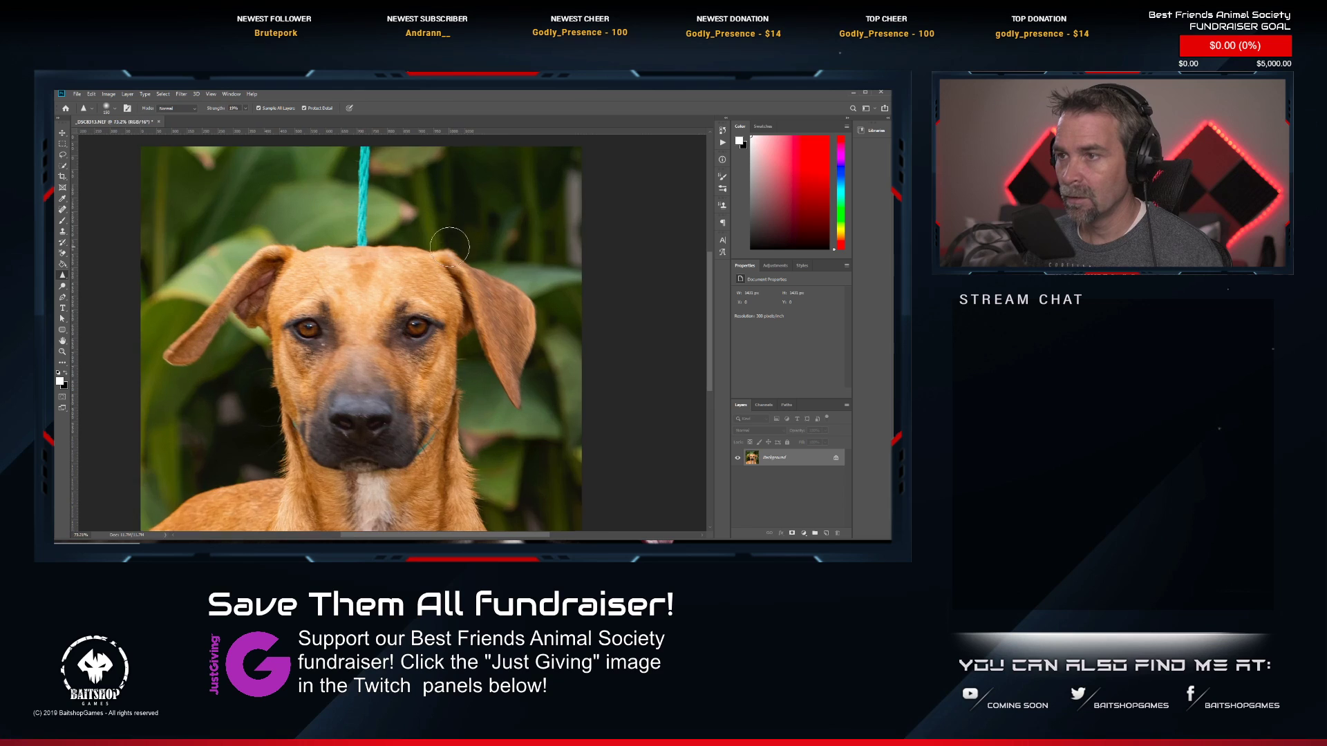
Remove the turquoise leash above the dog's head with a smaller Spot Healing Brush.
{"action": "key", "text": "ctrl+minus"}
{"action": "left_click", "coordinate": [63, 168]}
{"action": "left_click", "coordinate": [63, 208]}
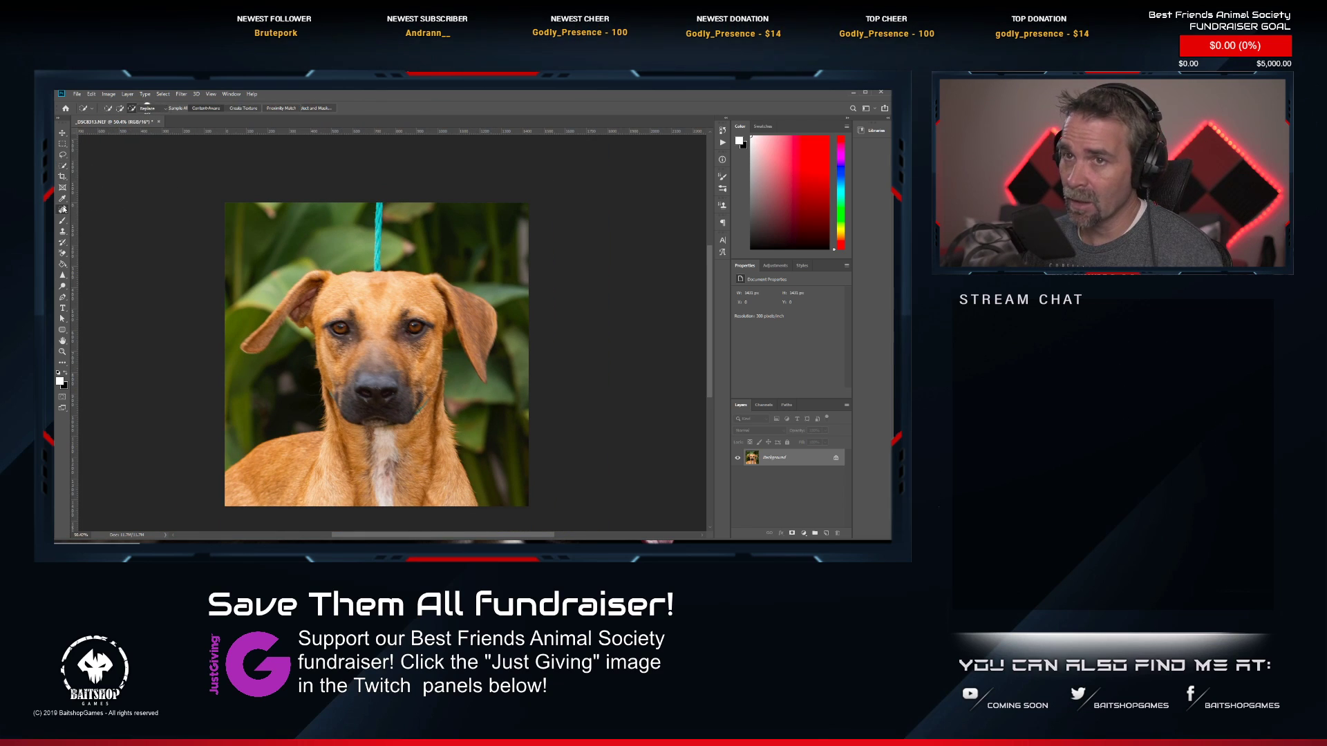
{"action": "key", "text": "bracketleft"}
{"action": "key", "text": "bracketleft"}
{"action": "key", "text": "bracketleft"}
{"action": "key", "text": "bracketleft"}
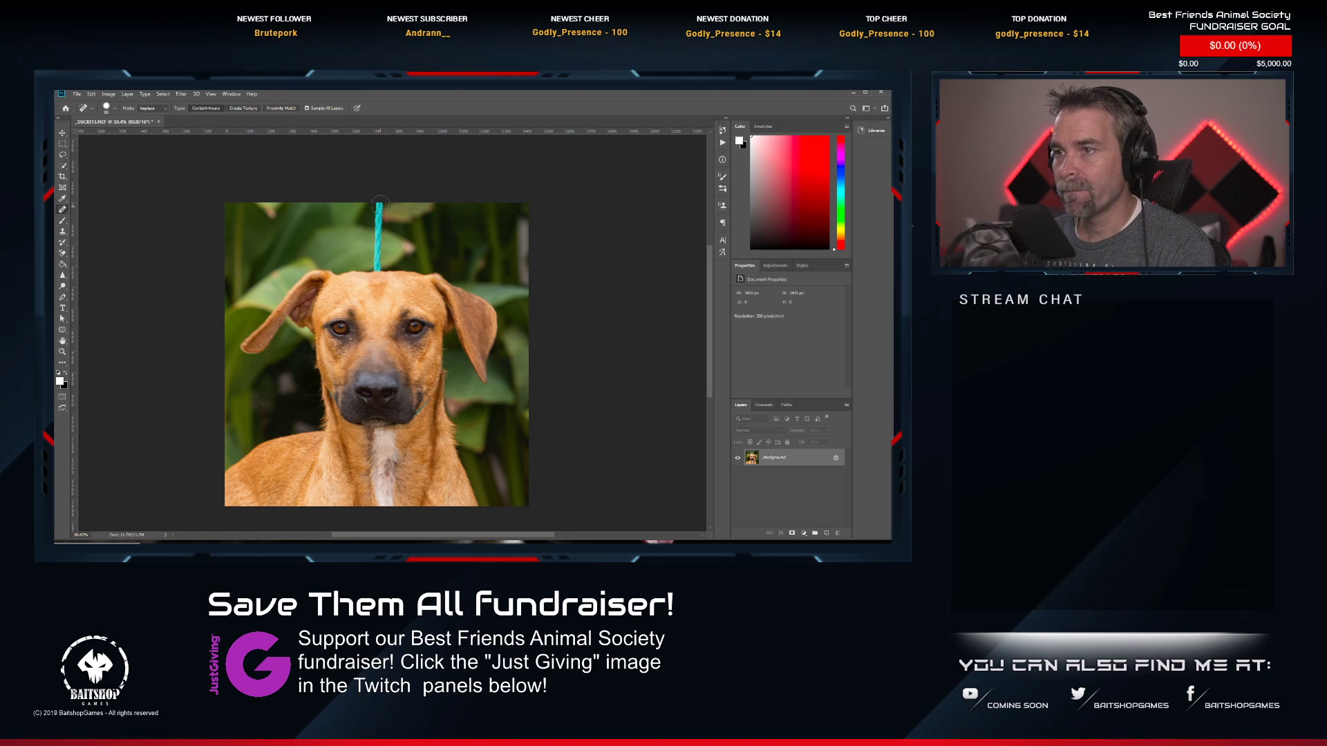
{"action": "left_click_drag", "start_coordinate": [378, 207], "coordinate": [376, 252]}
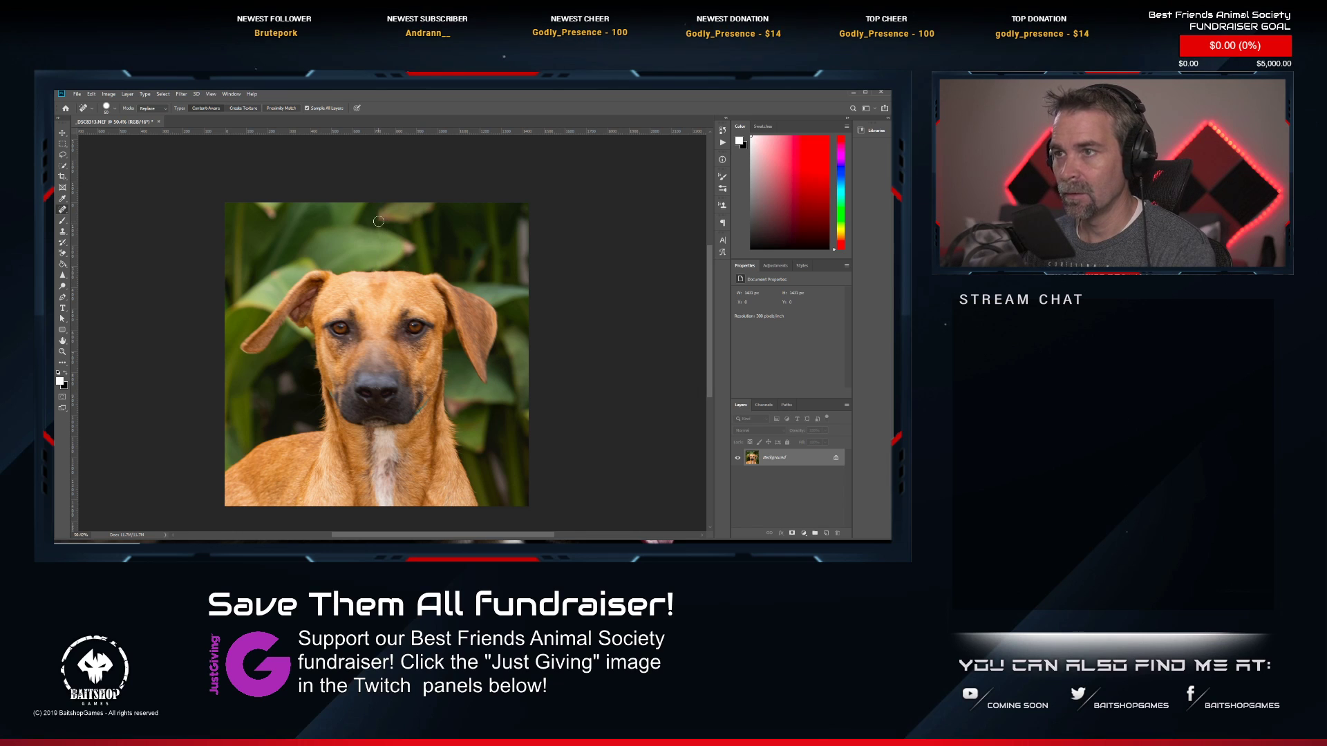
Lighten the dog's eyes with the Dodge tool and switch back to the Spot Healing Brush.
{"action": "scroll", "coordinate": [394, 342], "scroll_direction": "down", "scroll_amount": 3}
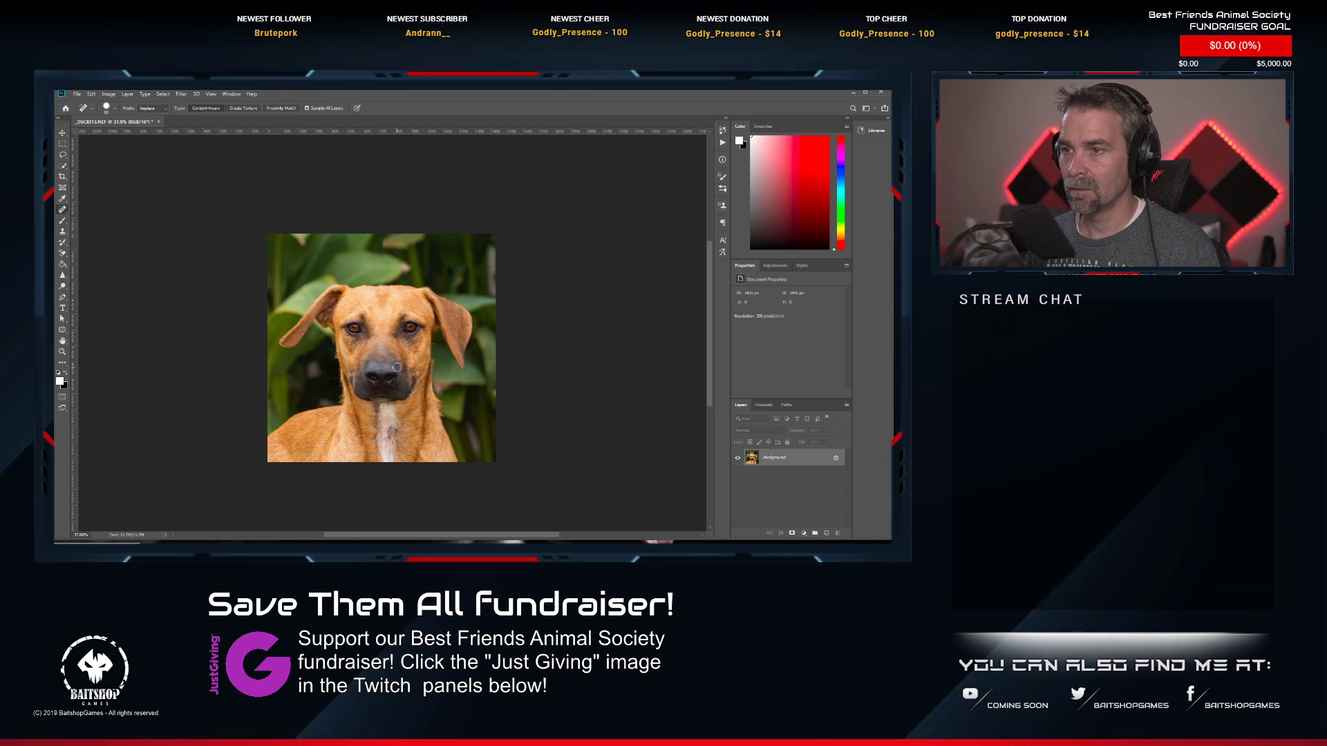
{"action": "scroll", "coordinate": [397, 368], "scroll_direction": "up", "scroll_amount": 5}
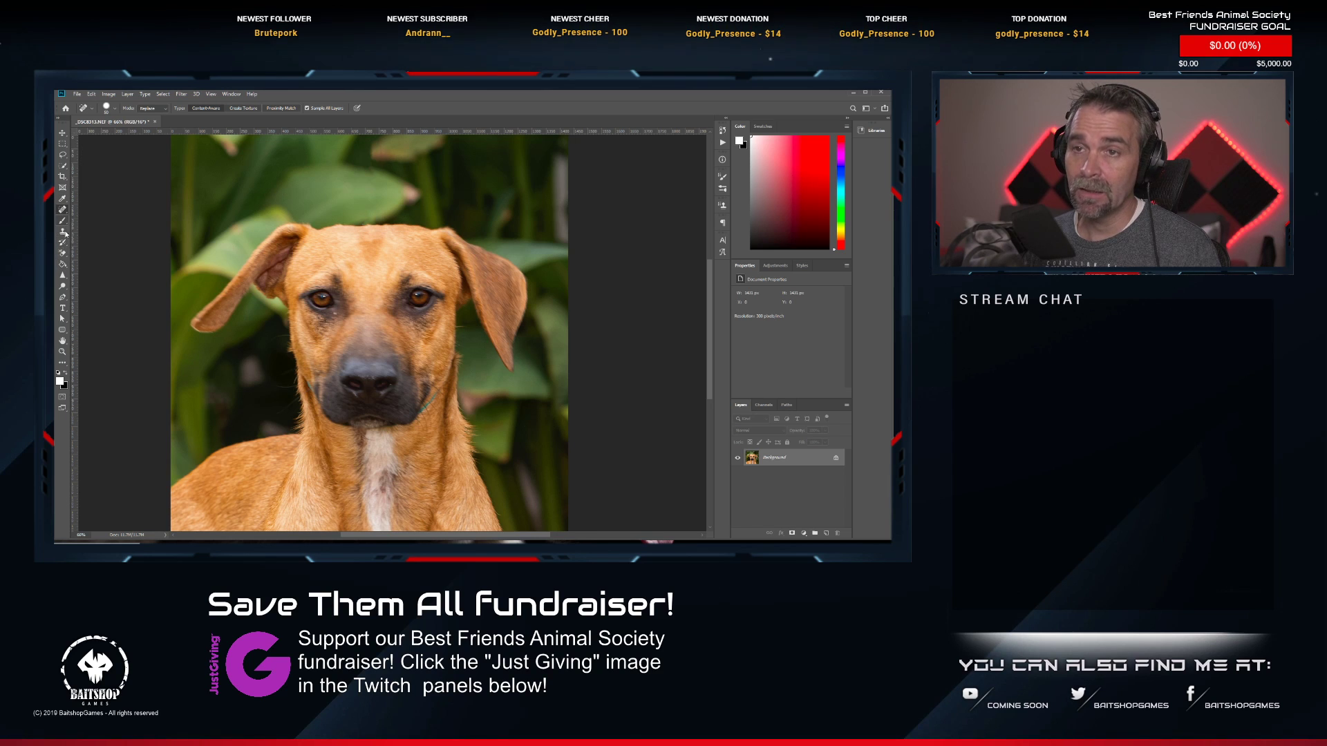
{"action": "left_click", "coordinate": [64, 286]}
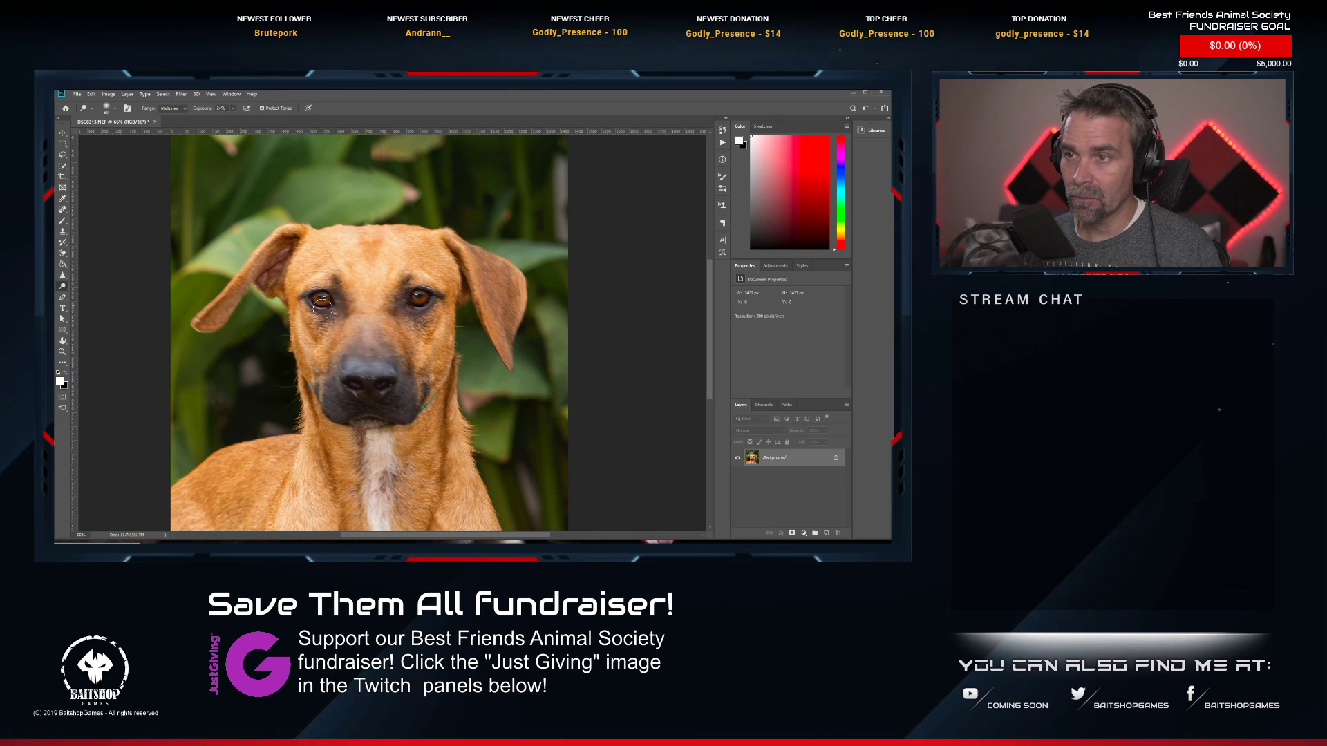
{"action": "left_click", "coordinate": [63, 209]}
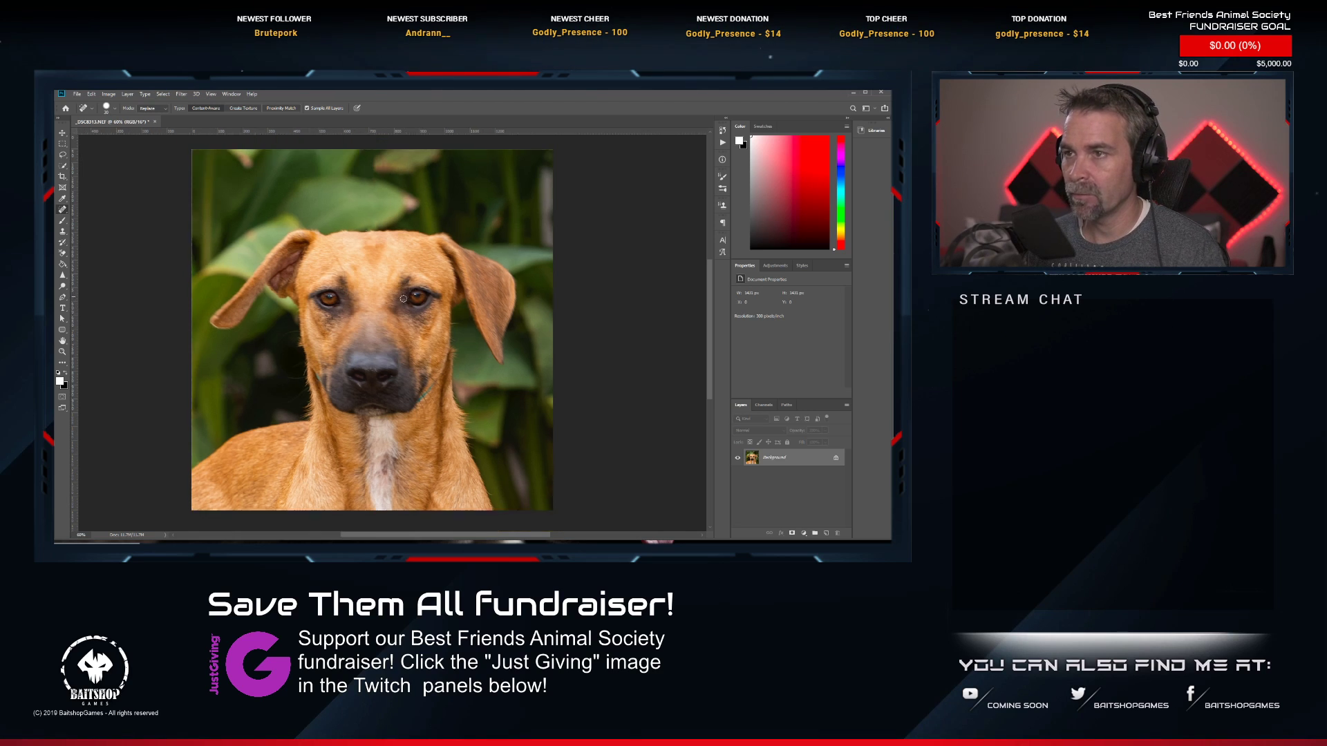
Save and close the retouched _DSC8313 photo, and rate its TIFF 2 stars back in Lightroom Classic.
{"action": "scroll", "coordinate": [408, 293], "scroll_direction": "down", "scroll_amount": 3}
{"action": "scroll", "coordinate": [402, 298], "scroll_direction": "up", "scroll_amount": 1}
{"action": "key", "text": "ctrl+s"}
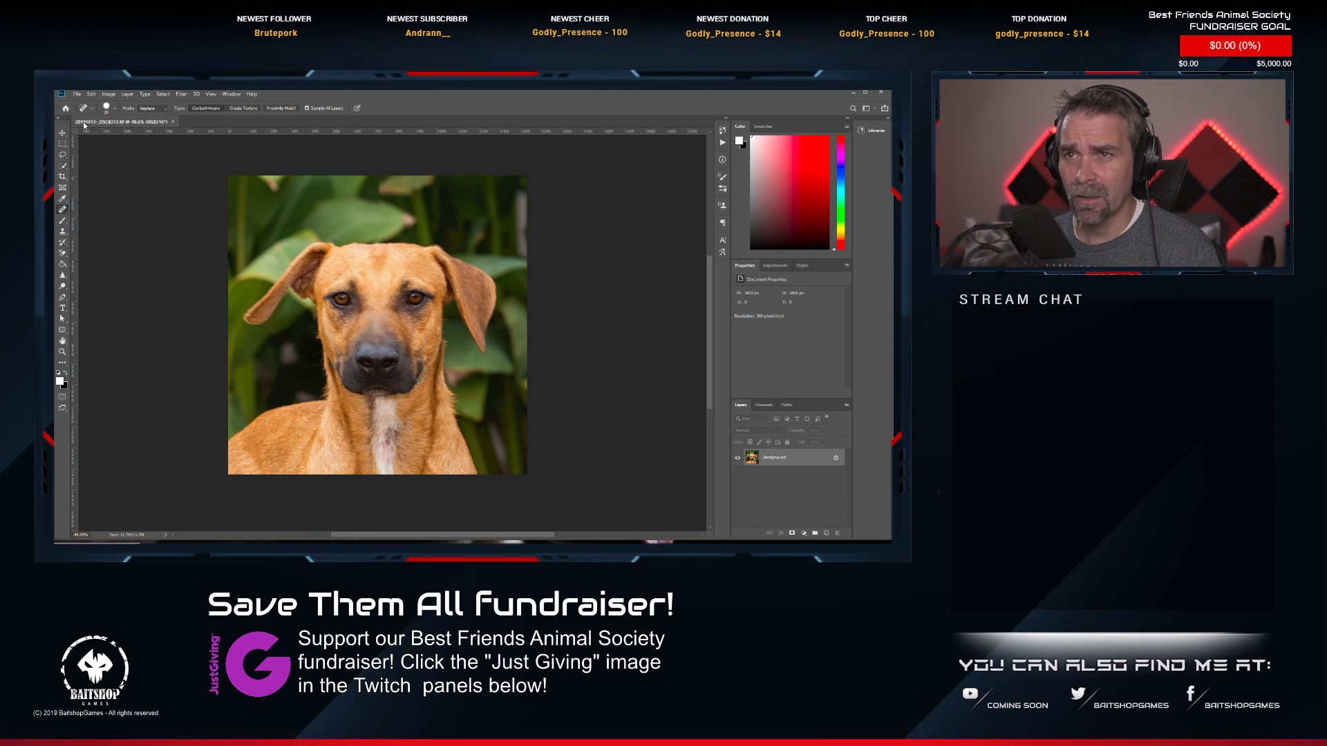
{"action": "left_click", "coordinate": [173, 122]}
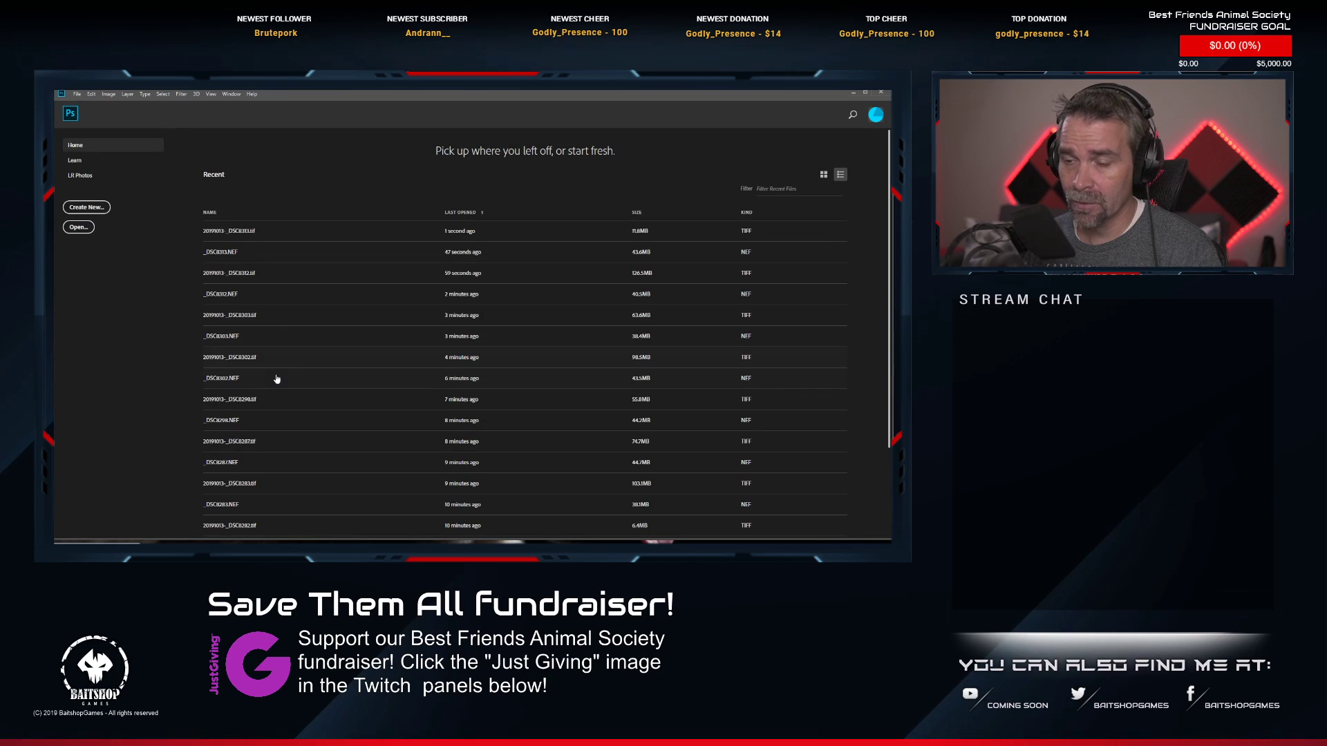
{"action": "key", "text": "alt+Tab"}
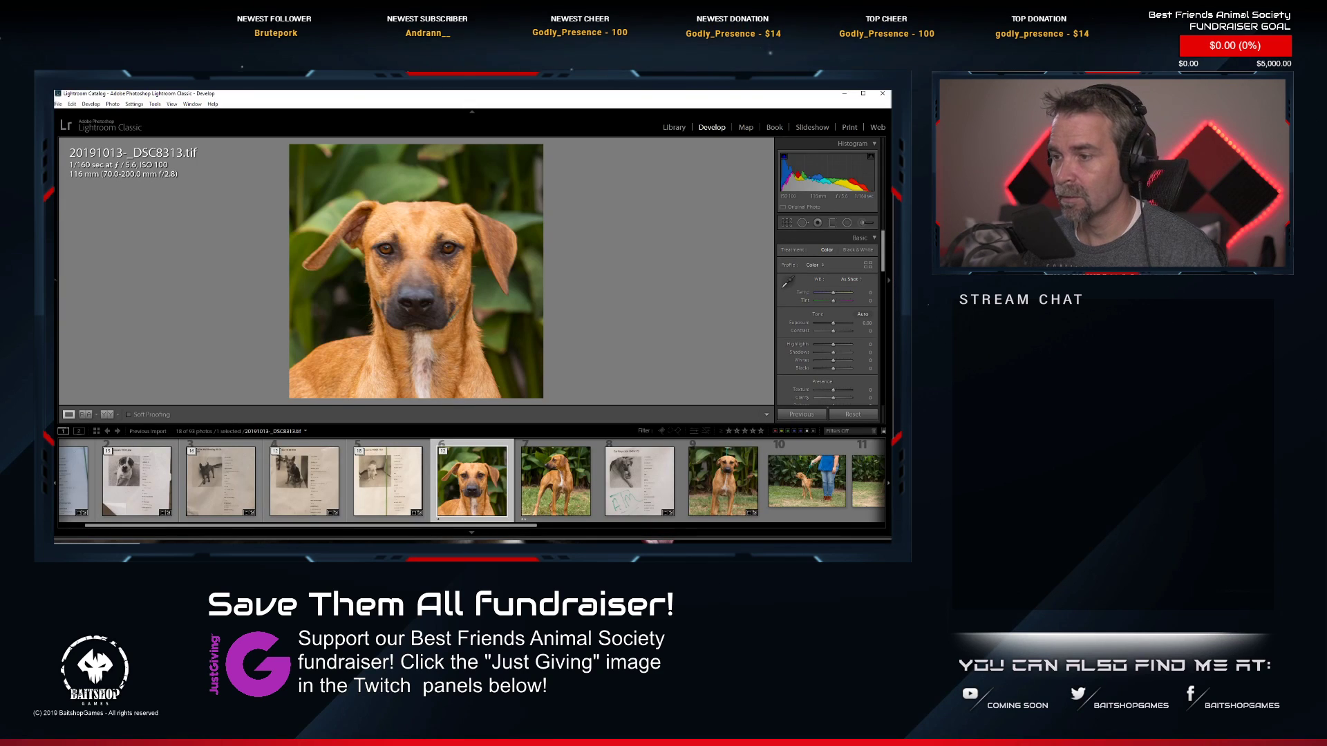
{"action": "key", "text": "2"}
Open _DSC8316.NEF, the standing side view of the brown dog, in Adobe Photoshop for editing.
{"action": "scroll", "coordinate": [487, 498], "scroll_direction": "down", "scroll_amount": 3}
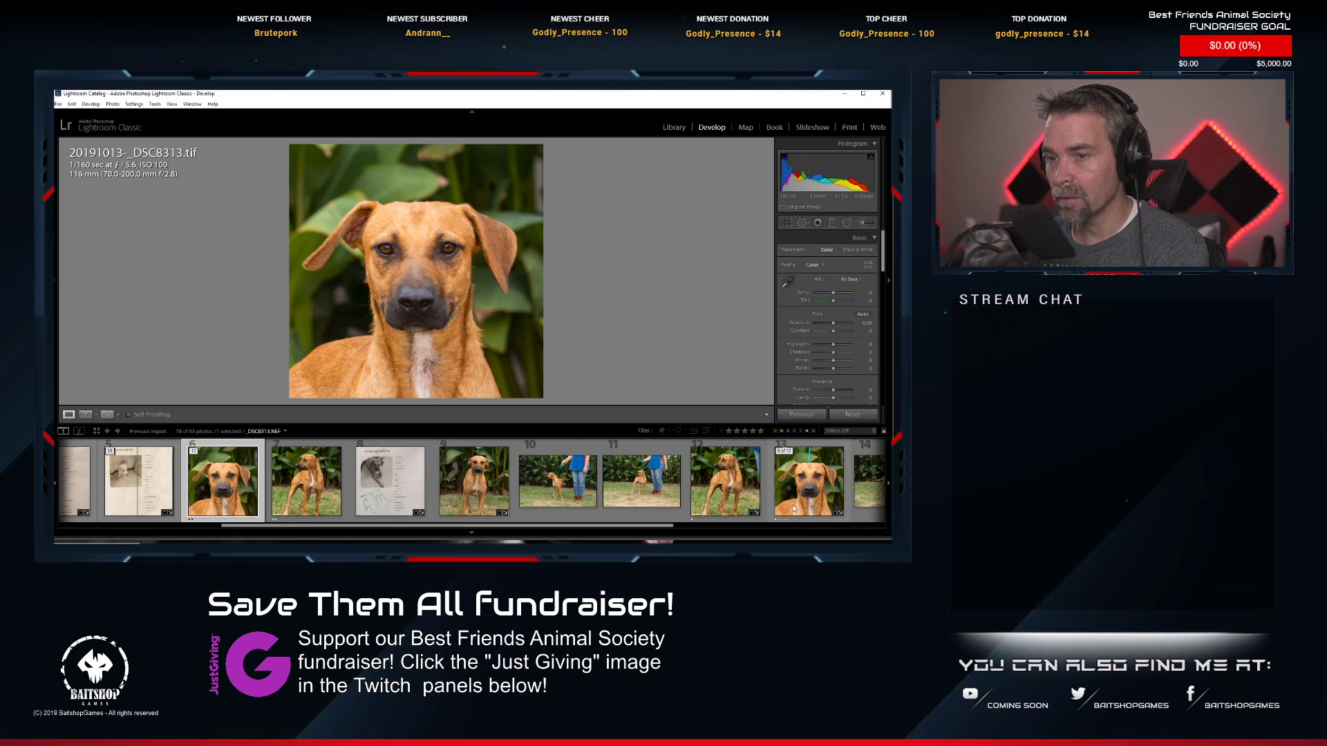
{"action": "scroll", "coordinate": [795, 509], "scroll_direction": "down", "scroll_amount": 4}
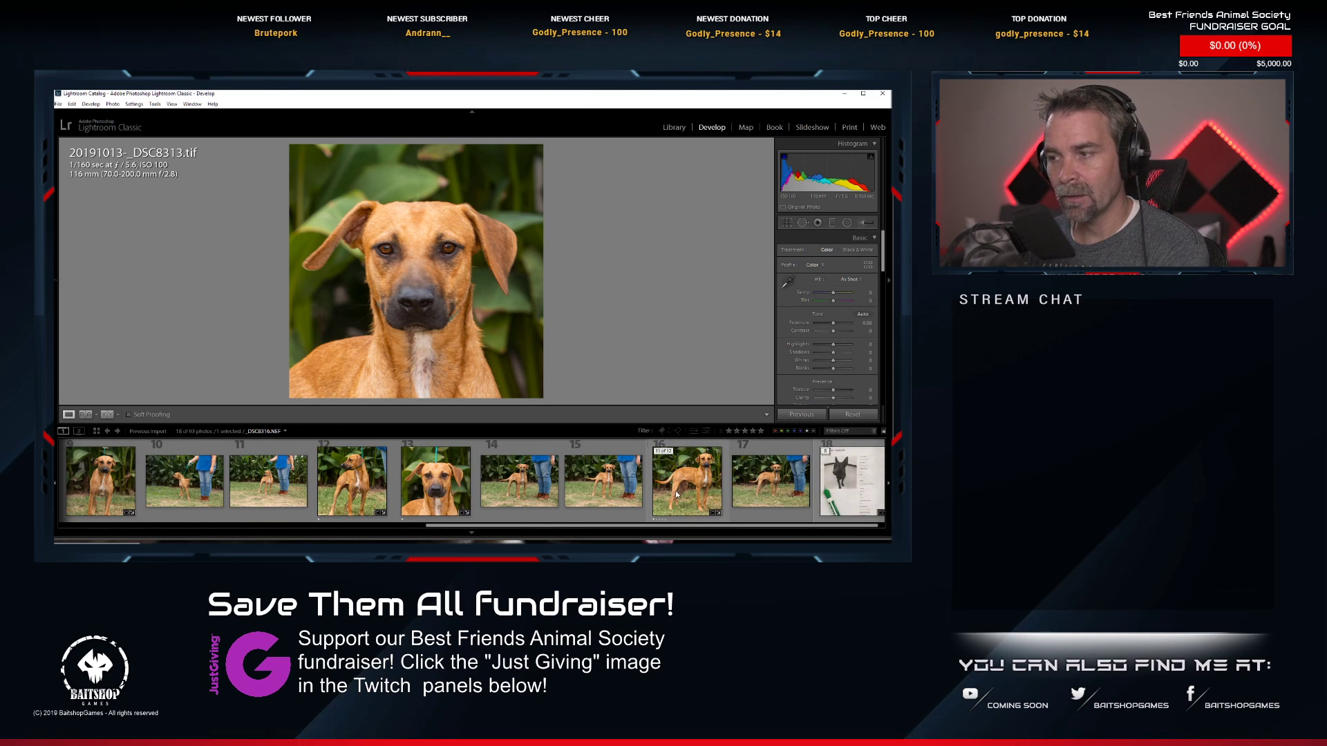
{"action": "left_click", "coordinate": [676, 494]}
{"action": "right_click", "coordinate": [677, 492]}
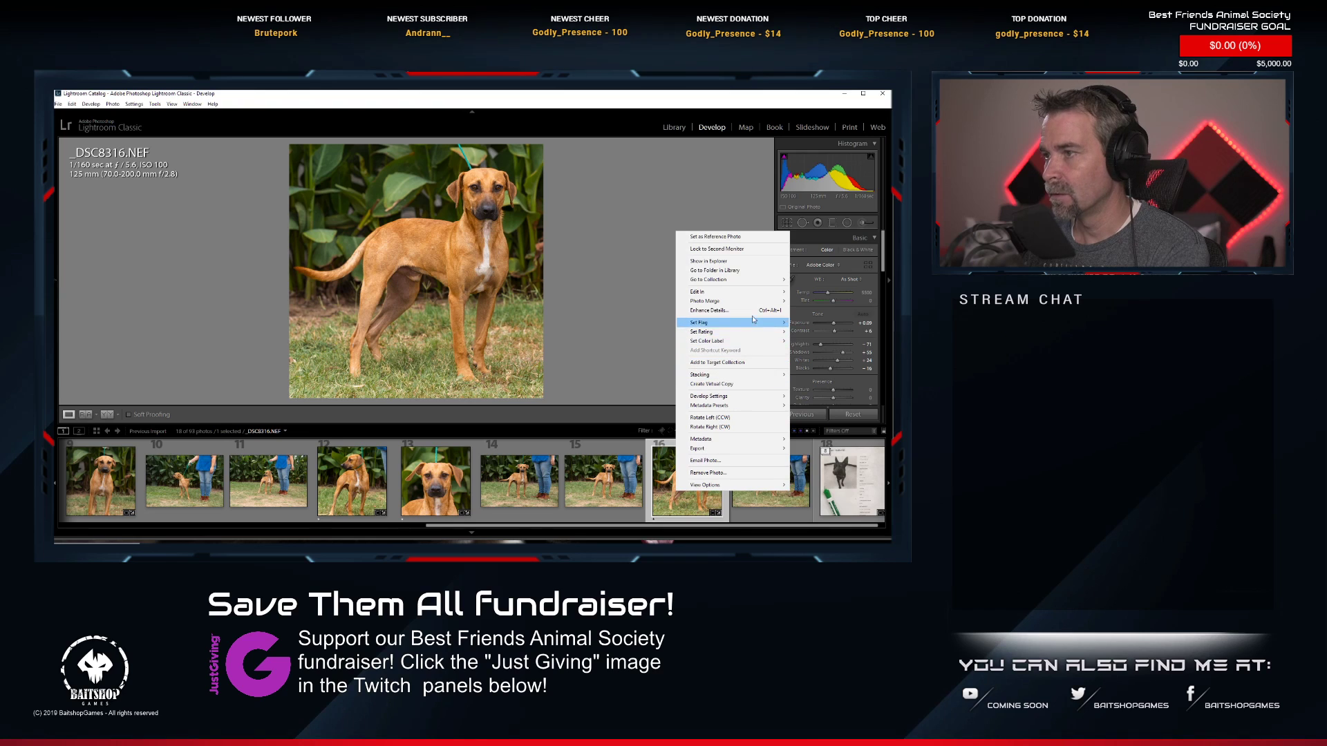
{"action": "mouse_move", "coordinate": [745, 293]}
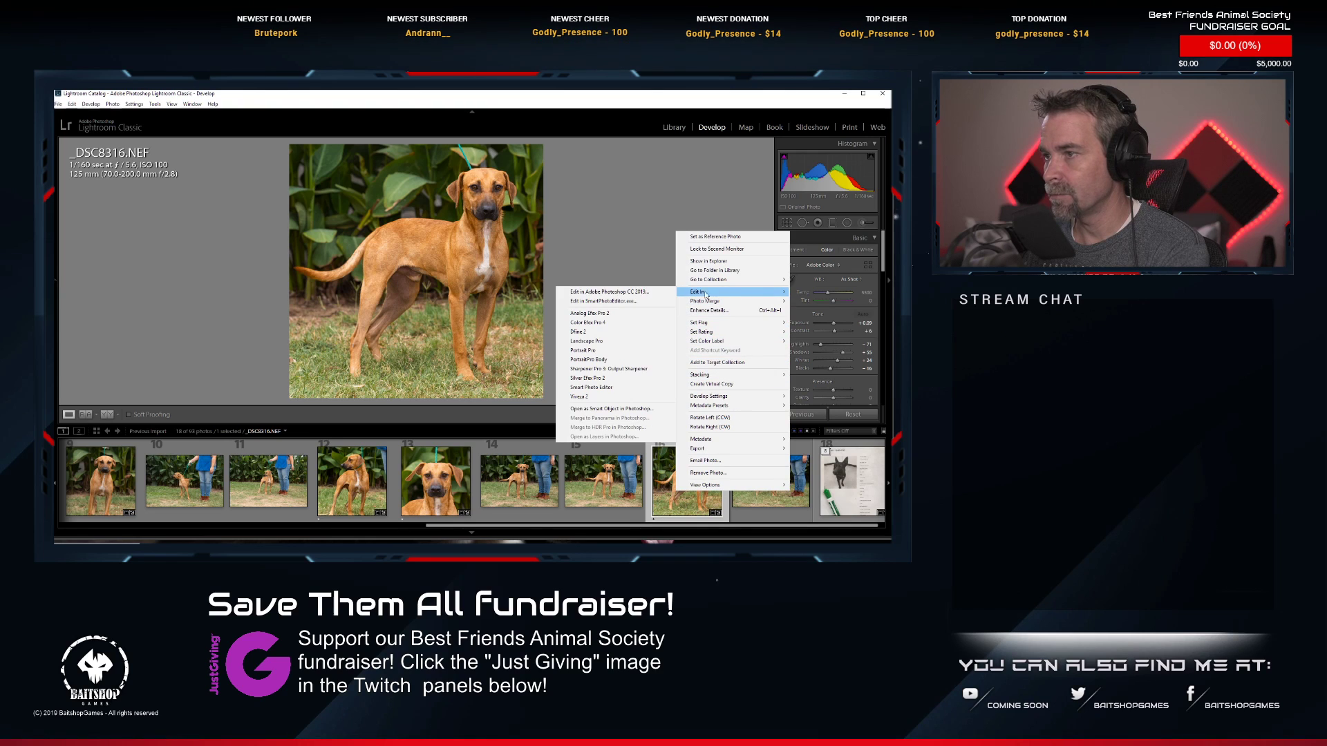
{"action": "left_click", "coordinate": [614, 295]}
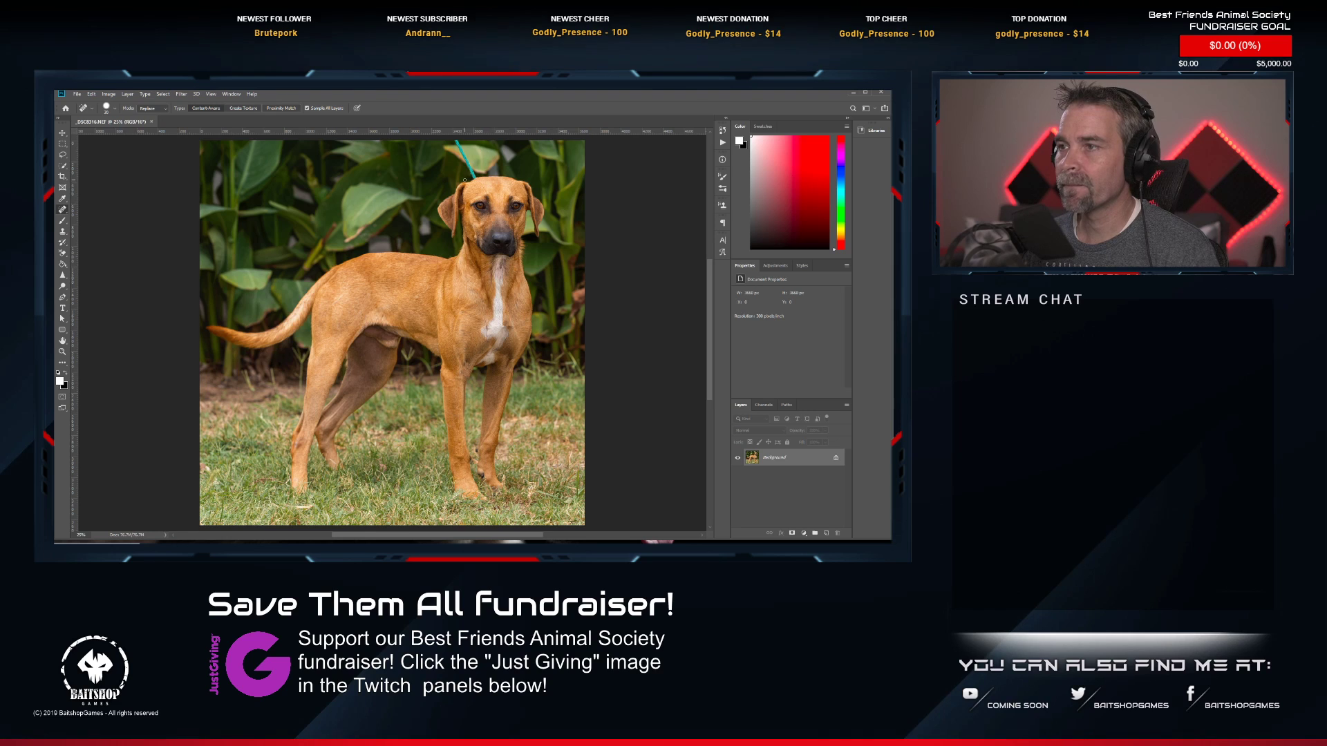
Remove the leash above the standing dog's head with the Spot Healing Brush.
{"action": "scroll", "coordinate": [470, 176], "scroll_direction": "up", "scroll_amount": 6}
{"action": "left_click_drag", "start_coordinate": [473, 173], "coordinate": [460, 298]}
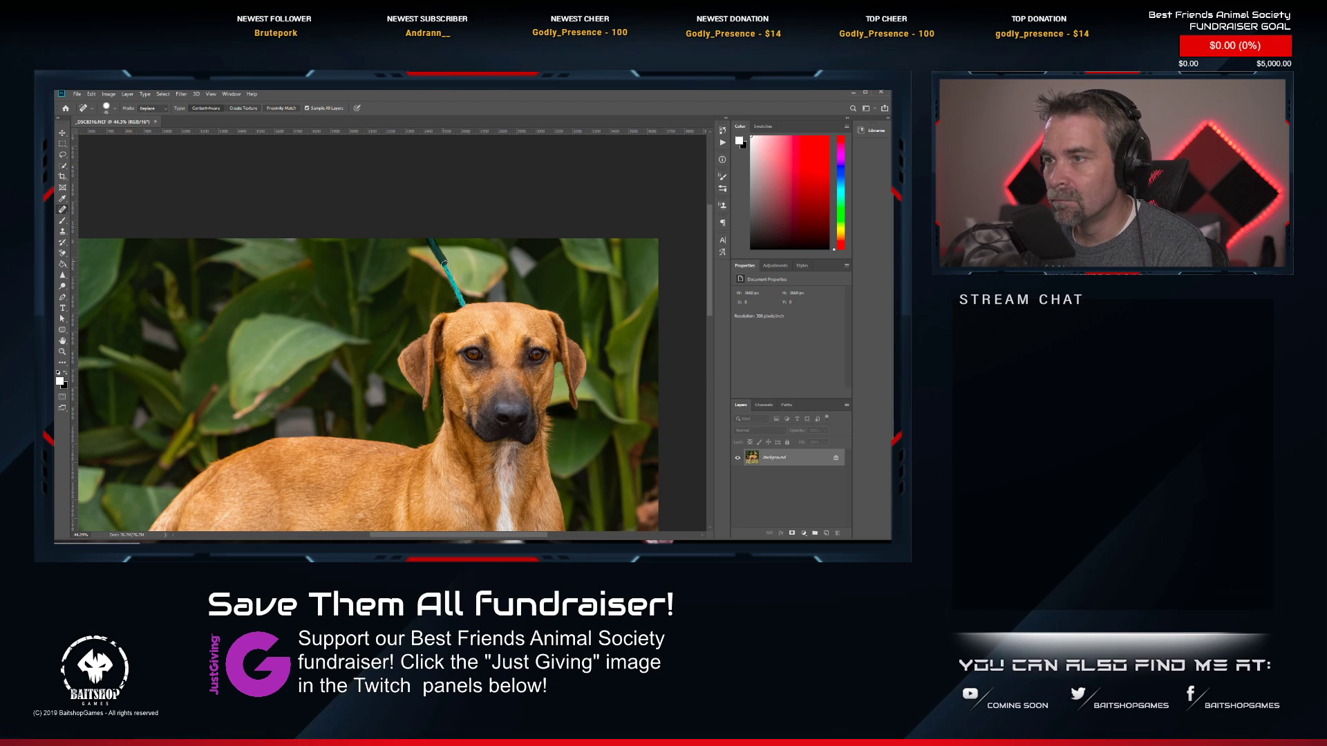
{"action": "mouse_move", "coordinate": [430, 242]}
{"action": "left_mouse_down"}
{"action": "mouse_move", "coordinate": [464, 306]}
{"action": "mouse_move", "coordinate": [457, 284]}
{"action": "left_mouse_up"}
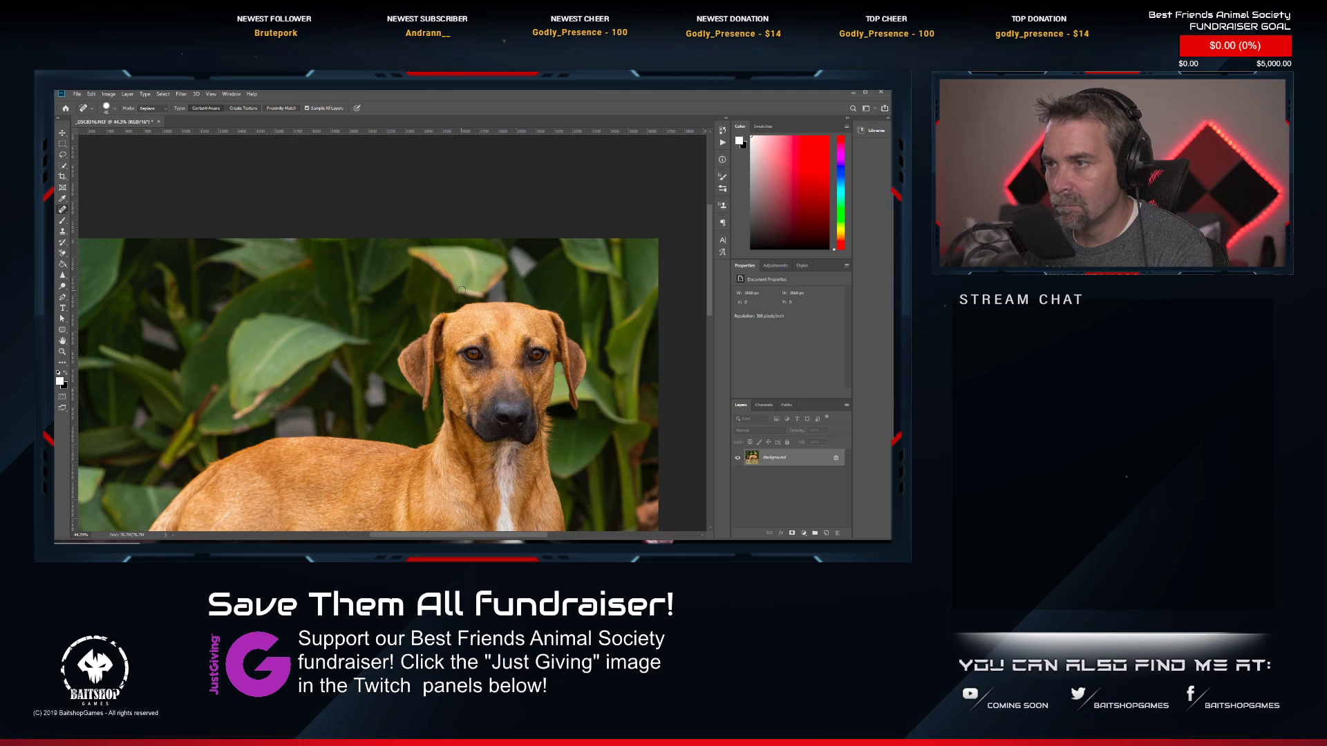
Lighten both of the standing dog's eyes with the Dodge tool.
{"action": "scroll", "coordinate": [502, 337], "scroll_direction": "down", "scroll_amount": 5}
{"action": "scroll", "coordinate": [543, 362], "scroll_direction": "up", "scroll_amount": 10}
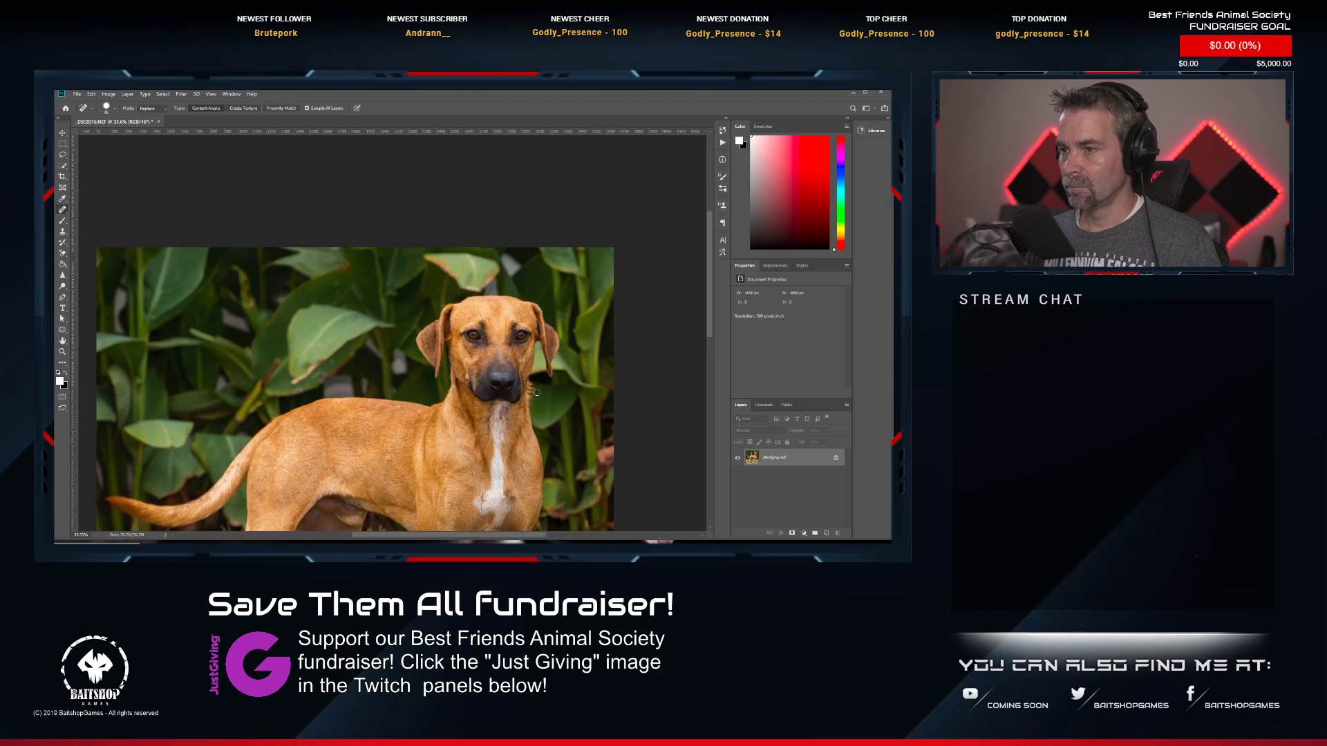
{"action": "scroll", "coordinate": [544, 359], "scroll_direction": "up", "scroll_amount": 2}
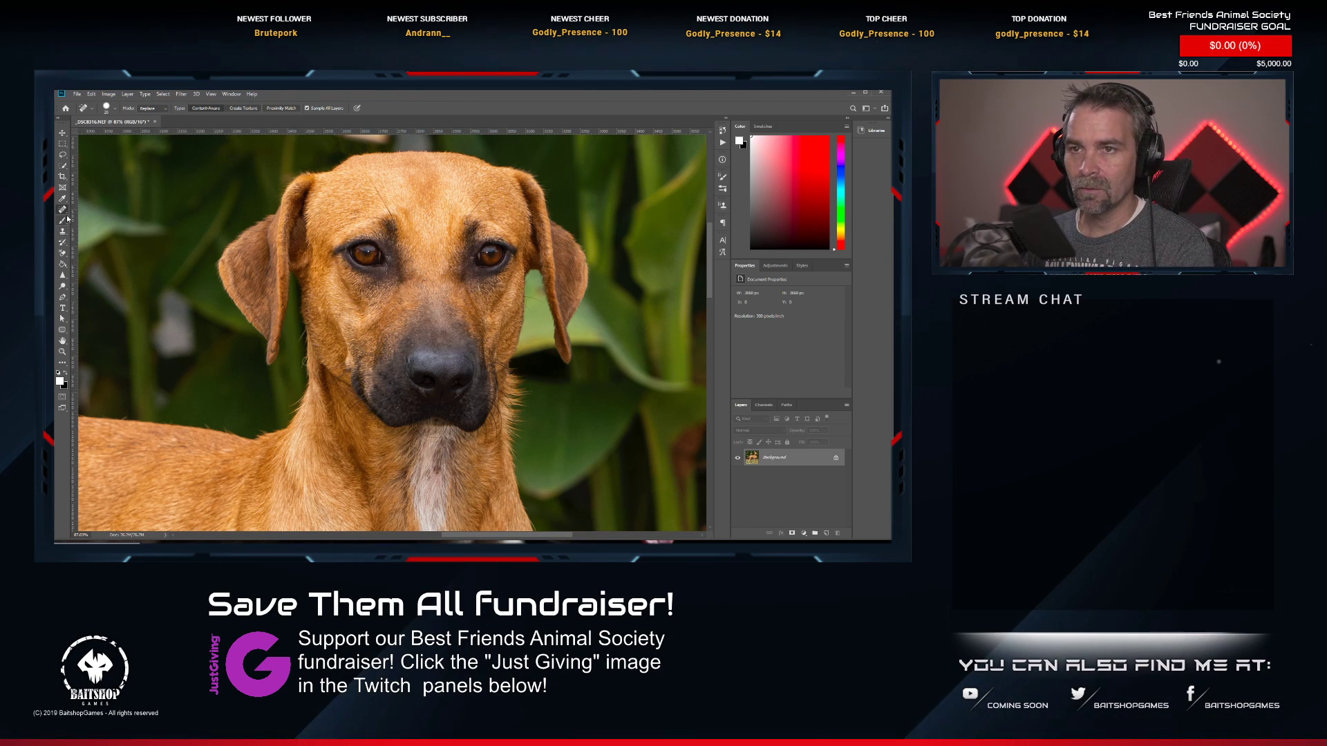
{"action": "left_click", "coordinate": [62, 286]}
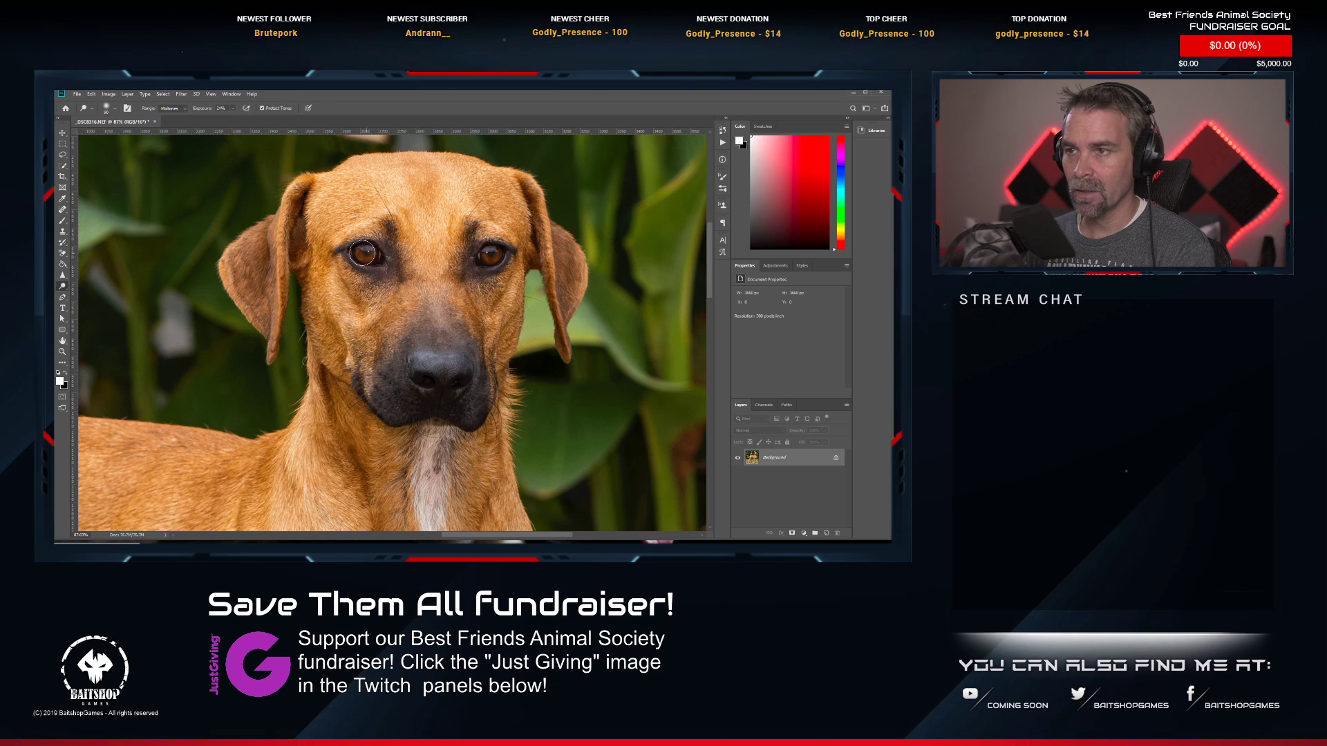
{"action": "left_click_drag", "start_coordinate": [370, 261], "coordinate": [372, 265]}
{"action": "left_click_drag", "start_coordinate": [487, 260], "coordinate": [497, 252]}
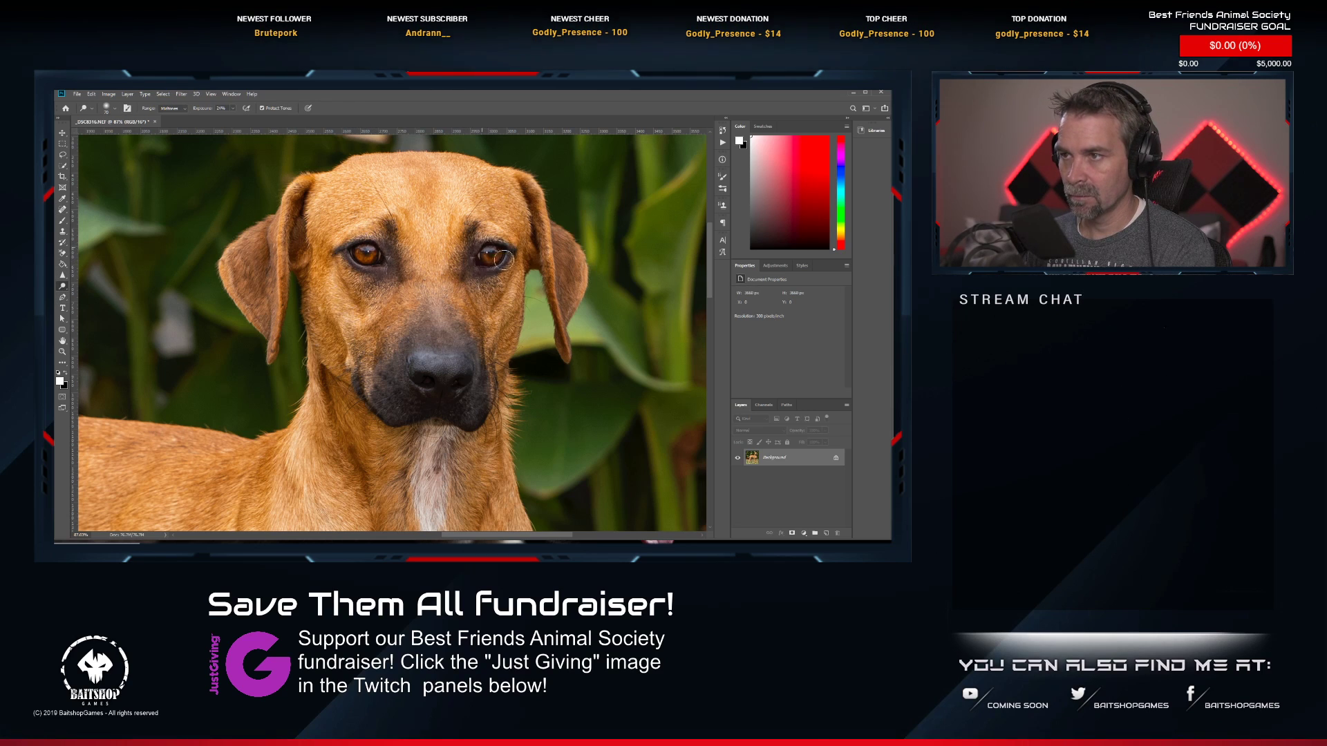
Save and close the retouched _DSC8316 photo, and rate its TIFF 2 stars back in Lightroom Classic.
{"action": "scroll", "coordinate": [484, 345], "scroll_direction": "down", "scroll_amount": 3}
{"action": "scroll", "coordinate": [475, 408], "scroll_direction": "down", "scroll_amount": 3}
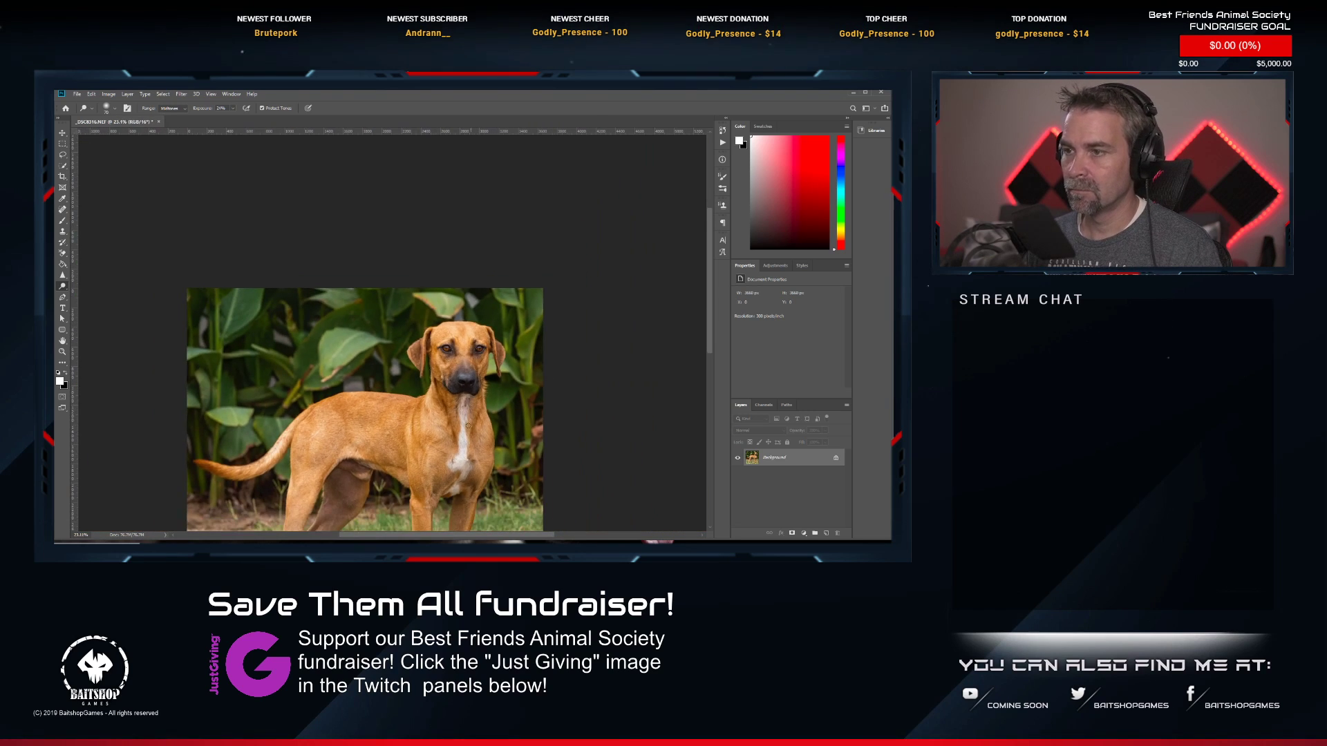
{"action": "left_click_drag", "start_coordinate": [444, 349], "coordinate": [466, 338]}
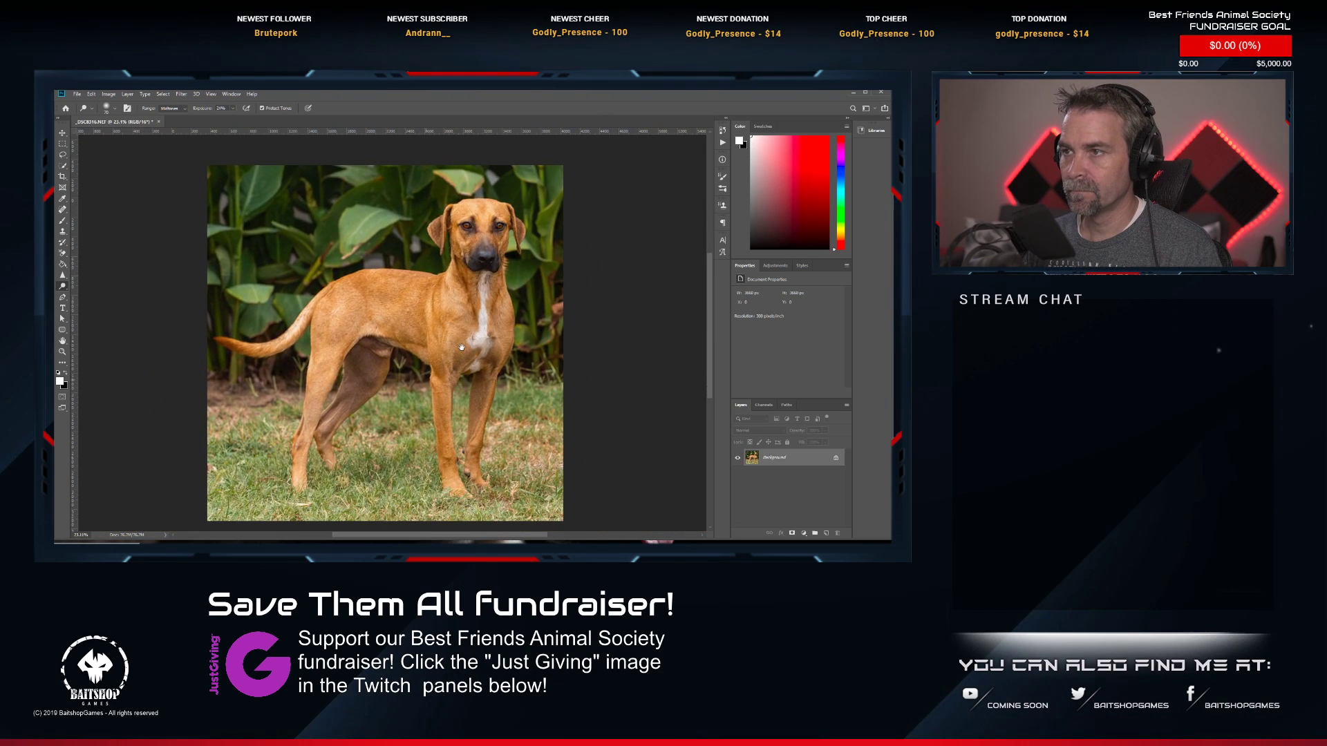
{"action": "key", "text": "ctrl+s"}
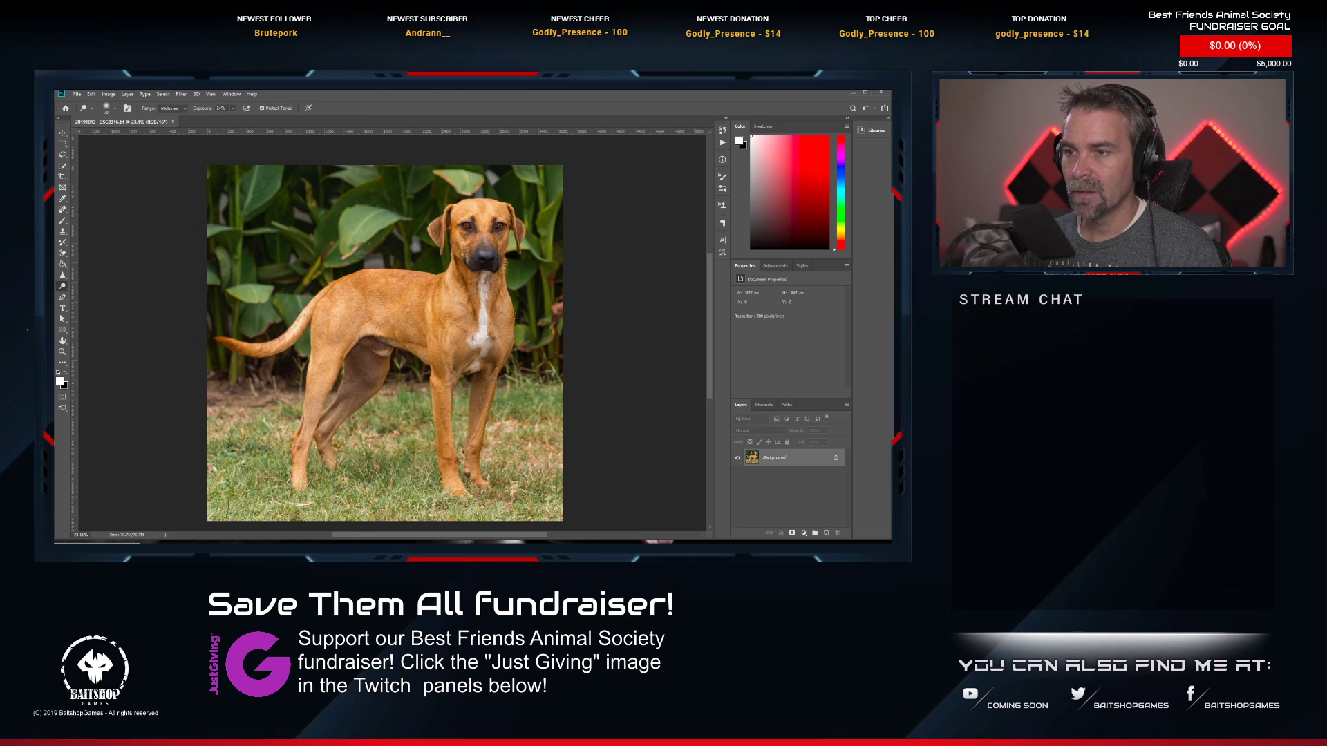
{"action": "left_click", "coordinate": [173, 122]}
{"action": "key", "text": "alt+Tab"}
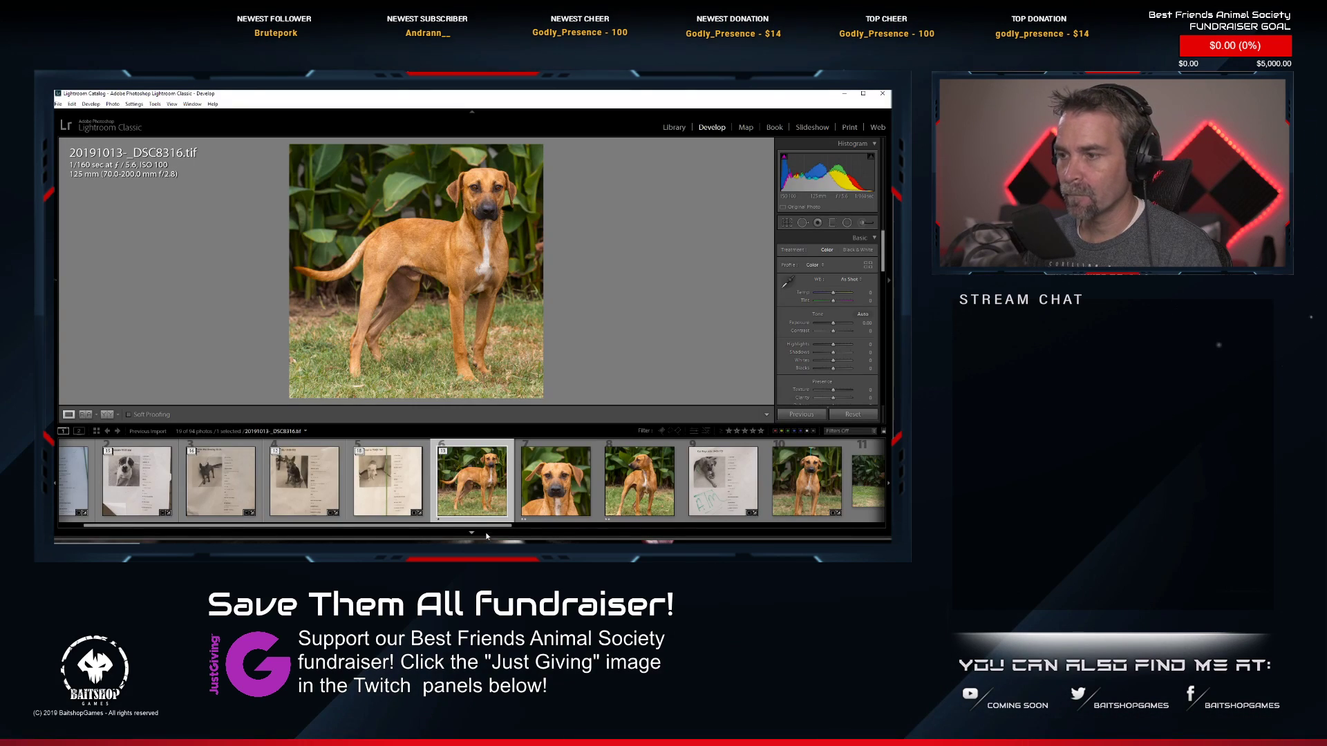
{"action": "key", "text": "2"}
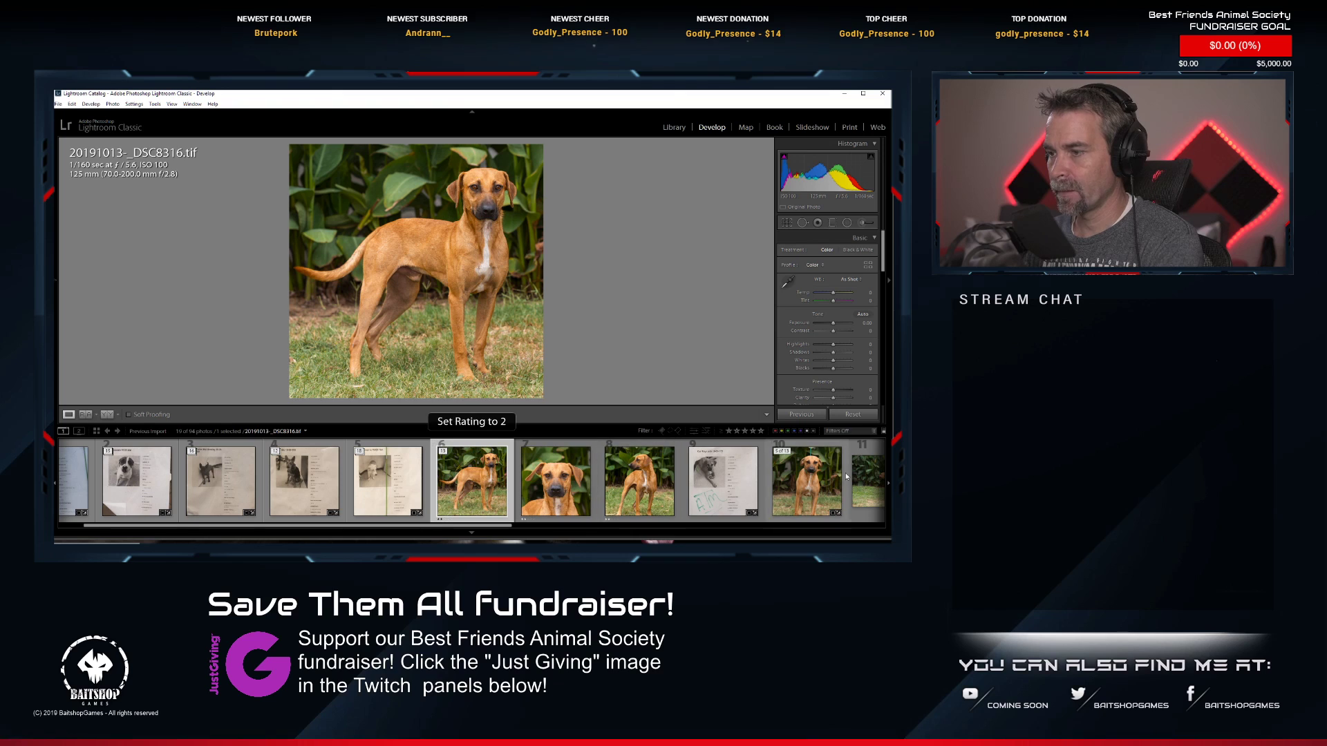
Collapse the brown dog's photo stack and select _DSC8321.NEF of the black dog from the expanded _DSC8318.NEF stack.
{"action": "left_click", "coordinate": [699, 453]}
{"action": "left_click", "coordinate": [443, 453]}
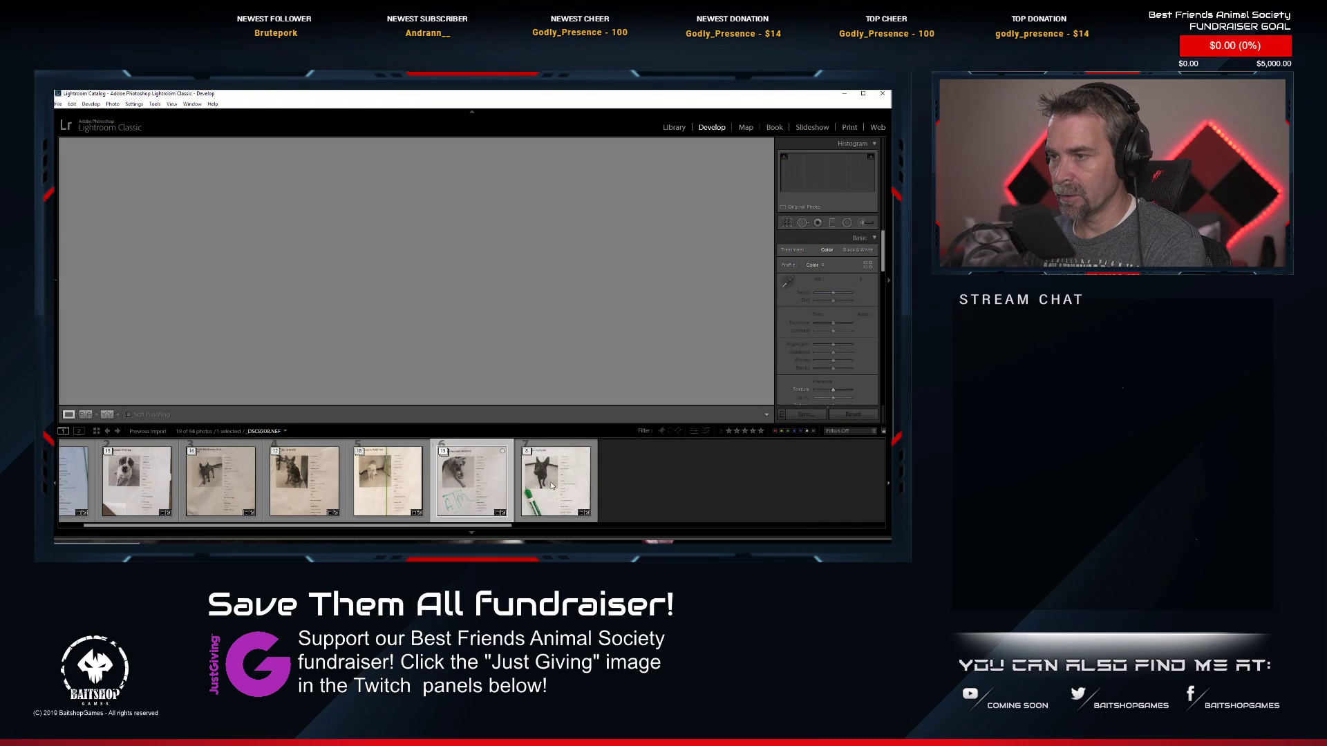
{"action": "left_click", "coordinate": [550, 484]}
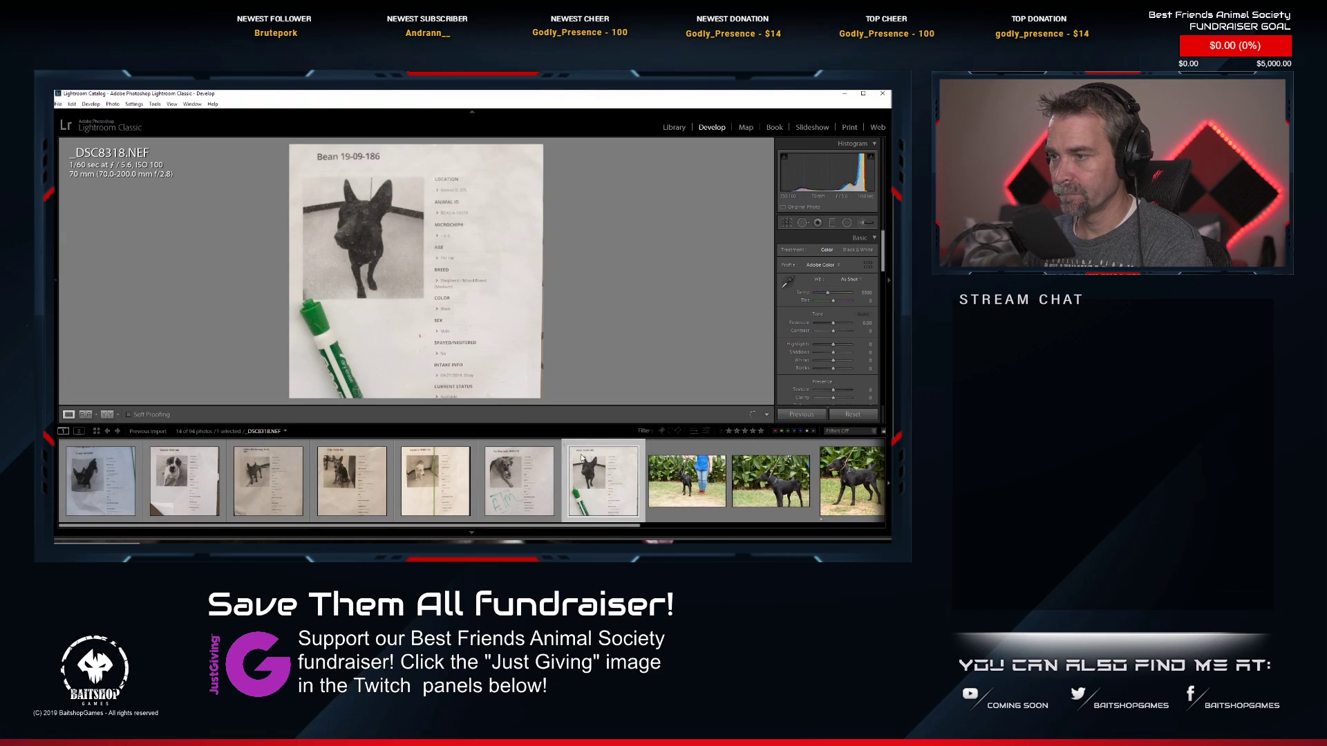
{"action": "left_click", "coordinate": [606, 494]}
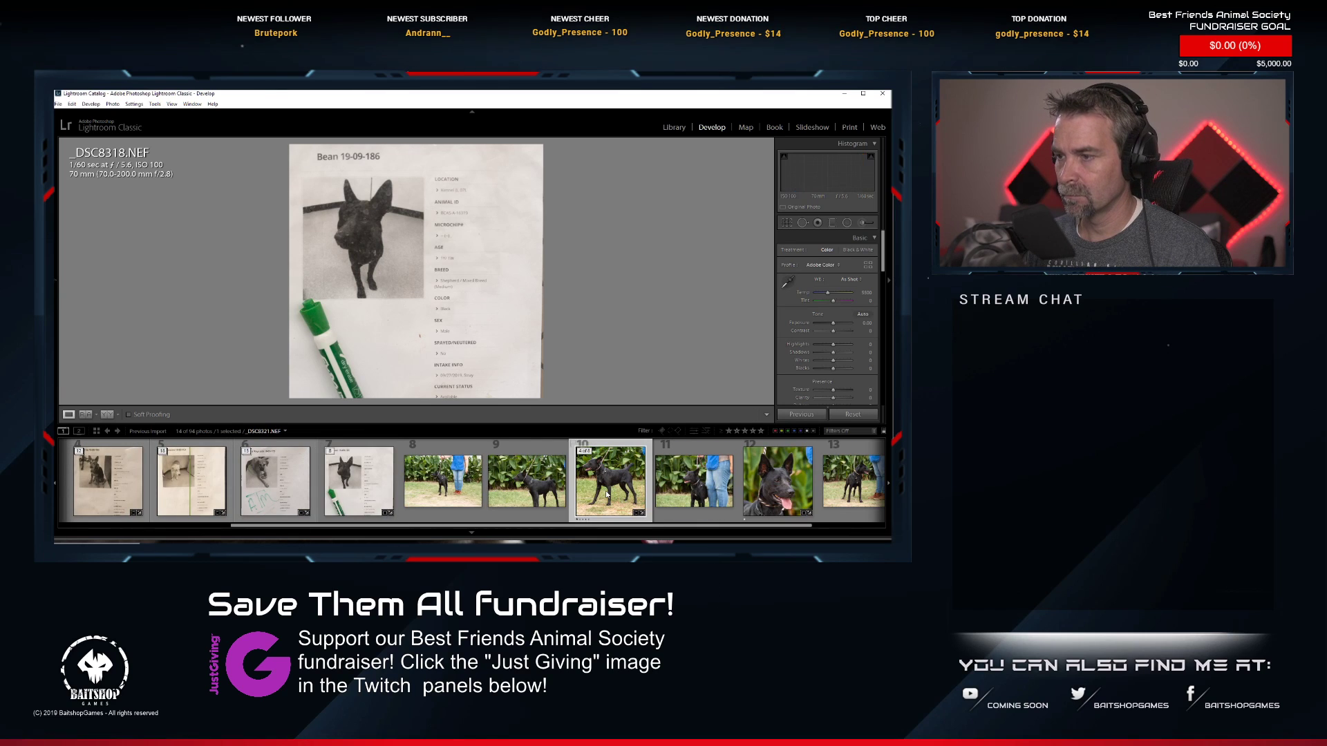
Open _DSC8321.NEF from Lightroom Classic for editing in Adobe Photoshop CC 2019.
{"action": "right_click", "coordinate": [607, 494]}
{"action": "mouse_move", "coordinate": [687, 295]}
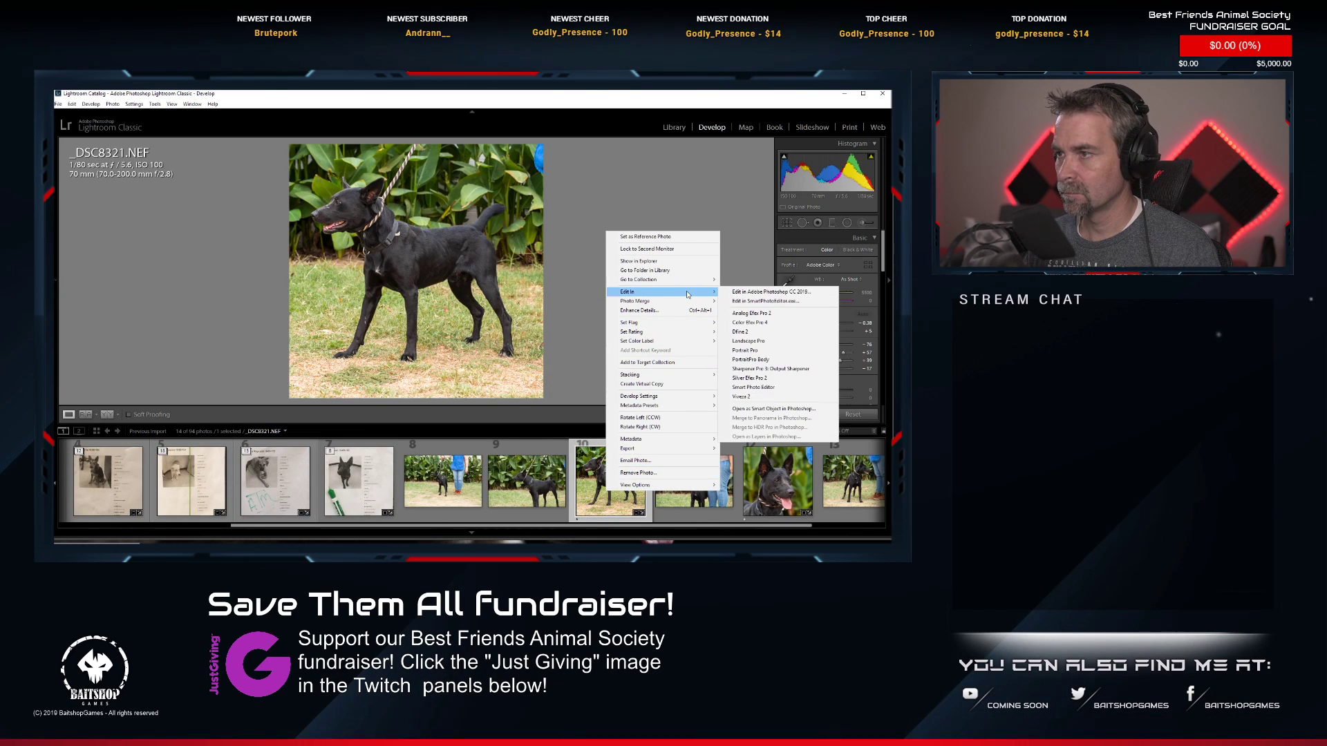
{"action": "left_click", "coordinate": [767, 292]}
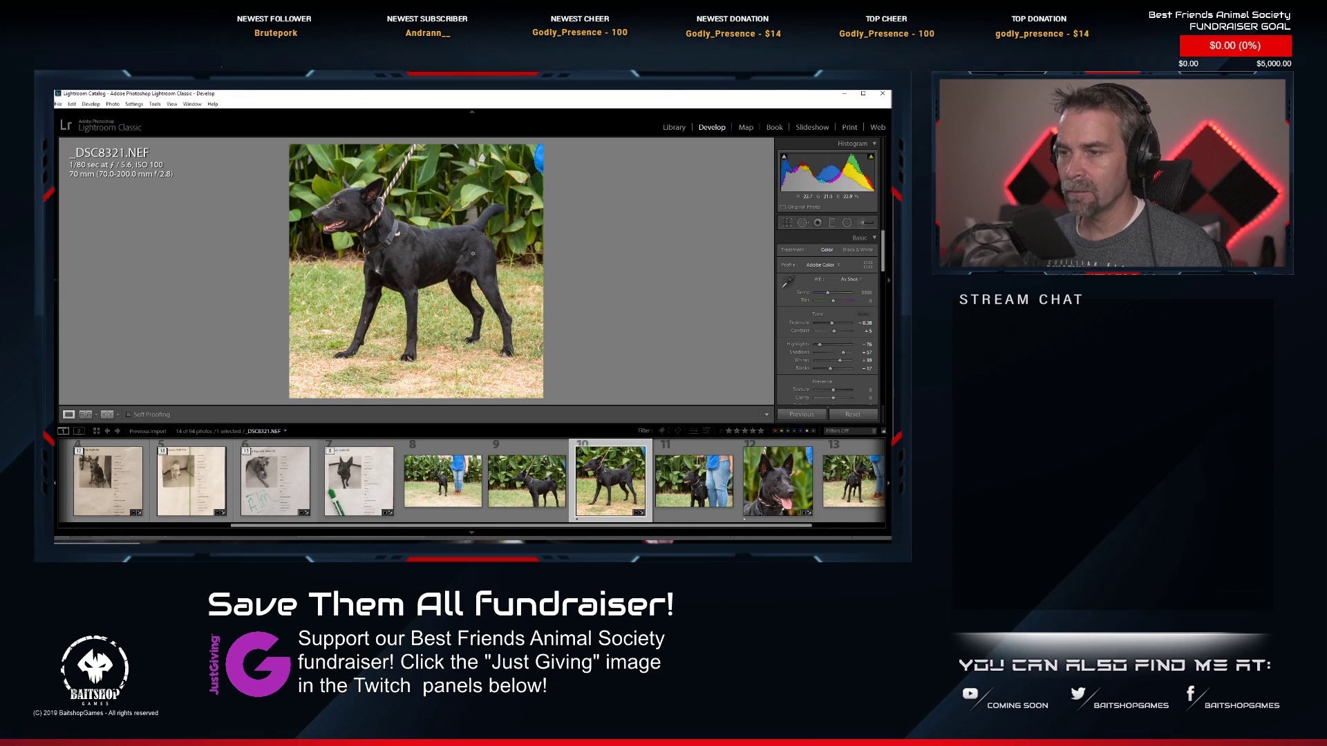
Remove the leash above and around the black dog's neck and the small tag on its collar with the Spot Healing Brush.
{"action": "scroll", "coordinate": [348, 285], "scroll_direction": "up", "scroll_amount": 5}
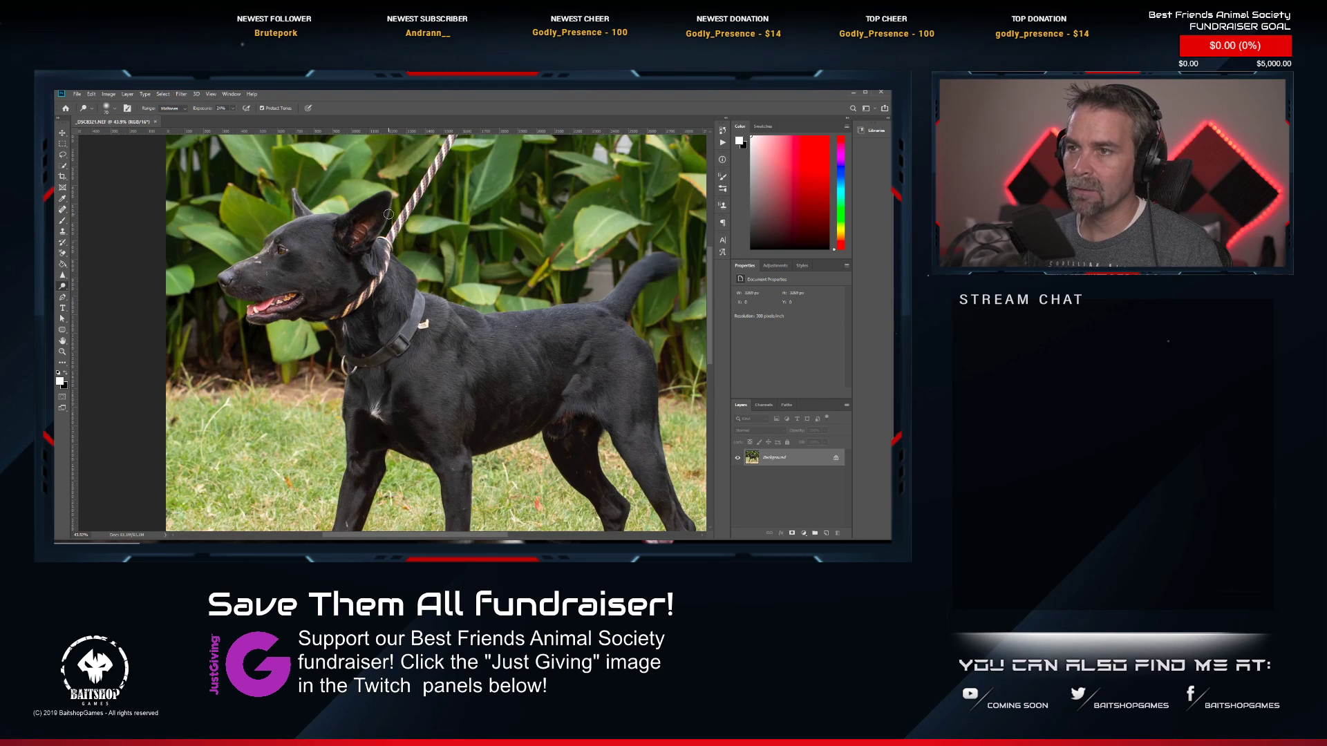
{"action": "left_click", "coordinate": [63, 165]}
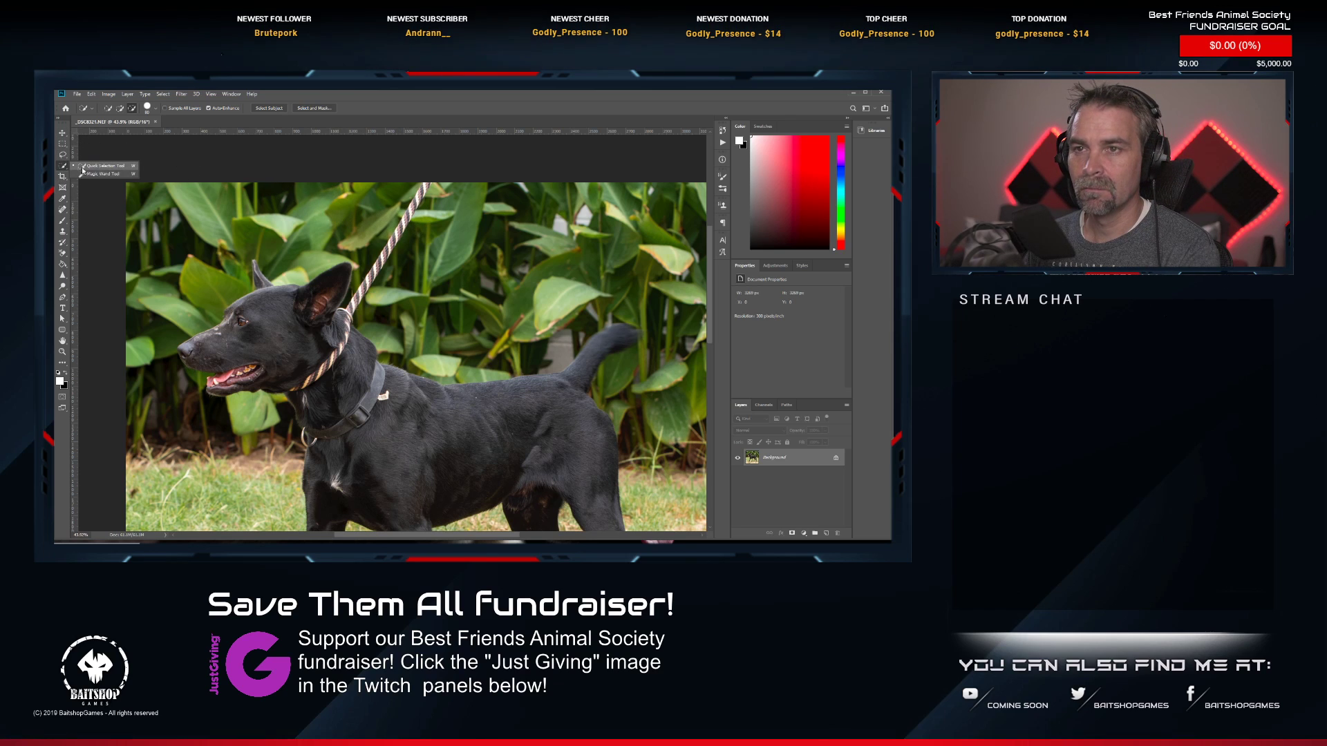
{"action": "left_click", "coordinate": [64, 210]}
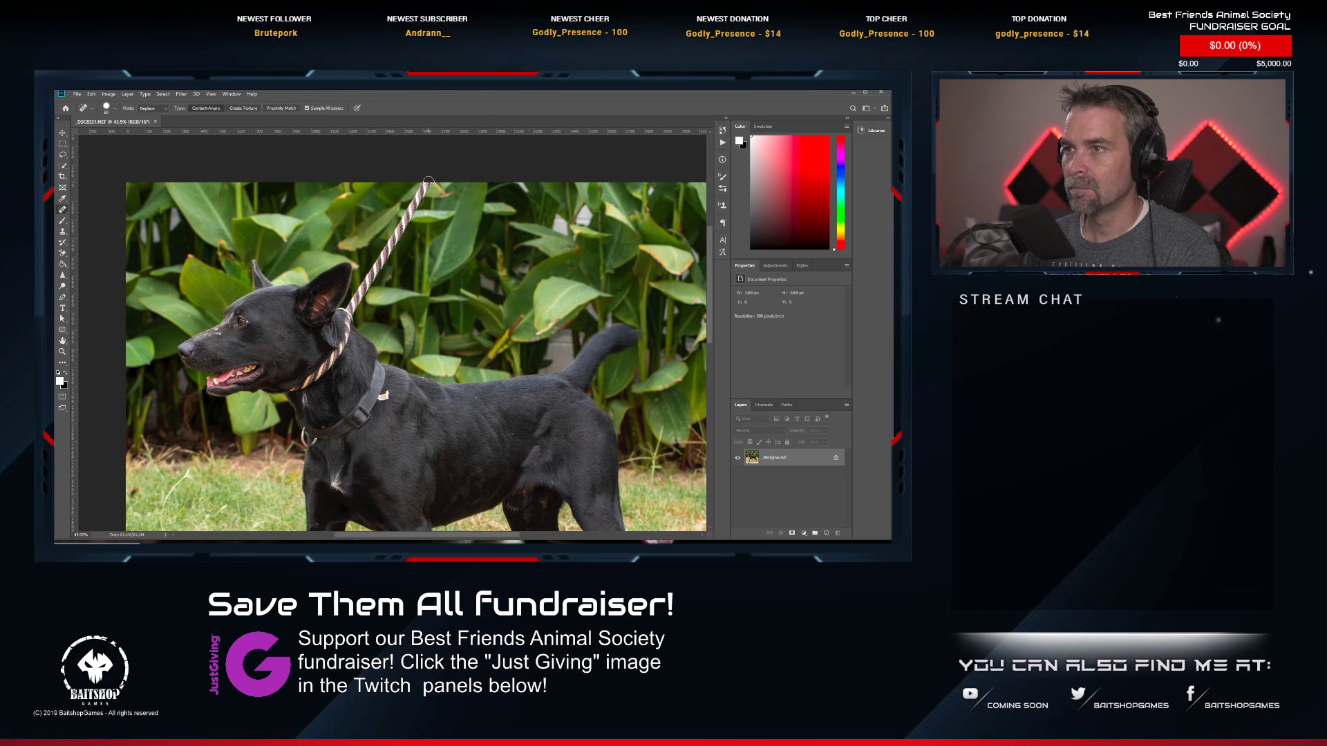
{"action": "mouse_move", "coordinate": [428, 181]}
{"action": "left_mouse_down"}
{"action": "mouse_move", "coordinate": [334, 351]}
{"action": "mouse_move", "coordinate": [294, 389]}
{"action": "mouse_move", "coordinate": [304, 385]}
{"action": "left_mouse_up"}
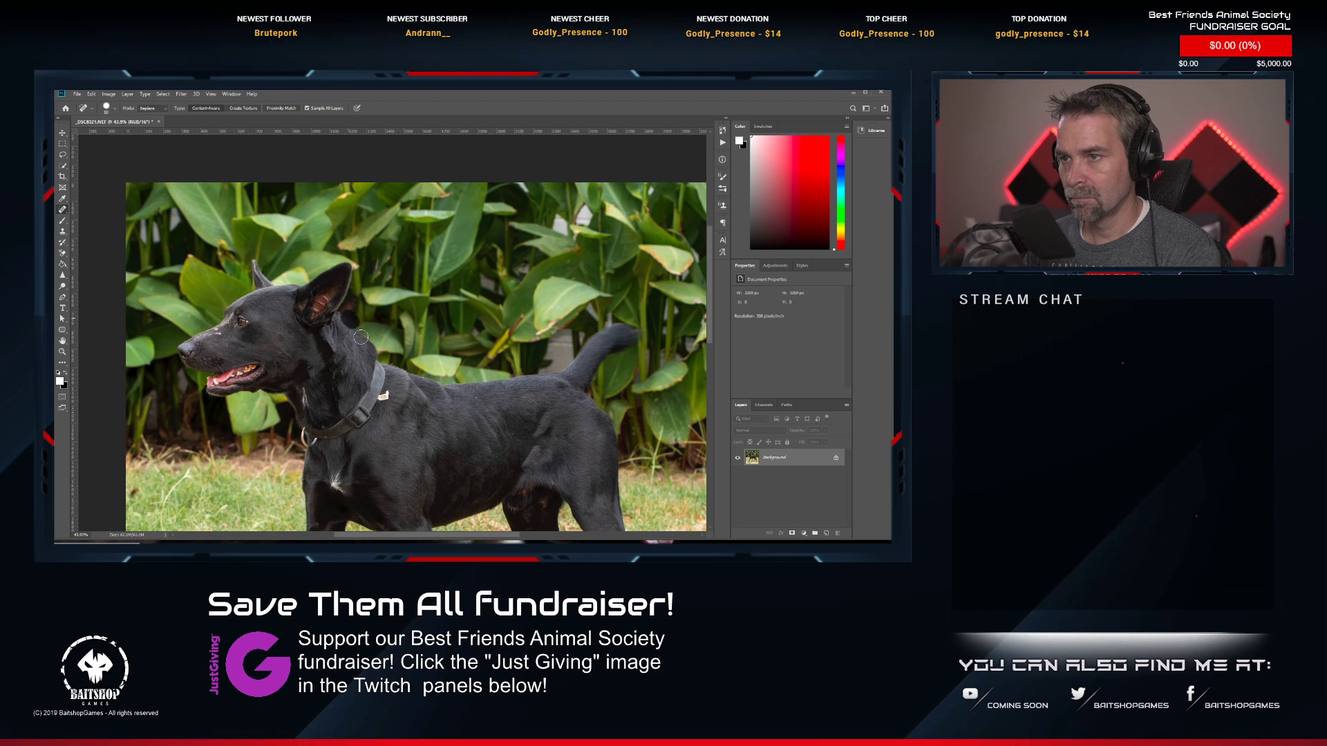
{"action": "left_click", "coordinate": [388, 396]}
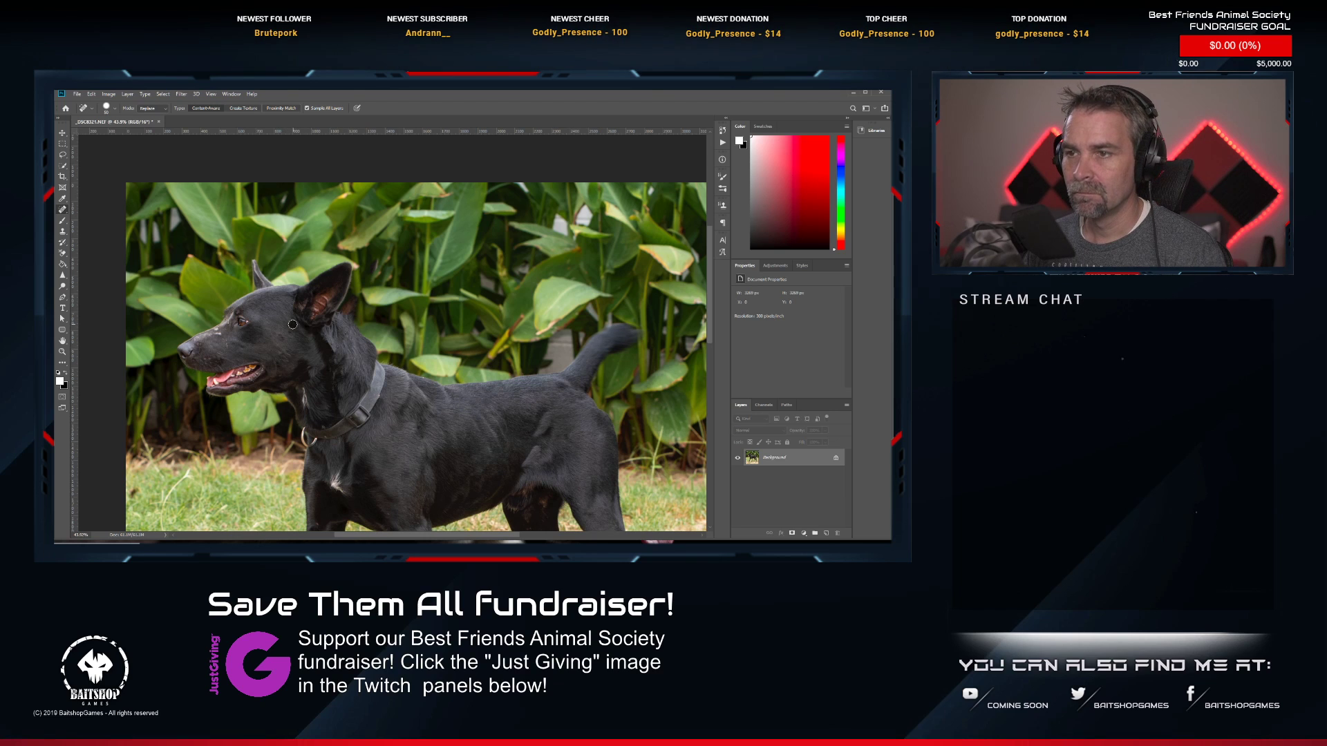
Clean up the leftover light specks and leash remnants on the dog's neck with a smaller Spot Healing Brush.
{"action": "scroll", "coordinate": [229, 344], "scroll_direction": "up", "scroll_amount": 5}
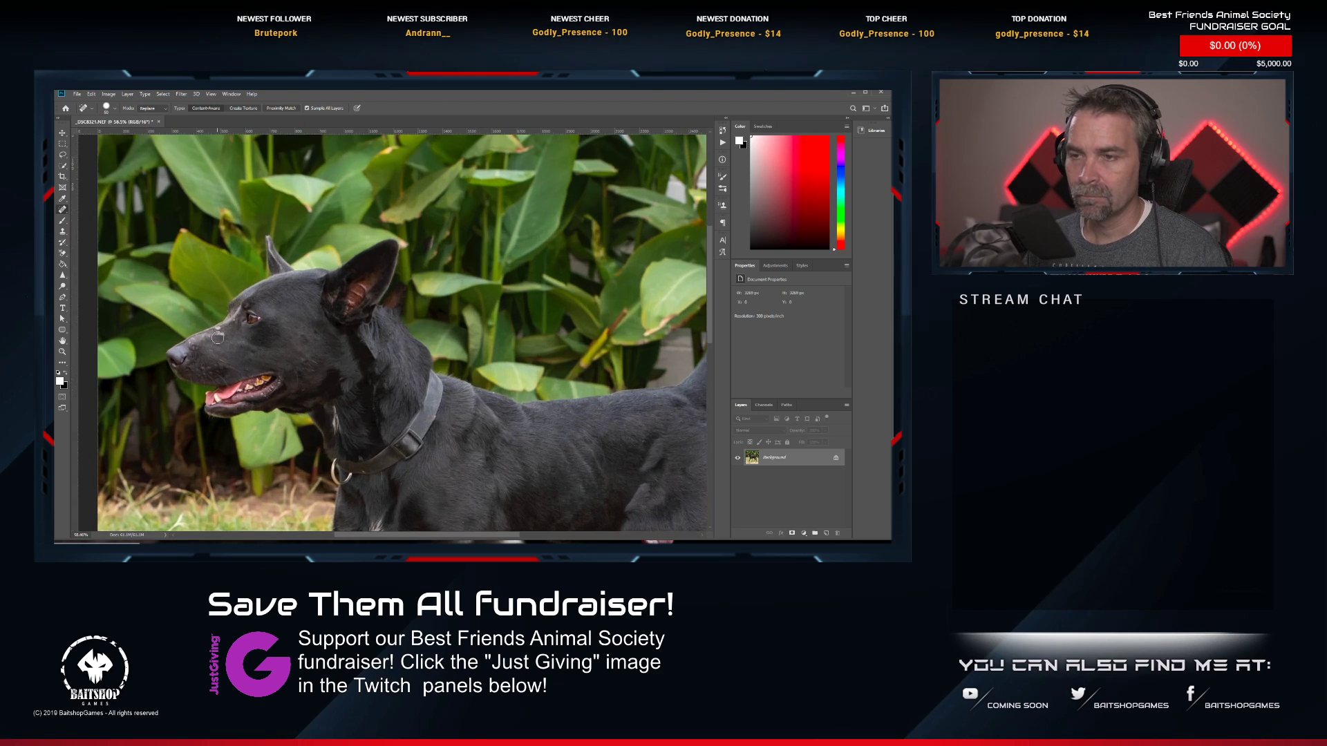
{"action": "scroll", "coordinate": [227, 344], "scroll_direction": "up", "scroll_amount": 2}
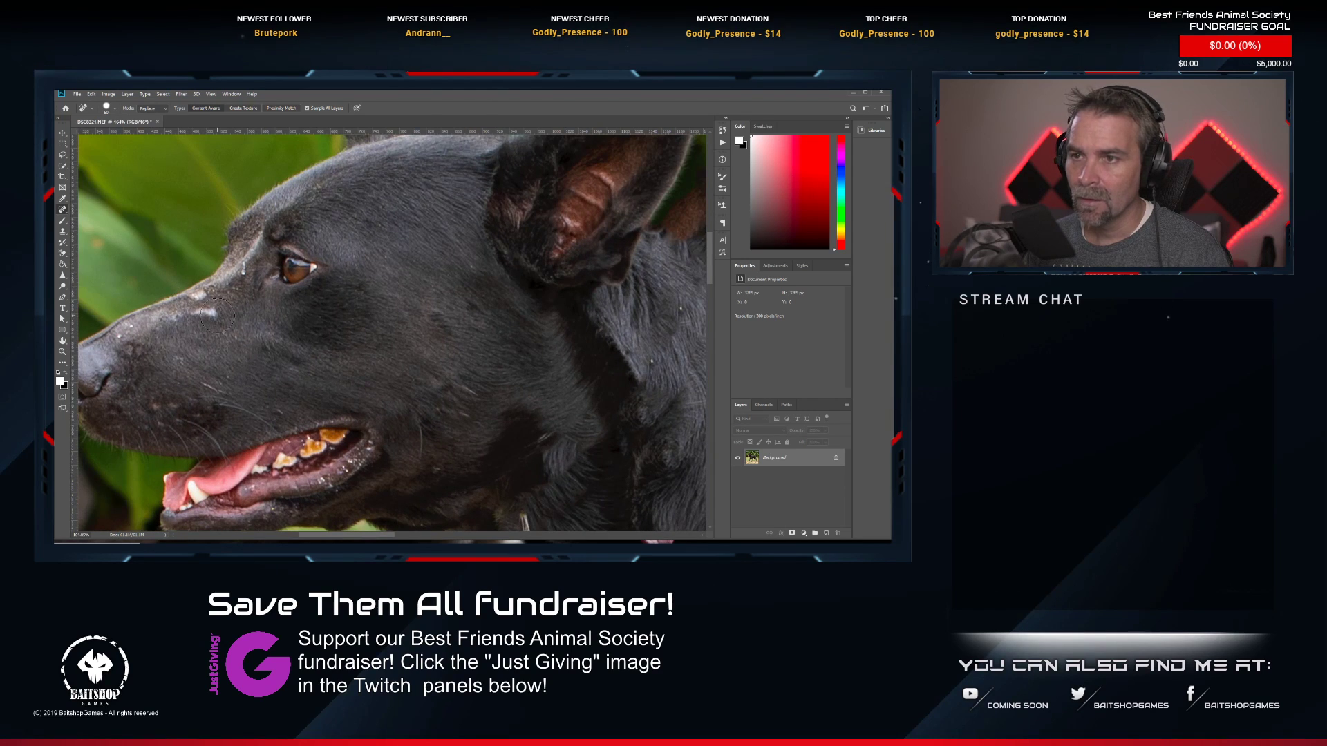
{"action": "key", "text": "bracketleft"}
{"action": "key", "text": "bracketleft"}
{"action": "key", "text": "bracketleft"}
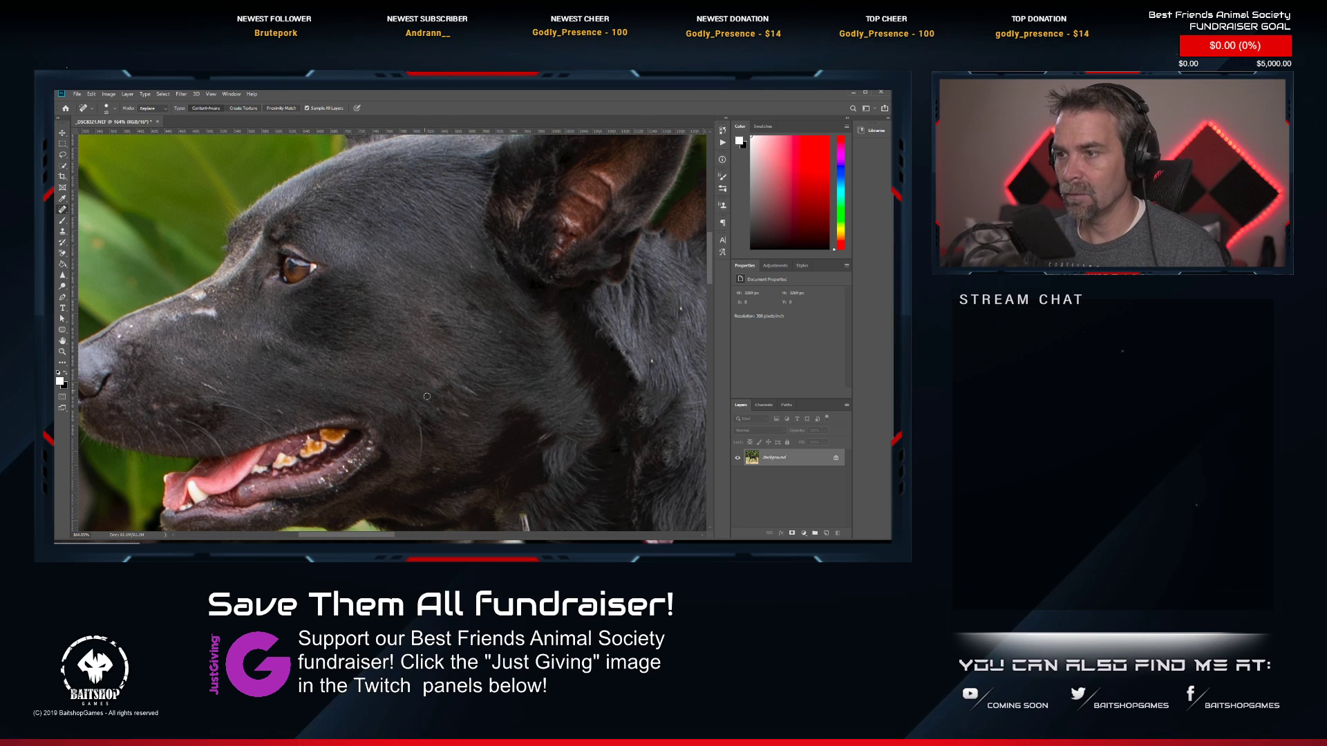
{"action": "scroll", "coordinate": [447, 391], "scroll_direction": "right", "scroll_amount": 5}
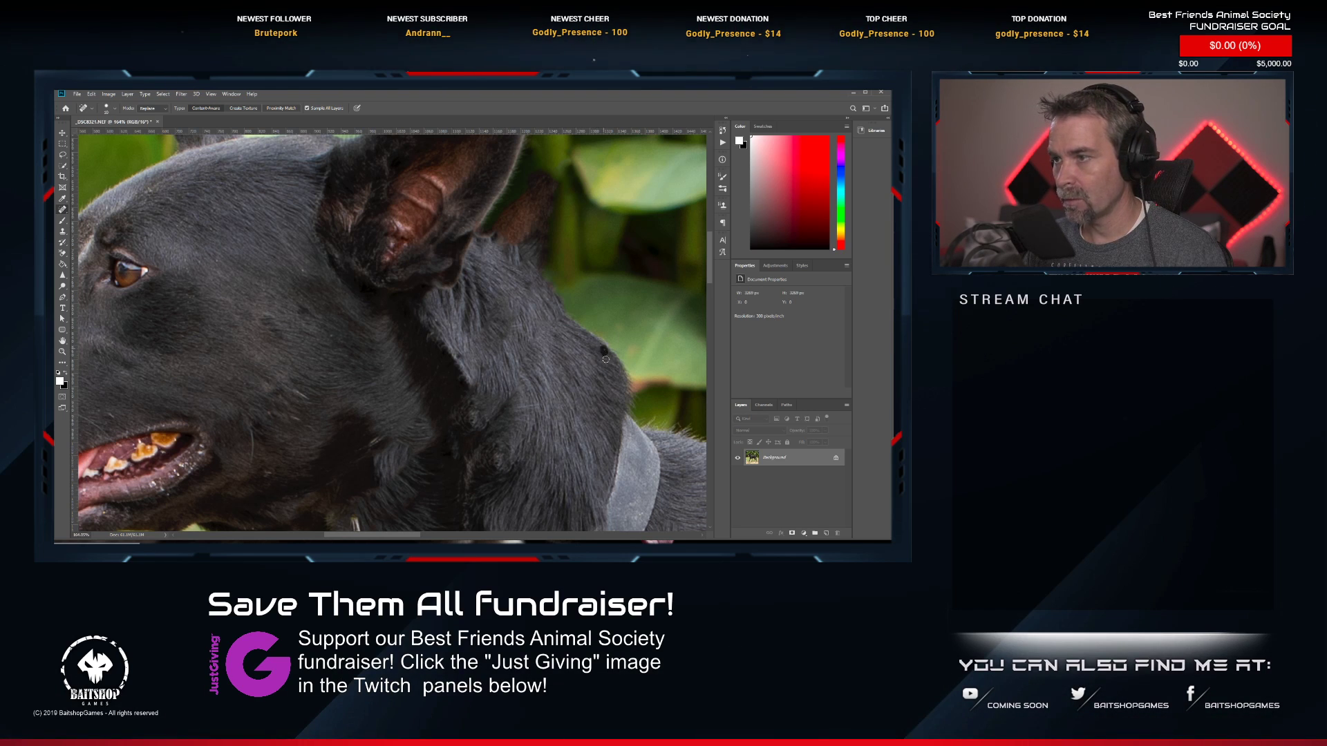
{"action": "scroll", "coordinate": [606, 357], "scroll_direction": "down", "scroll_amount": 6}
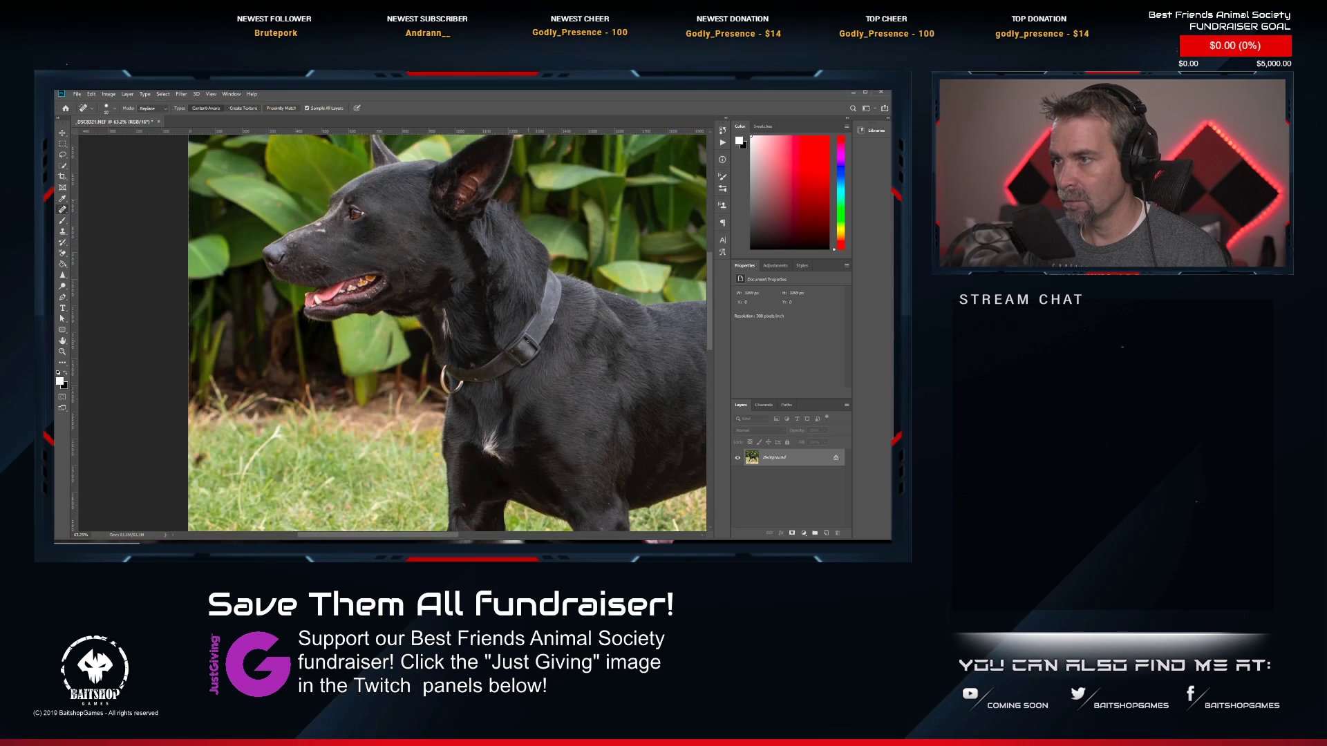
{"action": "scroll", "coordinate": [527, 341], "scroll_direction": "up", "scroll_amount": 4}
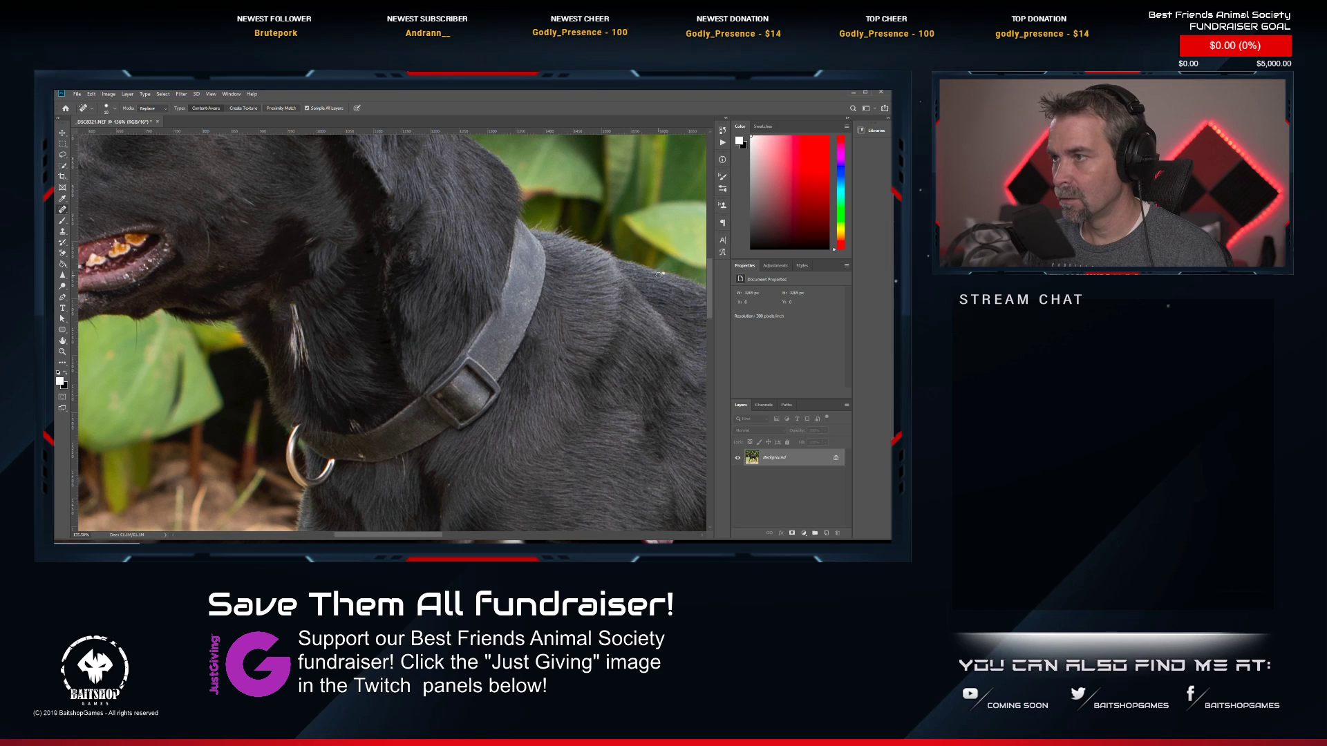
{"action": "scroll", "coordinate": [511, 275], "scroll_direction": "down", "scroll_amount": 4}
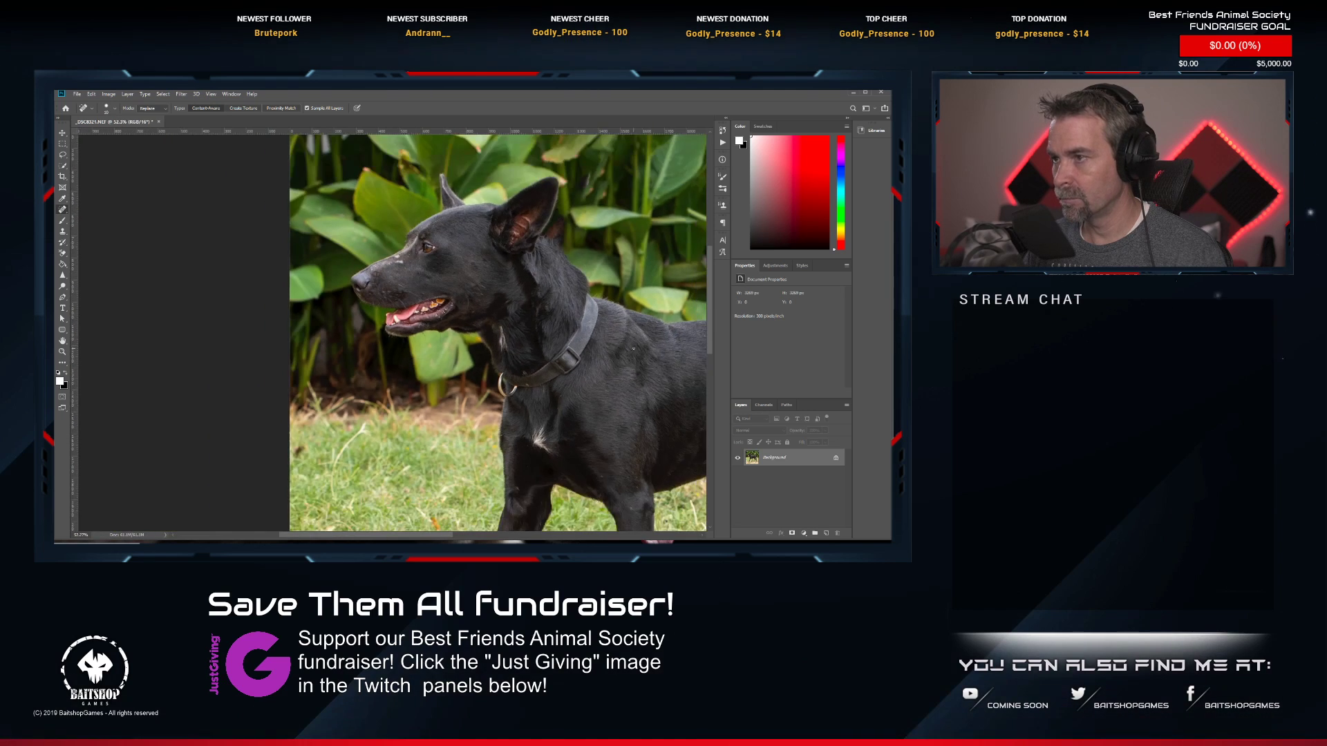
{"action": "scroll", "coordinate": [511, 276], "scroll_direction": "down", "scroll_amount": 4}
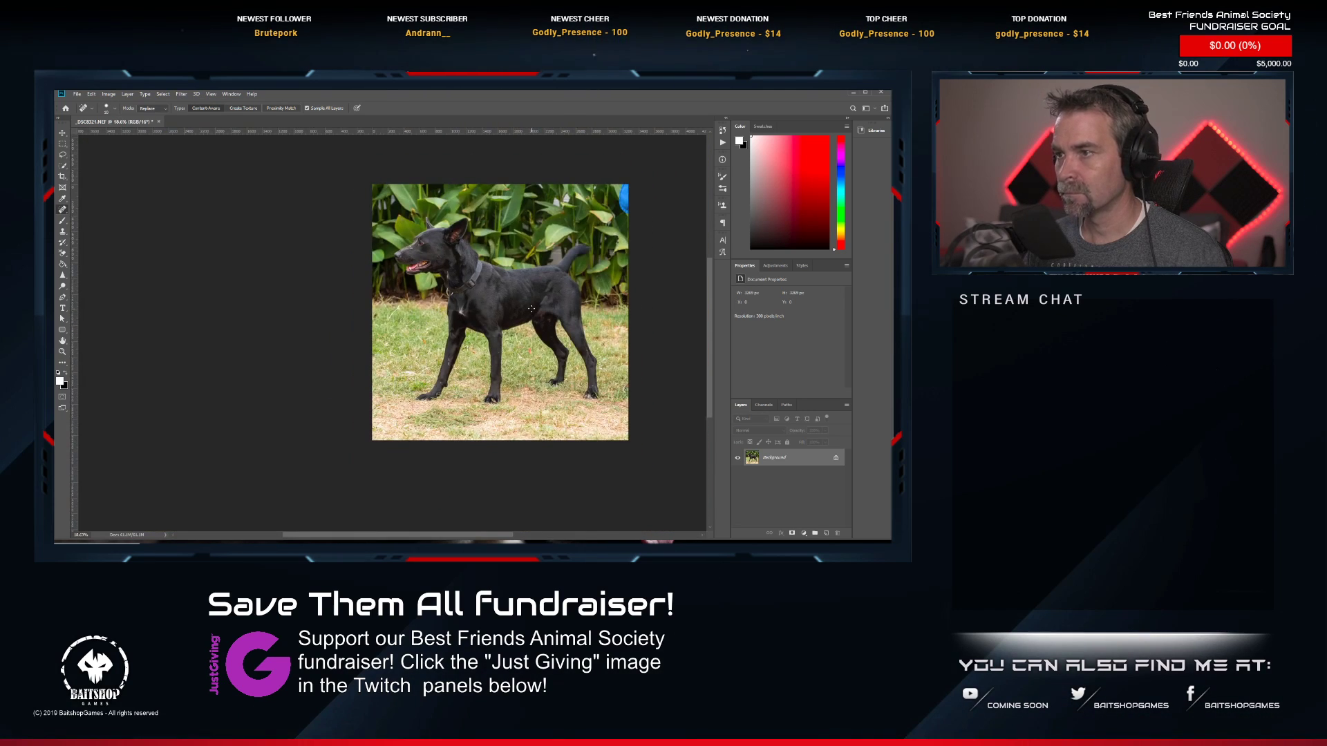
Lighten the black dog's visible brown eye with the Dodge tool.
{"action": "scroll", "coordinate": [539, 296], "scroll_direction": "up", "scroll_amount": 3}
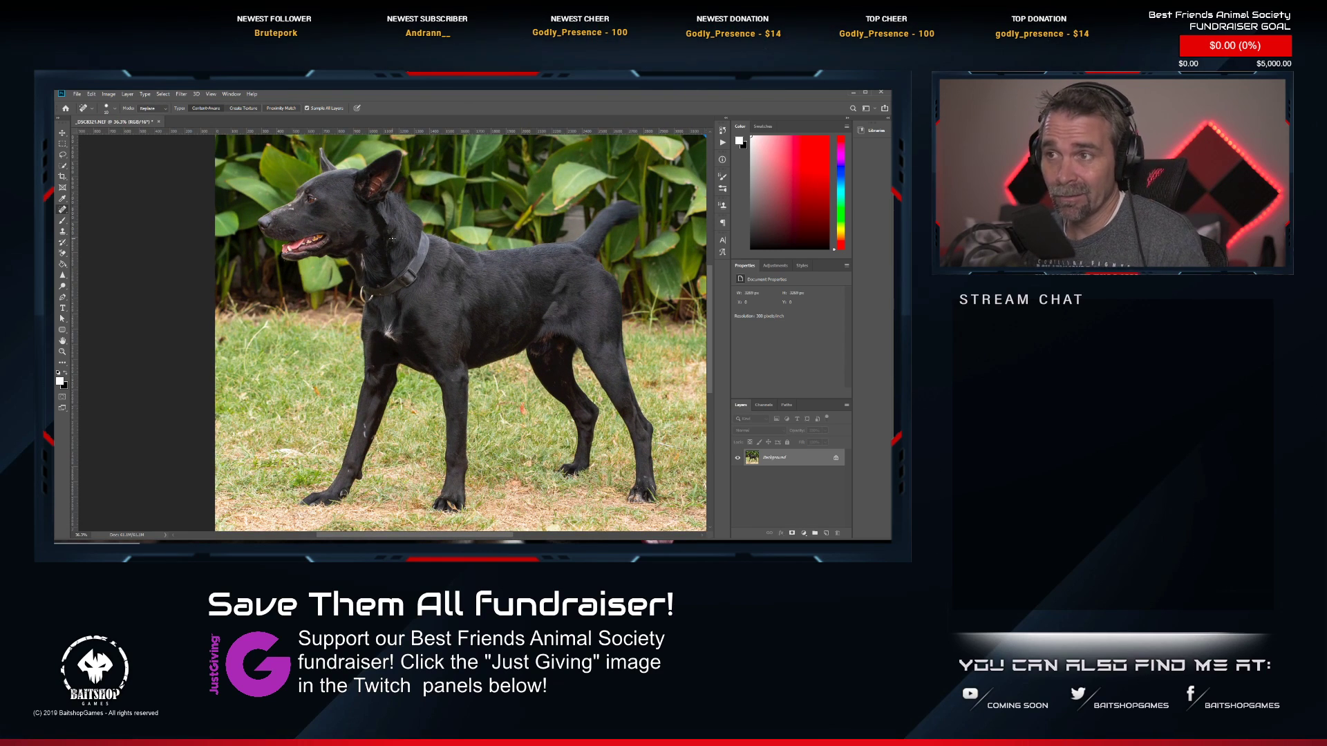
{"action": "scroll", "coordinate": [472, 245], "scroll_direction": "down", "scroll_amount": 1}
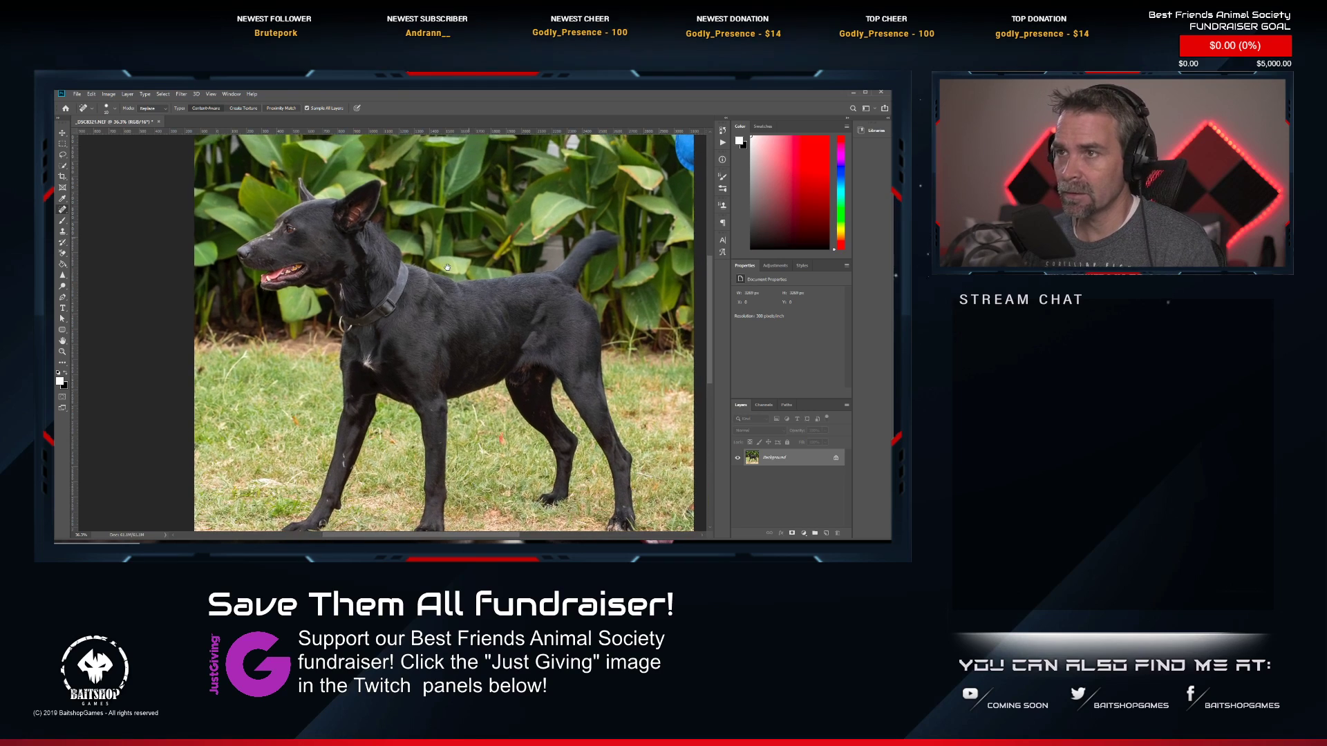
{"action": "scroll", "coordinate": [414, 217], "scroll_direction": "down", "scroll_amount": 1}
{"action": "scroll", "coordinate": [334, 248], "scroll_direction": "up", "scroll_amount": 8}
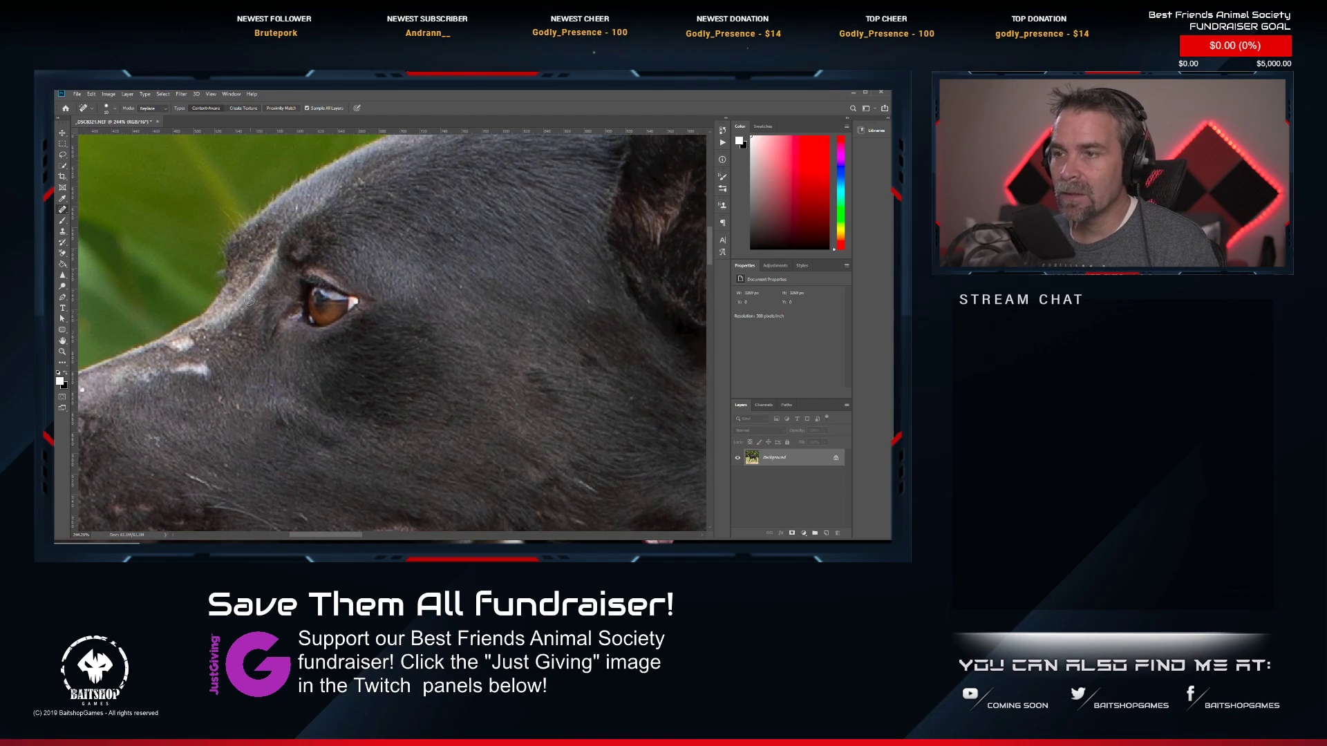
{"action": "left_click", "coordinate": [63, 287]}
{"action": "left_click_drag", "start_coordinate": [316, 298], "coordinate": [327, 313]}
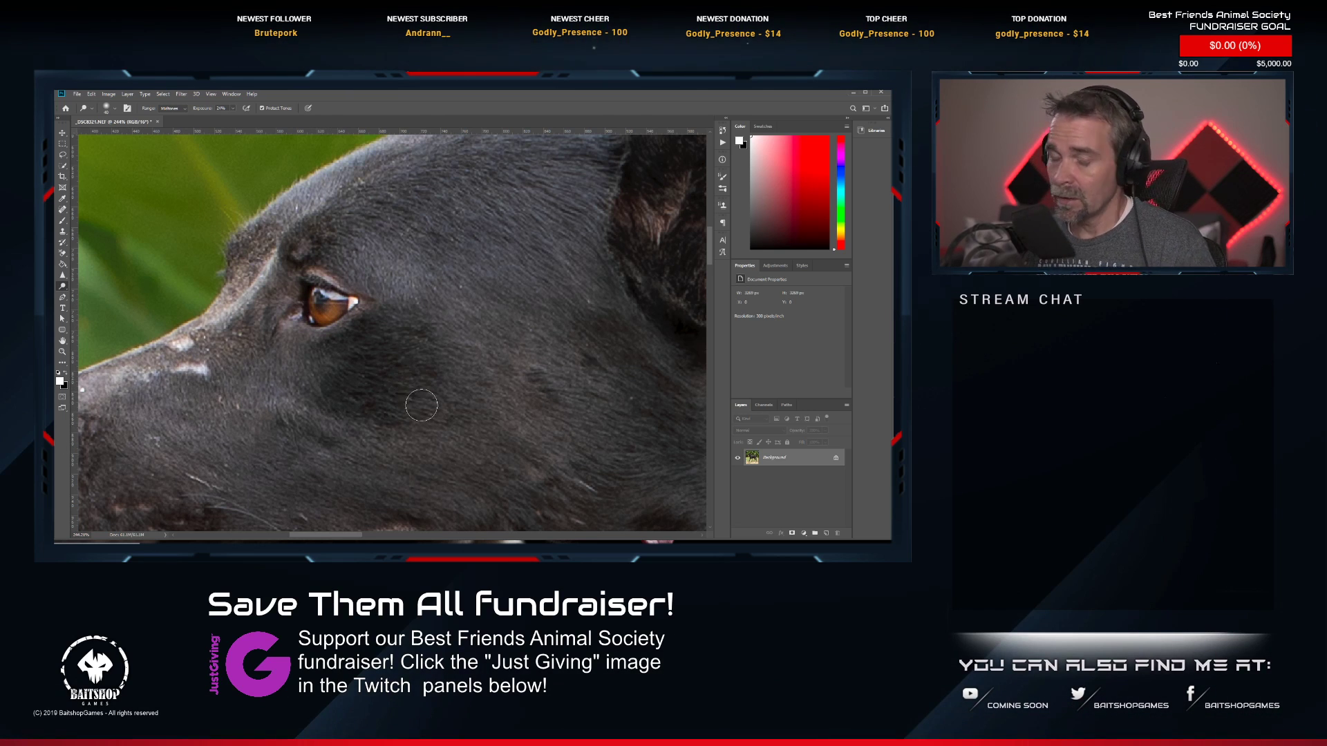
Remove the blue clothing from the photo's upper-right corner with the Spot Healing Brush.
{"action": "scroll", "coordinate": [401, 366], "scroll_direction": "down", "scroll_amount": 1}
{"action": "scroll", "coordinate": [400, 366], "scroll_direction": "down", "scroll_amount": 10}
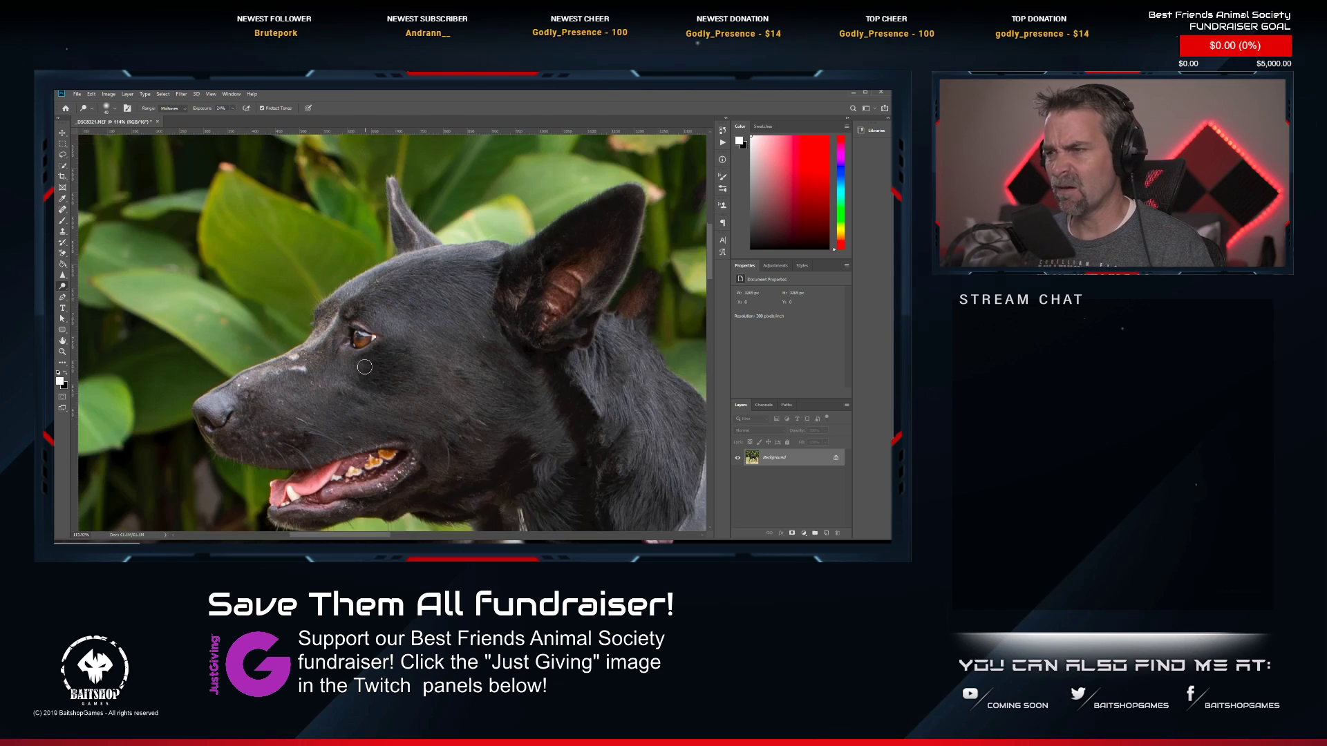
{"action": "scroll", "coordinate": [366, 378], "scroll_direction": "down", "scroll_amount": 3}
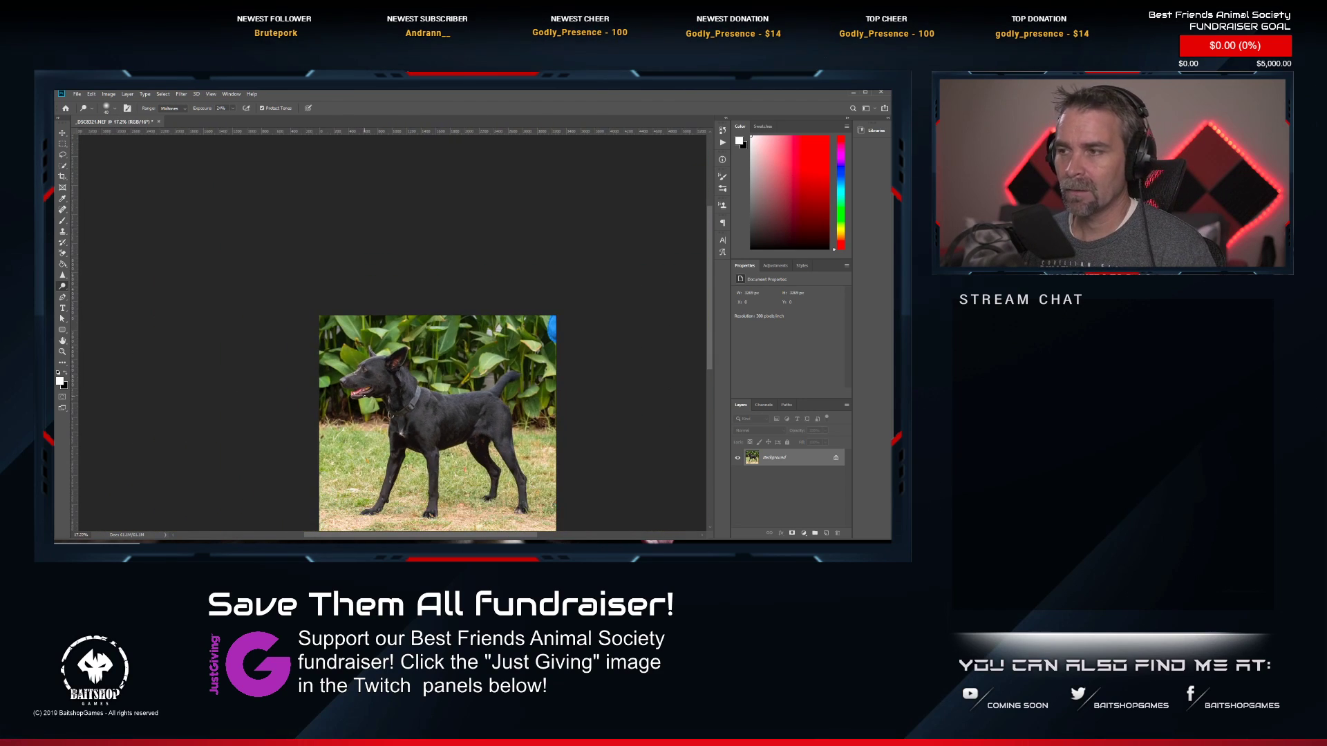
{"action": "scroll", "coordinate": [455, 454], "scroll_direction": "up", "scroll_amount": 6}
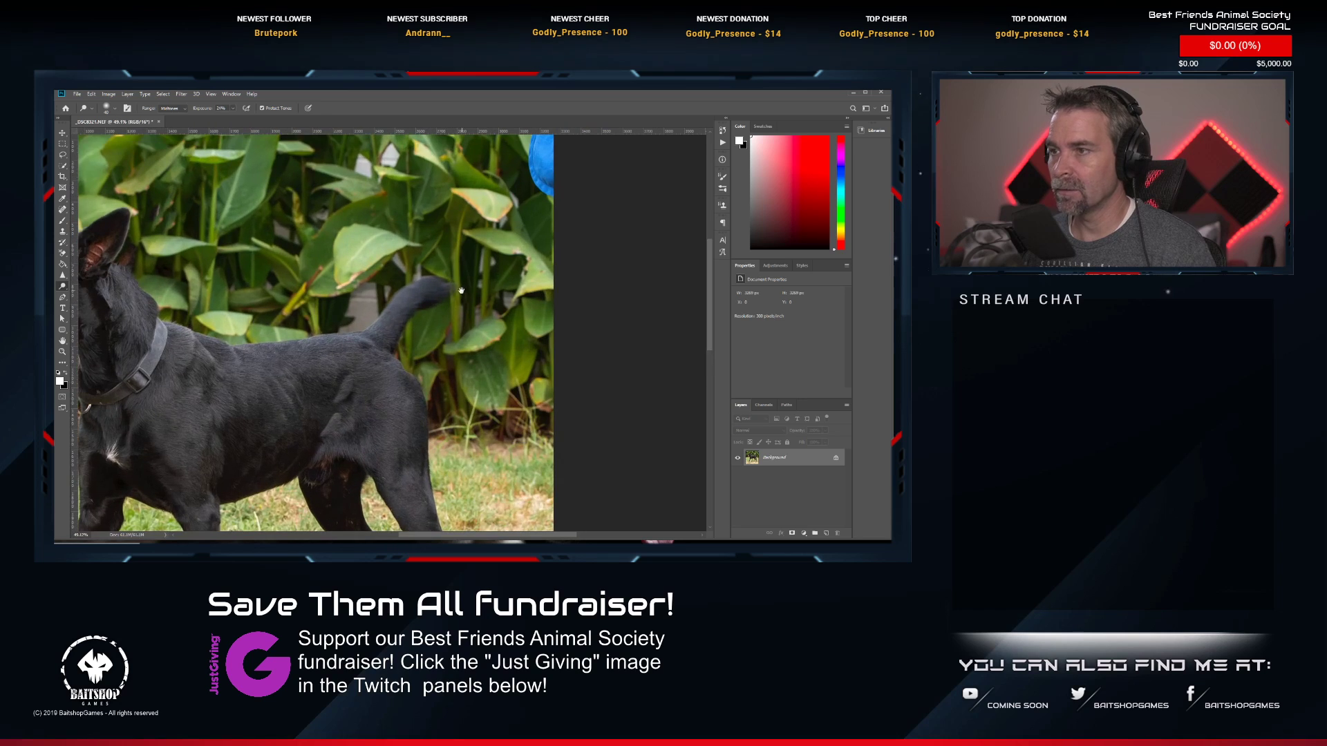
{"action": "key", "text": "j"}
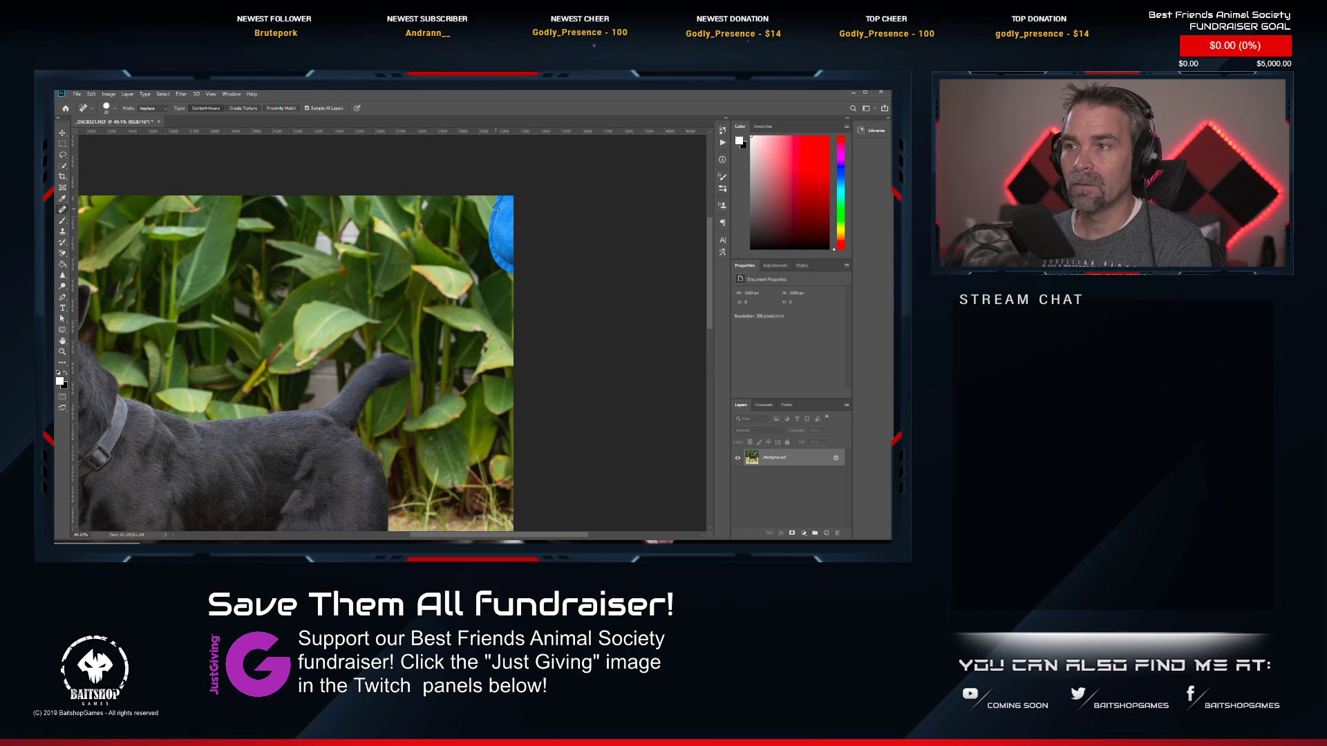
{"action": "mouse_move", "coordinate": [506, 191]}
{"action": "left_mouse_down"}
{"action": "mouse_move", "coordinate": [492, 239]}
{"action": "mouse_move", "coordinate": [513, 270]}
{"action": "mouse_move", "coordinate": [519, 192]}
{"action": "mouse_move", "coordinate": [505, 250]}
{"action": "left_mouse_up"}
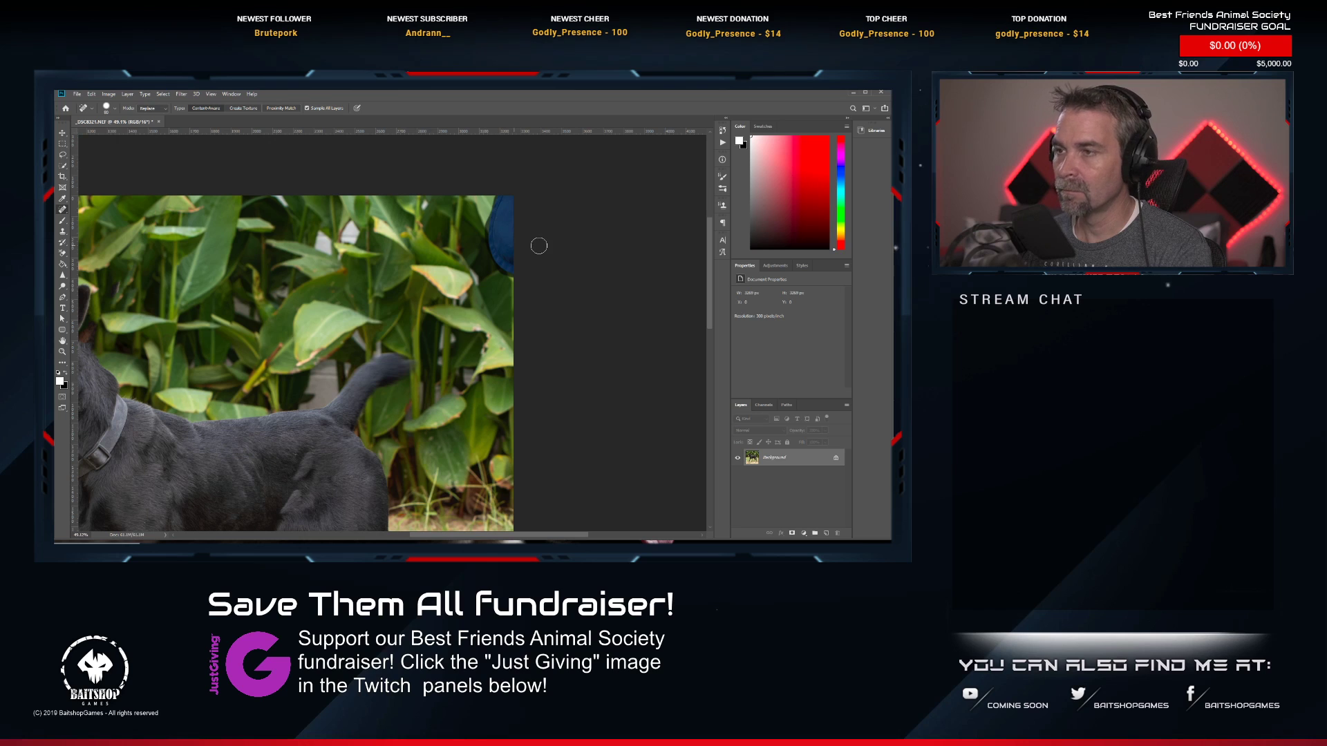
{"action": "scroll", "coordinate": [501, 329], "scroll_direction": "down", "scroll_amount": 12}
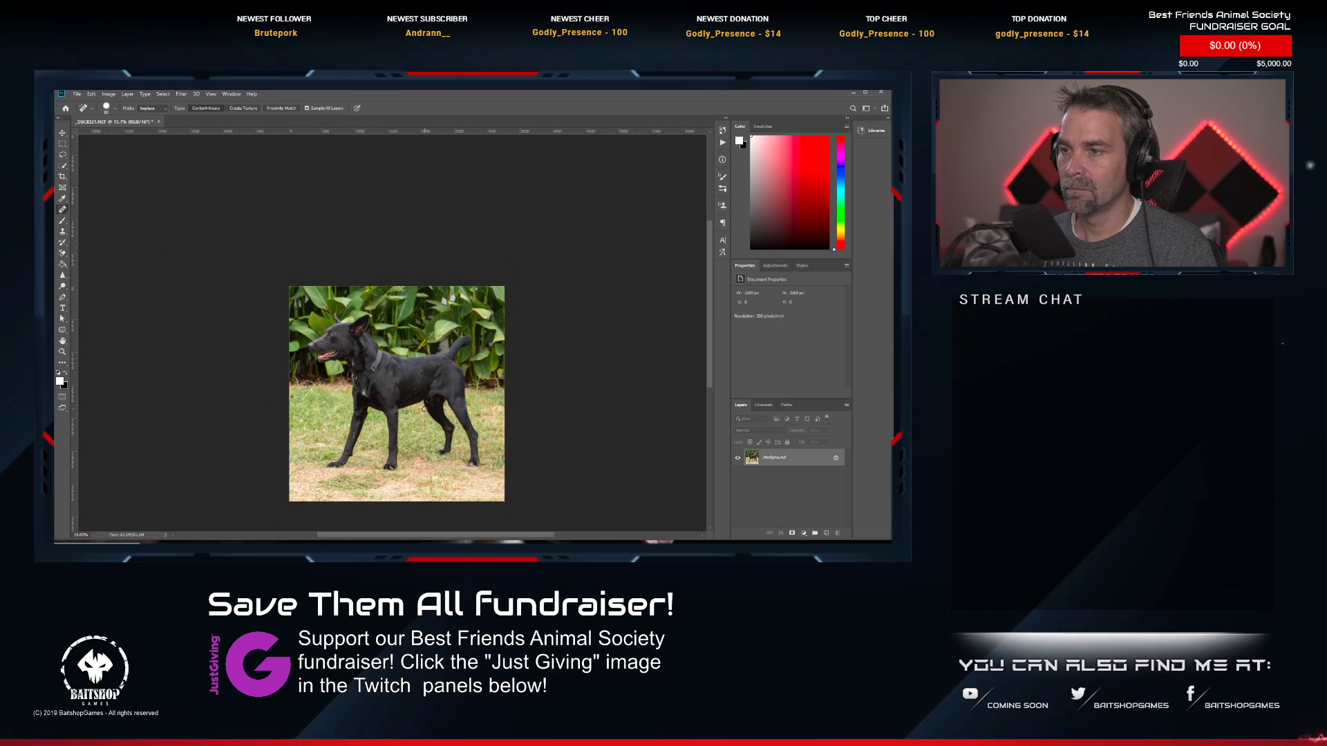
Save and close the retouched _DSC8321 photo, and rate its TIFF 2 stars back in Lightroom Classic.
{"action": "scroll", "coordinate": [424, 409], "scroll_direction": "up", "scroll_amount": 4}
{"action": "left_click", "coordinate": [173, 122]}
{"action": "left_click", "coordinate": [427, 550]}
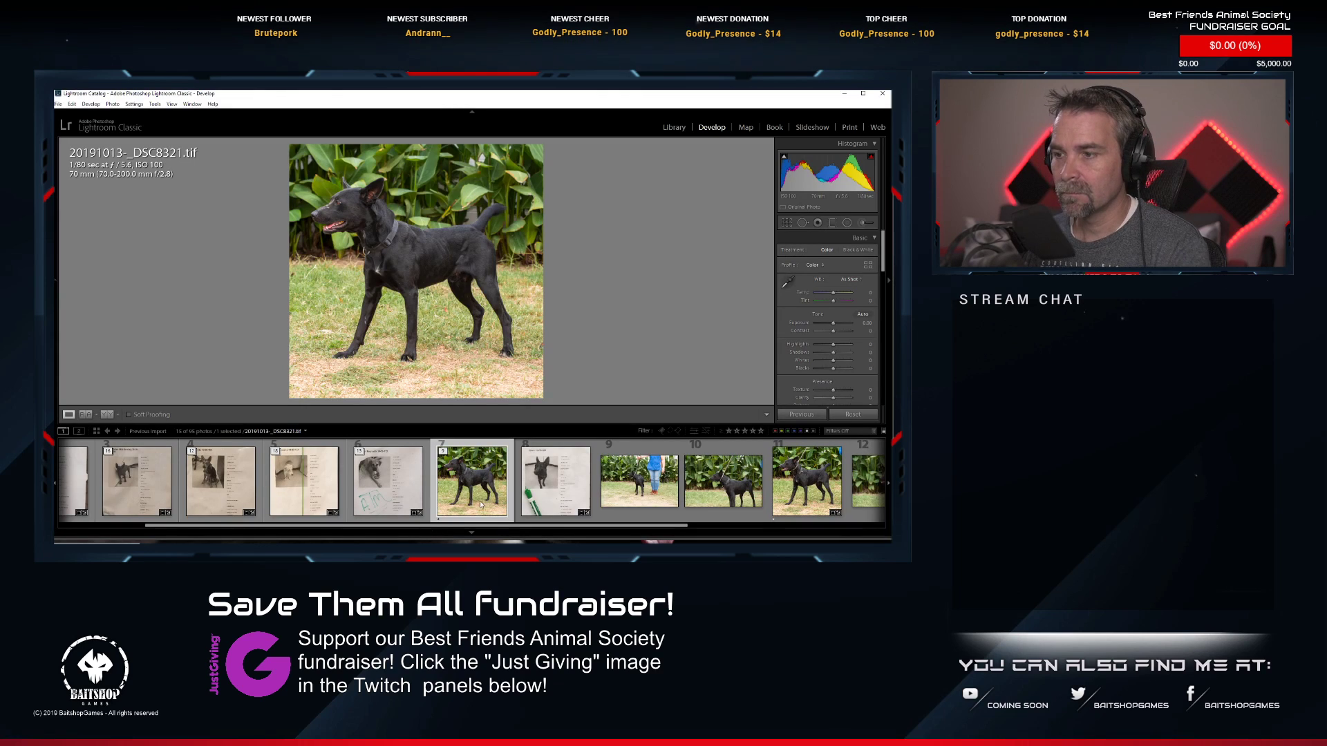
{"action": "key", "text": "2"}
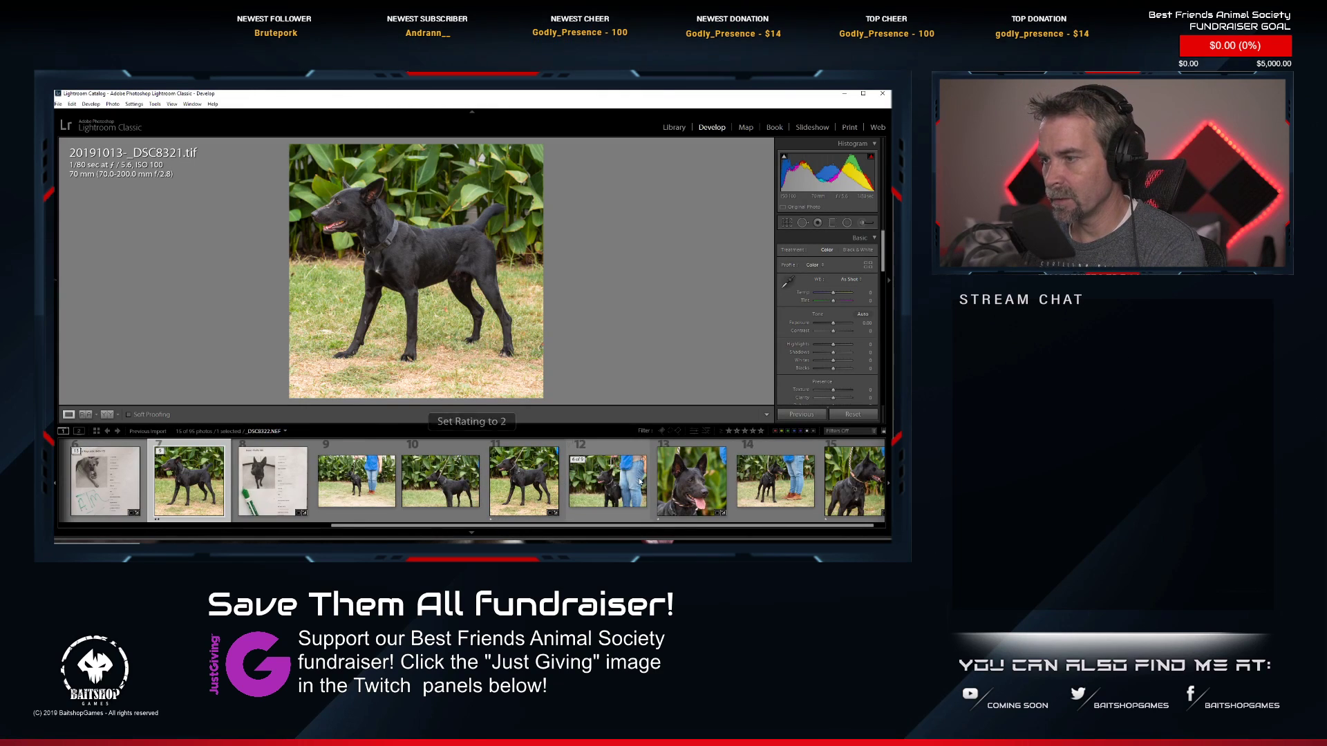
Select the black dog's head portrait _DSC8326.NEF and open it for editing in Photoshop.
{"action": "left_click", "coordinate": [653, 484]}
{"action": "right_click", "coordinate": [652, 484]}
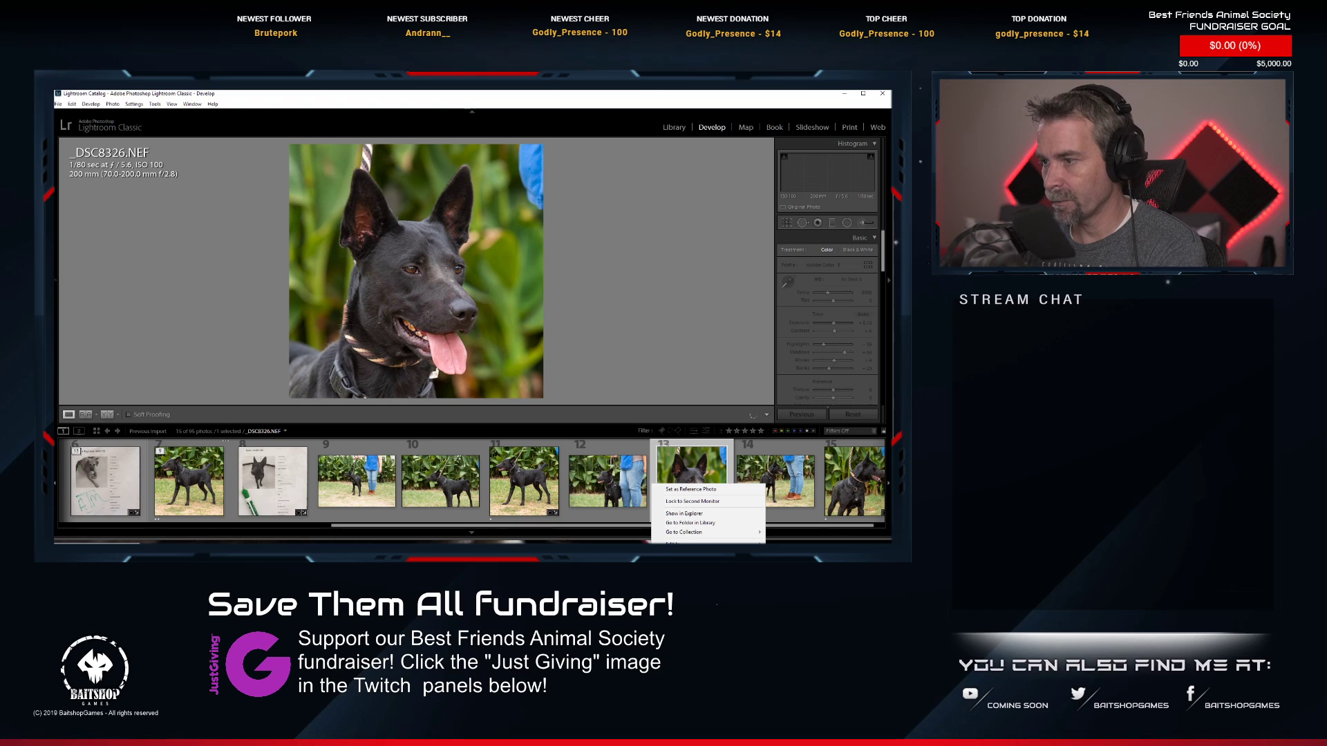
{"action": "mouse_move", "coordinate": [691, 544]}
{"action": "left_click", "coordinate": [816, 543]}
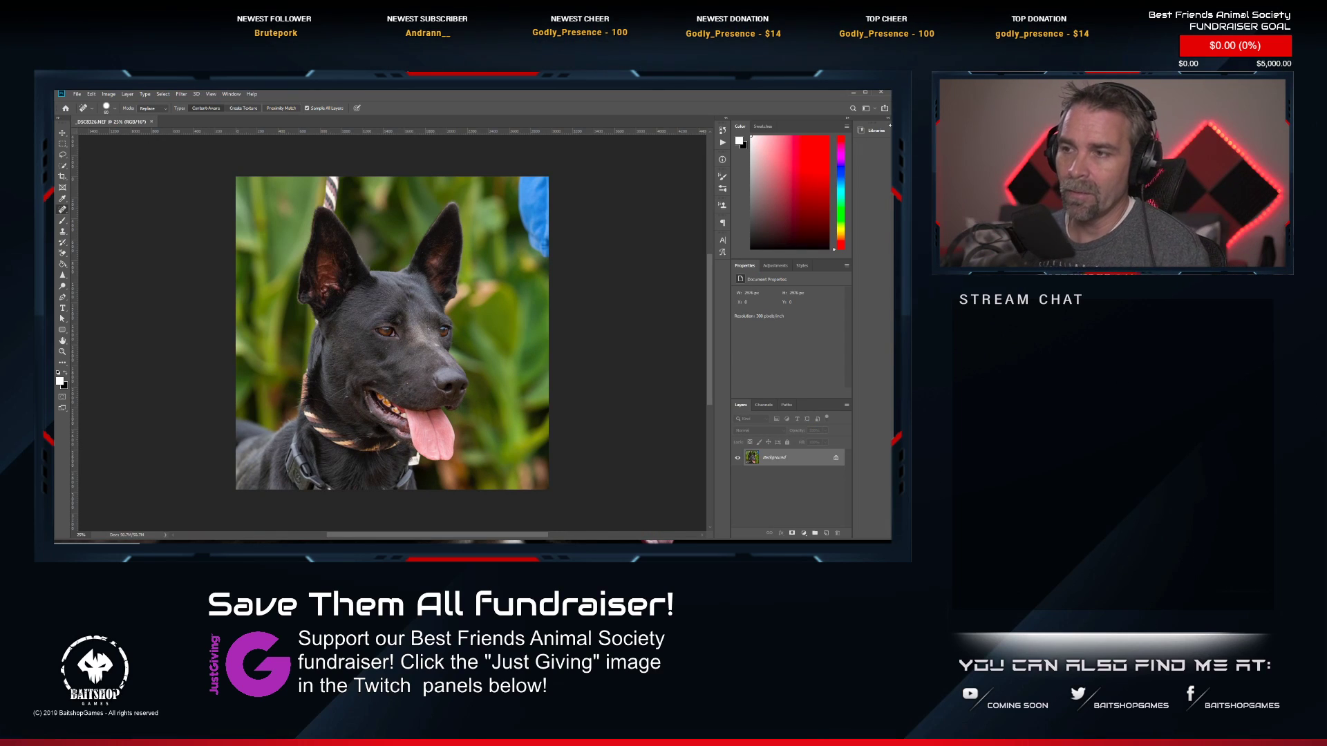
Remove the striped leash loop around the dog's throat and the back of its neck with the Spot Healing Brush.
{"action": "scroll", "coordinate": [375, 270], "scroll_direction": "up", "scroll_amount": 7}
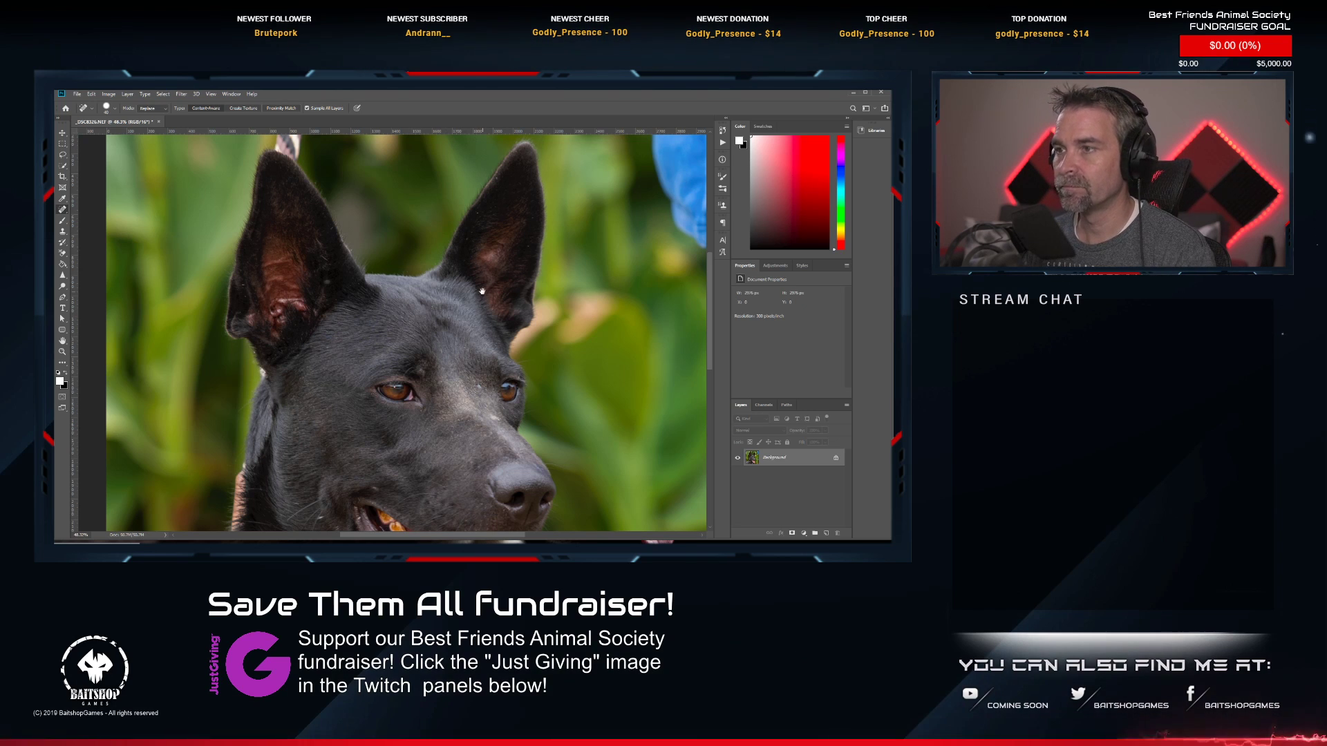
{"action": "left_click_drag", "start_coordinate": [484, 291], "coordinate": [464, 332]}
{"action": "scroll", "coordinate": [459, 335], "scroll_direction": "down", "scroll_amount": 4}
{"action": "left_click_drag", "start_coordinate": [340, 383], "coordinate": [421, 279]}
{"action": "left_click_drag", "start_coordinate": [440, 462], "coordinate": [429, 411]}
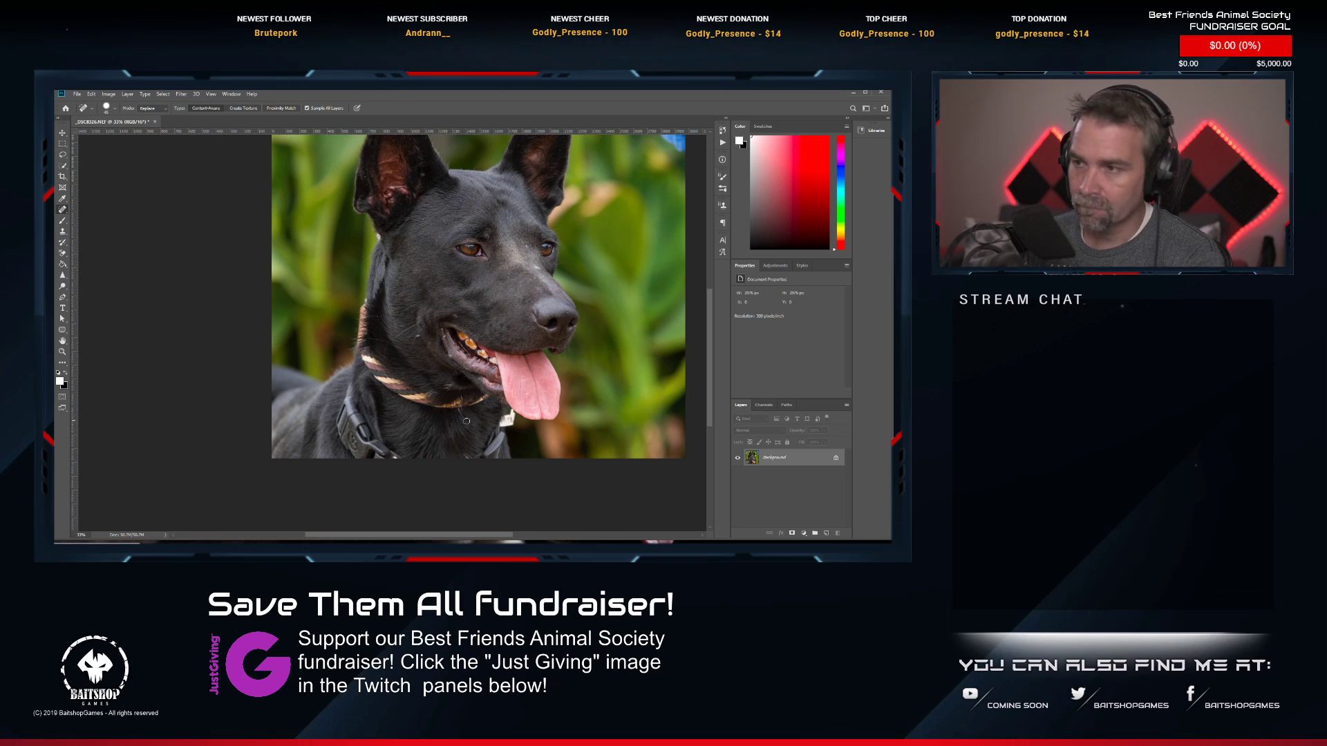
{"action": "mouse_move", "coordinate": [482, 398]}
{"action": "left_mouse_down"}
{"action": "mouse_move", "coordinate": [408, 404]}
{"action": "mouse_move", "coordinate": [457, 405]}
{"action": "mouse_move", "coordinate": [399, 381]}
{"action": "mouse_move", "coordinate": [369, 349]}
{"action": "mouse_move", "coordinate": [382, 381]}
{"action": "mouse_move", "coordinate": [409, 397]}
{"action": "mouse_move", "coordinate": [376, 362]}
{"action": "mouse_move", "coordinate": [410, 358]}
{"action": "left_mouse_up"}
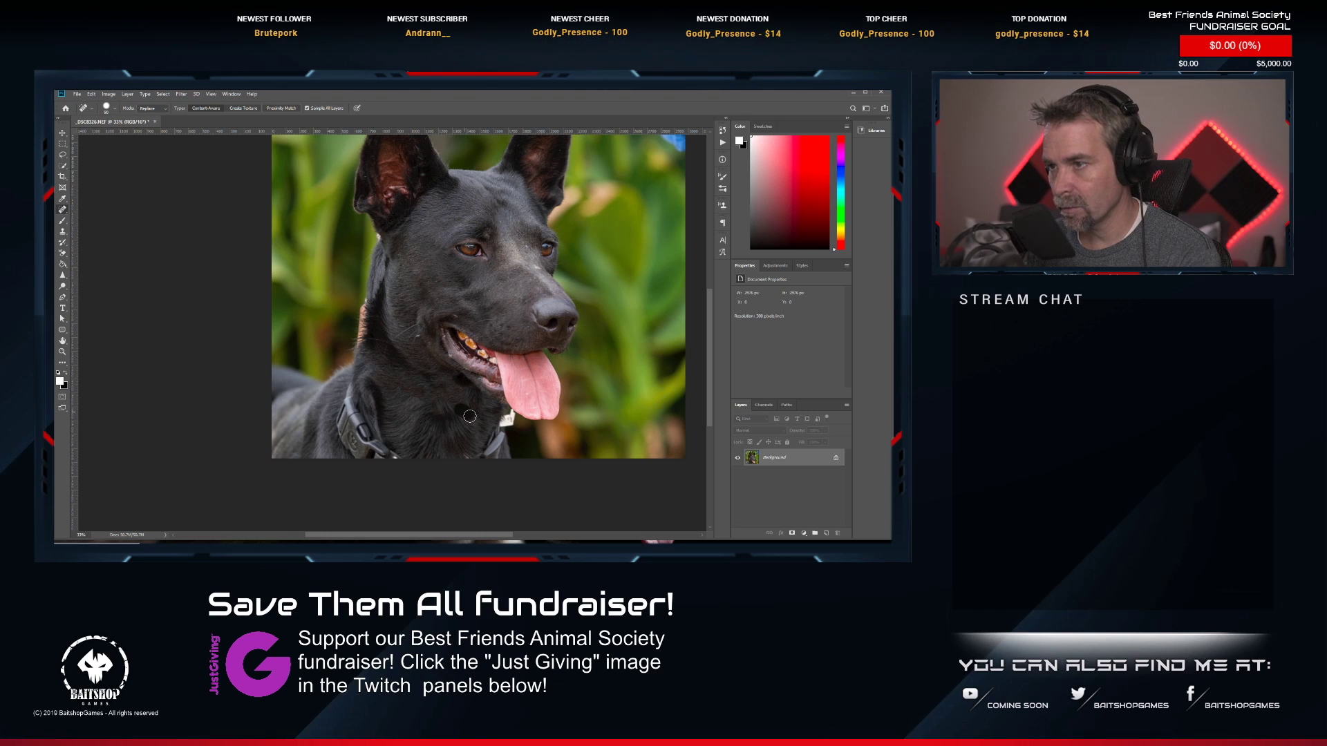
{"action": "mouse_move", "coordinate": [365, 305]}
{"action": "left_mouse_down"}
{"action": "mouse_move", "coordinate": [357, 365]}
{"action": "mouse_move", "coordinate": [367, 314]}
{"action": "left_mouse_up"}
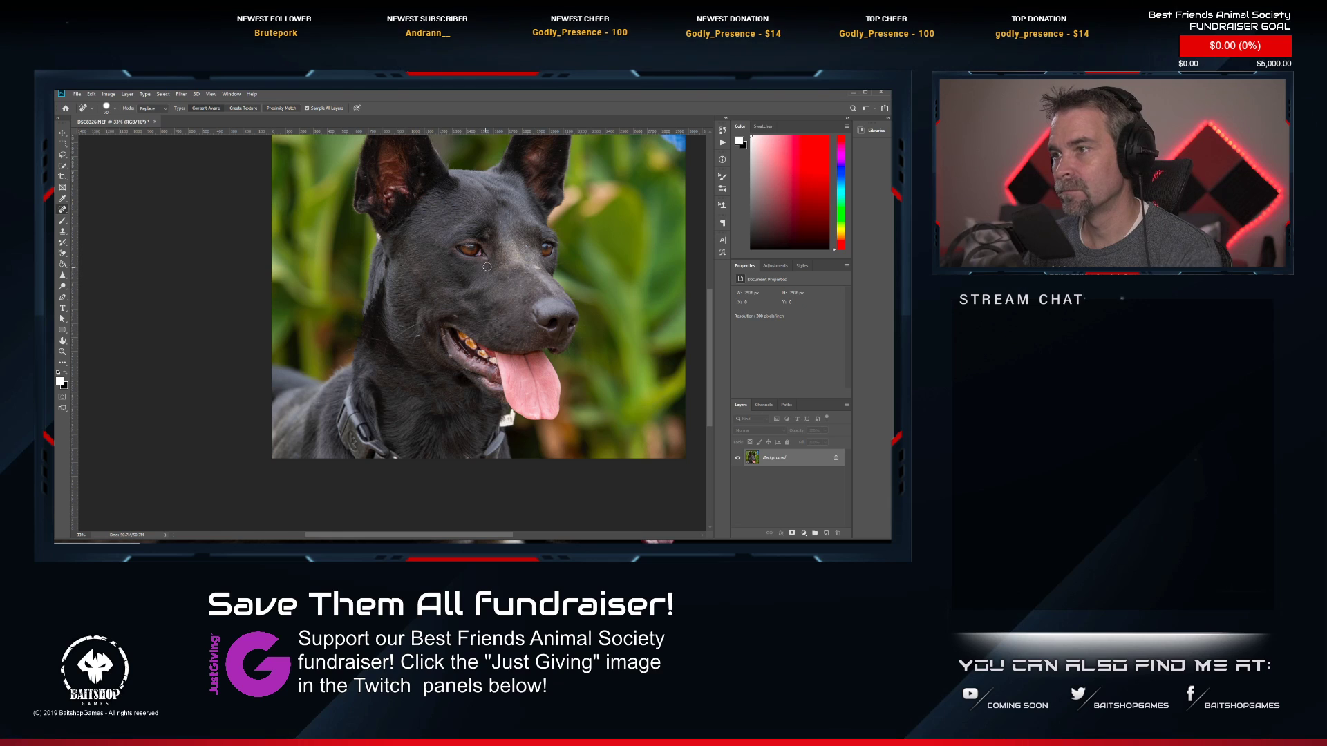
Paint over the leash section between the dog's ear and the photo's upper edge with a larger Spot Healing Brush.
{"action": "left_click_drag", "start_coordinate": [526, 296], "coordinate": [473, 410]}
{"action": "left_click_drag", "start_coordinate": [406, 217], "coordinate": [425, 274]}
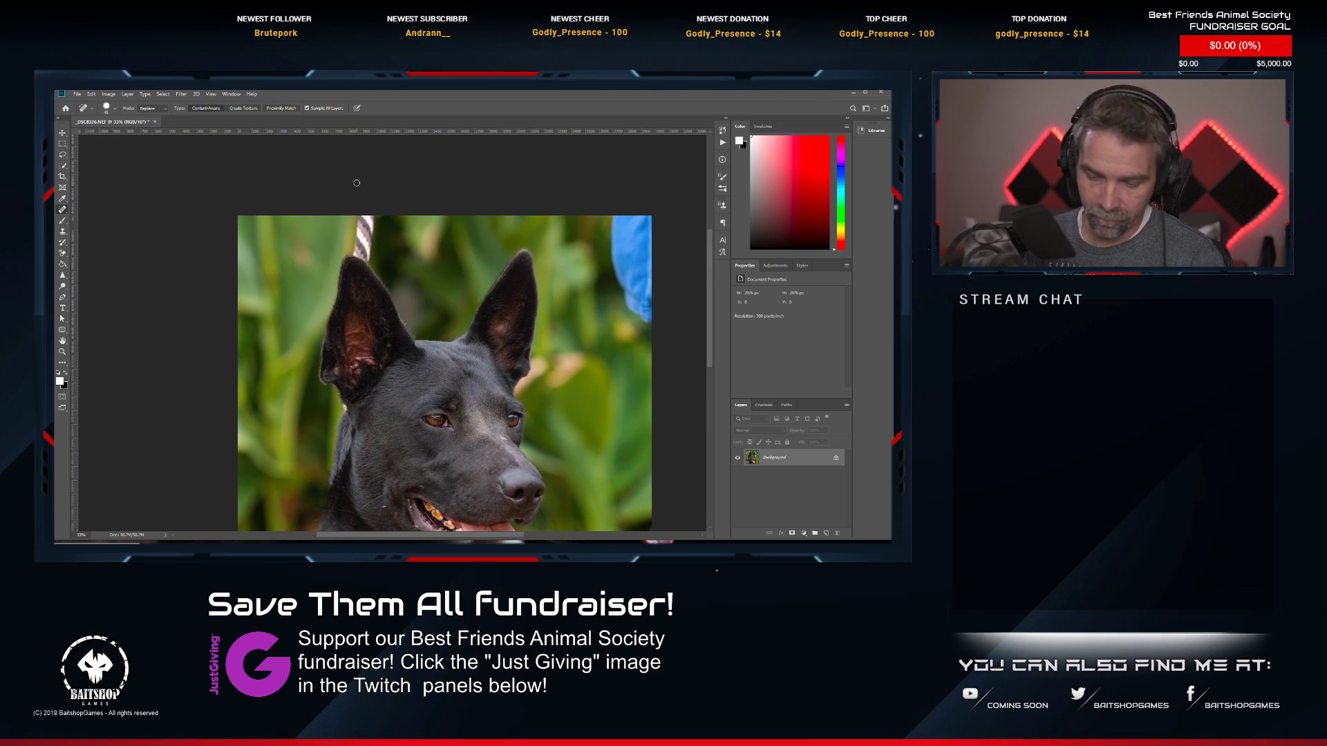
{"action": "left_click", "coordinate": [364, 223]}
{"action": "mouse_move", "coordinate": [366, 208]}
{"action": "left_mouse_down"}
{"action": "mouse_move", "coordinate": [363, 255]}
{"action": "mouse_move", "coordinate": [367, 220]}
{"action": "mouse_move", "coordinate": [381, 237]}
{"action": "left_mouse_up"}
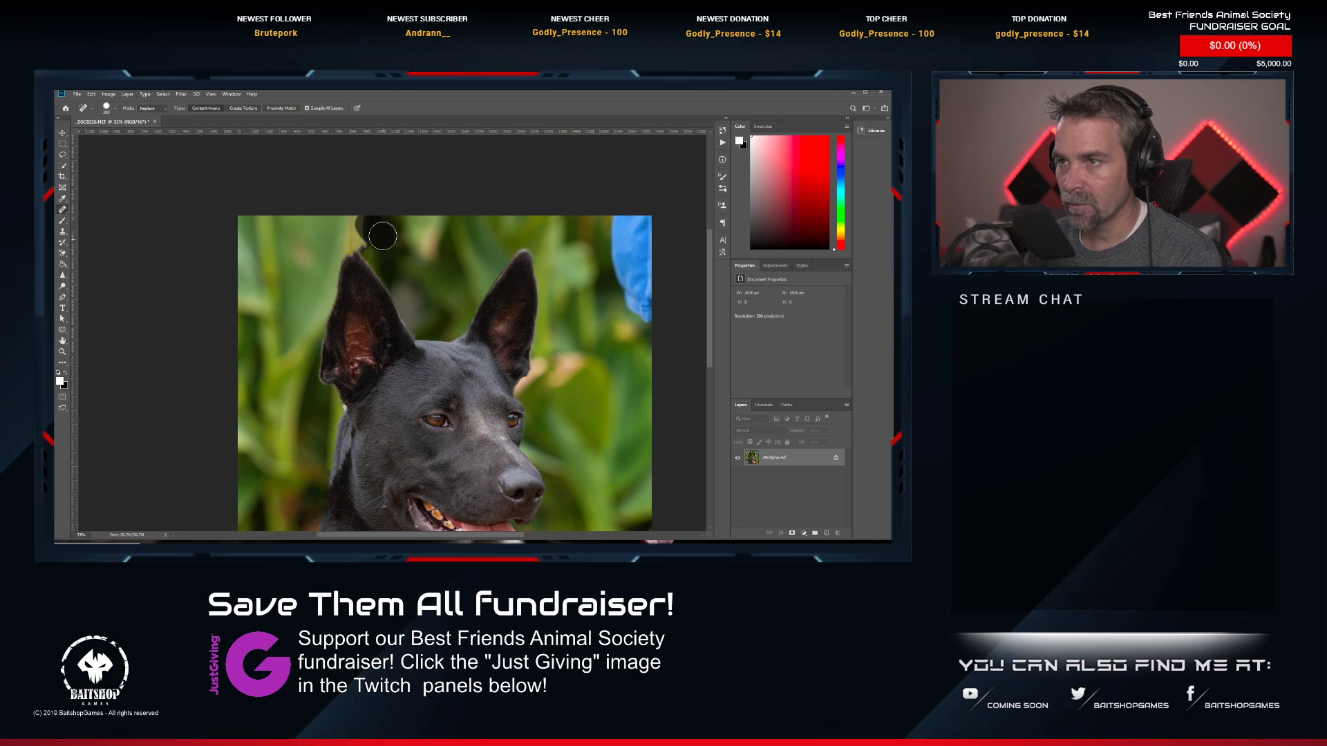
Undo the last healing strokes above the dog's ear and repaint the leash remnant there with the Spot Healing Brush.
{"action": "key", "text": "ctrl+z"}
{"action": "key", "text": "ctrl+z"}
{"action": "key", "text": "ctrl+z"}
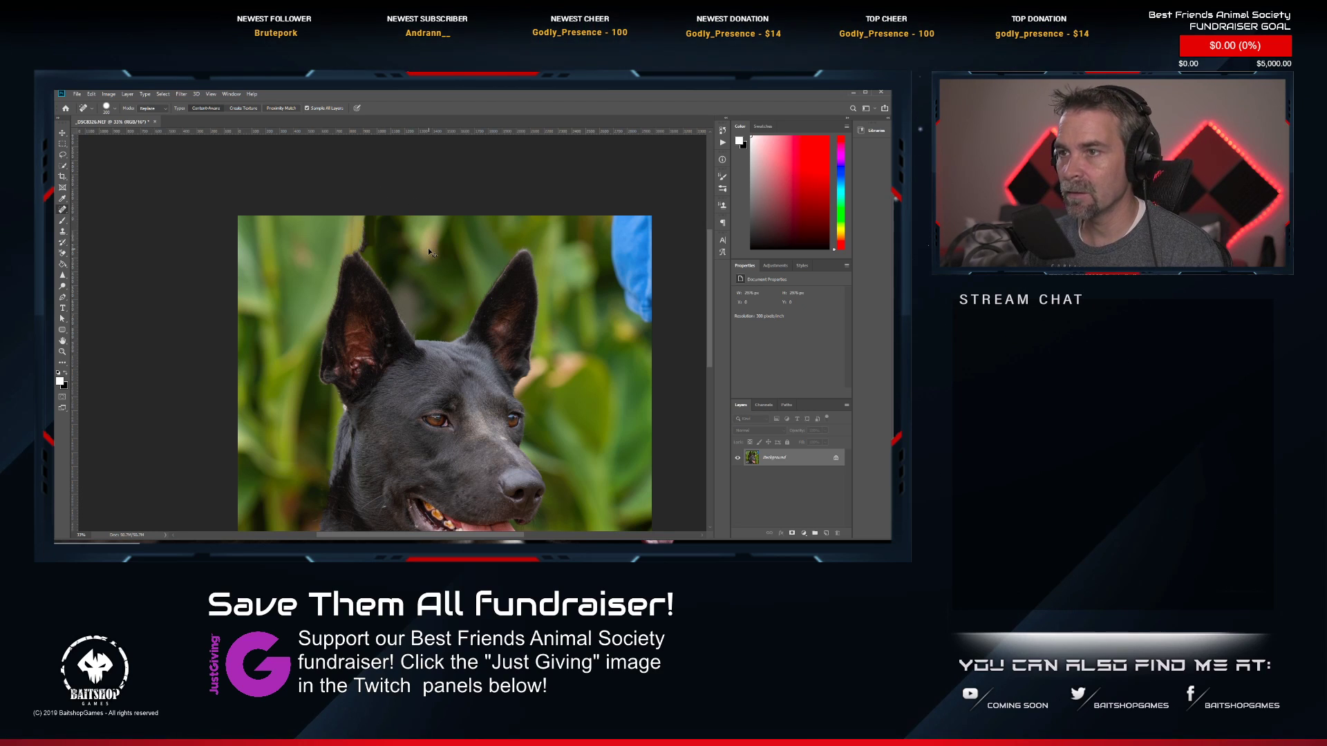
{"action": "mouse_move", "coordinate": [362, 213]}
{"action": "left_mouse_down"}
{"action": "mouse_move", "coordinate": [361, 239]}
{"action": "mouse_move", "coordinate": [377, 249]}
{"action": "mouse_move", "coordinate": [372, 226]}
{"action": "mouse_move", "coordinate": [395, 257]}
{"action": "left_mouse_up"}
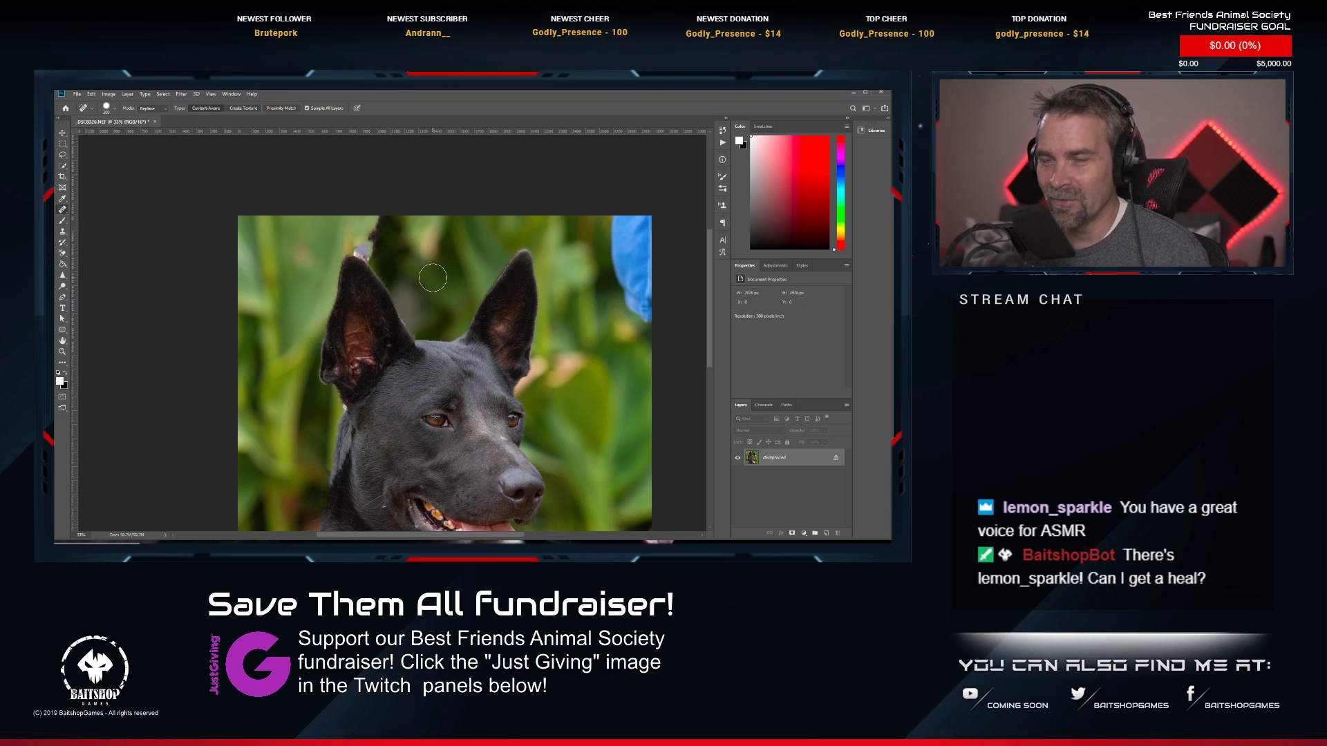
Cover the black fringe and grey patch above the ear tip with sampled background, using an enlarged Clone Stamp.
{"action": "scroll", "coordinate": [380, 245], "scroll_direction": "up", "scroll_amount": 5}
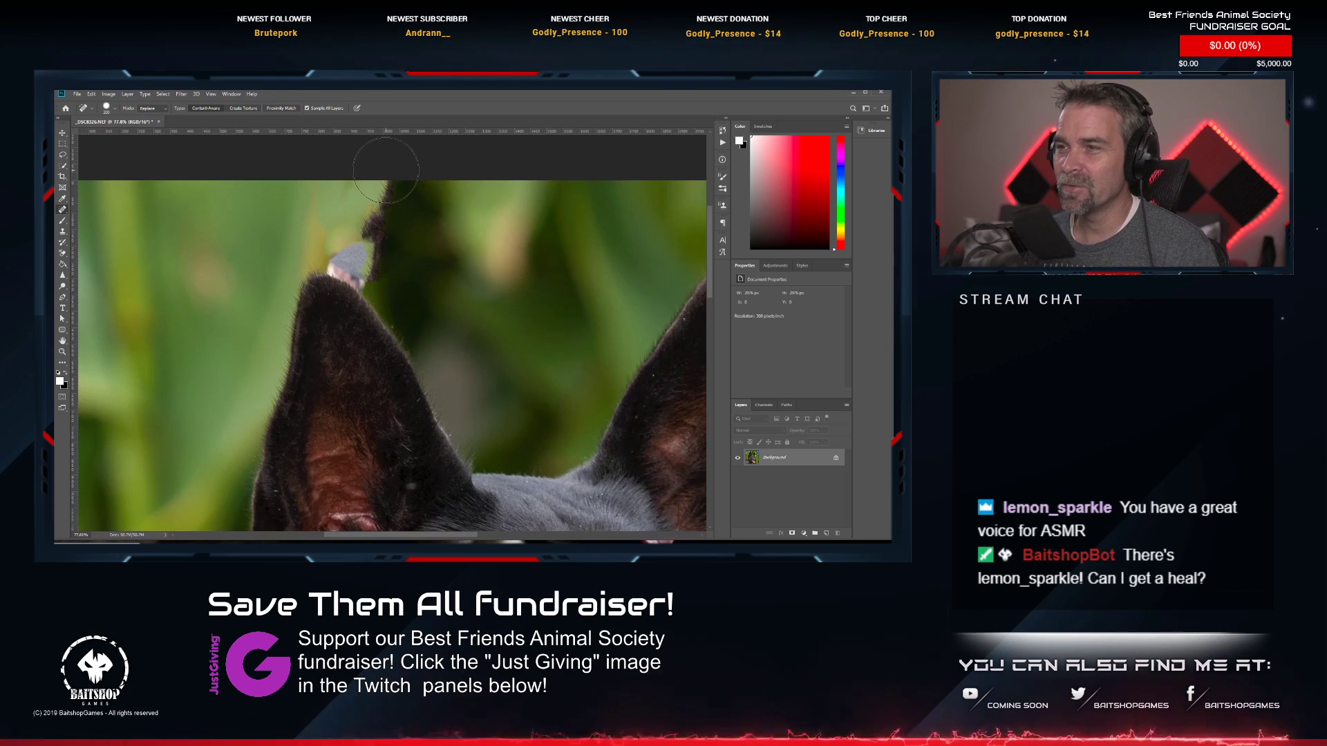
{"action": "scroll", "coordinate": [375, 247], "scroll_direction": "up", "scroll_amount": 2}
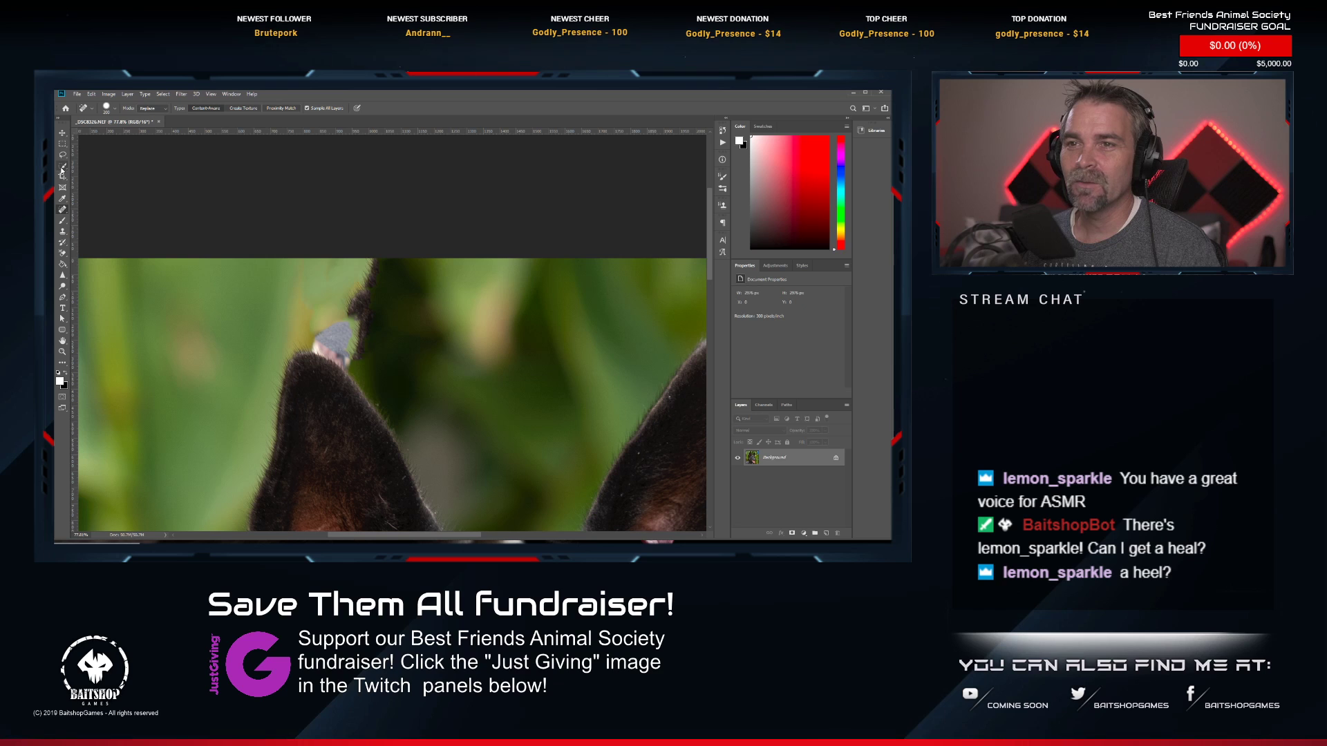
{"action": "scroll", "coordinate": [399, 281], "scroll_direction": "up", "scroll_amount": 3}
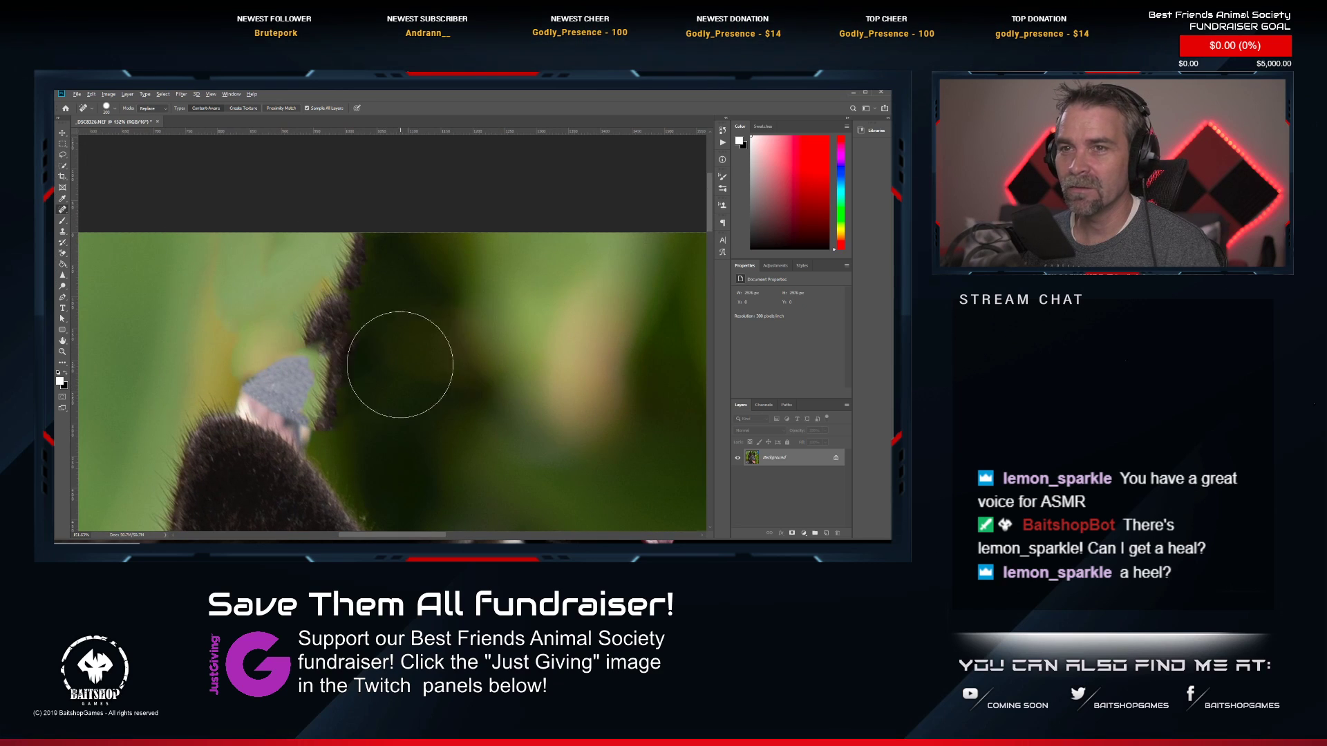
{"action": "scroll", "coordinate": [402, 363], "scroll_direction": "down", "scroll_amount": 3}
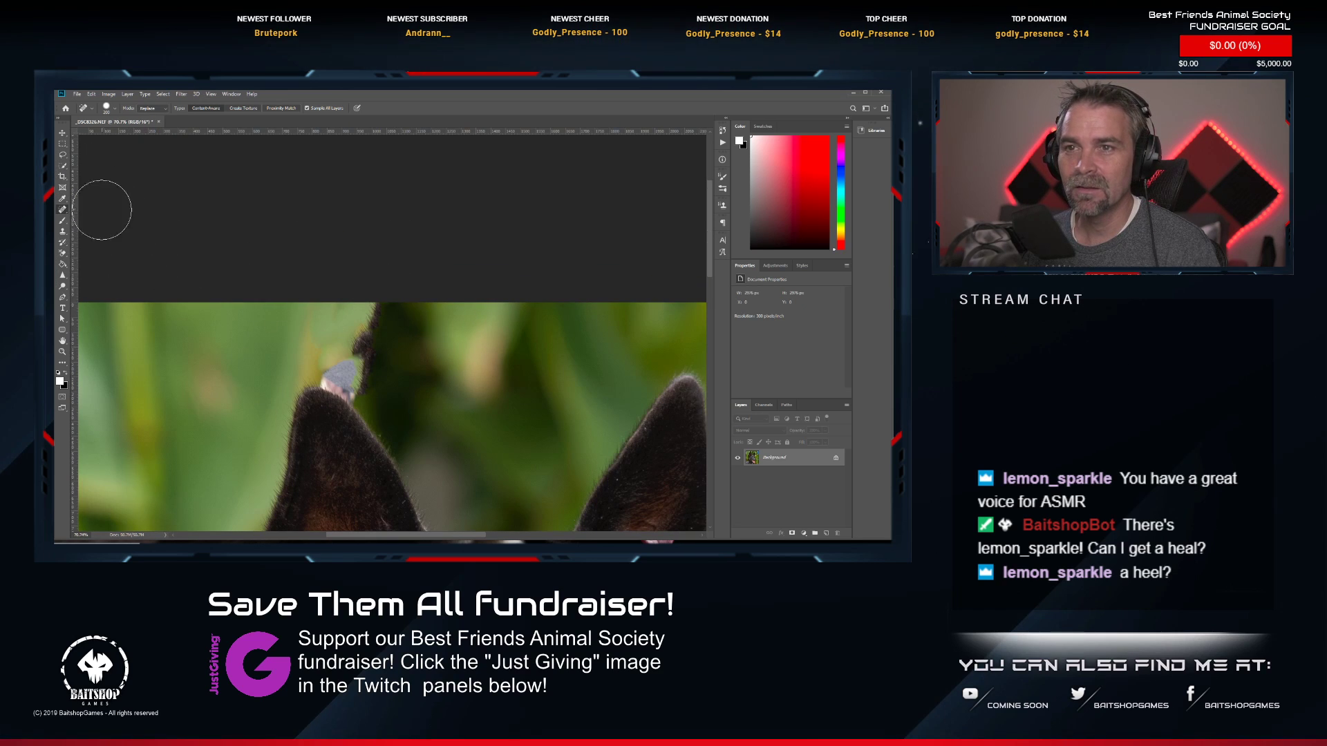
{"action": "left_click", "coordinate": [63, 233]}
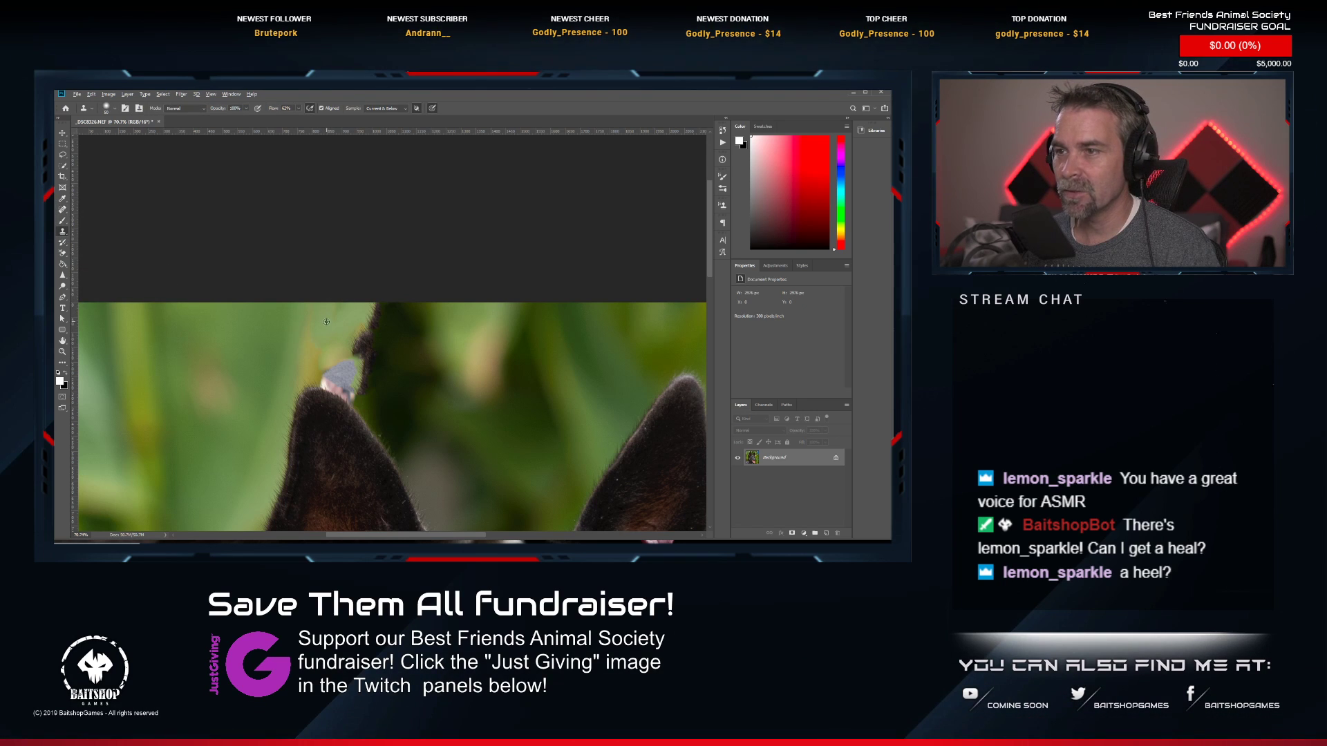
{"action": "scroll", "coordinate": [328, 325], "scroll_direction": "up", "scroll_amount": 2}
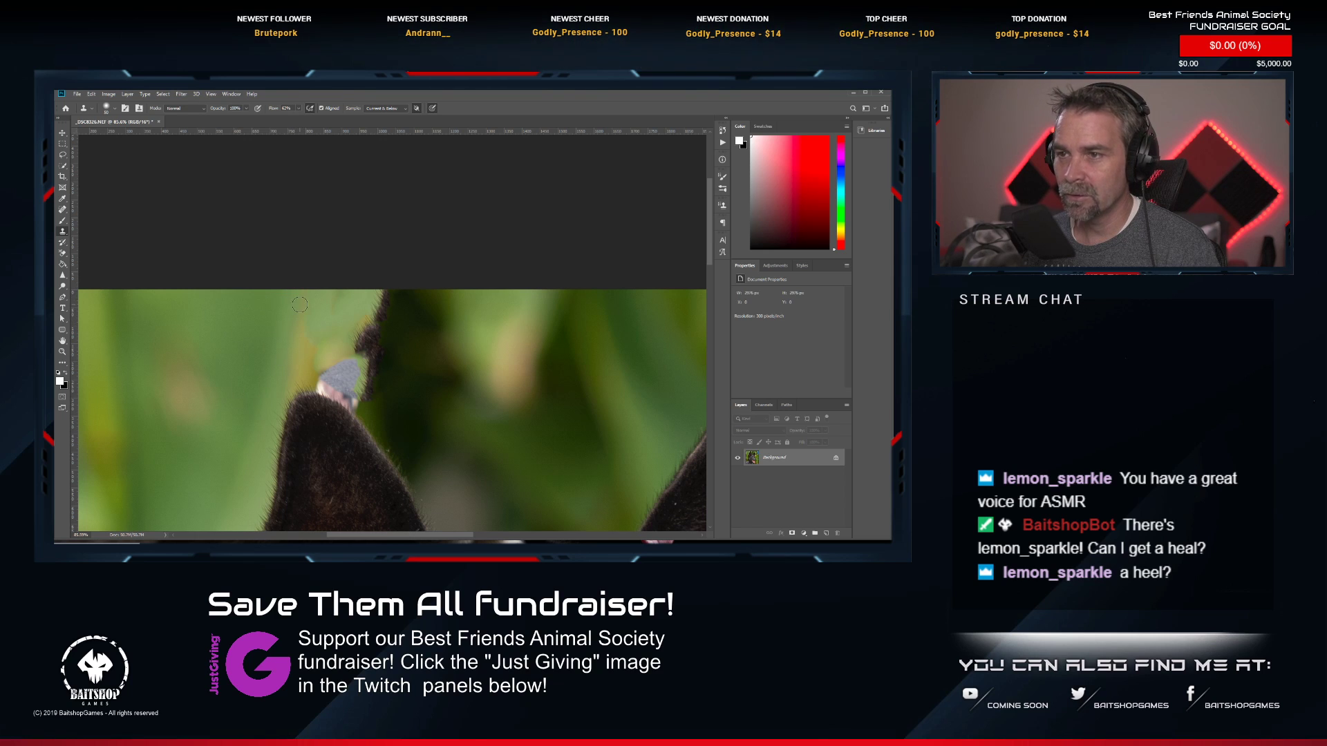
{"action": "key", "text": "]"}
{"action": "key", "text": "]"}
{"action": "key", "text": "]"}
{"action": "left_click", "coordinate": [426, 300], "text": "alt"}
{"action": "mouse_move", "coordinate": [385, 297]}
{"action": "left_mouse_down"}
{"action": "mouse_move", "coordinate": [366, 340]}
{"action": "mouse_move", "coordinate": [390, 320]}
{"action": "mouse_move", "coordinate": [418, 331]}
{"action": "mouse_move", "coordinate": [391, 342]}
{"action": "mouse_move", "coordinate": [368, 403]}
{"action": "mouse_move", "coordinate": [350, 376]}
{"action": "mouse_move", "coordinate": [363, 316]}
{"action": "left_mouse_up"}
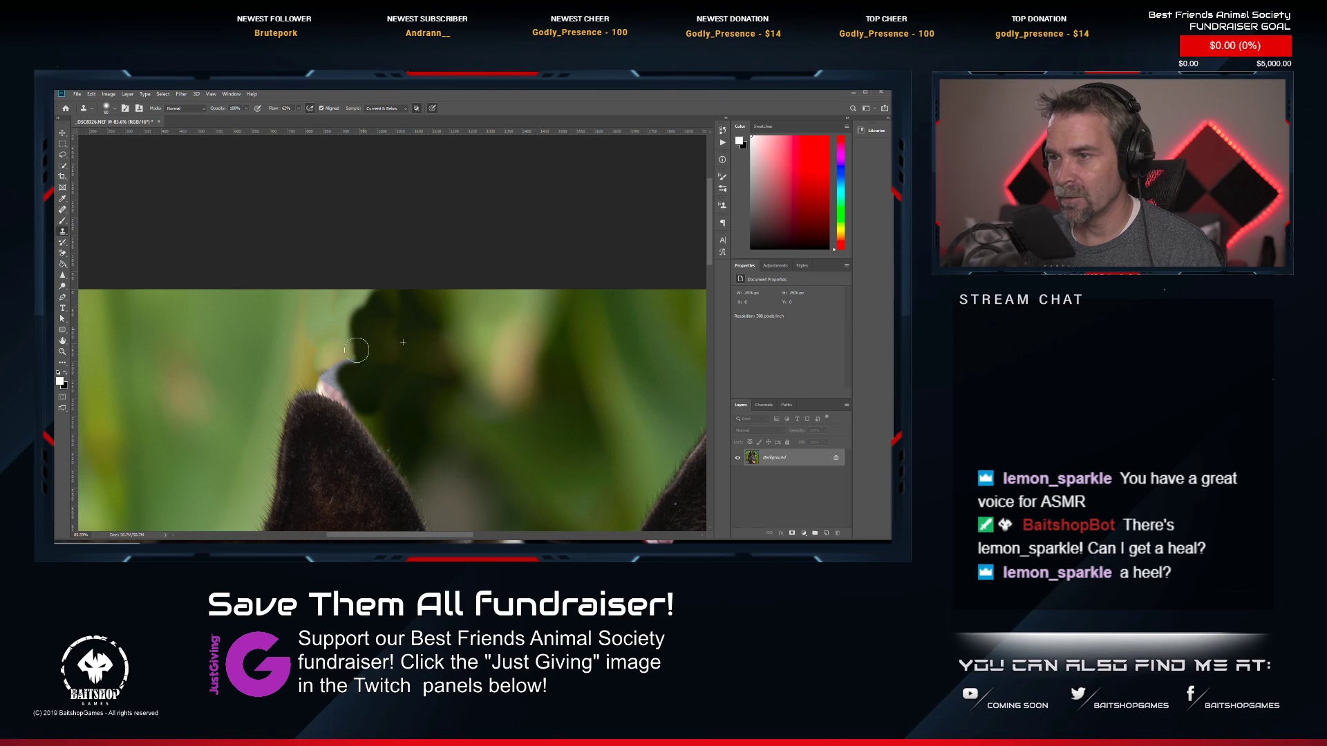
{"action": "key", "text": "ctrl+z"}
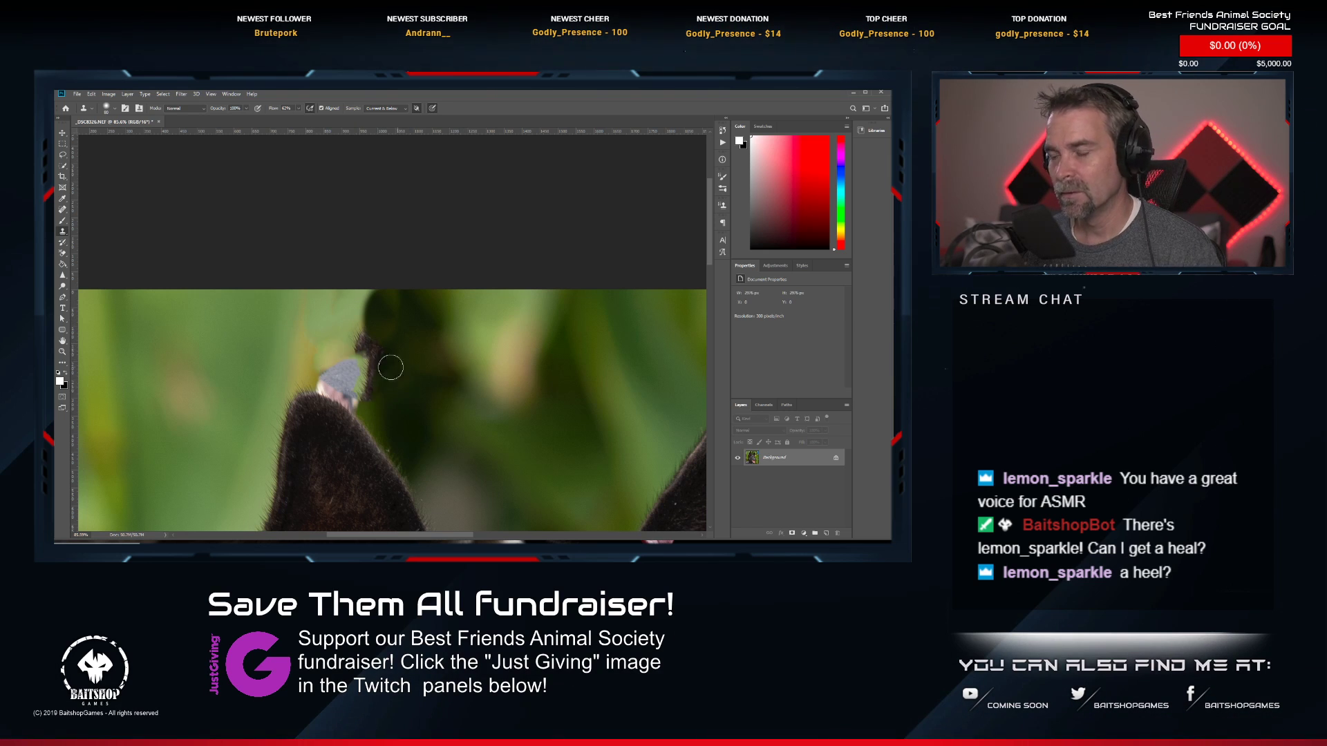
{"action": "mouse_move", "coordinate": [362, 334]}
{"action": "left_mouse_down"}
{"action": "mouse_move", "coordinate": [353, 345]}
{"action": "mouse_move", "coordinate": [360, 335]}
{"action": "mouse_move", "coordinate": [391, 360]}
{"action": "mouse_move", "coordinate": [362, 363]}
{"action": "mouse_move", "coordinate": [388, 401]}
{"action": "mouse_move", "coordinate": [373, 356]}
{"action": "mouse_move", "coordinate": [355, 375]}
{"action": "mouse_move", "coordinate": [328, 373]}
{"action": "mouse_move", "coordinate": [310, 342]}
{"action": "mouse_move", "coordinate": [339, 387]}
{"action": "mouse_move", "coordinate": [363, 389]}
{"action": "left_mouse_up"}
{"action": "left_click", "coordinate": [331, 358], "text": "alt"}
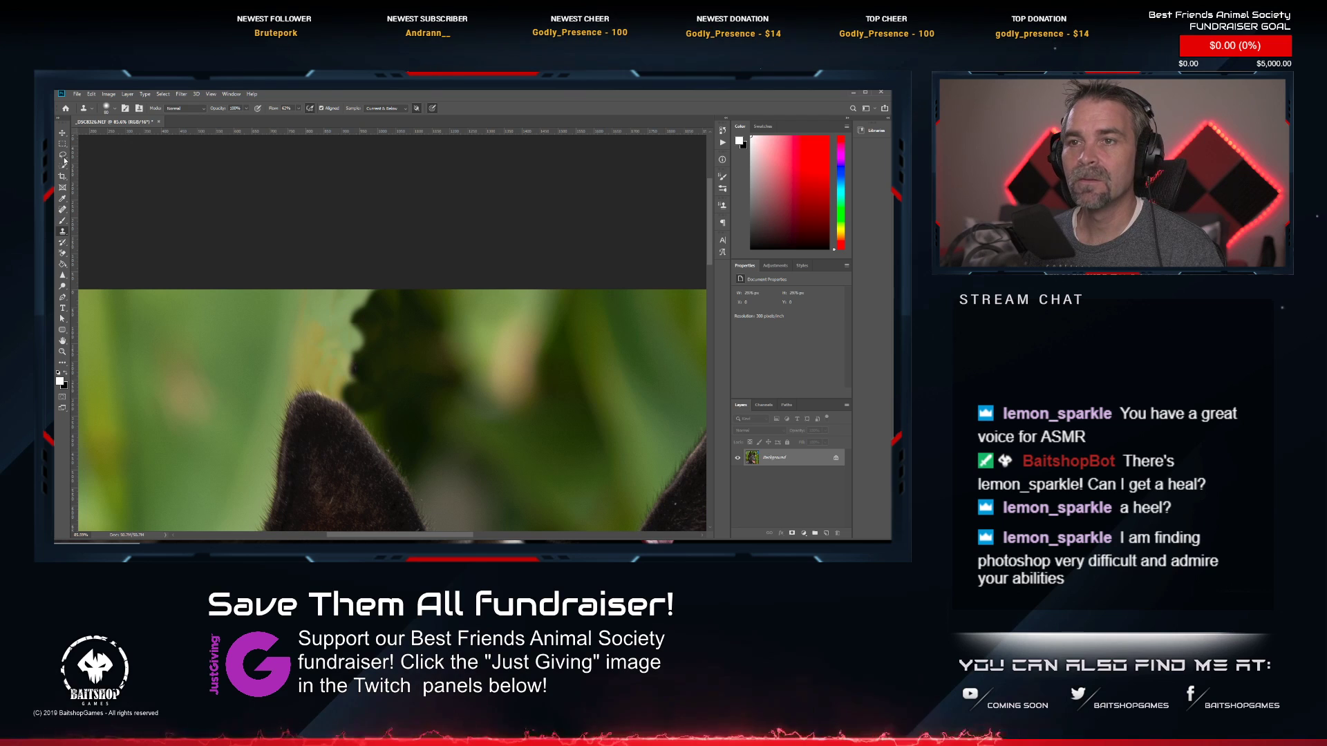
Lasso the cloned background patch above the ear, soften it with a Gaussian Blur, and clear the selection.
{"action": "key", "text": "l"}
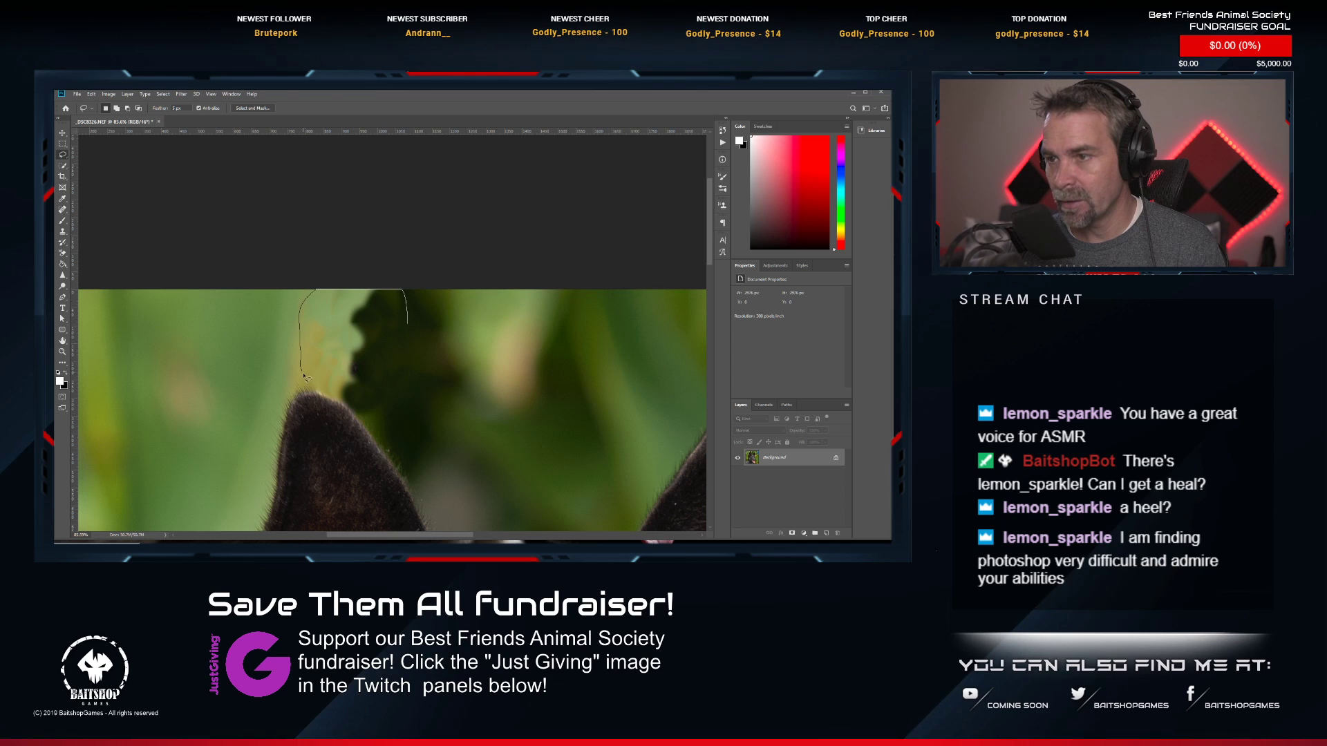
{"action": "mouse_move", "coordinate": [365, 422]}
{"action": "left_mouse_down"}
{"action": "mouse_move", "coordinate": [421, 400]}
{"action": "mouse_move", "coordinate": [419, 306]}
{"action": "left_mouse_up"}
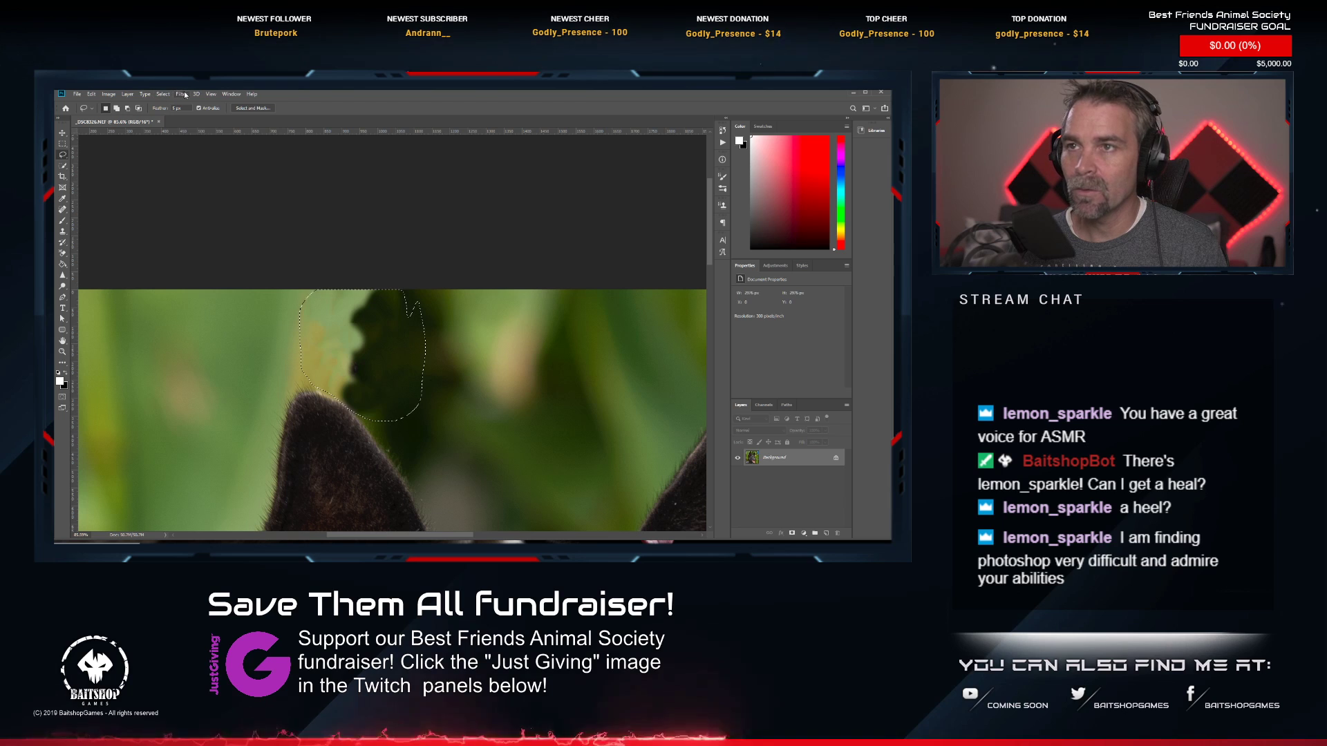
{"action": "left_click", "coordinate": [181, 94]}
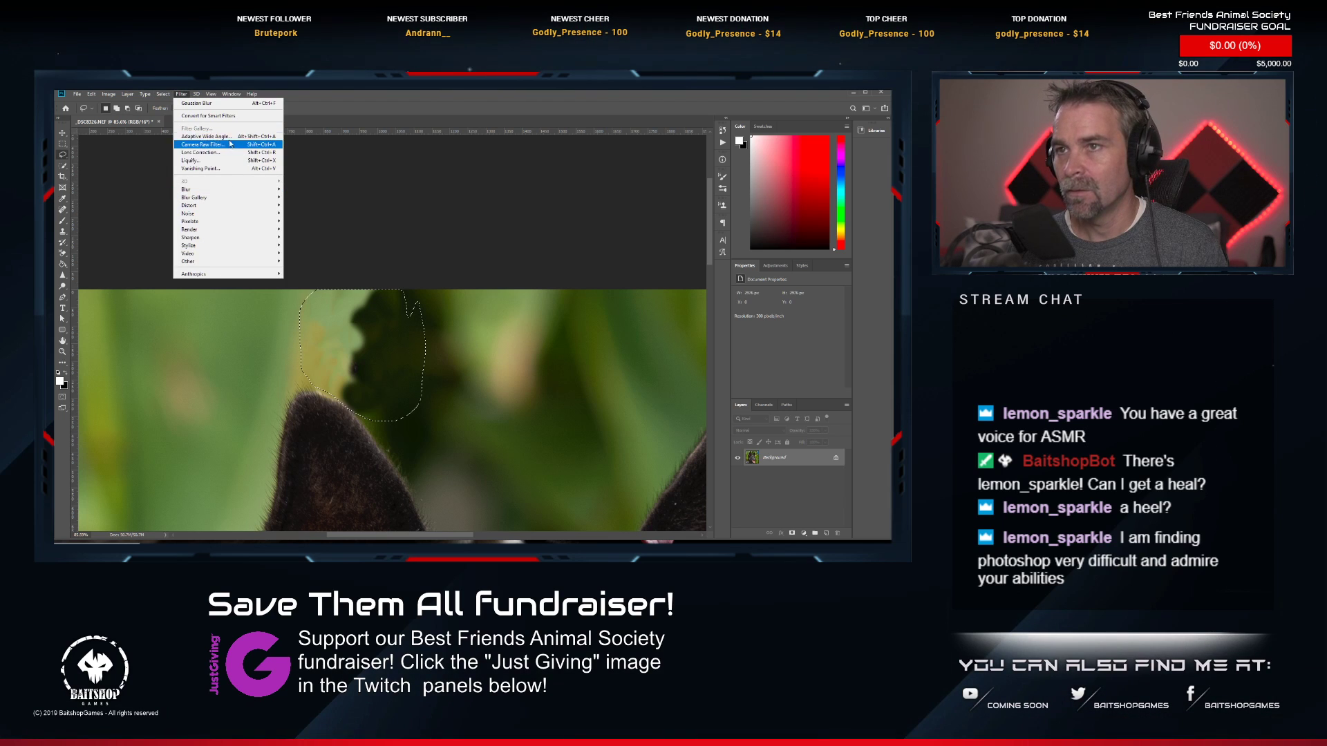
{"action": "mouse_move", "coordinate": [228, 195]}
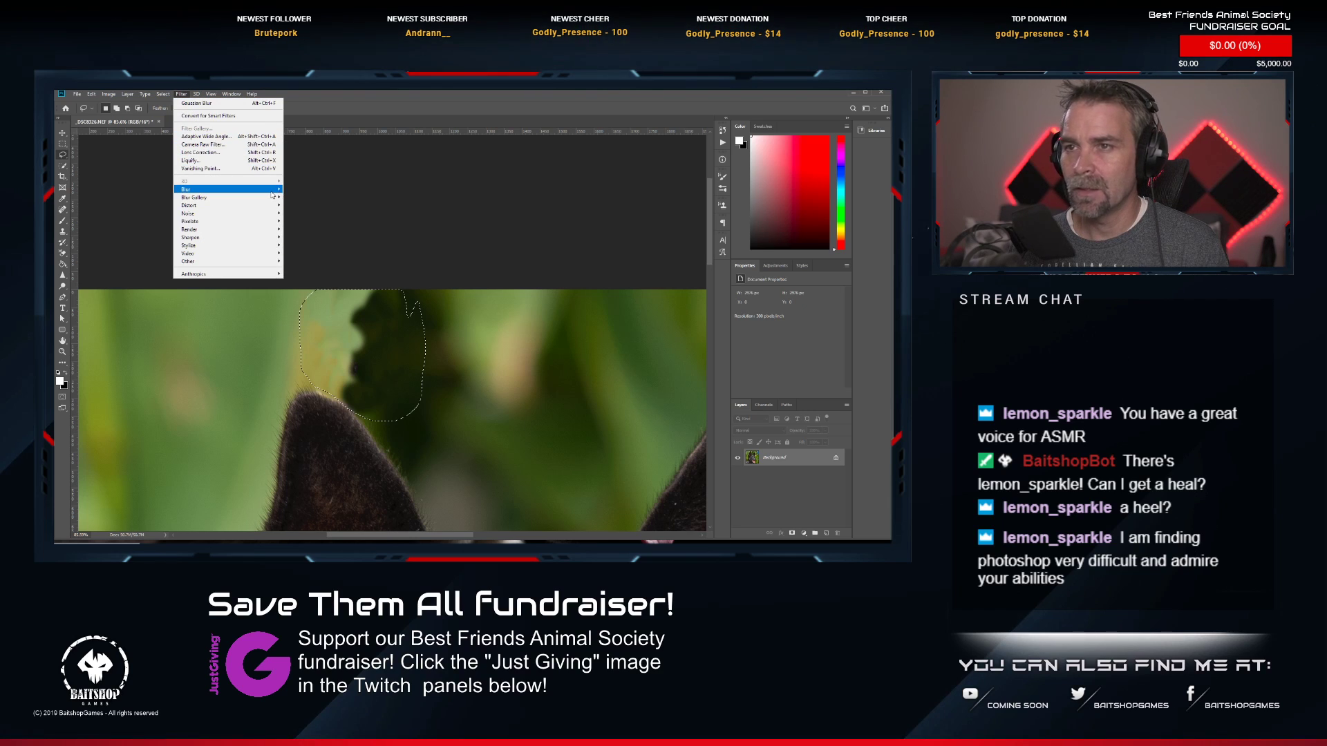
{"action": "left_click", "coordinate": [304, 222]}
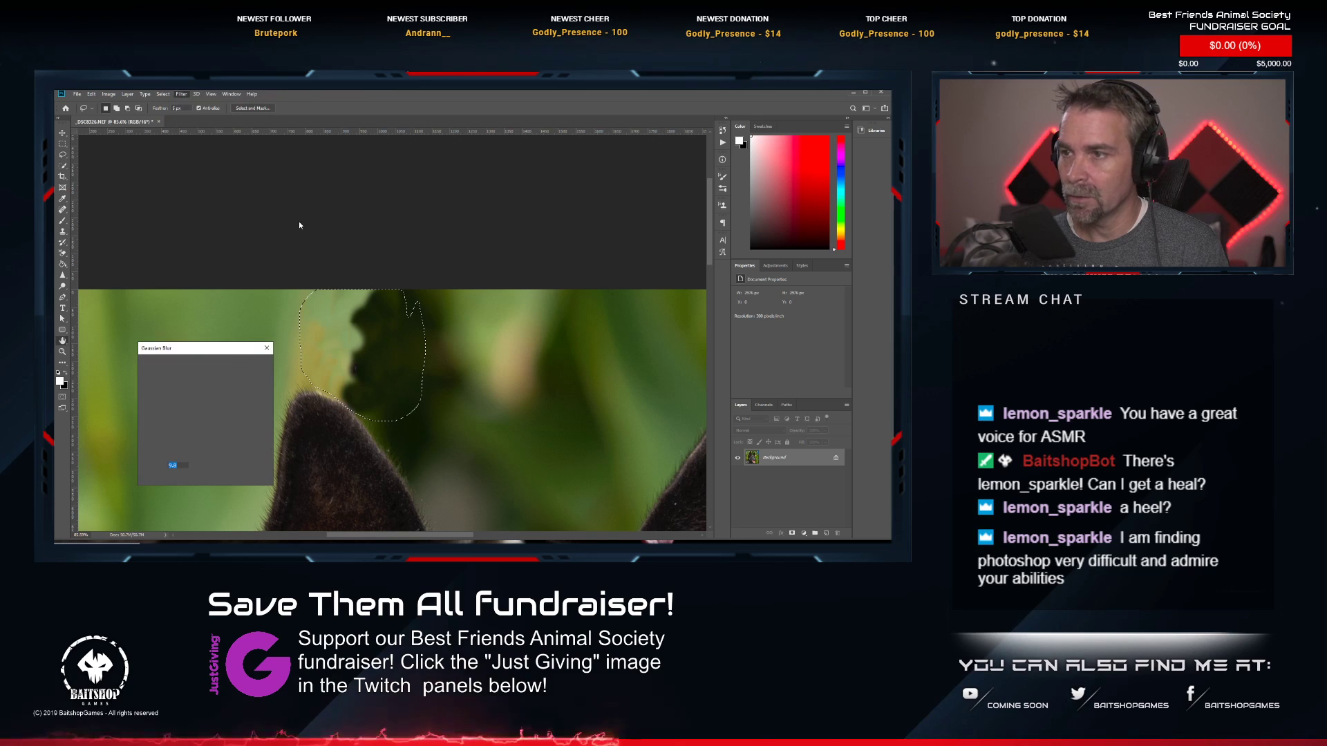
{"action": "left_click", "coordinate": [193, 476]}
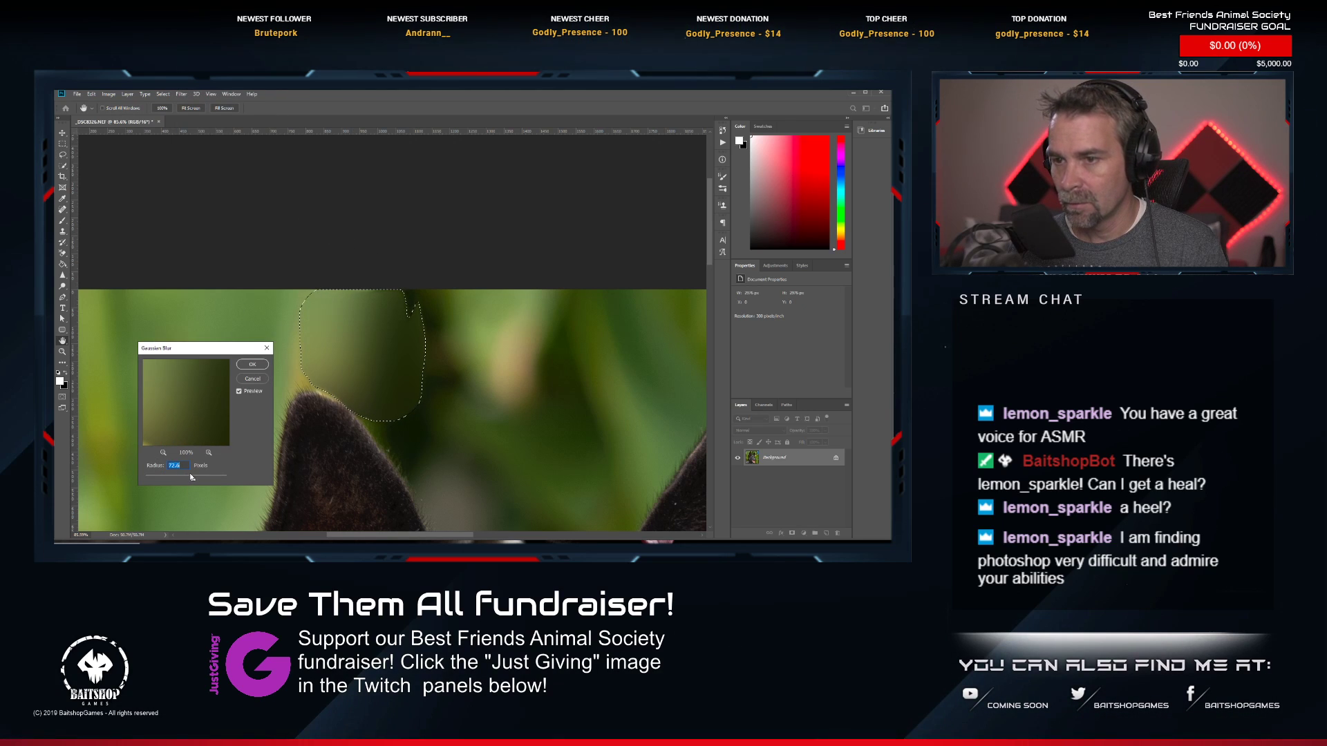
{"action": "left_click_drag", "start_coordinate": [190, 477], "coordinate": [188, 482]}
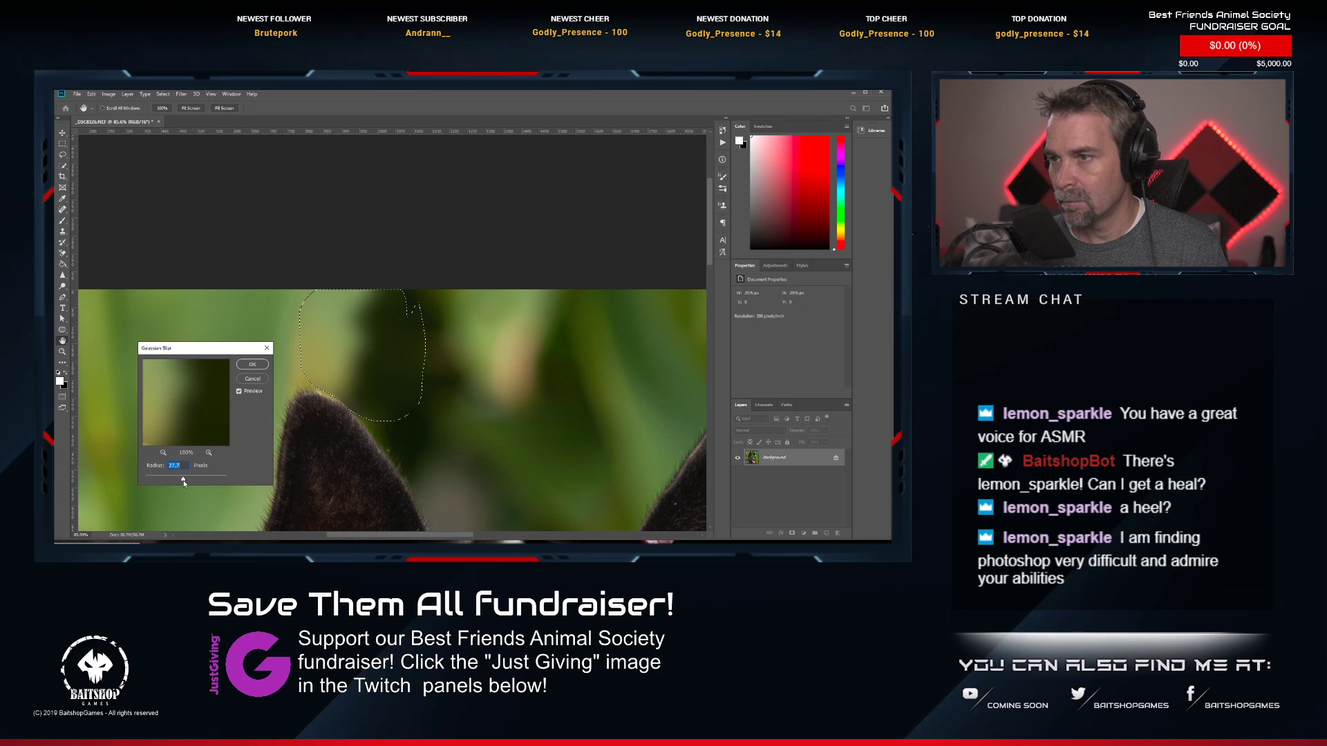
{"action": "left_click", "coordinate": [248, 367]}
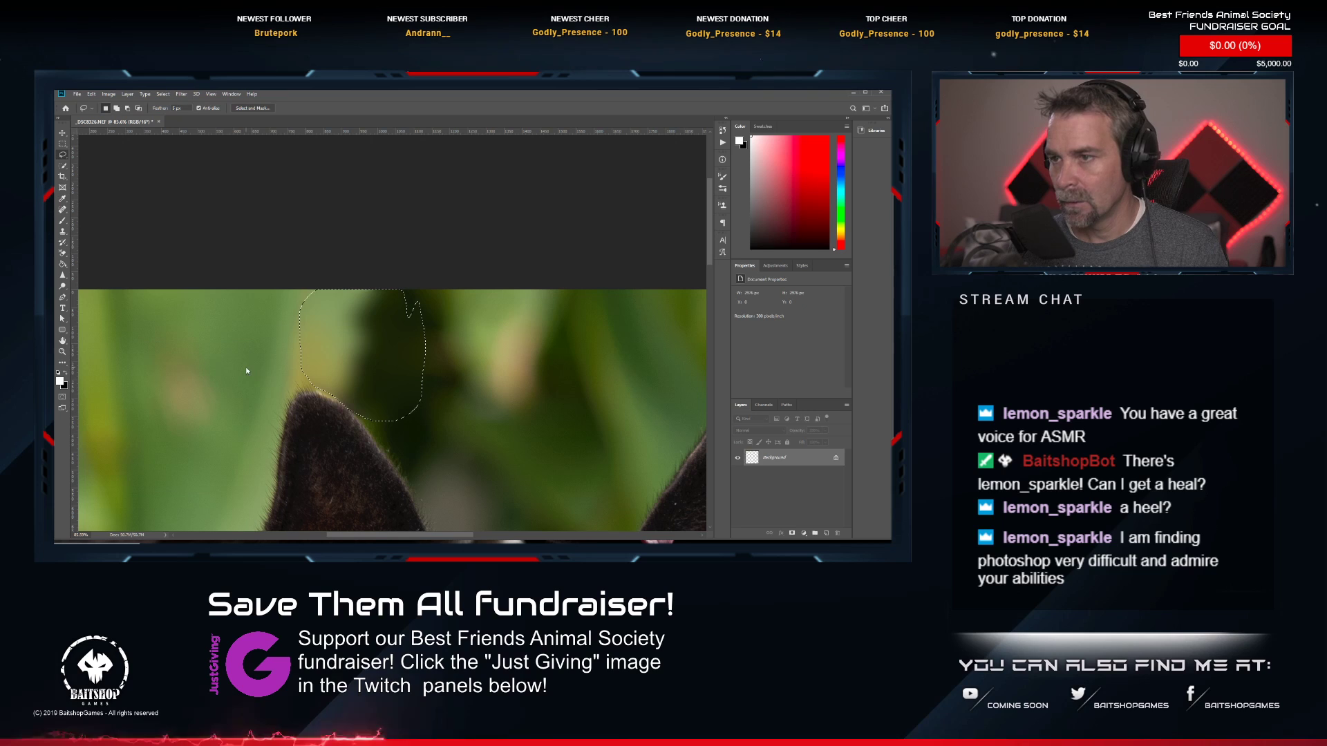
{"action": "key", "text": "ctrl+d"}
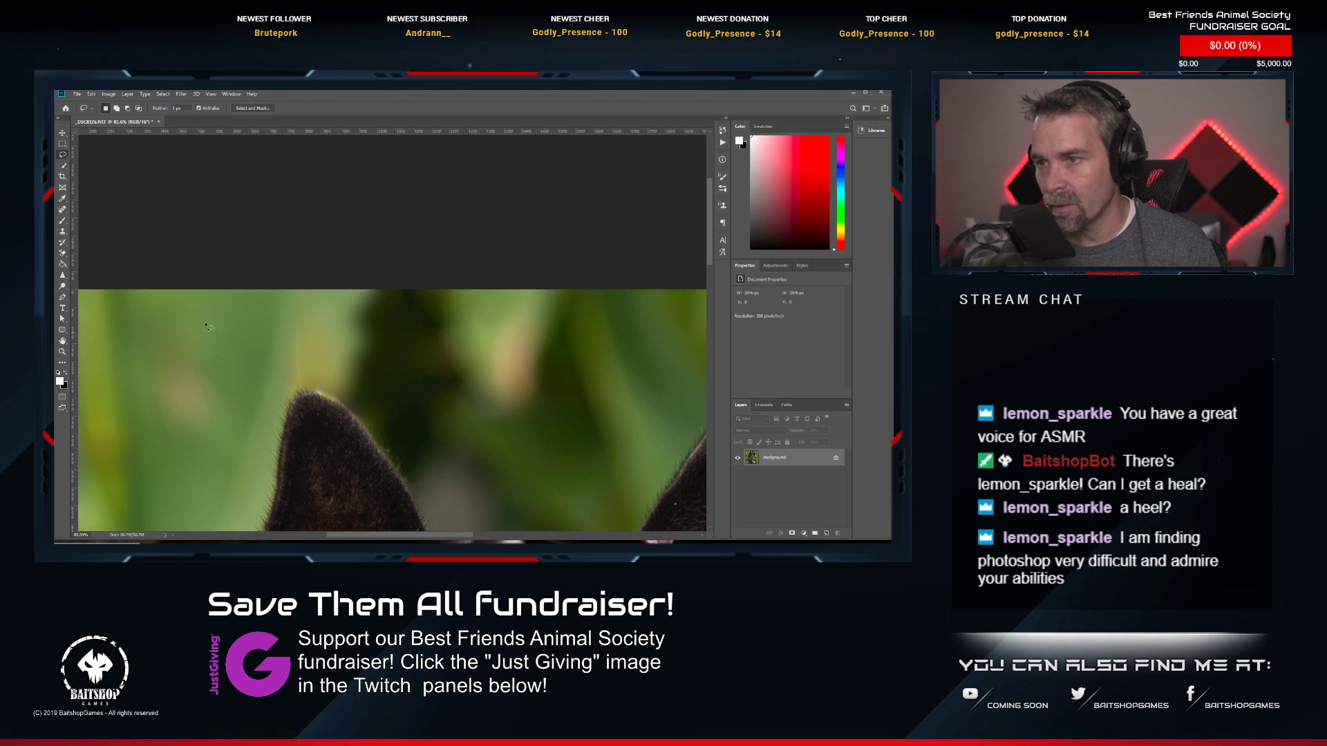
Remove the blue object from the background beside the dog's ears with a smaller Spot Healing Brush.
{"action": "scroll", "coordinate": [425, 311], "scroll_direction": "down", "scroll_amount": 5}
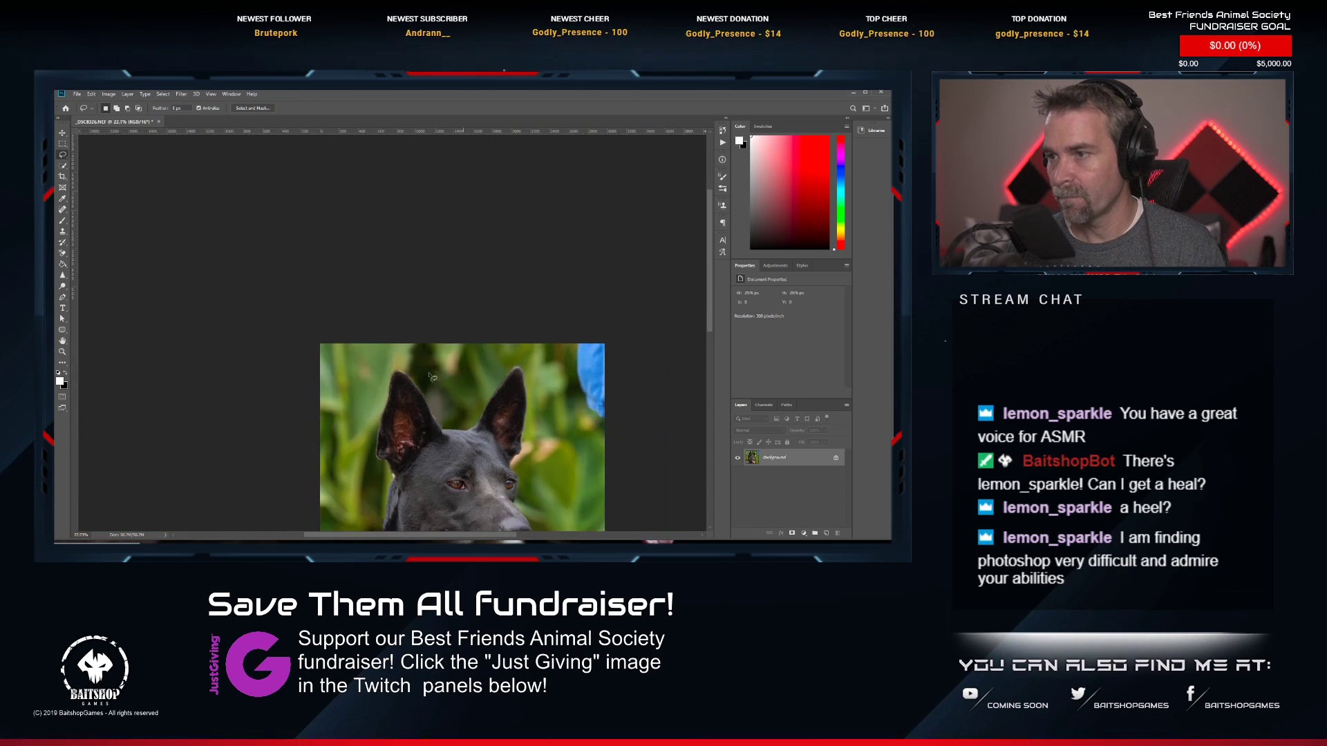
{"action": "scroll", "coordinate": [419, 401], "scroll_direction": "up", "scroll_amount": 4}
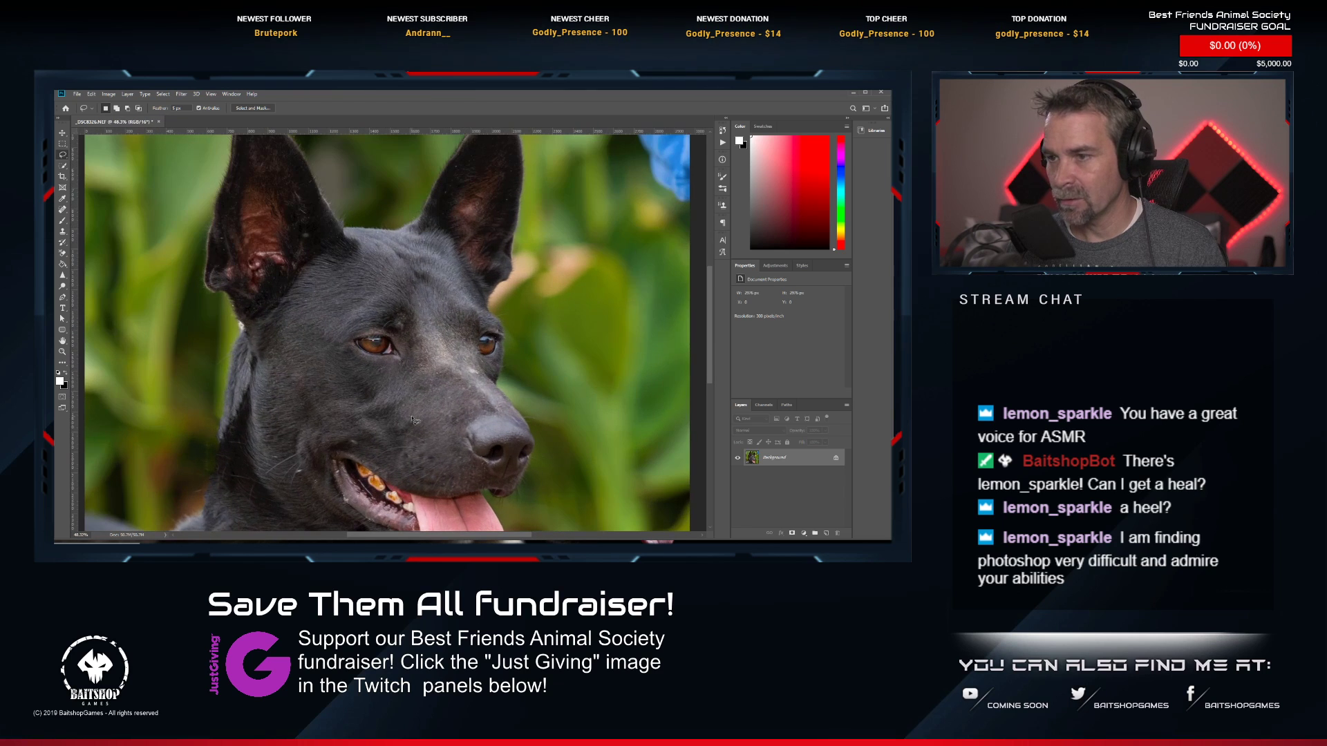
{"action": "left_click_drag", "start_coordinate": [475, 248], "coordinate": [343, 412]}
{"action": "left_click", "coordinate": [63, 209]}
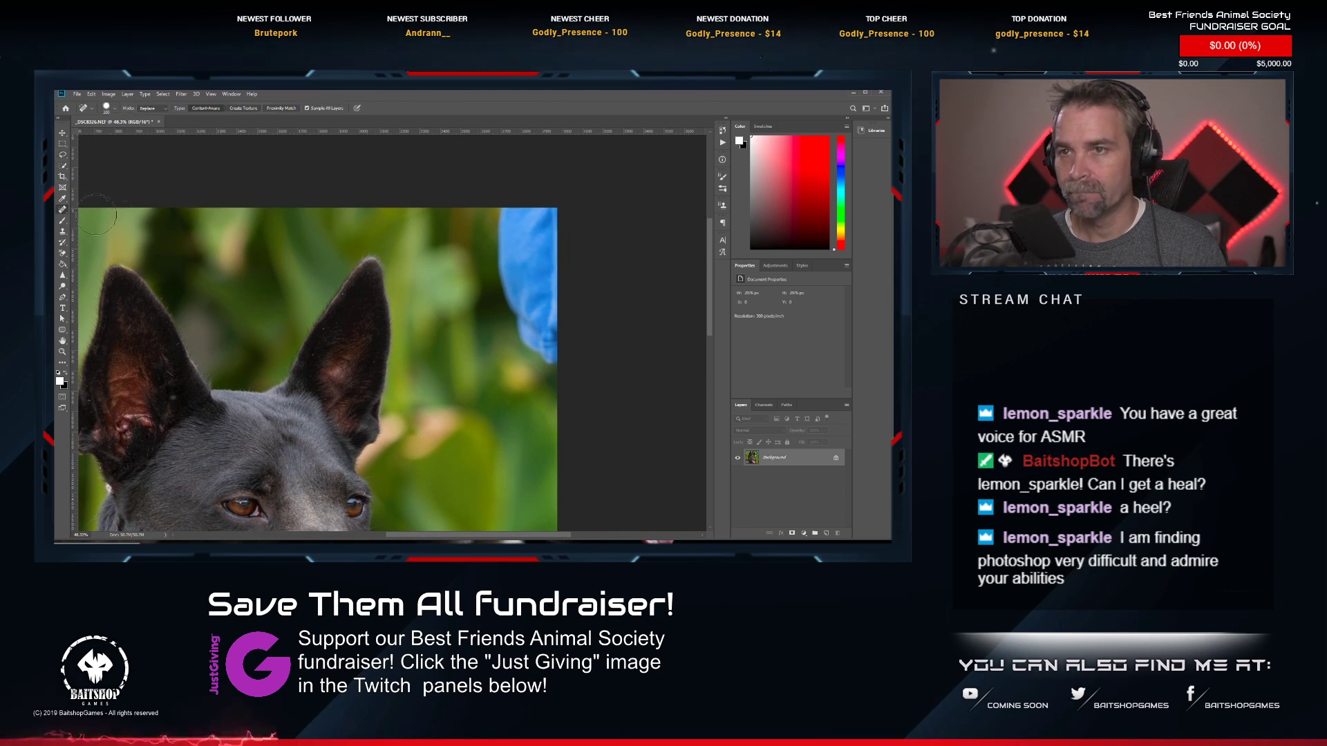
{"action": "key", "text": "bracketleft"}
{"action": "key", "text": "bracketleft"}
{"action": "key", "text": "bracketleft"}
{"action": "key", "text": "bracketleft"}
{"action": "key", "text": "bracketleft"}
{"action": "key", "text": "bracketleft"}
{"action": "key", "text": "bracketleft"}
{"action": "key", "text": "bracketleft"}
{"action": "key", "text": "bracketleft"}
{"action": "mouse_move", "coordinate": [507, 202]}
{"action": "left_mouse_down"}
{"action": "mouse_move", "coordinate": [502, 281]}
{"action": "mouse_move", "coordinate": [553, 362]}
{"action": "mouse_move", "coordinate": [562, 267]}
{"action": "mouse_move", "coordinate": [549, 195]}
{"action": "mouse_move", "coordinate": [522, 208]}
{"action": "mouse_move", "coordinate": [552, 212]}
{"action": "mouse_move", "coordinate": [549, 341]}
{"action": "mouse_move", "coordinate": [512, 278]}
{"action": "mouse_move", "coordinate": [515, 213]}
{"action": "mouse_move", "coordinate": [543, 330]}
{"action": "mouse_move", "coordinate": [528, 217]}
{"action": "mouse_move", "coordinate": [541, 216]}
{"action": "mouse_move", "coordinate": [545, 256]}
{"action": "left_mouse_up"}
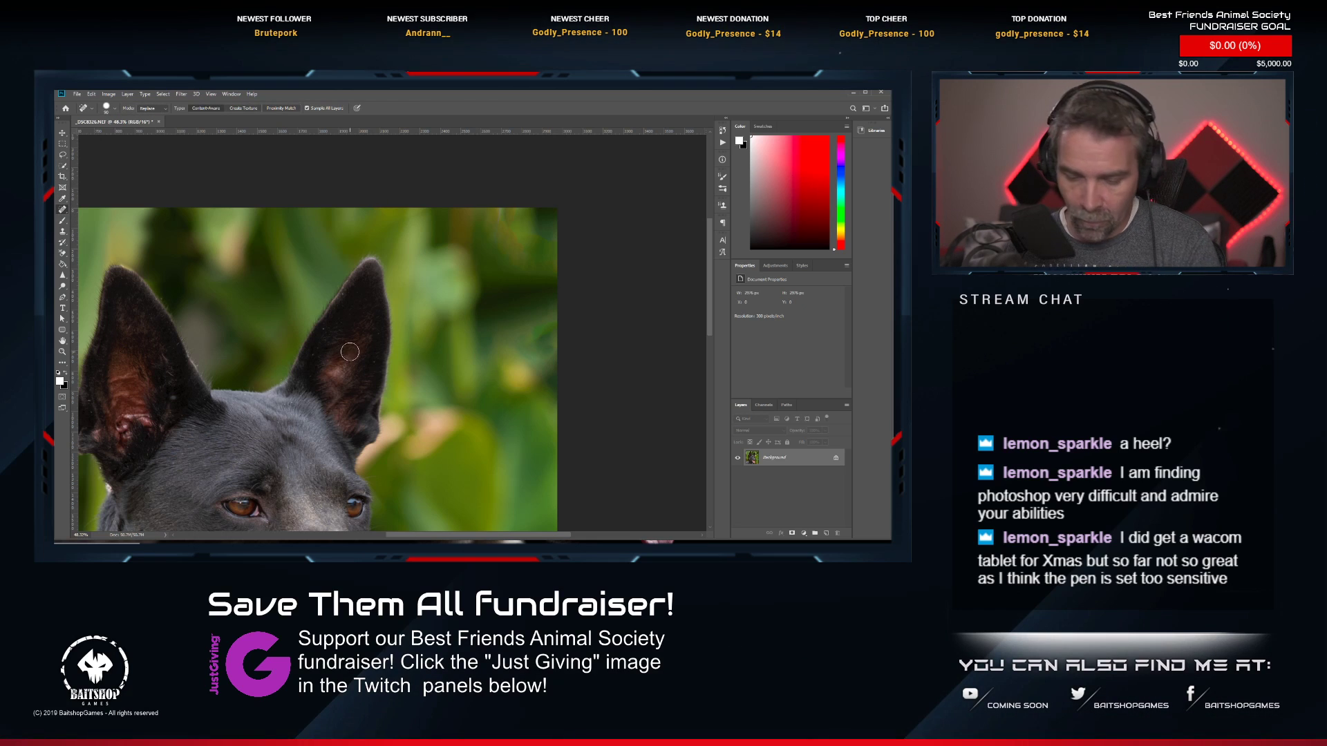
Shrink the Spot Healing Brush and examine the ears, face, collar and retouched background for remaining blemishes.
{"action": "key", "text": "bracketleft"}
{"action": "key", "text": "bracketleft"}
{"action": "key", "text": "bracketleft"}
{"action": "key", "text": "bracketleft"}
{"action": "key", "text": "bracketleft"}
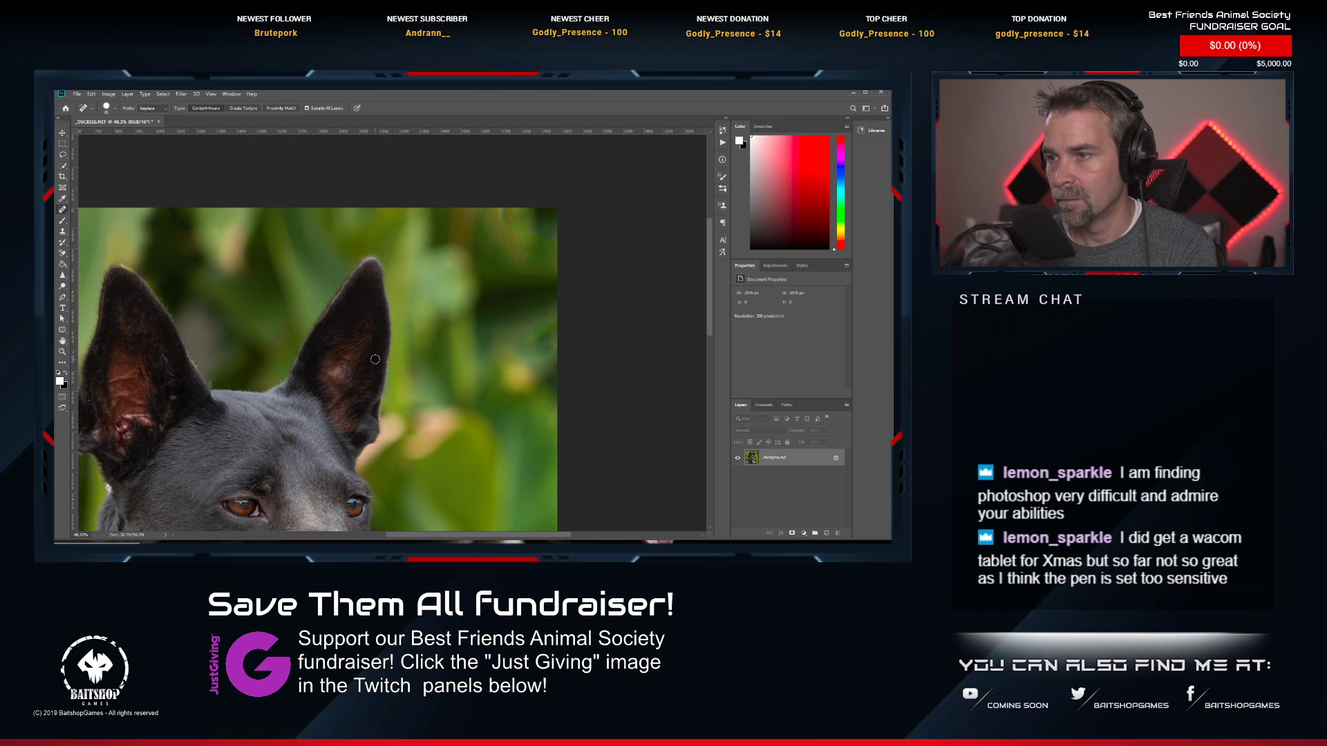
{"action": "left_click_drag", "start_coordinate": [176, 417], "coordinate": [273, 293]}
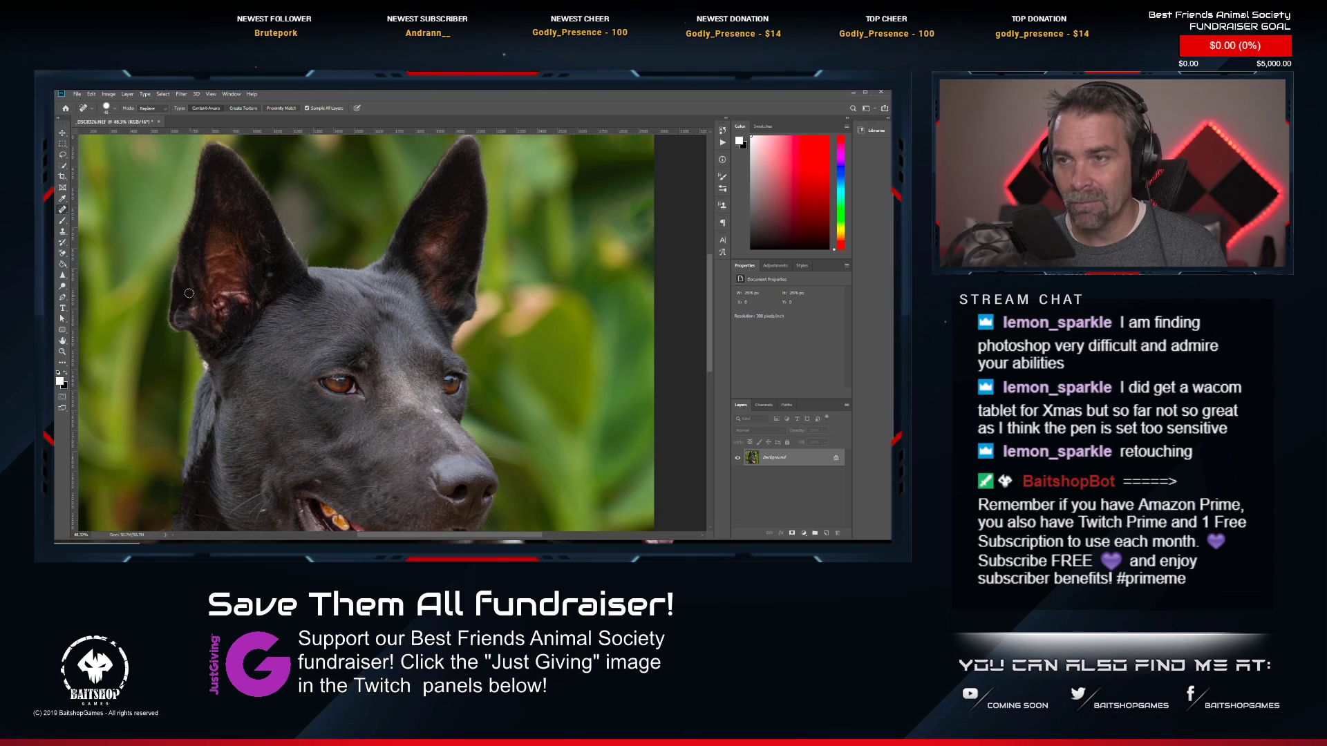
{"action": "left_click_drag", "start_coordinate": [377, 377], "coordinate": [332, 295]}
{"action": "mouse_move", "coordinate": [262, 373]}
{"action": "left_mouse_down"}
{"action": "mouse_move", "coordinate": [304, 276]}
{"action": "mouse_move", "coordinate": [366, 266]}
{"action": "mouse_move", "coordinate": [365, 299]}
{"action": "left_mouse_up"}
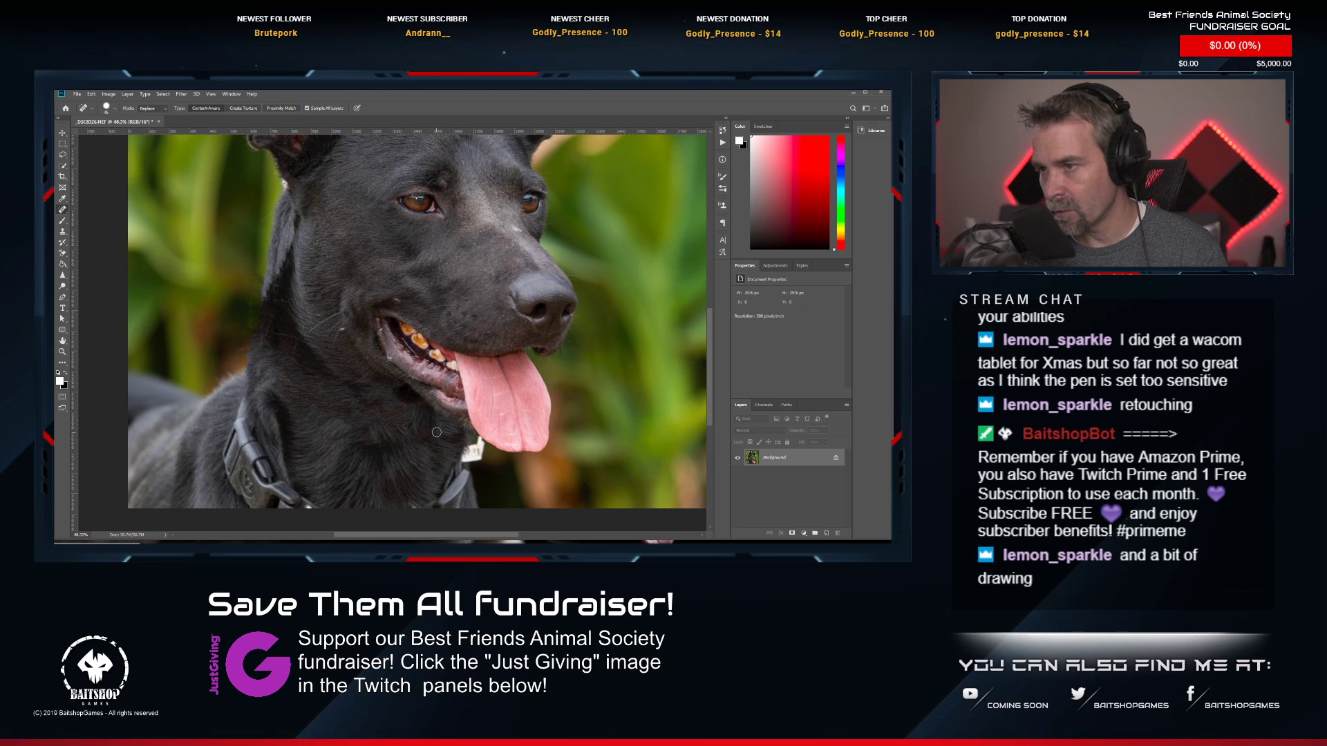
{"action": "left_click_drag", "start_coordinate": [330, 308], "coordinate": [353, 376]}
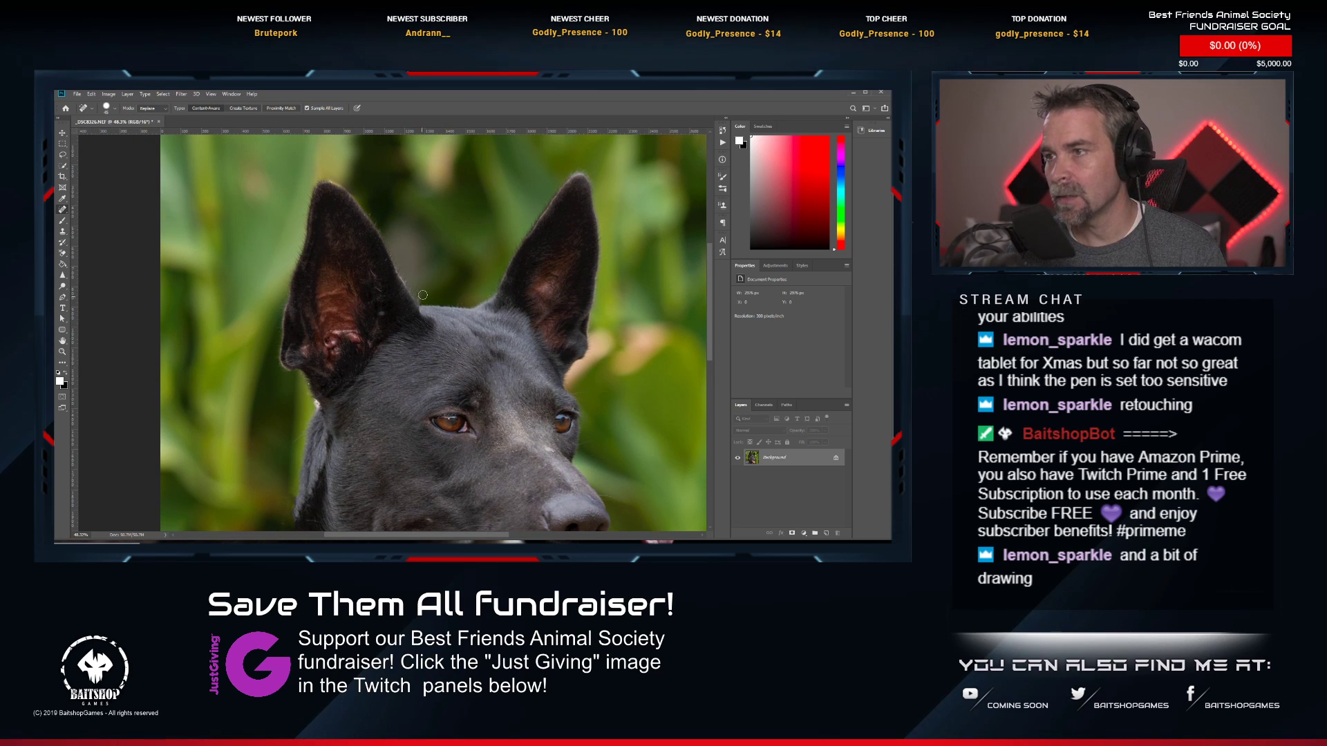
{"action": "scroll", "coordinate": [430, 199], "scroll_direction": "down", "scroll_amount": 5}
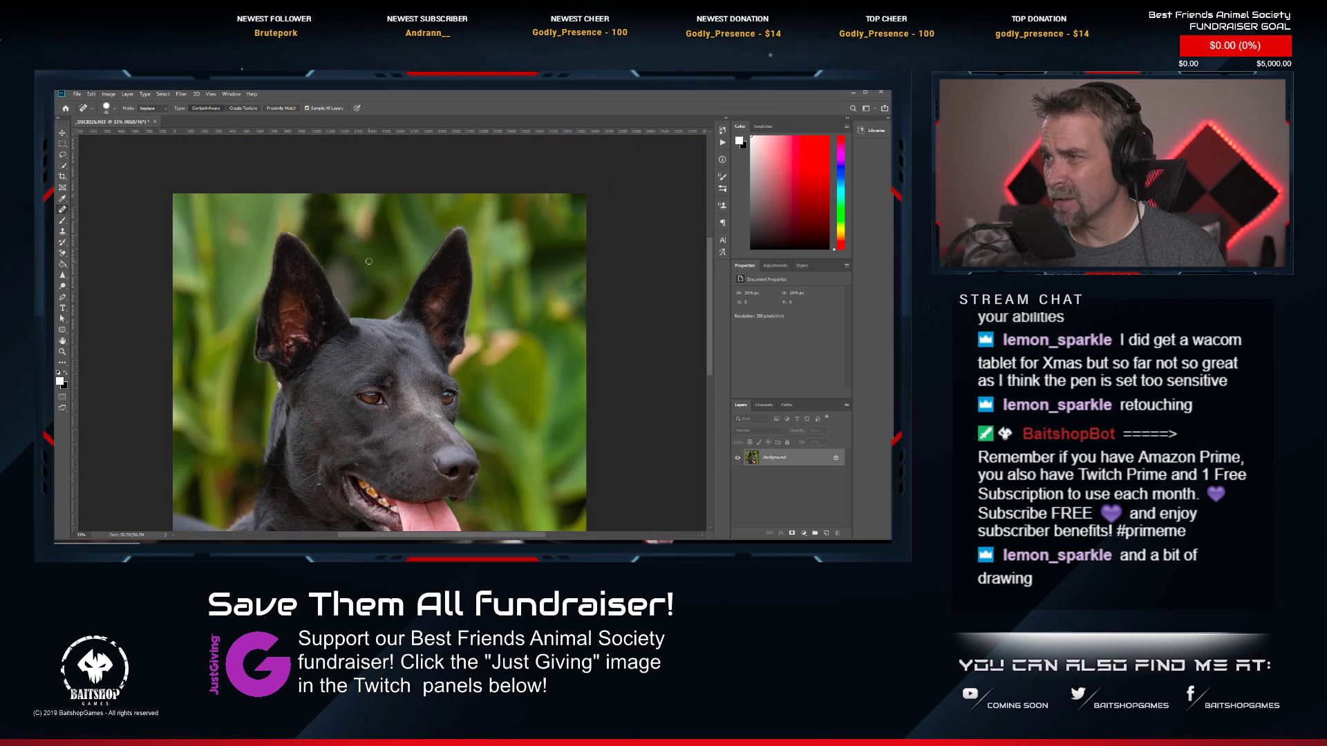
{"action": "scroll", "coordinate": [376, 358], "scroll_direction": "up", "scroll_amount": 5}
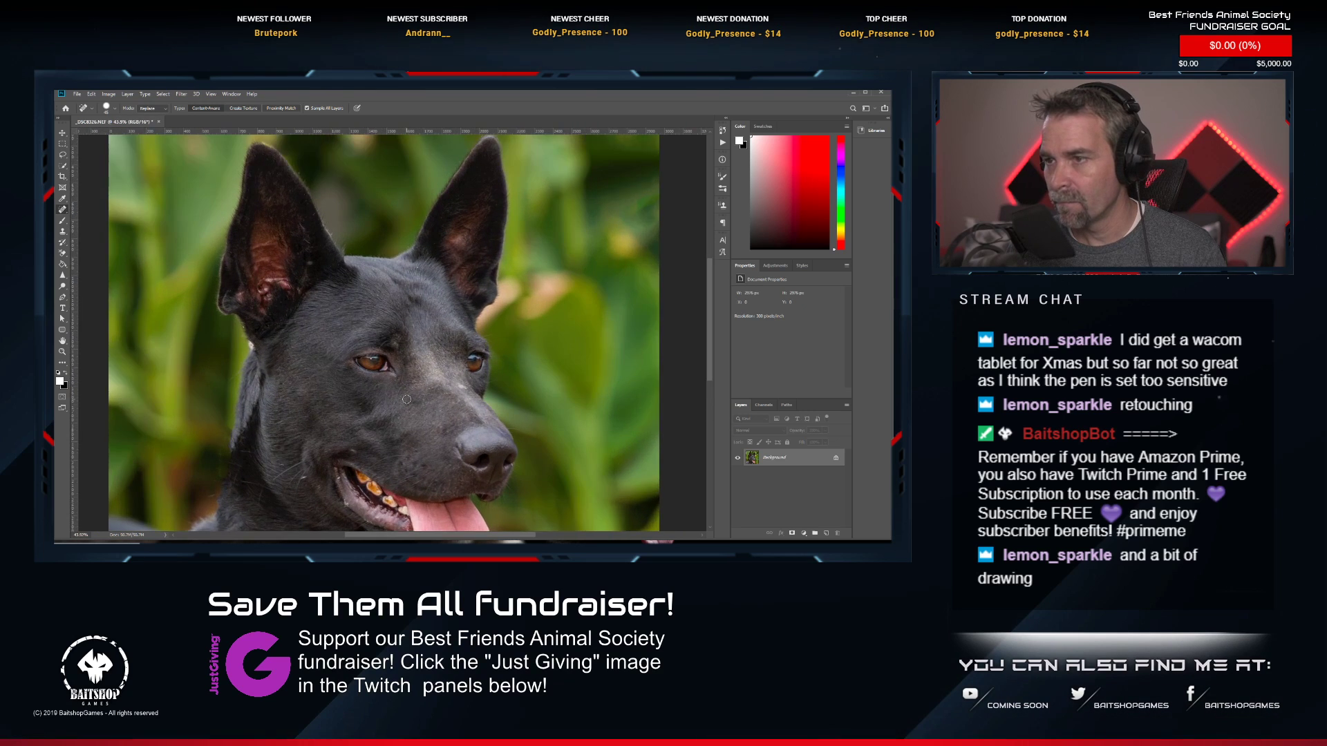
Brighten the irises of both of the dog's eyes with the Dodge tool.
{"action": "left_click_drag", "start_coordinate": [413, 409], "coordinate": [352, 368]}
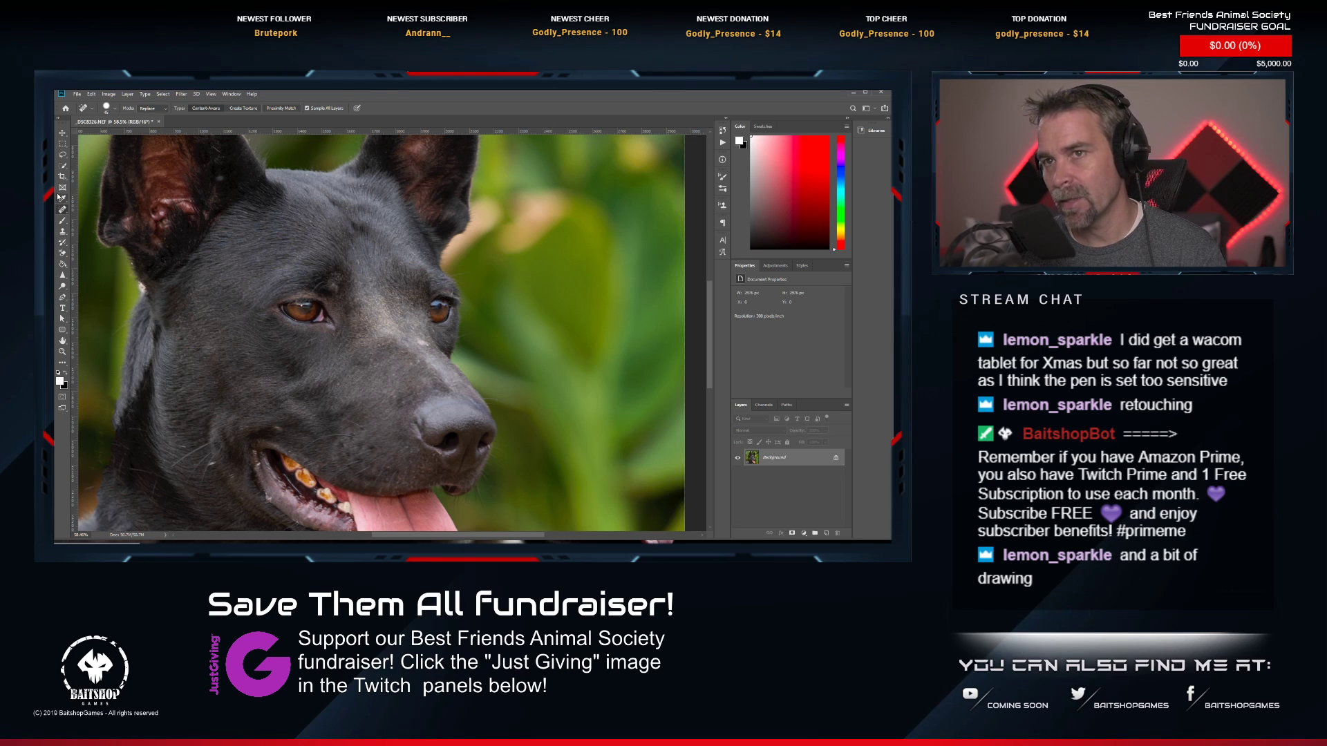
{"action": "left_click", "coordinate": [62, 285]}
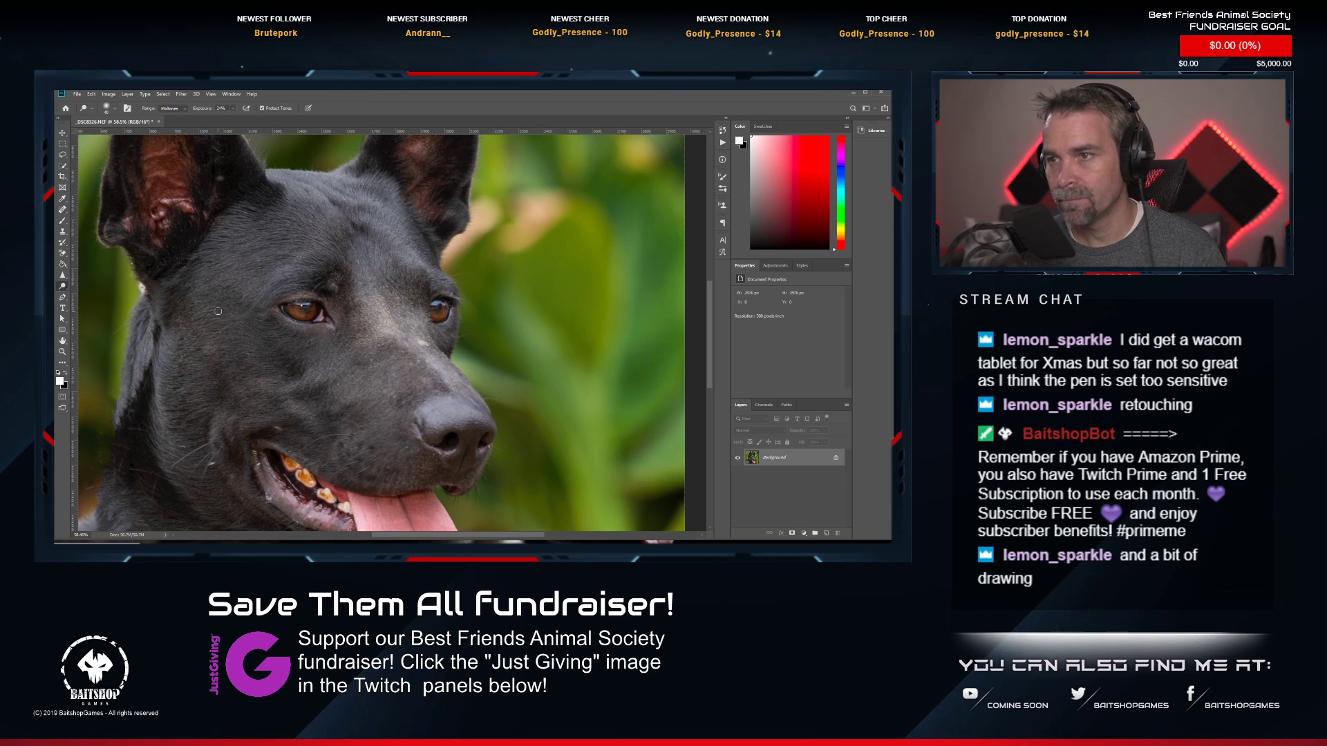
{"action": "mouse_move", "coordinate": [293, 308]}
{"action": "left_mouse_down"}
{"action": "mouse_move", "coordinate": [314, 318]}
{"action": "mouse_move", "coordinate": [289, 312]}
{"action": "mouse_move", "coordinate": [302, 307]}
{"action": "left_mouse_up"}
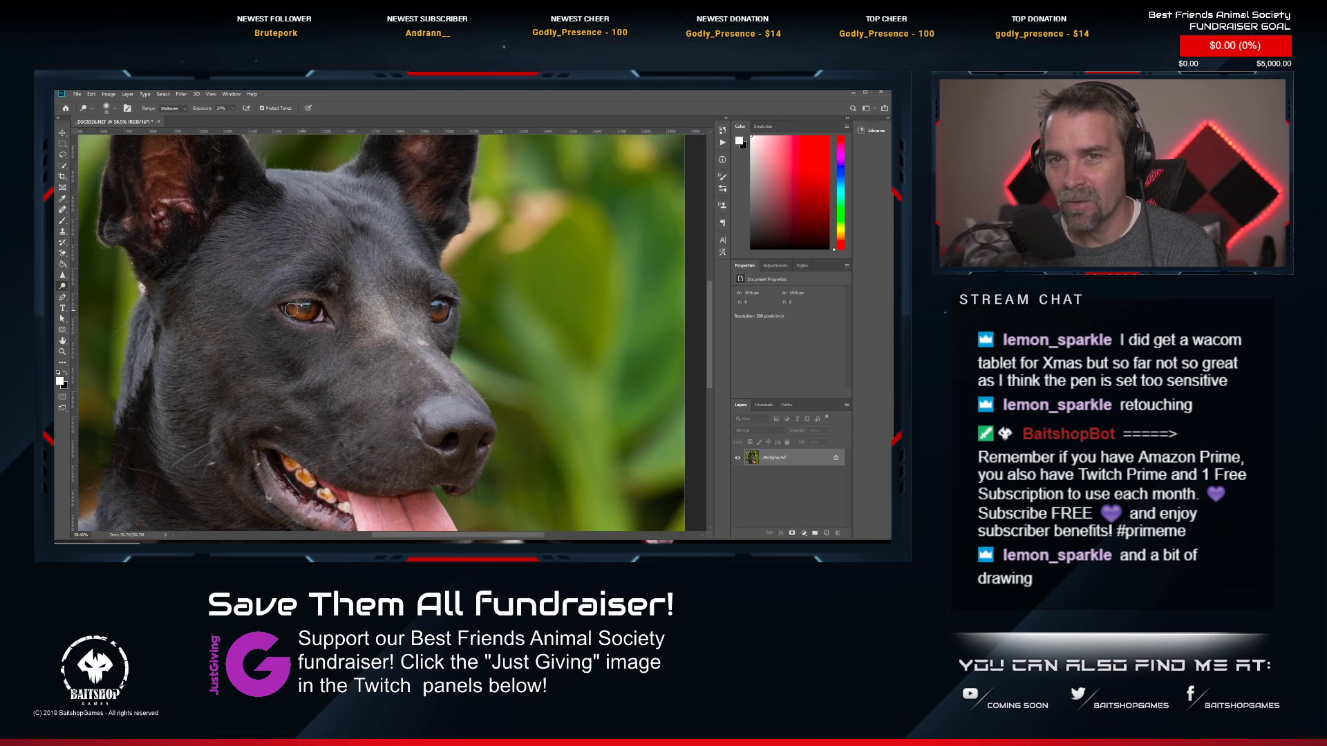
{"action": "left_click_drag", "start_coordinate": [437, 318], "coordinate": [441, 313]}
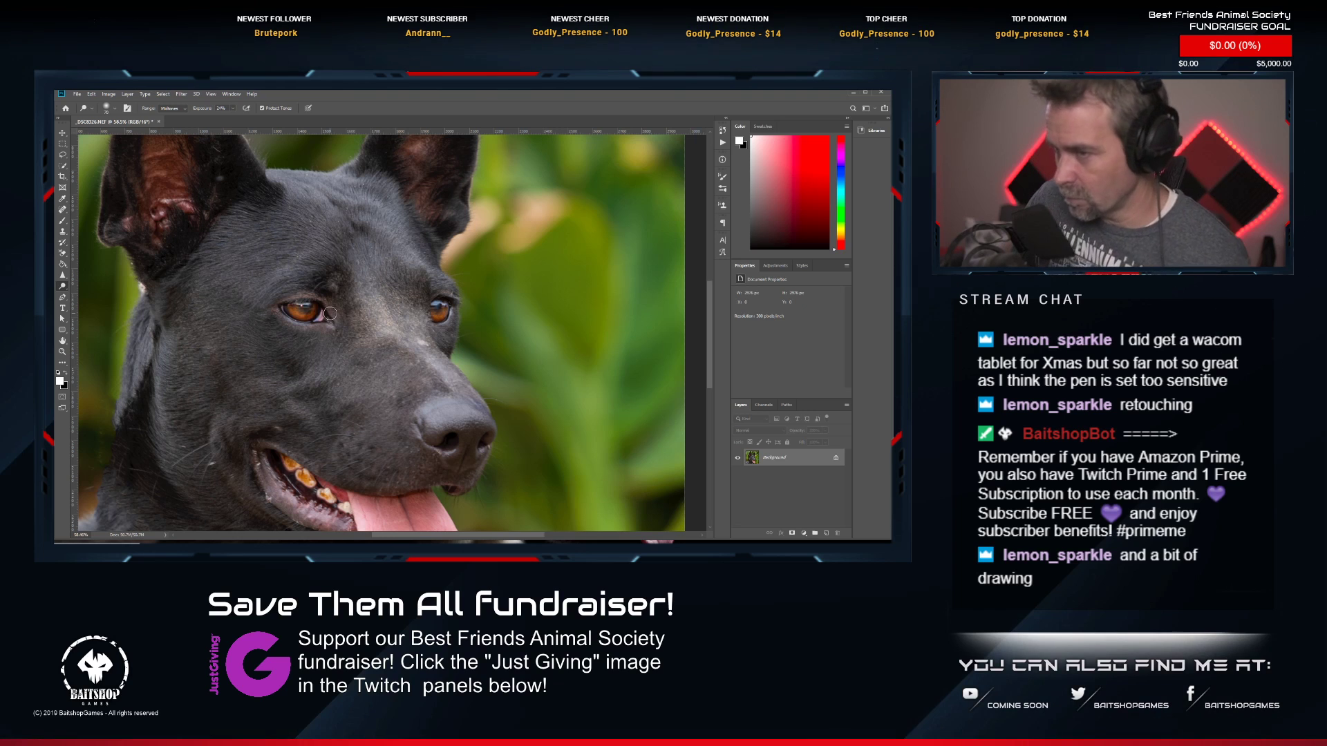
{"action": "scroll", "coordinate": [330, 315], "scroll_direction": "down", "scroll_amount": 1}
{"action": "scroll", "coordinate": [413, 408], "scroll_direction": "down", "scroll_amount": 4}
{"action": "left_click_drag", "start_coordinate": [409, 398], "coordinate": [444, 367]}
{"action": "scroll", "coordinate": [440, 366], "scroll_direction": "down", "scroll_amount": 2}
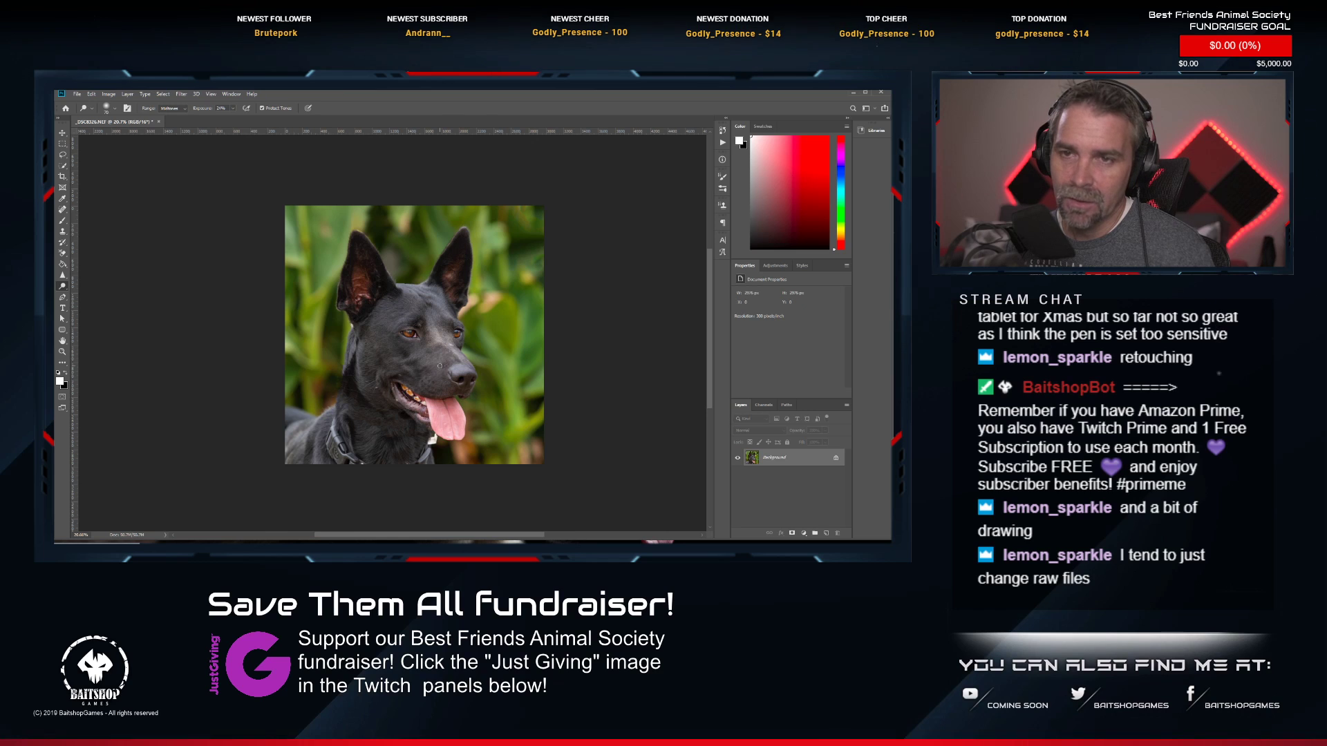
Examine the retouched portrait's eyes, muzzle, teeth, ears and background up close and as a whole for remaining flaws.
{"action": "scroll", "coordinate": [441, 327], "scroll_direction": "up", "scroll_amount": 13}
{"action": "left_click_drag", "start_coordinate": [446, 331], "coordinate": [403, 217]}
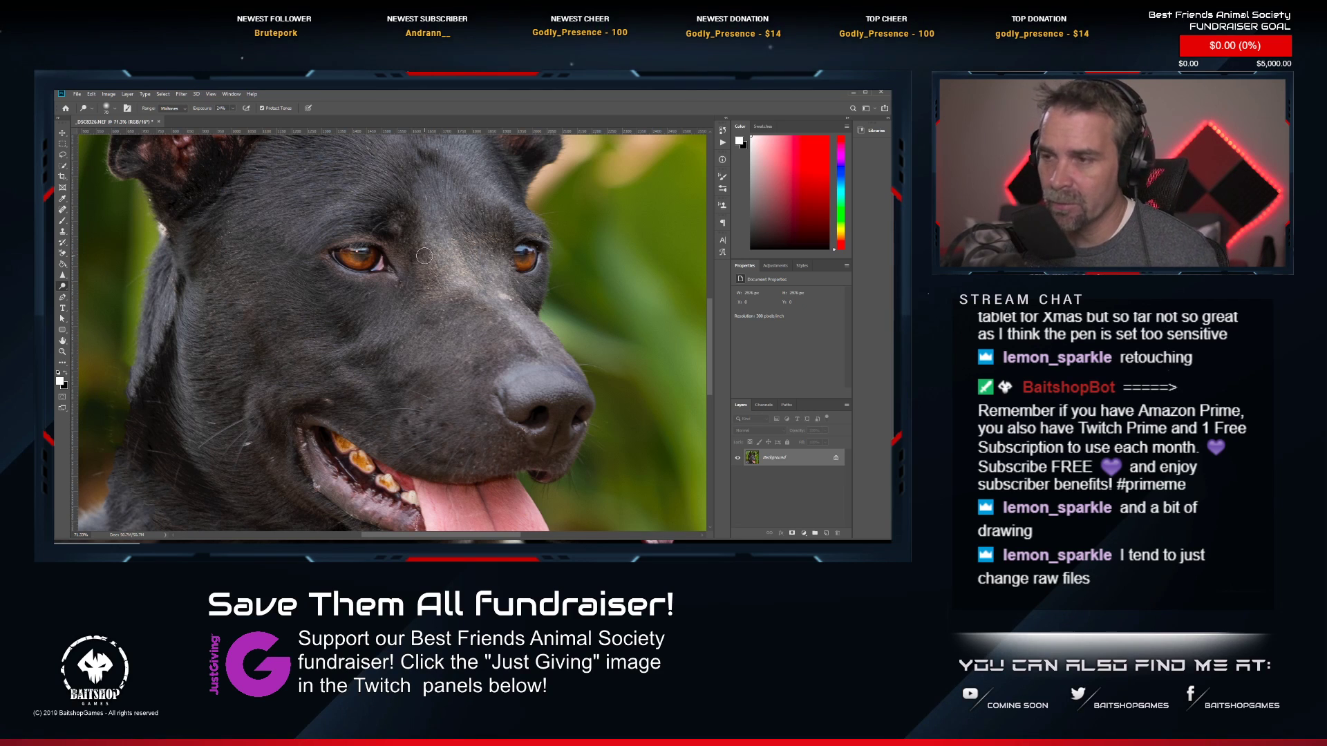
{"action": "scroll", "coordinate": [396, 356], "scroll_direction": "down", "scroll_amount": 6}
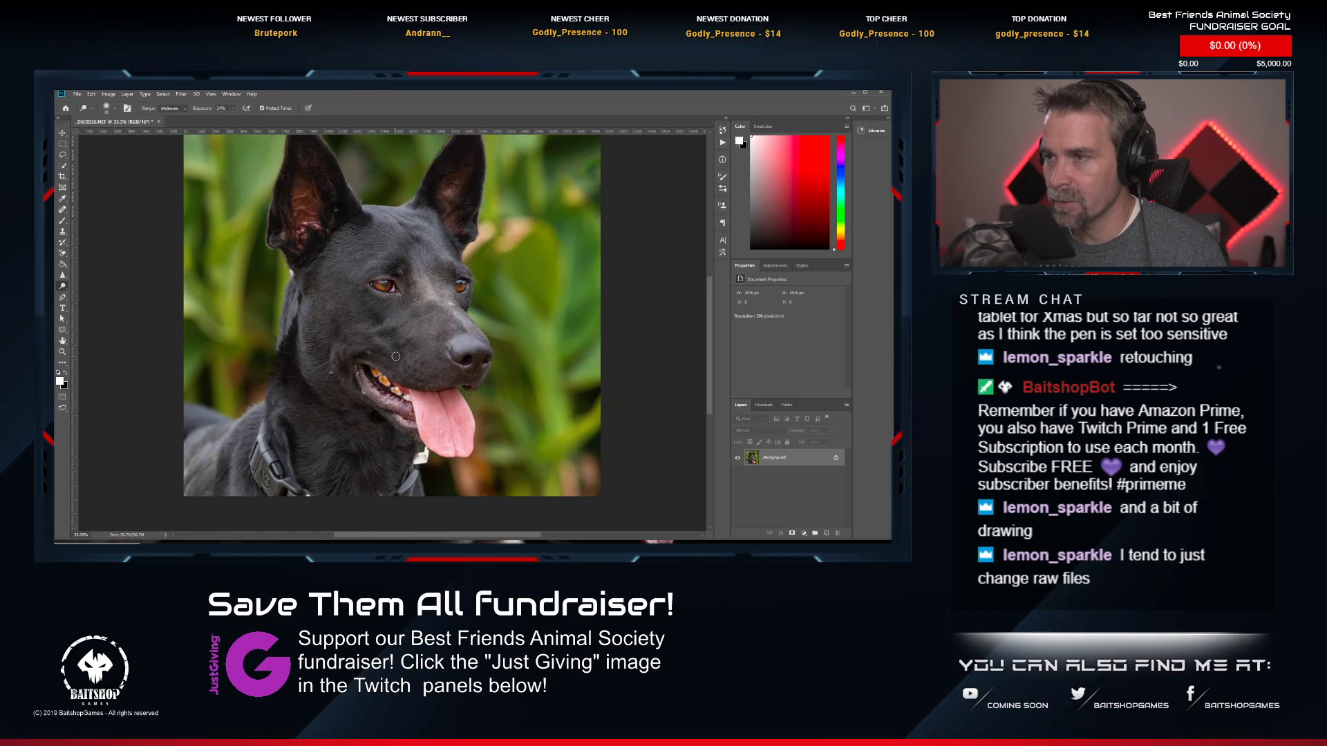
{"action": "scroll", "coordinate": [395, 356], "scroll_direction": "up", "scroll_amount": 1}
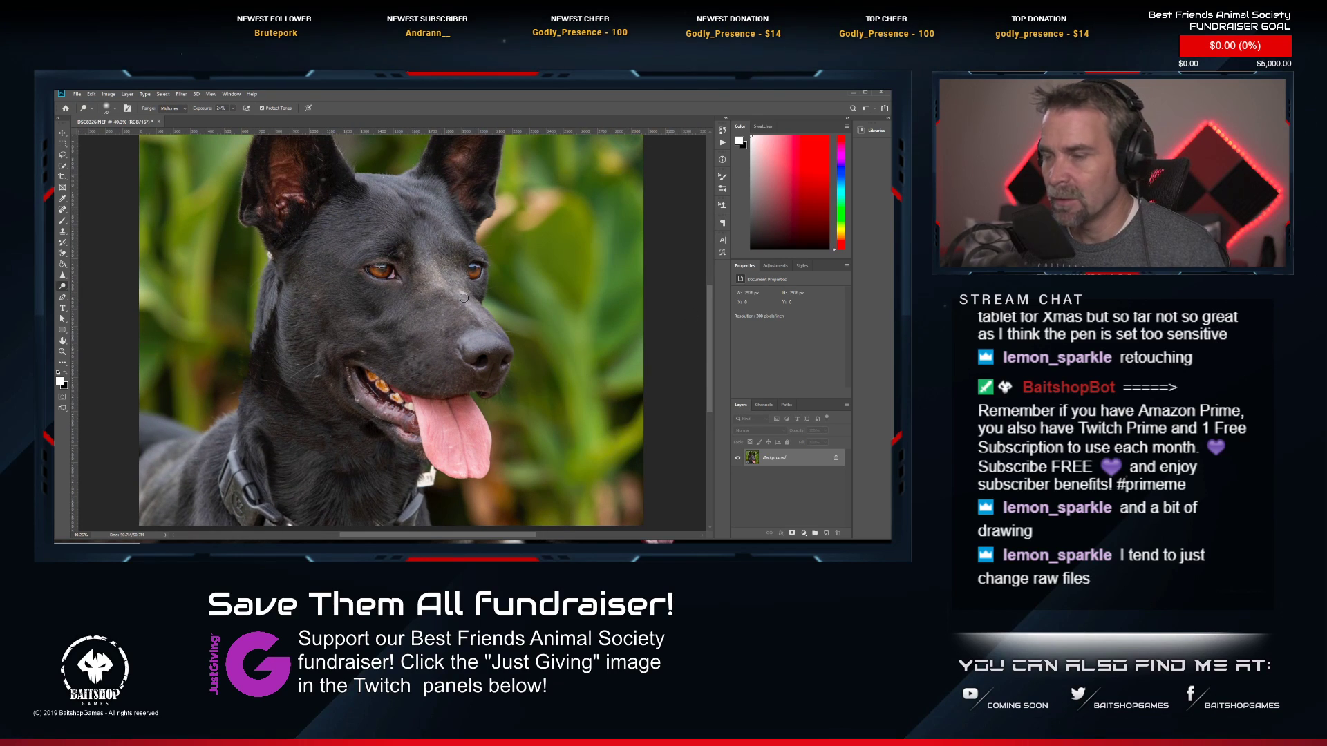
{"action": "scroll", "coordinate": [612, 279], "scroll_direction": "down", "scroll_amount": 7}
{"action": "scroll", "coordinate": [608, 278], "scroll_direction": "up", "scroll_amount": 8}
{"action": "scroll", "coordinate": [504, 240], "scroll_direction": "down", "scroll_amount": 8}
{"action": "scroll", "coordinate": [494, 242], "scroll_direction": "up", "scroll_amount": 3}
{"action": "left_click_drag", "start_coordinate": [480, 265], "coordinate": [479, 333]}
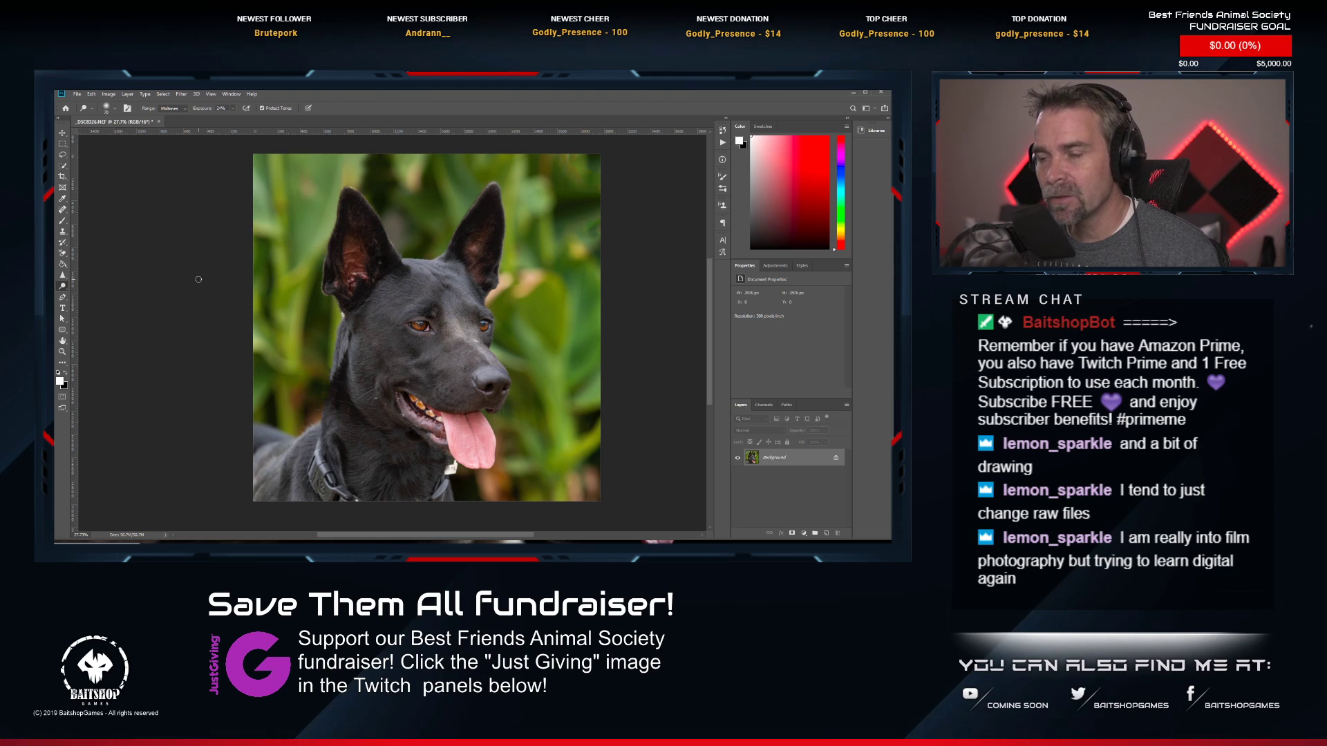
{"action": "scroll", "coordinate": [435, 415], "scroll_direction": "up", "scroll_amount": 5}
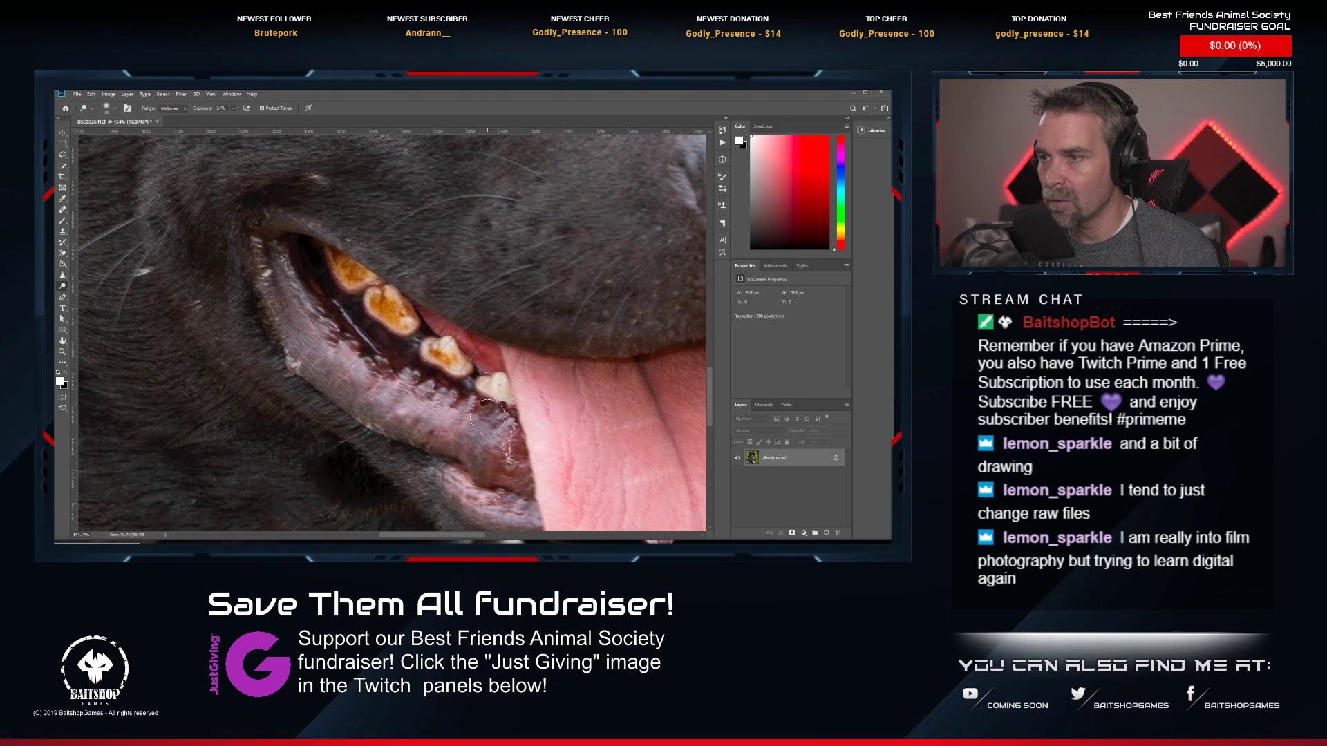
{"action": "scroll", "coordinate": [488, 417], "scroll_direction": "down", "scroll_amount": 3}
{"action": "scroll", "coordinate": [470, 414], "scroll_direction": "up", "scroll_amount": 3}
{"action": "scroll", "coordinate": [470, 413], "scroll_direction": "down", "scroll_amount": 8}
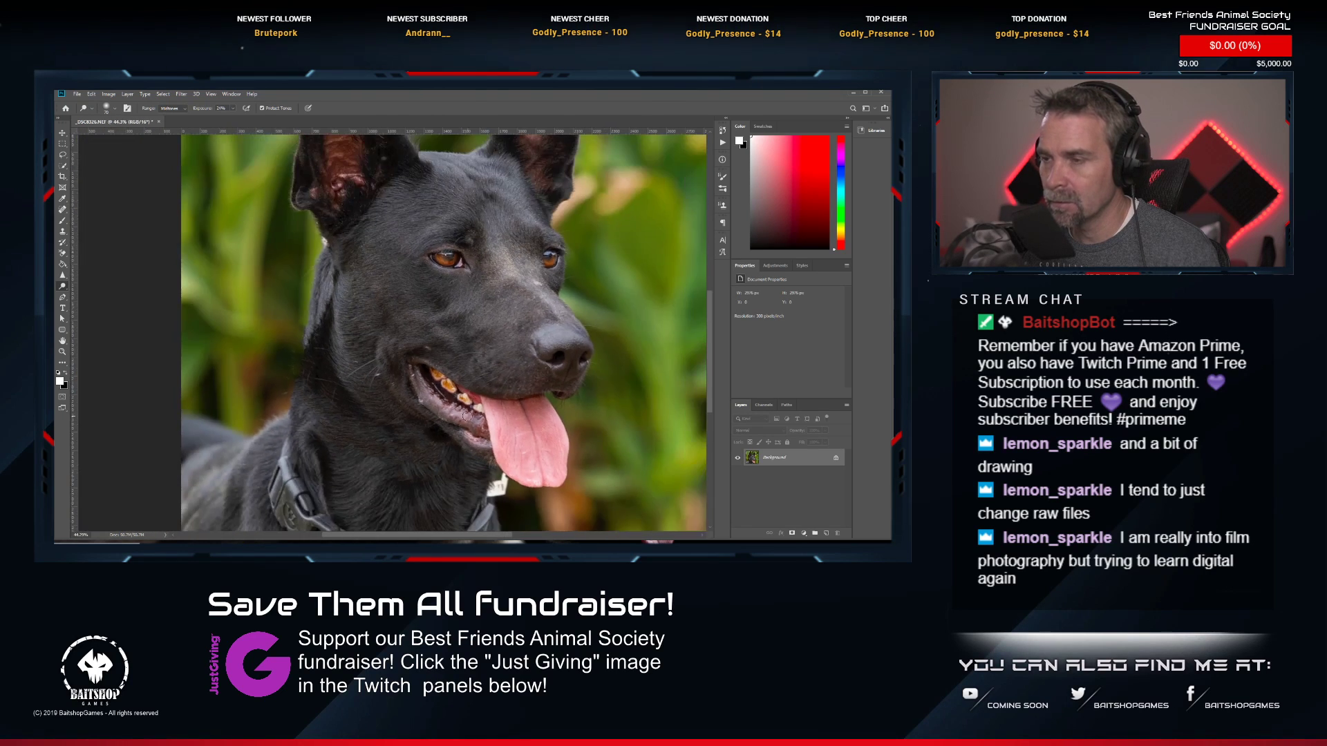
{"action": "scroll", "coordinate": [384, 407], "scroll_direction": "up", "scroll_amount": 1}
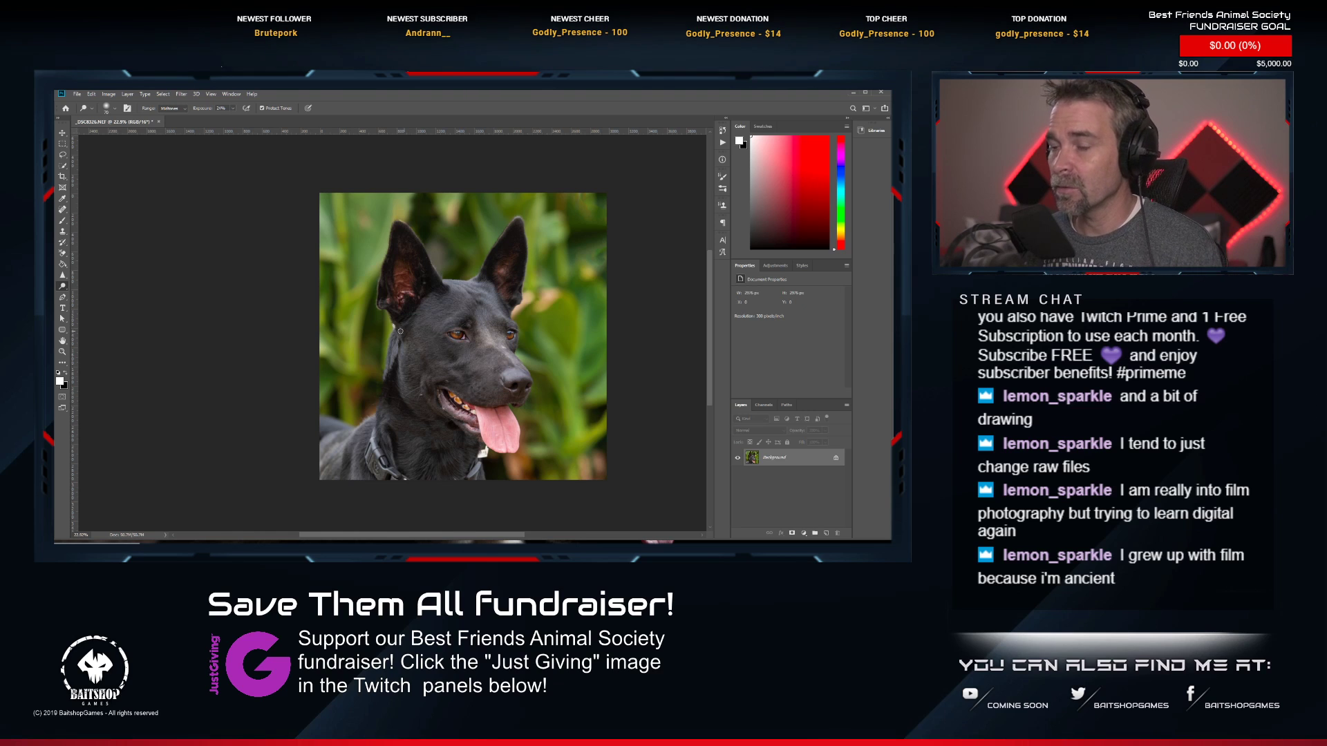
{"action": "scroll", "coordinate": [457, 364], "scroll_direction": "up", "scroll_amount": 3}
{"action": "scroll", "coordinate": [457, 364], "scroll_direction": "down", "scroll_amount": 3}
Save and close the retouched portrait, and rate 20191013-_DSC8326.tif 2 stars in Lightroom Classic.
{"action": "key", "text": "ctrl+s"}
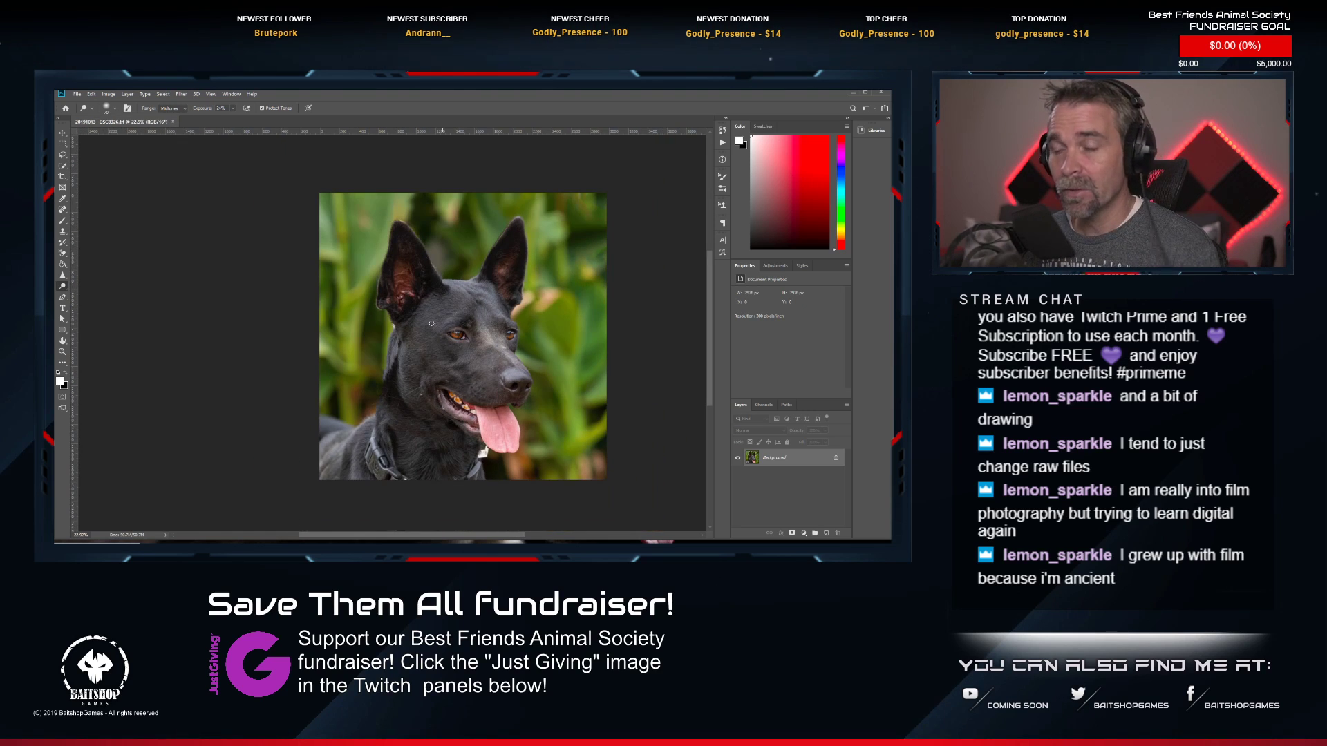
{"action": "left_click", "coordinate": [175, 123]}
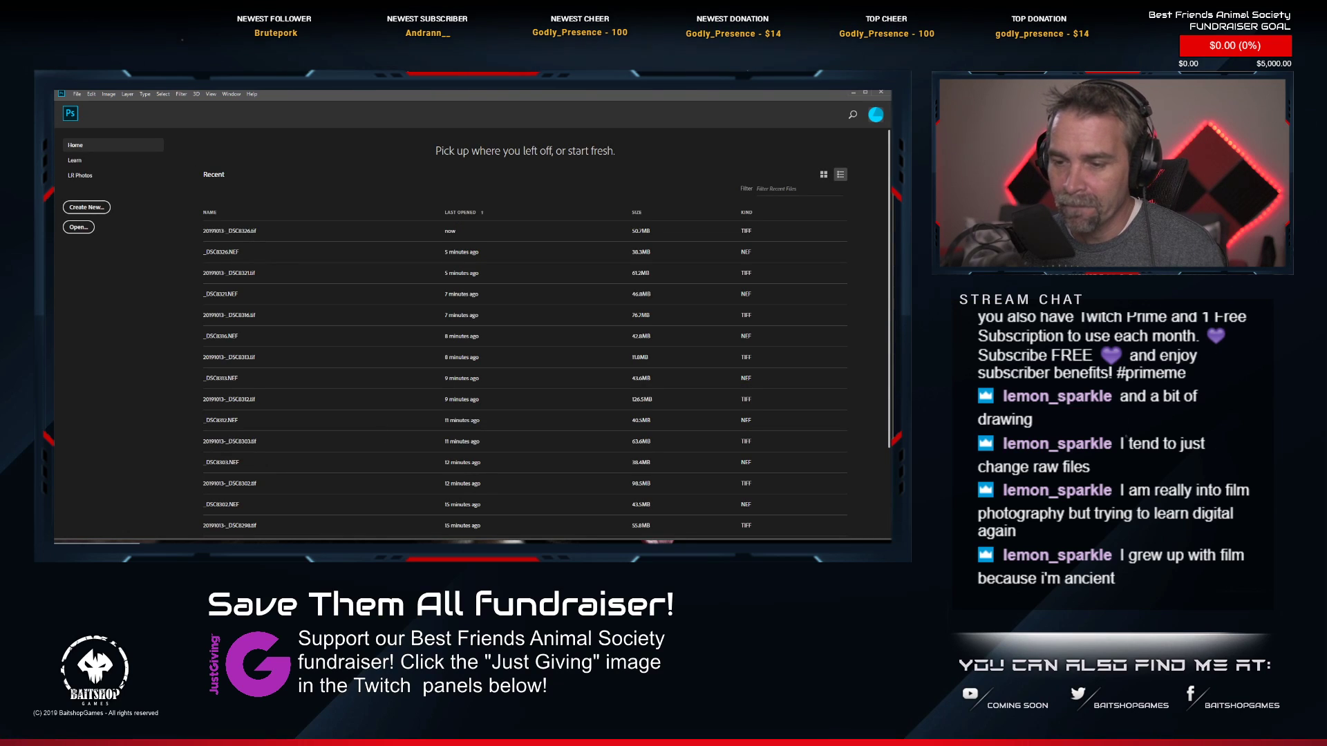
{"action": "key", "text": "alt+Tab"}
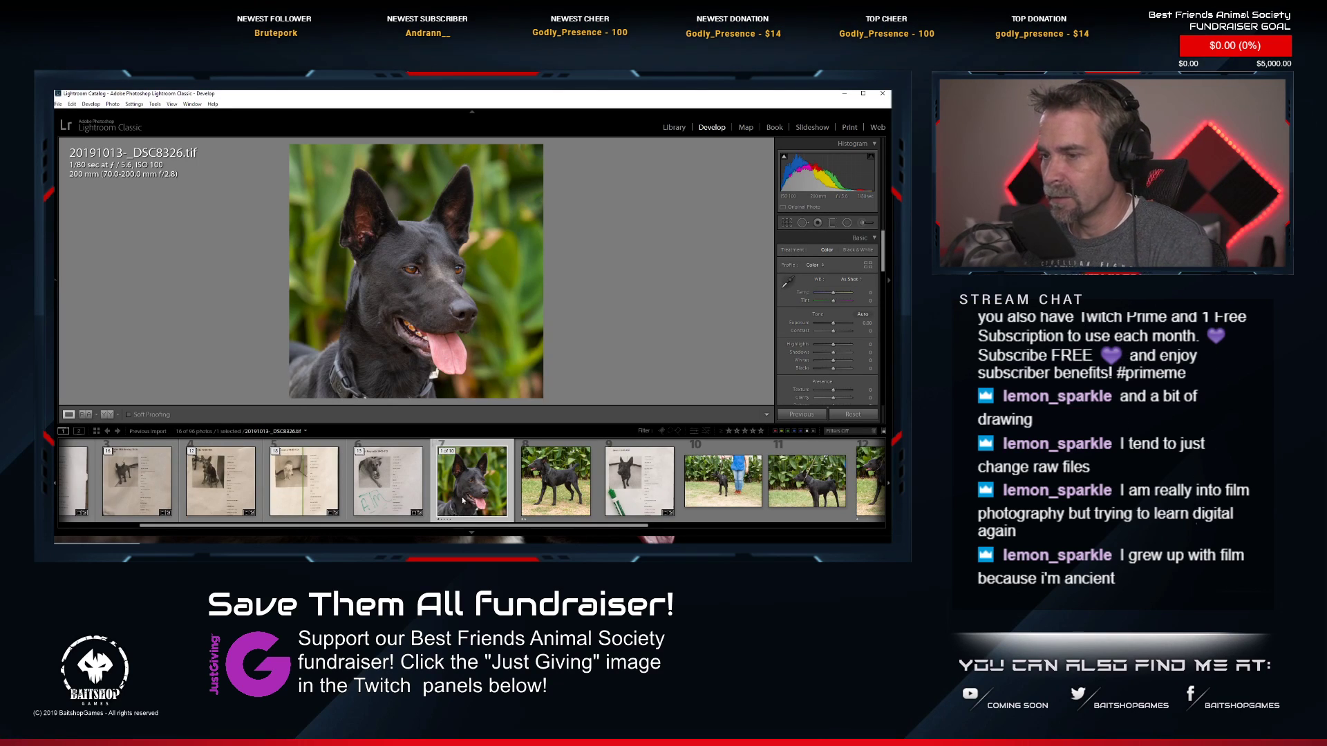
{"action": "key", "text": "2"}
Open _DSC8328.NEF, the leashed black dog beside a person in jeans, from Lightroom Classic for editing in Photoshop.
{"action": "scroll", "coordinate": [479, 498], "scroll_direction": "down", "scroll_amount": 5}
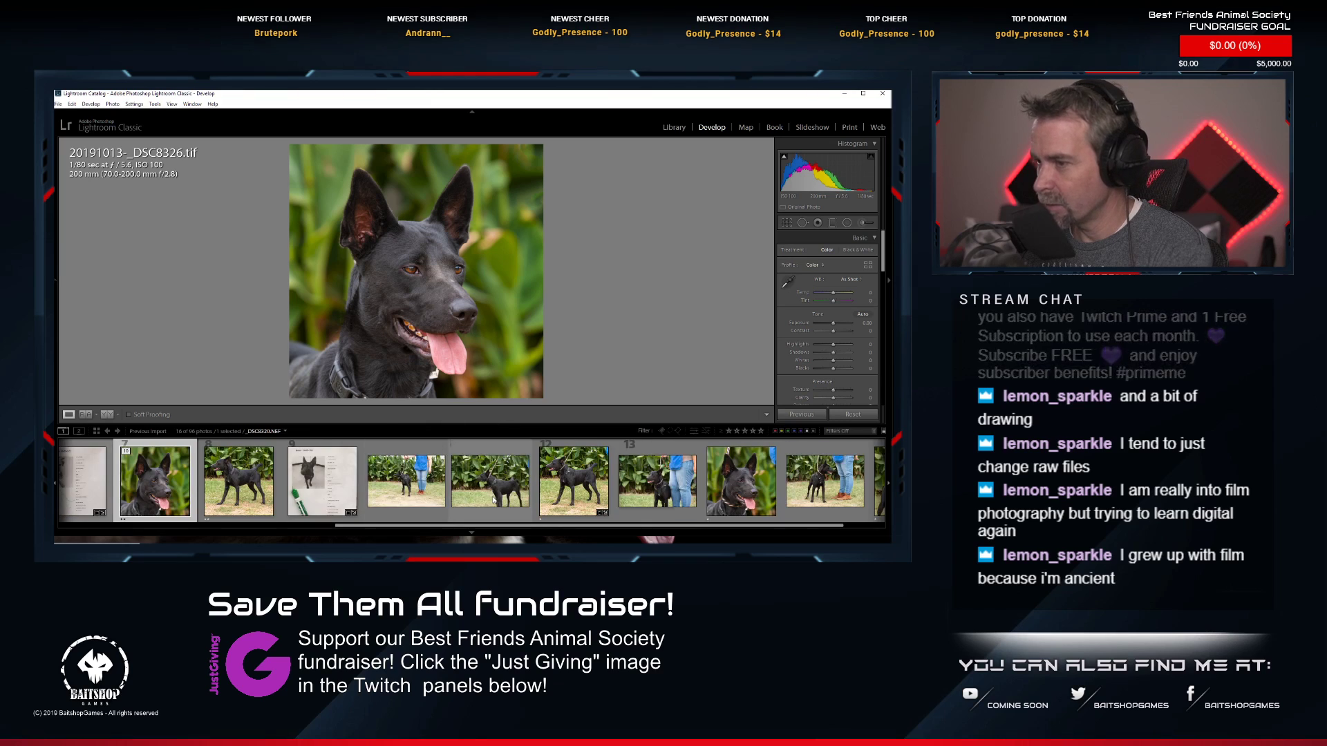
{"action": "left_click", "coordinate": [873, 520]}
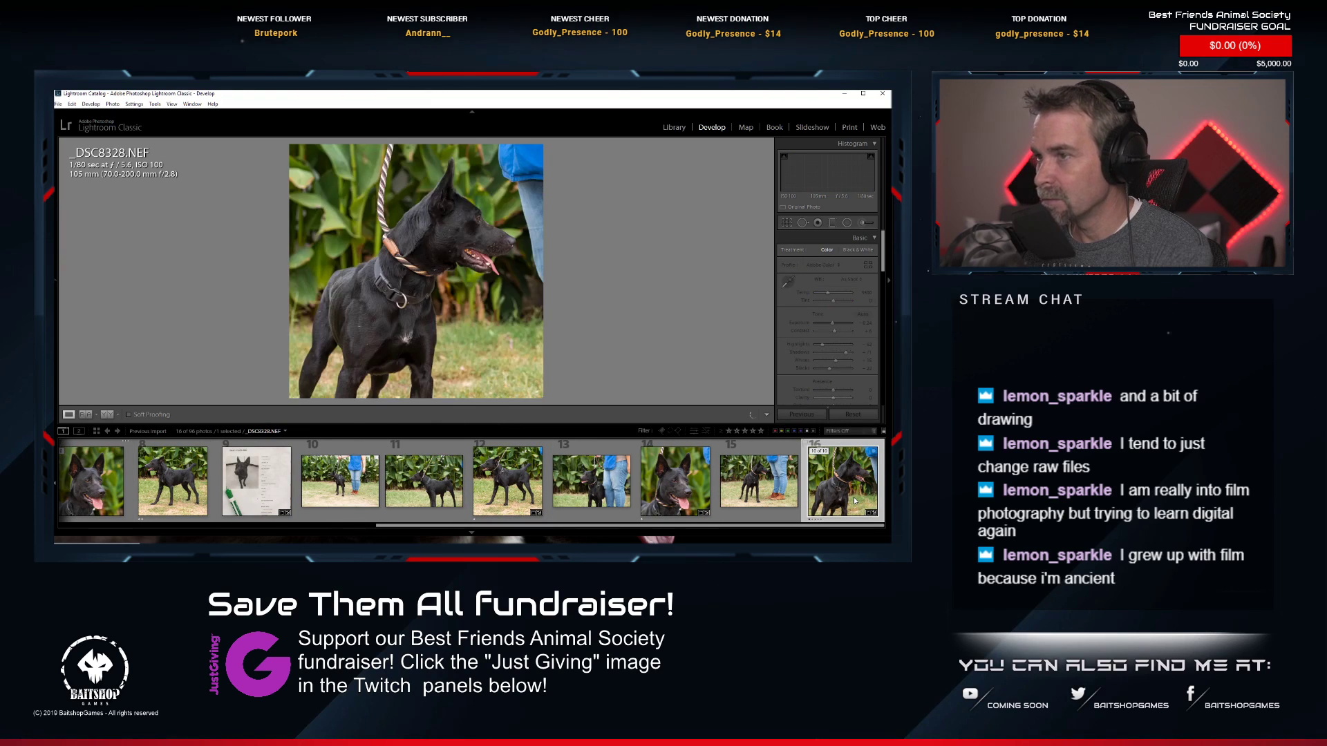
{"action": "right_click", "coordinate": [873, 499]}
{"action": "mouse_move", "coordinate": [816, 298]}
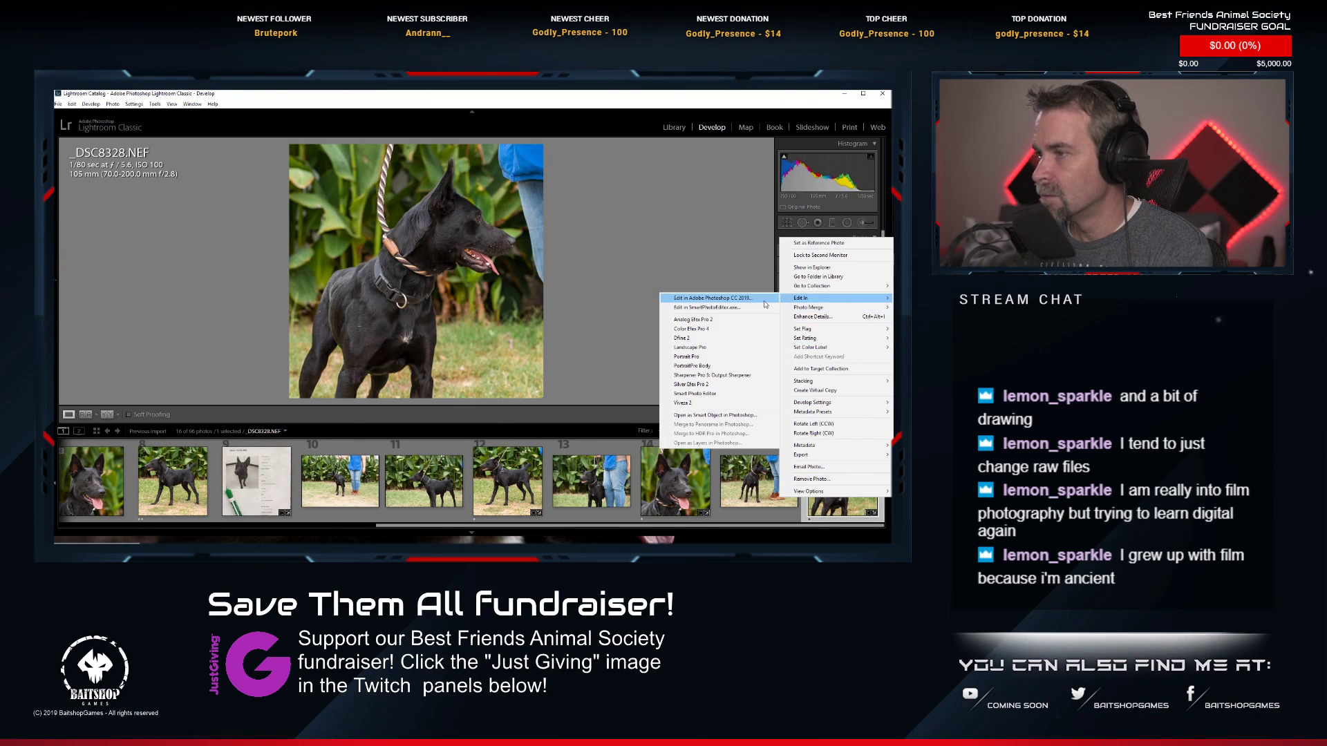
{"action": "left_click", "coordinate": [760, 304]}
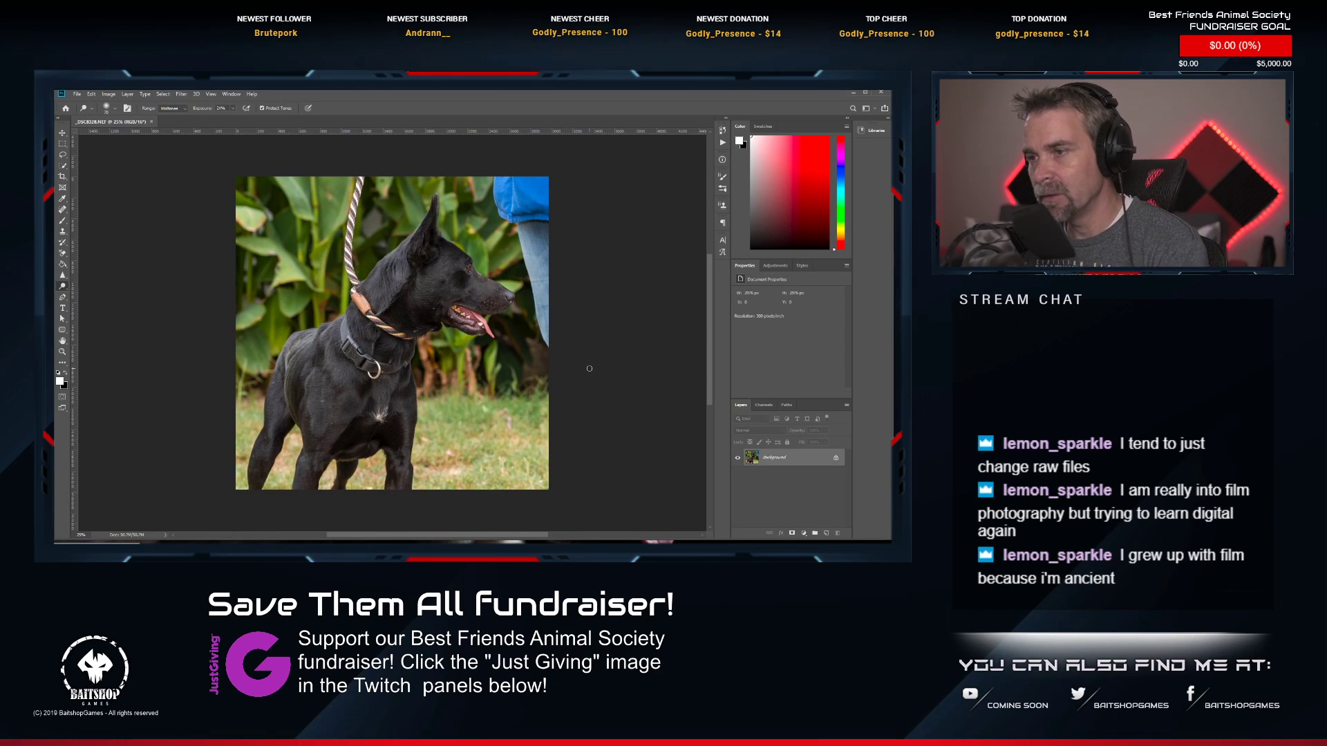
Heal small marks on the dog's head and along the front of its neck and collar with the Spot Healing Brush.
{"action": "scroll", "coordinate": [431, 297], "scroll_direction": "up", "scroll_amount": 4}
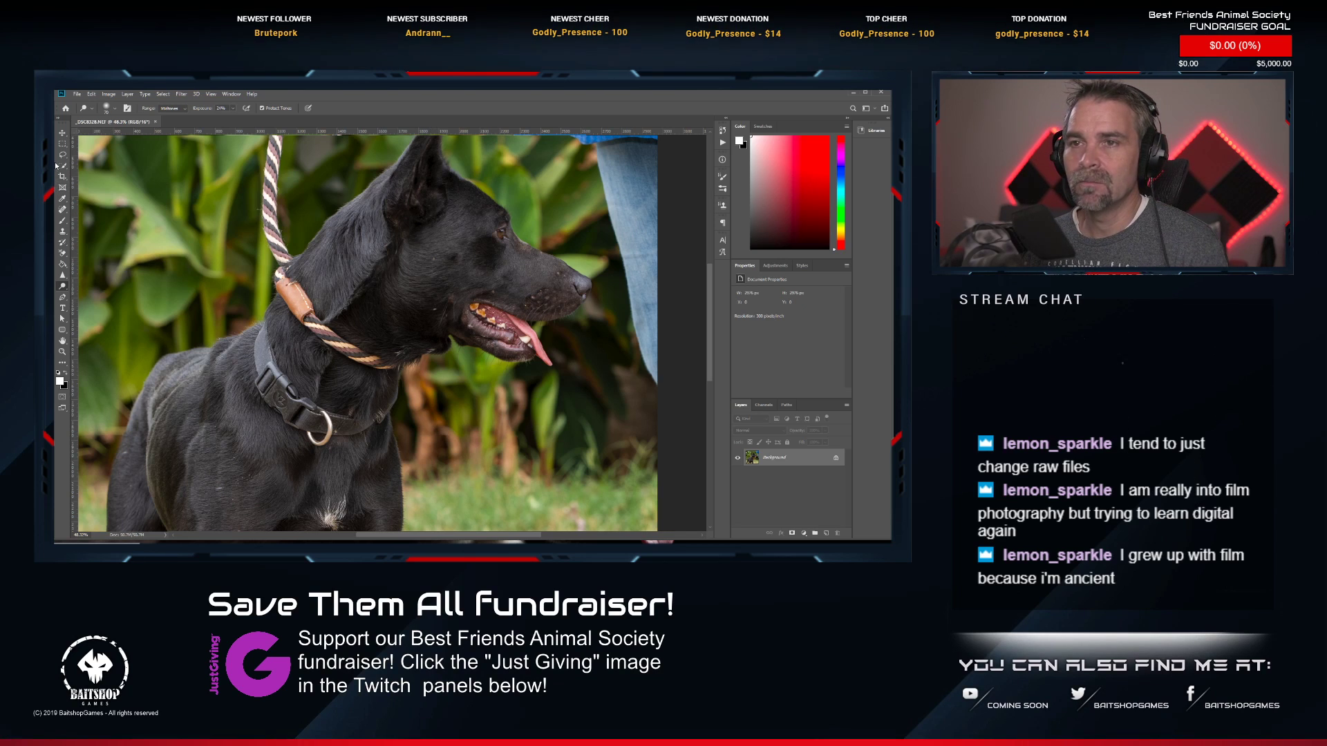
{"action": "left_click", "coordinate": [64, 209]}
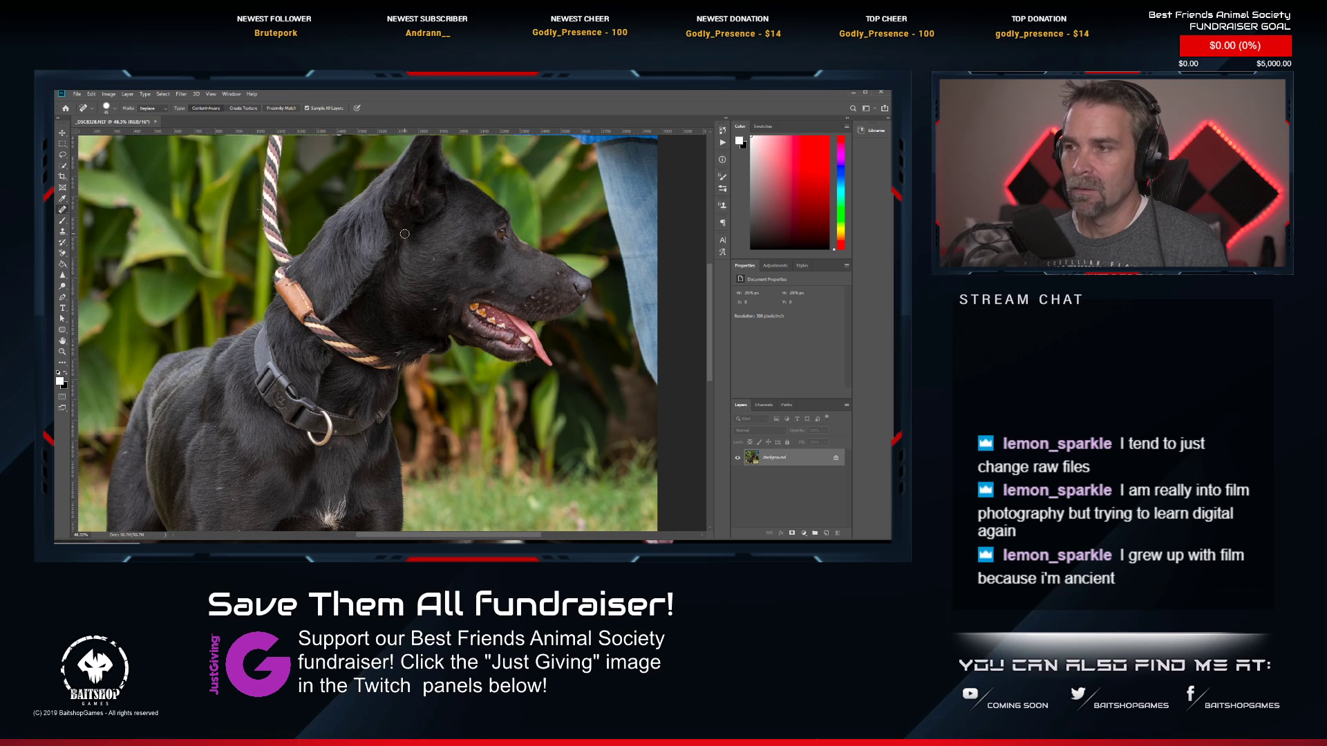
{"action": "key", "text": "["}
{"action": "left_click", "coordinate": [436, 256]}
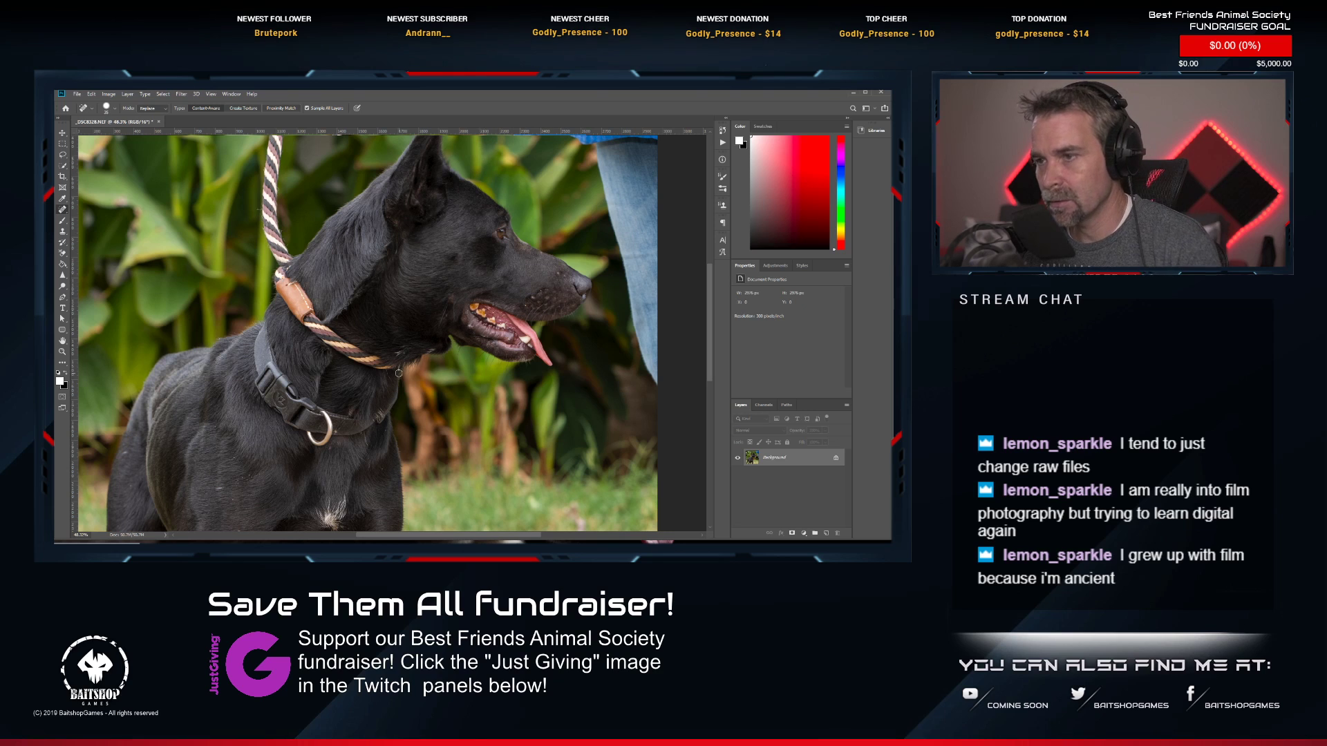
{"action": "scroll", "coordinate": [399, 374], "scroll_direction": "up", "scroll_amount": 5}
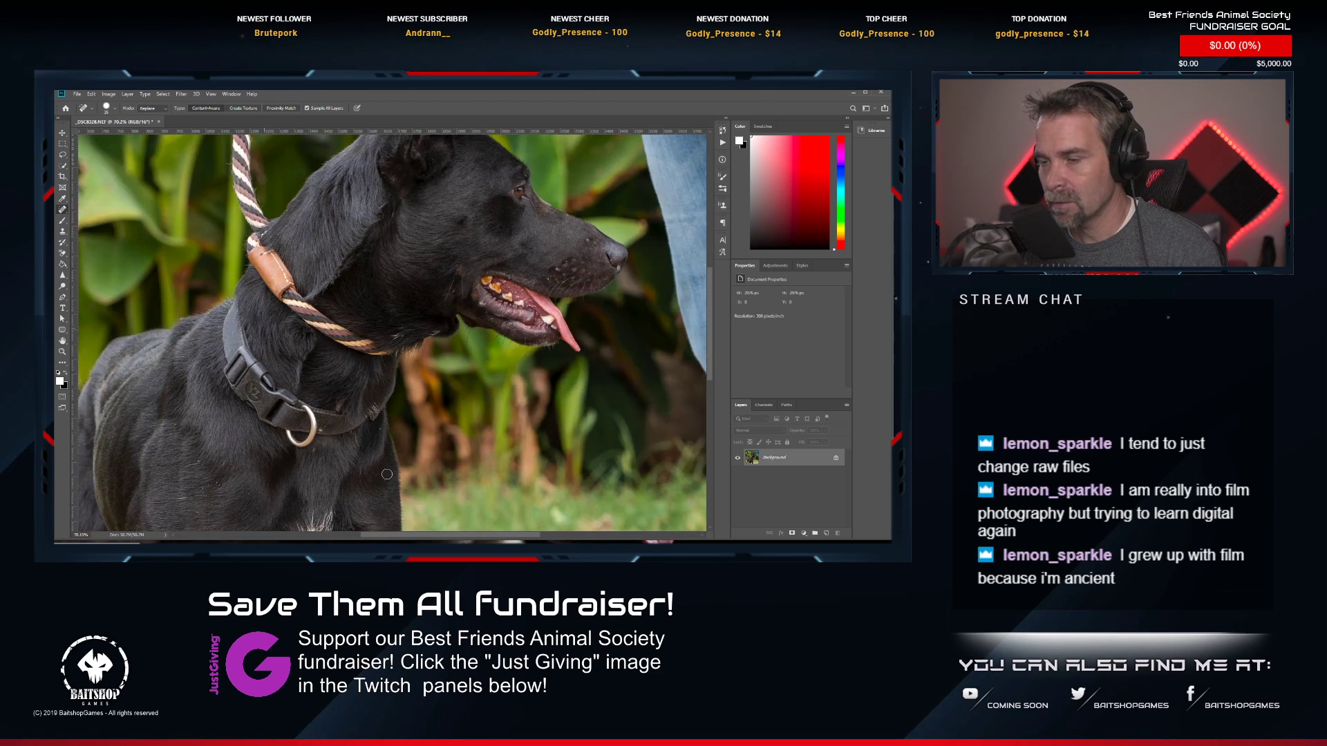
{"action": "scroll", "coordinate": [387, 478], "scroll_direction": "up", "scroll_amount": 1}
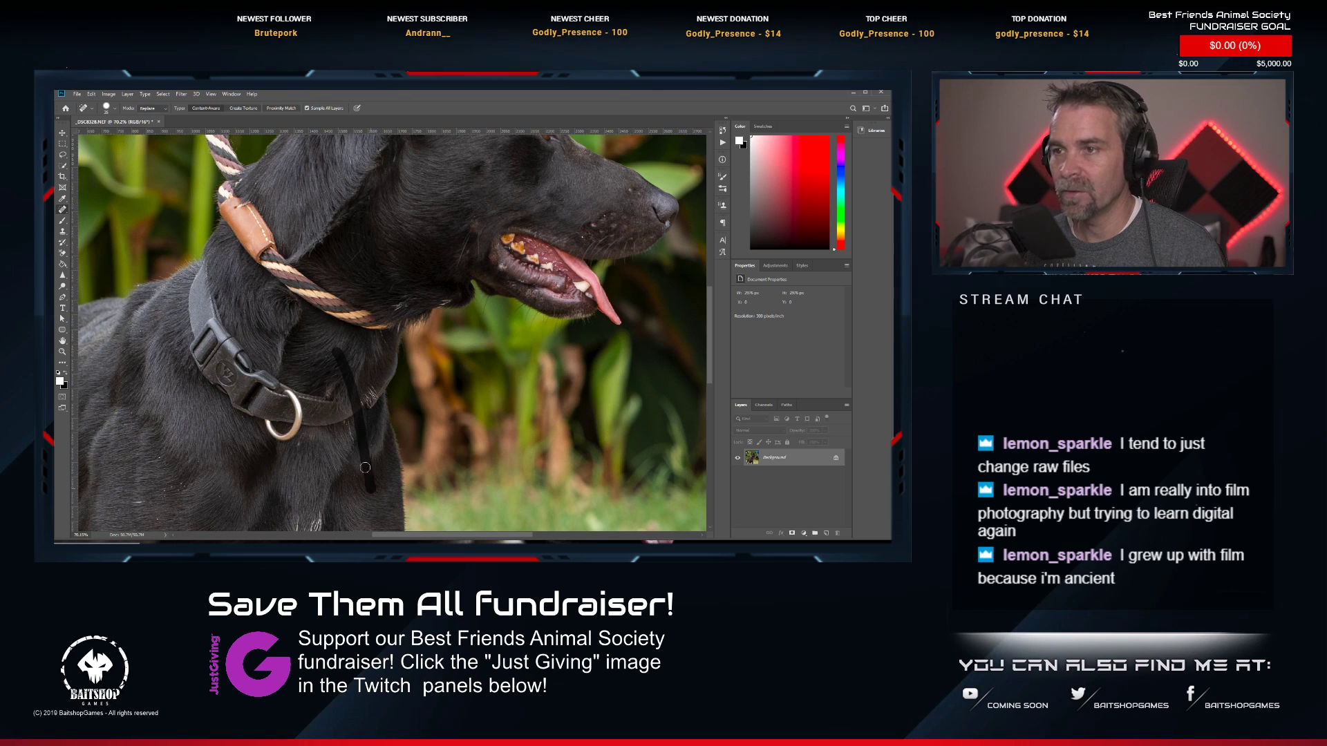
{"action": "left_click_drag", "start_coordinate": [320, 311], "coordinate": [405, 451]}
{"action": "left_click_drag", "start_coordinate": [364, 308], "coordinate": [357, 365]}
{"action": "key", "text": "ctrl+r"}
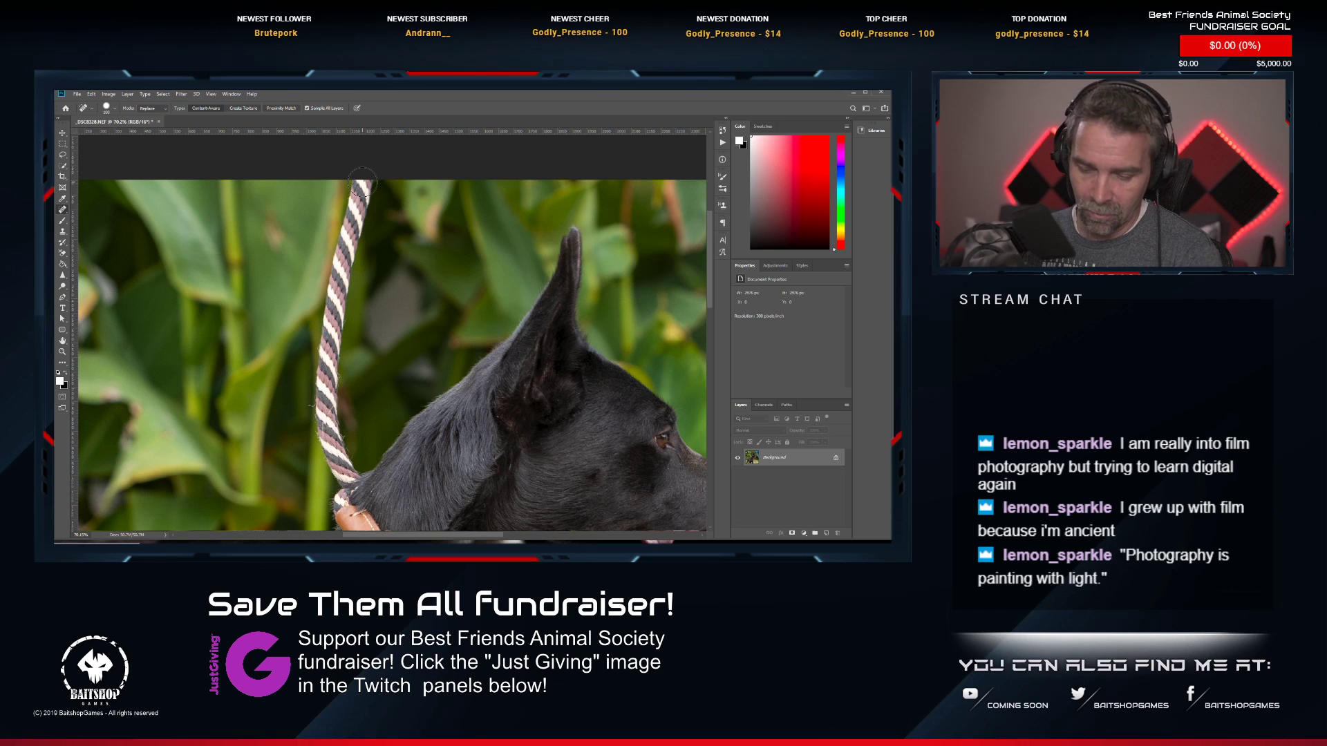
Try to remove the striped leash above the dog's neck with a large Spot Healing Brush stroke.
{"action": "mouse_move", "coordinate": [361, 181]}
{"action": "left_mouse_down"}
{"action": "mouse_move", "coordinate": [320, 430]}
{"action": "mouse_move", "coordinate": [356, 492]}
{"action": "mouse_move", "coordinate": [362, 477]}
{"action": "left_mouse_up"}
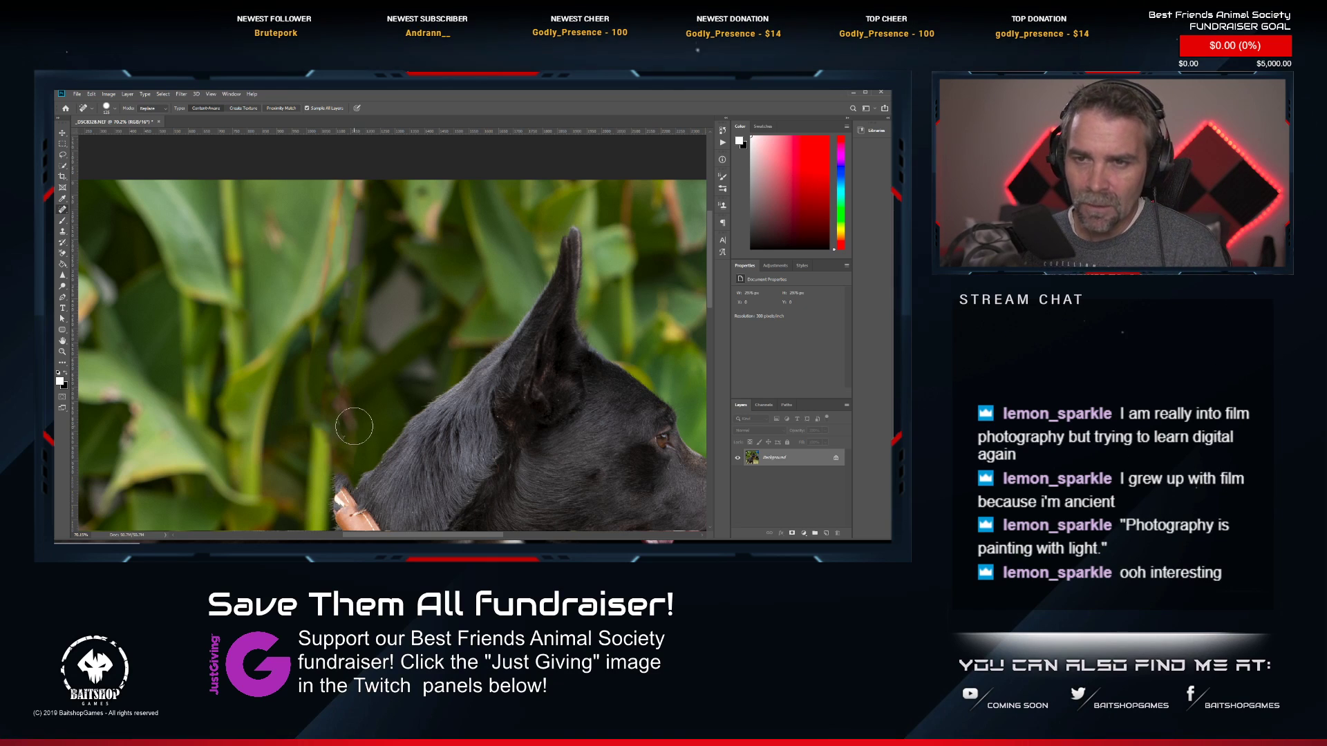
{"action": "left_click_drag", "start_coordinate": [354, 422], "coordinate": [361, 316]}
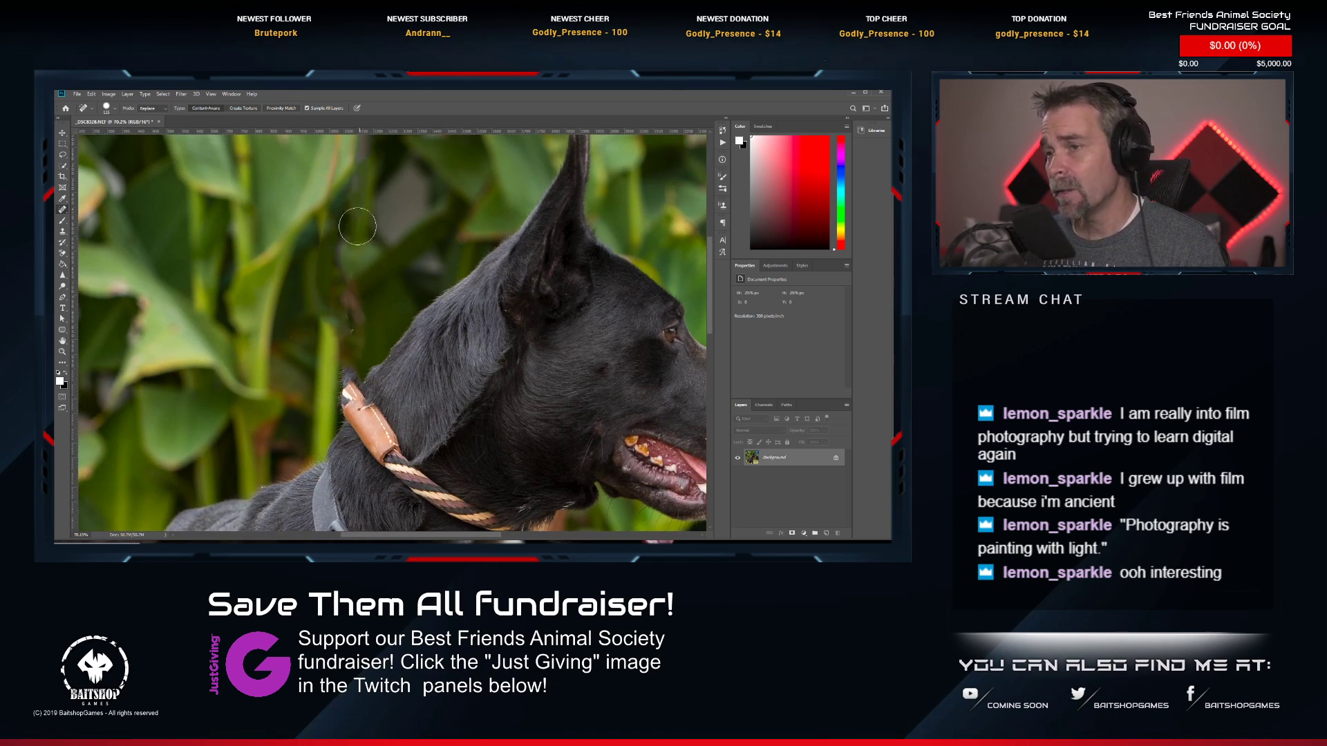
{"action": "key", "text": "ctrl+z"}
Remove the striped leash from the leafy background down to the leather sleeve with the Spot Healing Brush.
{"action": "scroll", "coordinate": [350, 192], "scroll_direction": "up", "scroll_amount": 5}
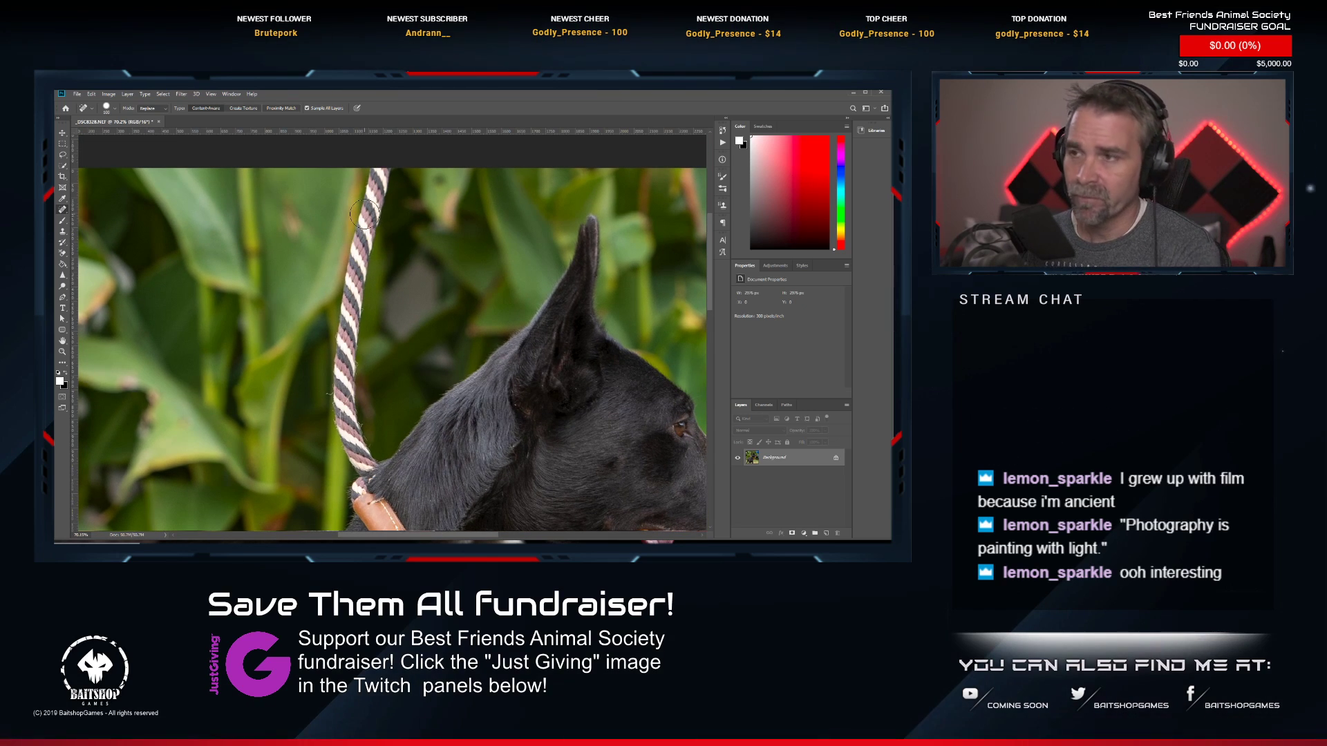
{"action": "key", "text": "bracketleft"}
{"action": "key", "text": "bracketleft"}
{"action": "mouse_move", "coordinate": [380, 179]}
{"action": "left_mouse_down"}
{"action": "mouse_move", "coordinate": [347, 316]}
{"action": "mouse_move", "coordinate": [345, 417]}
{"action": "mouse_move", "coordinate": [376, 465]}
{"action": "mouse_move", "coordinate": [432, 480]}
{"action": "left_mouse_up"}
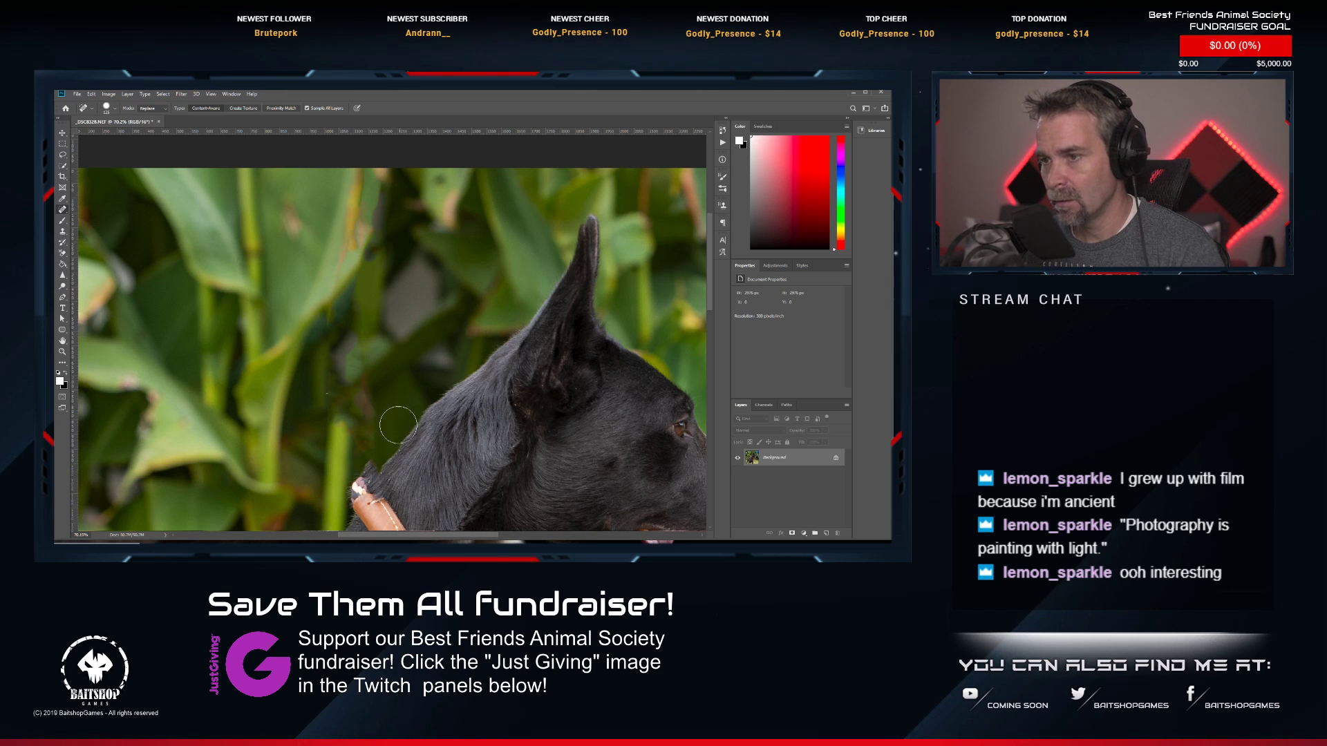
Remove the leather sleeve and rope loop from around the dog's neck with the Spot Healing Brush.
{"action": "scroll", "coordinate": [399, 420], "scroll_direction": "down", "scroll_amount": 5}
{"action": "scroll", "coordinate": [418, 425], "scroll_direction": "down", "scroll_amount": 3}
{"action": "left_click_drag", "start_coordinate": [354, 222], "coordinate": [350, 229]}
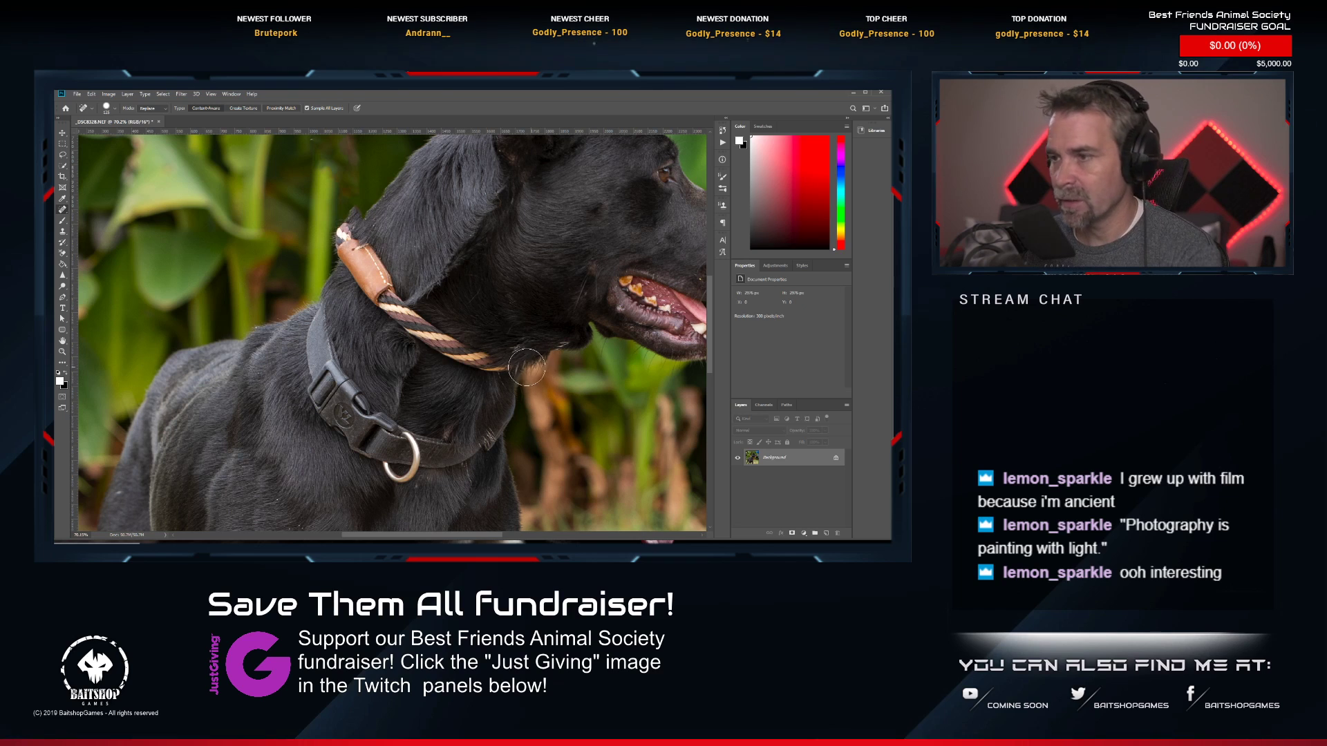
{"action": "mouse_move", "coordinate": [530, 368]}
{"action": "left_mouse_down"}
{"action": "mouse_move", "coordinate": [450, 346]}
{"action": "mouse_move", "coordinate": [399, 307]}
{"action": "mouse_move", "coordinate": [353, 242]}
{"action": "mouse_move", "coordinate": [379, 298]}
{"action": "mouse_move", "coordinate": [433, 333]}
{"action": "left_mouse_up"}
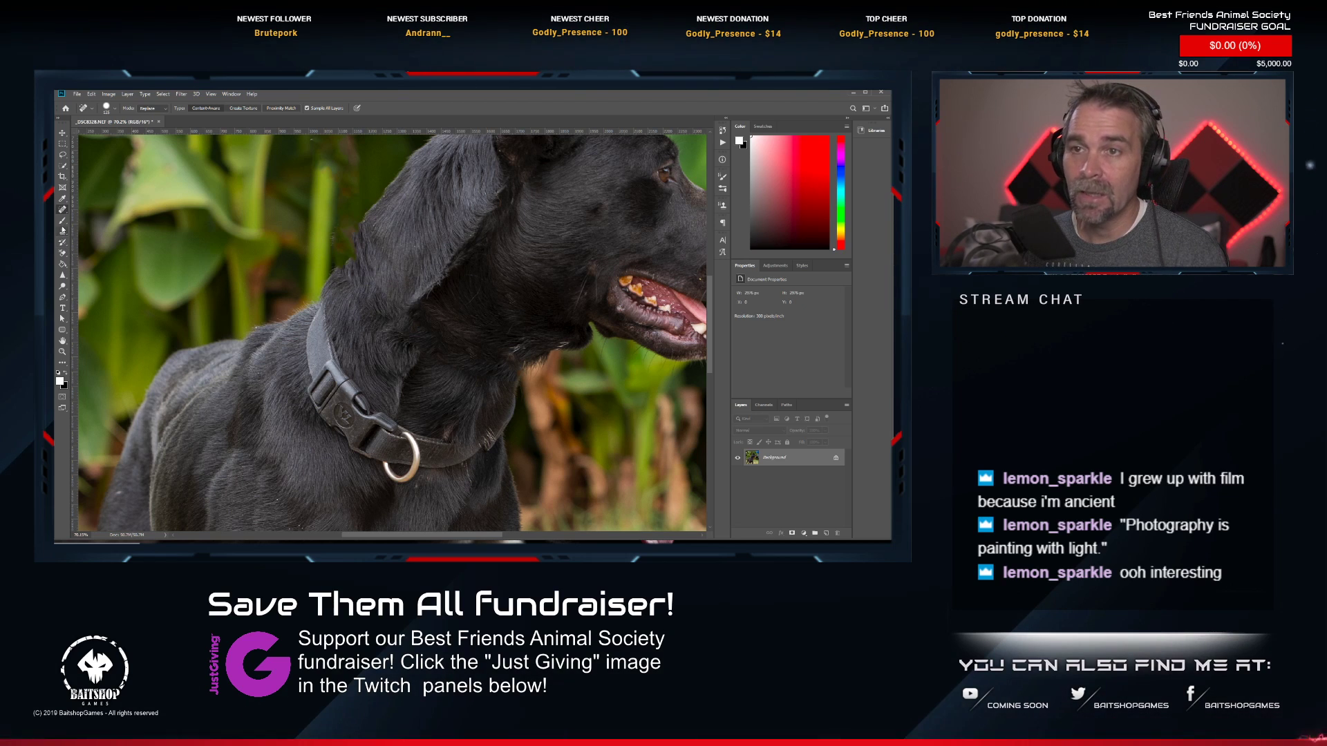
Clone nearby fur over the healed area of the dog's neck and throat with the Clone Stamp tool.
{"action": "left_click", "coordinate": [63, 232]}
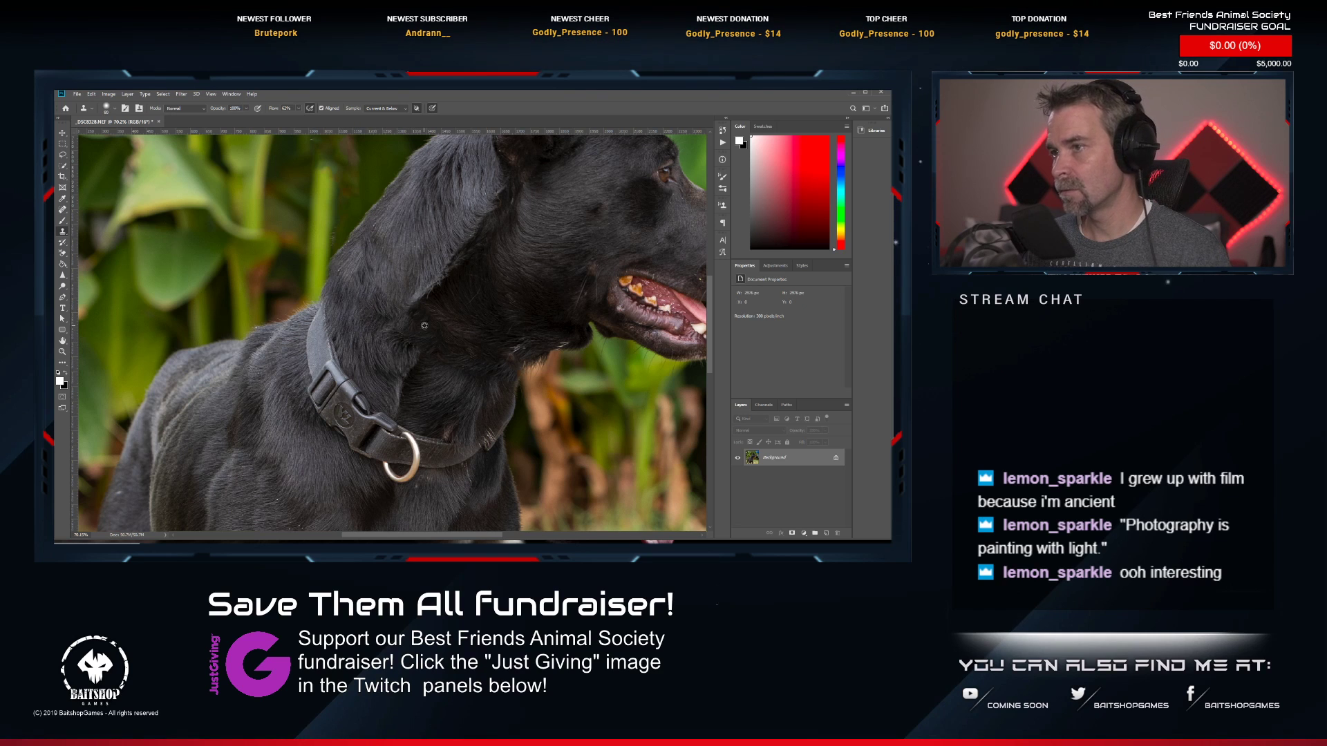
{"action": "scroll", "coordinate": [442, 346], "scroll_direction": "down", "scroll_amount": 3}
{"action": "scroll", "coordinate": [470, 362], "scroll_direction": "up", "scroll_amount": 3}
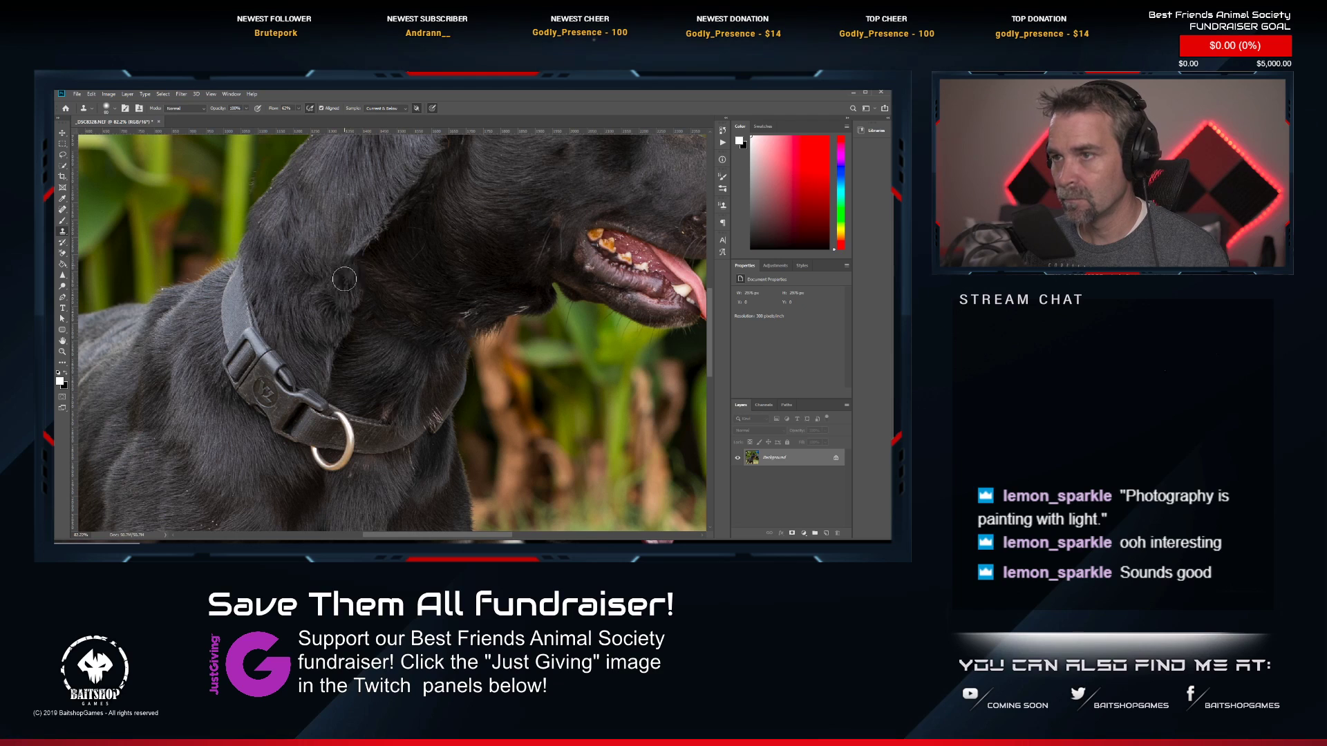
{"action": "left_click", "coordinate": [389, 334], "text": "alt"}
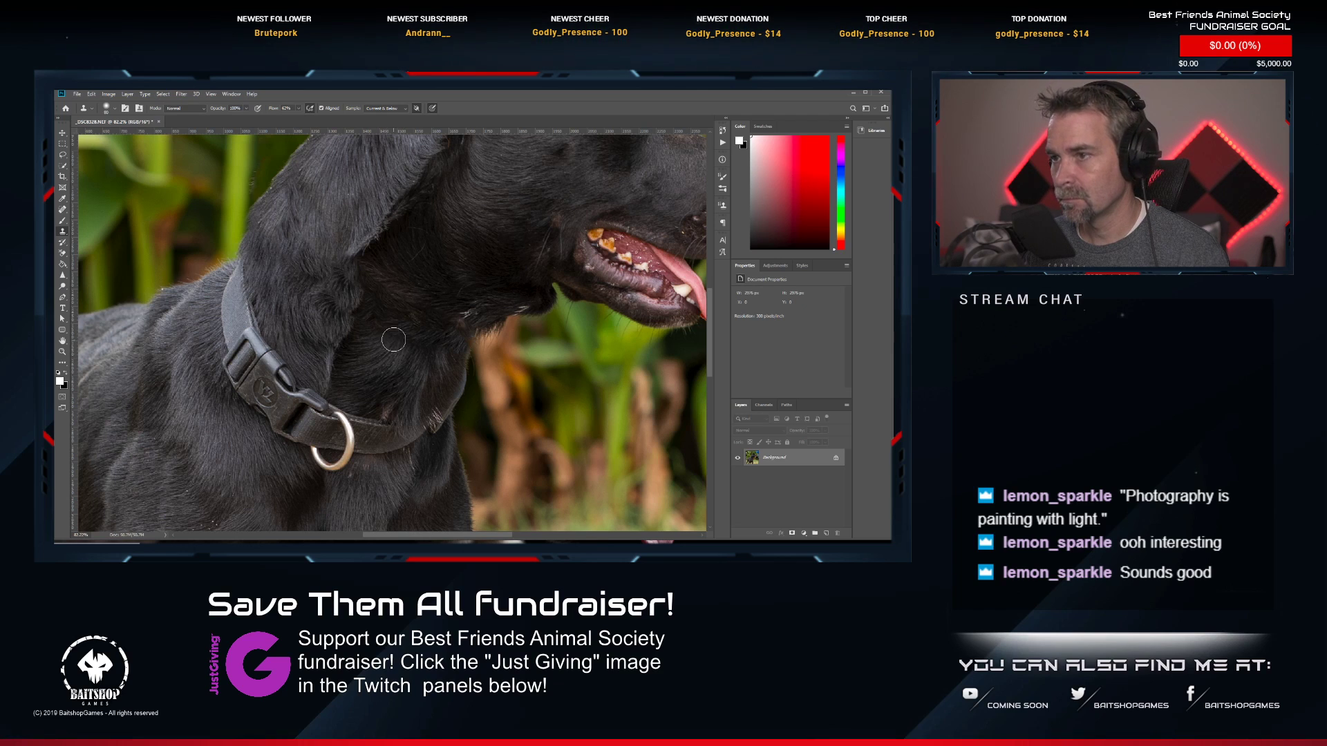
{"action": "left_click_drag", "start_coordinate": [420, 351], "coordinate": [442, 351]}
{"action": "left_click", "coordinate": [384, 363], "text": "alt"}
{"action": "left_click", "coordinate": [402, 344]}
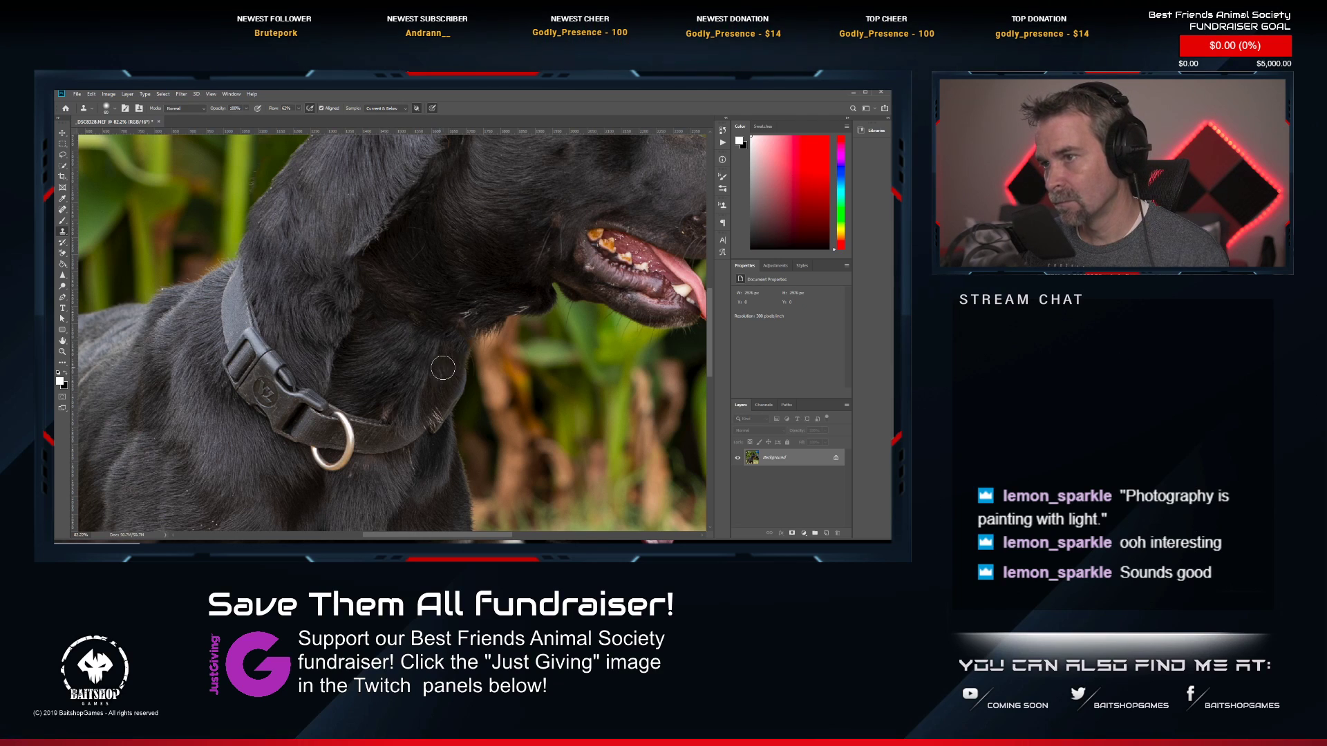
{"action": "left_click", "coordinate": [414, 295], "text": "alt"}
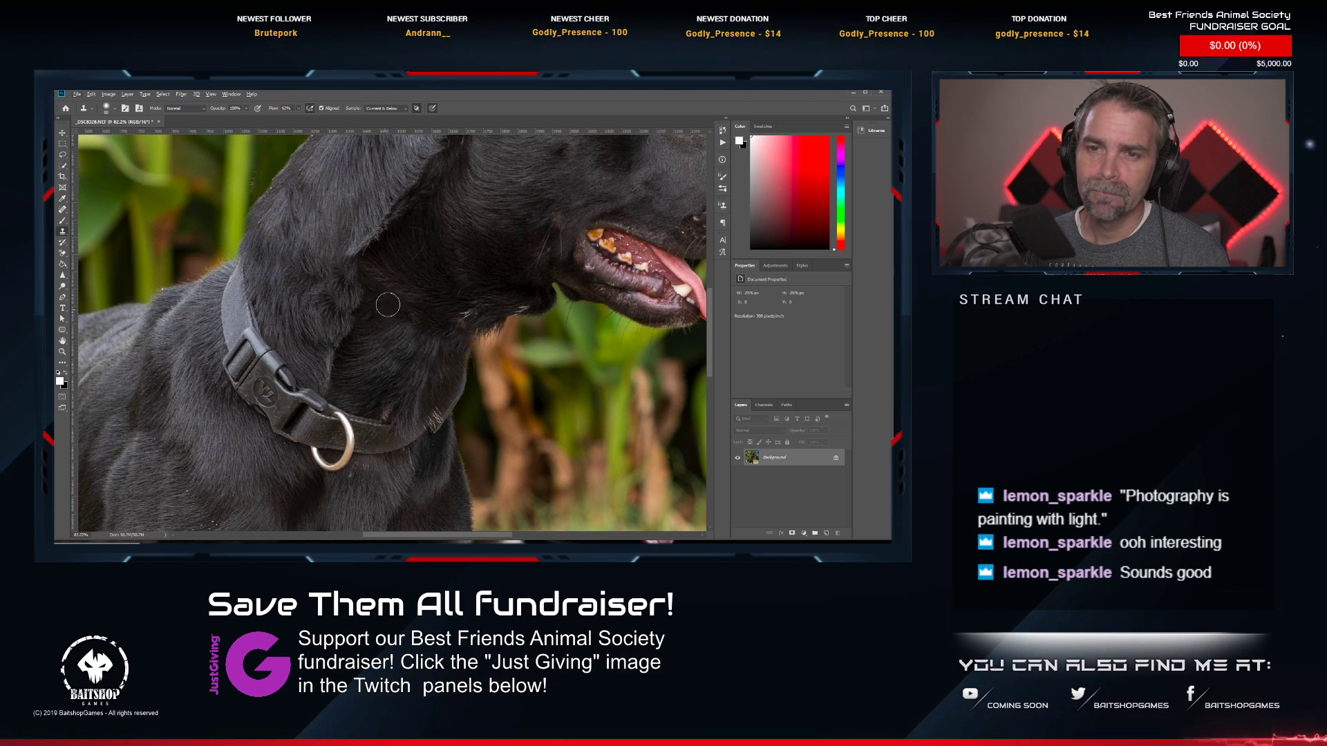
Cover the uneven patch of fur just above the front of the collar with cloned neck fur.
{"action": "mouse_move", "coordinate": [459, 211]}
{"action": "left_mouse_down"}
{"action": "mouse_move", "coordinate": [408, 272]}
{"action": "mouse_move", "coordinate": [374, 230]}
{"action": "left_mouse_up"}
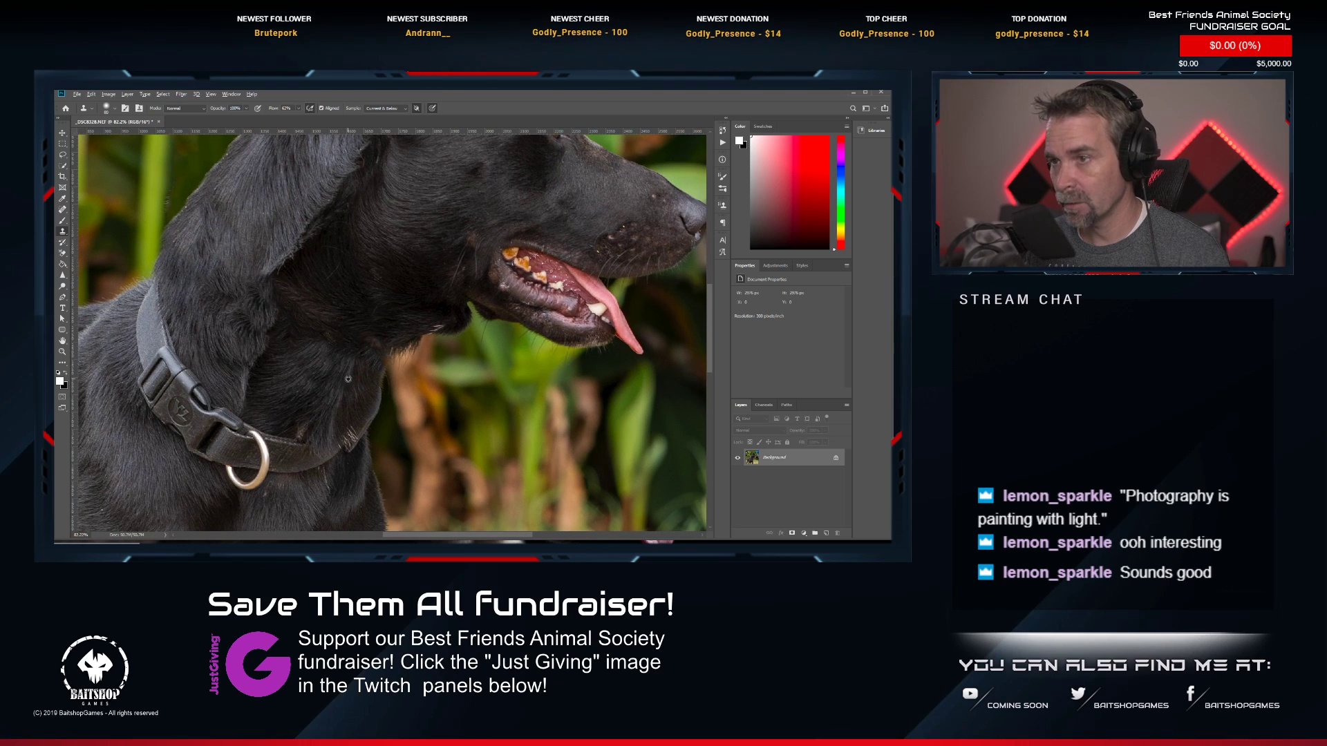
{"action": "left_click", "coordinate": [325, 339], "text": "alt"}
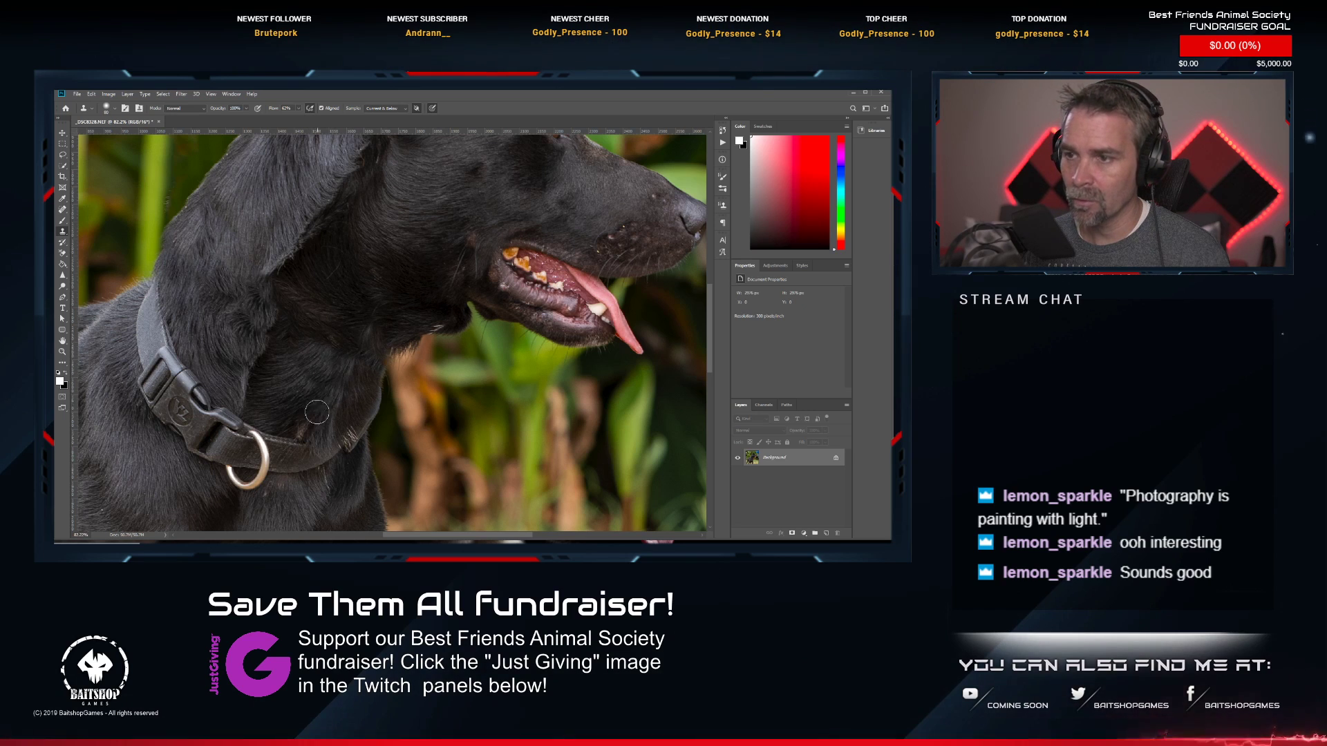
{"action": "left_click_drag", "start_coordinate": [303, 421], "coordinate": [299, 420]}
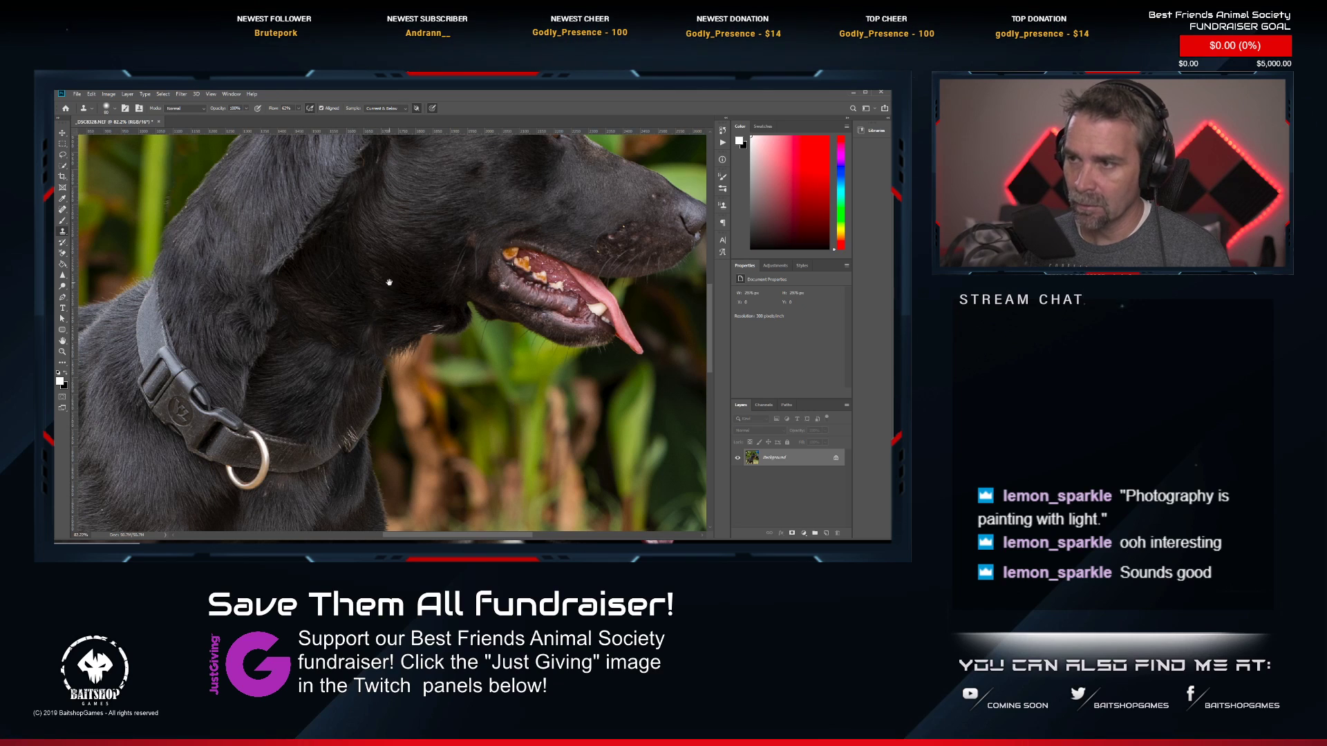
{"action": "left_click_drag", "start_coordinate": [385, 288], "coordinate": [351, 337]}
{"action": "key", "text": "ctrl+r"}
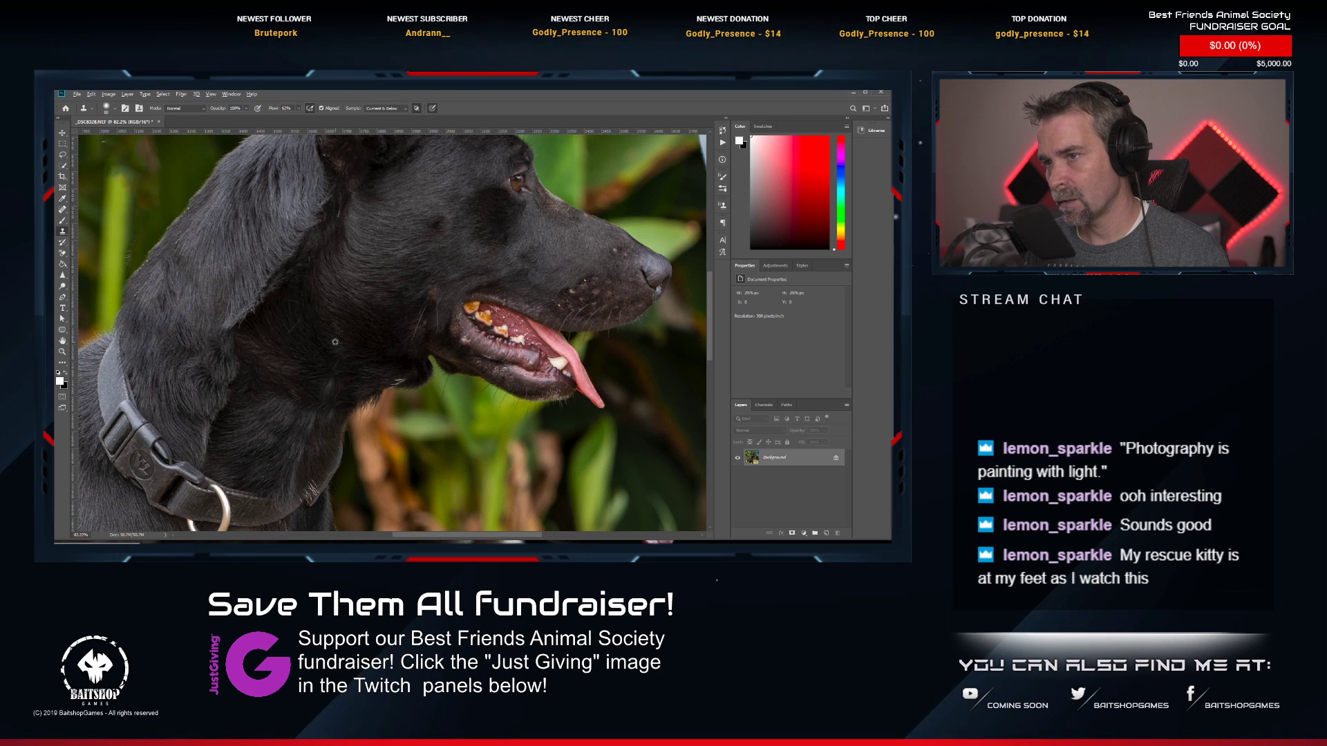
Heal the light specks on the dog's muzzle beside the mouth using a small Spot Healing Brush.
{"action": "scroll", "coordinate": [369, 375], "scroll_direction": "down", "scroll_amount": 2}
{"action": "scroll", "coordinate": [368, 375], "scroll_direction": "up", "scroll_amount": 5}
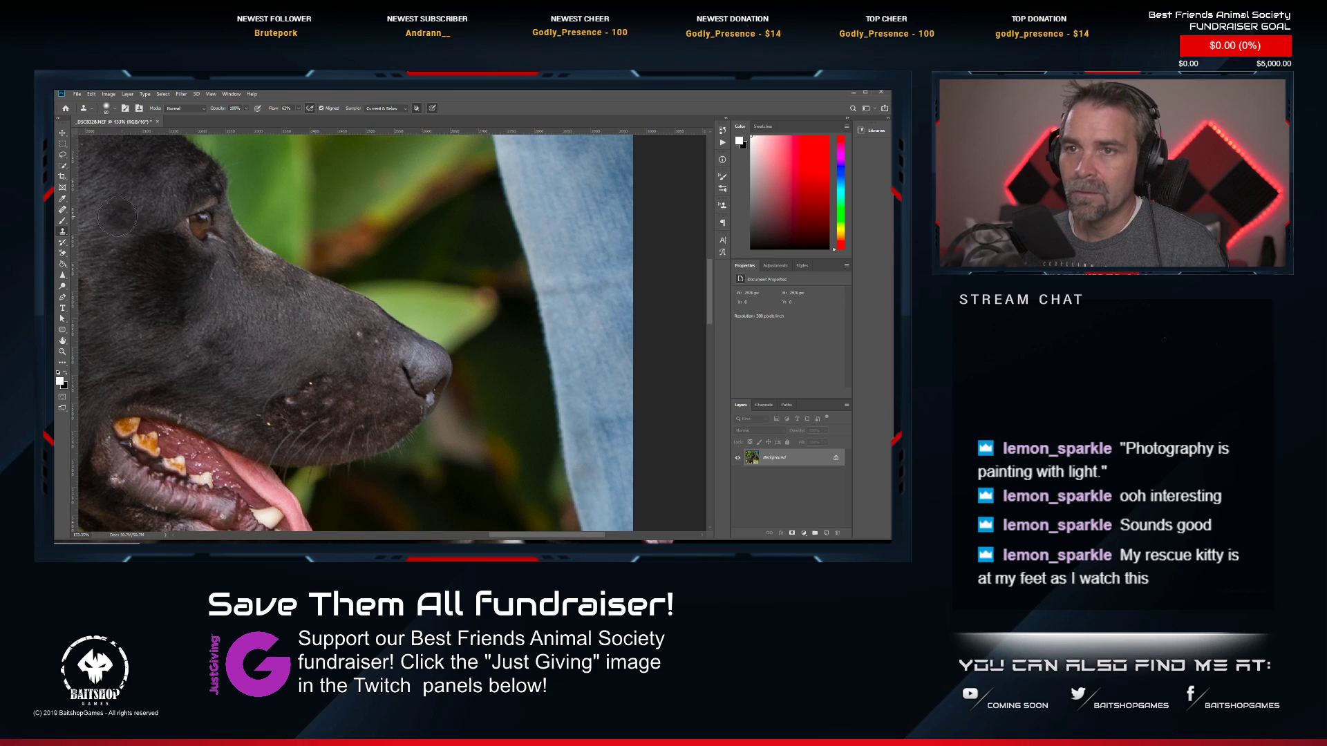
{"action": "left_click", "coordinate": [62, 210]}
{"action": "key", "text": "bracketleft"}
{"action": "key", "text": "bracketleft"}
{"action": "key", "text": "bracketleft"}
{"action": "key", "text": "bracketleft"}
{"action": "key", "text": "bracketleft"}
{"action": "key", "text": "bracketleft"}
{"action": "key", "text": "bracketleft"}
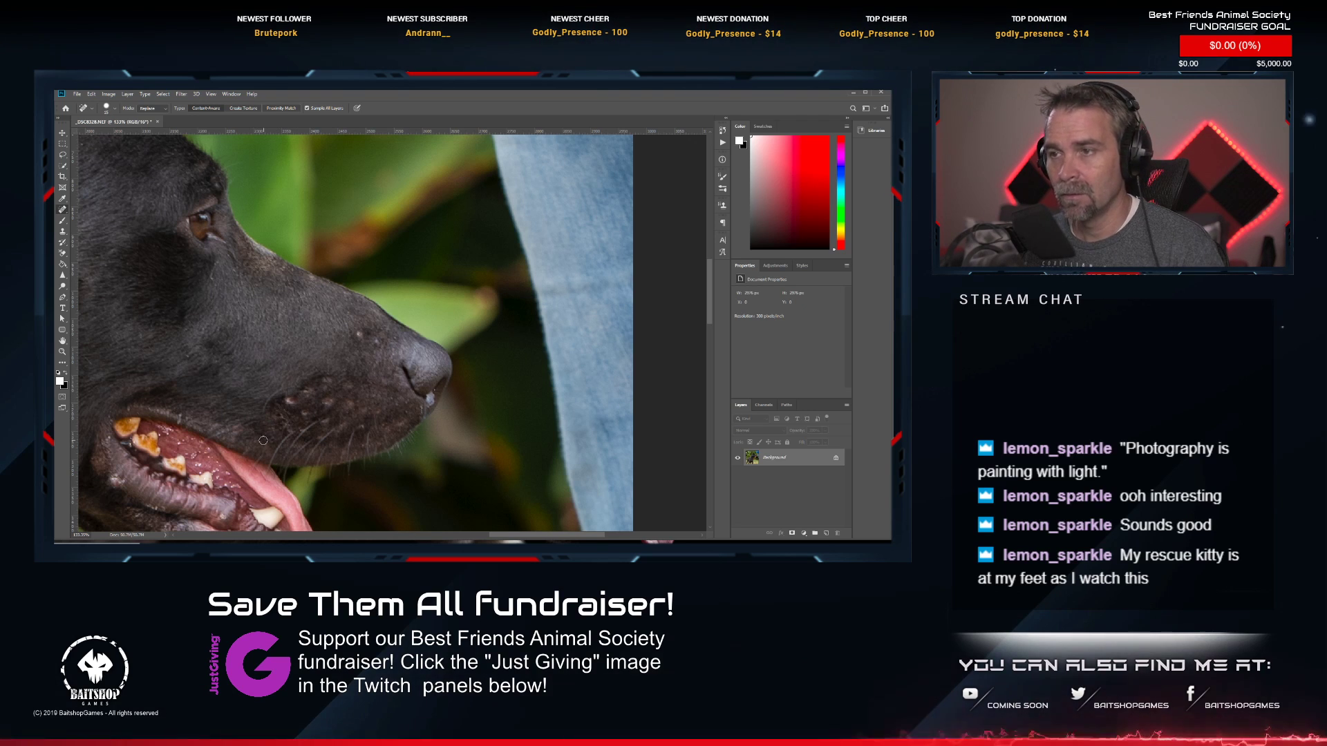
Remove the person in the blue shirt and jeans from the background behind the dog with a large Spot Healing Brush.
{"action": "scroll", "coordinate": [252, 415], "scroll_direction": "down", "scroll_amount": 3}
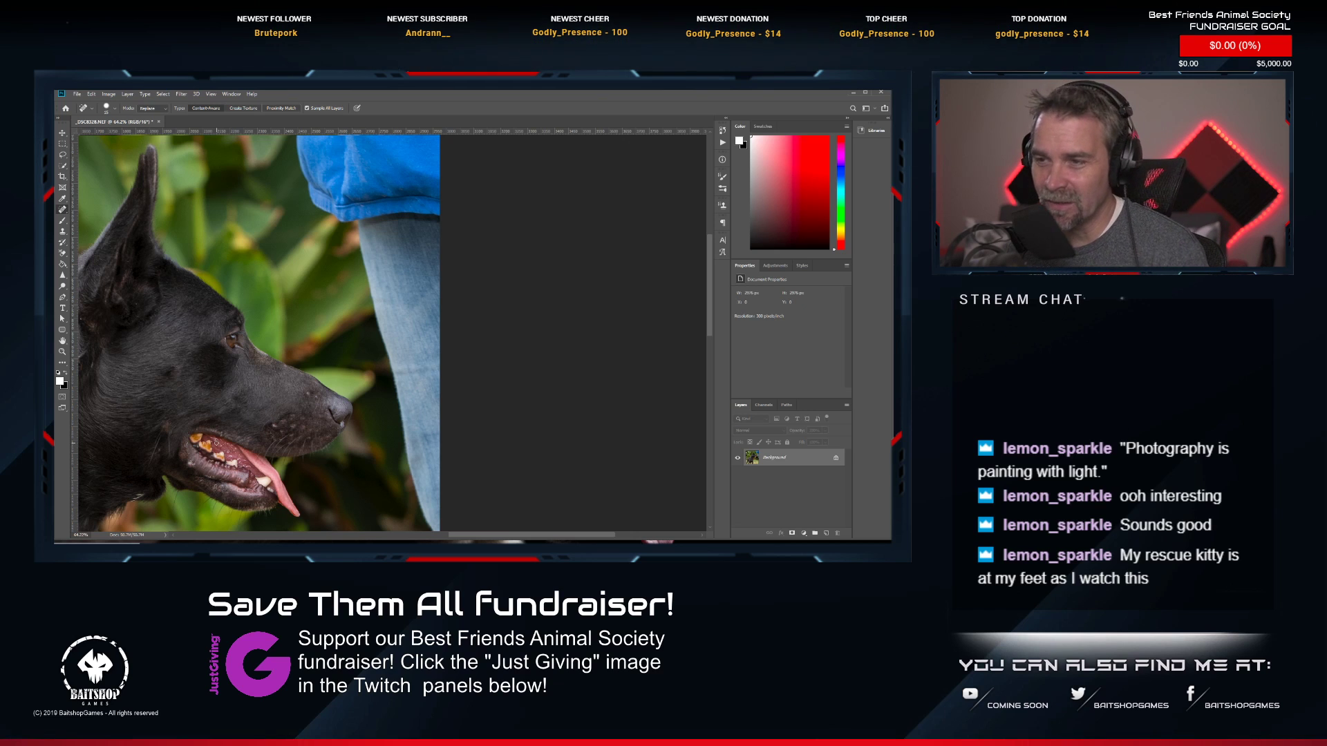
{"action": "scroll", "coordinate": [305, 305], "scroll_direction": "down", "scroll_amount": 4}
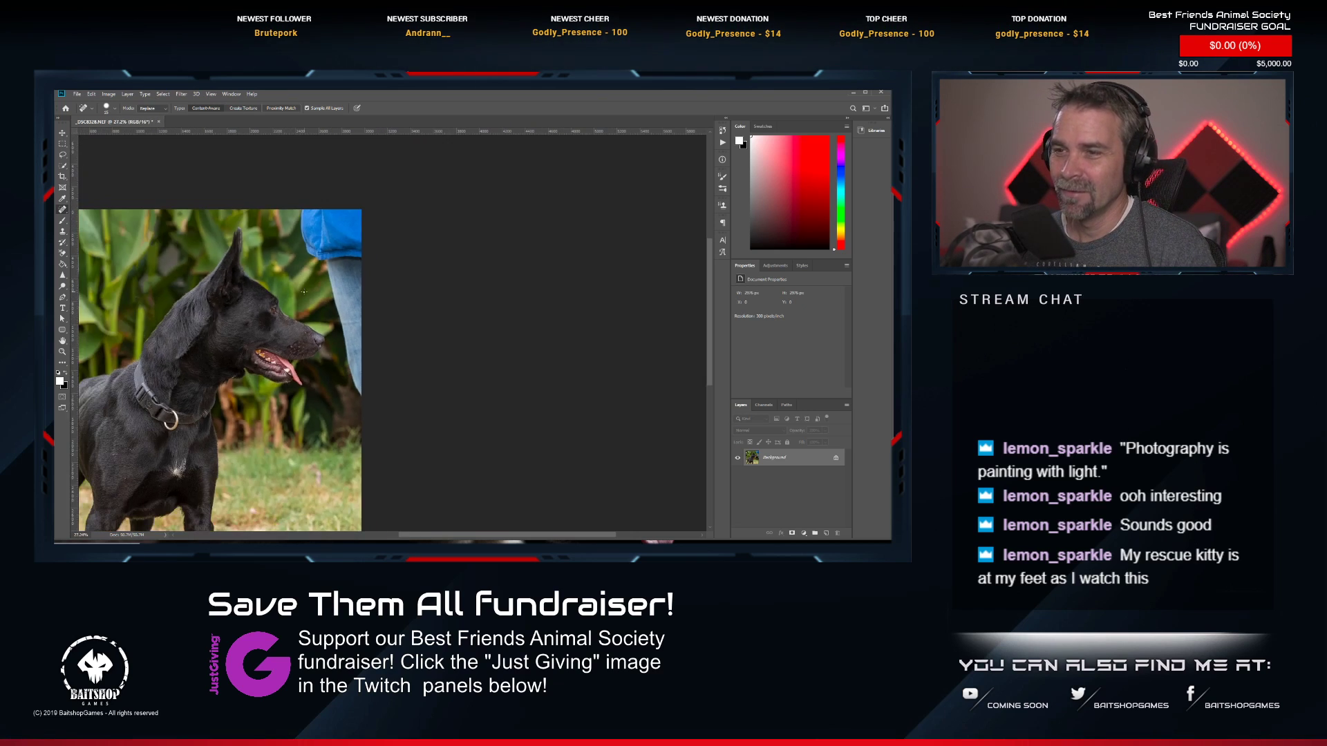
{"action": "scroll", "coordinate": [277, 312], "scroll_direction": "up", "scroll_amount": 2}
{"action": "left_click_drag", "start_coordinate": [277, 312], "coordinate": [250, 339]}
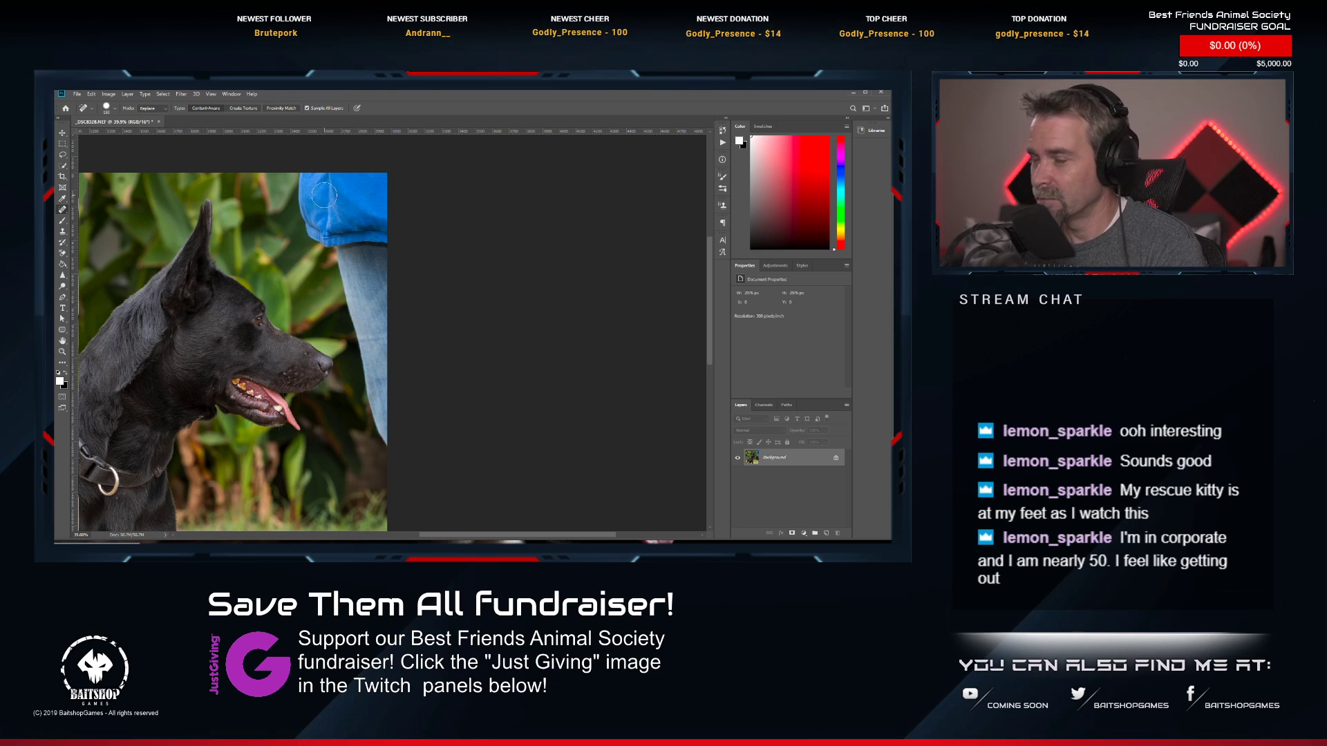
{"action": "mouse_move", "coordinate": [310, 171]}
{"action": "left_mouse_down"}
{"action": "mouse_move", "coordinate": [342, 253]}
{"action": "mouse_move", "coordinate": [391, 440]}
{"action": "mouse_move", "coordinate": [388, 183]}
{"action": "mouse_move", "coordinate": [381, 162]}
{"action": "mouse_move", "coordinate": [396, 274]}
{"action": "mouse_move", "coordinate": [382, 300]}
{"action": "mouse_move", "coordinate": [362, 164]}
{"action": "mouse_move", "coordinate": [385, 293]}
{"action": "mouse_move", "coordinate": [372, 316]}
{"action": "mouse_move", "coordinate": [332, 161]}
{"action": "mouse_move", "coordinate": [334, 221]}
{"action": "mouse_move", "coordinate": [315, 151]}
{"action": "left_mouse_up"}
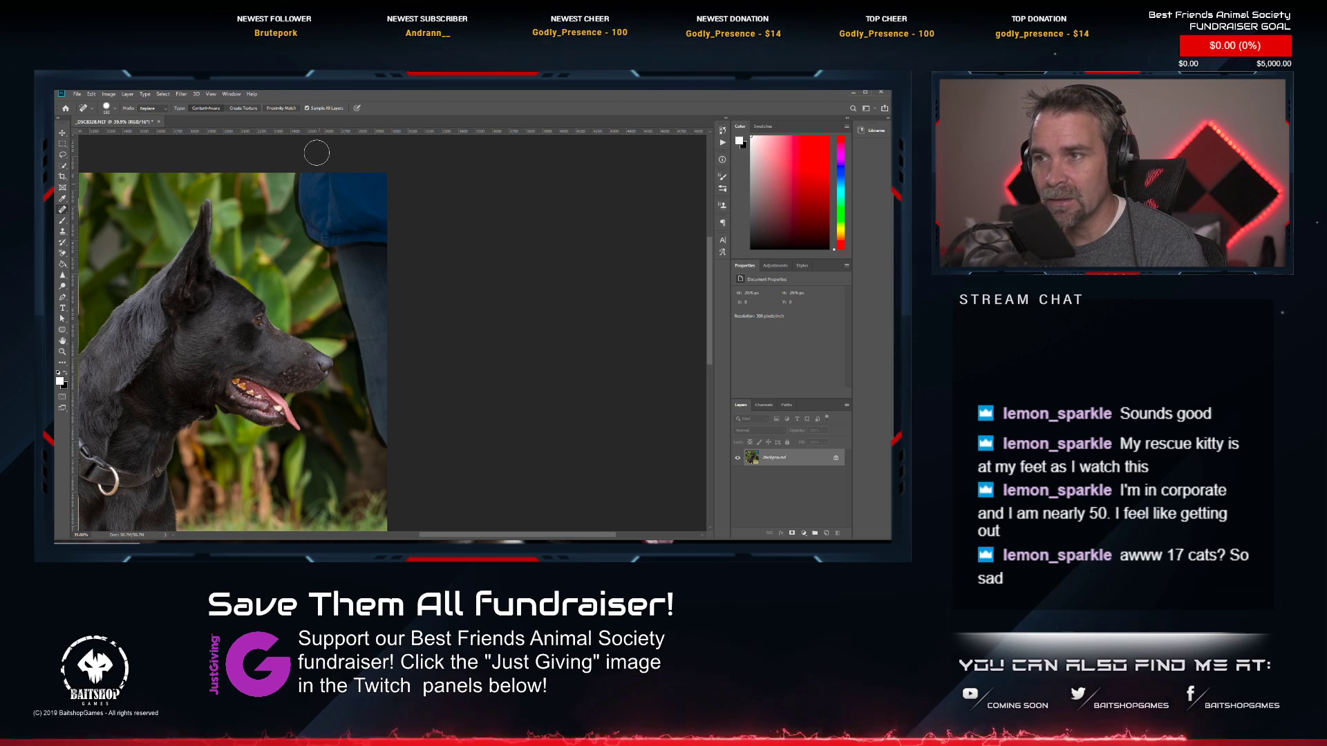
{"action": "key", "text": "bracketright"}
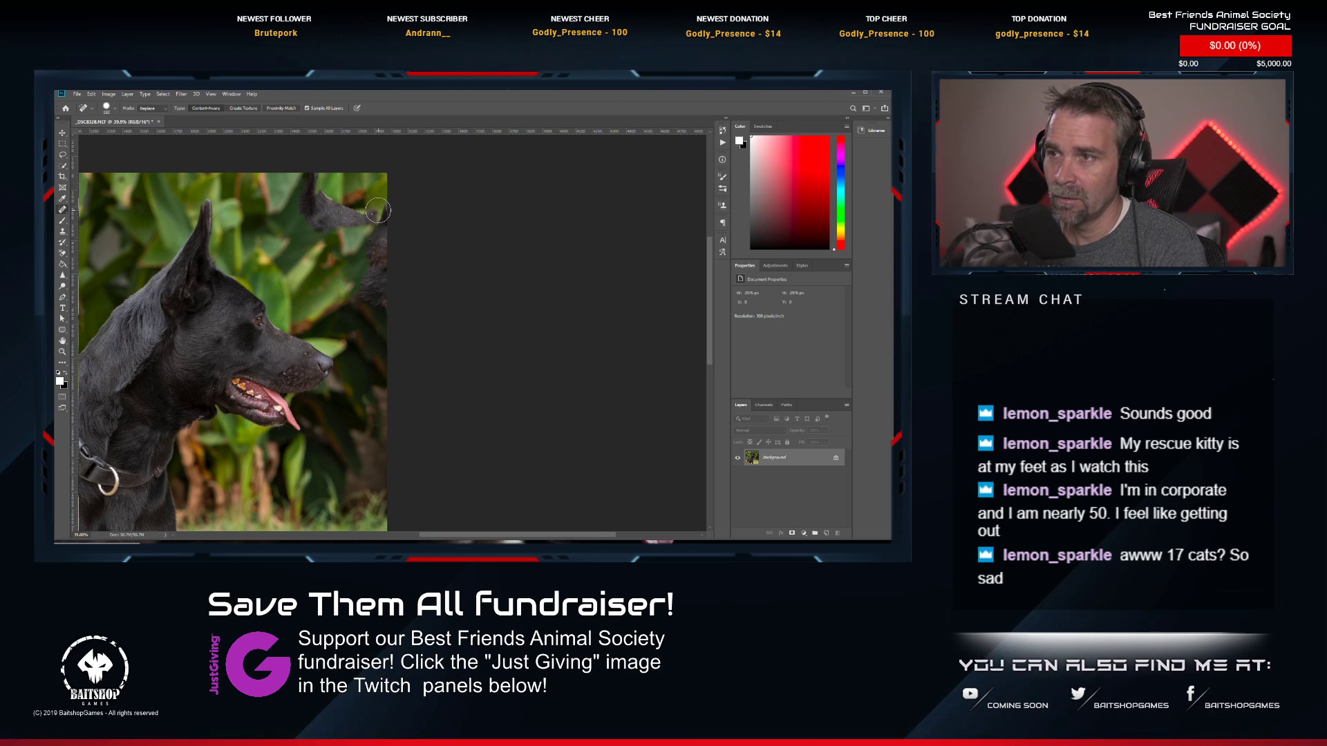
{"action": "mouse_move", "coordinate": [308, 181]}
{"action": "left_mouse_down"}
{"action": "mouse_move", "coordinate": [317, 222]}
{"action": "mouse_move", "coordinate": [325, 208]}
{"action": "mouse_move", "coordinate": [374, 217]}
{"action": "mouse_move", "coordinate": [356, 224]}
{"action": "mouse_move", "coordinate": [397, 205]}
{"action": "mouse_move", "coordinate": [384, 306]}
{"action": "left_mouse_up"}
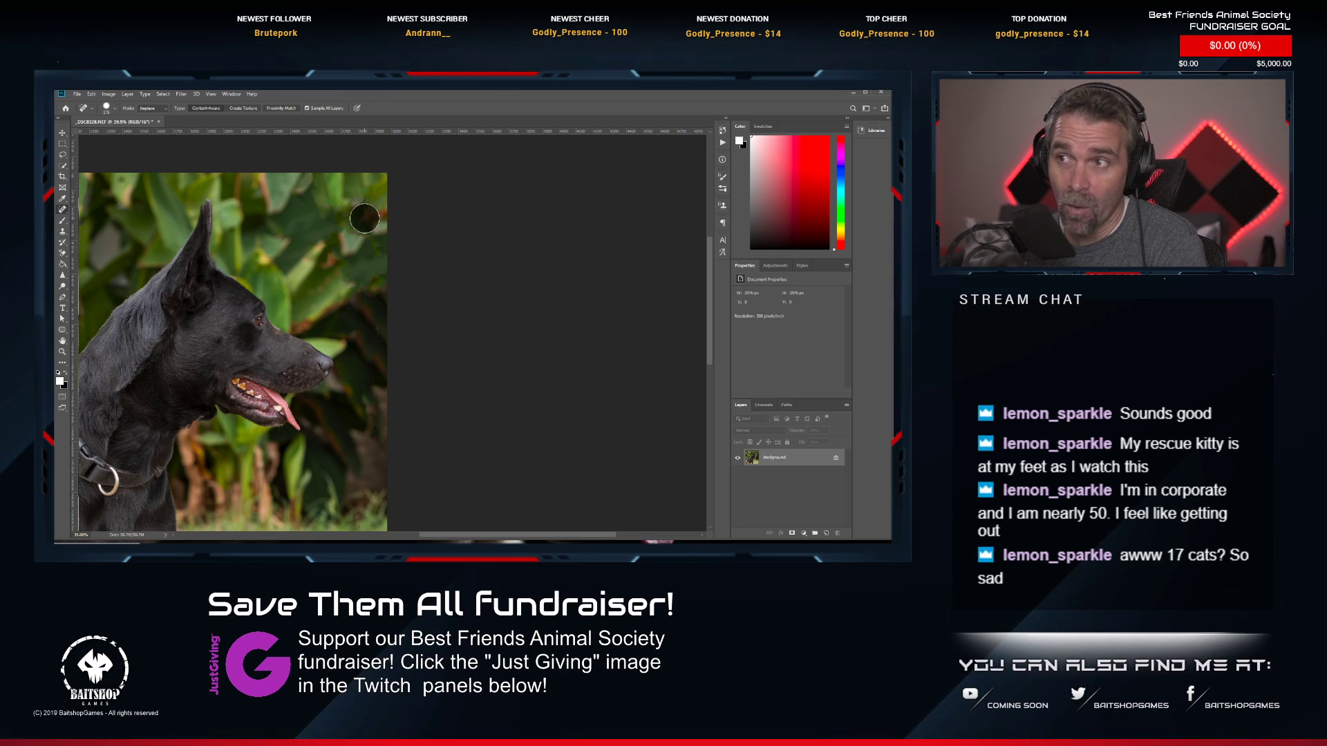
{"action": "scroll", "coordinate": [342, 356], "scroll_direction": "down", "scroll_amount": 5}
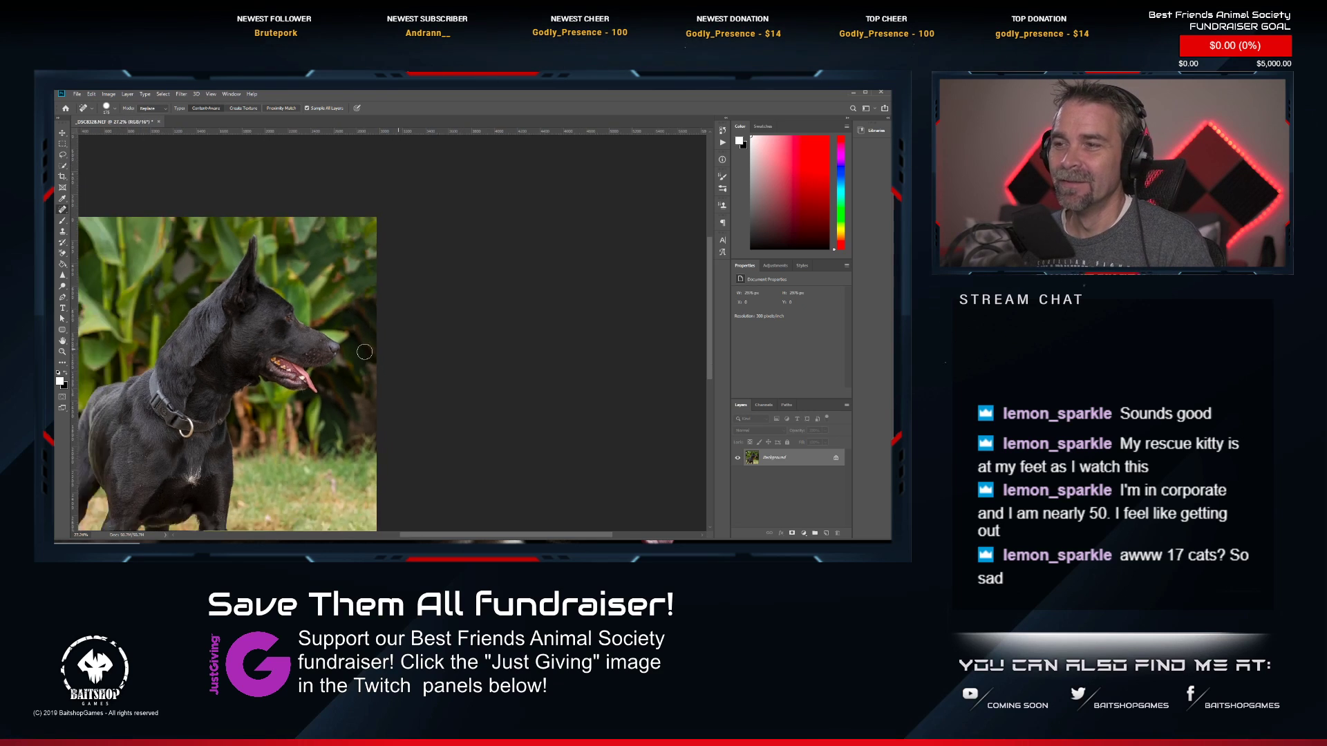
Heal the light specks on the dog's shoulder and chest fur with a much smaller Spot Healing Brush.
{"action": "scroll", "coordinate": [325, 326], "scroll_direction": "up", "scroll_amount": 3}
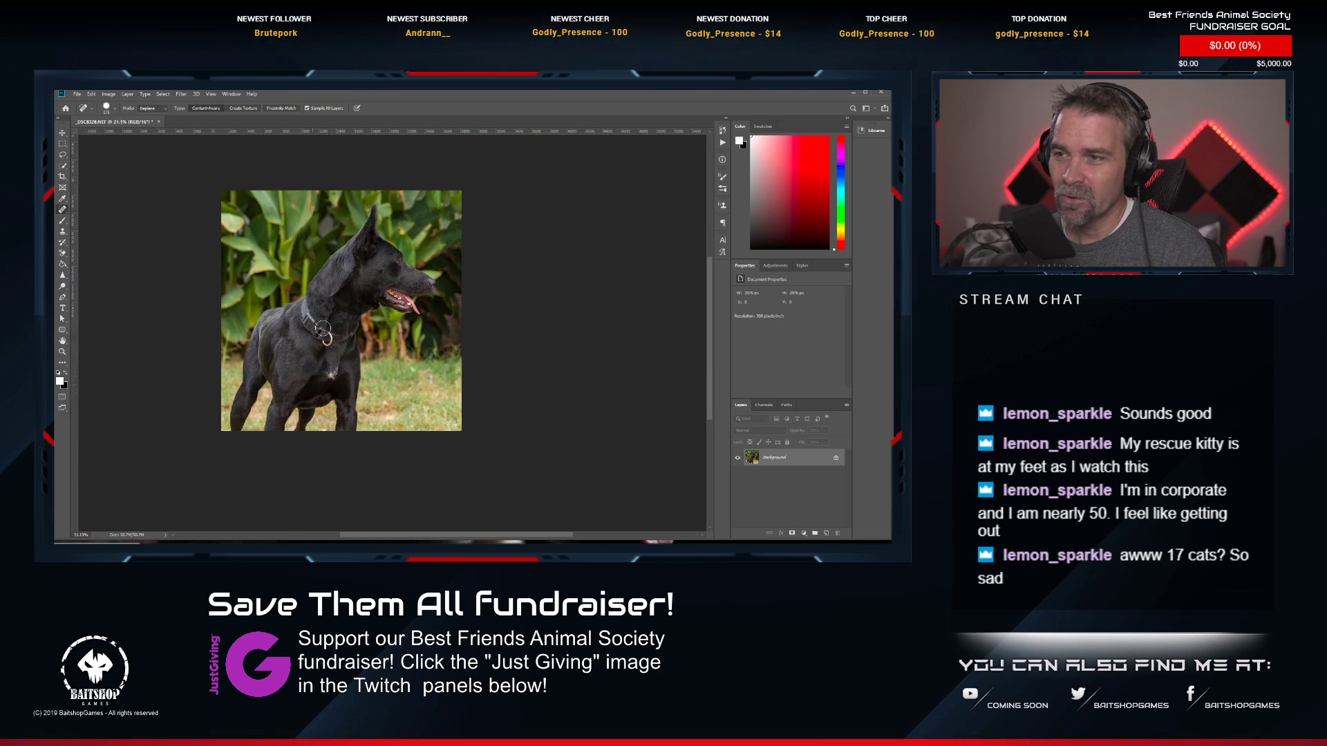
{"action": "scroll", "coordinate": [272, 384], "scroll_direction": "up", "scroll_amount": 3}
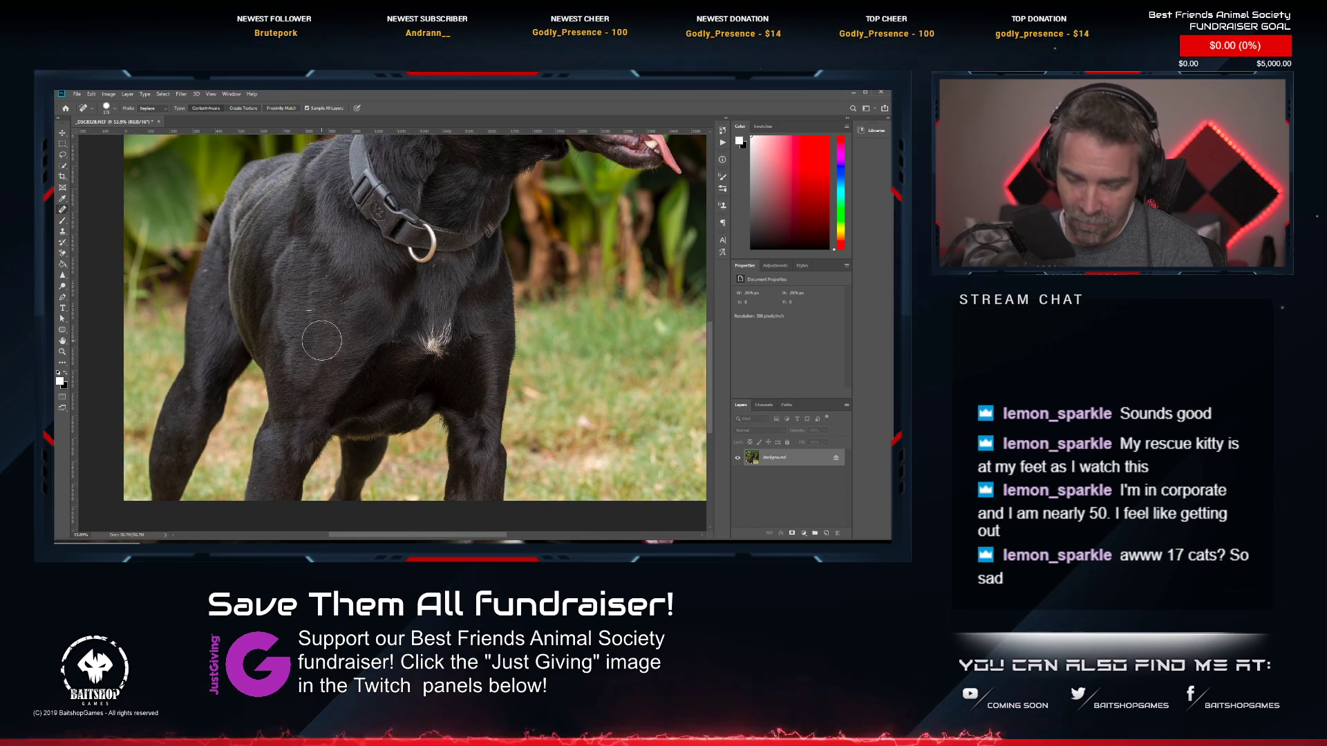
{"action": "key", "text": "bracketleft"}
{"action": "key", "text": "bracketleft"}
{"action": "key", "text": "bracketleft"}
{"action": "key", "text": "bracketleft"}
{"action": "key", "text": "bracketleft"}
{"action": "key", "text": "bracketleft"}
{"action": "key", "text": "bracketleft"}
{"action": "left_click", "coordinate": [330, 361]}
{"action": "left_click", "coordinate": [326, 325]}
{"action": "left_click", "coordinate": [332, 304]}
{"action": "left_click", "coordinate": [341, 296]}
{"action": "left_click", "coordinate": [376, 302]}
{"action": "left_click", "coordinate": [328, 275]}
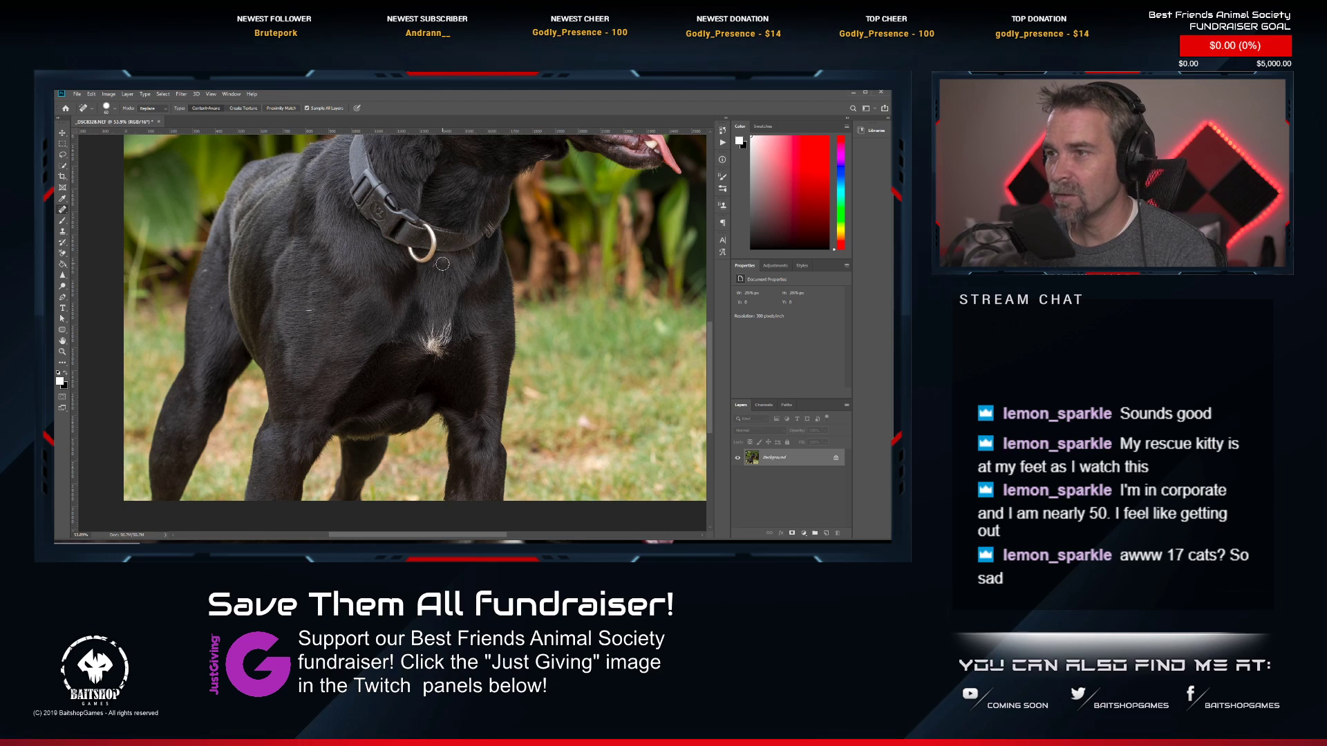
{"action": "scroll", "coordinate": [413, 319], "scroll_direction": "down", "scroll_amount": 2}
{"action": "scroll", "coordinate": [412, 319], "scroll_direction": "down", "scroll_amount": 1}
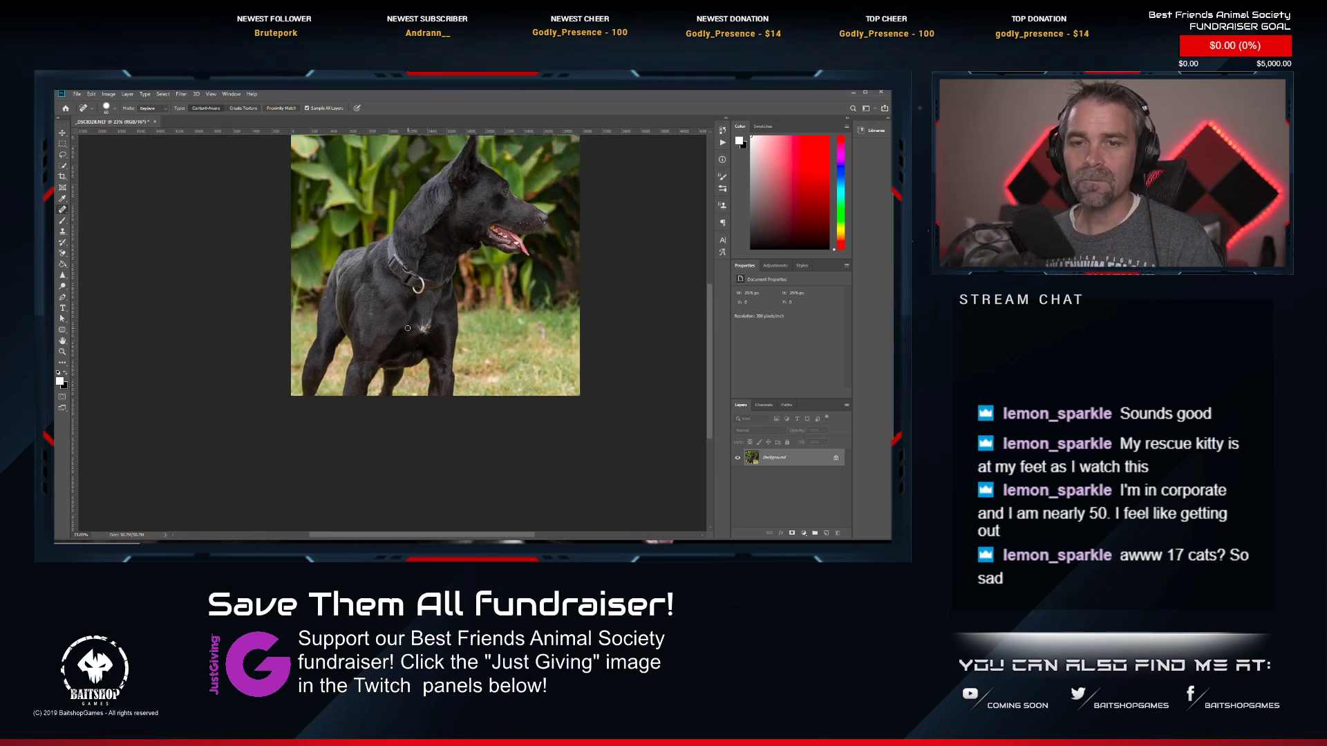
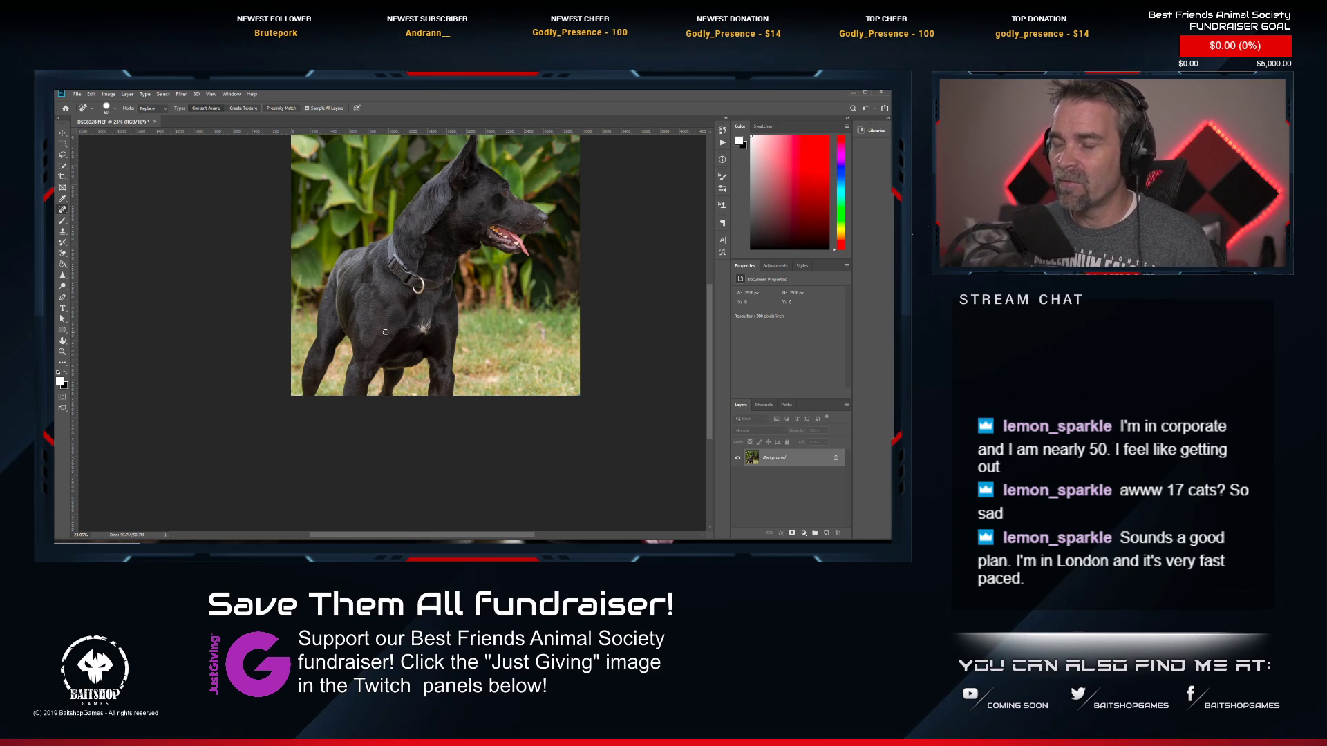
Brighten the dog's eye using the Dodge tool with a small brush.
{"action": "scroll", "coordinate": [583, 273], "scroll_direction": "up", "scroll_amount": 3}
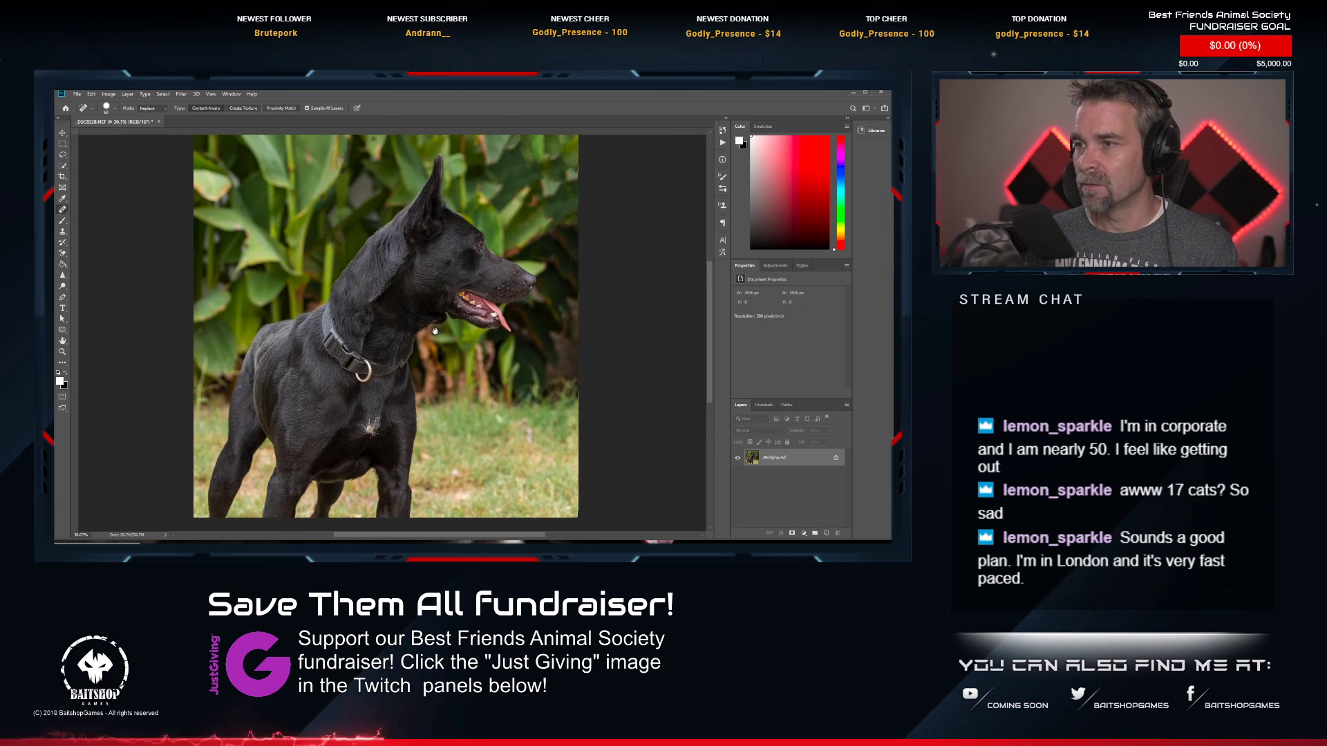
{"action": "scroll", "coordinate": [488, 250], "scroll_direction": "up", "scroll_amount": 5}
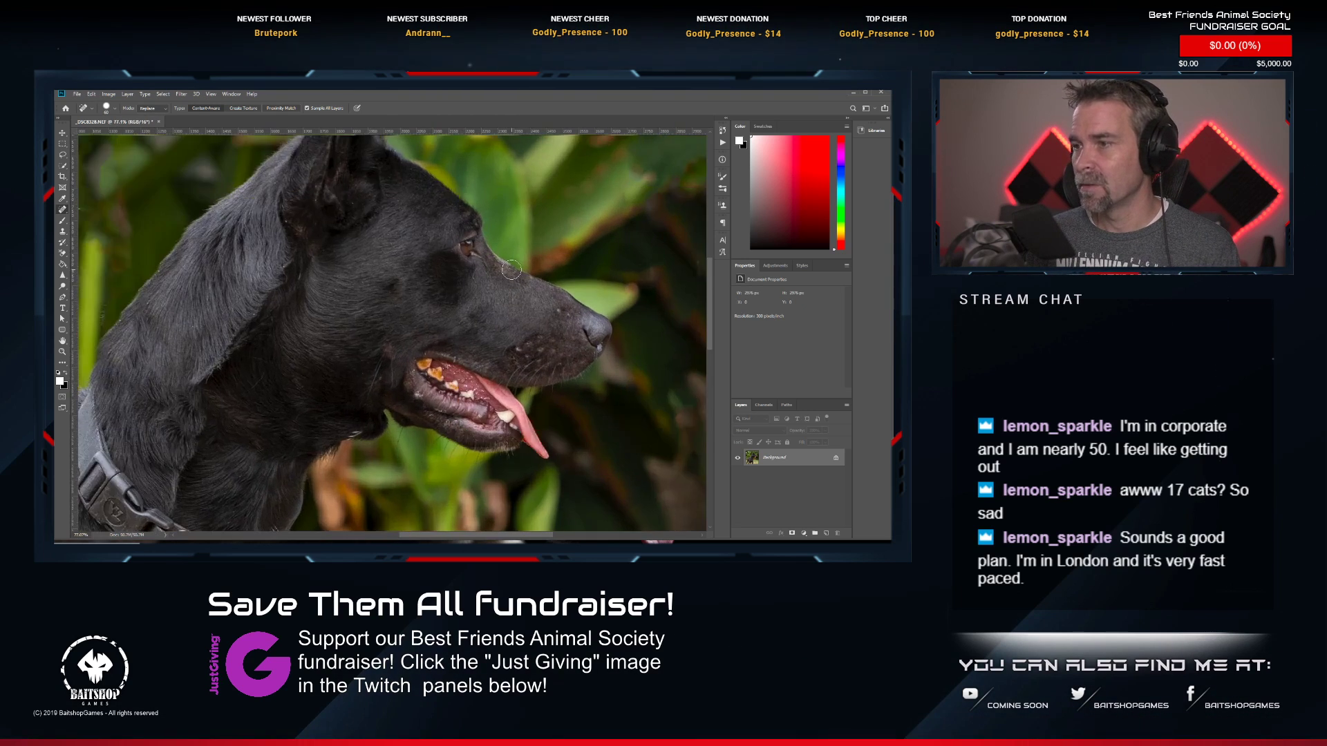
{"action": "left_click", "coordinate": [63, 275]}
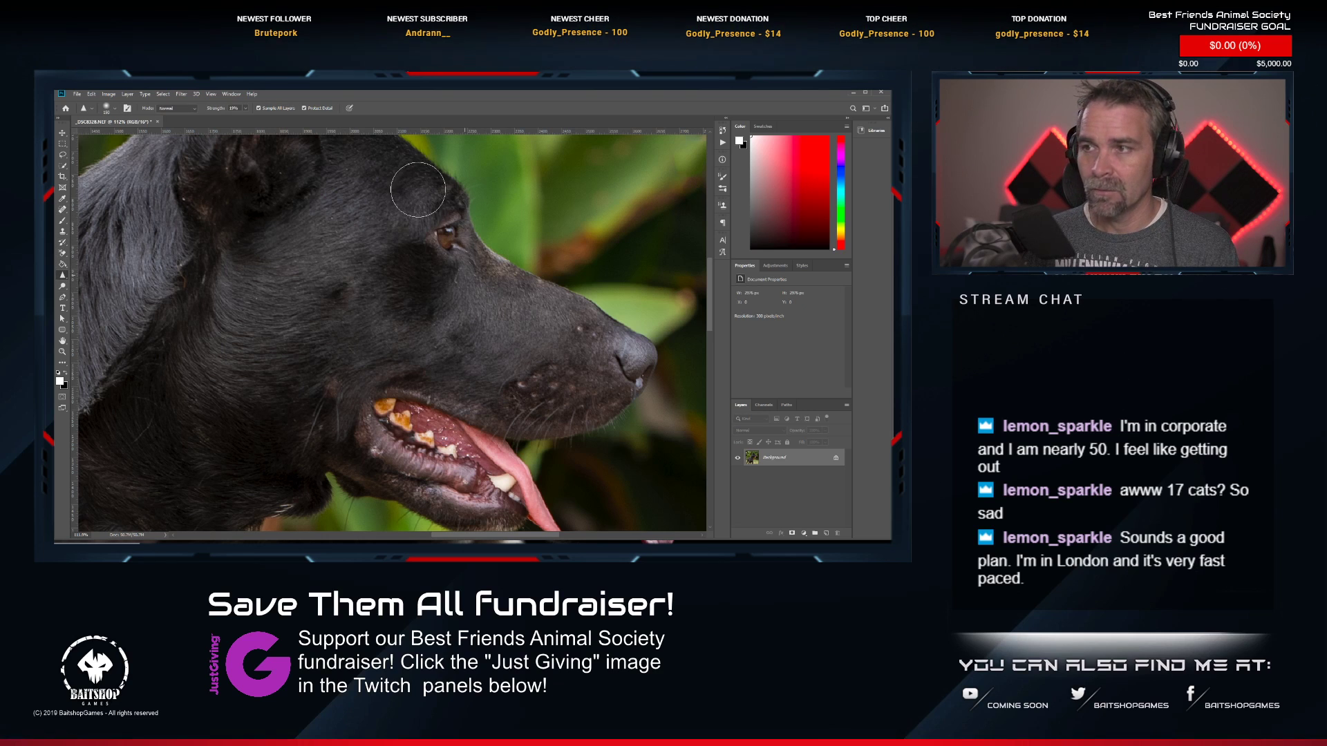
{"action": "left_click", "coordinate": [64, 286]}
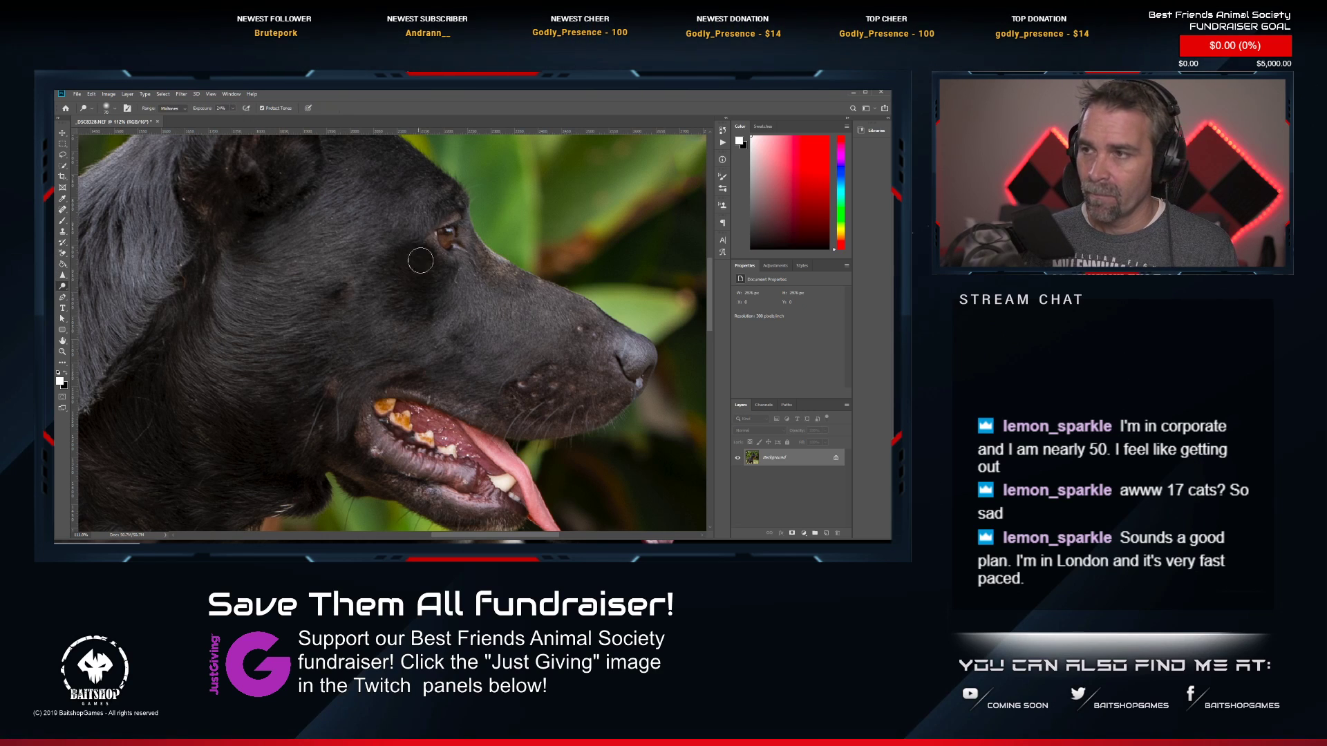
{"action": "key", "text": "bracketleft"}
{"action": "key", "text": "bracketleft"}
{"action": "key", "text": "bracketleft"}
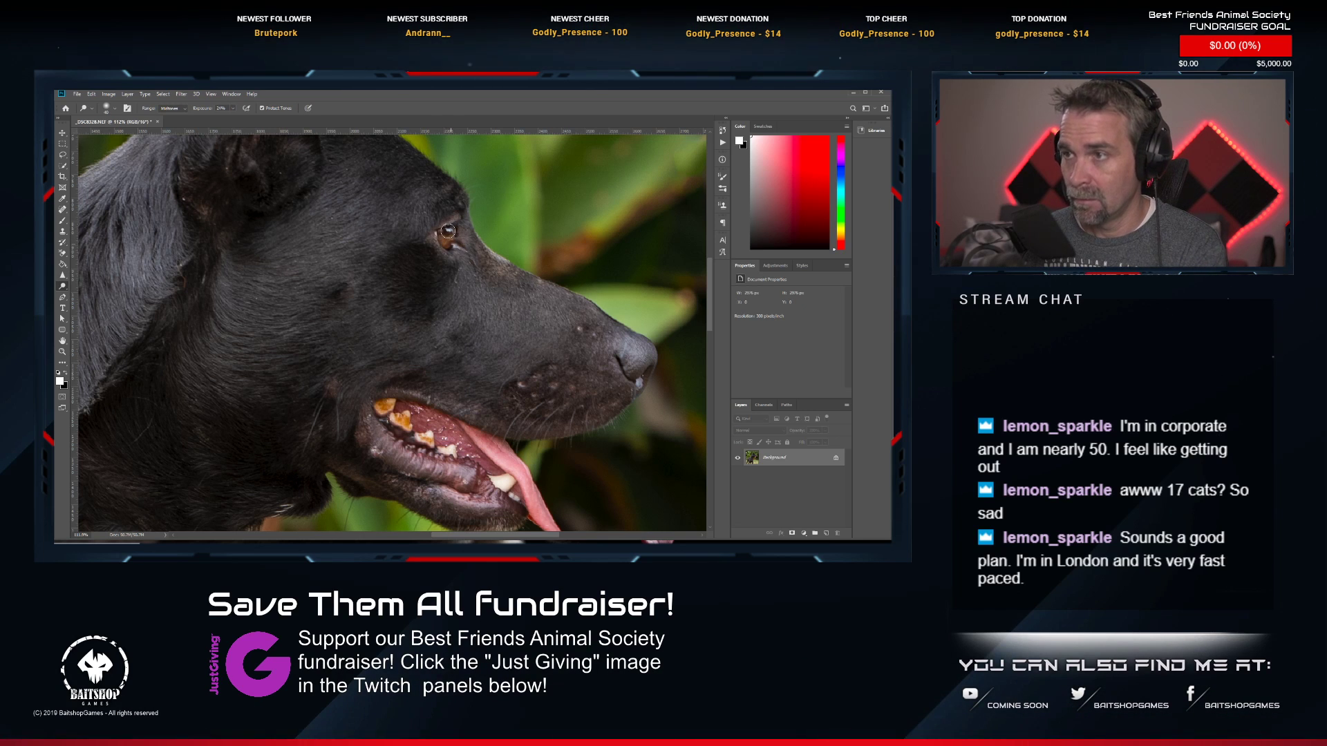
{"action": "scroll", "coordinate": [459, 306], "scroll_direction": "down", "scroll_amount": 3}
{"action": "scroll", "coordinate": [459, 306], "scroll_direction": "down", "scroll_amount": 3}
{"action": "scroll", "coordinate": [402, 346], "scroll_direction": "up", "scroll_amount": 2}
{"action": "scroll", "coordinate": [155, 237], "scroll_direction": "up", "scroll_amount": 2}
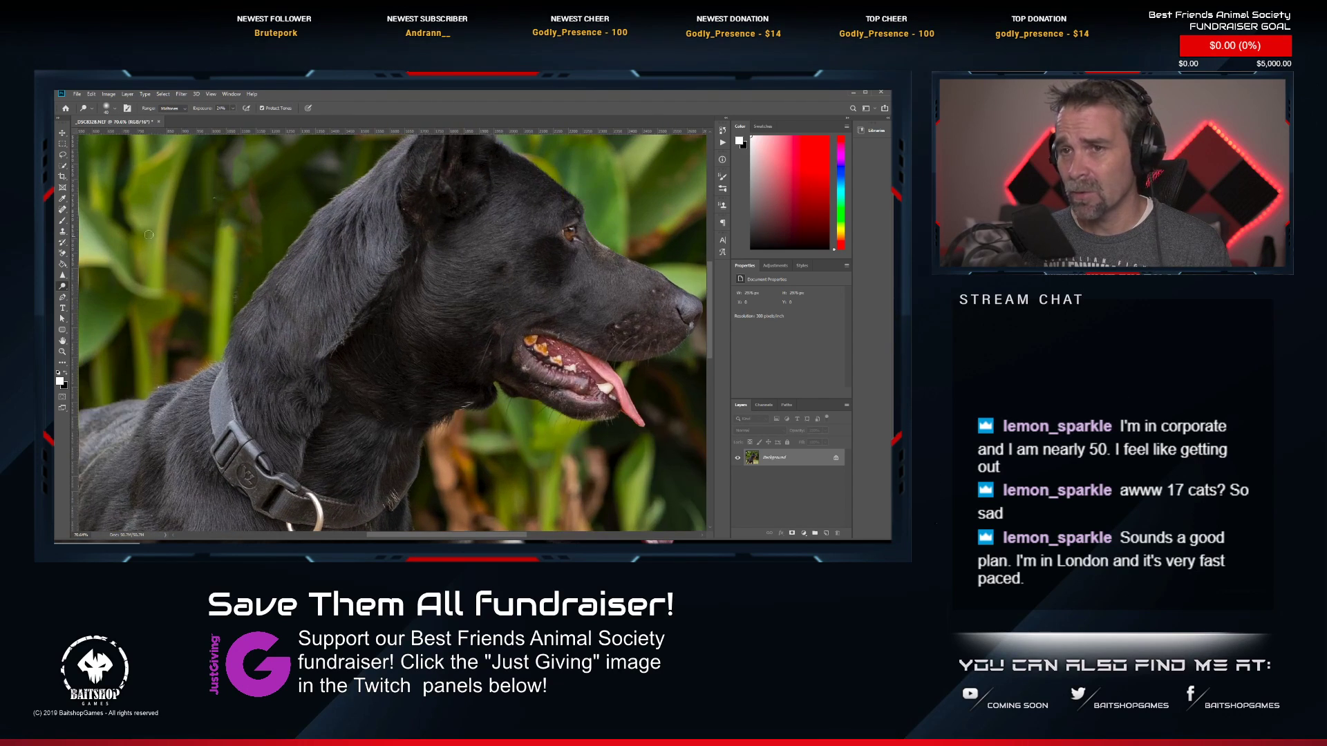
Touch up the remaining small blemishes in the dog's coat with a reduced Spot Healing Brush and inspect the whole photo.
{"action": "left_click", "coordinate": [62, 209]}
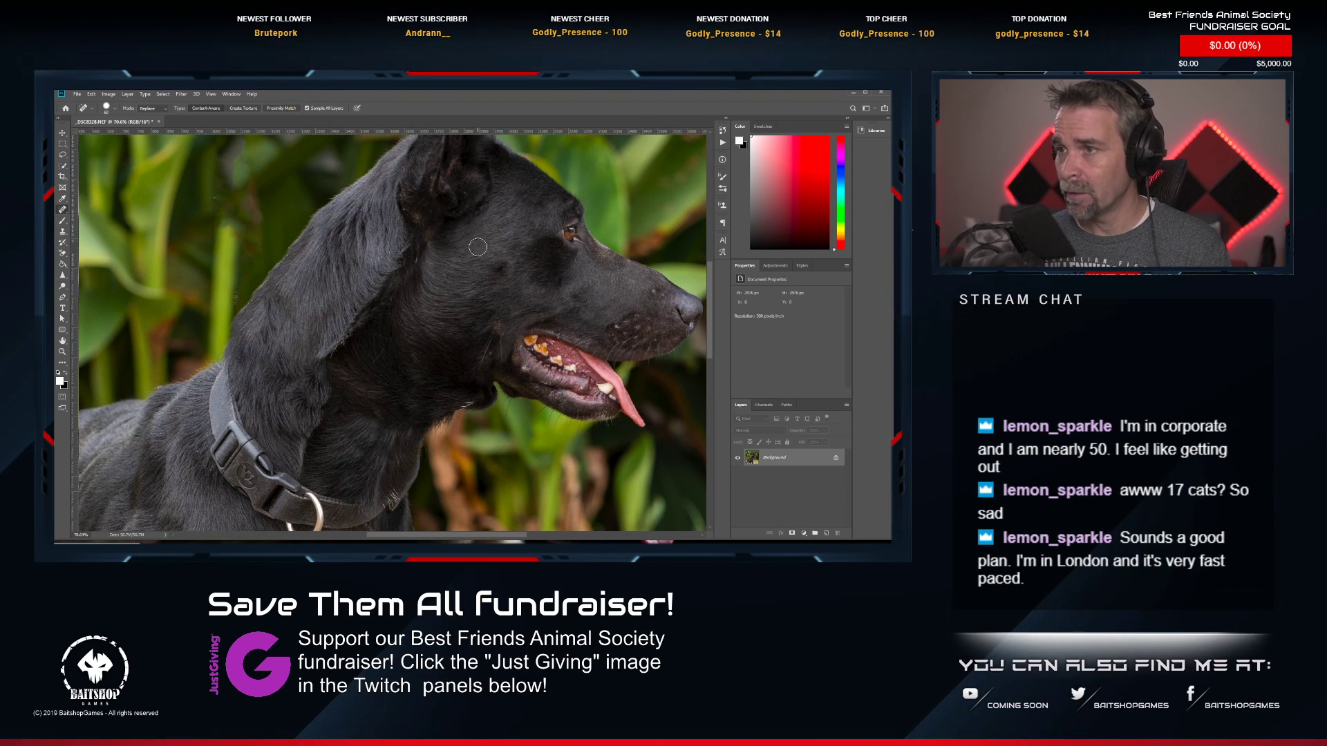
{"action": "key", "text": "bracketleft"}
{"action": "key", "text": "bracketleft"}
{"action": "key", "text": "bracketleft"}
{"action": "key", "text": "bracketleft"}
{"action": "key", "text": "bracketleft"}
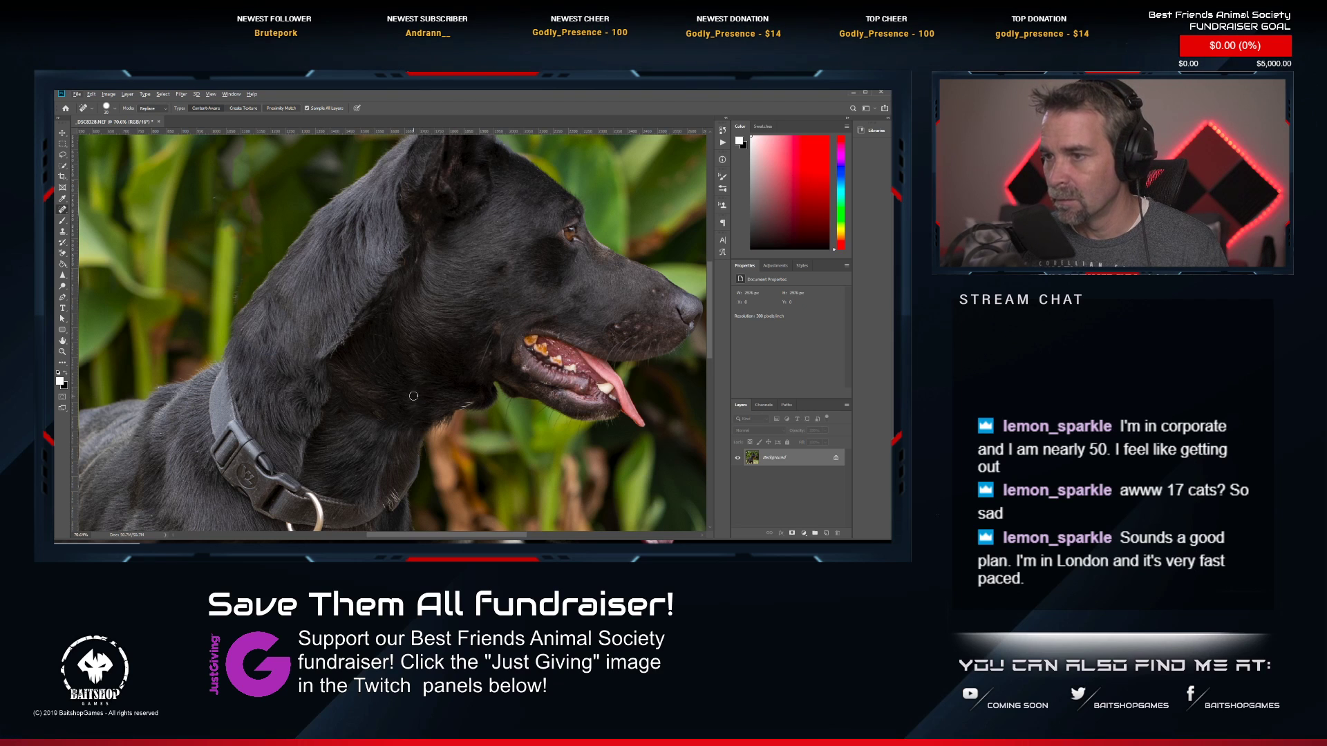
{"action": "scroll", "coordinate": [413, 396], "scroll_direction": "down", "scroll_amount": 14}
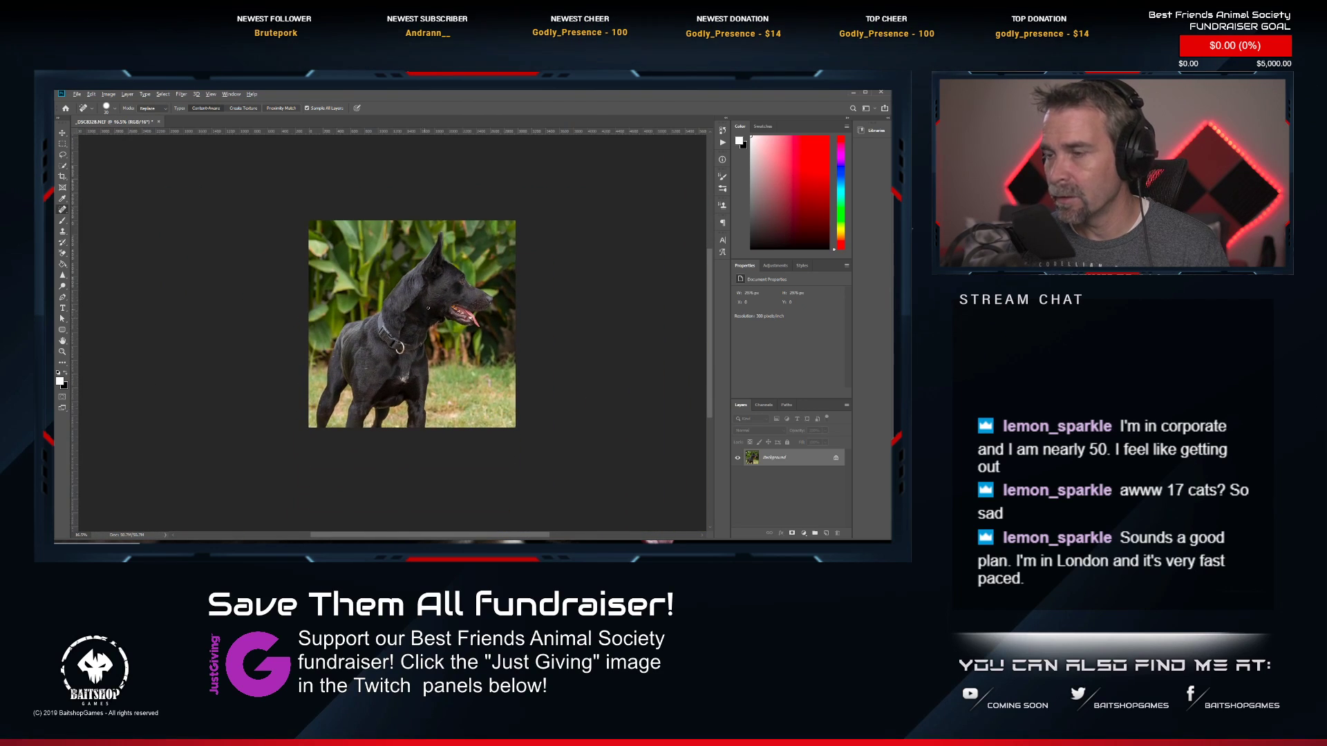
{"action": "scroll", "coordinate": [424, 310], "scroll_direction": "up", "scroll_amount": 3}
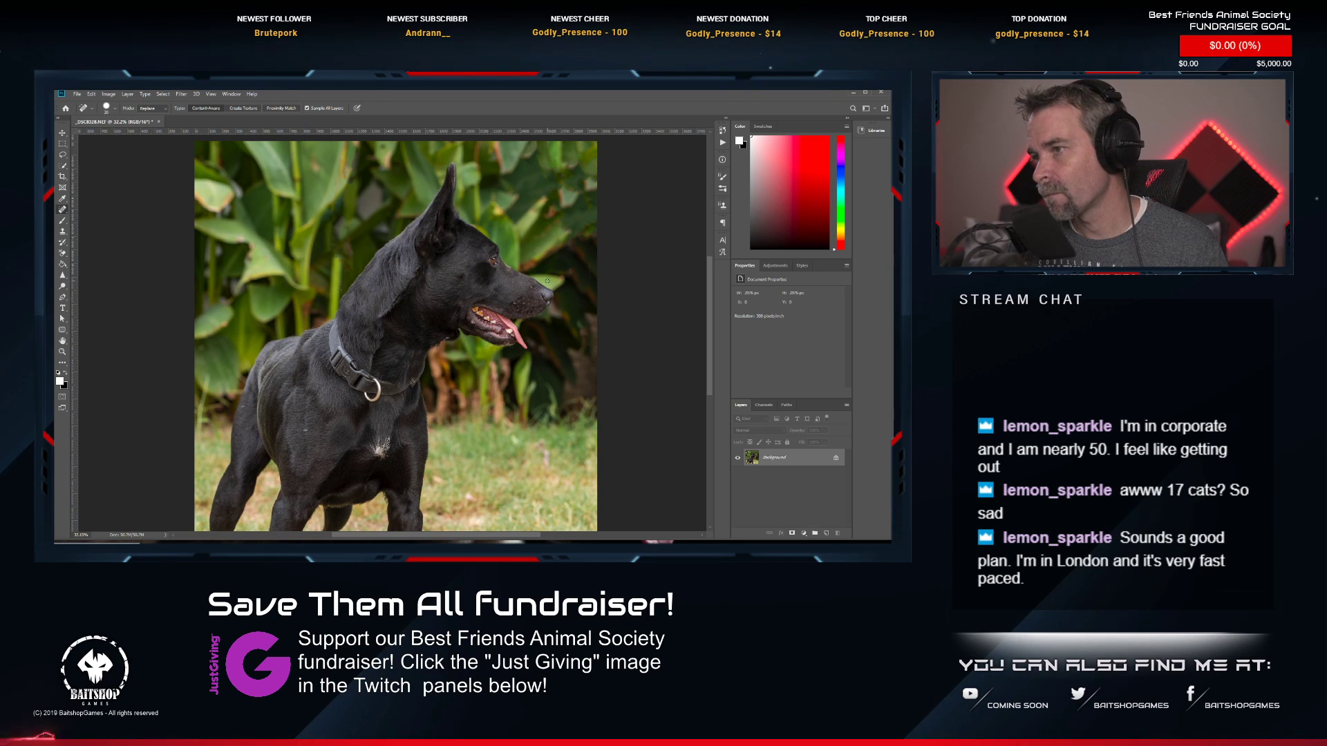
{"action": "scroll", "coordinate": [573, 313], "scroll_direction": "up", "scroll_amount": 4}
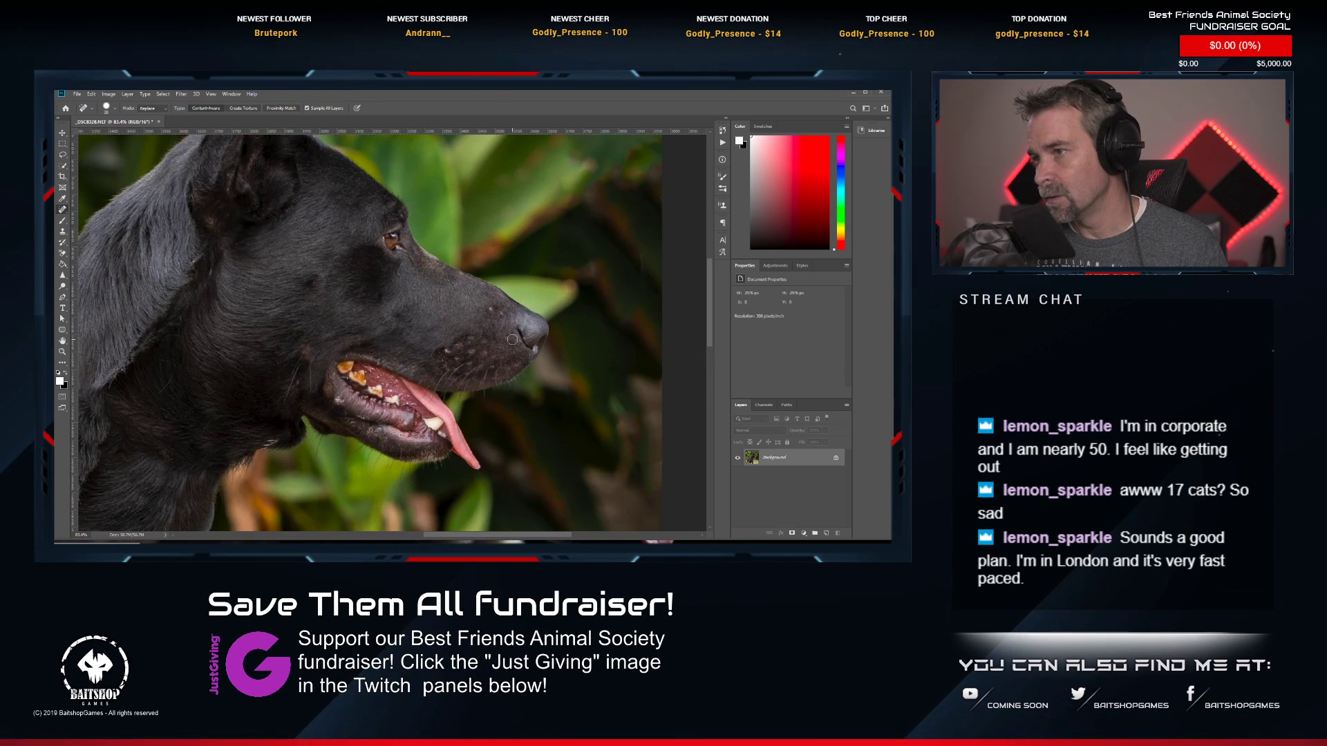
{"action": "scroll", "coordinate": [512, 339], "scroll_direction": "down", "scroll_amount": 2}
{"action": "scroll", "coordinate": [458, 367], "scroll_direction": "down", "scroll_amount": 3}
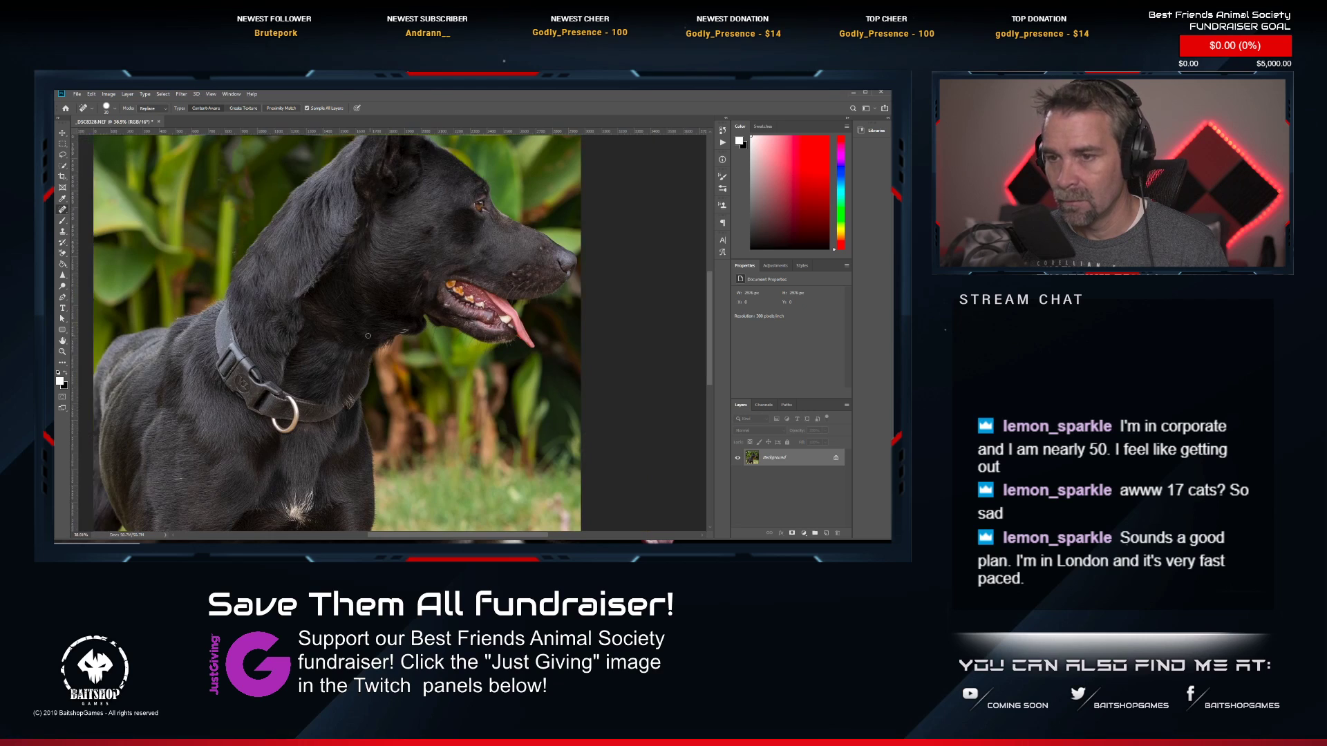
{"action": "scroll", "coordinate": [248, 447], "scroll_direction": "up", "scroll_amount": 1}
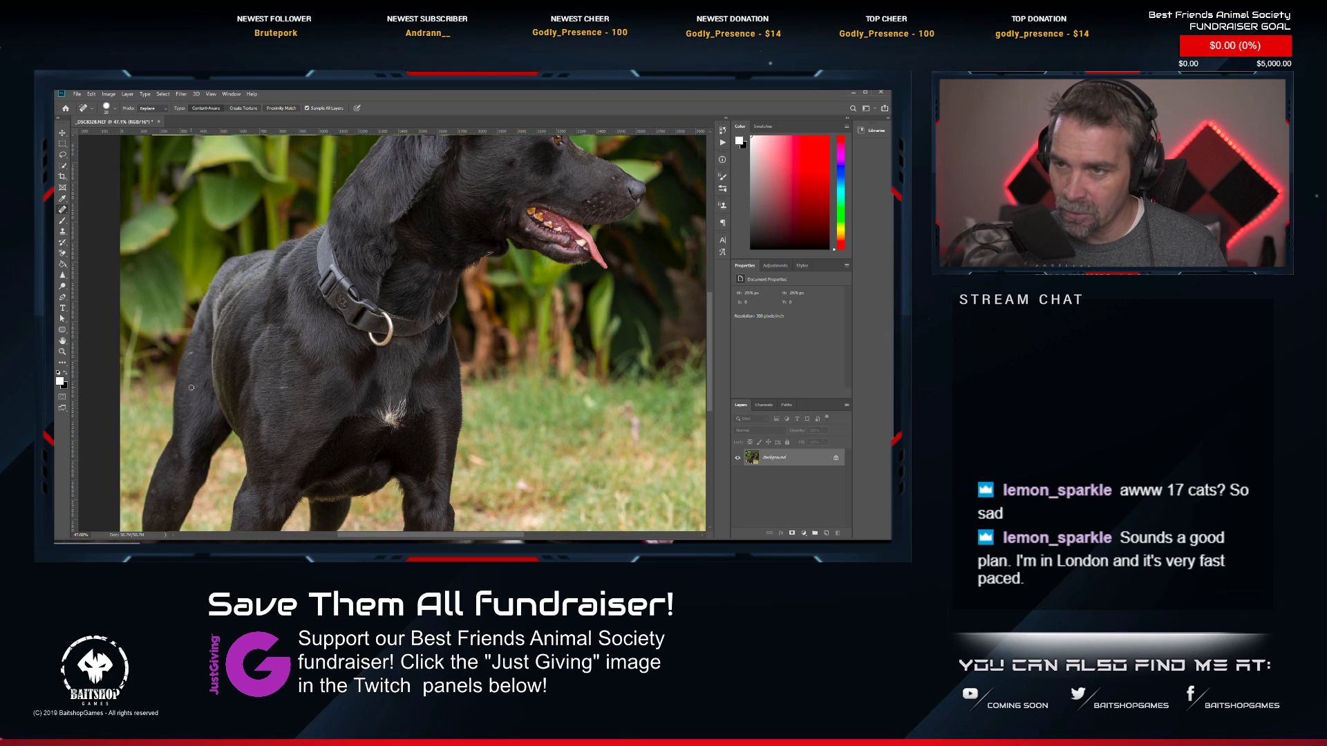
Save and close the retouched 20191013-_DSC8328.tif, switch to Lightroom Classic and rate it 2 stars.
{"action": "scroll", "coordinate": [240, 384], "scroll_direction": "down", "scroll_amount": 3}
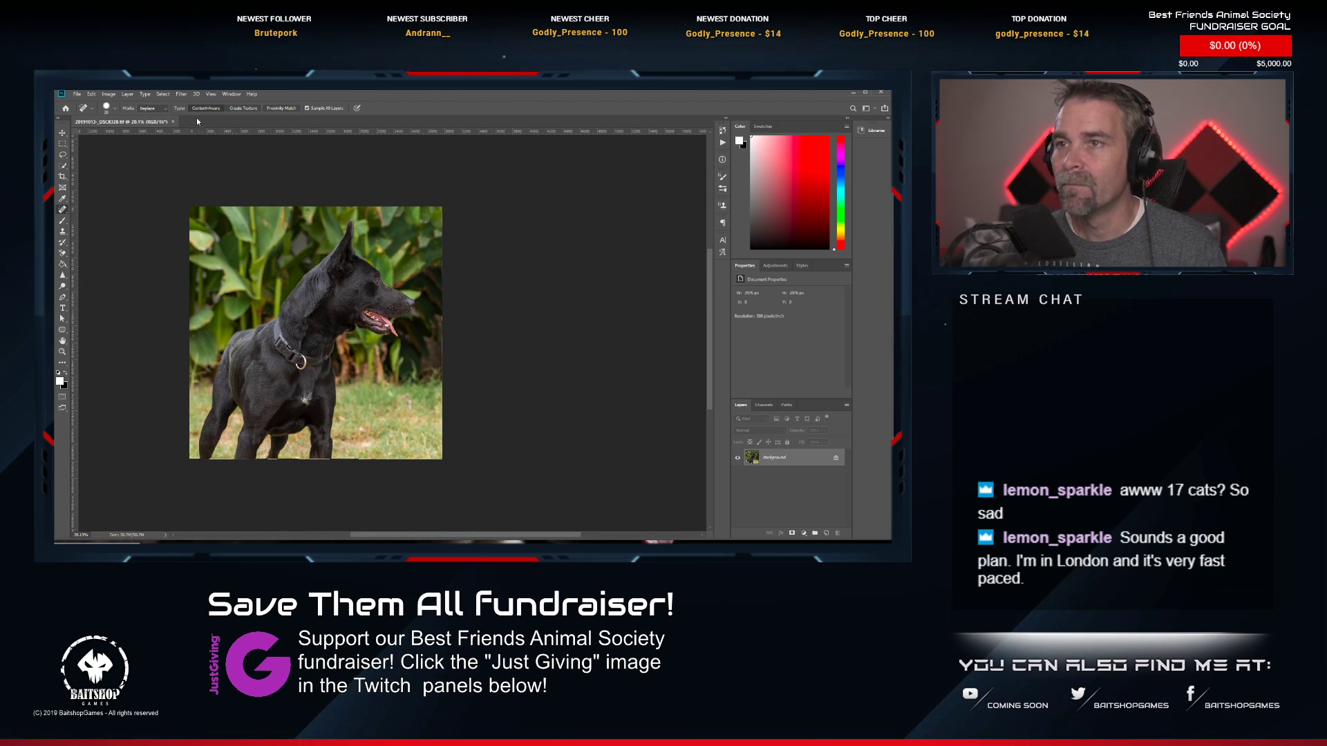
{"action": "left_click", "coordinate": [174, 123]}
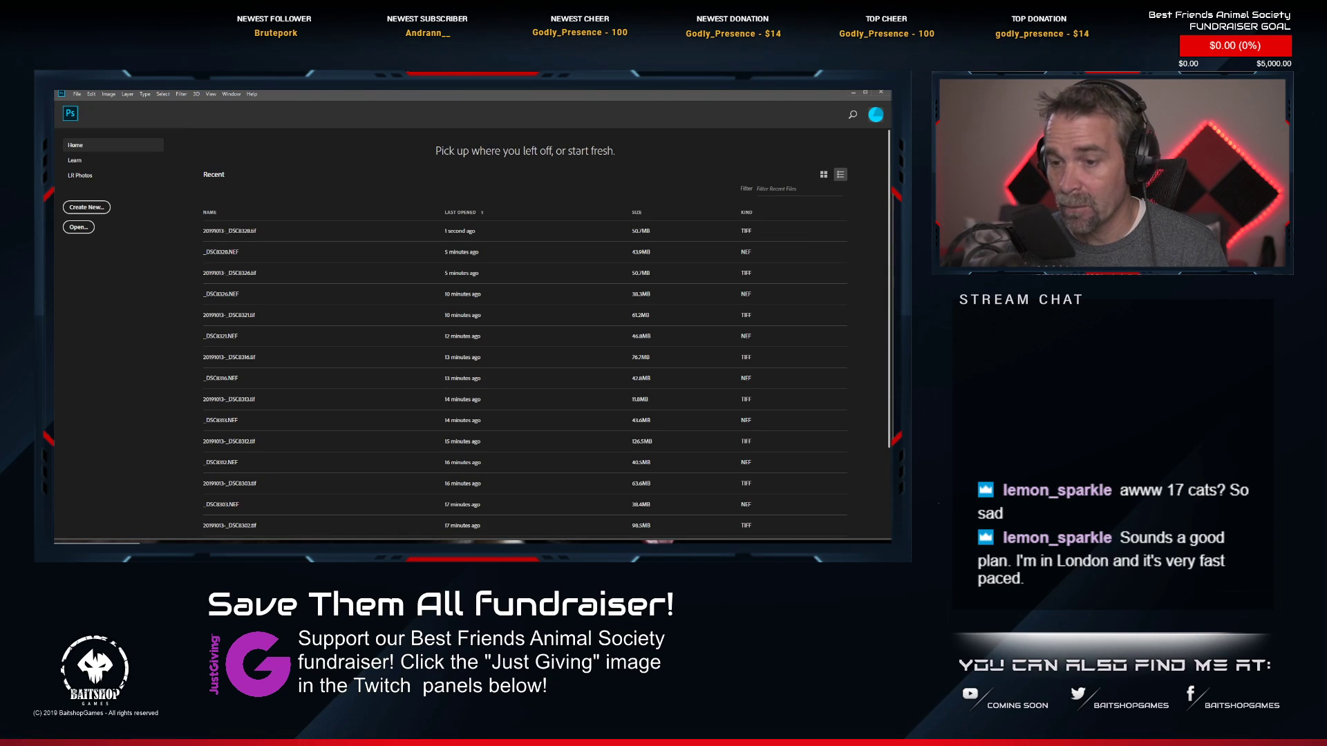
{"action": "key", "text": "alt+Tab"}
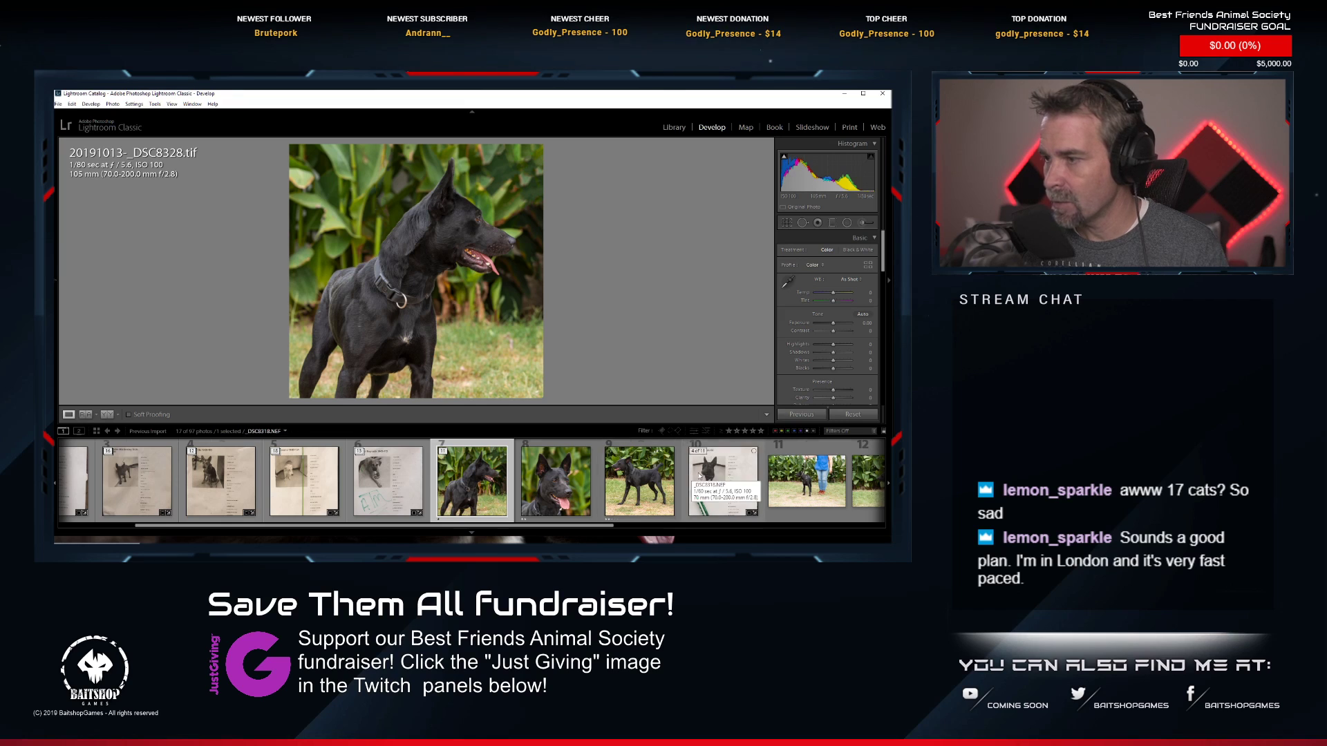
{"action": "scroll", "coordinate": [650, 477], "scroll_direction": "up", "scroll_amount": 2}
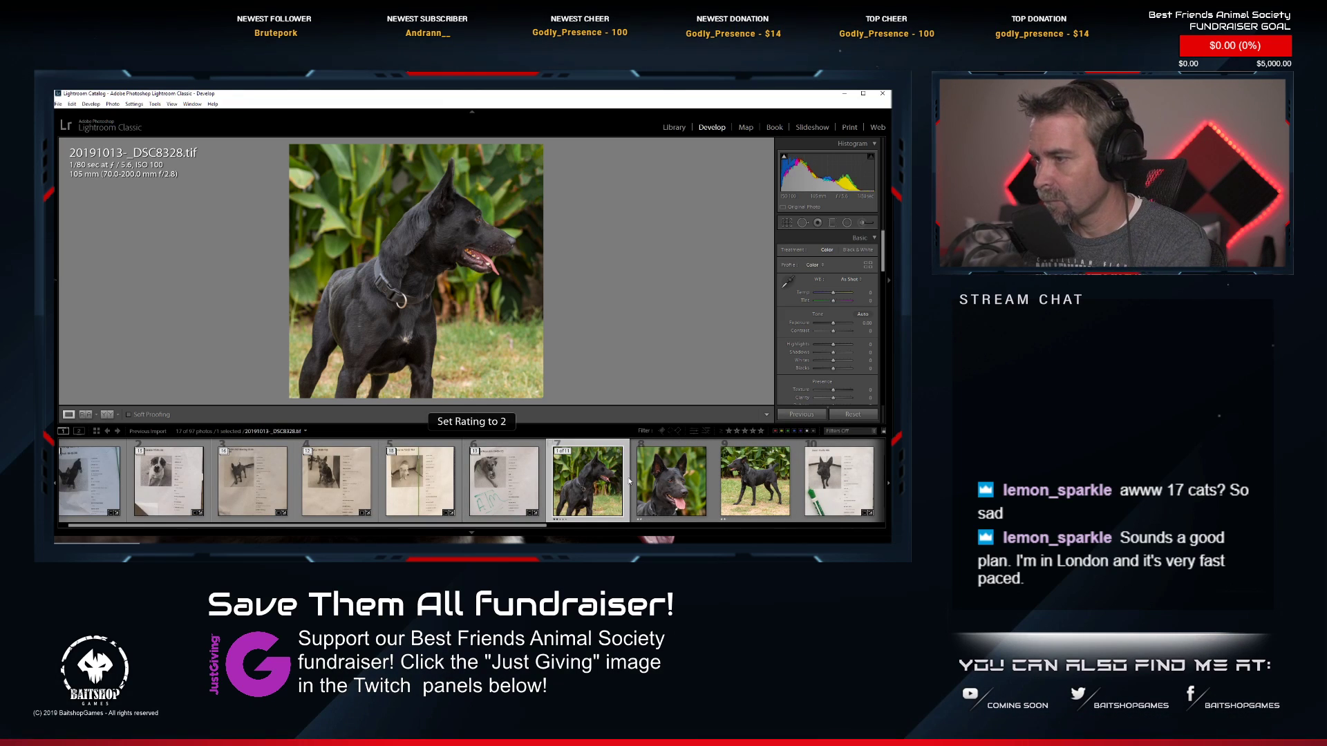
Move the intake sheet photo _DSC8318.NEF ahead of the black dog's photos in the filmstrip and select it.
{"action": "scroll", "coordinate": [593, 483], "scroll_direction": "down", "scroll_amount": 5}
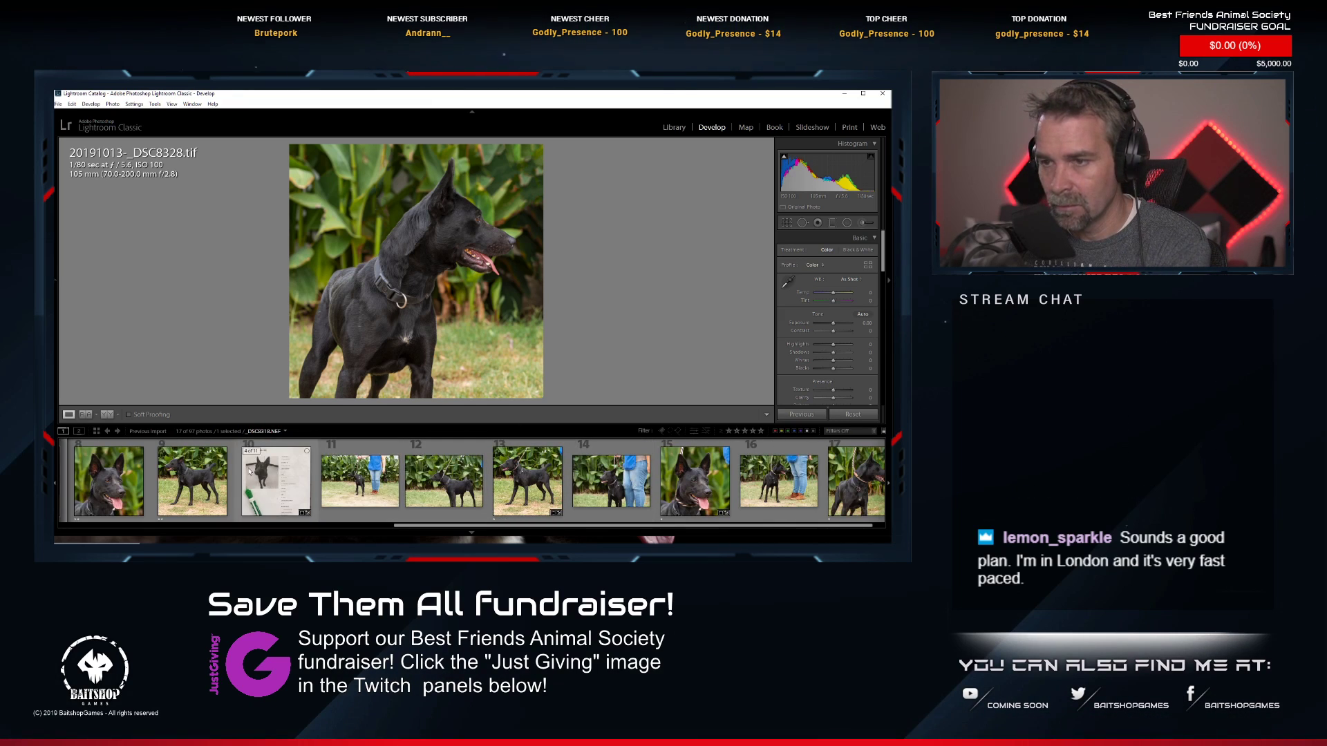
{"action": "left_click", "coordinate": [255, 454]}
{"action": "scroll", "coordinate": [484, 481], "scroll_direction": "down", "scroll_amount": 4}
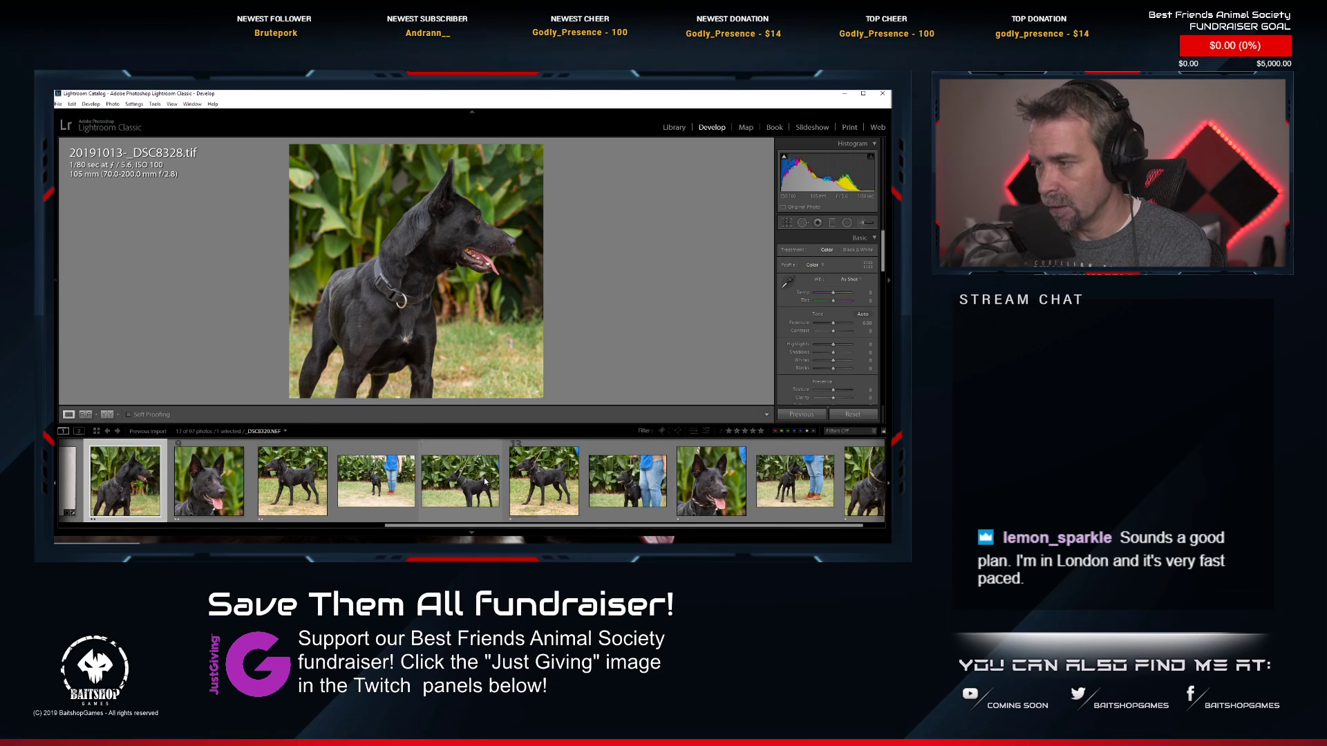
{"action": "scroll", "coordinate": [486, 482], "scroll_direction": "up", "scroll_amount": 5}
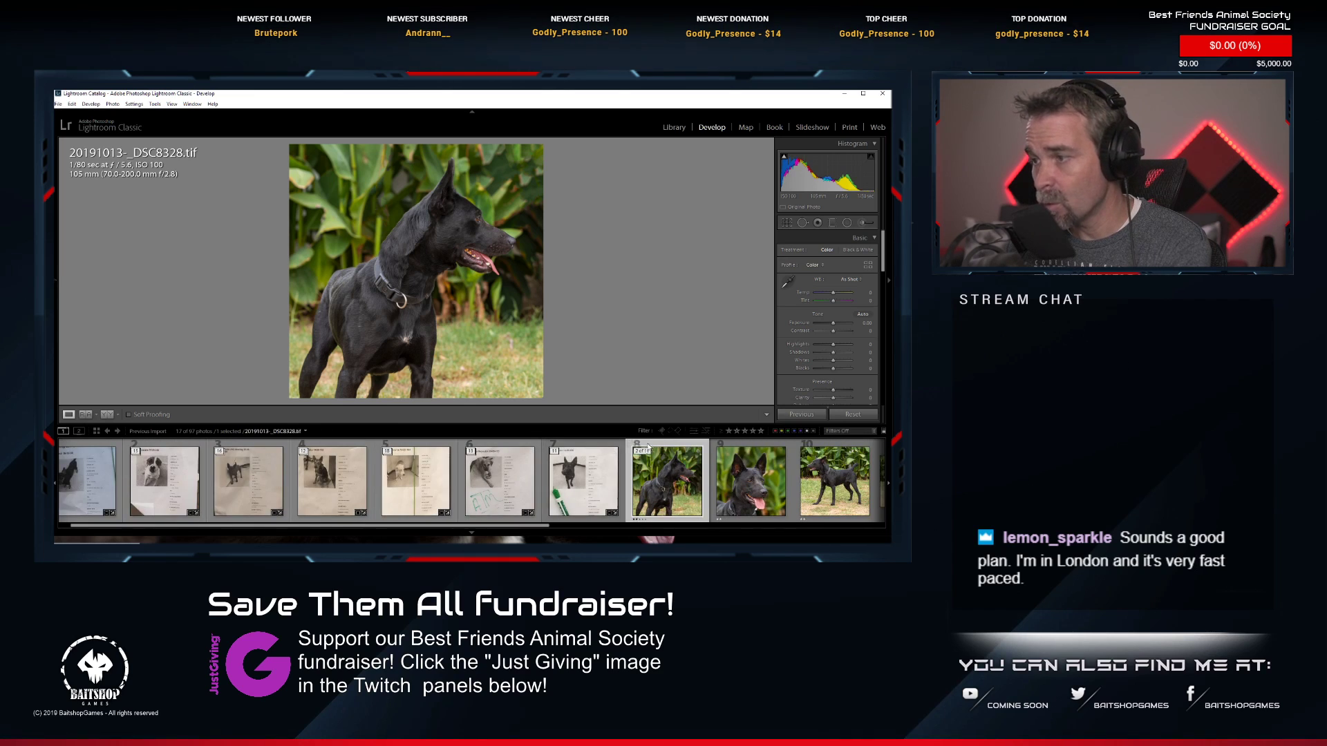
{"action": "left_click", "coordinate": [560, 453]}
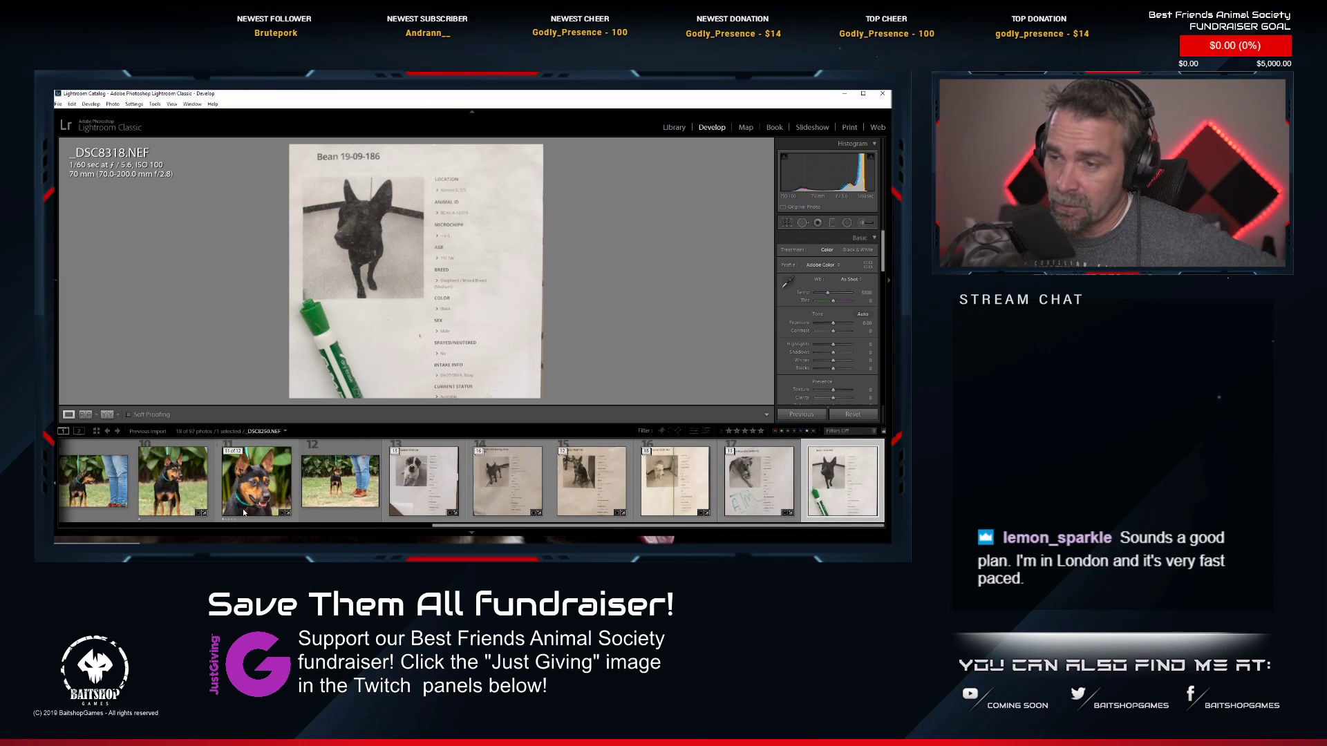
Select the intake sheet _DSC8241.NEF at the start of the filmstrip and expand its photo stack.
{"action": "scroll", "coordinate": [243, 512], "scroll_direction": "up", "scroll_amount": 5}
{"action": "left_click", "coordinate": [76, 448]}
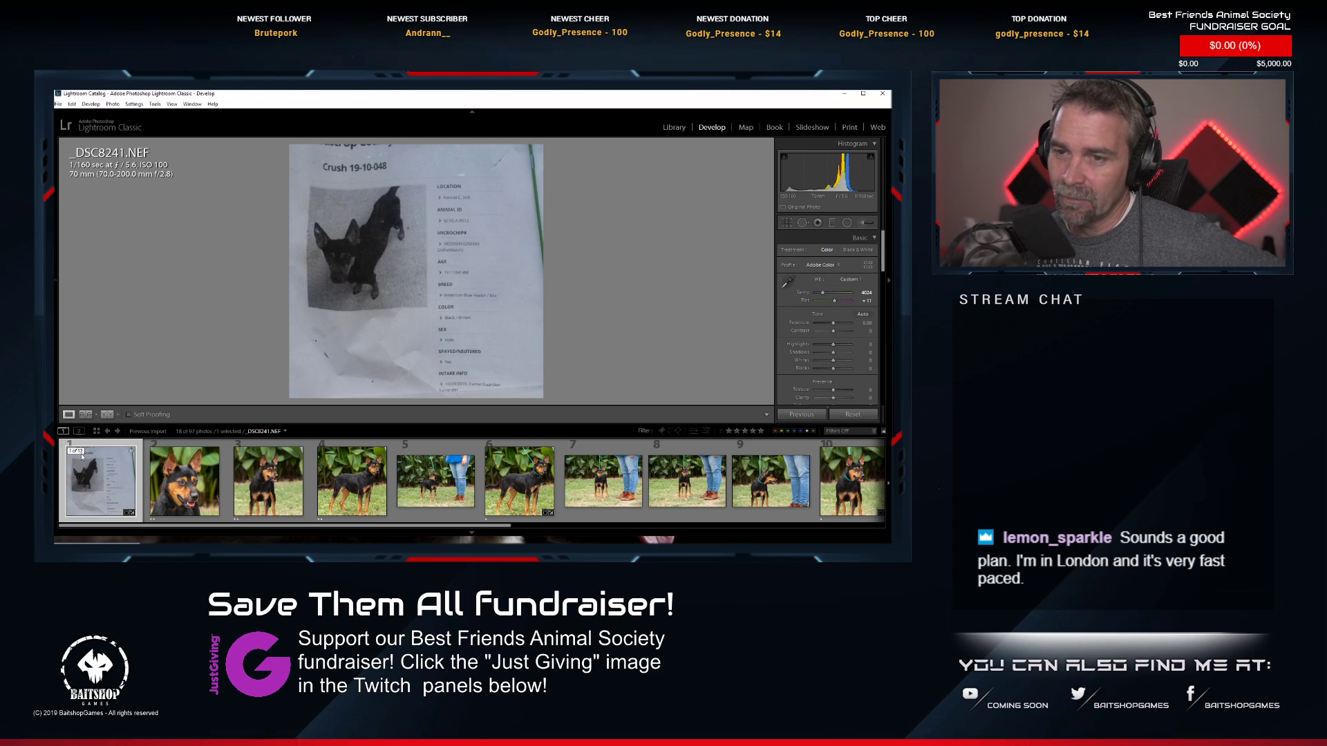
{"action": "left_click", "coordinate": [76, 452]}
{"action": "left_click", "coordinate": [76, 452]}
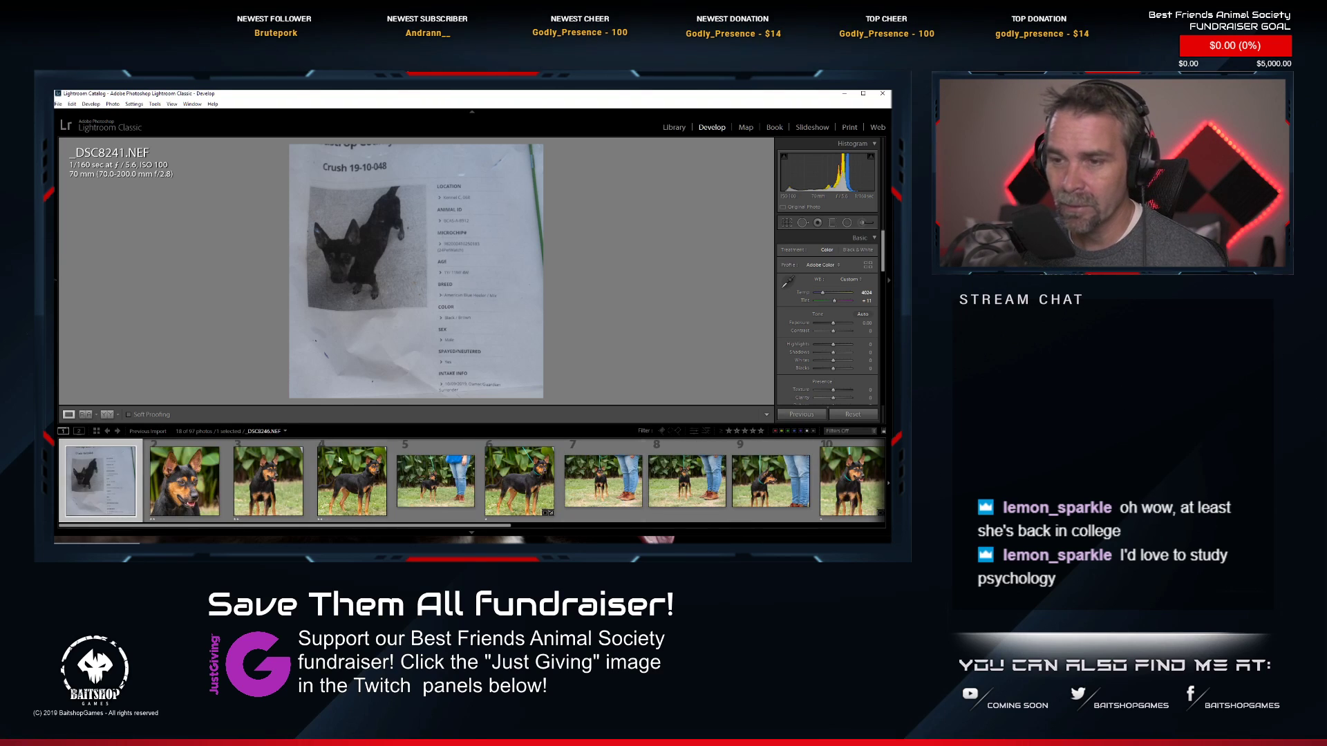
{"action": "left_click", "coordinate": [74, 452]}
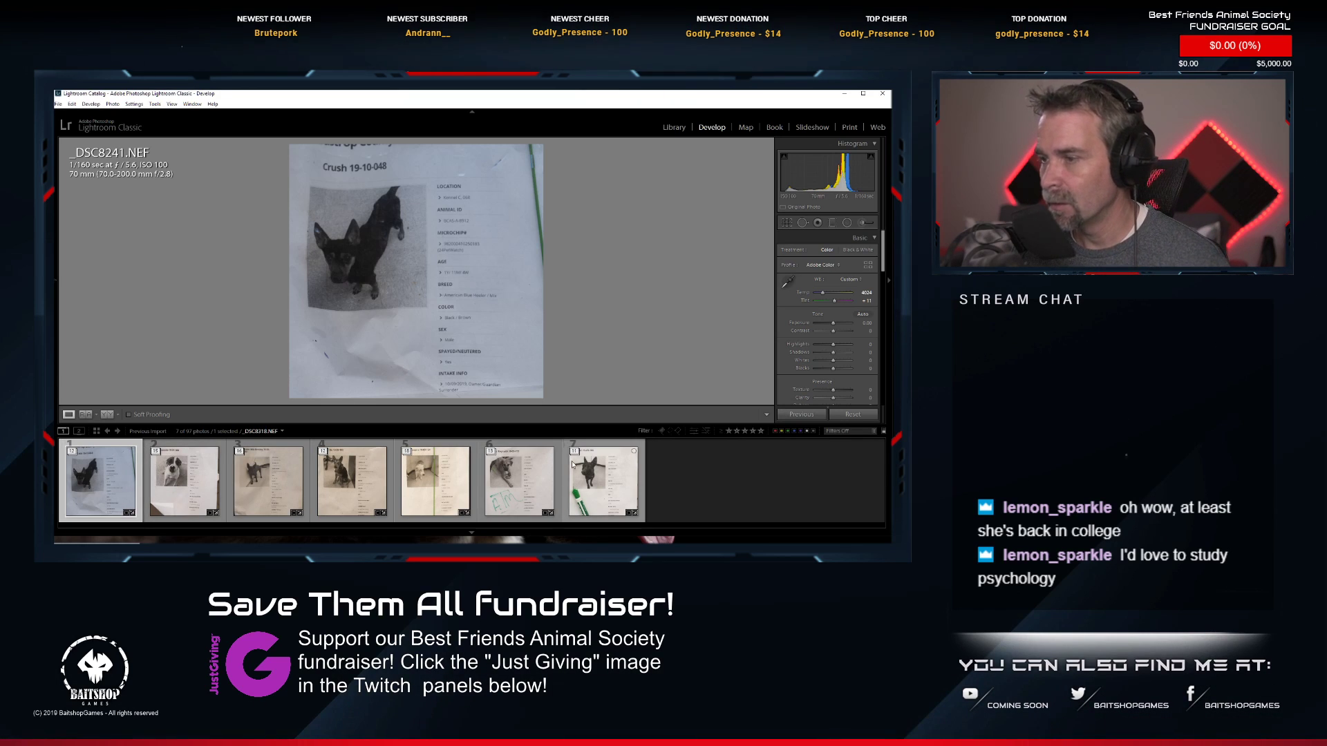
{"action": "left_click", "coordinate": [71, 451]}
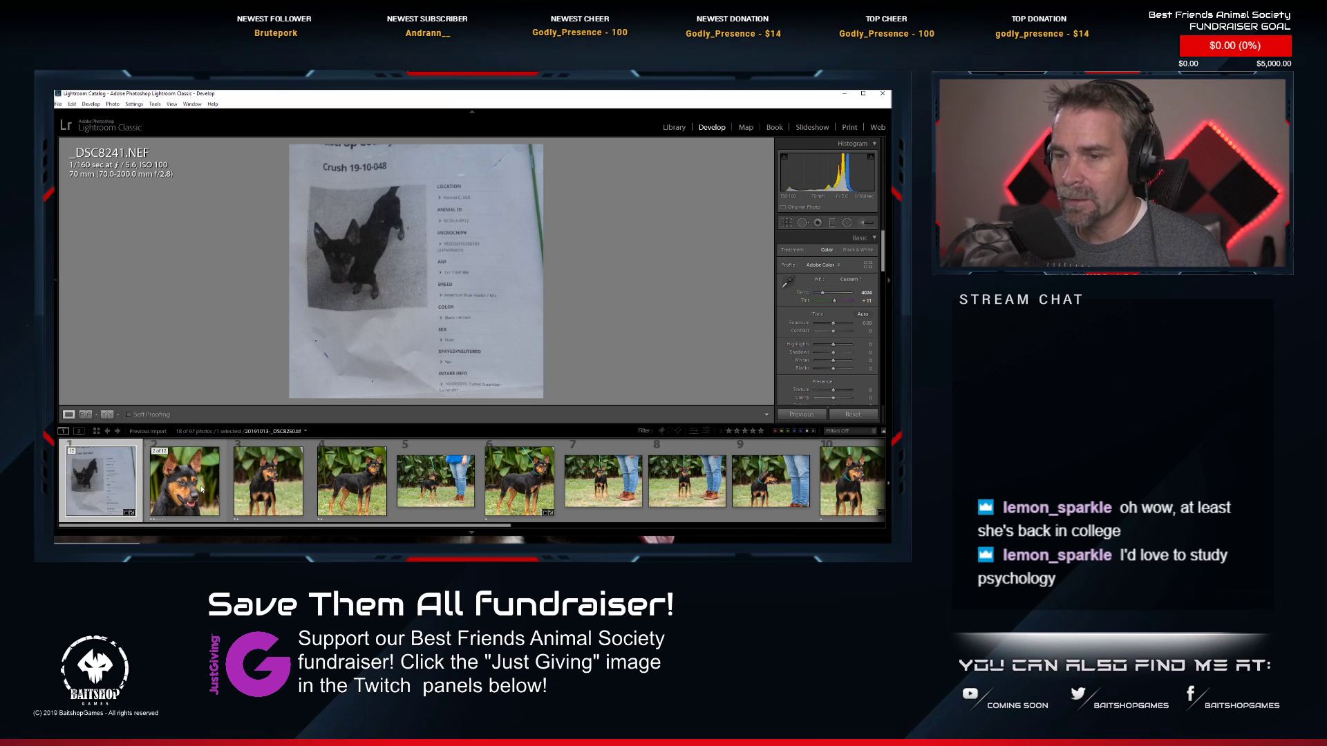
Review the black-and-tan dog's retouched photos _DSC8250.tif, _DSC8249.tif and _DSC8244.tif, and collapse their stack under the intake sheet.
{"action": "left_click", "coordinate": [170, 477]}
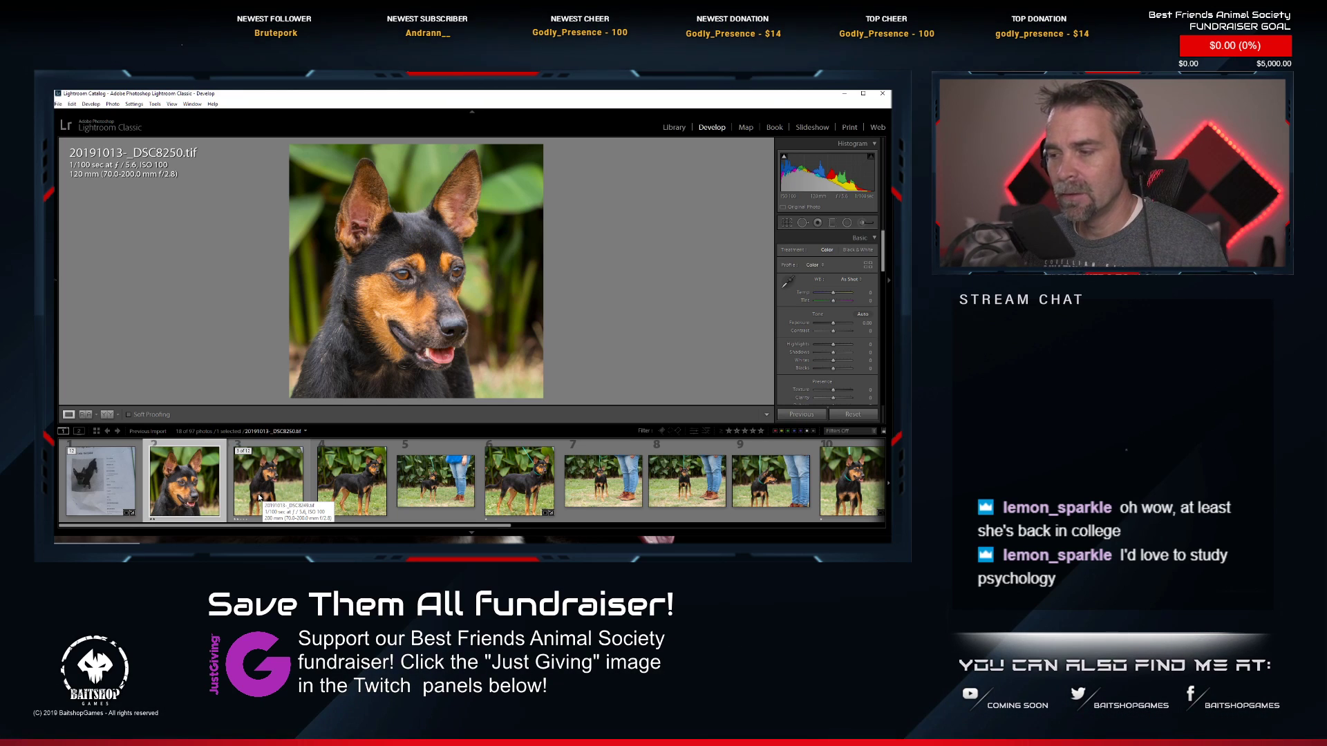
{"action": "left_click", "coordinate": [236, 509]}
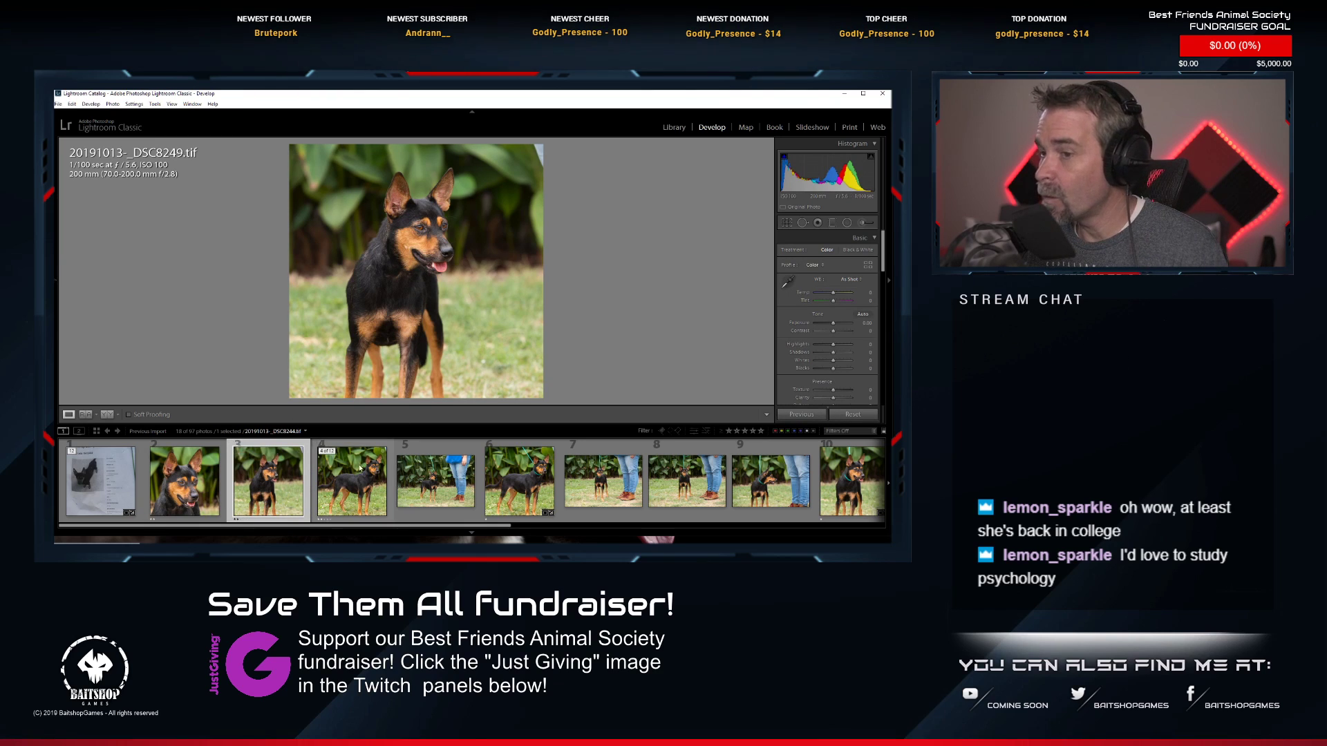
{"action": "left_click", "coordinate": [349, 488]}
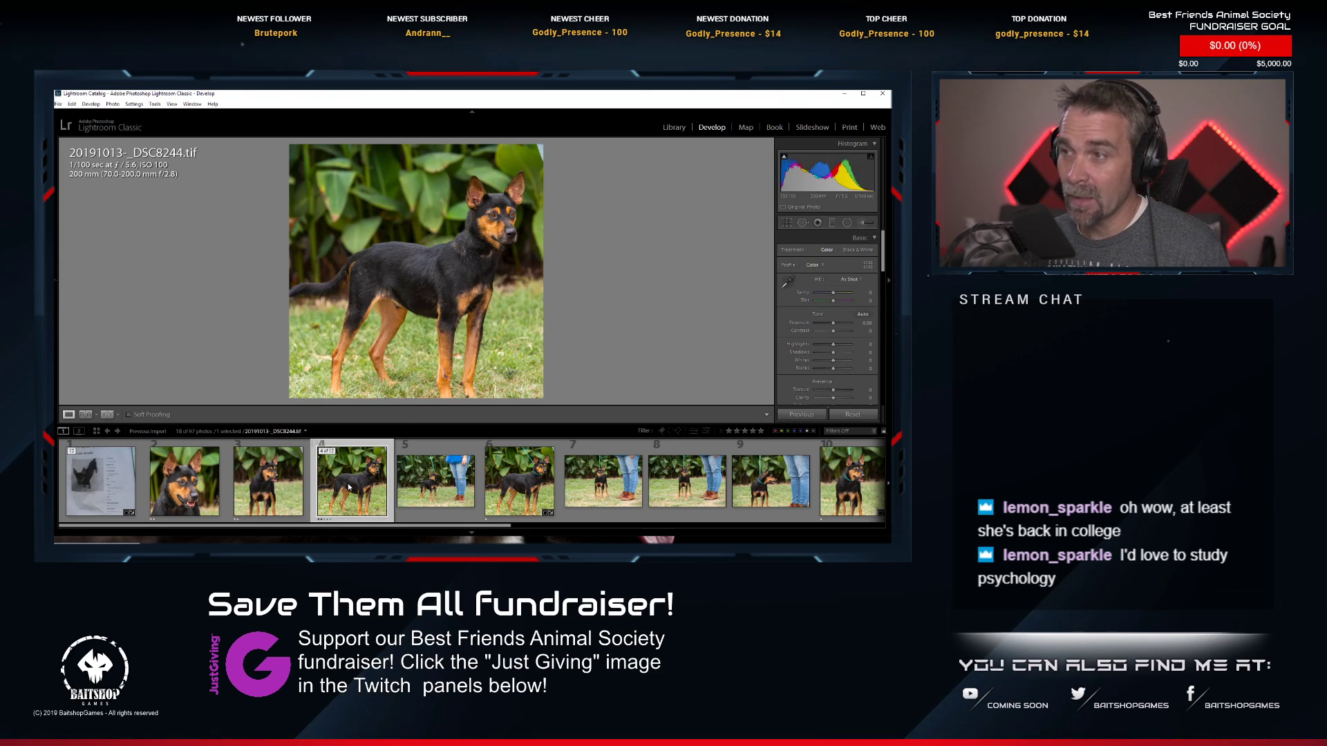
{"action": "left_click", "coordinate": [274, 475]}
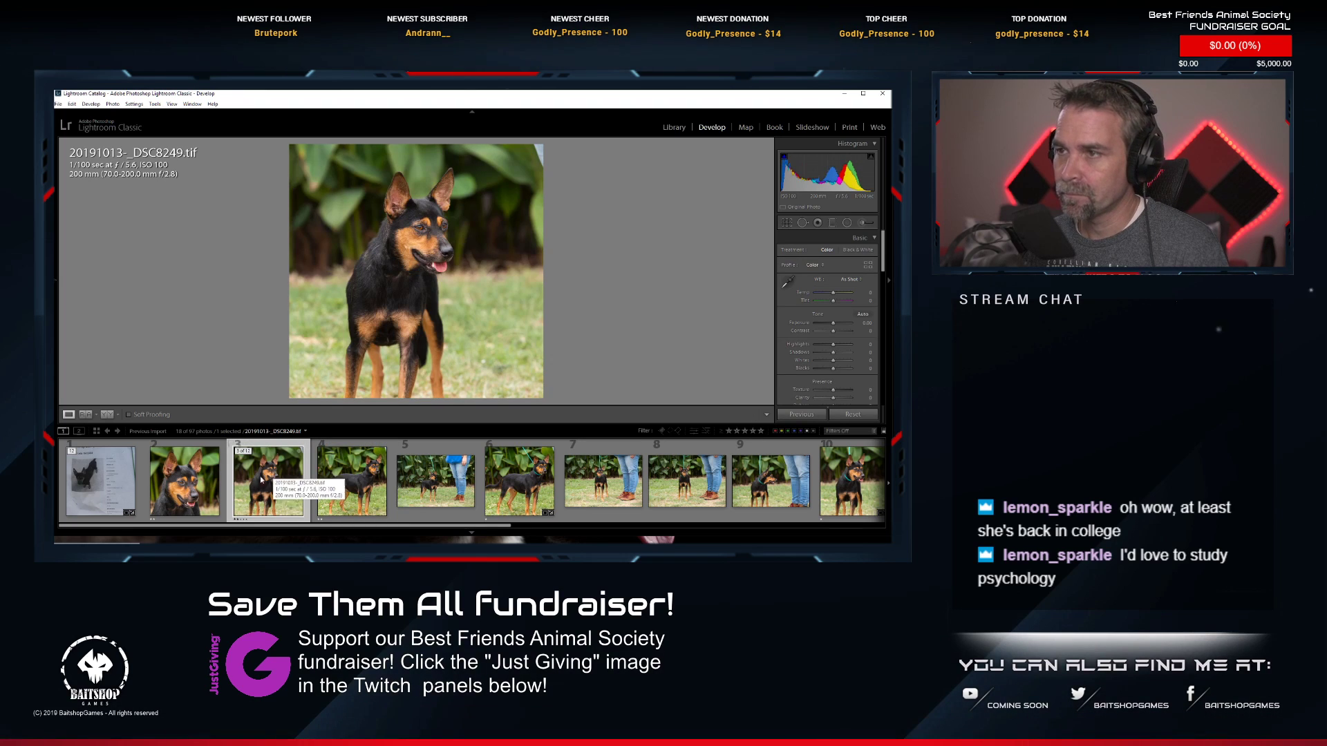
{"action": "left_click", "coordinate": [184, 479]}
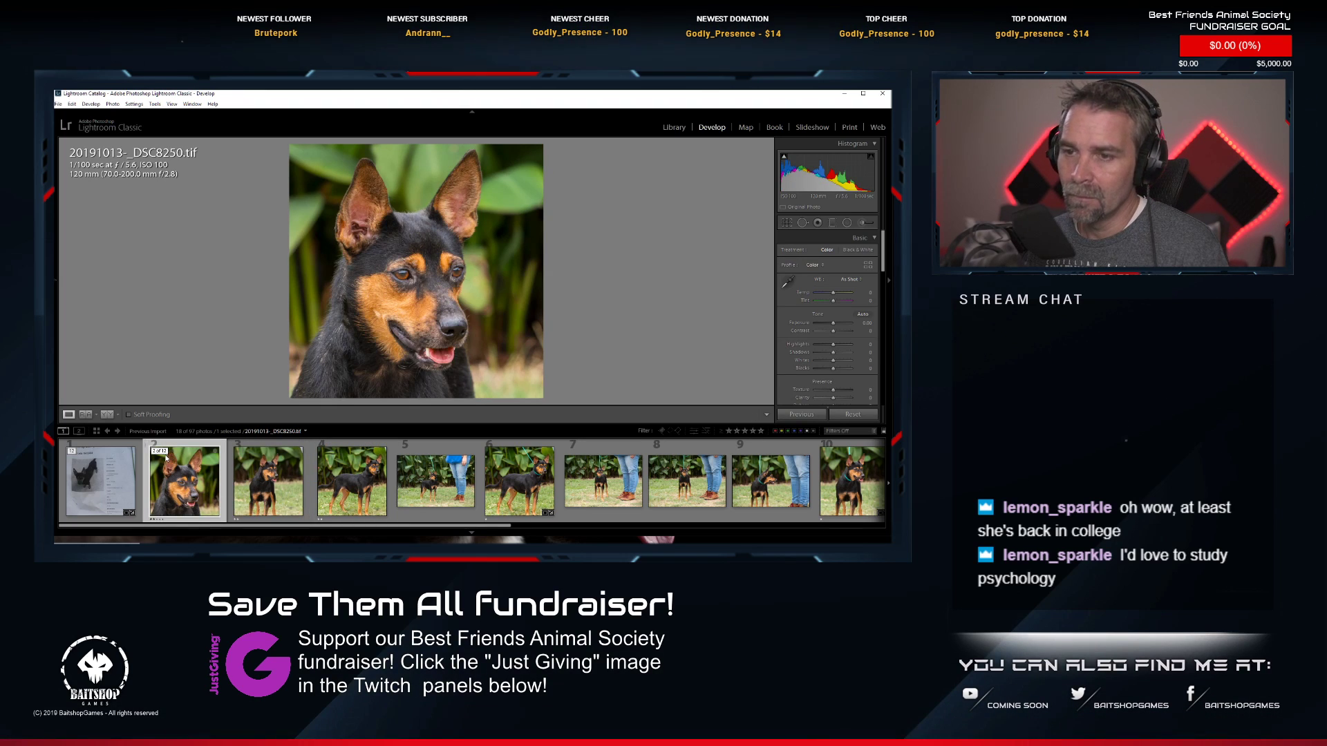
{"action": "left_click", "coordinate": [75, 454]}
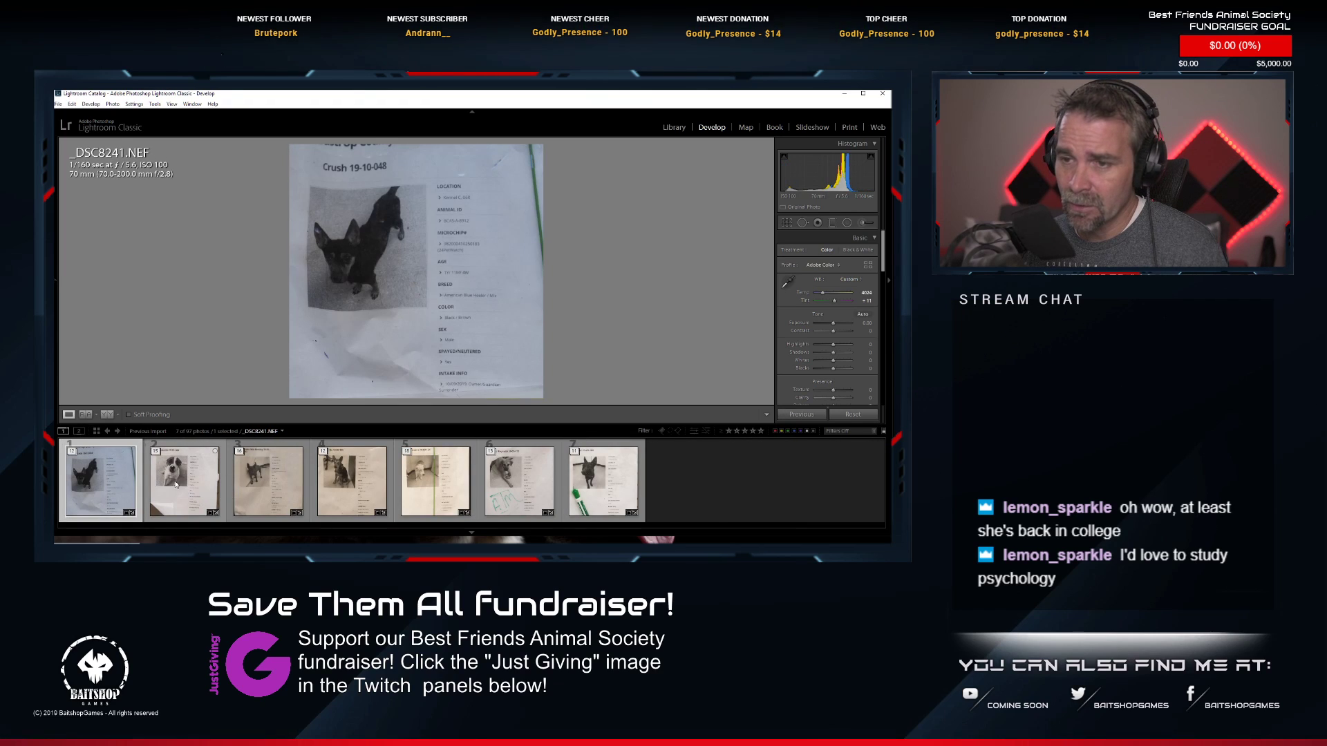
Review the brown-and-white dog's retouched photos _DSC8262.tif, _DSC8259.tif and _DSC8253.tif from the second stack, and collapse it.
{"action": "left_click", "coordinate": [240, 468]}
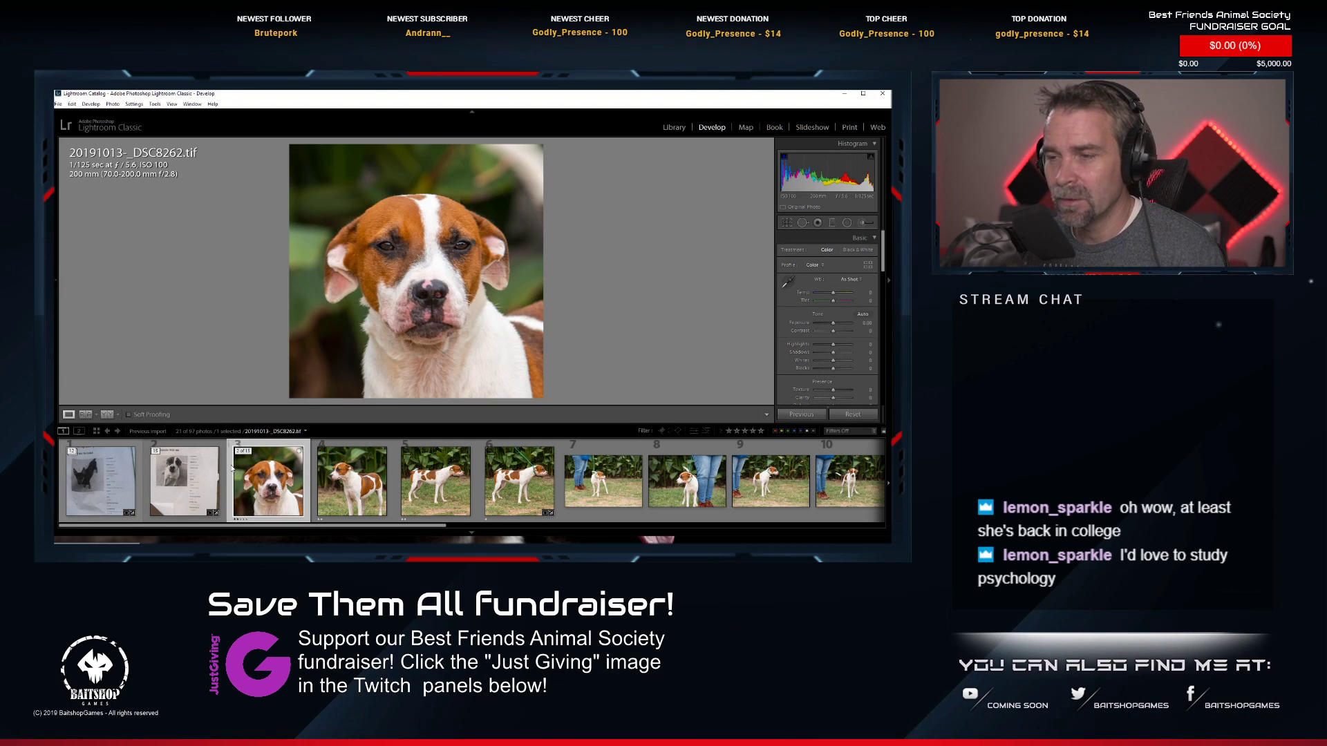
{"action": "left_click", "coordinate": [353, 481]}
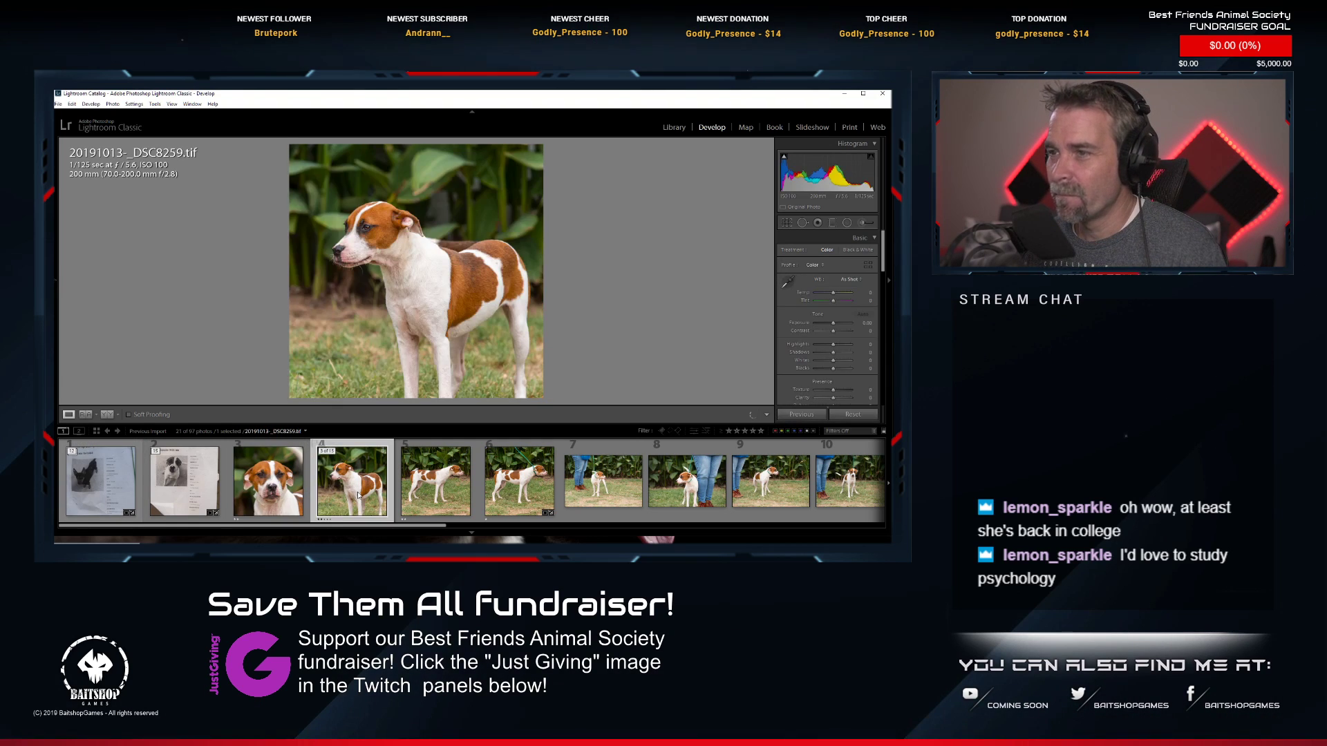
{"action": "left_click", "coordinate": [430, 503]}
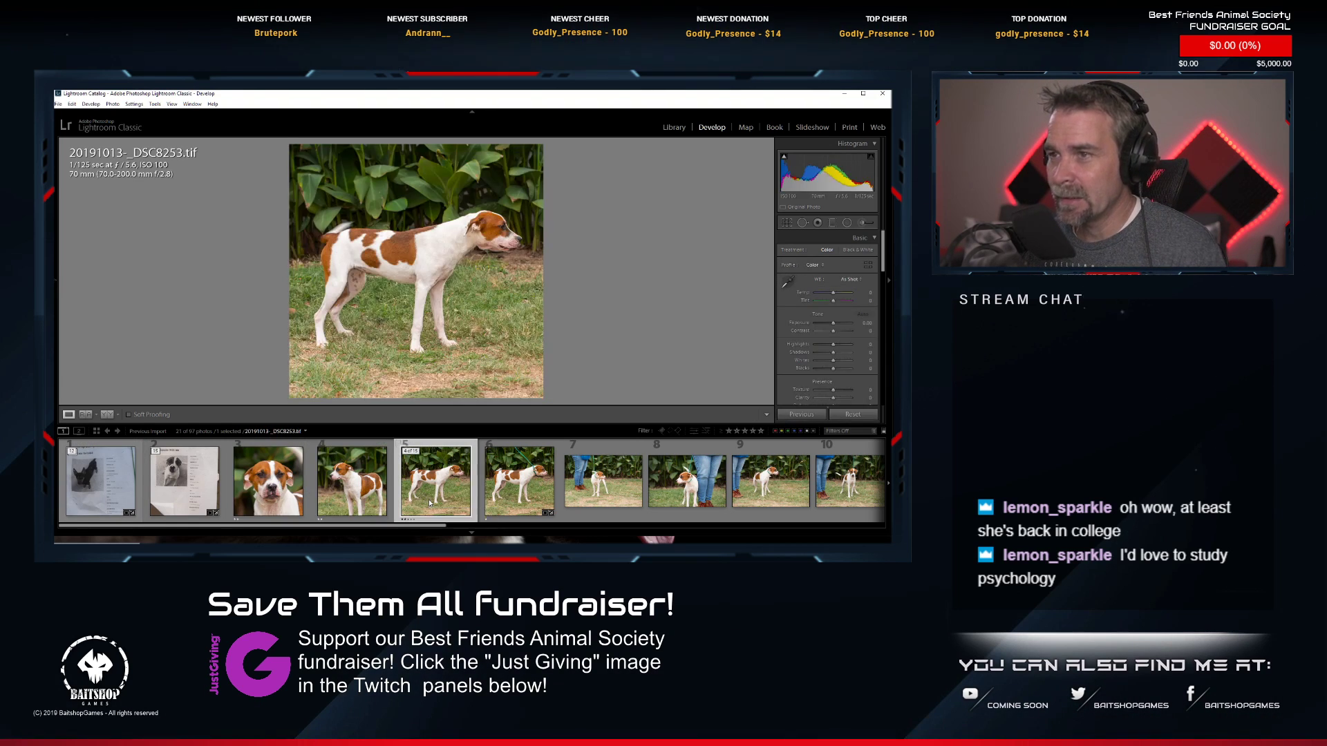
{"action": "left_click", "coordinate": [158, 453]}
Expand the _DSC8265.NEF stack, review the brindle dog's photos _DSC8279.tif, _DSC8277.tif and _DSC8274.tif, and collapse the stack.
{"action": "left_click", "coordinate": [242, 452]}
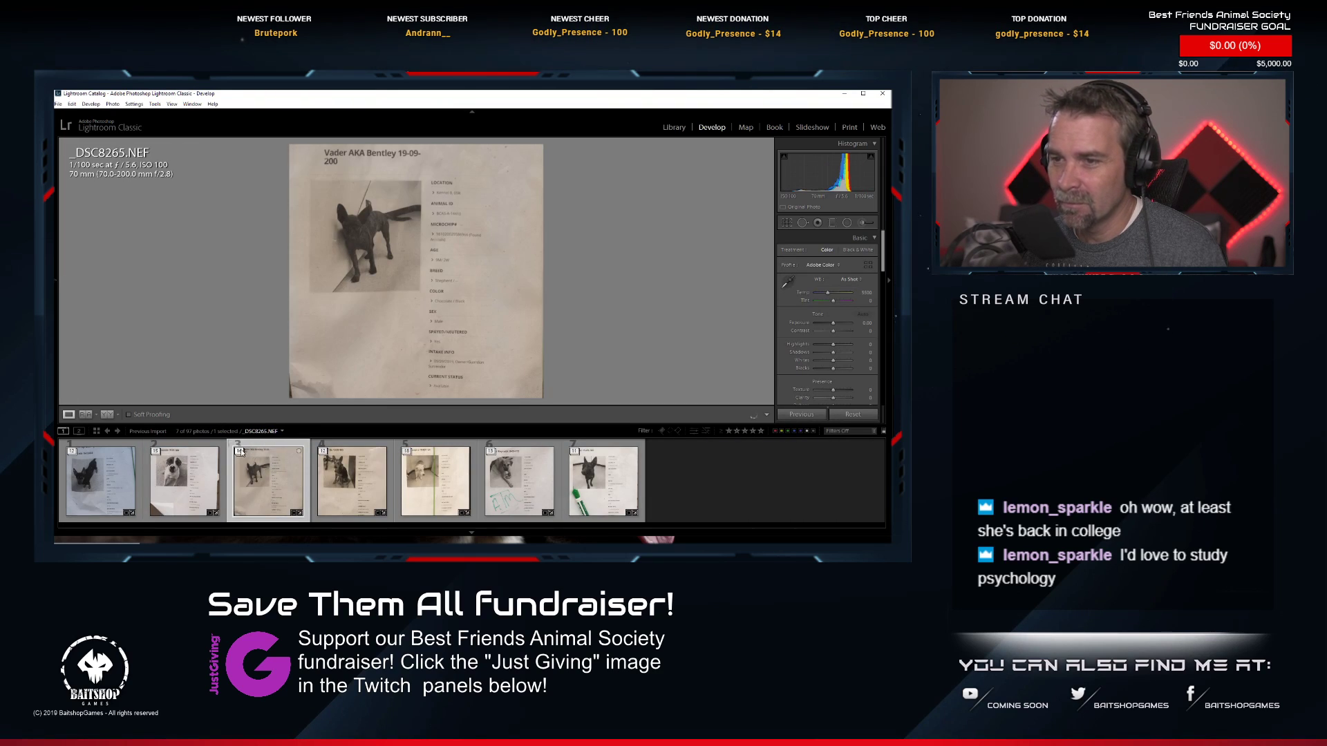
{"action": "left_click", "coordinate": [345, 489]}
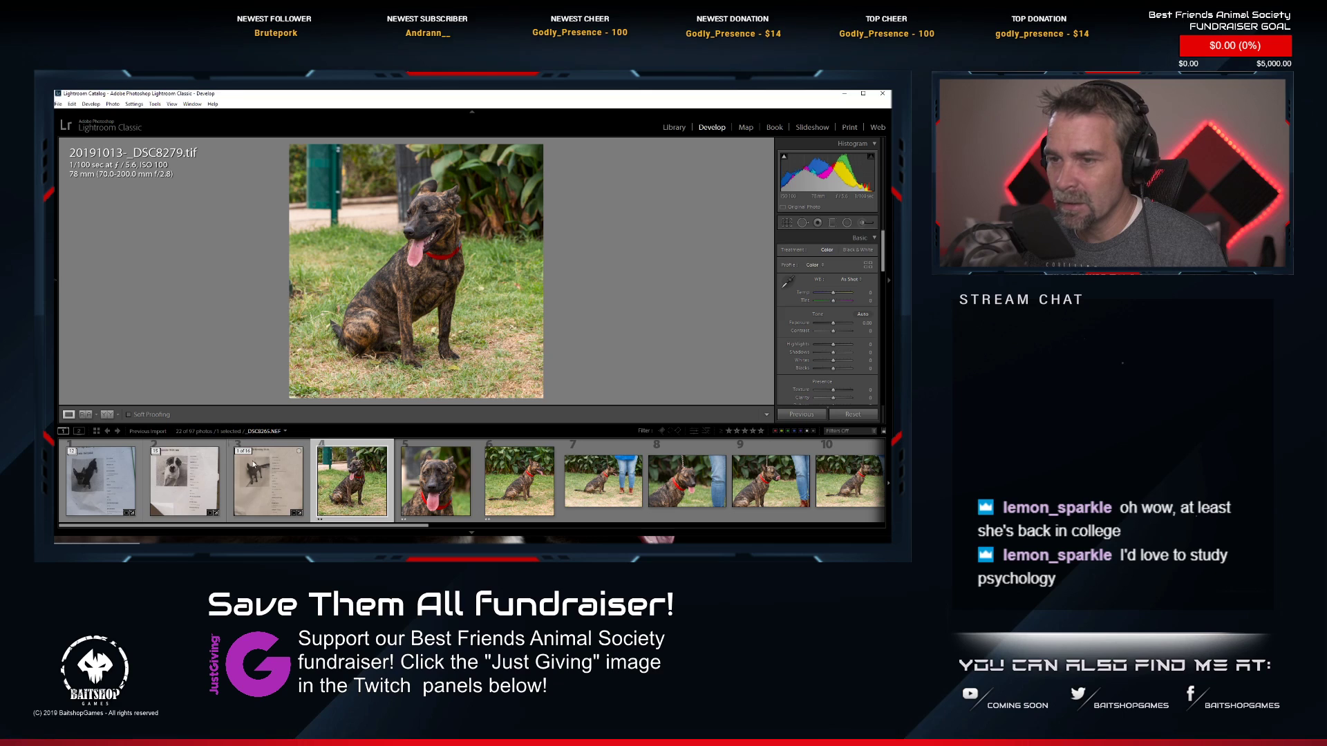
{"action": "left_click", "coordinate": [423, 498]}
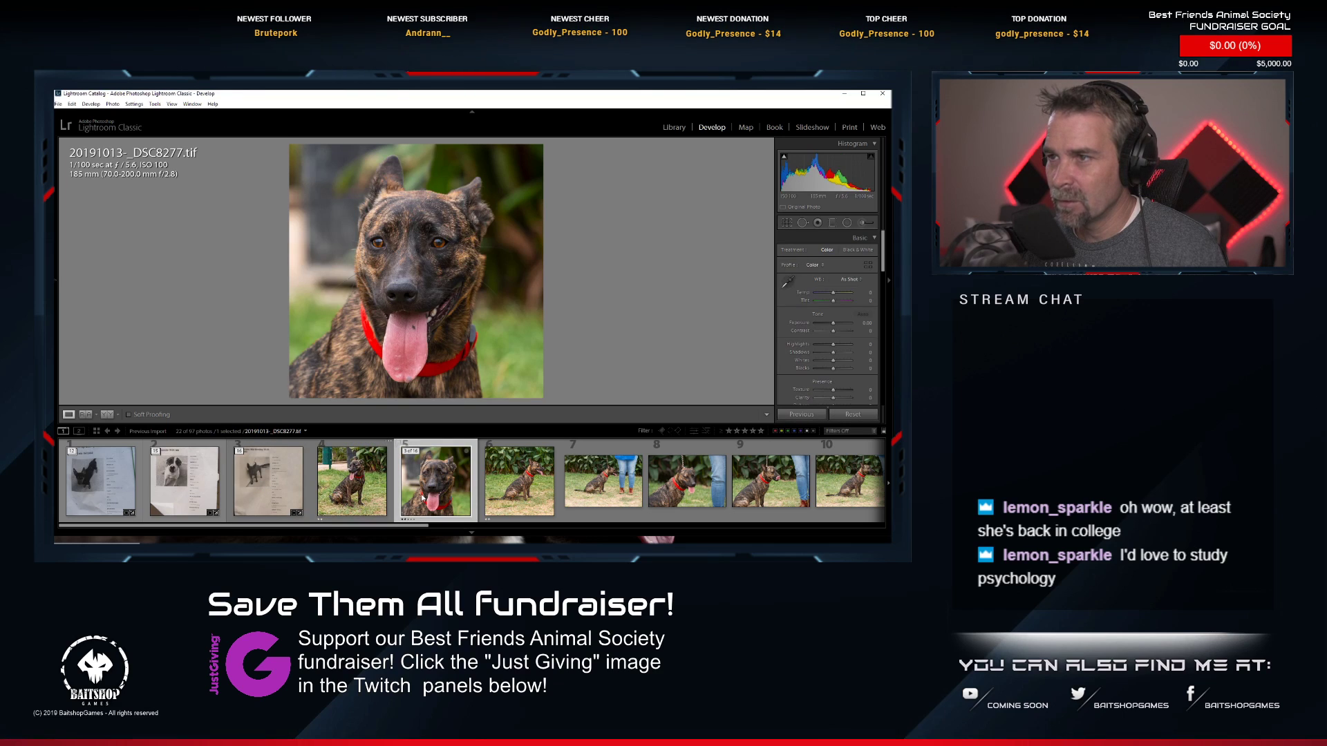
{"action": "left_click", "coordinate": [515, 484]}
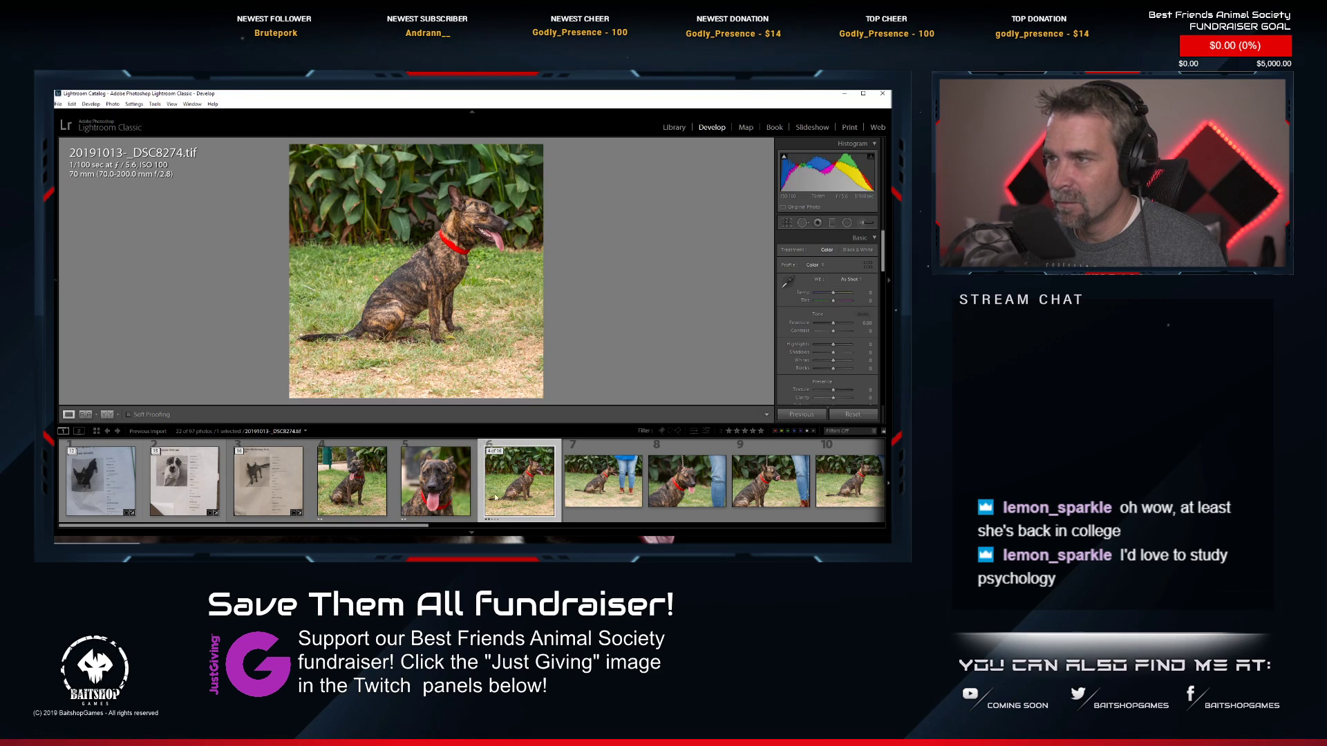
{"action": "left_click", "coordinate": [242, 452]}
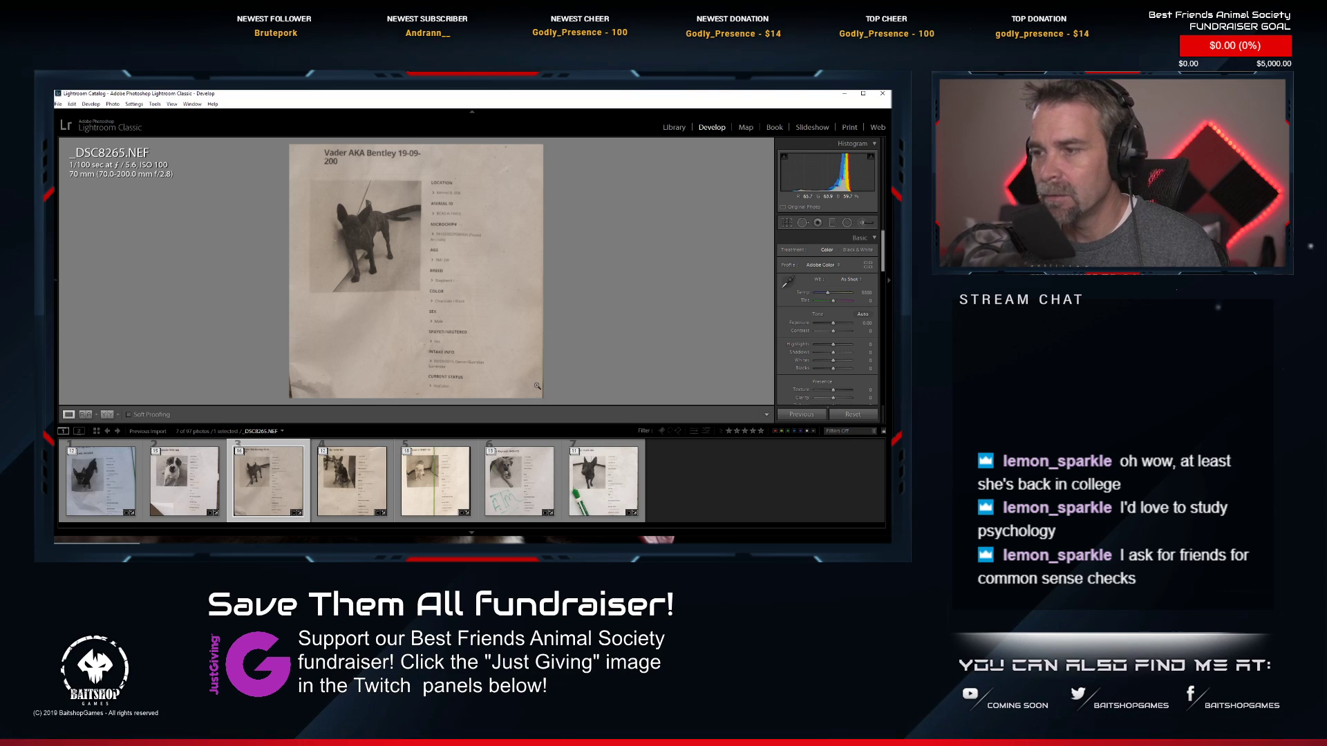
{"action": "left_click", "coordinate": [239, 452]}
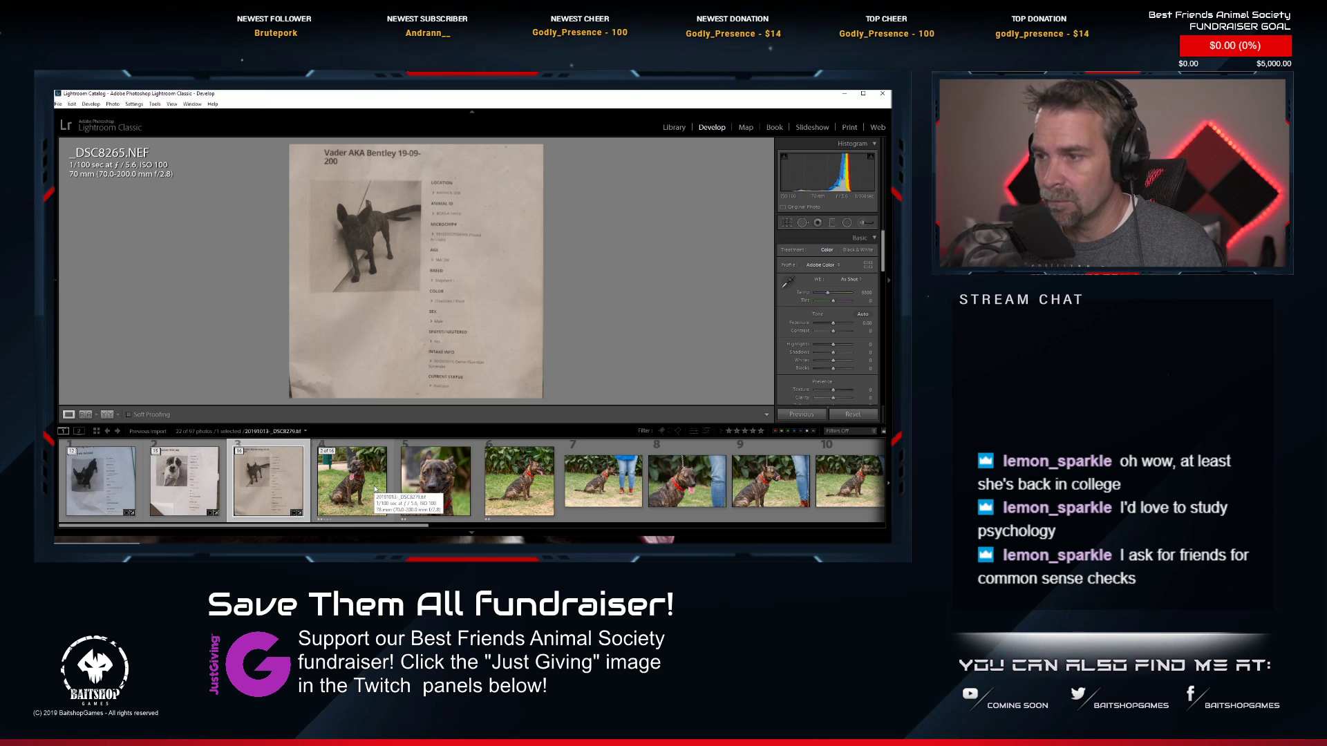
{"action": "left_click", "coordinate": [242, 461]}
Expand the stack under intake sheet _DSC8280.NEF, check the dog's photo _DSC8287.tif and collapse the stack.
{"action": "left_click", "coordinate": [323, 458]}
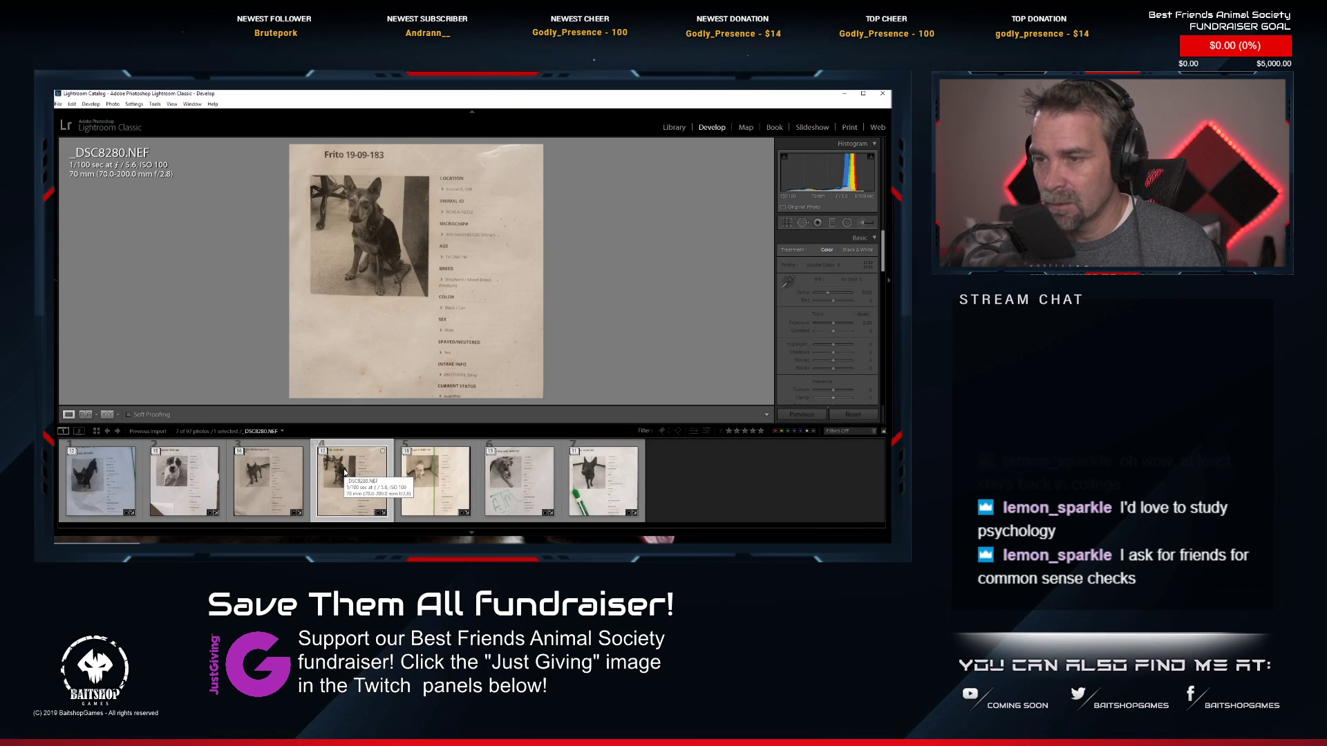
{"action": "left_click", "coordinate": [322, 452]}
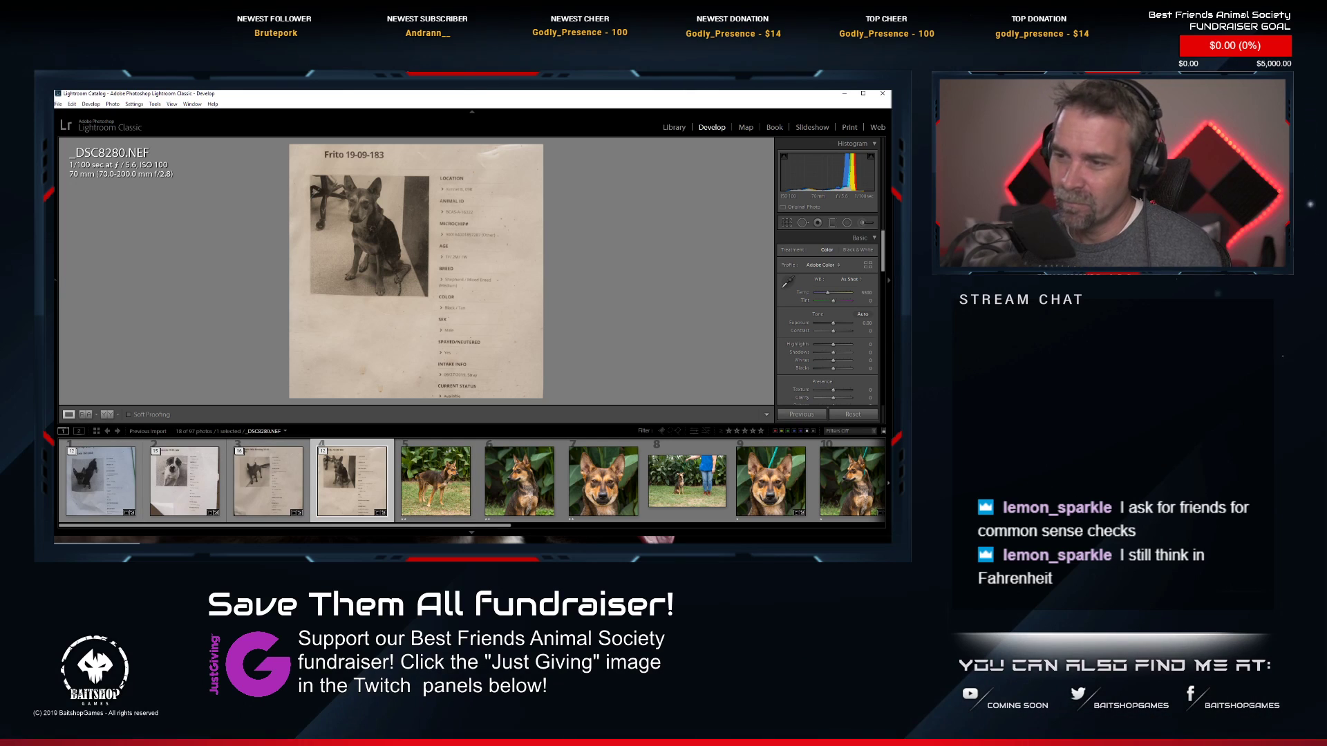
{"action": "left_click", "coordinate": [464, 502]}
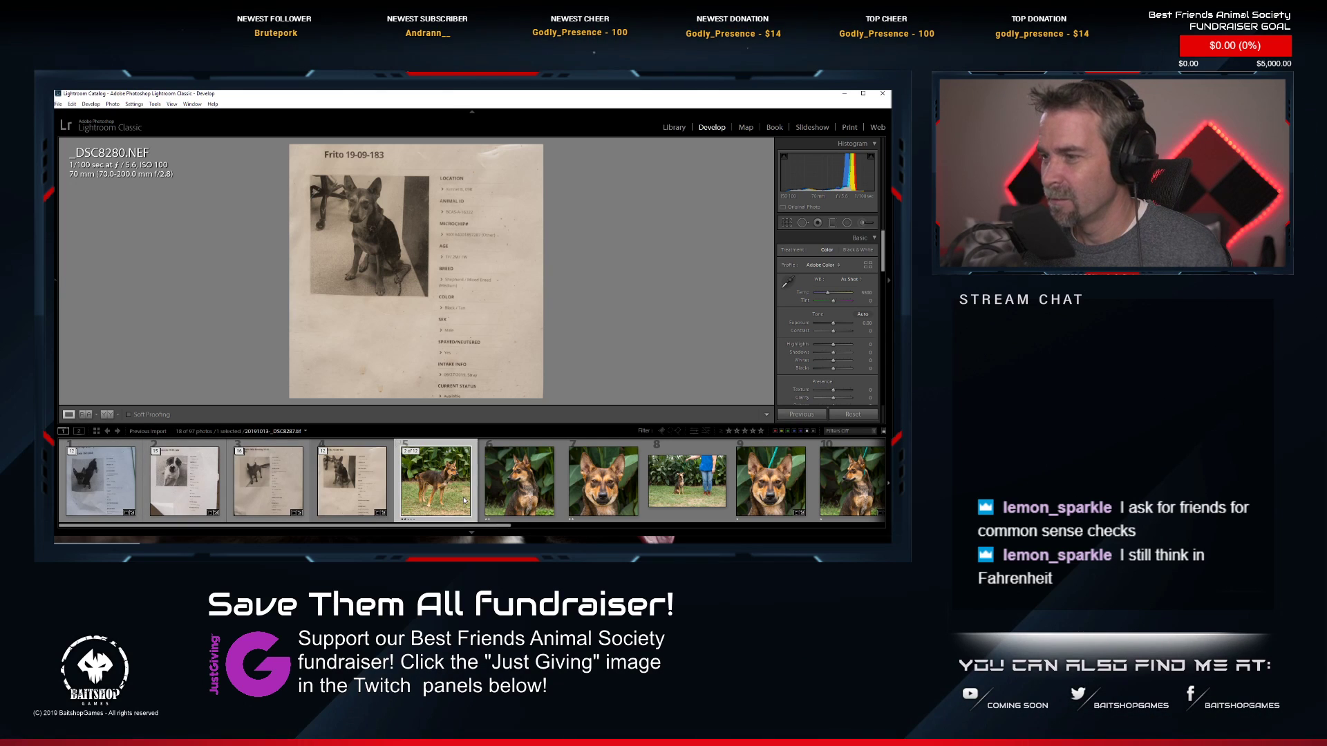
{"action": "left_click", "coordinate": [328, 452]}
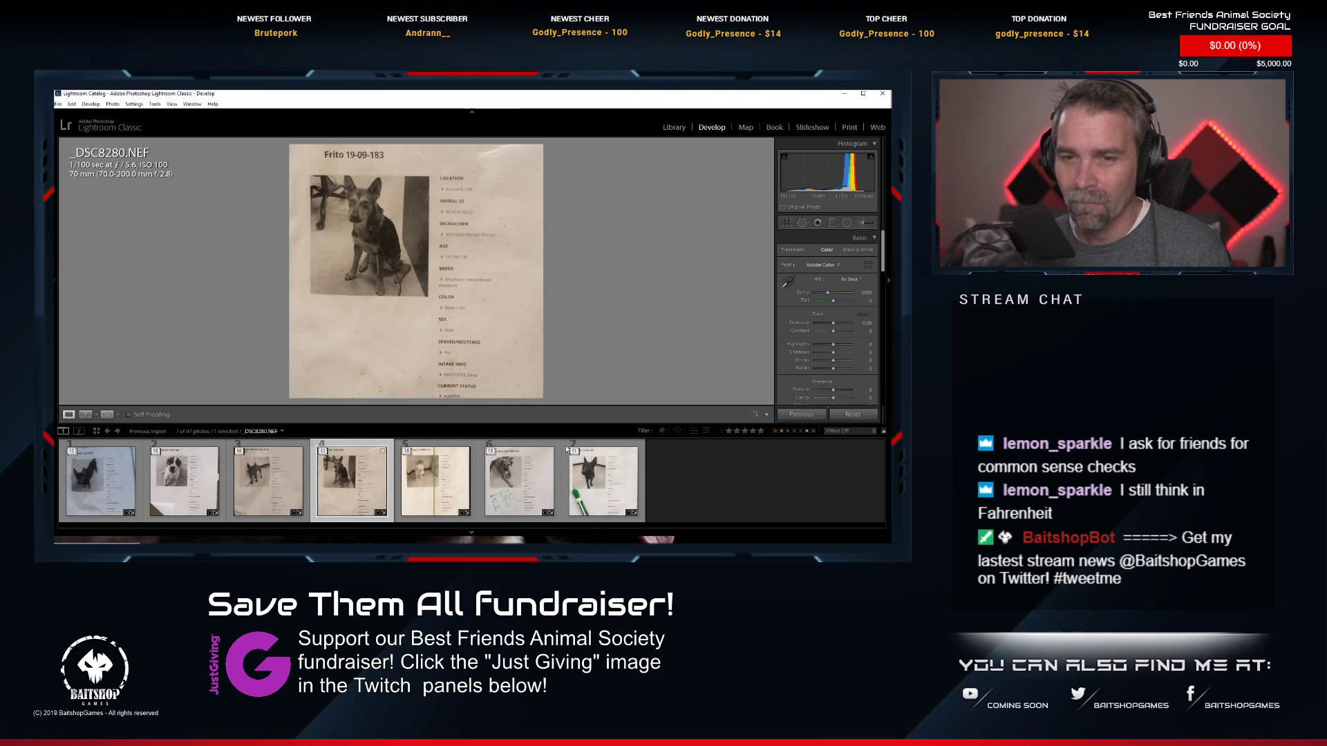
Expand the _DSC8291.NEF stack and inspect the tan dog's face in 20191013-_DSC8303.tif at different magnifications.
{"action": "left_click", "coordinate": [408, 451]}
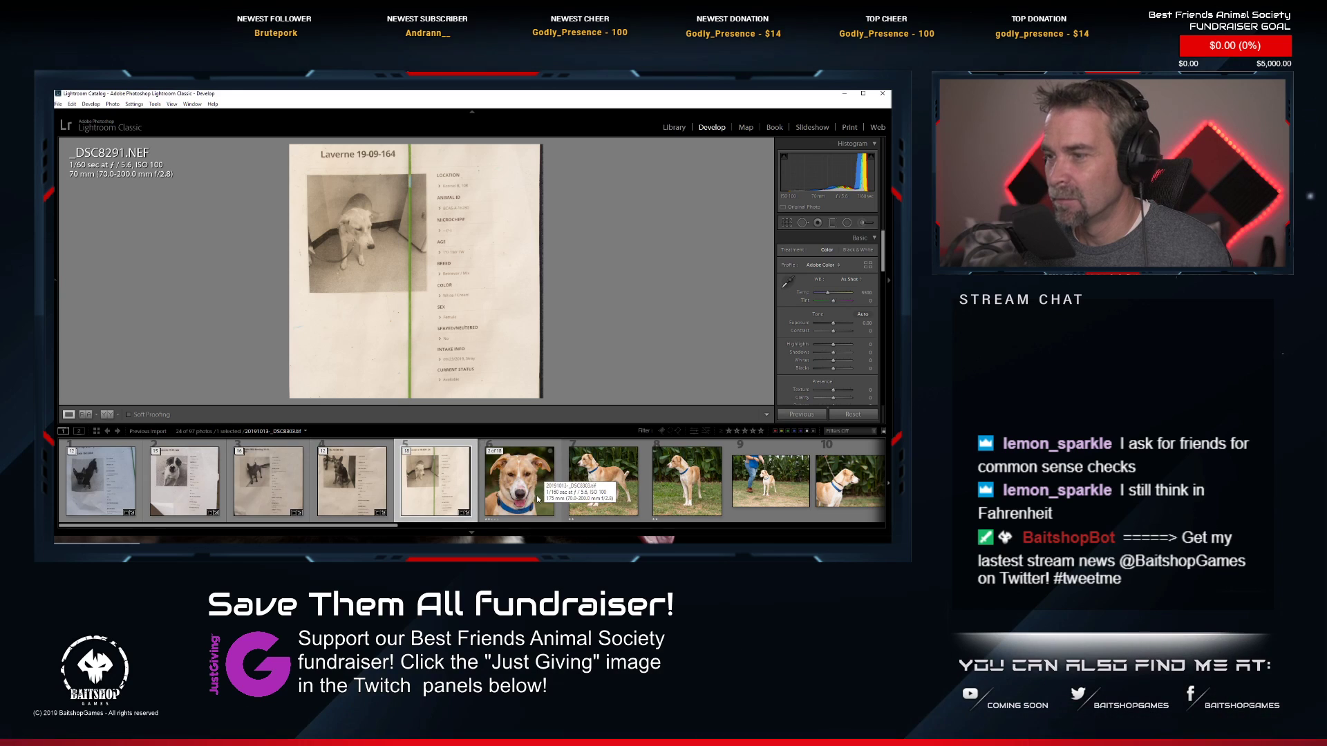
{"action": "left_click", "coordinate": [538, 499]}
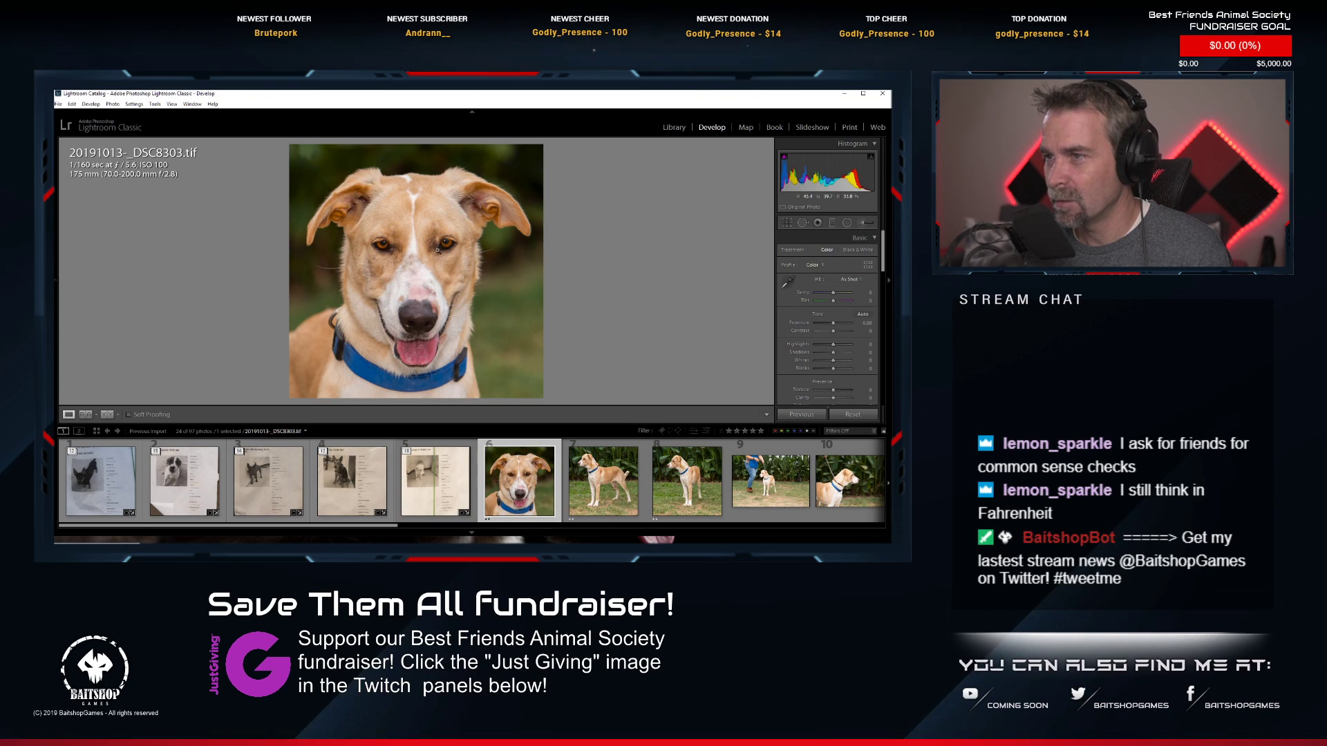
{"action": "left_click", "coordinate": [435, 250]}
{"action": "left_click", "coordinate": [389, 247]}
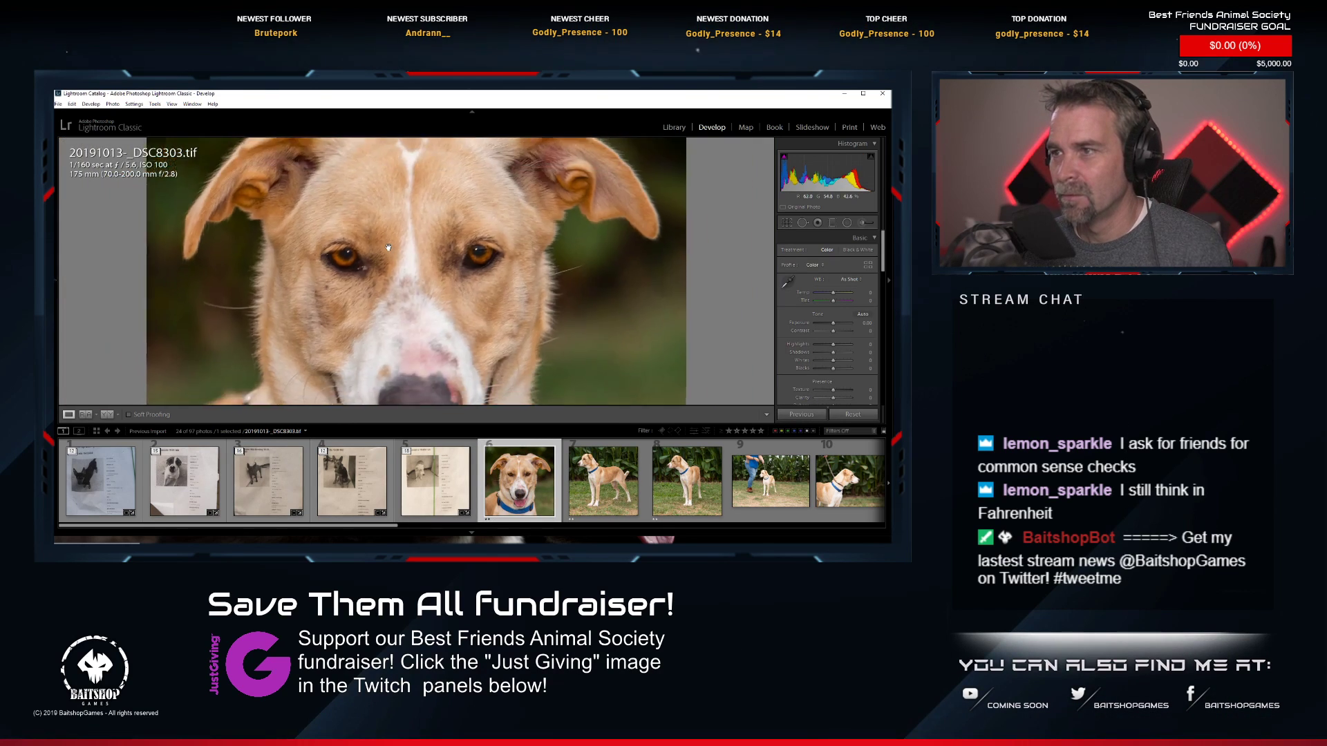
{"action": "left_click", "coordinate": [388, 248]}
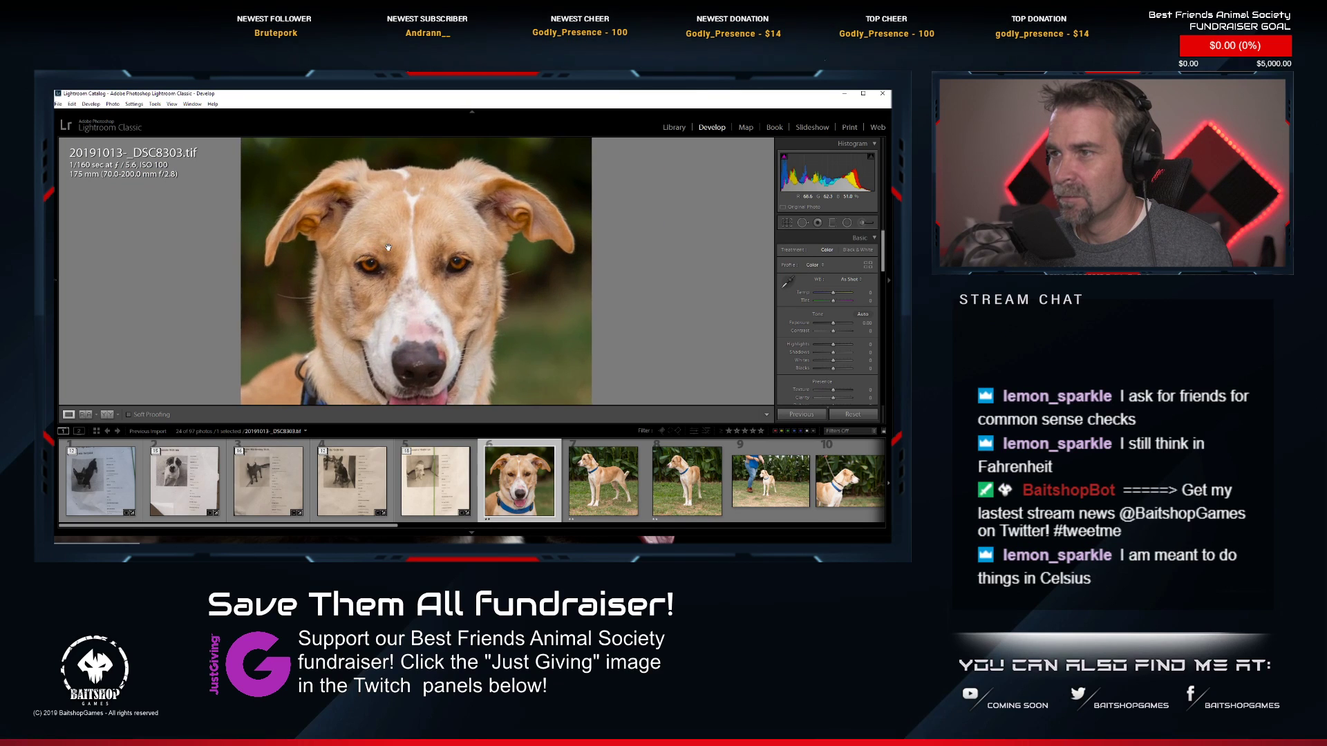
{"action": "mouse_move", "coordinate": [392, 314]}
{"action": "left_mouse_down"}
{"action": "mouse_move", "coordinate": [390, 275]}
{"action": "mouse_move", "coordinate": [394, 300]}
{"action": "left_mouse_up"}
{"action": "left_click", "coordinate": [394, 300]}
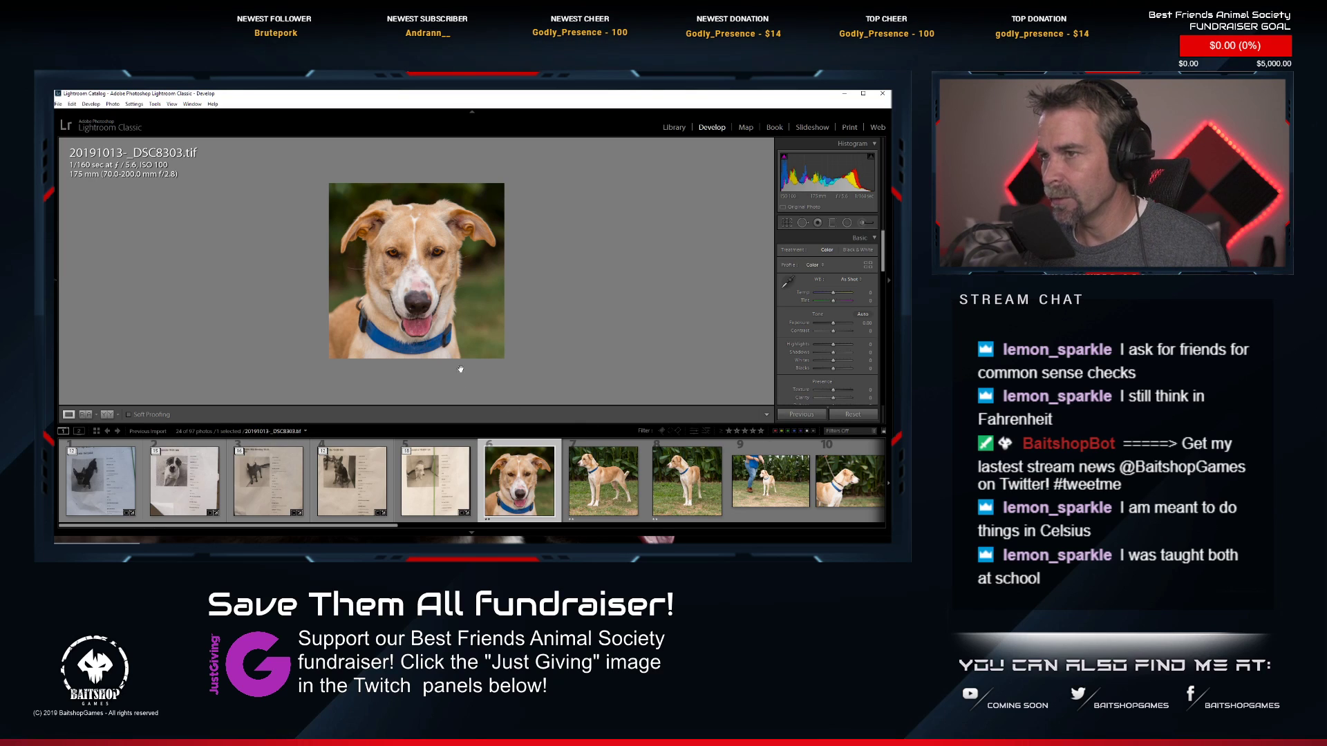
View _DSC8302.tif and compare the retouched _DSC8298.tif with the originals _DSC8298.NEF and _DSC8296.NEF, returning to the retouched version.
{"action": "left_click", "coordinate": [598, 494]}
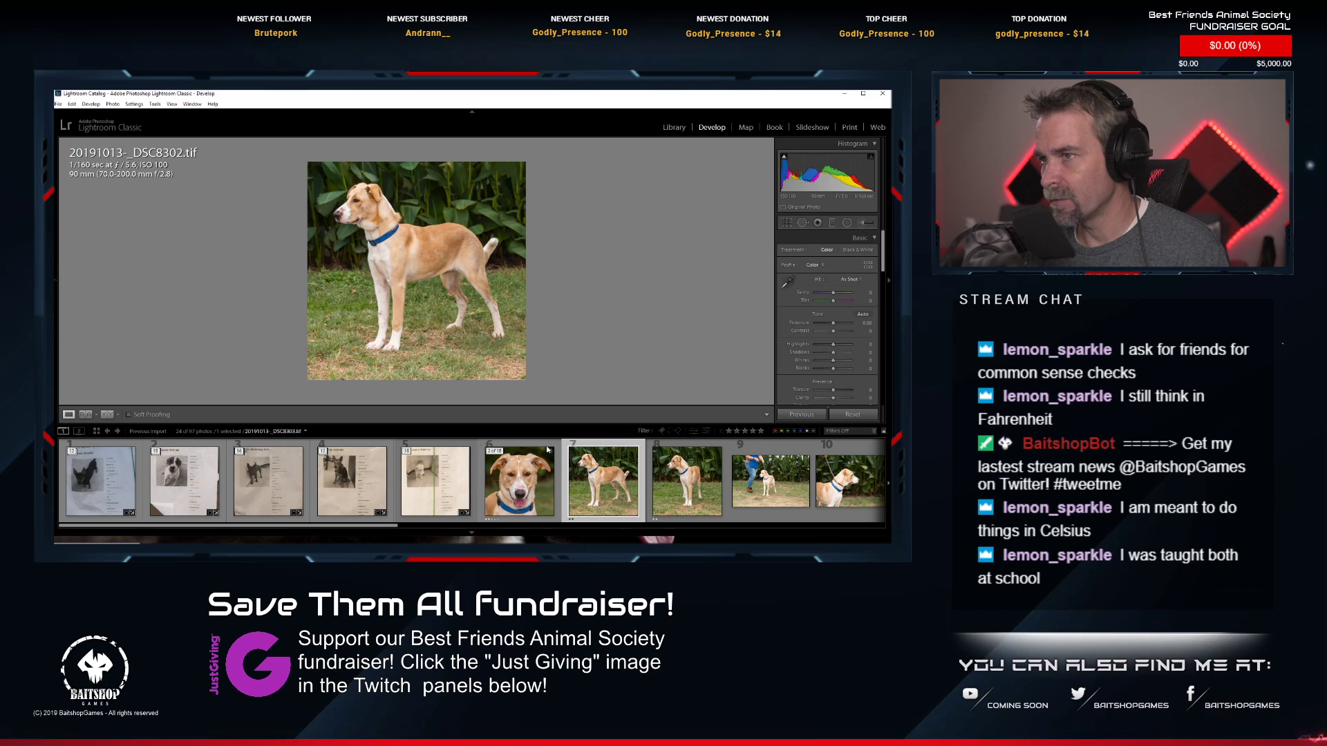
{"action": "left_click", "coordinate": [664, 484]}
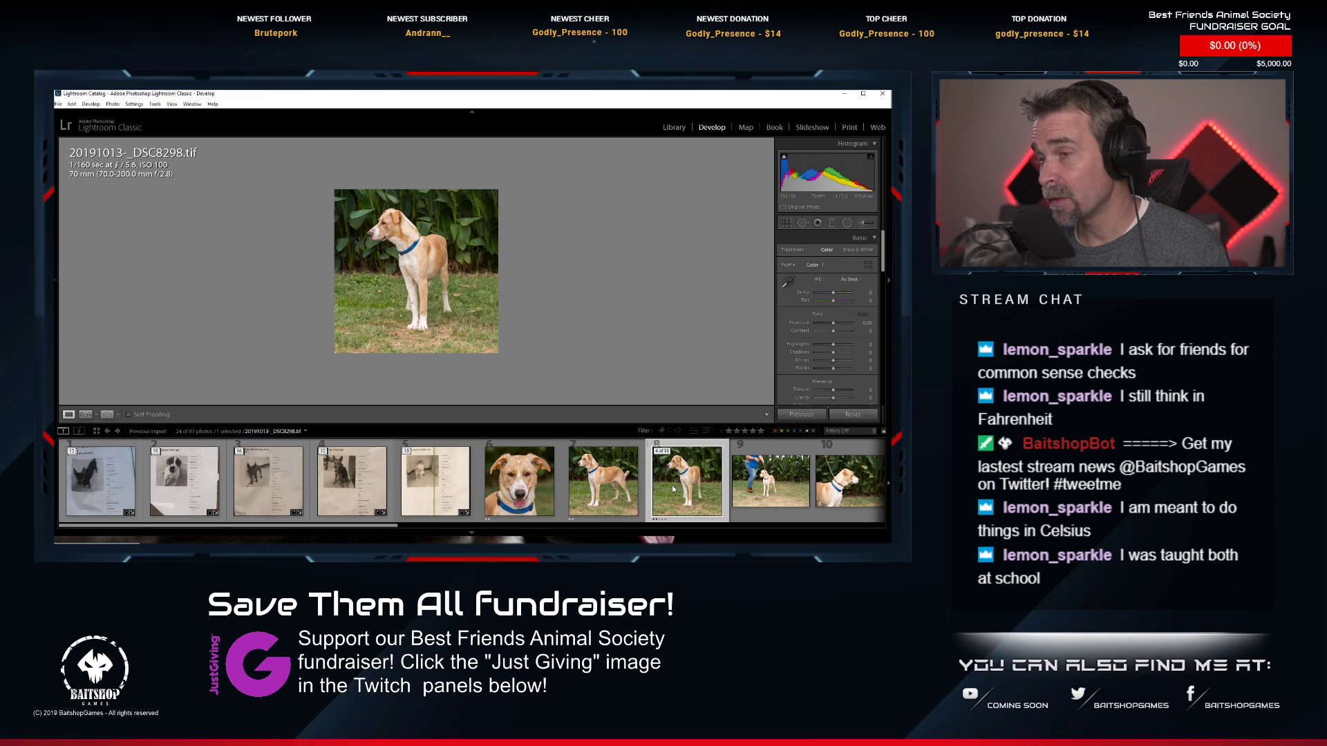
{"action": "scroll", "coordinate": [673, 486], "scroll_direction": "down", "scroll_amount": 1}
{"action": "scroll", "coordinate": [672, 486], "scroll_direction": "up", "scroll_amount": 1}
{"action": "scroll", "coordinate": [673, 486], "scroll_direction": "down", "scroll_amount": 2}
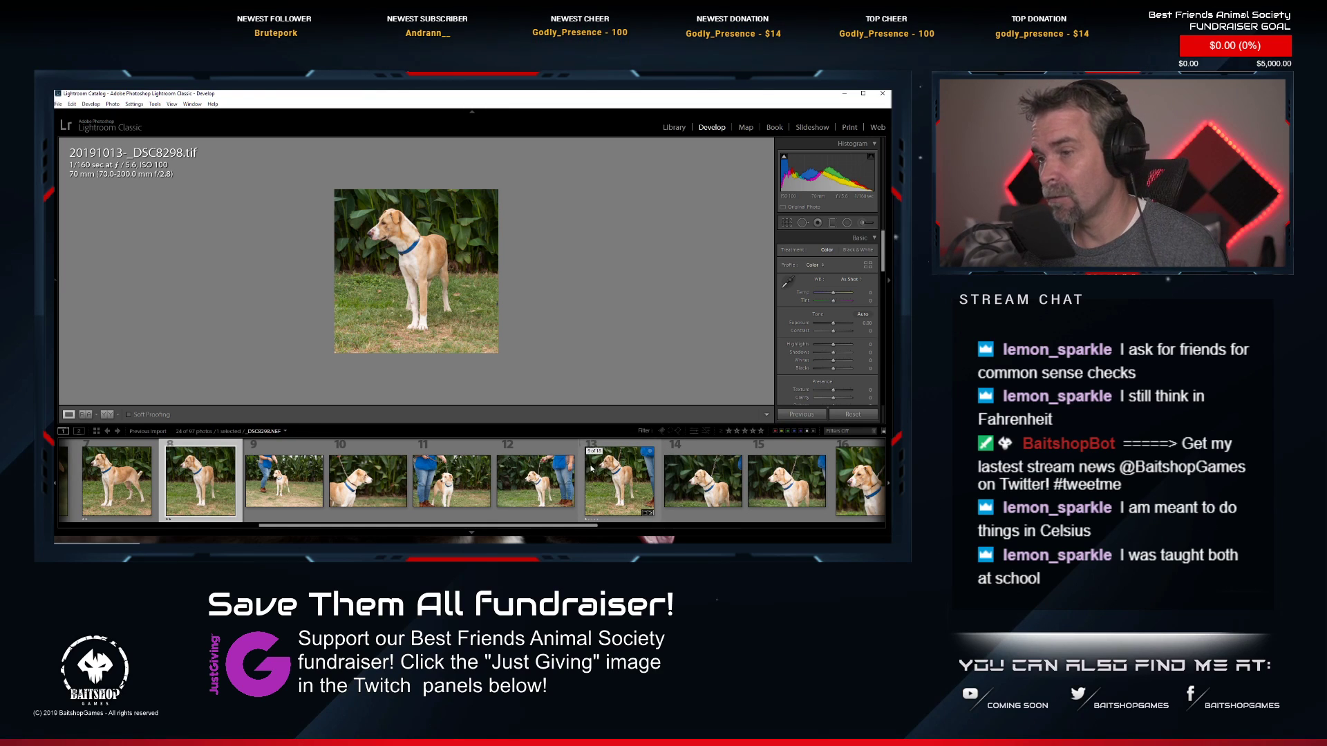
{"action": "left_click", "coordinate": [598, 484]}
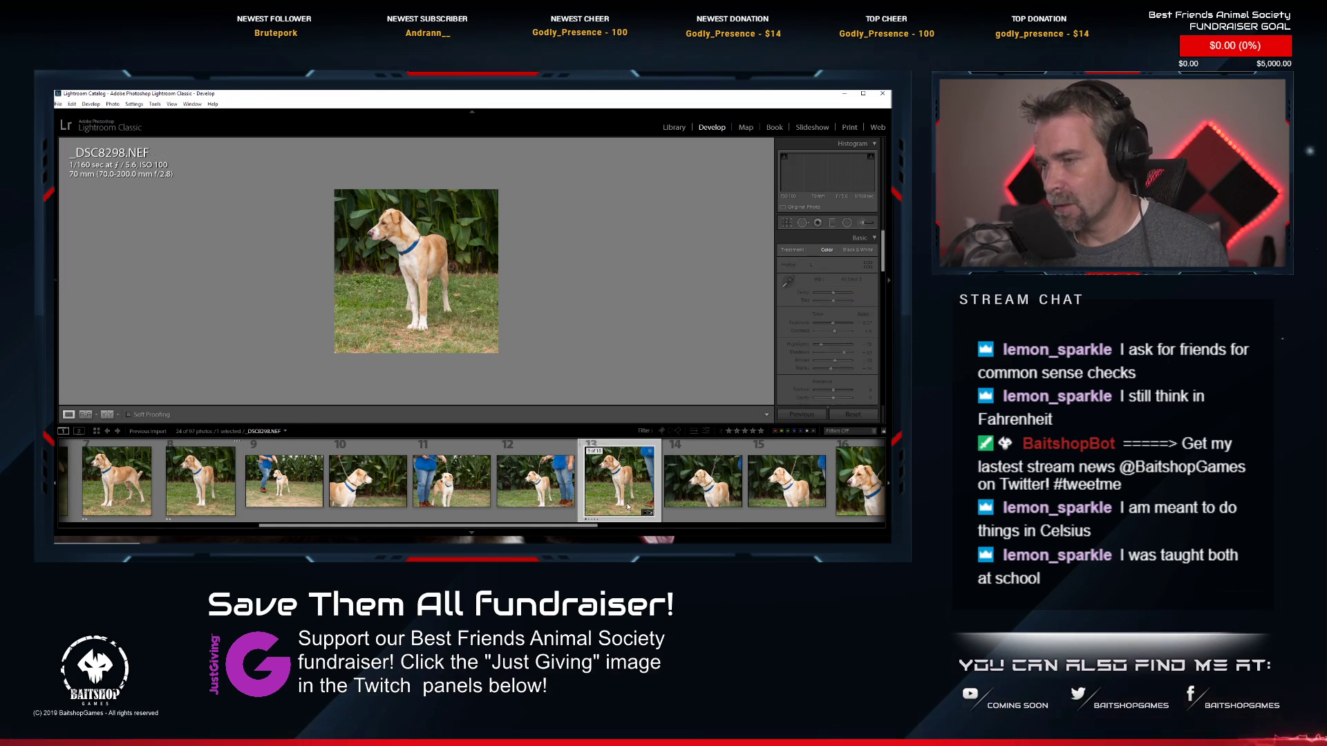
{"action": "left_click", "coordinate": [517, 497]}
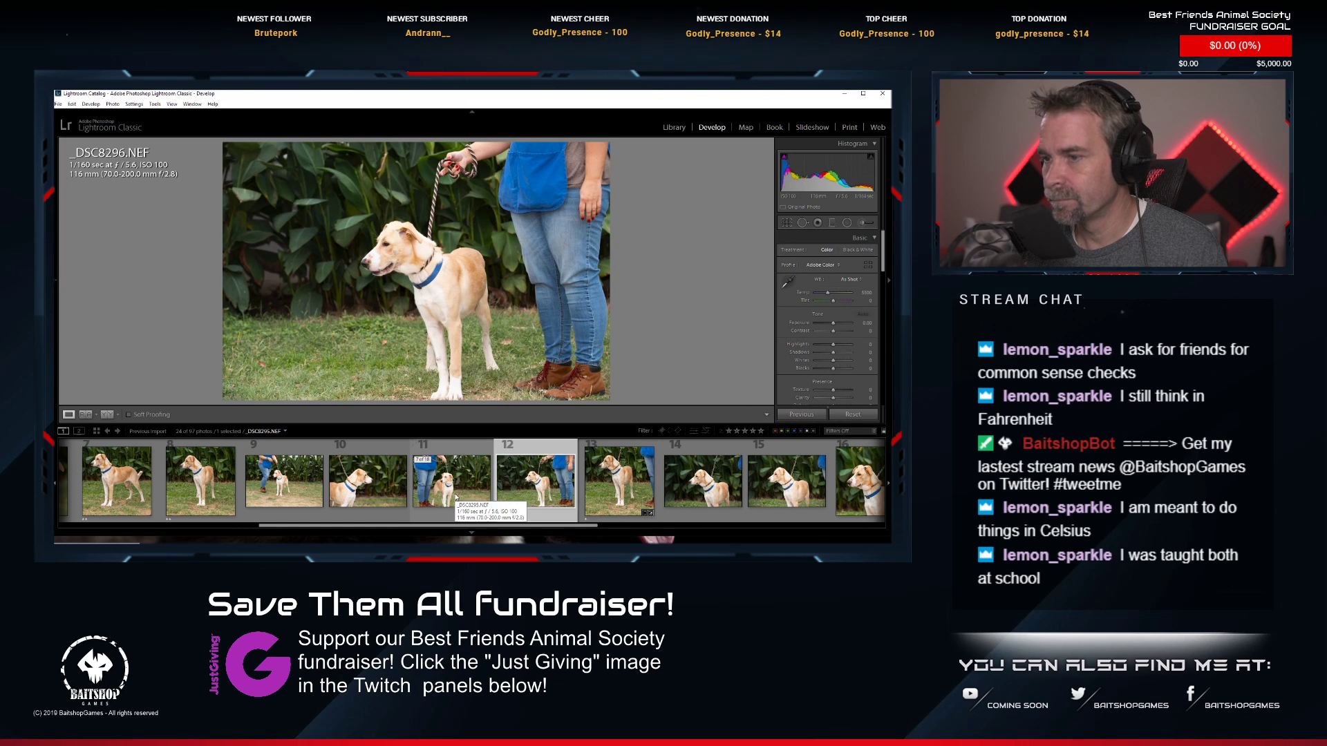
{"action": "left_click", "coordinate": [606, 508]}
{"action": "scroll", "coordinate": [605, 498], "scroll_direction": "up", "scroll_amount": 6}
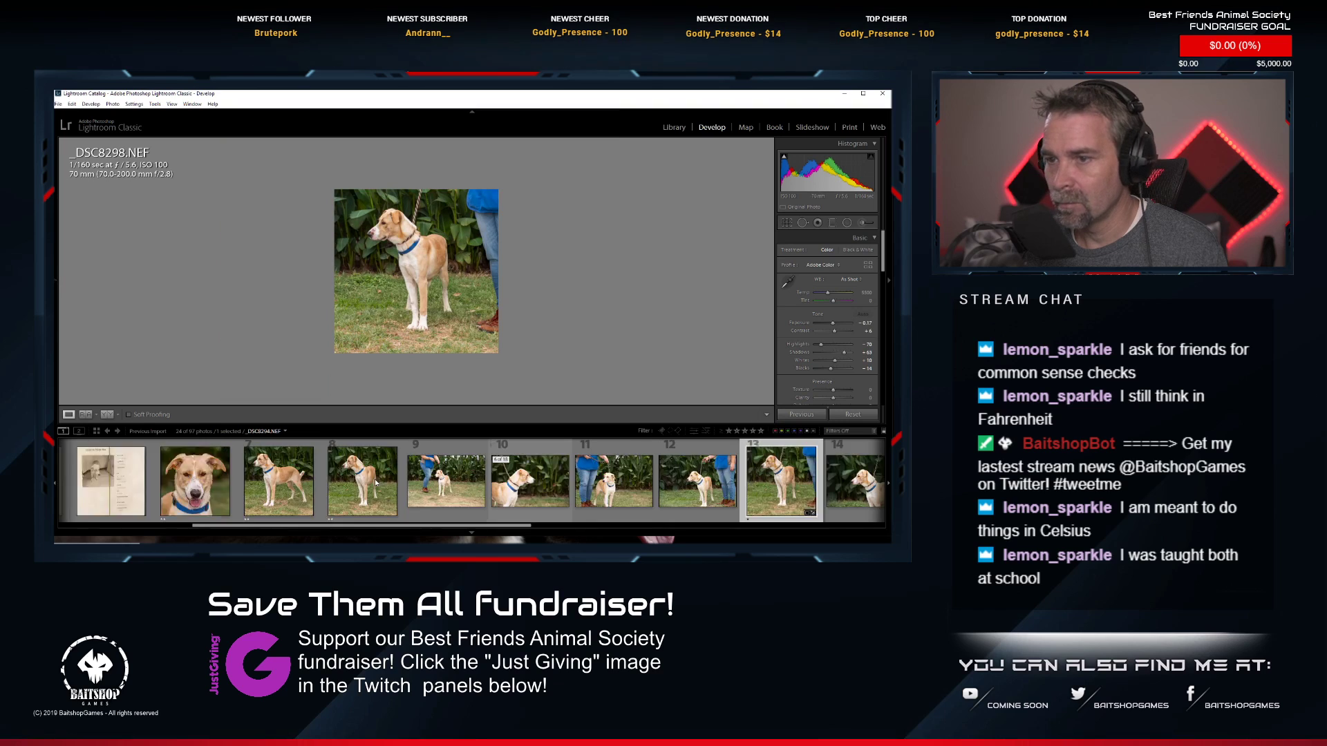
{"action": "left_click", "coordinate": [678, 500]}
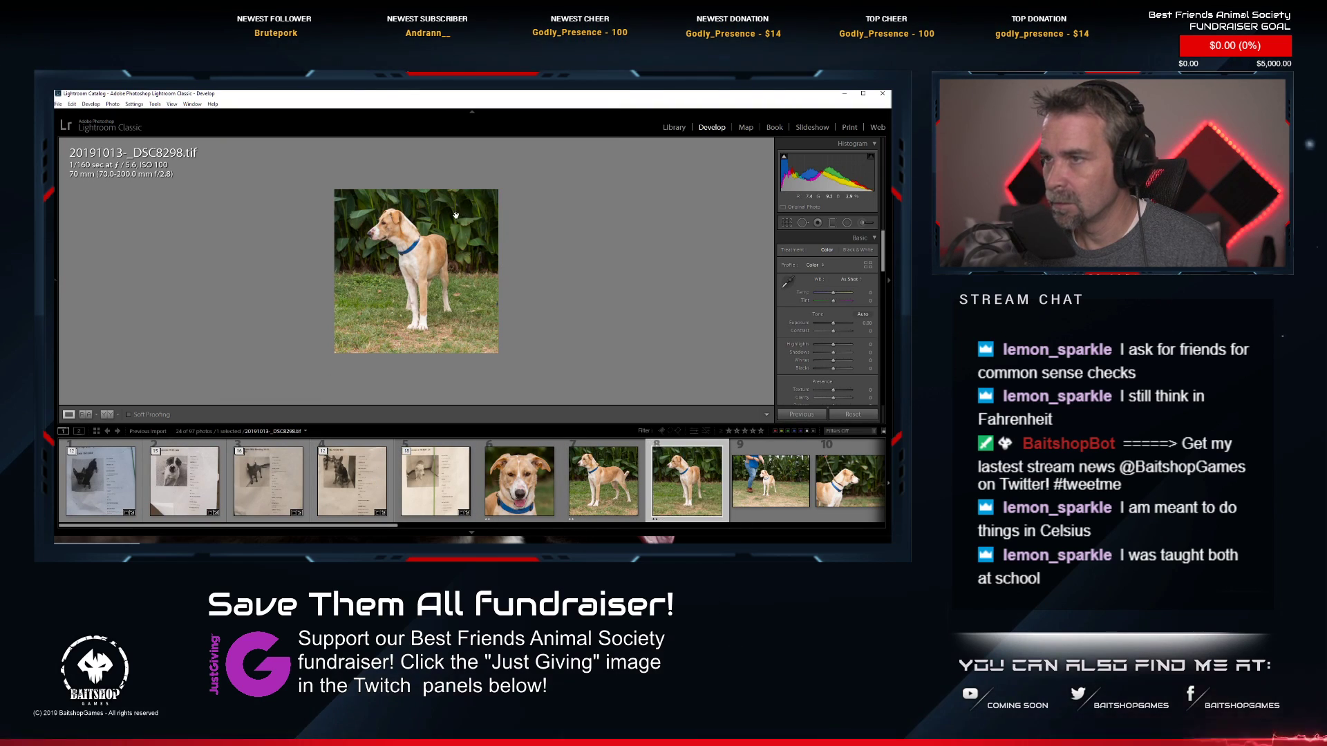
Review the tan dog's retouched photos _DSC8303.tif and _DSC8302.tif, and collapse the _DSC8291.NEF stack.
{"action": "left_click", "coordinate": [519, 484]}
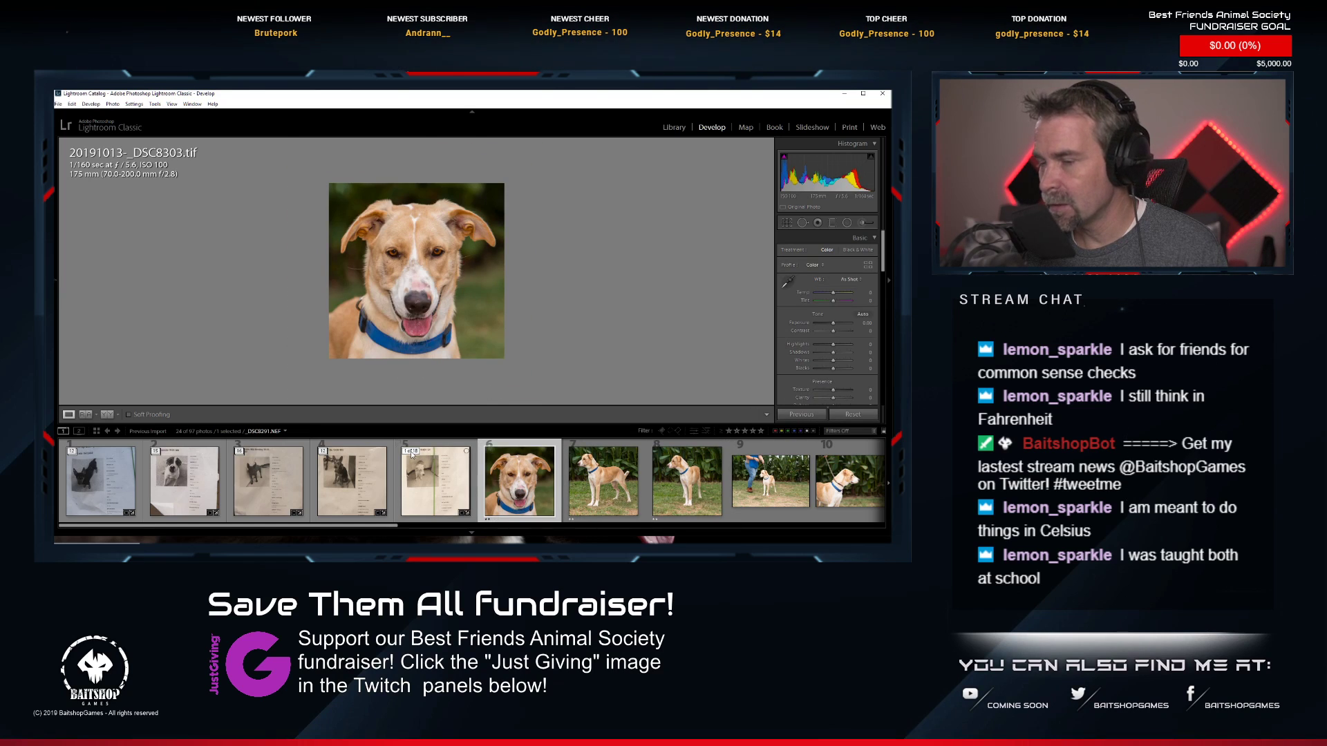
{"action": "key", "text": "Right"}
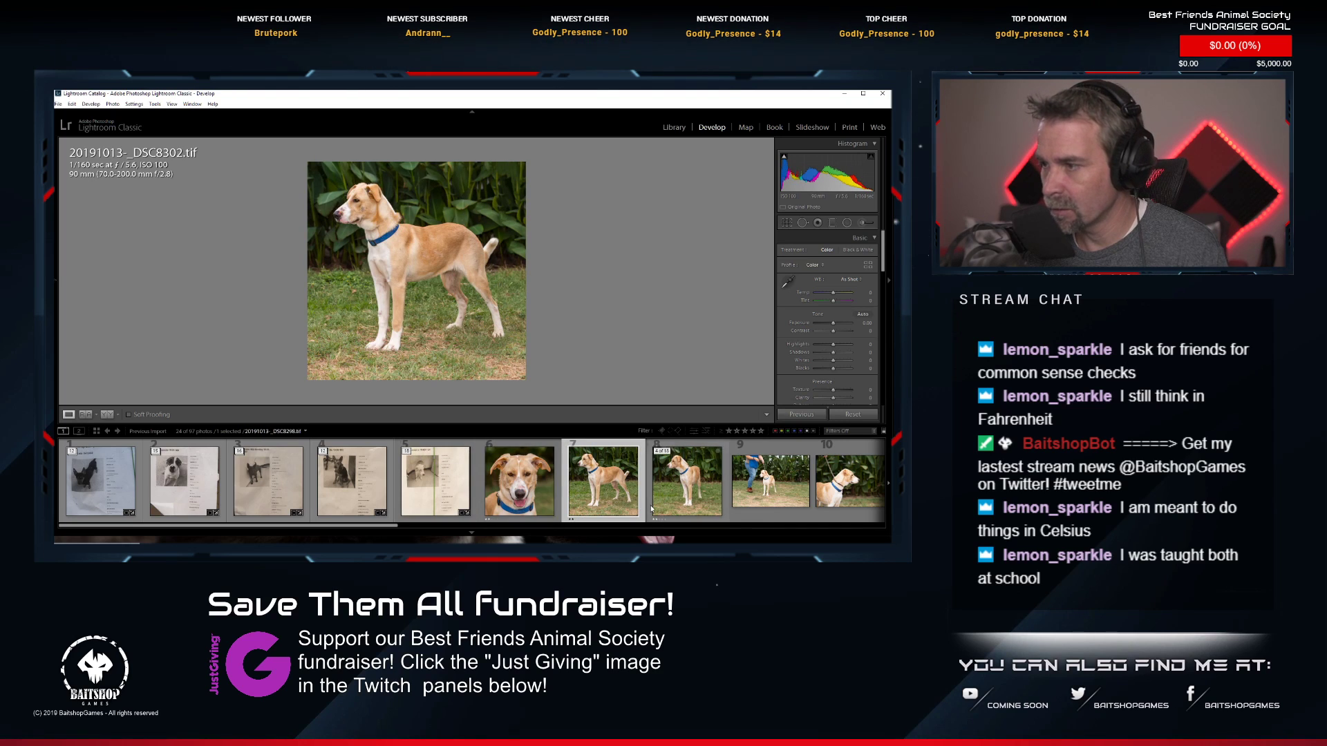
{"action": "left_click", "coordinate": [411, 451]}
Expand the stack under intake sheet _DSC8308.NEF, look over the brown dog's thumbnails and collapse the stack.
{"action": "left_click", "coordinate": [492, 459]}
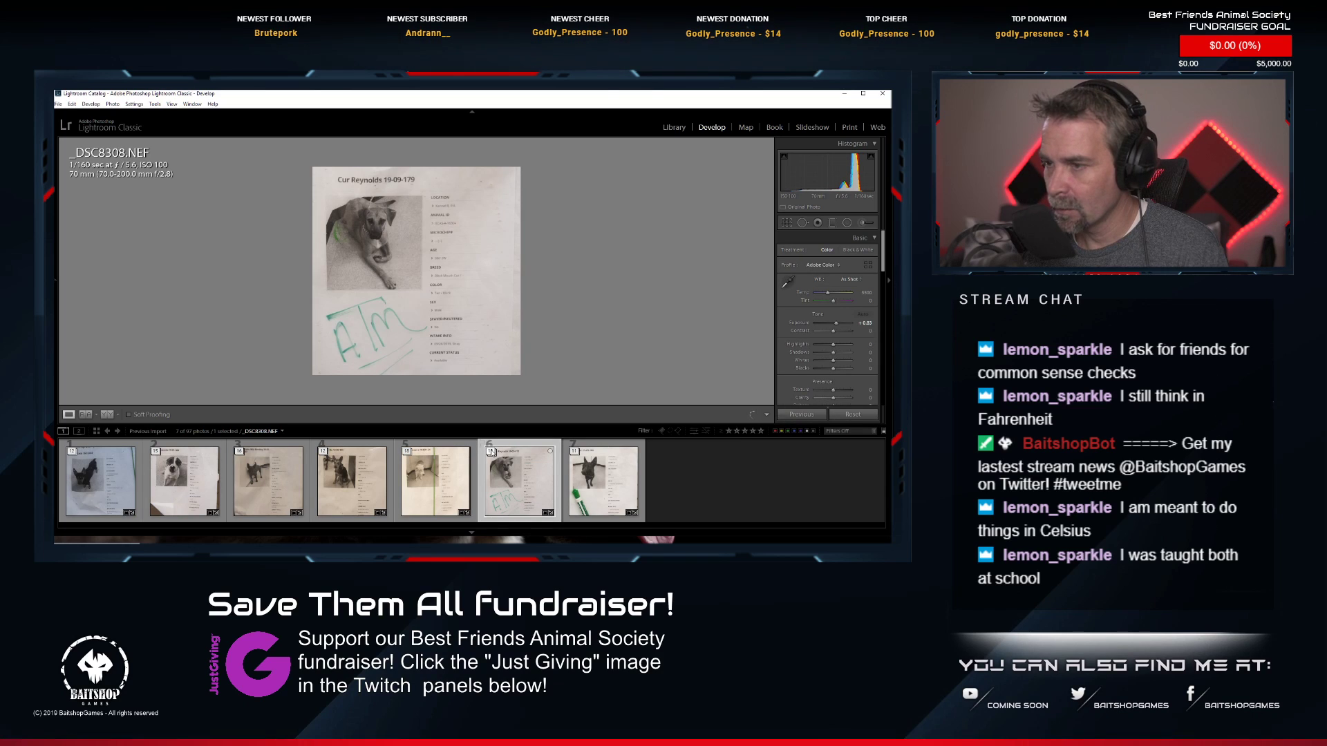
{"action": "left_click", "coordinate": [491, 450]}
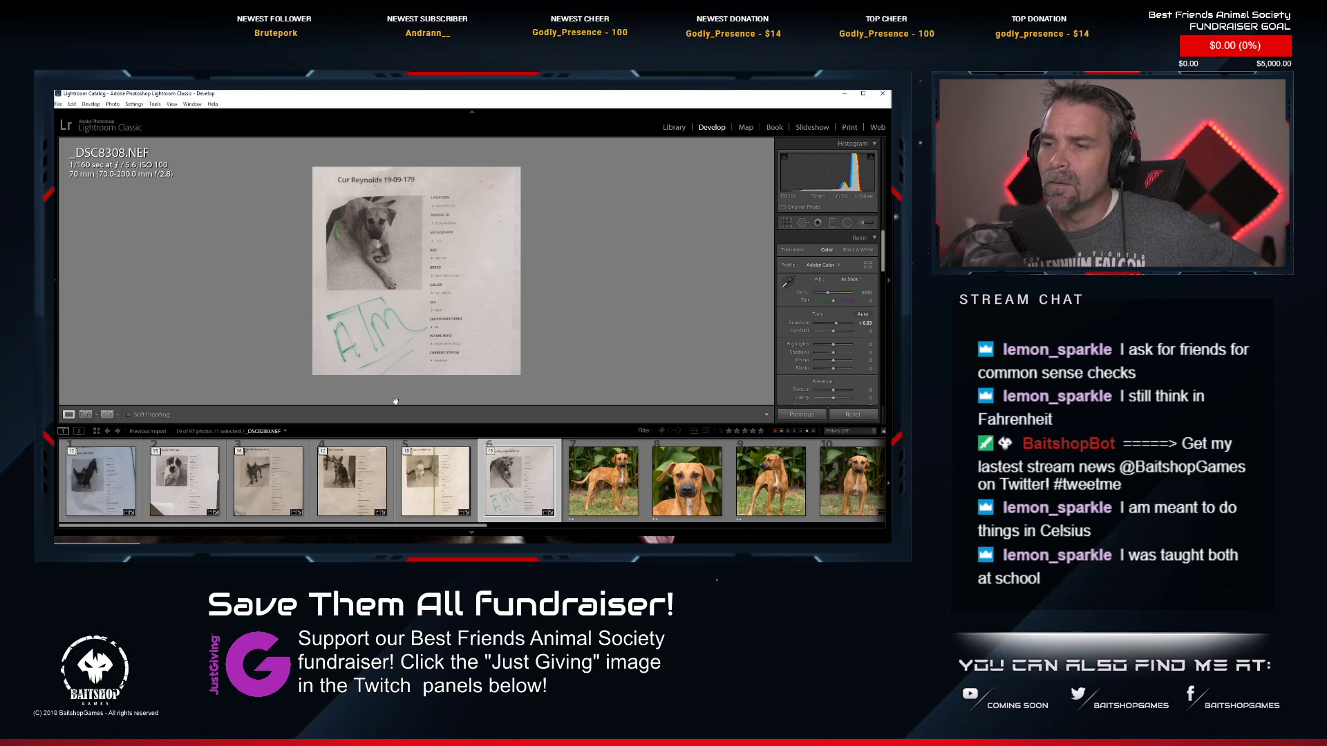
{"action": "scroll", "coordinate": [567, 465], "scroll_direction": "down", "scroll_amount": 2}
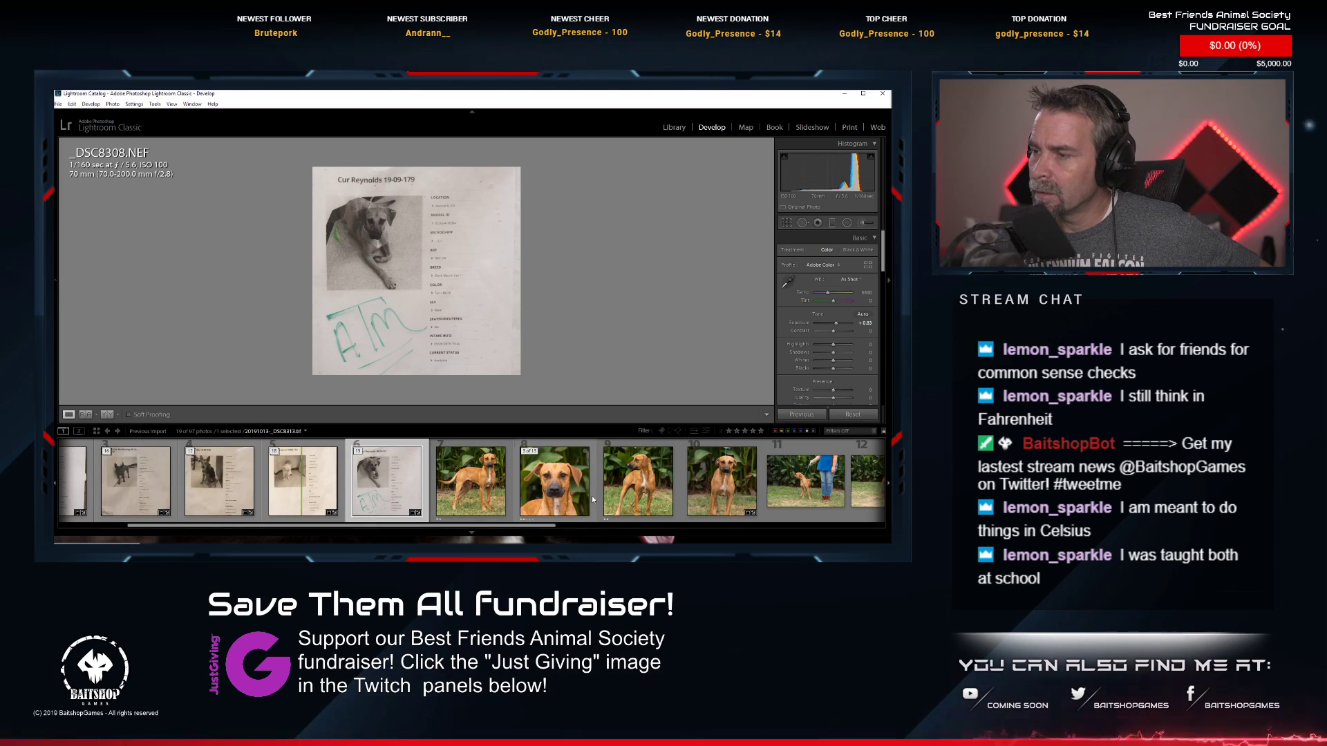
{"action": "left_click", "coordinate": [361, 451]}
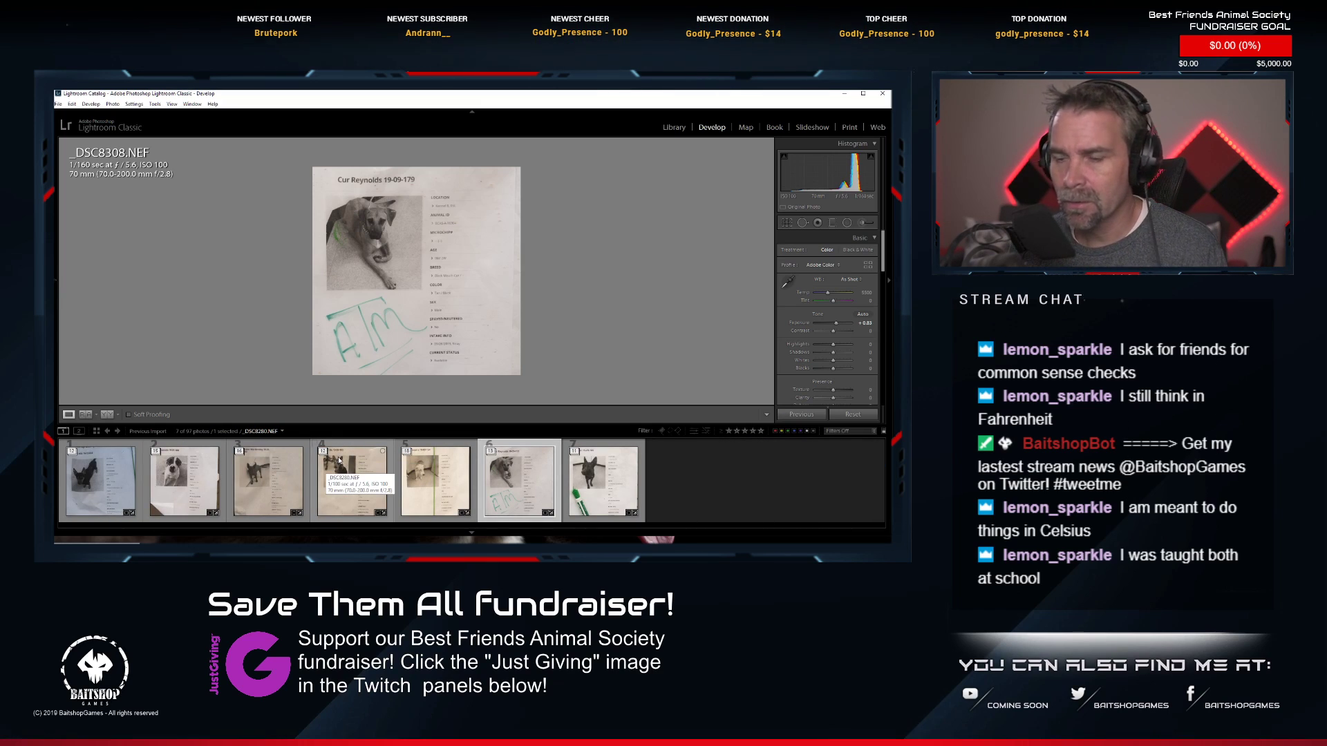
Expand the stack under intake sheet _DSC8318.NEF, look over the black dog's thumbnails and collapse the stack.
{"action": "left_click", "coordinate": [590, 473]}
{"action": "left_click", "coordinate": [575, 452]}
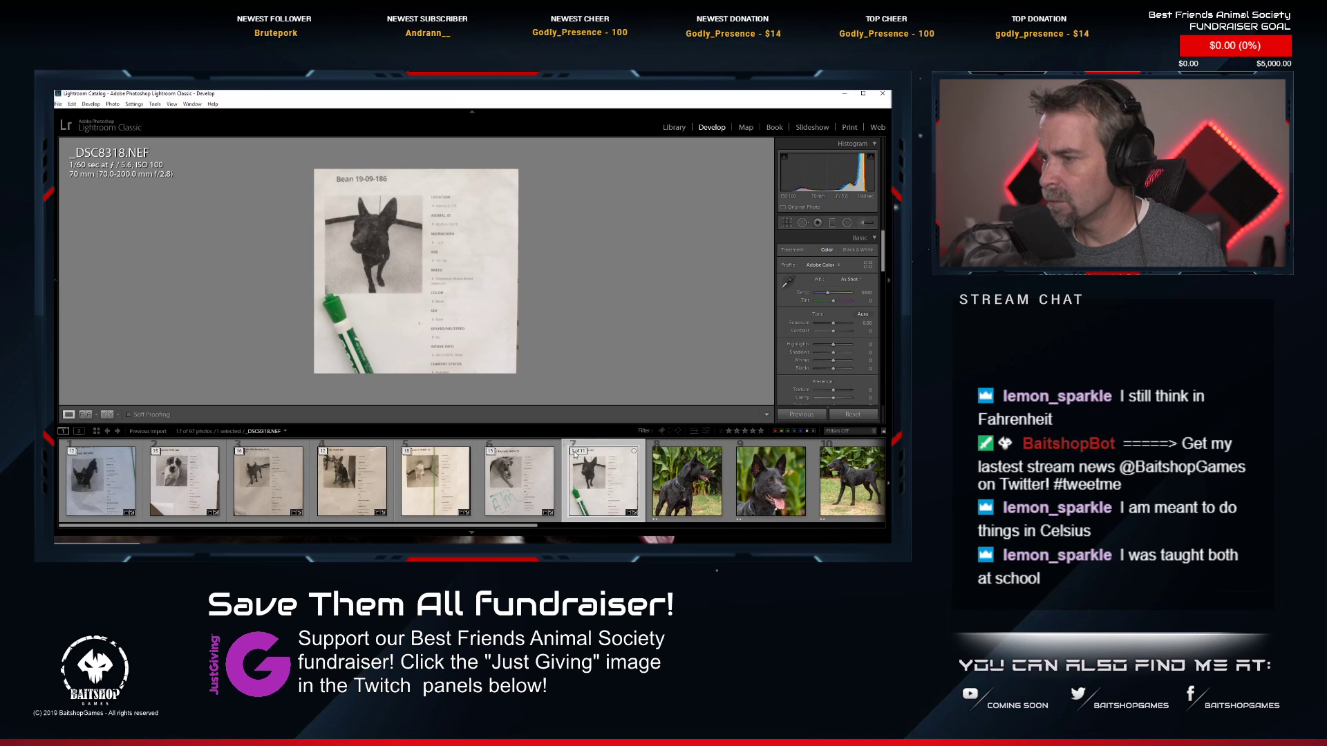
{"action": "left_click", "coordinate": [574, 452]}
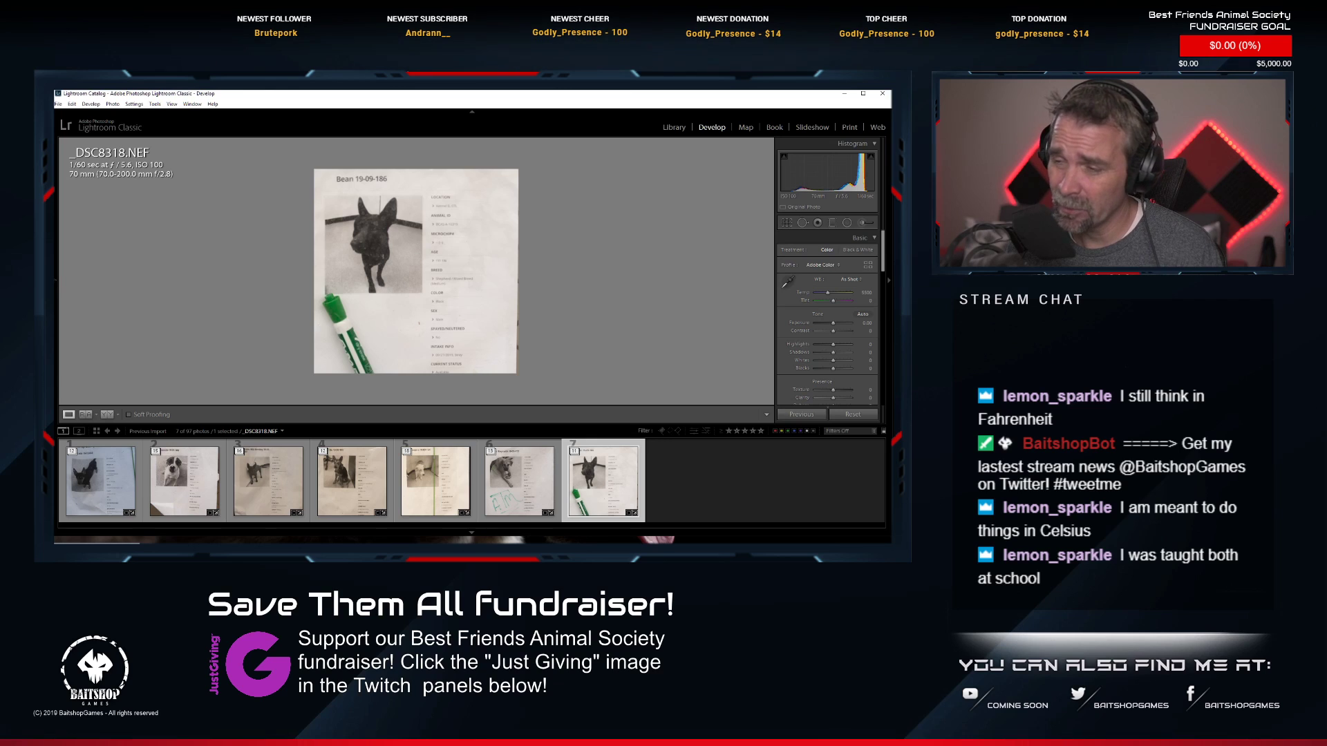
Expand the _DSC8241.NEF stack, review the black-and-tan dog's retouched photos, including _DSC8250.tif and _DSC8244.tif, and collapse the stack.
{"action": "left_click", "coordinate": [94, 496]}
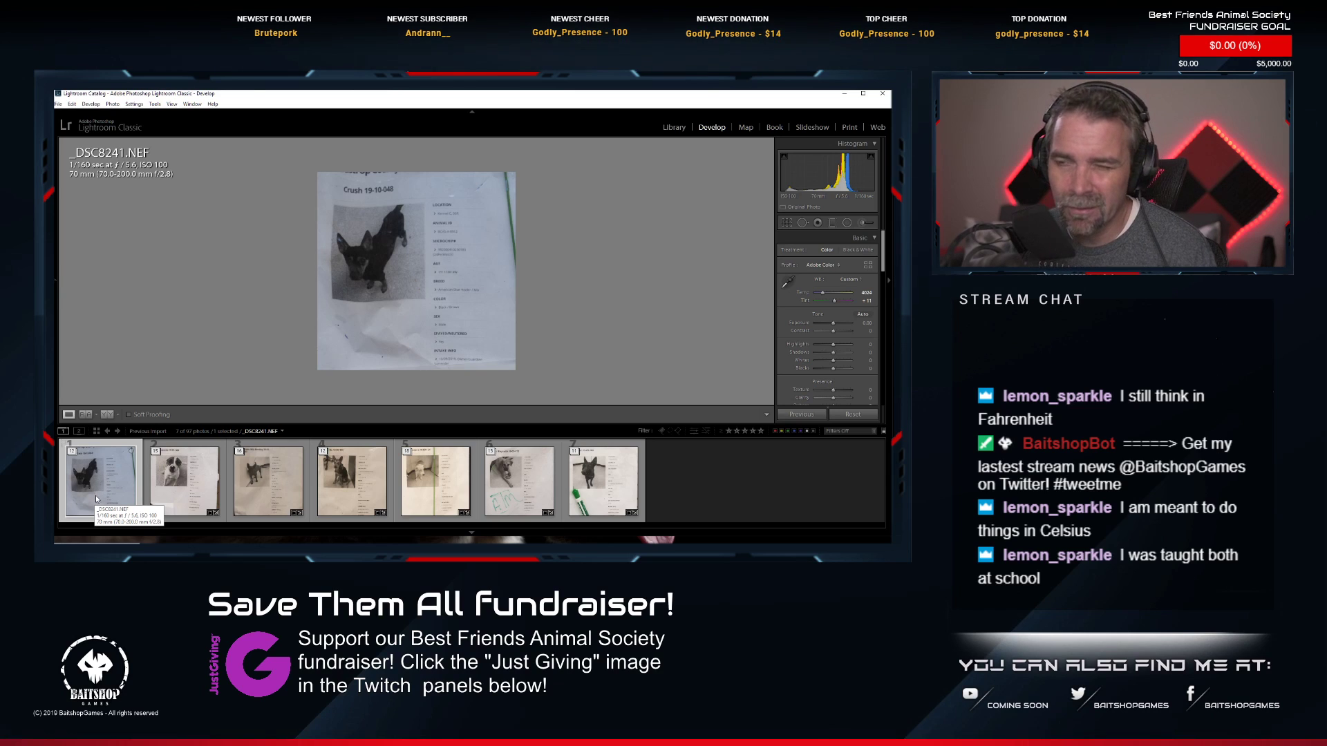
{"action": "left_click", "coordinate": [70, 451]}
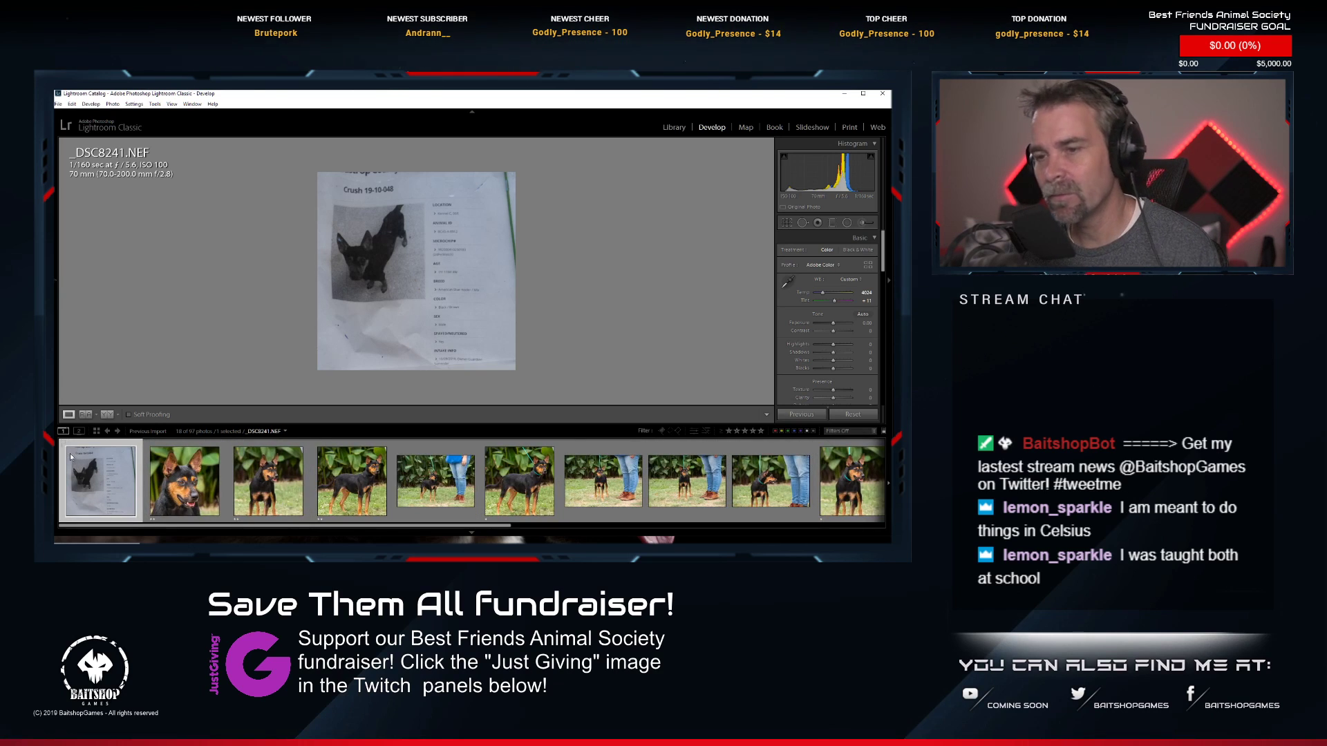
{"action": "left_click", "coordinate": [194, 487]}
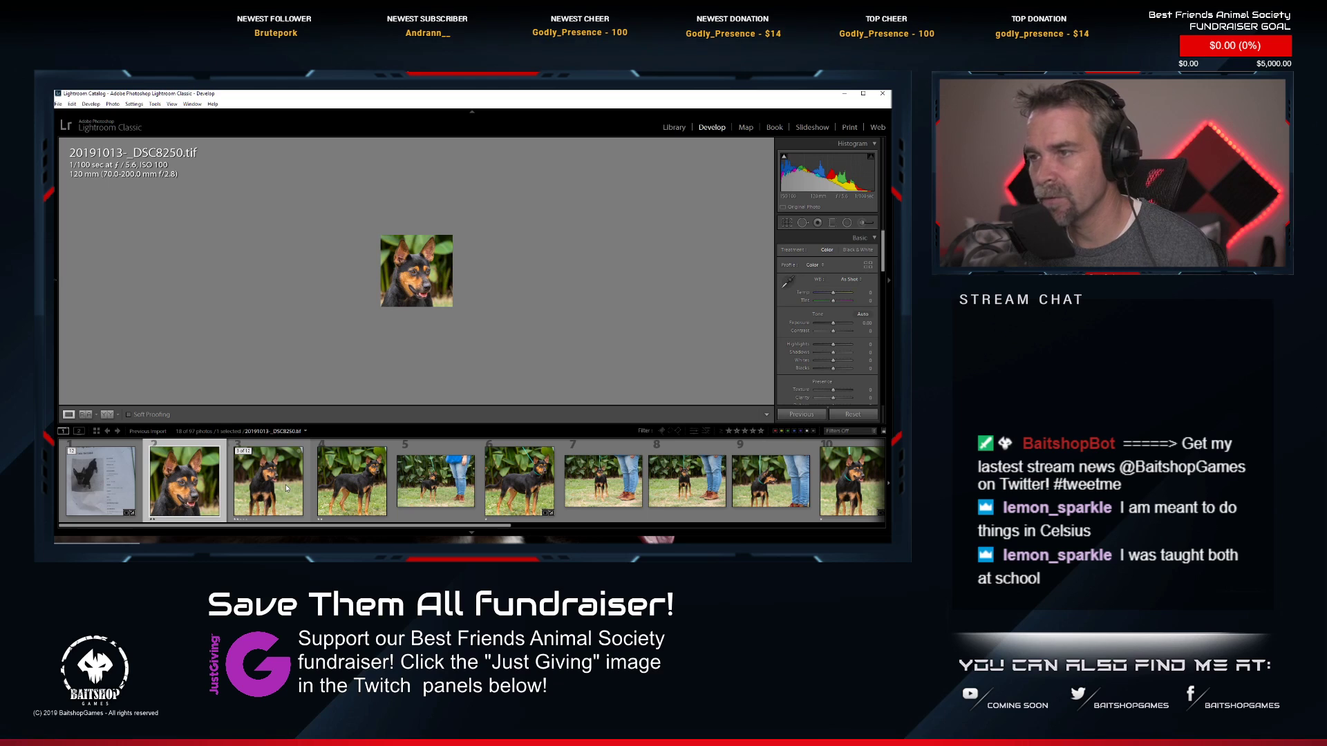
{"action": "left_click", "coordinate": [285, 484]}
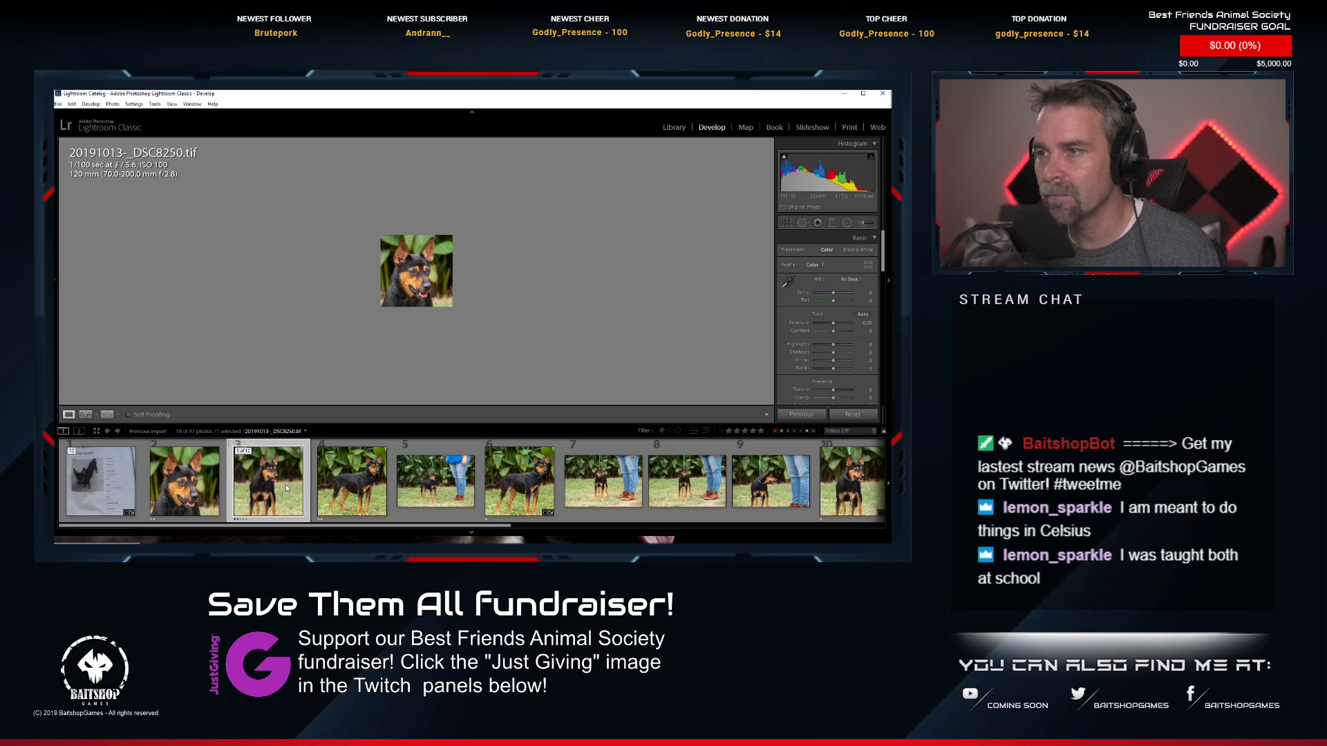
{"action": "left_click", "coordinate": [206, 487]}
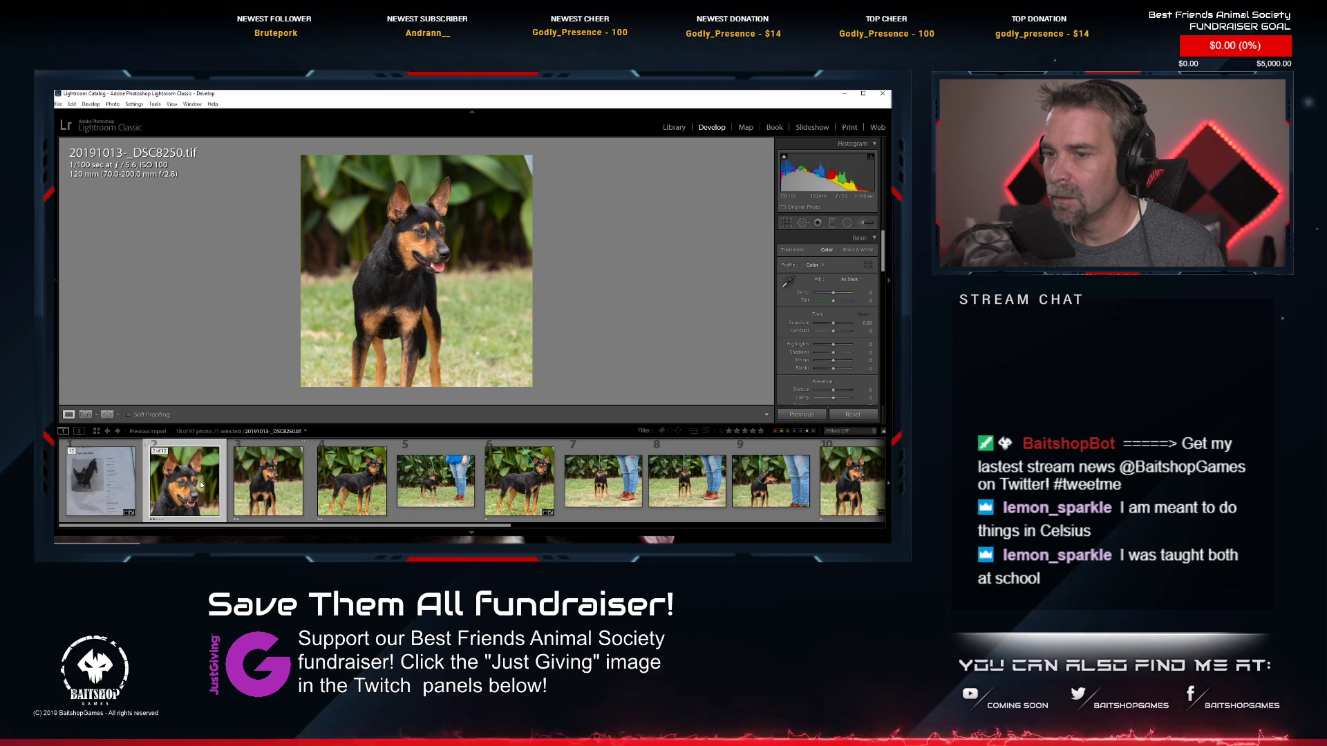
{"action": "left_click", "coordinate": [323, 484]}
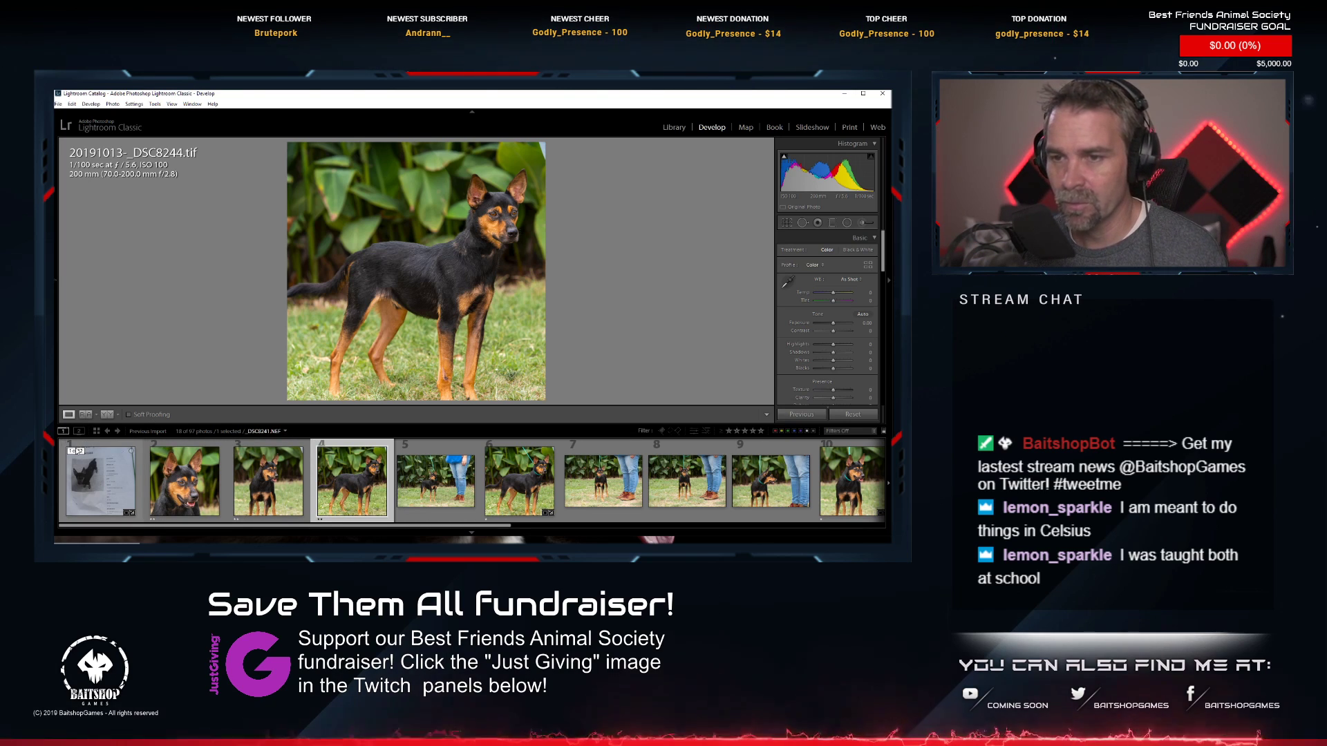
{"action": "left_click", "coordinate": [77, 454]}
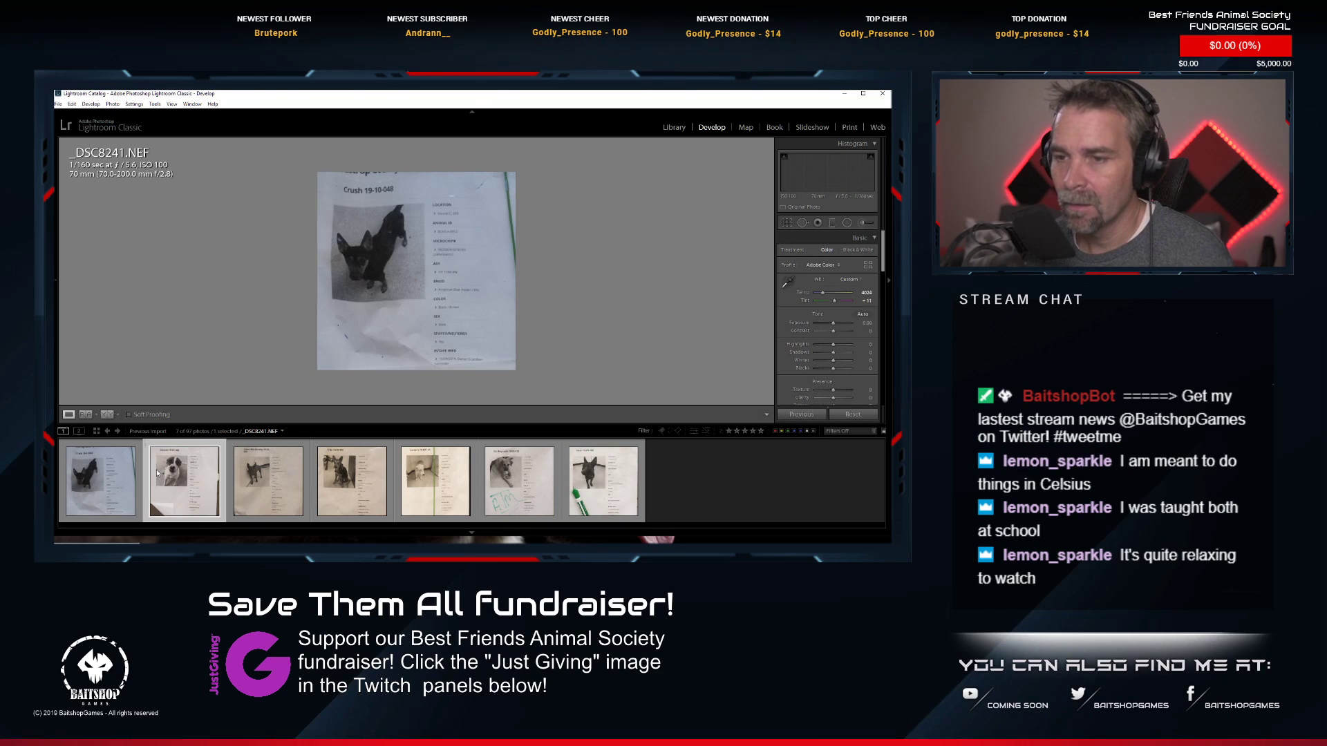
Expand the _DSC8252.NEF stack, review the brown-and-white dog's photos _DSC8262.tif, _DSC8259.tif and _DSC8253.tif, and collapse the stack.
{"action": "left_click", "coordinate": [158, 473]}
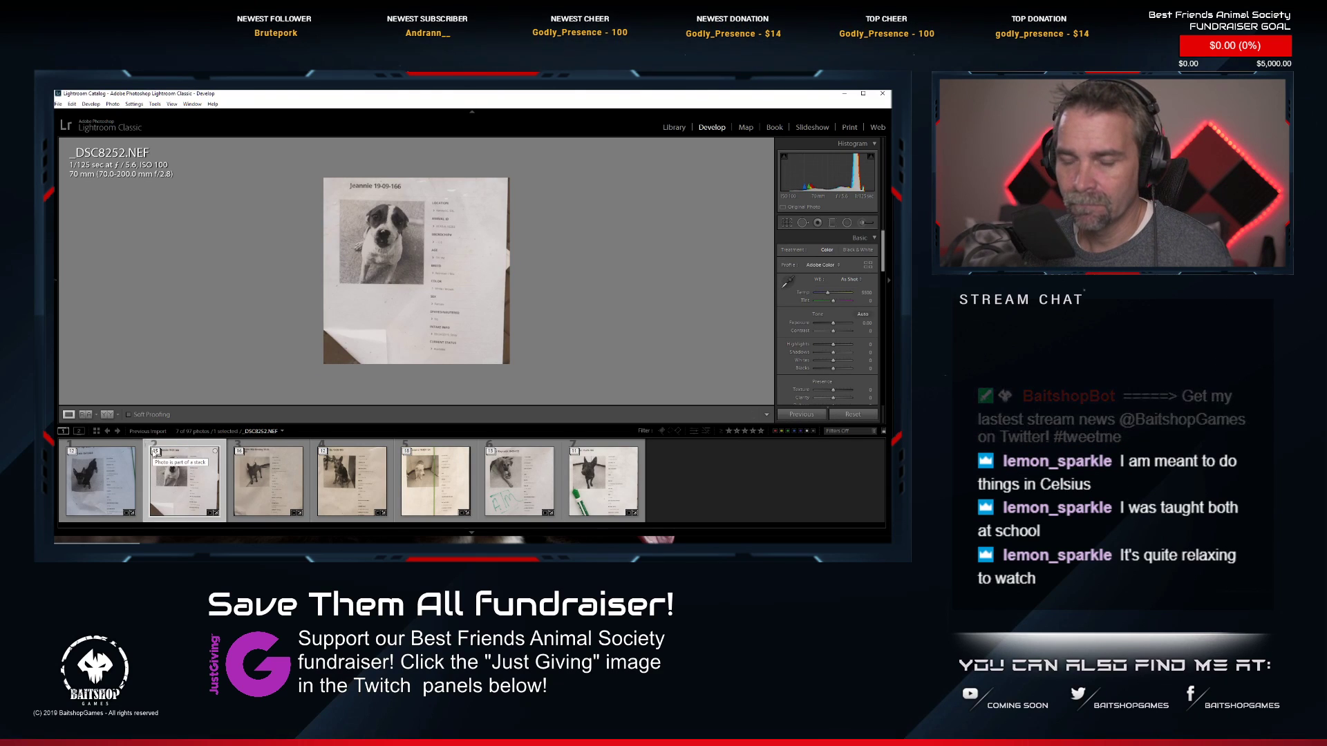
{"action": "left_click", "coordinate": [155, 452]}
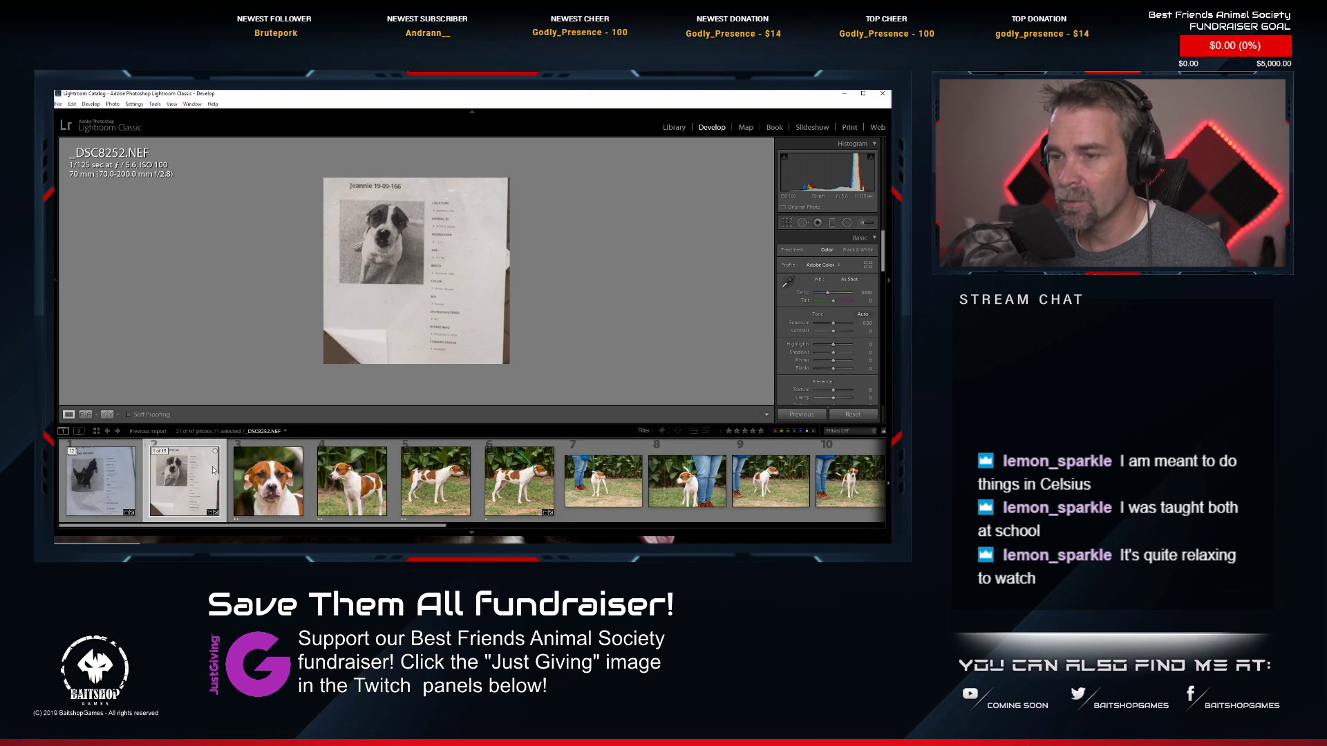
{"action": "left_click", "coordinate": [268, 477]}
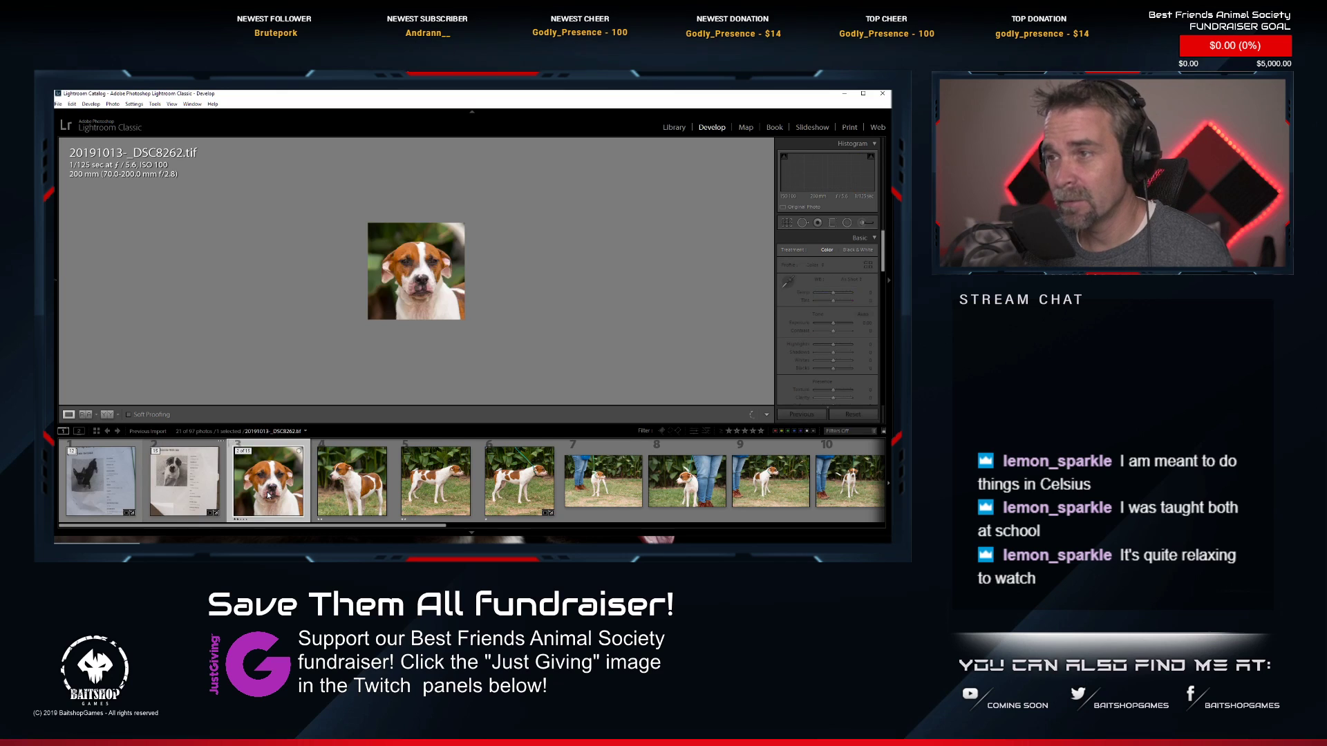
{"action": "left_click", "coordinate": [339, 470]}
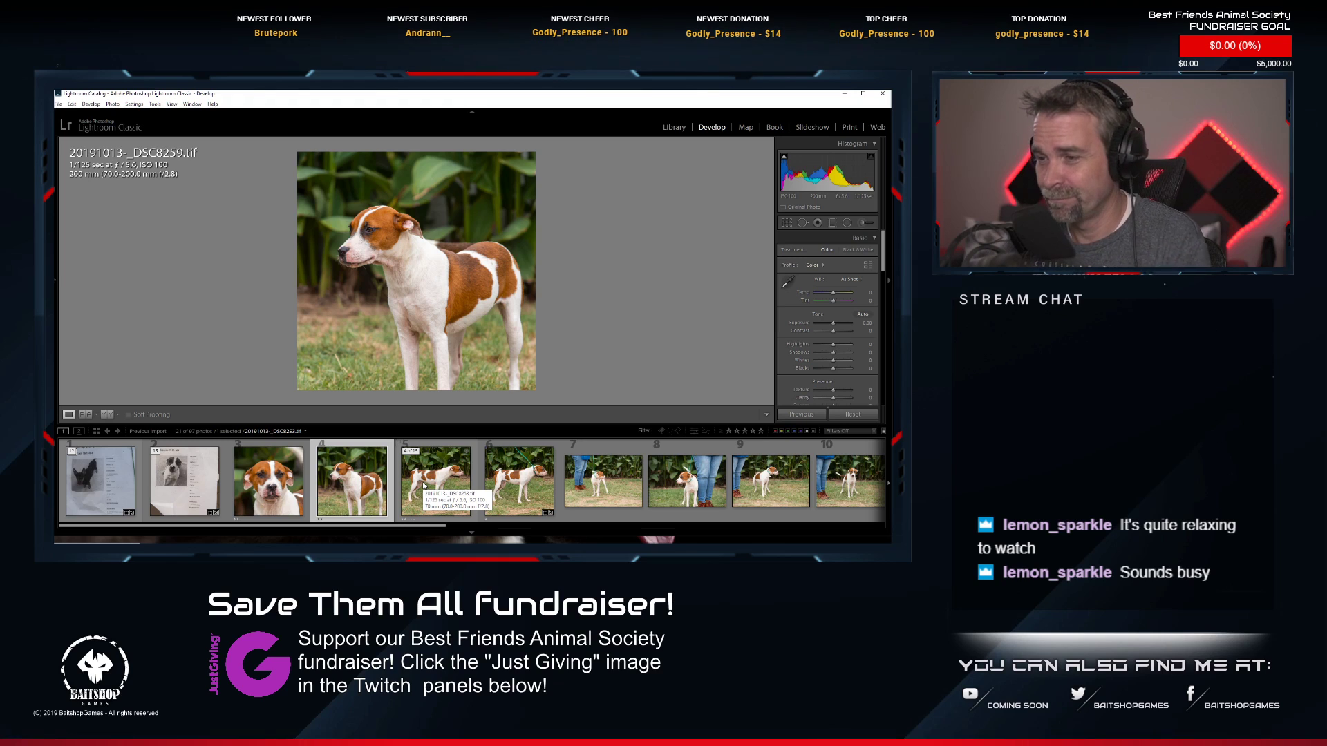
{"action": "left_click", "coordinate": [424, 486]}
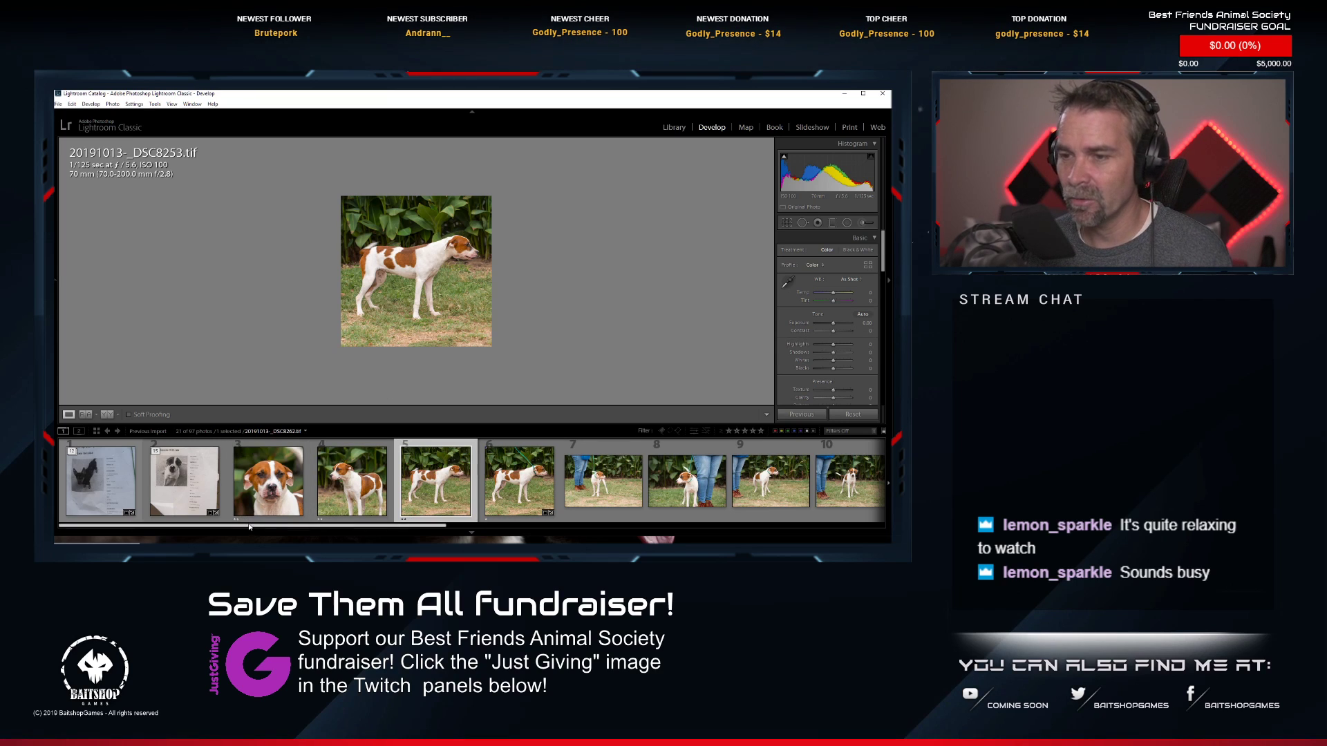
{"action": "left_click", "coordinate": [260, 505]}
{"action": "left_click", "coordinate": [157, 453]}
Expand the _DSC8265.NEF stack and compare the brindle dog's retouched photos _DSC8279.tif, _DSC8277.tif and _DSC8274.tif.
{"action": "left_click", "coordinate": [232, 496]}
{"action": "left_click", "coordinate": [239, 452]}
{"action": "left_click", "coordinate": [384, 515]}
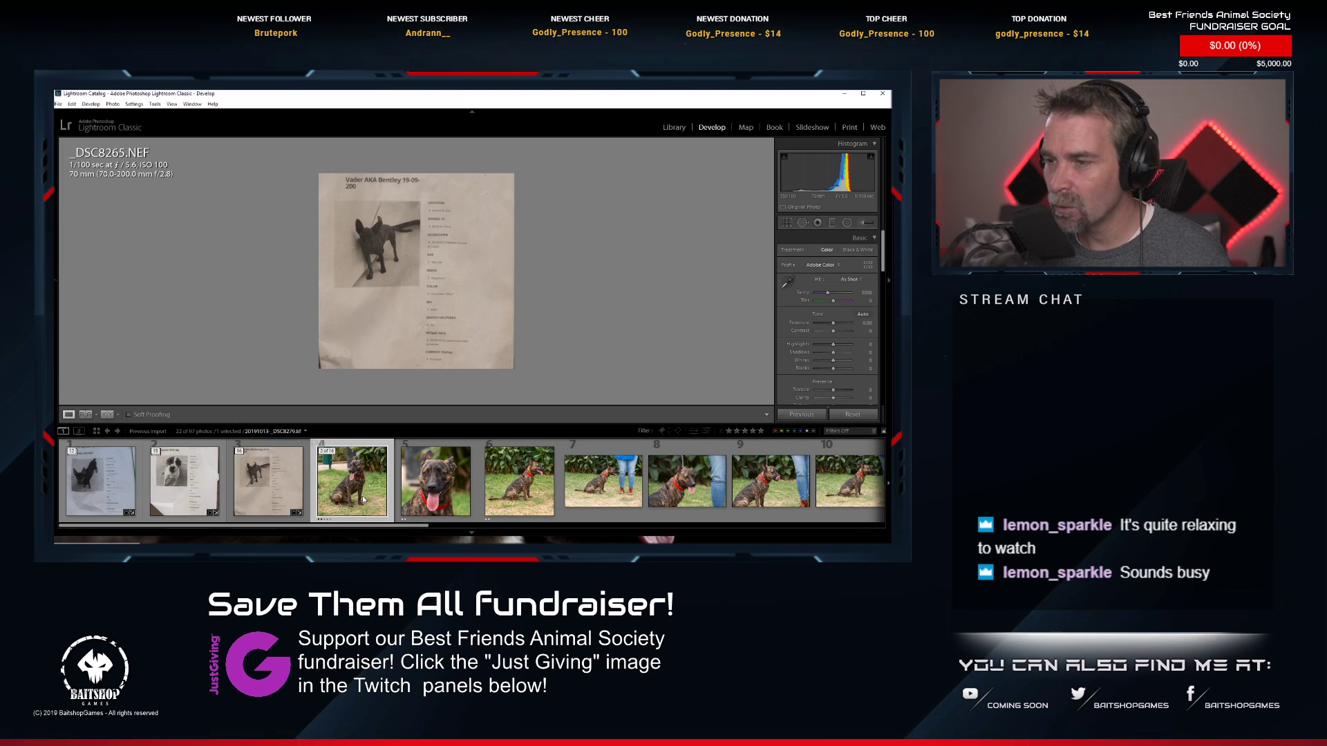
{"action": "left_click", "coordinate": [412, 492]}
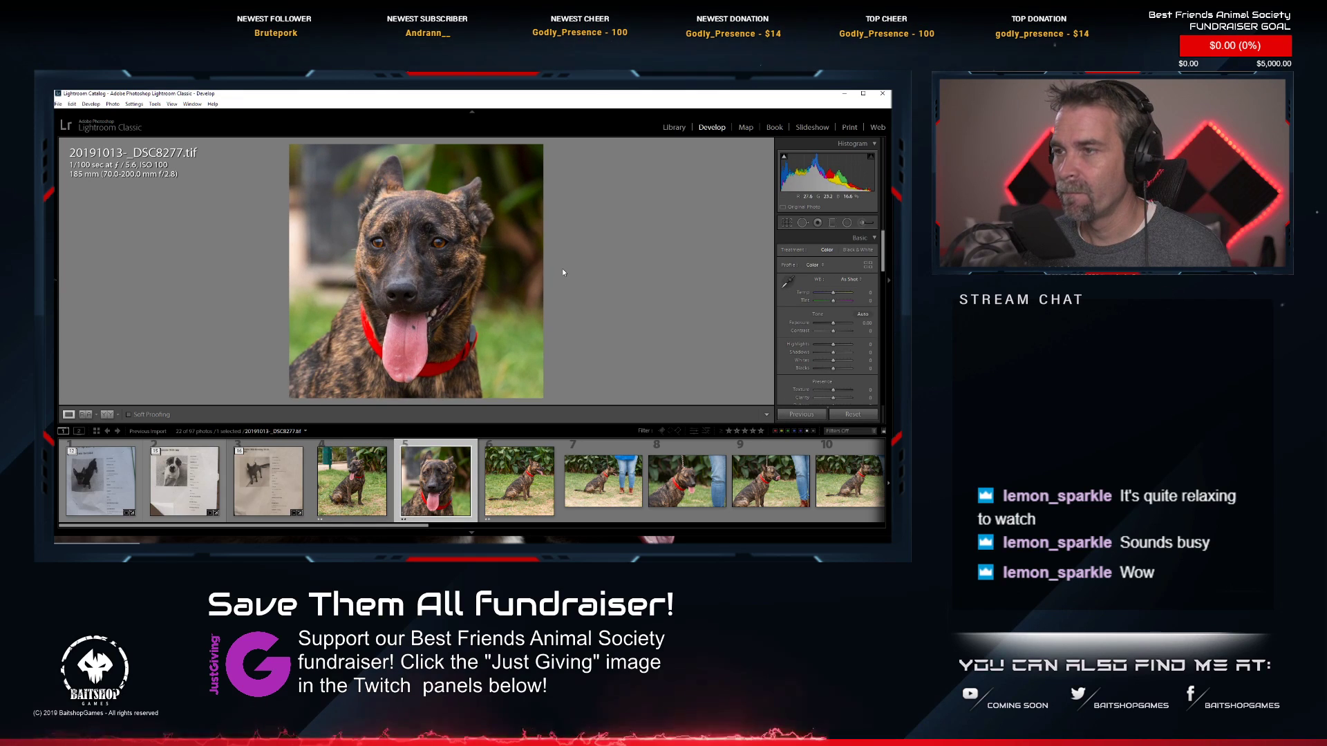
{"action": "left_click", "coordinate": [543, 492]}
{"action": "left_click", "coordinate": [440, 477]}
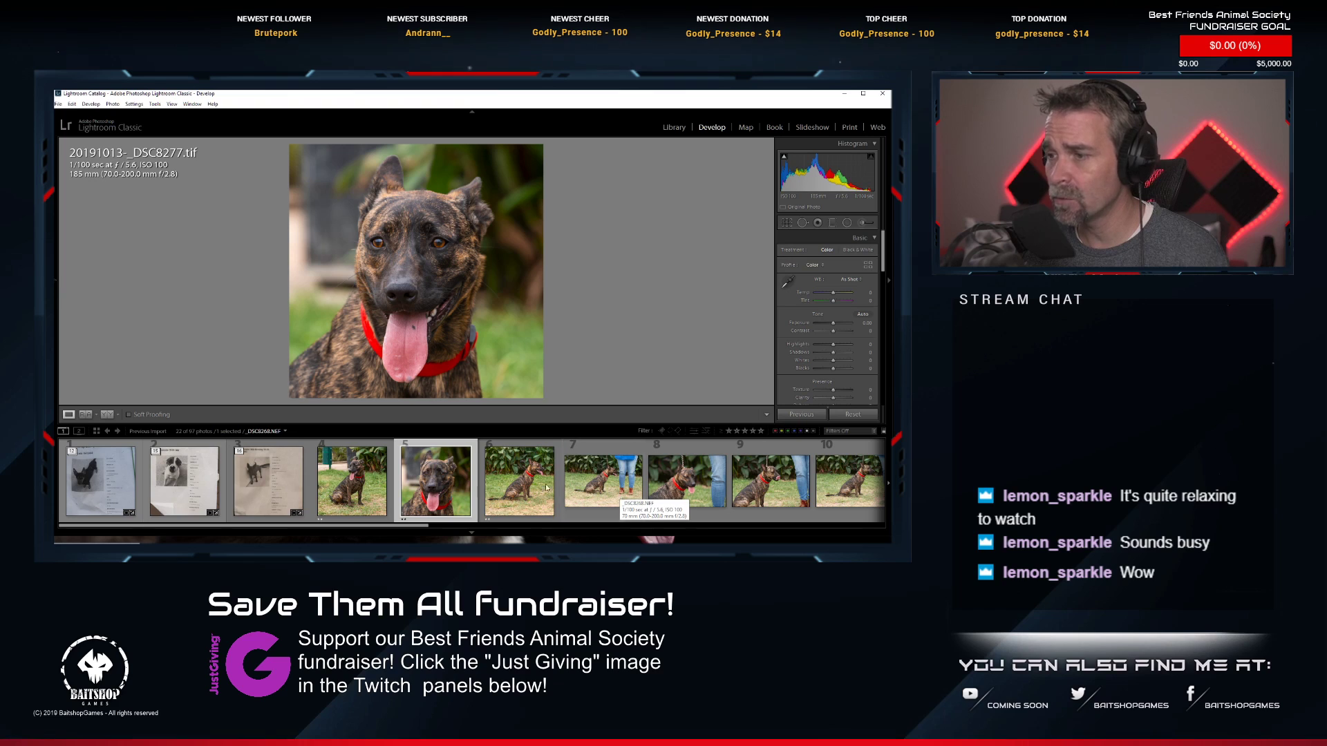
{"action": "left_click", "coordinate": [367, 487]}
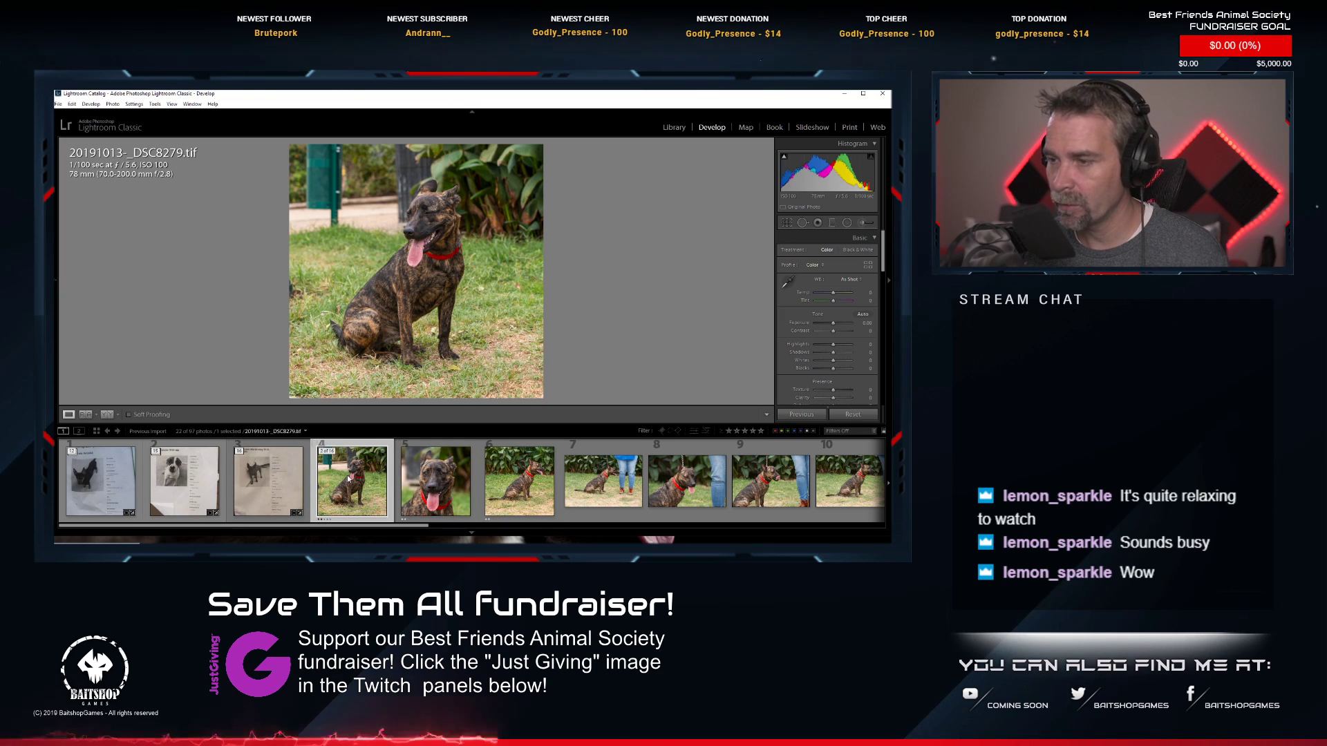
{"action": "left_click", "coordinate": [525, 504]}
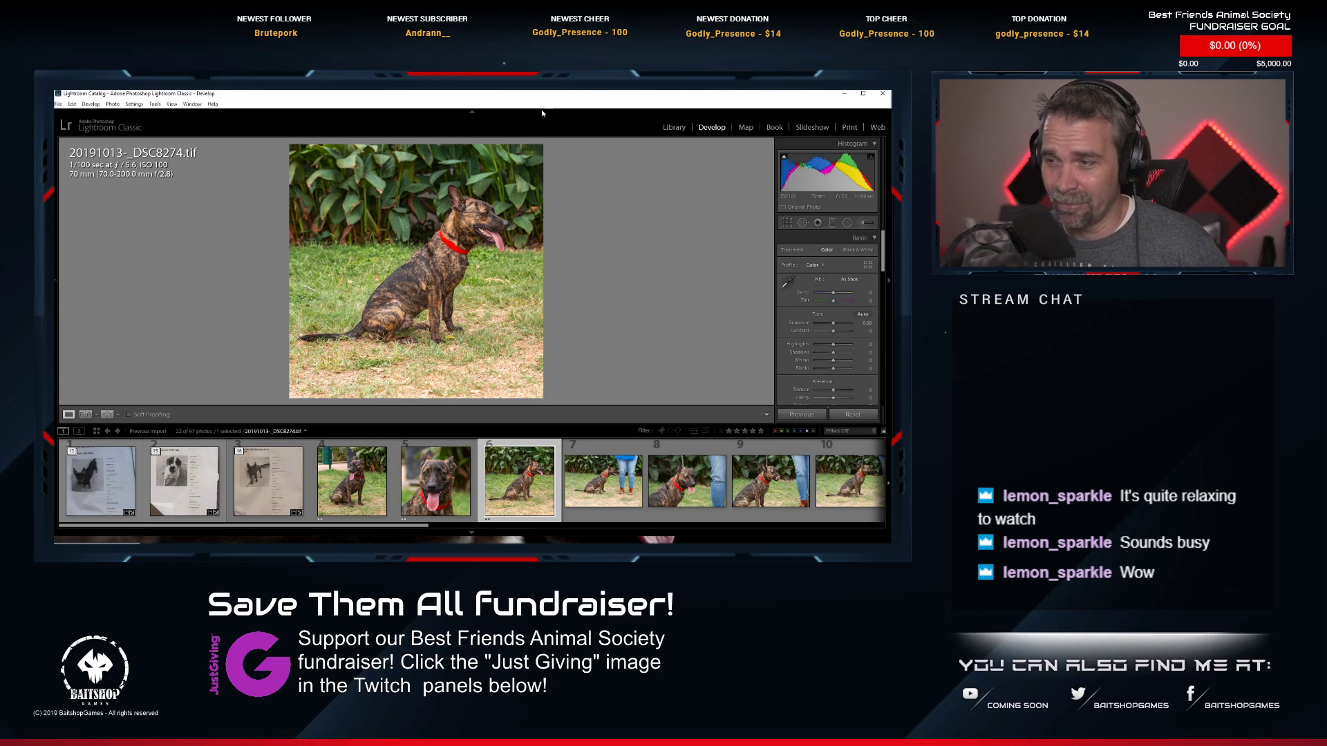
View the brindle dog's unretouched originals _DSC8275.NEF and _DSC8273.NEF with the handler in frame, and collapse the stack.
{"action": "scroll", "coordinate": [602, 487], "scroll_direction": "down", "scroll_amount": 5}
{"action": "scroll", "coordinate": [601, 491], "scroll_direction": "down", "scroll_amount": 4}
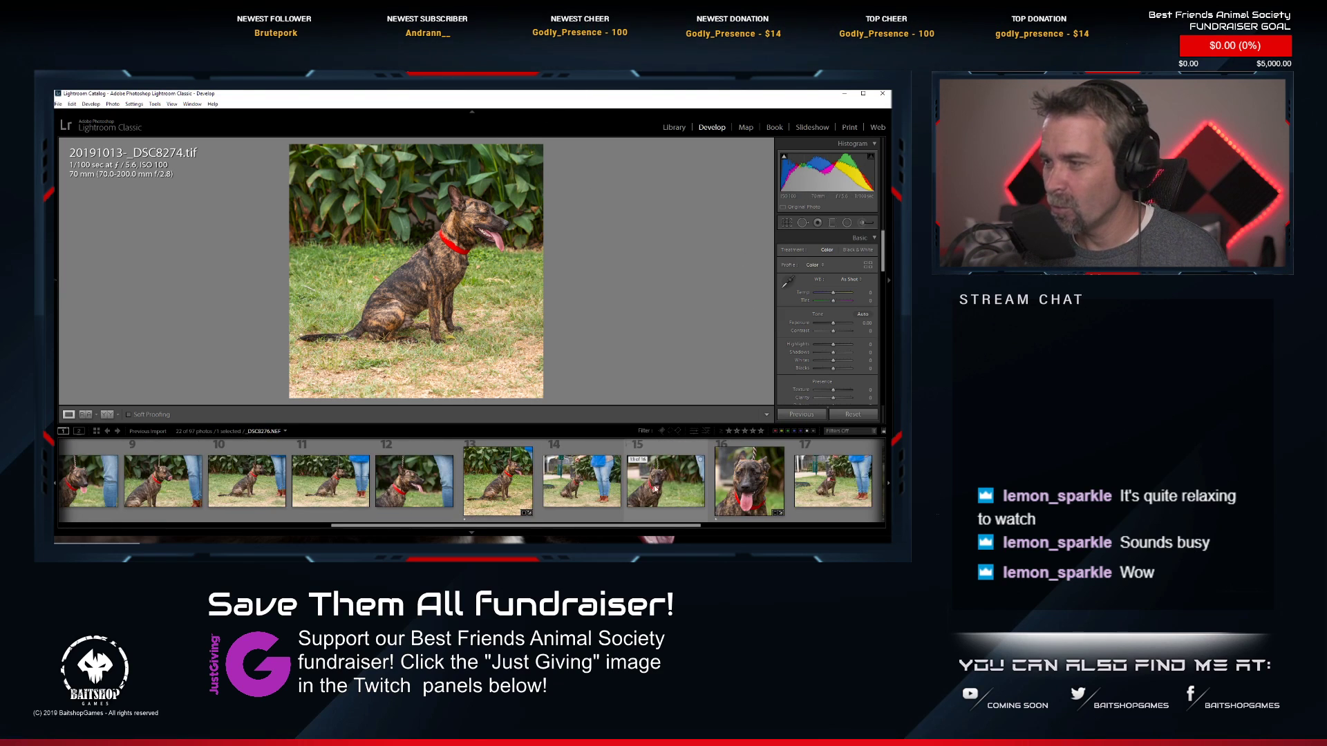
{"action": "left_click", "coordinate": [599, 489]}
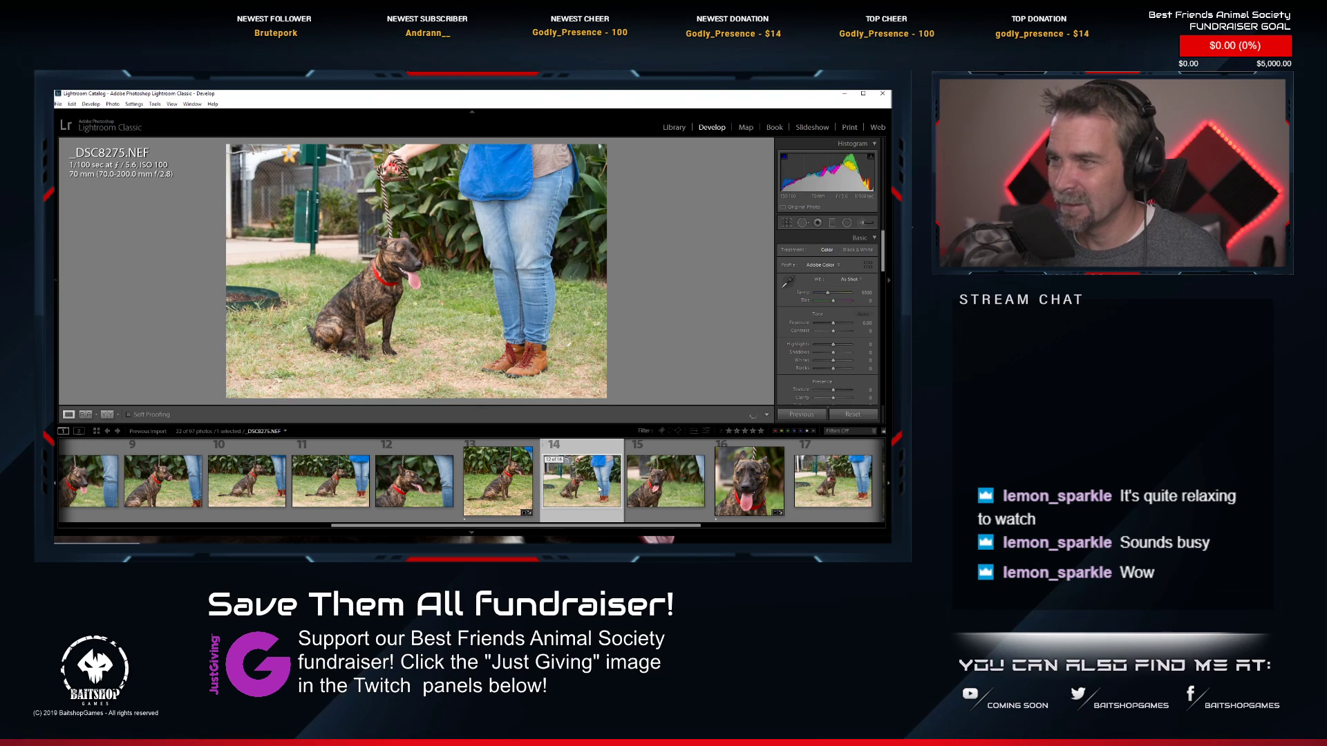
{"action": "left_click", "coordinate": [389, 488]}
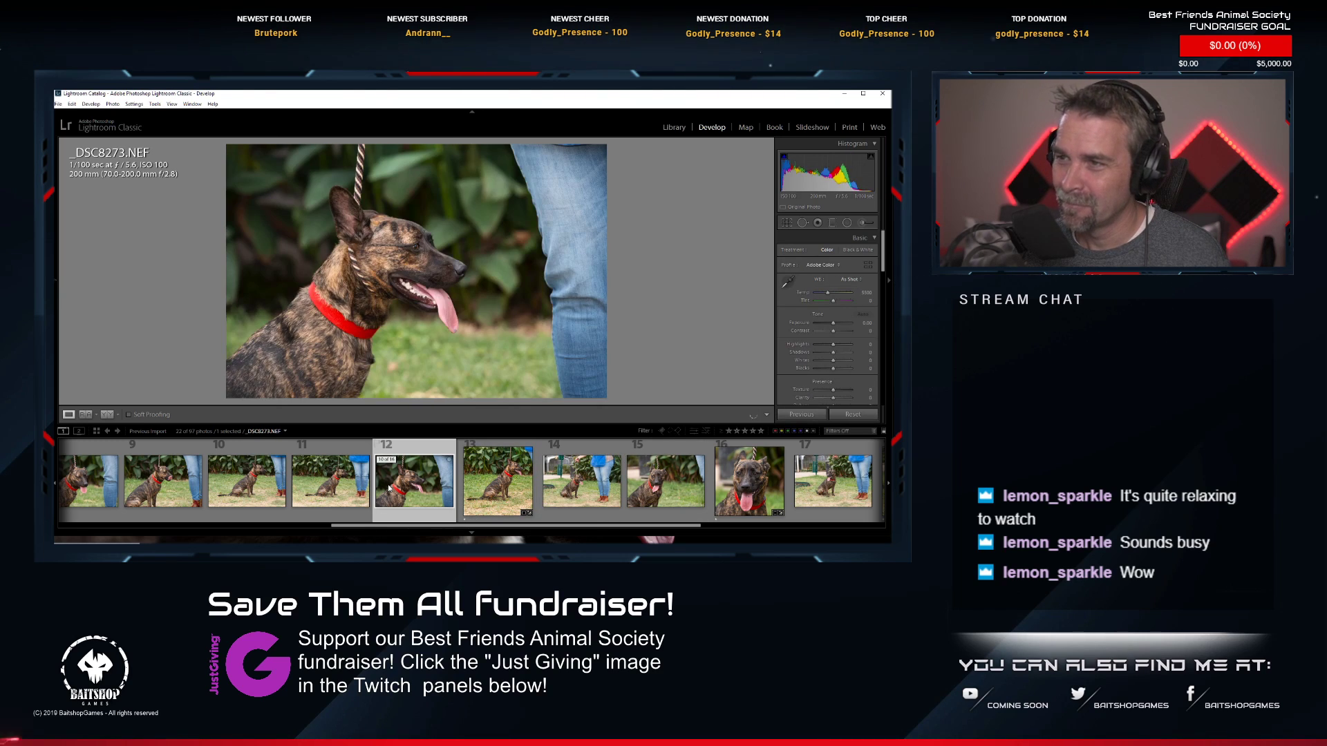
{"action": "scroll", "coordinate": [514, 477], "scroll_direction": "down", "scroll_amount": 2}
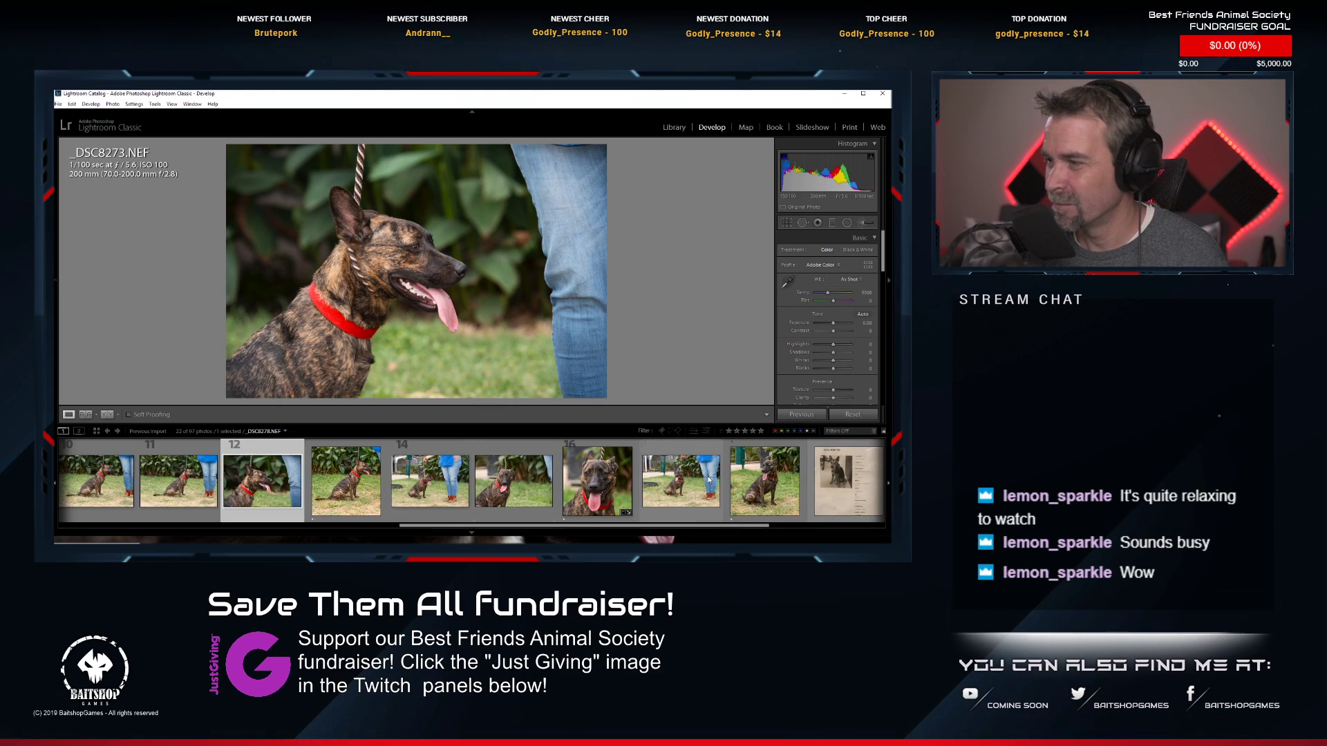
{"action": "scroll", "coordinate": [515, 477], "scroll_direction": "up", "scroll_amount": 5}
{"action": "scroll", "coordinate": [341, 492], "scroll_direction": "up", "scroll_amount": 4}
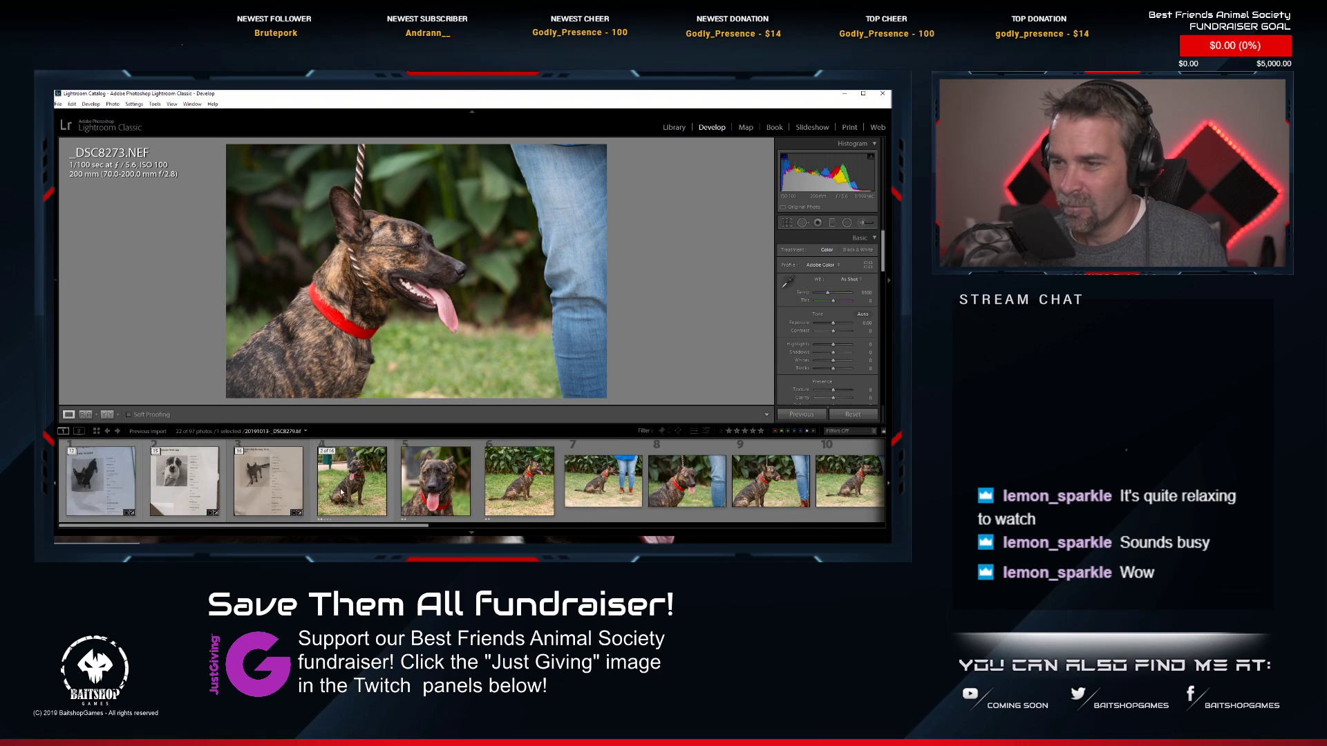
{"action": "left_click", "coordinate": [241, 457]}
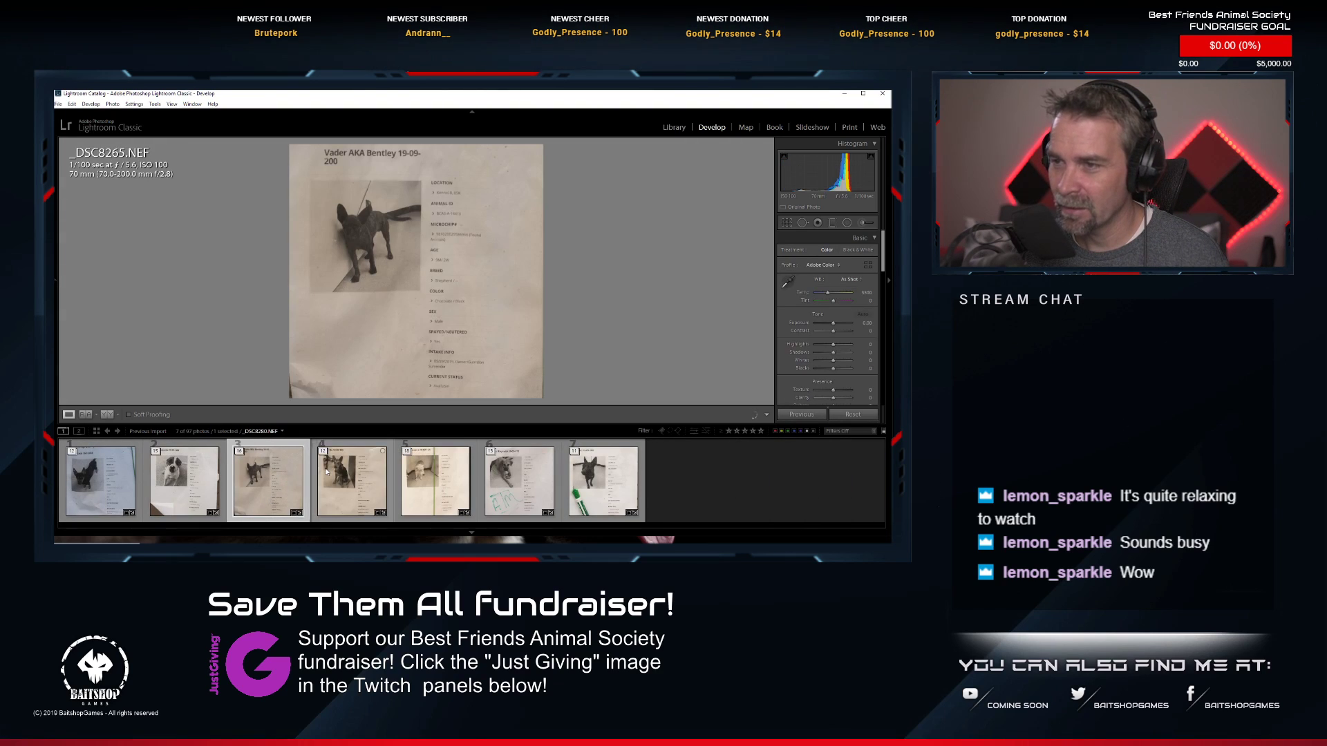
Expand the stack under intake sheet _DSC8280.NEF and review the dog's retouched photos, including close-up _DSC8282.tif and full-body _DSC8287.tif.
{"action": "left_click", "coordinate": [329, 456]}
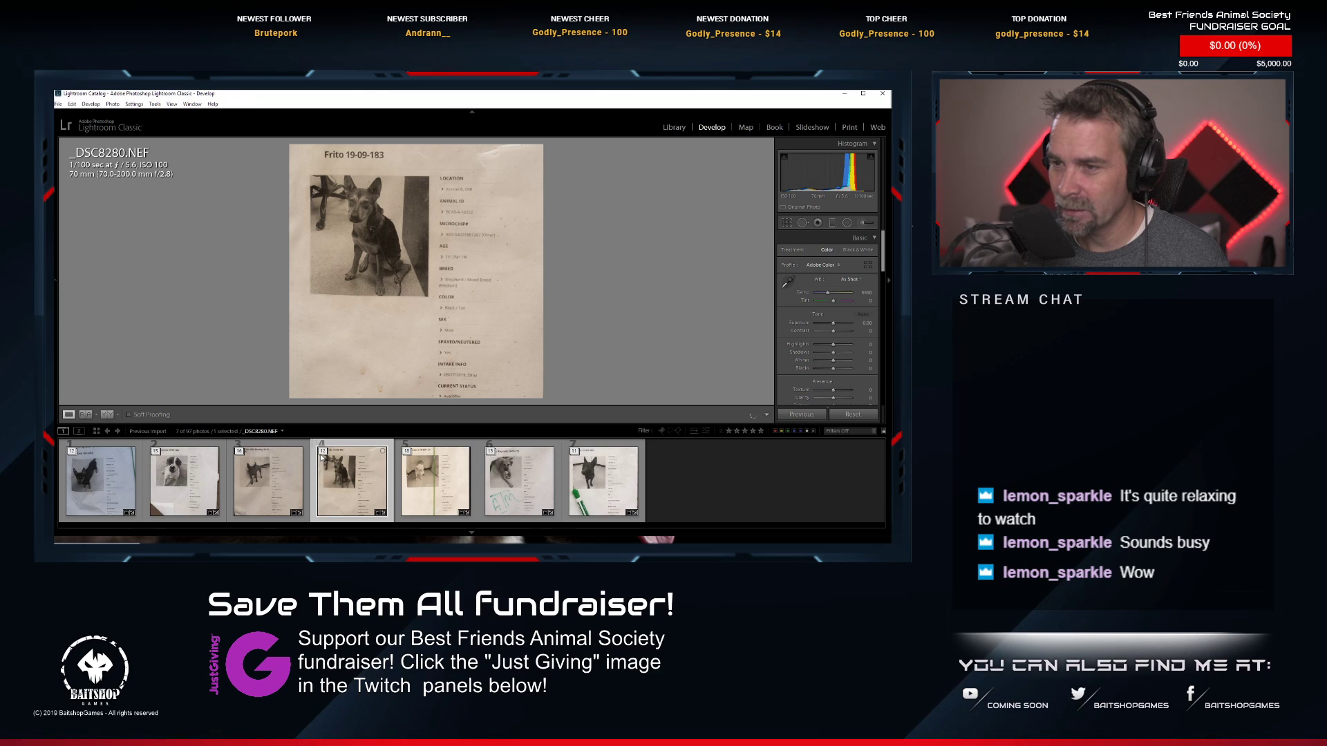
{"action": "left_click", "coordinate": [322, 451]}
{"action": "left_click", "coordinate": [519, 483]}
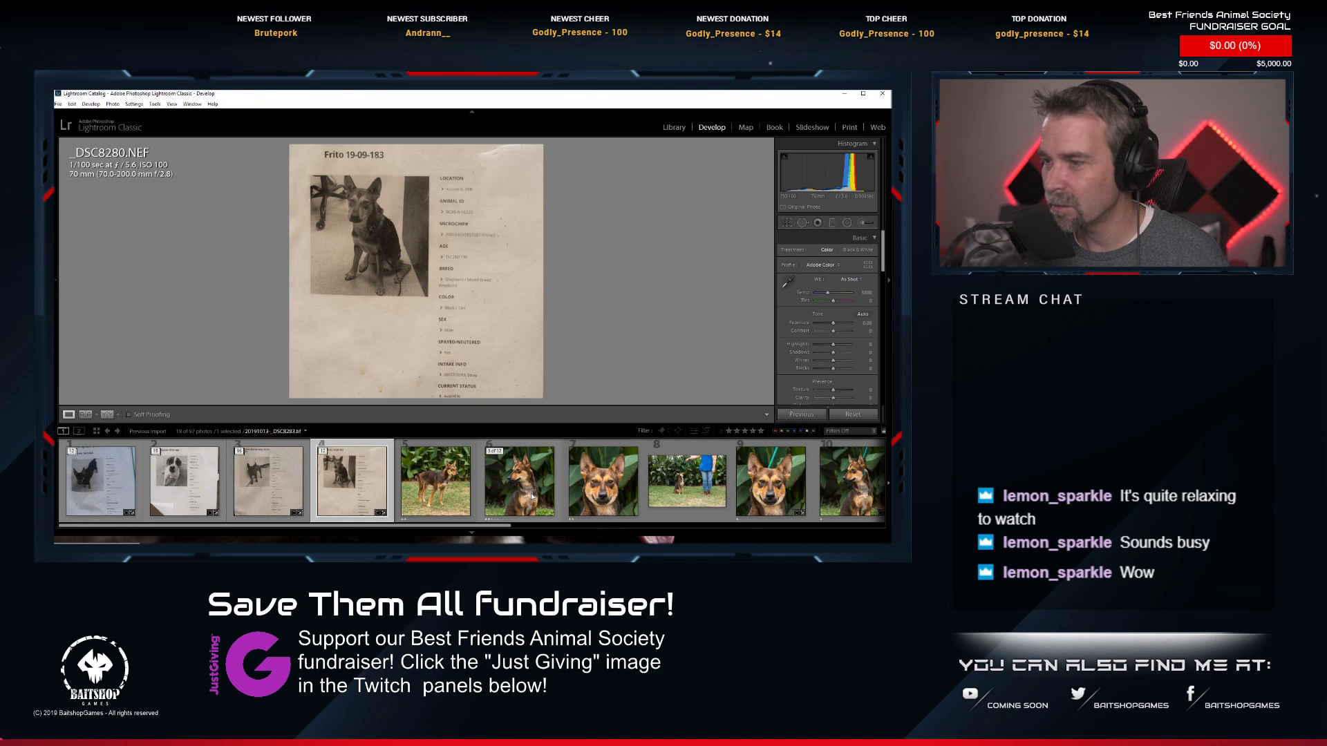
{"action": "left_click", "coordinate": [594, 502]}
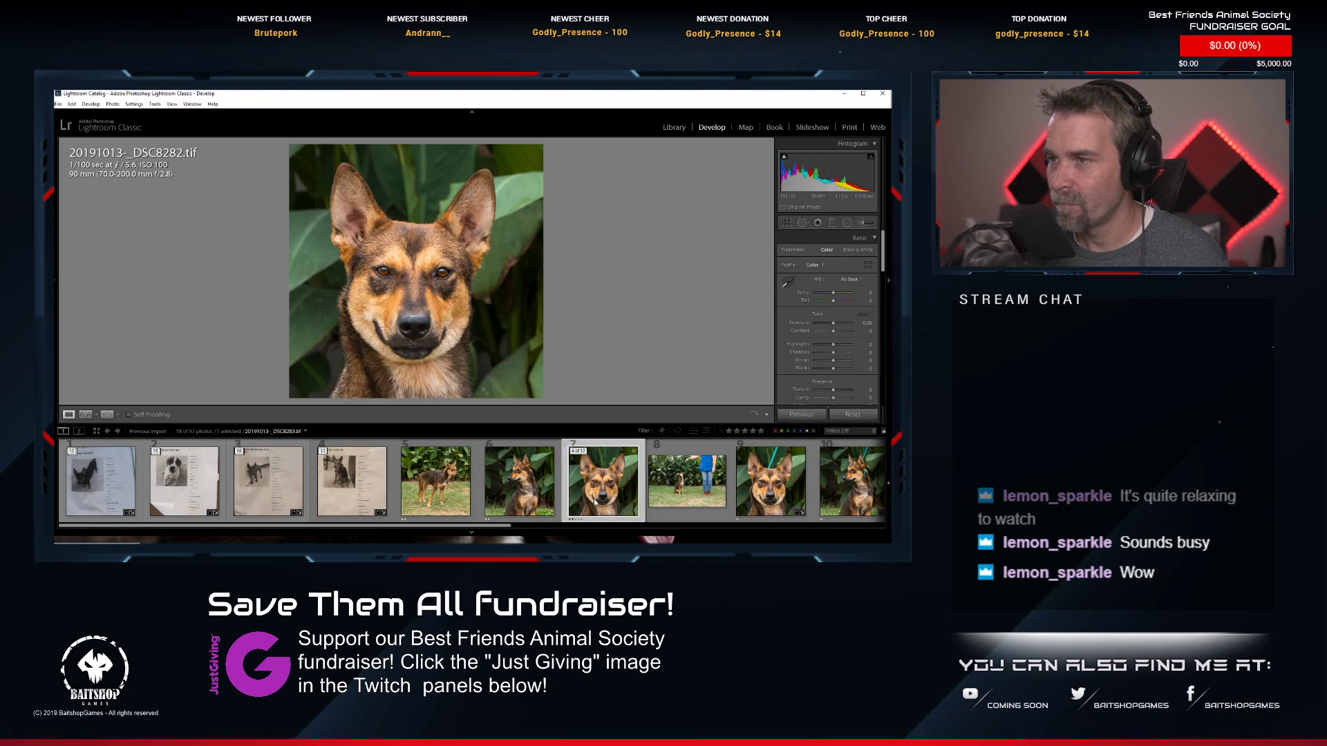
{"action": "left_click", "coordinate": [449, 496]}
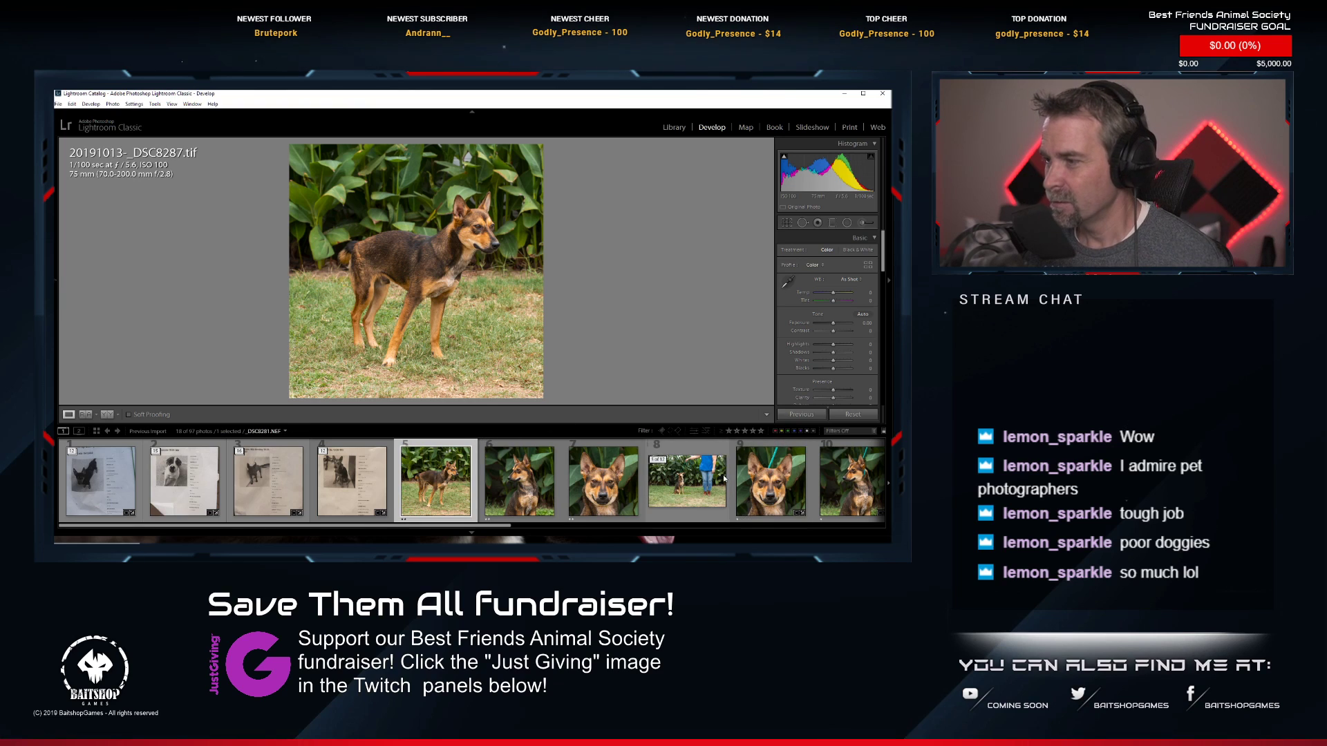
View the unretouched original _DSC8290.NEF with the handler in frame, and collapse the stack under intake sheet _DSC8280.NEF.
{"action": "scroll", "coordinate": [724, 479], "scroll_direction": "down", "scroll_amount": 3}
{"action": "scroll", "coordinate": [724, 479], "scroll_direction": "down", "scroll_amount": 5}
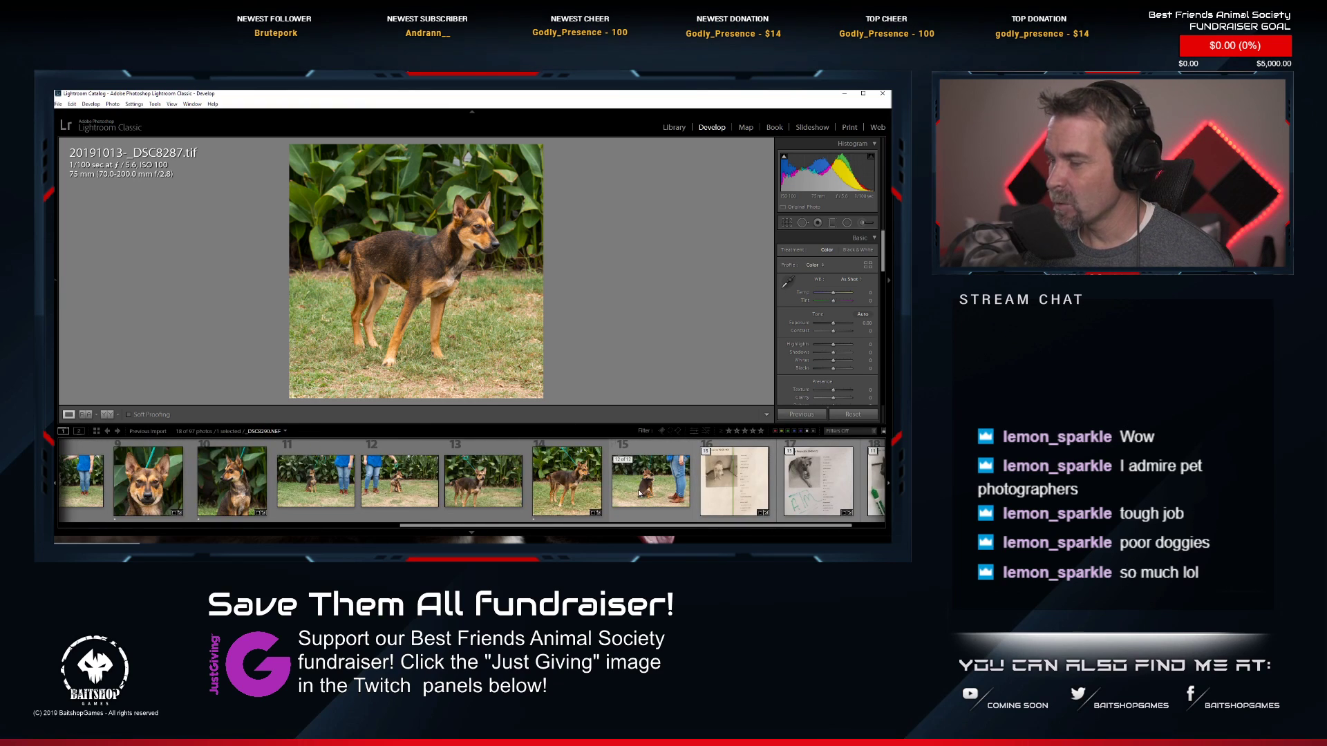
{"action": "left_click", "coordinate": [640, 492]}
{"action": "scroll", "coordinate": [283, 480], "scroll_direction": "up", "scroll_amount": 5}
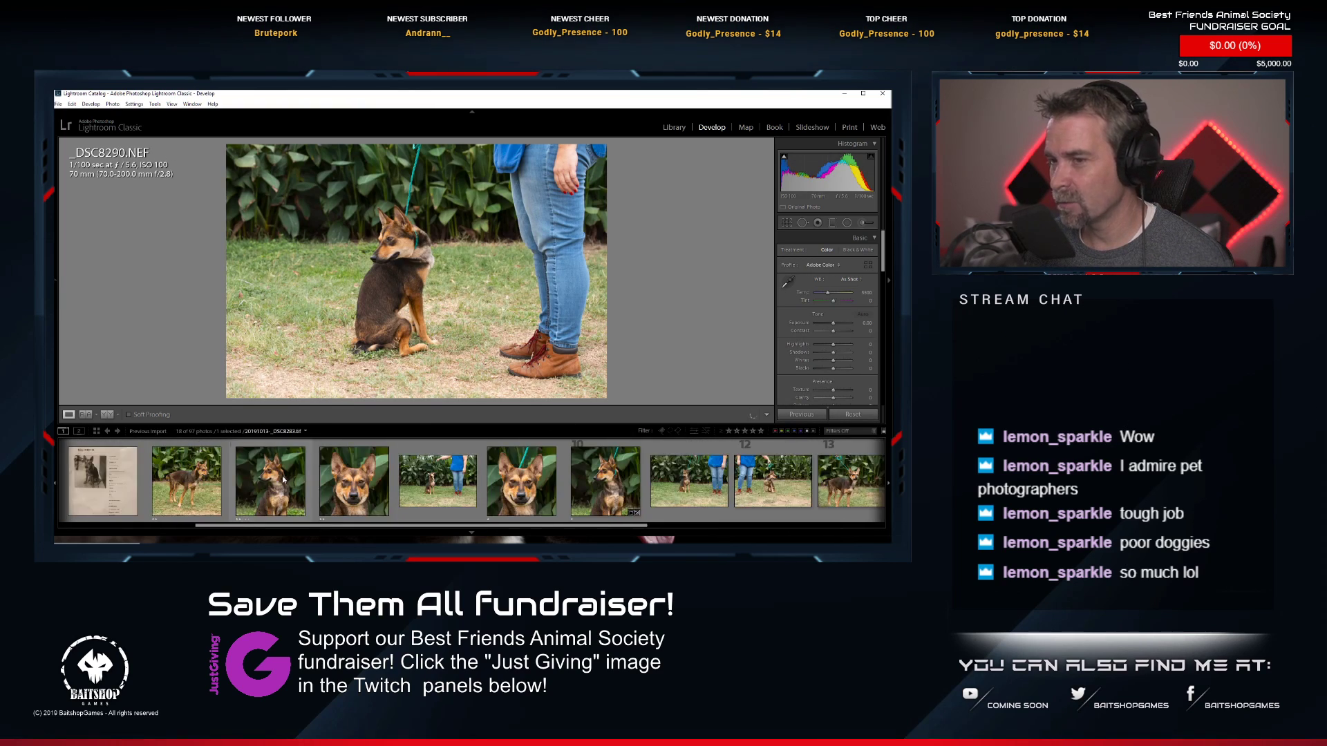
{"action": "scroll", "coordinate": [283, 481], "scroll_direction": "up", "scroll_amount": 3}
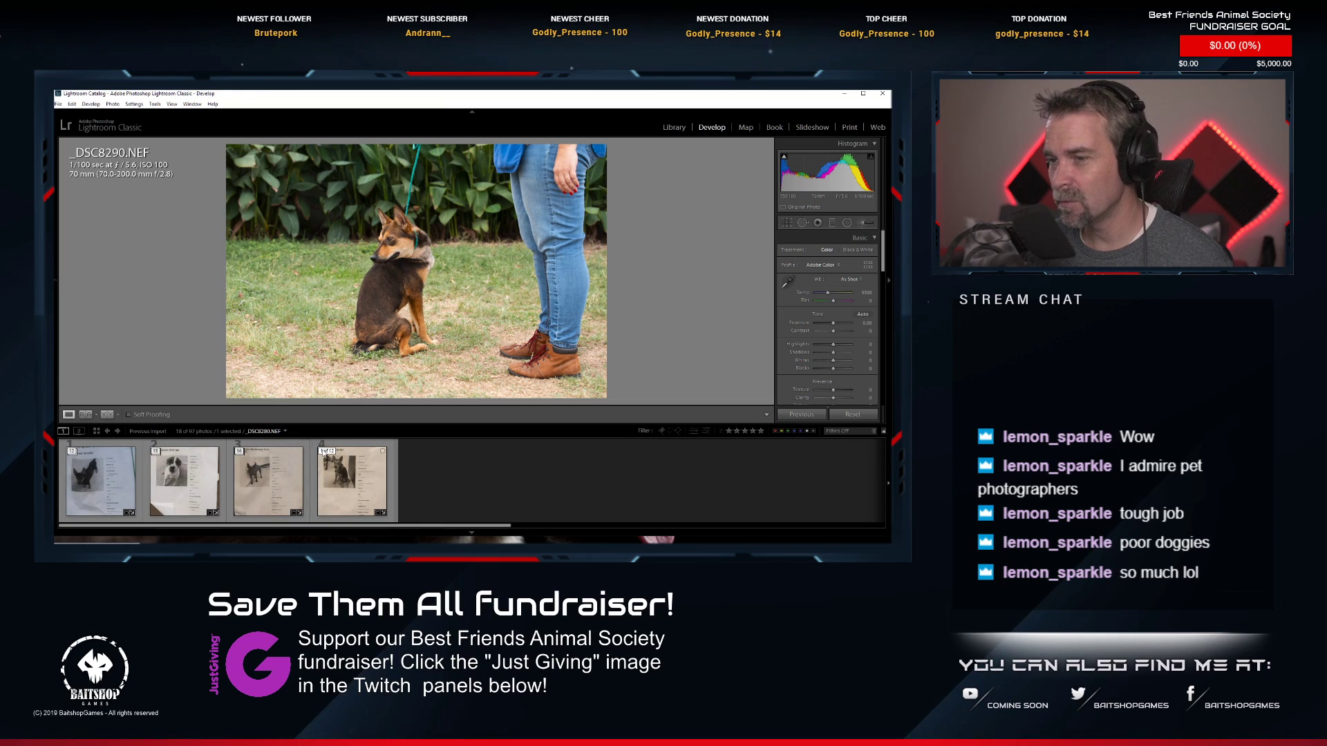
{"action": "left_click", "coordinate": [324, 455]}
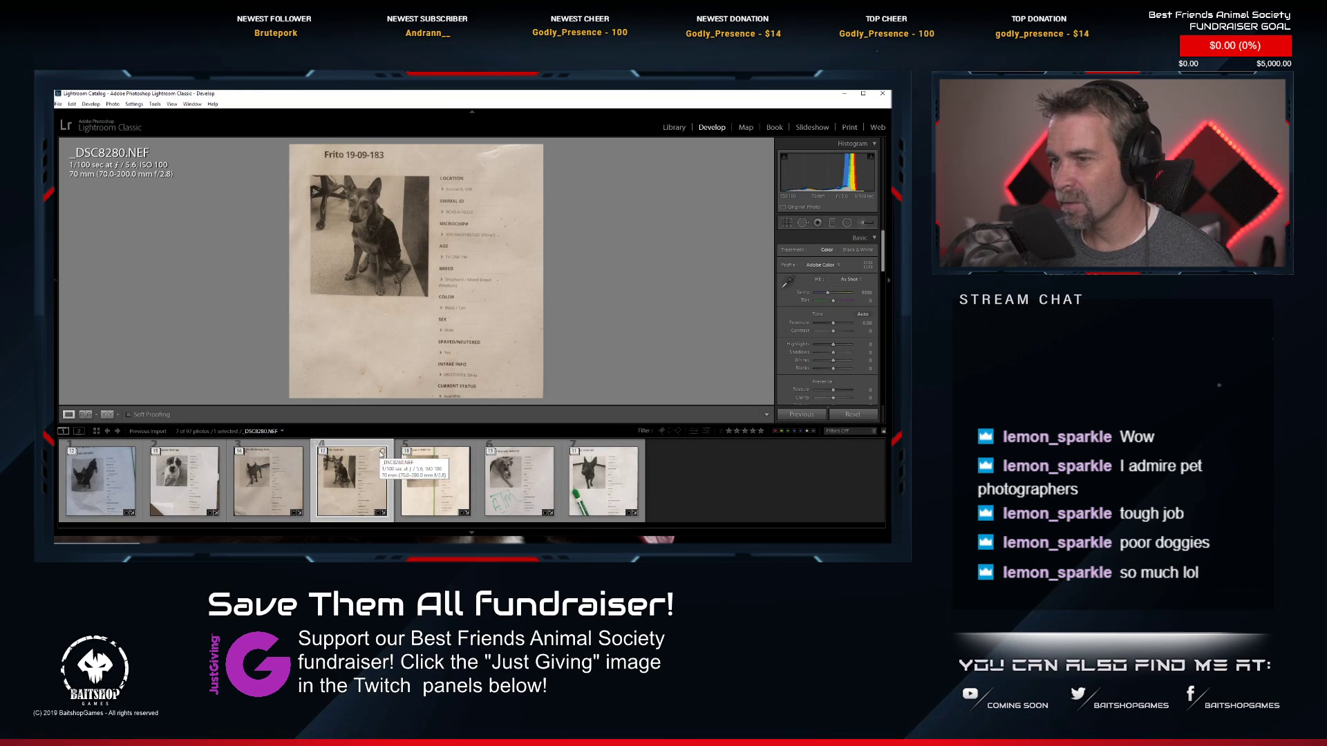
Expand the _DSC8291.NEF stack, compare the tan-and-white dog's retouched _DSC8303.tif with originals _DSC8304.NEF and _DSC8305.NEF, and collapse the stack.
{"action": "left_click", "coordinate": [407, 452]}
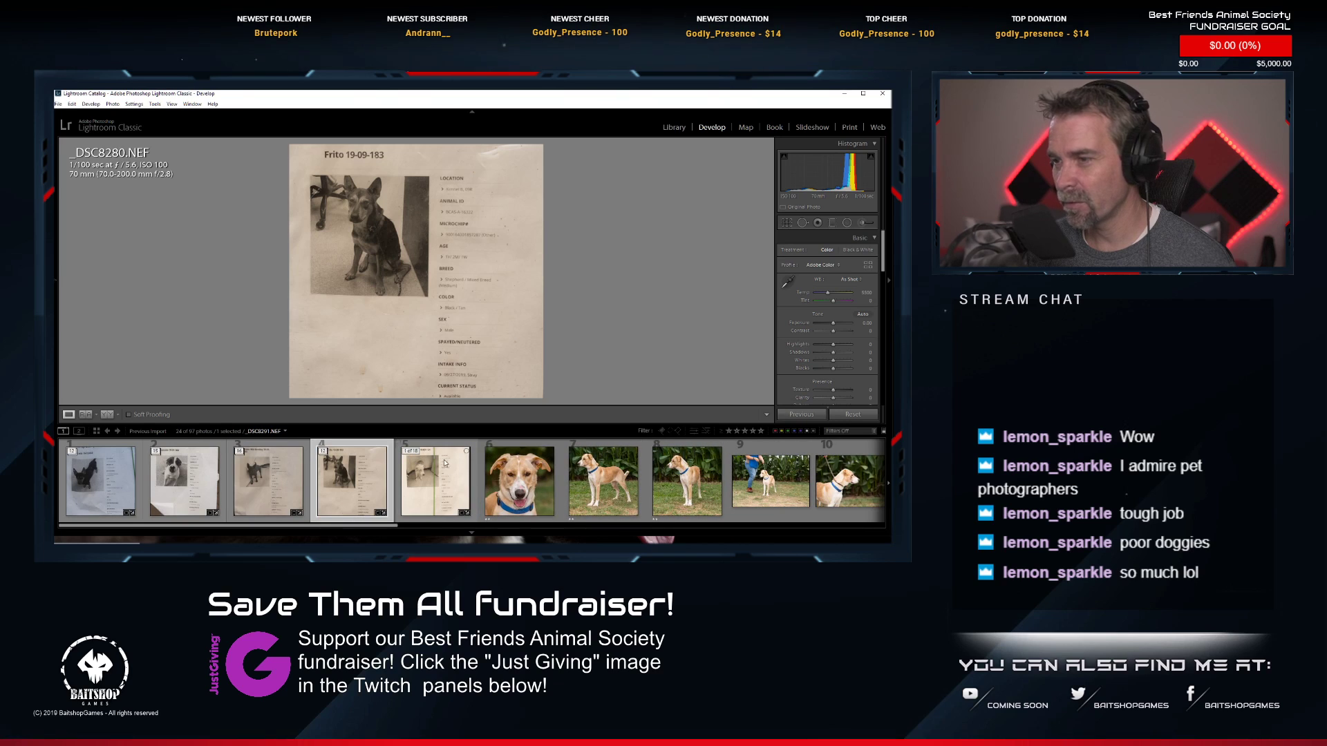
{"action": "left_click", "coordinate": [498, 492]}
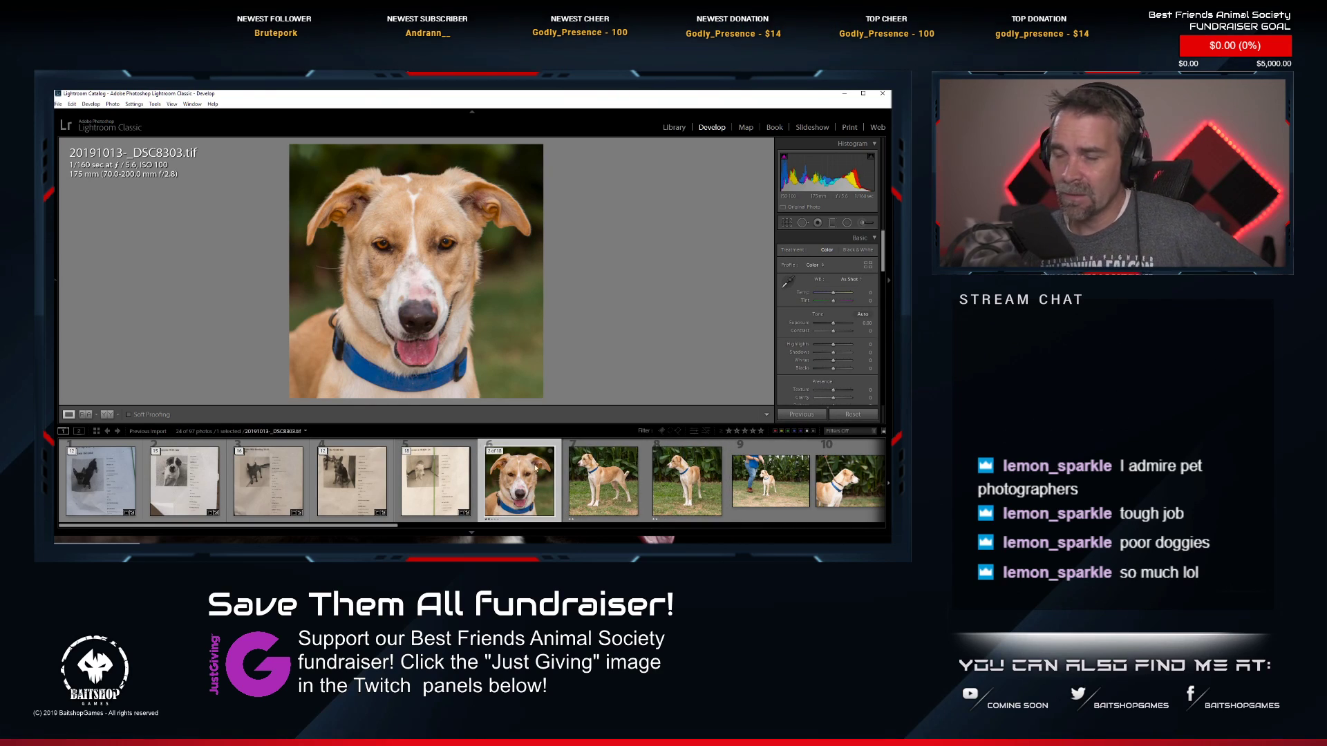
{"action": "scroll", "coordinate": [647, 474], "scroll_direction": "down", "scroll_amount": 3}
{"action": "scroll", "coordinate": [647, 473], "scroll_direction": "down", "scroll_amount": 6}
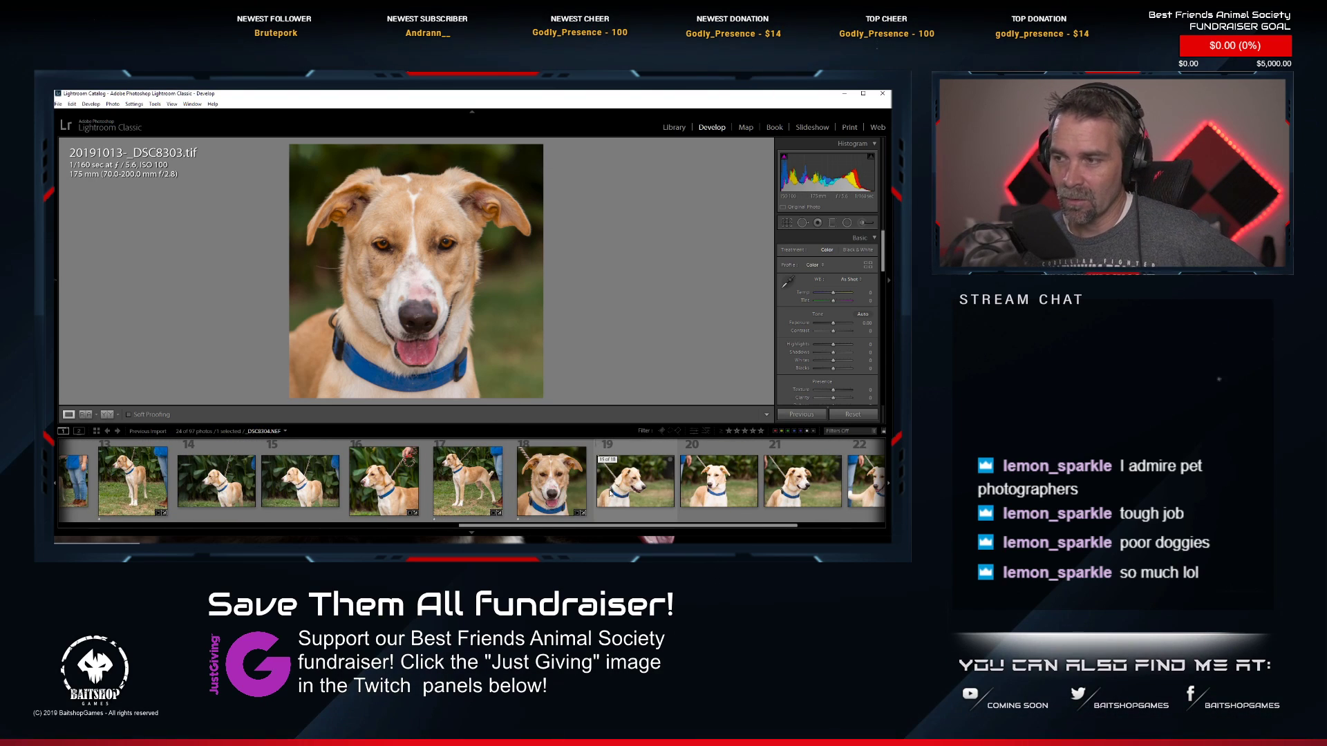
{"action": "left_click", "coordinate": [642, 493]}
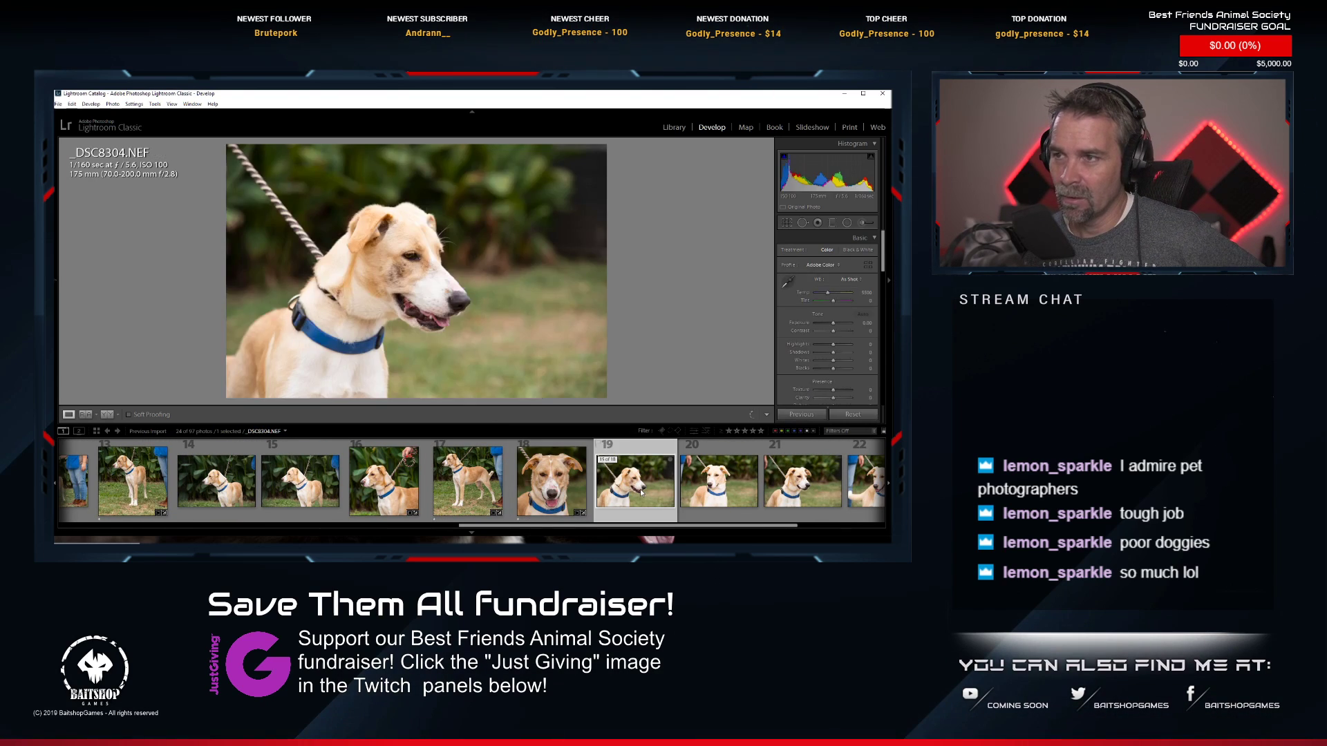
{"action": "left_click", "coordinate": [719, 488]}
{"action": "scroll", "coordinate": [379, 485], "scroll_direction": "up", "scroll_amount": 5}
{"action": "scroll", "coordinate": [379, 484], "scroll_direction": "up", "scroll_amount": 5}
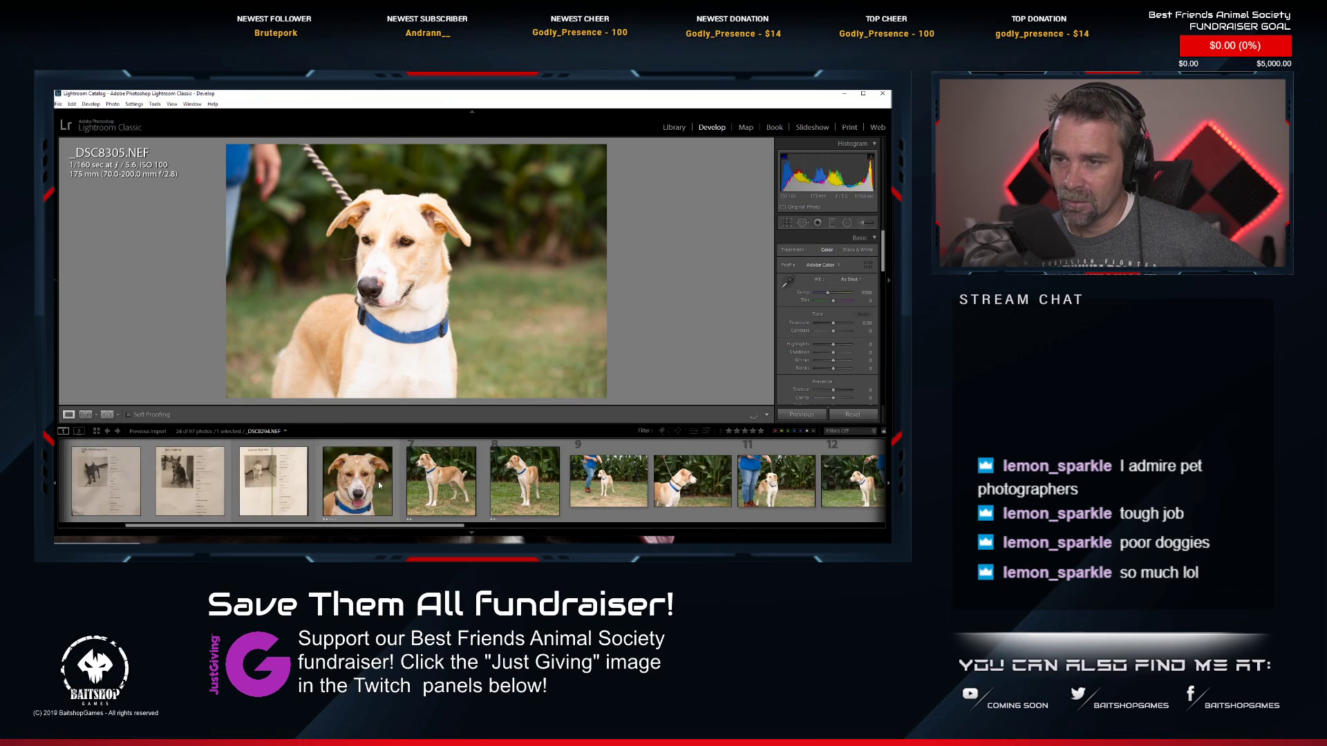
{"action": "left_click", "coordinate": [410, 453]}
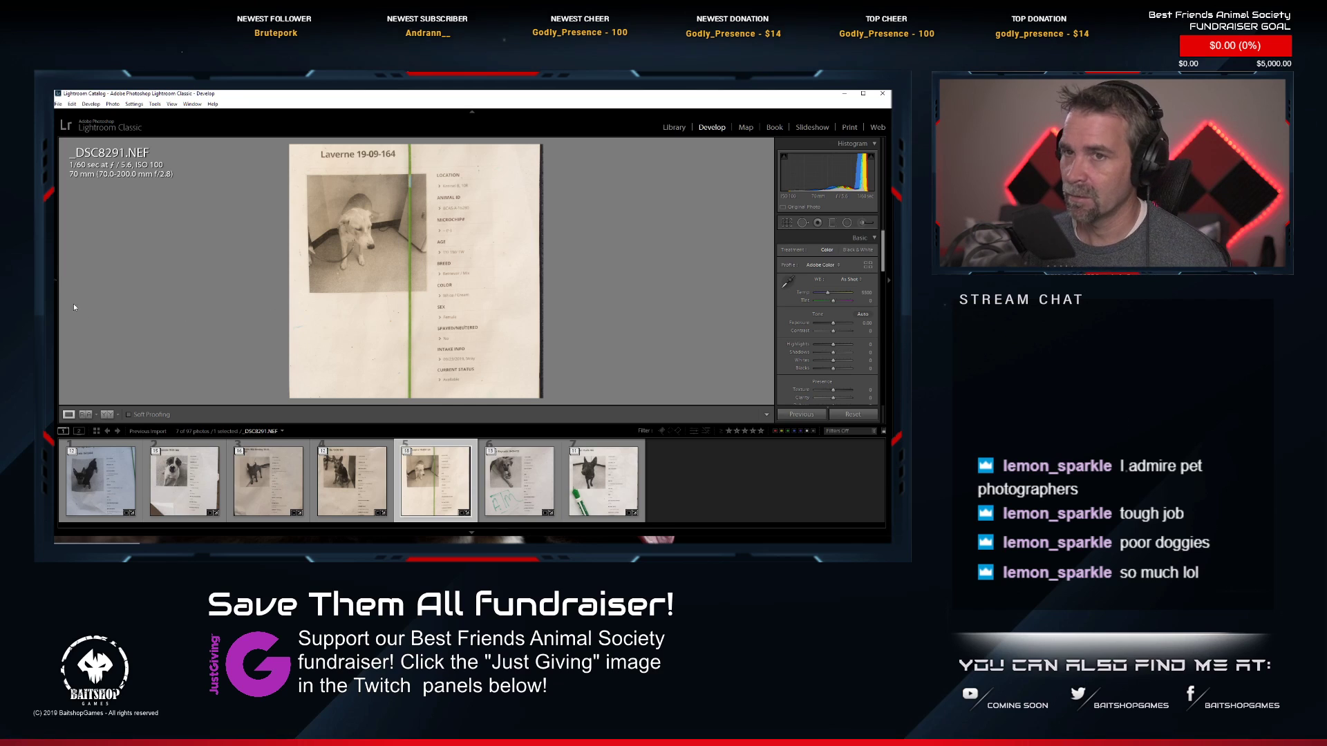
{"action": "left_click", "coordinate": [54, 284]}
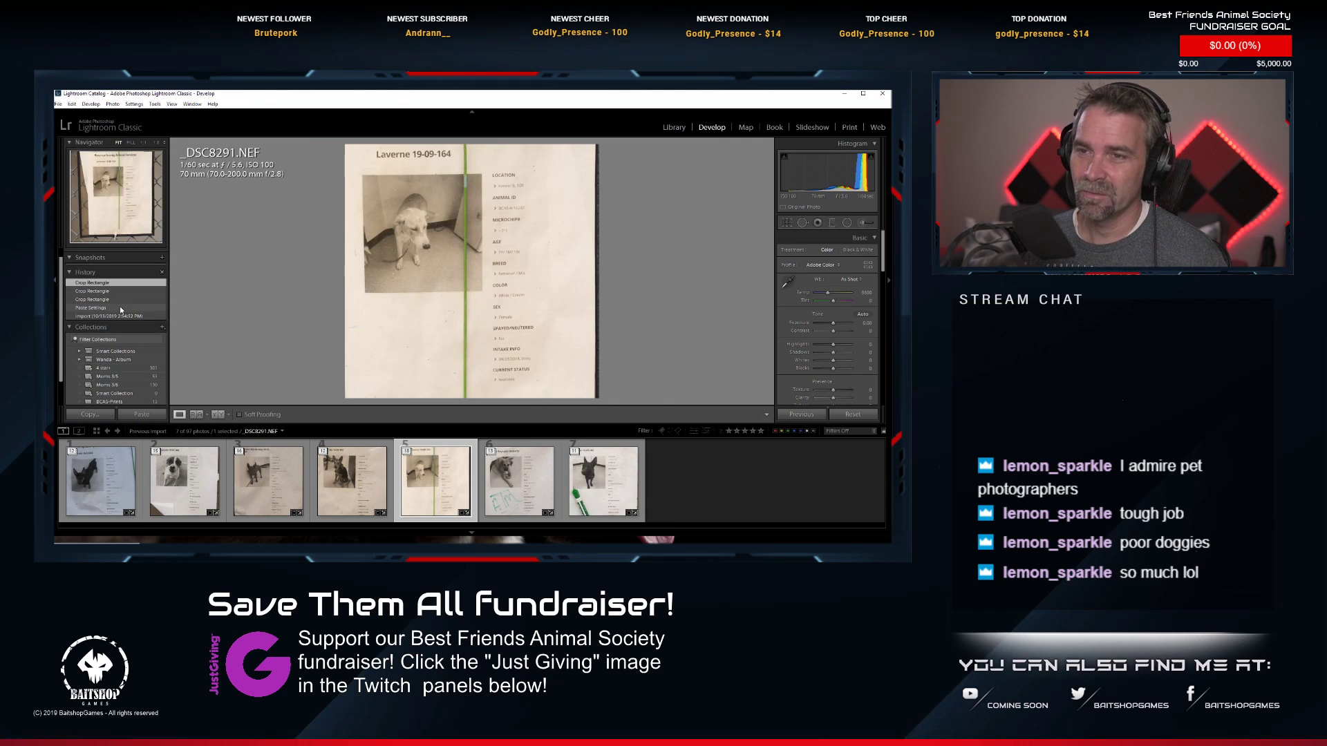
{"action": "left_click", "coordinate": [54, 281]}
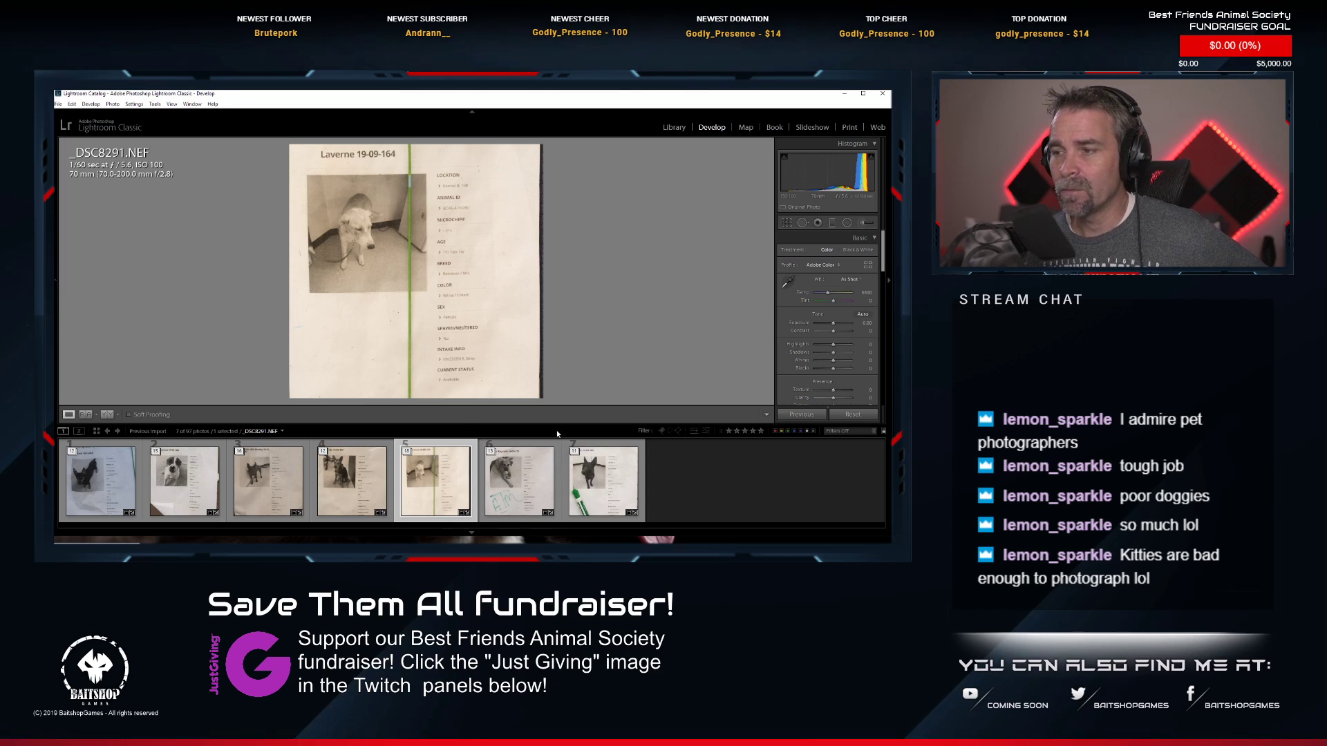
Expand the stack under intake sheet _DSC8241.NEF, view the black-and-tan dog's retouched close-up _DSC8250.tif, and collapse the stack.
{"action": "left_click", "coordinate": [82, 460]}
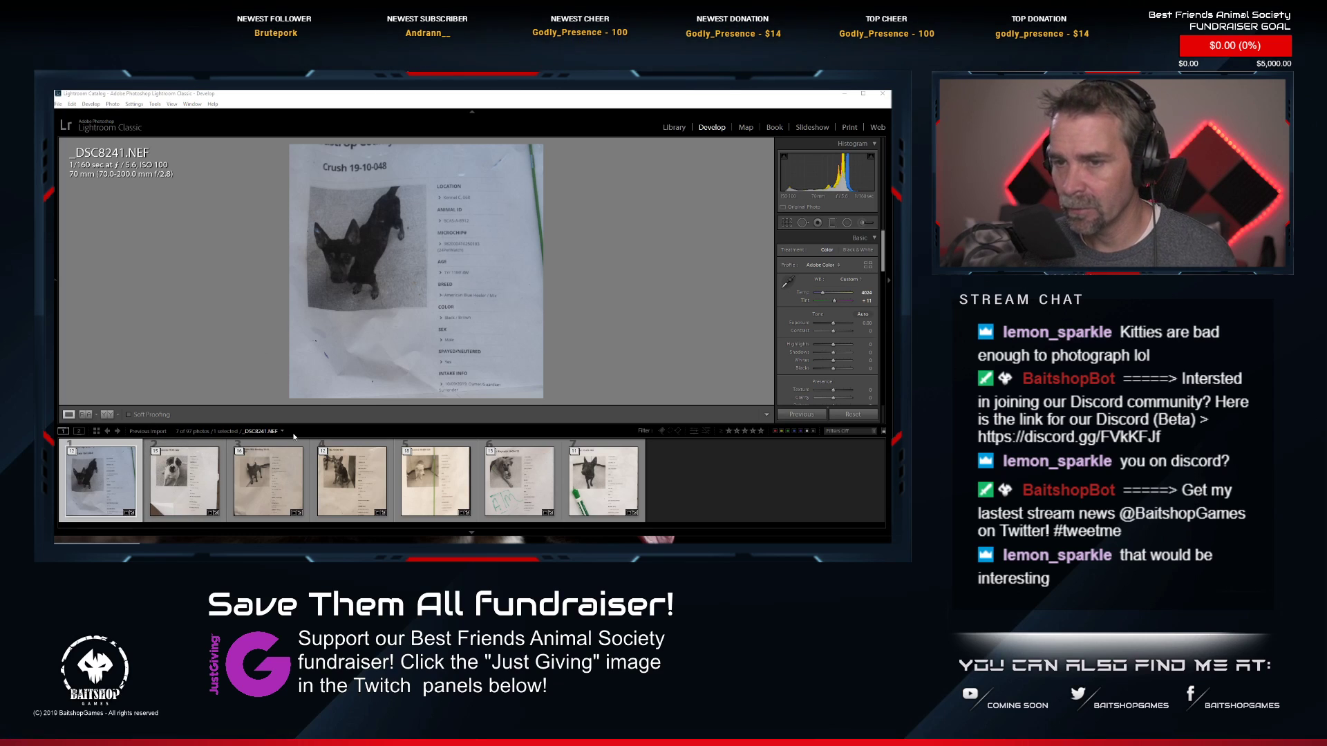
{"action": "left_click", "coordinate": [663, 485]}
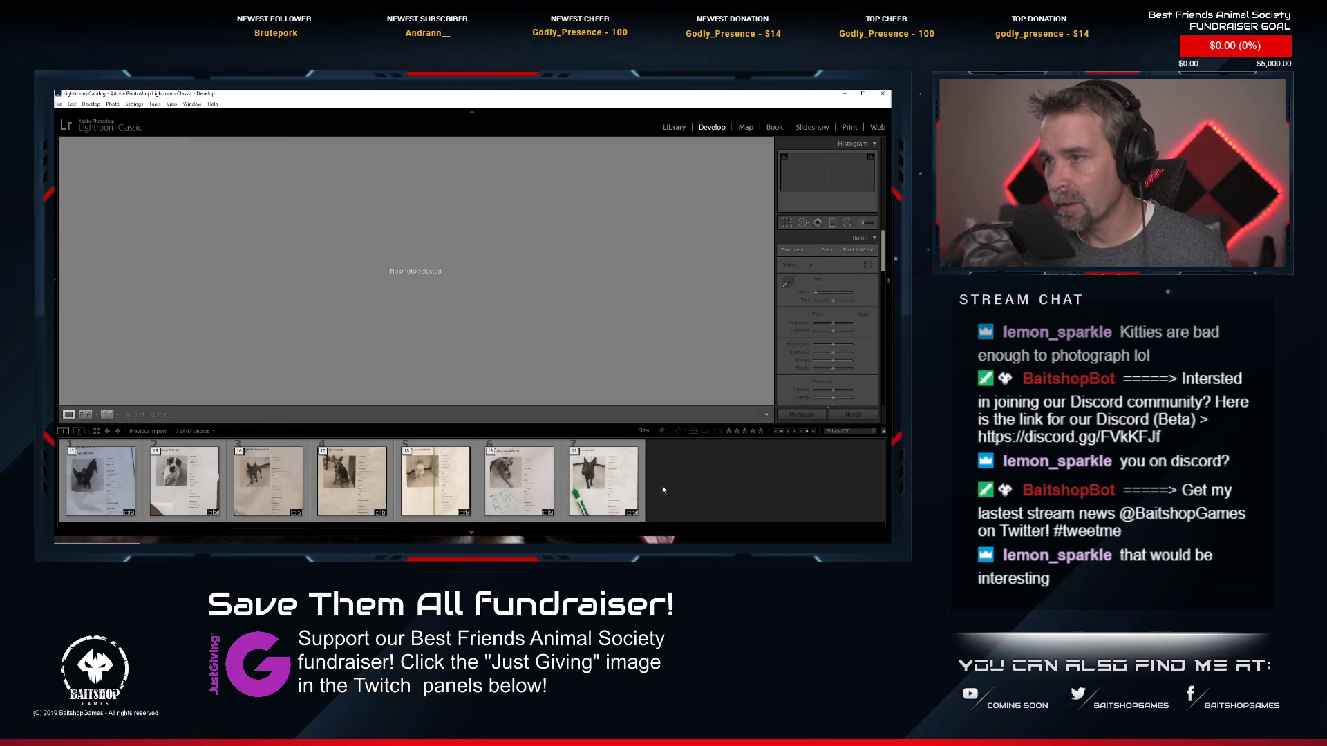
{"action": "left_click", "coordinate": [87, 466]}
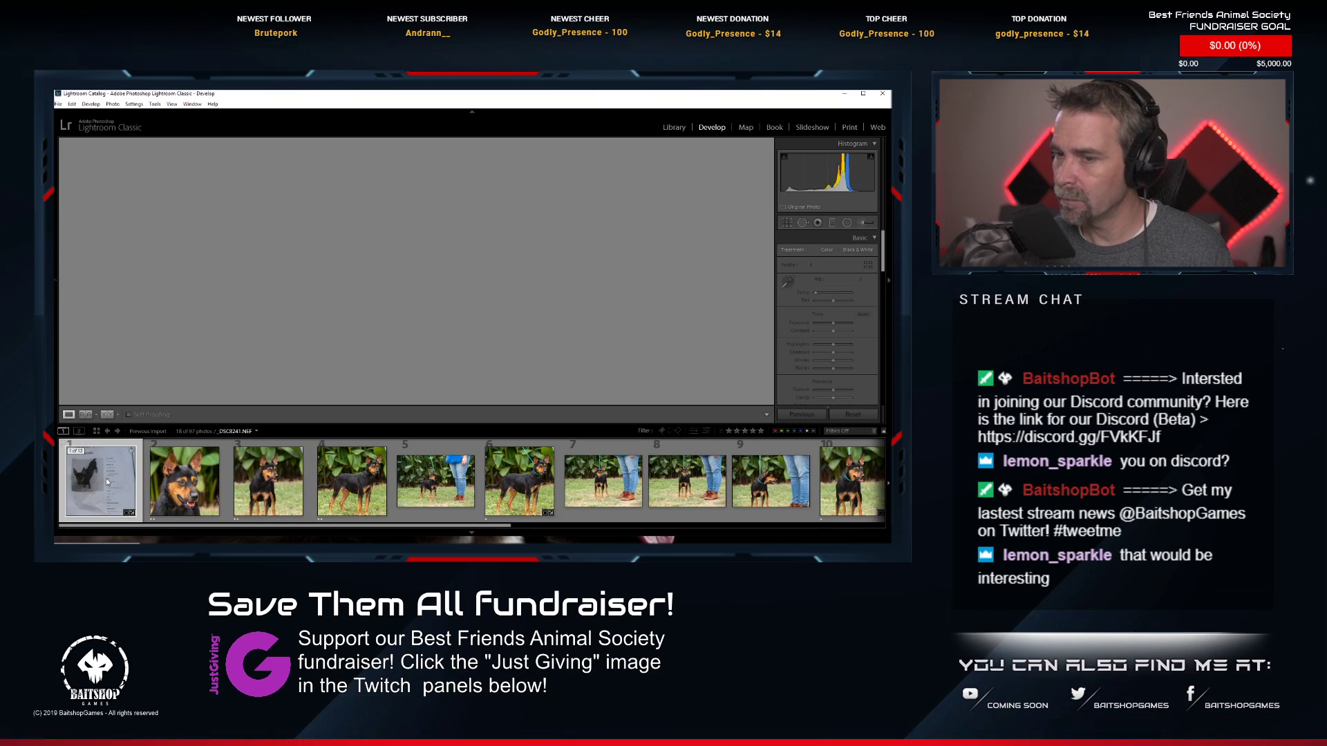
{"action": "left_click", "coordinate": [186, 499]}
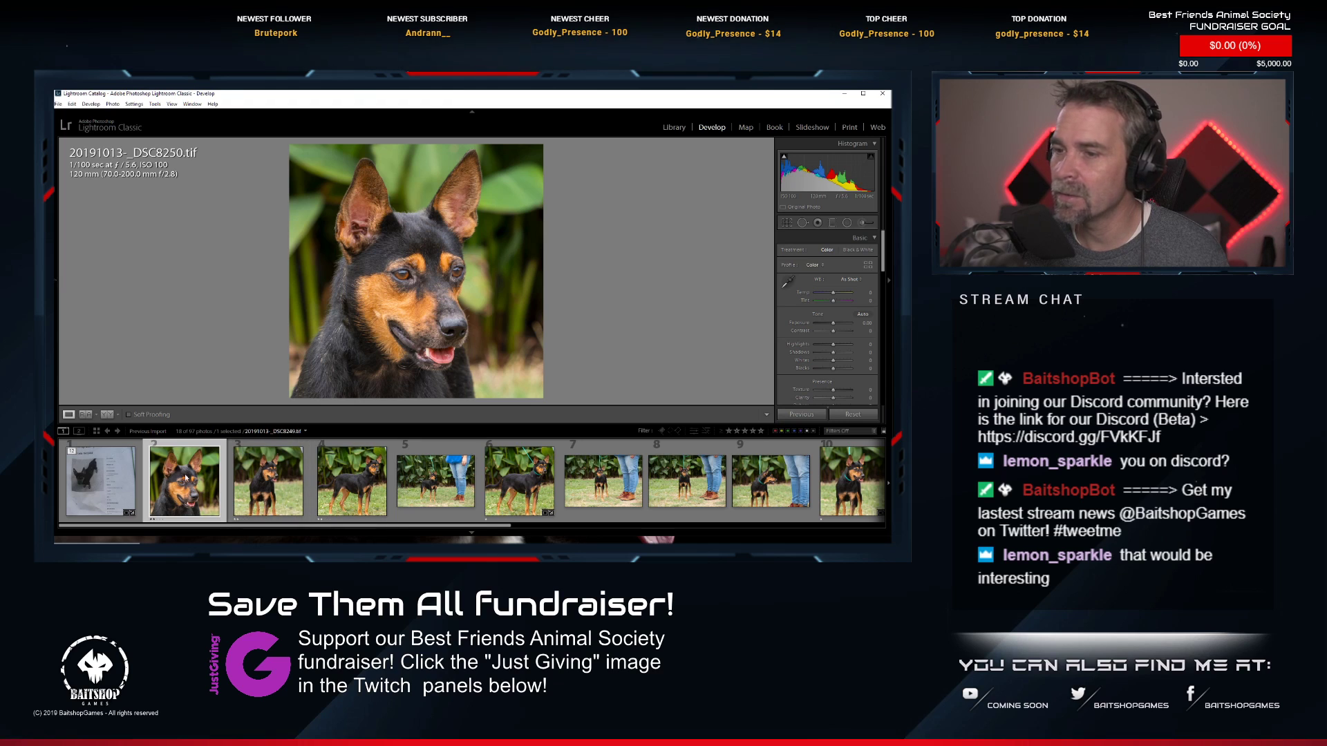
{"action": "left_click", "coordinate": [78, 451]}
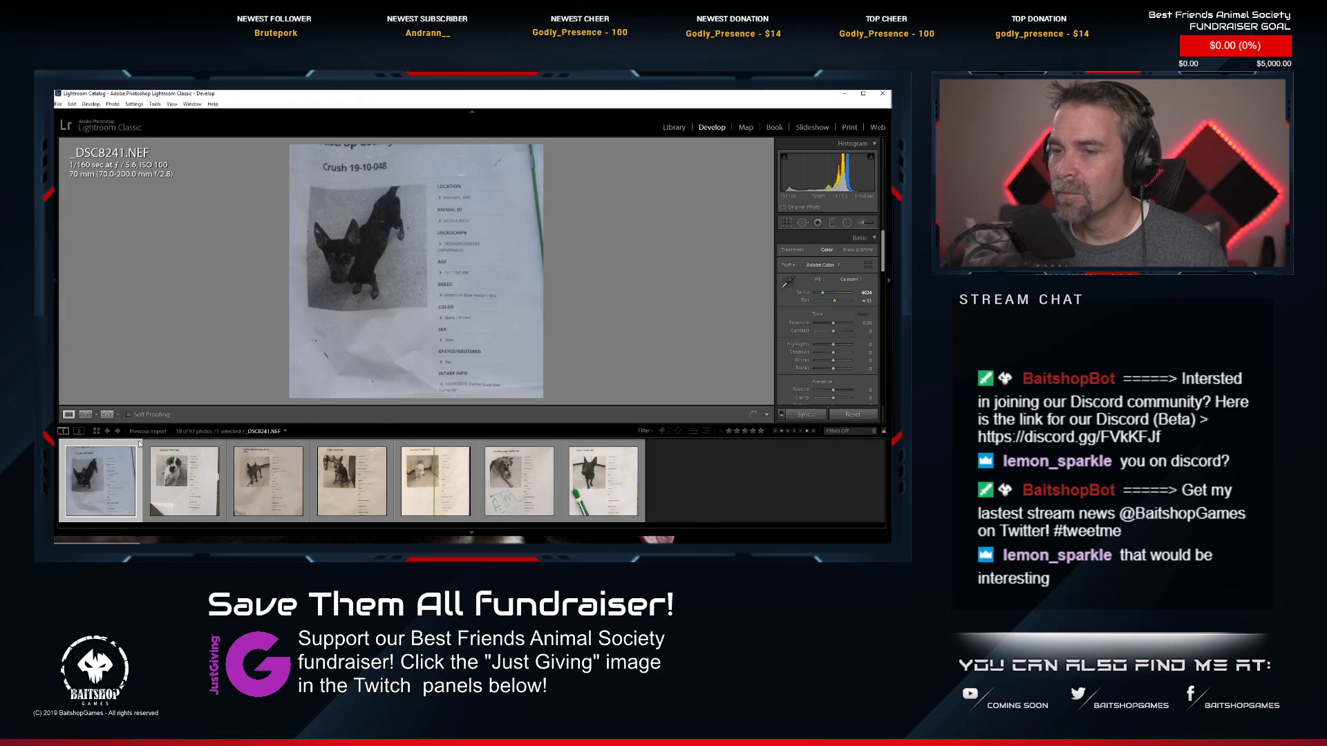
{"action": "left_click", "coordinate": [70, 455]}
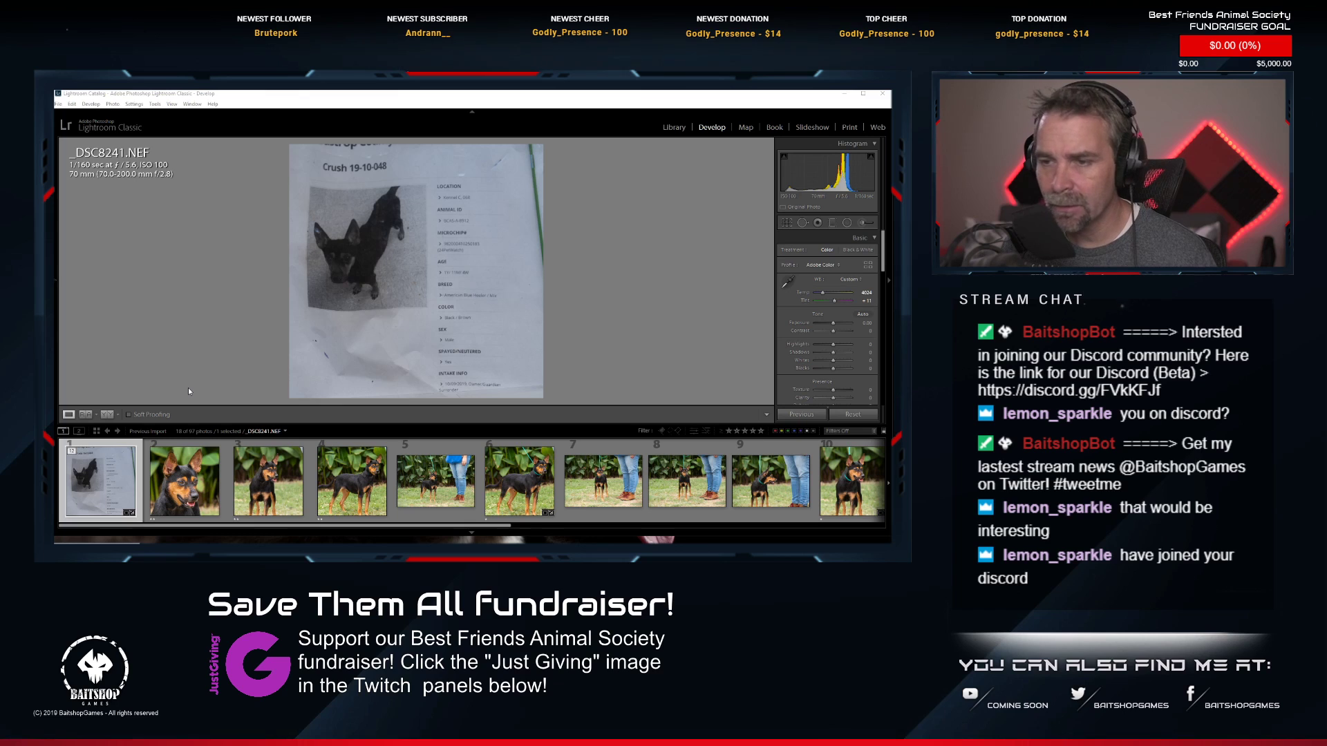
{"action": "left_click", "coordinate": [76, 450]}
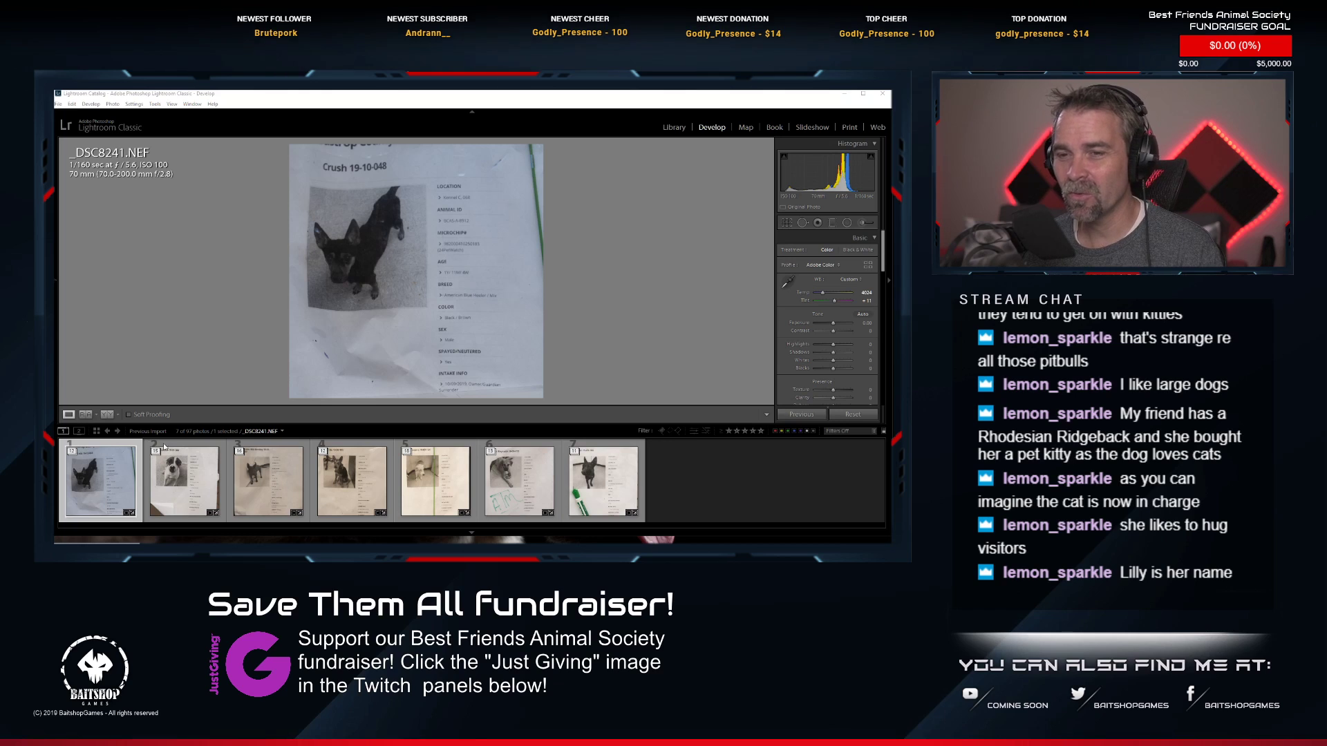
{"action": "left_click", "coordinate": [91, 458]}
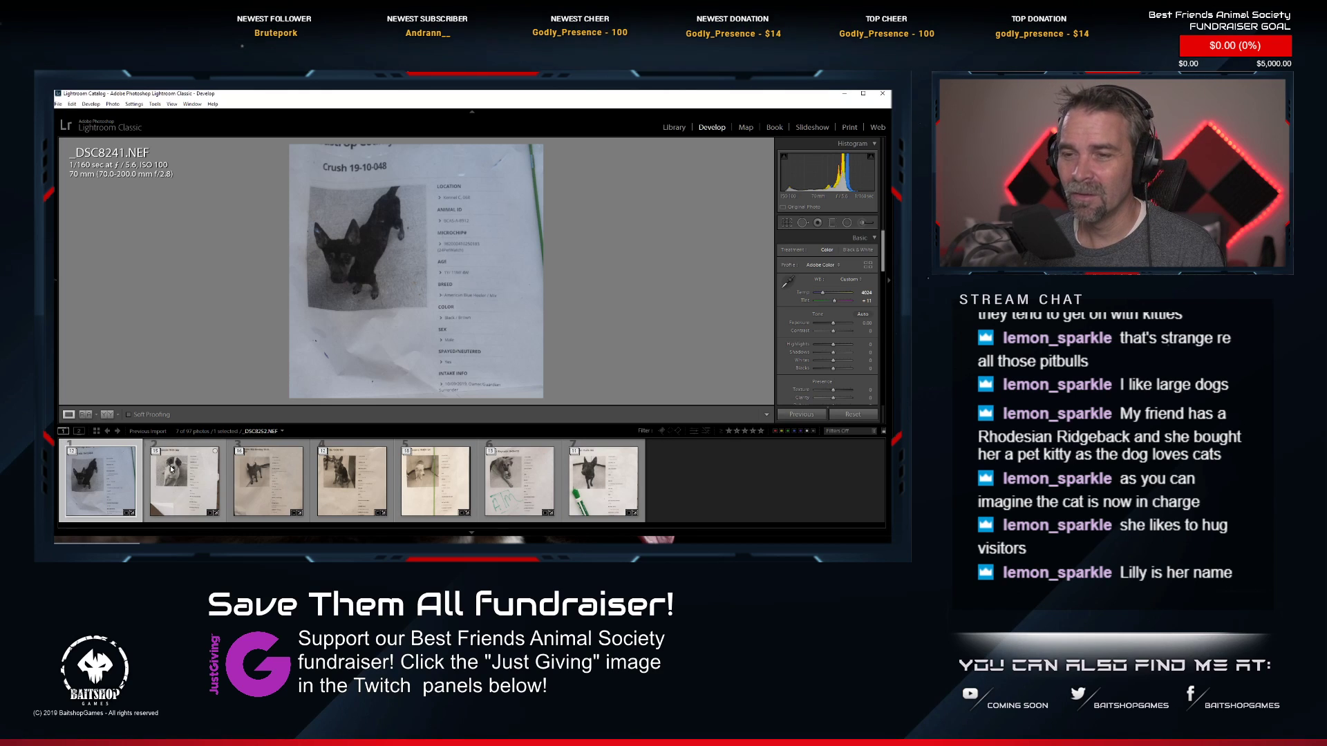
{"action": "left_click", "coordinate": [169, 466]}
{"action": "left_click", "coordinate": [96, 459]}
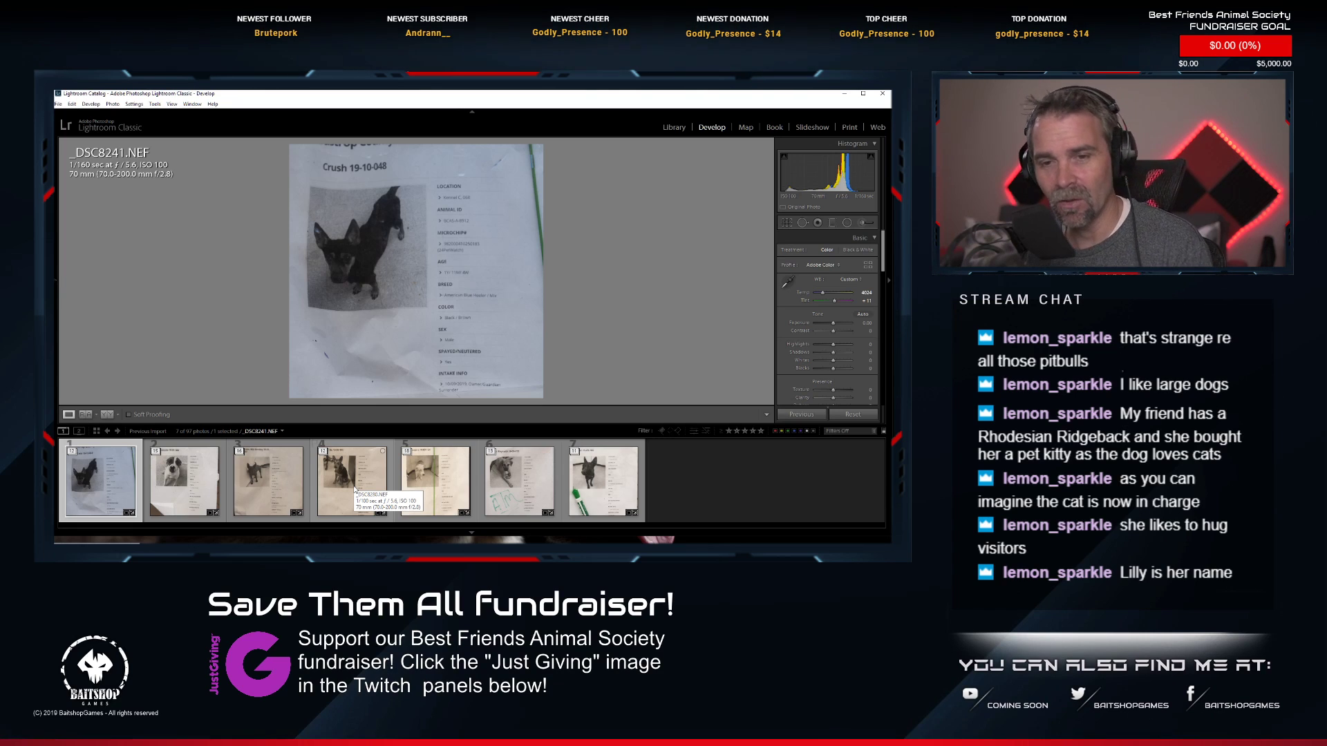
{"action": "key", "text": "ctrl+d"}
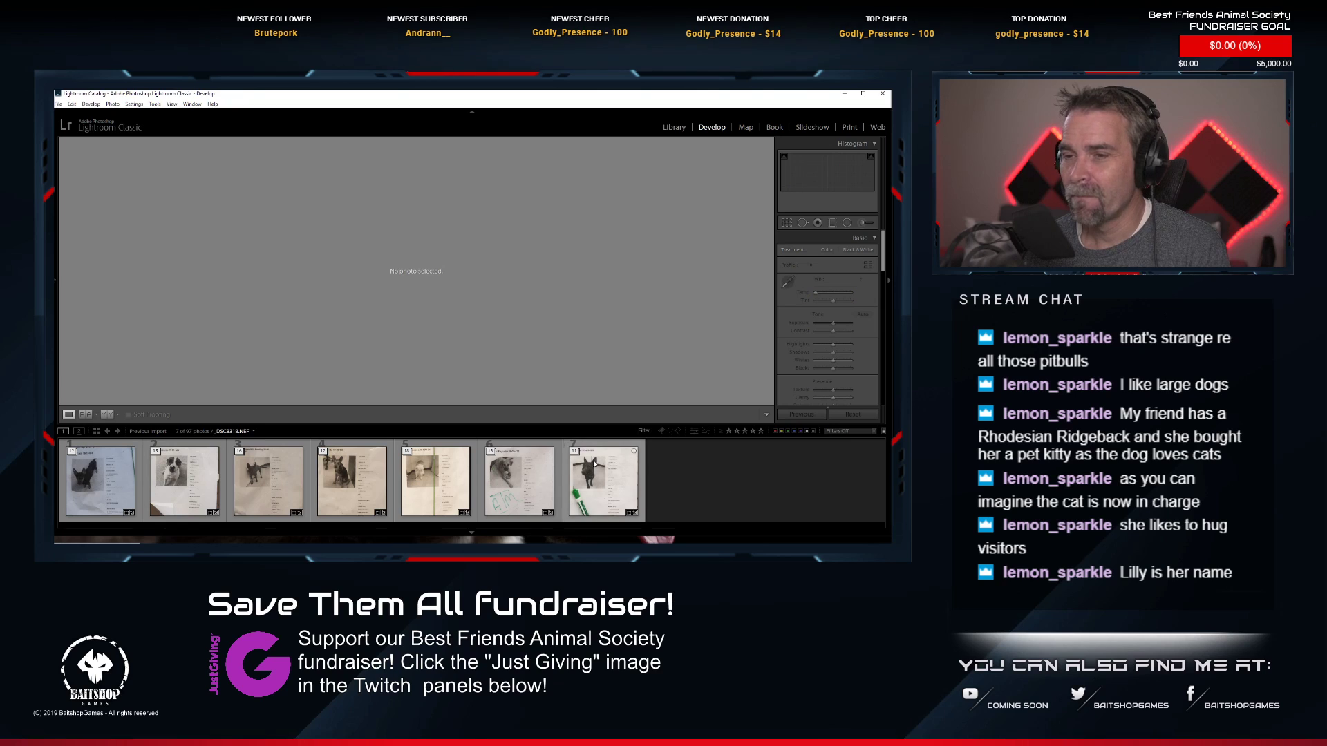
View the brown-and-white dog's close-up _DSC8262.tif, collapse its _DSC8252.NEF stack, and display intake sheet _DSC8318.NEF.
{"action": "left_click", "coordinate": [270, 483]}
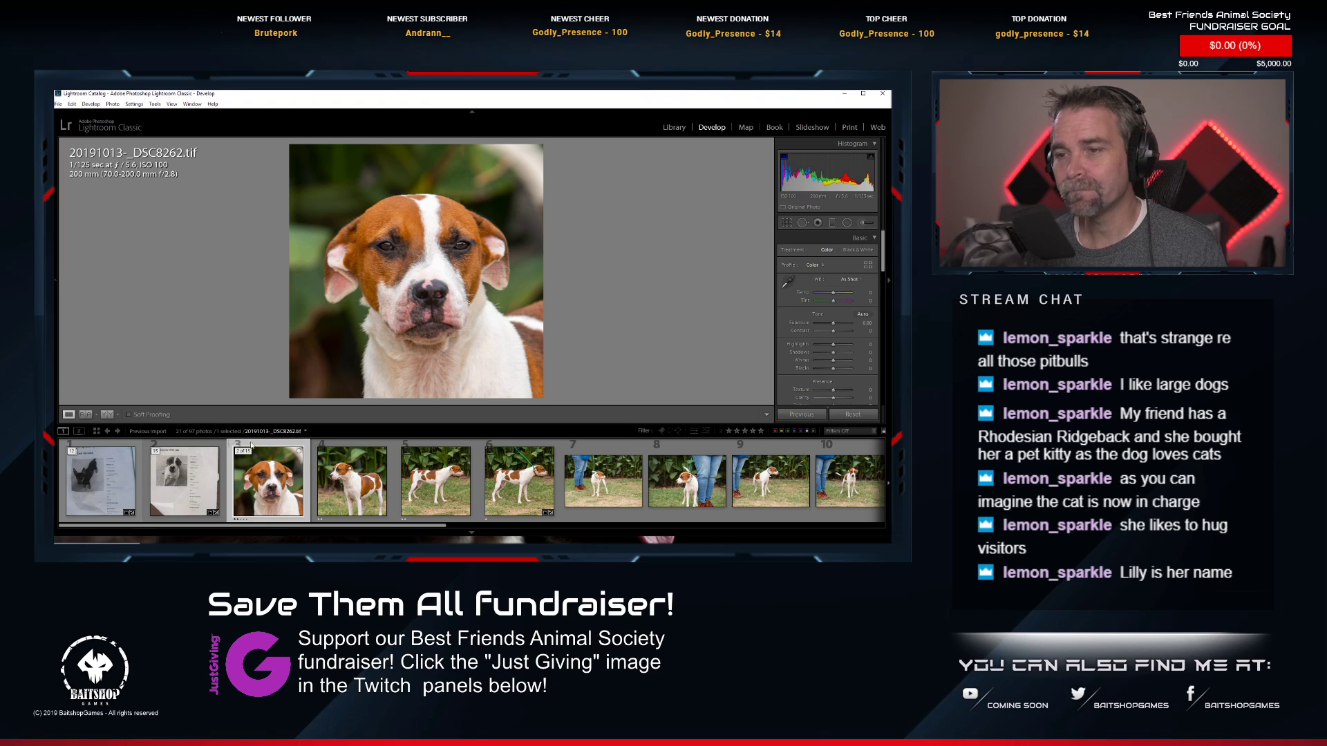
{"action": "left_click", "coordinate": [166, 458]}
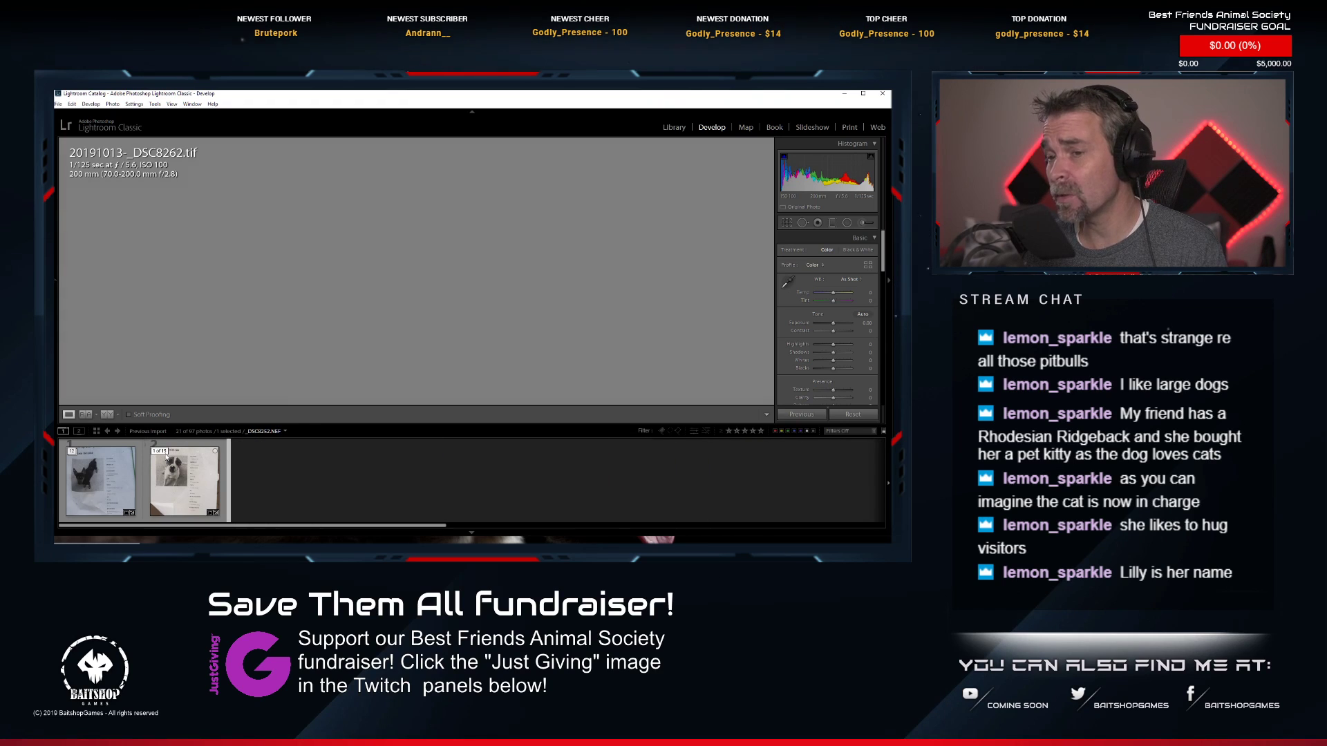
{"action": "left_click", "coordinate": [600, 477]}
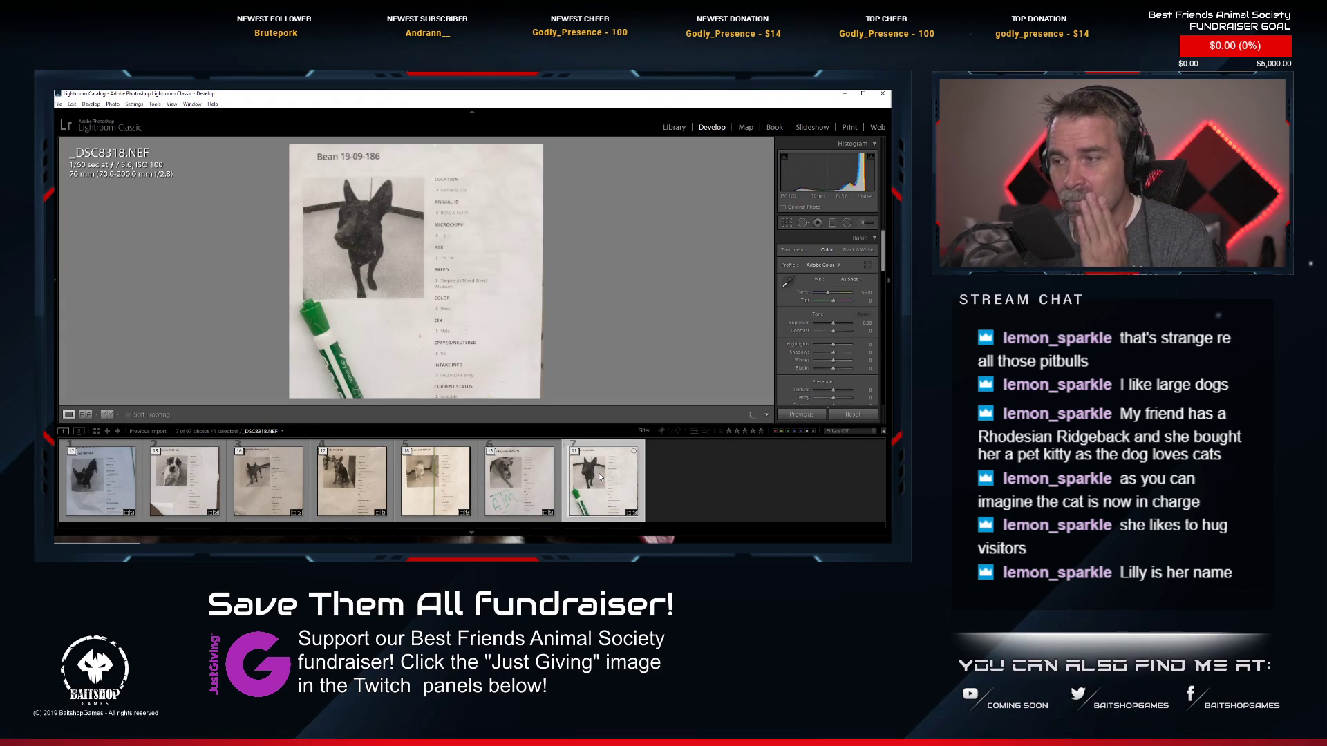